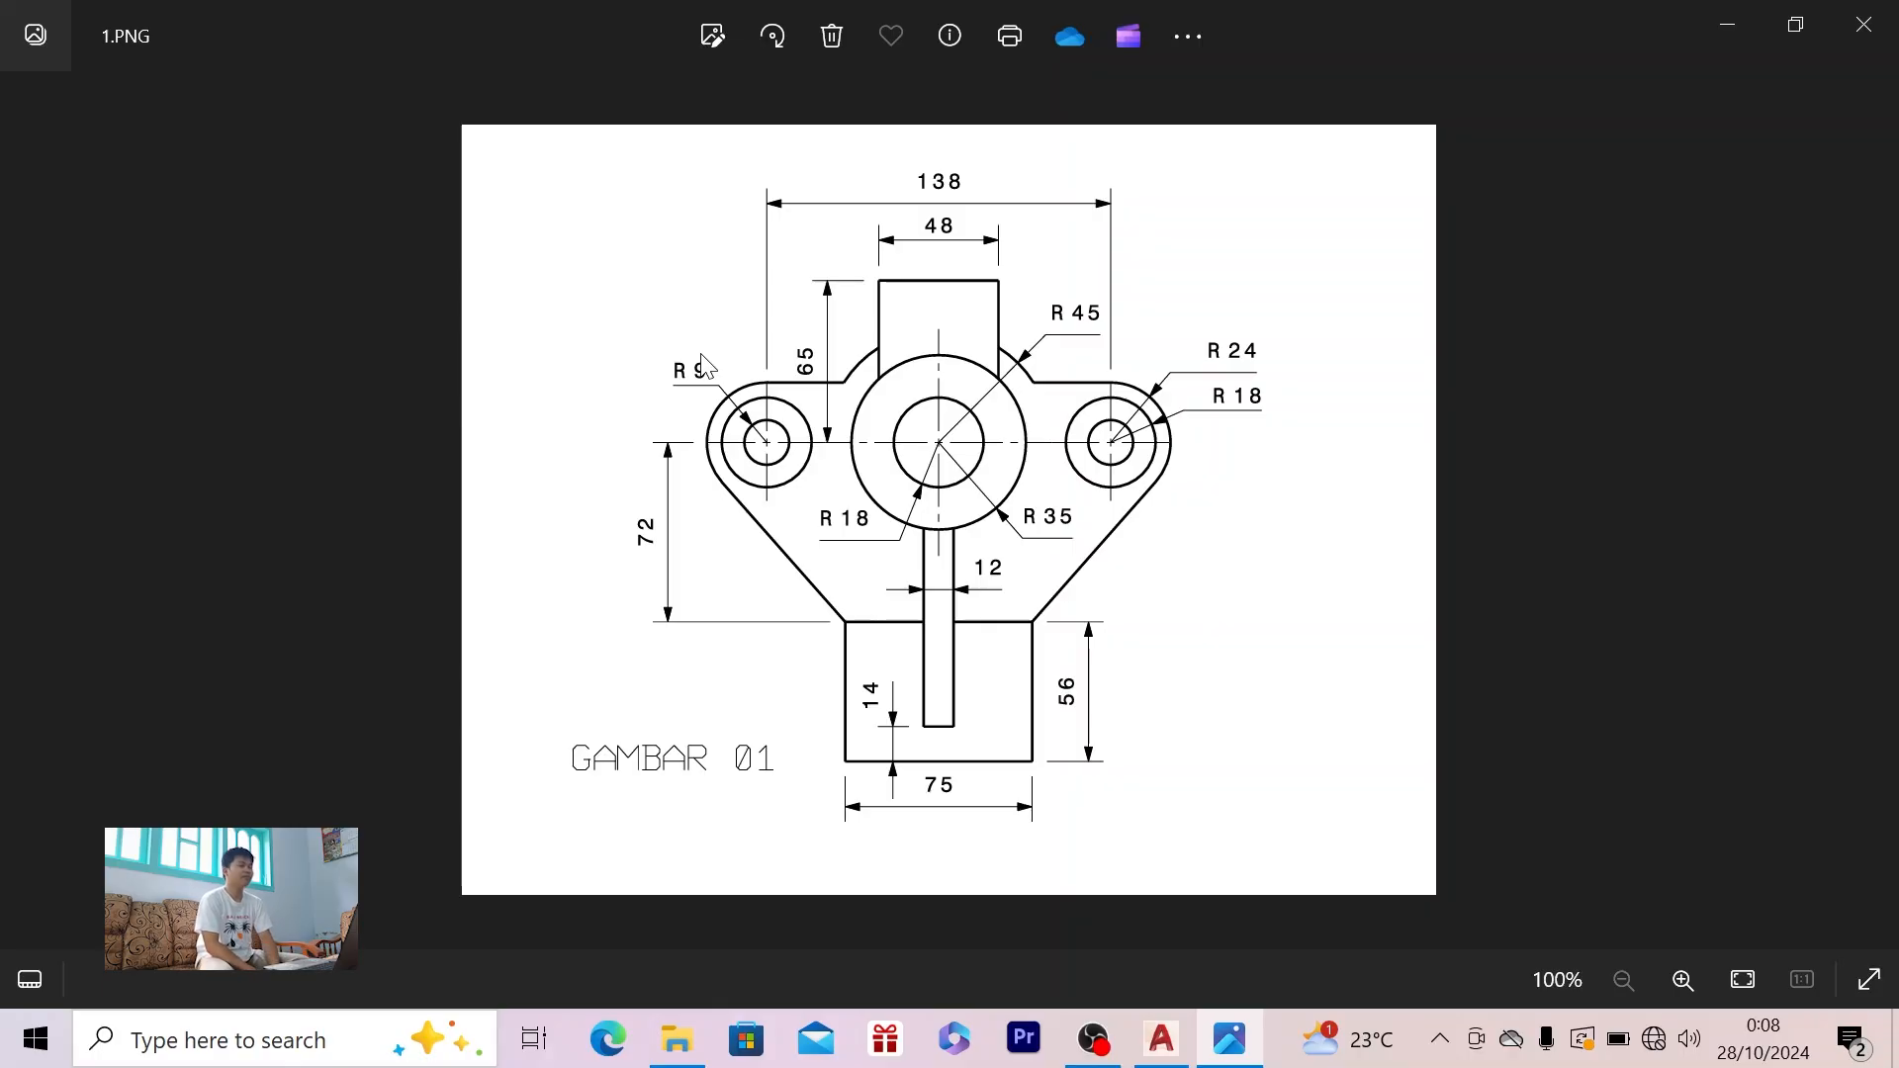
# - Switch from the reference image to AutoCAD and start a new blank drawing
pyautogui.hotkey('alt', 'Tab')
pyautogui.hotkey('alt', 'Tab')
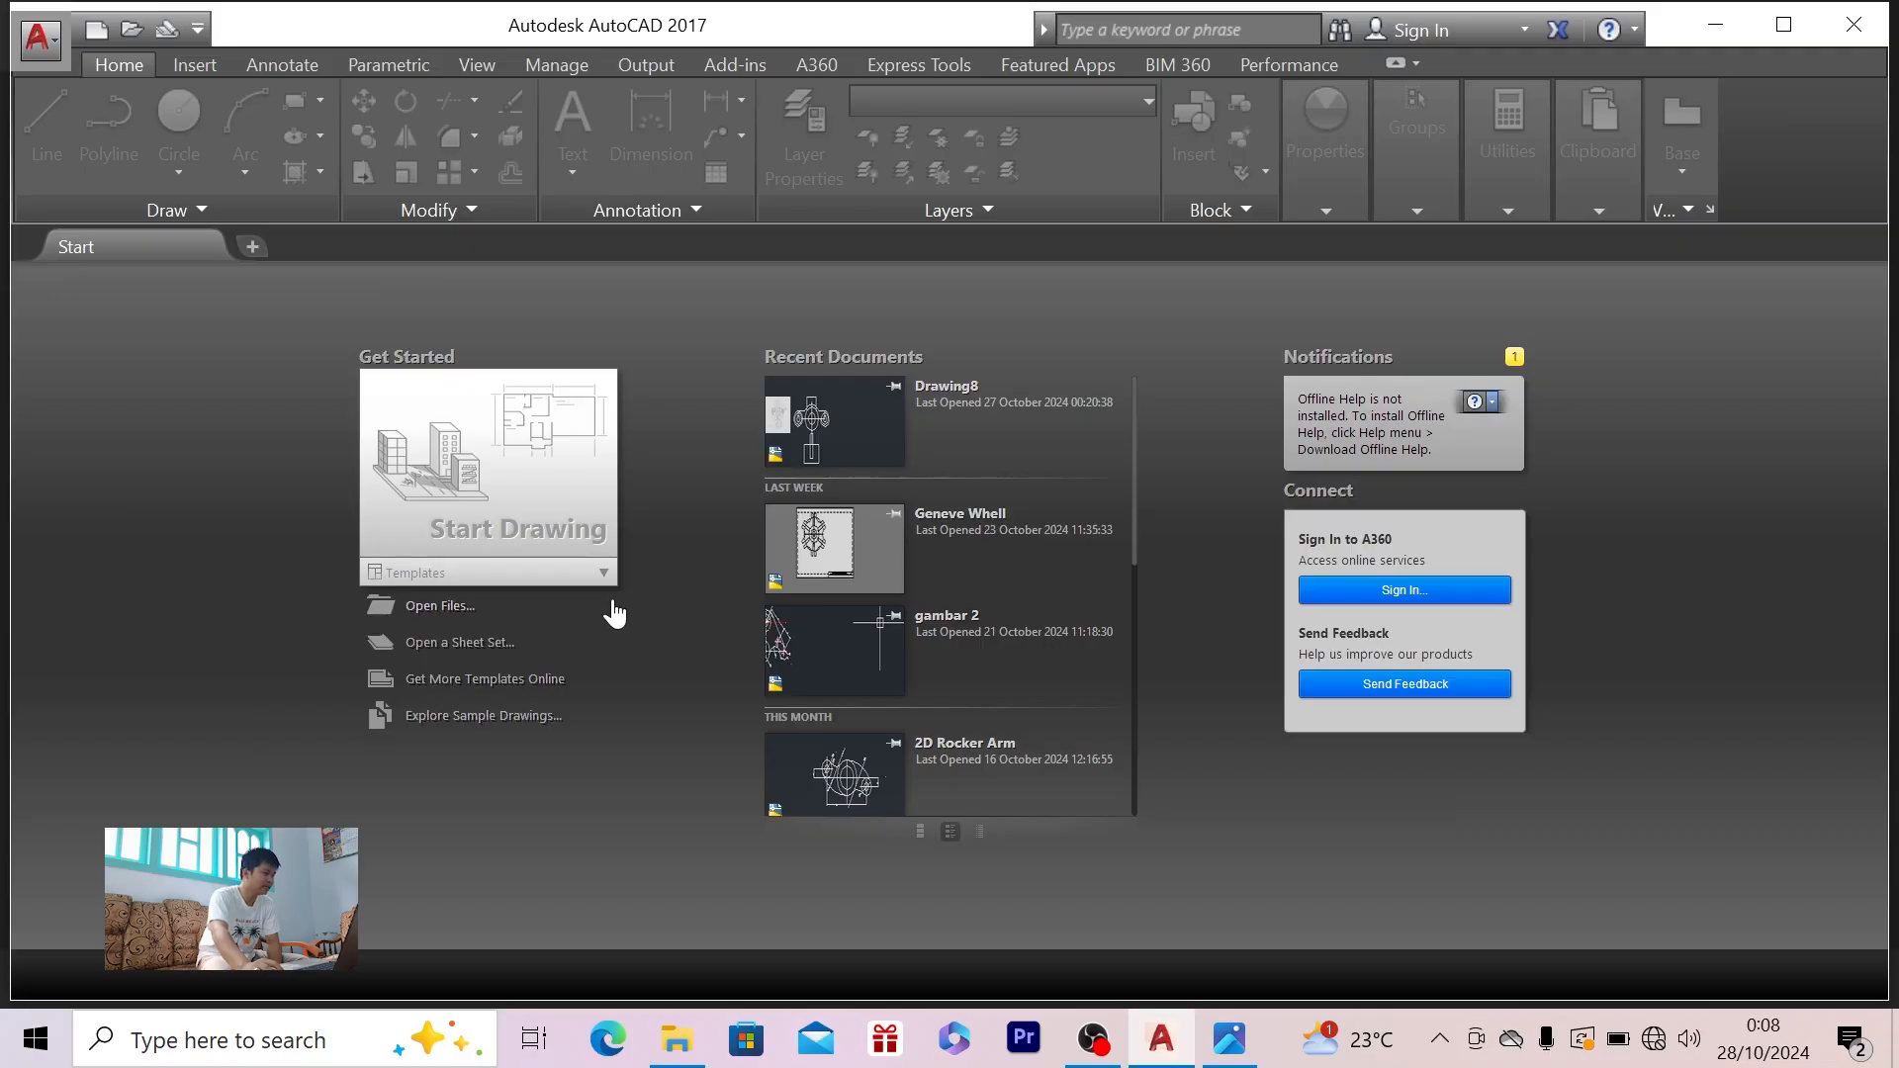
pyautogui.click(604, 574)
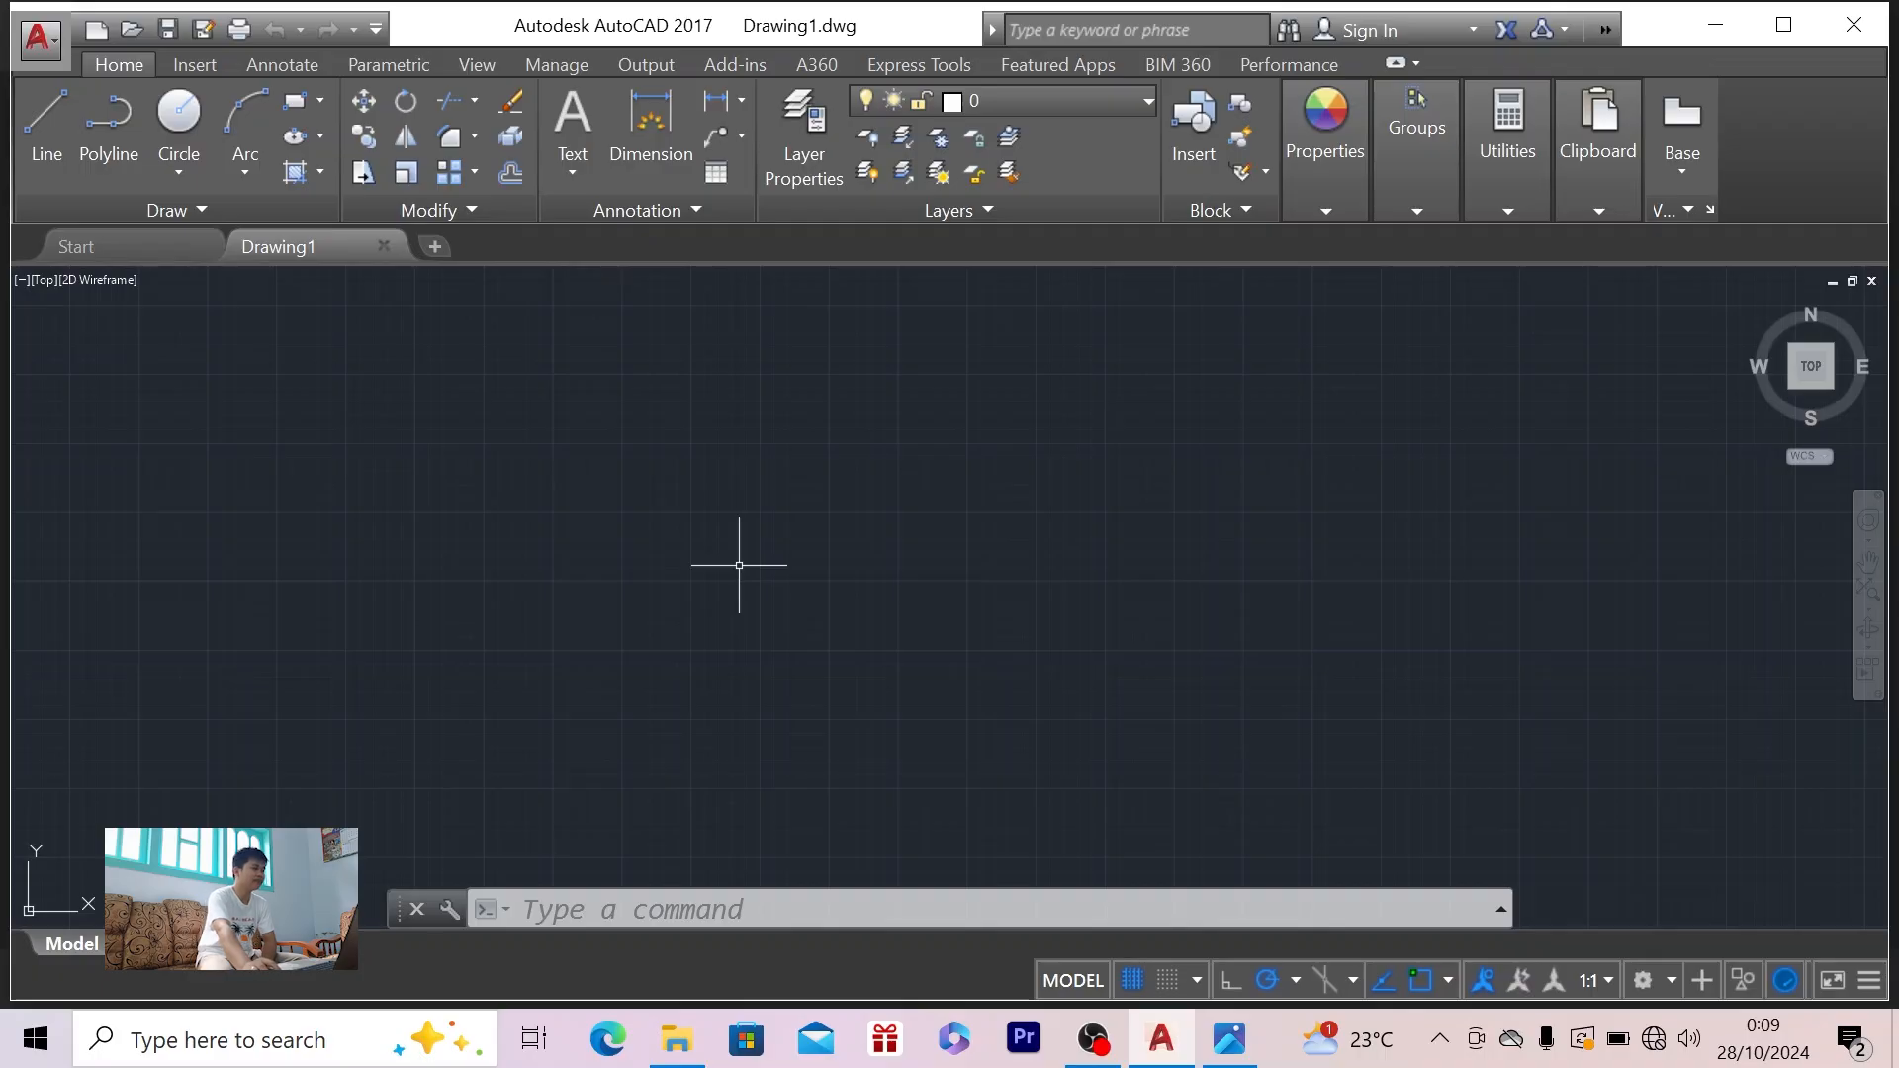
# - Review the dimensioned reference image 1.PNG in Photos, then return to the blank AutoCAD drawing
pyautogui.hotkey('alt', 'Tab')
pyautogui.hotkey('alt', 'Tab')
pyautogui.hotkey('alt', 'Tab')
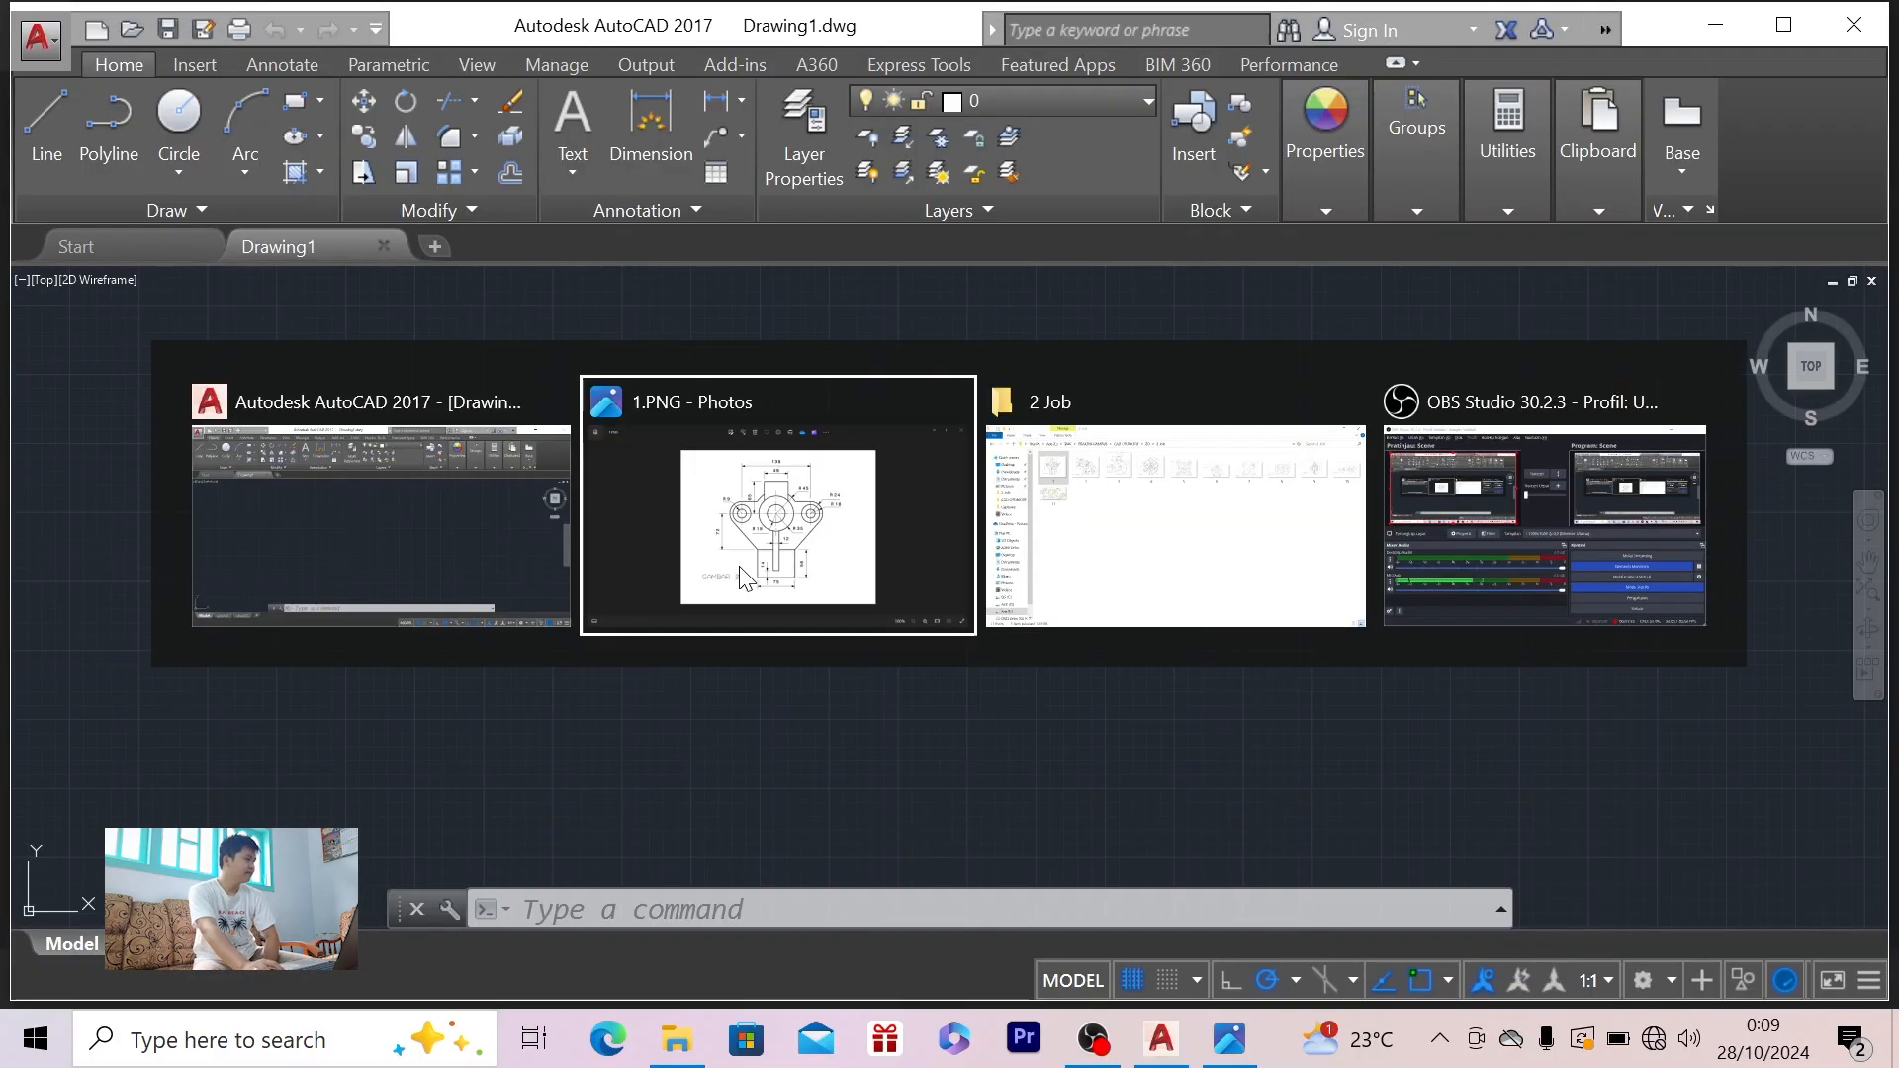
pyautogui.hotkey('alt', 'Tab')
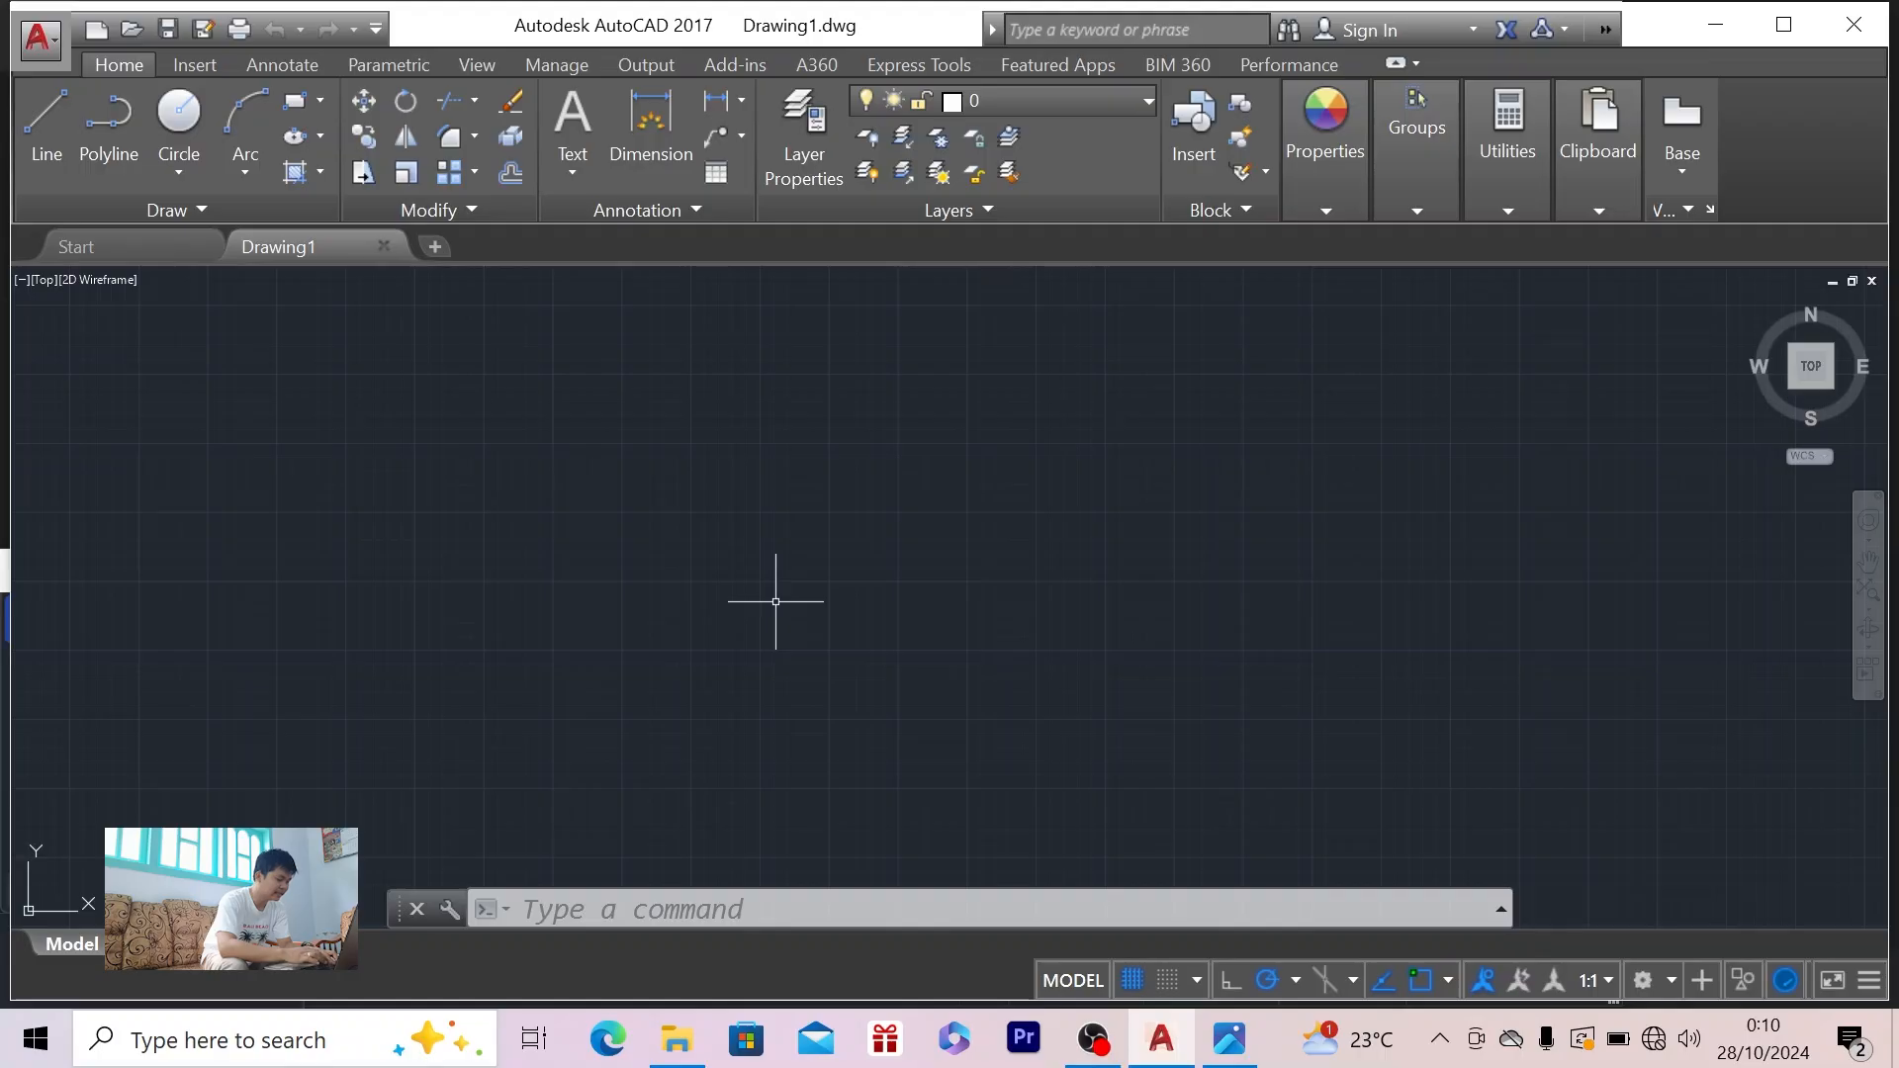
# - Set the drawing units' length precision to 0.000, keeping the Decimal type and millimeters
pyautogui.write('un')
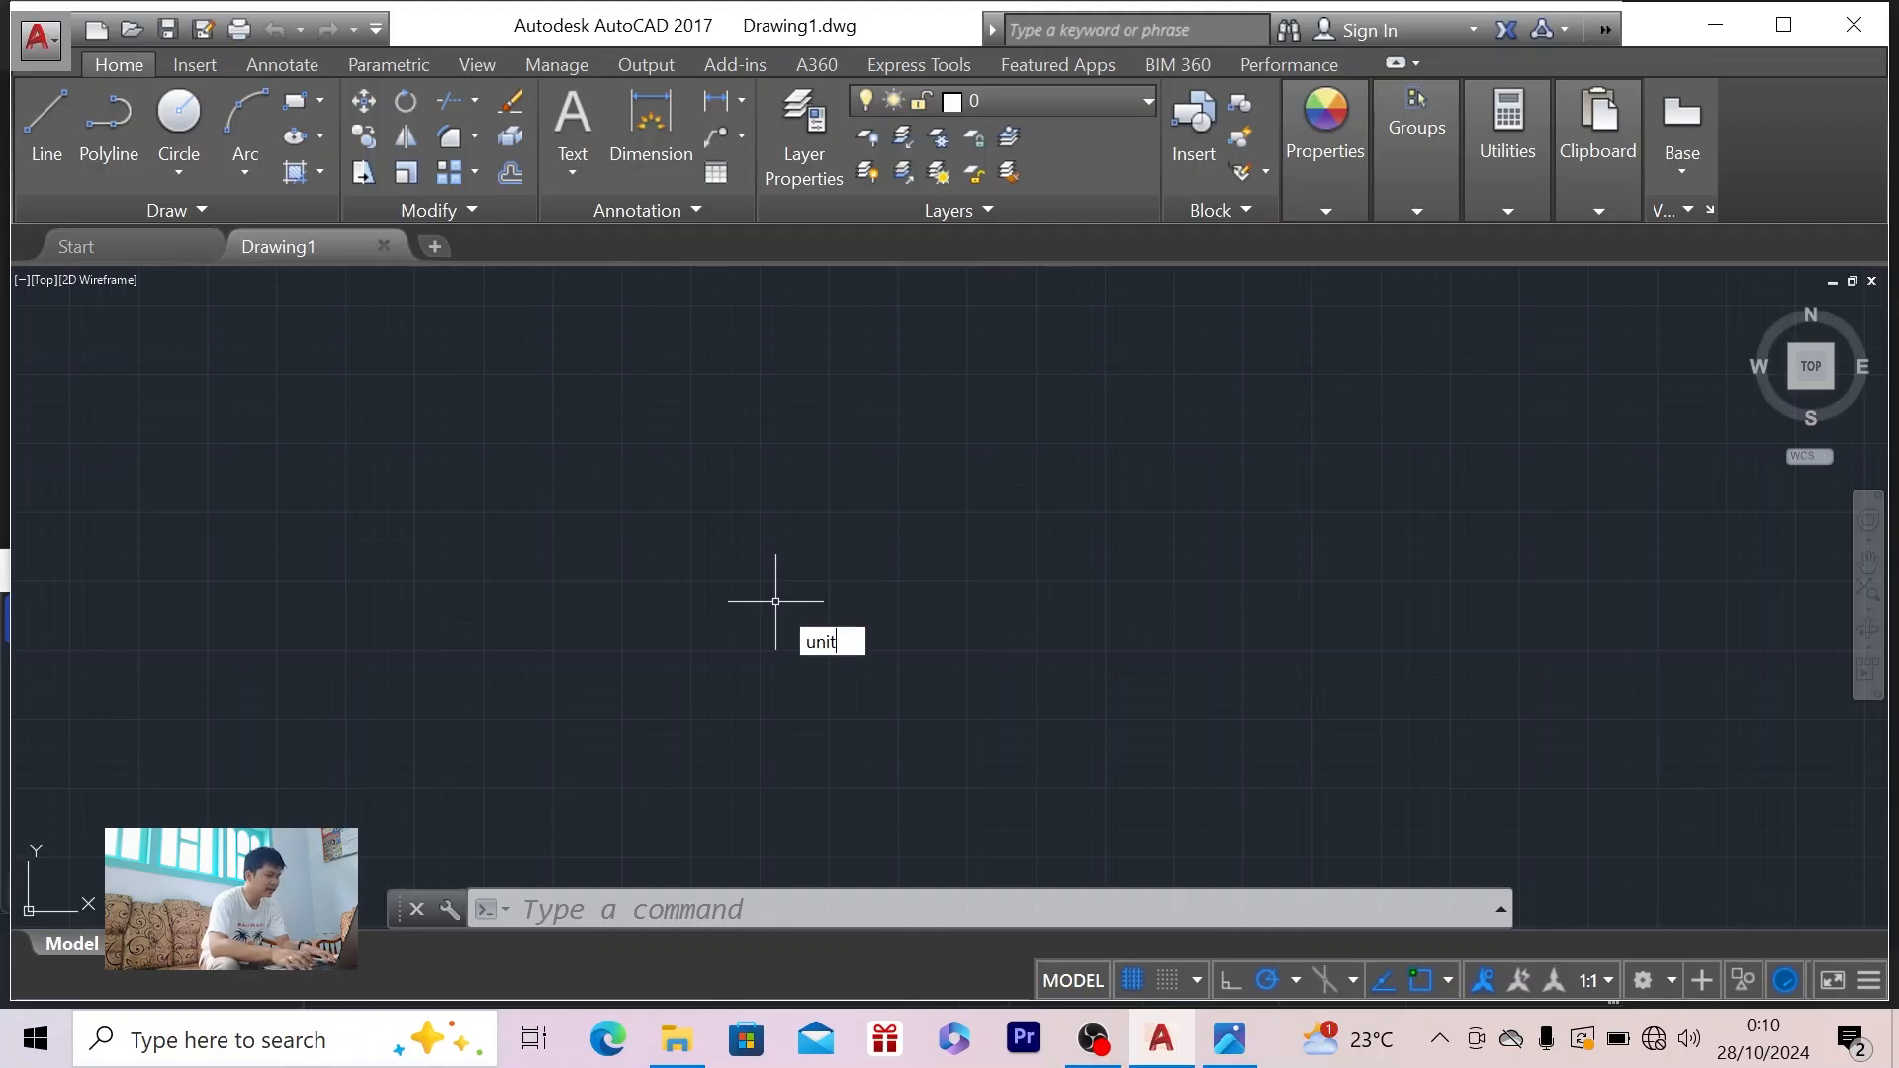
pyautogui.write('it')
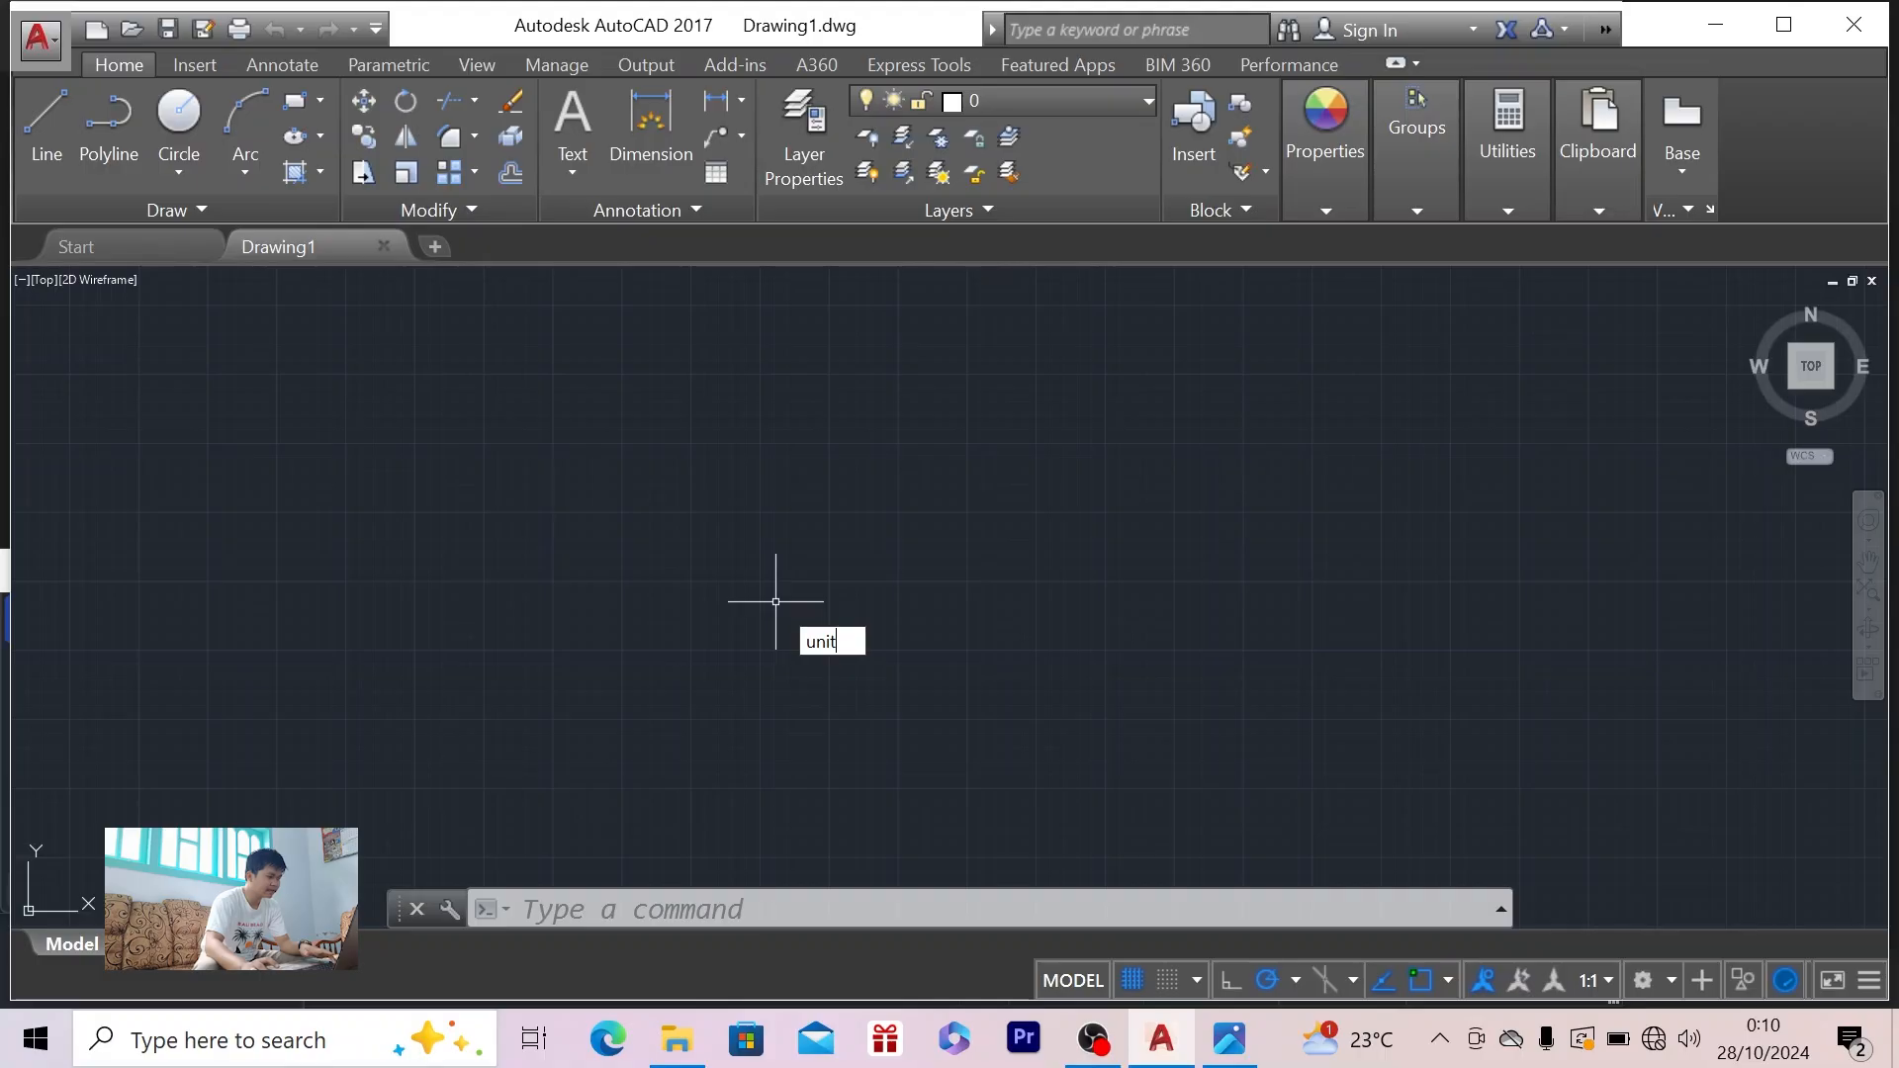
pyautogui.write('s')
pyautogui.press('Return')
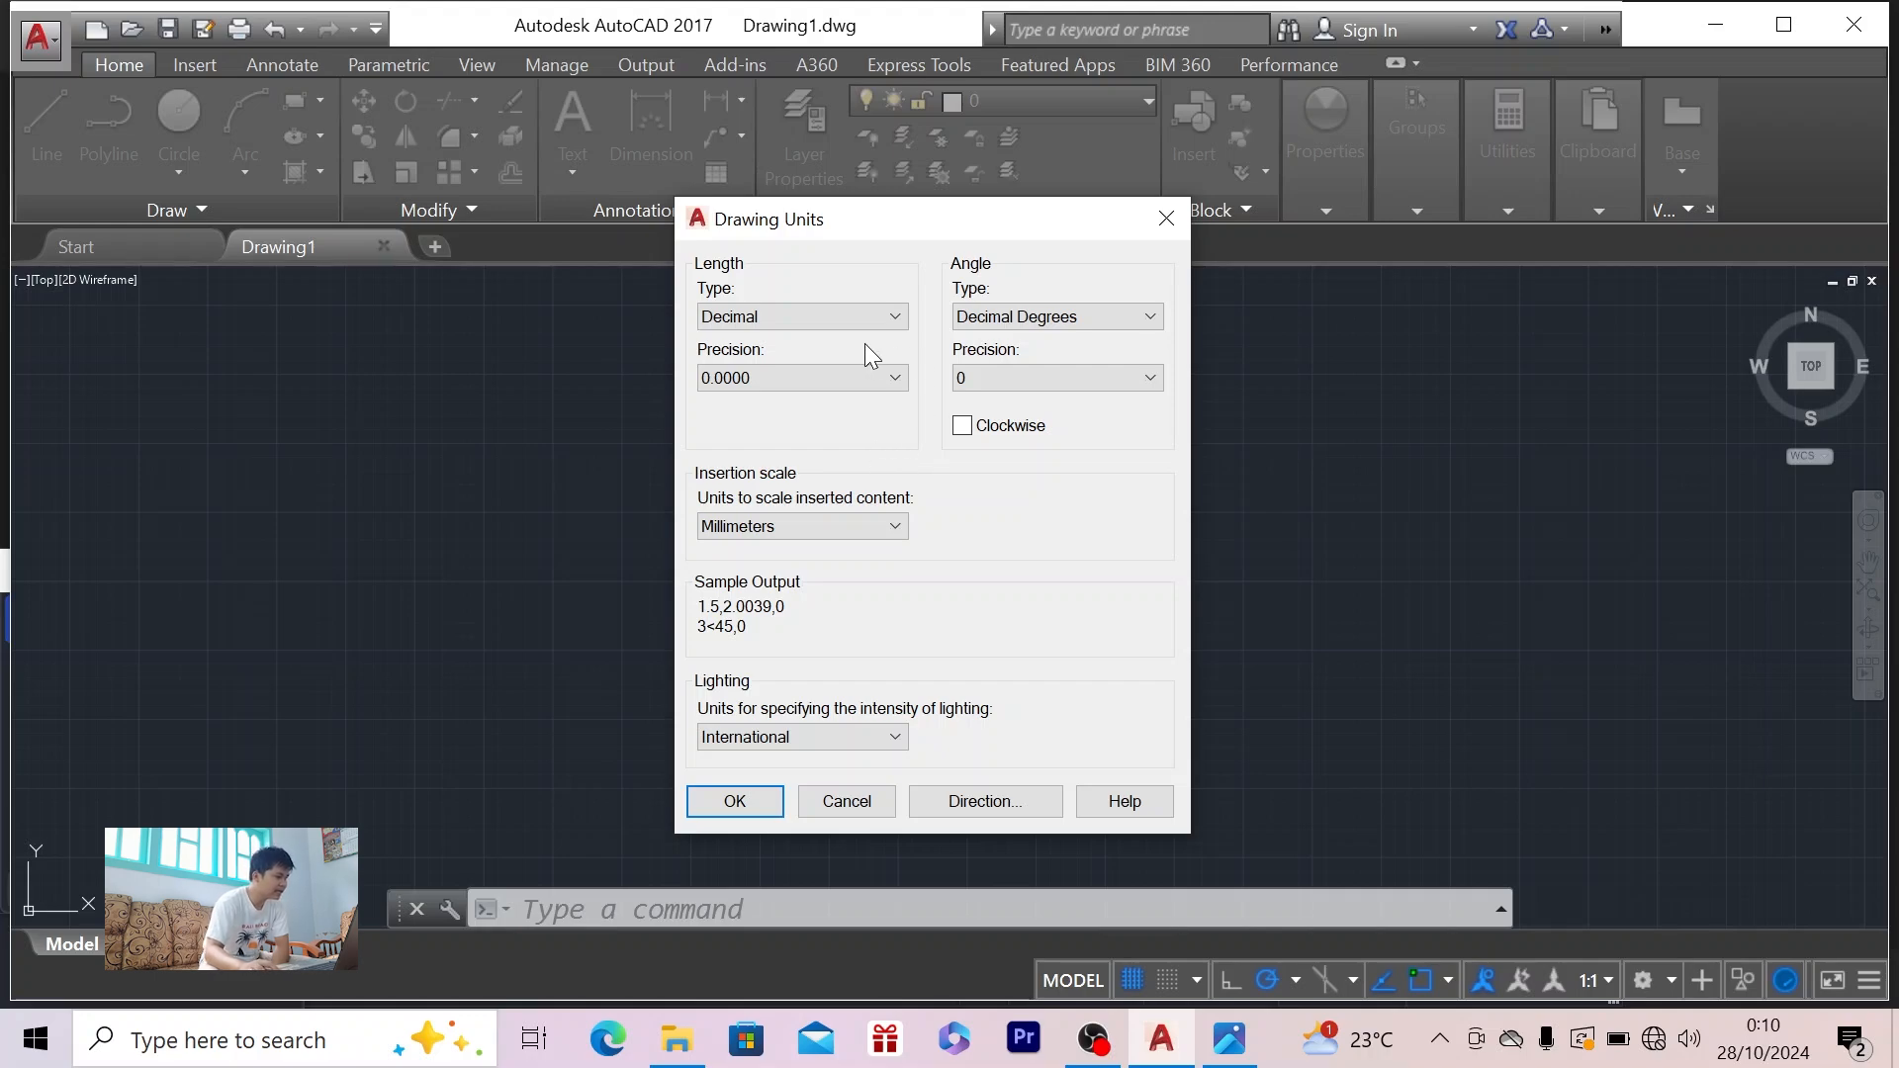
pyautogui.click(873, 374)
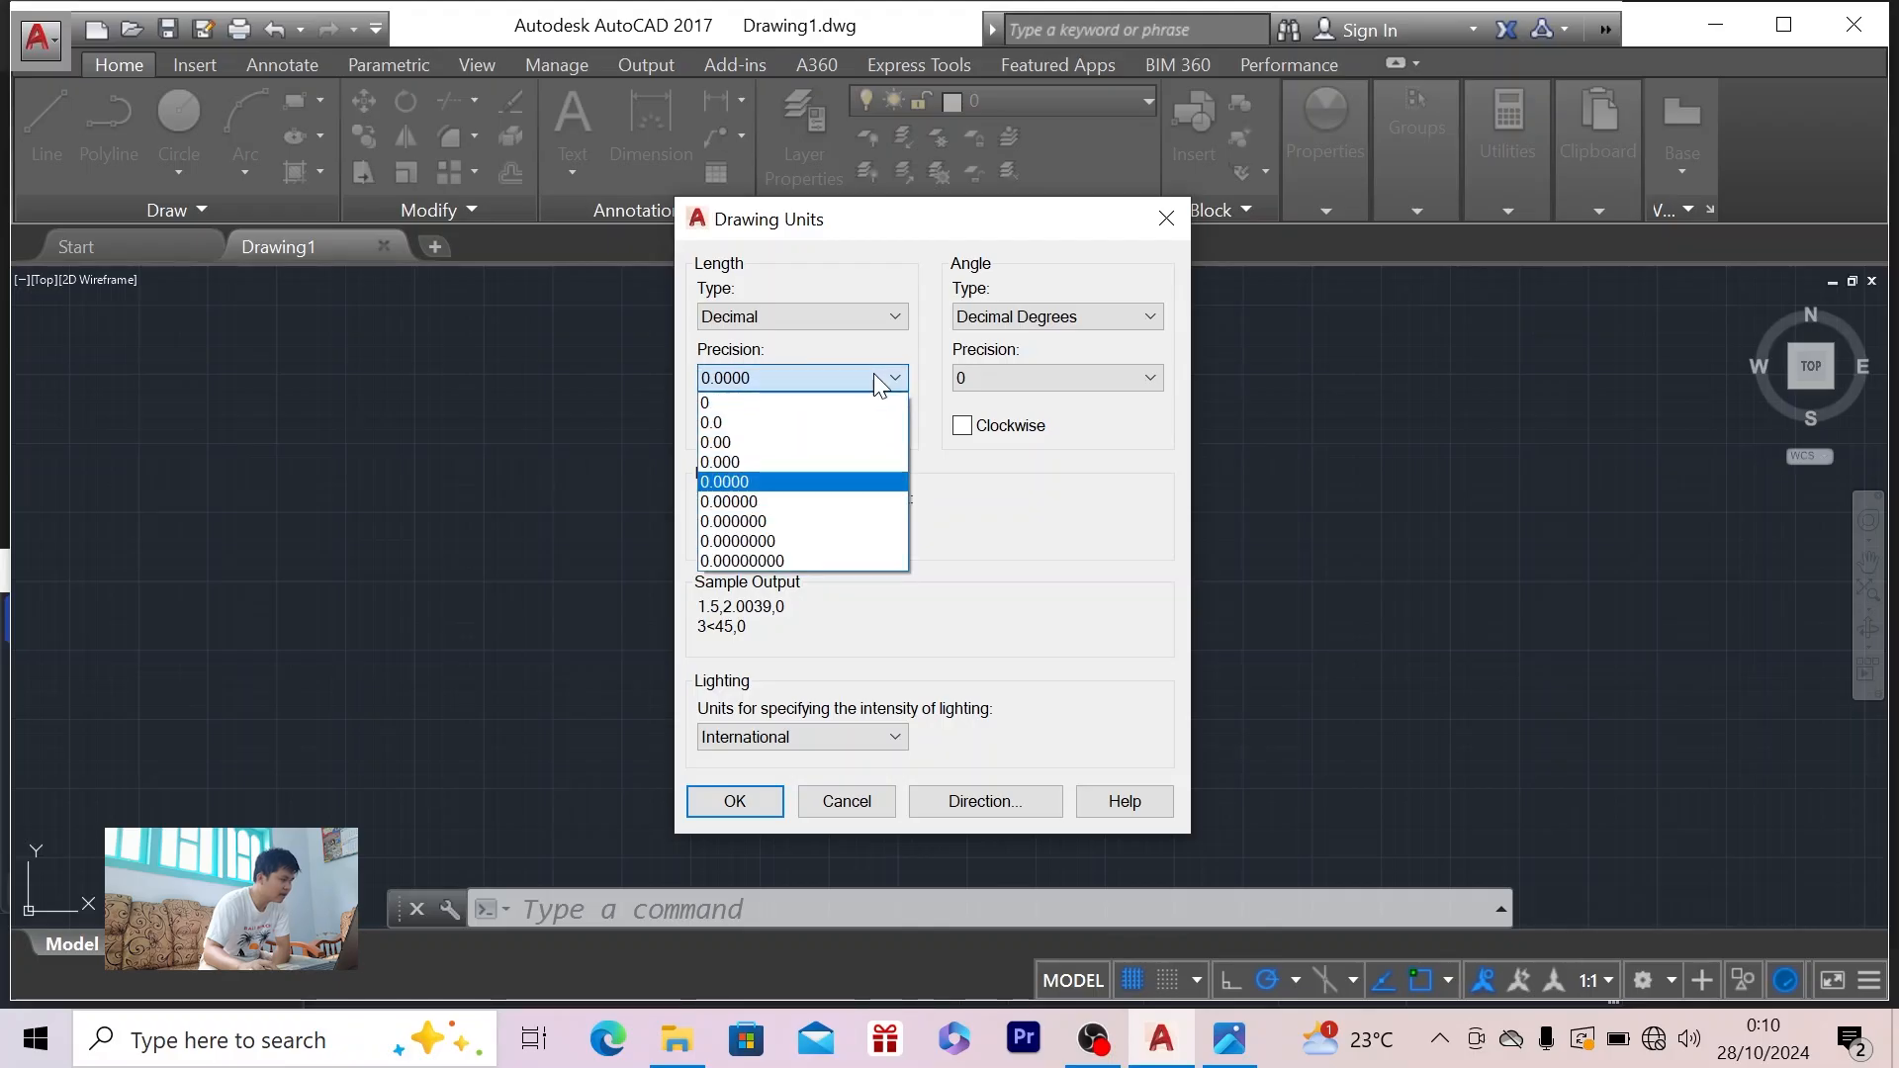
pyautogui.click(801, 463)
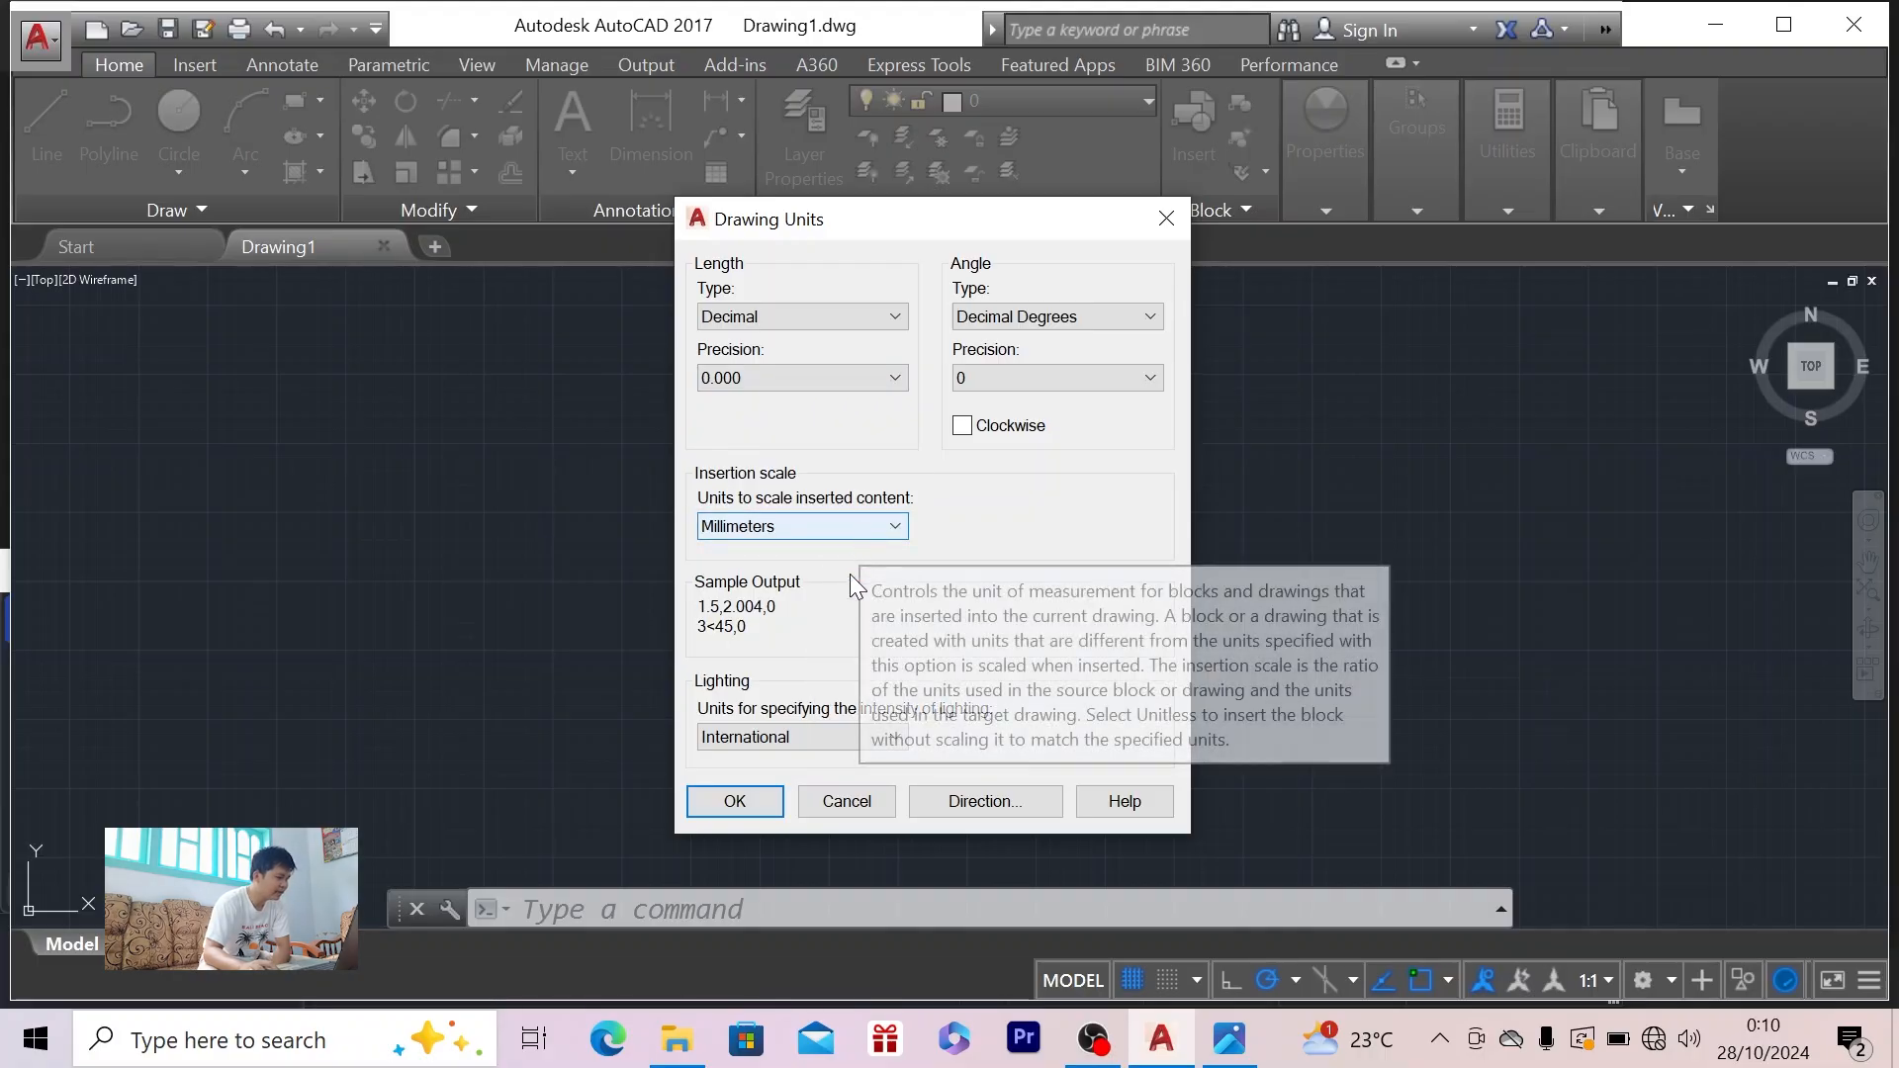
pyautogui.click(732, 805)
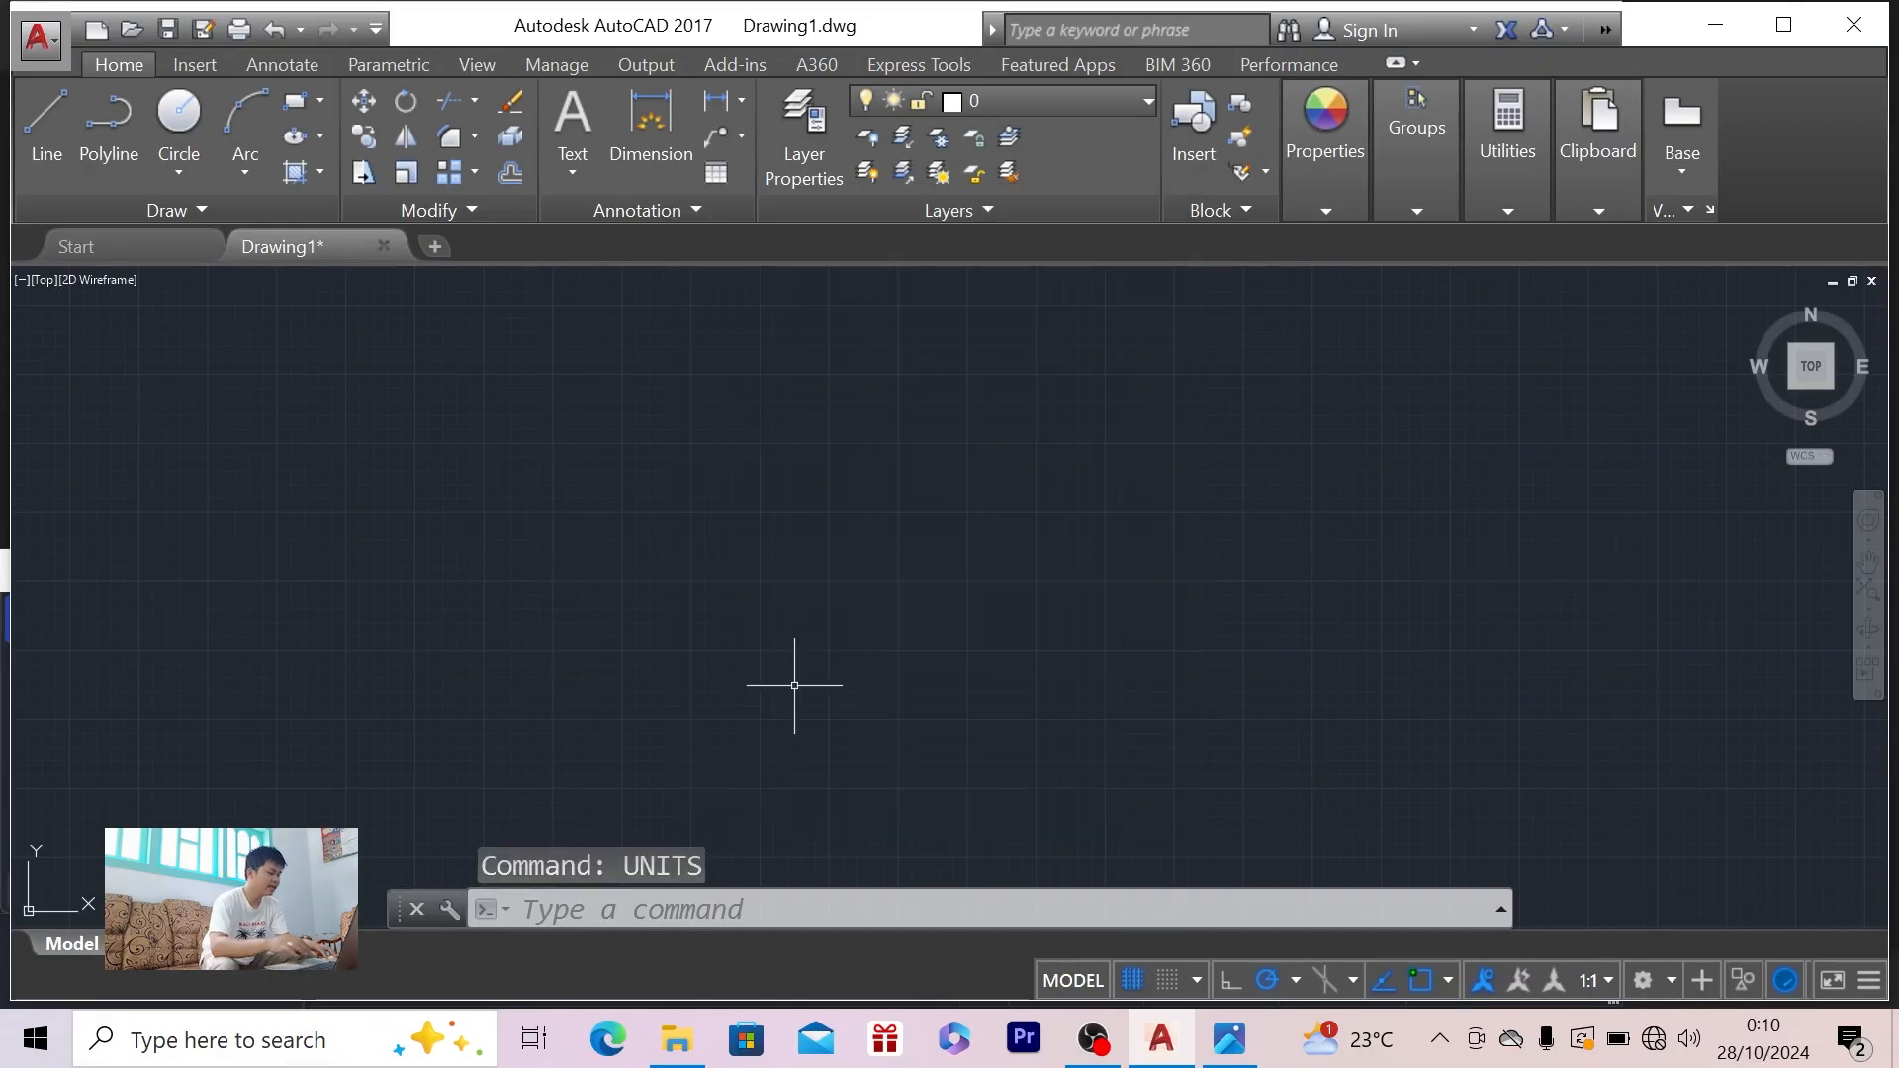
# - Check the object snap modes and polar tracking options in Drafting Settings and accept them
pyautogui.write('DS')
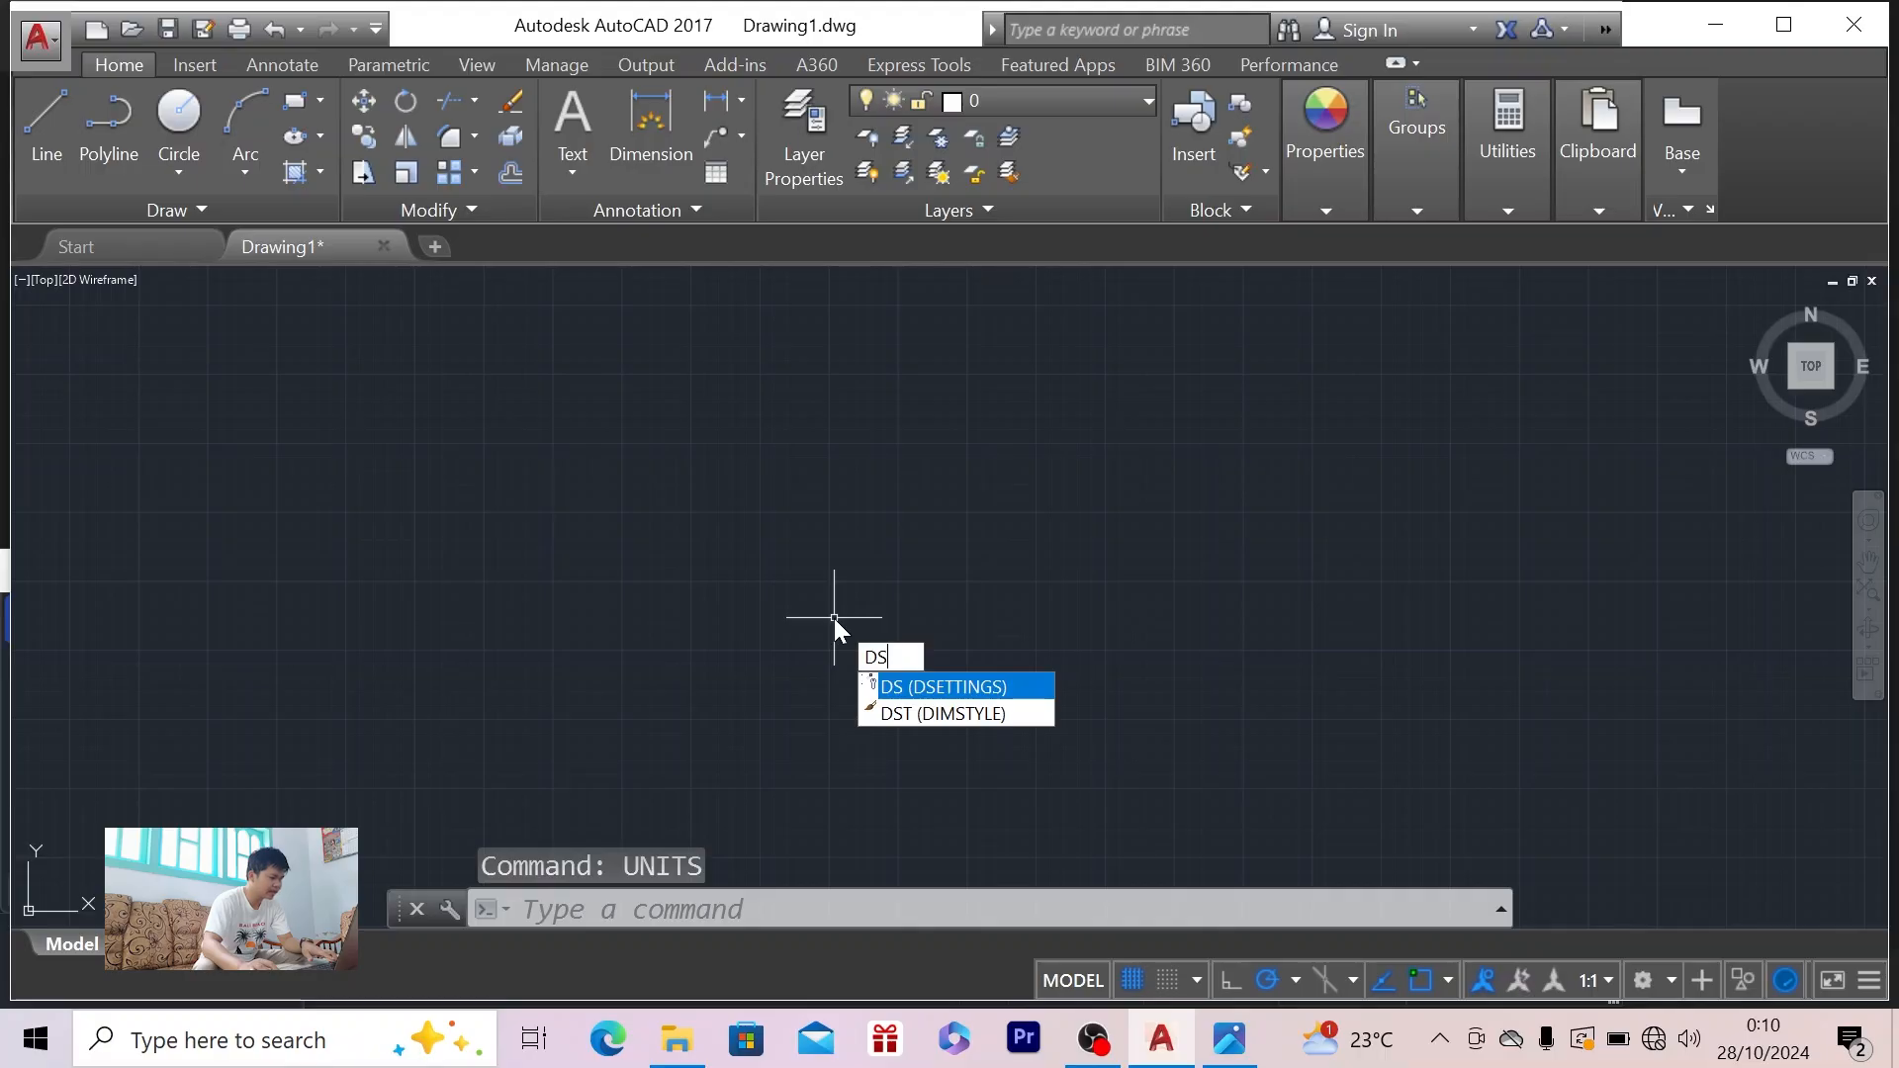
pyautogui.press('Return')
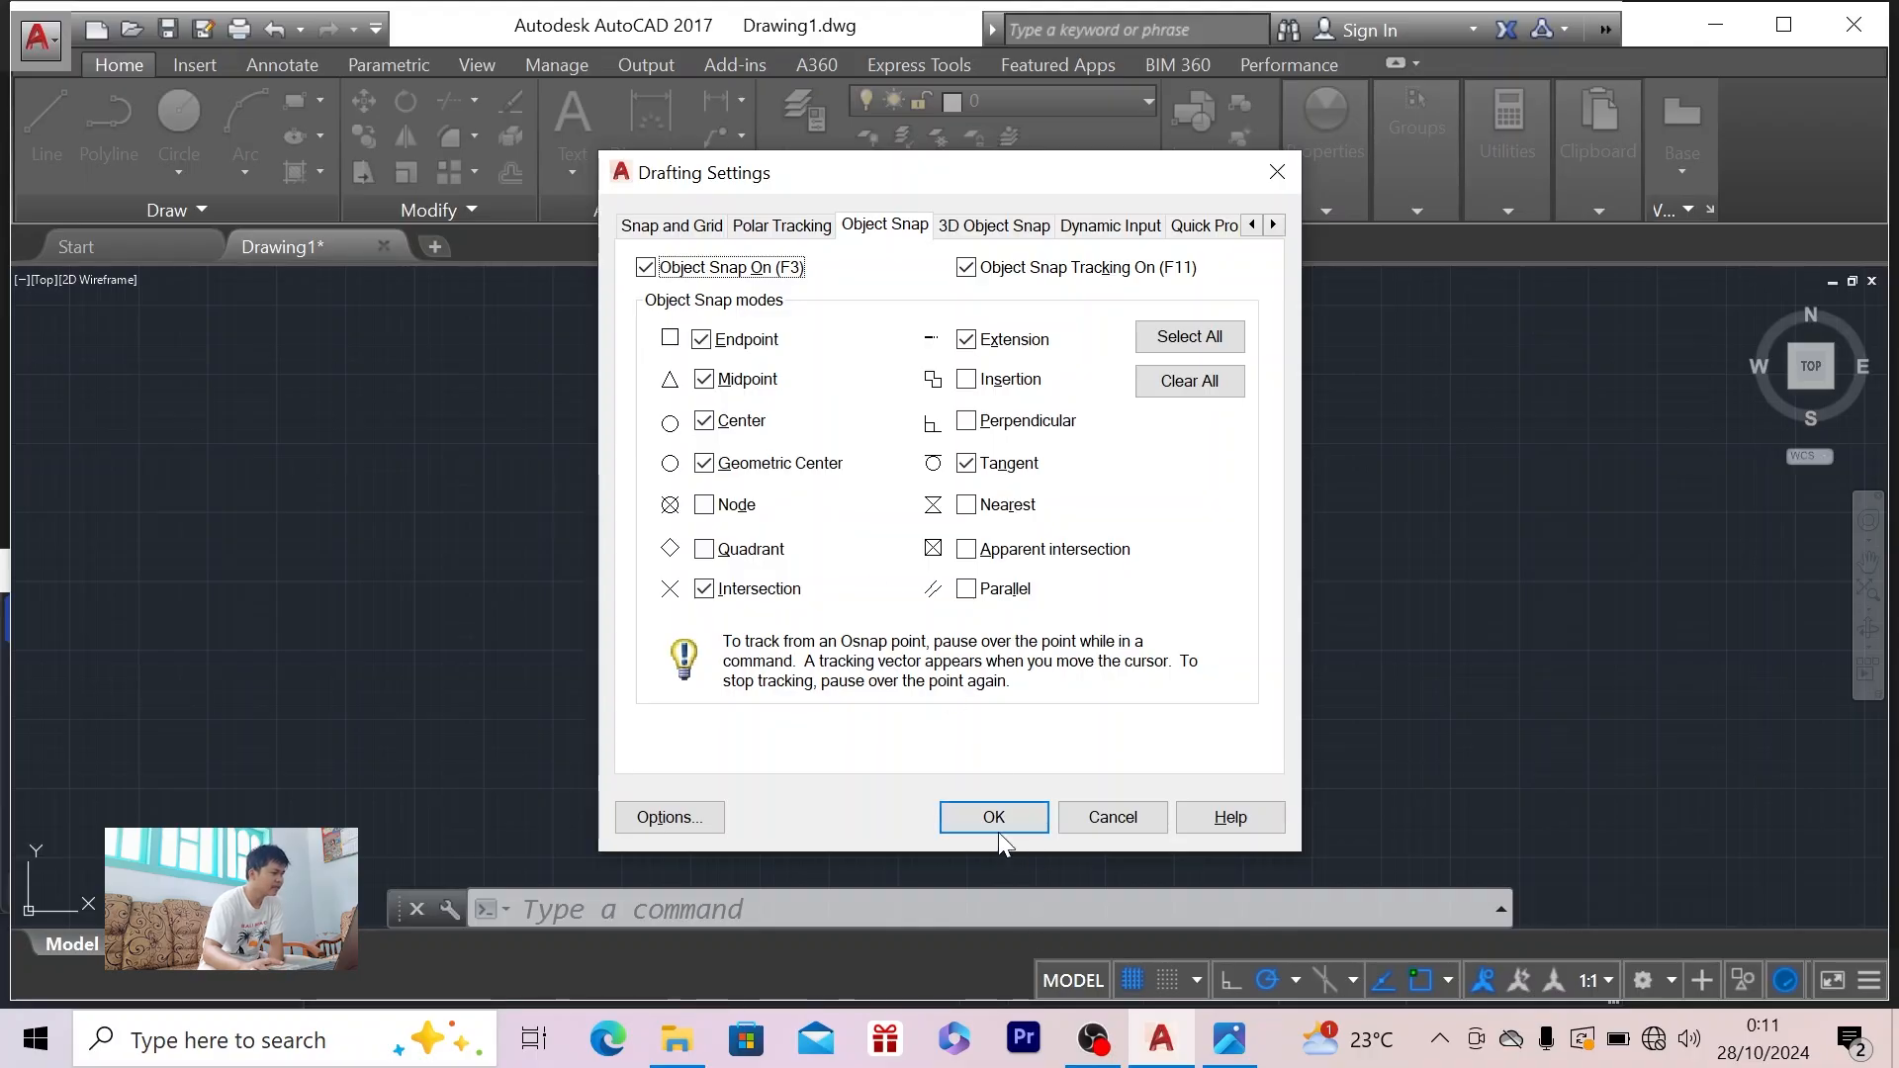
pyautogui.click(782, 227)
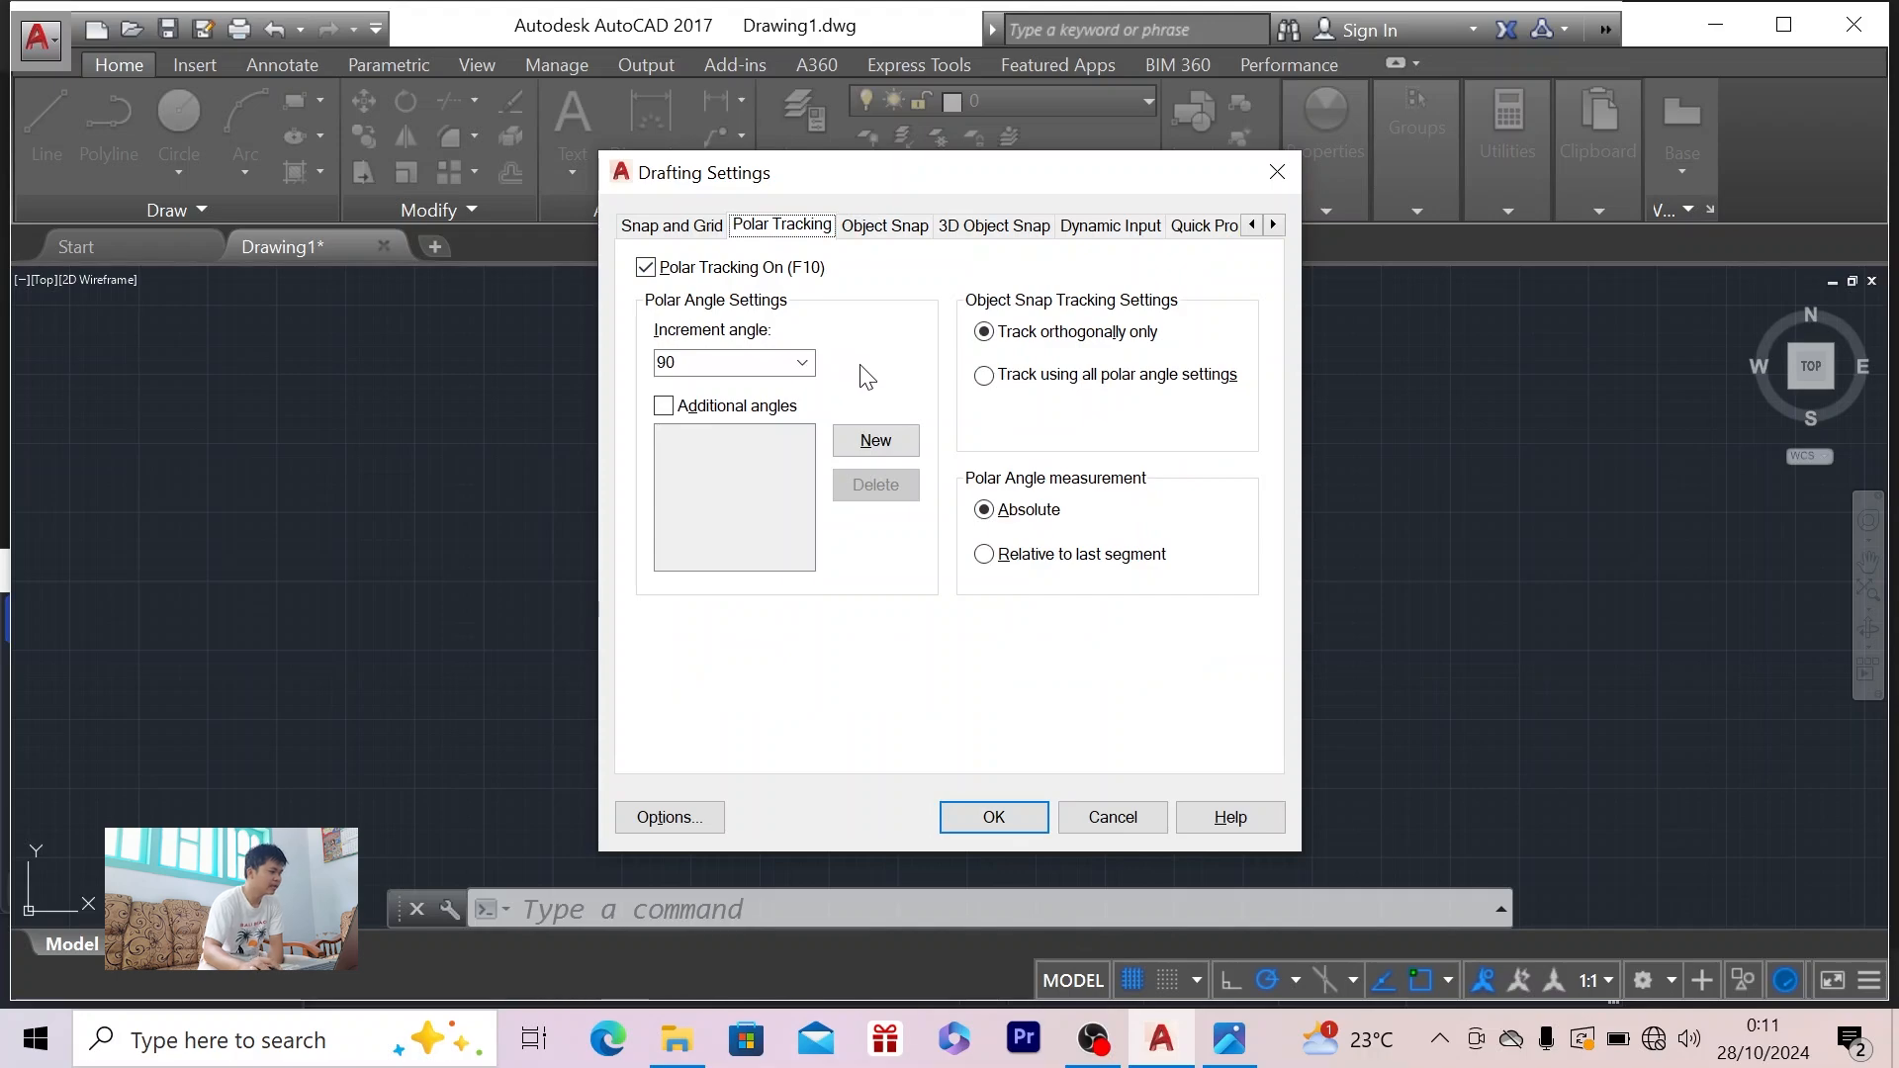
pyautogui.click(1011, 814)
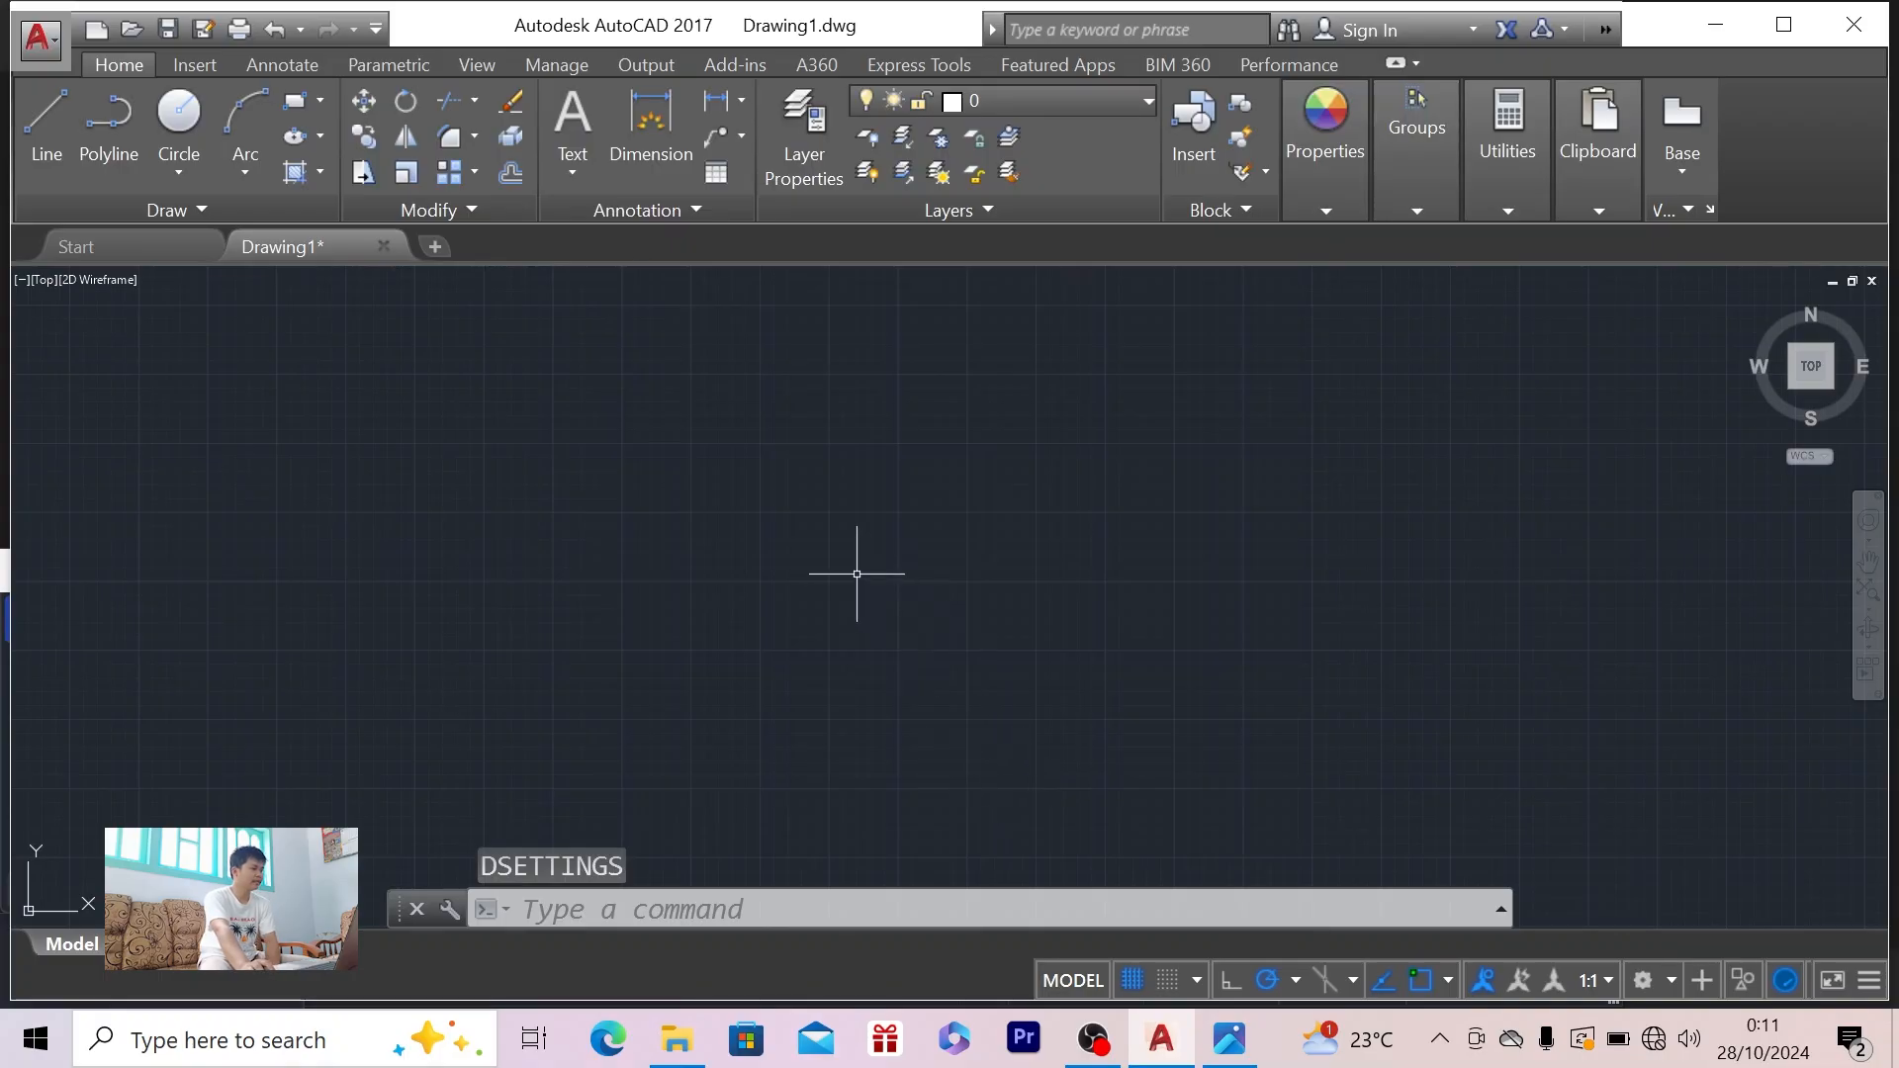
# - Compare the reference image in Photos with the empty drawing area and return to AutoCAD
pyautogui.hotkey('alt', 'Tab')
pyautogui.hotkey('alt', 'Tab')
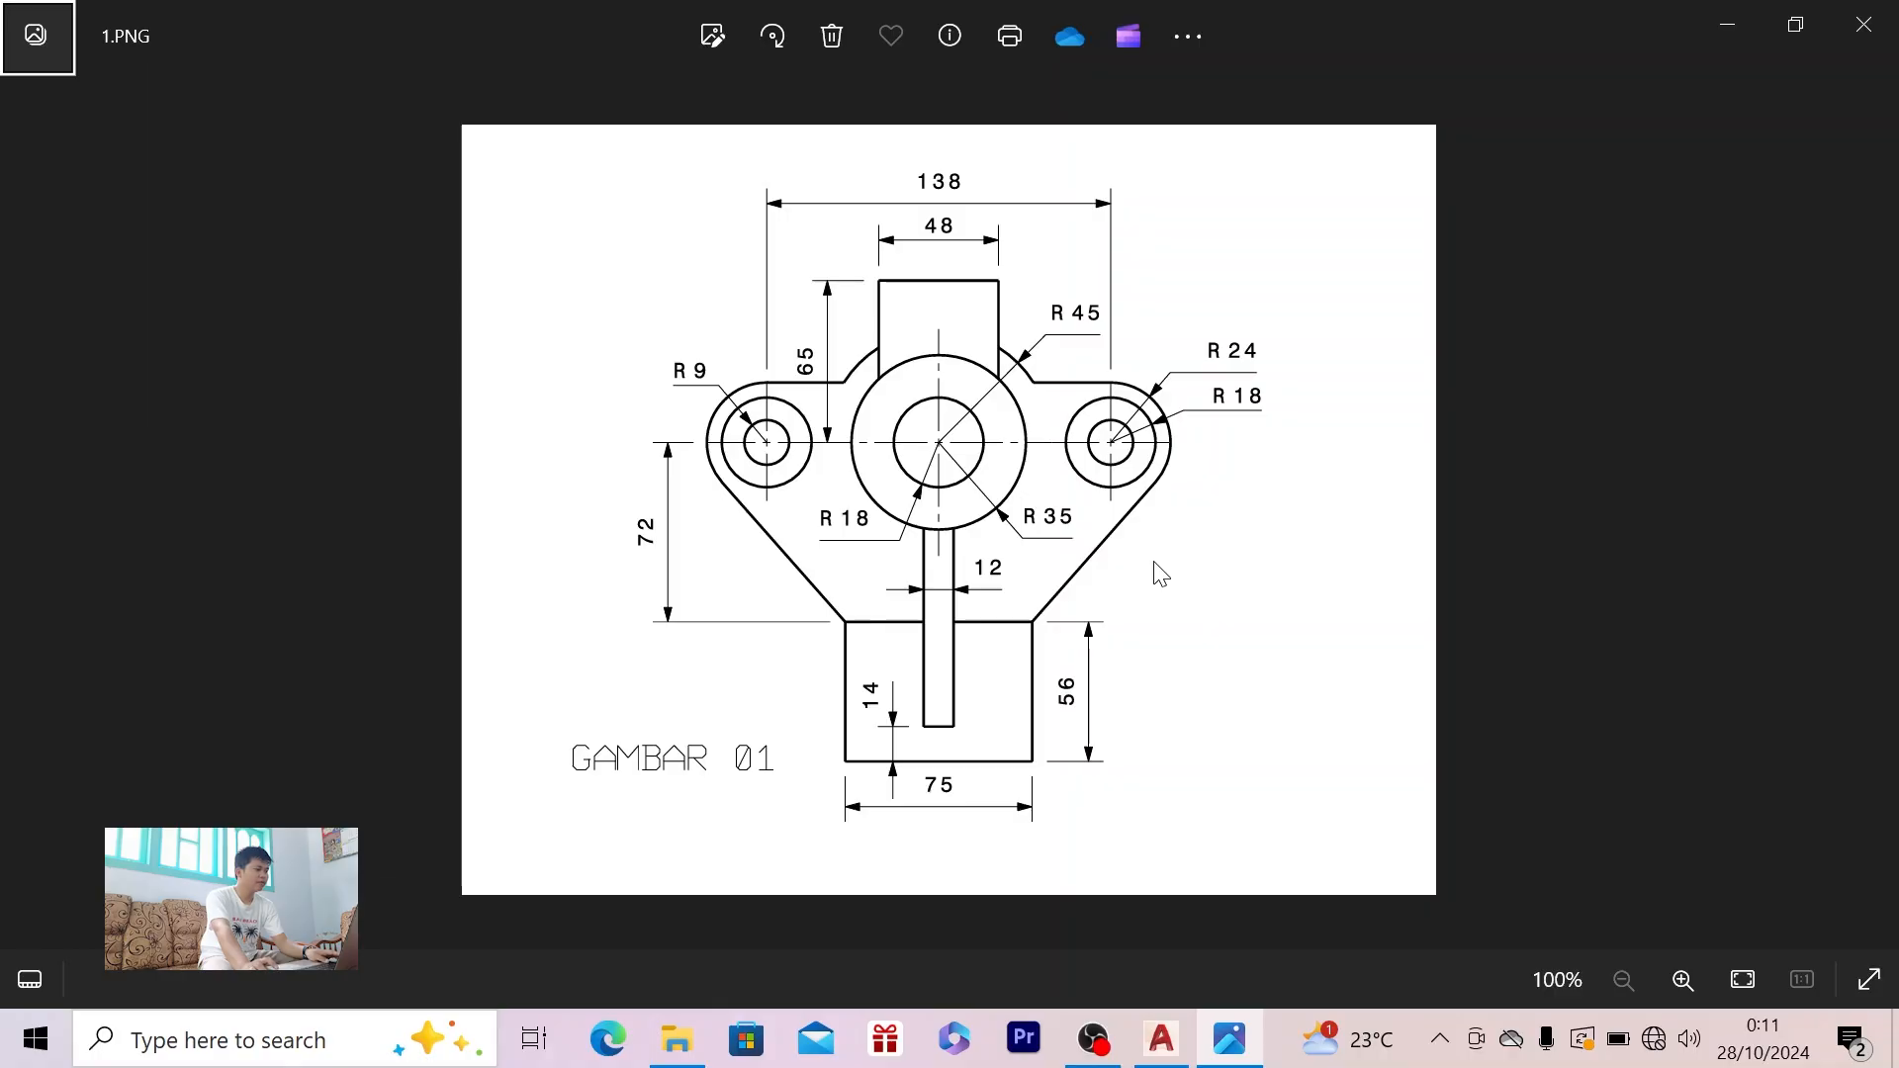
pyautogui.hotkey('alt', 'Tab')
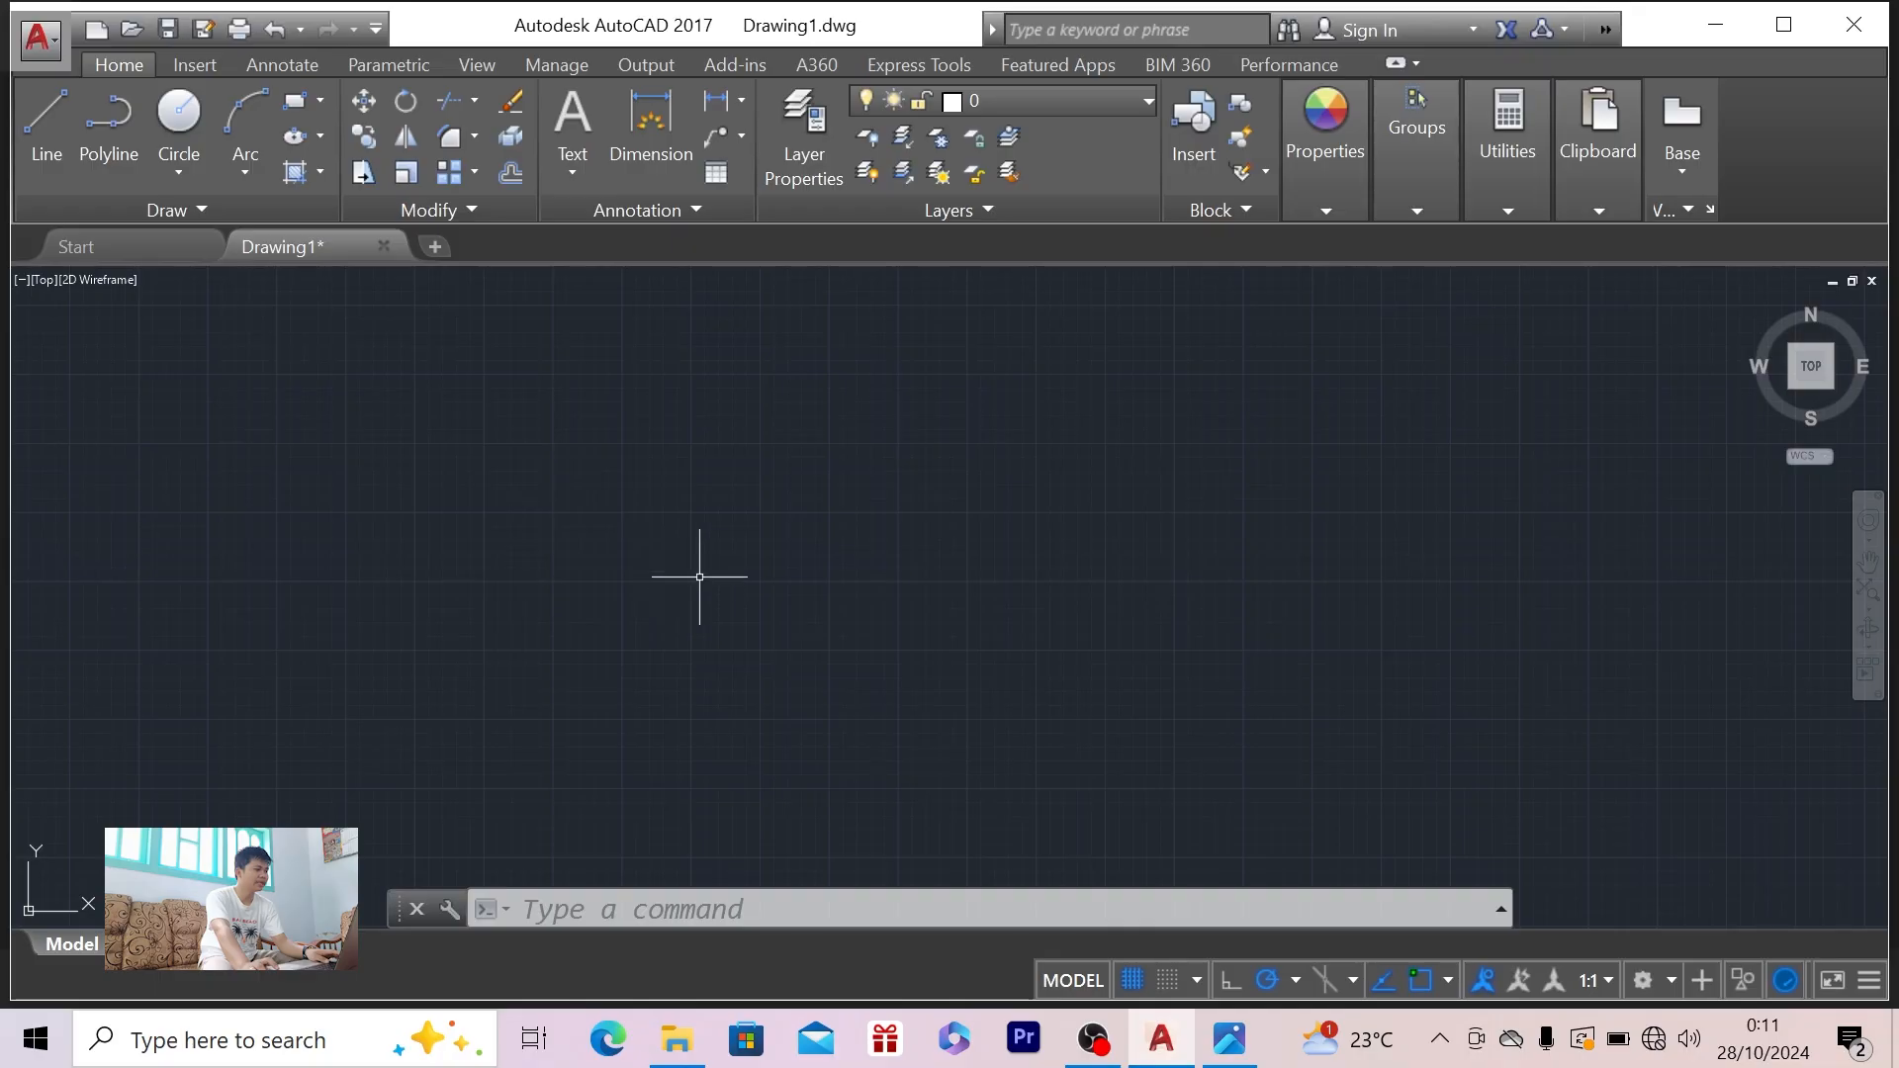
pyautogui.hotkey('alt', 'Tab')
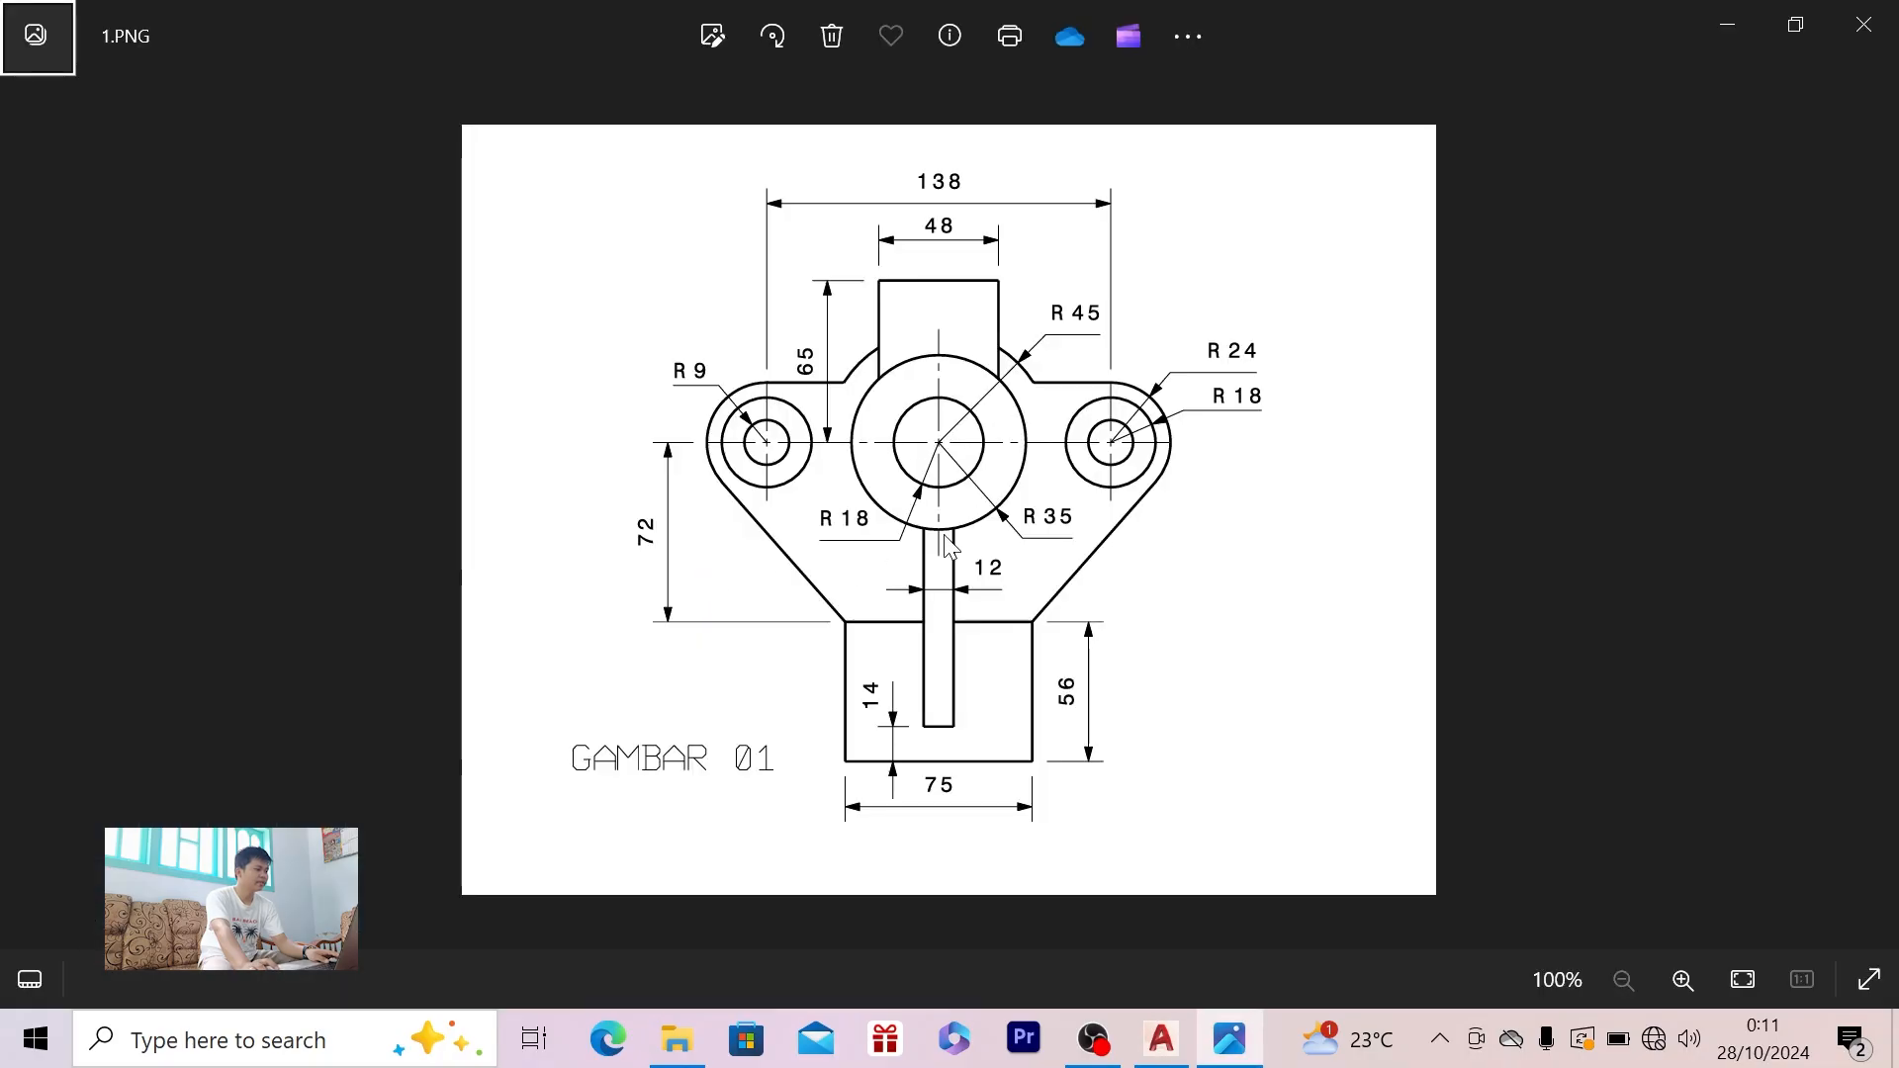
pyautogui.hotkey('alt', 'Tab')
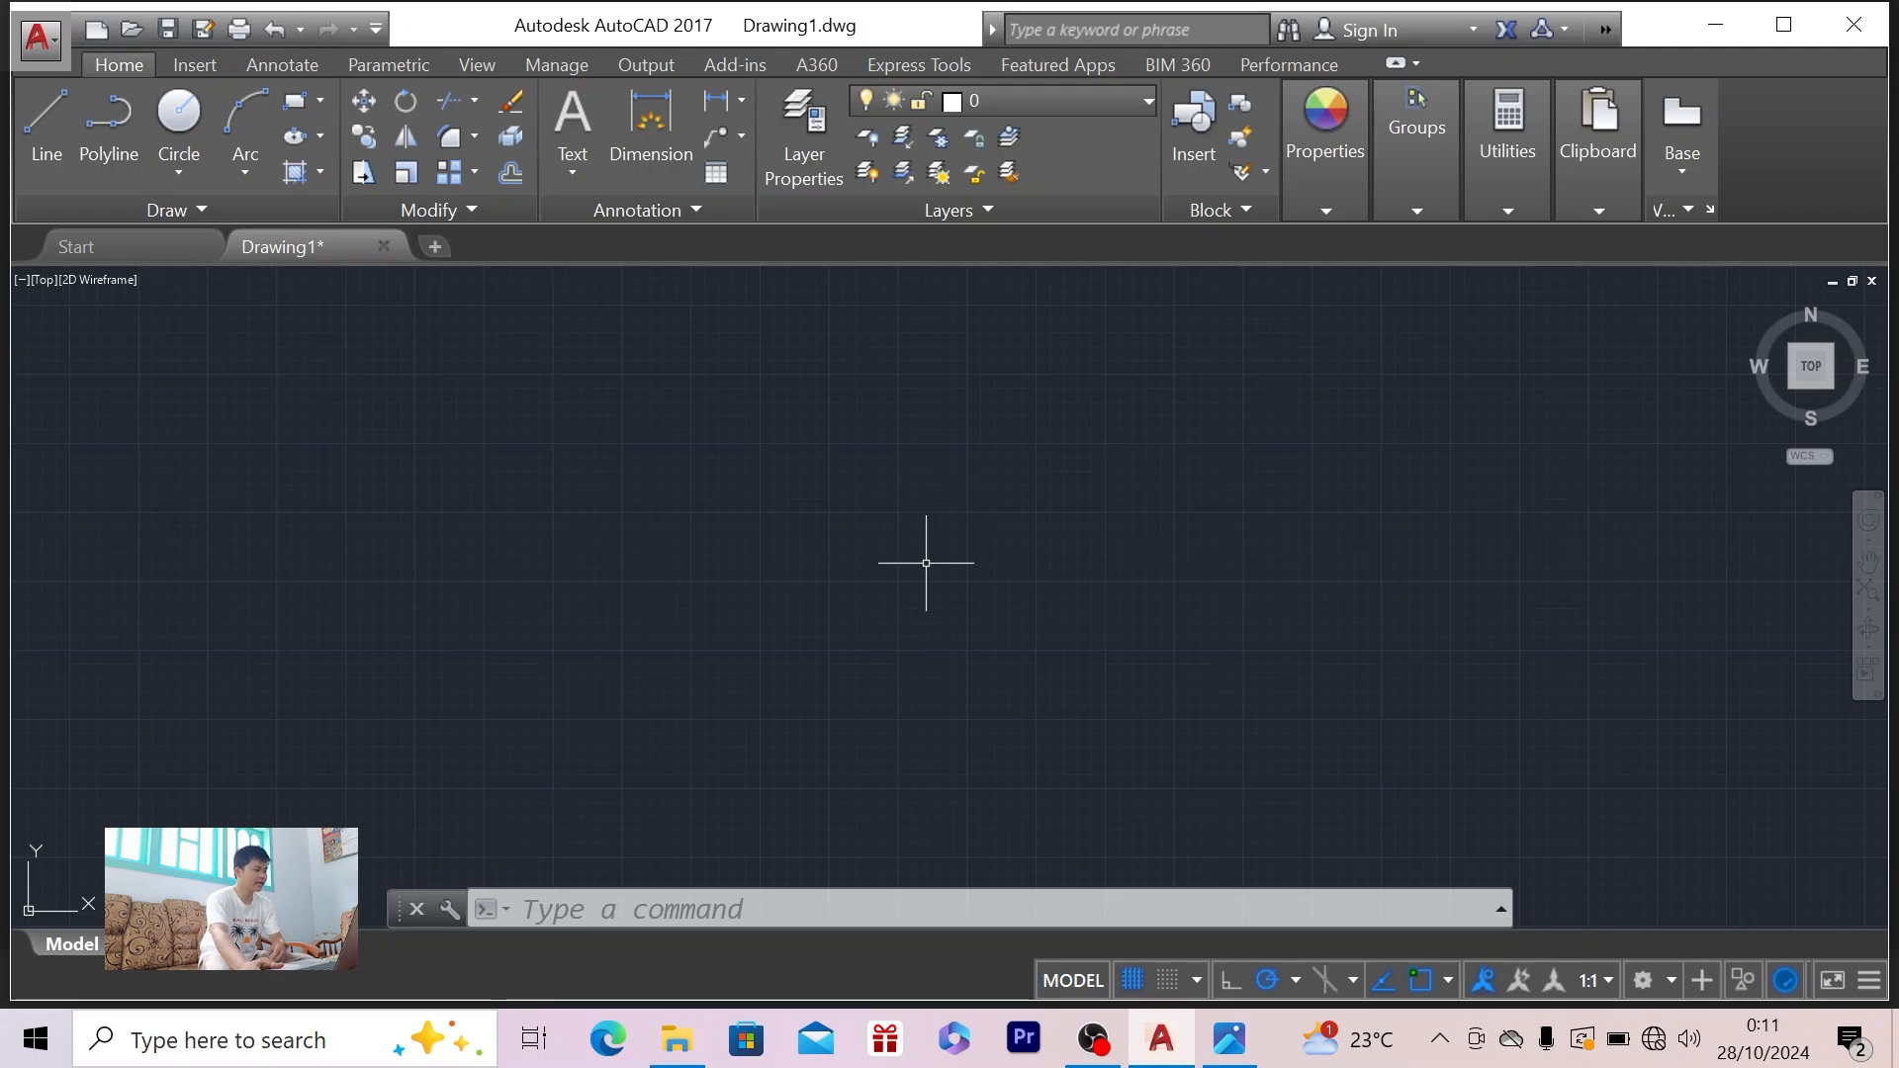
# - Attach image file 1 from the 2 Job folder, picking its insertion point and scale in the empty drawing area
pyautogui.write('at')
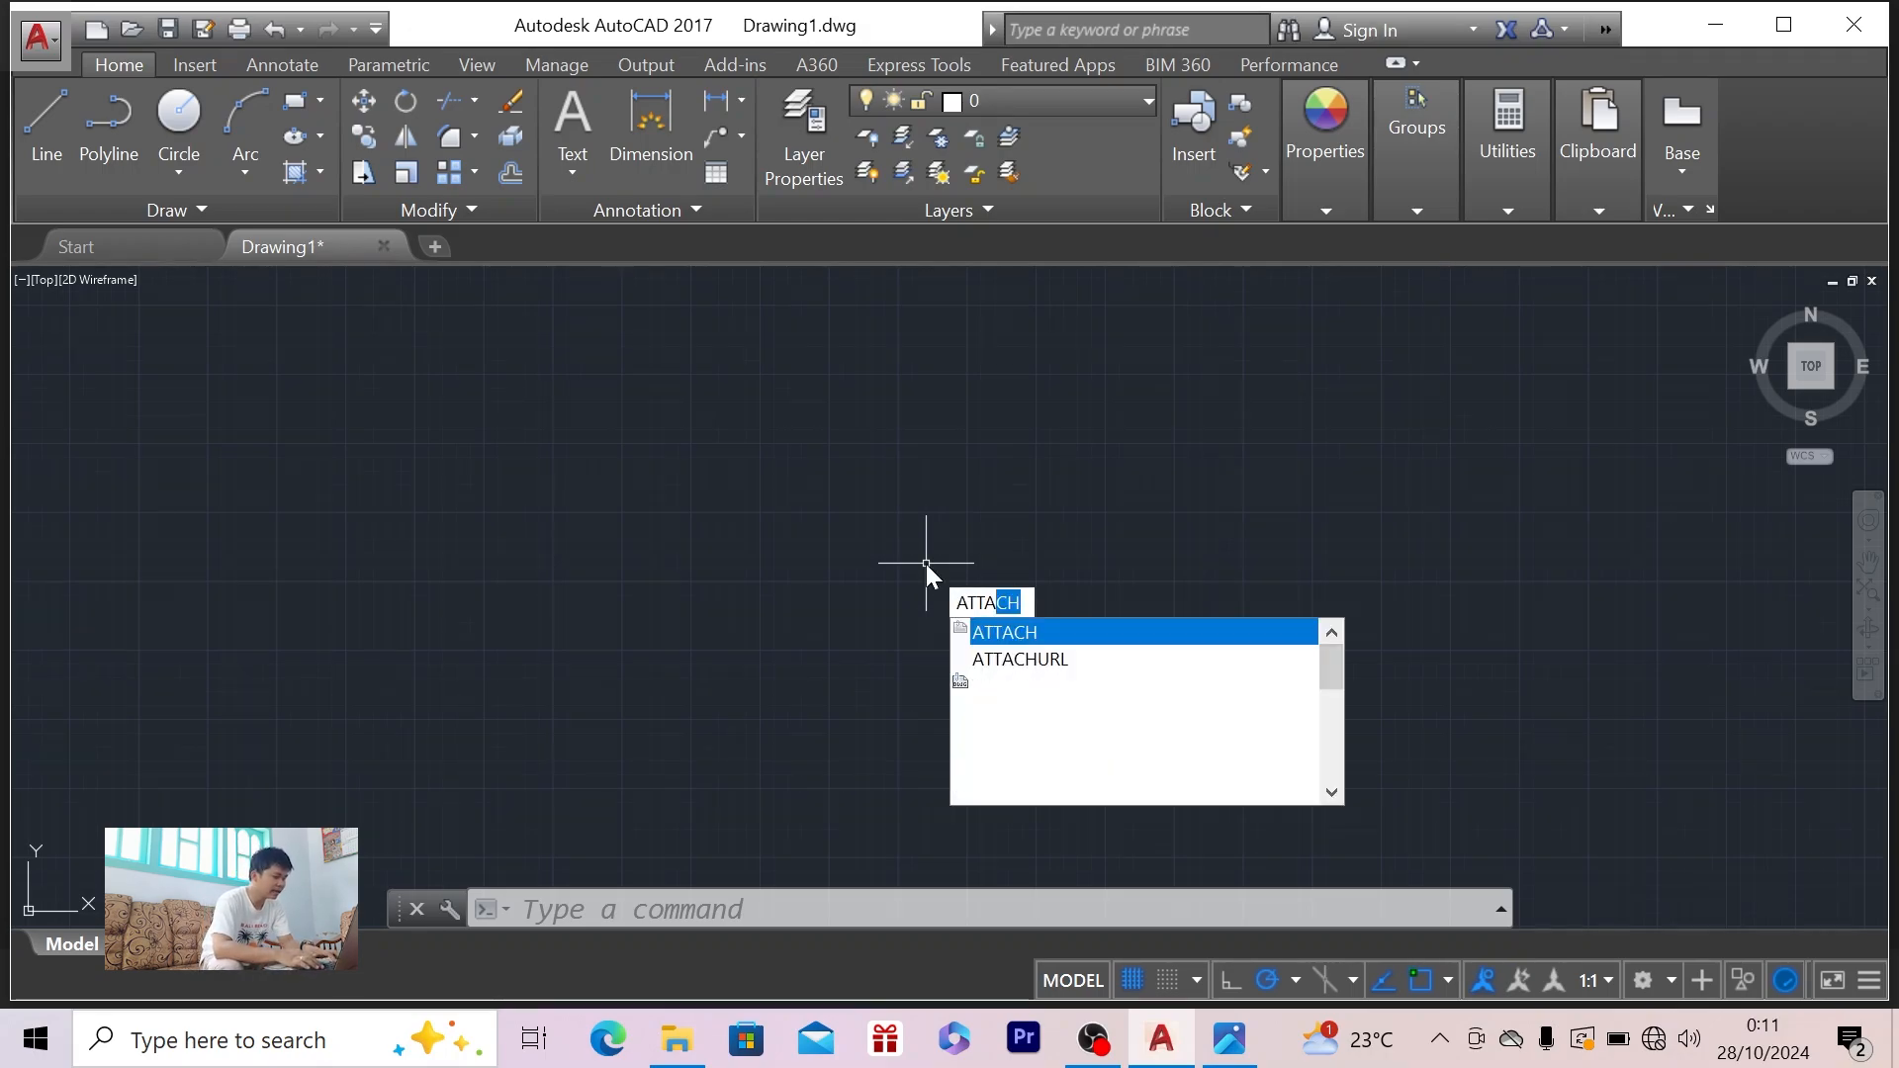
pyautogui.press('Return')
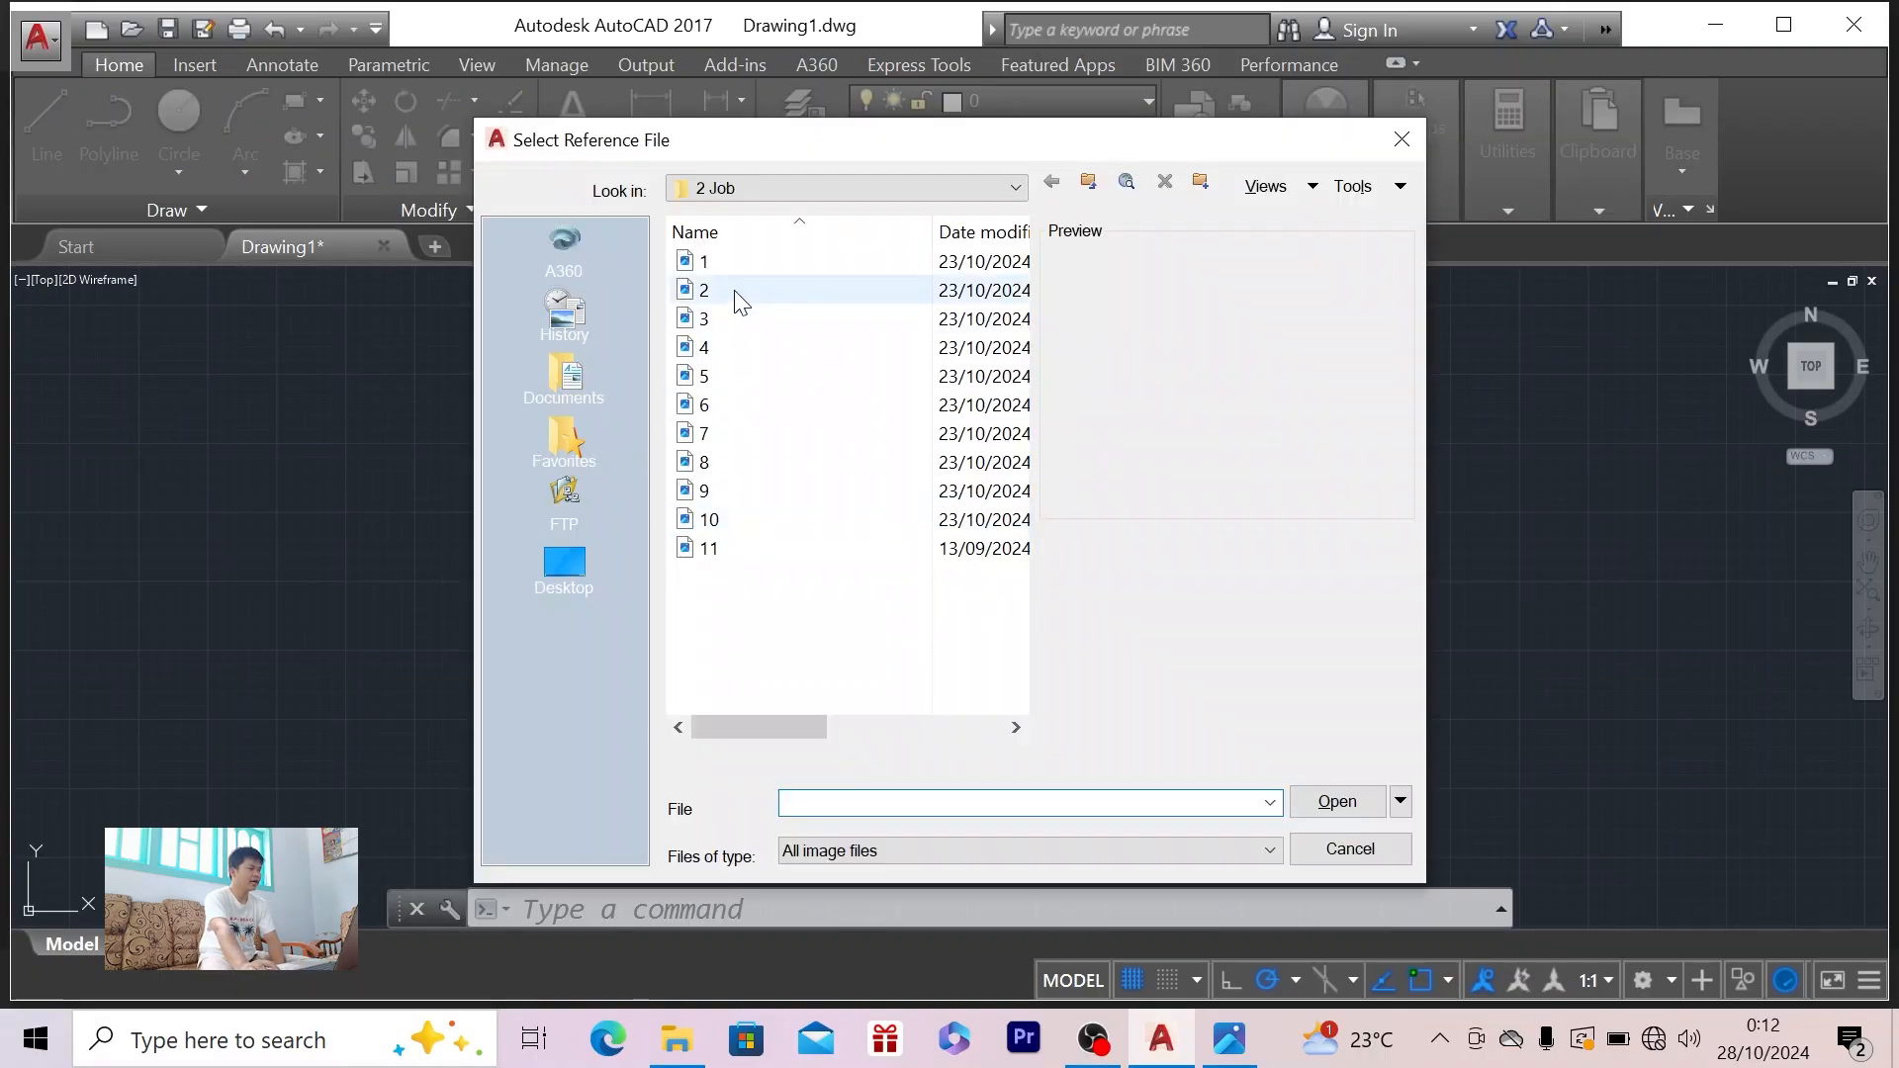
pyautogui.click(714, 263)
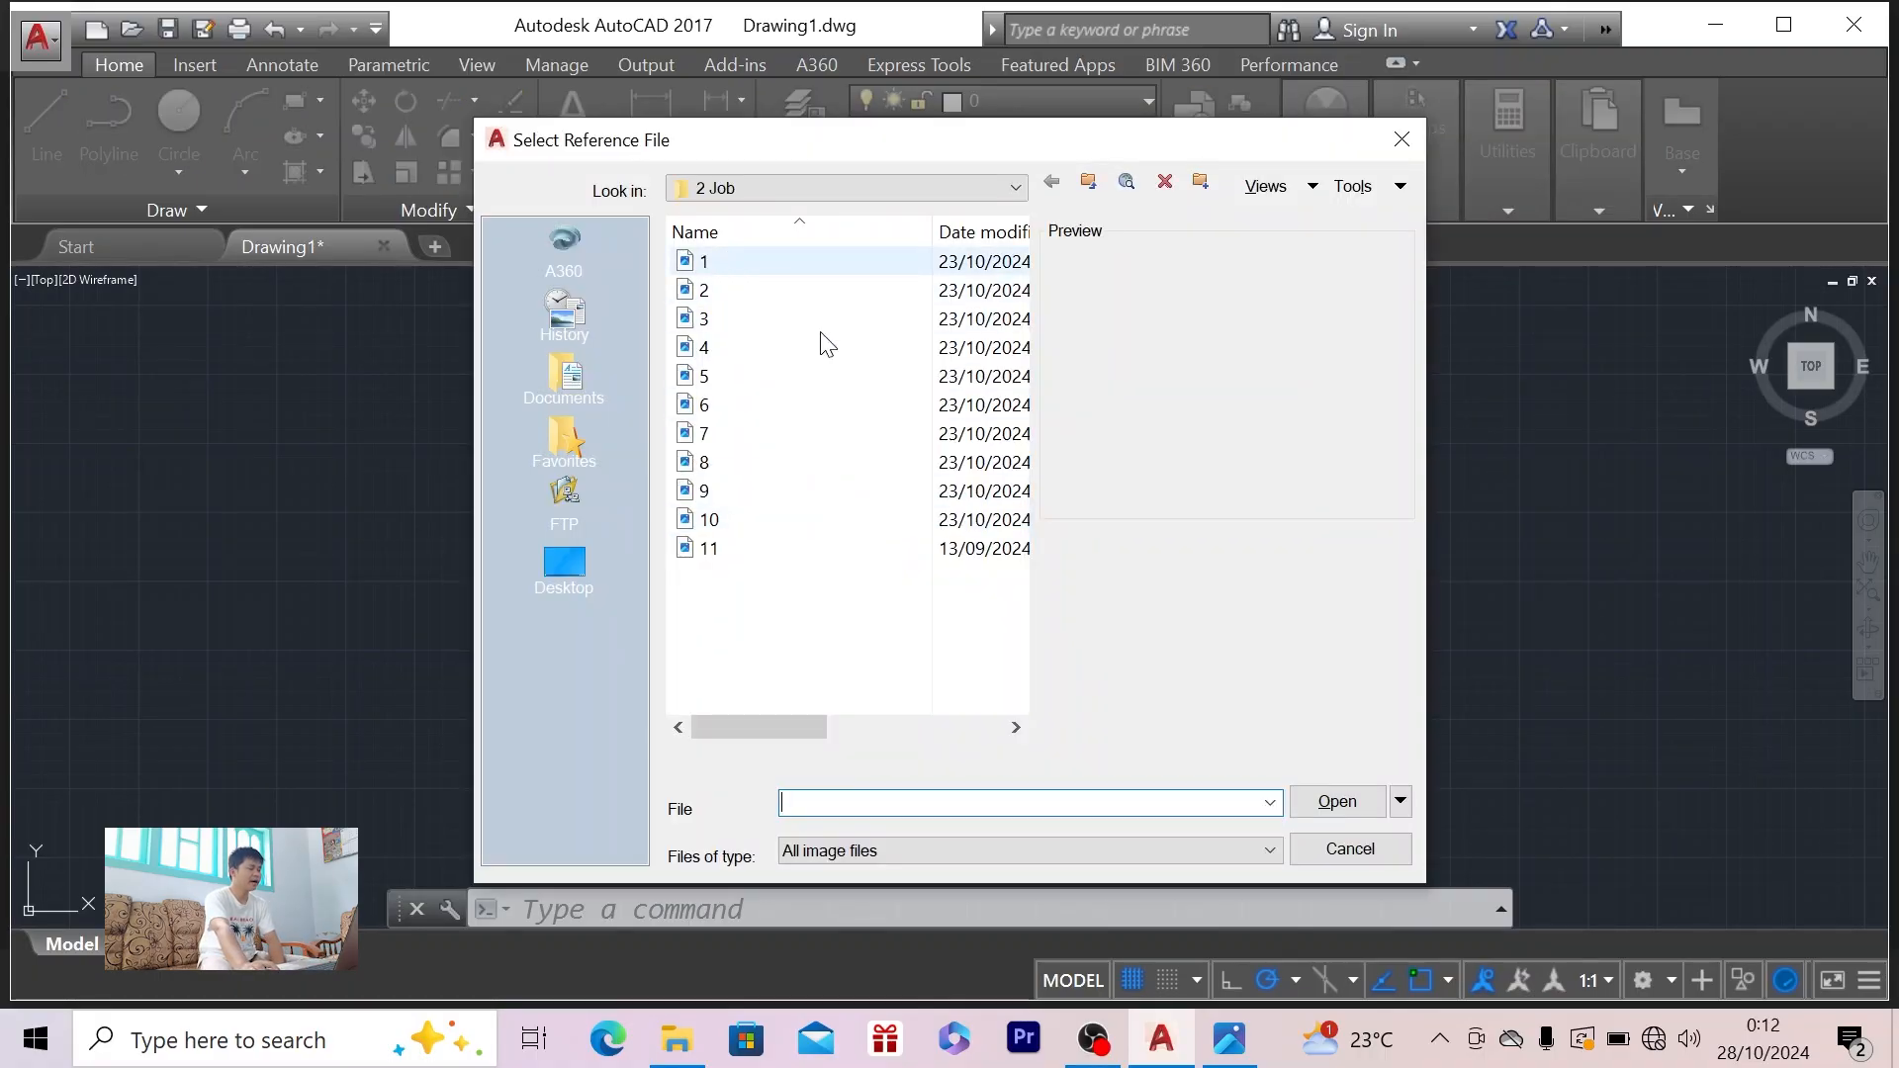
pyautogui.click(1335, 802)
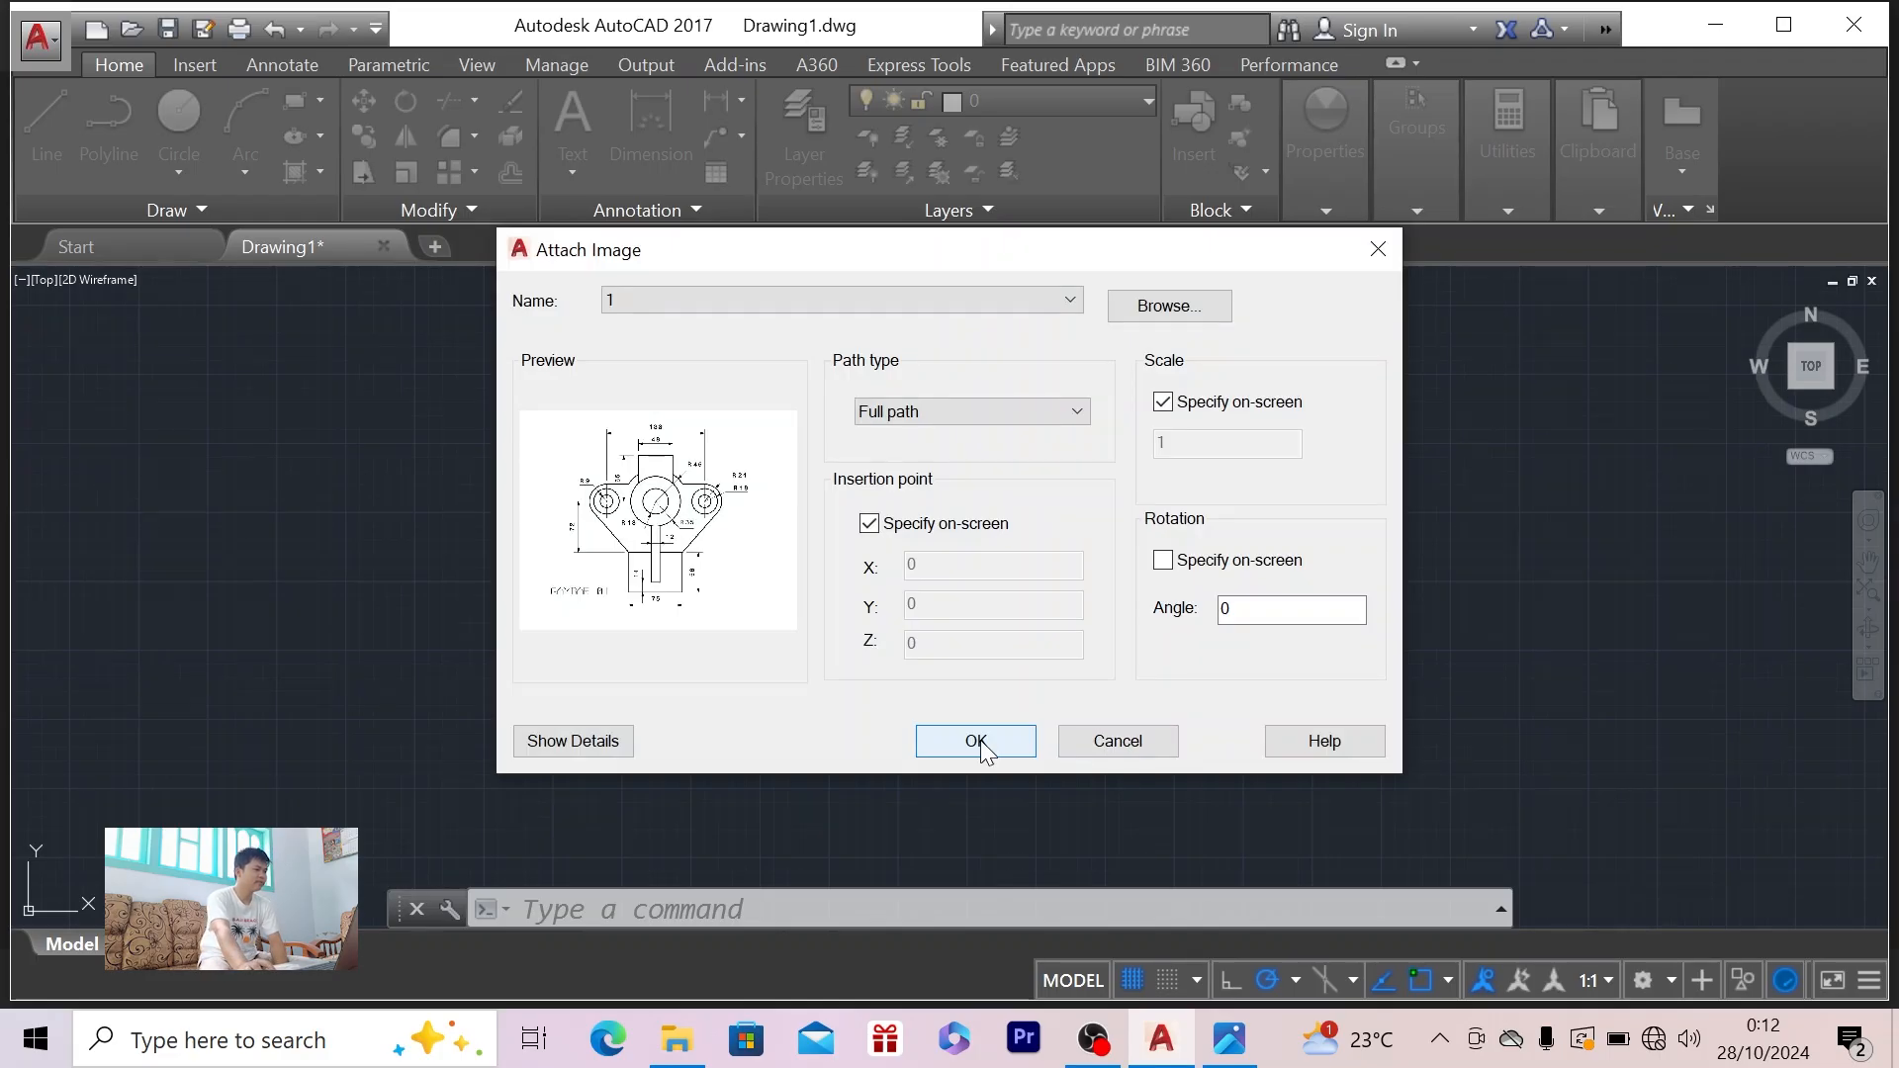
pyautogui.click(975, 742)
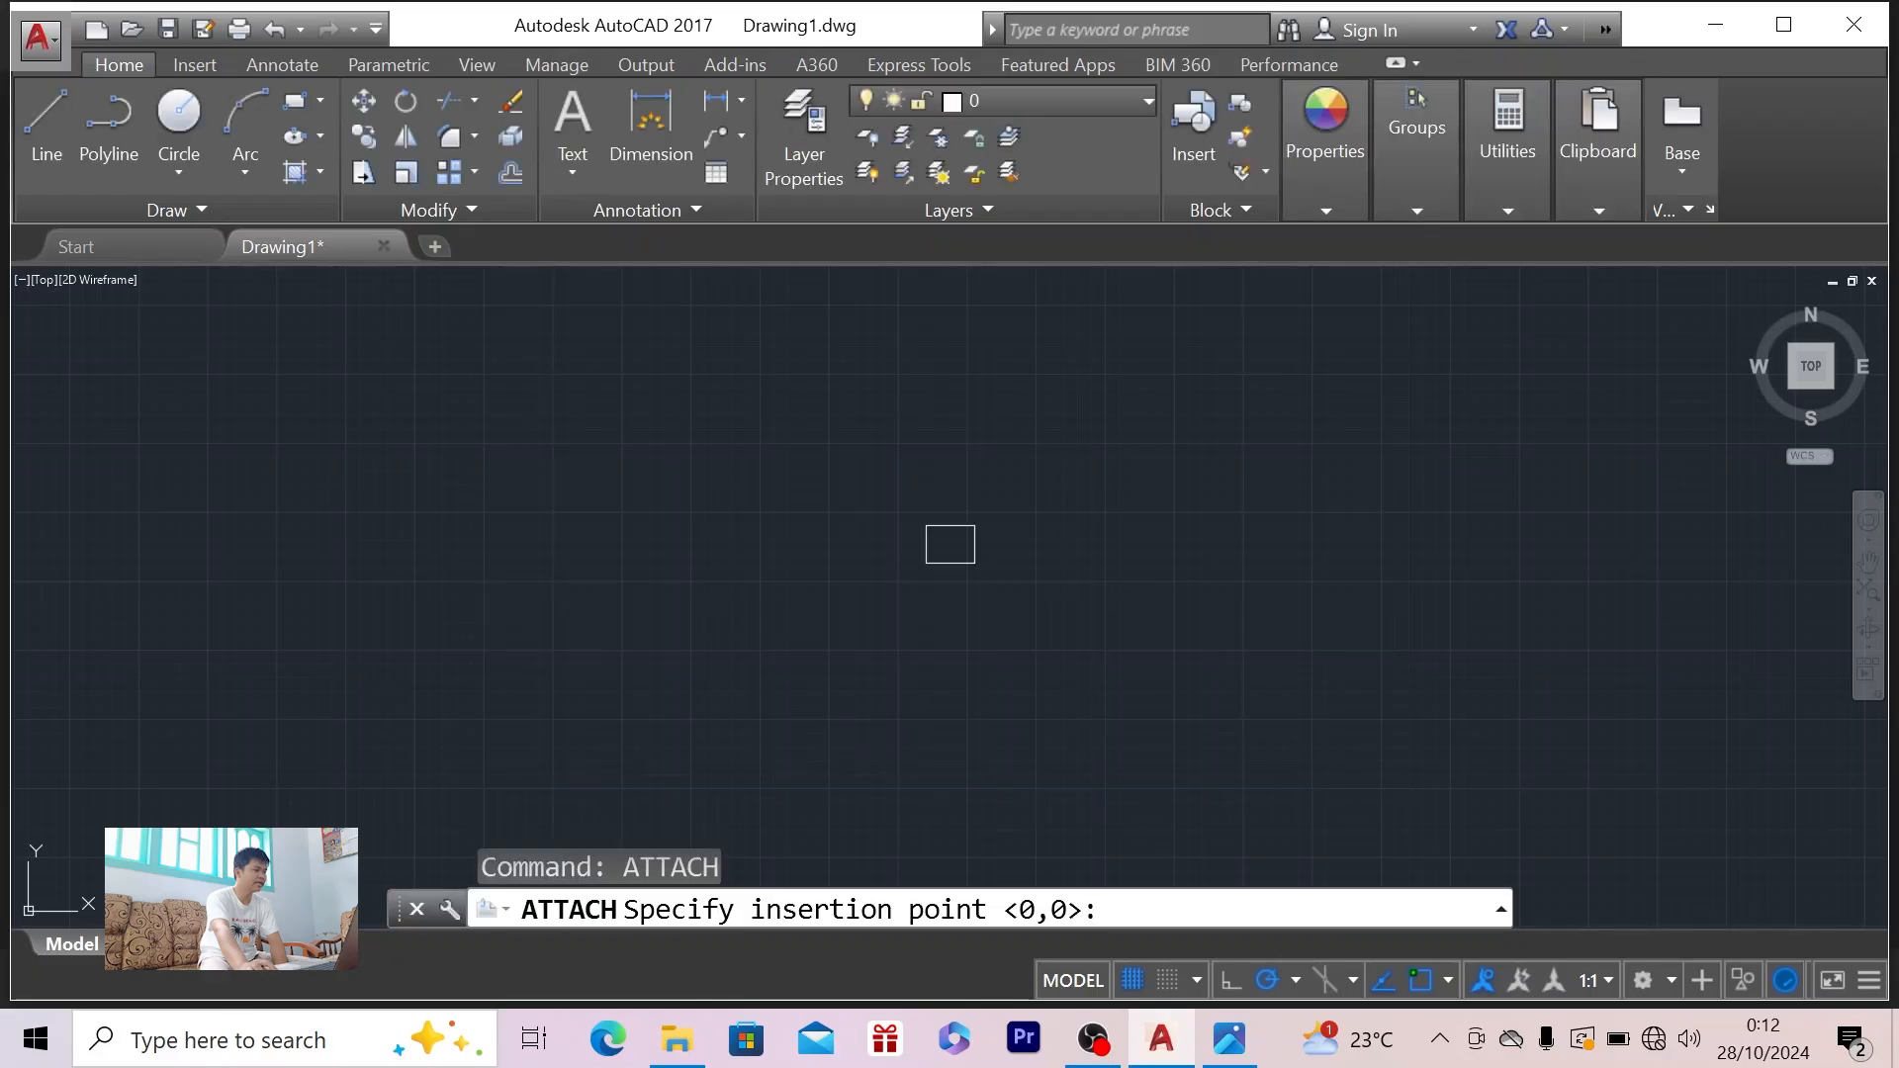
pyautogui.click(573, 543)
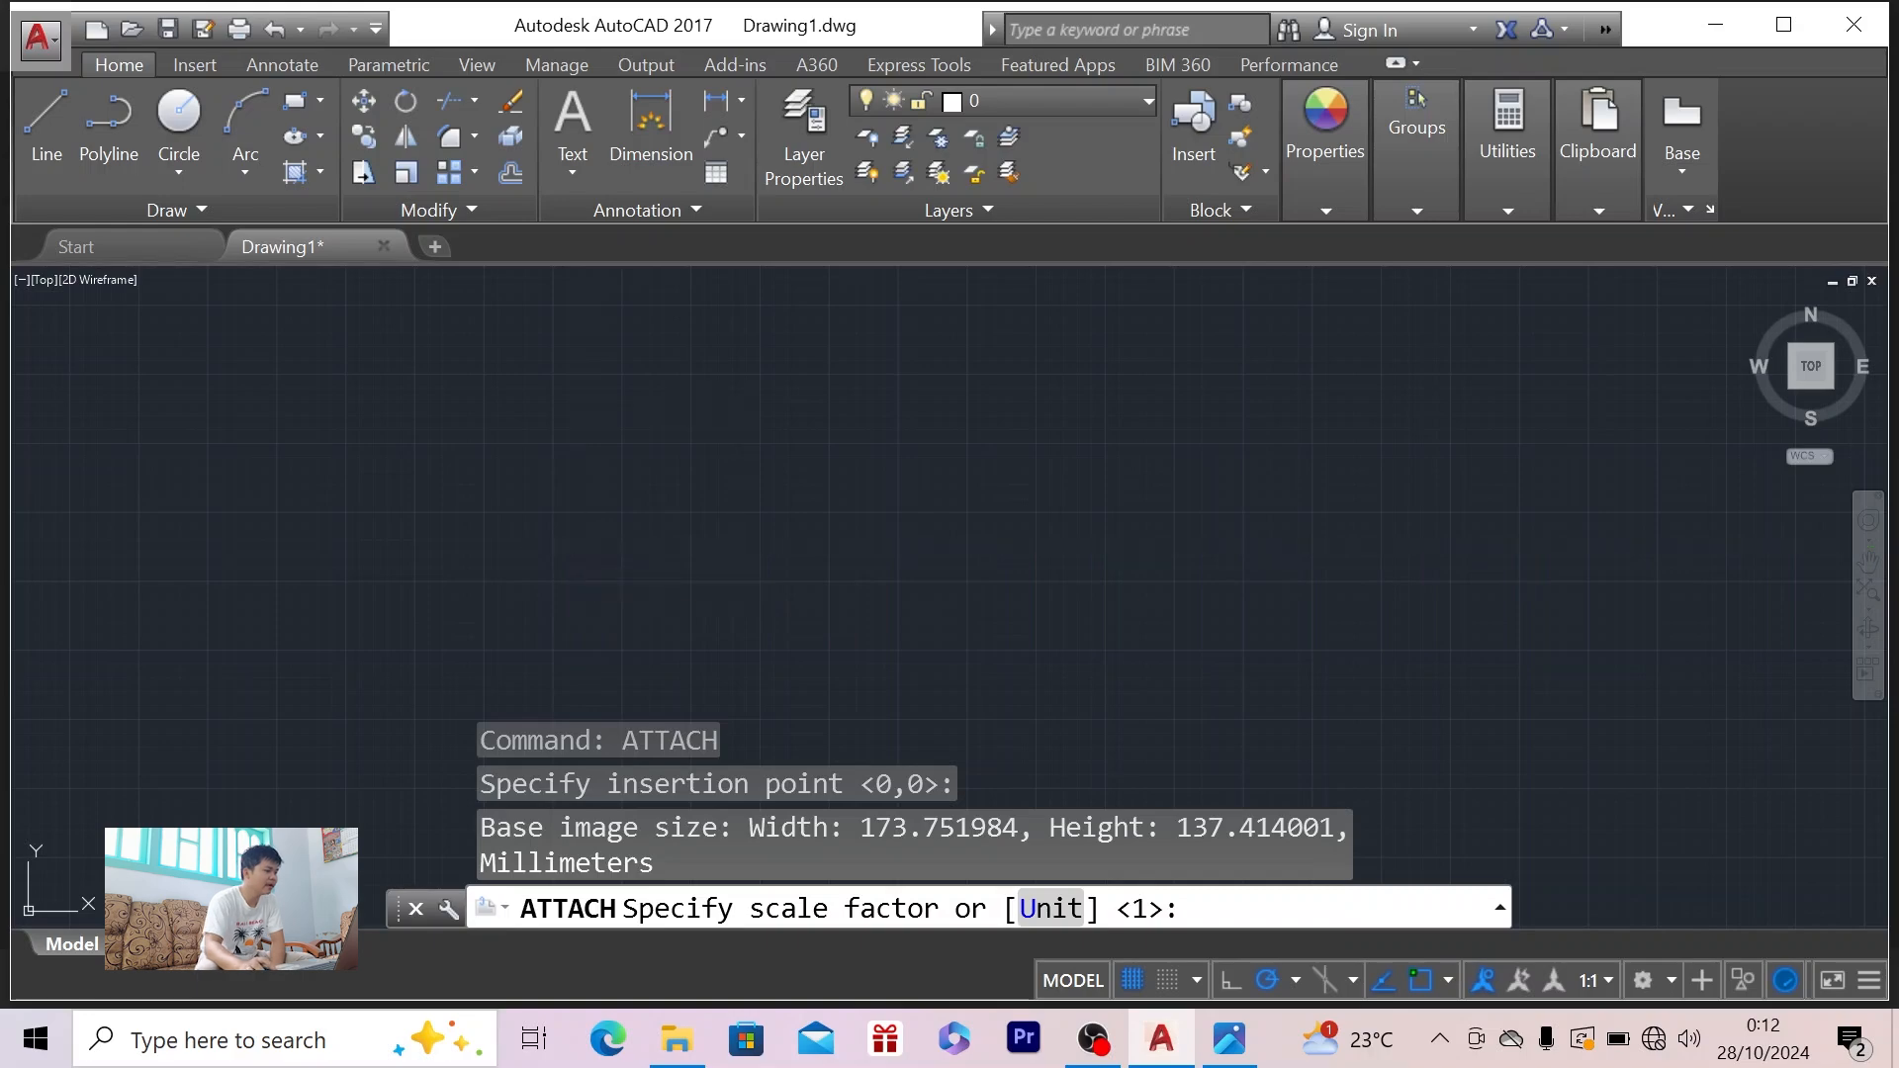
pyautogui.click(572, 546)
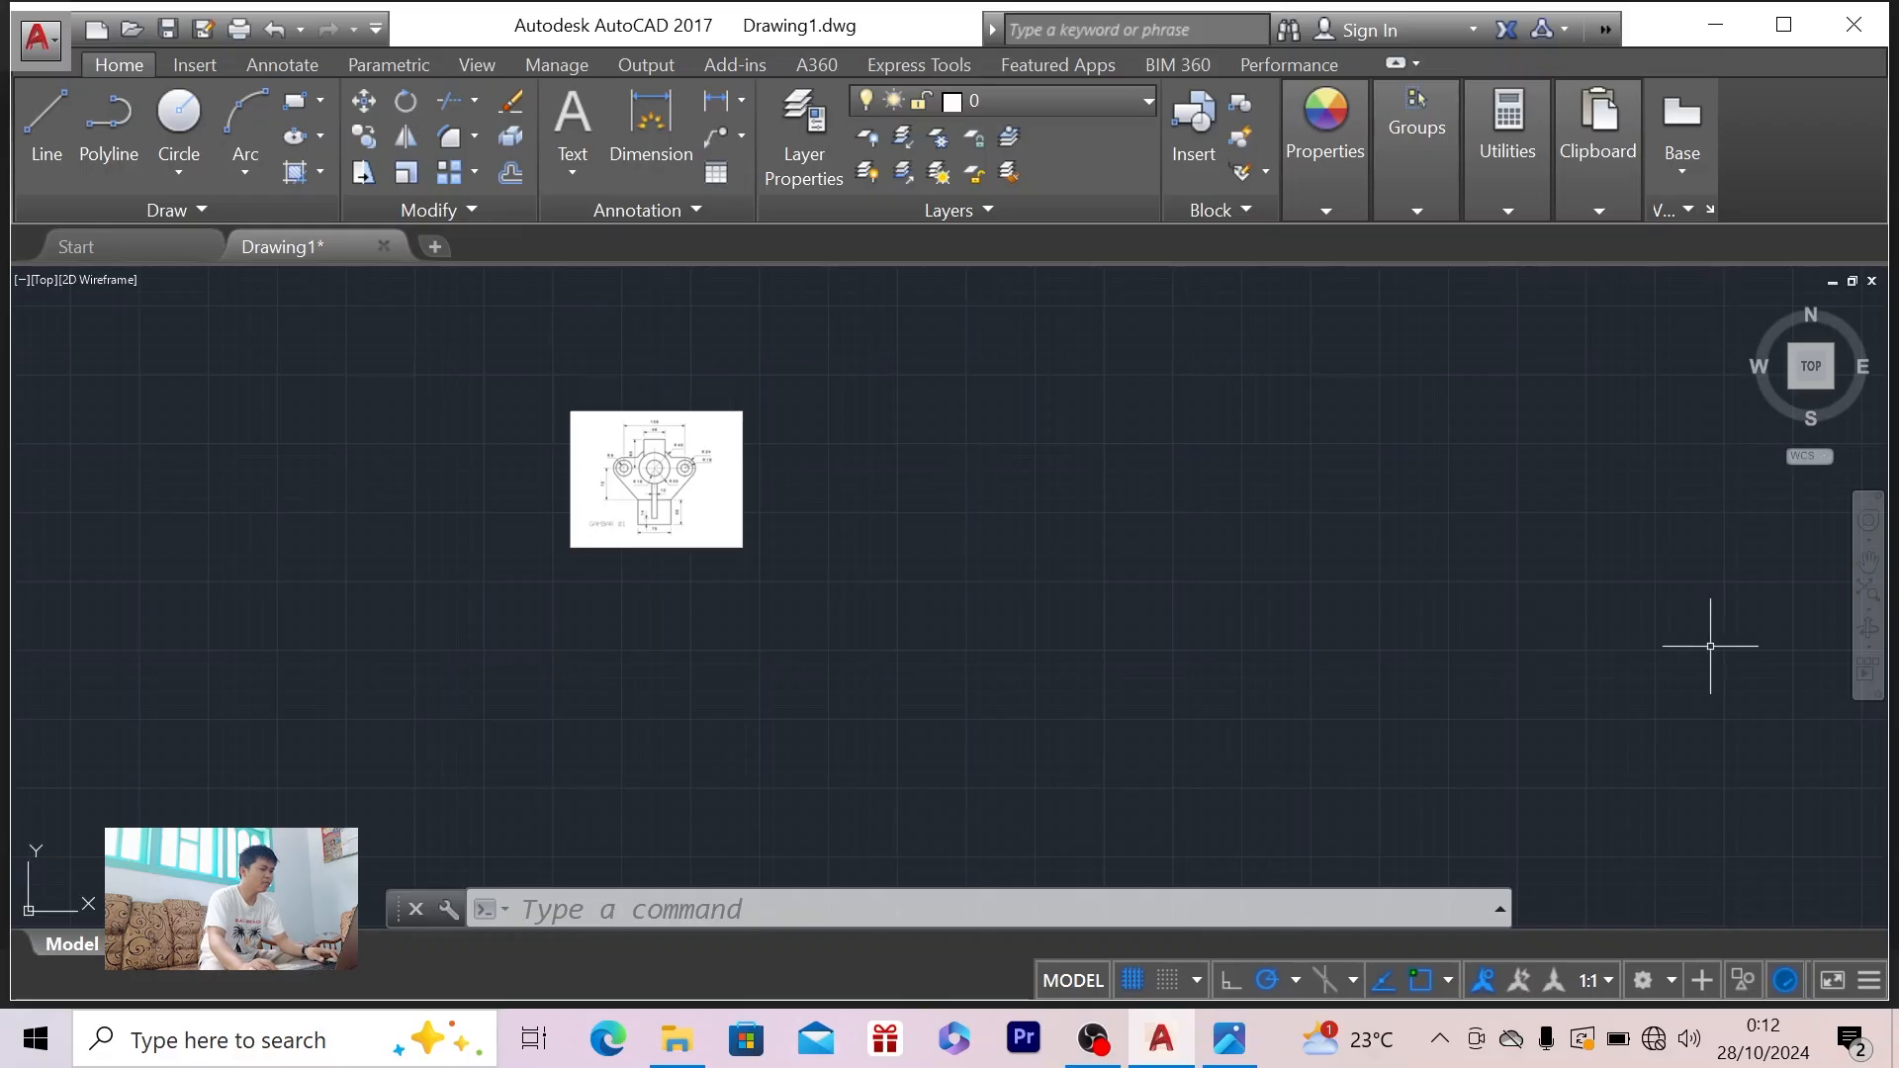
# - Examine the attached reference image up close and centre it in the drawing view
pyautogui.click(1868, 569)
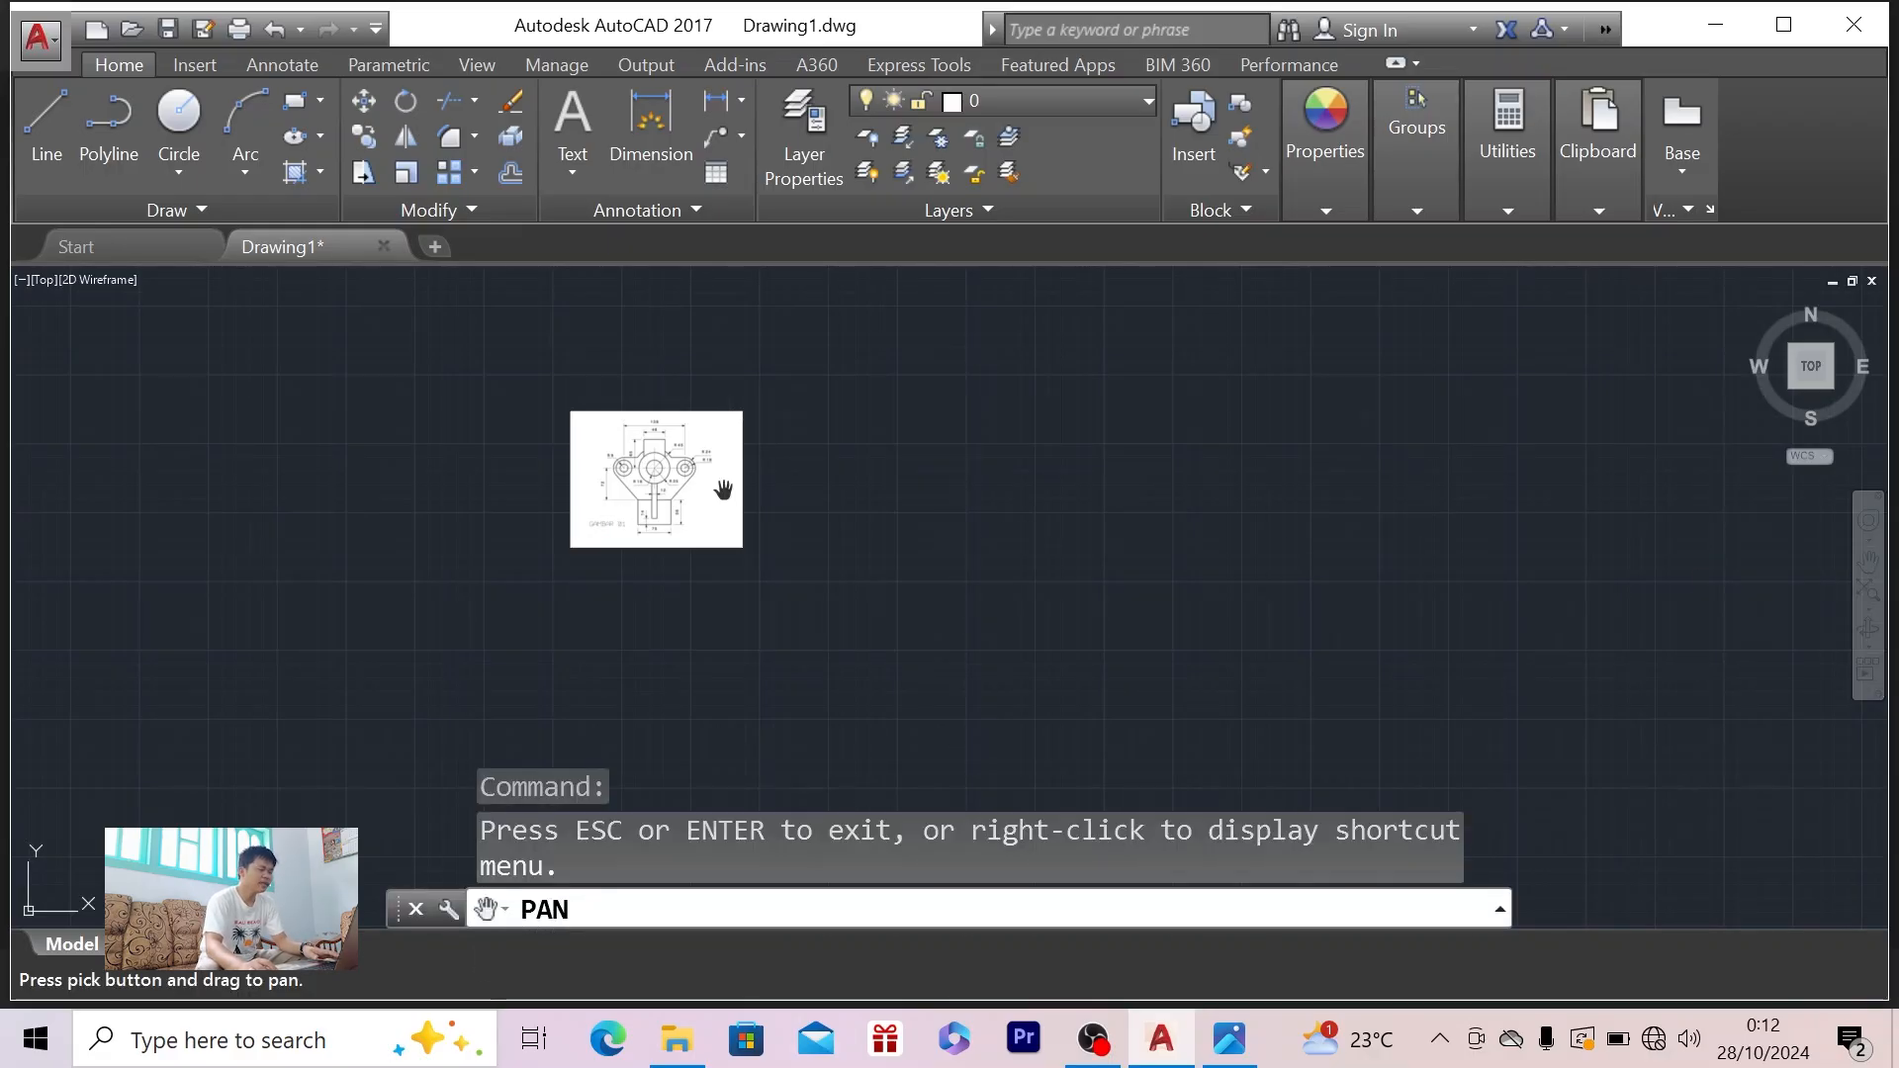
pyautogui.moveTo(723, 491)
pyautogui.mouseDown()
pyautogui.moveTo(730, 557)
pyautogui.moveTo(922, 543)
pyautogui.mouseUp()
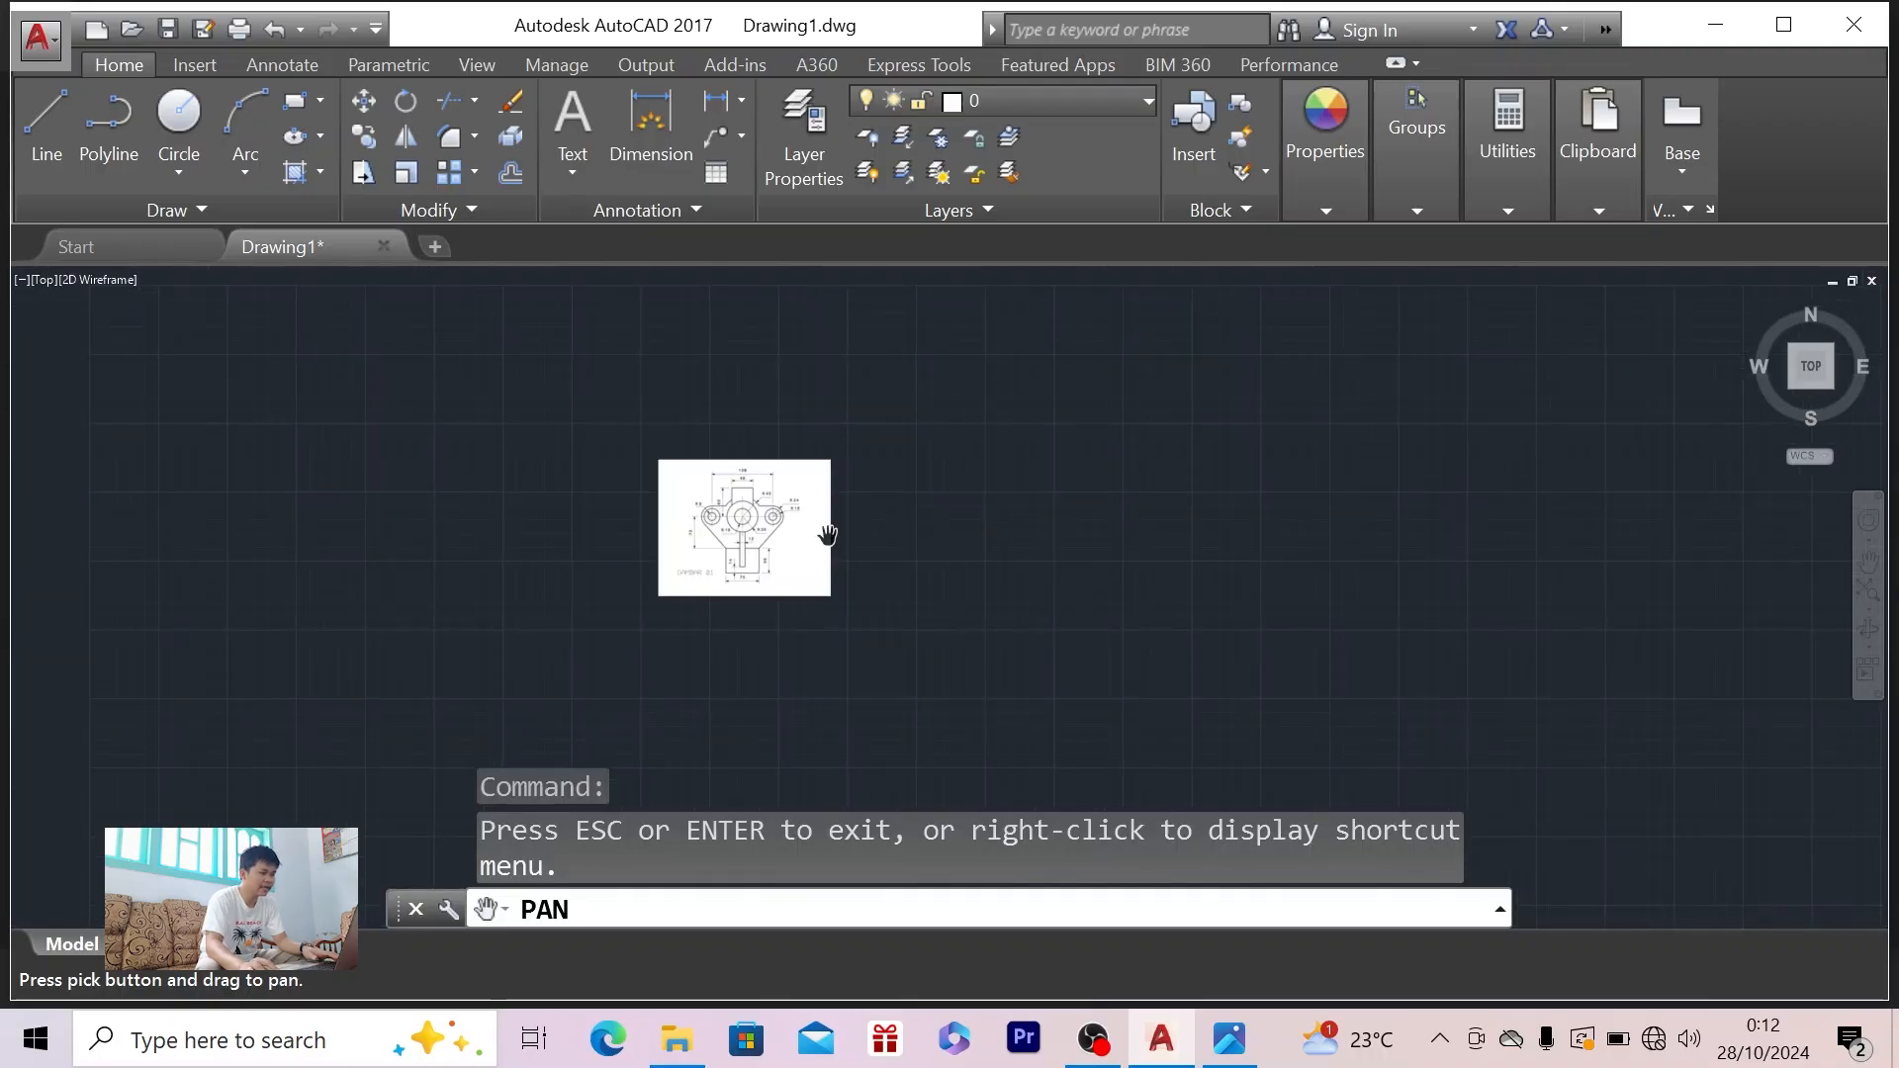
pyautogui.scroll(8, 827, 532)
pyautogui.scroll(-2, 803, 533)
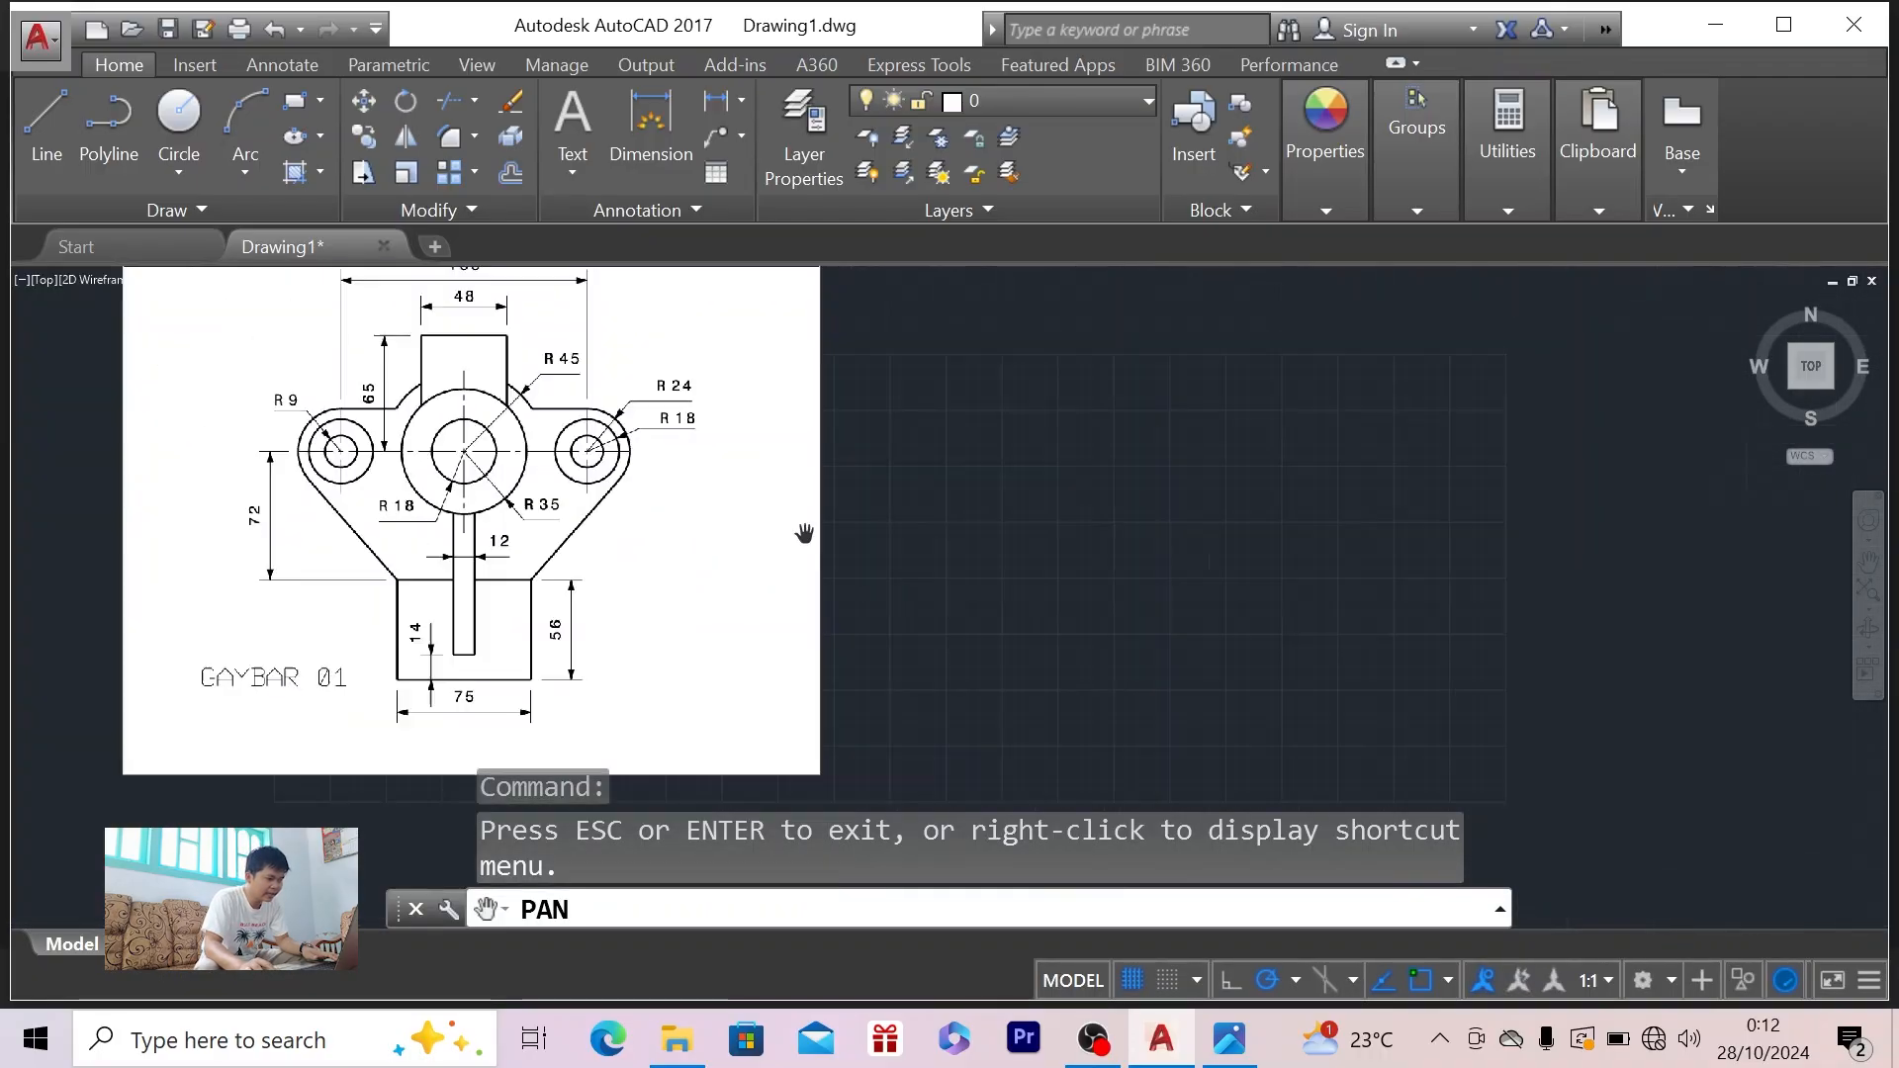
pyautogui.moveTo(800, 535)
pyautogui.mouseDown()
pyautogui.moveTo(860, 572)
pyautogui.moveTo(903, 547)
pyautogui.mouseUp()
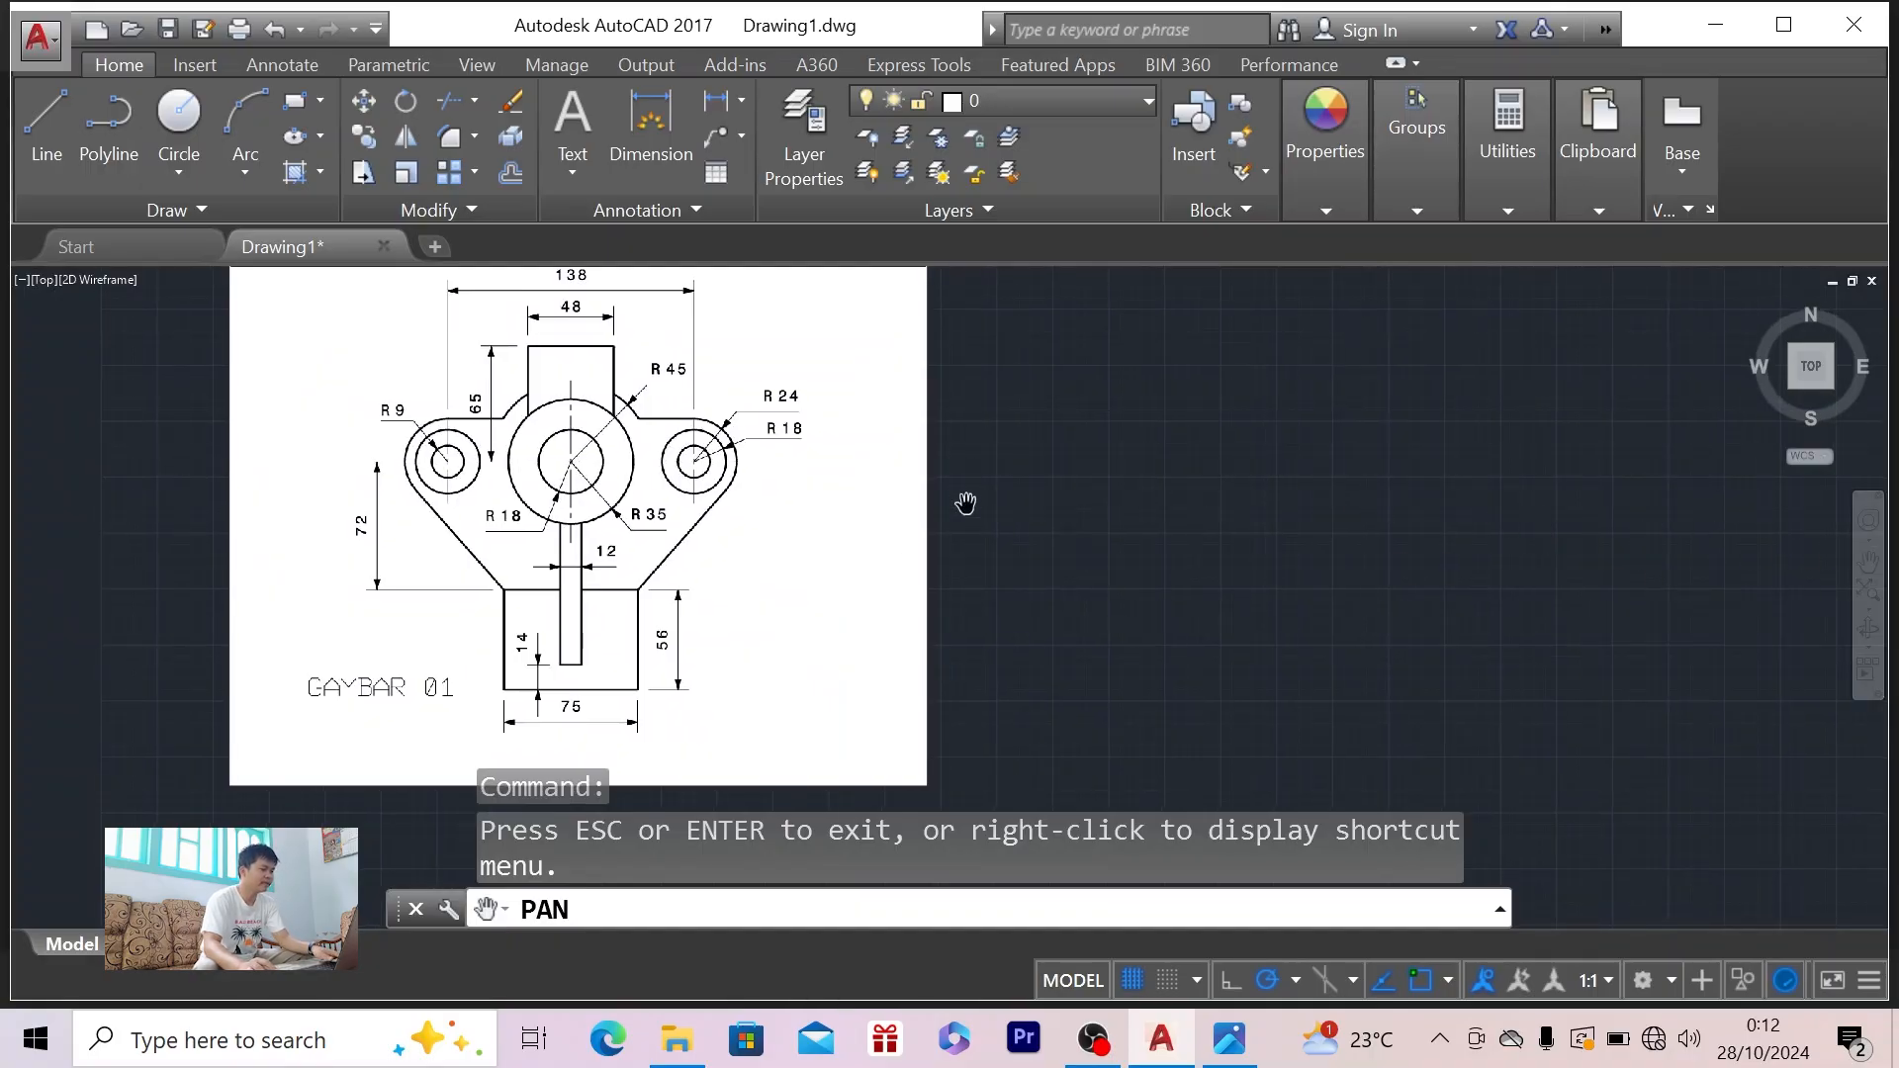
pyautogui.moveTo(891, 538); pyautogui.dragTo(995, 556)
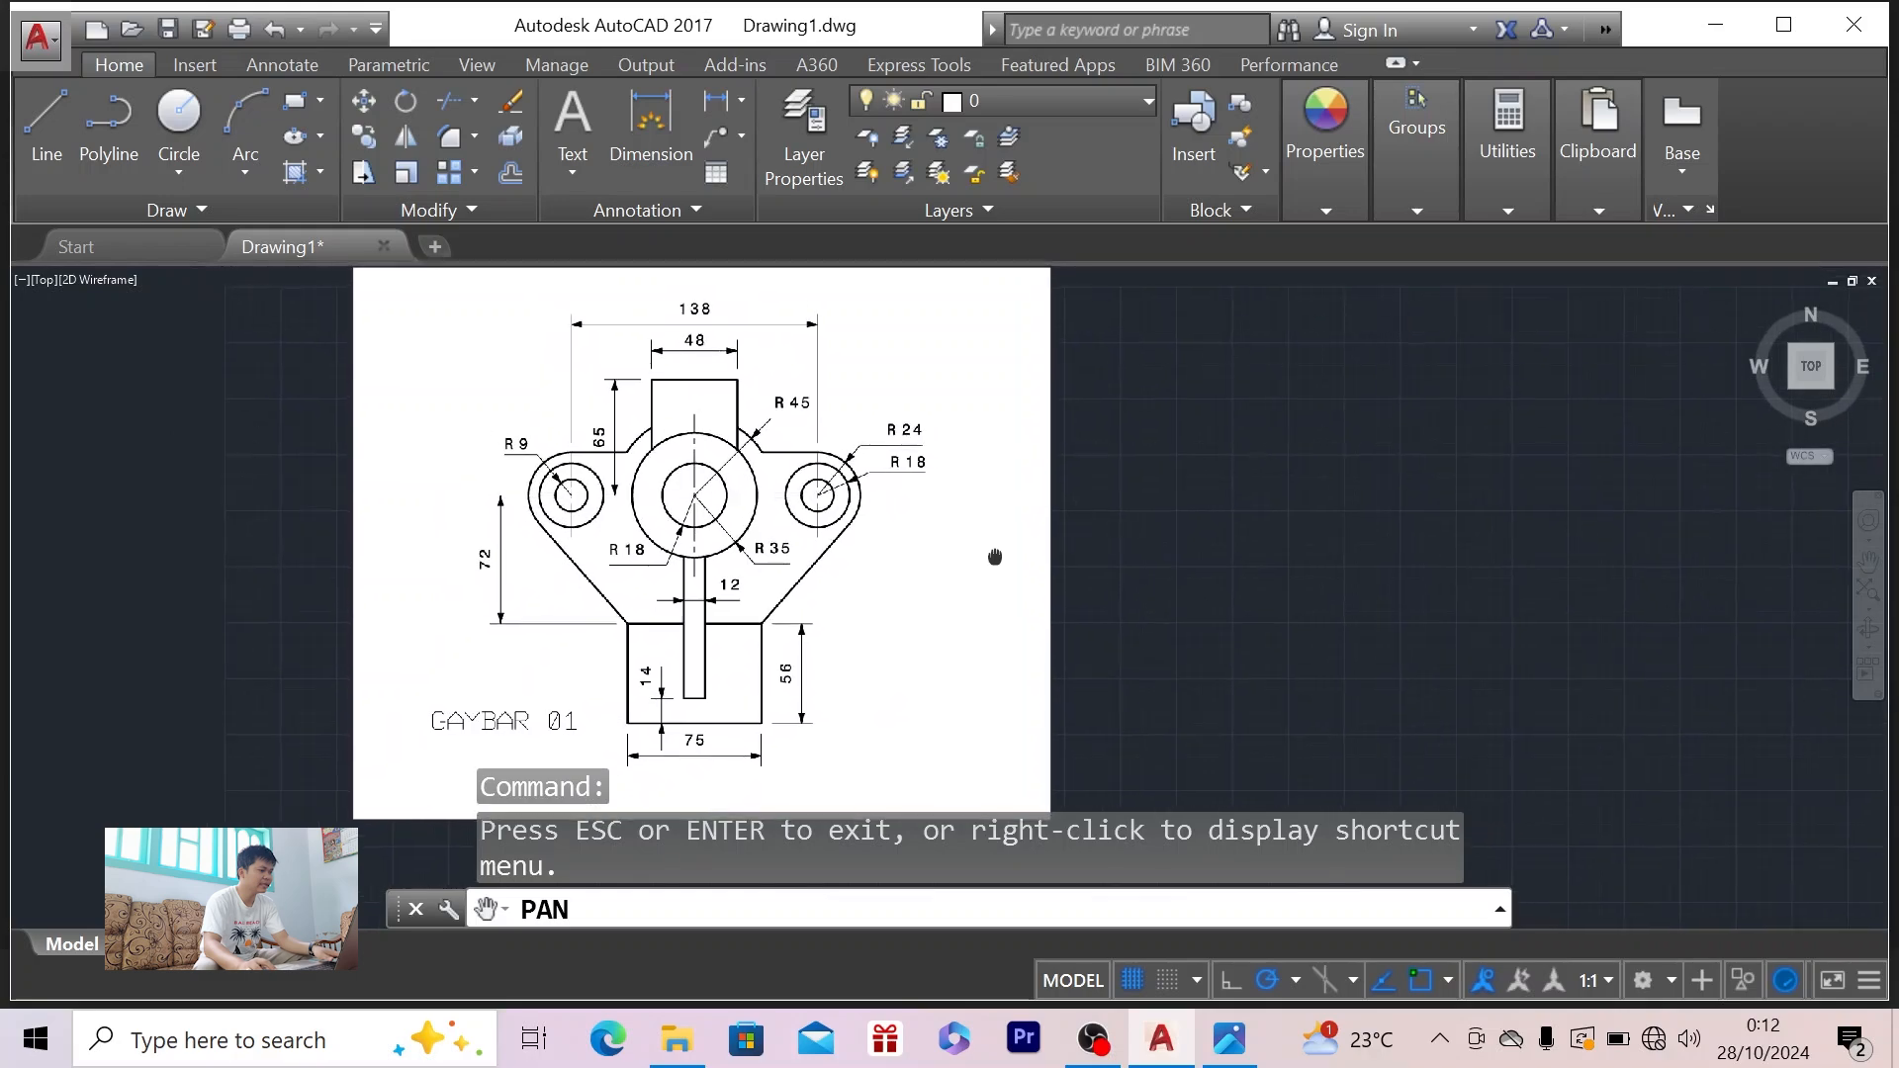
pyautogui.press('Escape')
pyautogui.scroll(-2, 1019, 531)
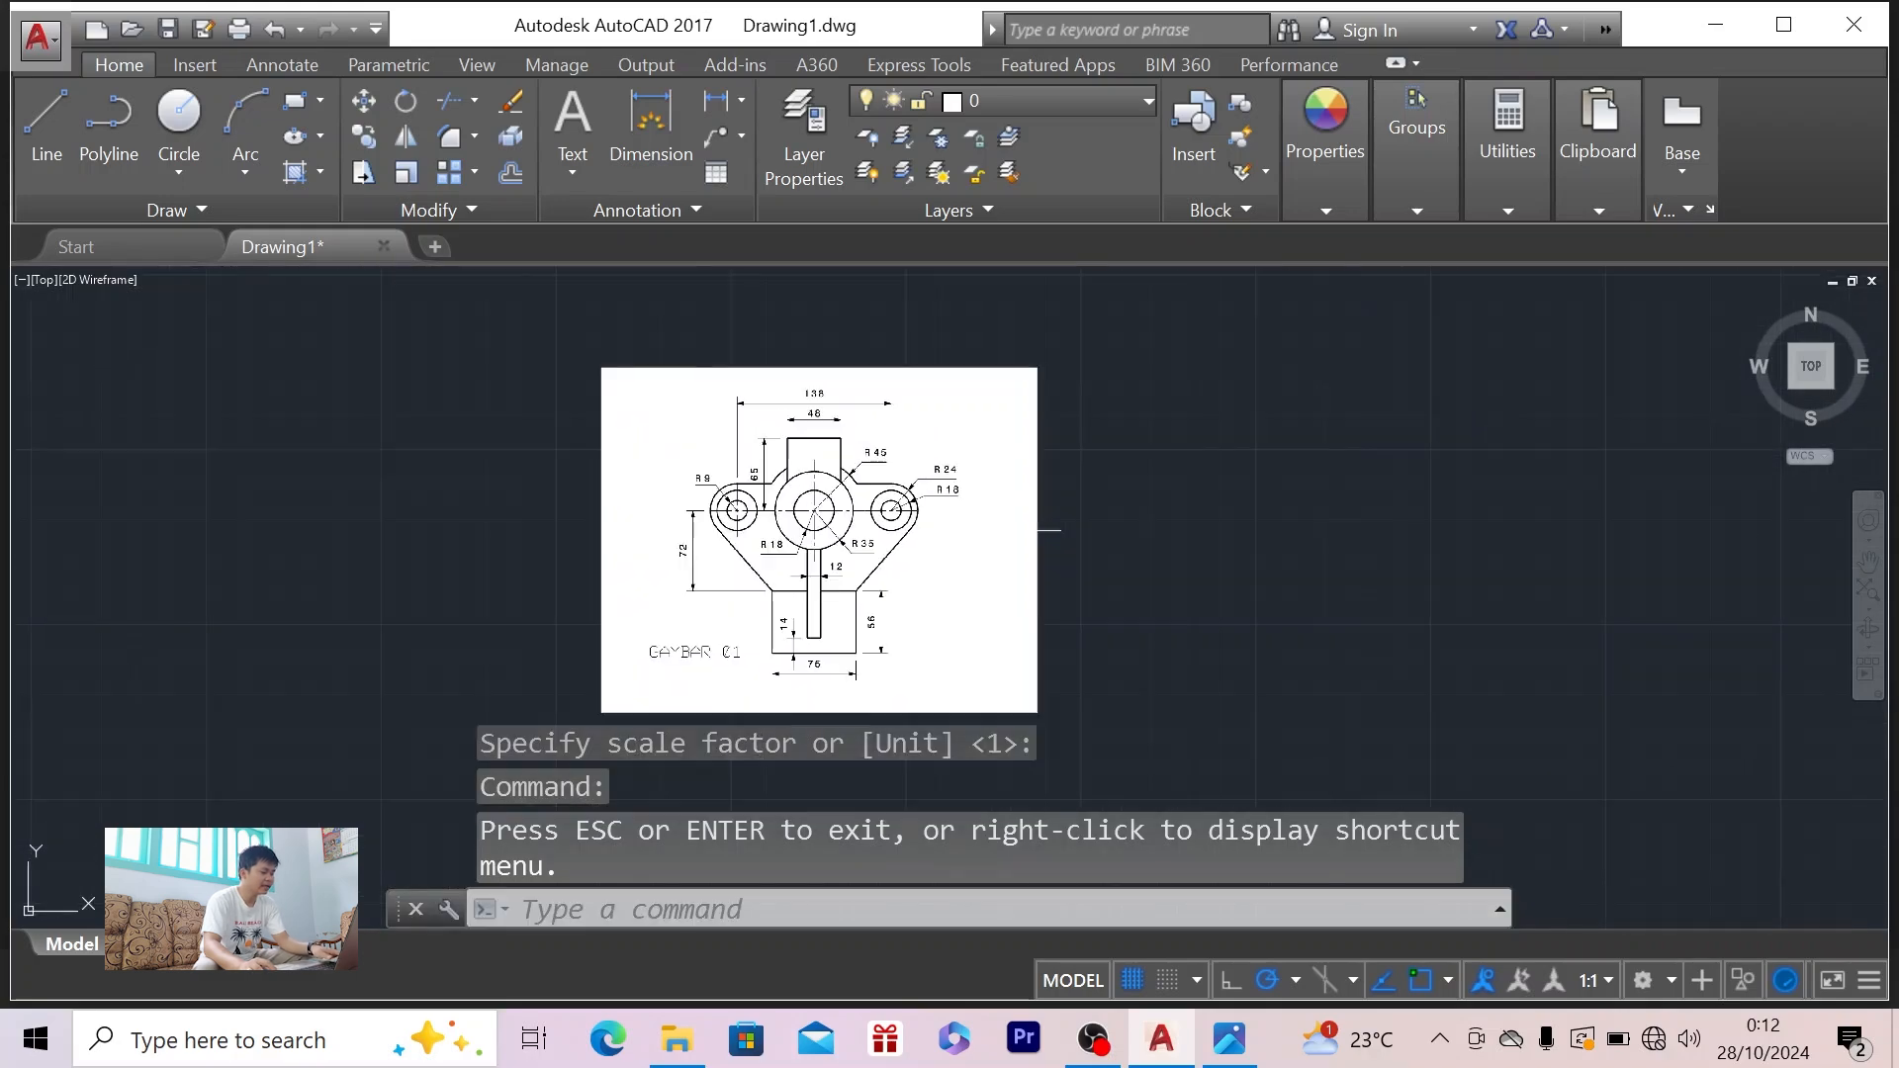
pyautogui.click(1094, 343)
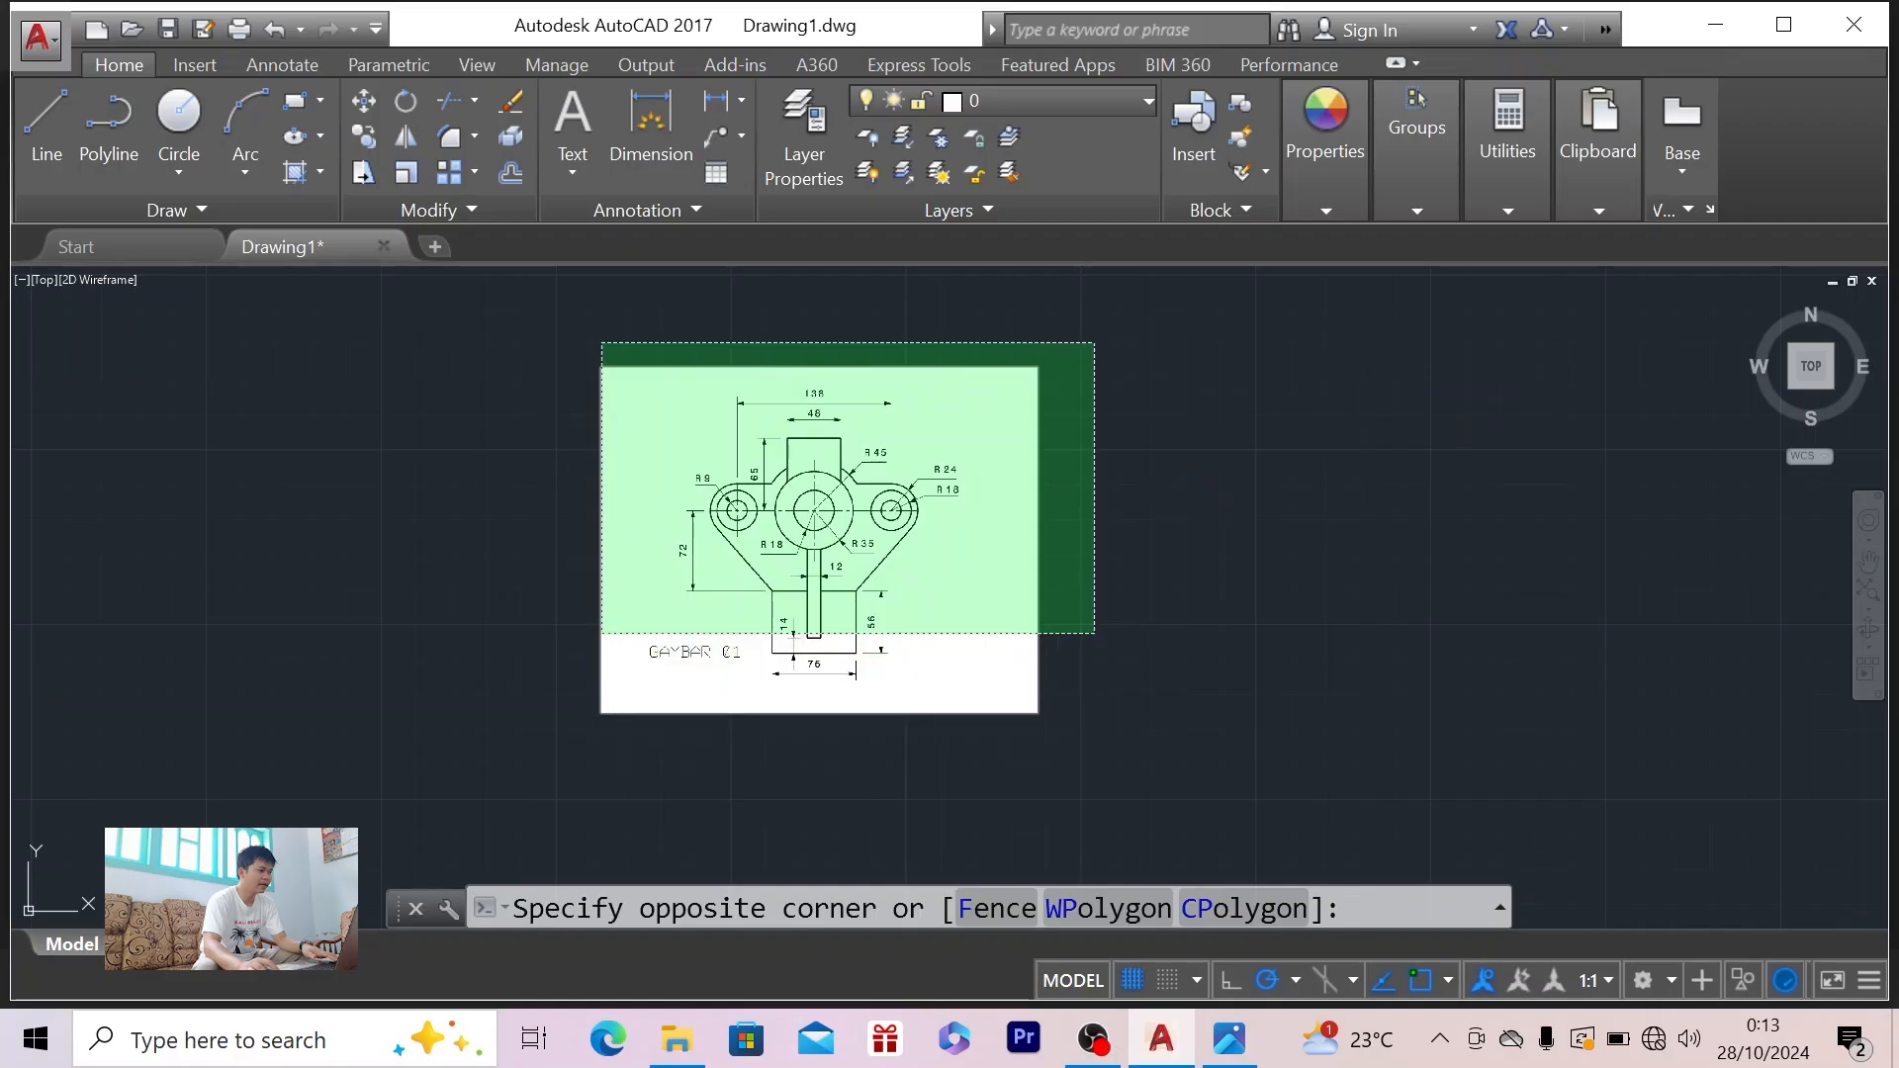
pyautogui.click(600, 609)
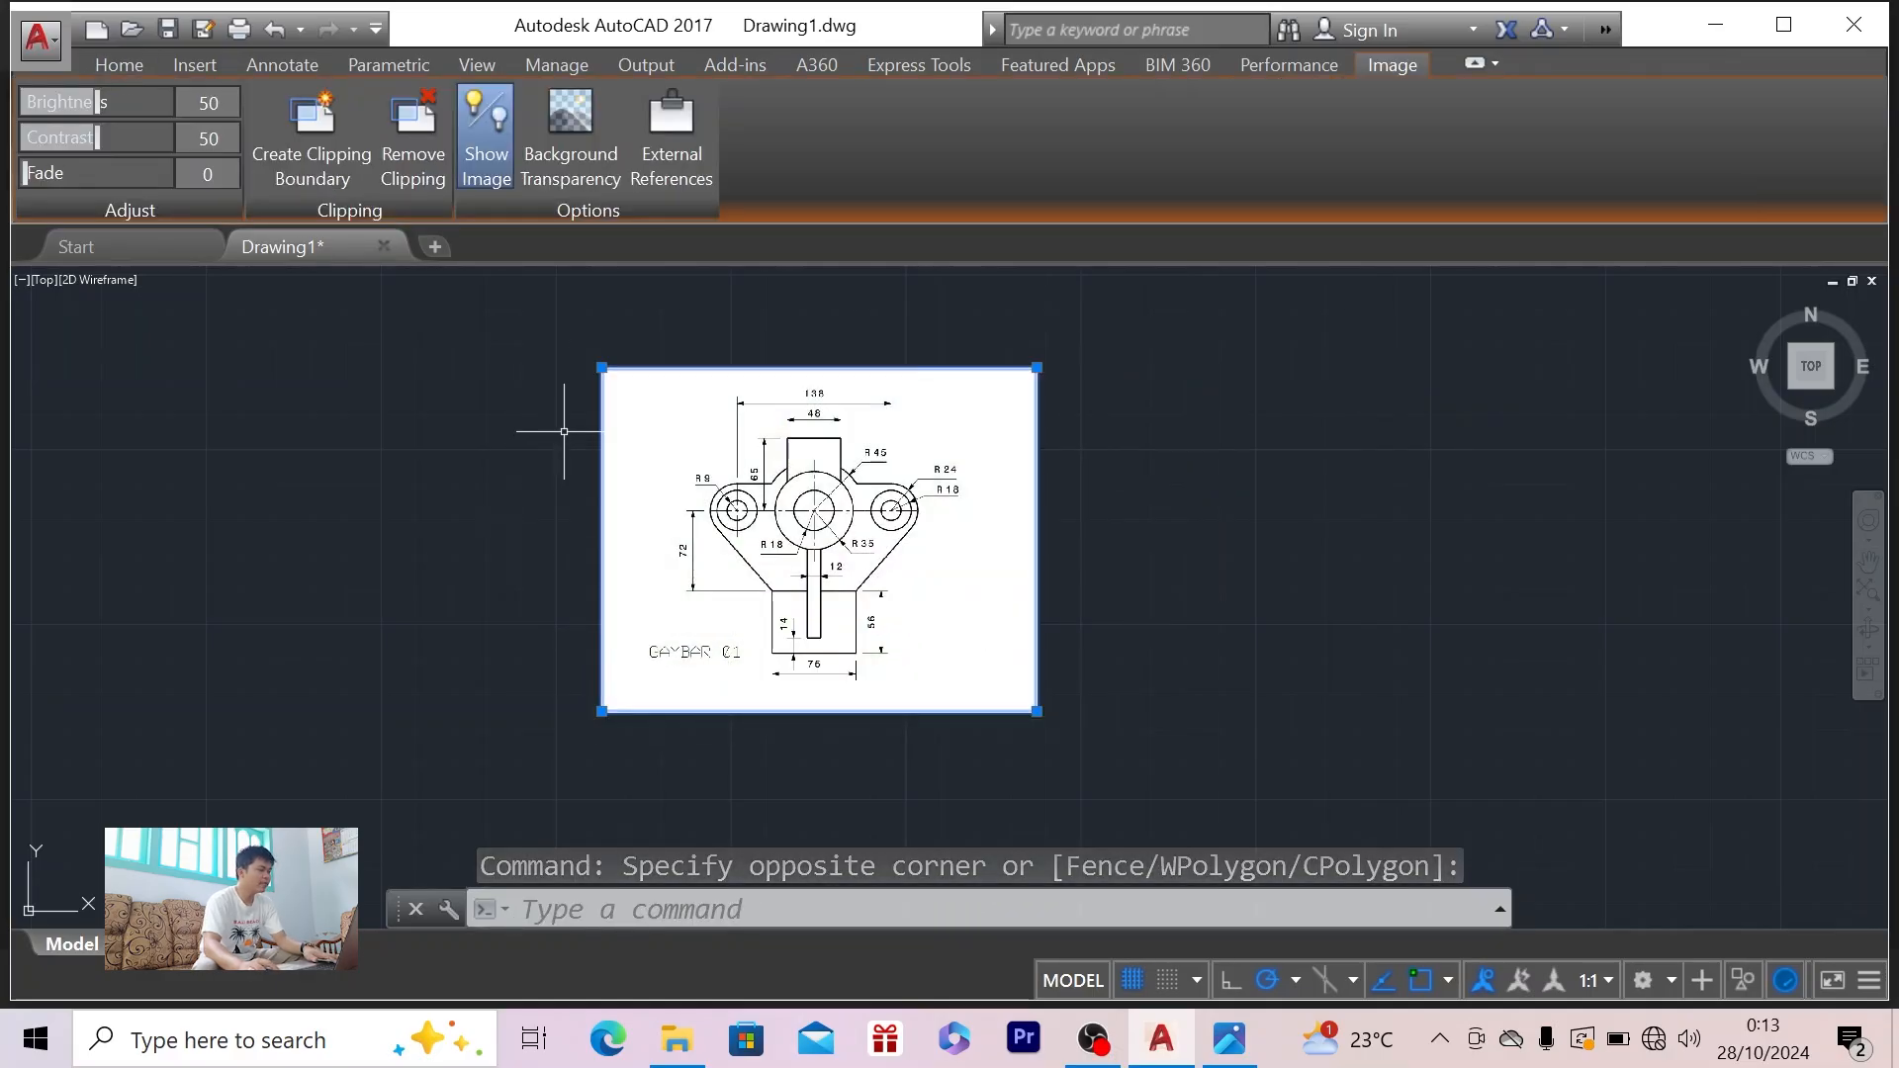
pyautogui.press('Escape')
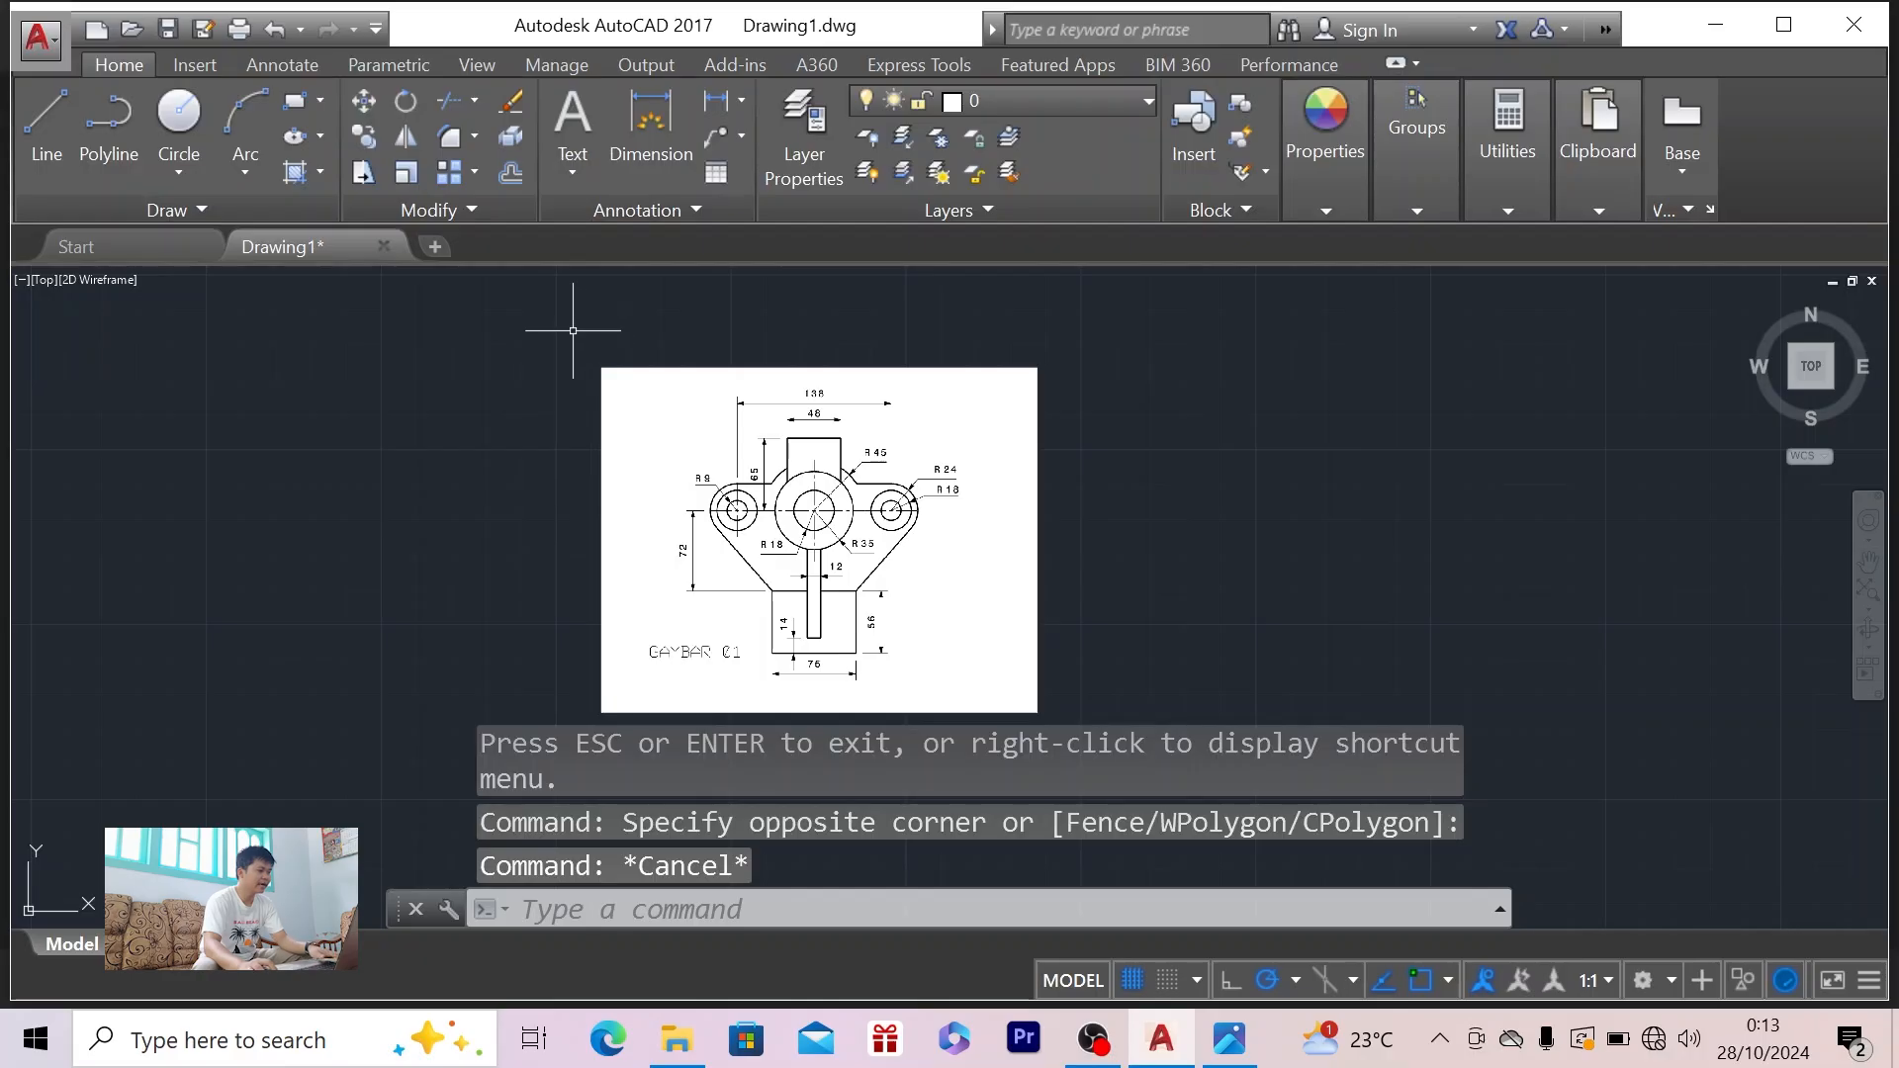
pyautogui.click(567, 336)
pyautogui.click(1108, 687)
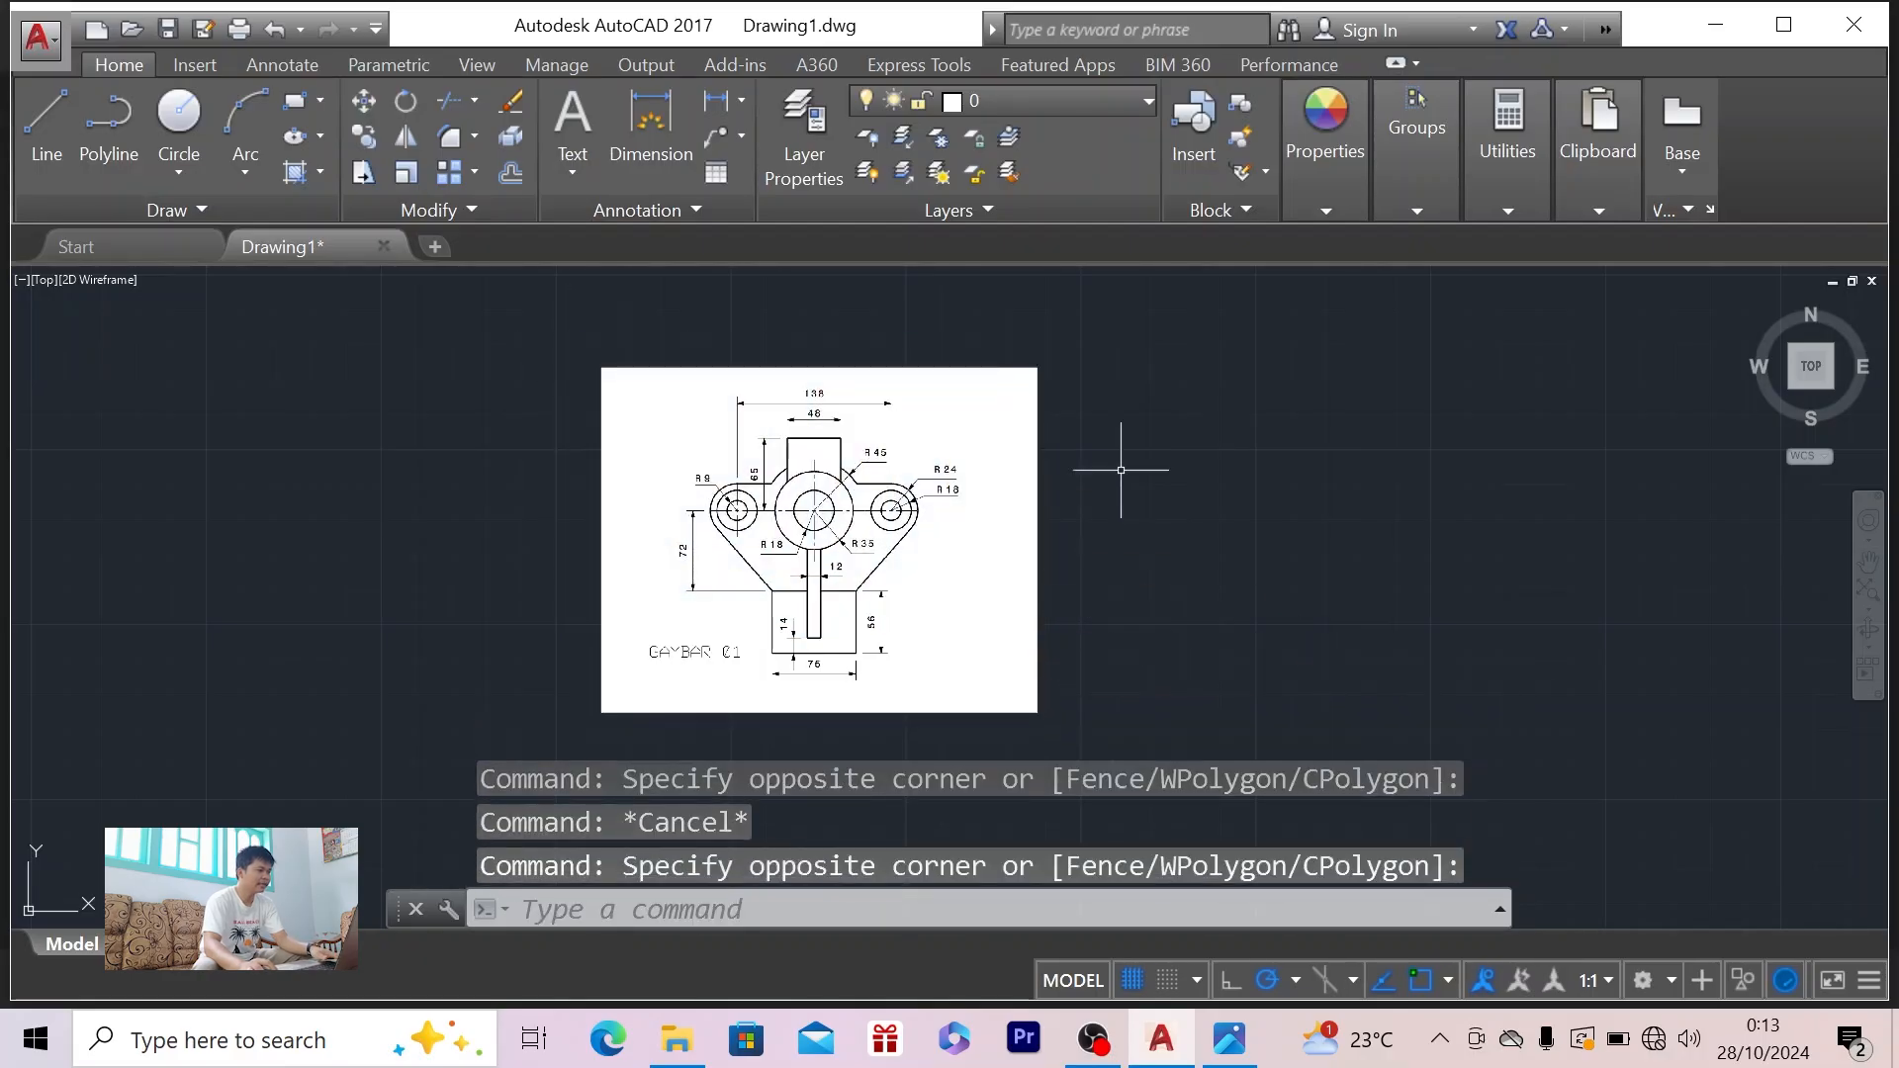
# - Try selecting the reference image with crossing windows and a partly enclosing window, clearing the selection between attempts
pyautogui.click(1132, 350)
pyautogui.click(806, 510)
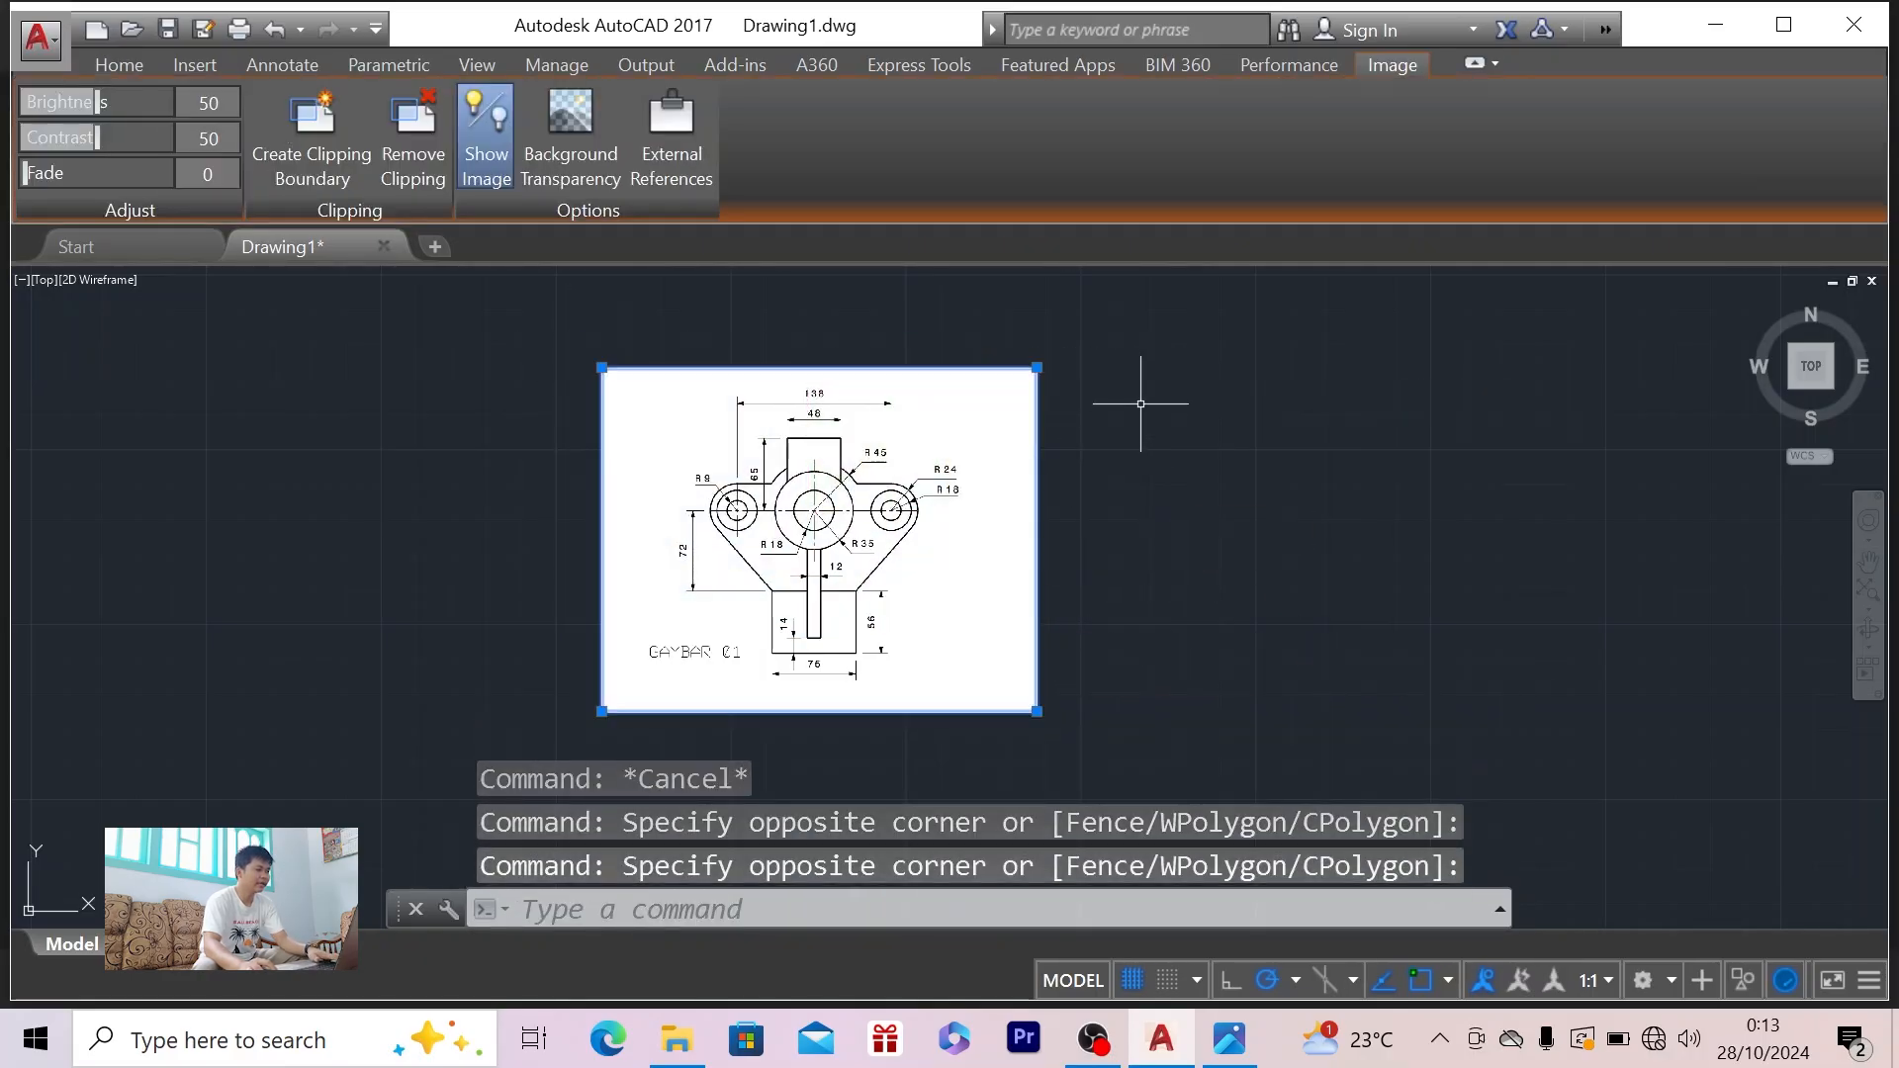
pyautogui.press('Escape')
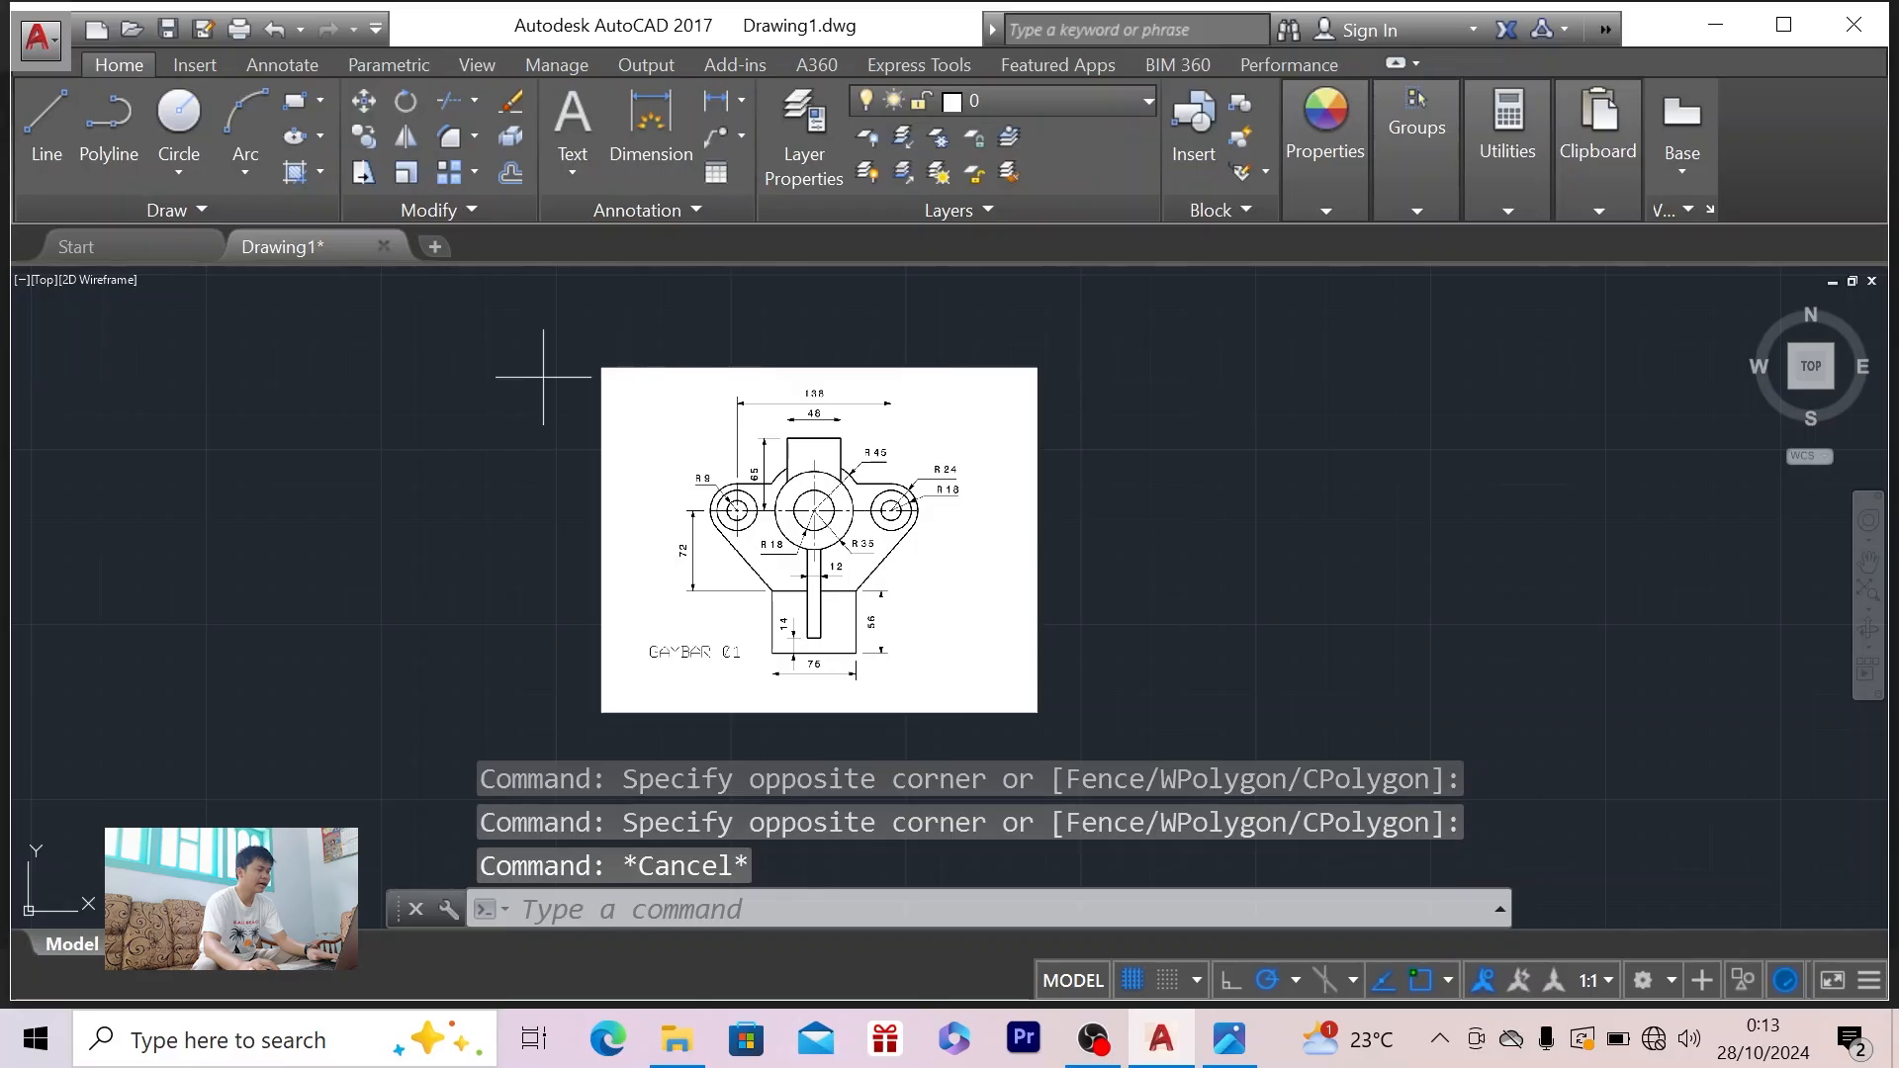
pyautogui.click(543, 377)
pyautogui.click(1059, 489)
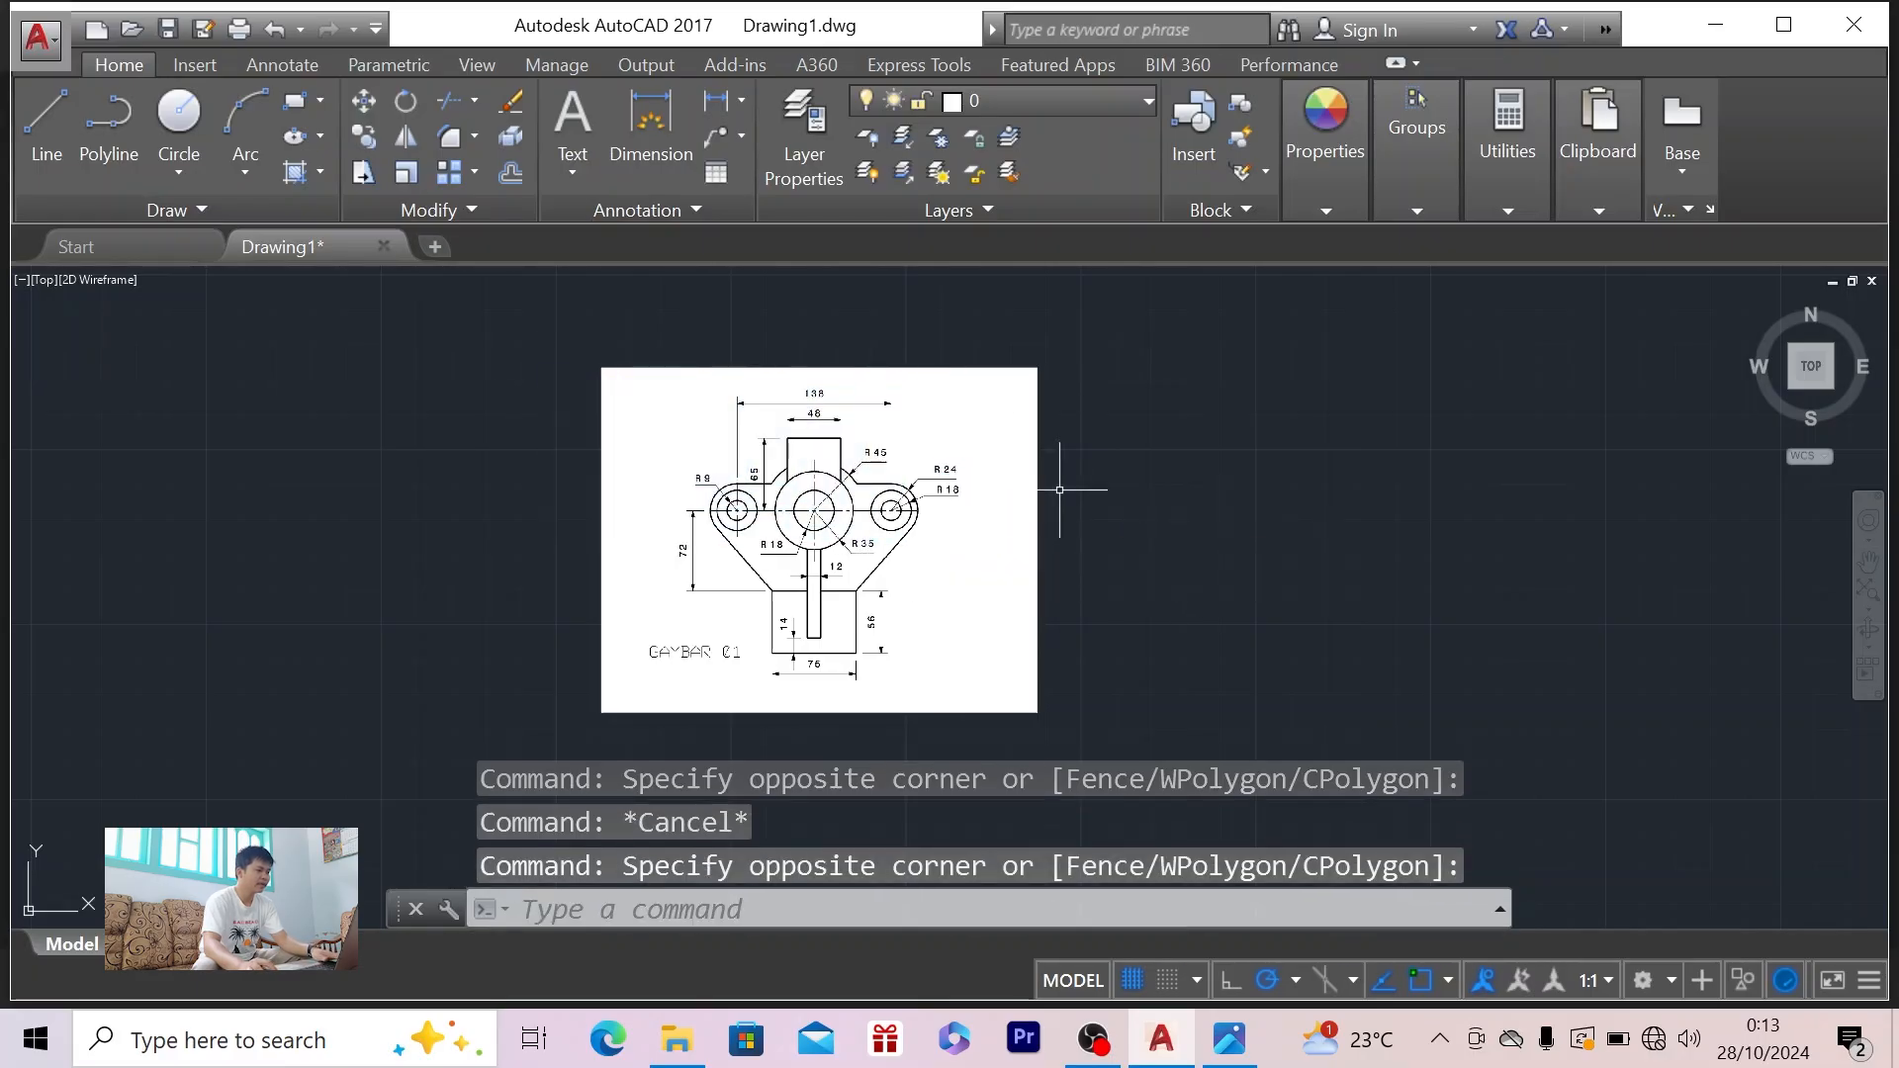
pyautogui.click(1088, 350)
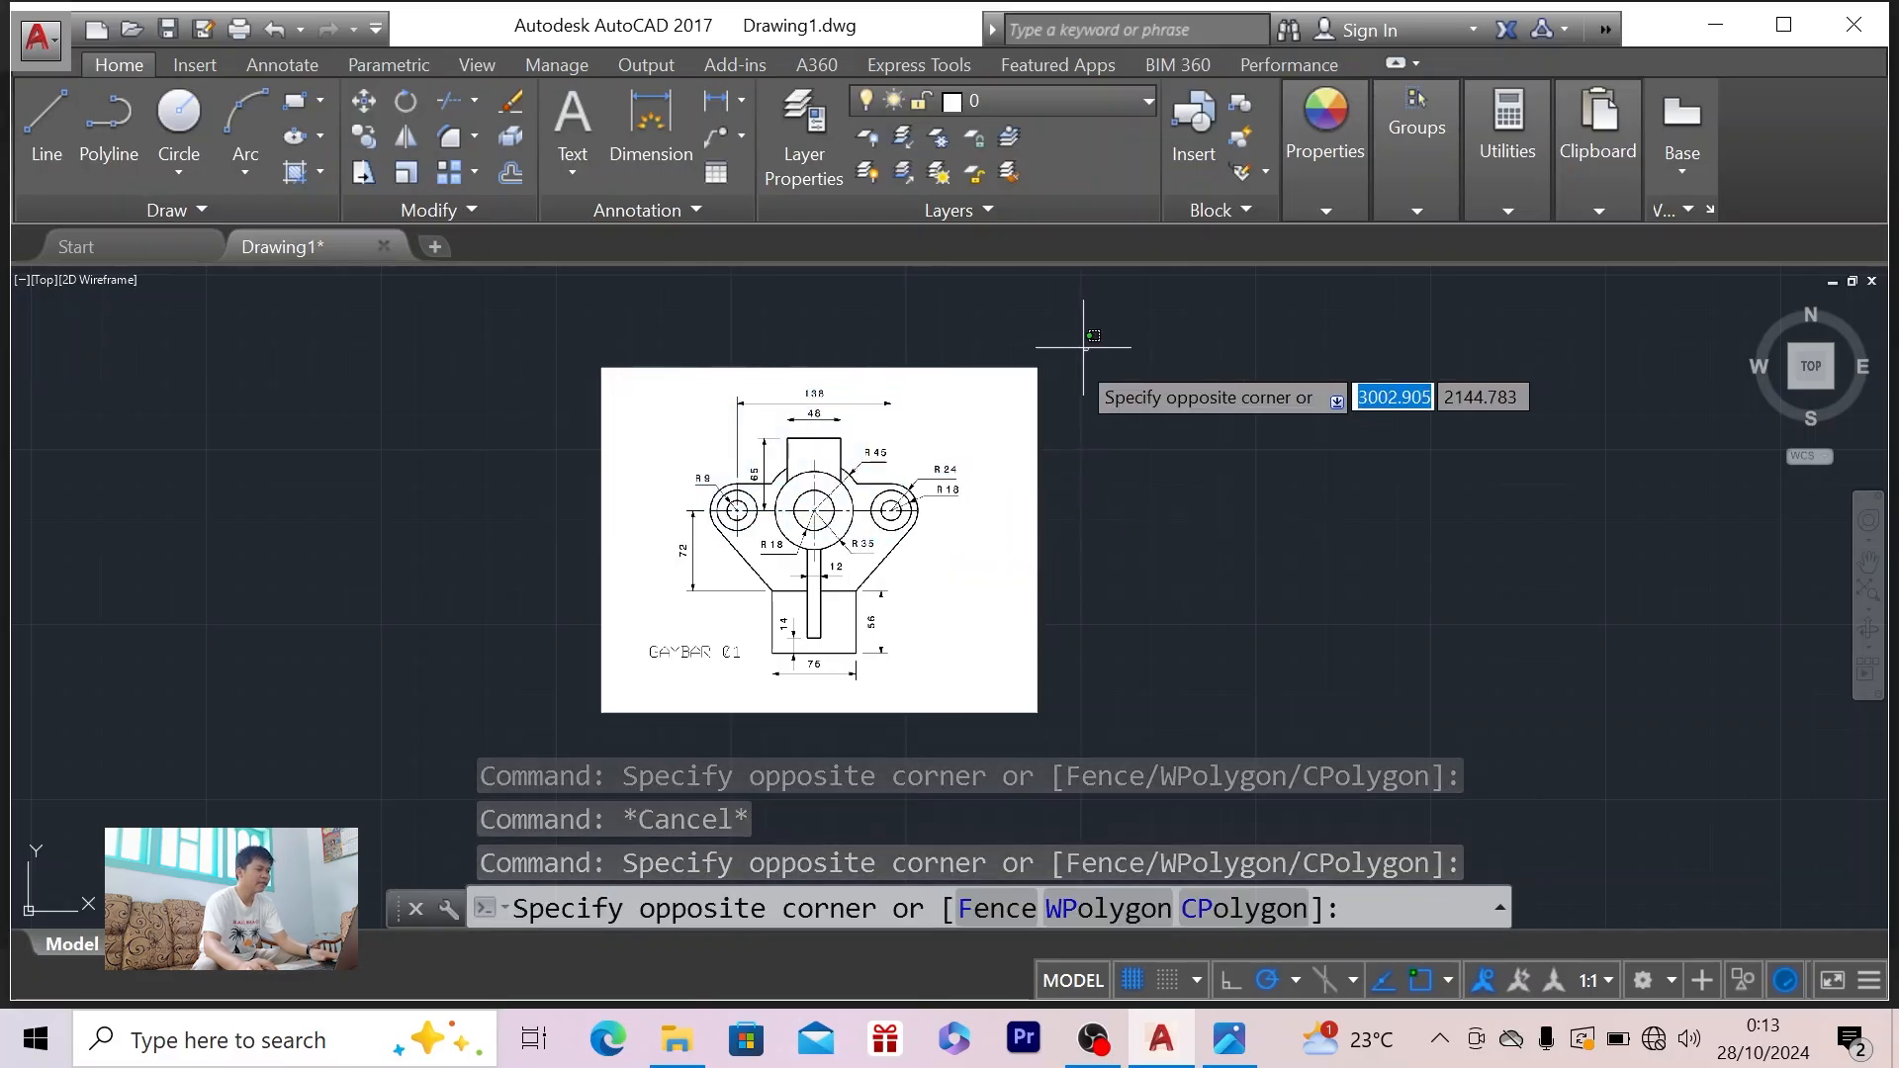
pyautogui.click(974, 466)
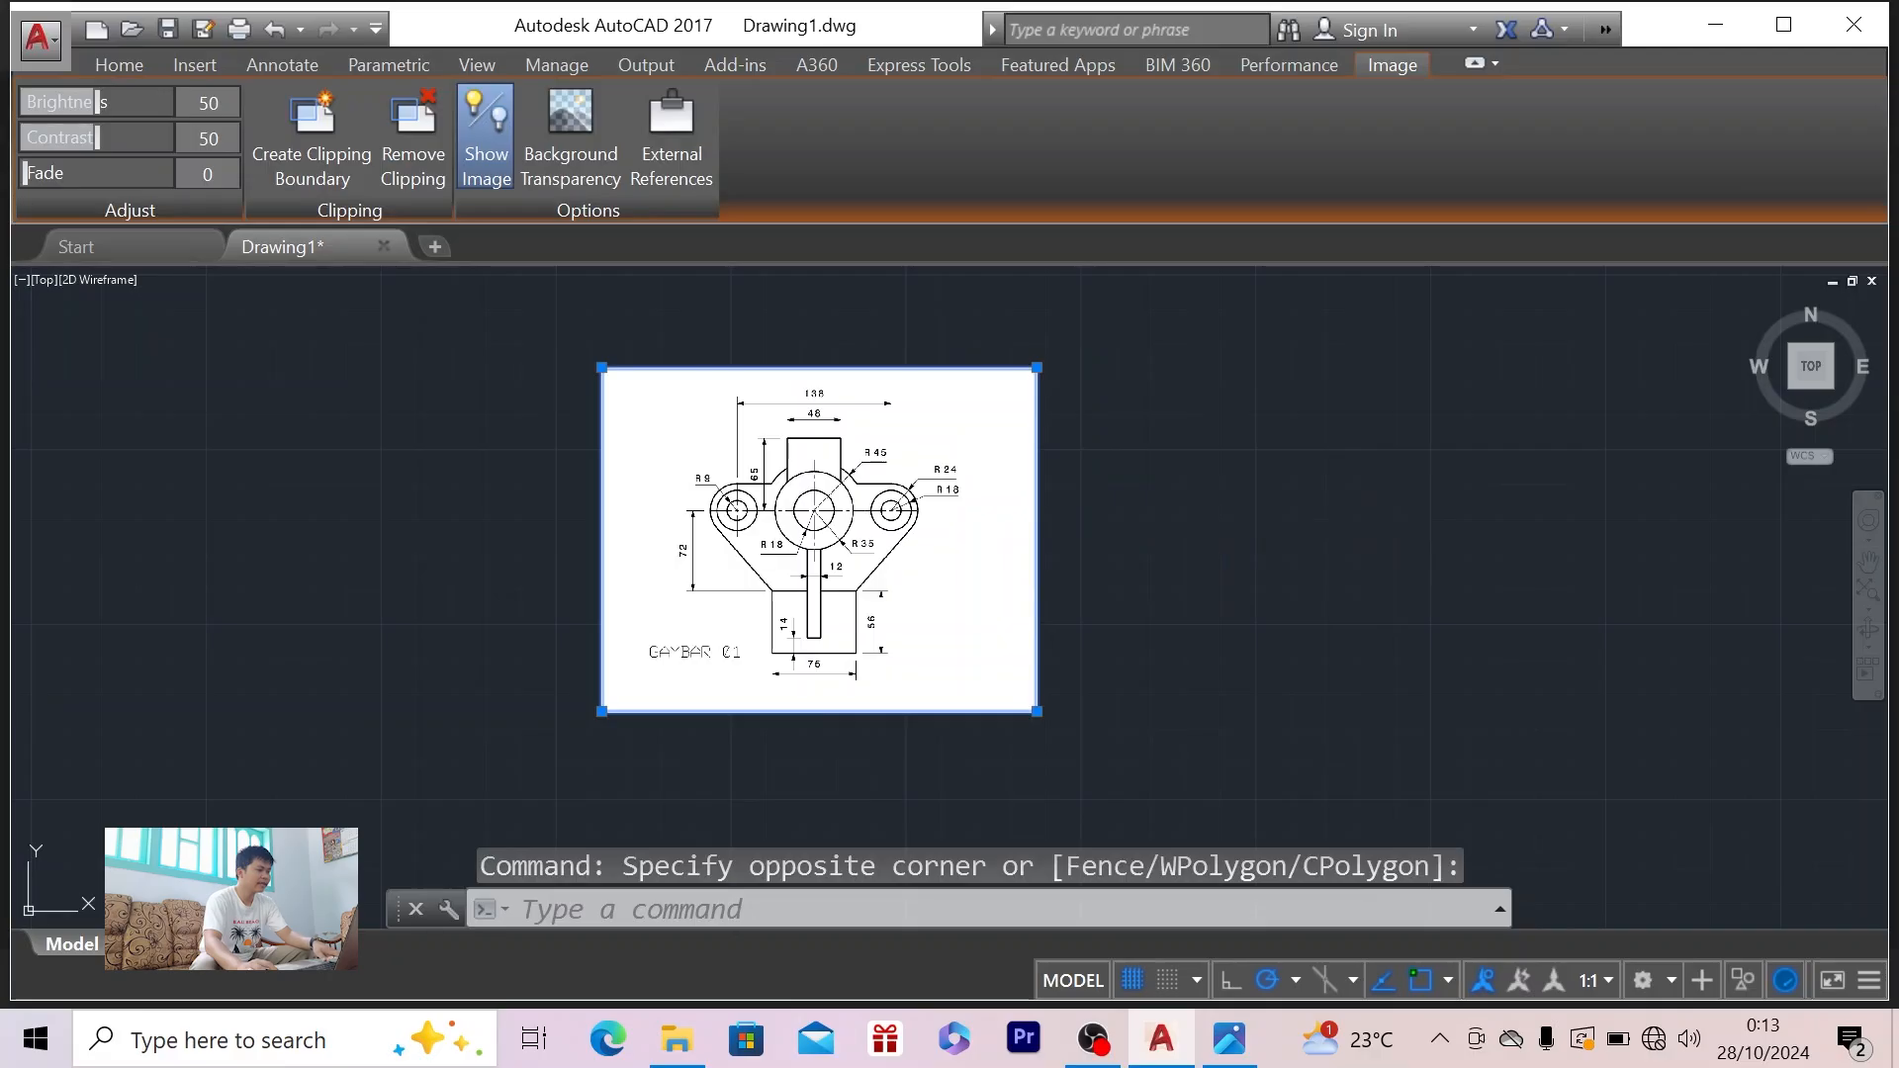
pyautogui.press('Escape')
# - Try selecting the reference image with windows that partly and fully enclose it, and clear the selection
pyautogui.click(560, 325)
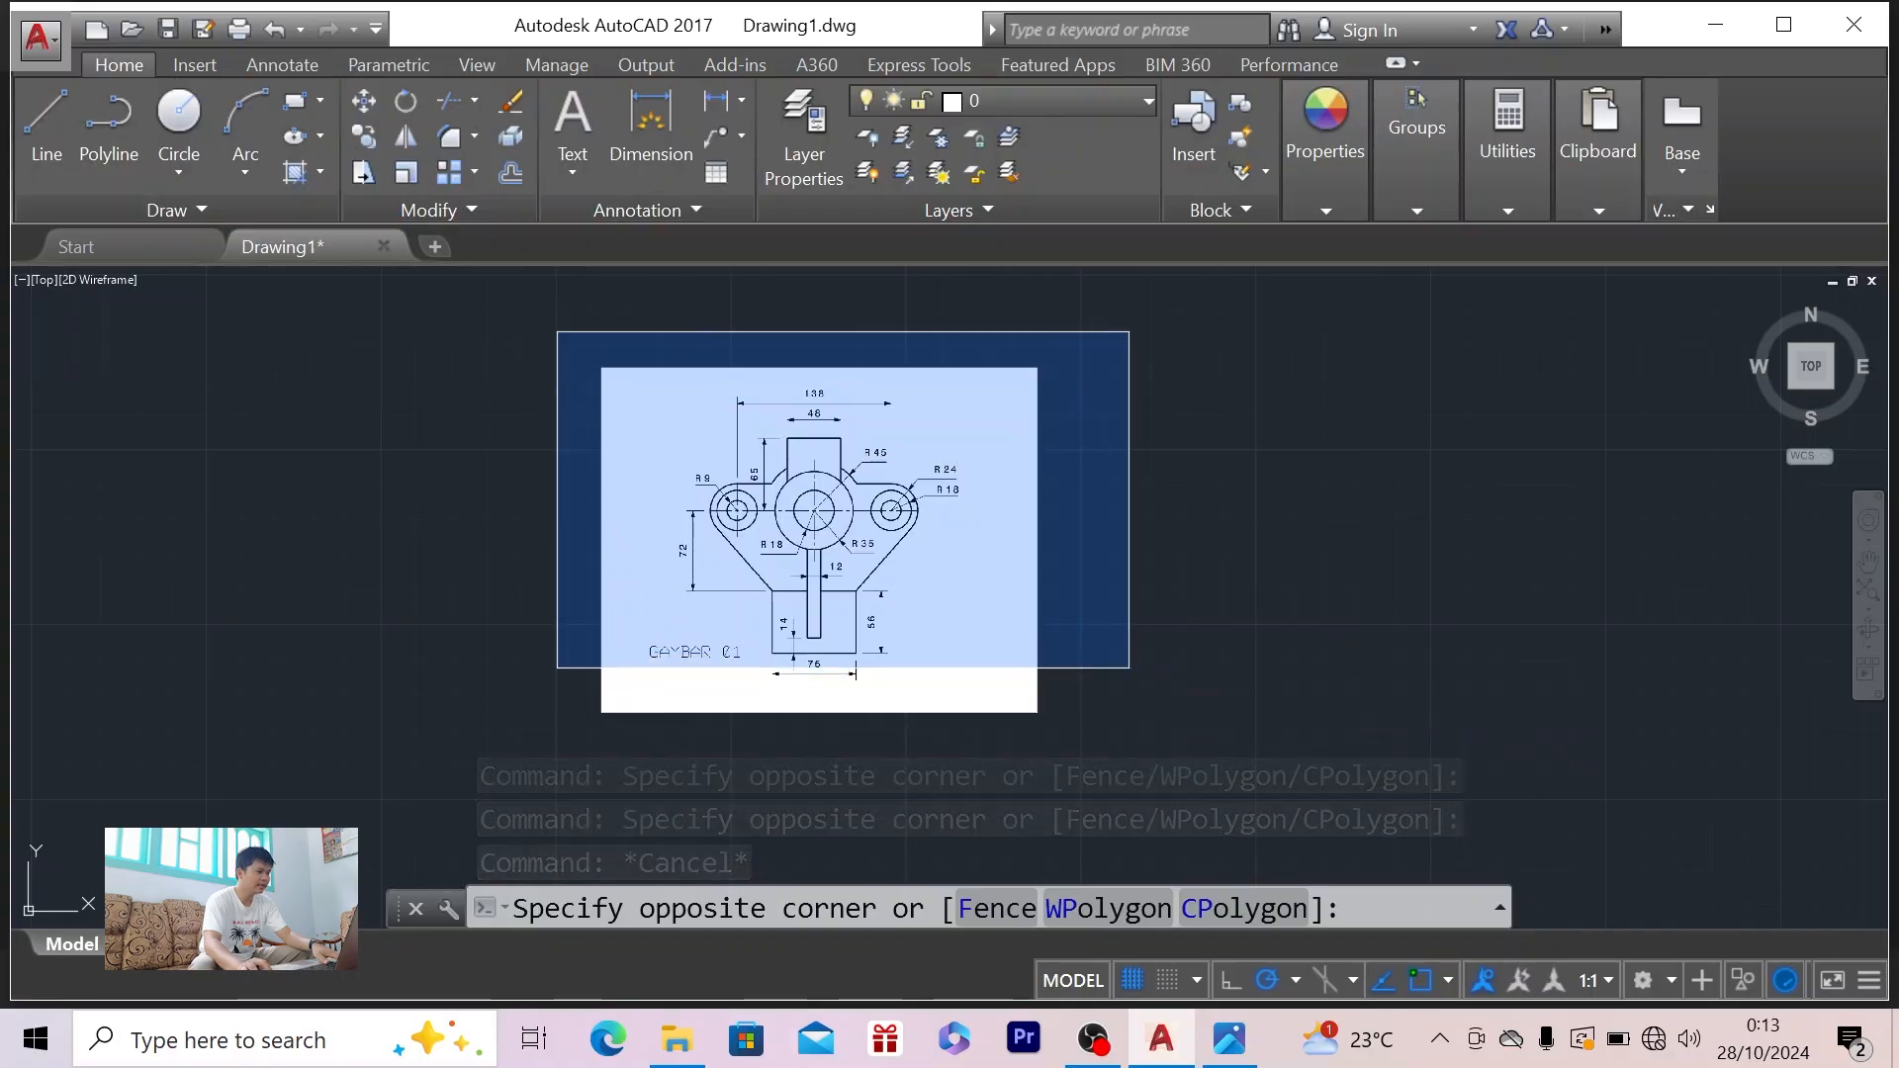
pyautogui.click(1137, 657)
pyautogui.click(532, 323)
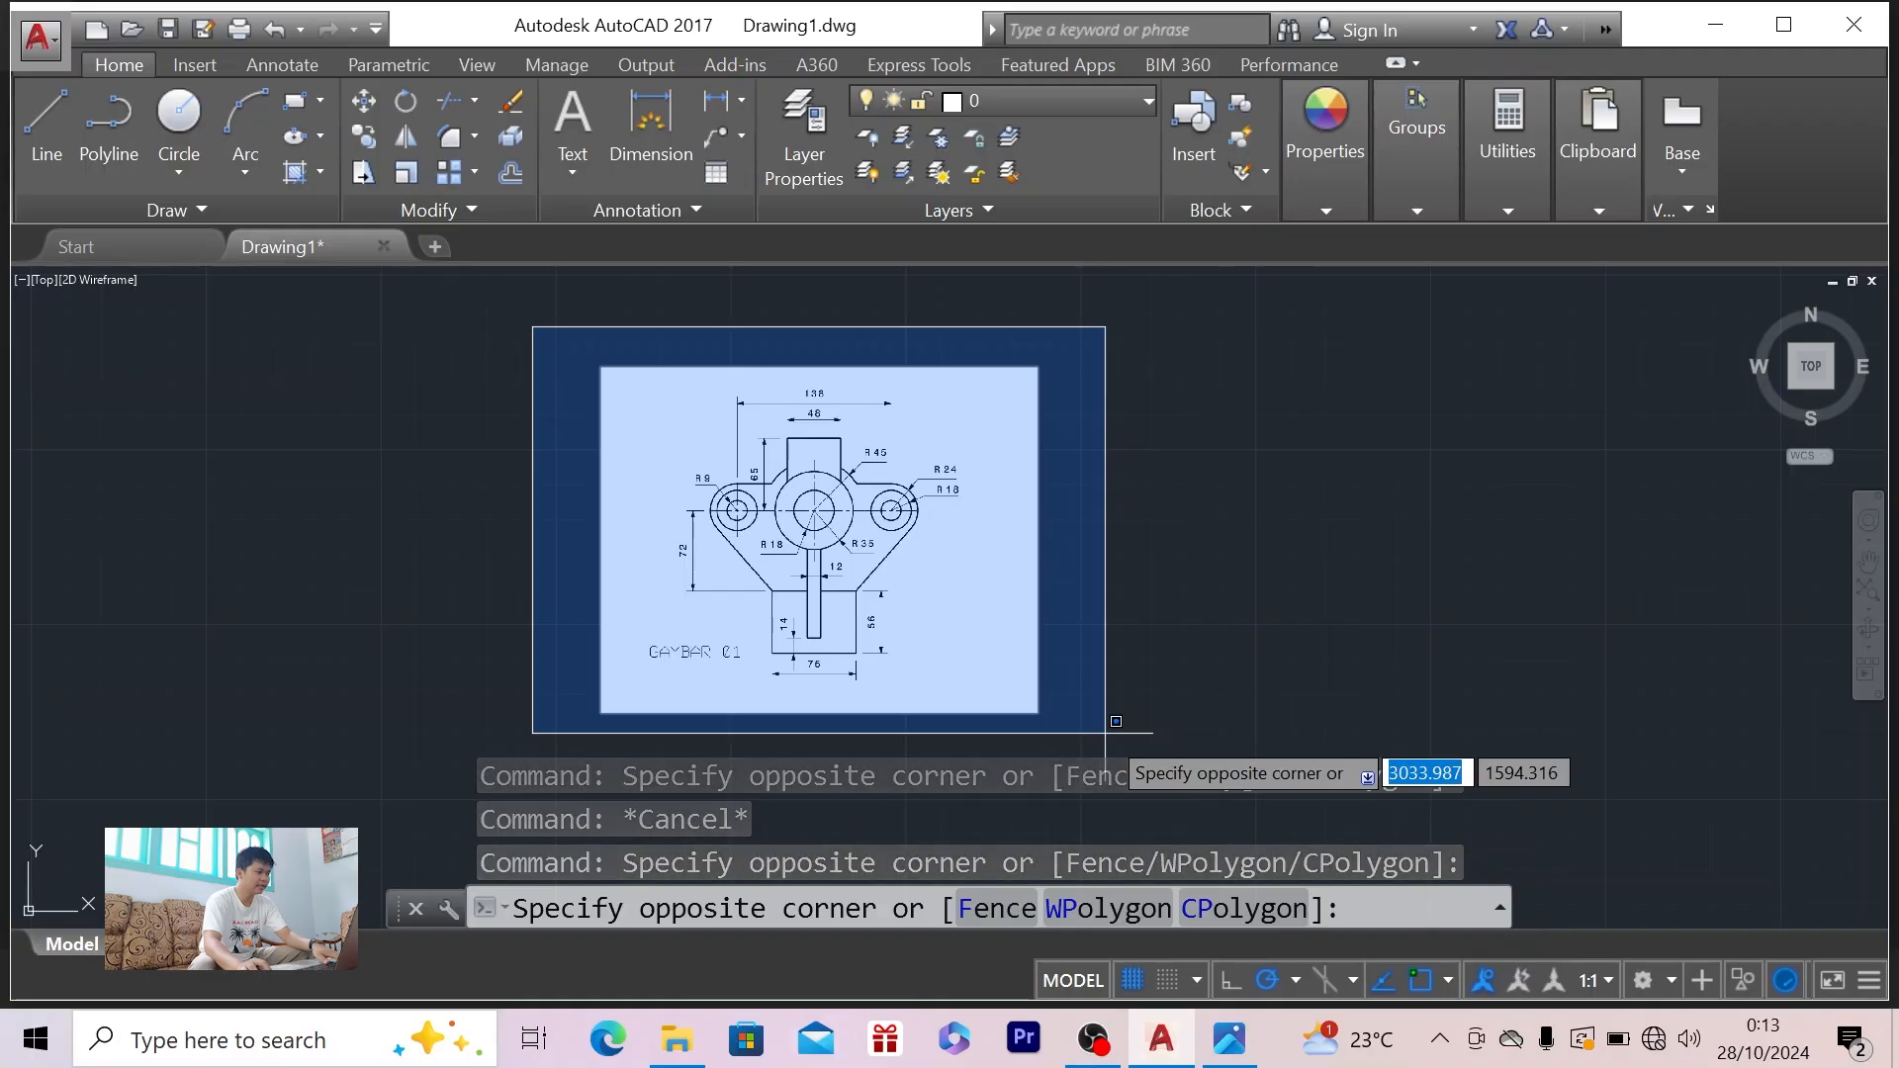
pyautogui.click(1004, 589)
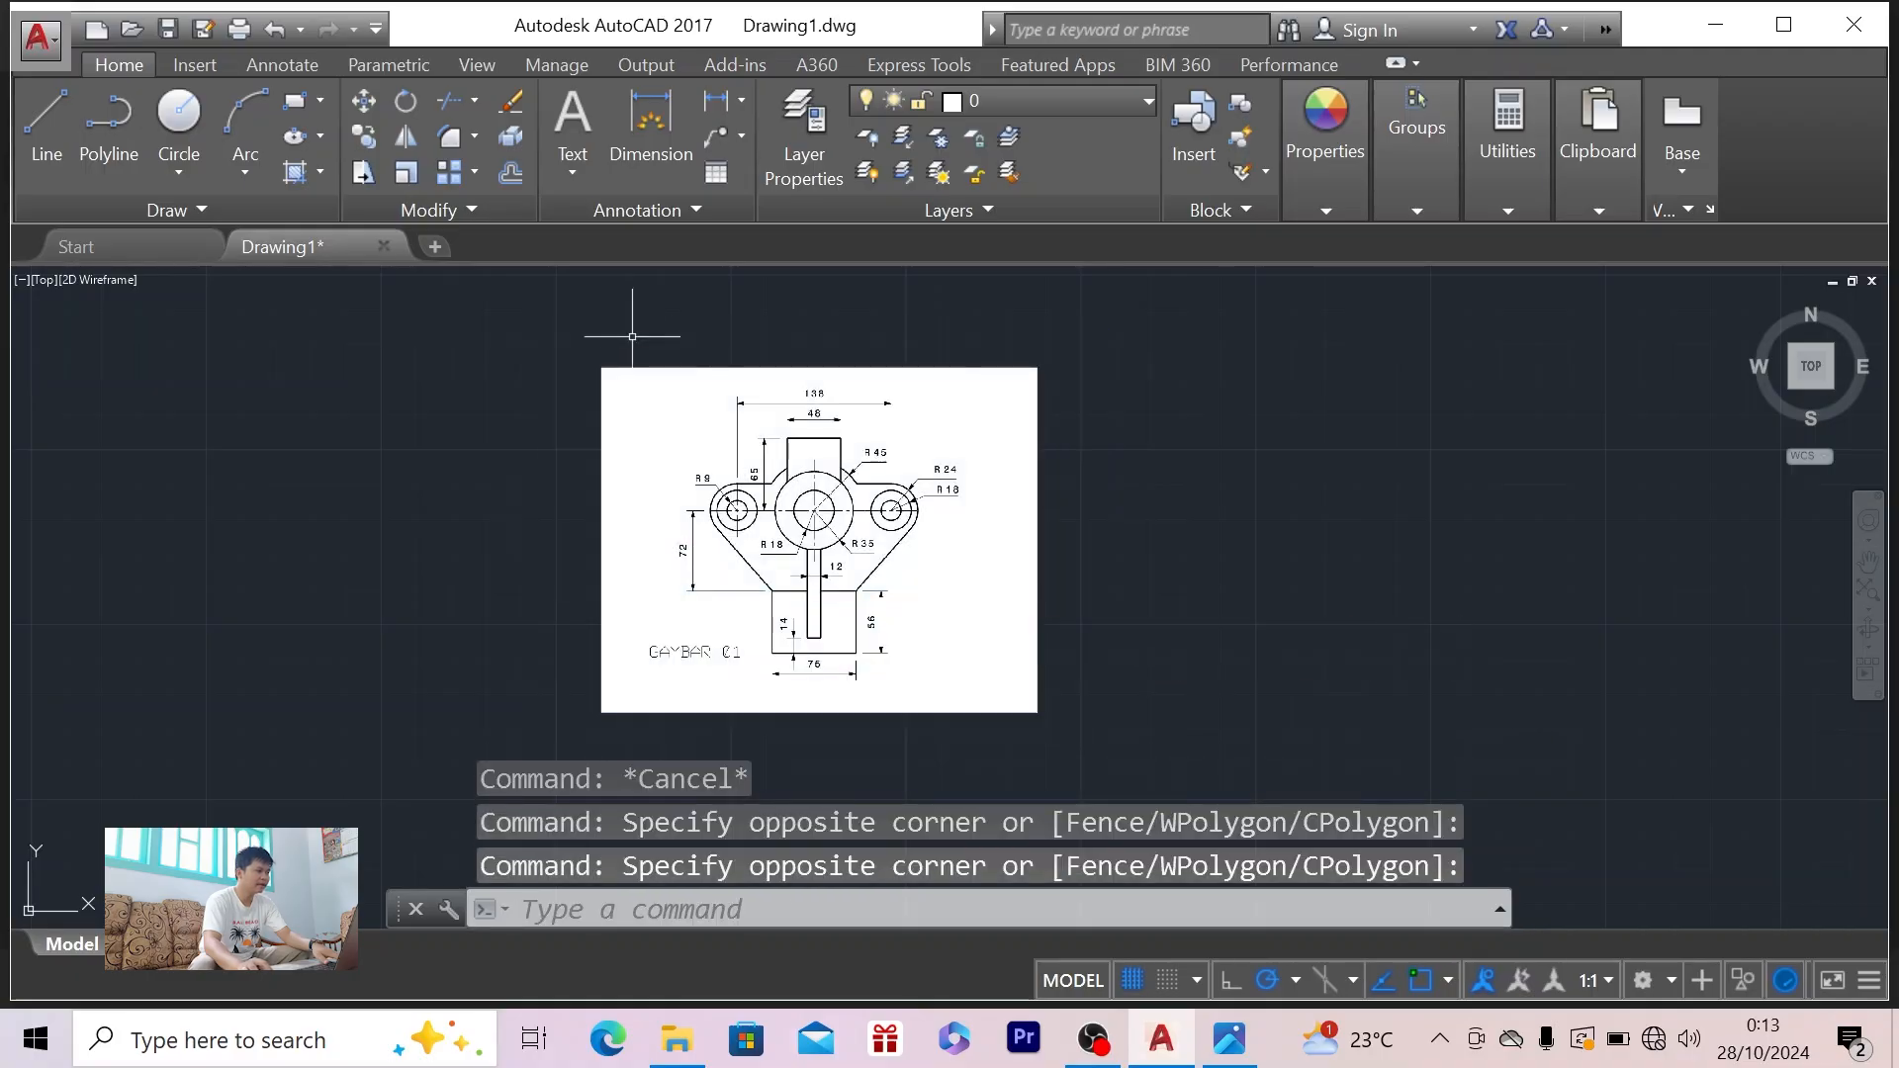
pyautogui.click(583, 347)
pyautogui.click(1132, 781)
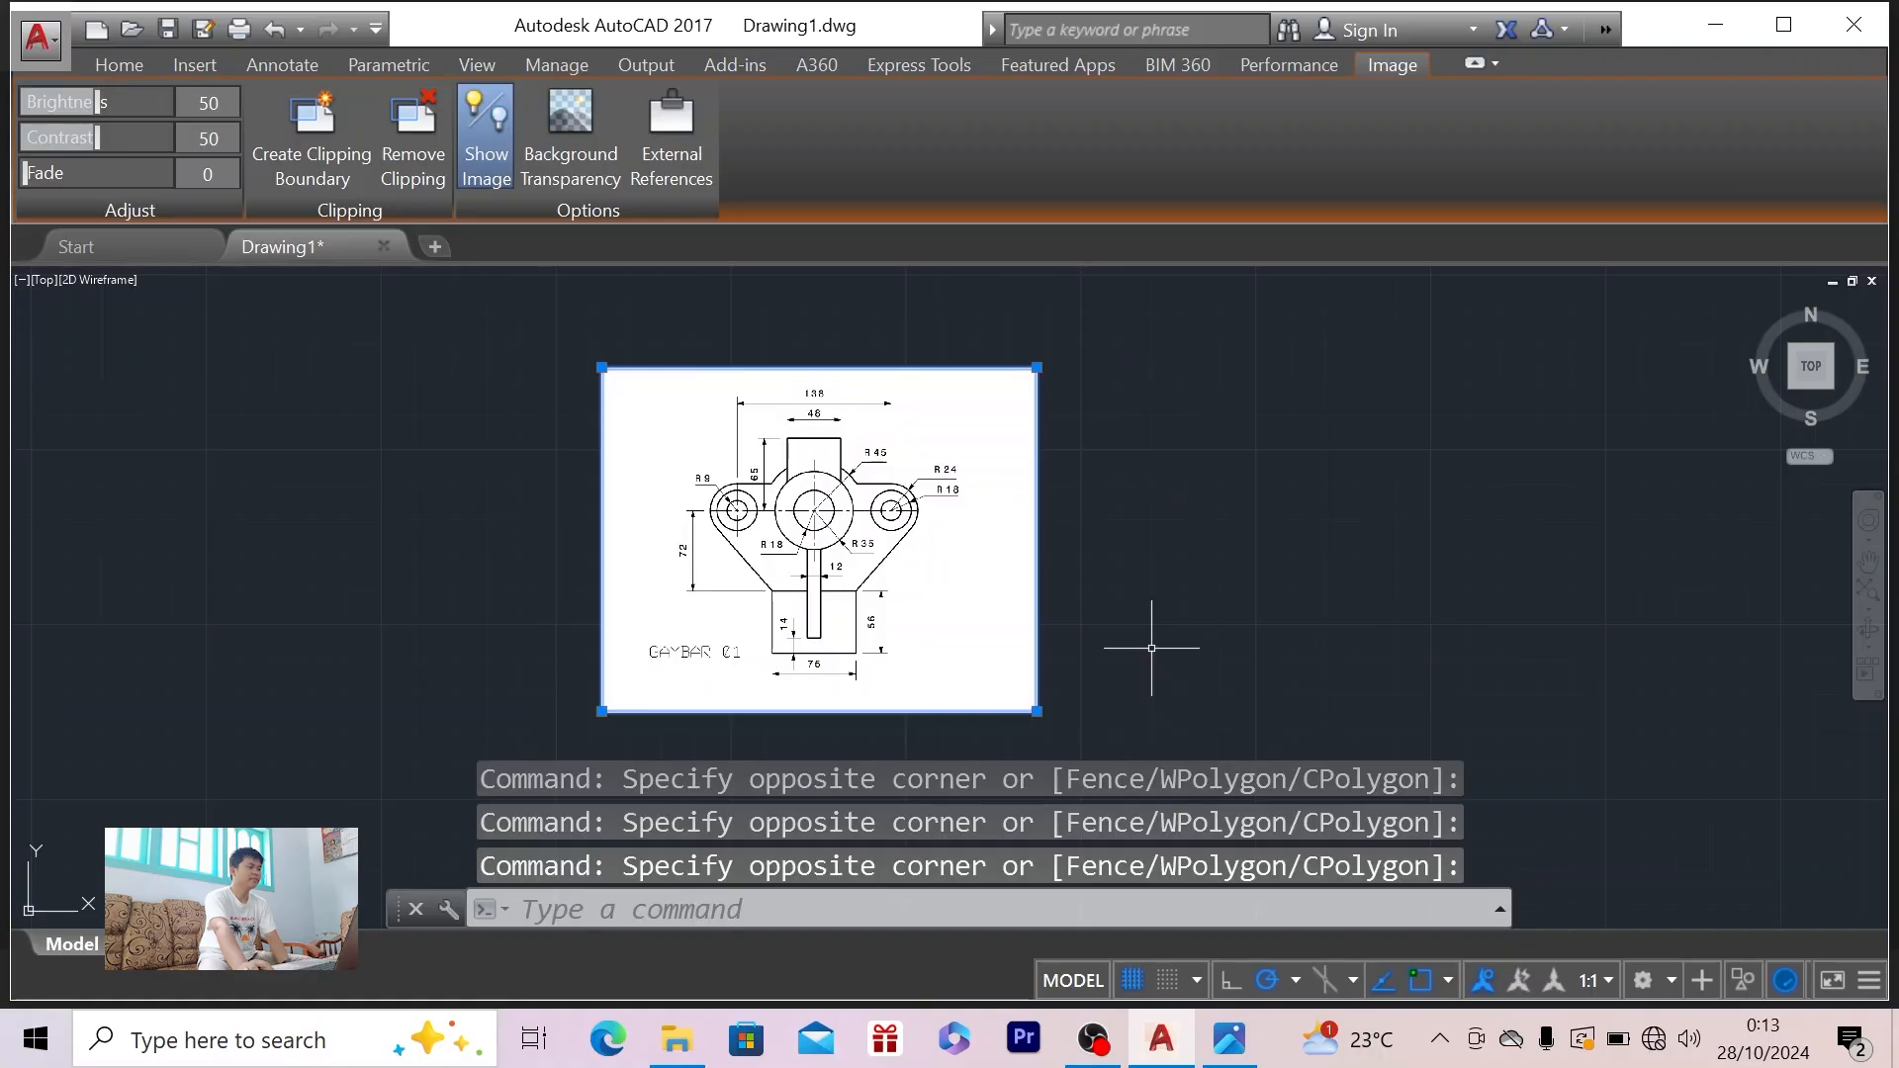
pyautogui.press('Escape')
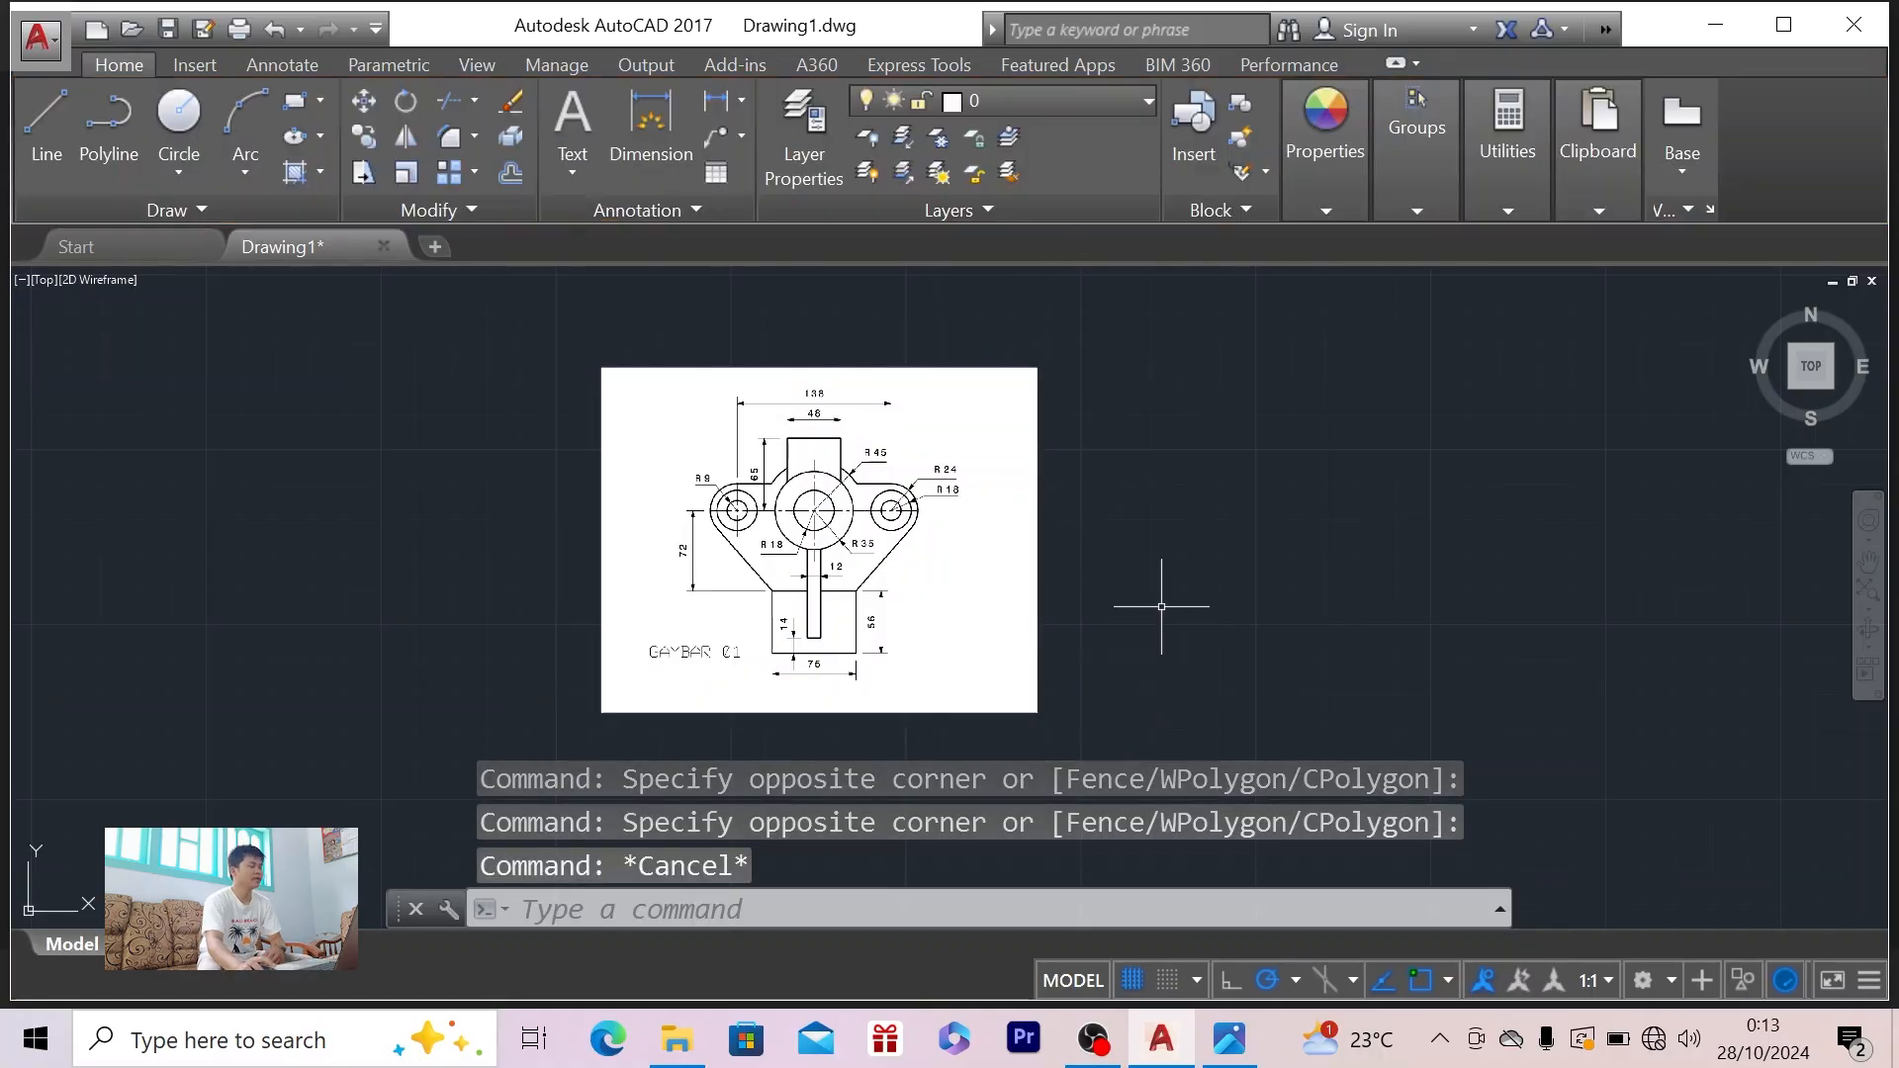
# - Shrink the reference image by stretching its upper-right and lower-left corner grips inward
pyautogui.click(1106, 363)
pyautogui.click(967, 465)
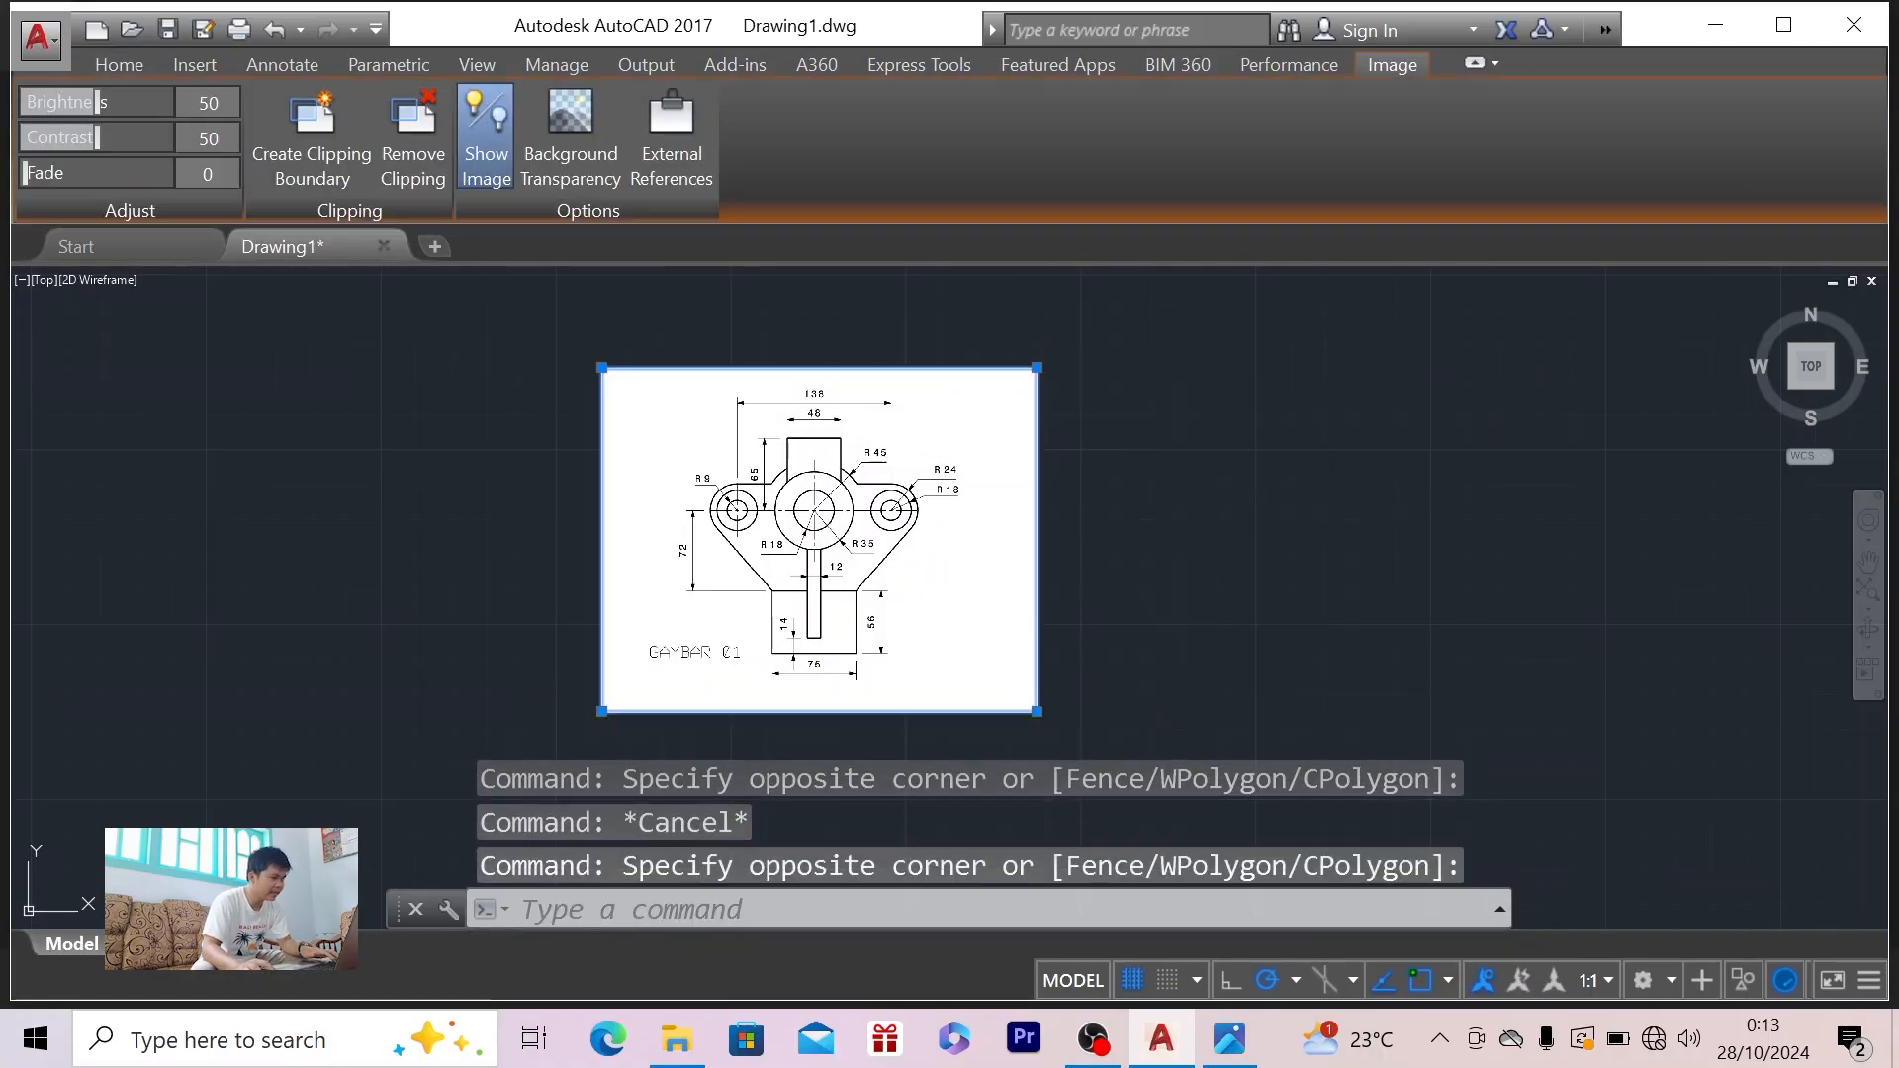
pyautogui.click(1036, 367)
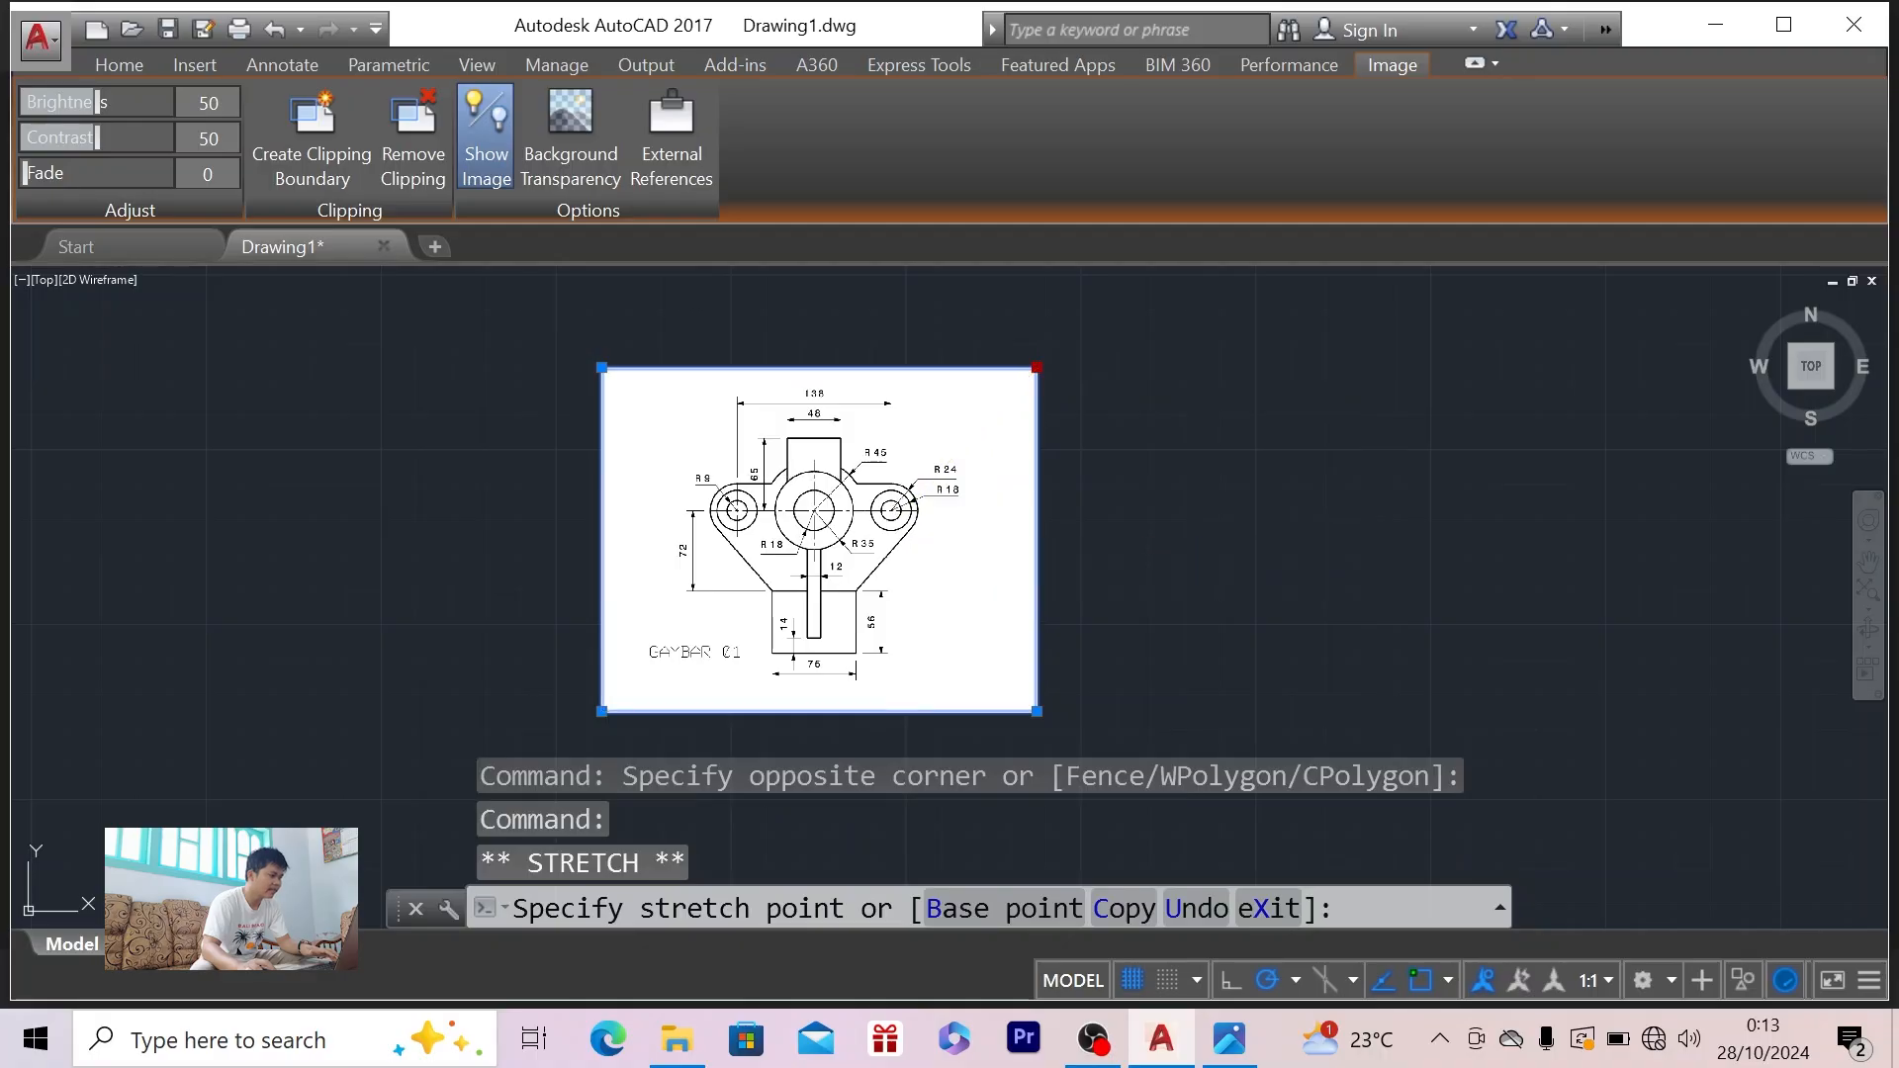
pyautogui.click(876, 520)
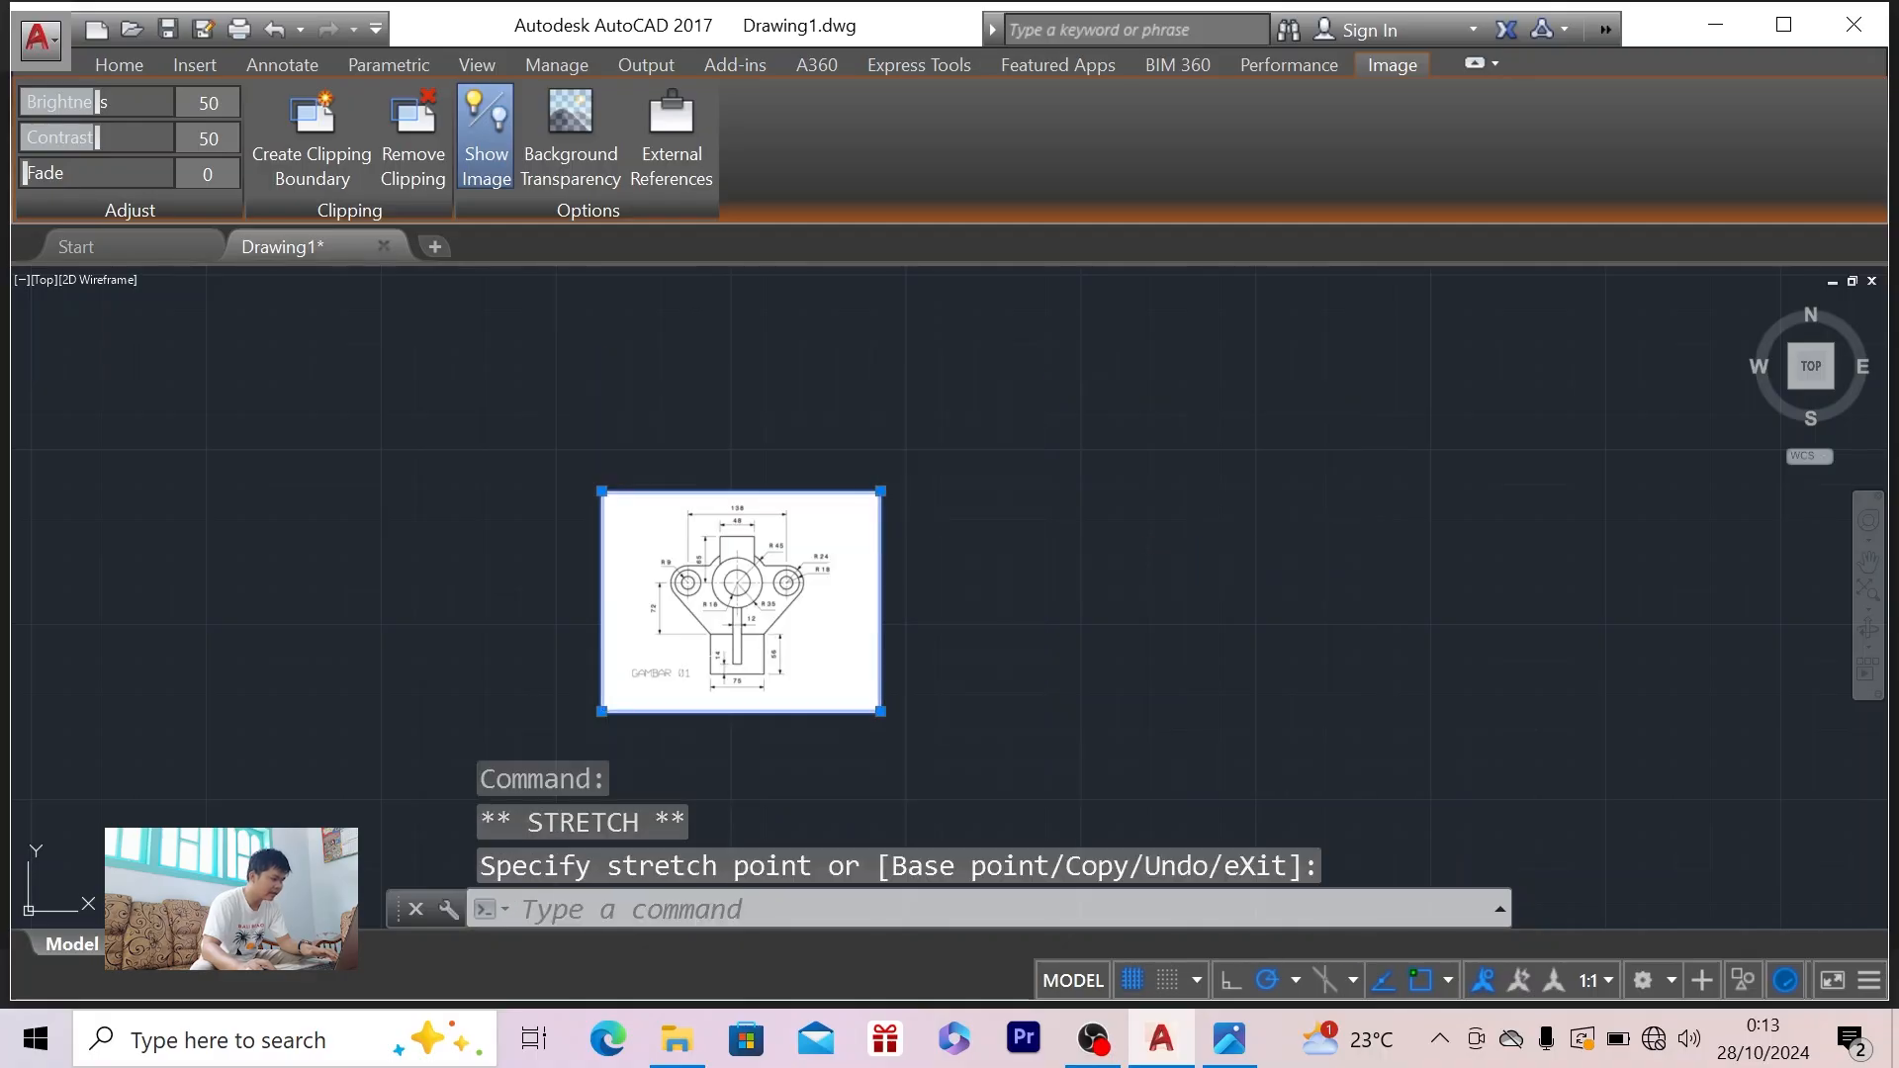
pyautogui.scroll(2, 683, 652)
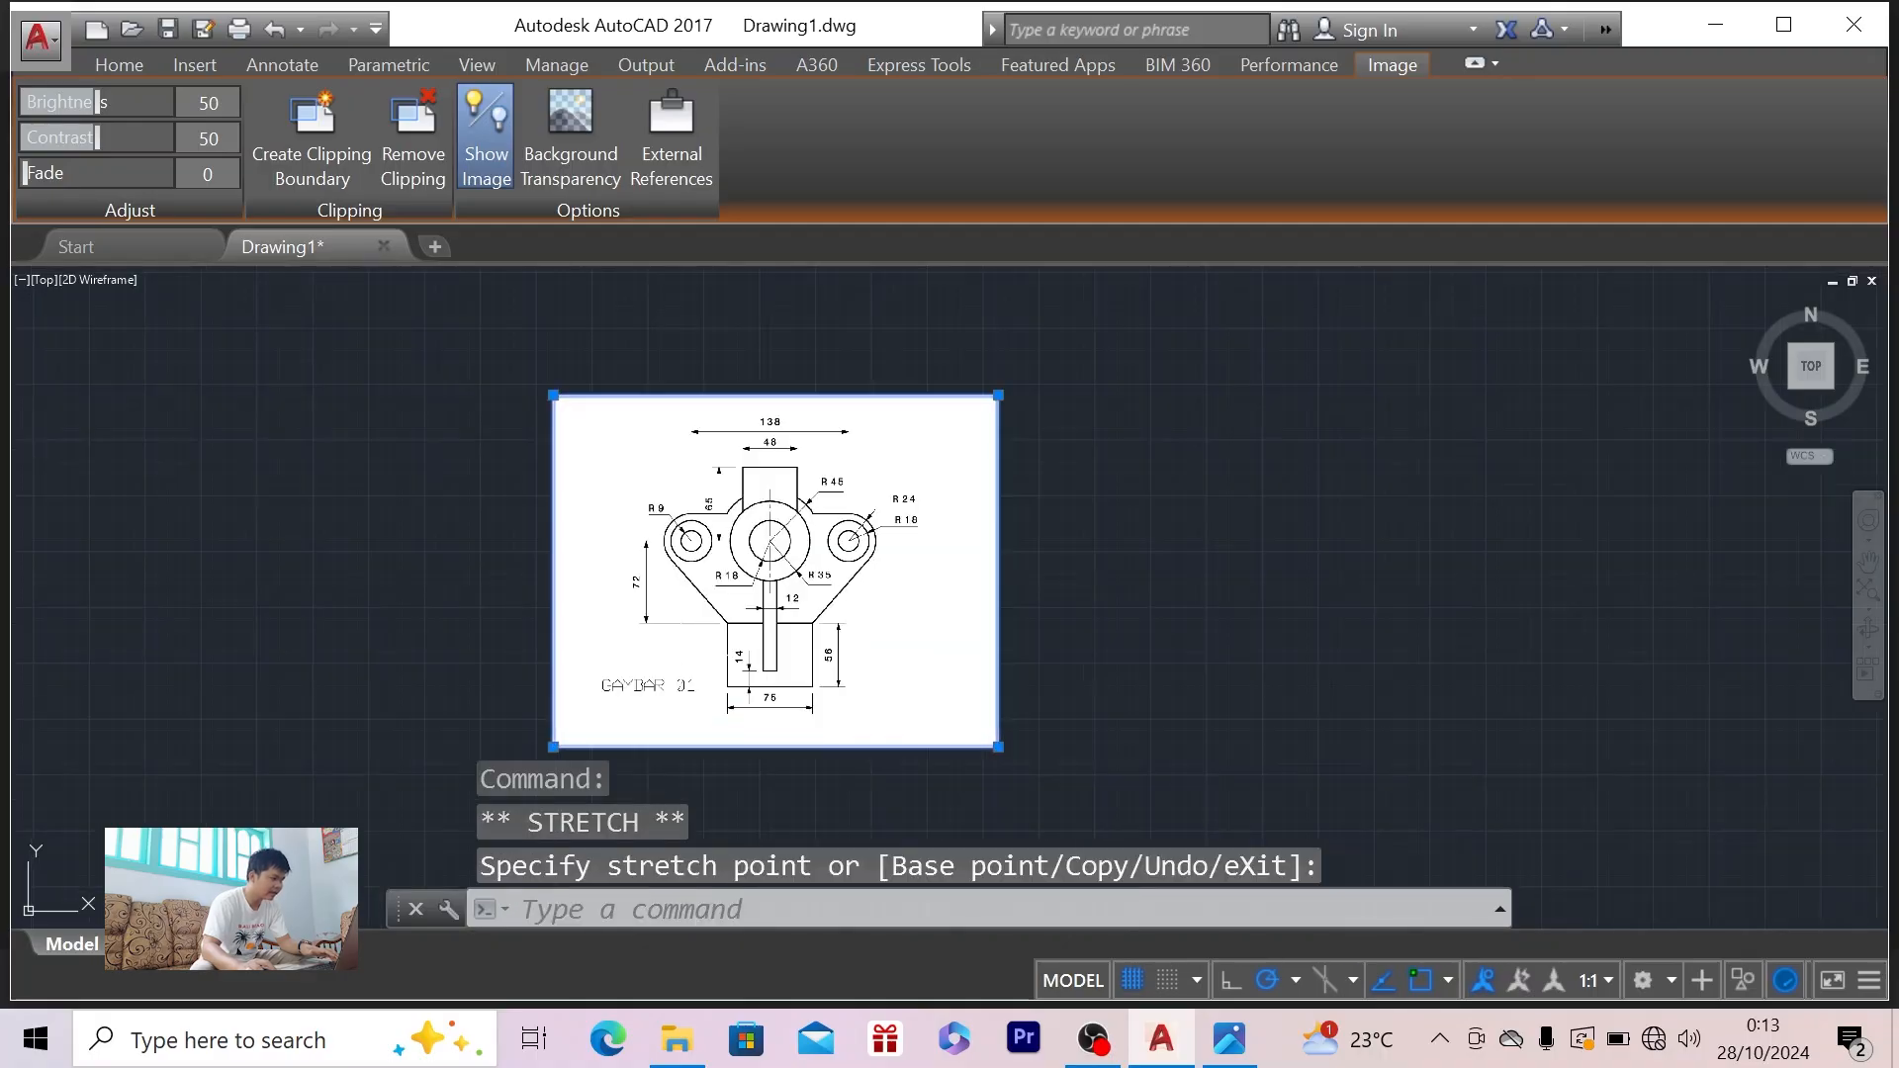
pyautogui.click(553, 746)
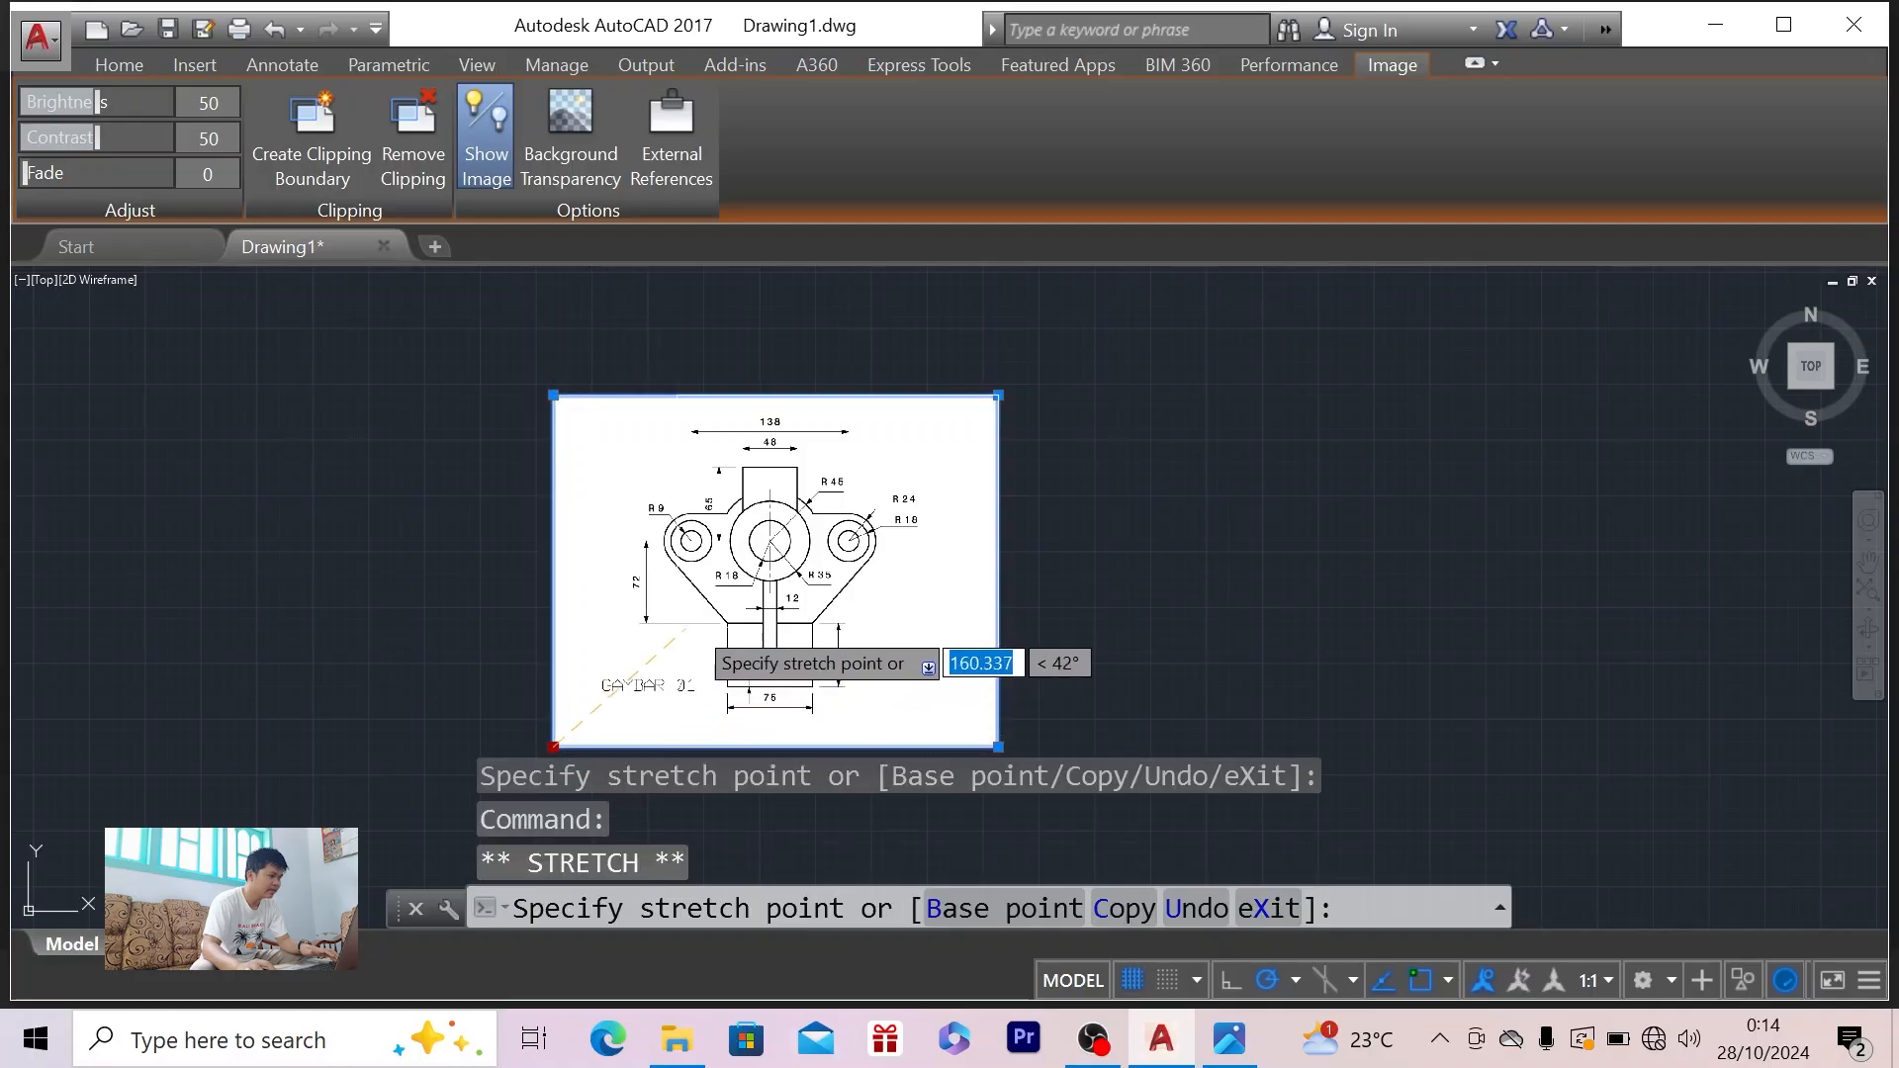
pyautogui.click(747, 594)
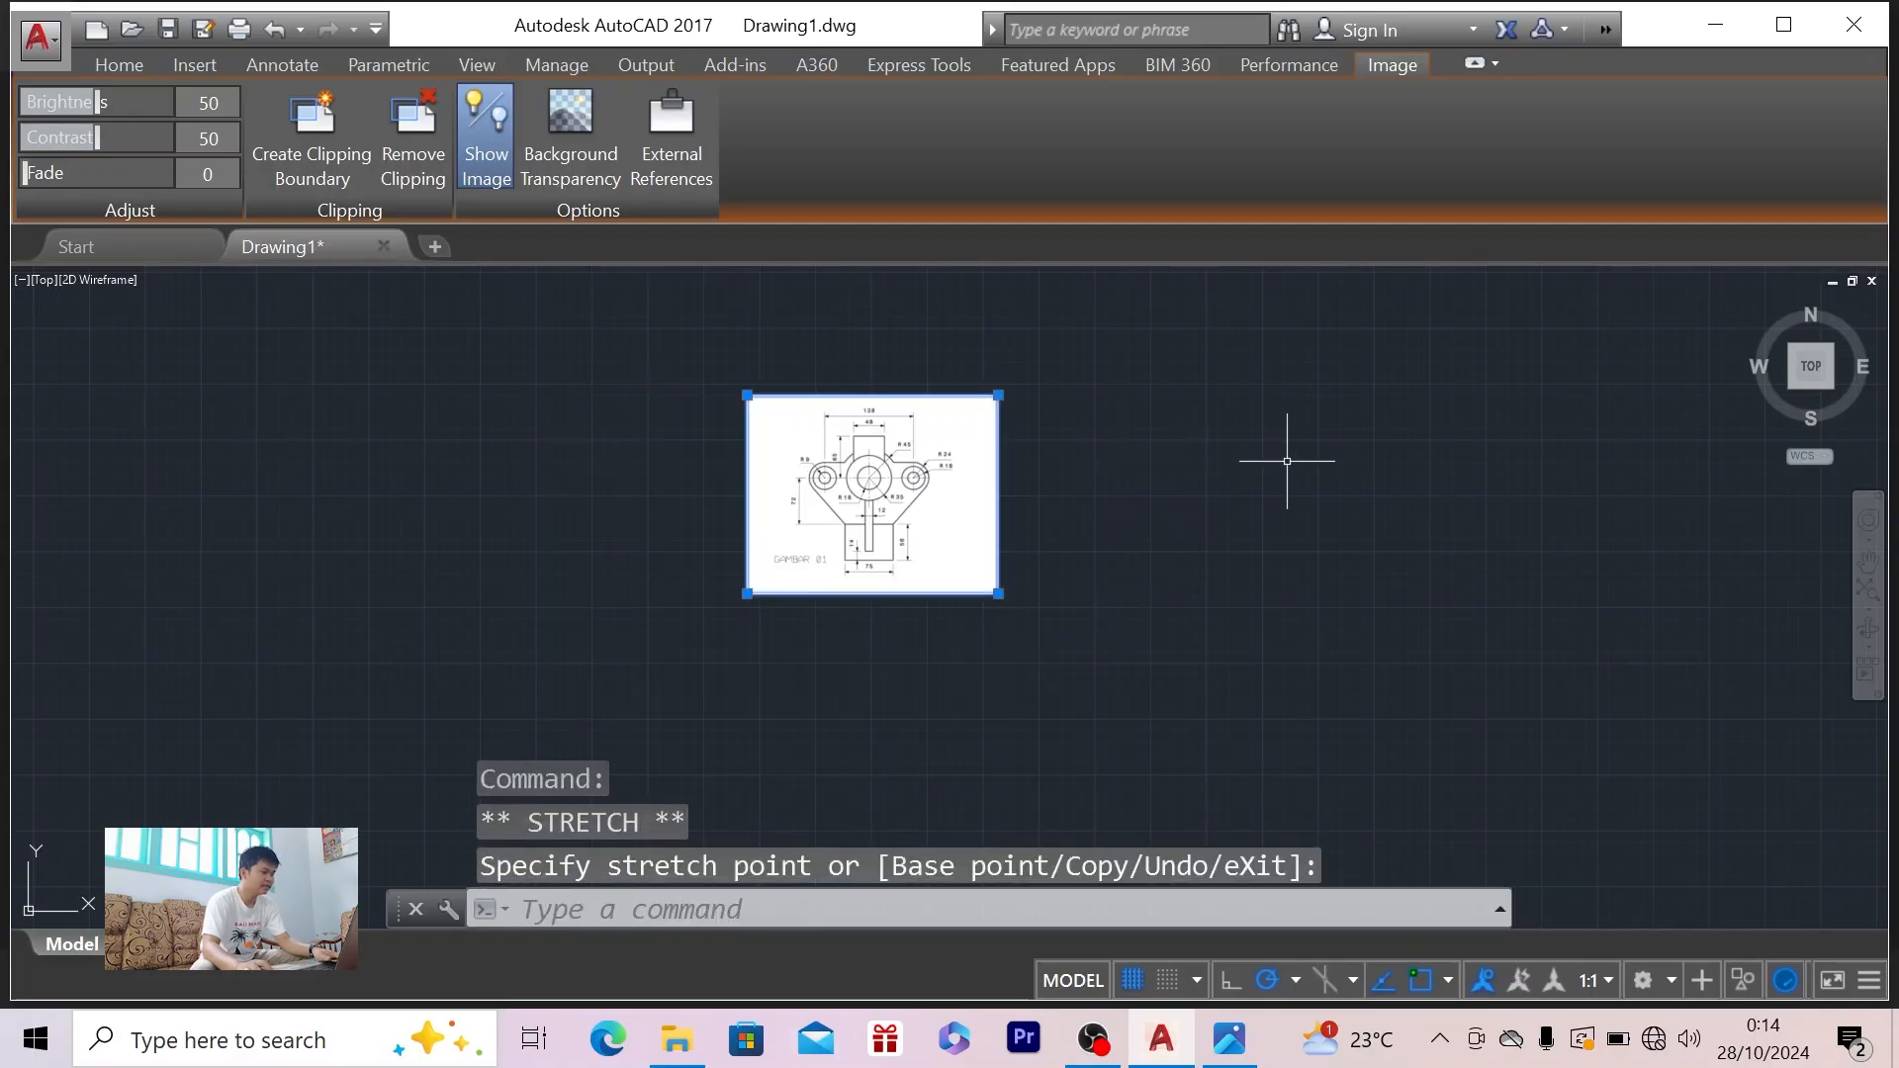
# - Compare the reference drawing in Photos with the attached image in AutoCAD, examining its dimensions up close
pyautogui.click(1868, 561)
pyautogui.moveTo(1285, 553); pyautogui.dragTo(1000, 602)
pyautogui.hotkey('alt', 'Tab')
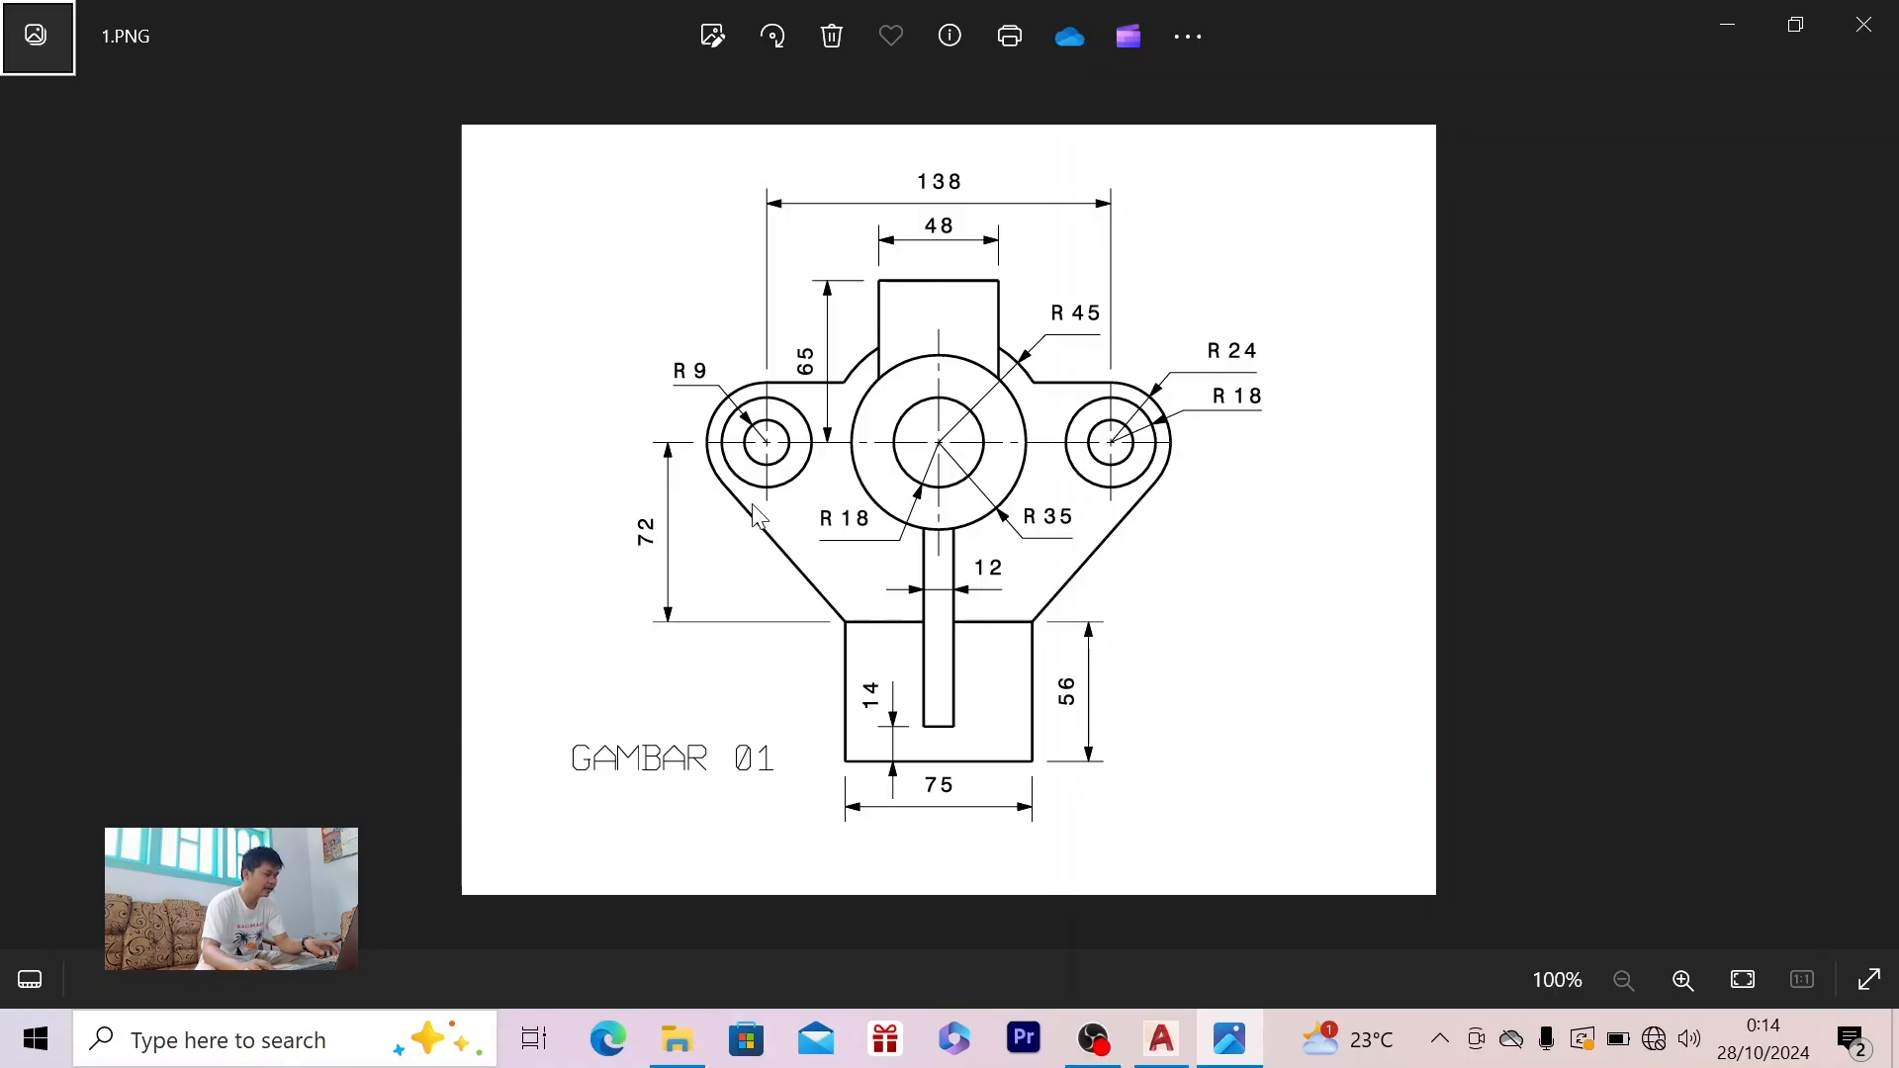
pyautogui.hotkey('alt', 'Tab')
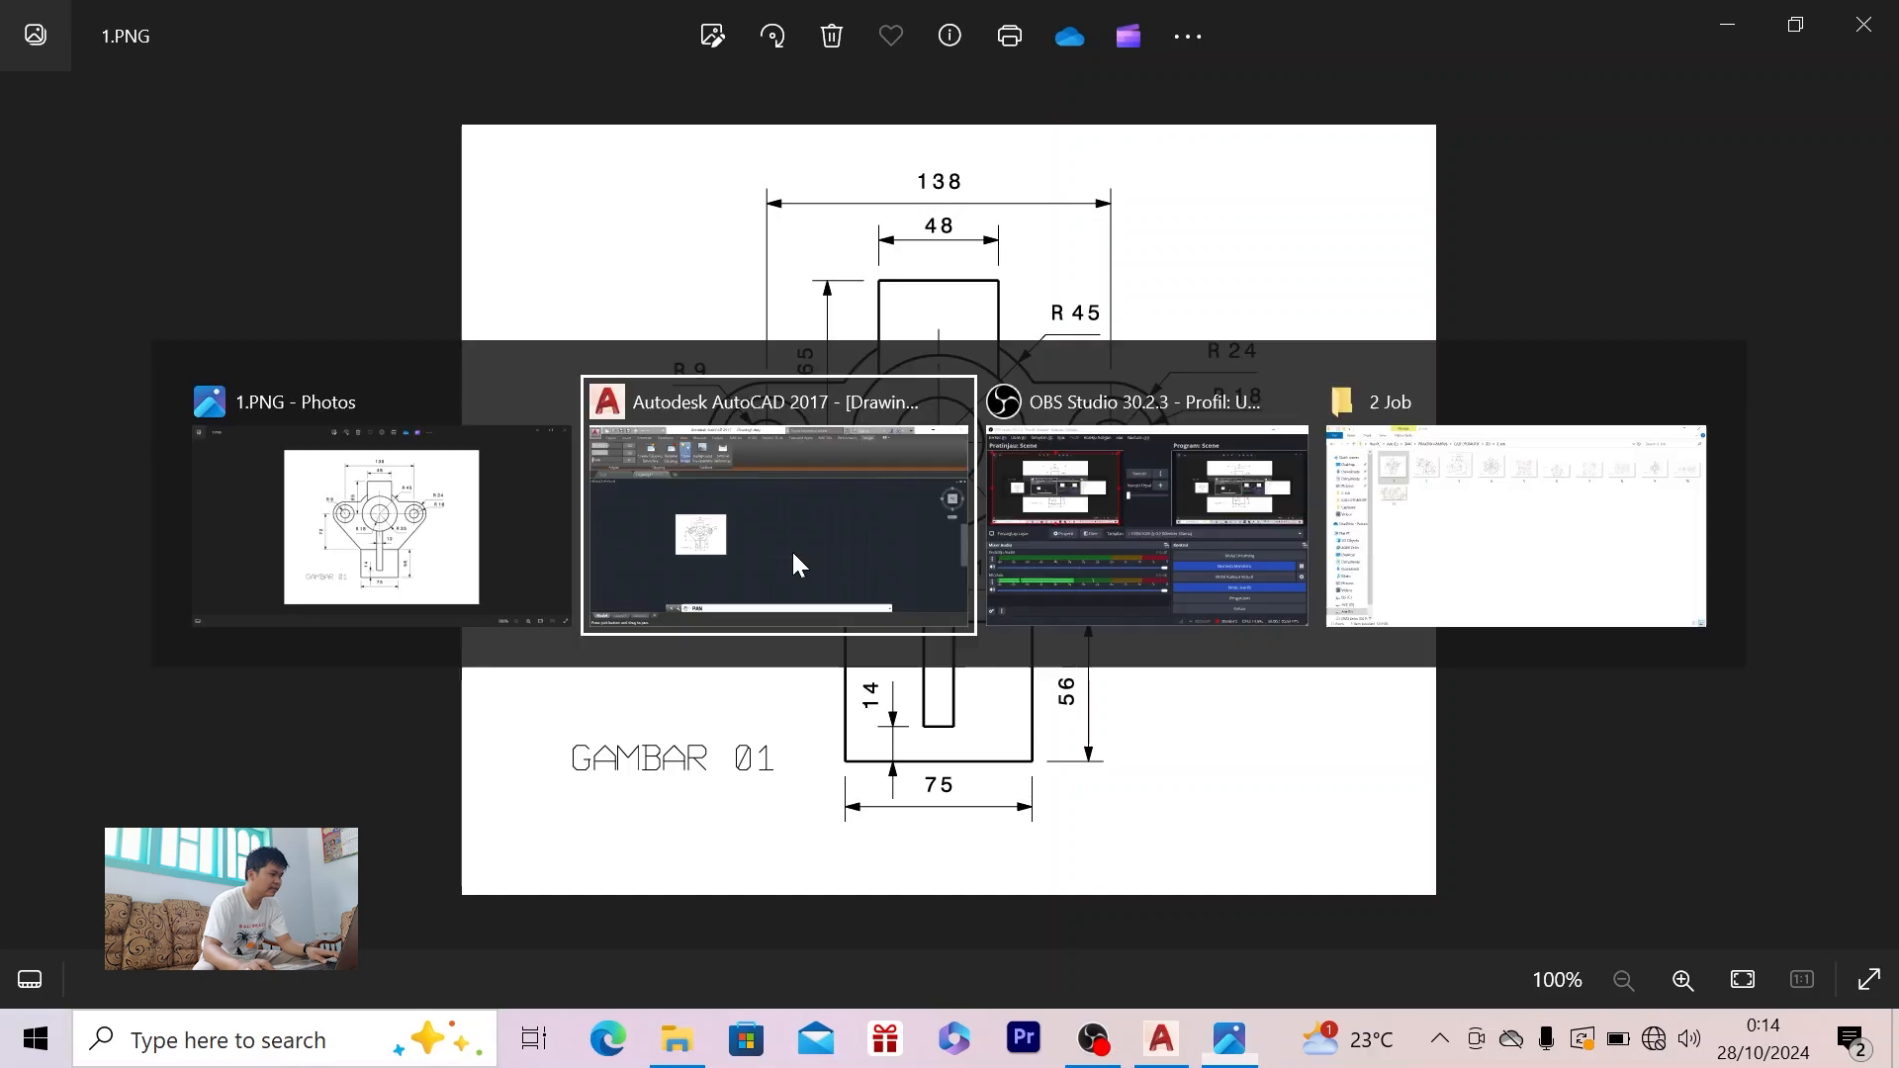
pyautogui.scroll(5, 742, 564)
pyautogui.scroll(2, 632, 524)
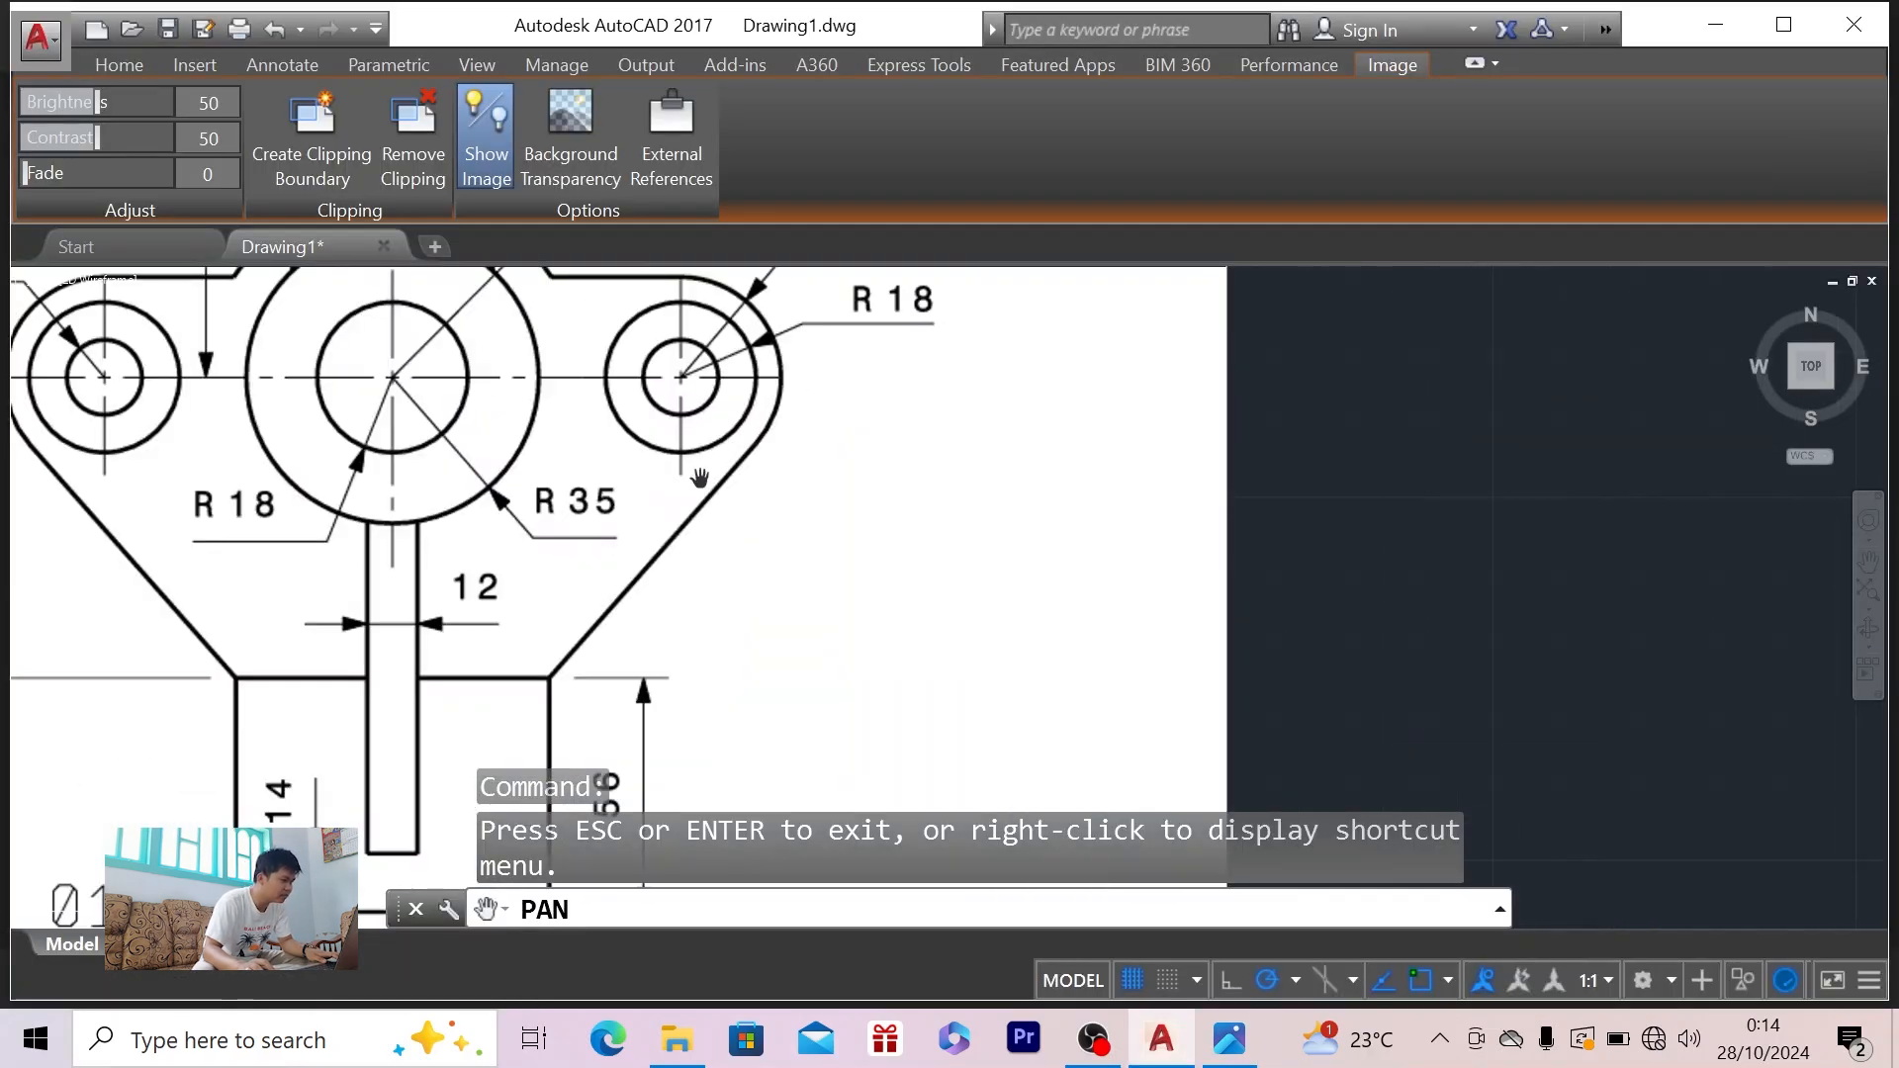
pyautogui.press('Escape')
pyautogui.press('Escape')
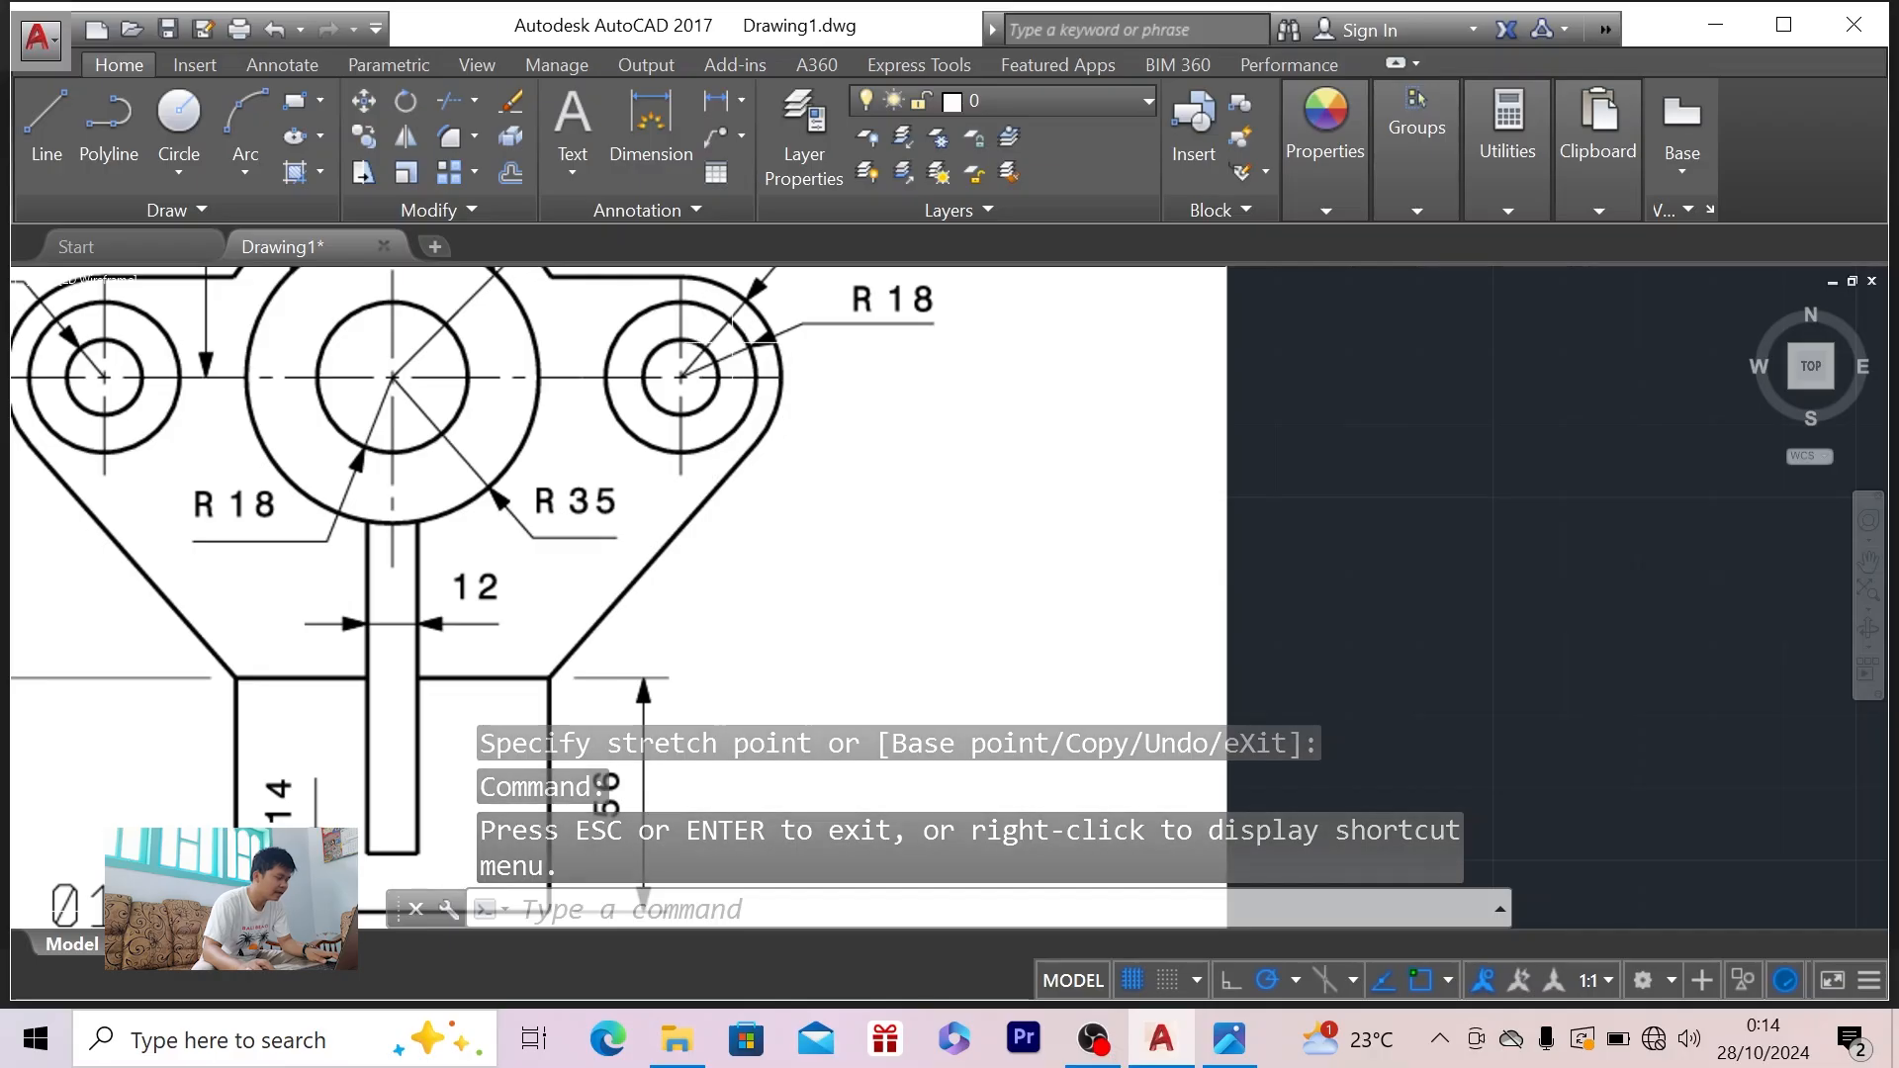
pyautogui.scroll(-2, 405, 460)
pyautogui.scroll(-2, 405, 461)
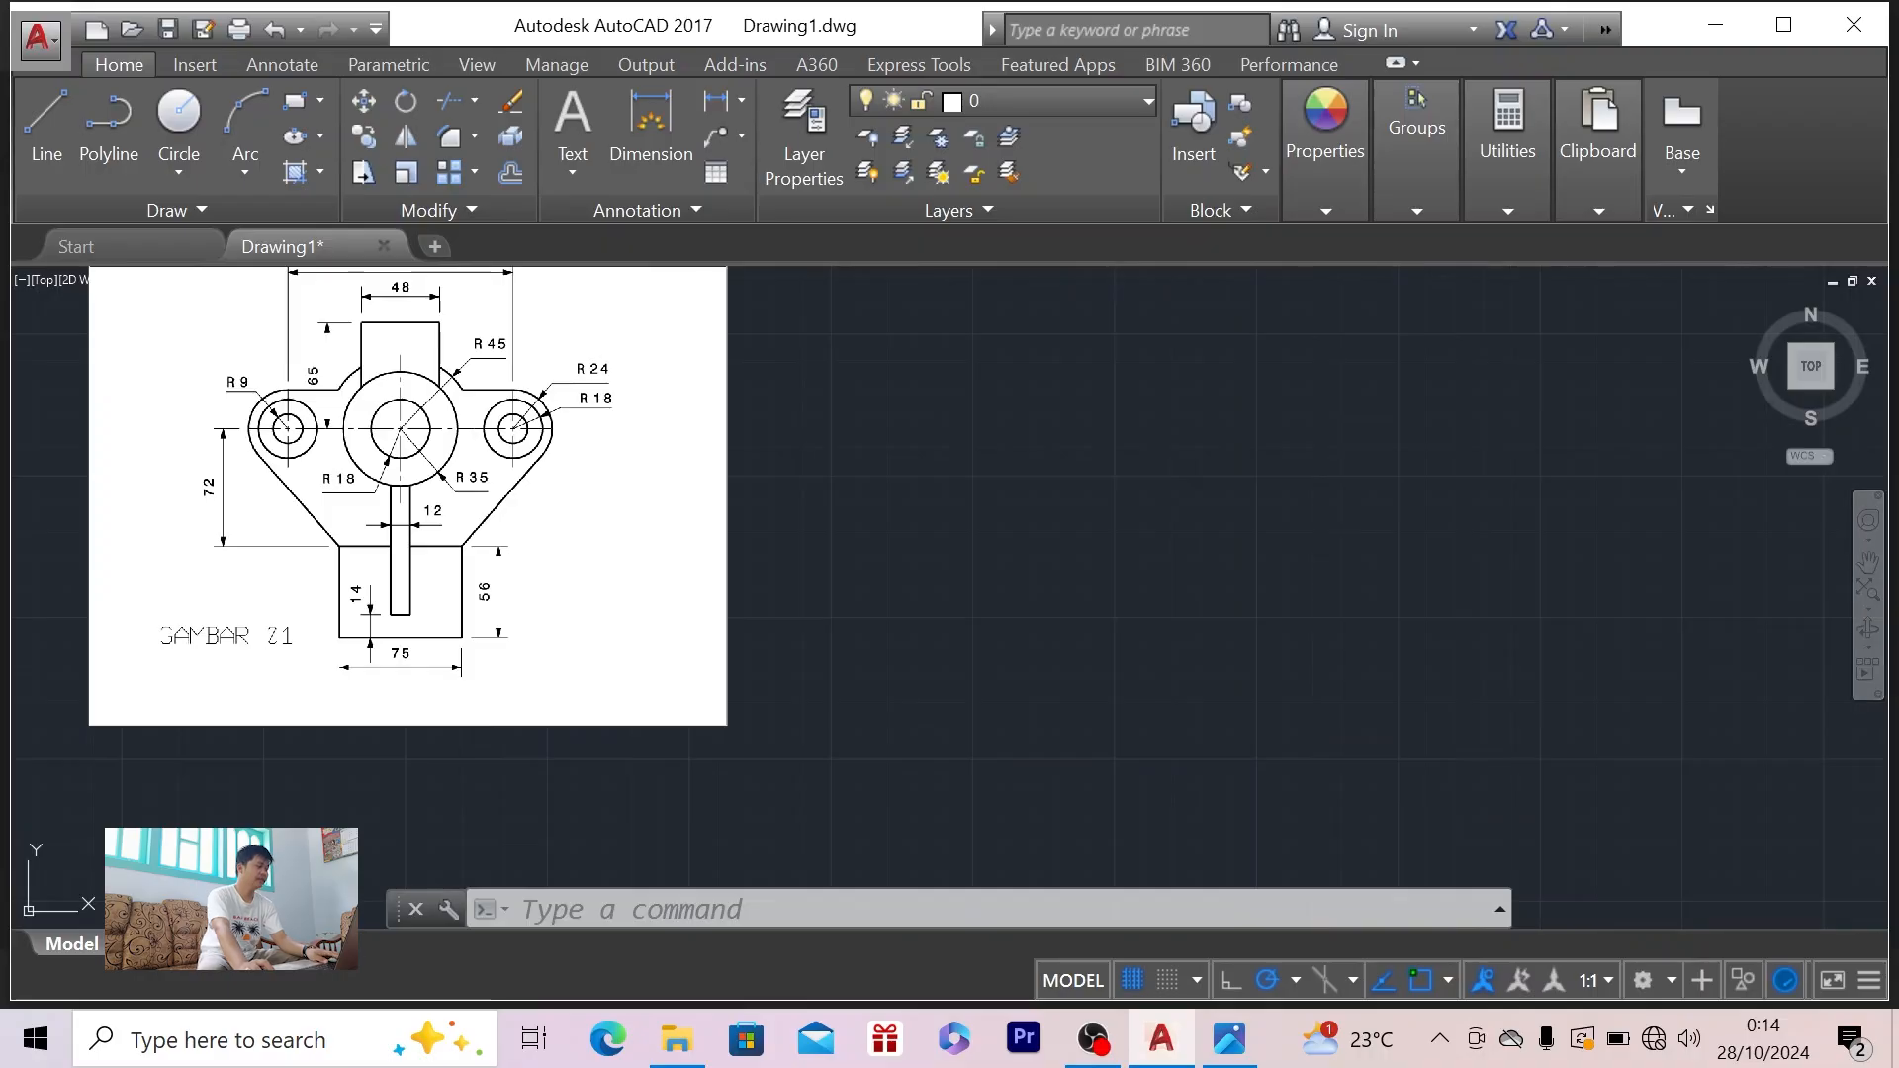
pyautogui.hotkey('alt', 'Tab')
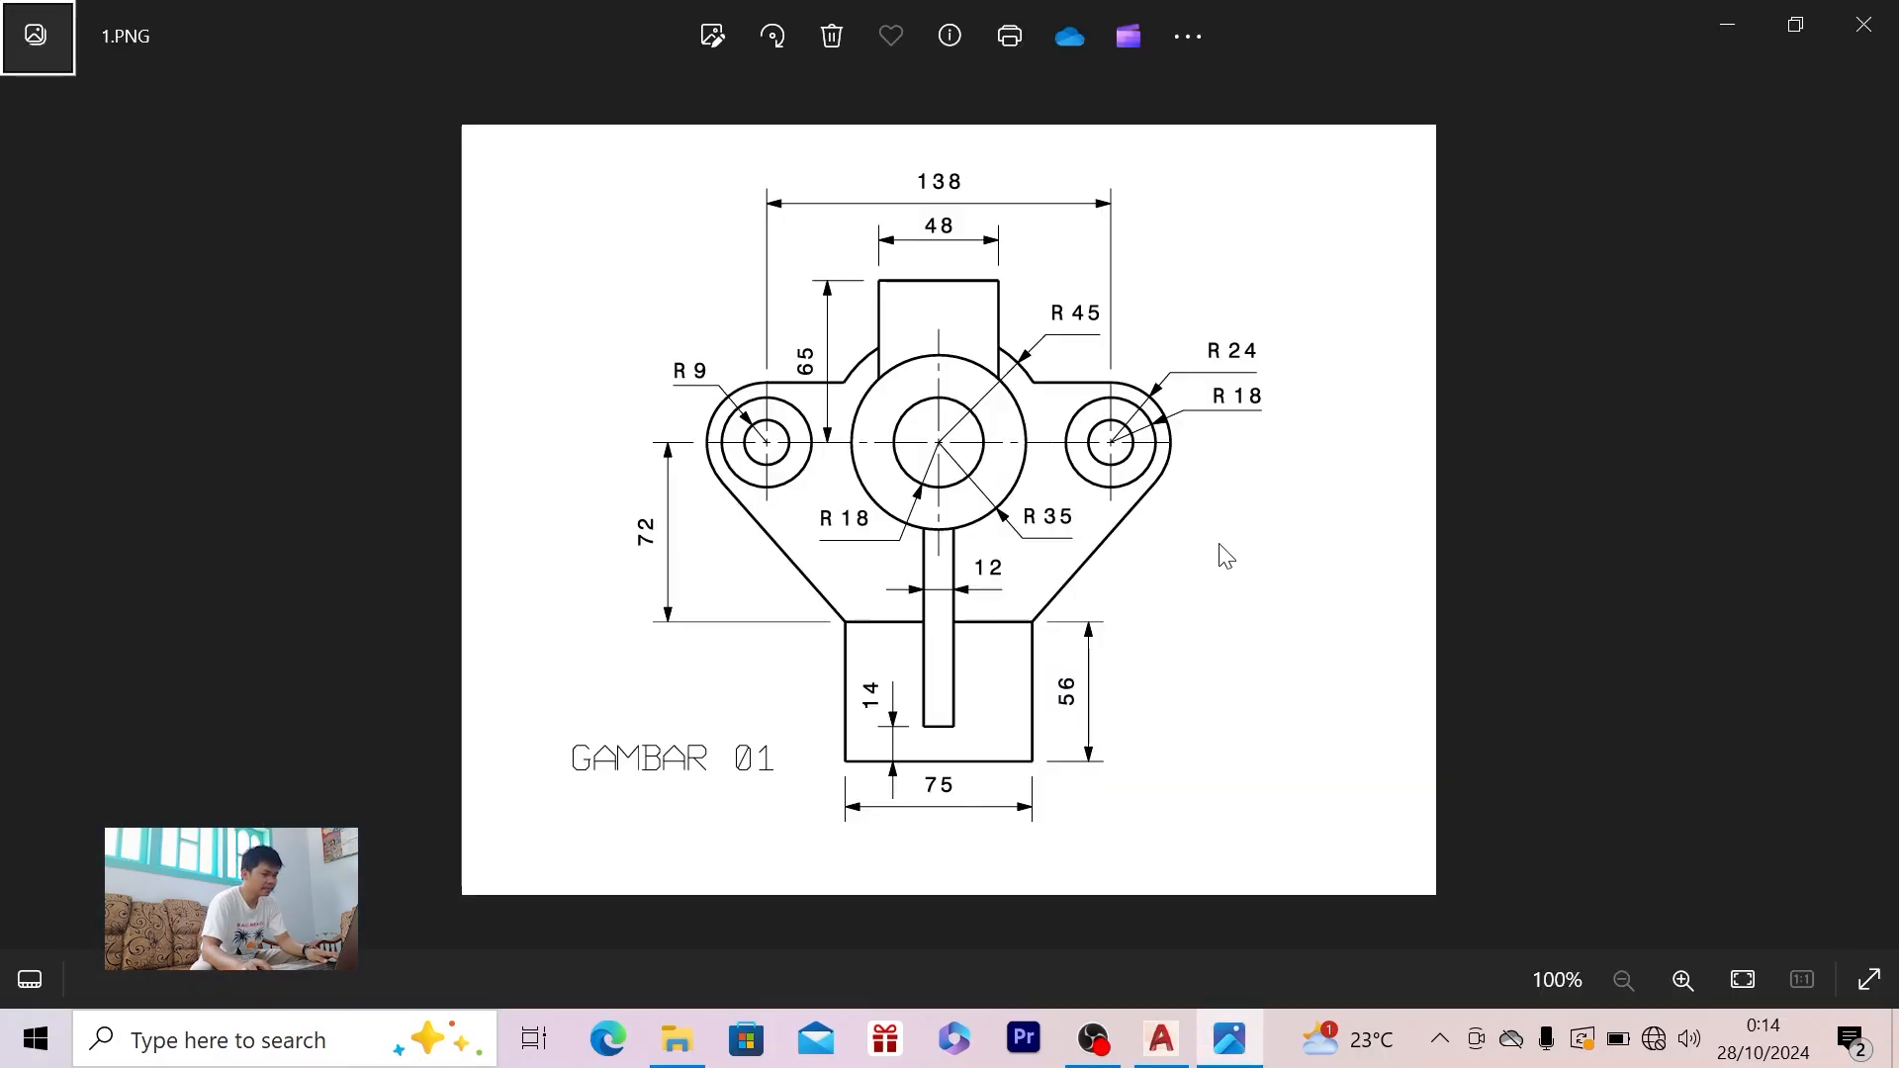
pyautogui.hotkey('alt', 'Tab')
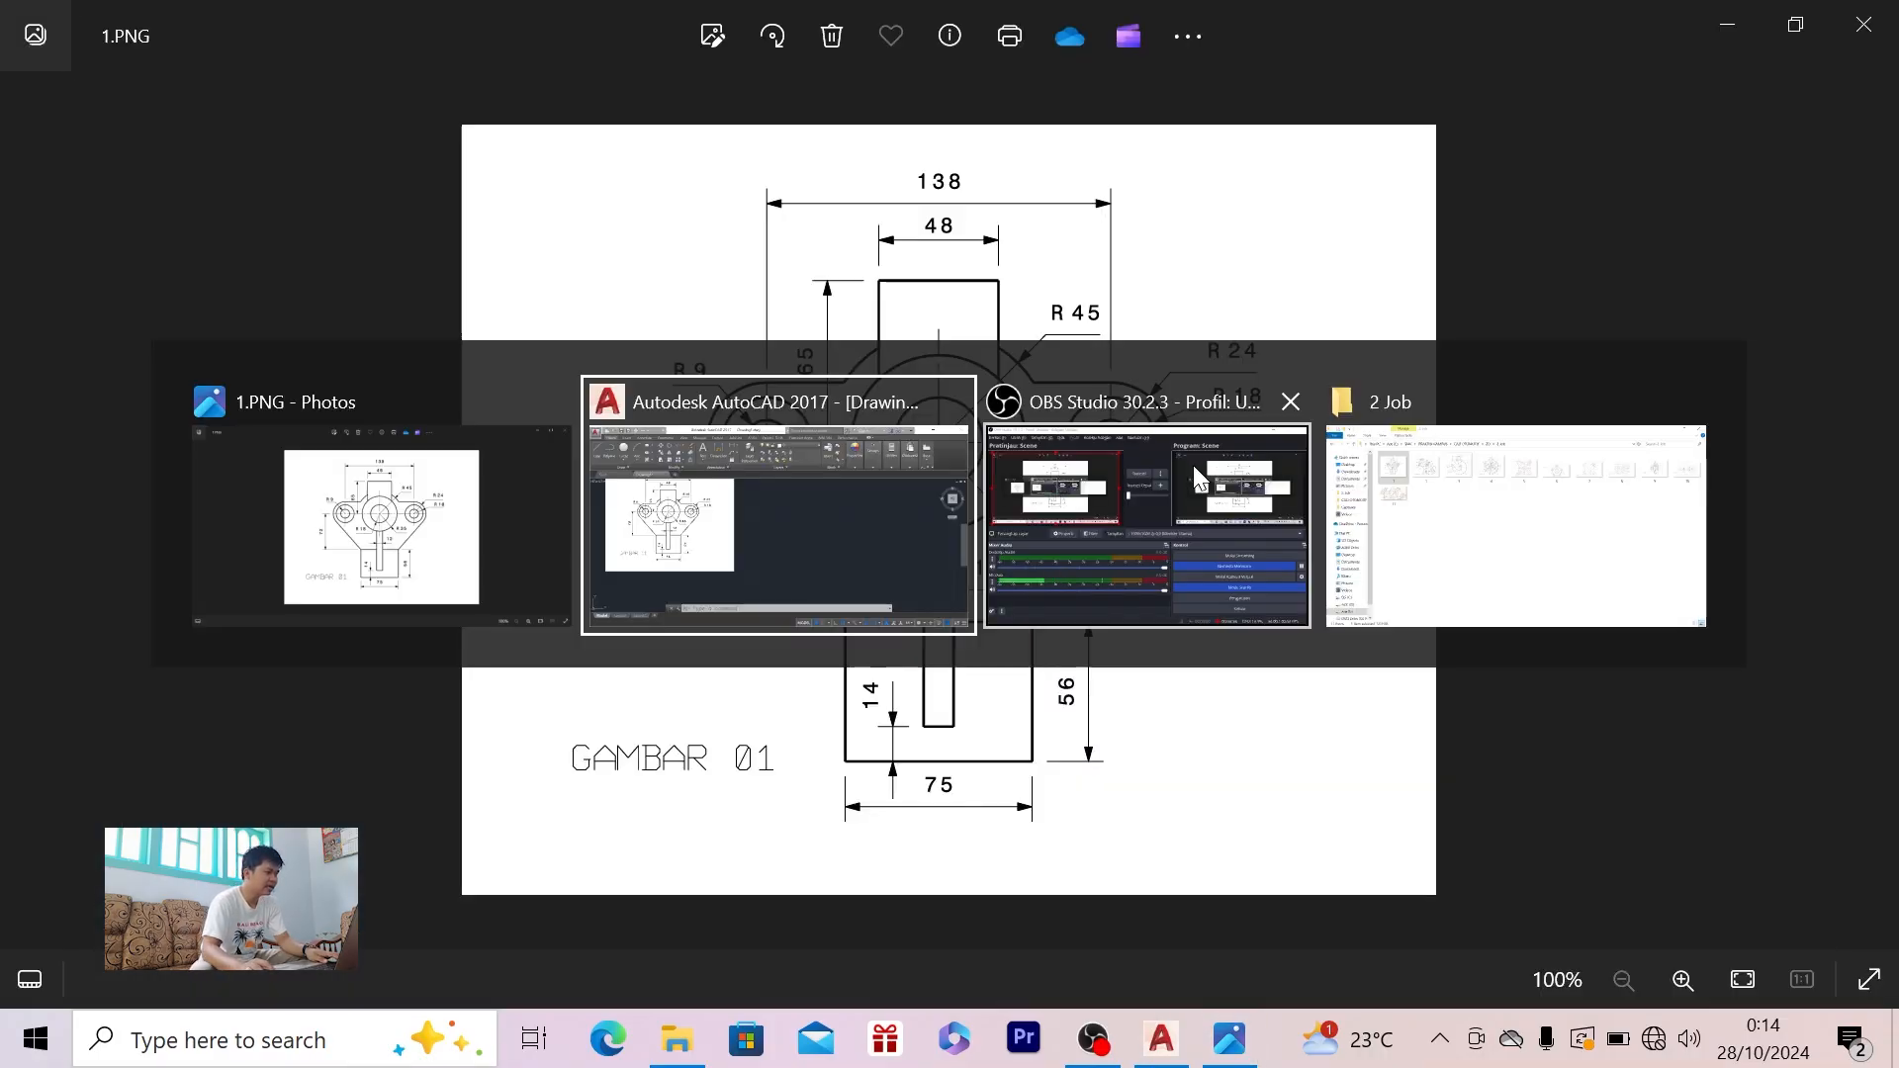
# - Draw a horizontal line 100 units long in the empty area to the right of the reference image
pyautogui.click(1869, 563)
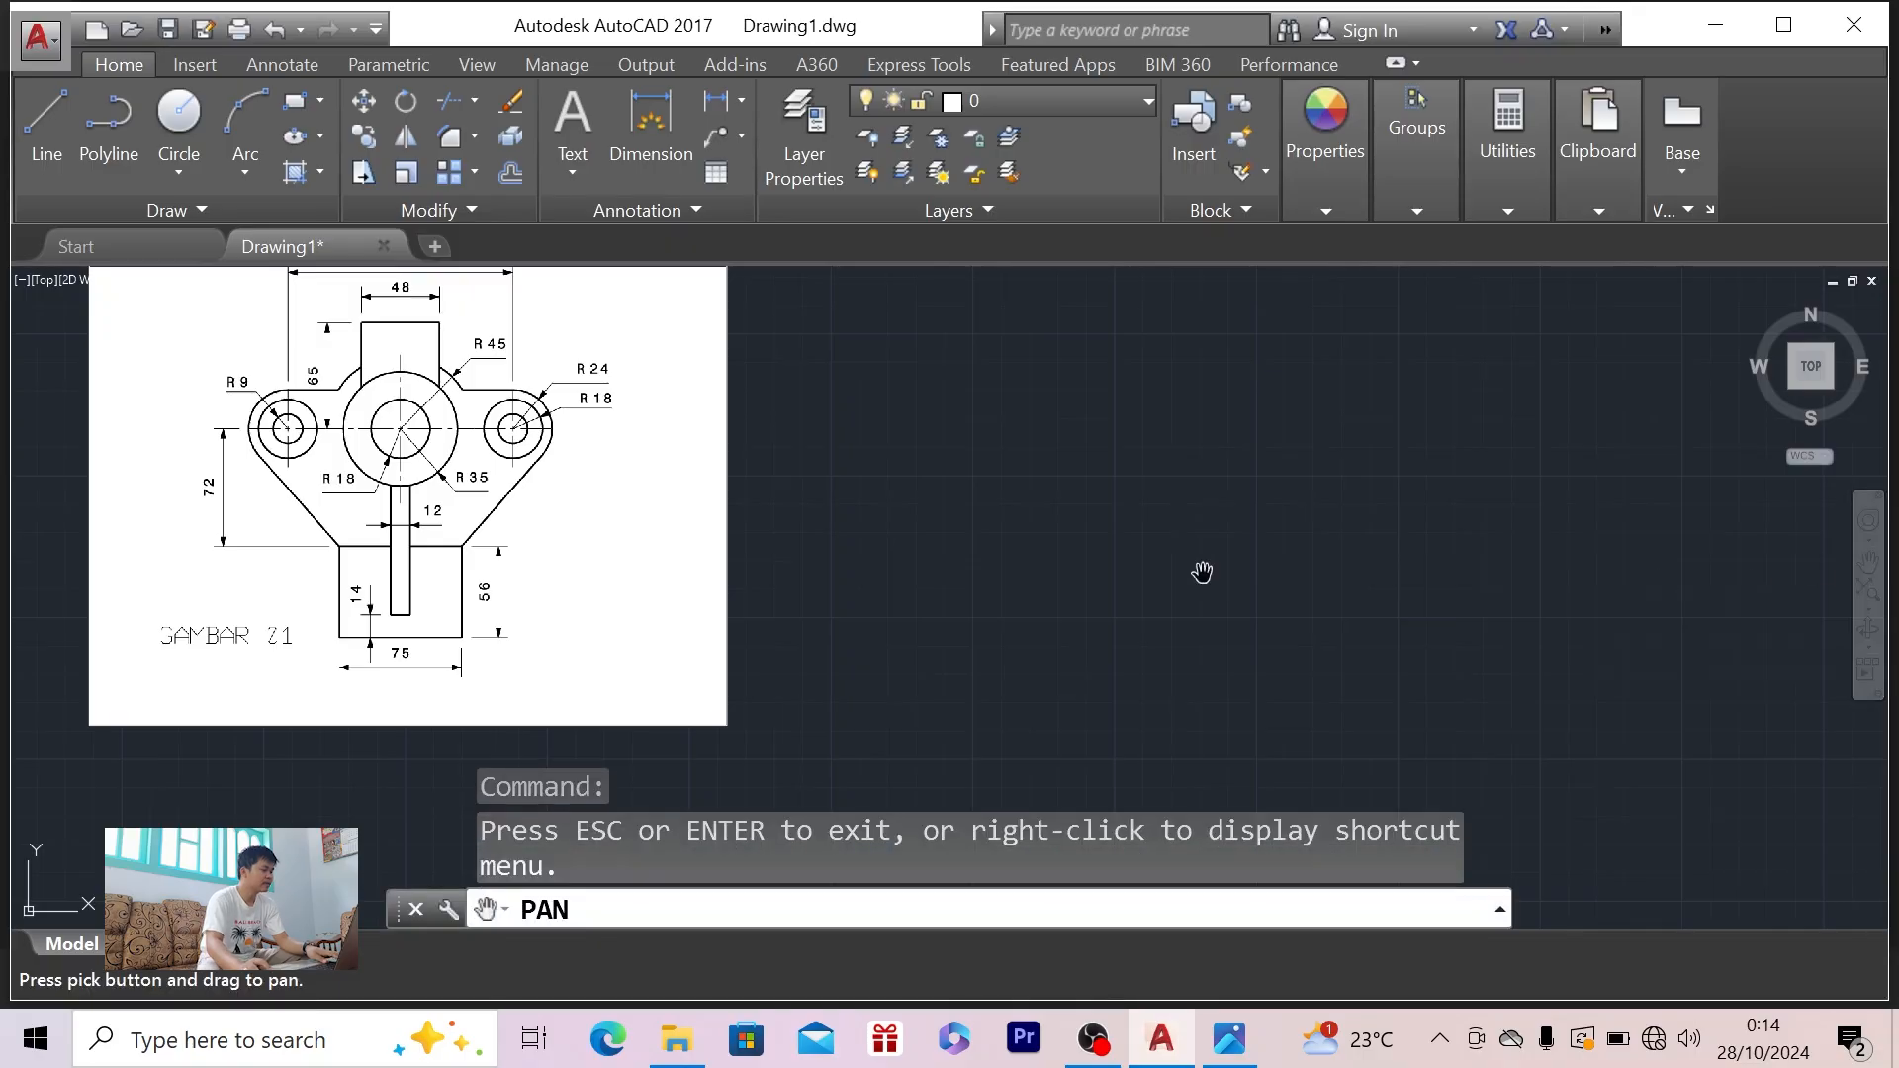
pyautogui.moveTo(1199, 543); pyautogui.dragTo(933, 555)
pyautogui.press('Escape')
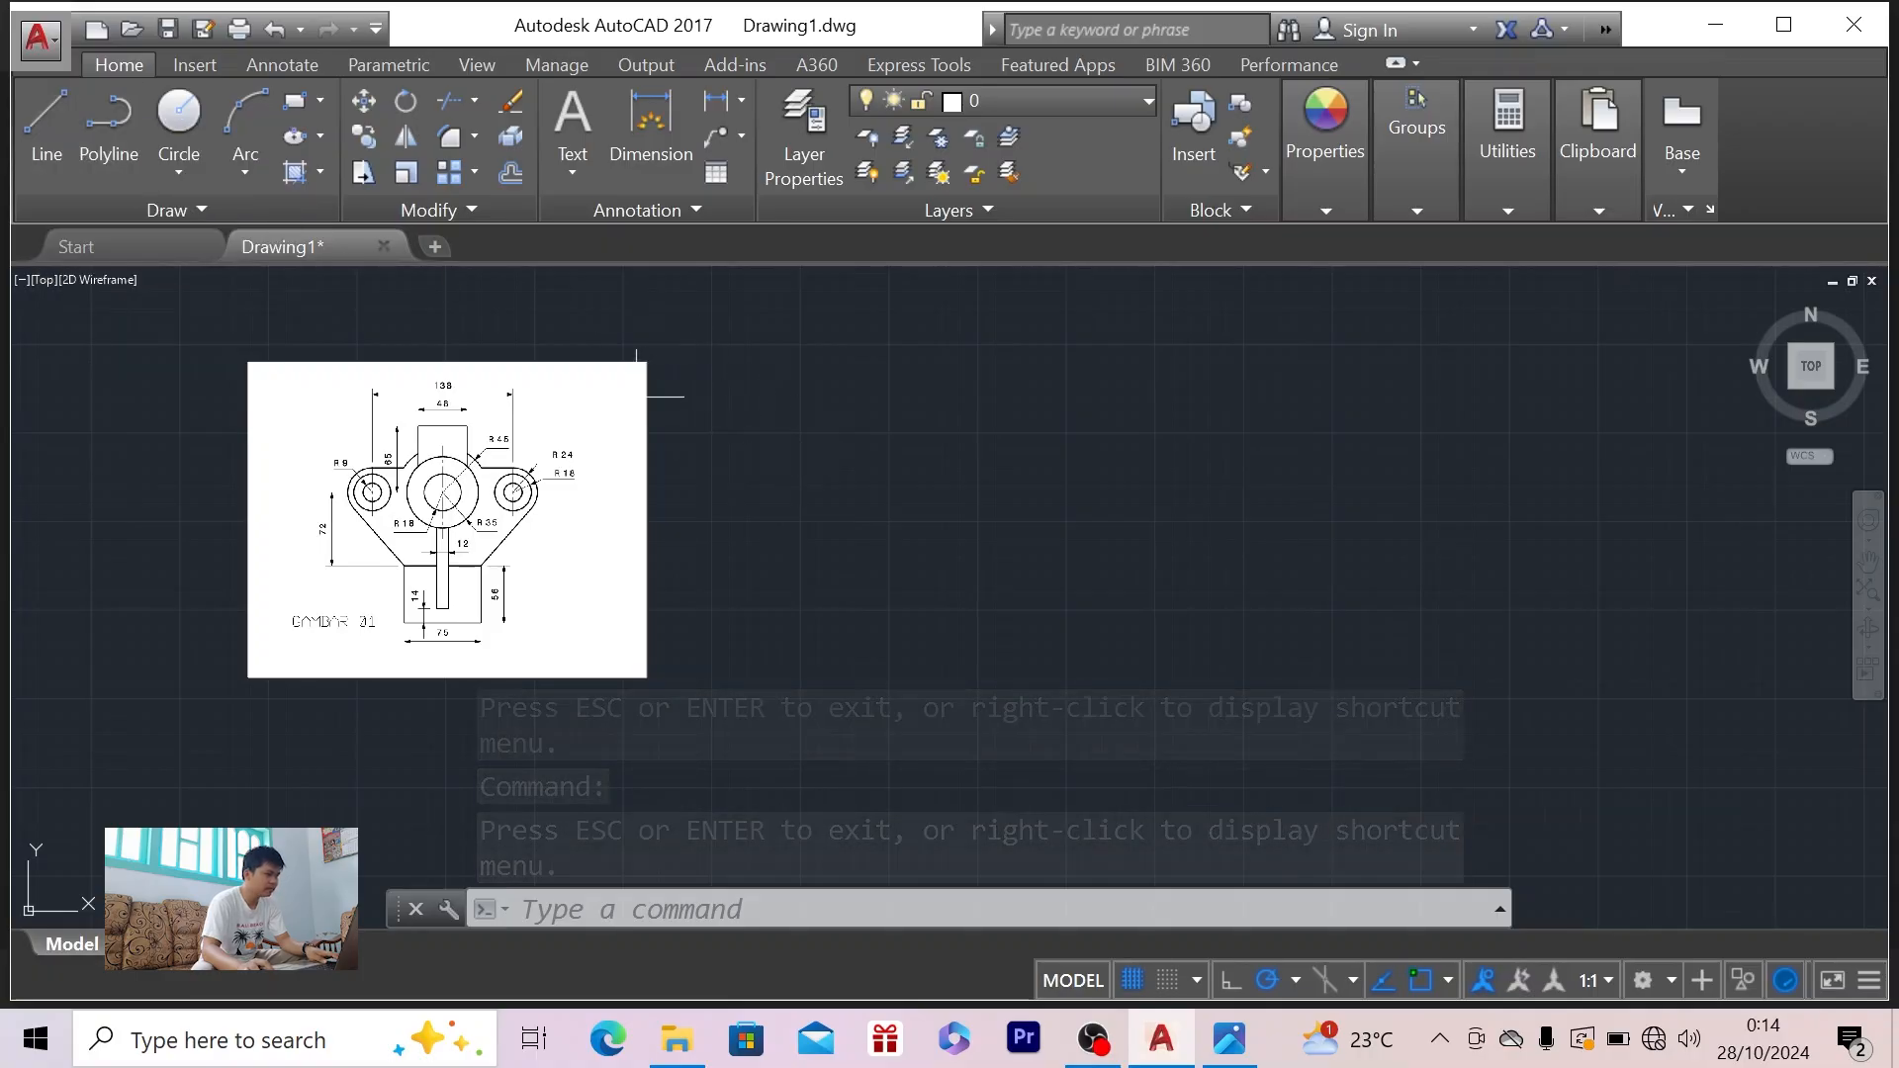
pyautogui.click(47, 113)
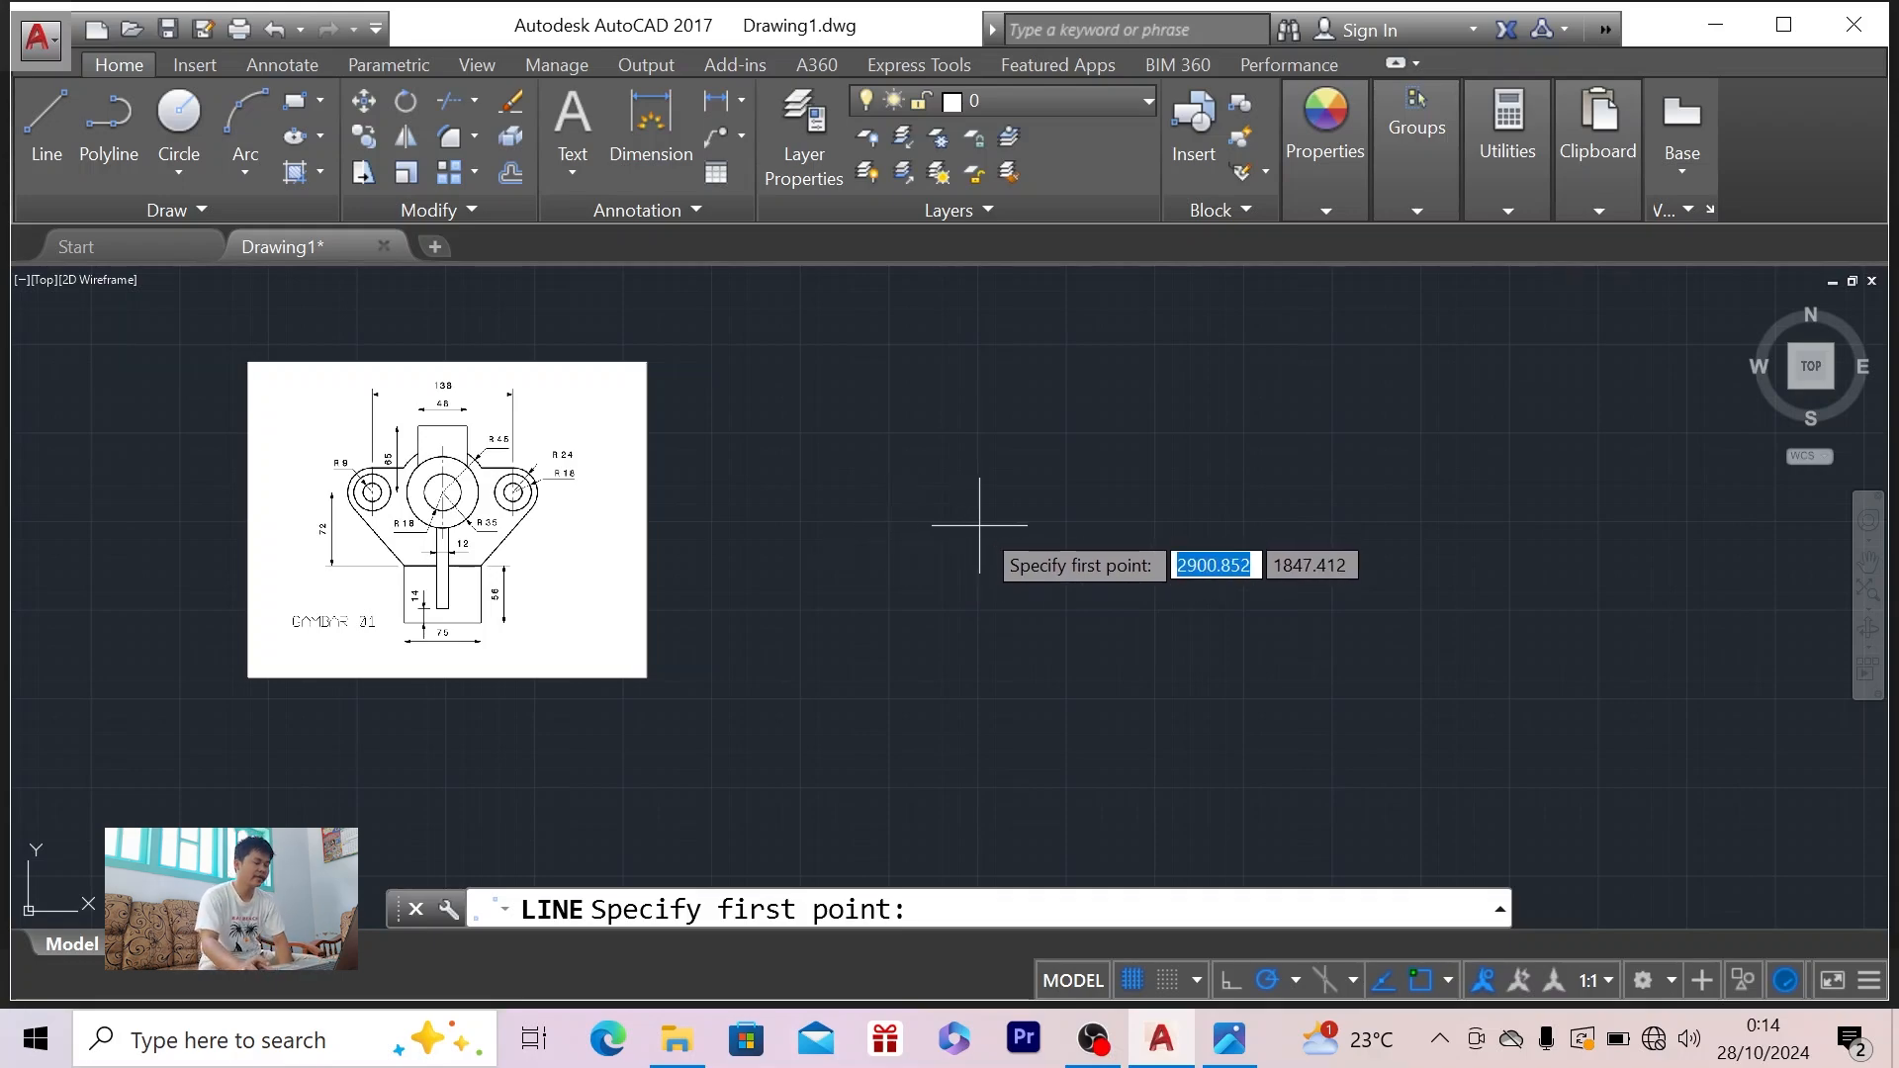
pyautogui.click(880, 525)
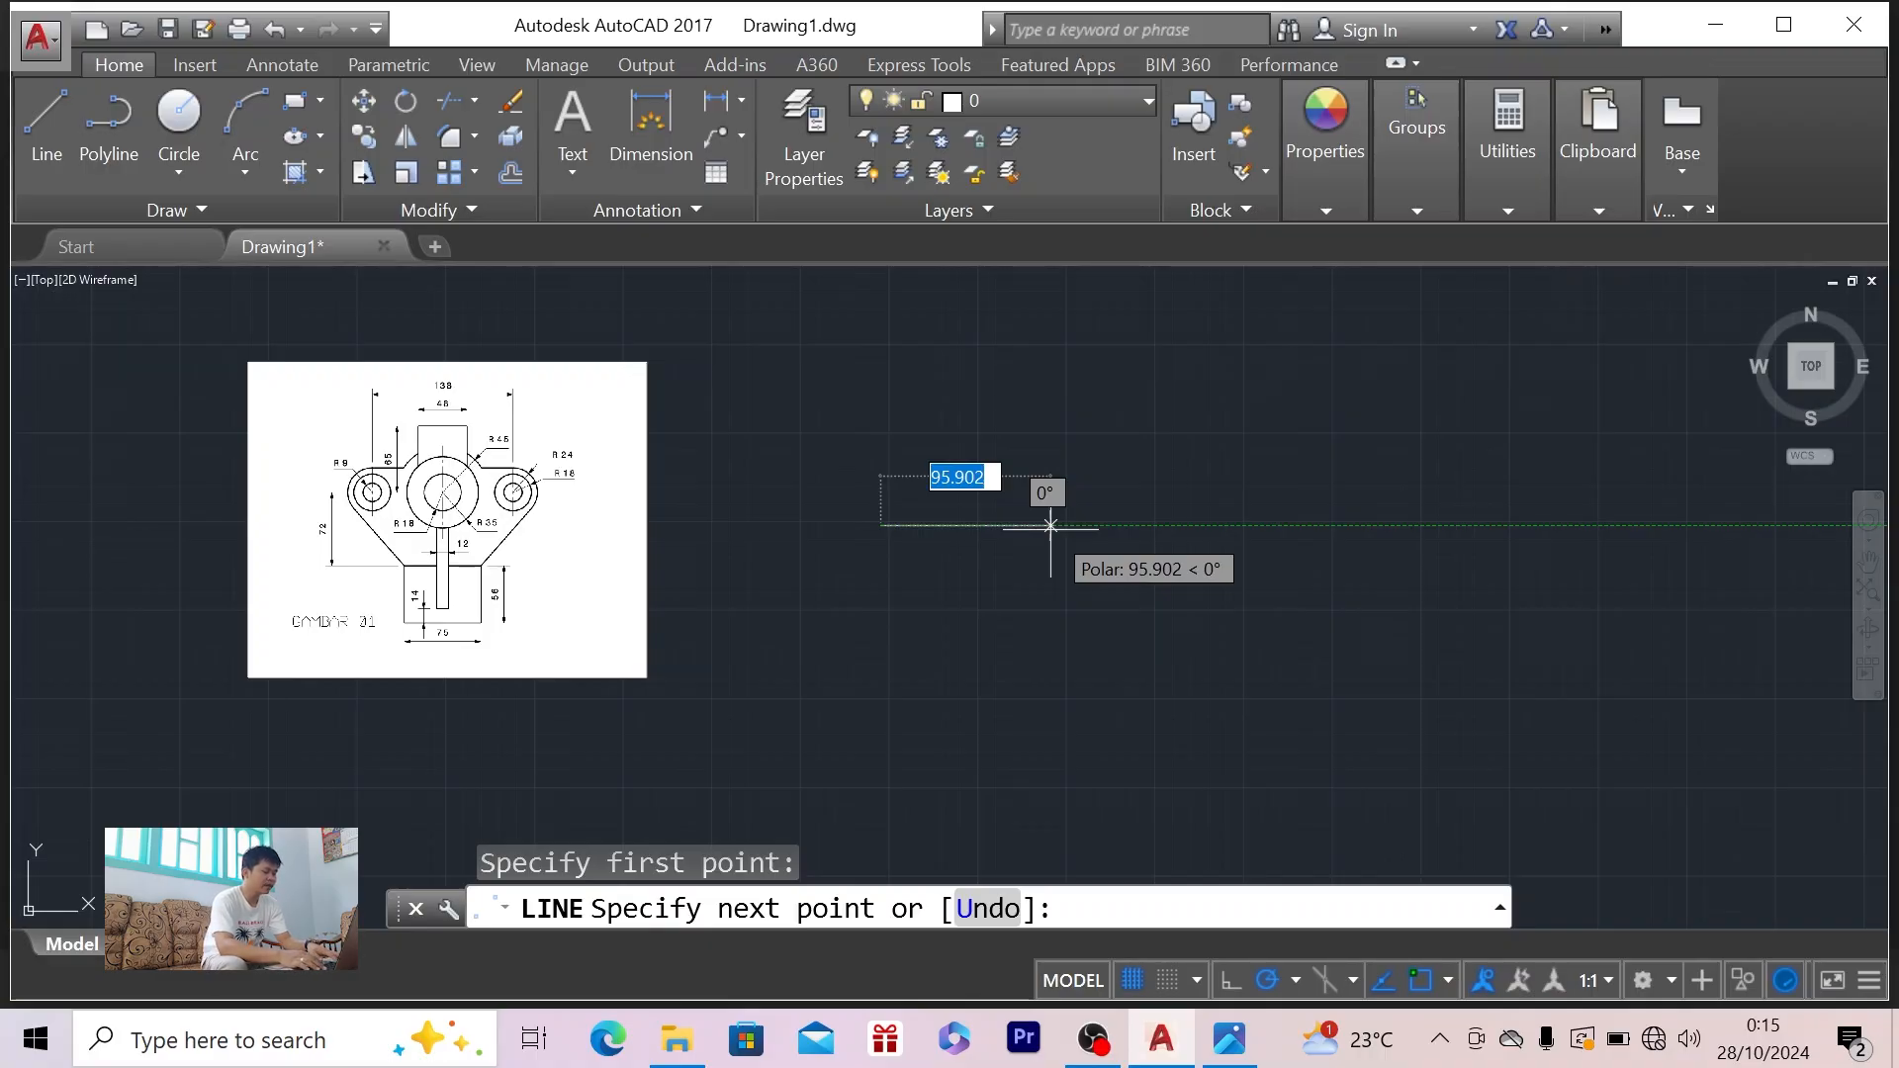
pyautogui.write('100')
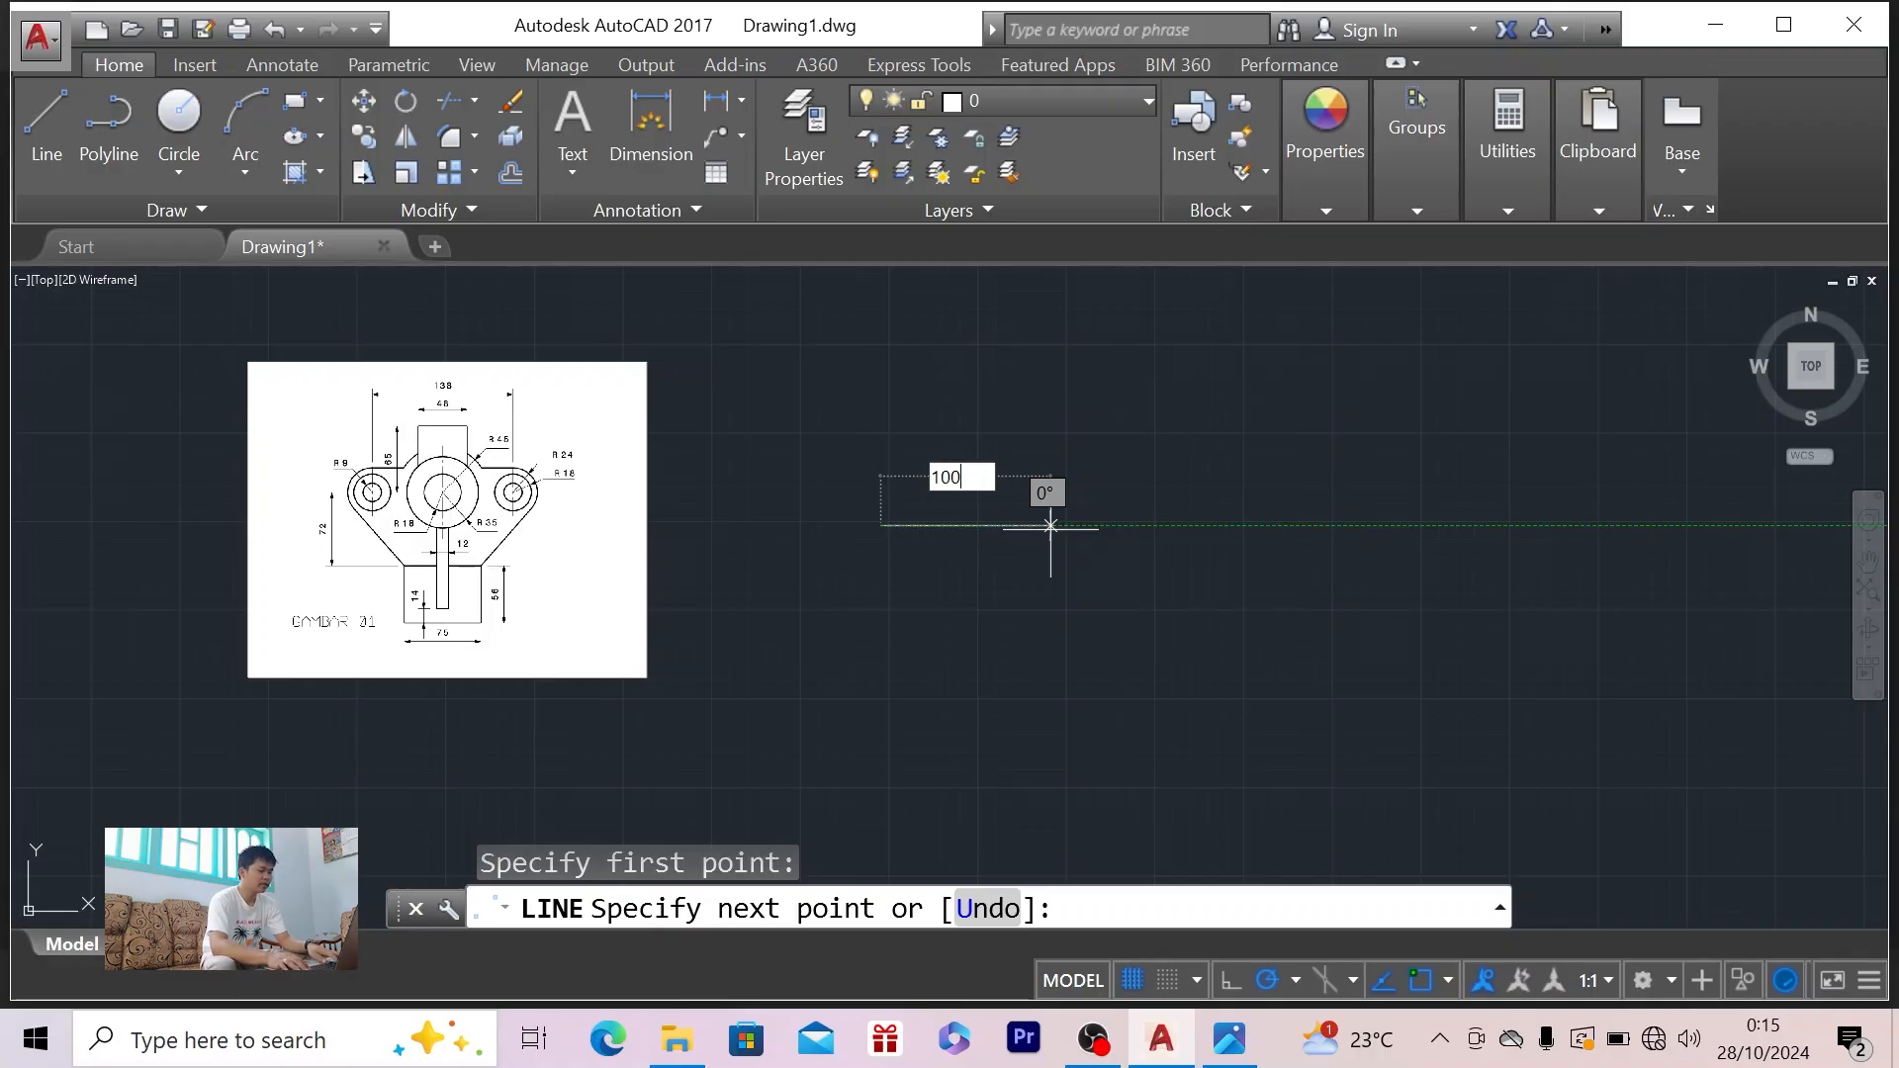
pyautogui.press('Return')
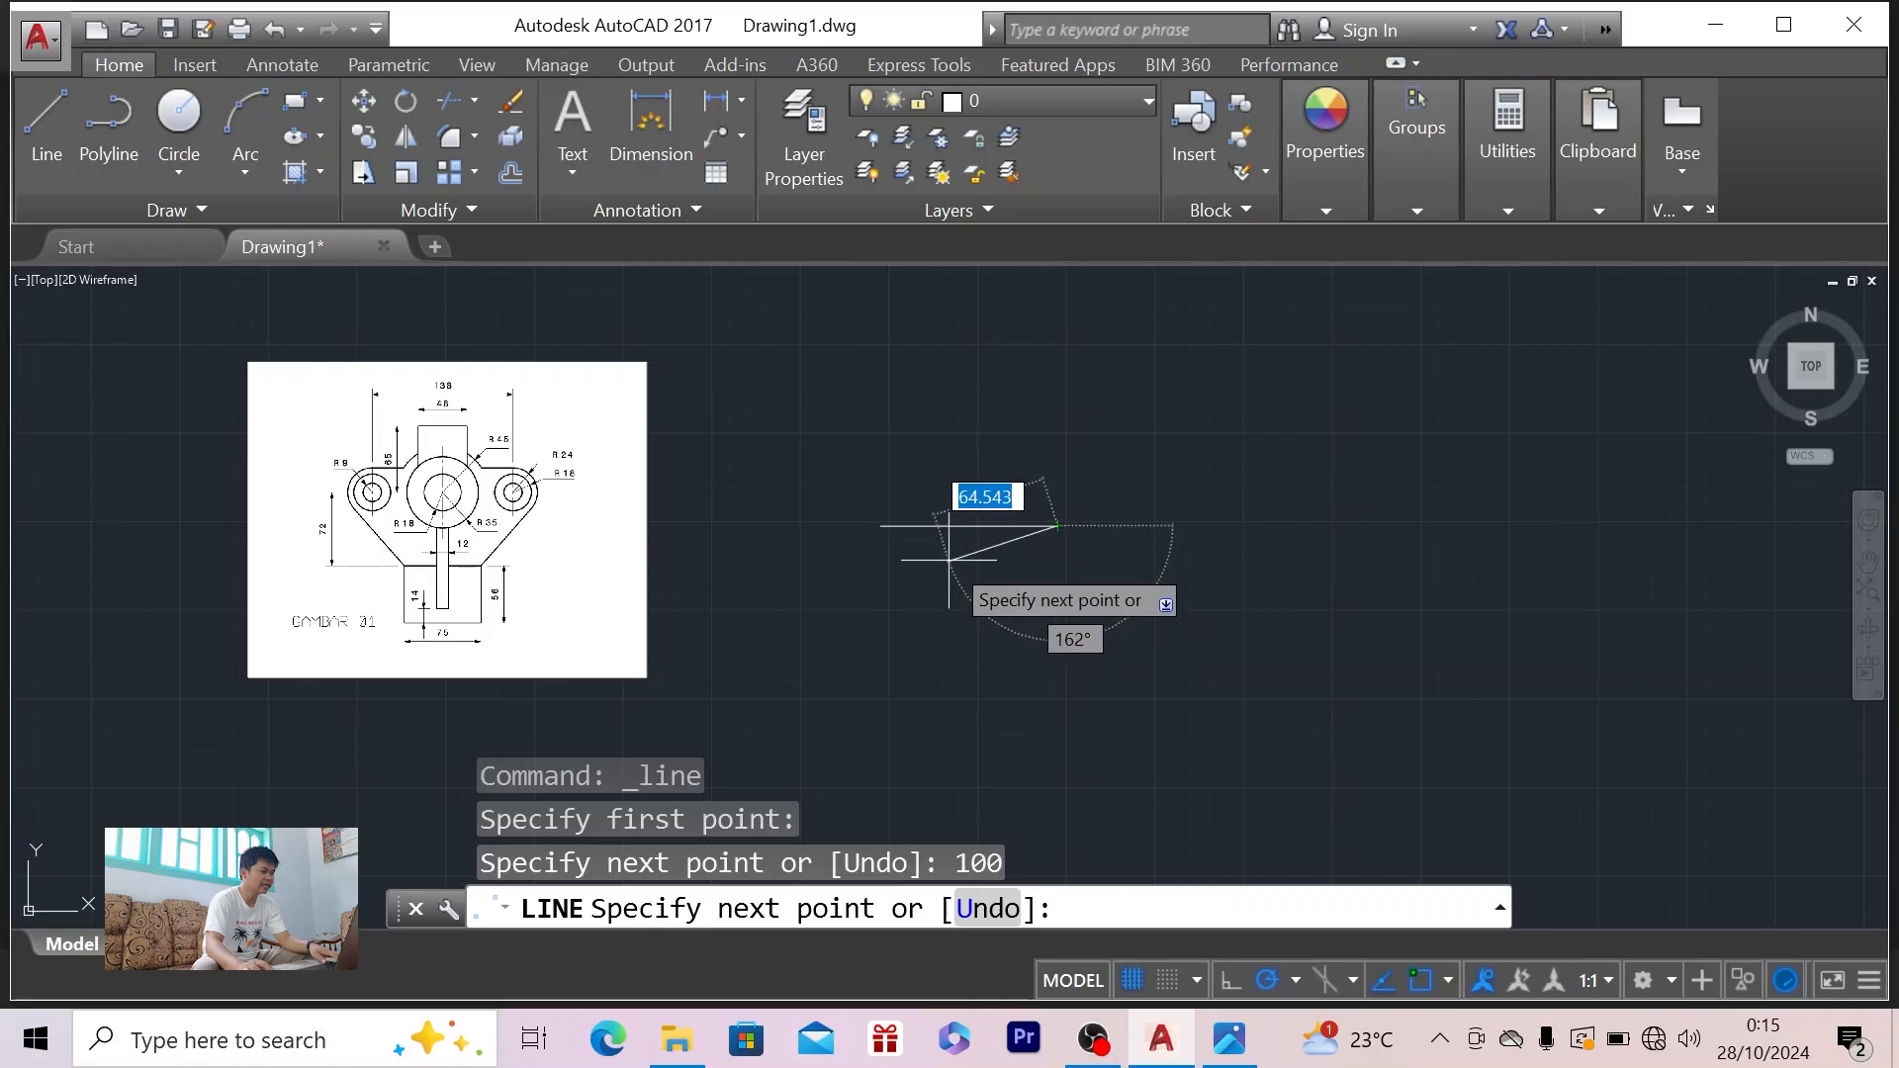
pyautogui.scroll(4, 948, 554)
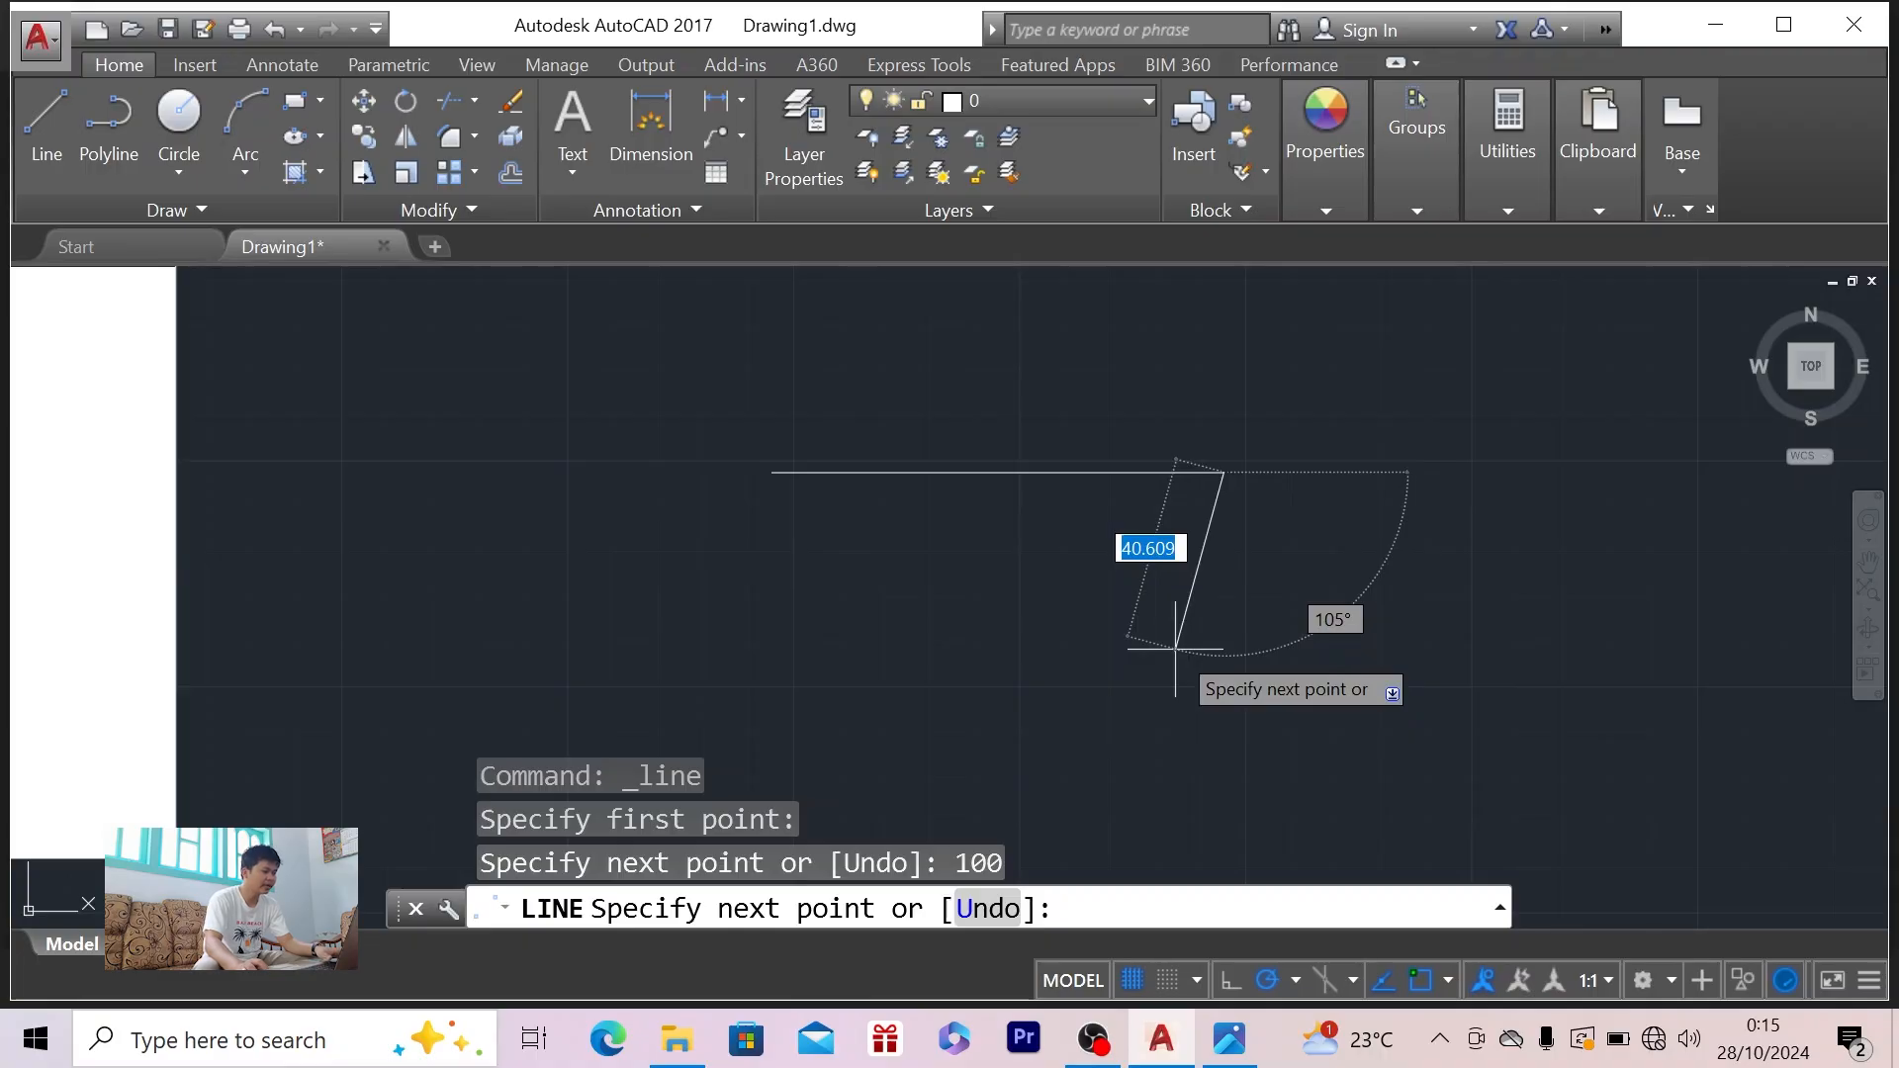
pyautogui.press('Escape')
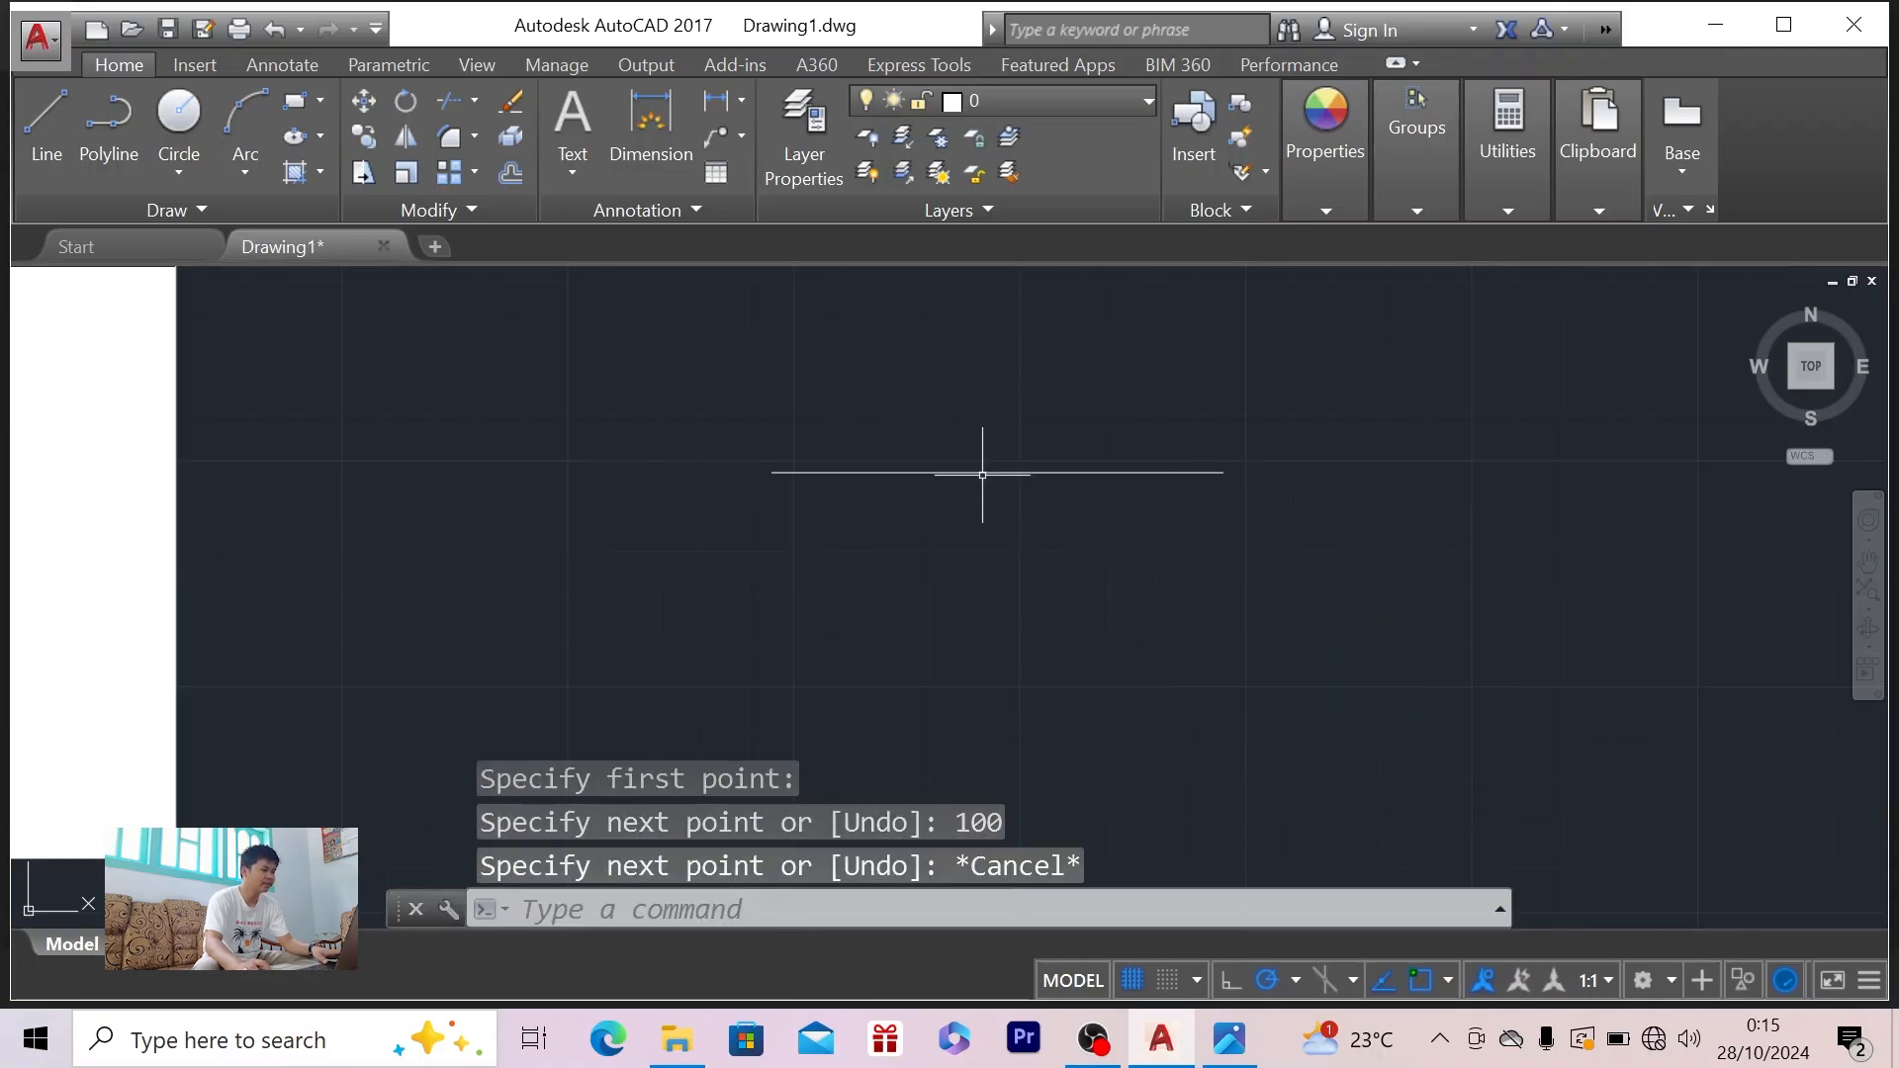
# - Draw a vertical line 50 units straight down from the midpoint of the horizontal line
pyautogui.click(49, 133)
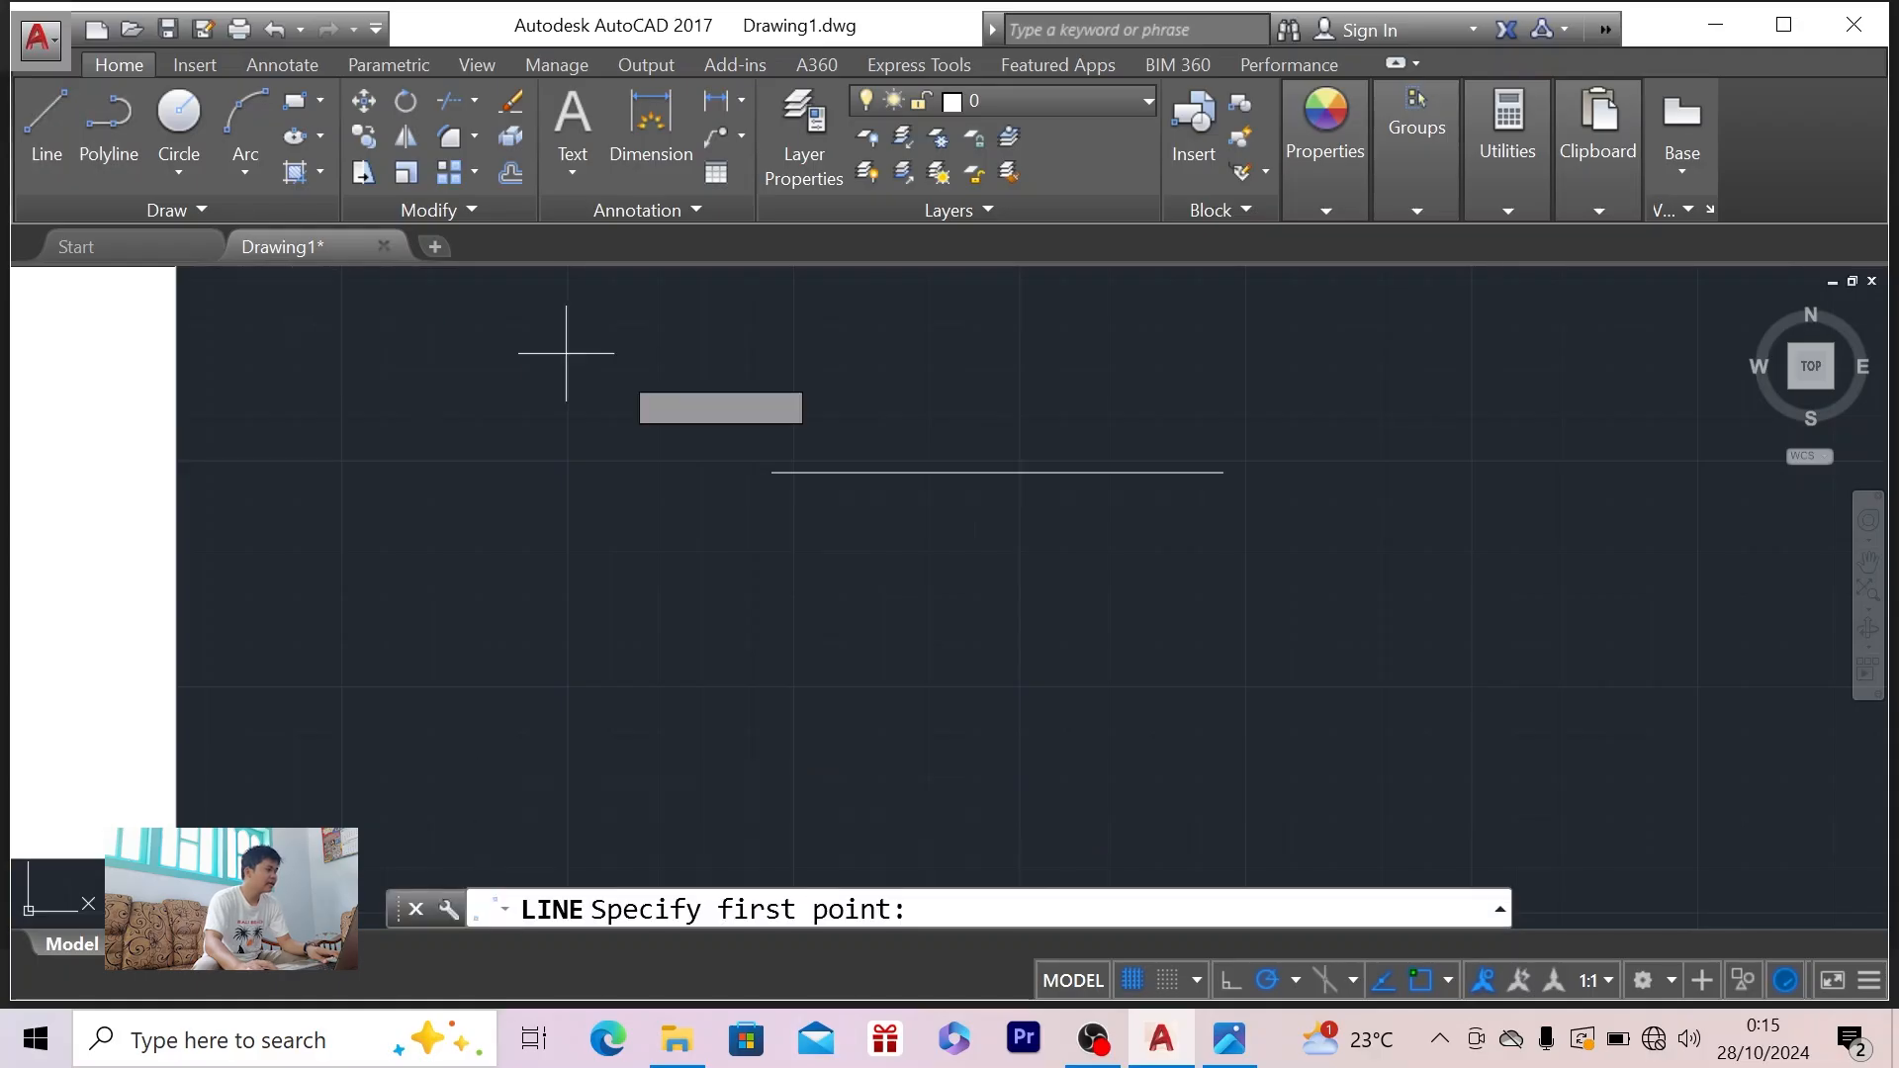
pyautogui.click(999, 473)
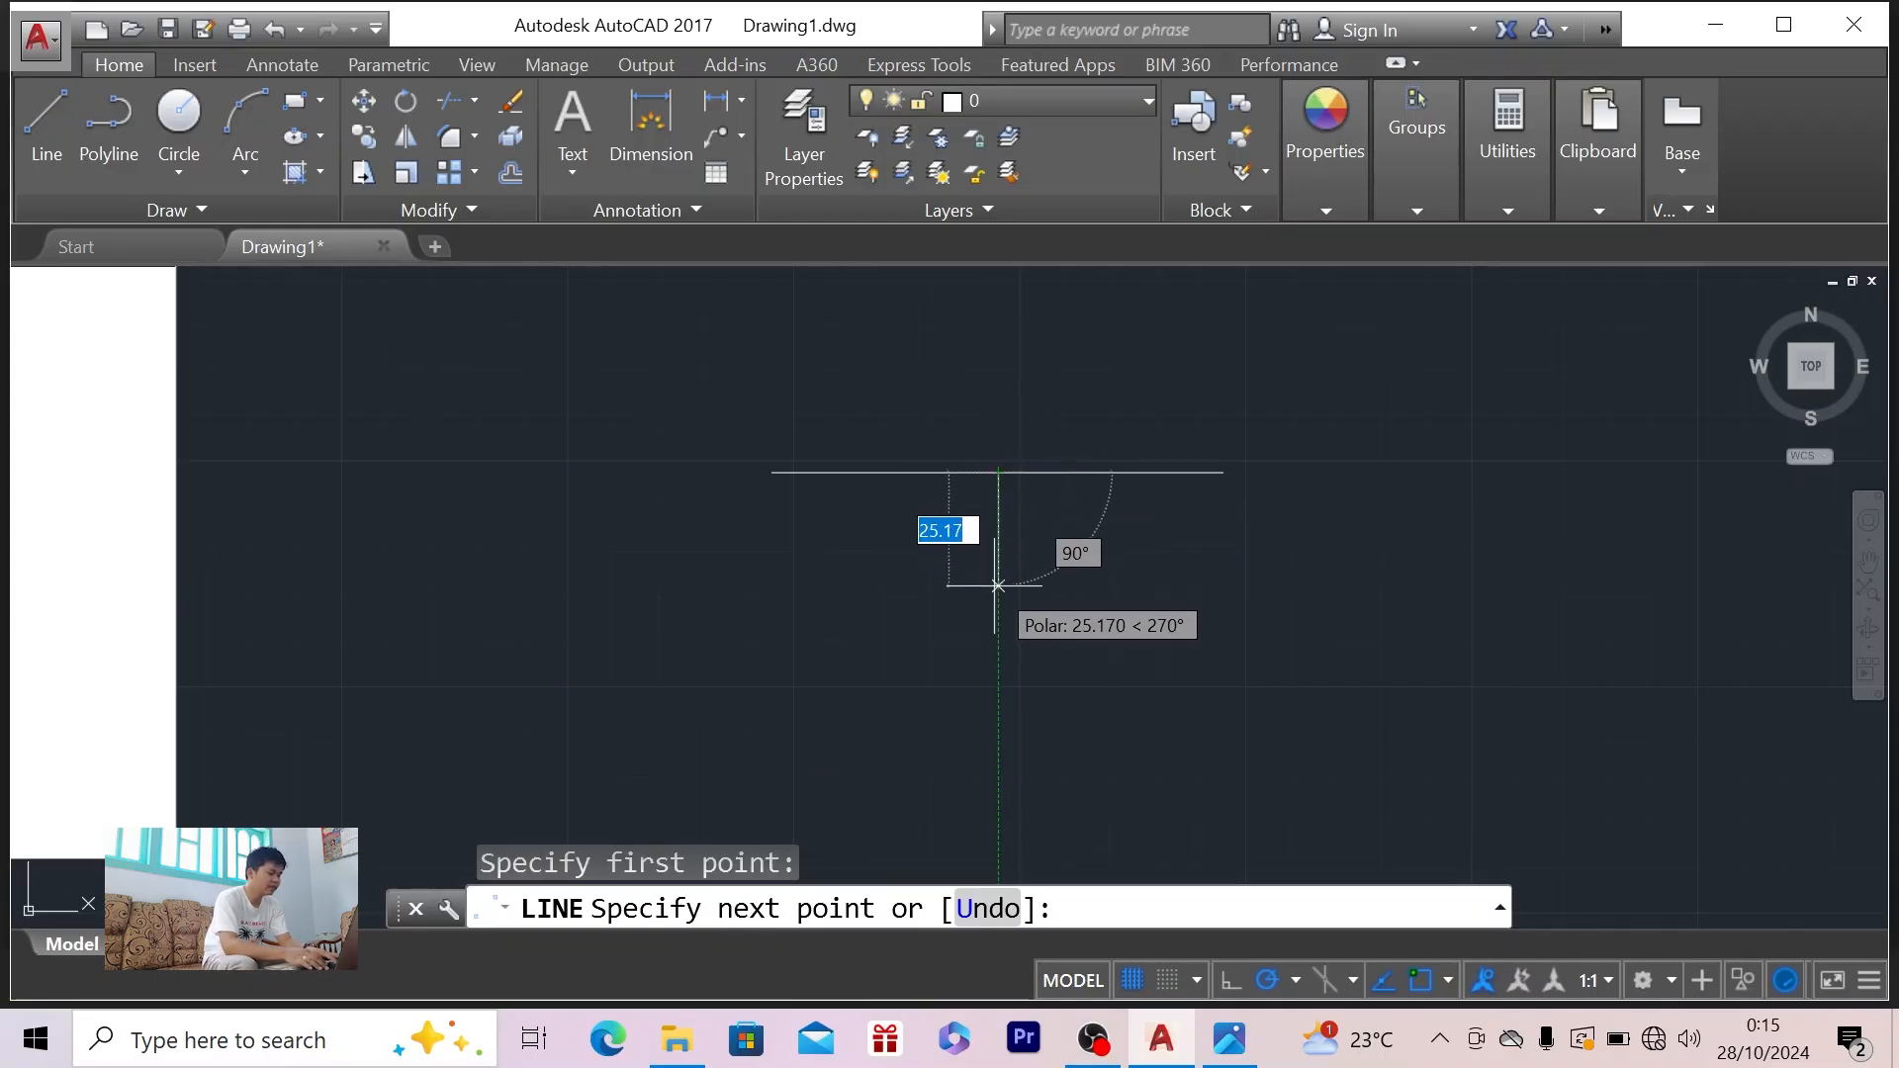
pyautogui.write('50')
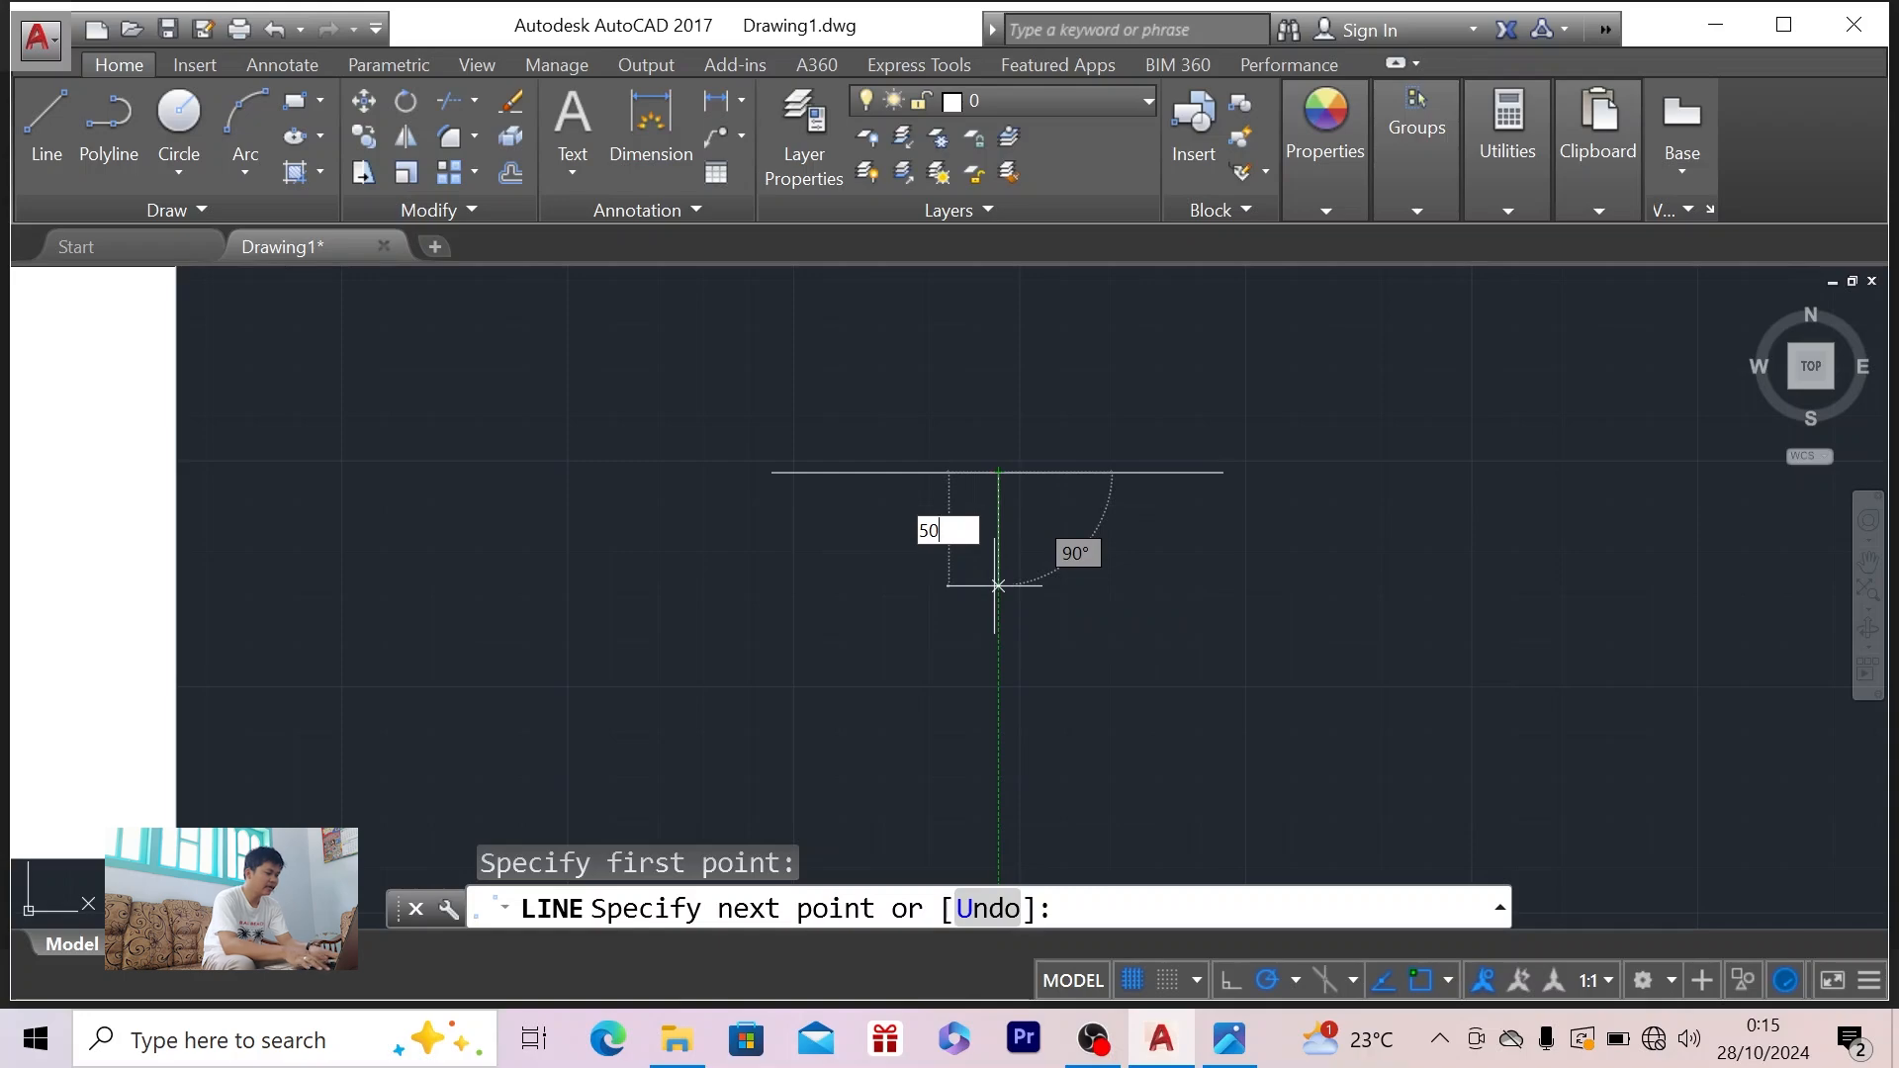
pyautogui.press('Return')
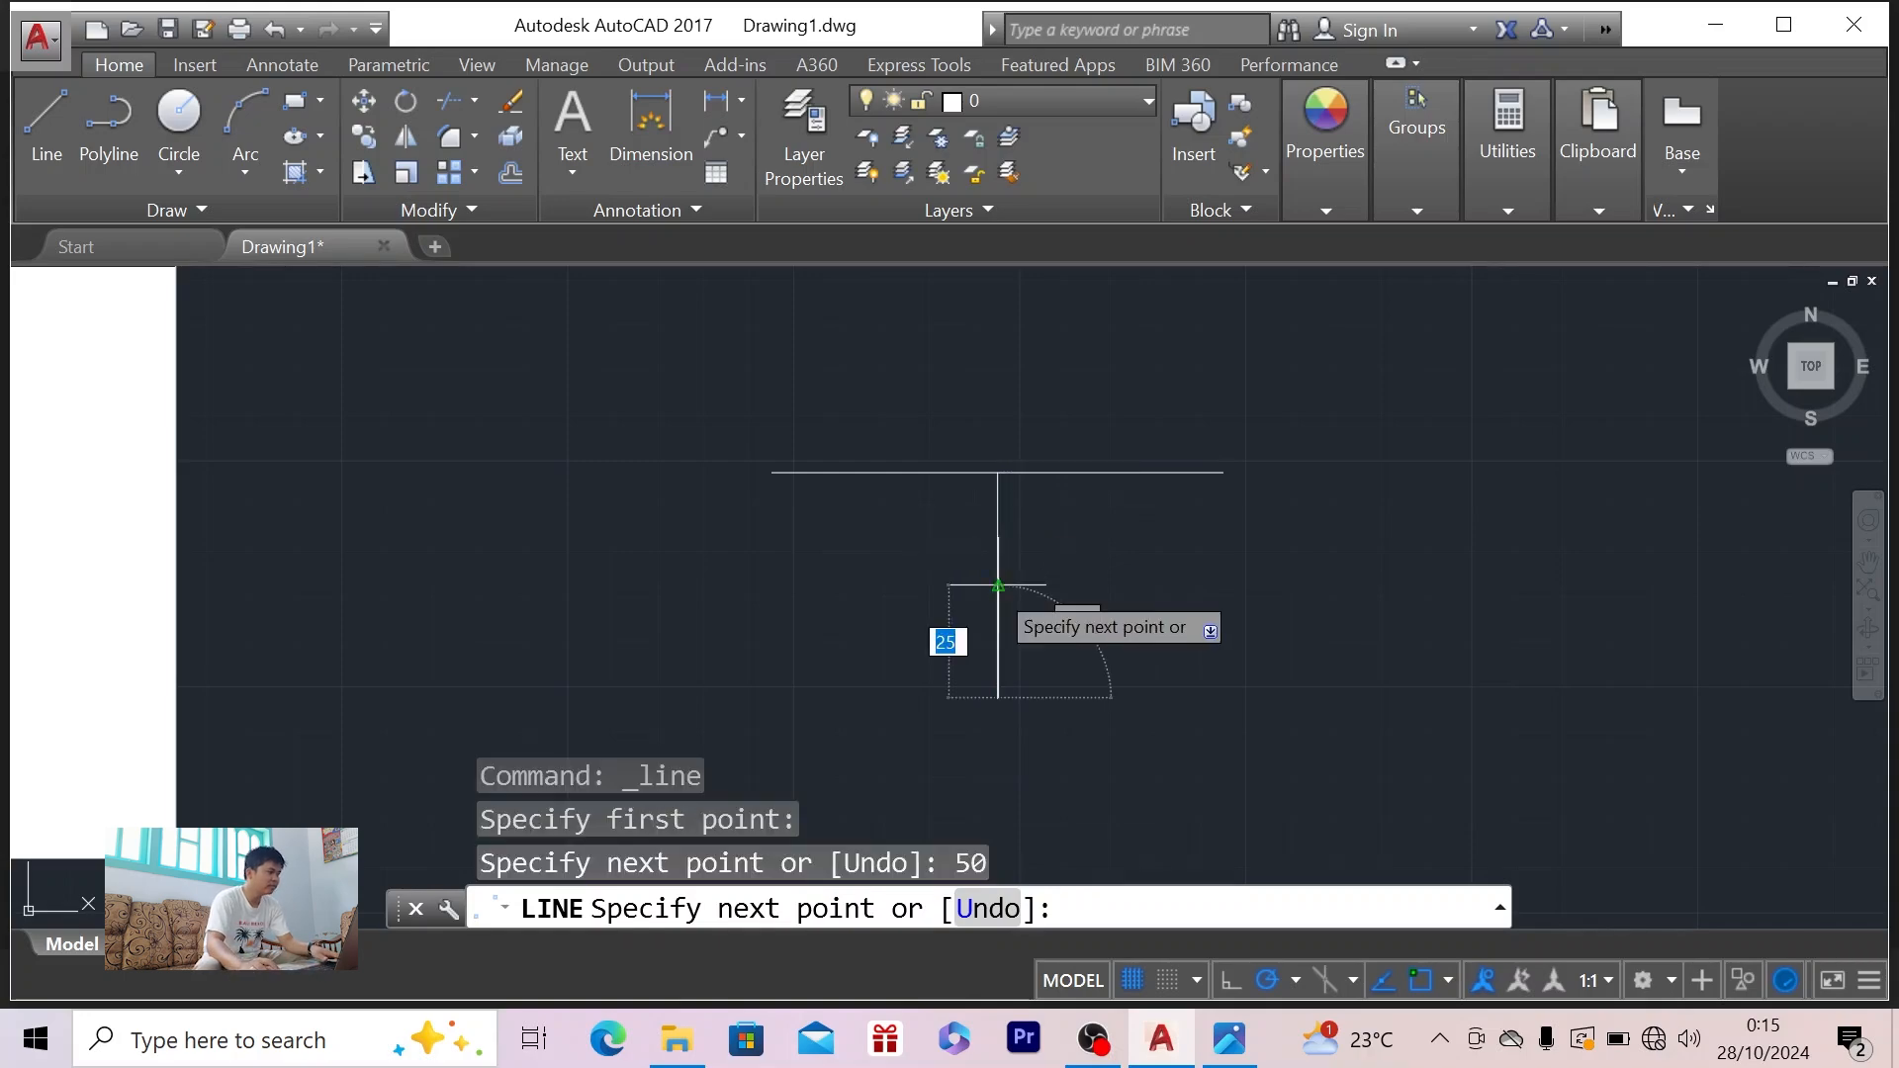
# - Draw a vertical line 50 units straight up from the midpoint of the horizontal centre line
pyautogui.press('Escape')
pyautogui.click(63, 146)
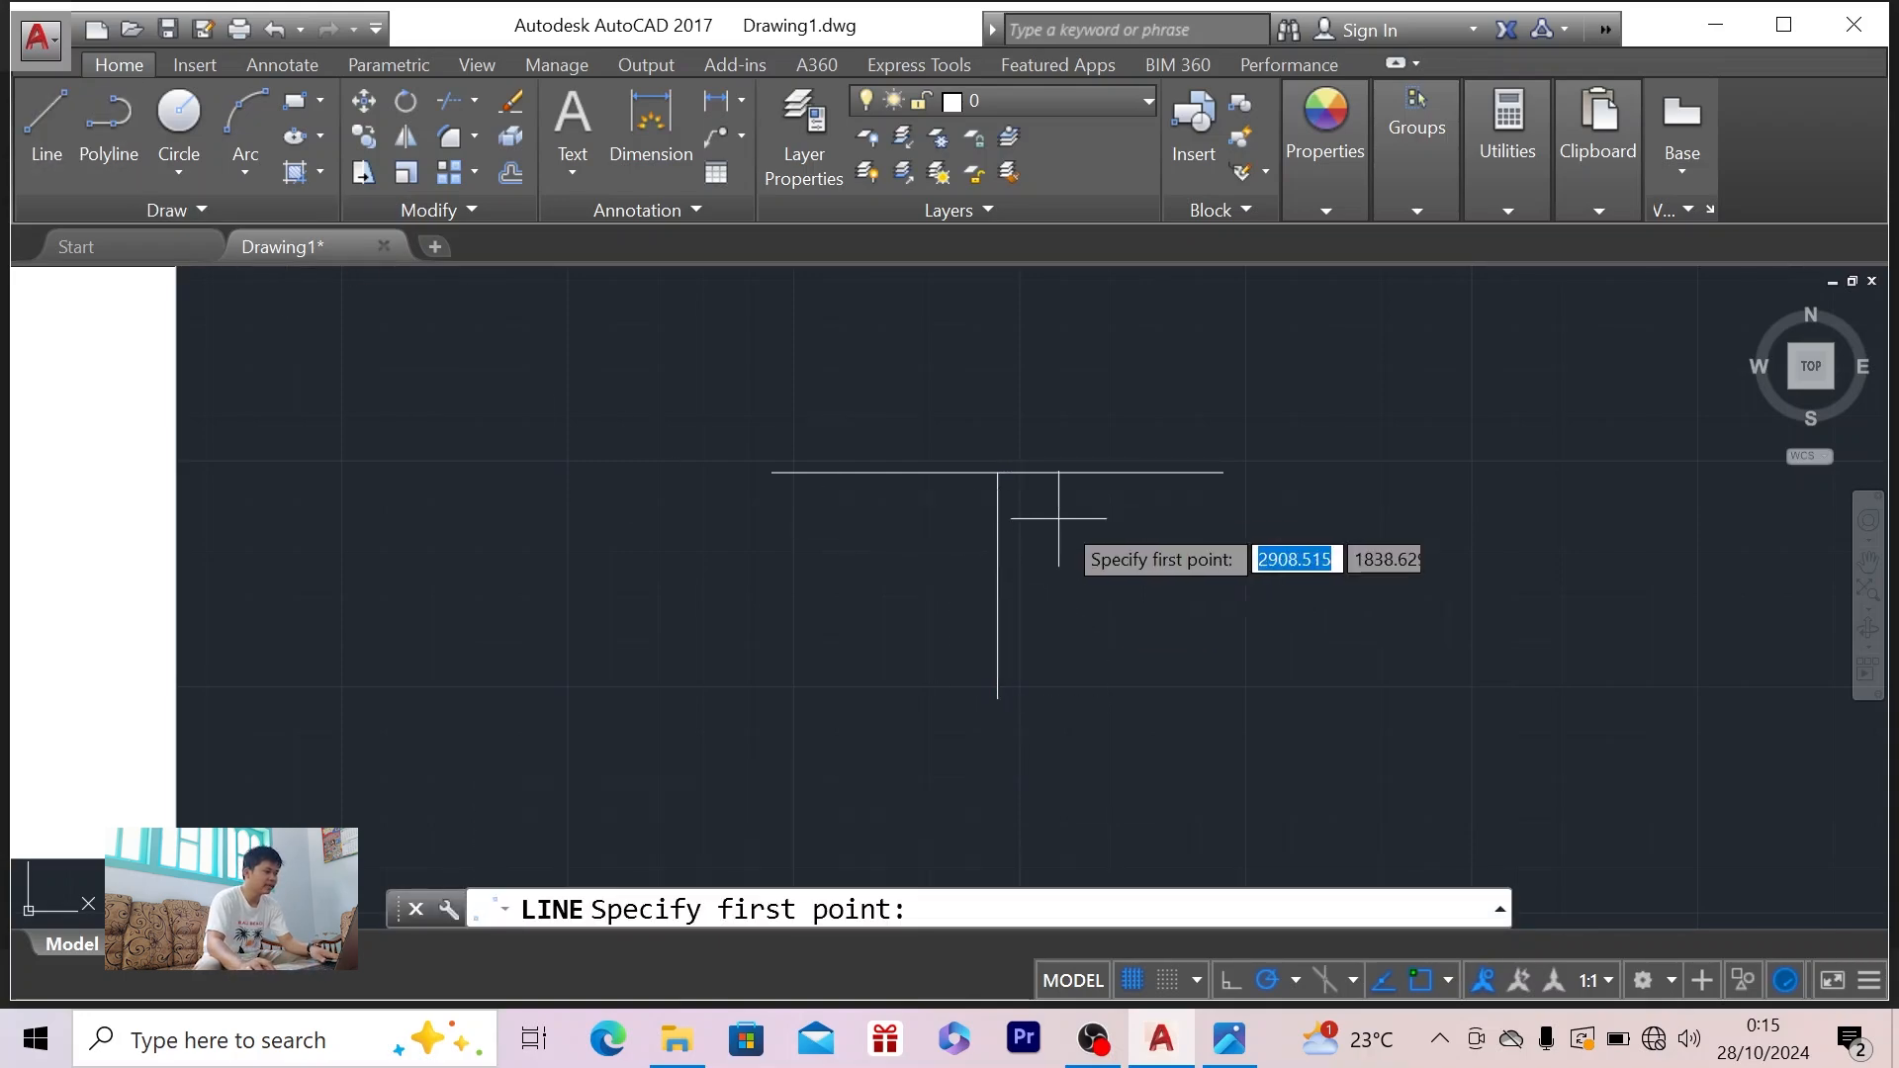
pyautogui.click(997, 473)
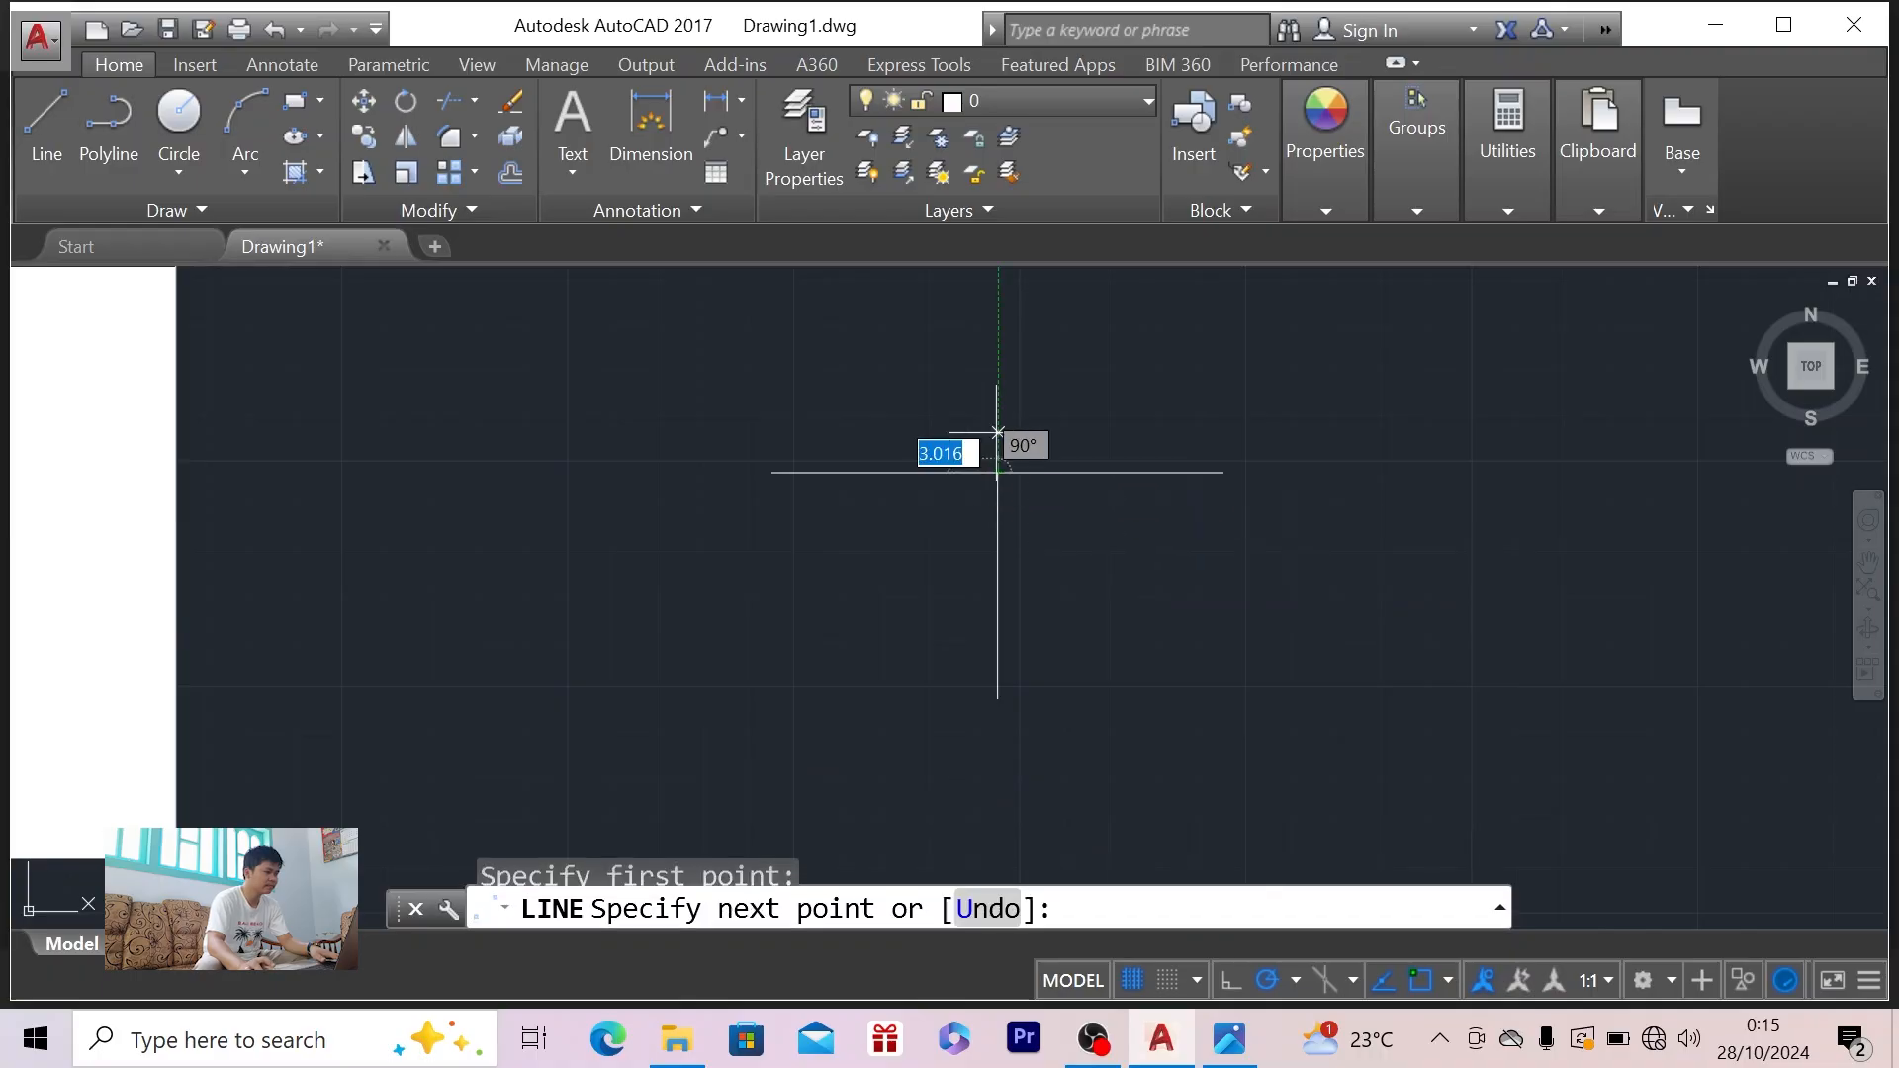
pyautogui.write('50')
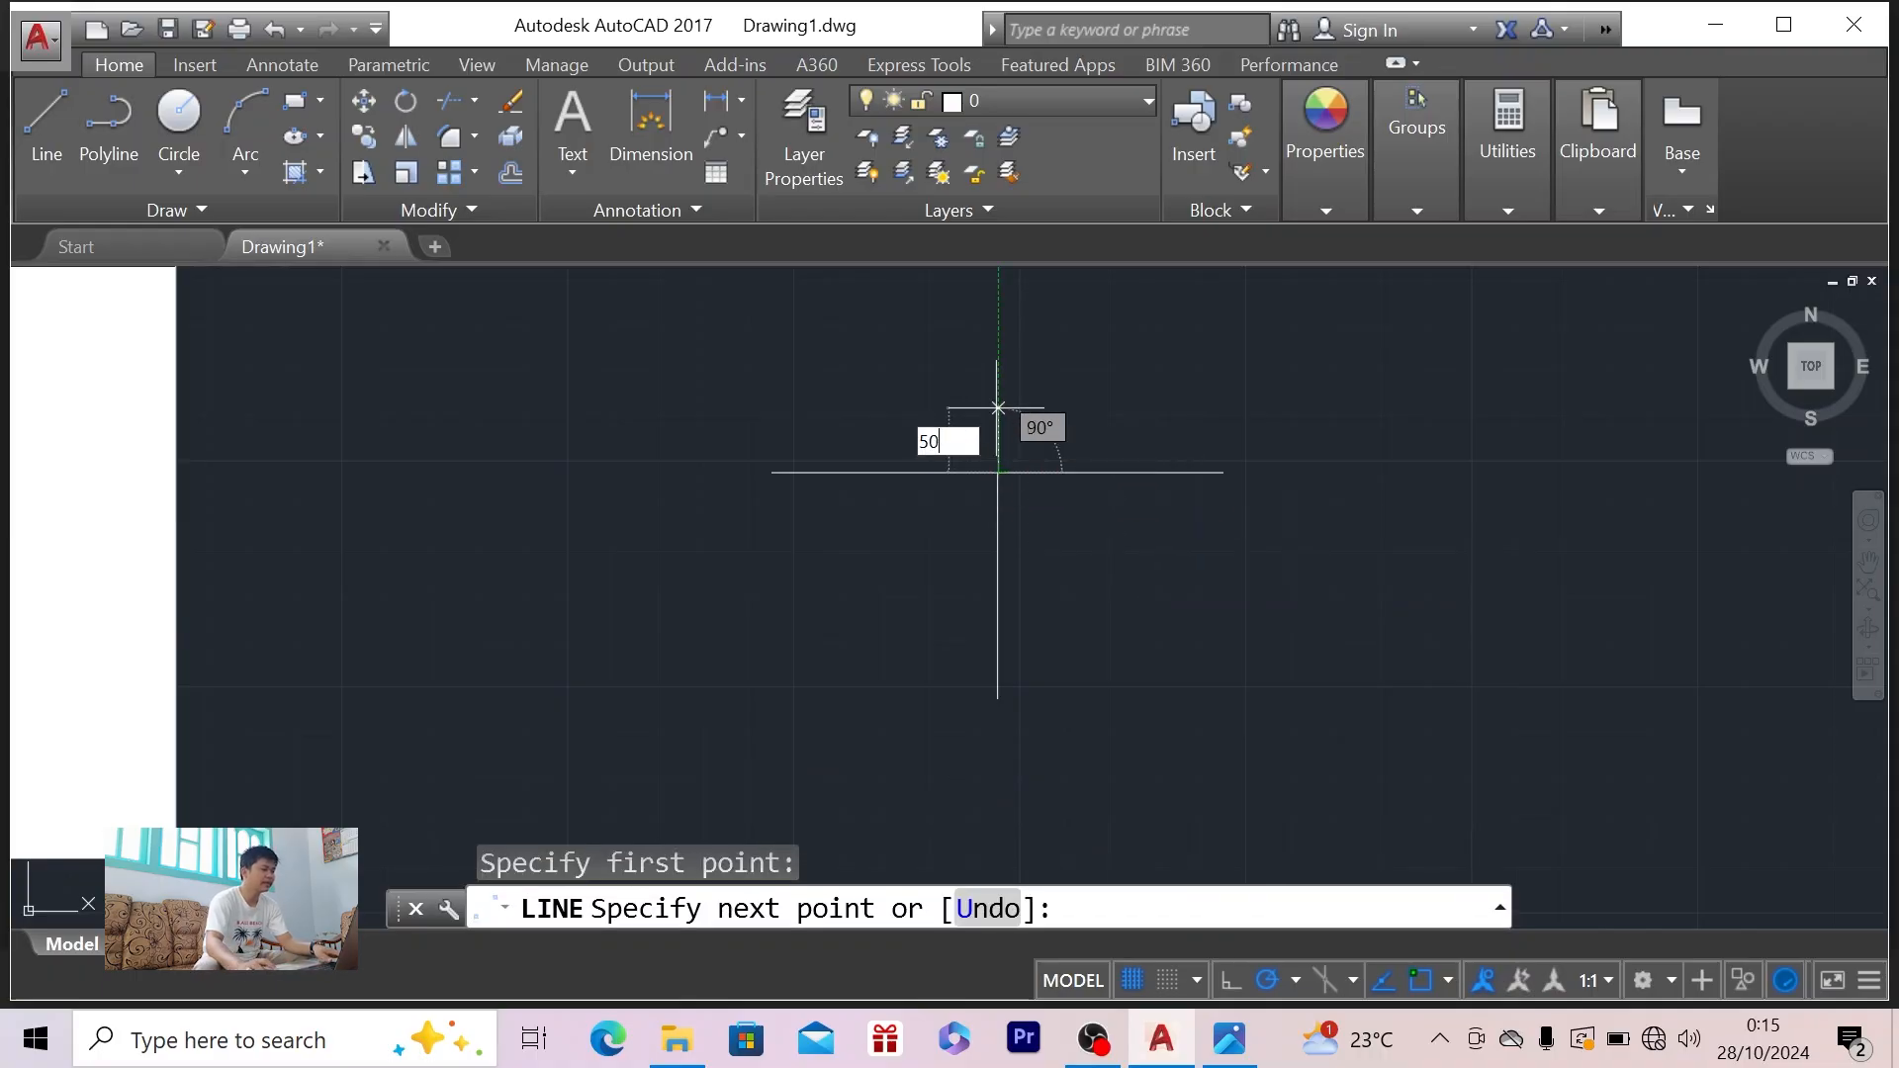
pyautogui.press('Return')
pyautogui.press('Escape')
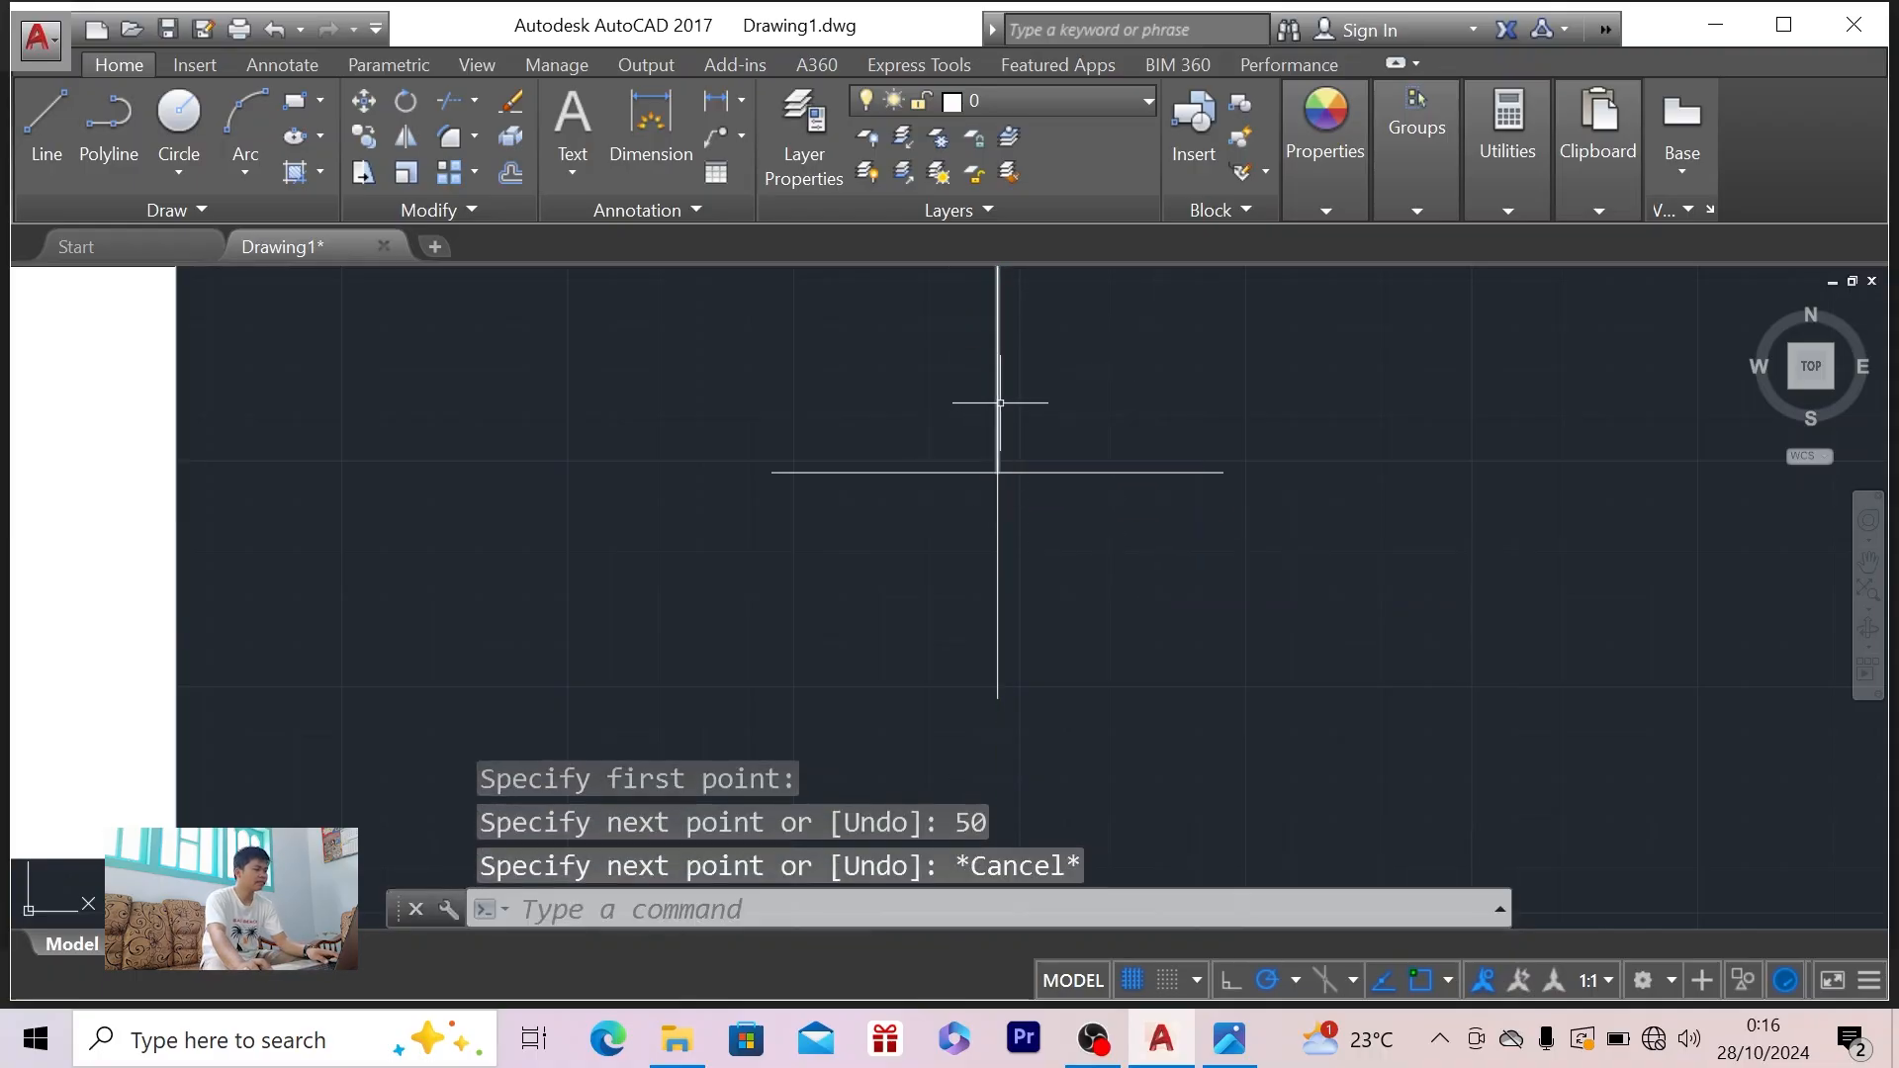
# - Examine the radii of the central circles up close in the reference drawing in Photos, then return to AutoCAD
pyautogui.scroll(-2, 1028, 350)
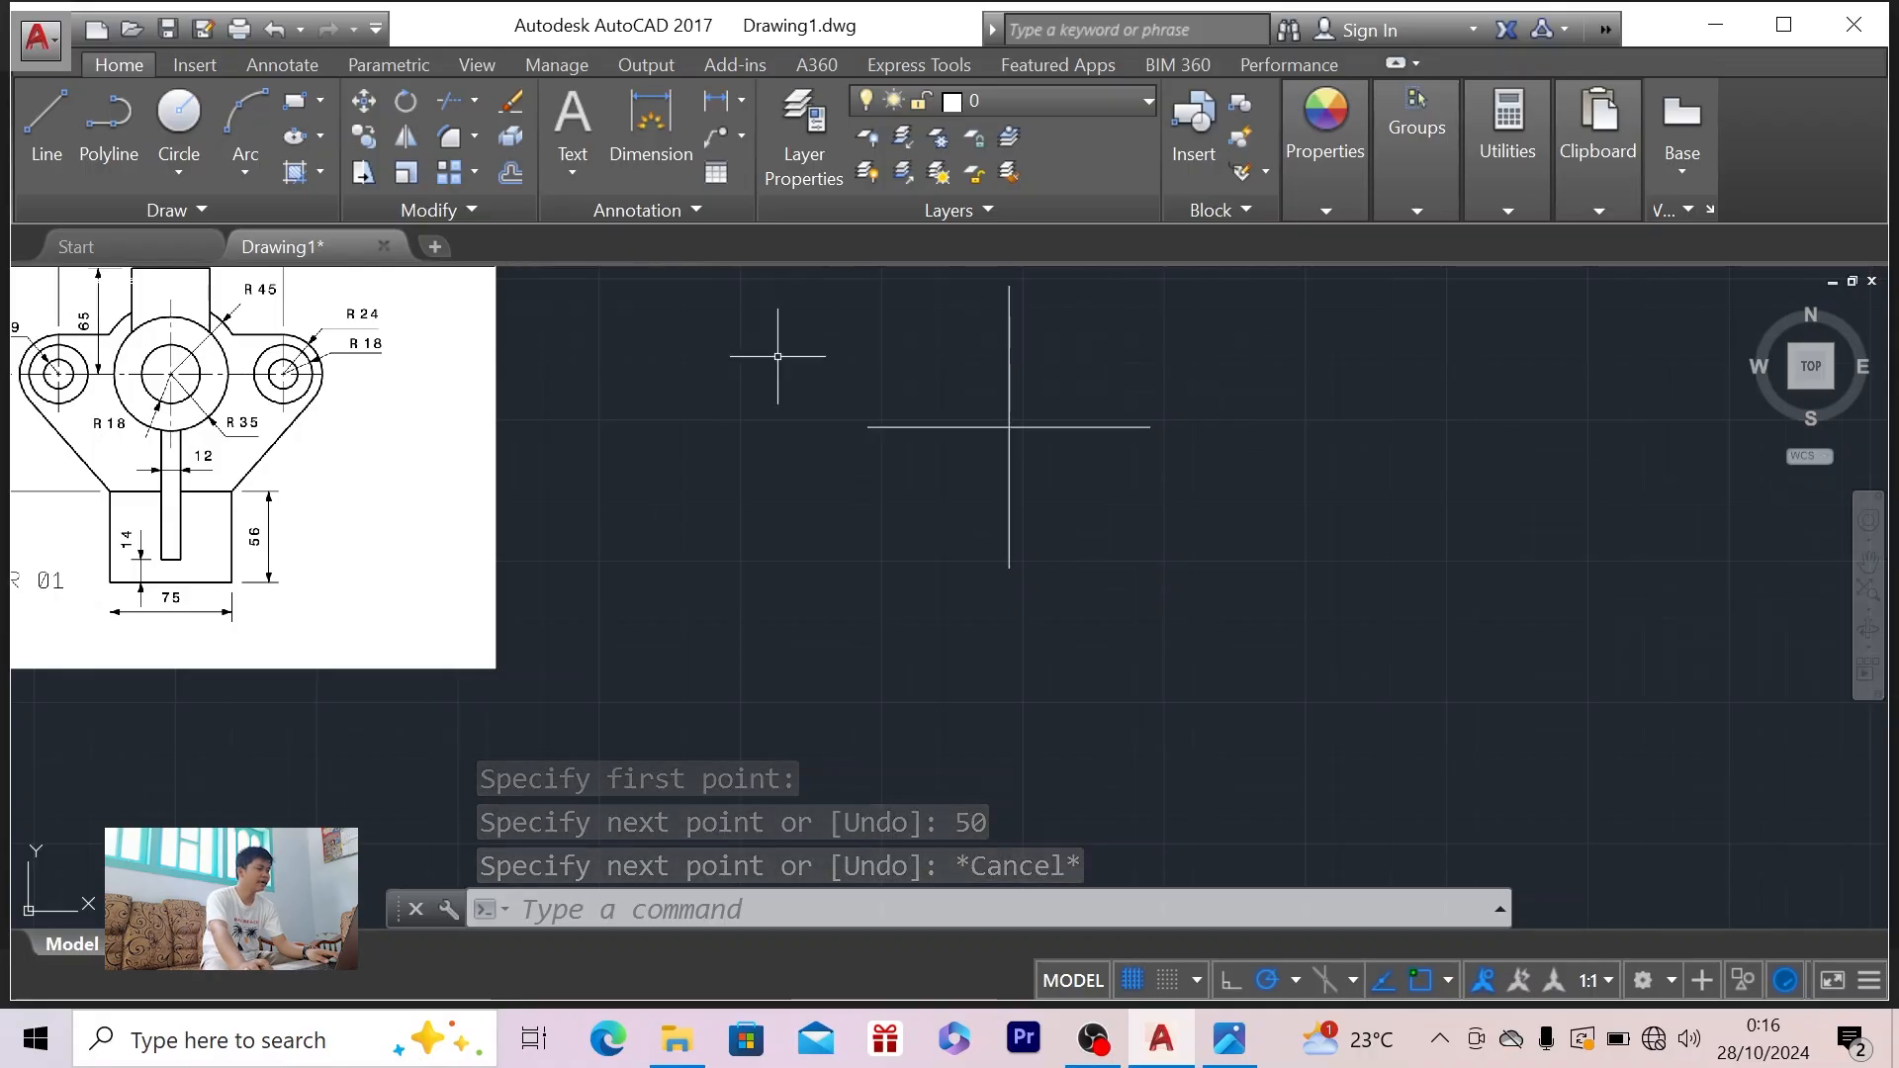
pyautogui.hotkey('alt', 'Tab')
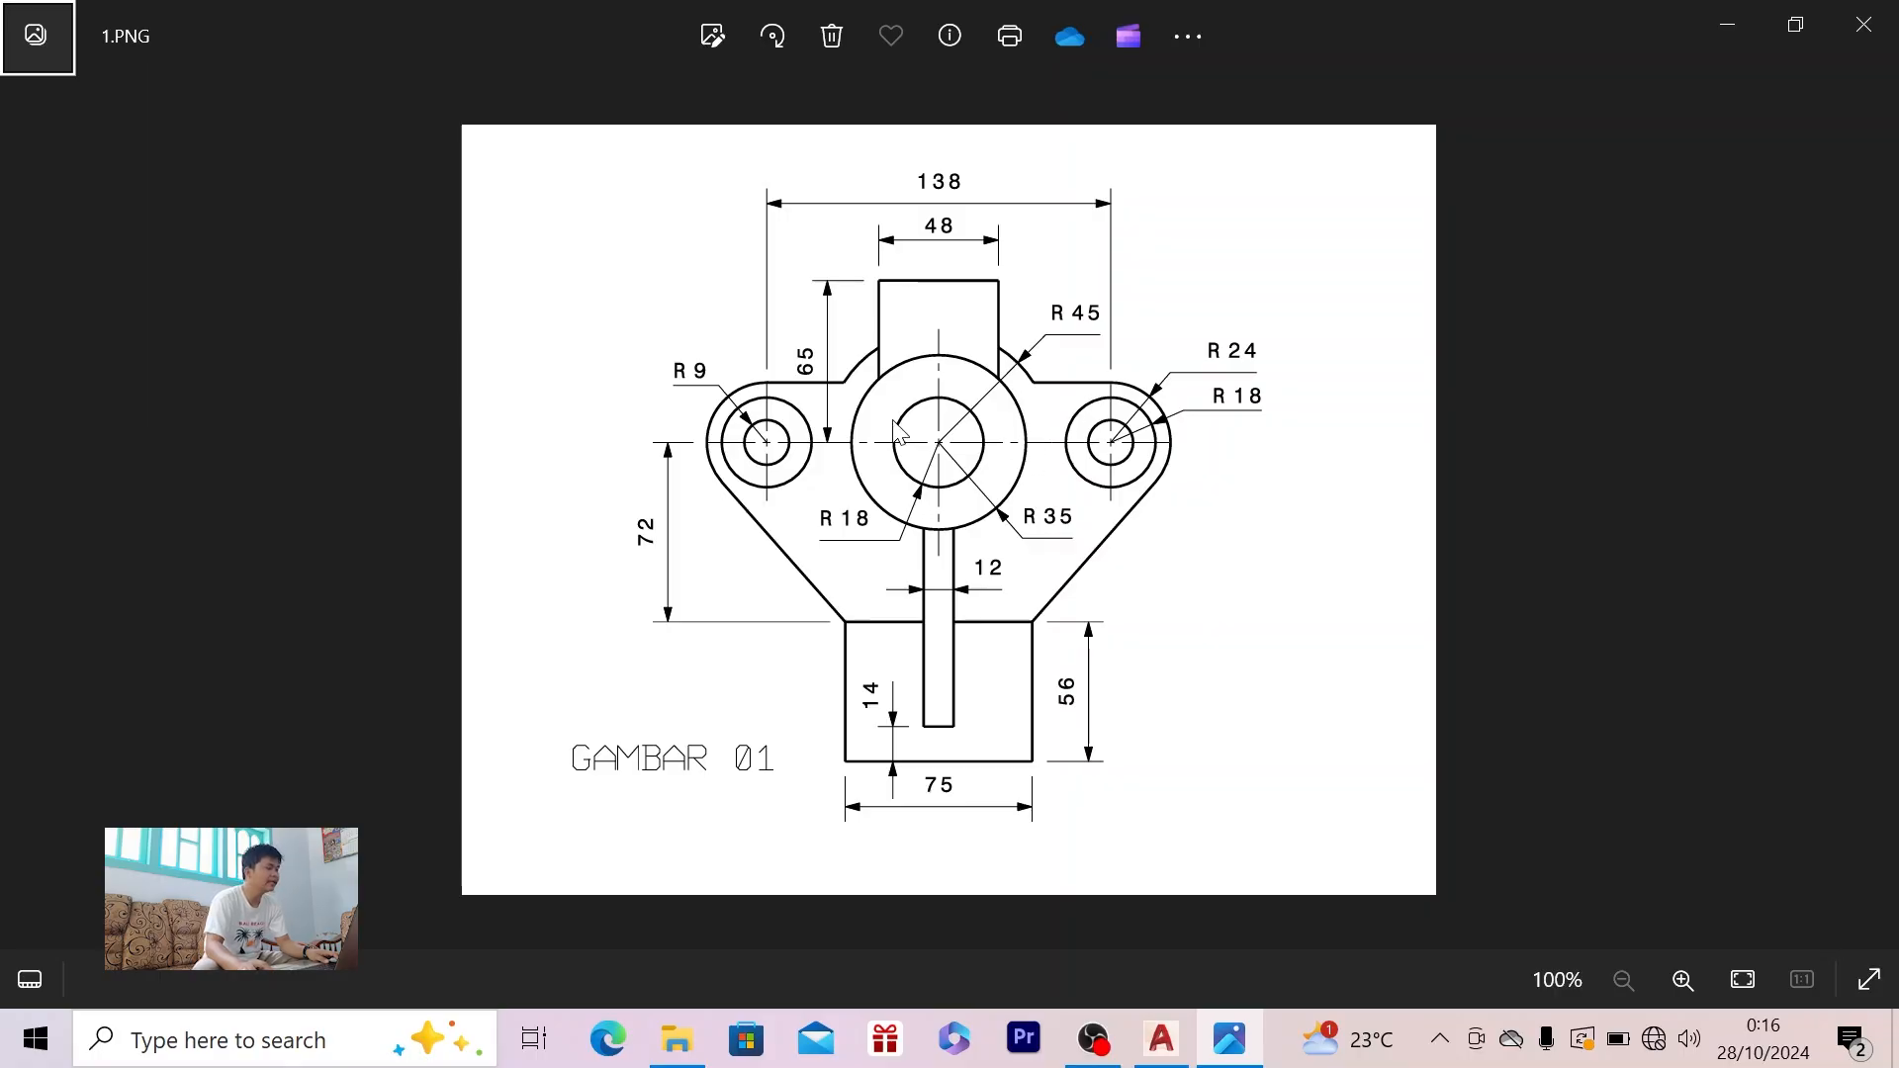
pyautogui.keyDown('ctrl'); pyautogui.scroll(2, 898, 432); pyautogui.keyUp('ctrl')
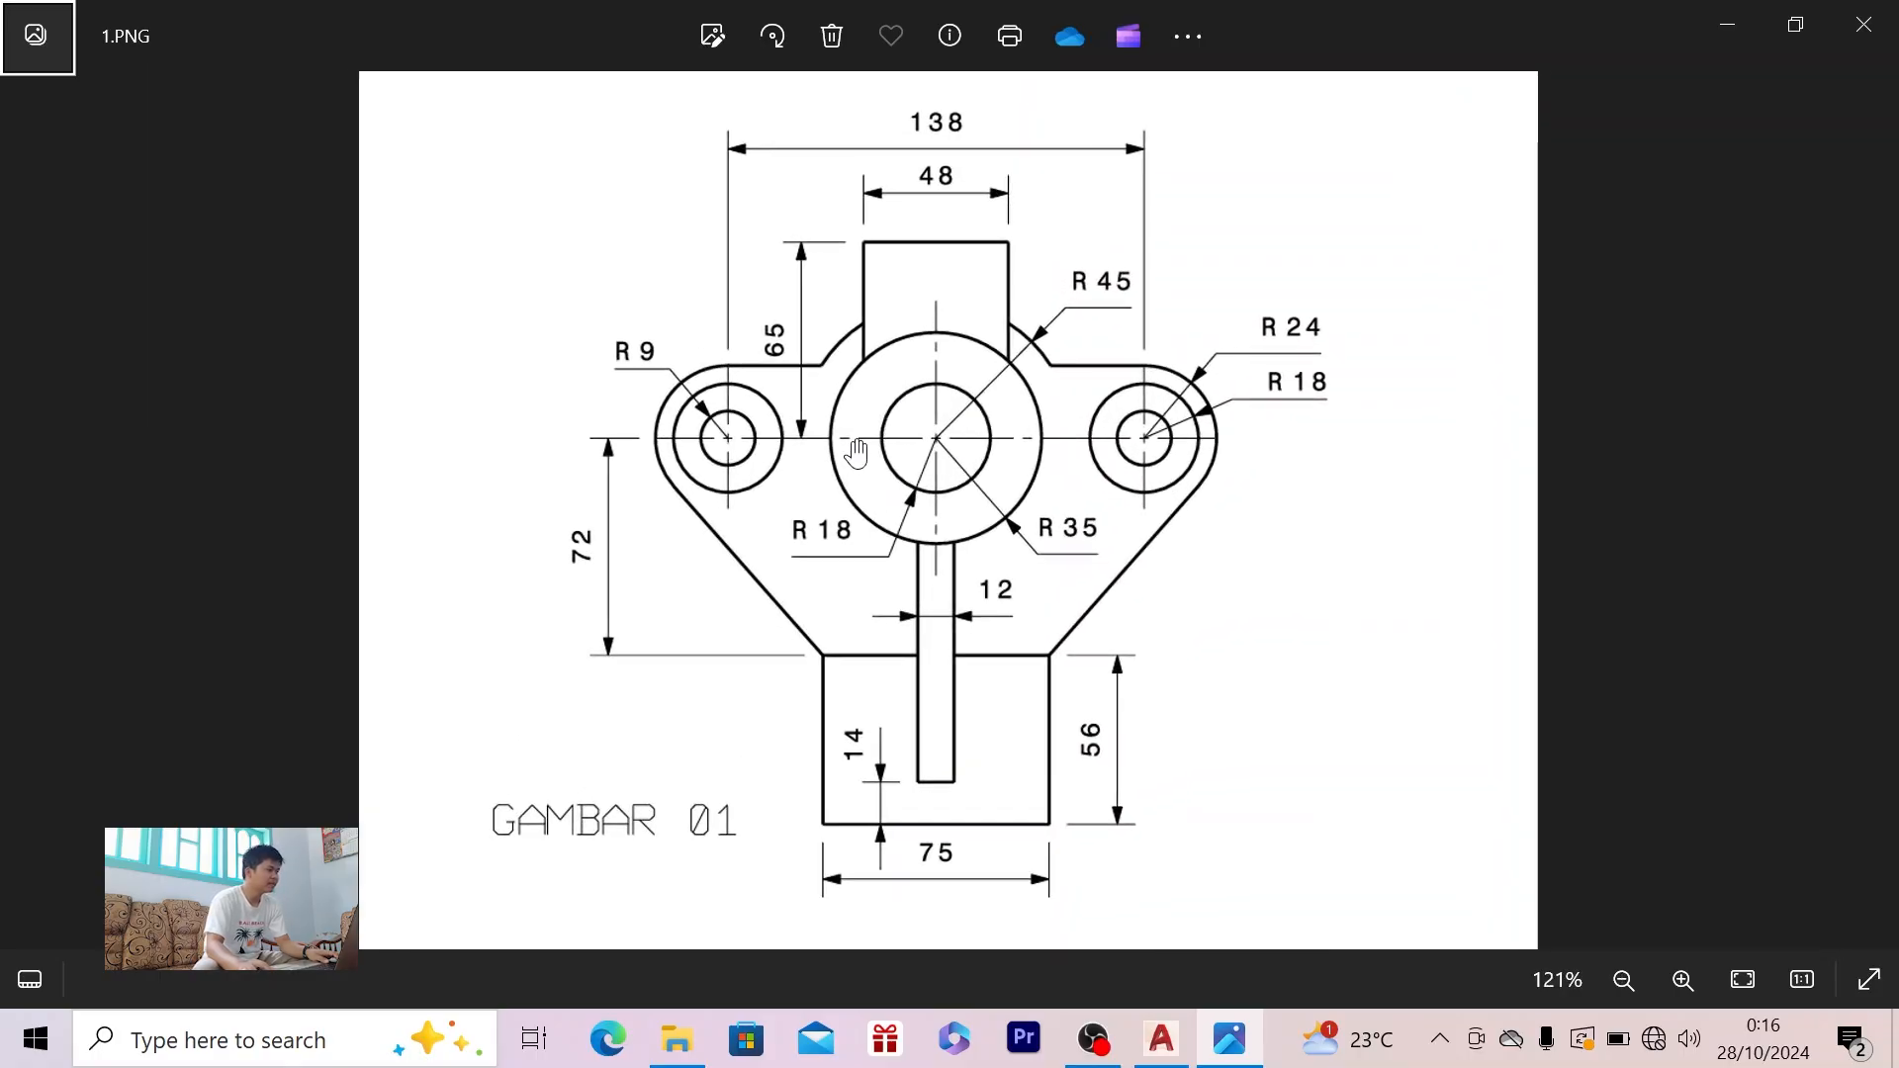
pyautogui.keyDown('ctrl'); pyautogui.scroll(2, 857, 452); pyautogui.keyUp('ctrl')
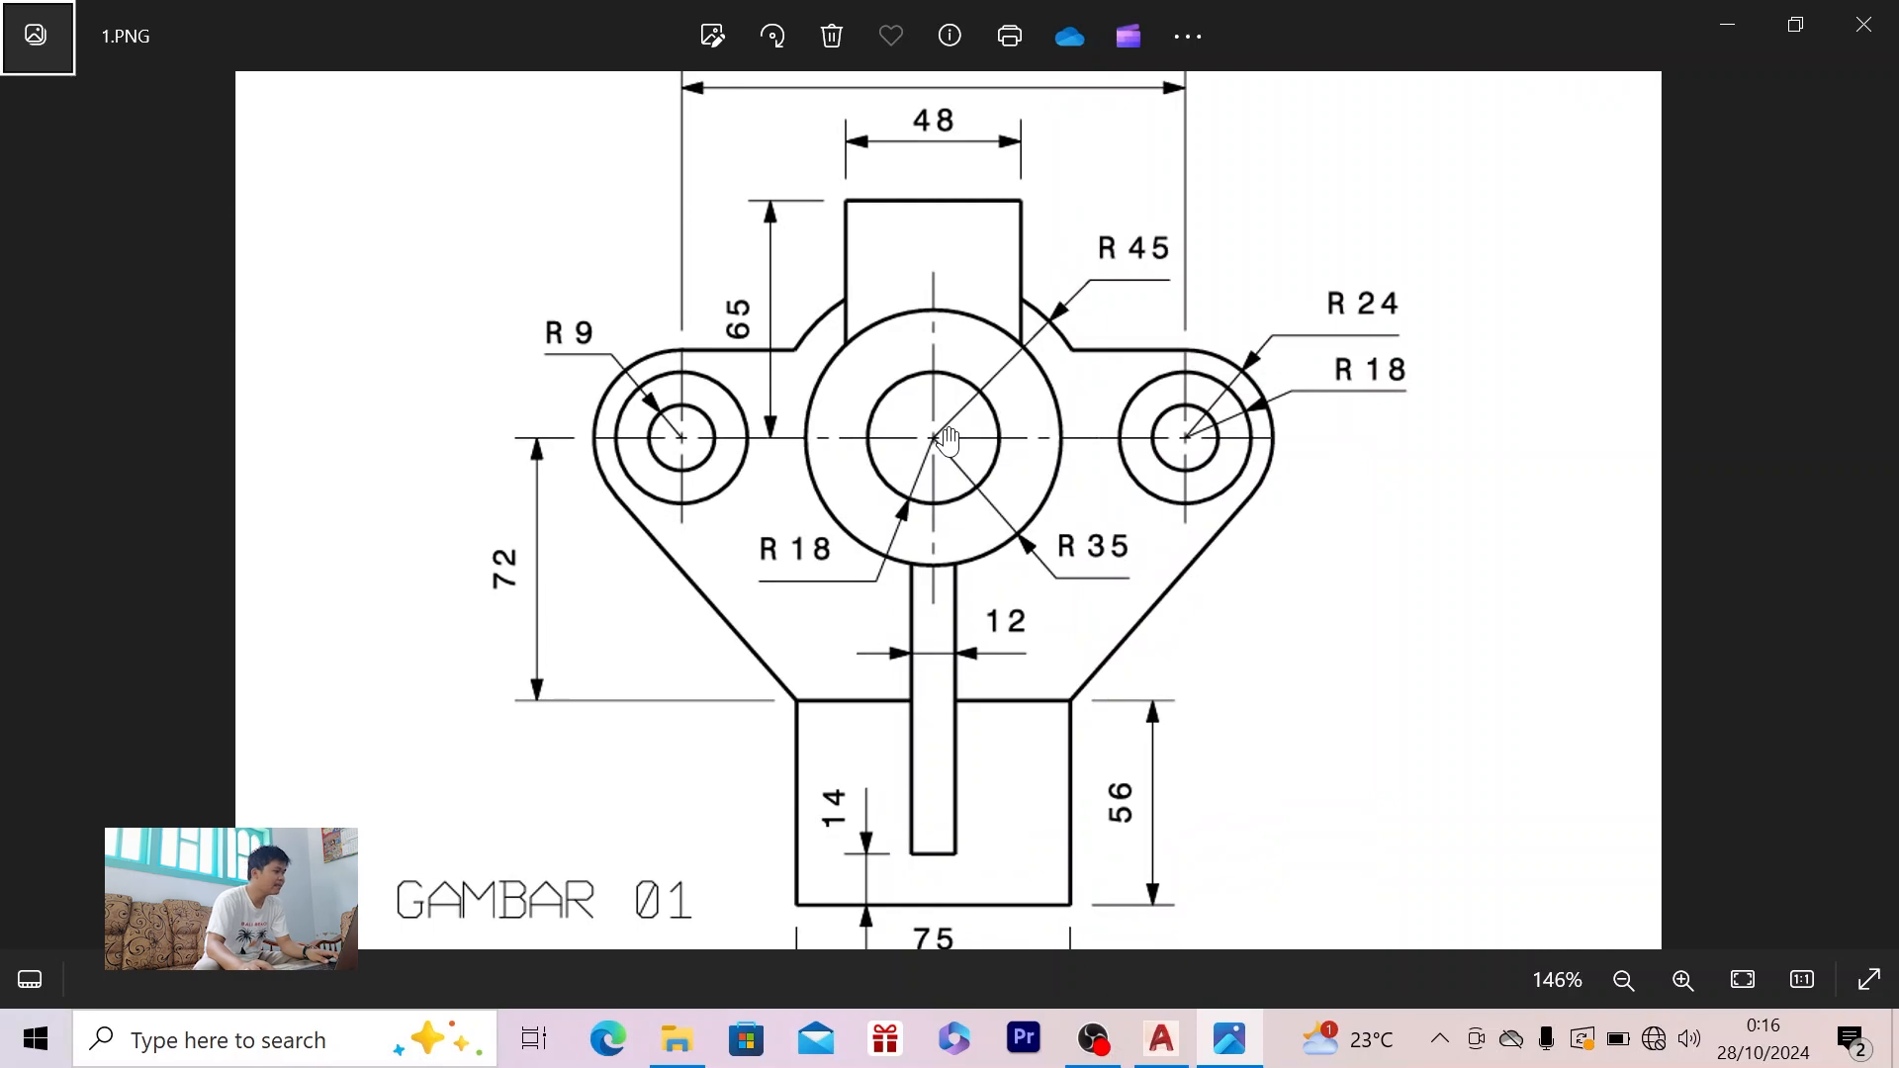
pyautogui.hotkey('alt', 'Tab')
pyautogui.click(176, 117)
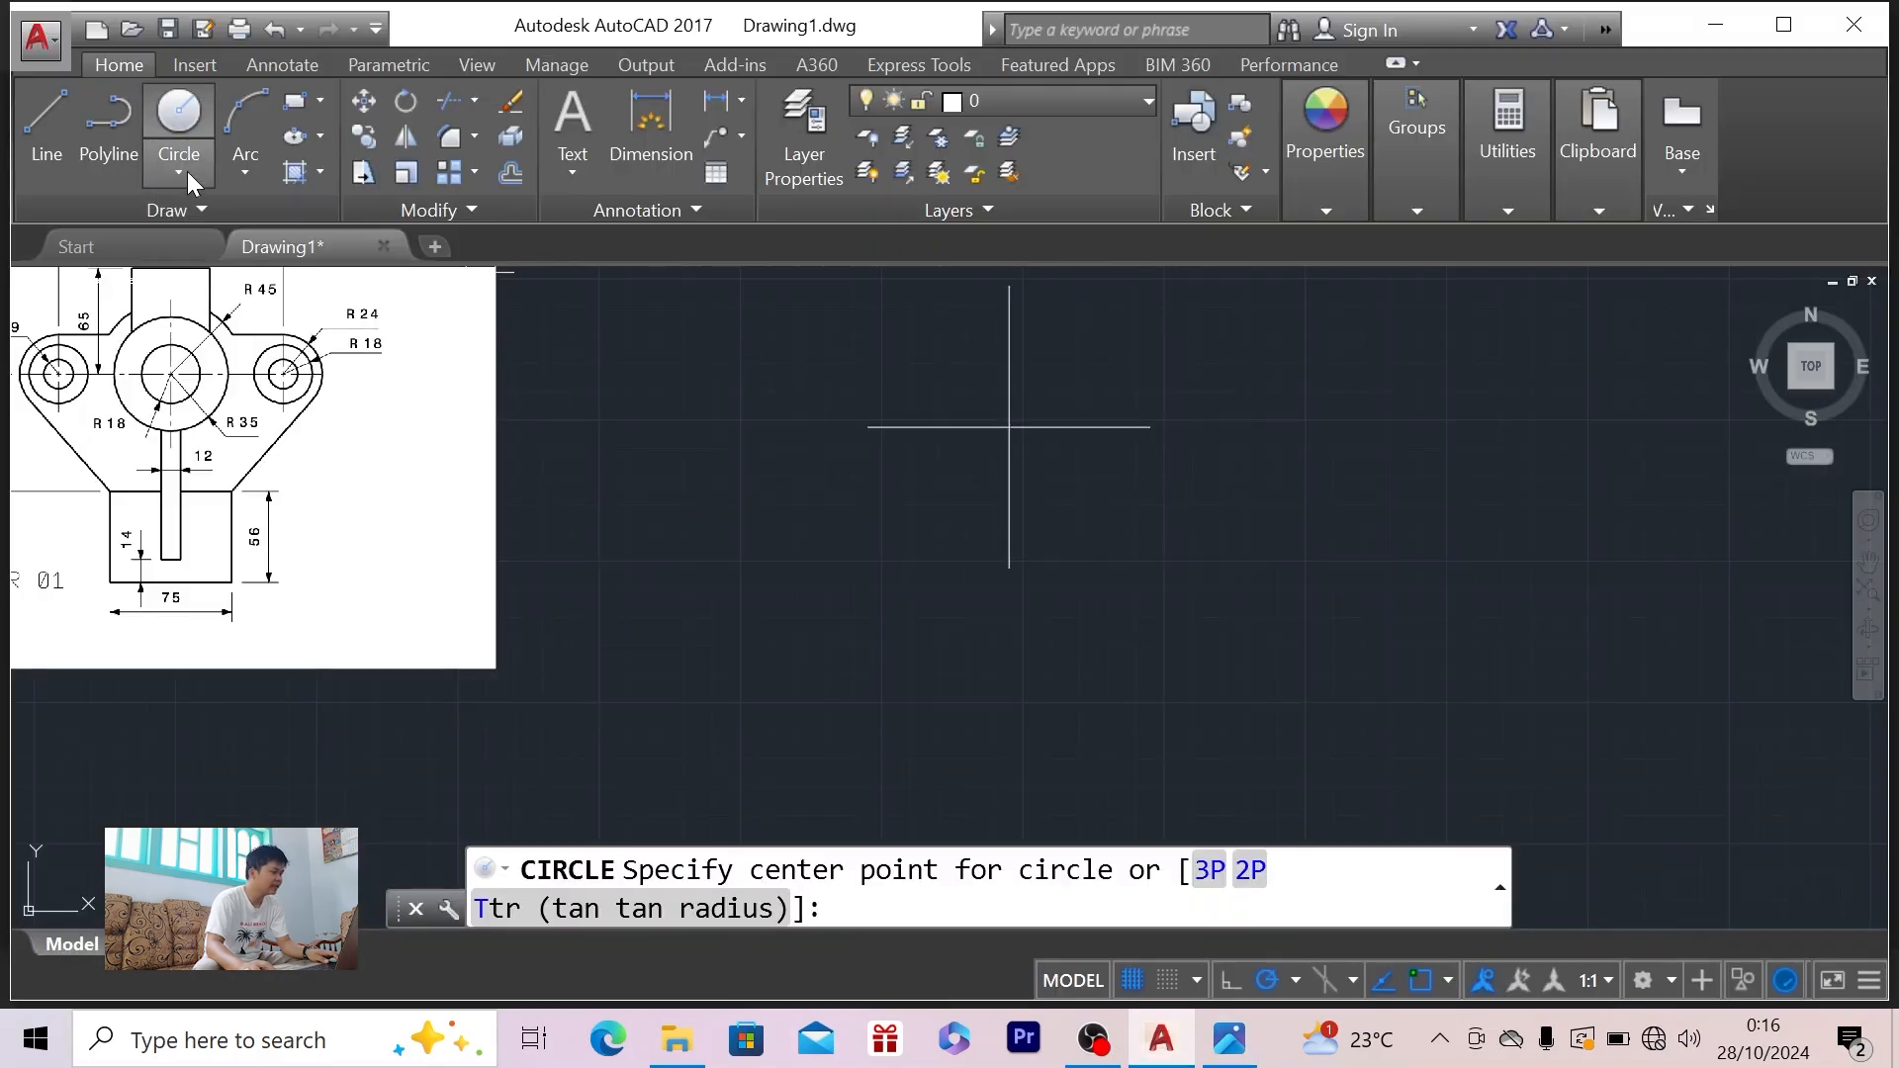
pyautogui.click(180, 172)
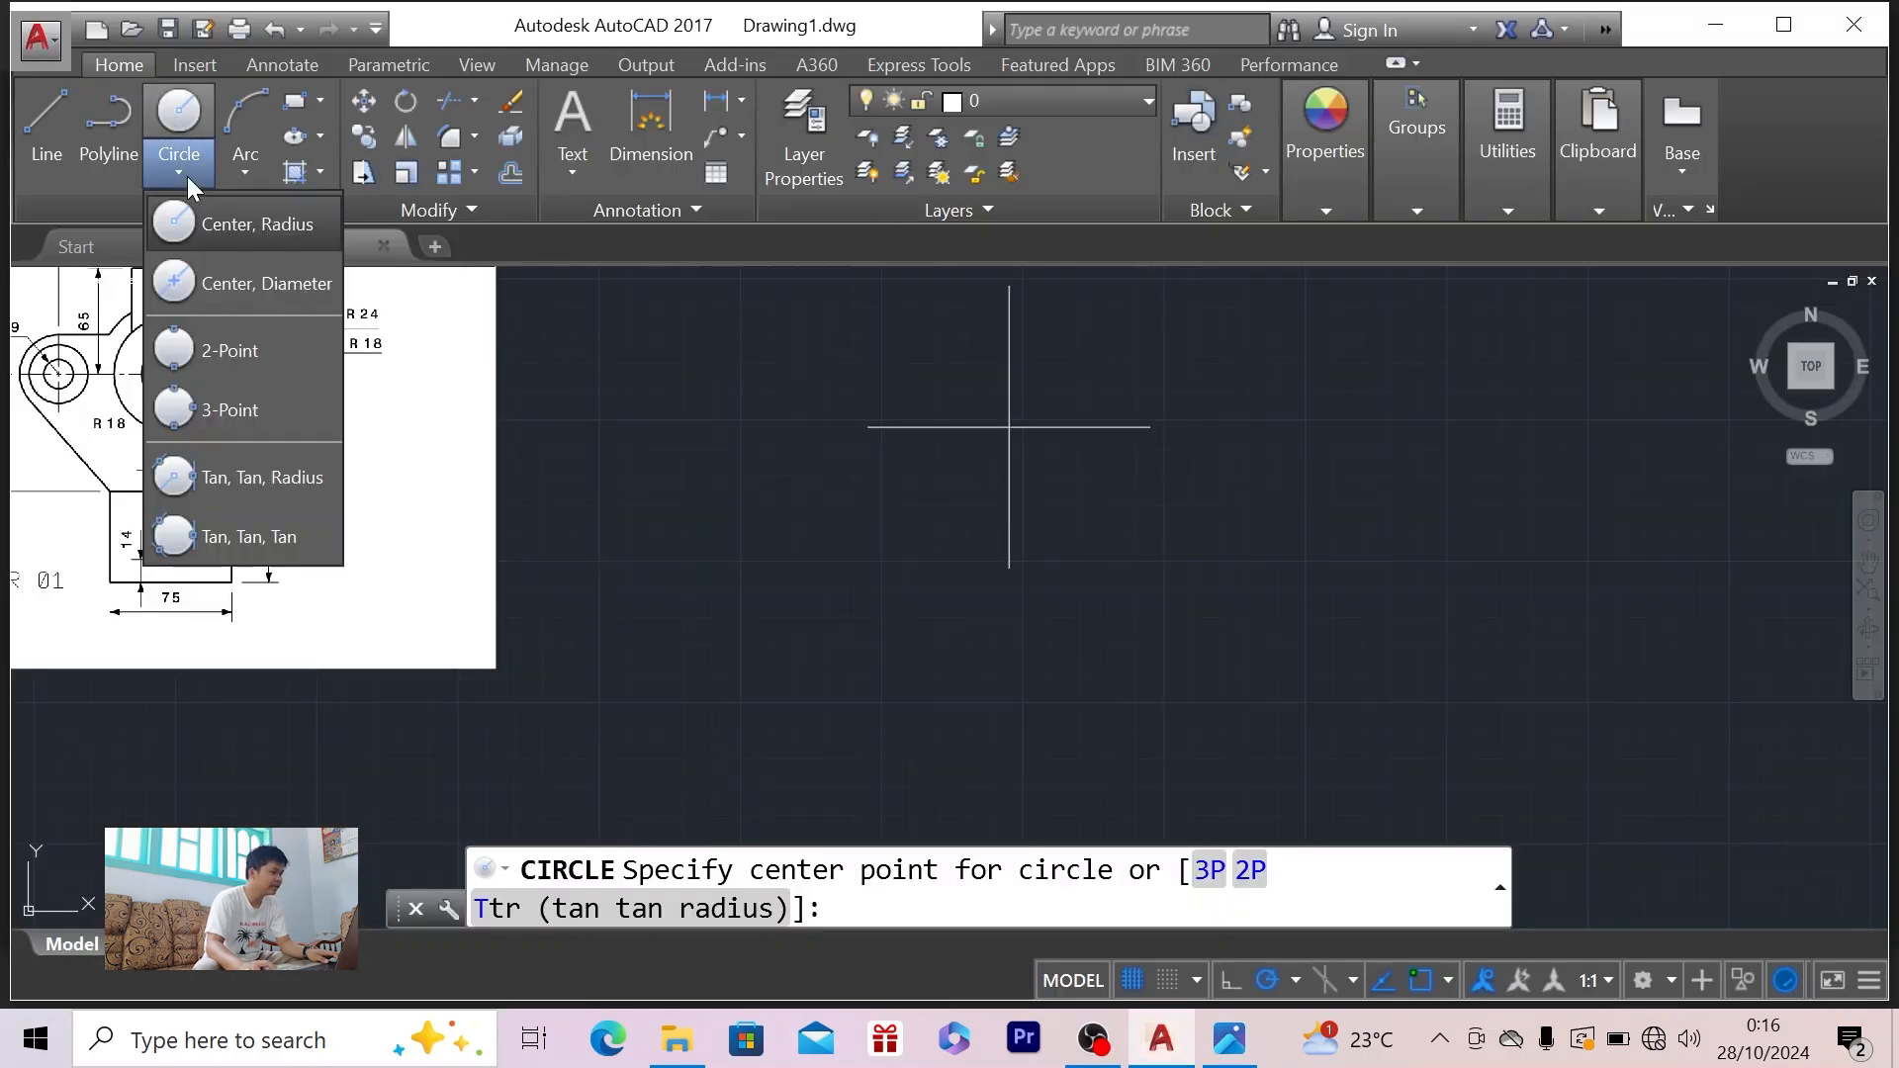
pyautogui.click(188, 186)
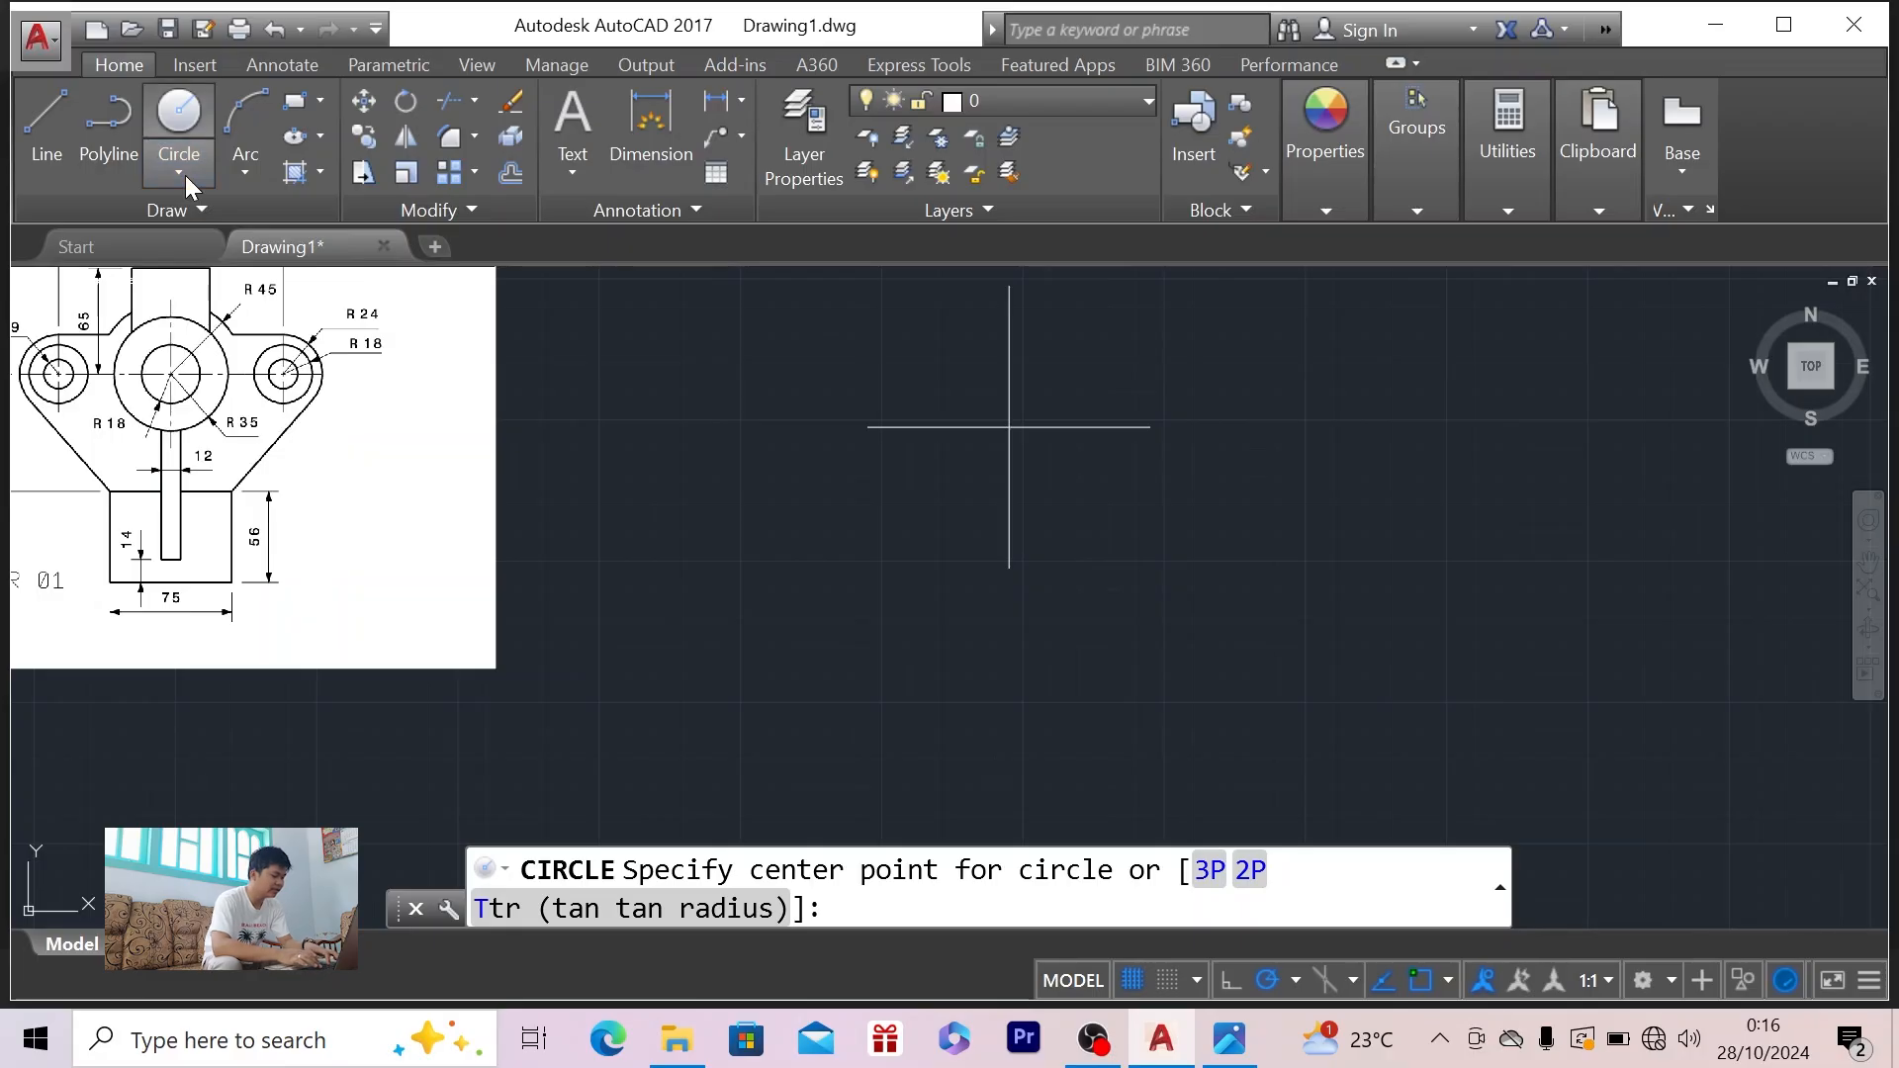
pyautogui.press('Escape')
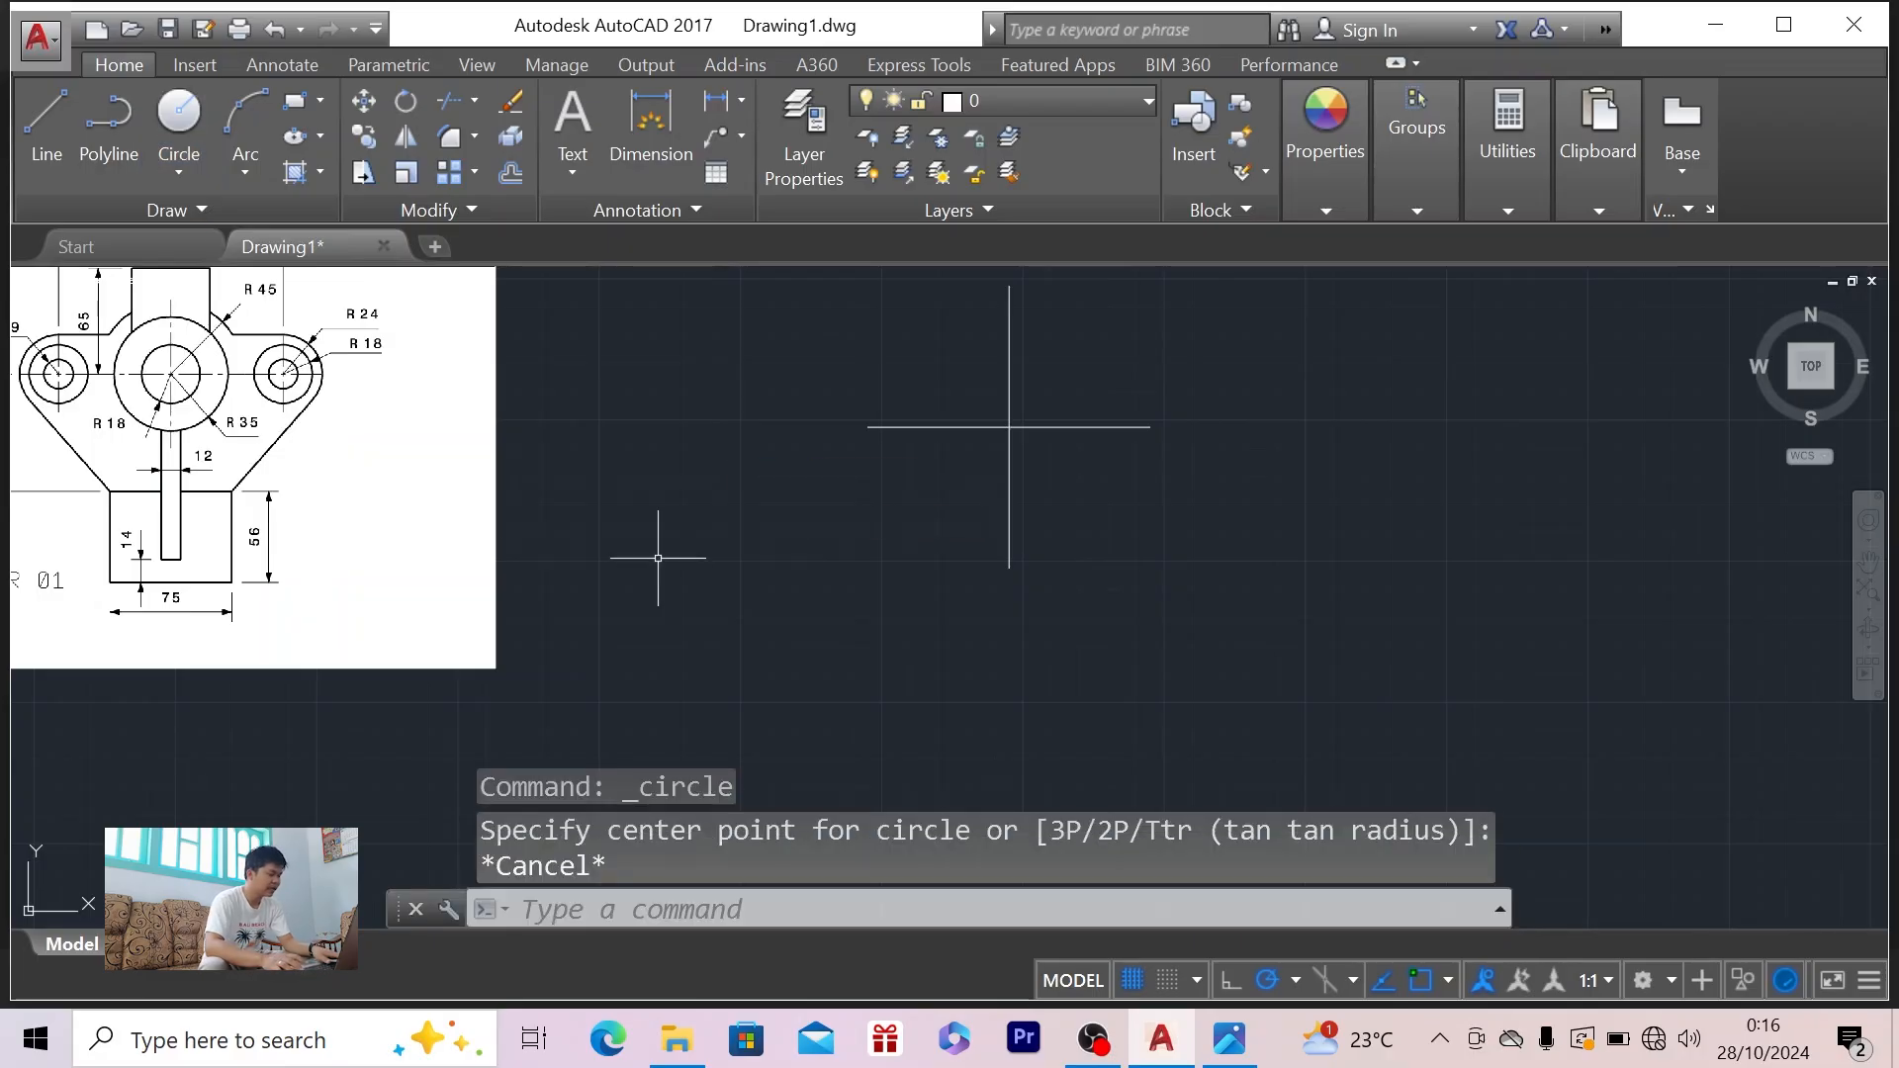
pyautogui.write('cir')
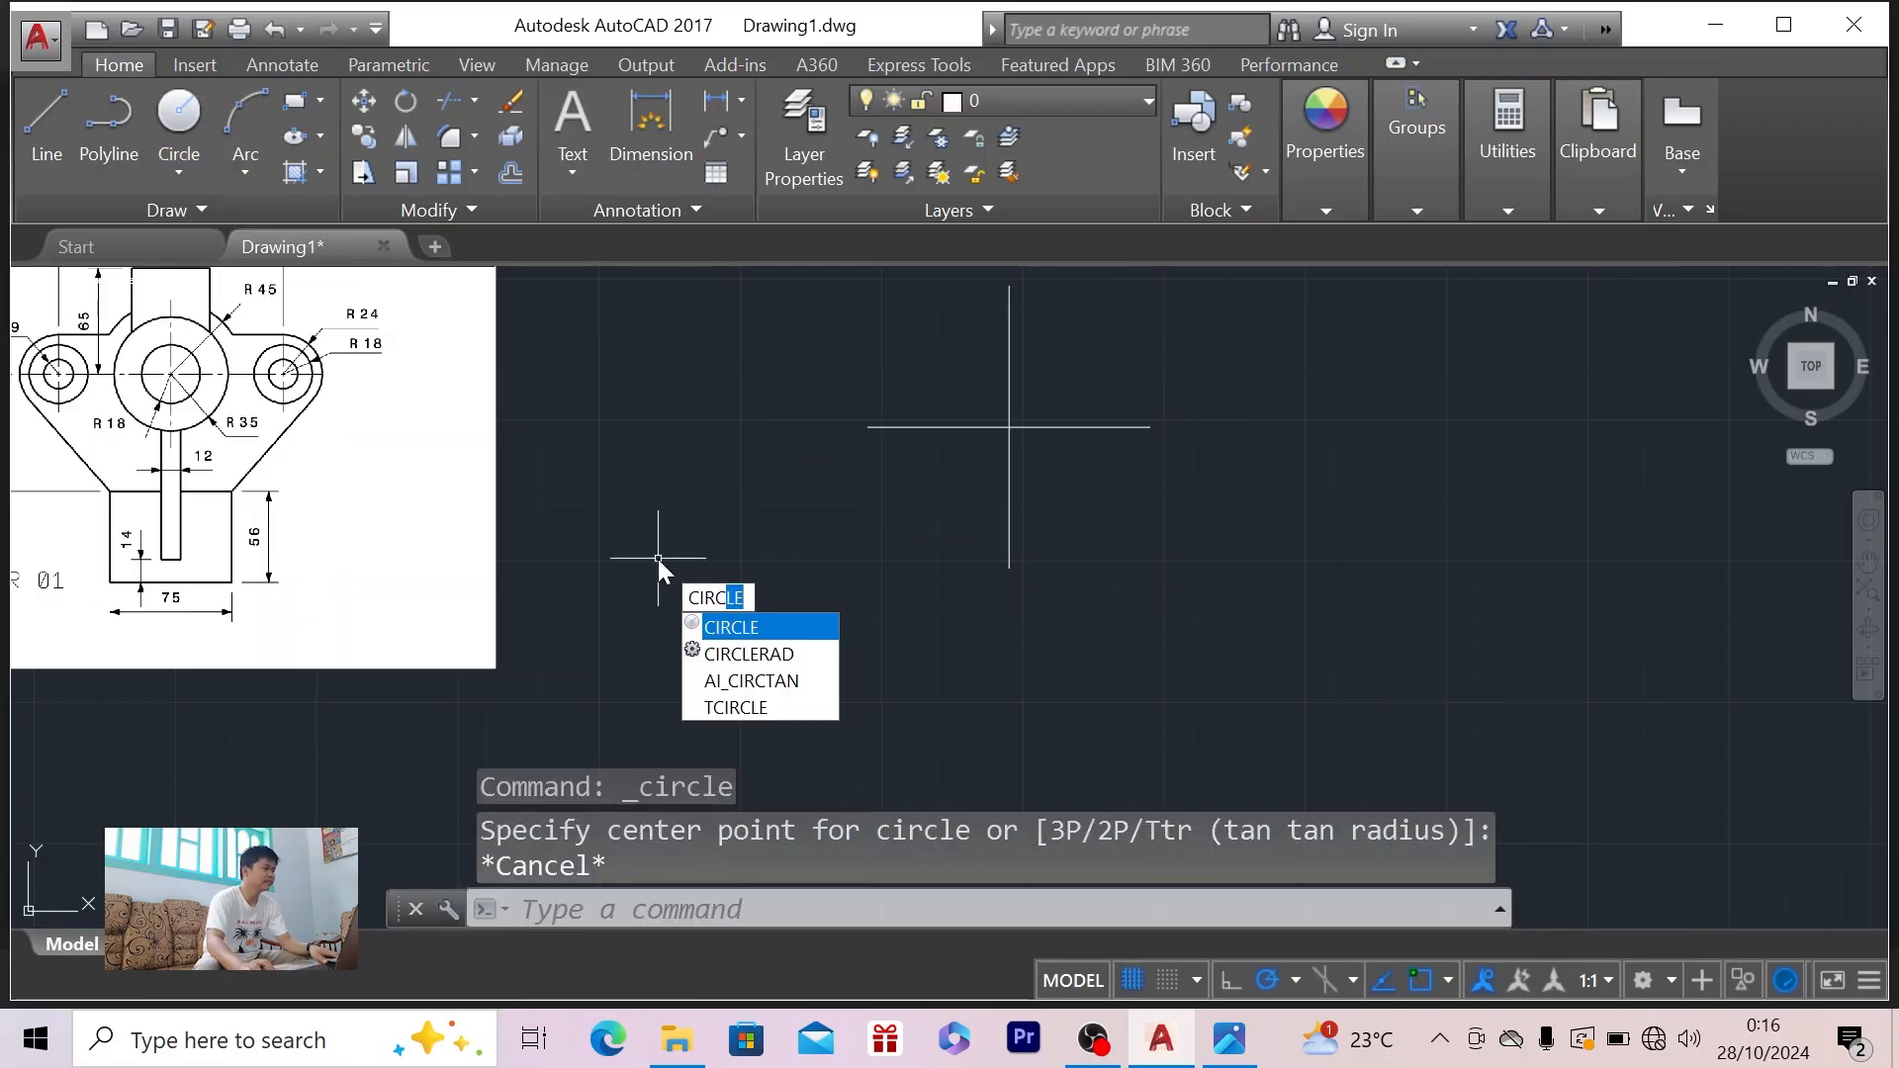
pyautogui.press('Return')
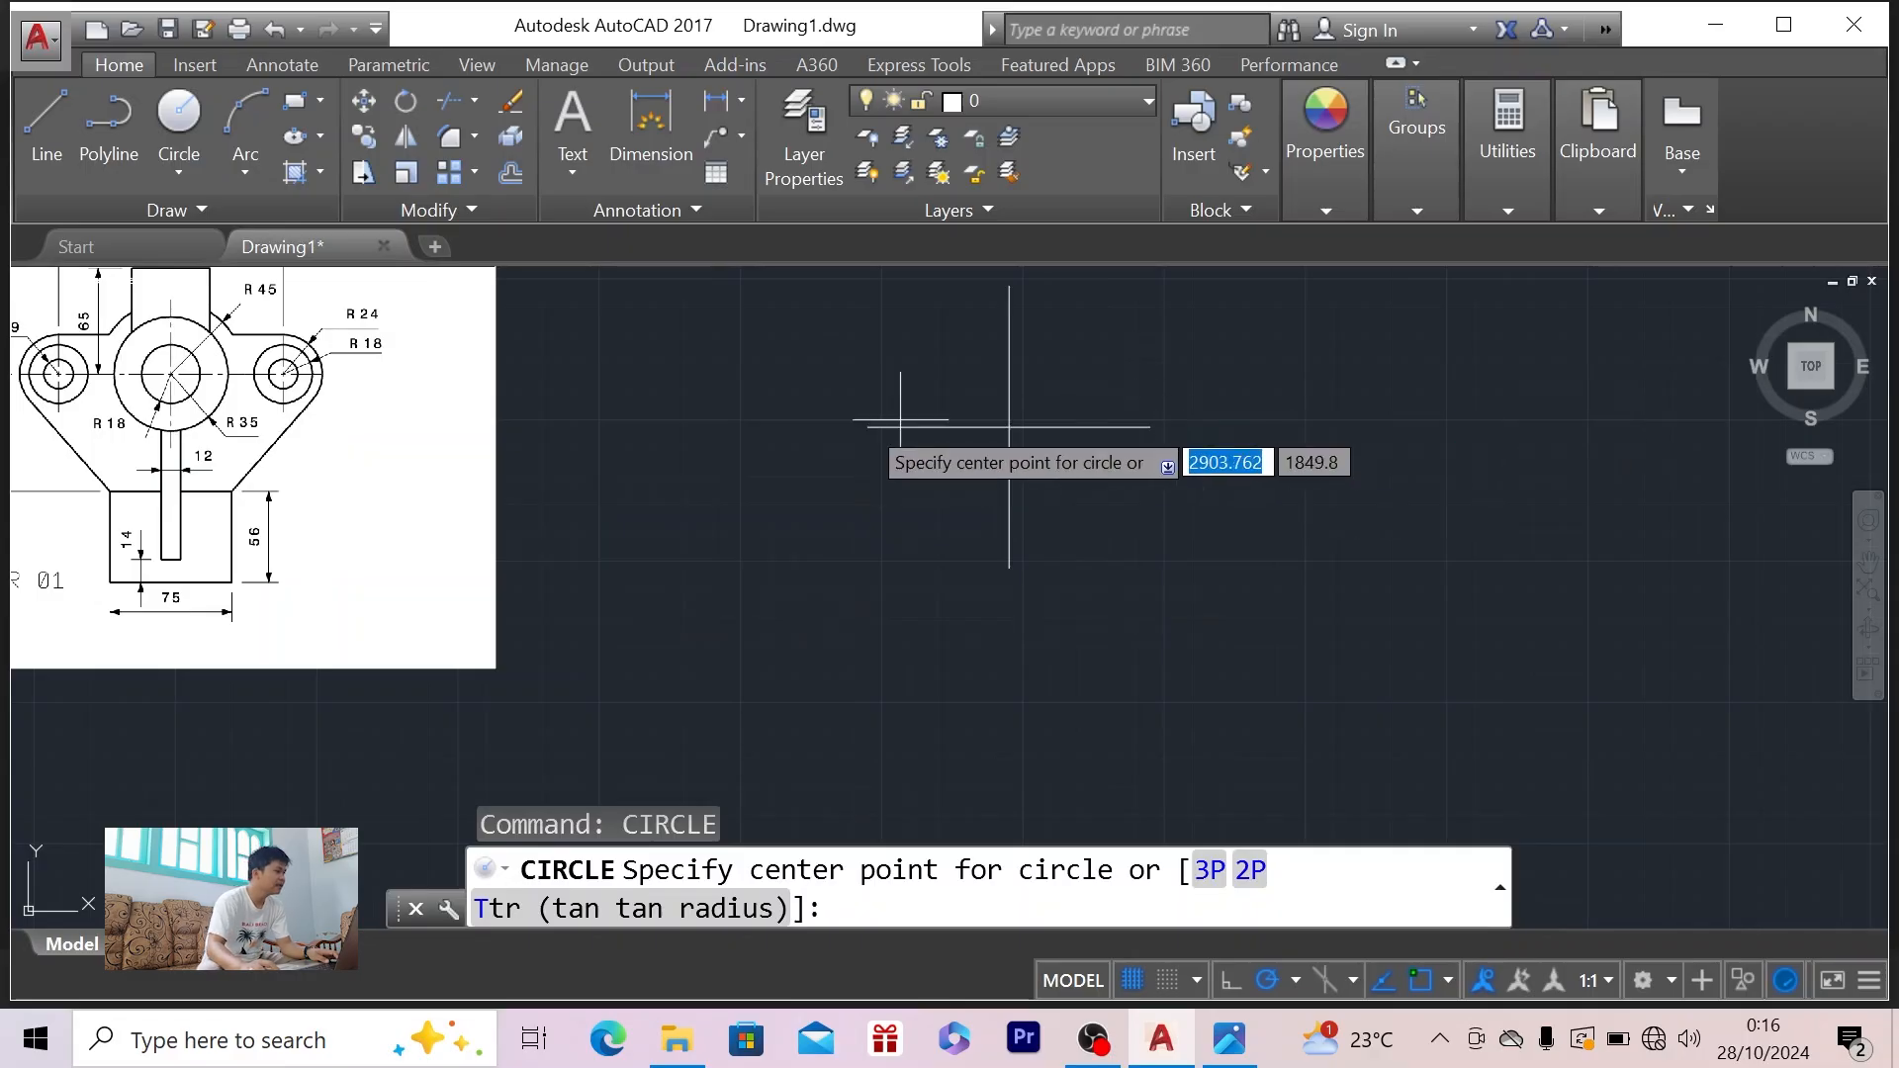
pyautogui.press('Escape')
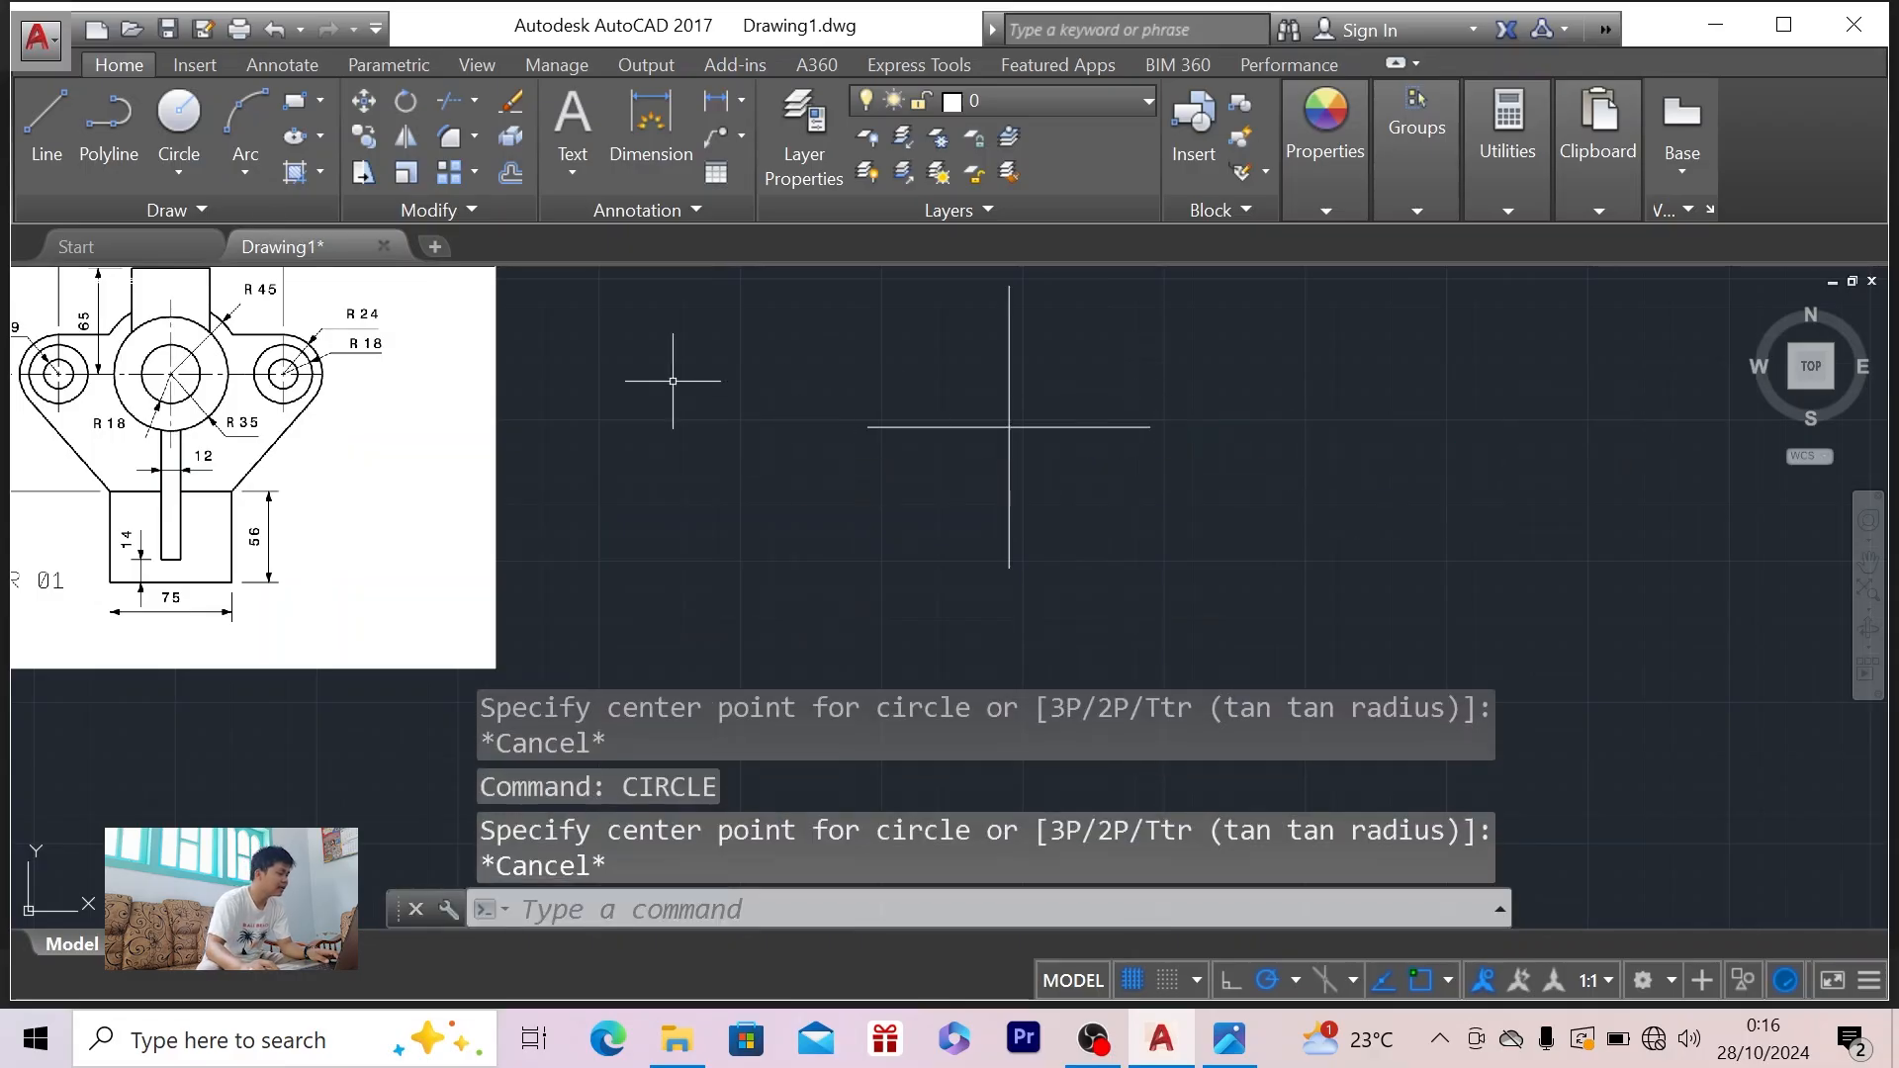
# - Draw a circle with radius 18 centred on the intersection of the centre lines, using the Center, Radius method
pyautogui.click(179, 171)
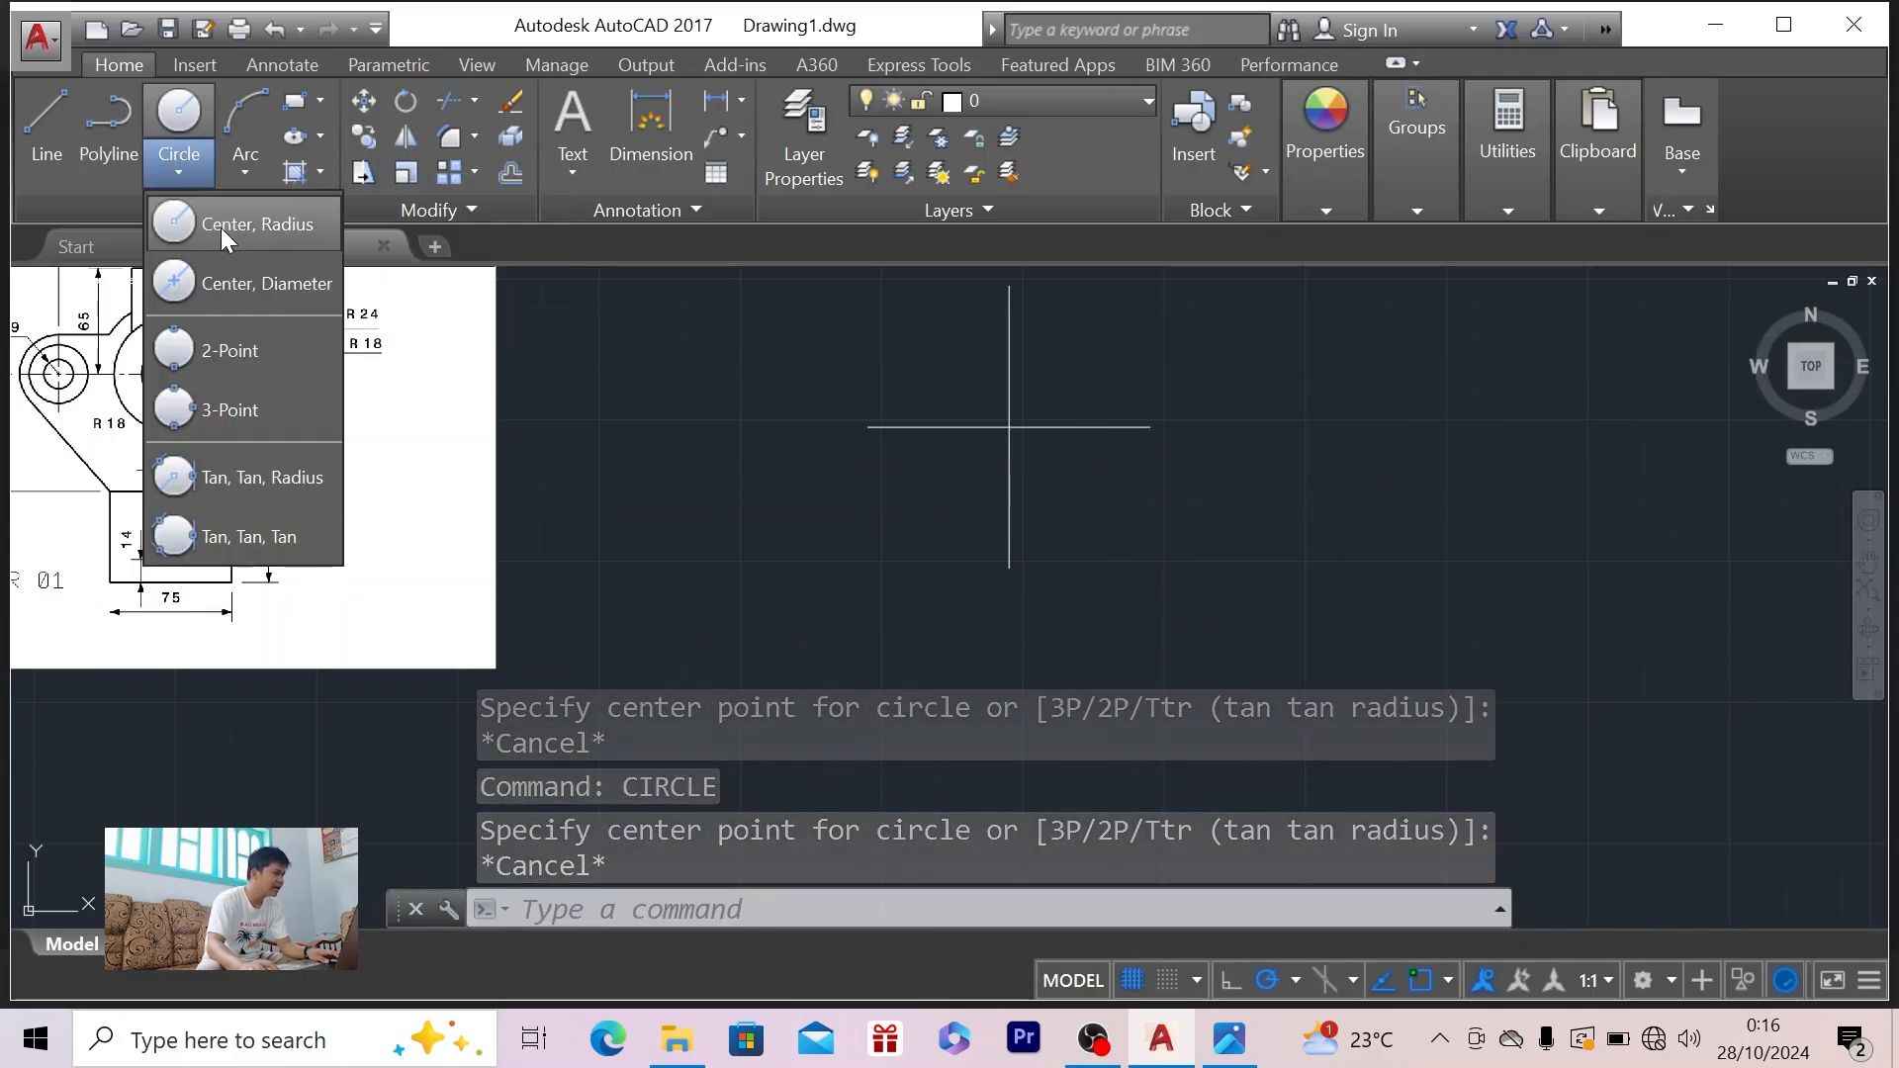
pyautogui.click(224, 229)
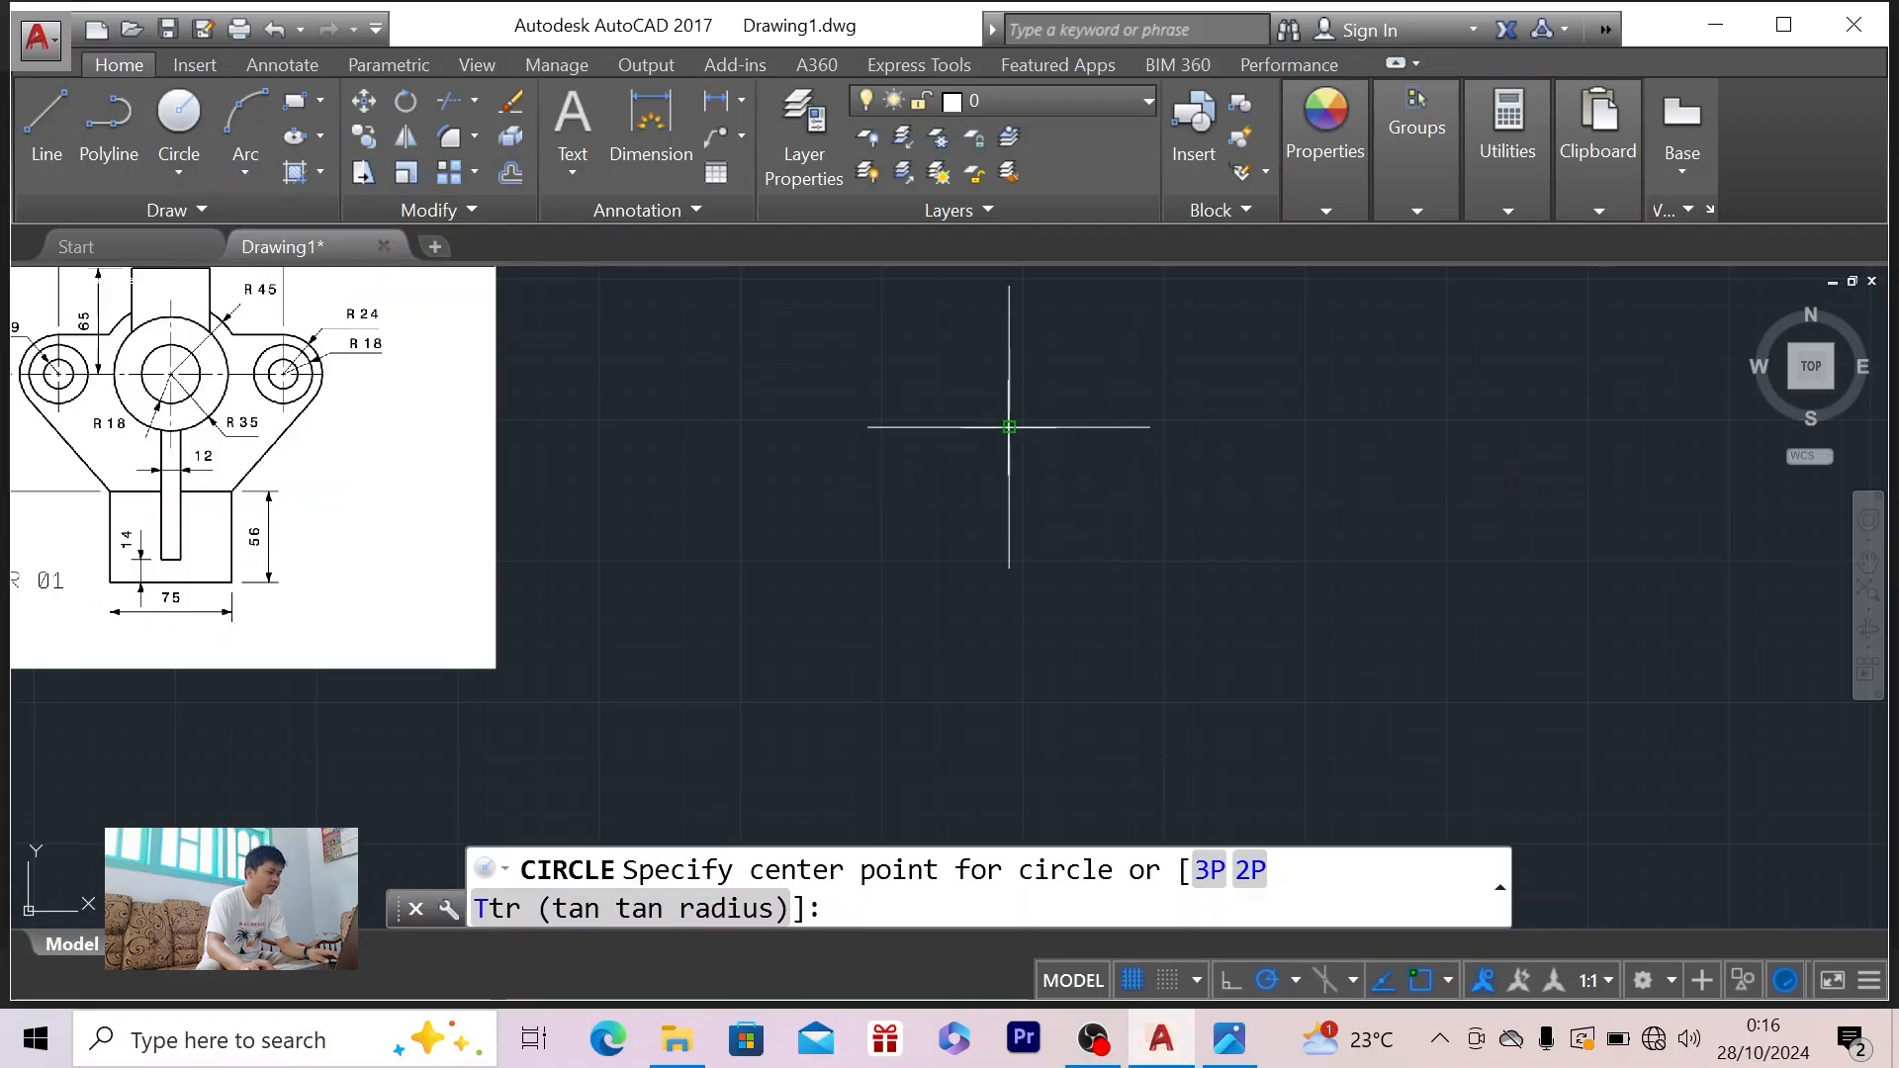
pyautogui.click(1009, 426)
pyautogui.write('18')
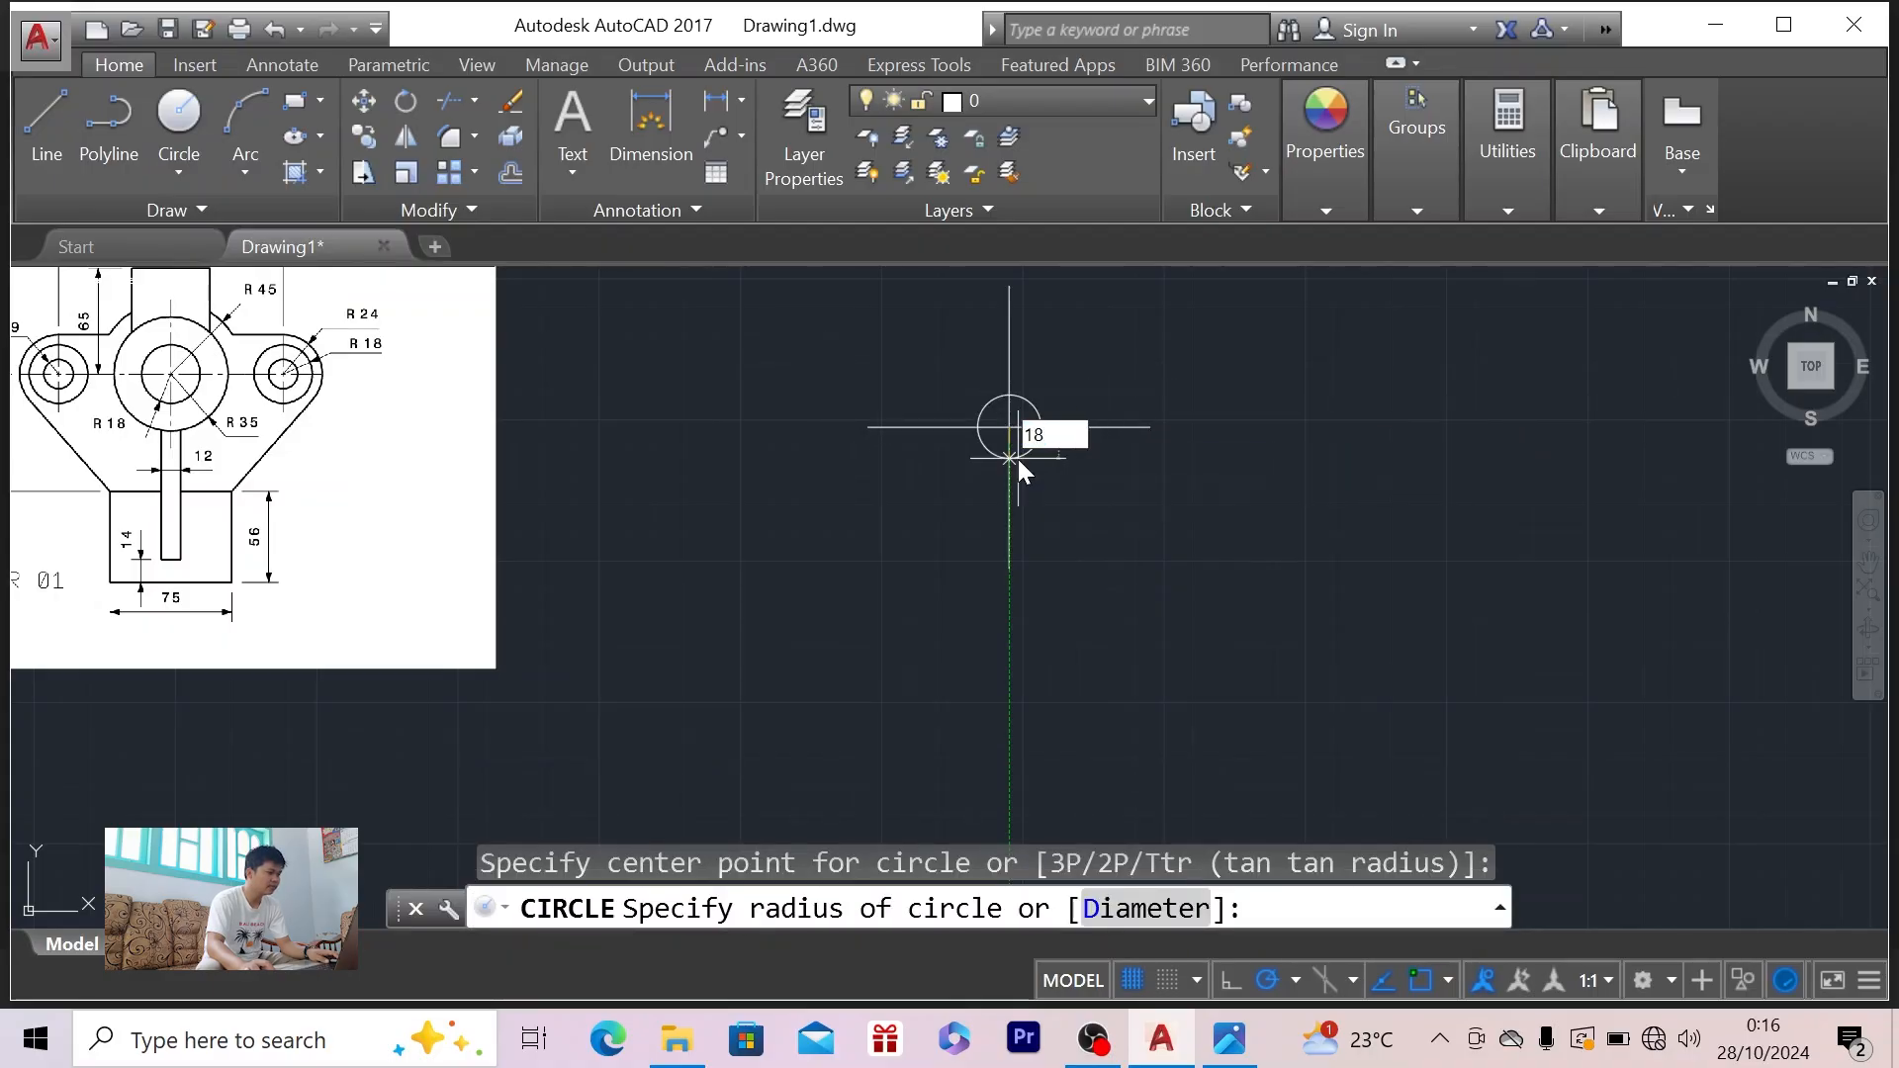
pyautogui.press('Return')
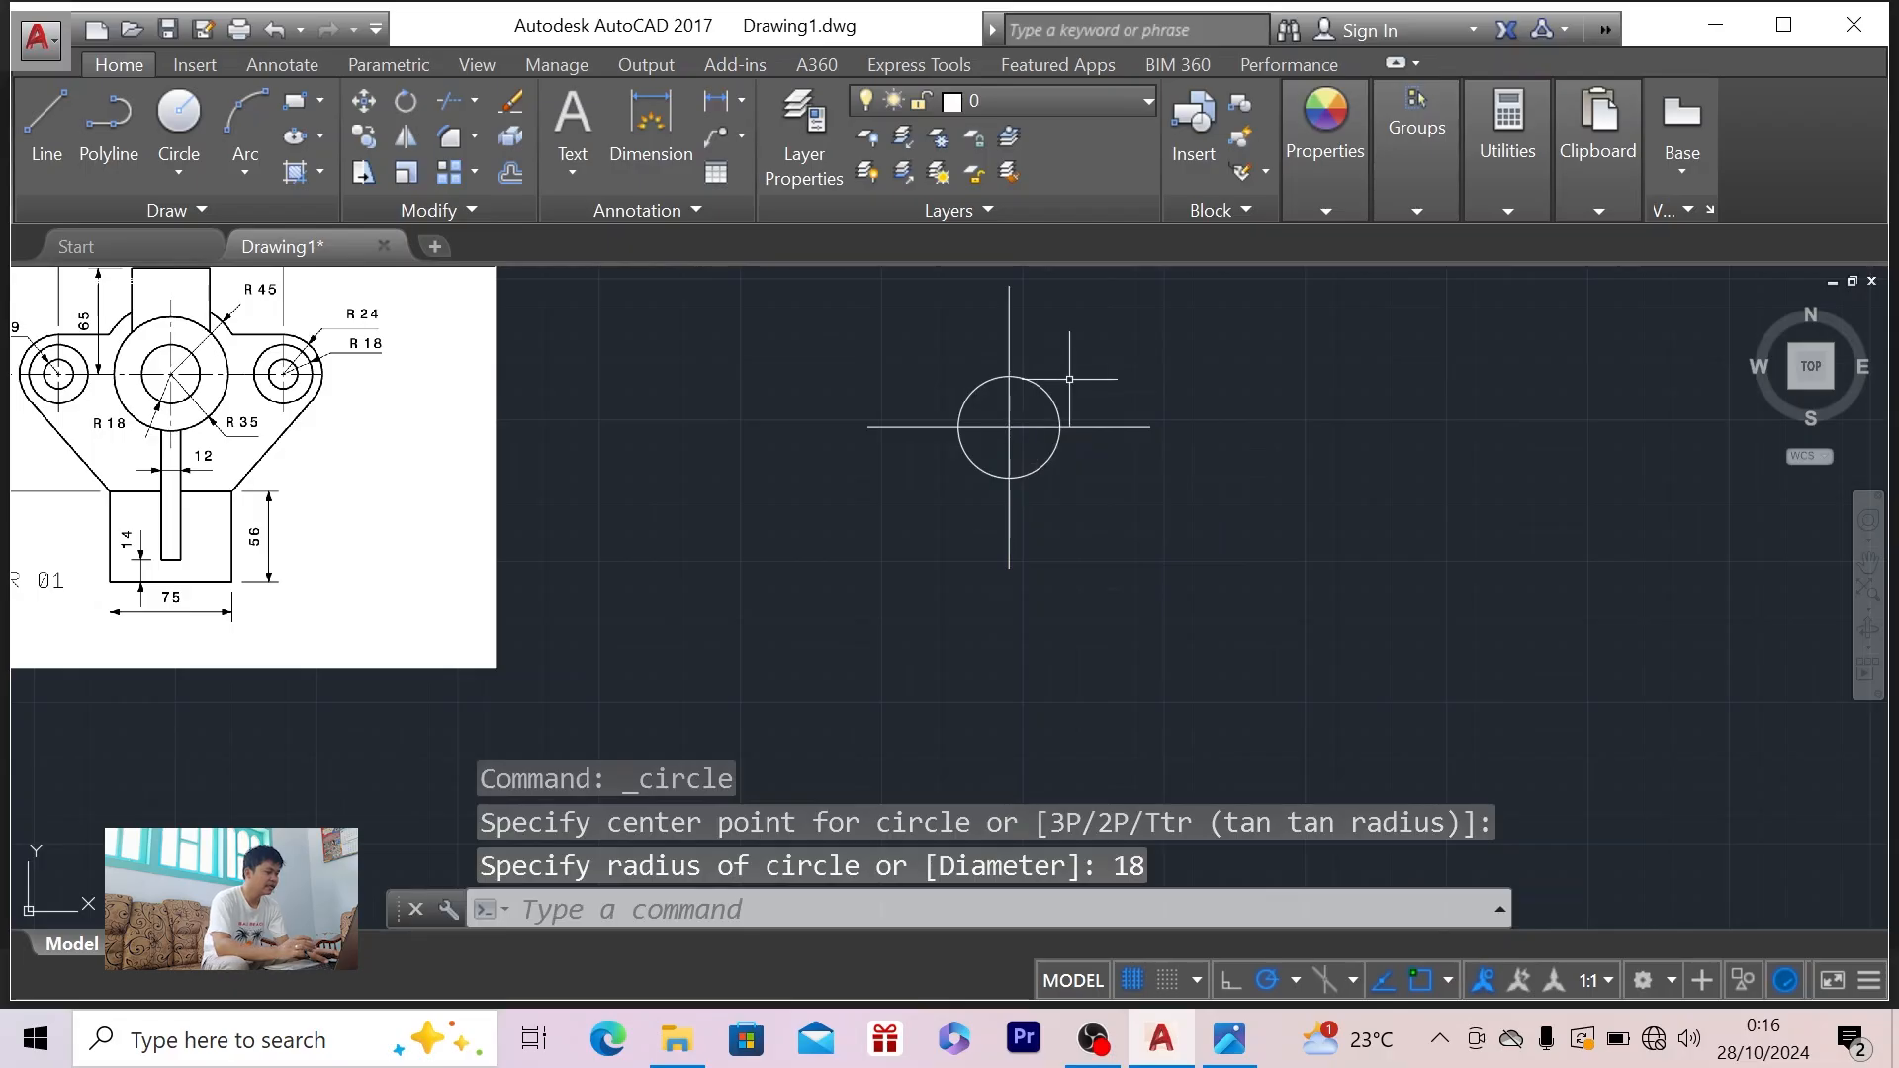
# - Draw a concentric circle with radius 35 around the centre-line intersection
pyautogui.click(180, 119)
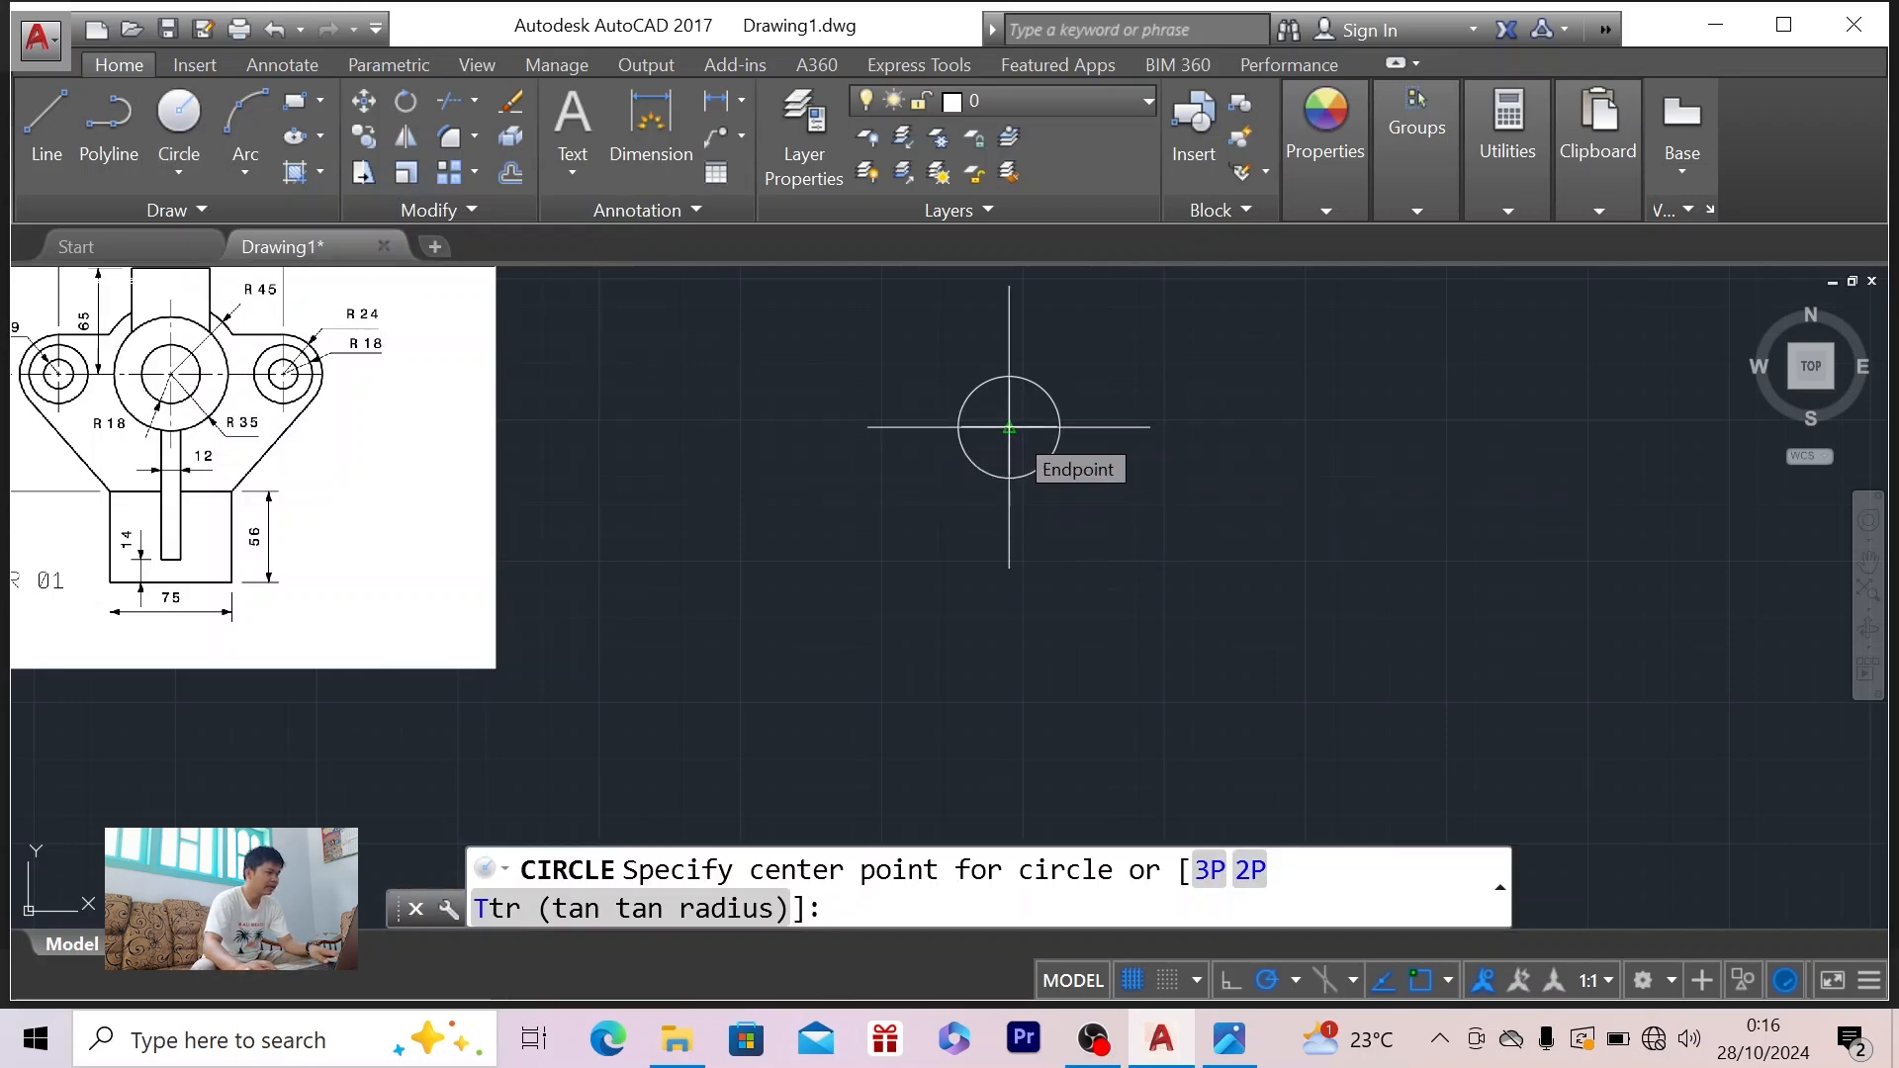
pyautogui.click(1008, 427)
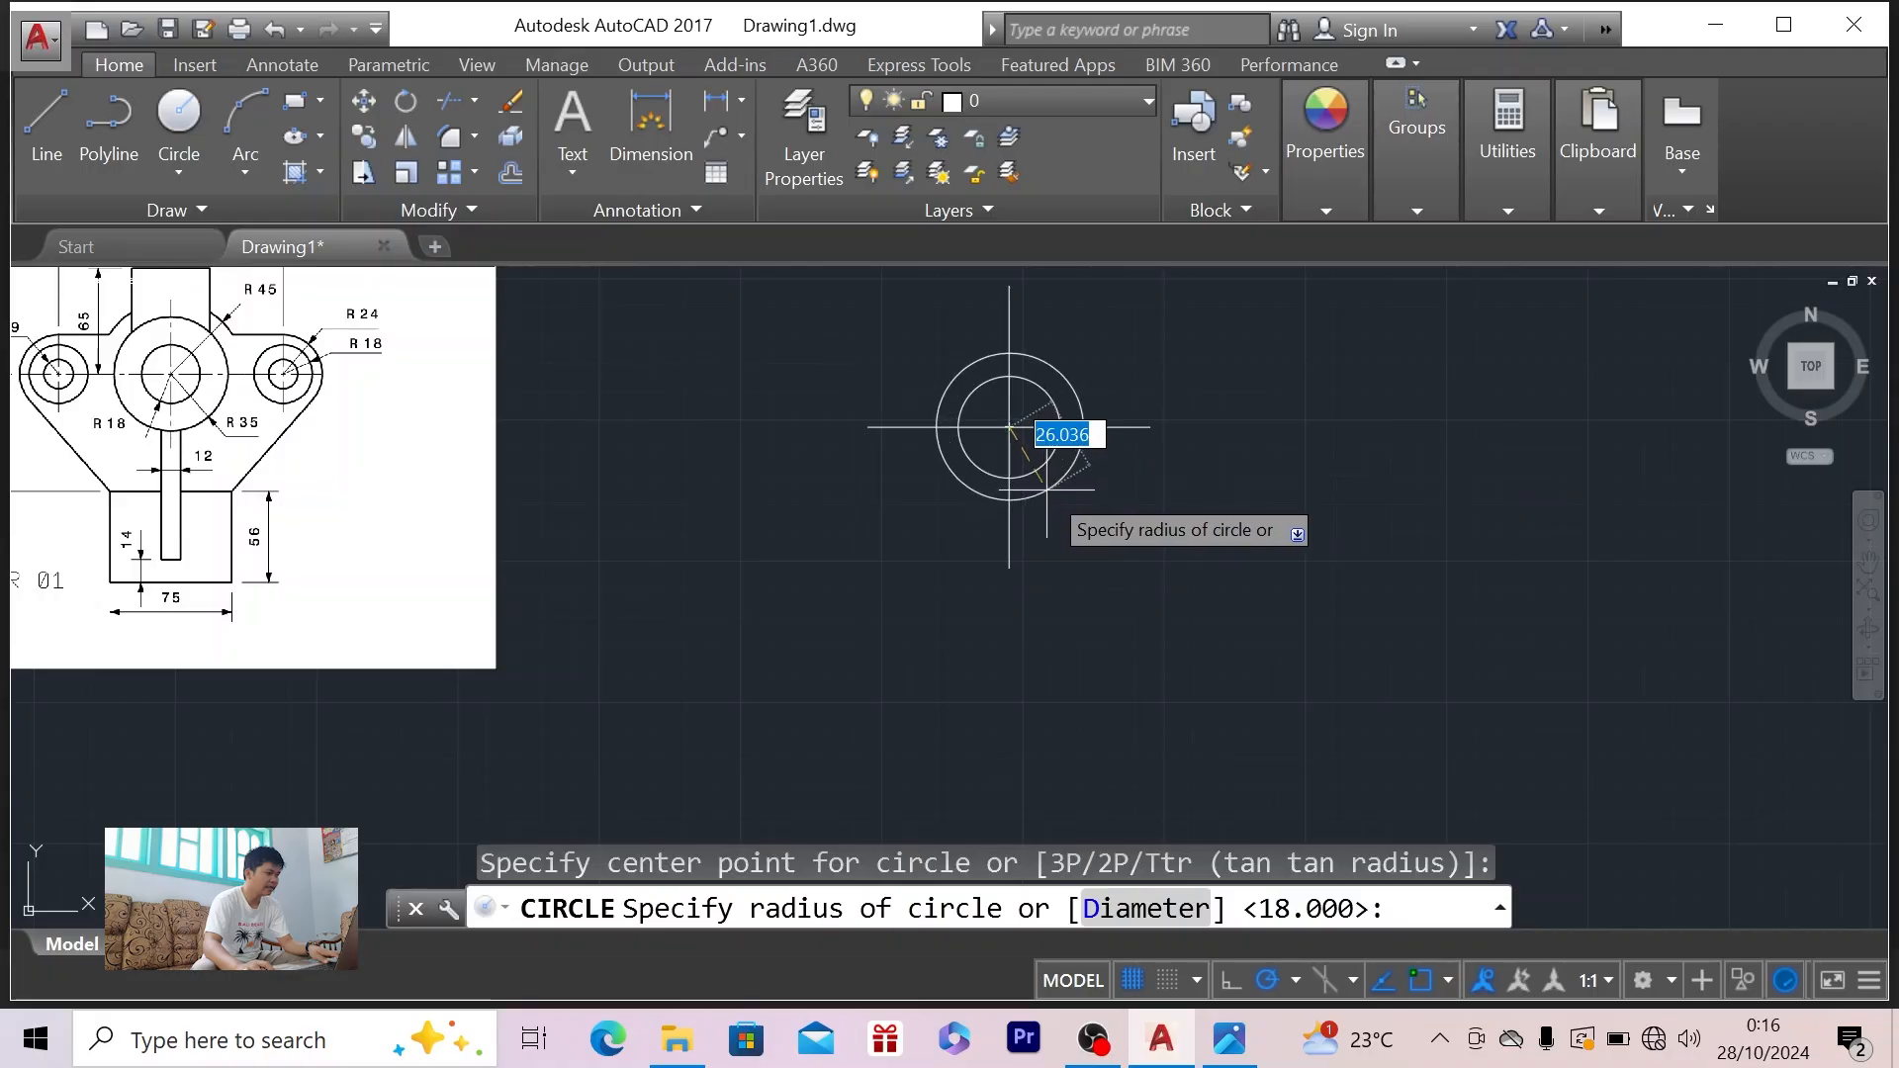
pyautogui.hotkey('alt', 'Tab')
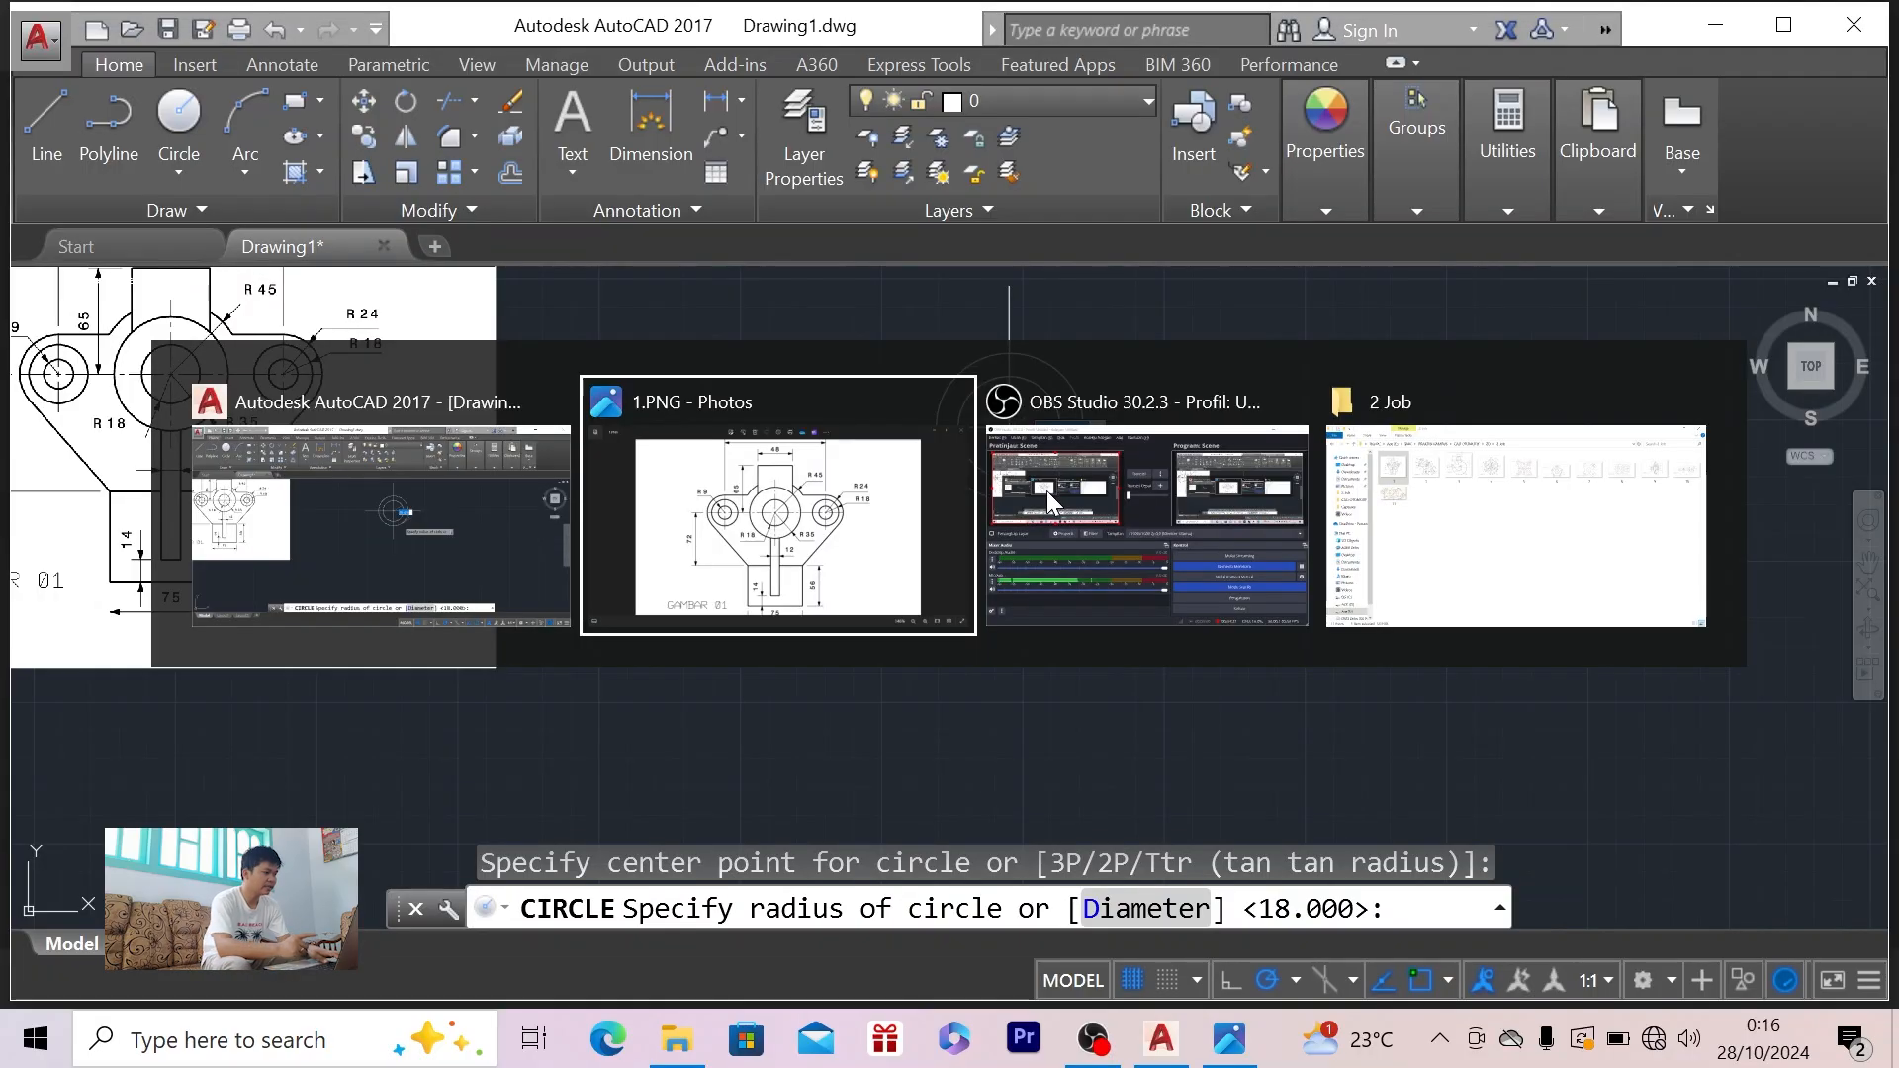
pyautogui.hotkey('alt', 'Tab')
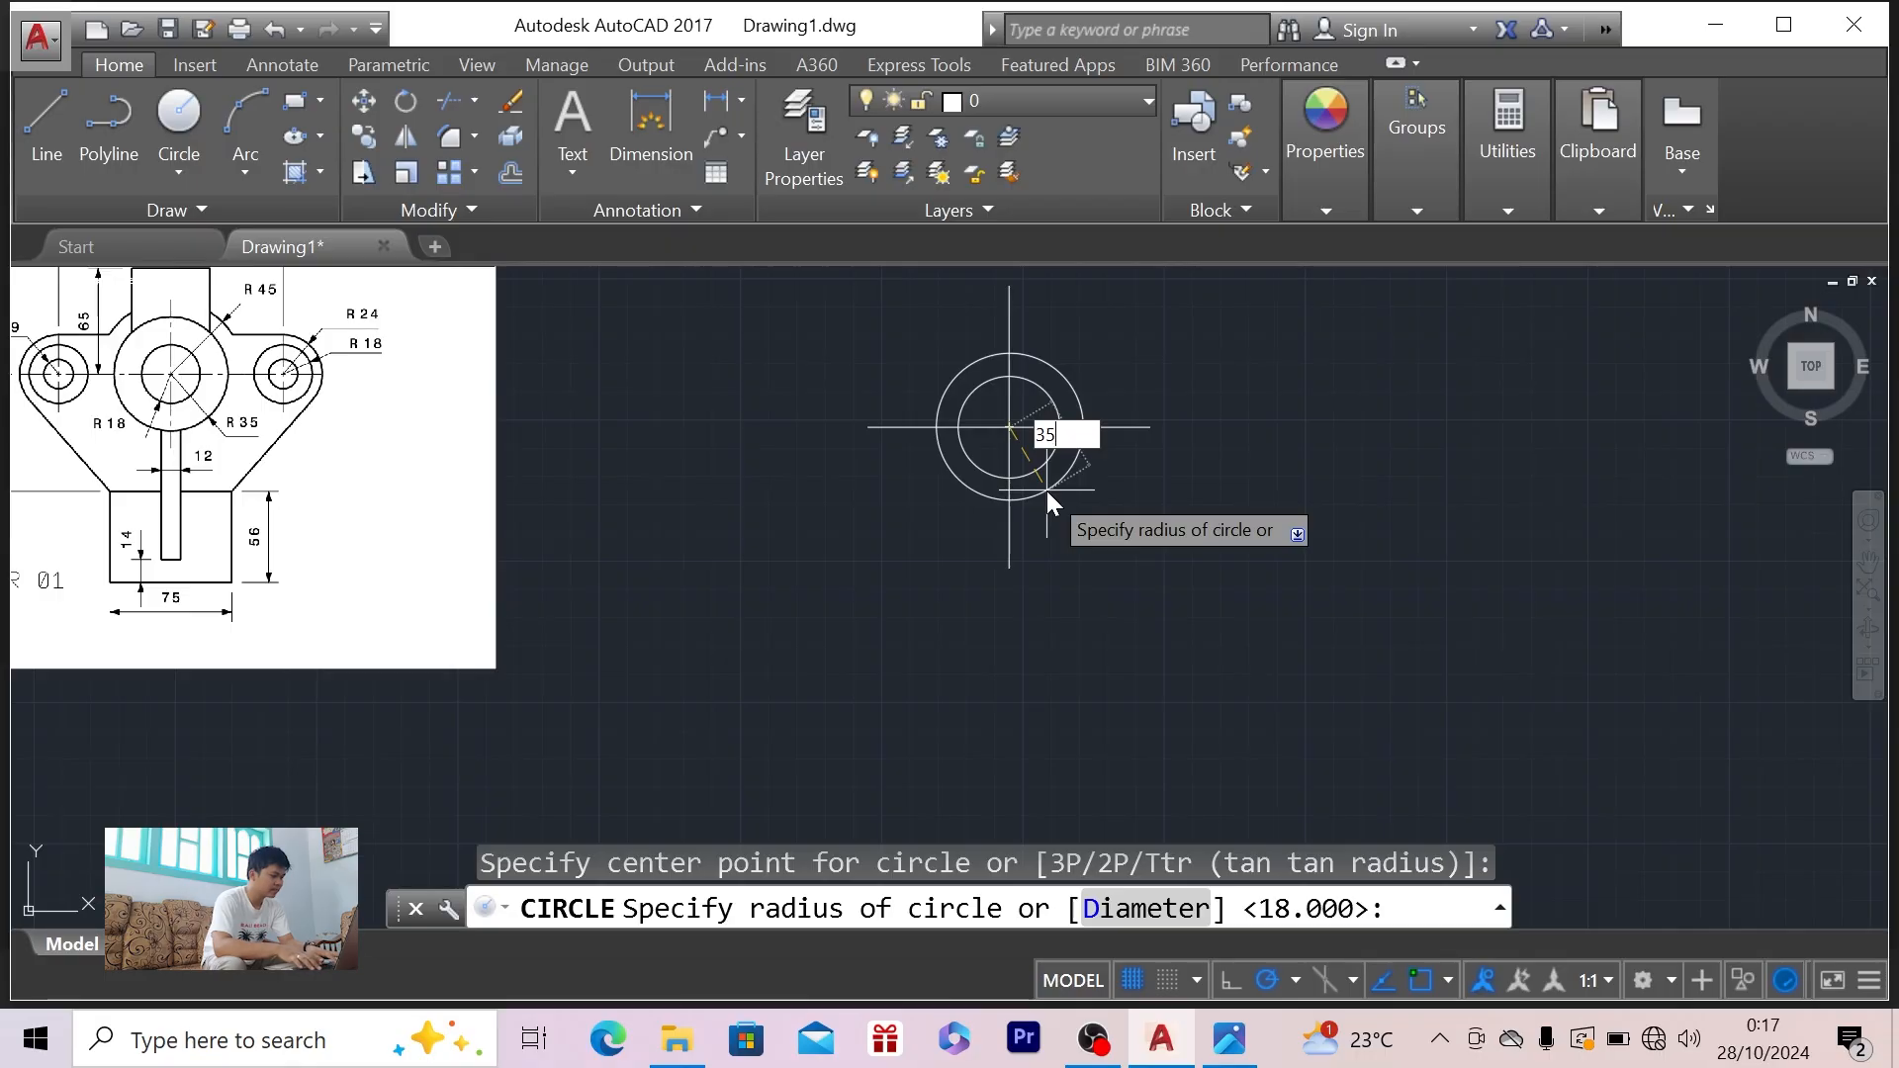
pyautogui.press('Return')
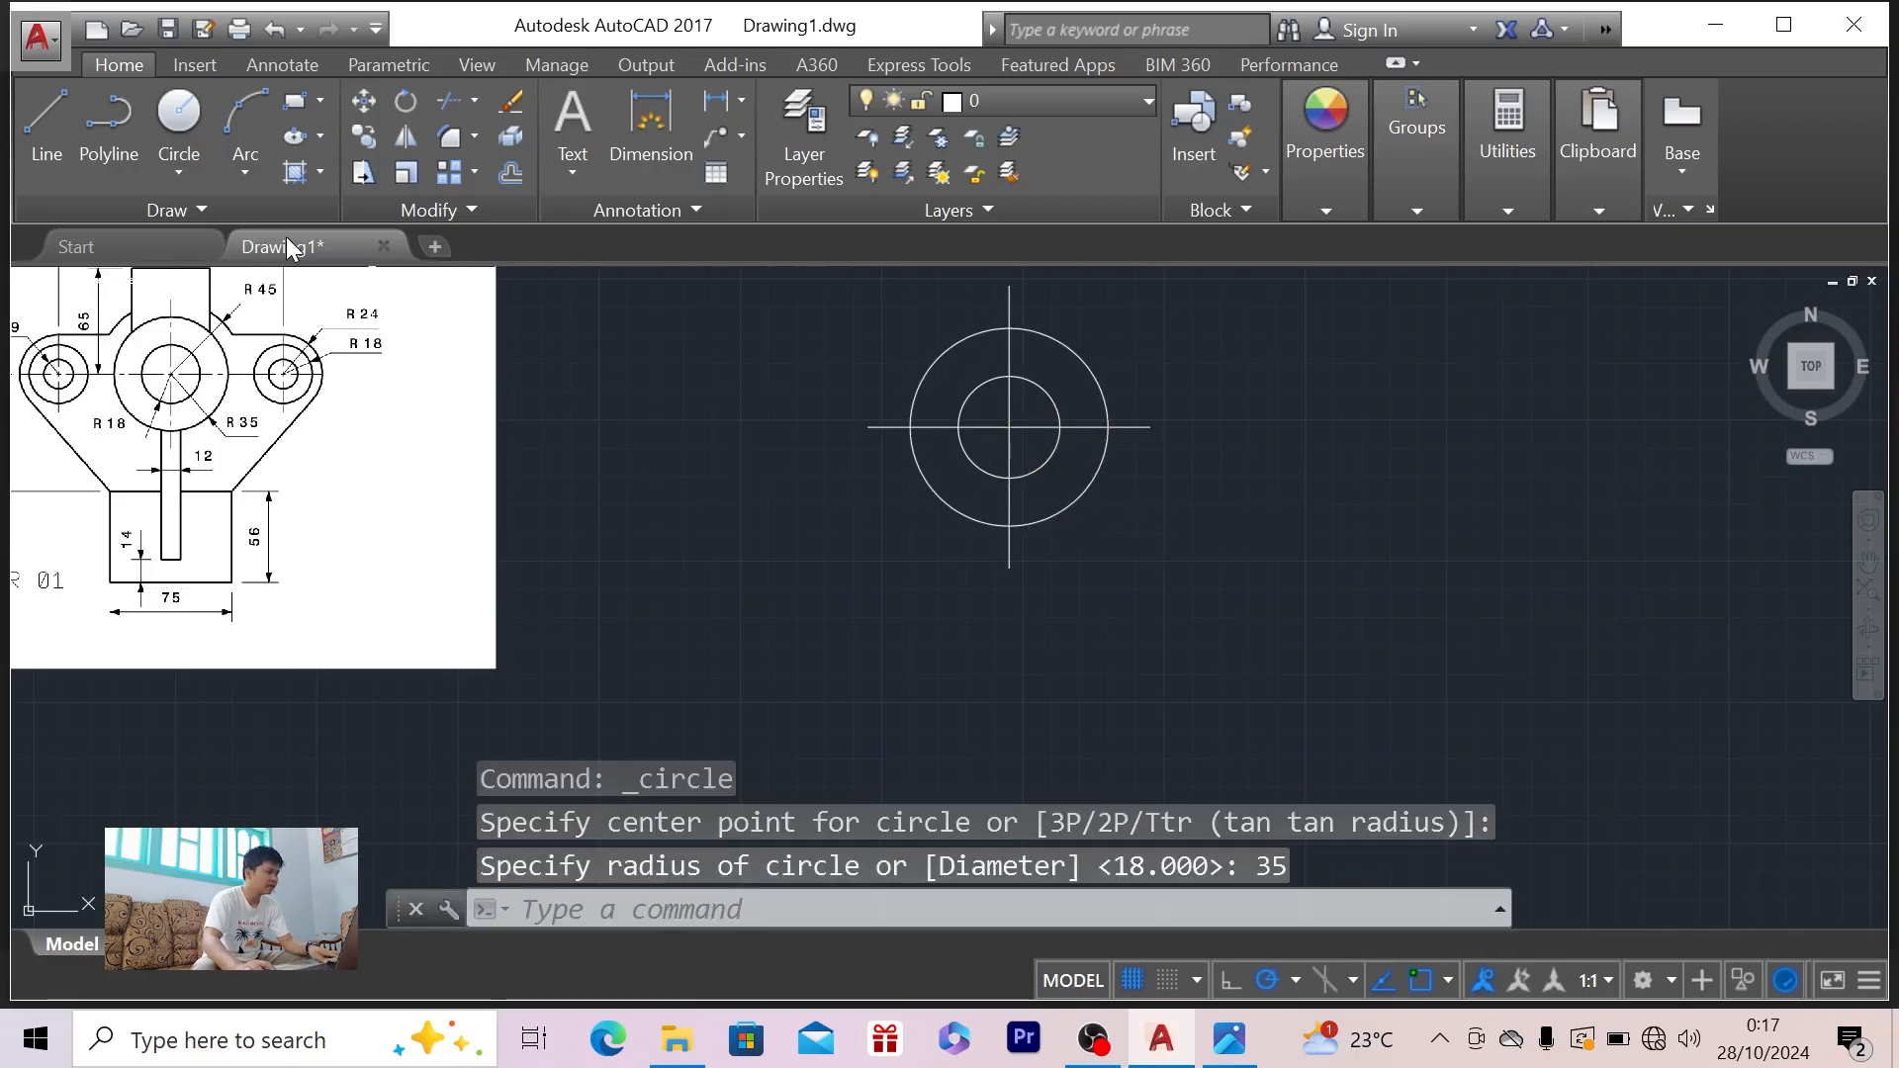
# - Draw an outer circle with radius 45 at the same centre, checking its radius against the reference drawing in Photos
pyautogui.click(178, 117)
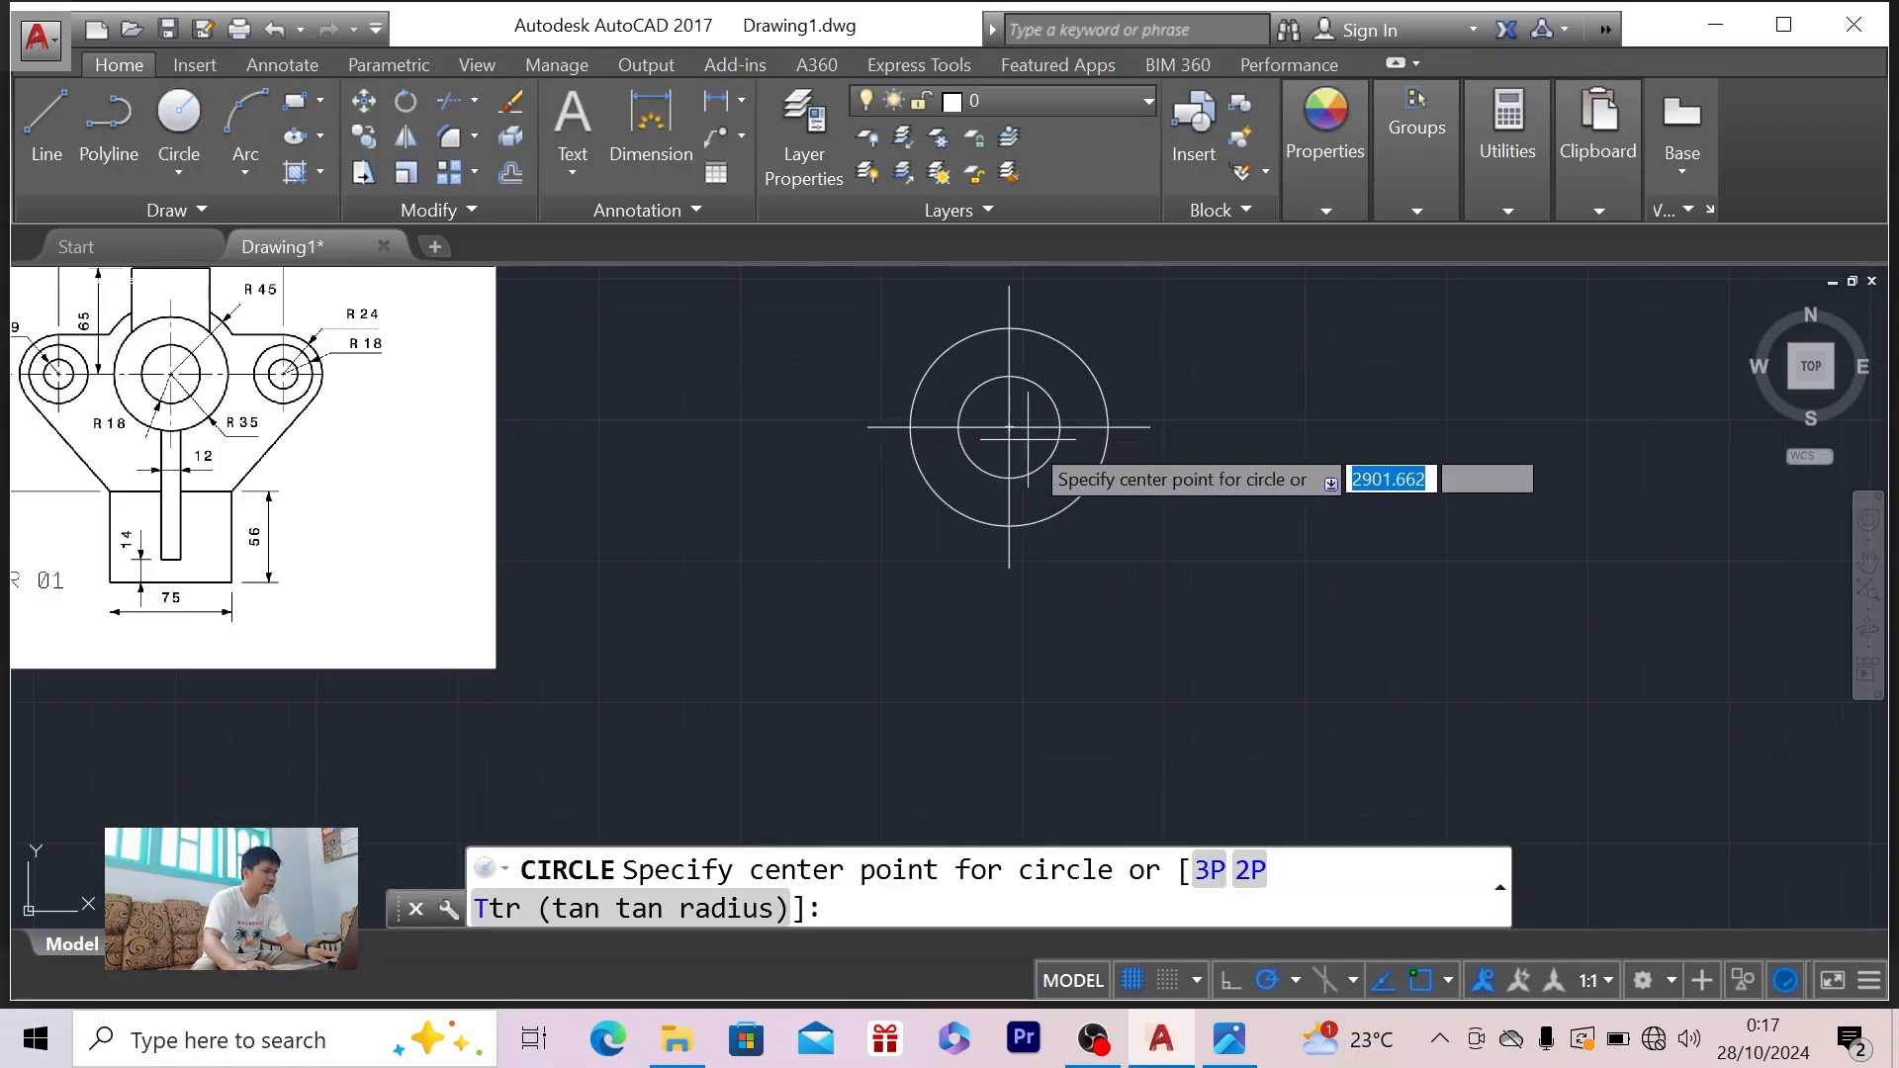
pyautogui.click(1011, 429)
pyautogui.hotkey('alt', 'Tab')
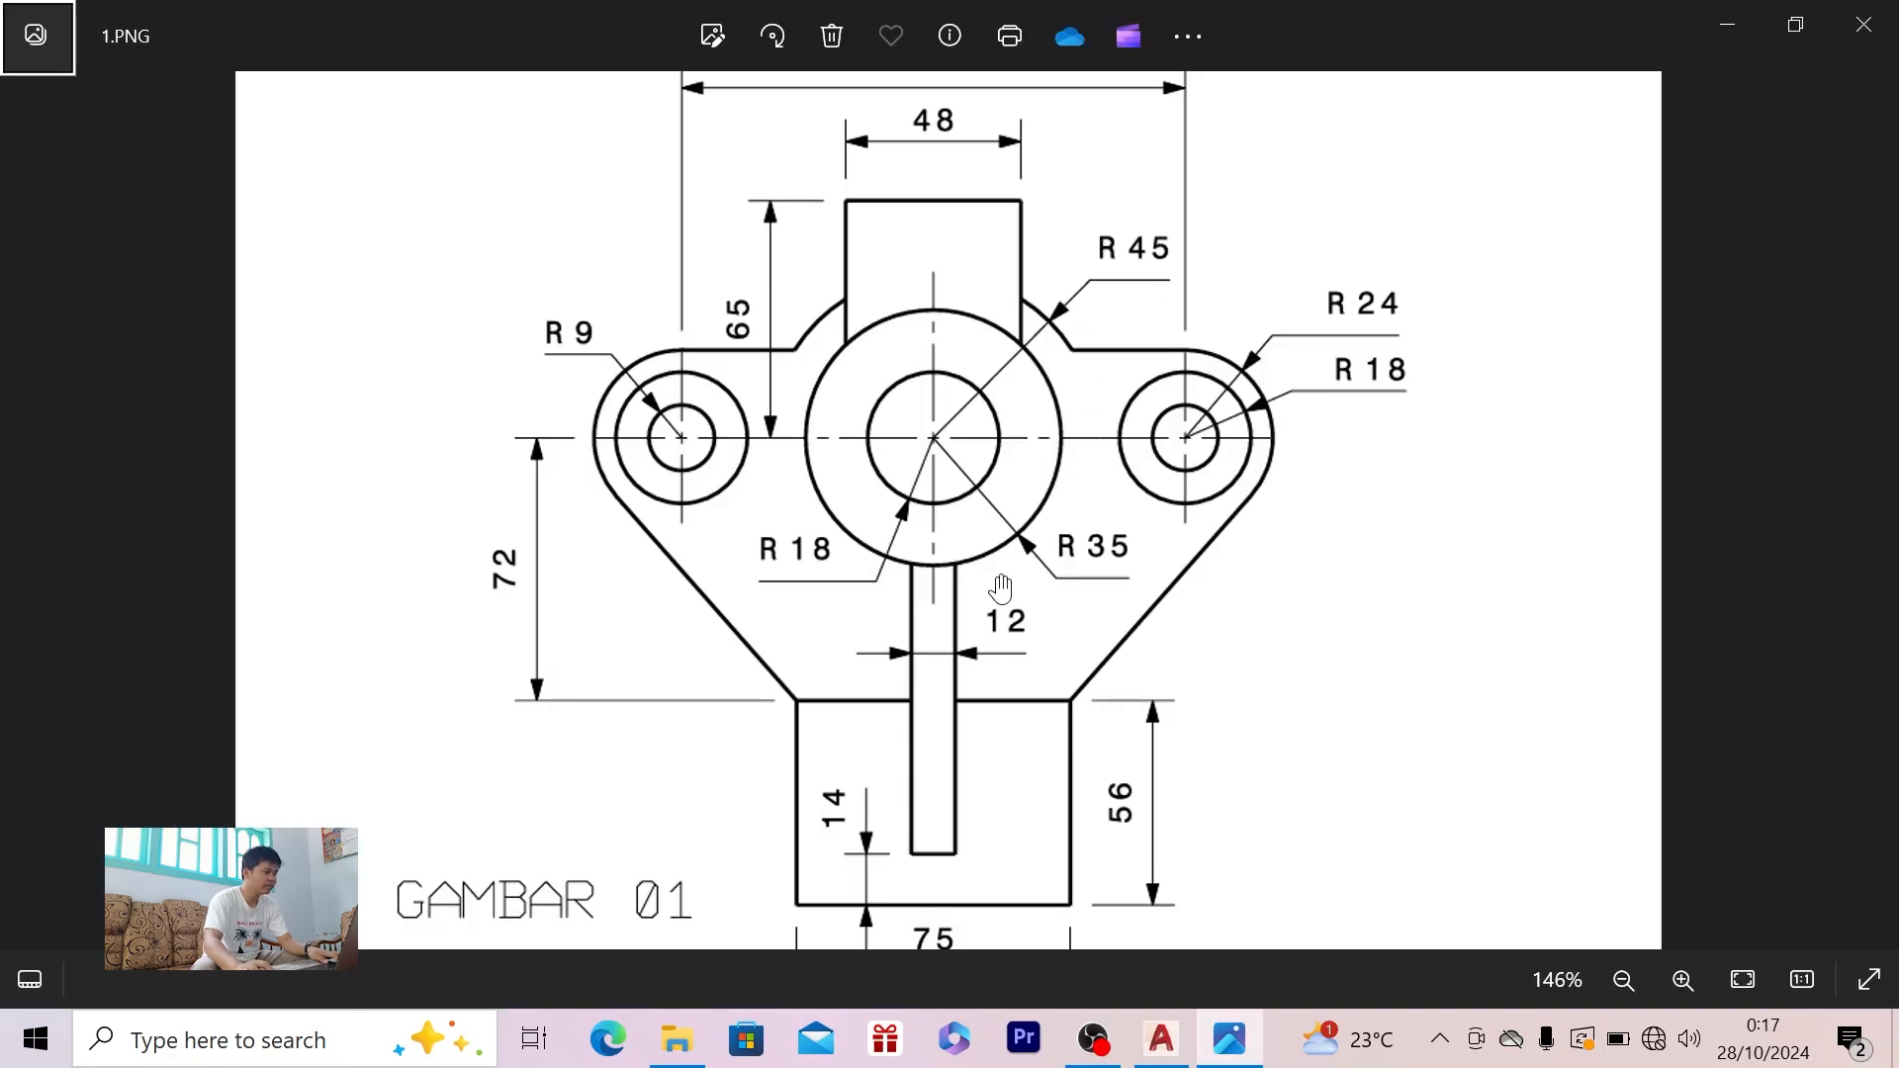
pyautogui.hotkey('alt', 'Tab')
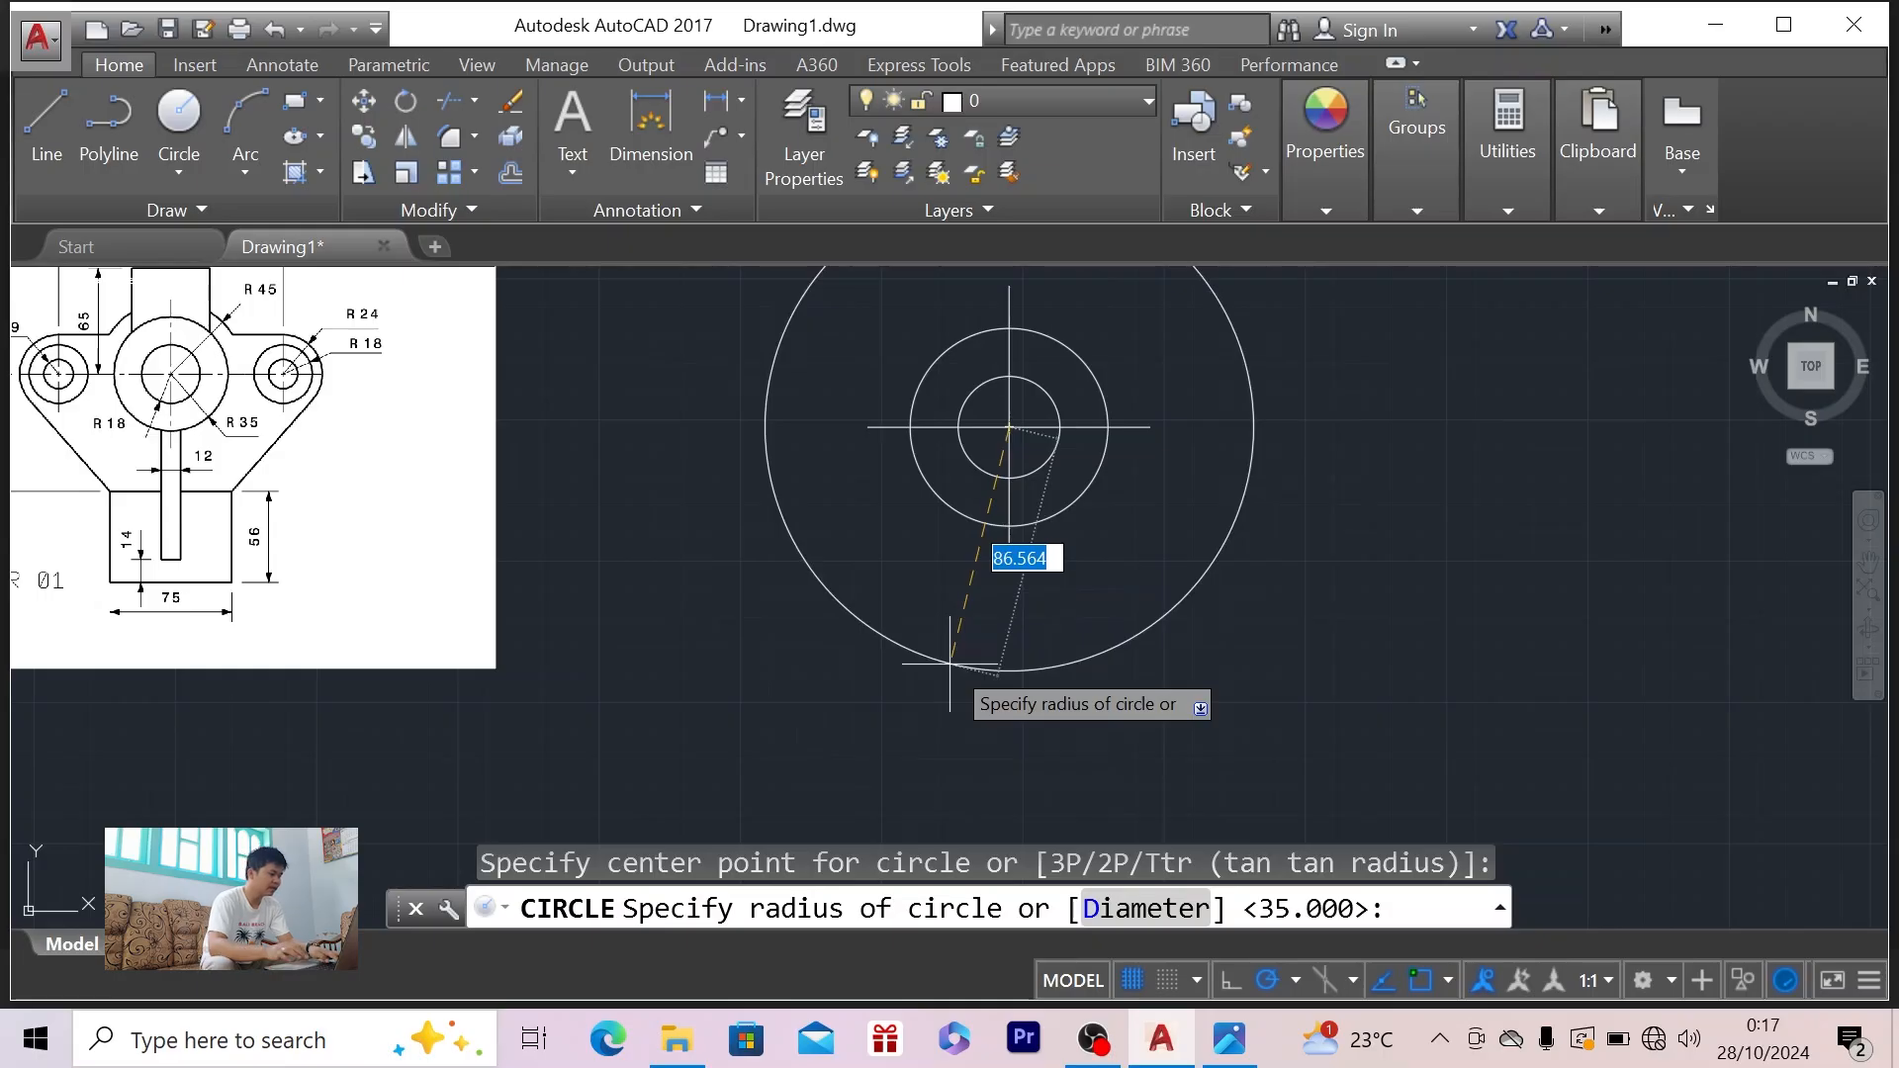
pyautogui.write('45')
pyautogui.press('Return')
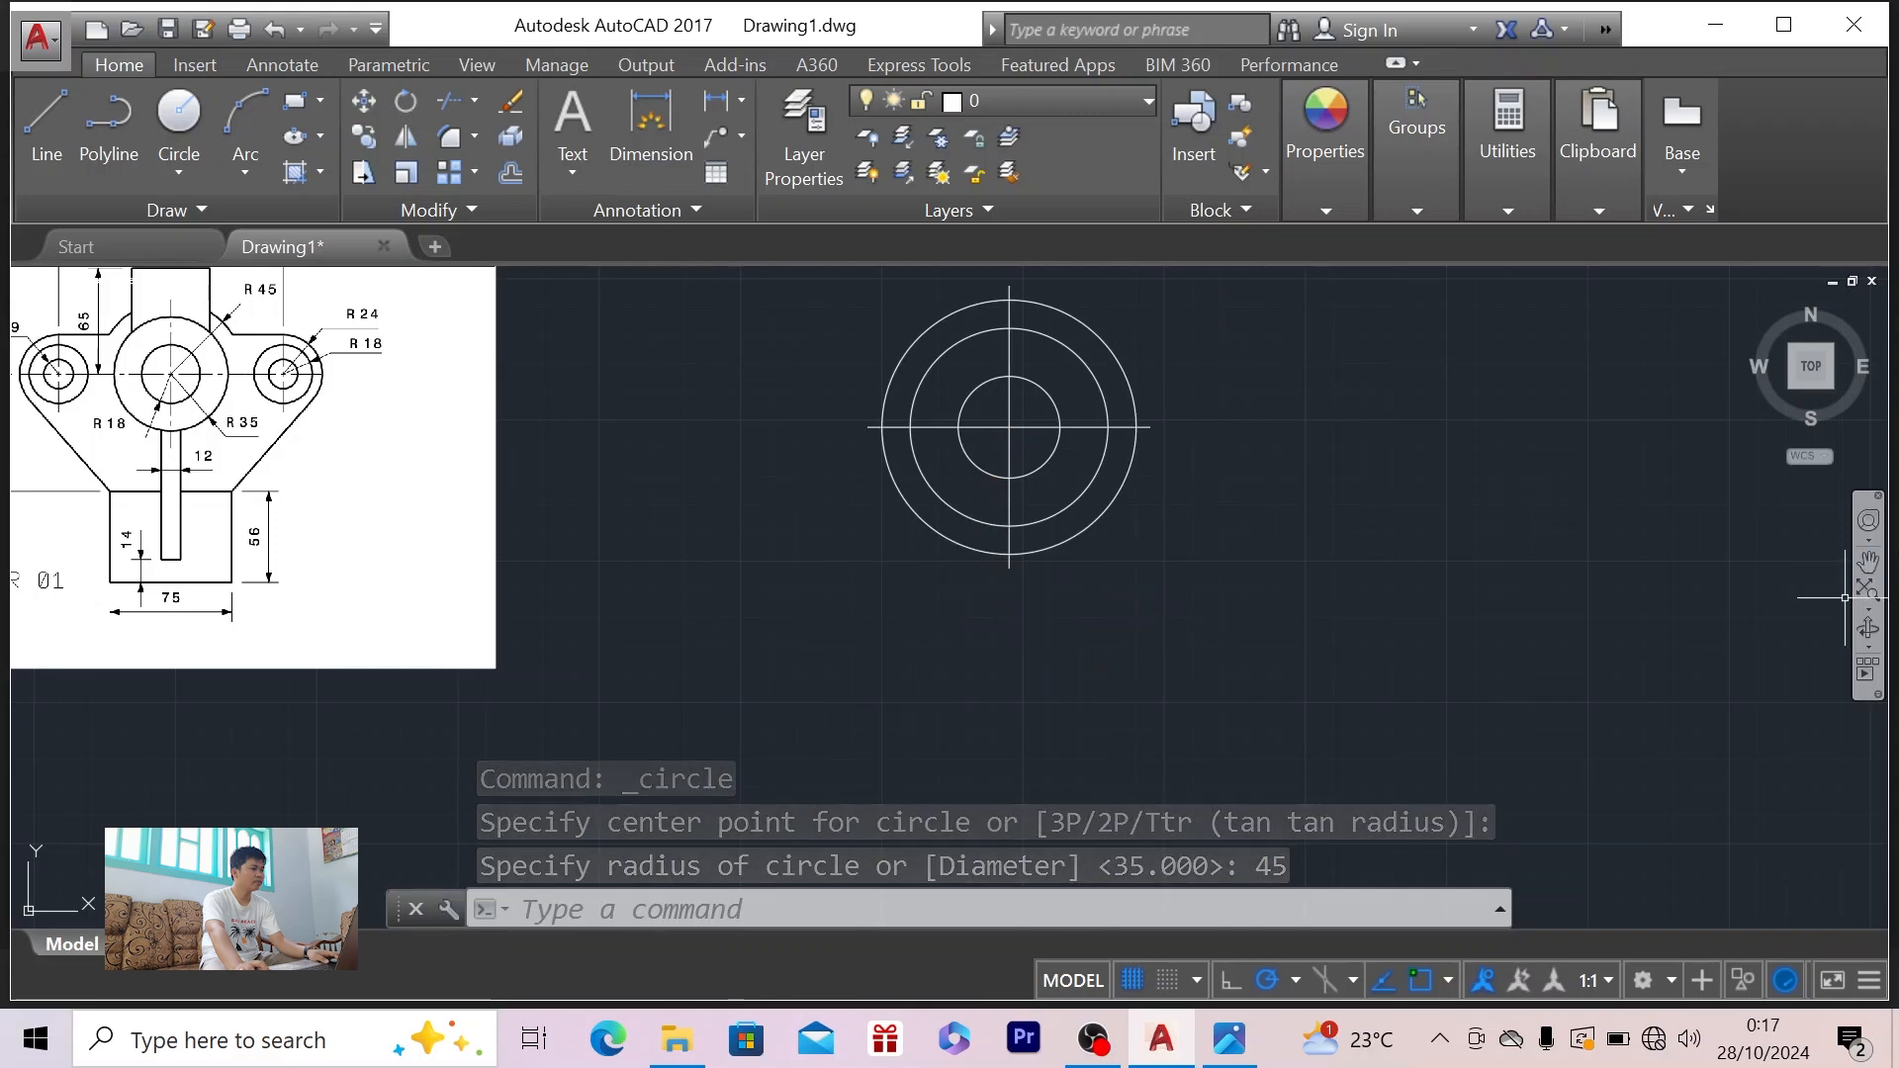
# - Check the 138 hole spacing in the reference drawing in Photos, then in AutoCAD draw a 69-long horizontal line rightward from the circles' centre
pyautogui.click(1869, 562)
pyautogui.moveTo(1463, 560); pyautogui.dragTo(1454, 679)
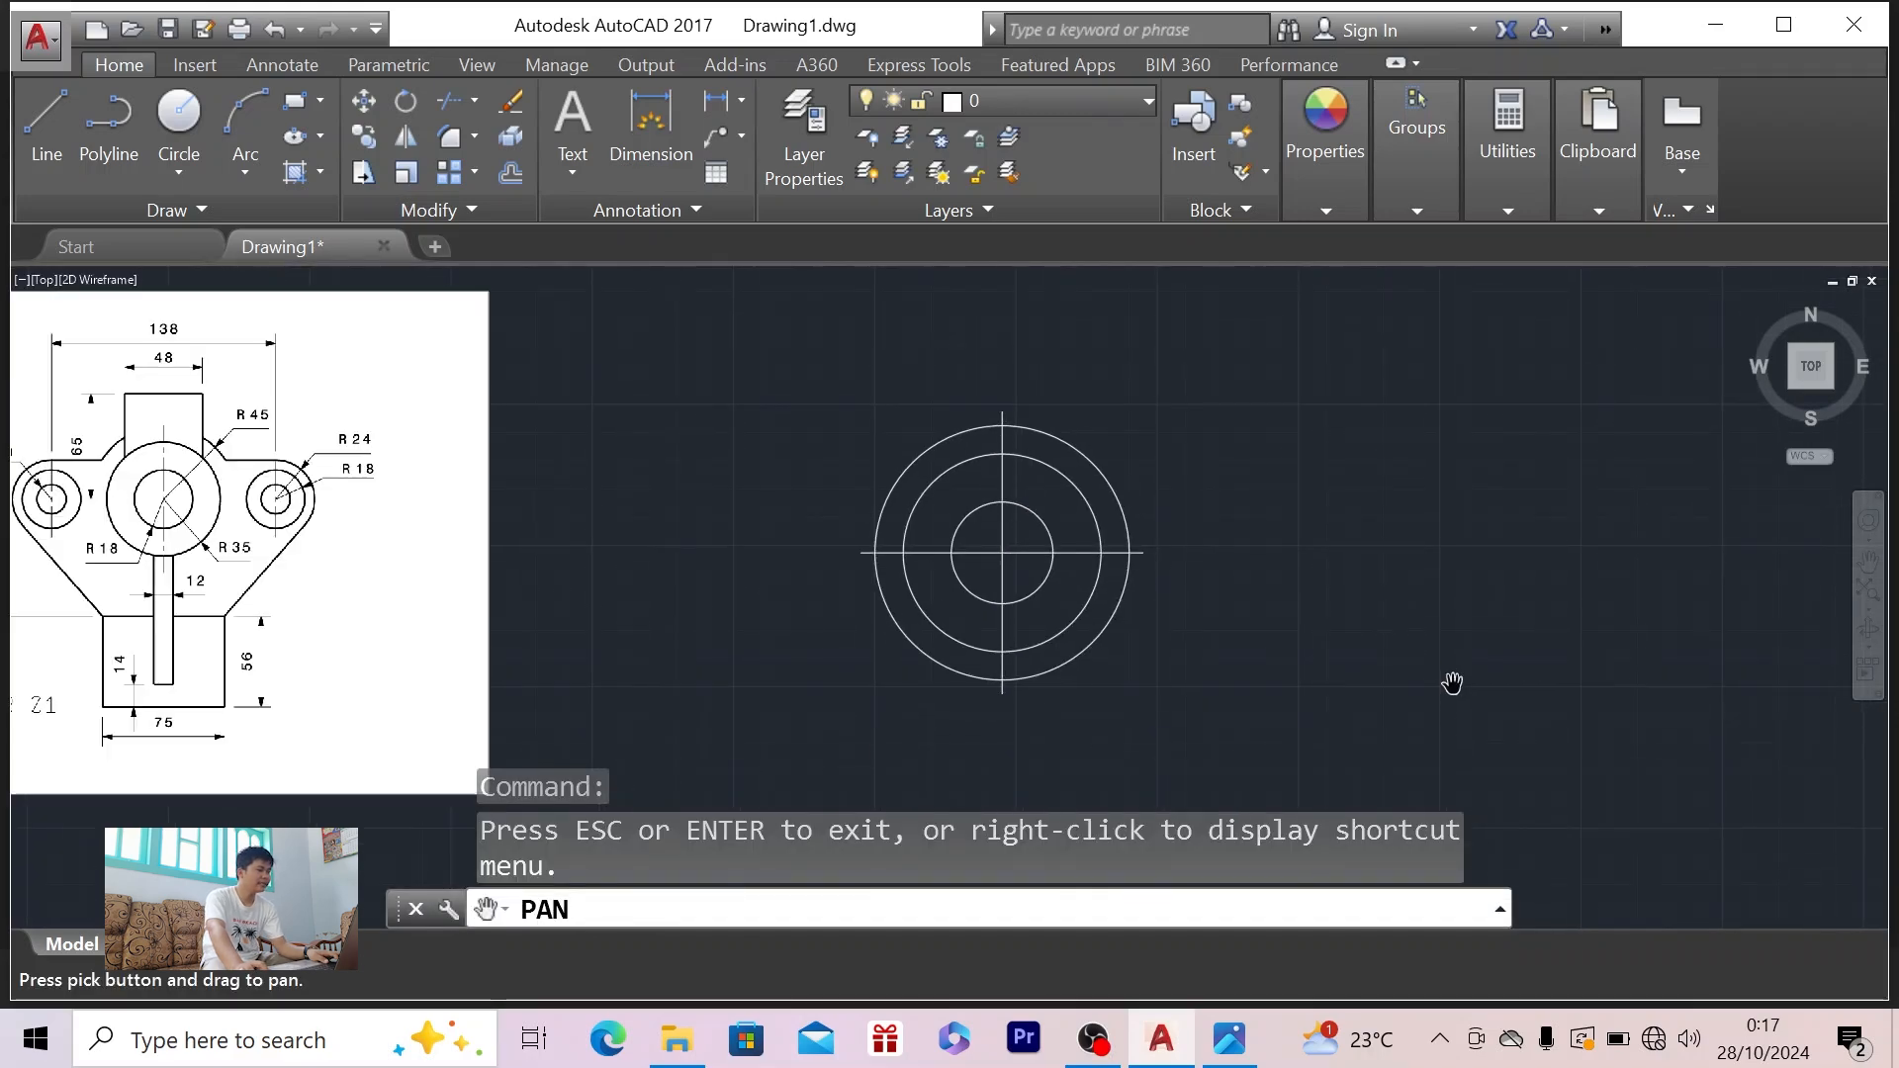
pyautogui.hotkey('alt', 'Tab')
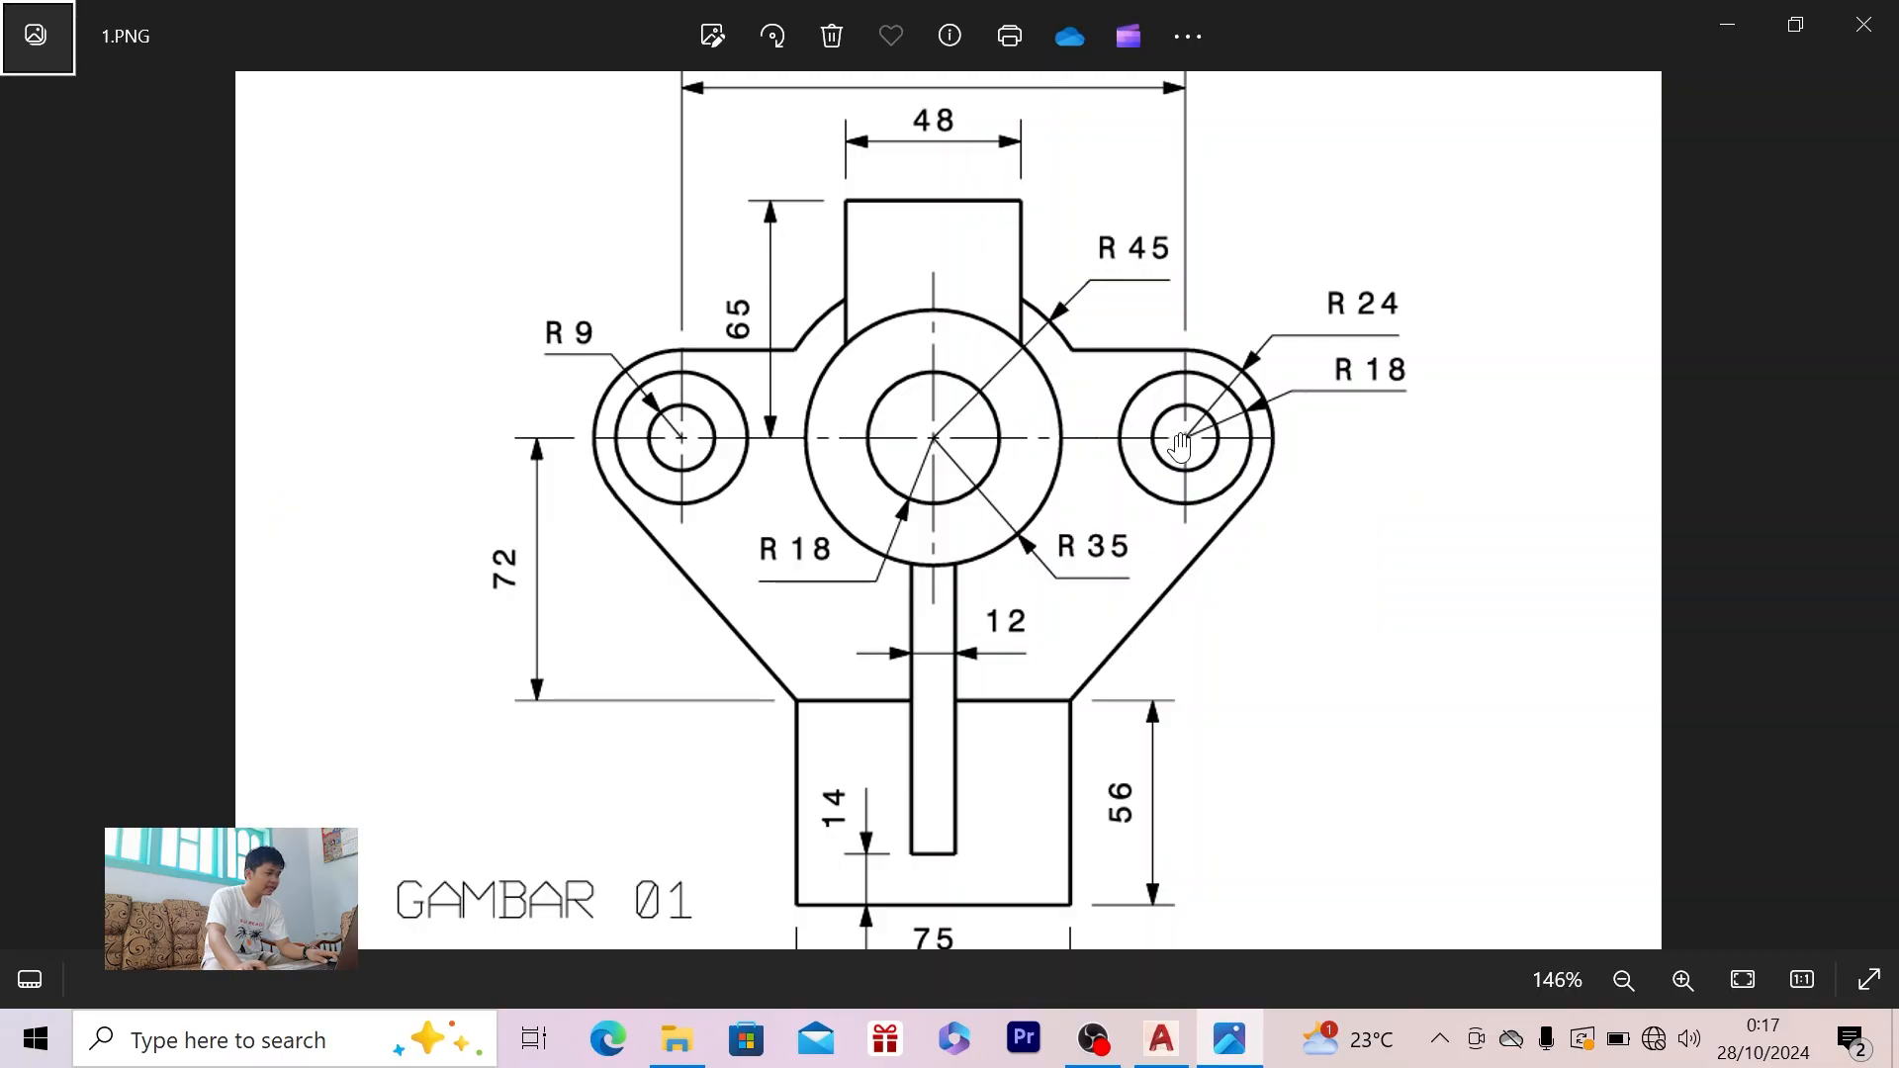
pyautogui.scroll(1, 895, 340)
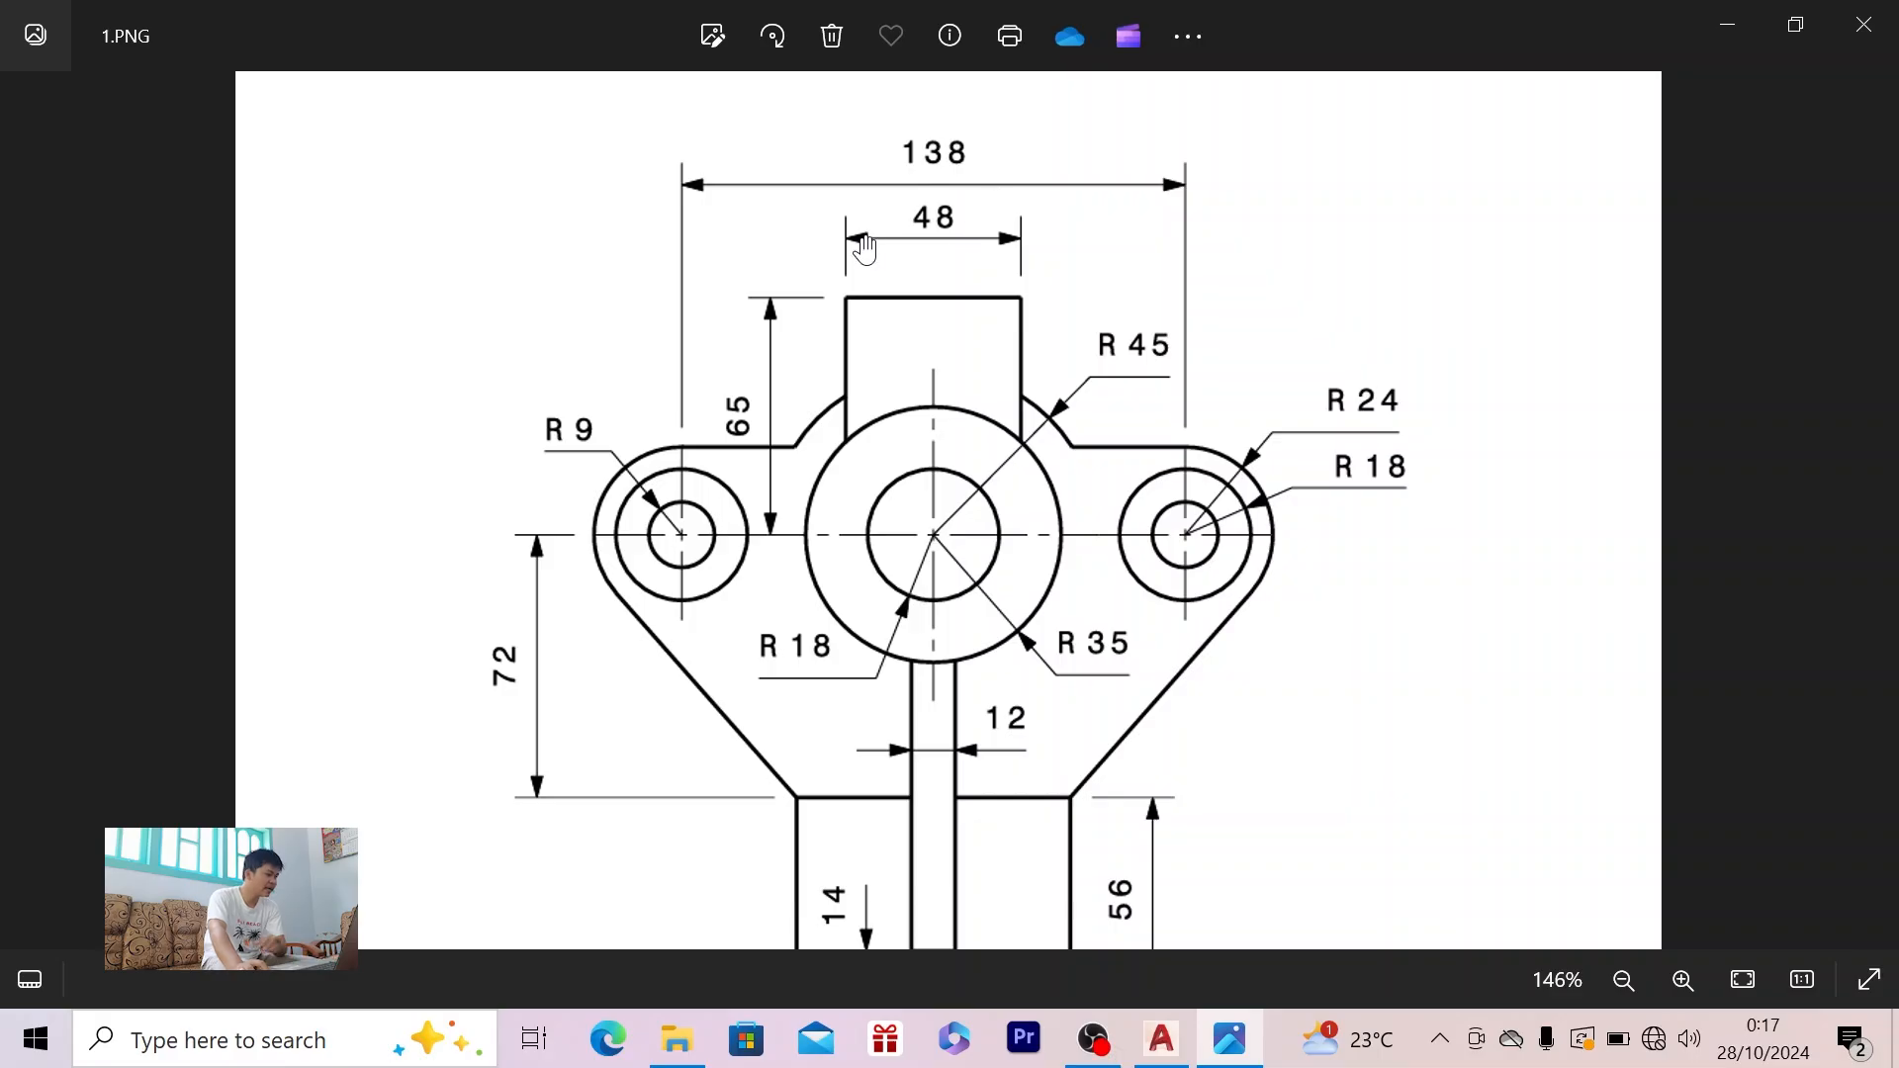
pyautogui.hotkey('alt', 'Tab')
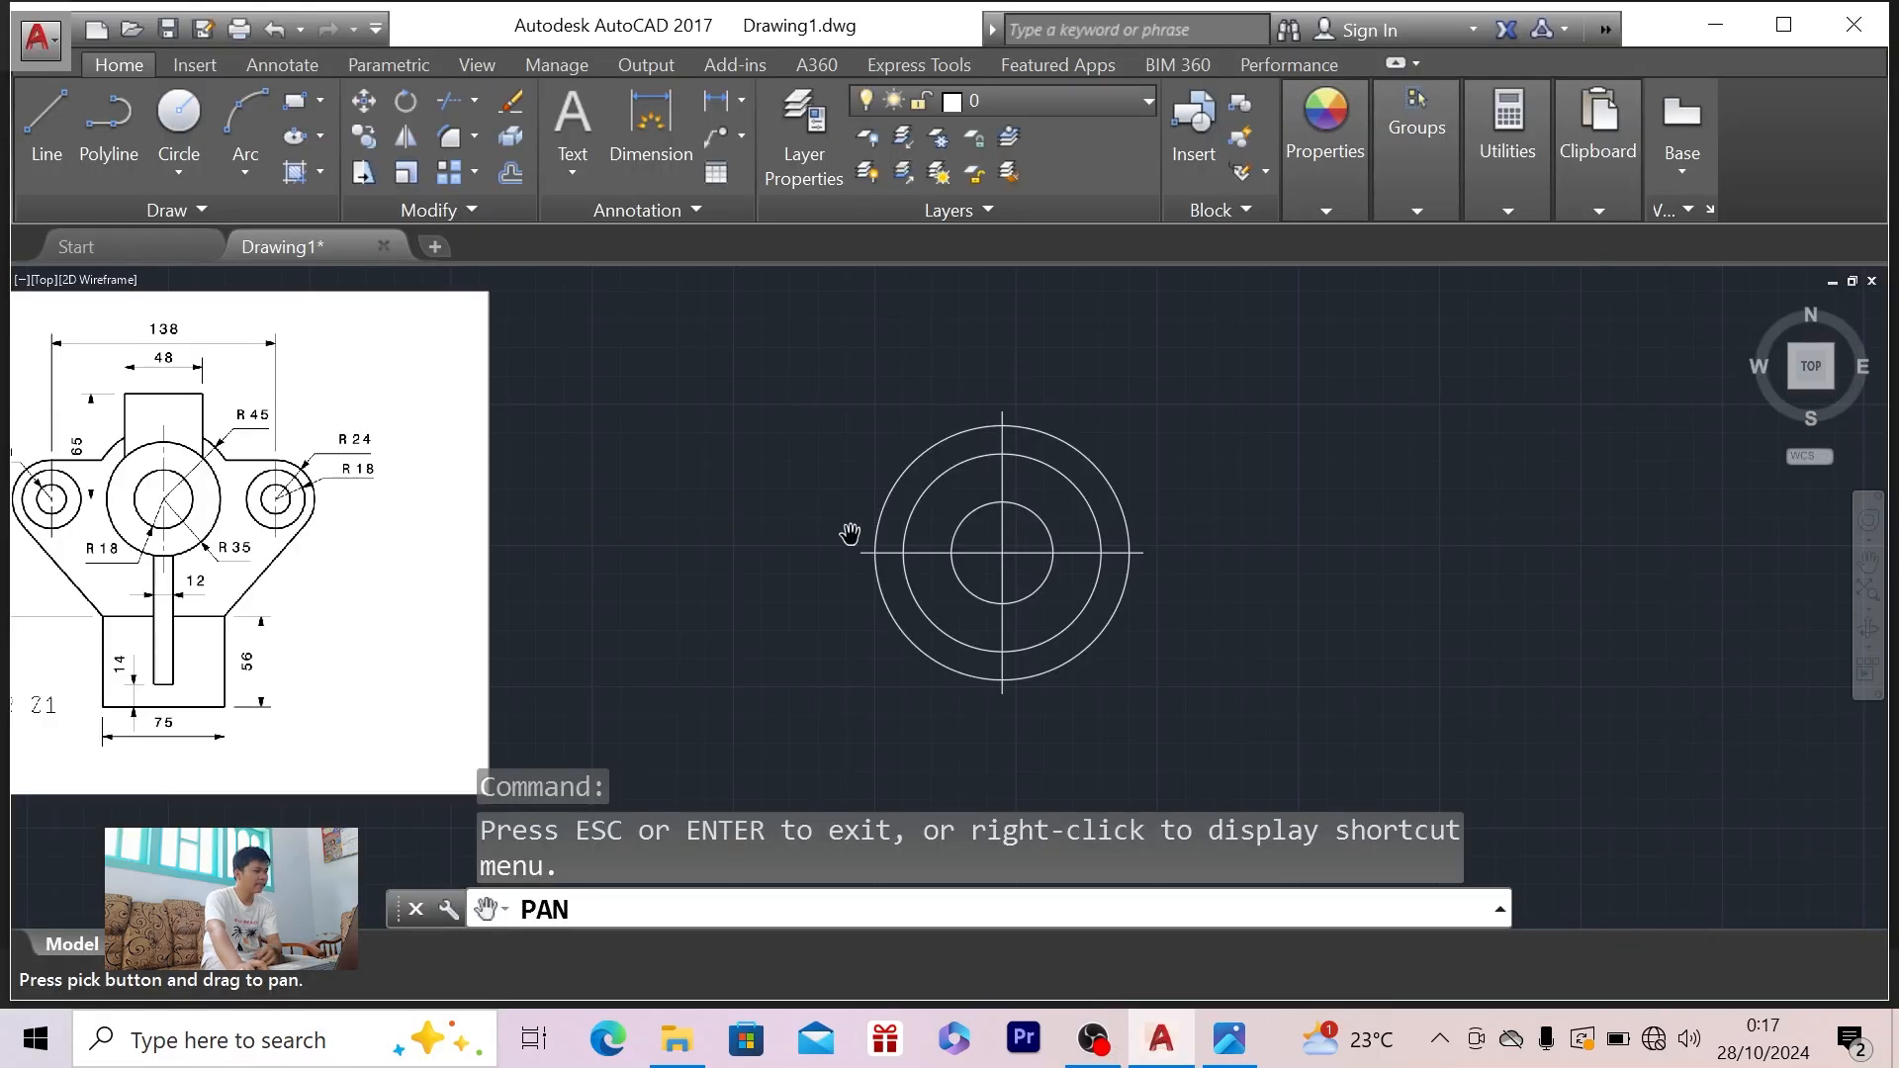
pyautogui.press('Escape')
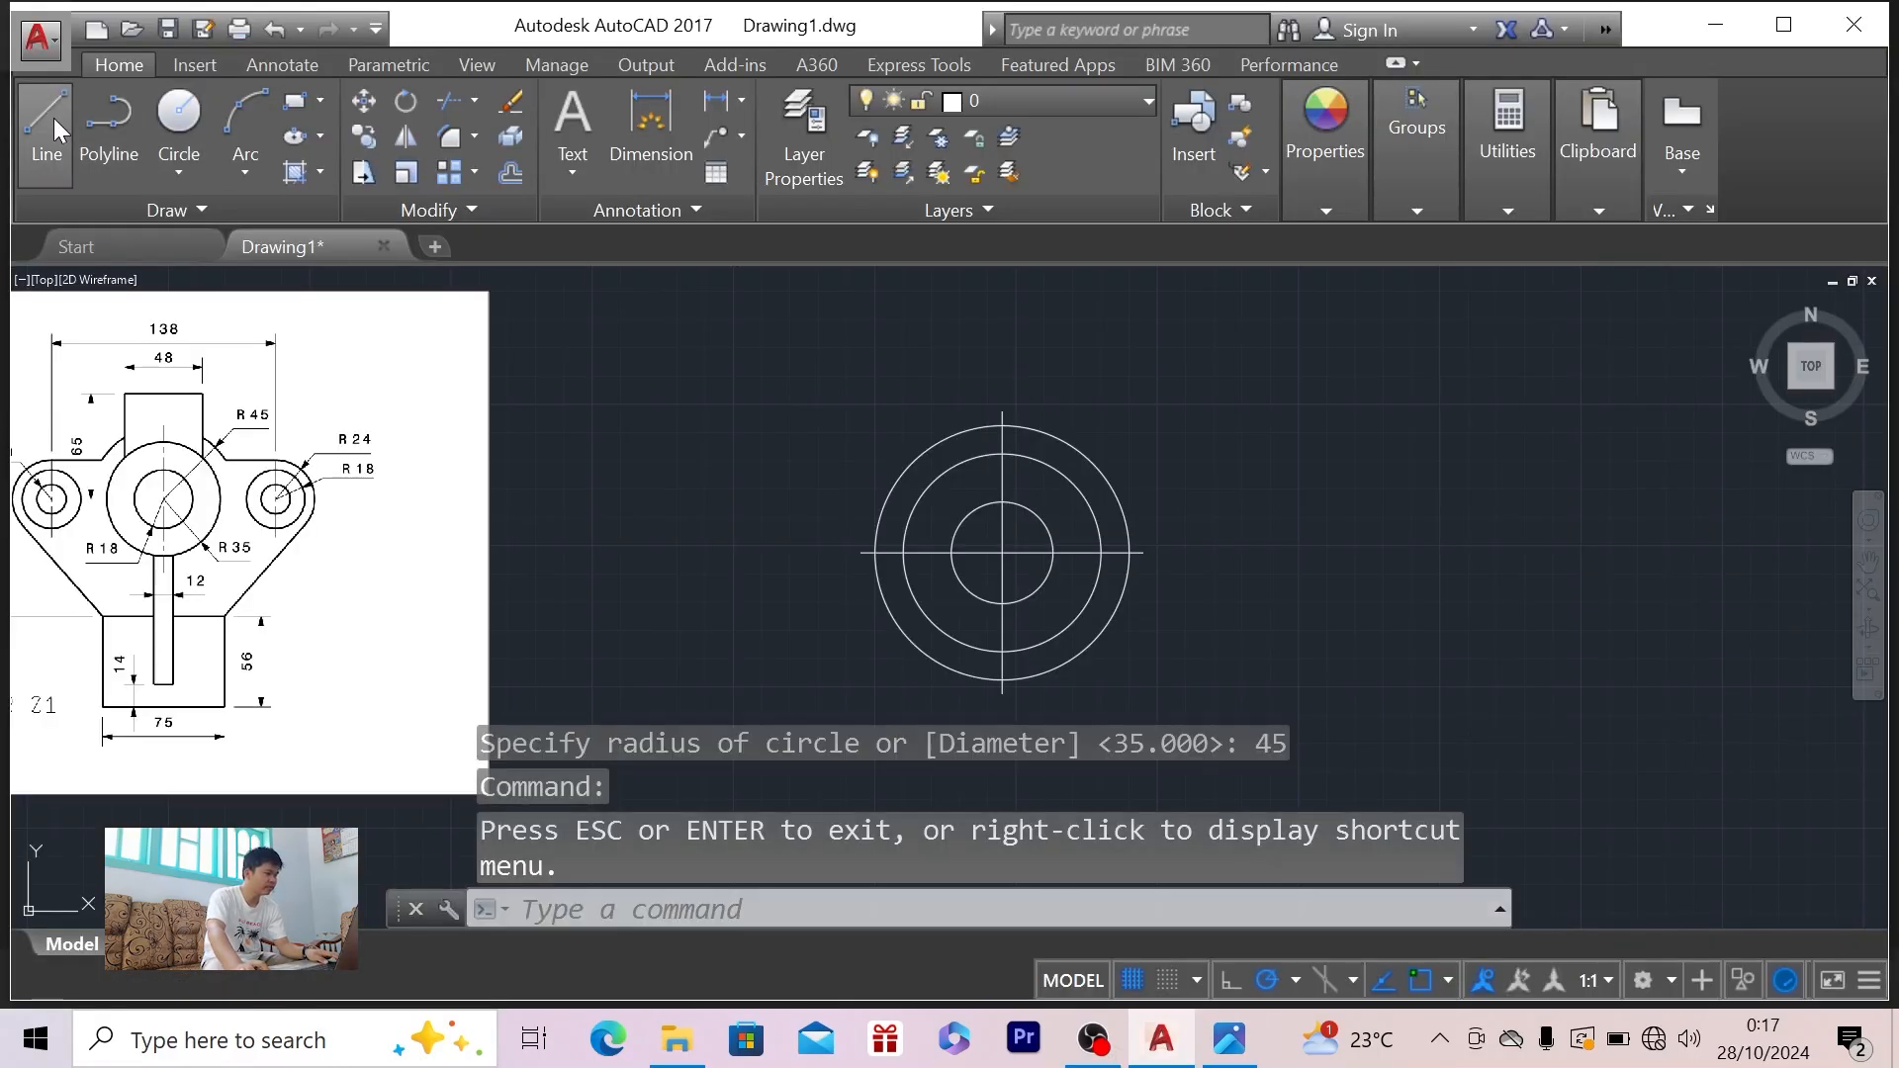
pyautogui.click(53, 117)
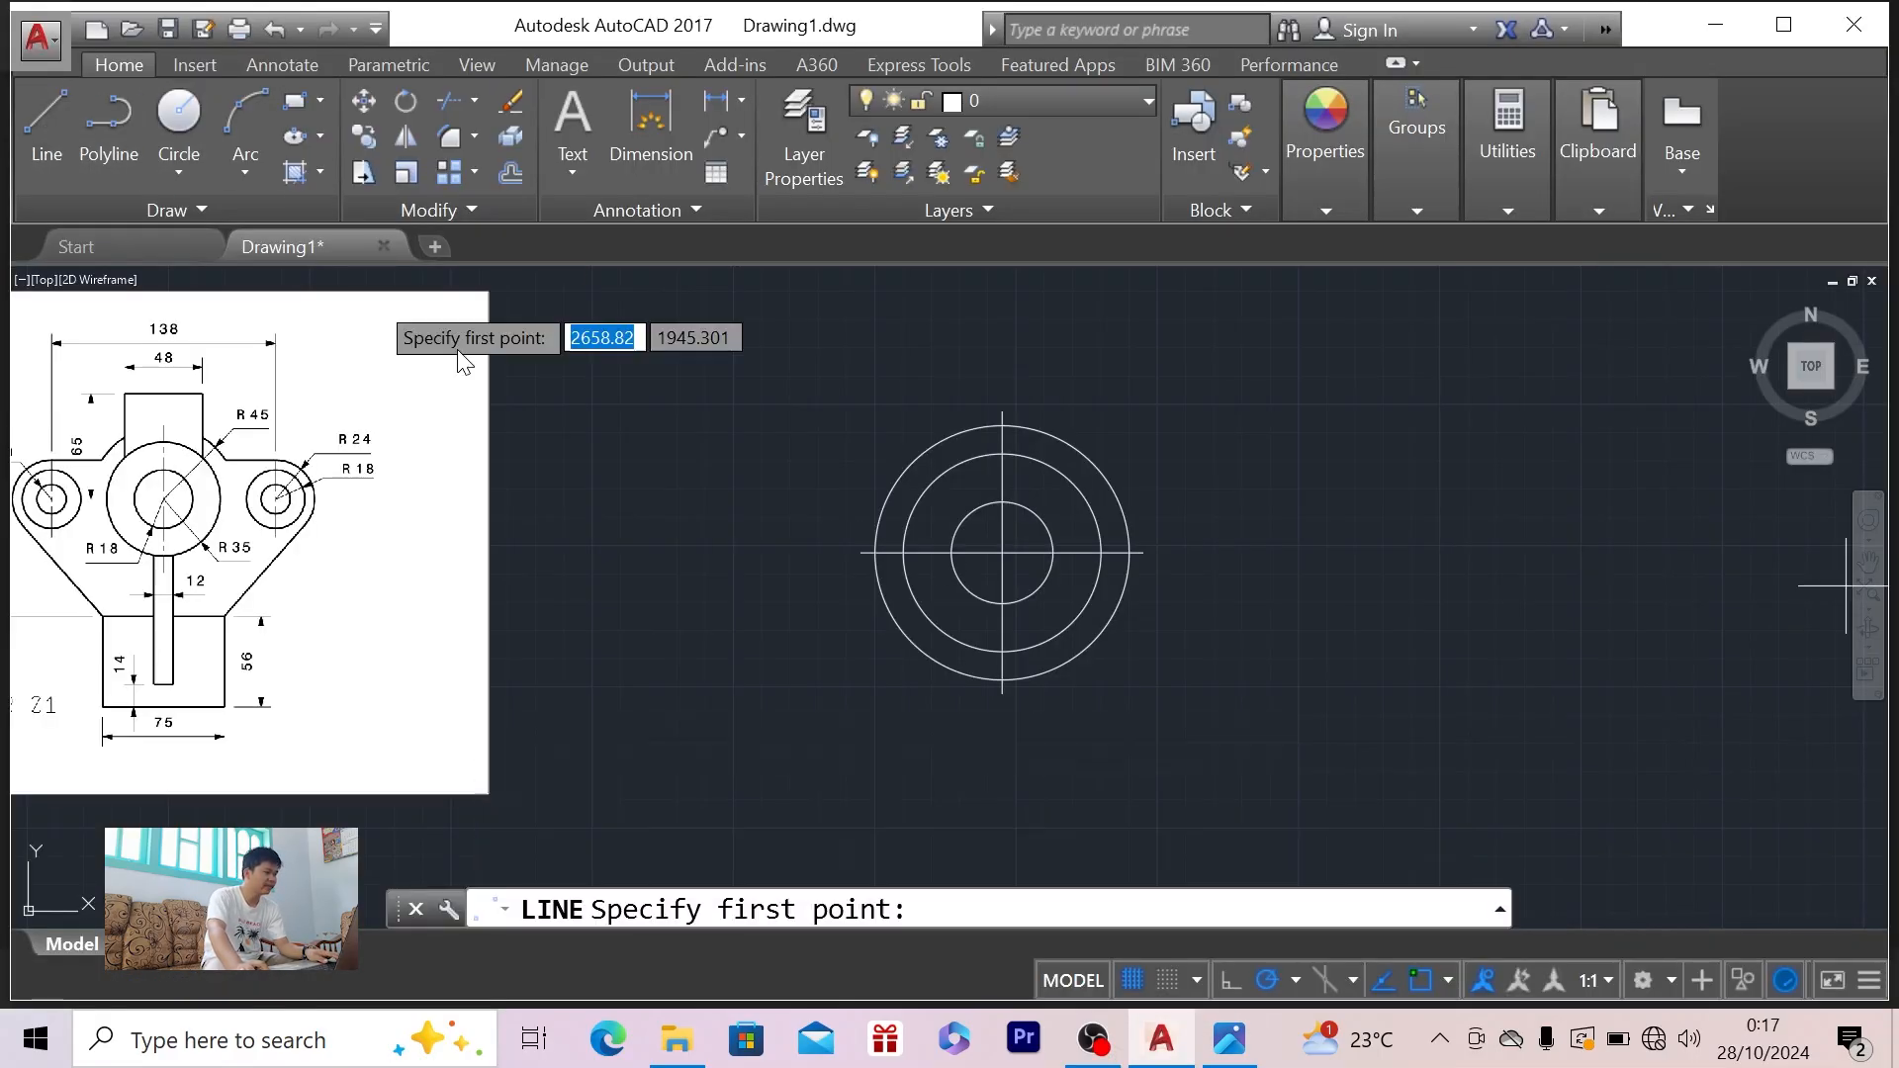
pyautogui.click(1002, 552)
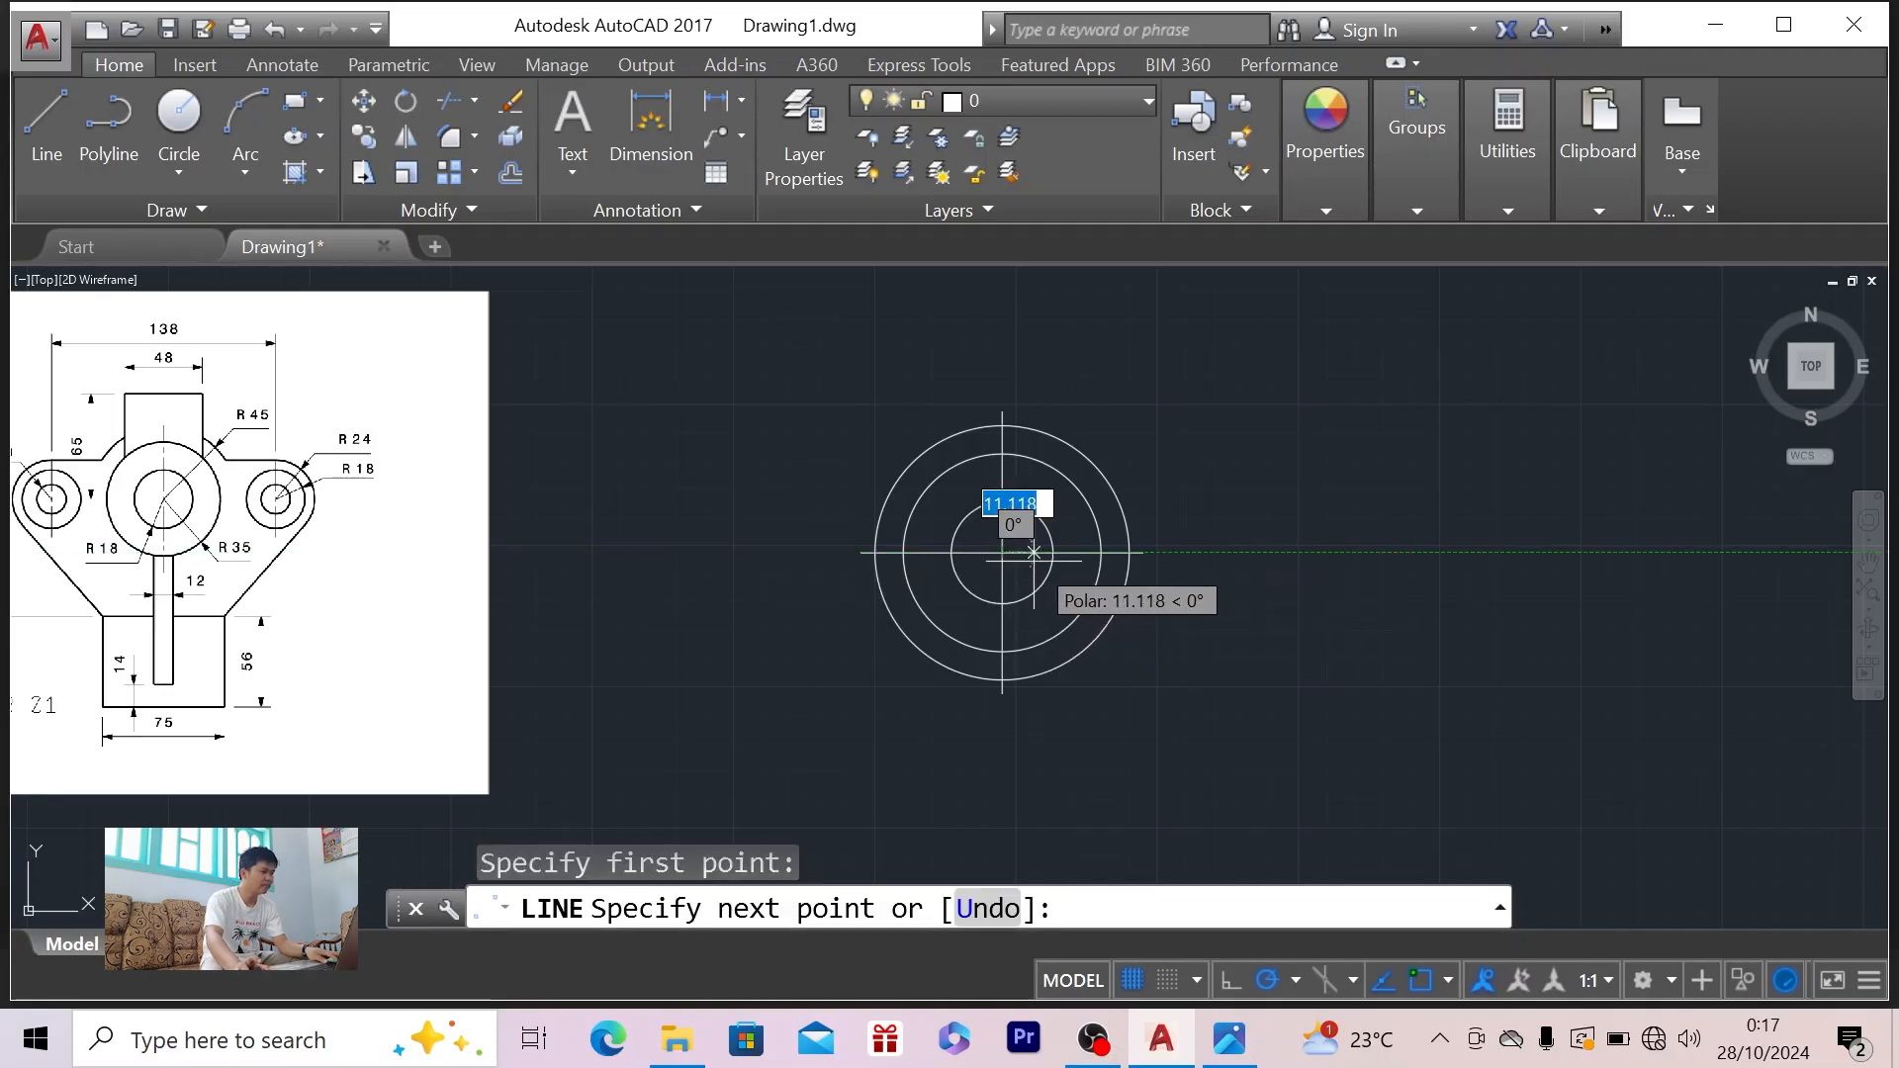
pyautogui.write('69')
pyautogui.press('Return')
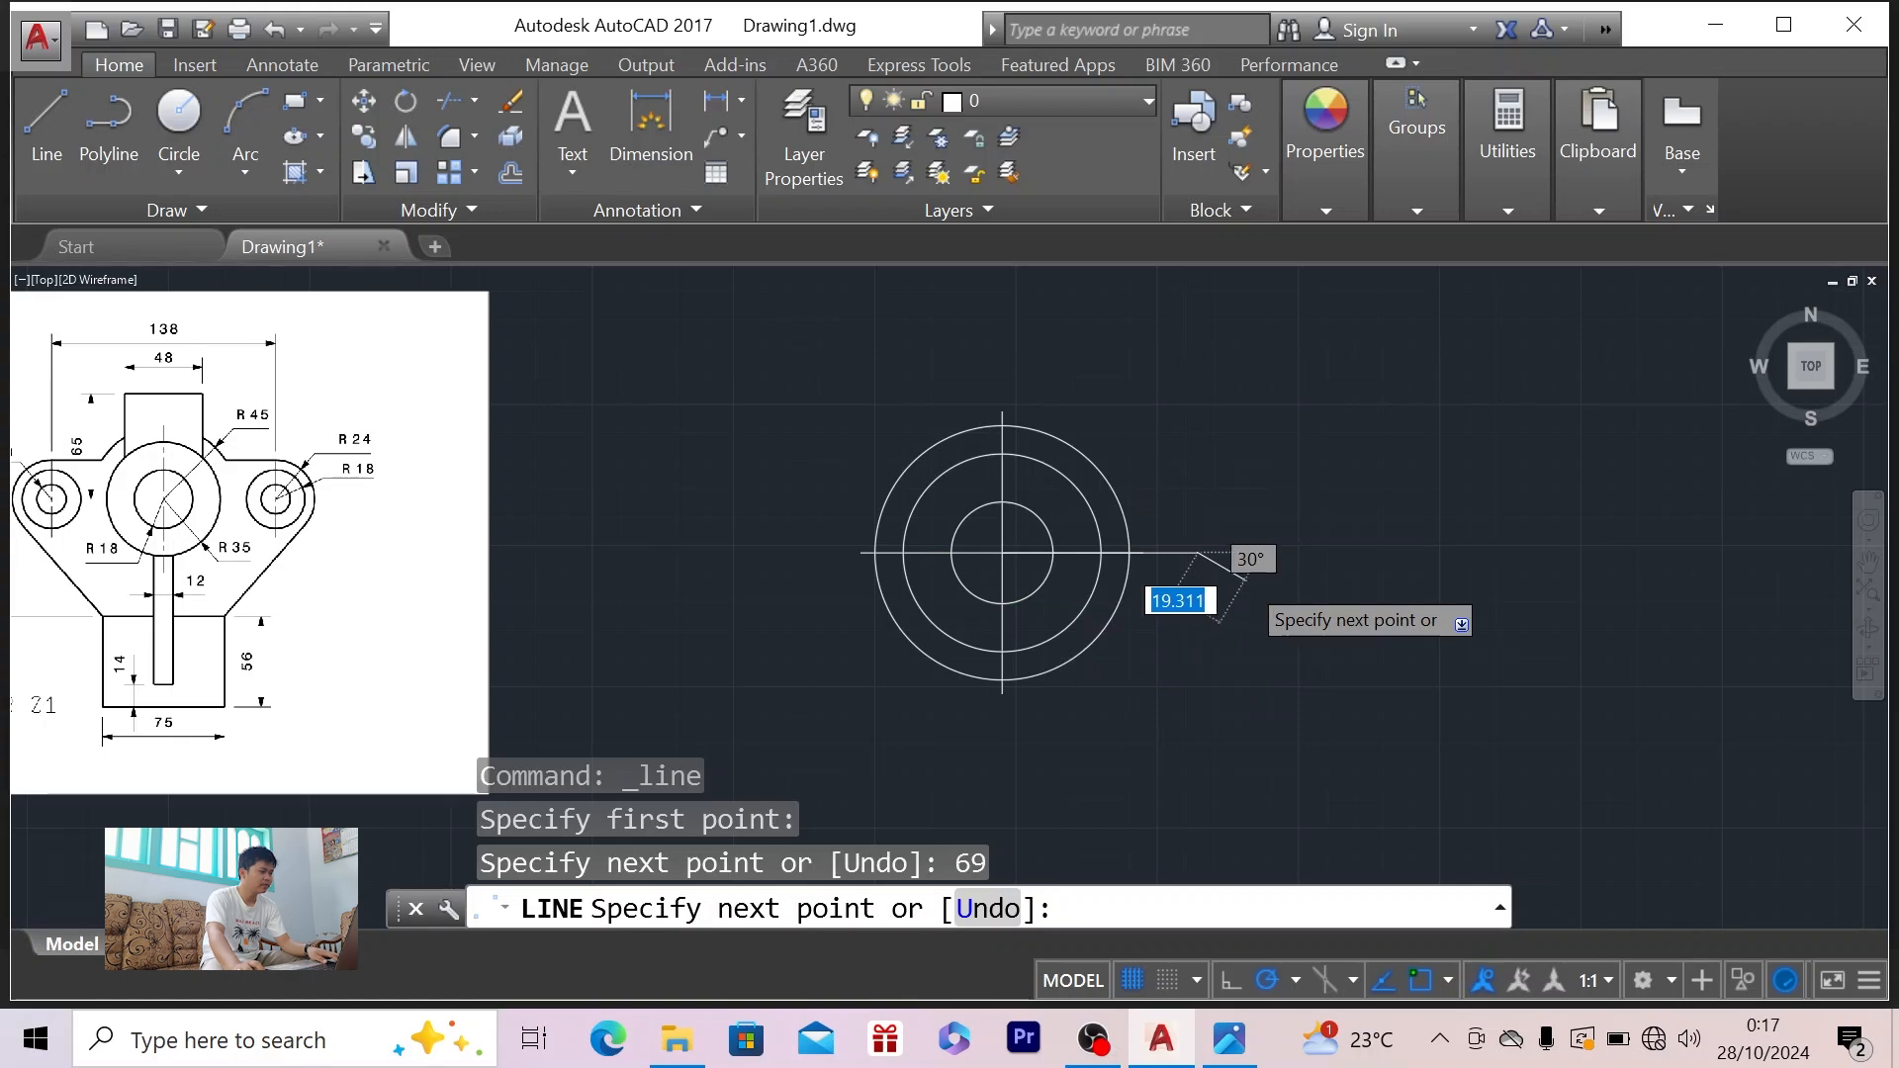
pyautogui.scroll(5, 1244, 573)
pyautogui.press('Escape')
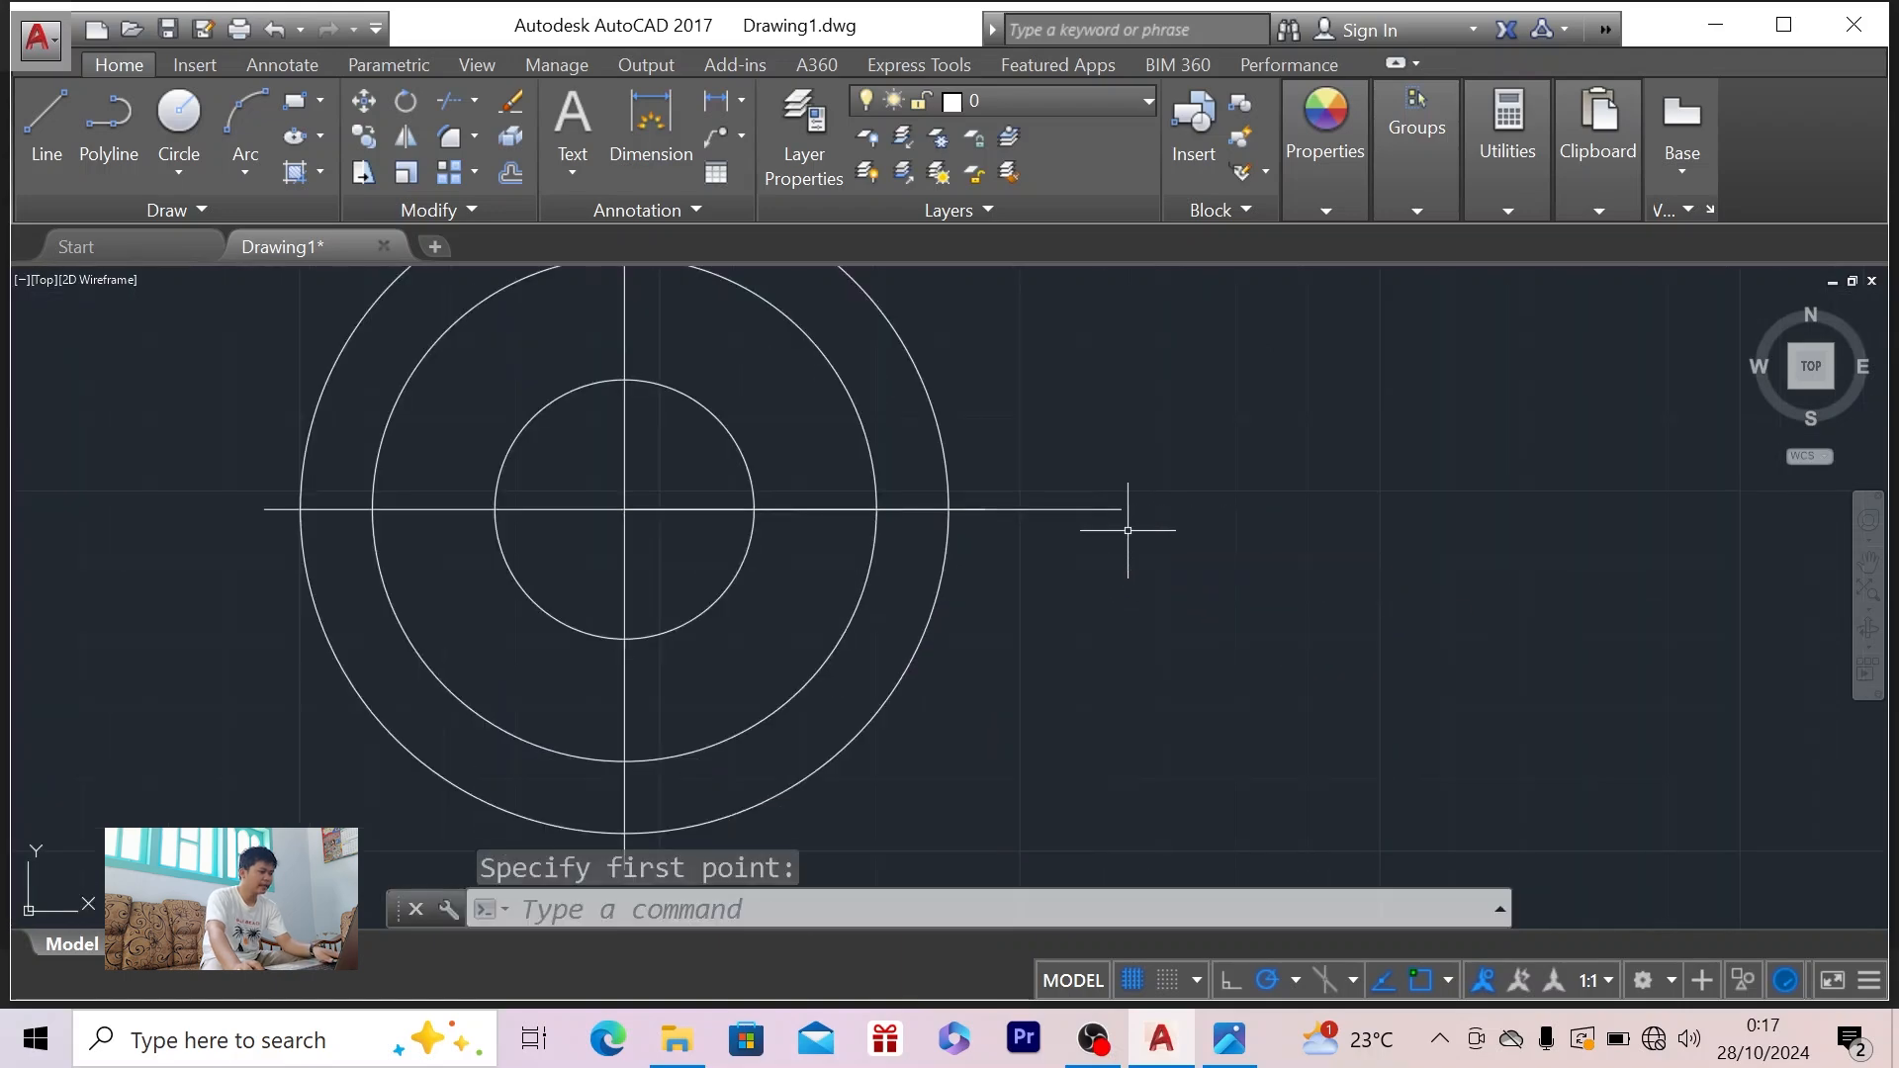
# - Draw a circle with radius 9 centred on the right end of the 69-long line, checking its radius against the reference in Photos
pyautogui.click(180, 123)
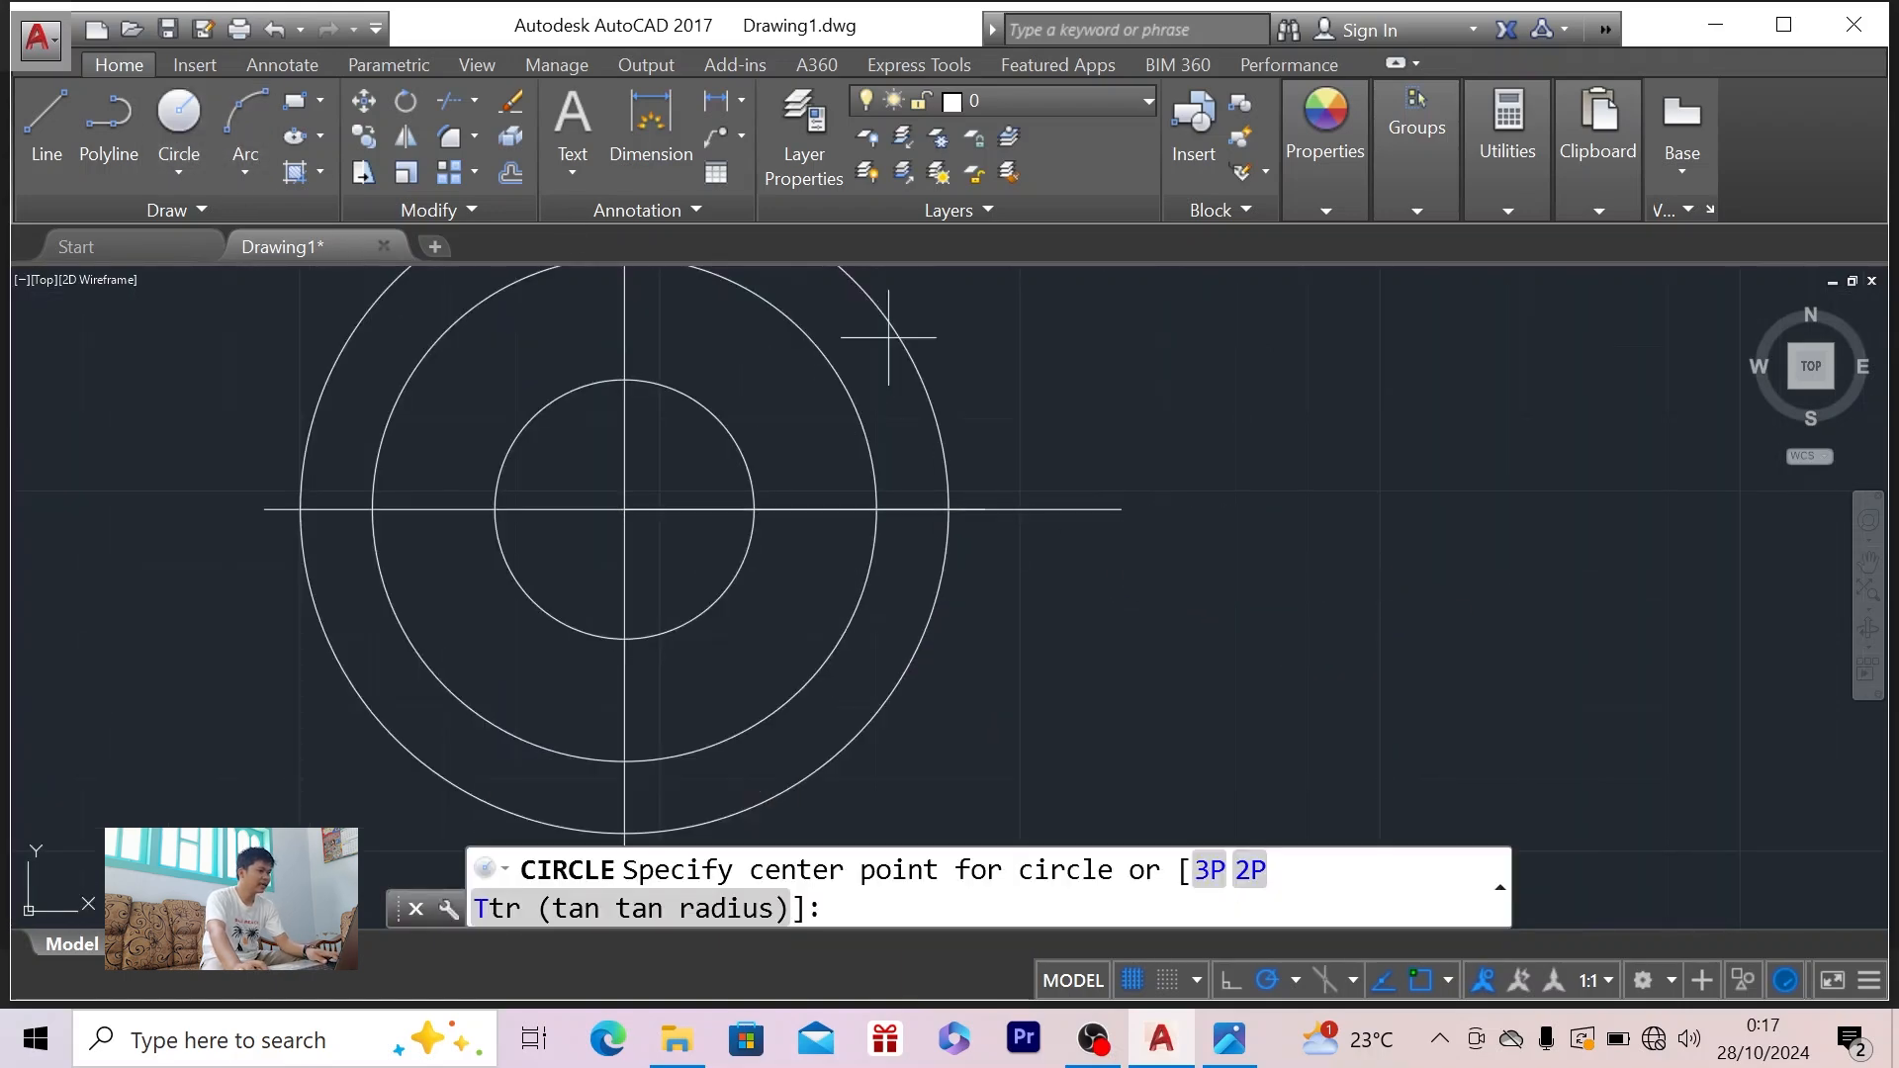
pyautogui.hotkey('alt', 'Tab')
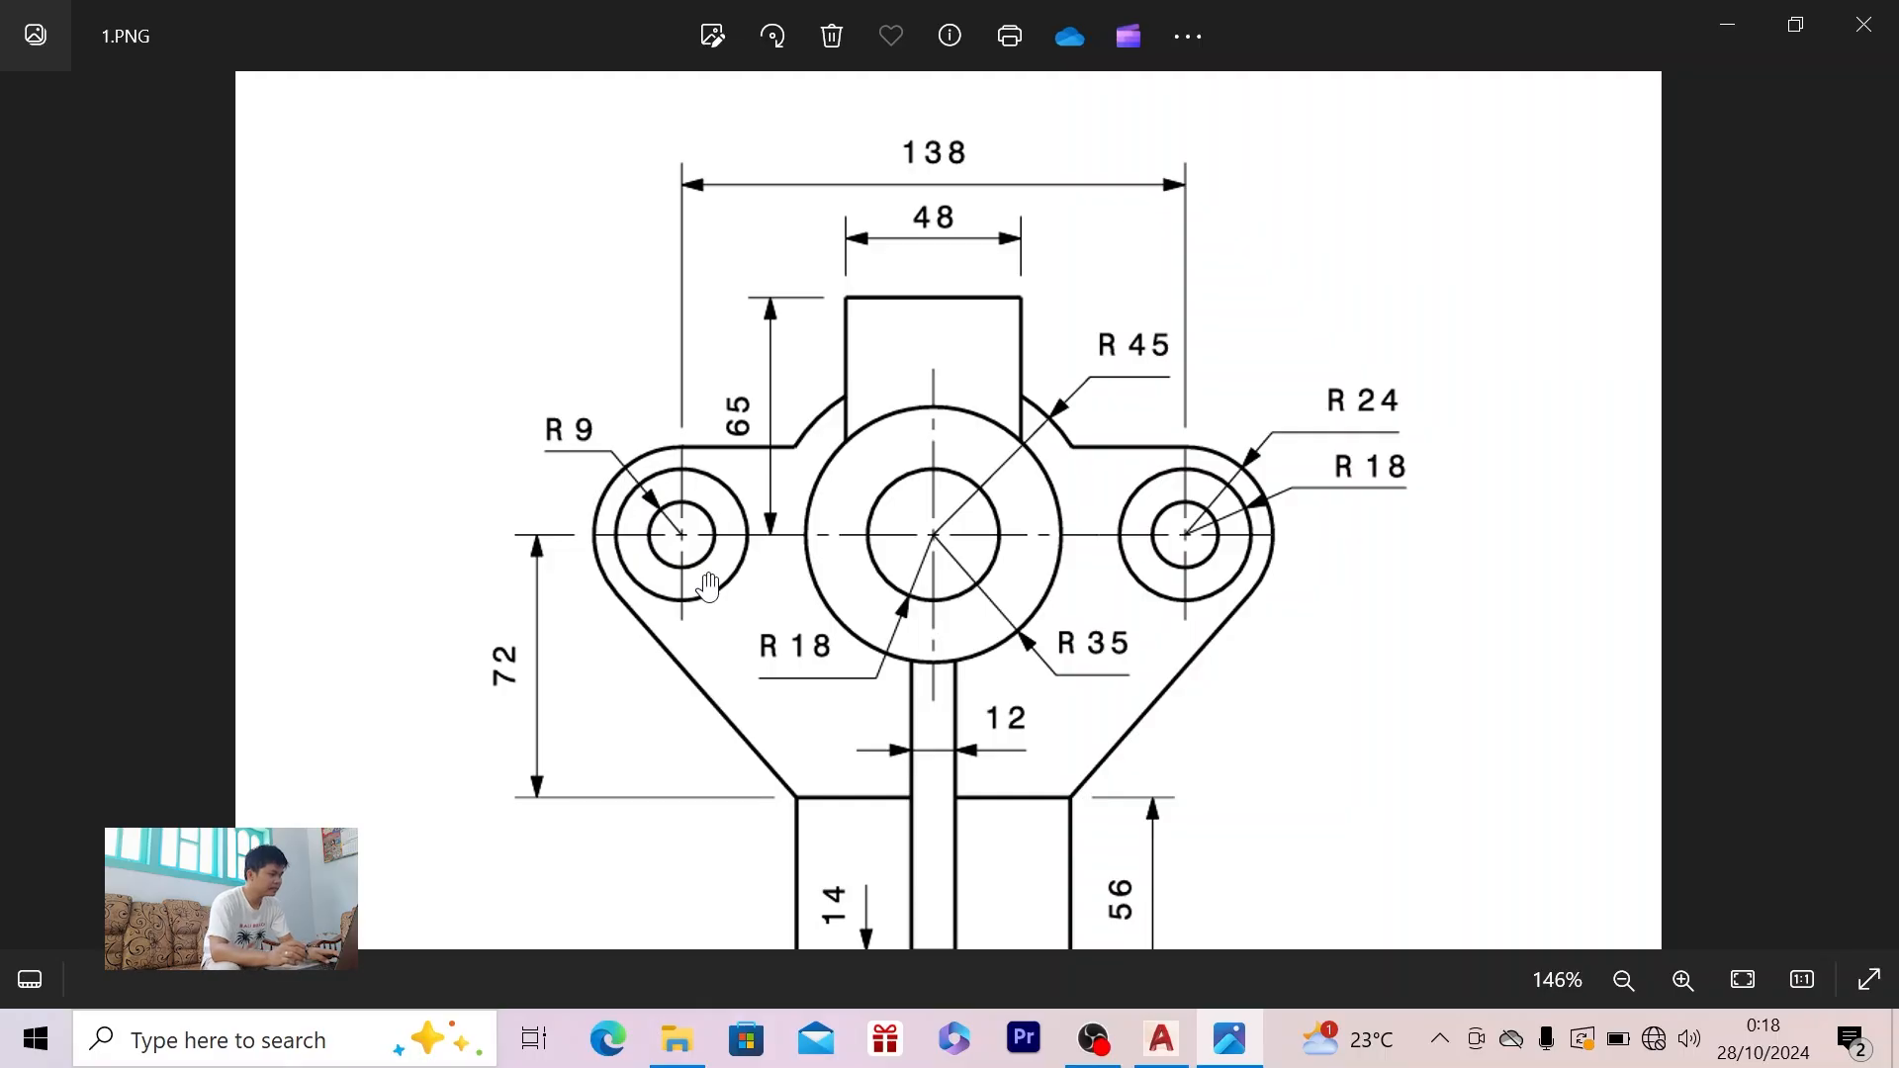
pyautogui.hotkey('alt', 'Tab')
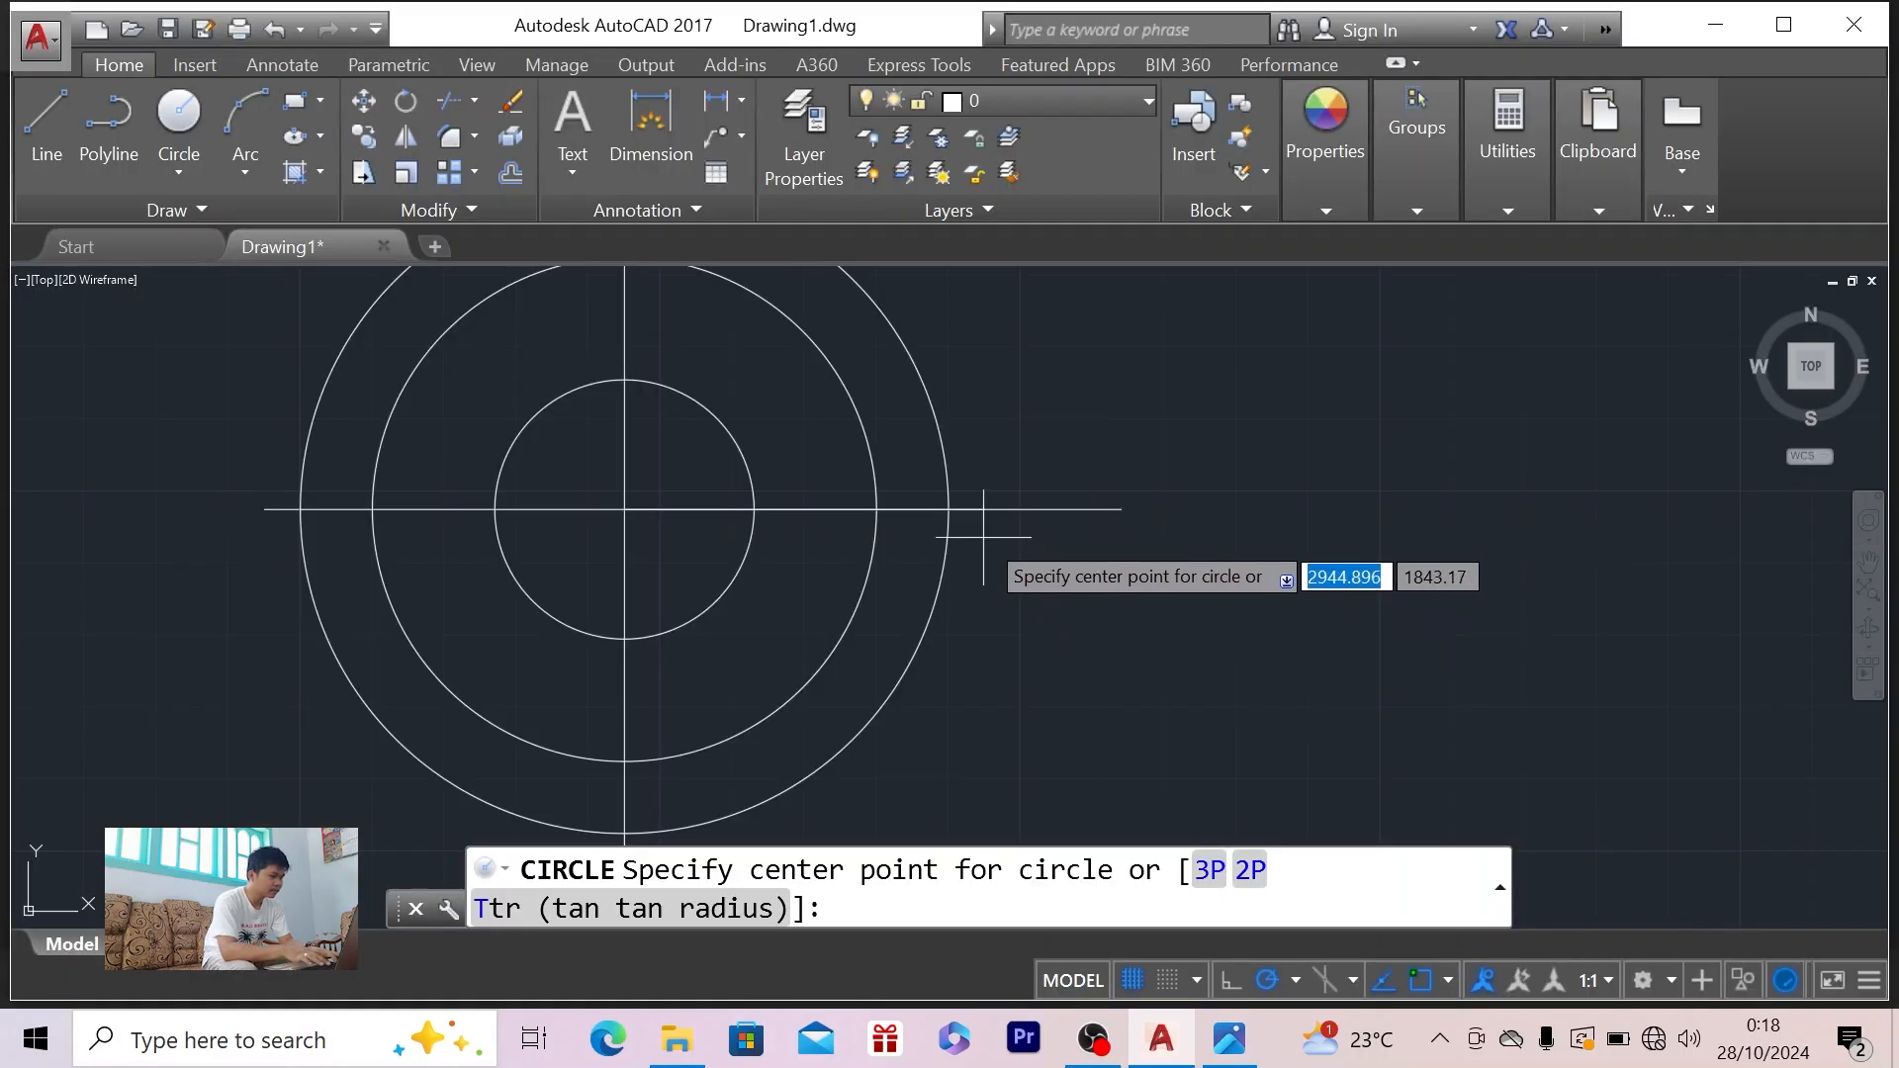
pyautogui.click(1122, 509)
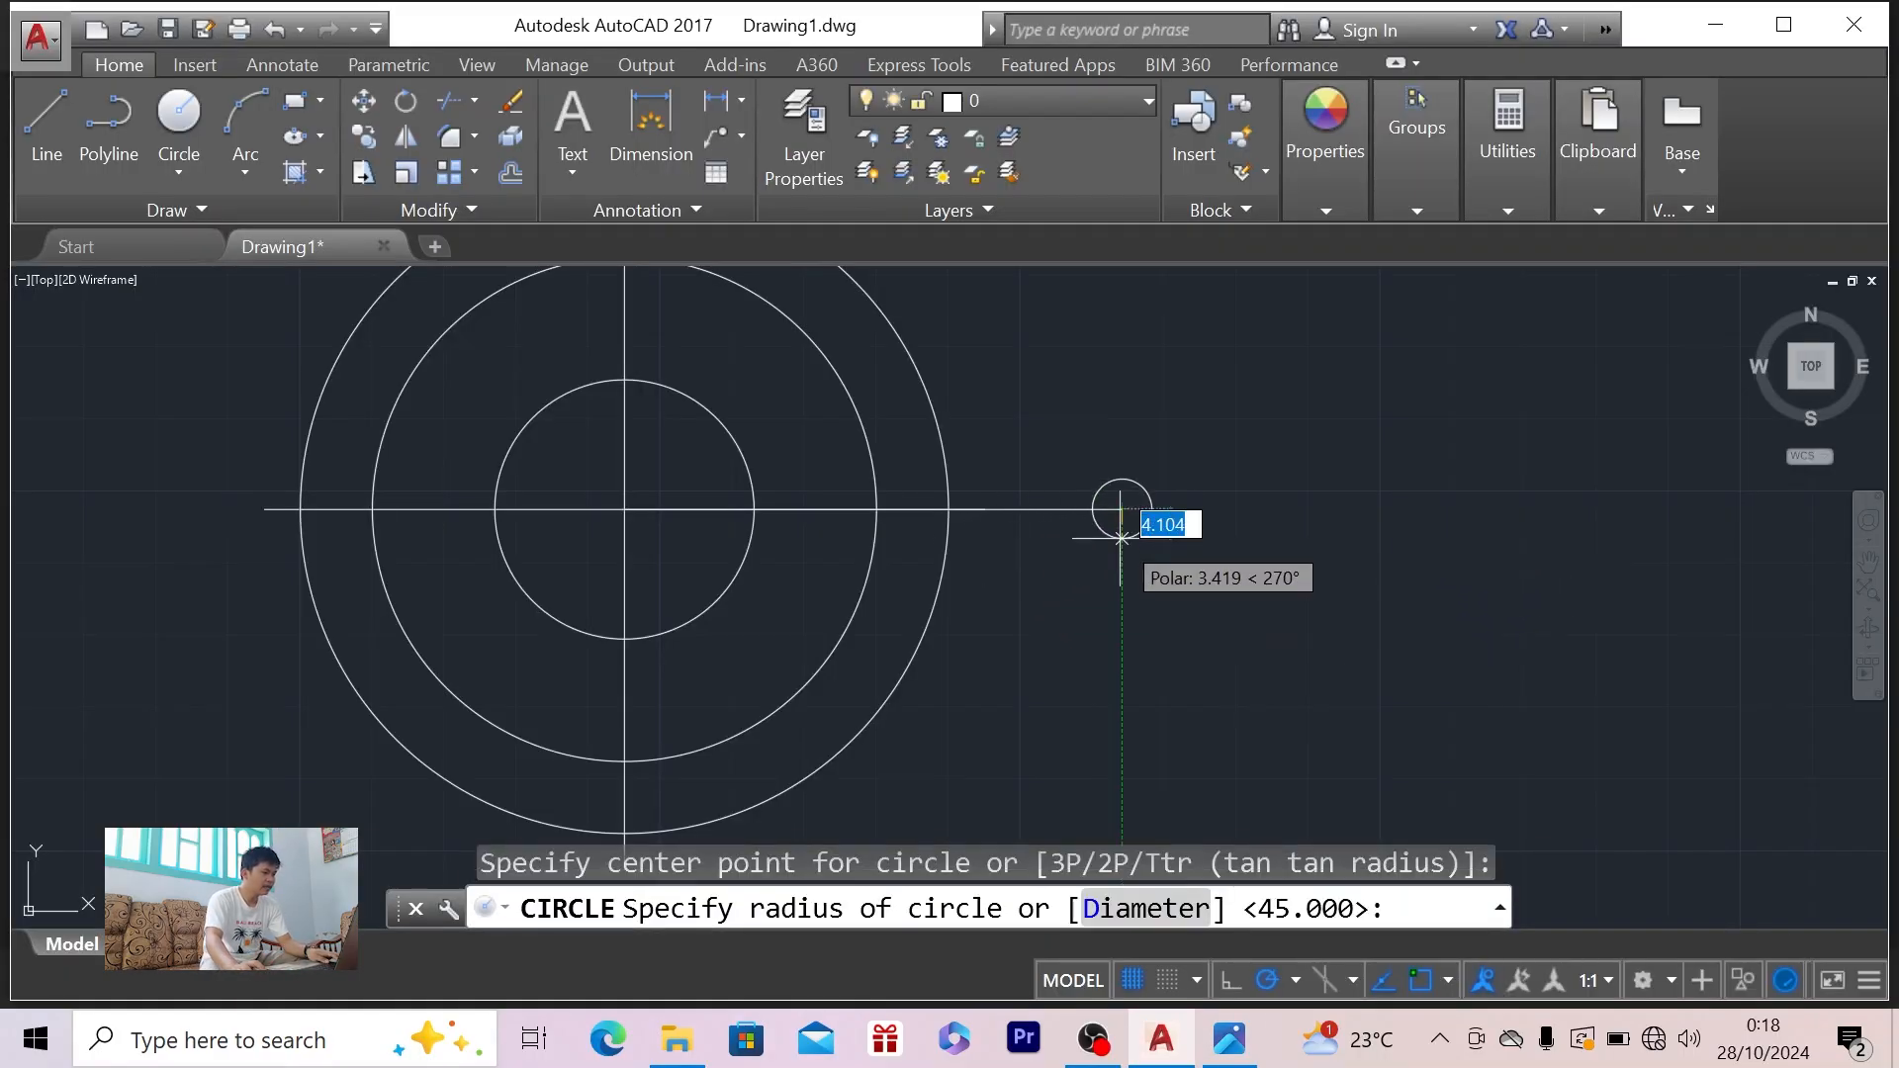
pyautogui.write('9')
pyautogui.press('Return')
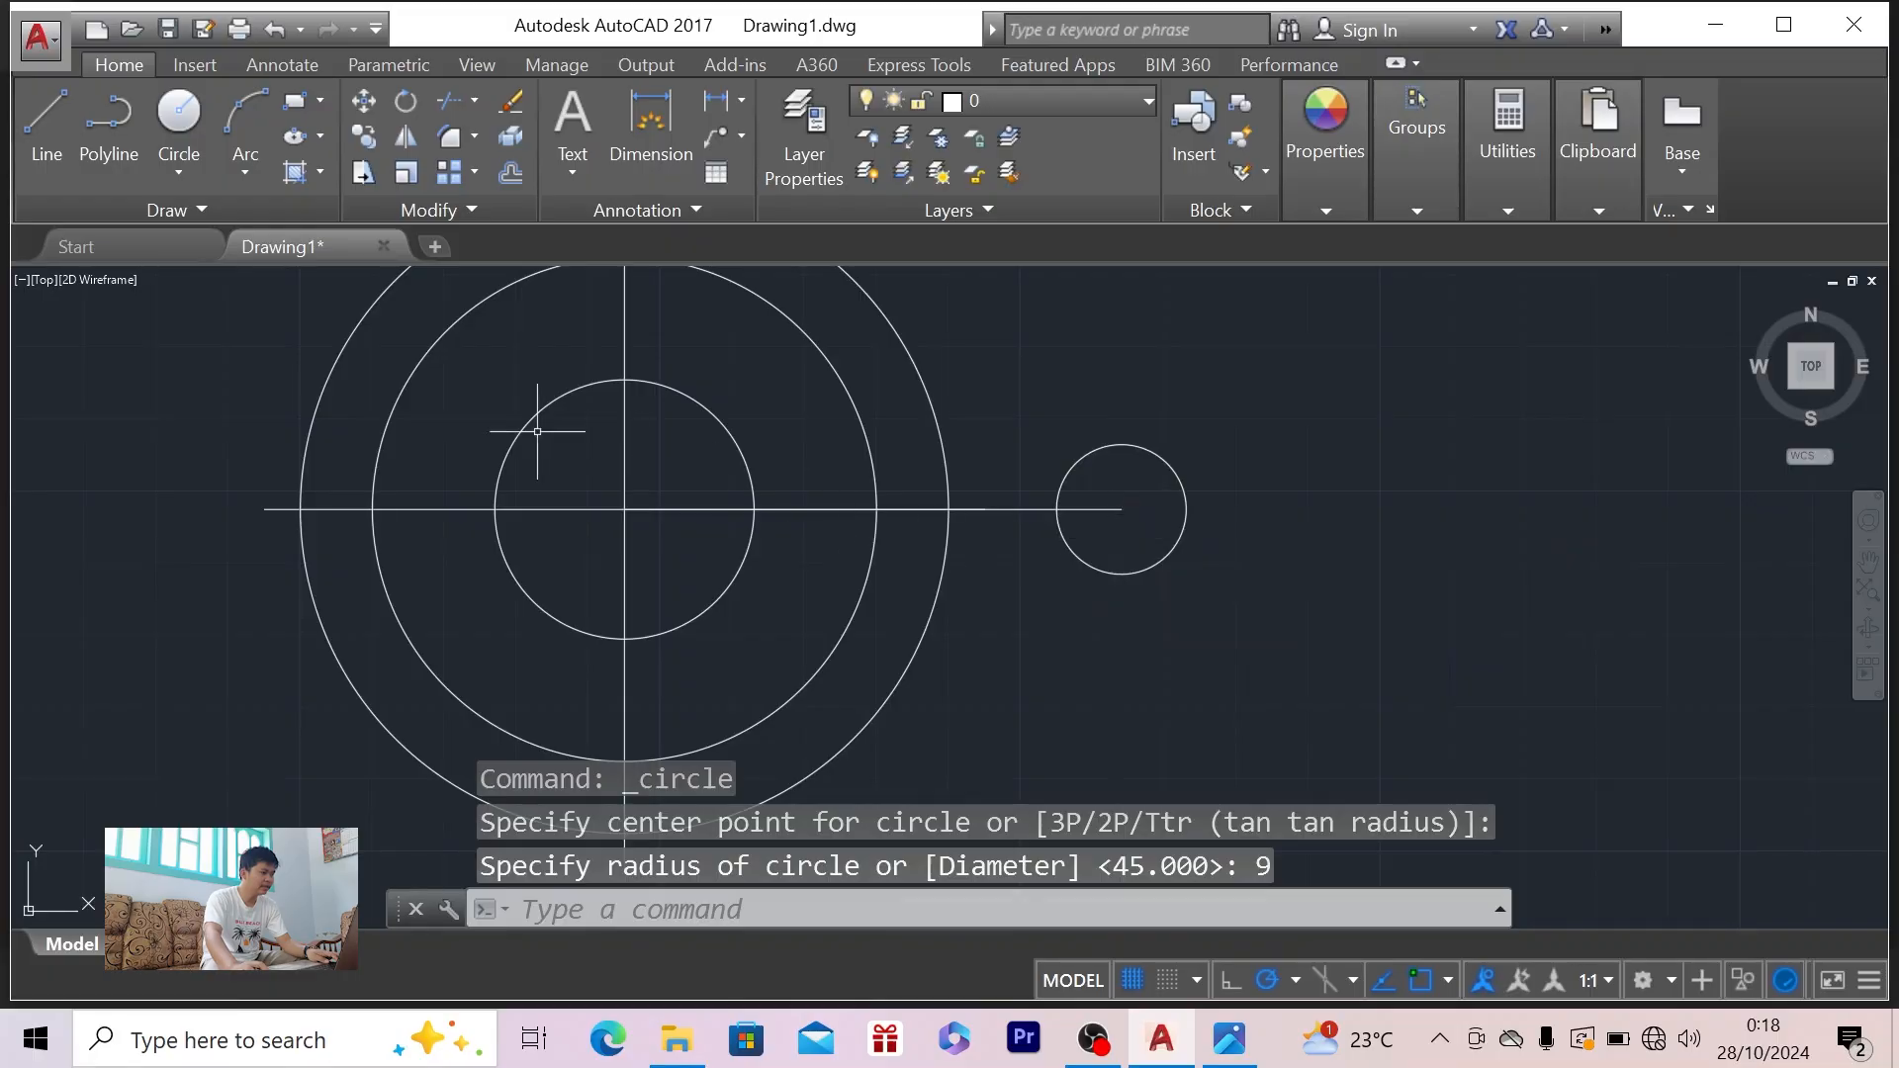
# - Draw a circle with radius 18 concentric with the small side hole, checking its radius against the reference drawing in Photos
pyautogui.click(179, 117)
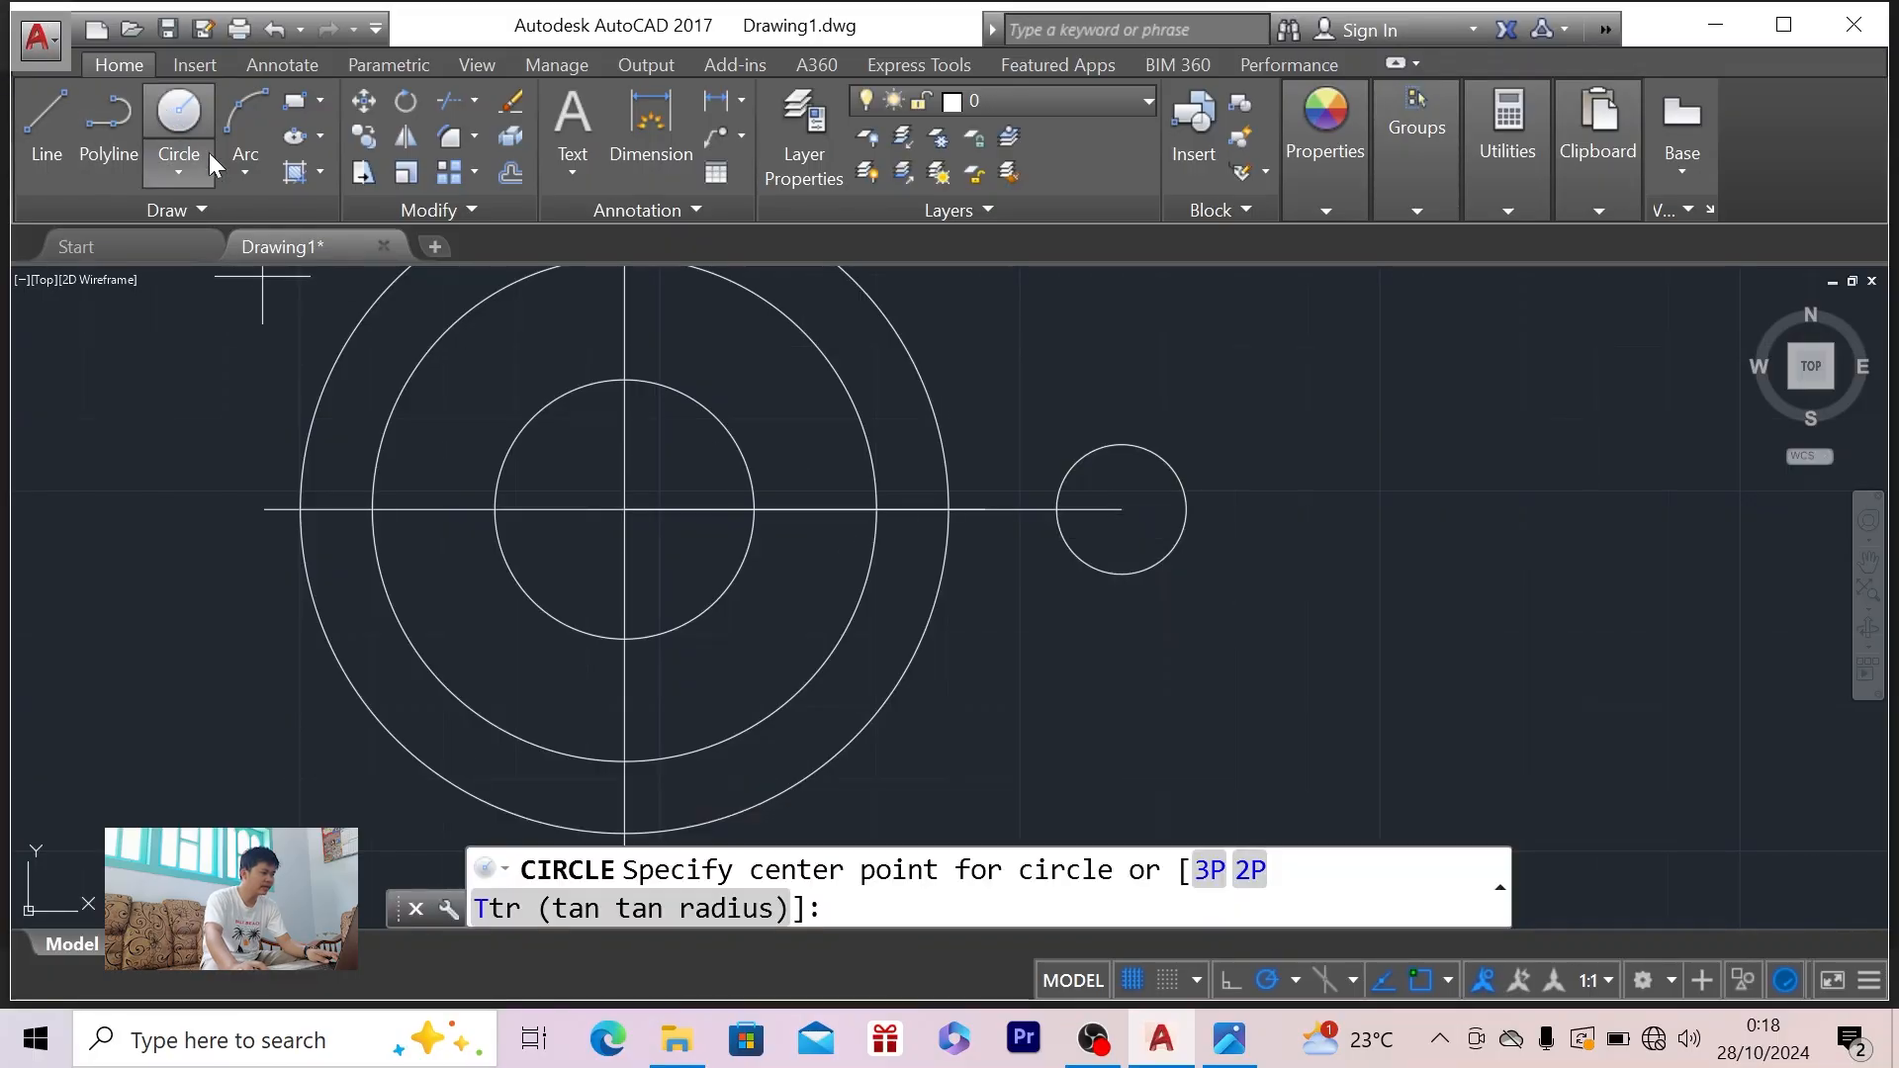
pyautogui.hotkey('alt', 'Tab')
pyautogui.click(964, 557)
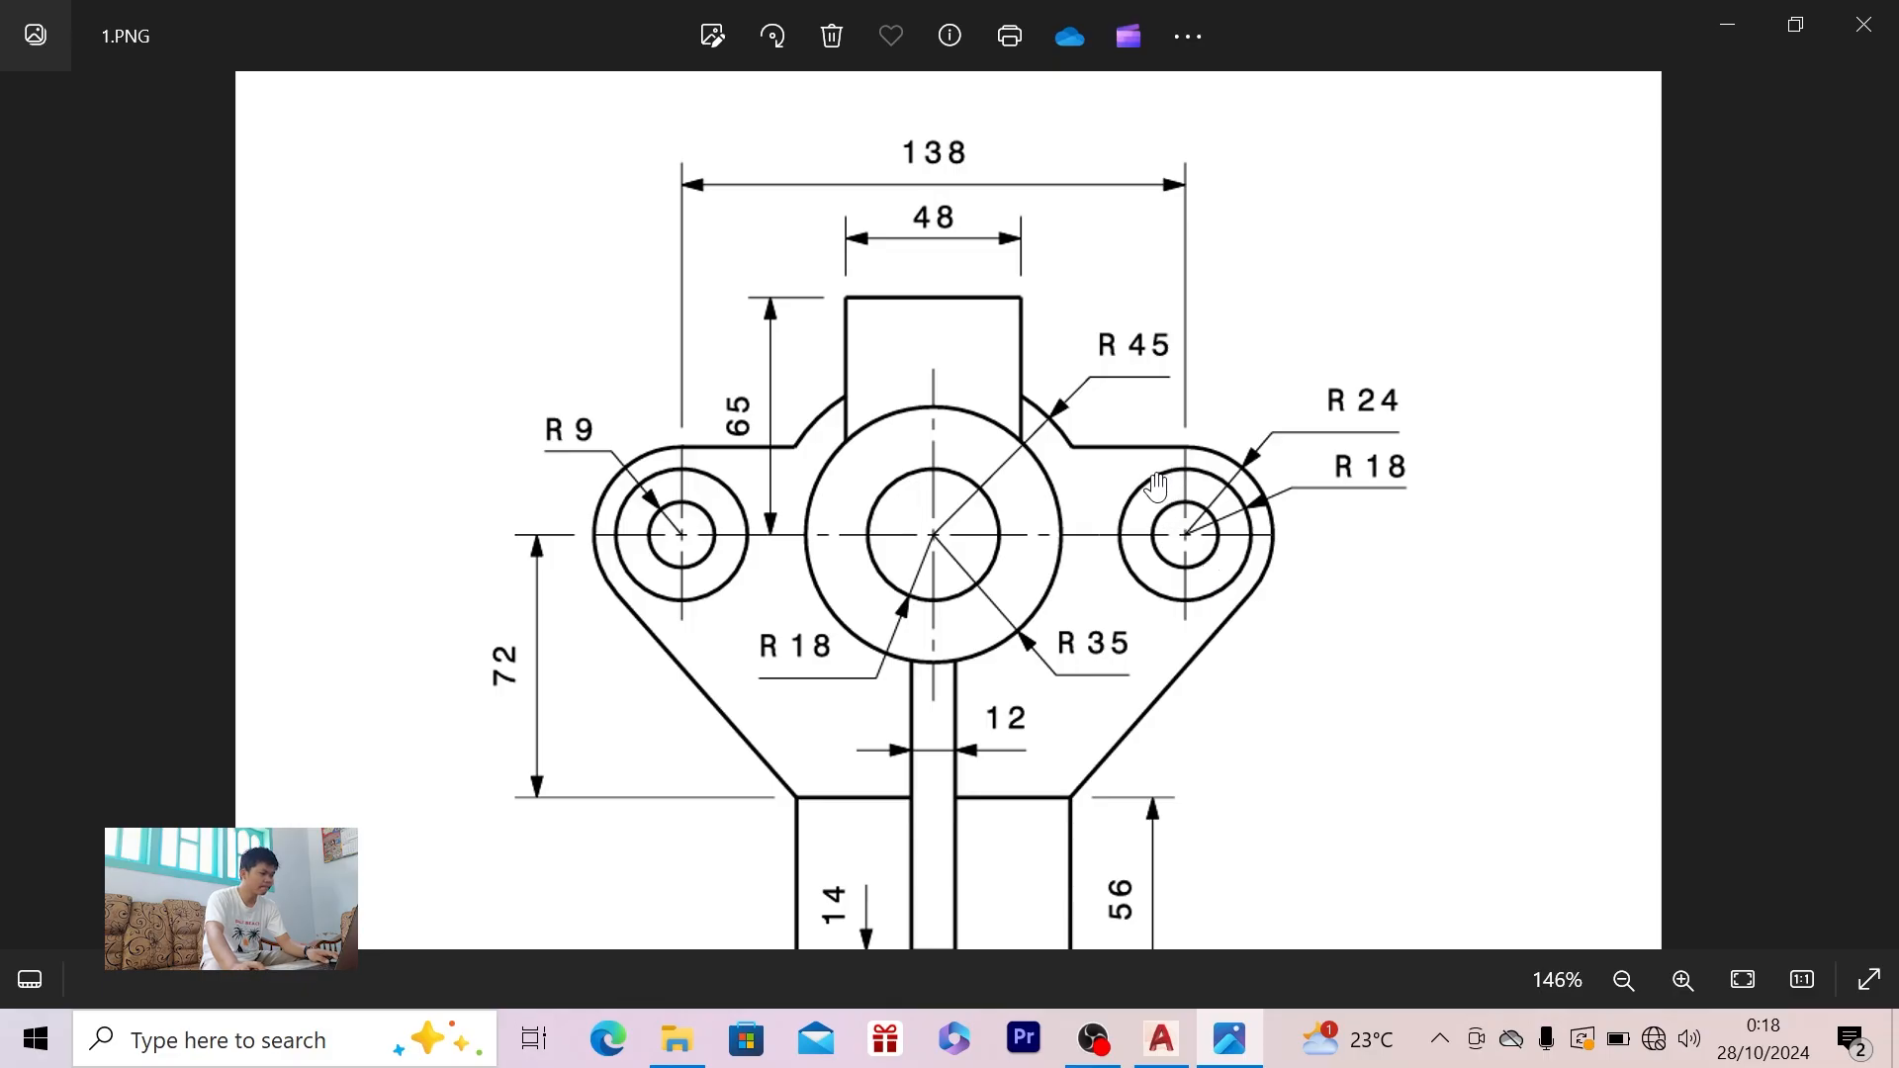
pyautogui.hotkey('alt', 'Tab')
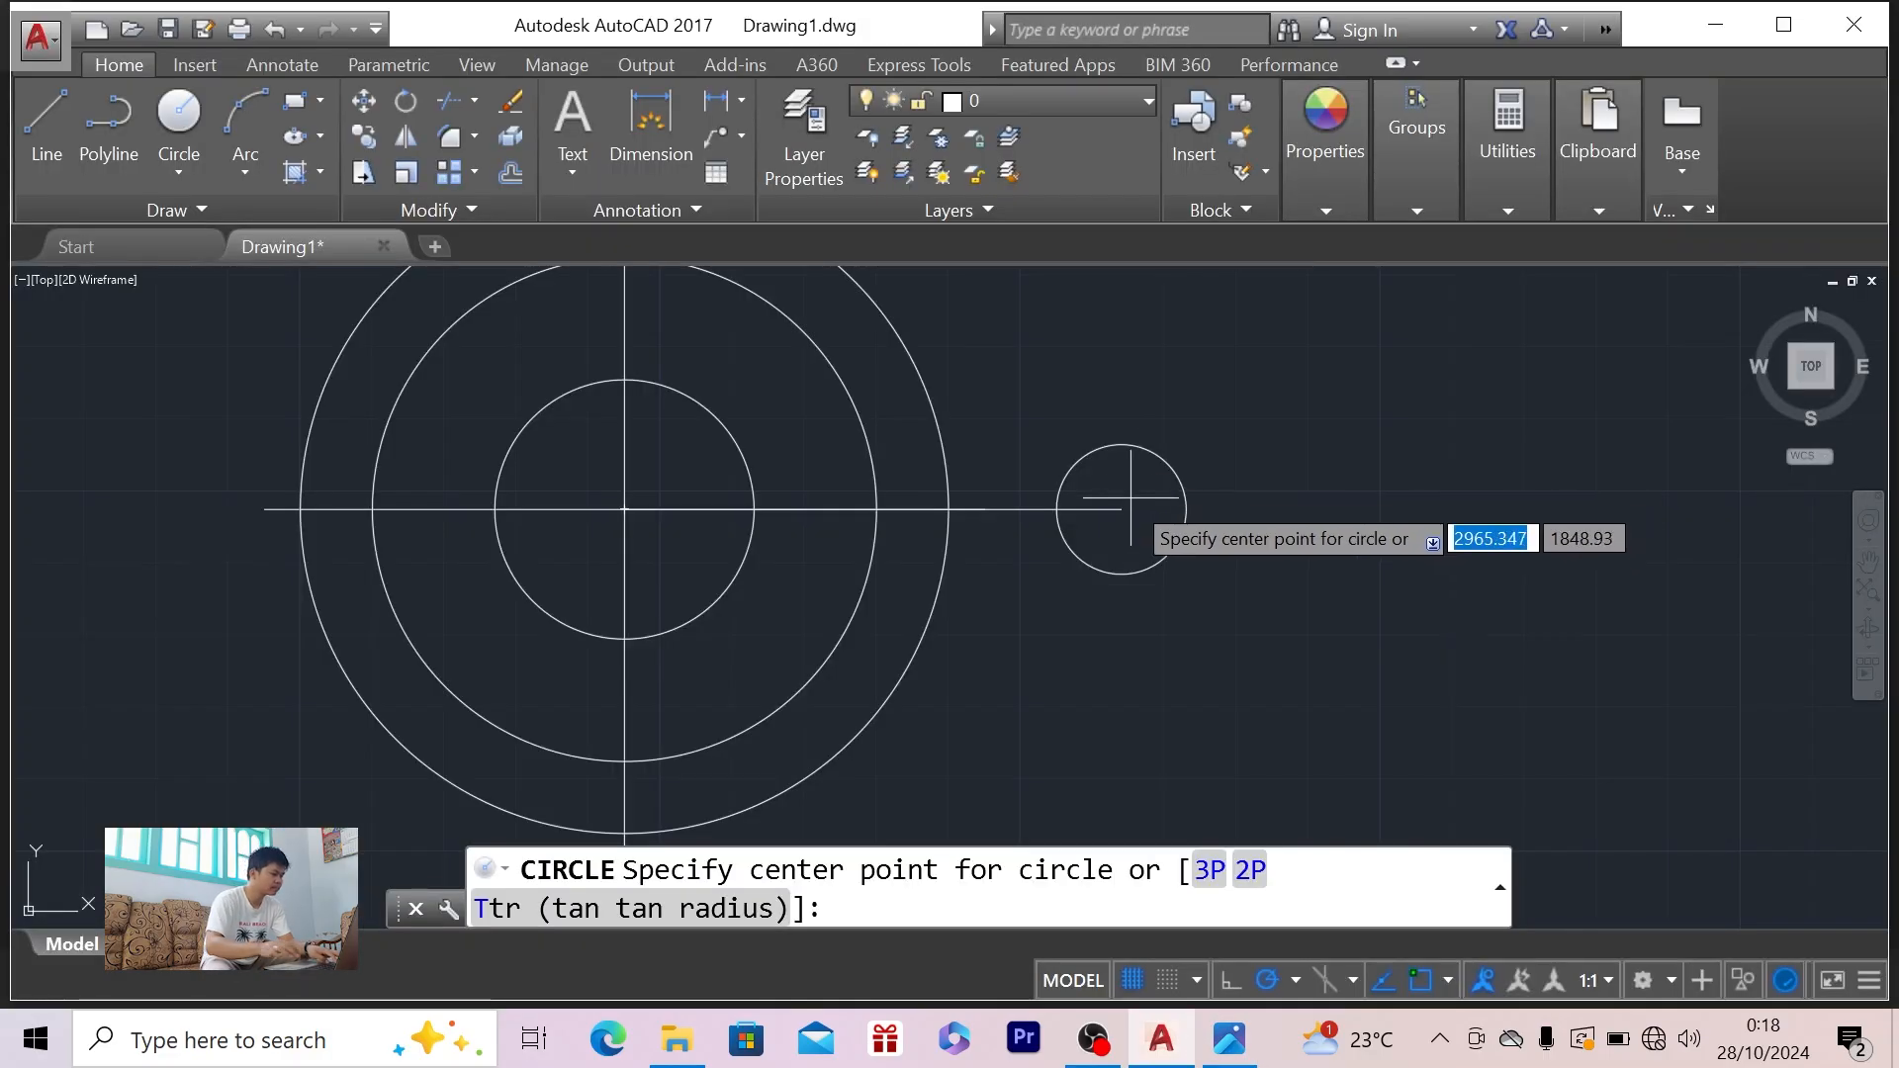
pyautogui.click(1121, 509)
pyautogui.write('18')
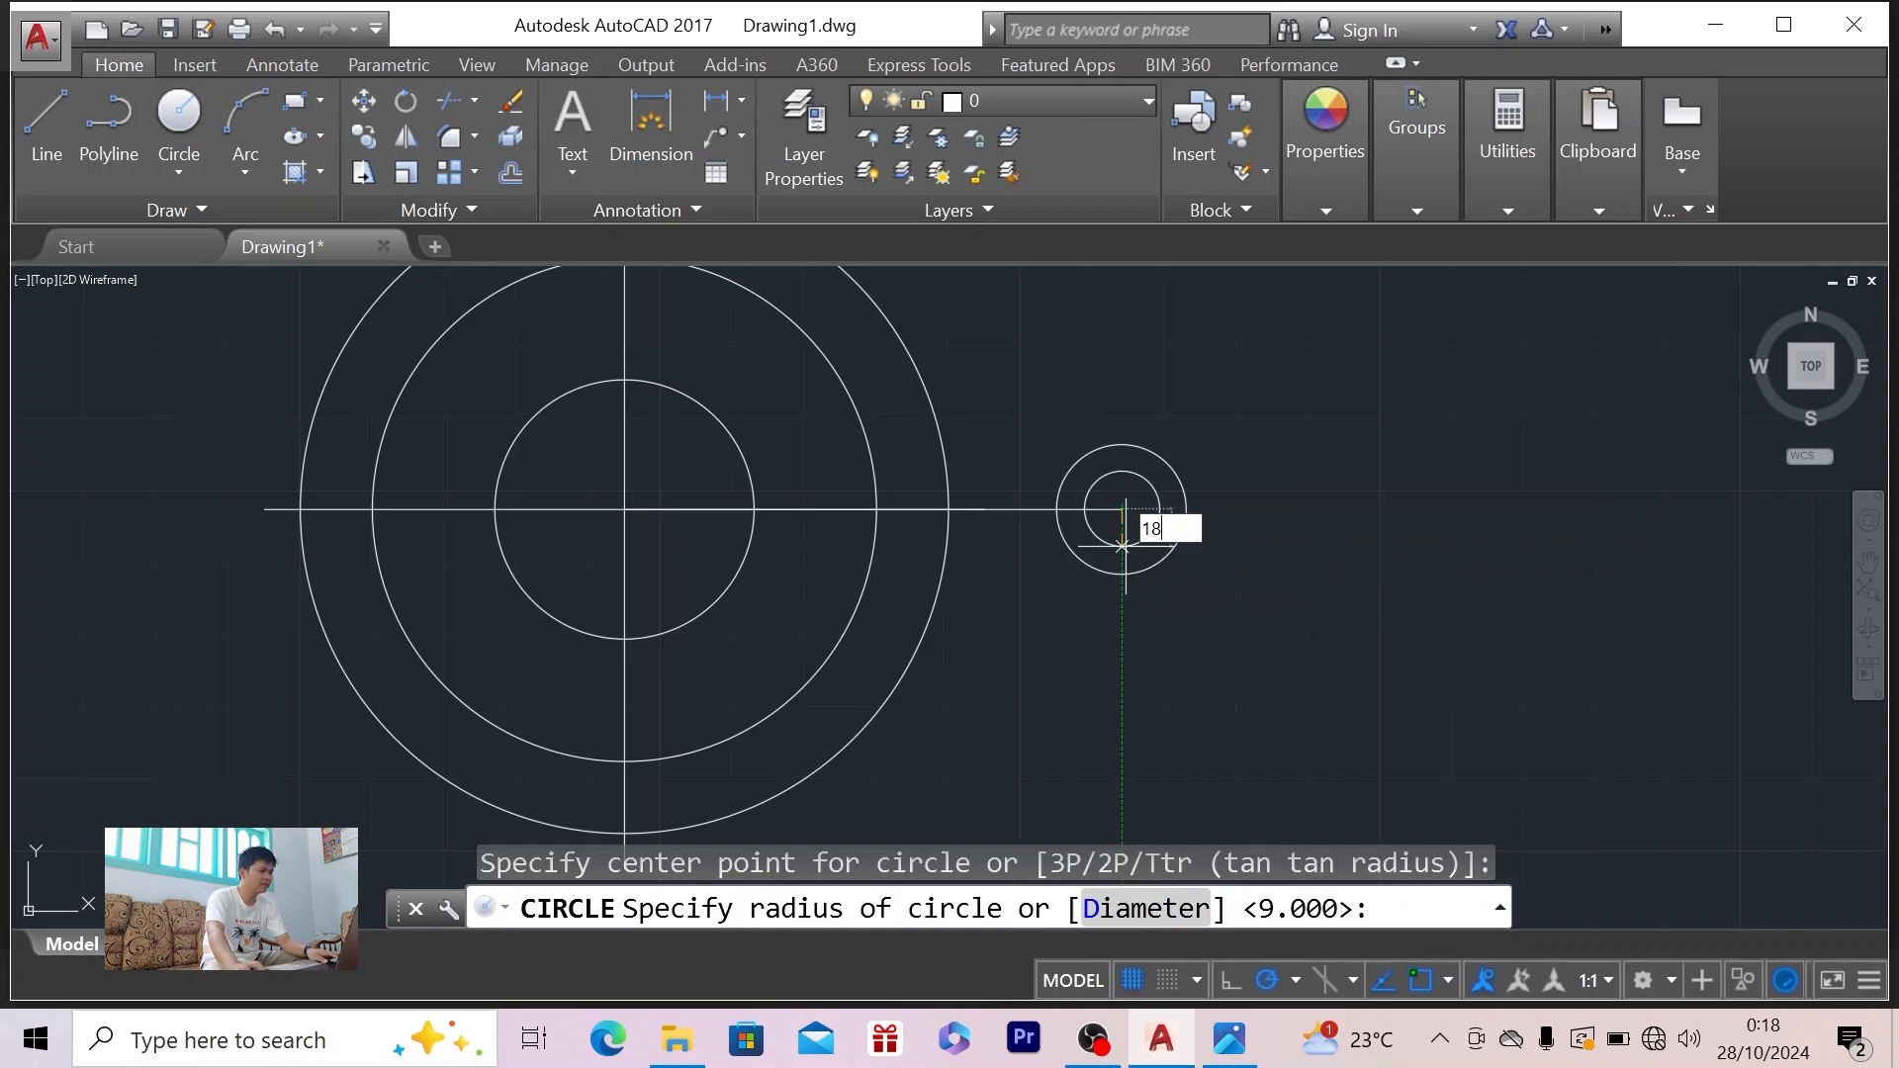
pyautogui.press('Return')
# - Check the side boss's outer radius in Photos and draw a concentric circle with radius 24 around the side hole's centre in AutoCAD
pyautogui.hotkey('alt', 'Tab')
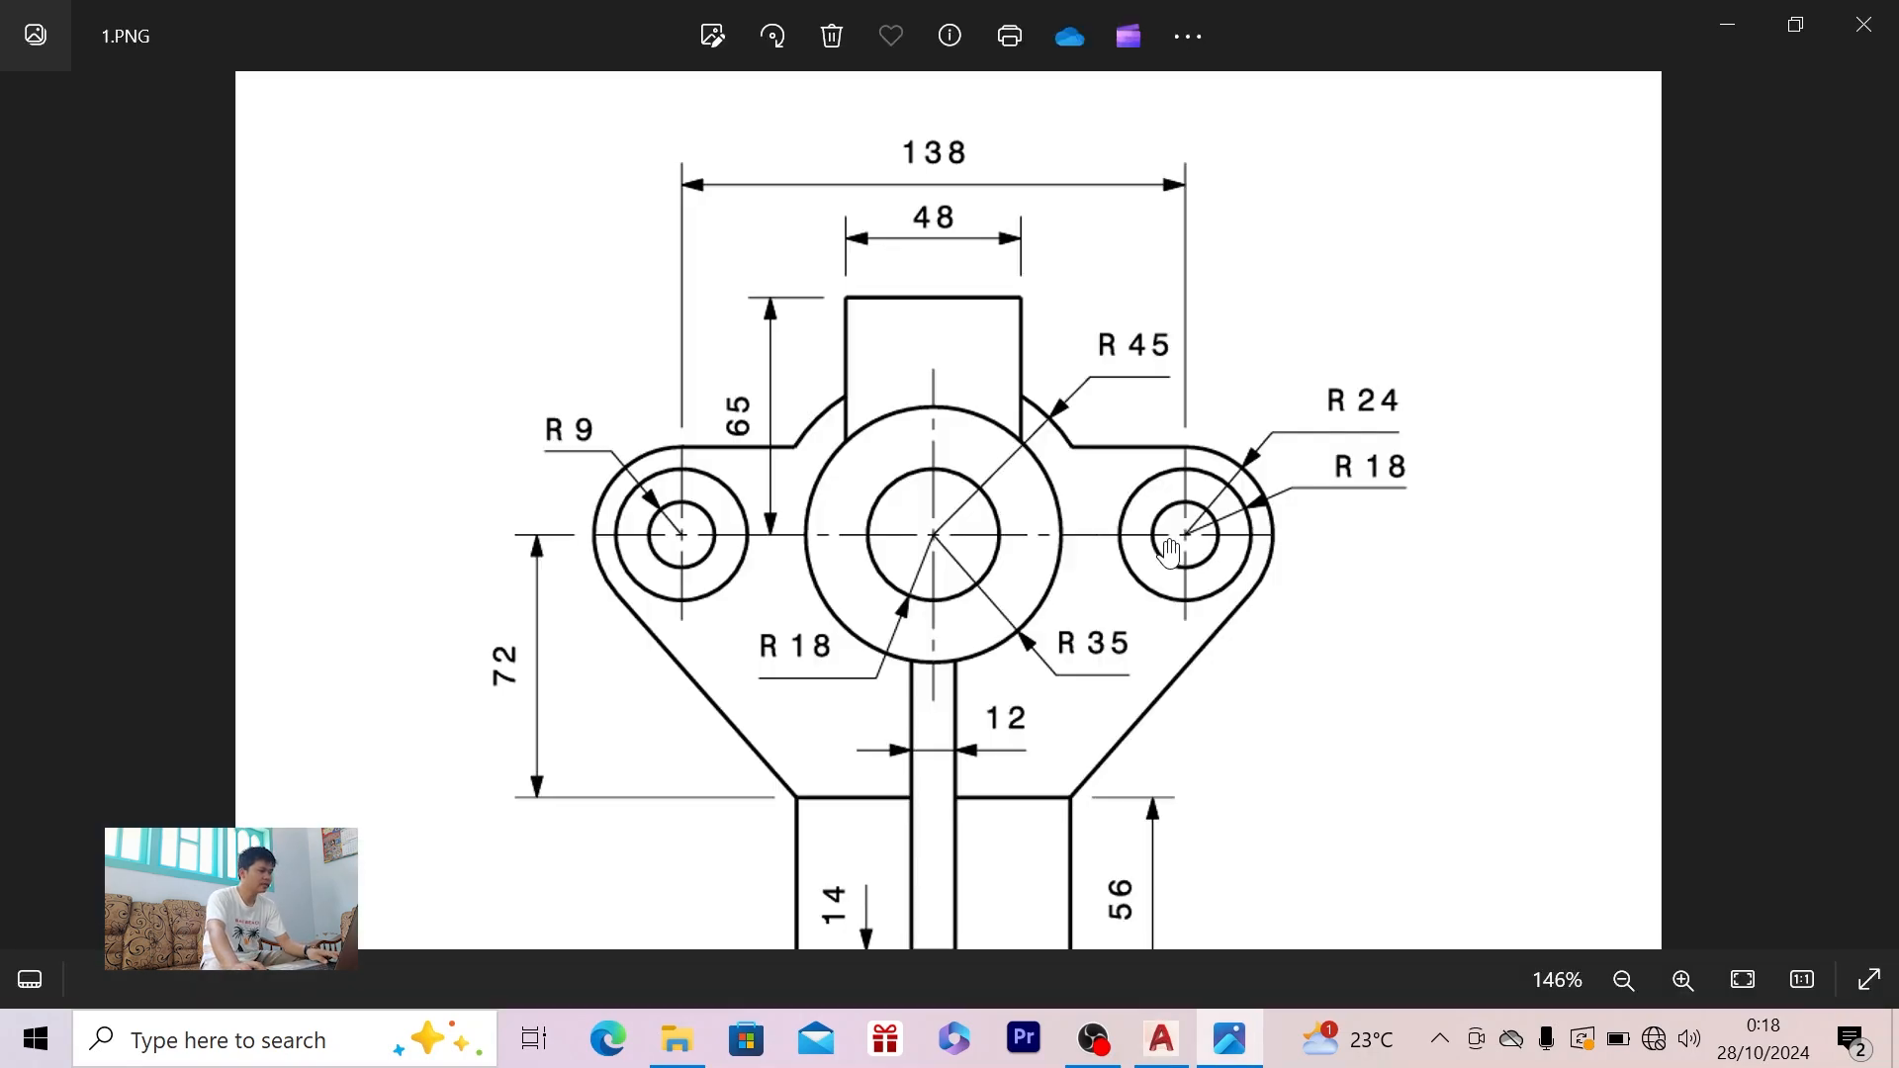
pyautogui.hotkey('alt', 'Tab')
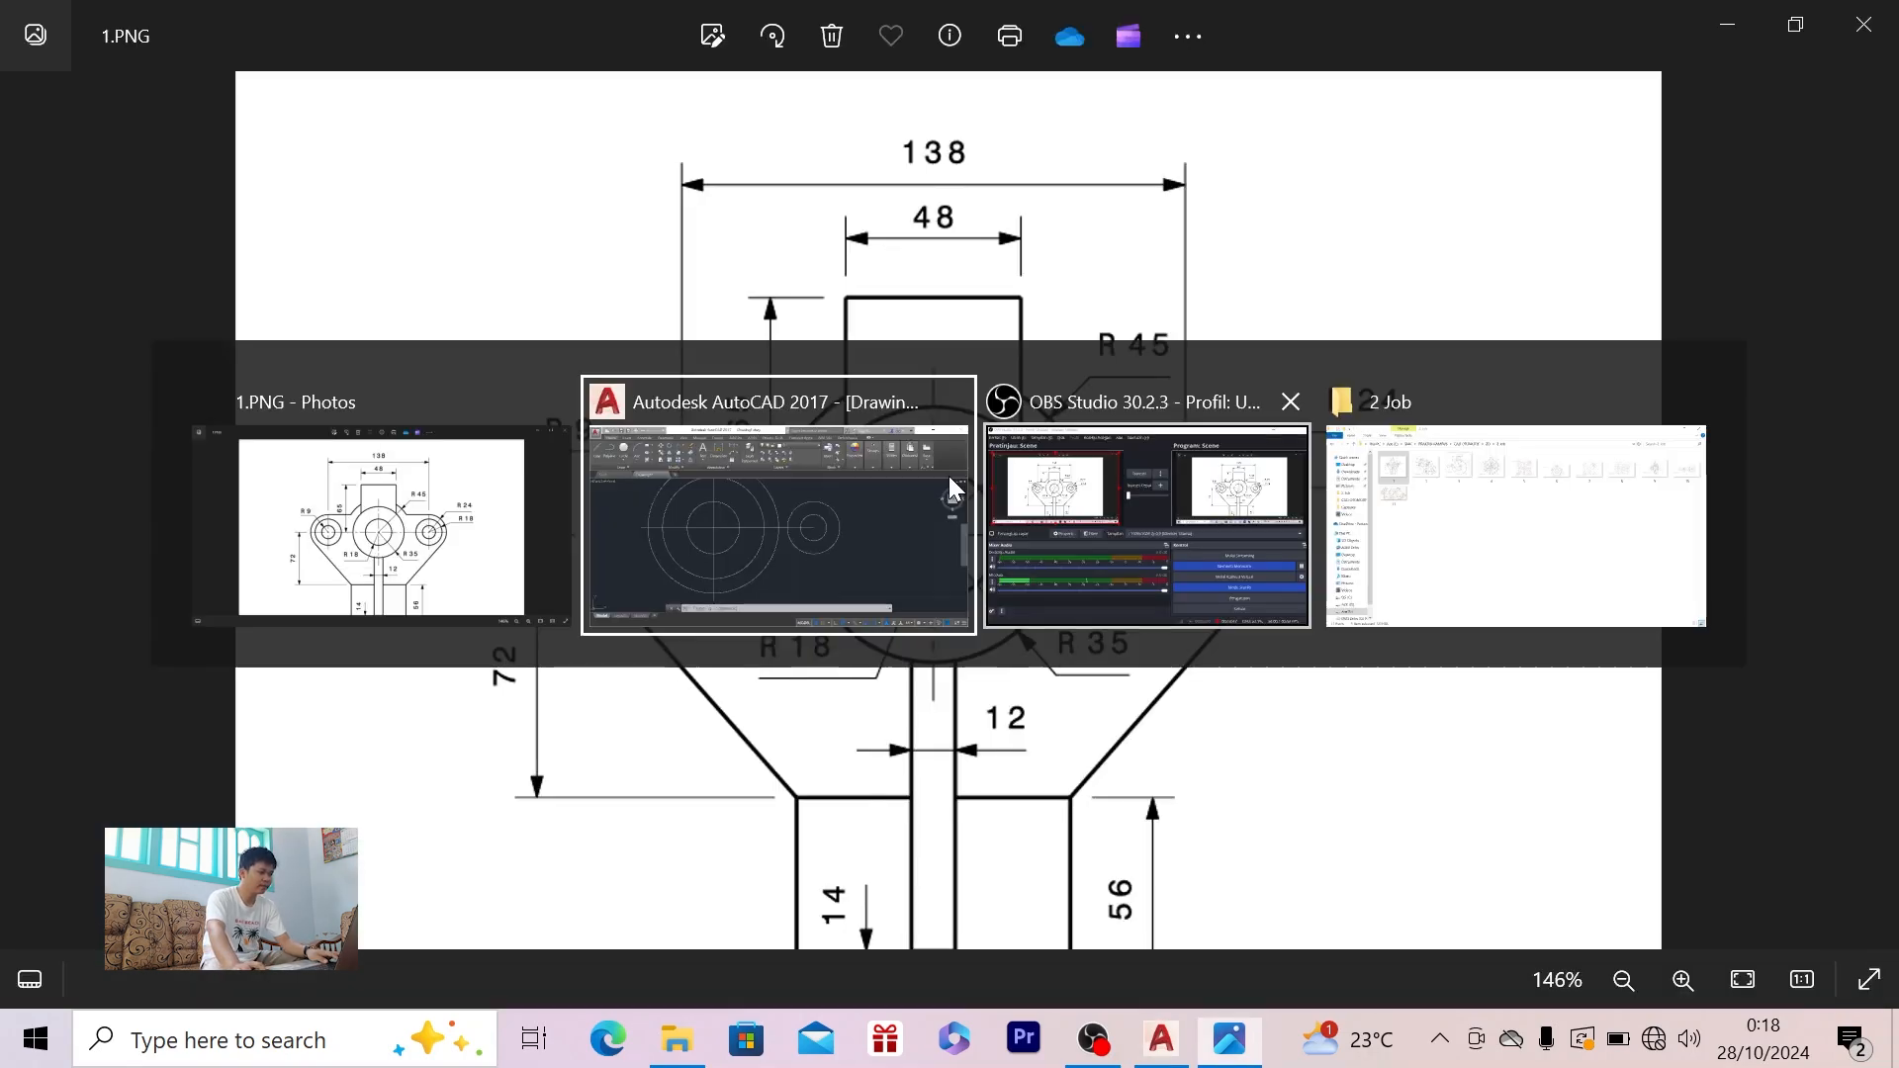
pyautogui.click(184, 125)
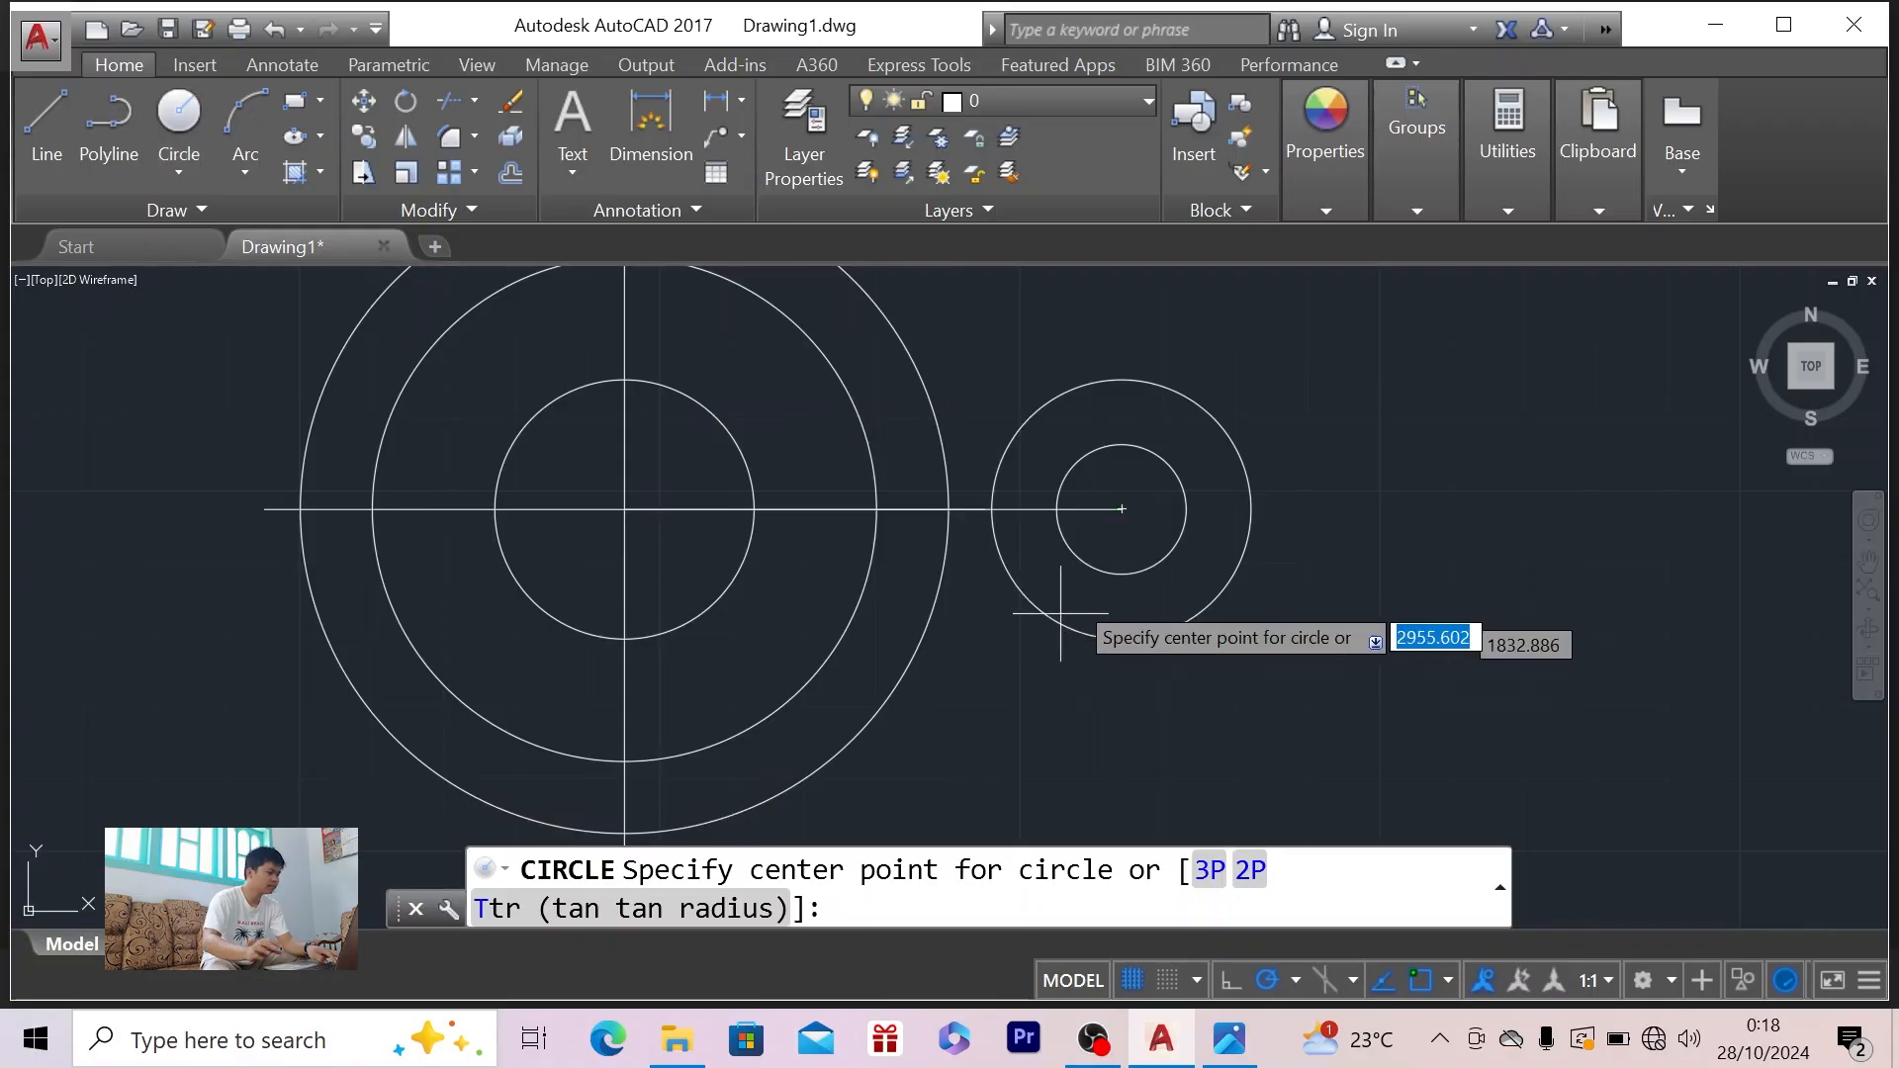
pyautogui.click(1122, 510)
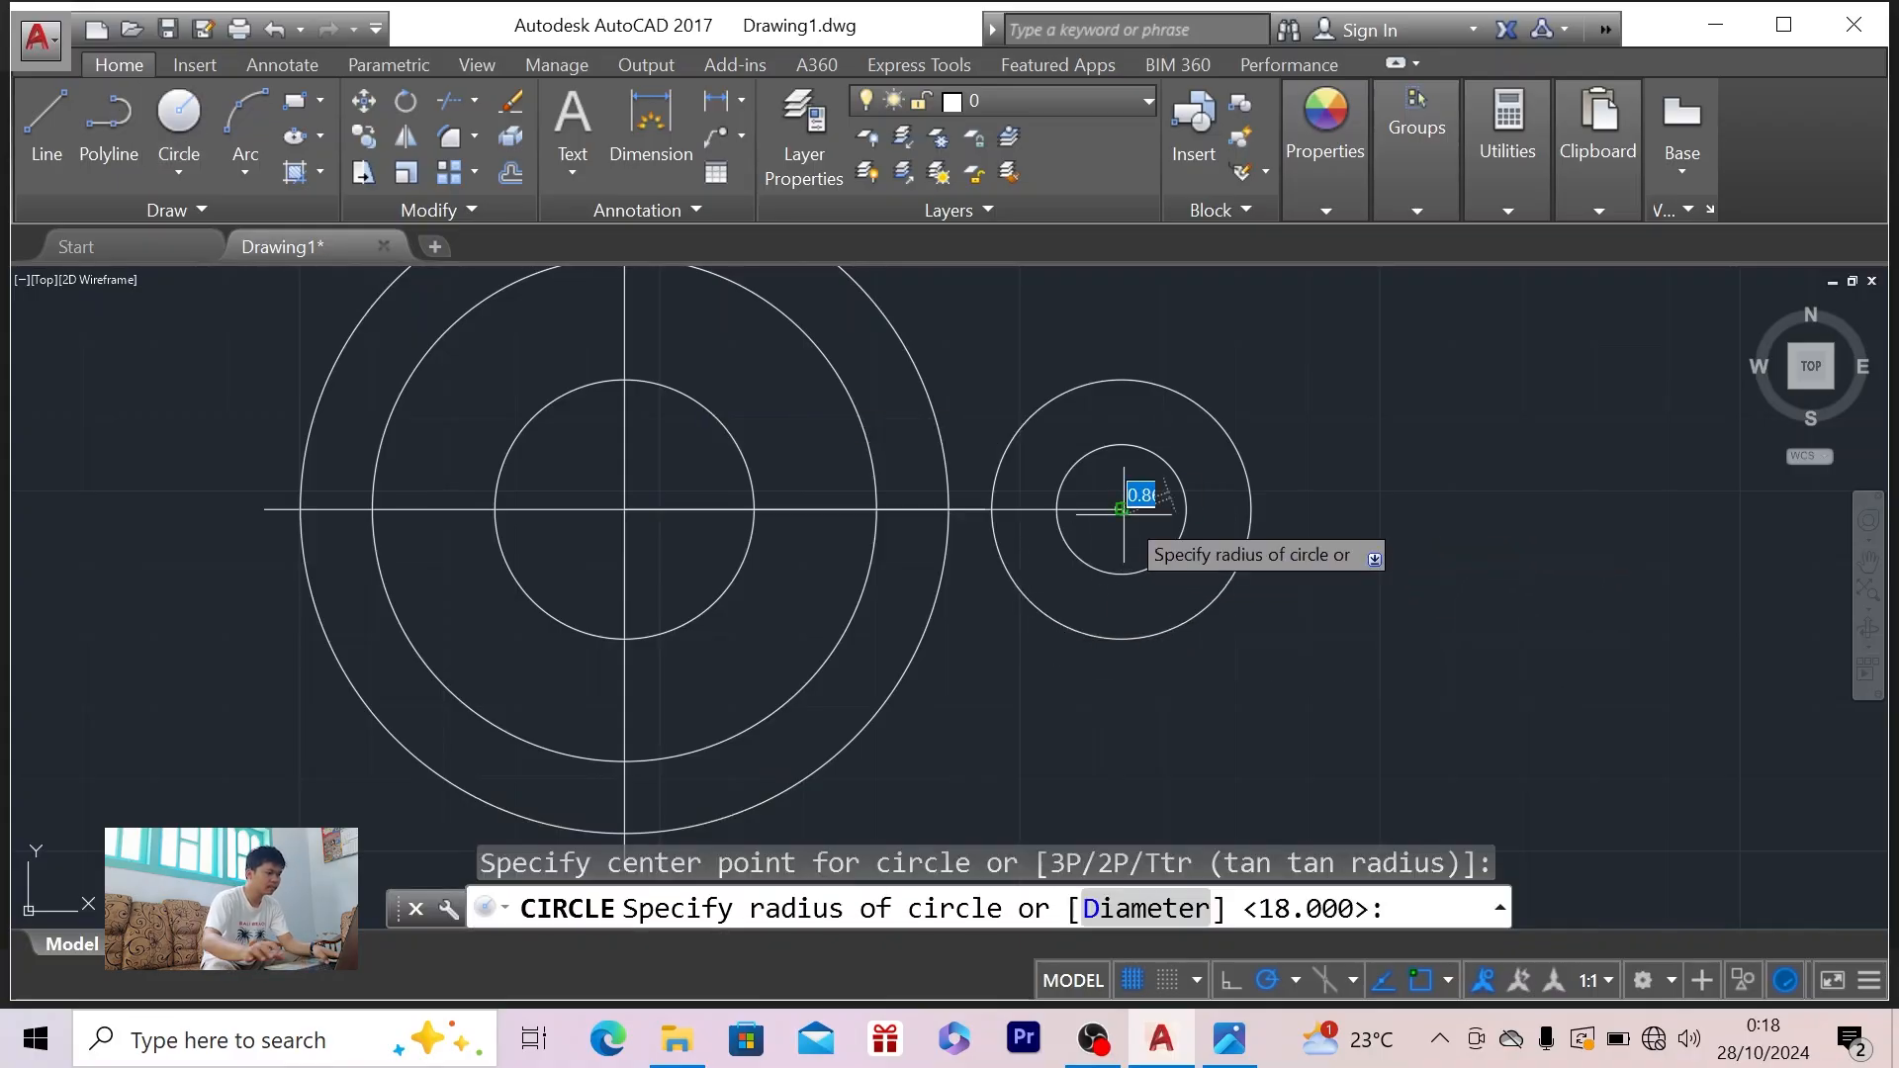
pyautogui.write('24')
pyautogui.press('Return')
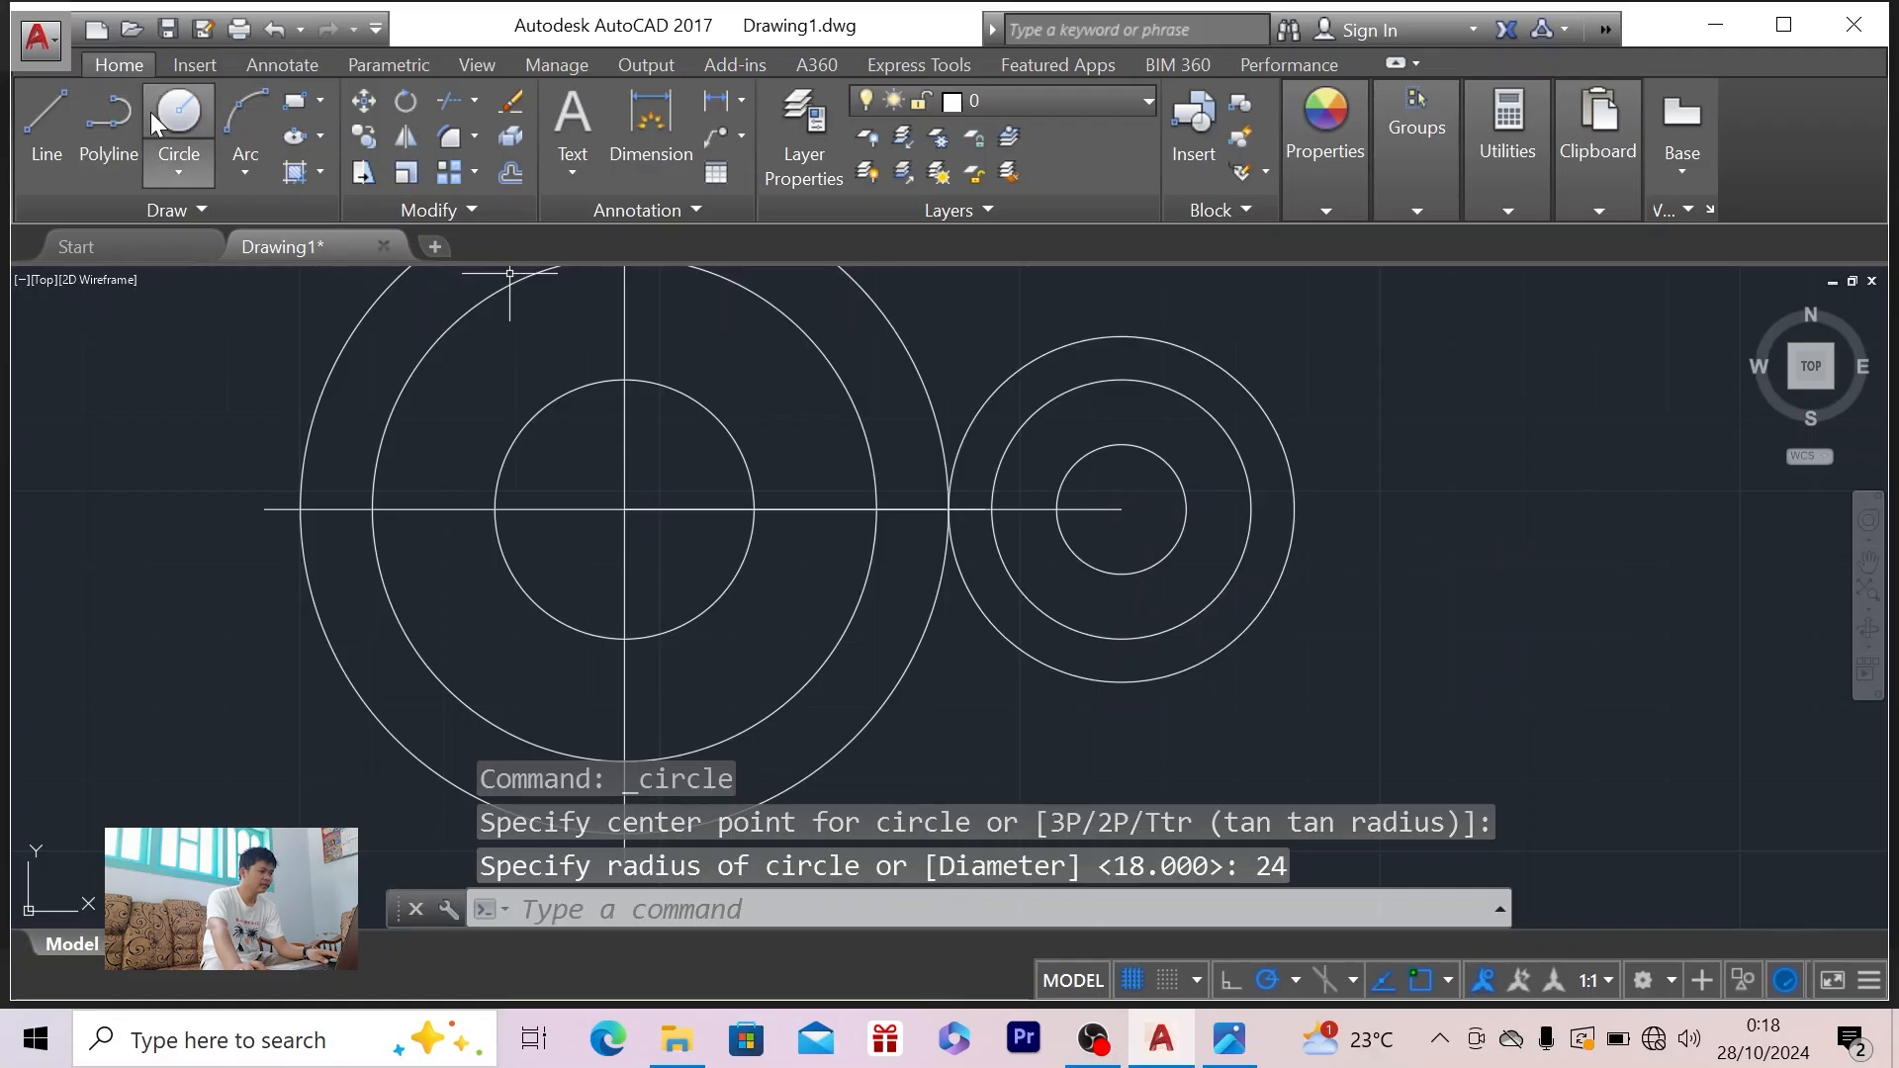
pyautogui.click(167, 136)
pyautogui.click(175, 172)
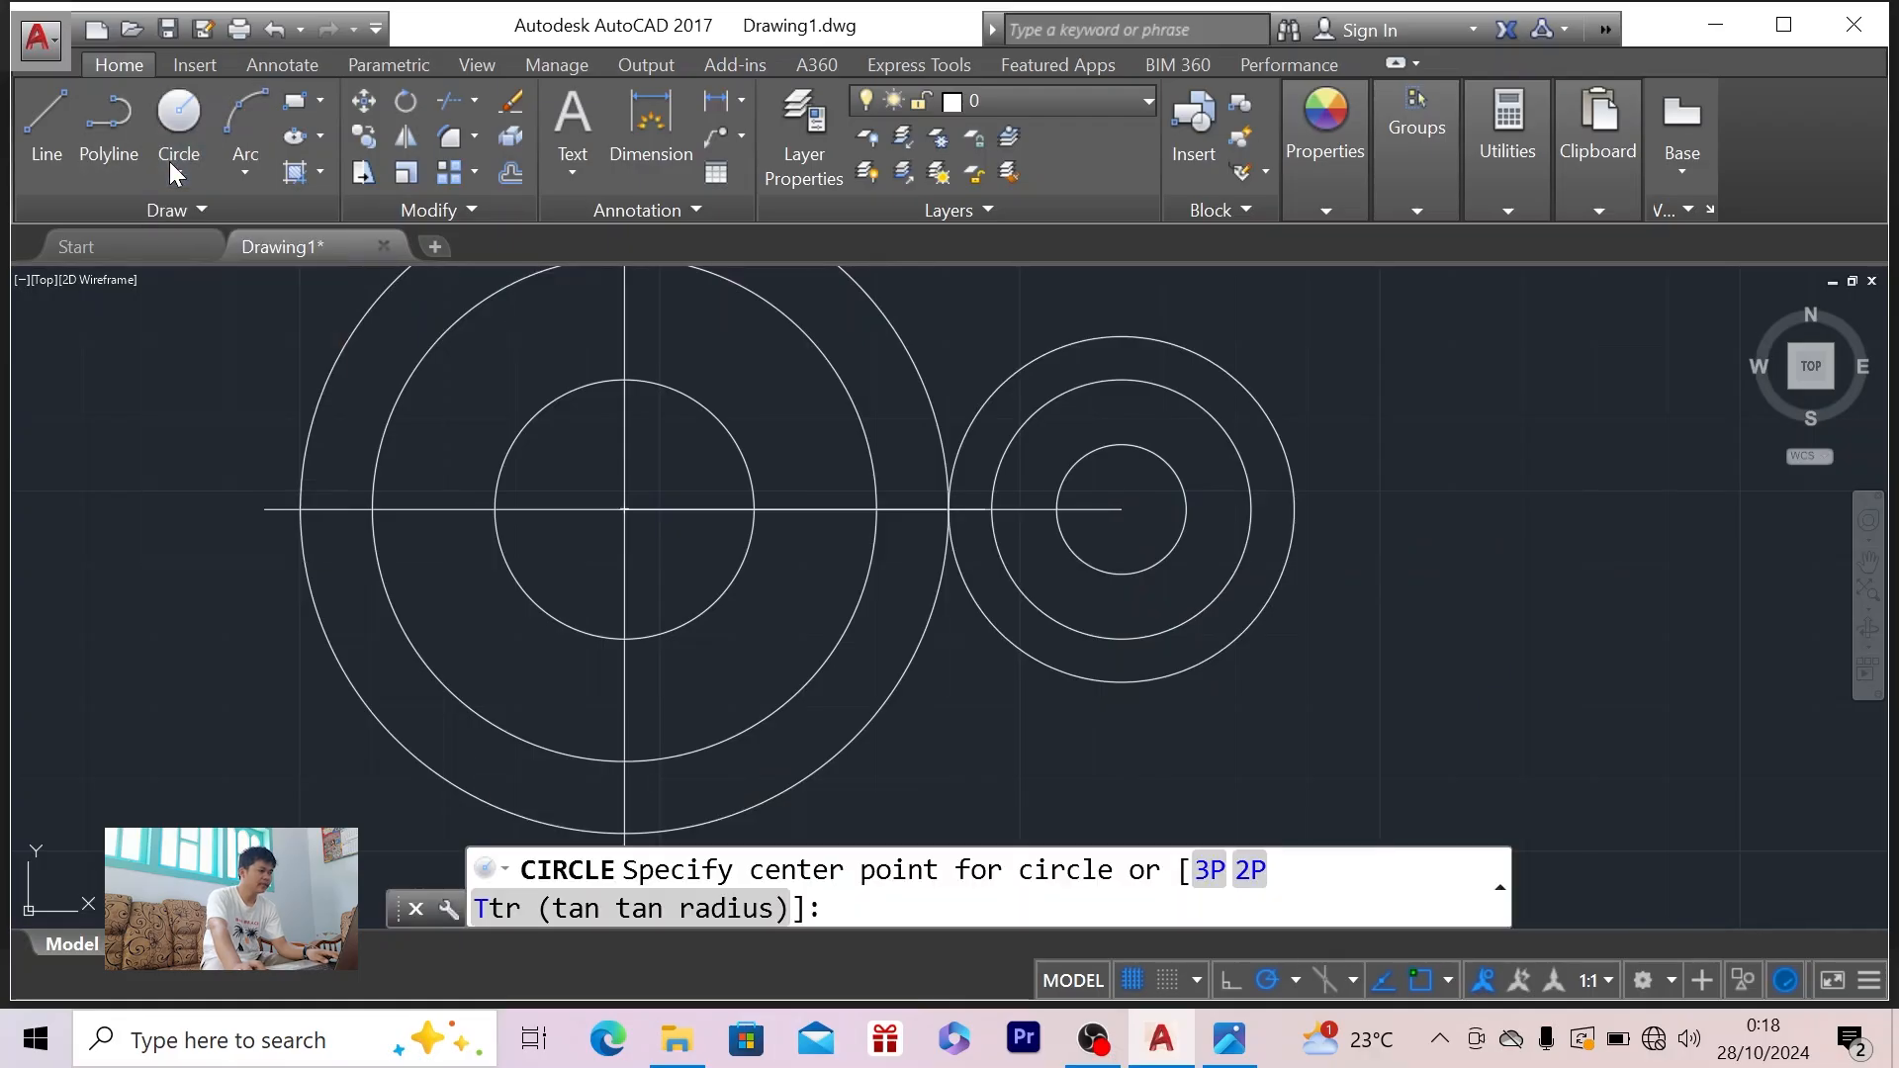
pyautogui.press('Escape')
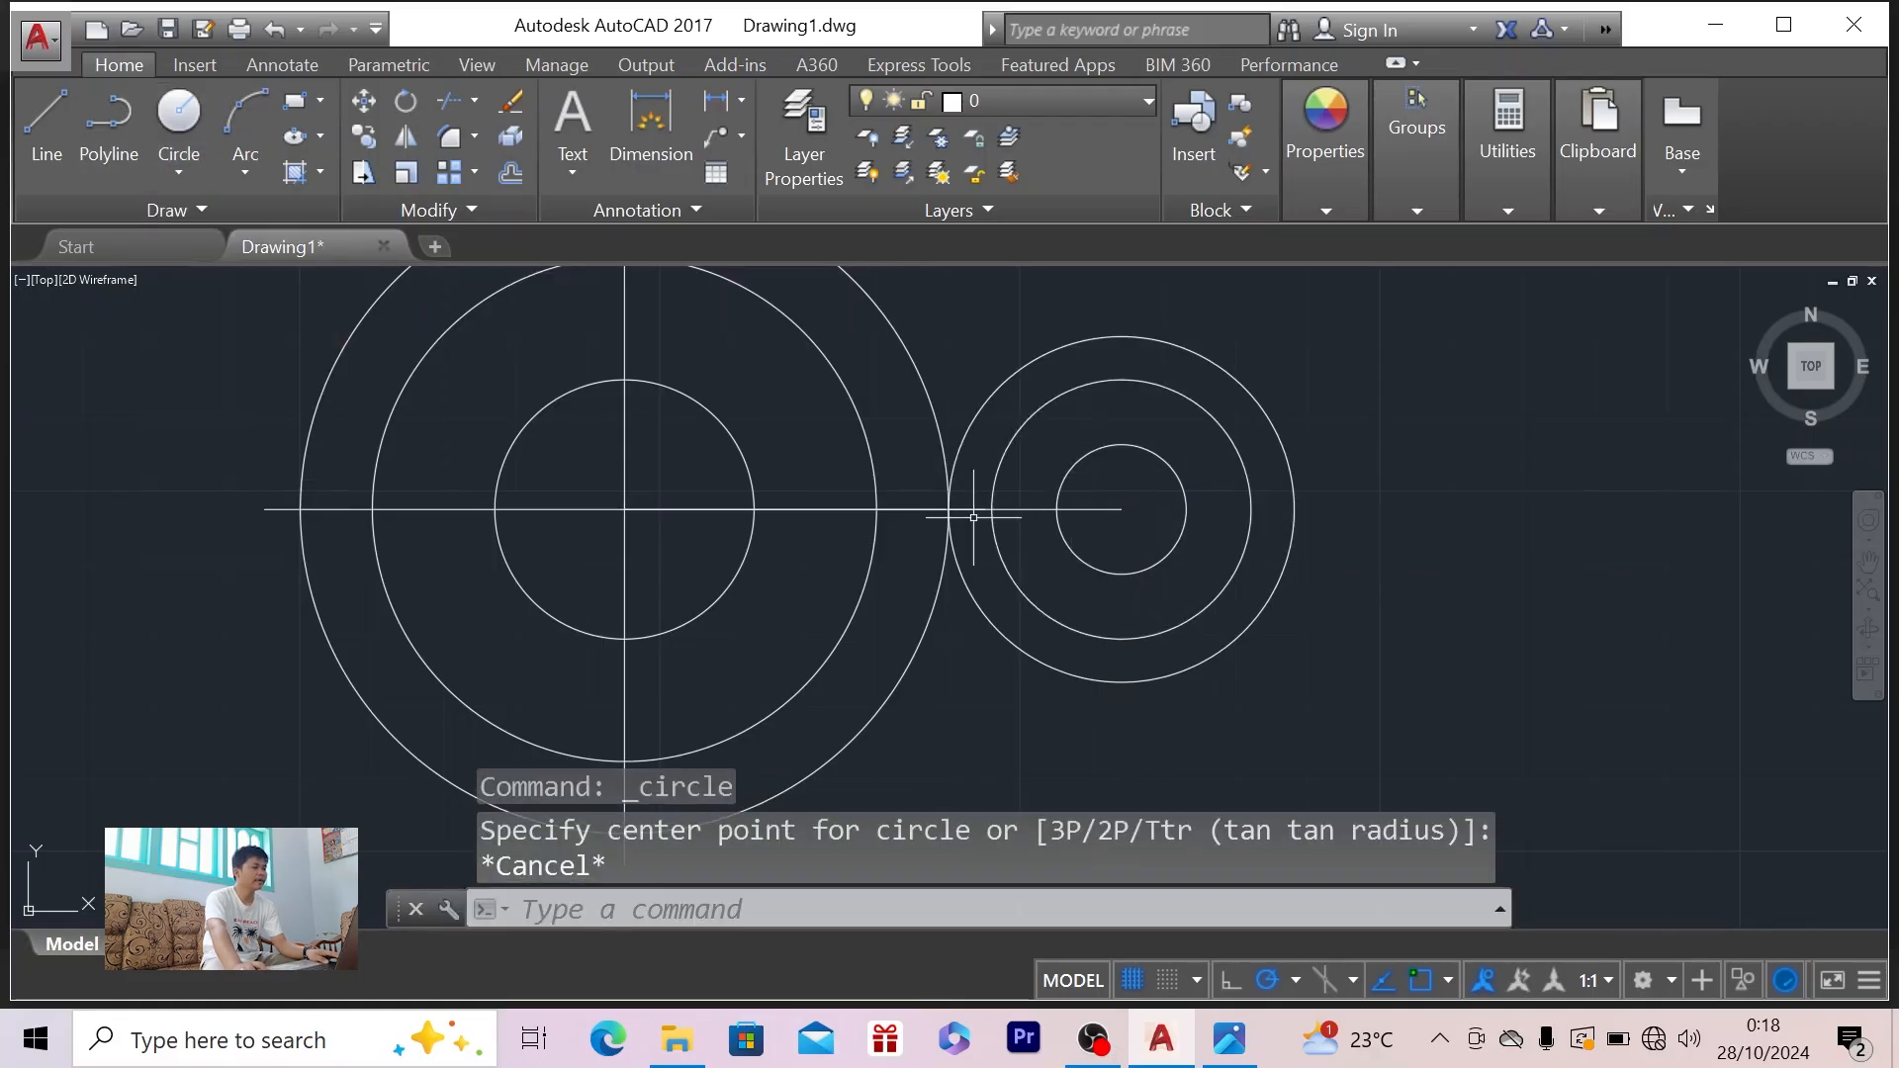
# - Draw a 30-long vertical line upward from the side hole's centre, consulting the reference drawing in Photos for its centre lines
pyautogui.scroll(-2, 907, 450)
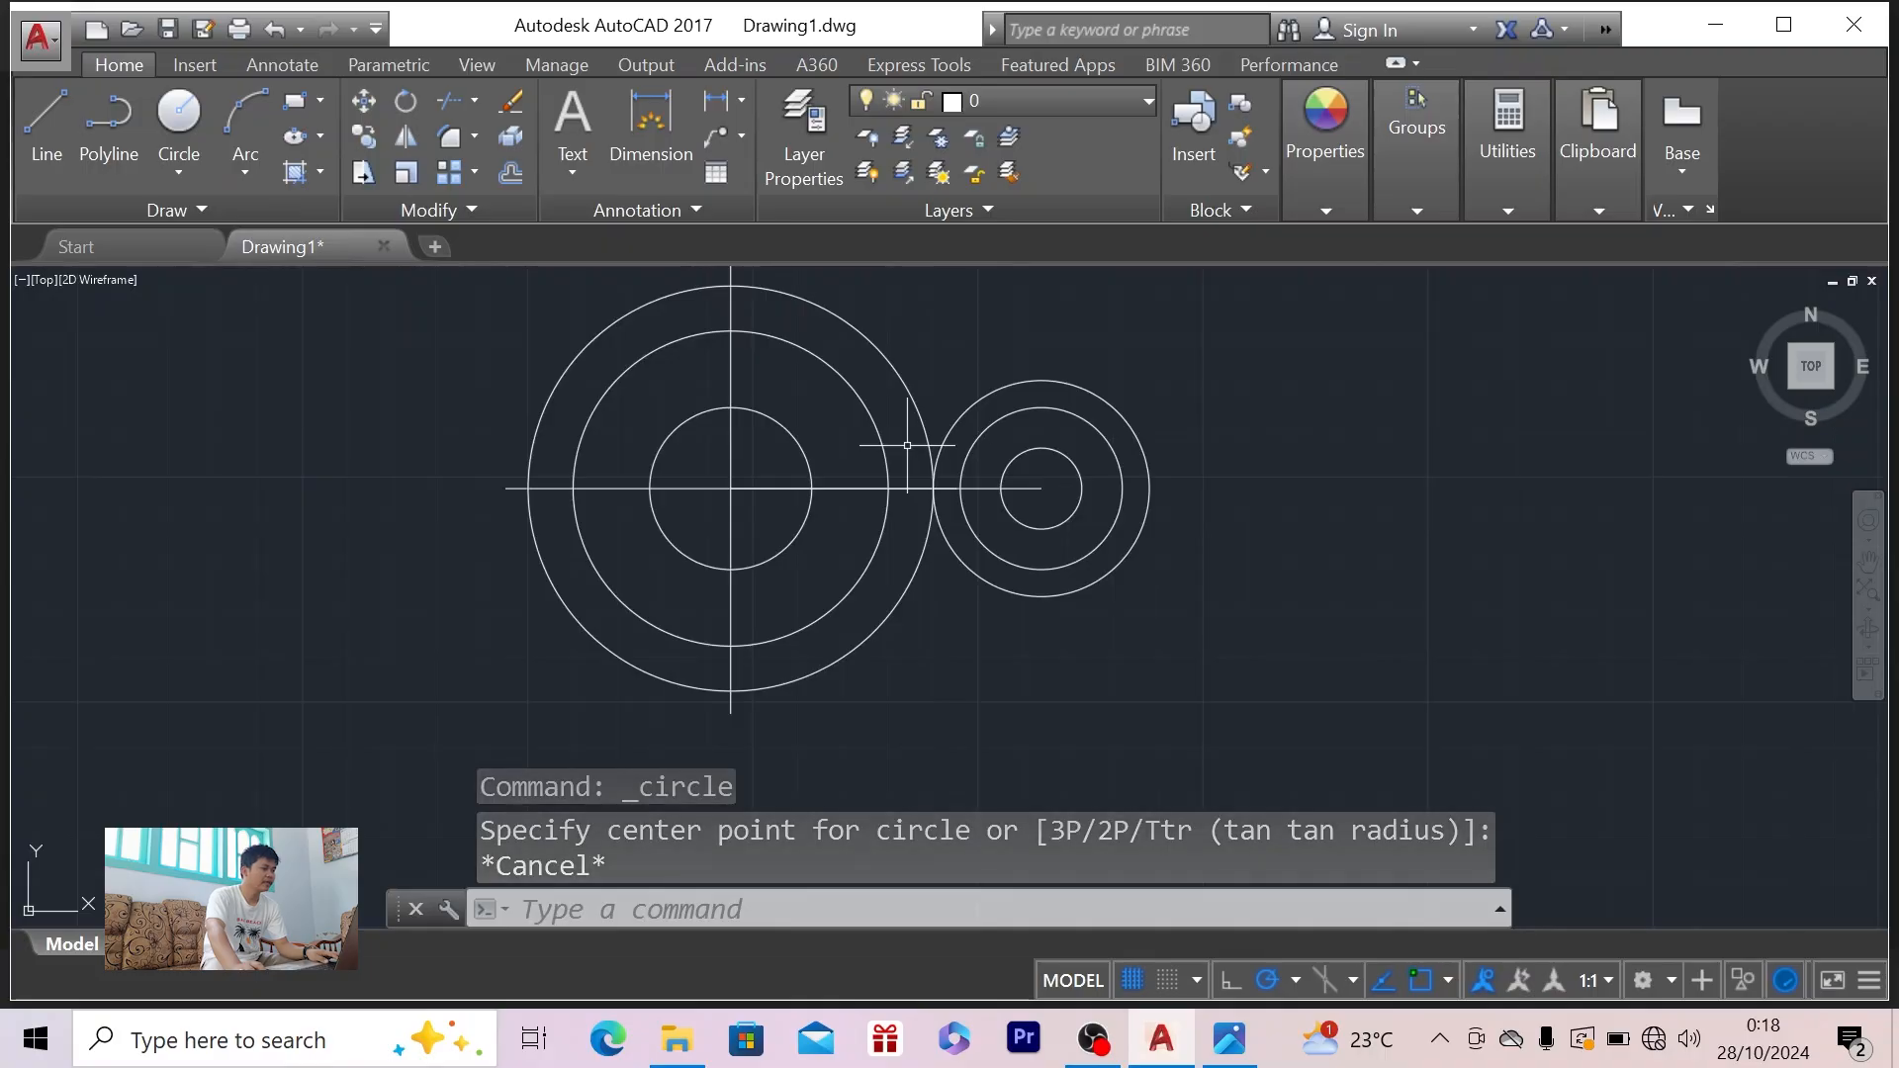
pyautogui.scroll(-2, 910, 447)
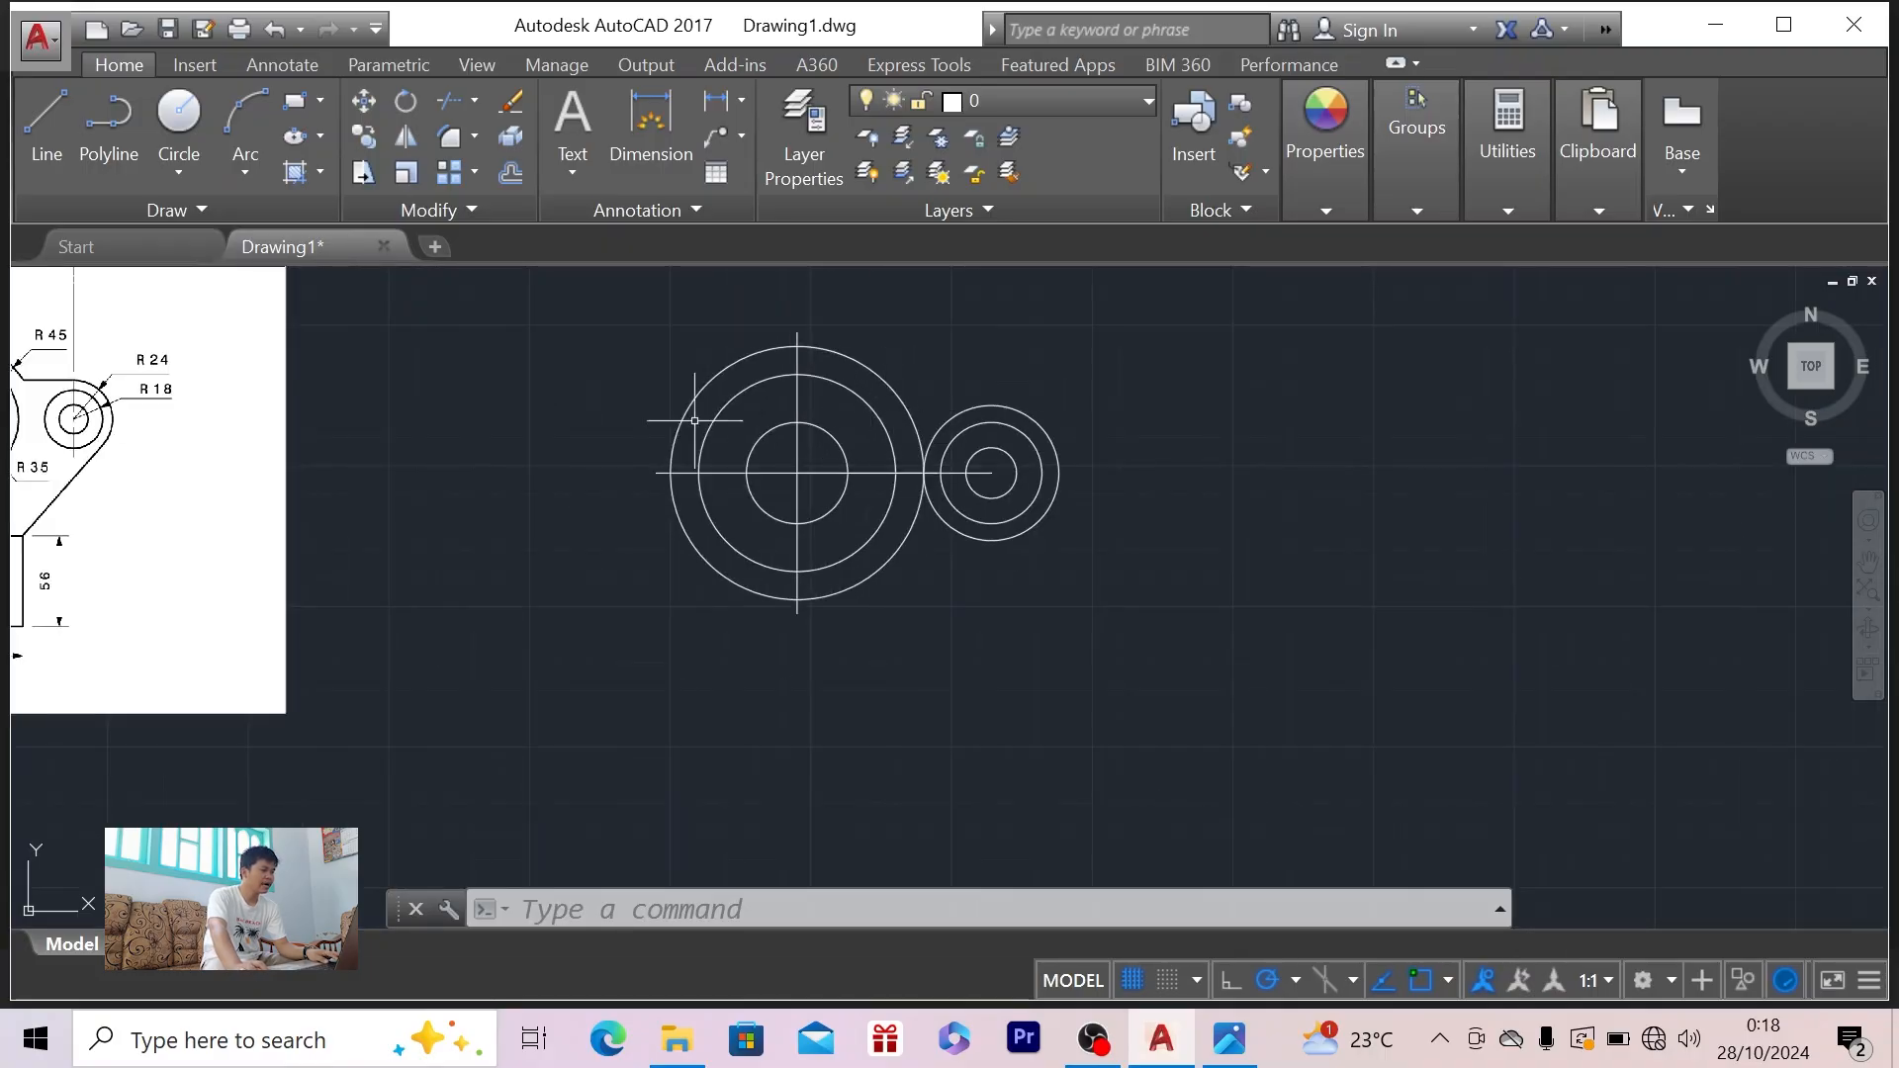
pyautogui.hotkey('alt', 'Tab')
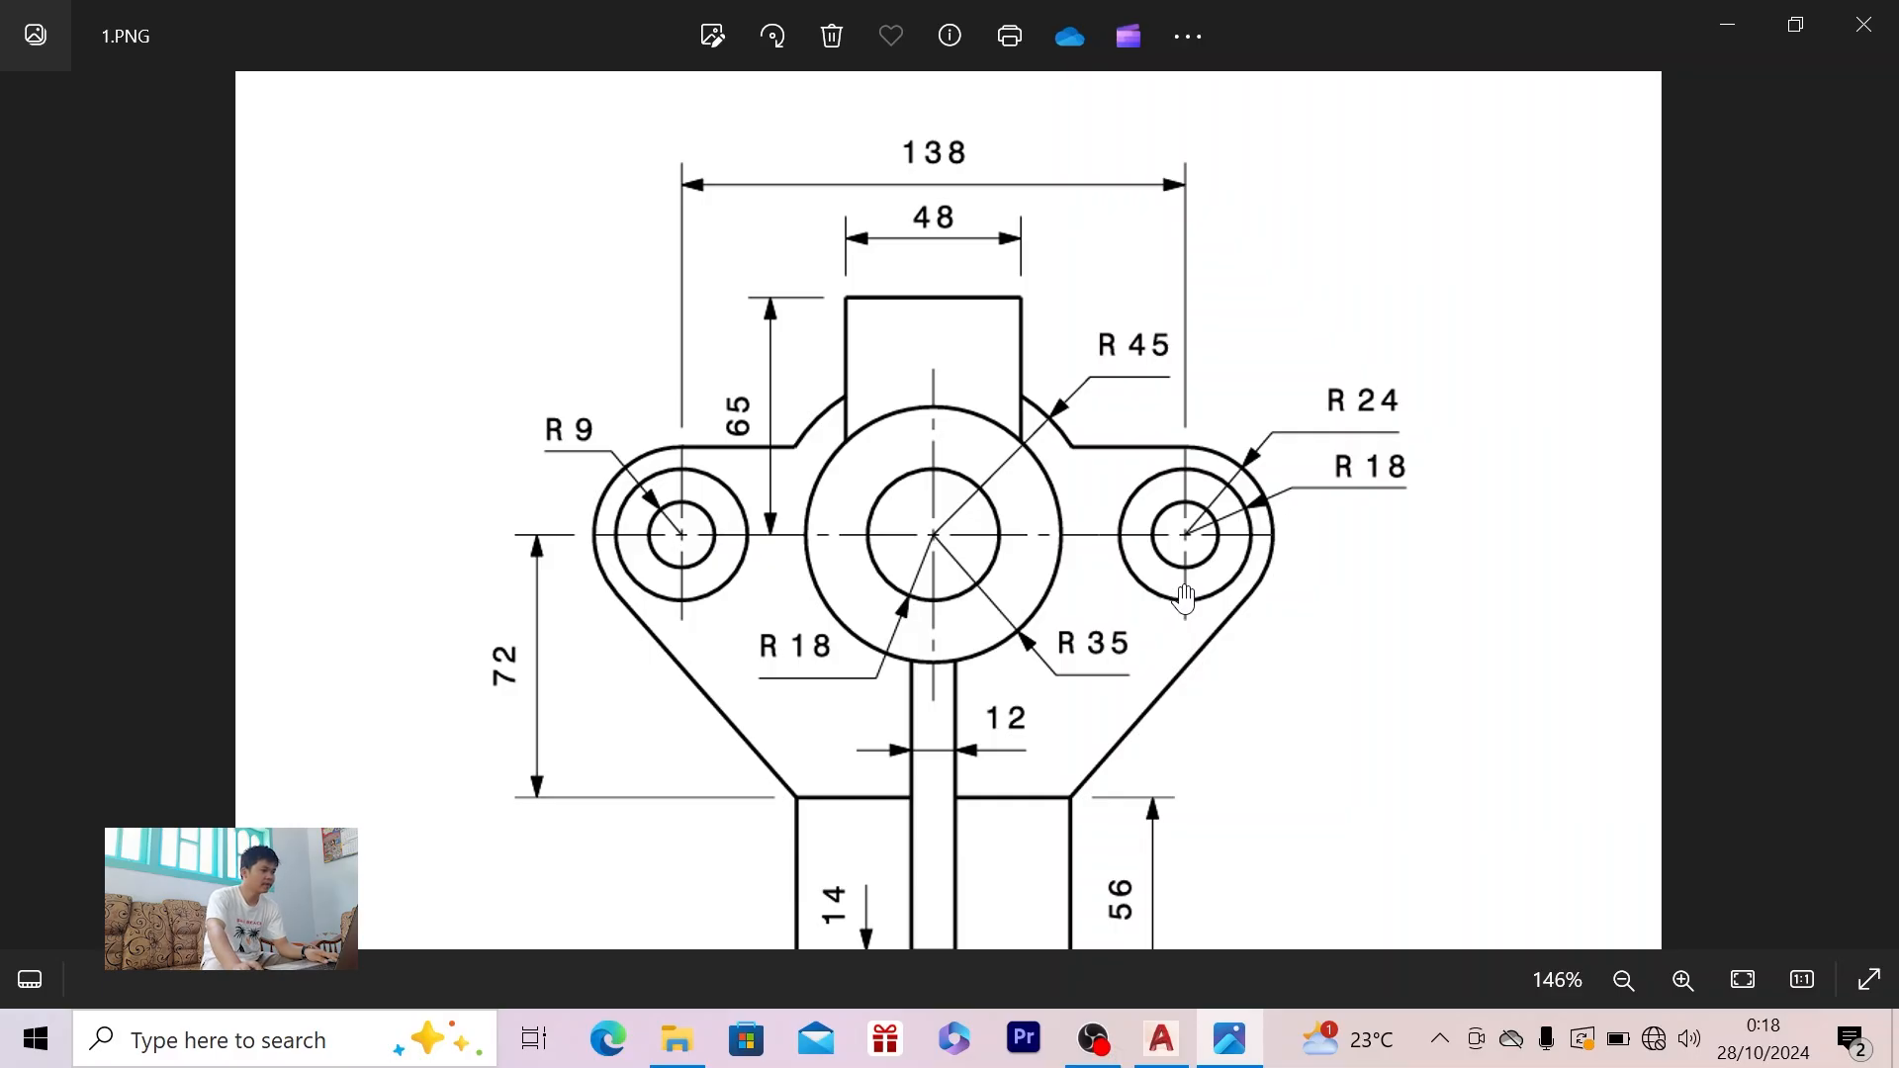
pyautogui.hotkey('alt', 'Tab')
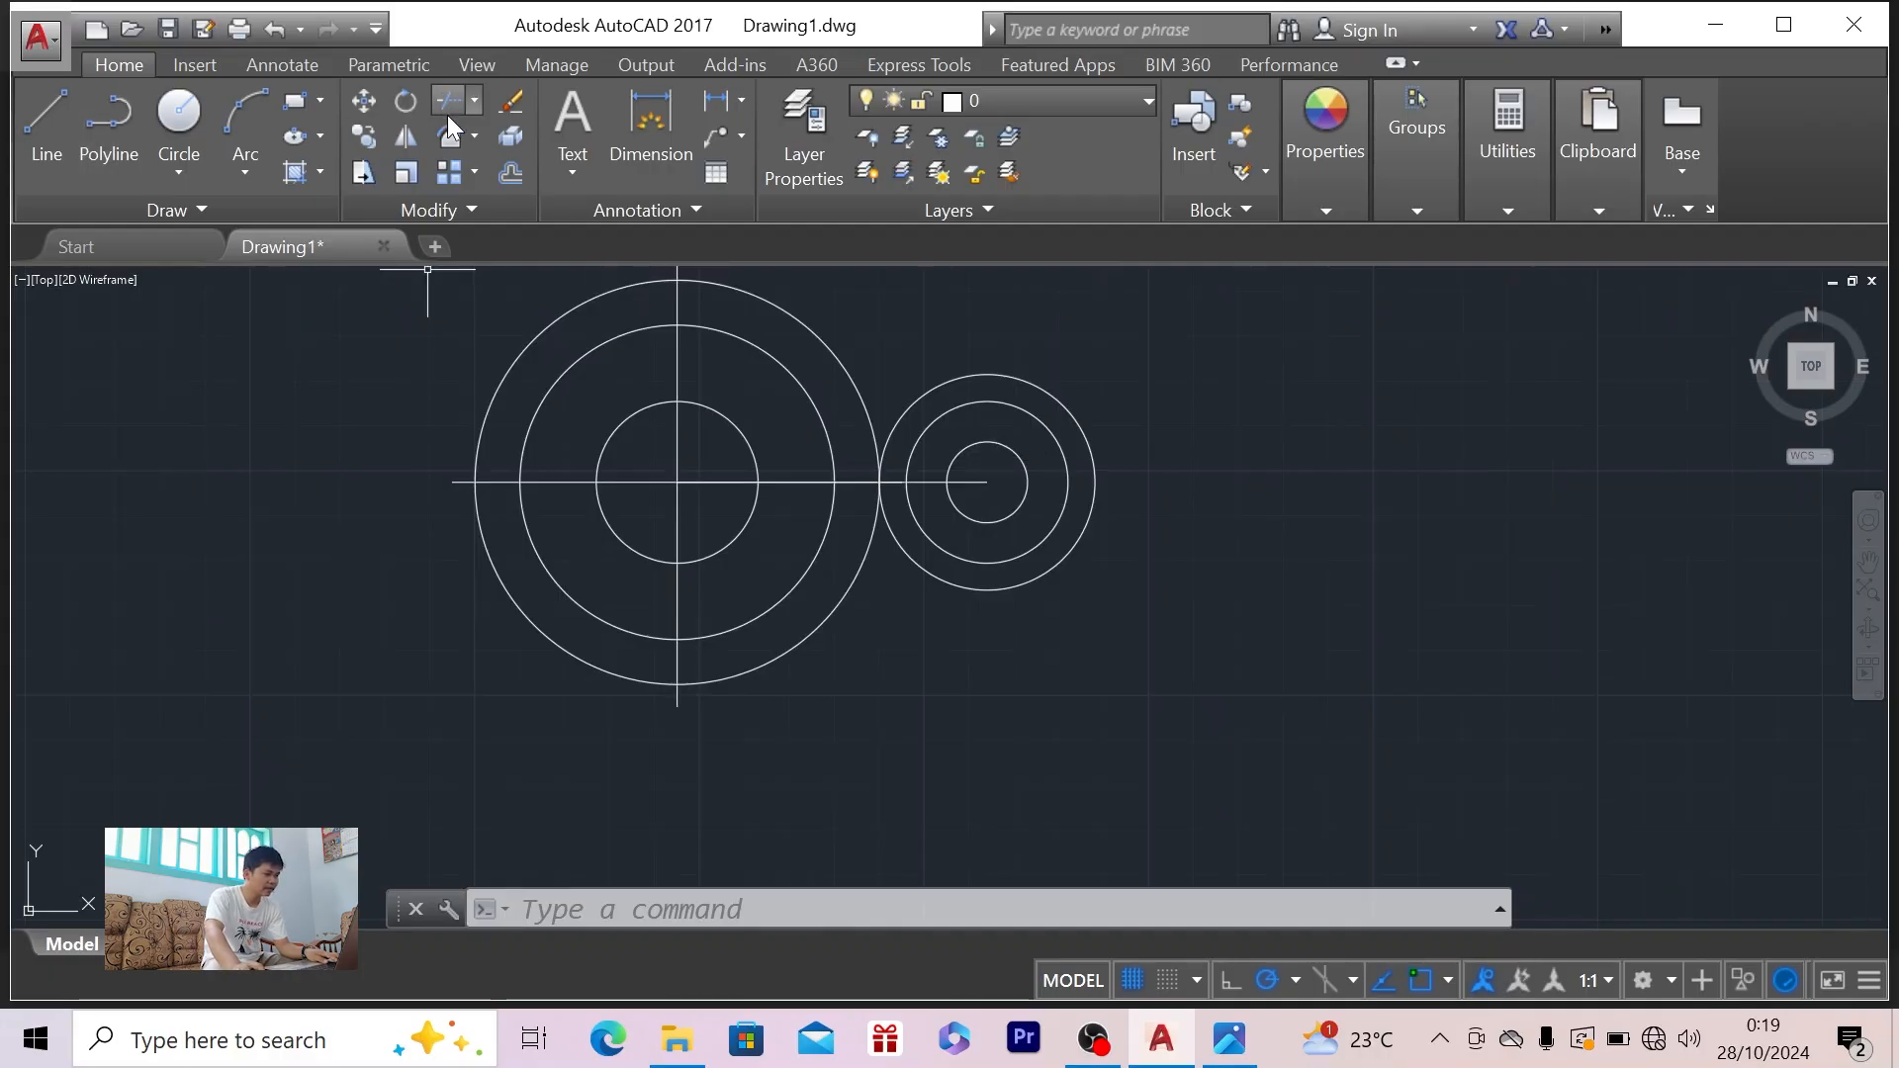
pyautogui.click(37, 125)
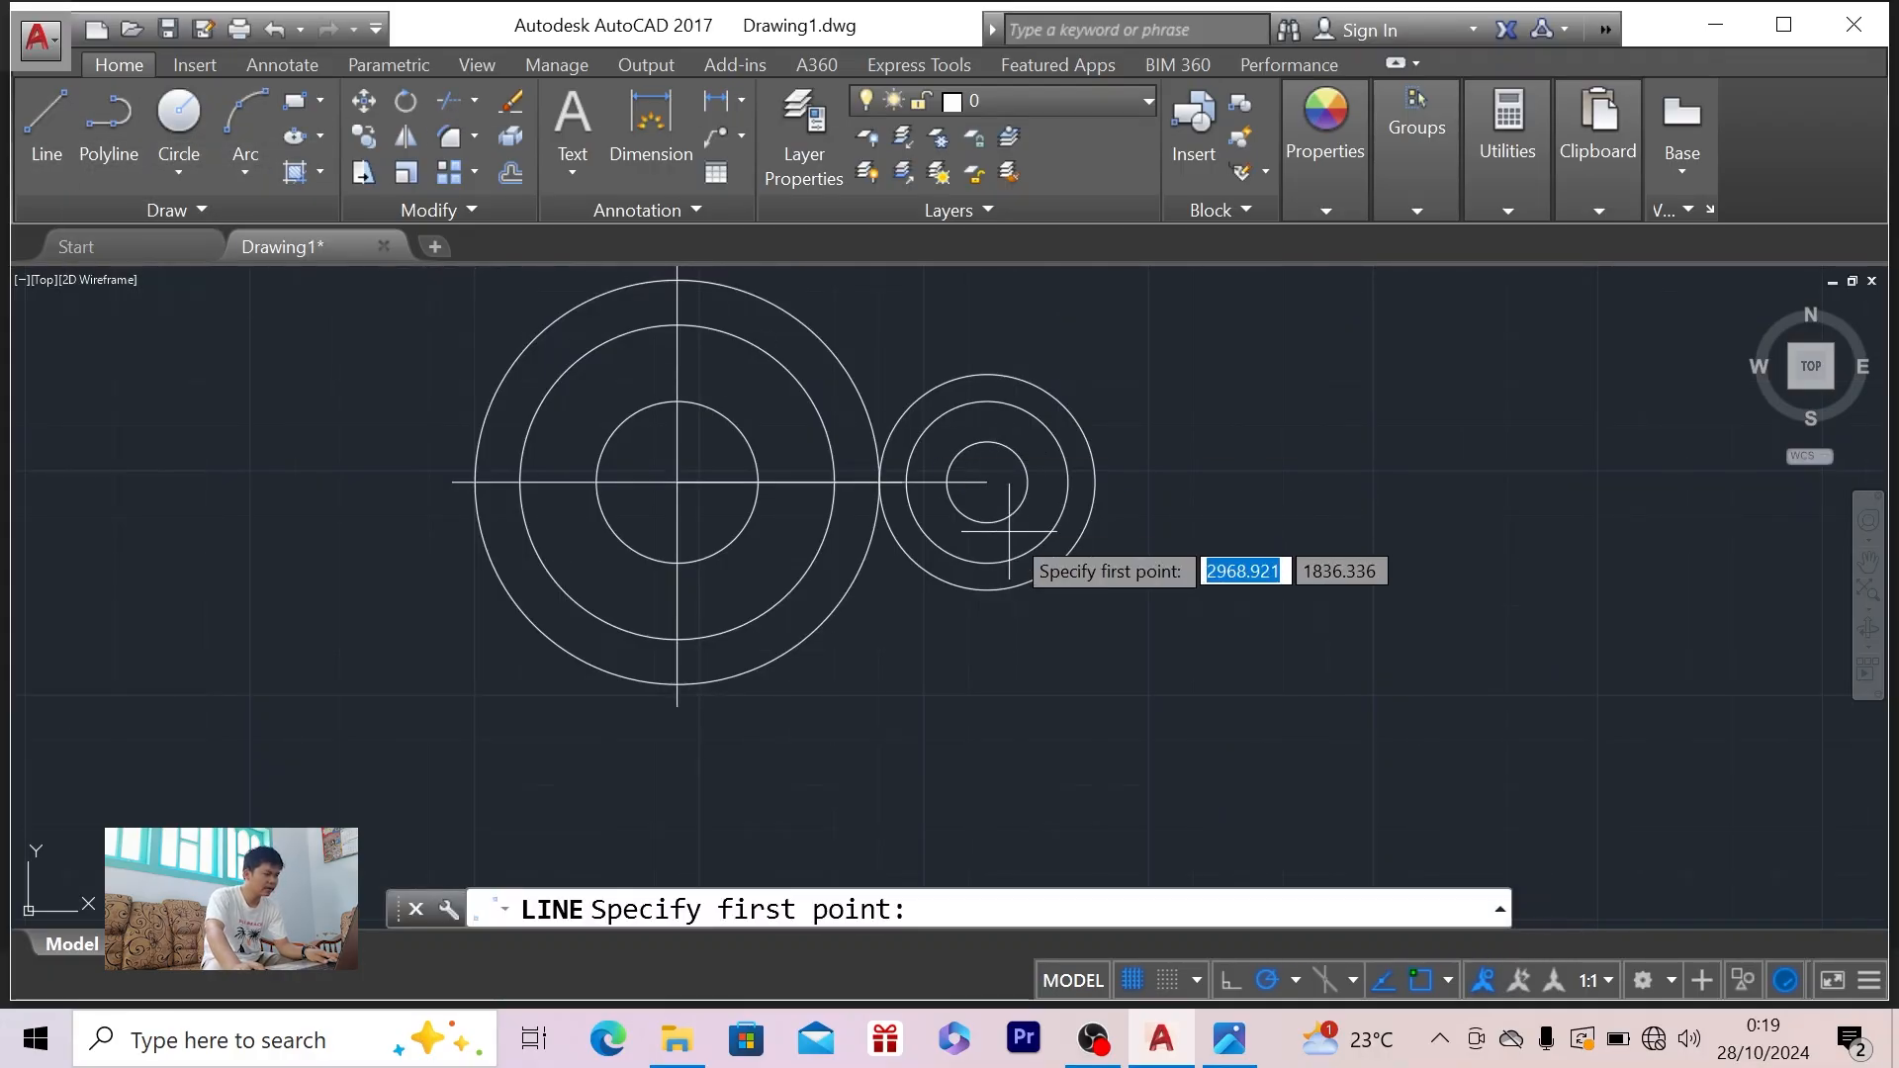
pyautogui.click(987, 483)
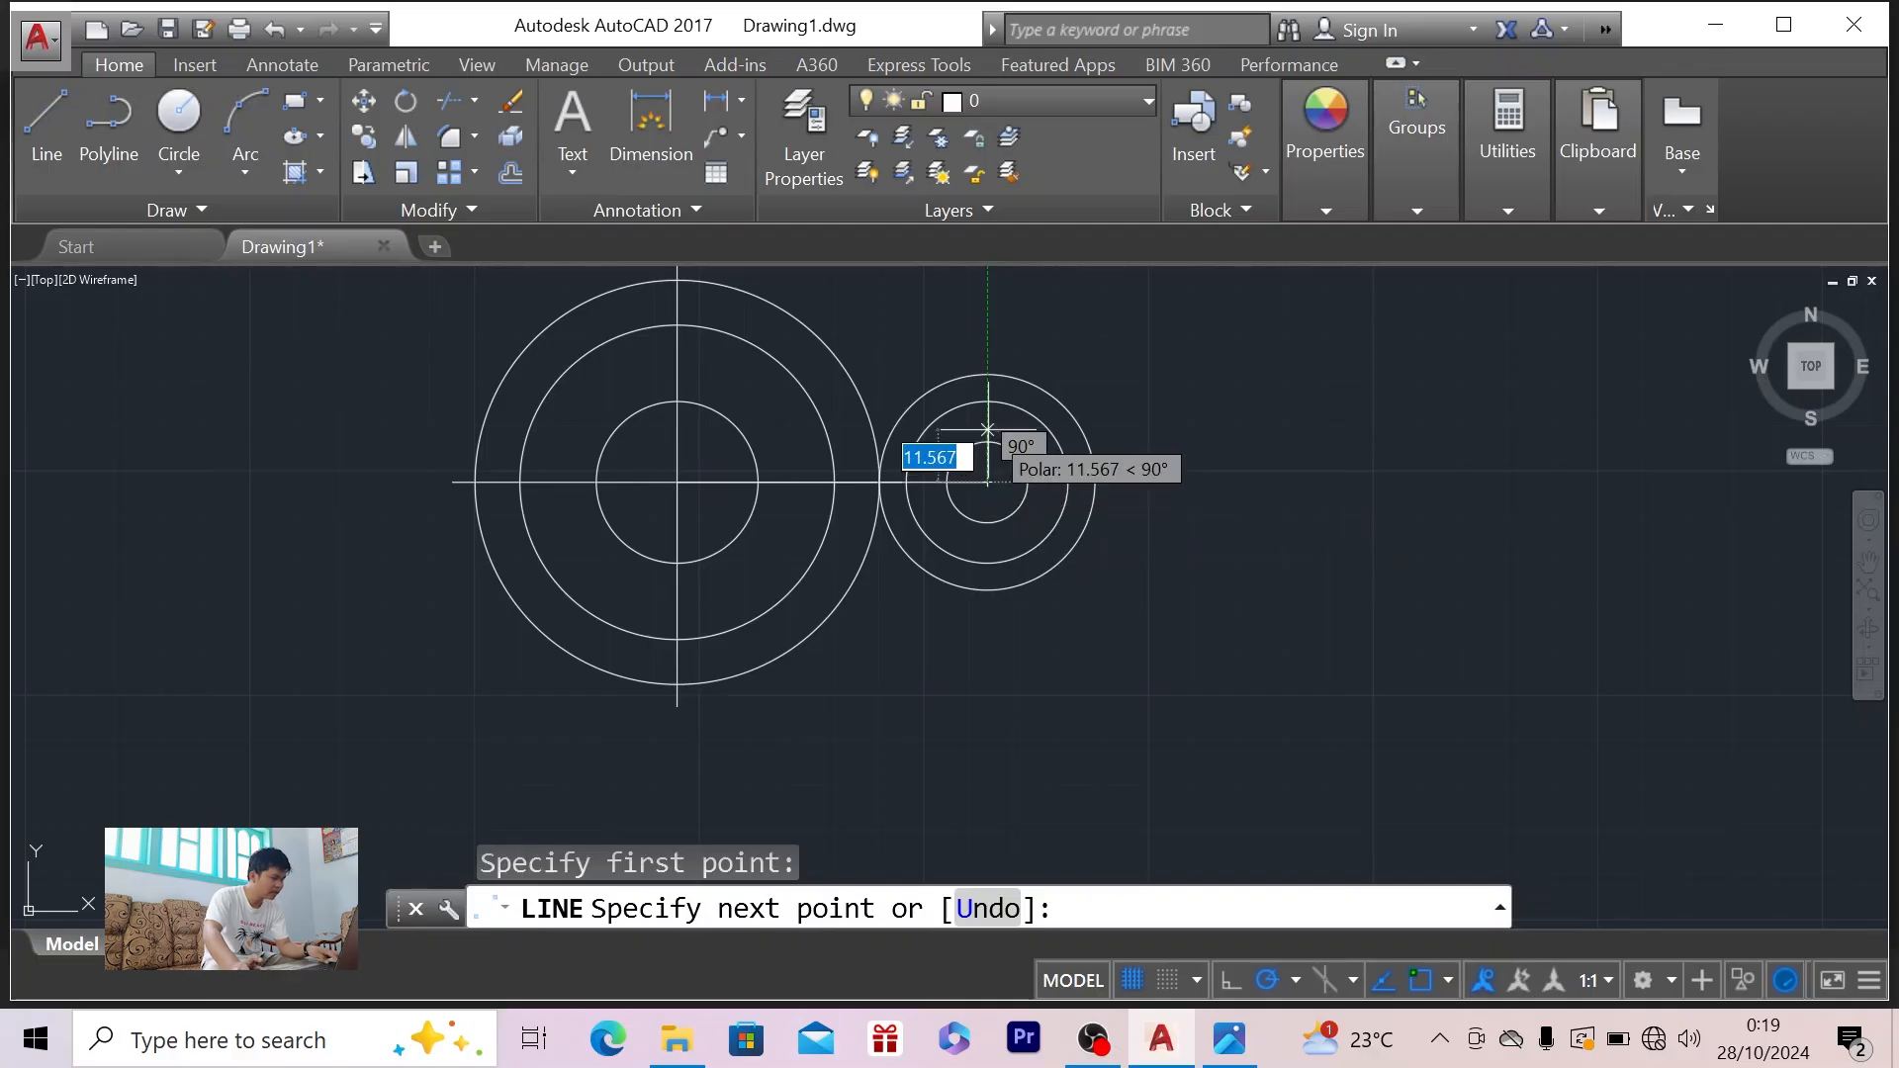
pyautogui.write('30')
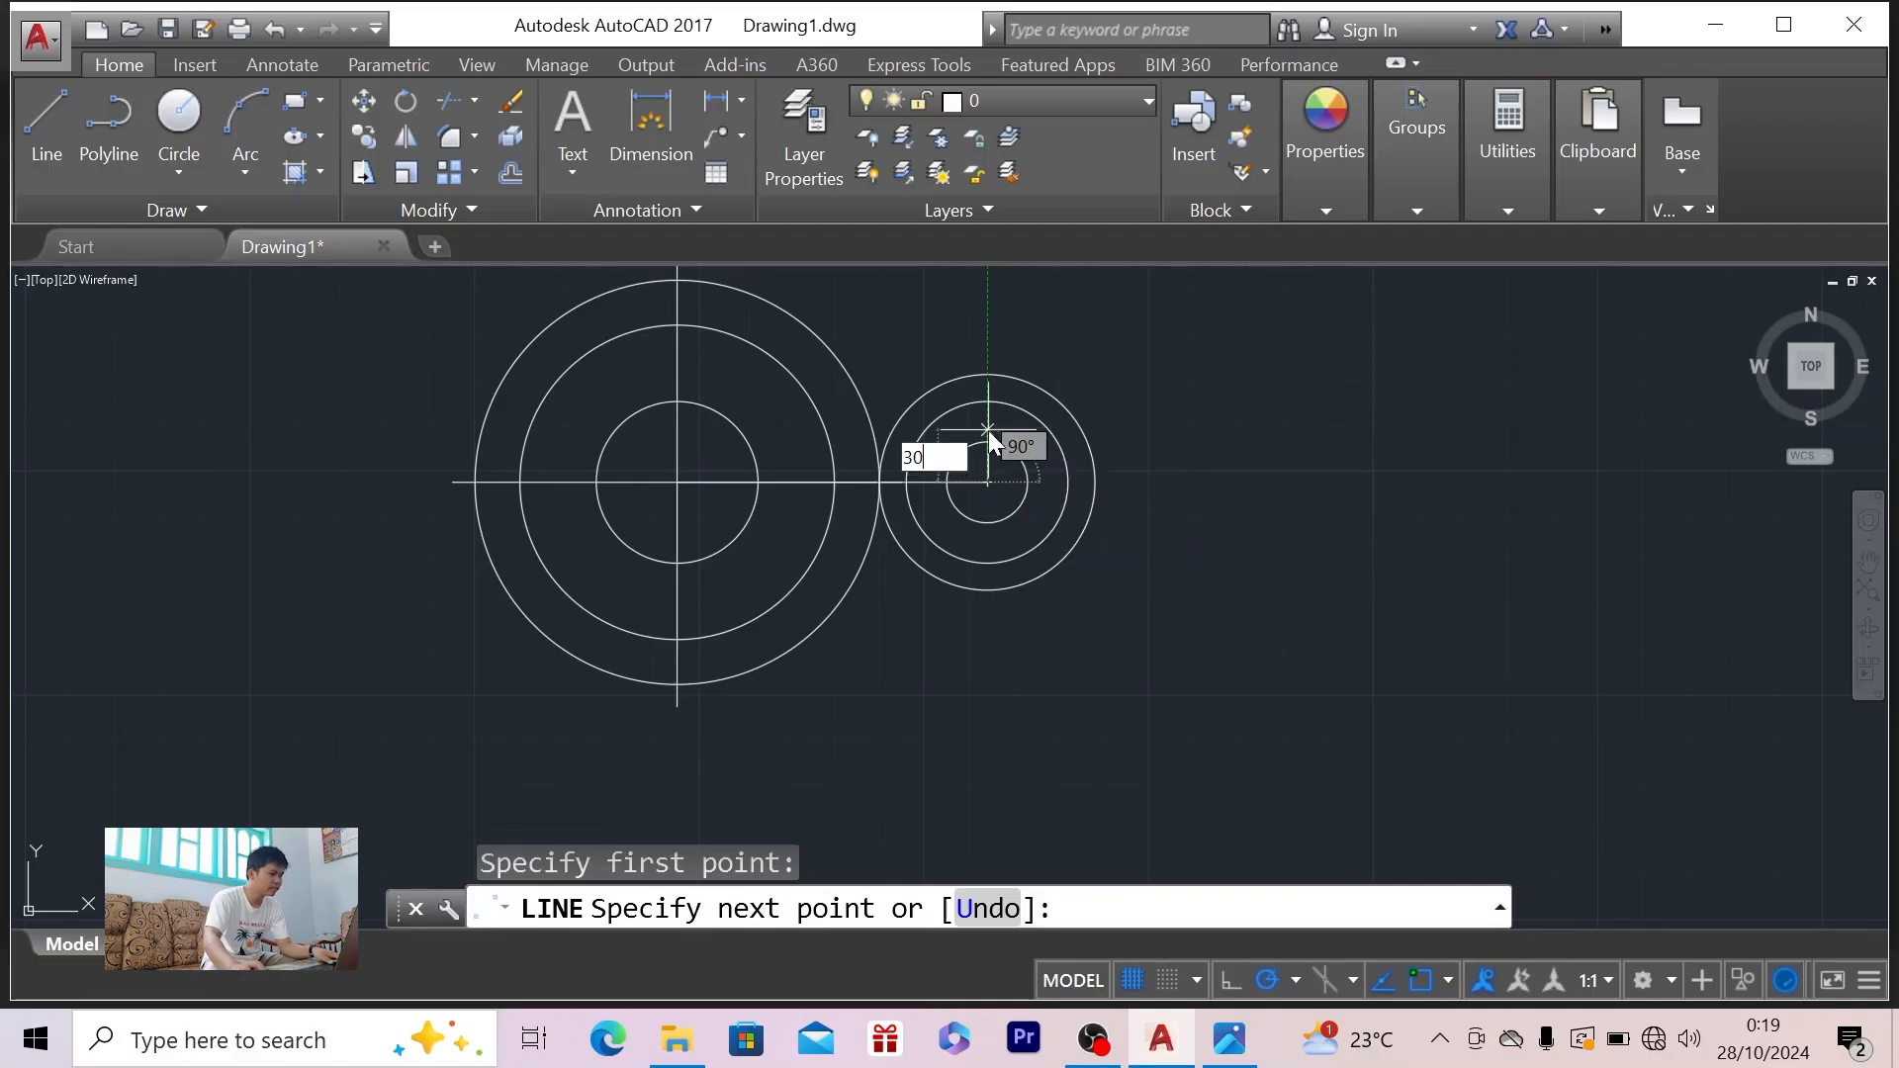
pyautogui.press('Return')
pyautogui.press('Escape')
# - Complete the side hole's vertical centre line with a 30-long line straight down from the hole's centre
pyautogui.press('Return')
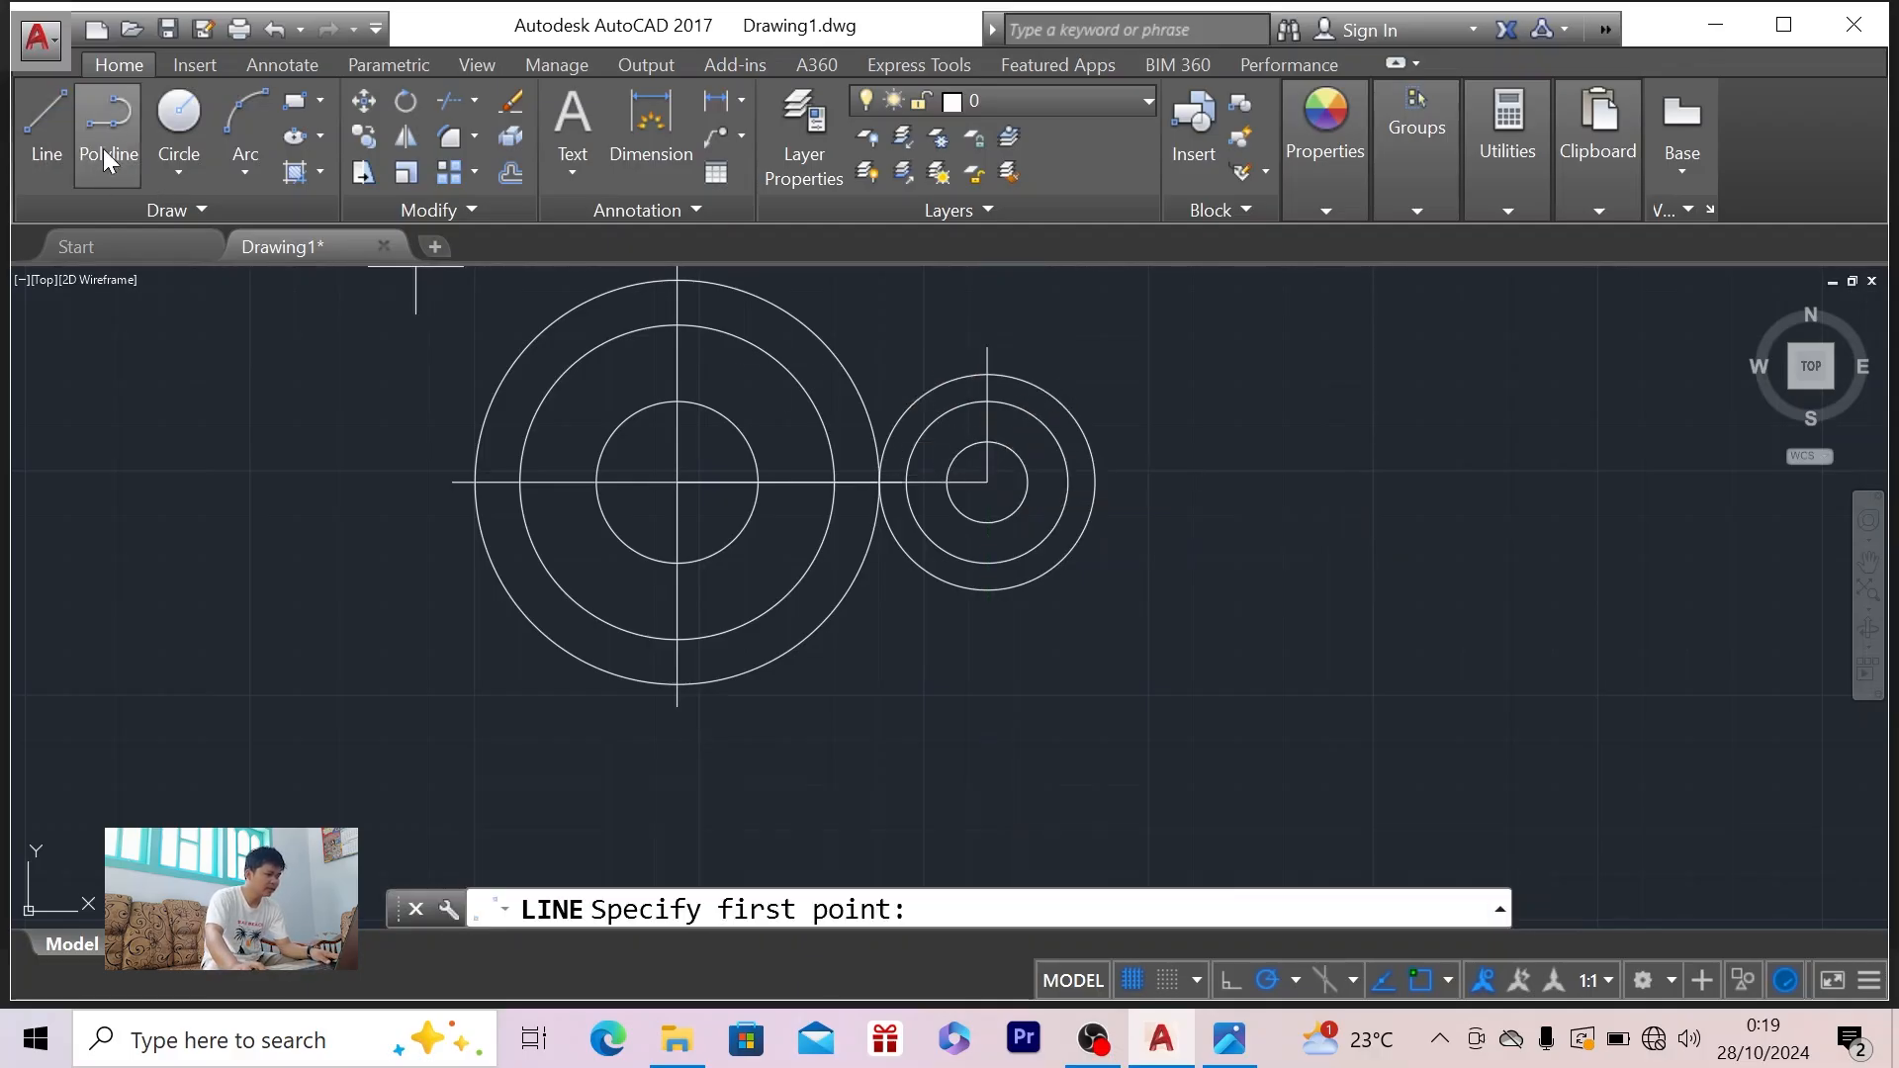
pyautogui.click(987, 522)
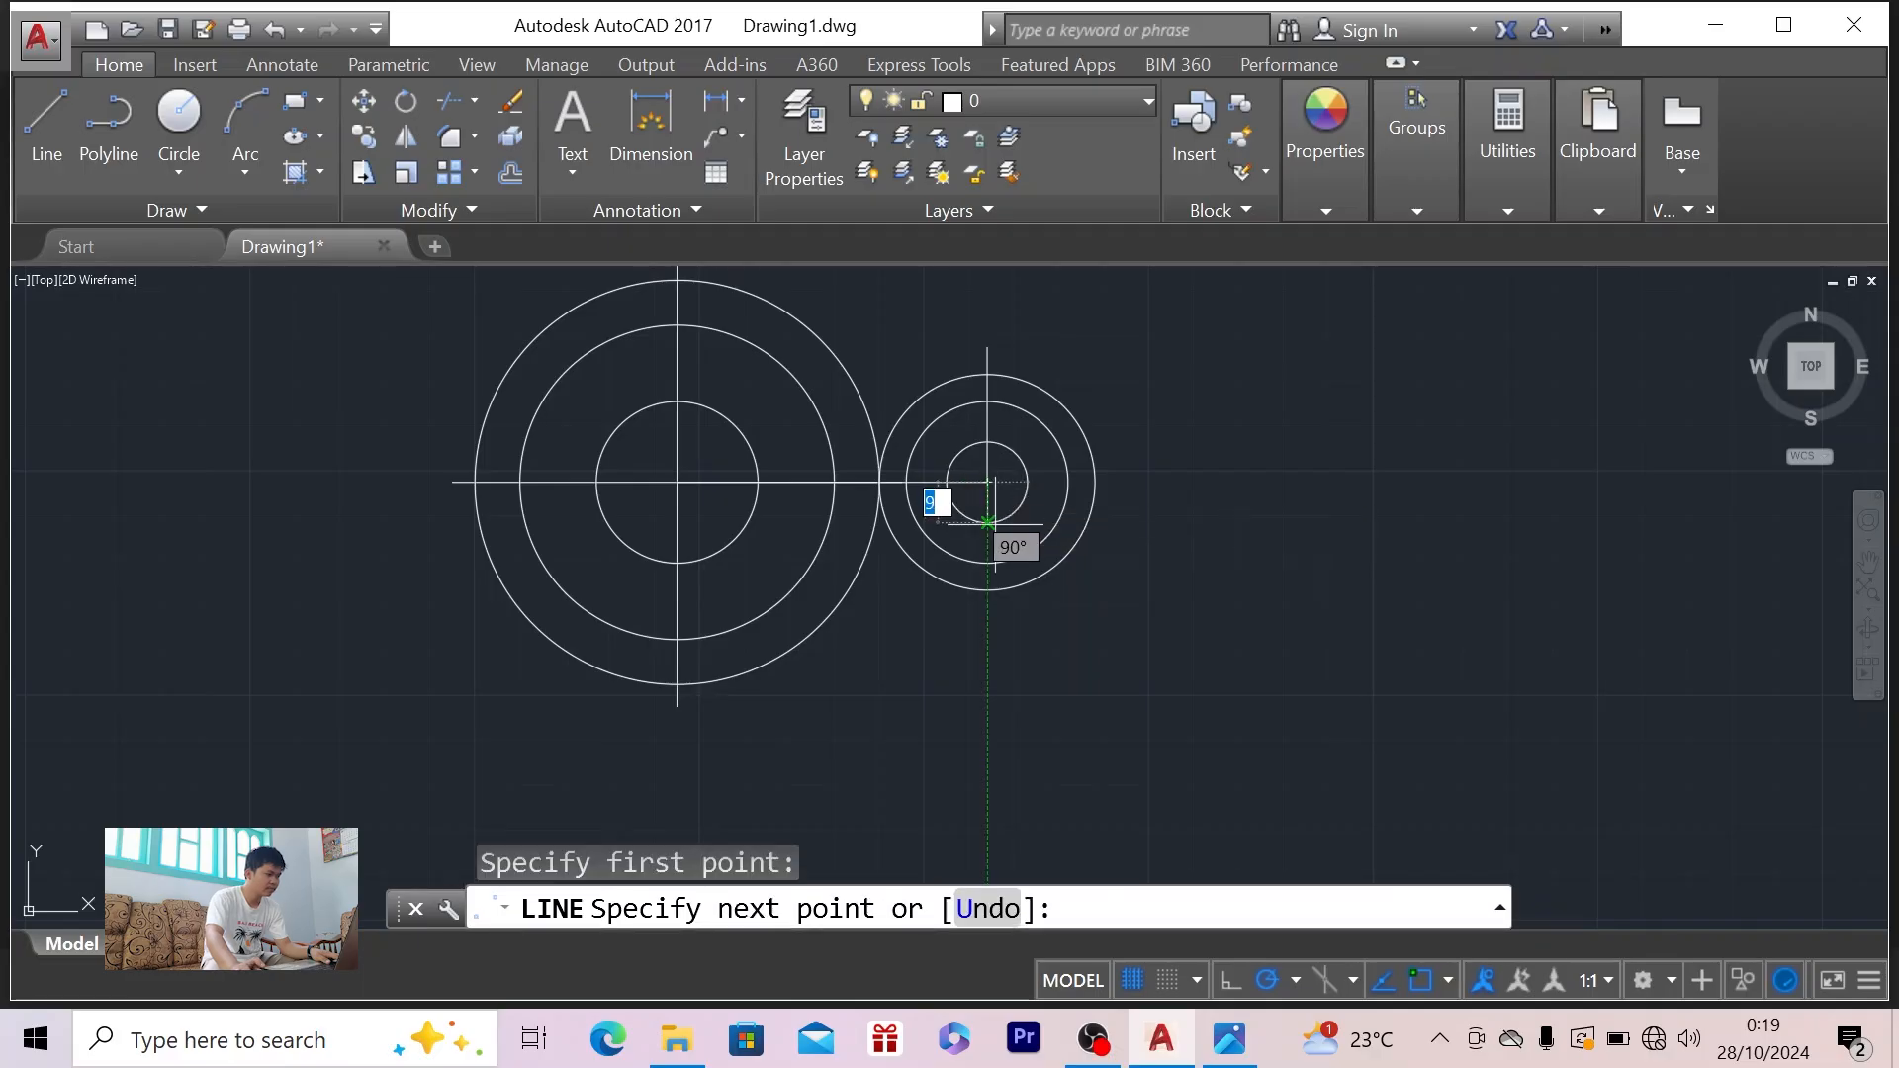
pyautogui.write('30')
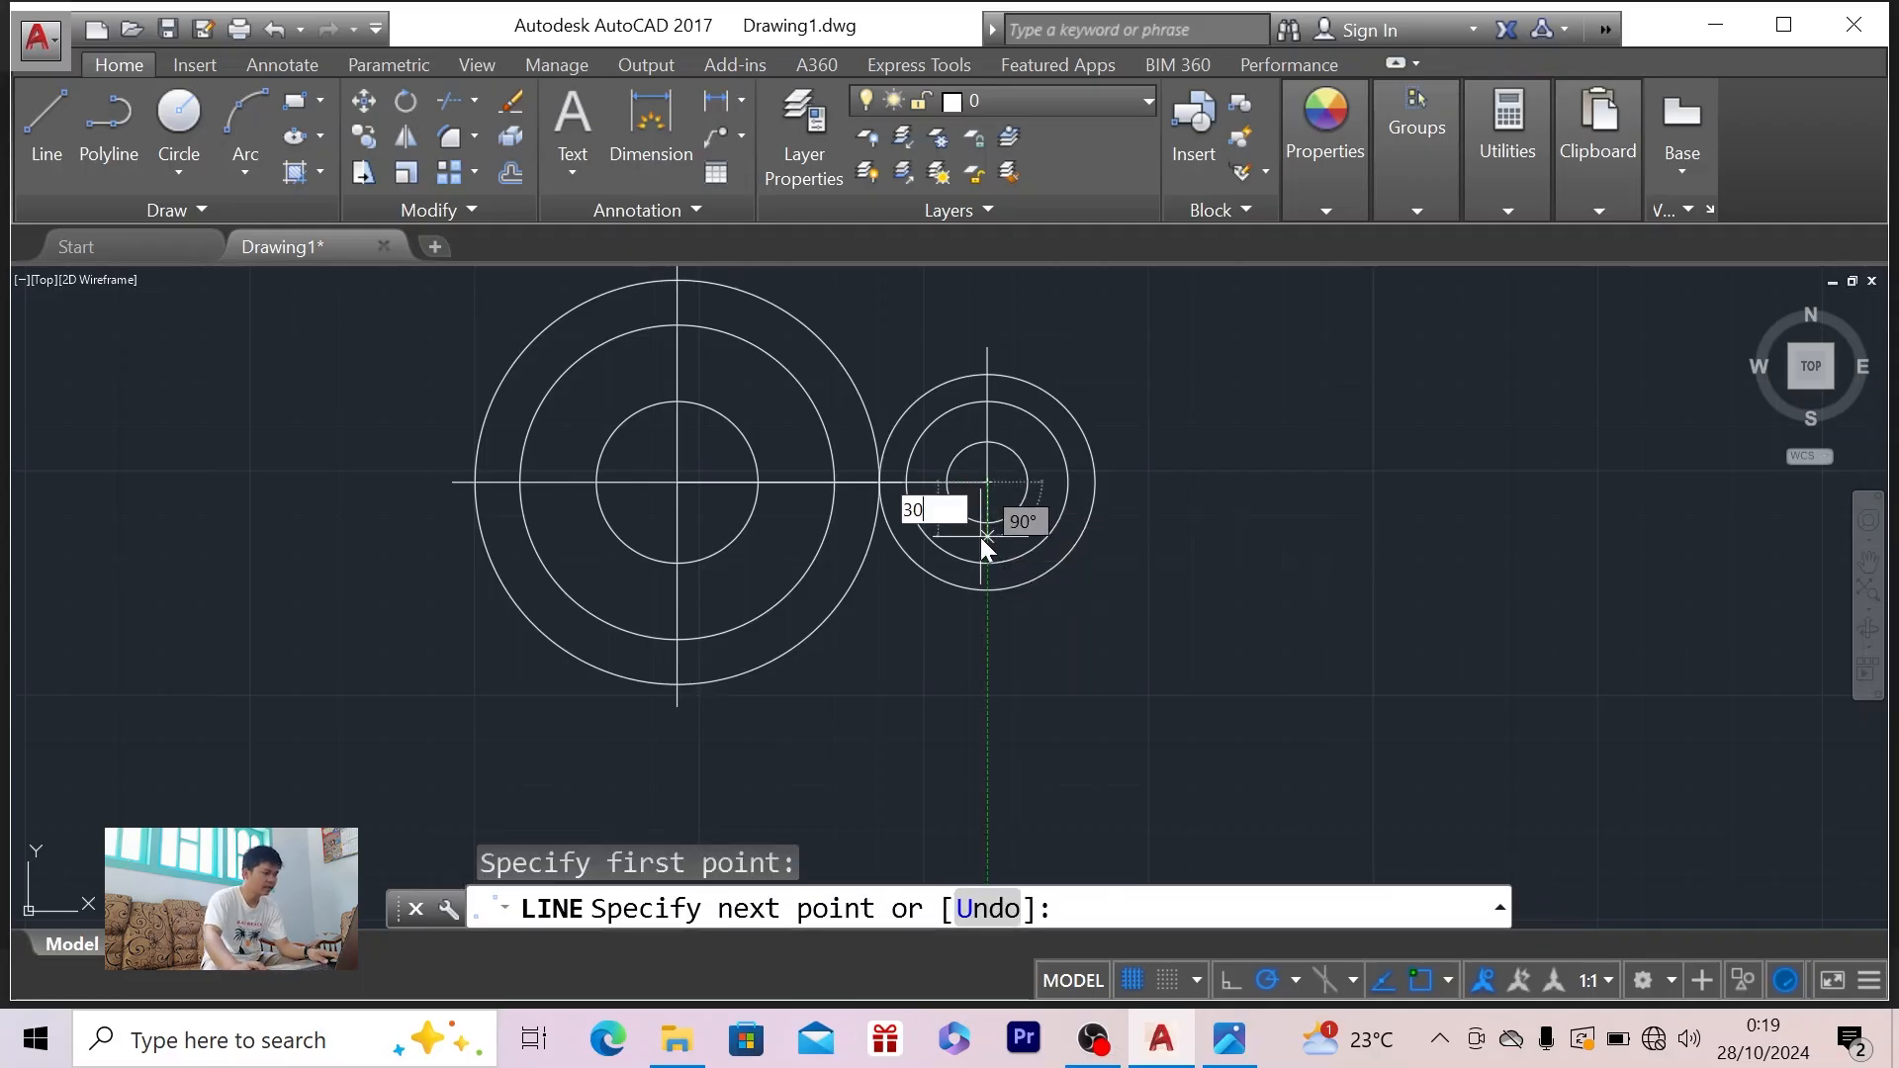
pyautogui.press('Return')
pyautogui.press('Escape')
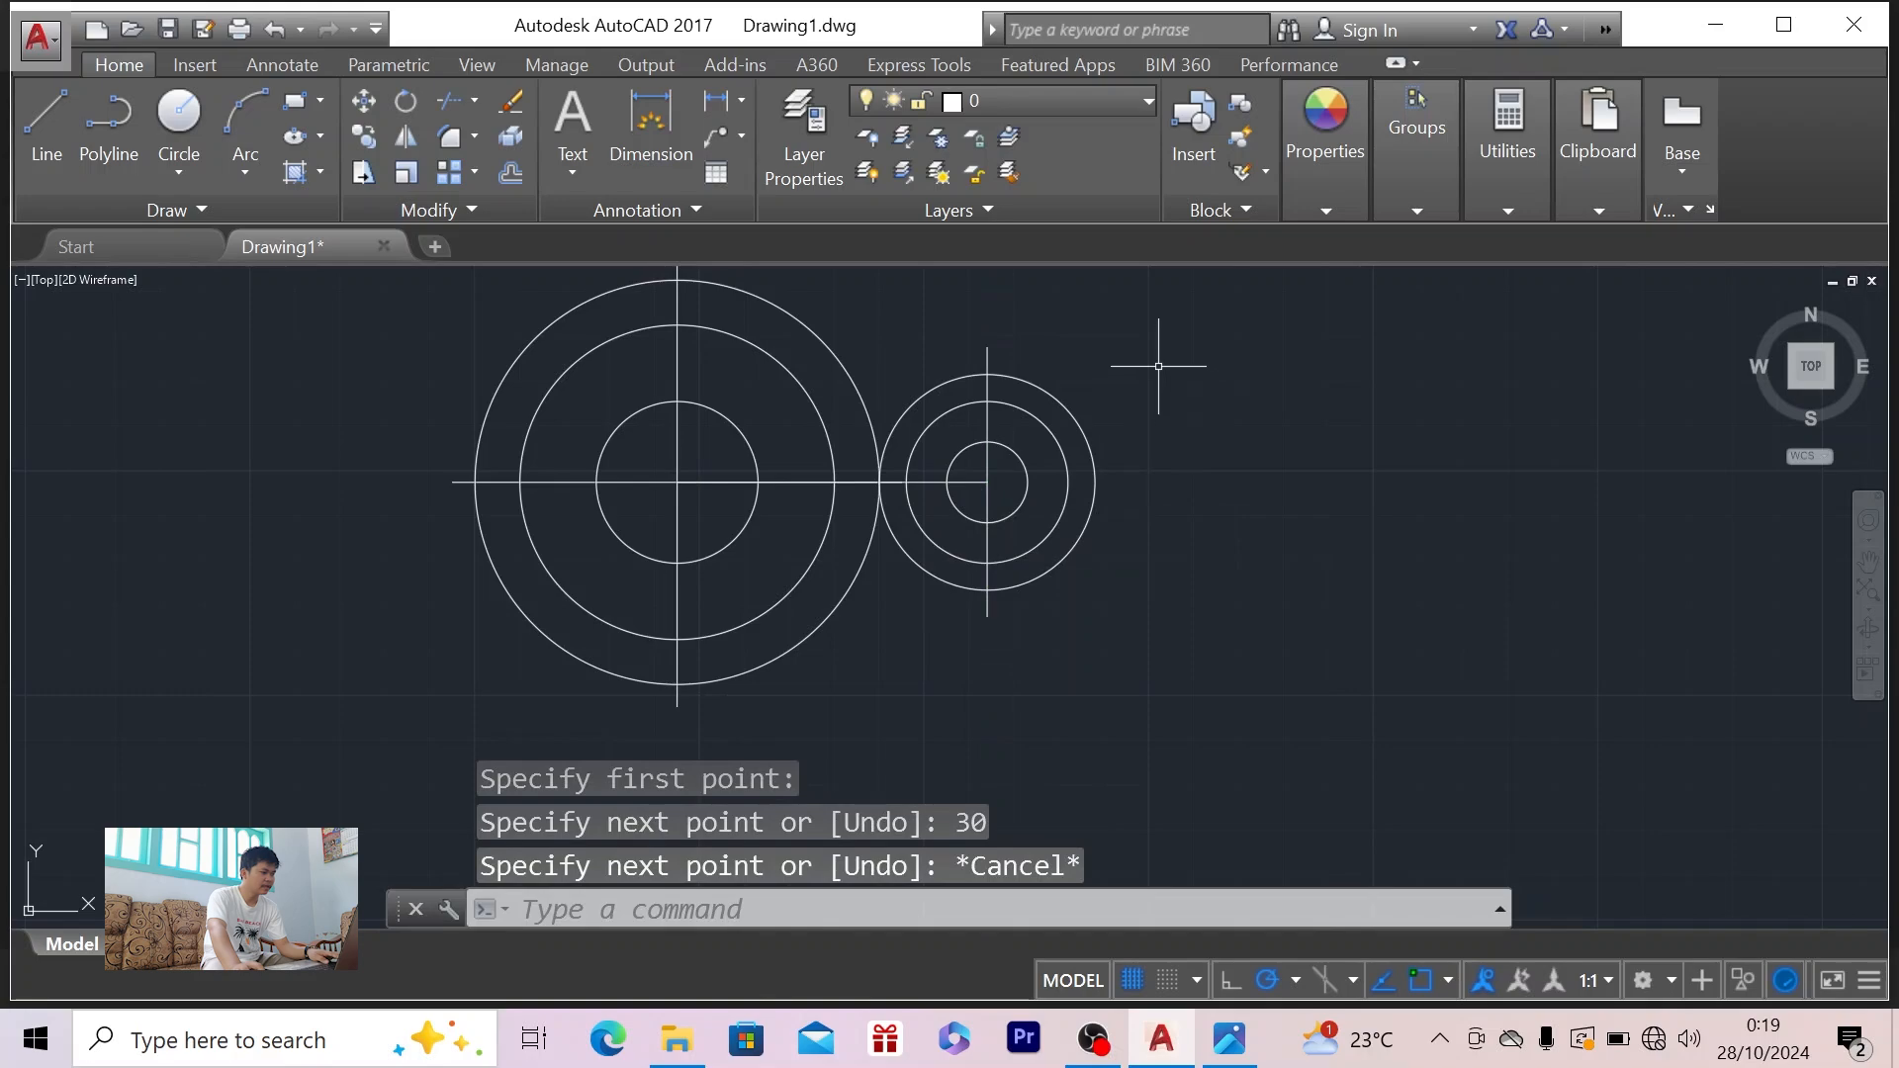
pyautogui.click(1123, 348)
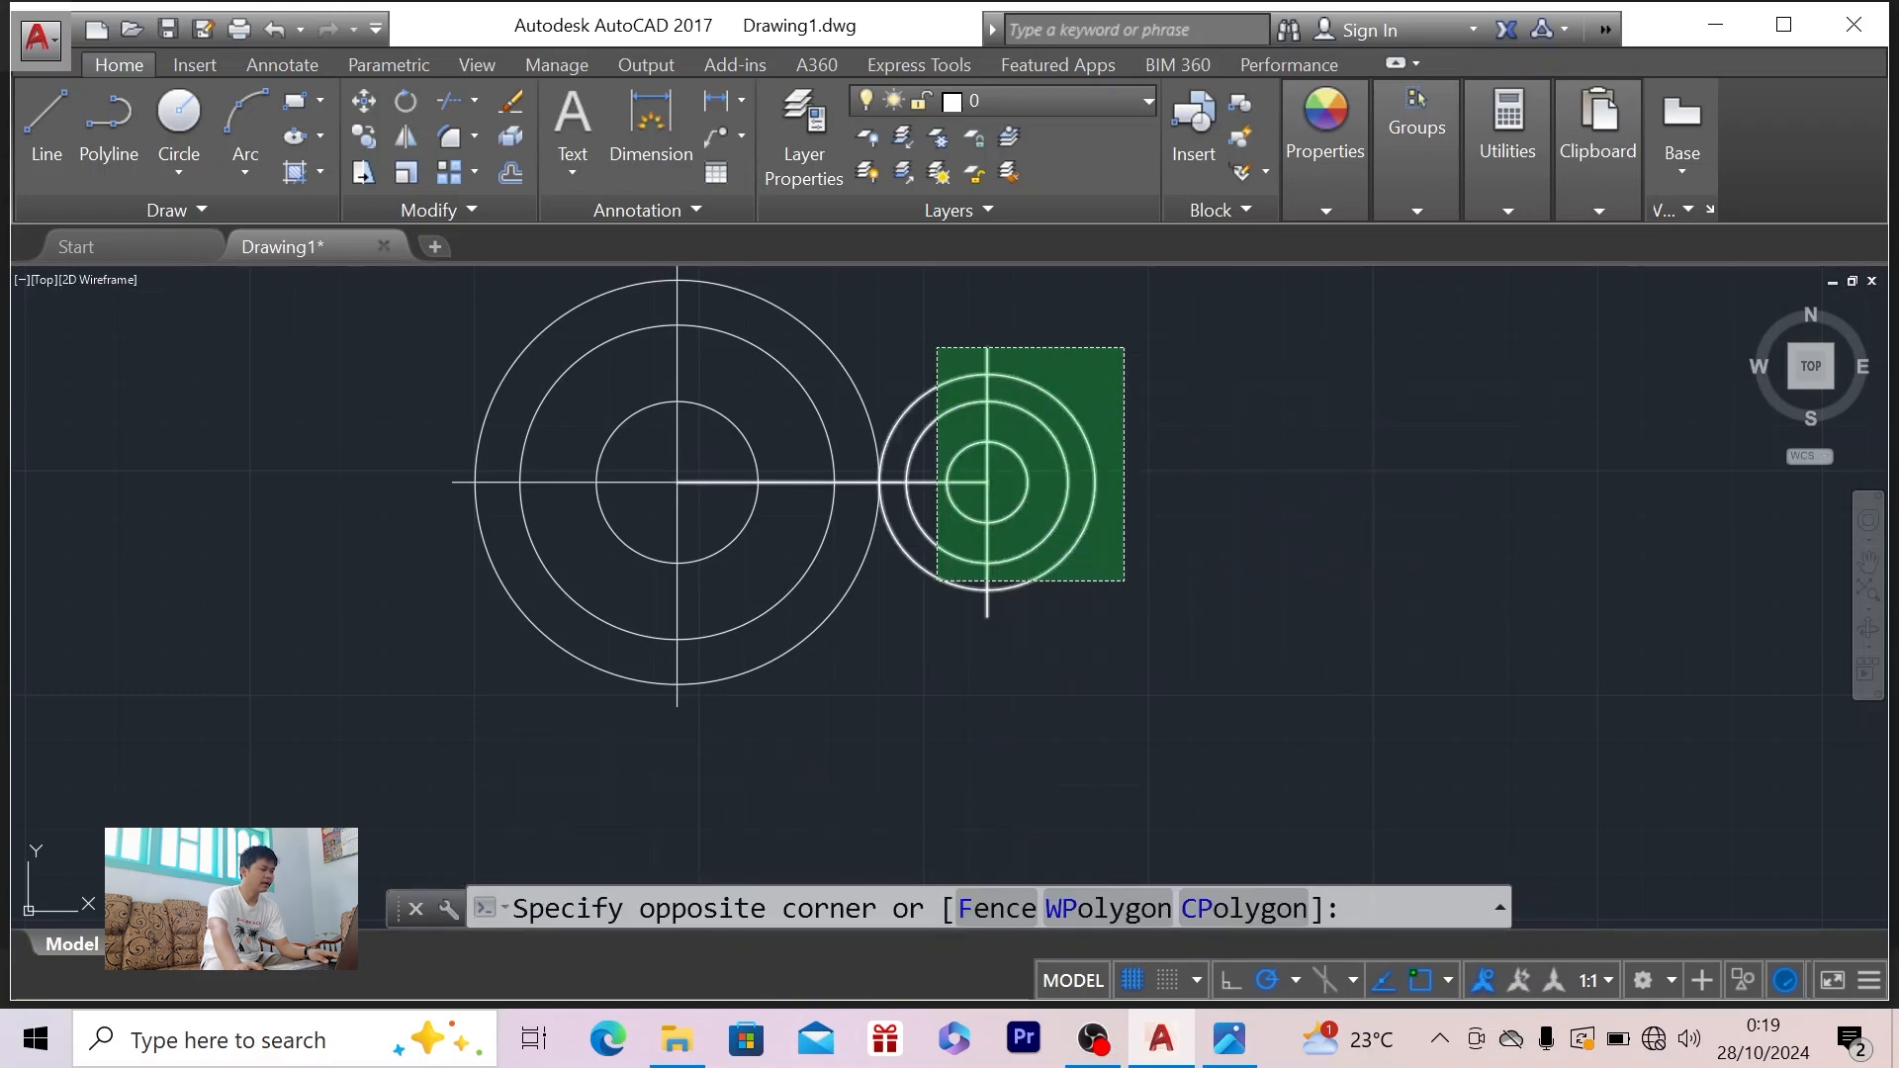
pyautogui.click(938, 580)
pyautogui.press('Escape')
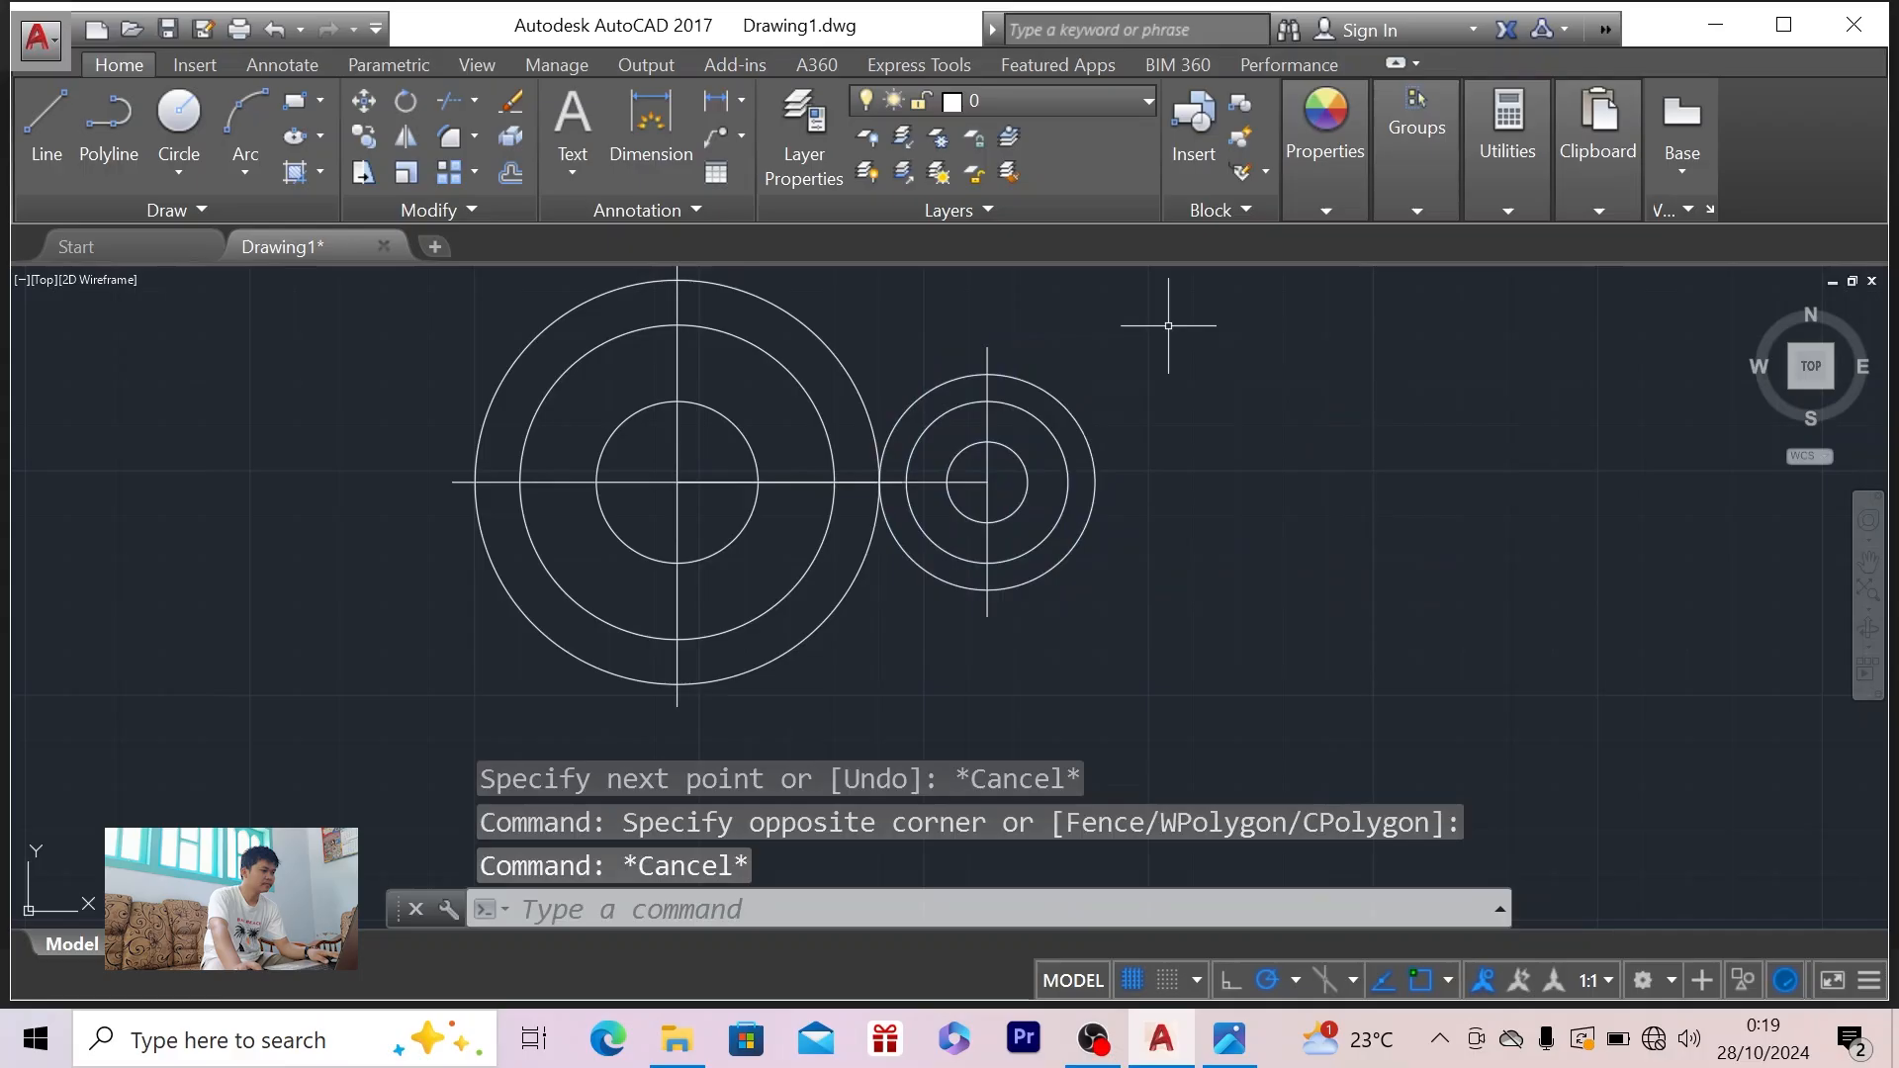
pyautogui.click(1114, 356)
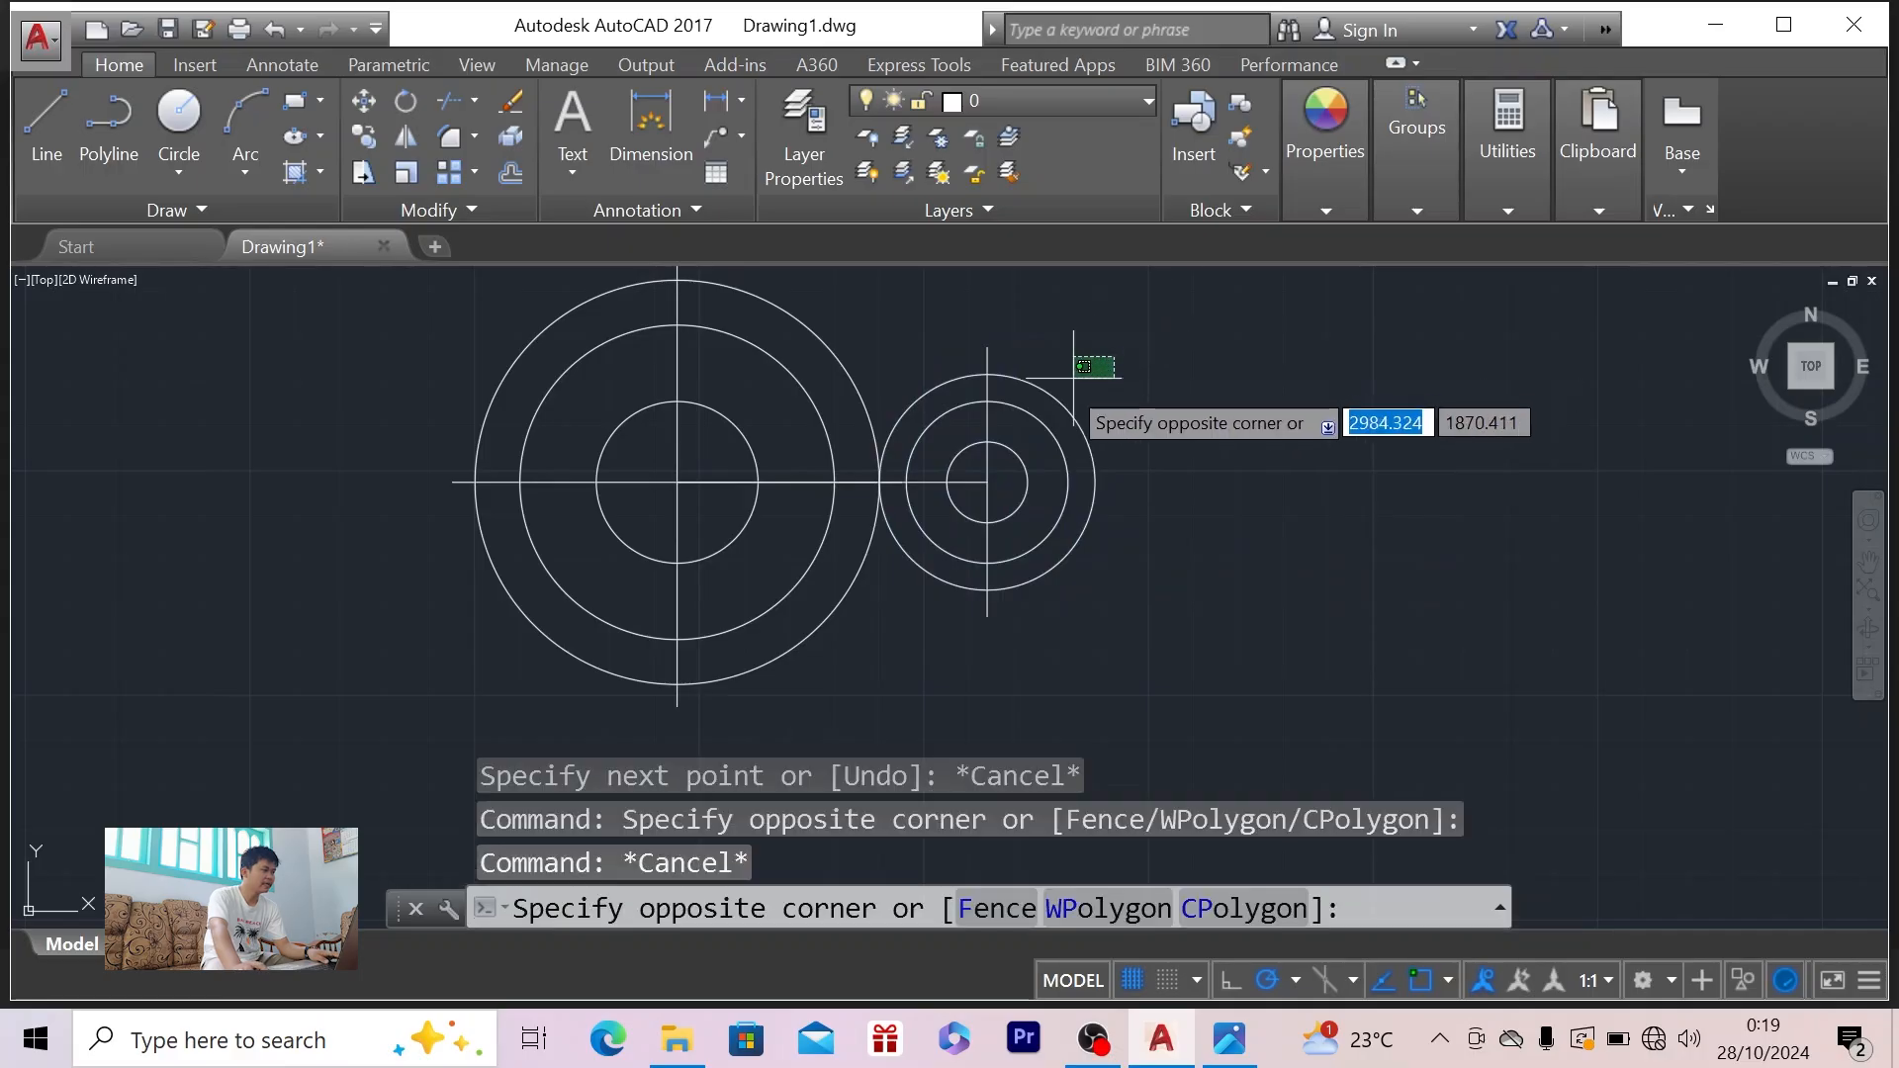
pyautogui.click(959, 456)
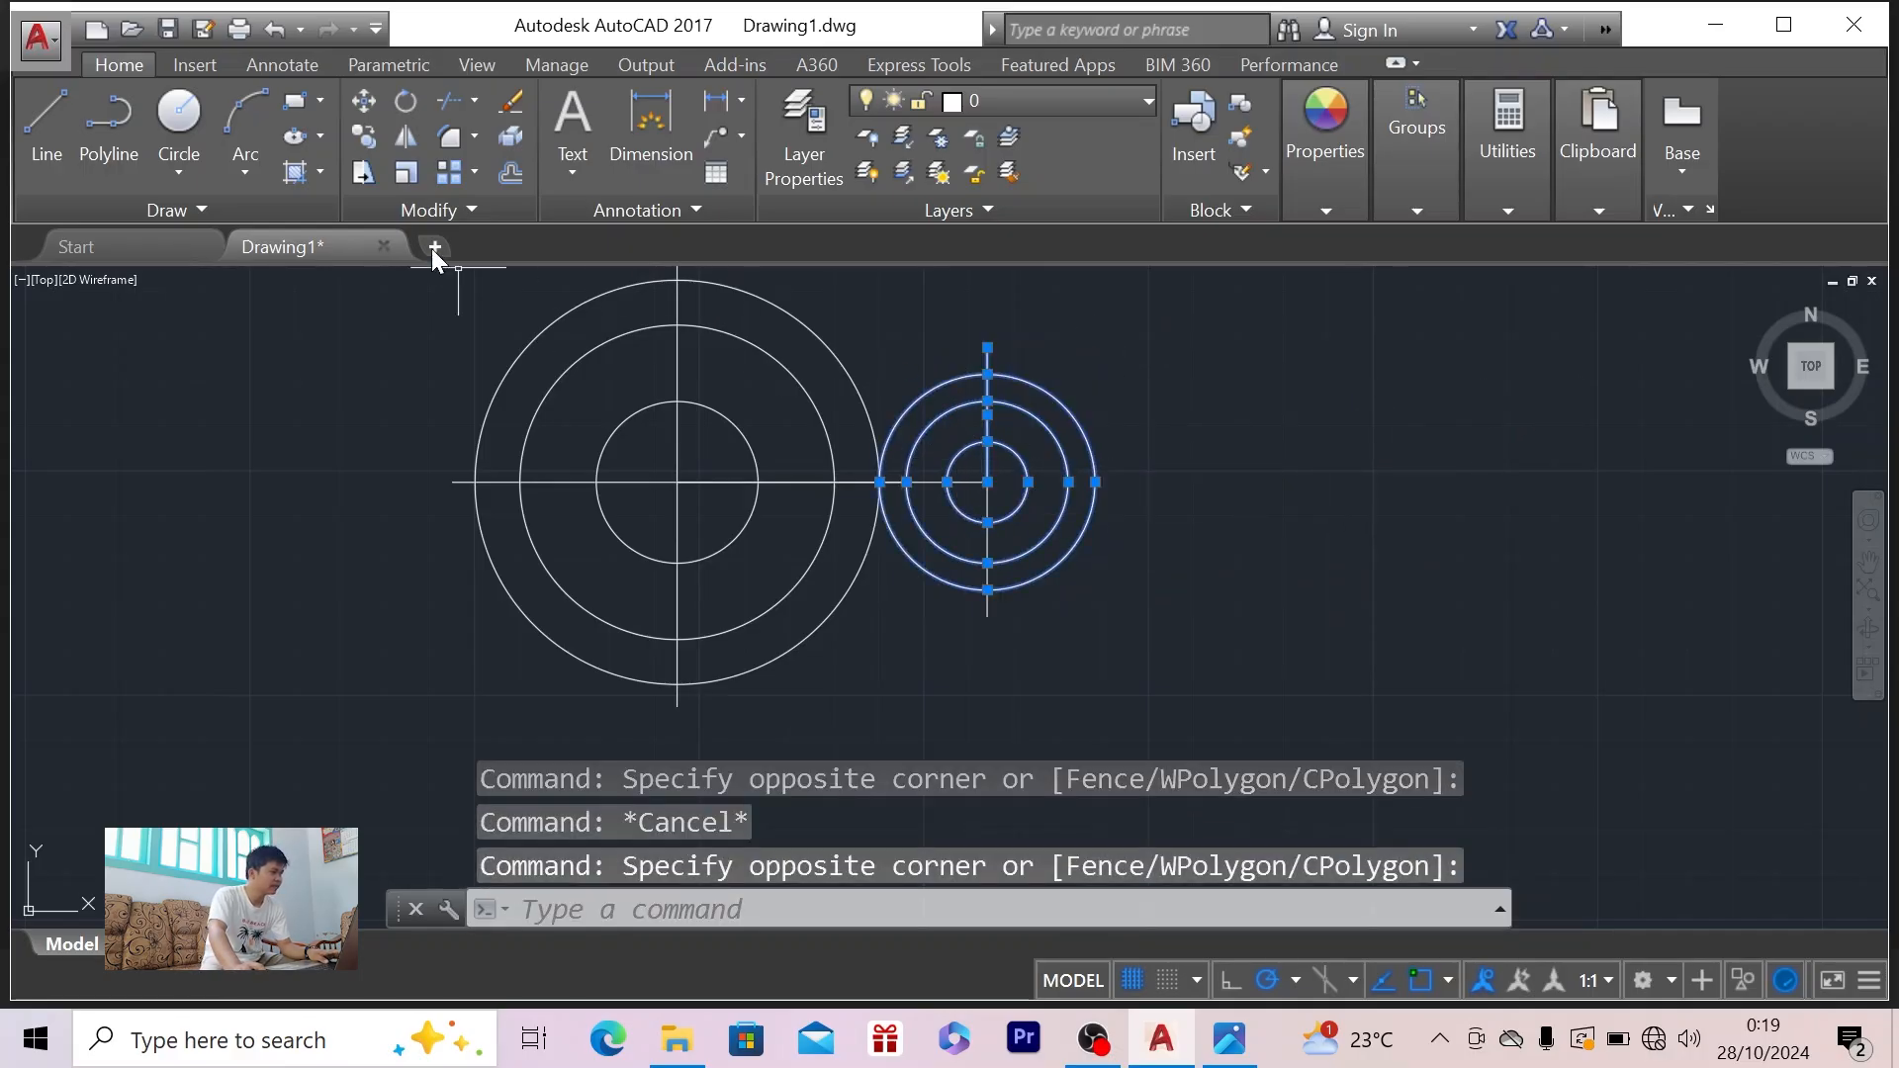
pyautogui.click(437, 107)
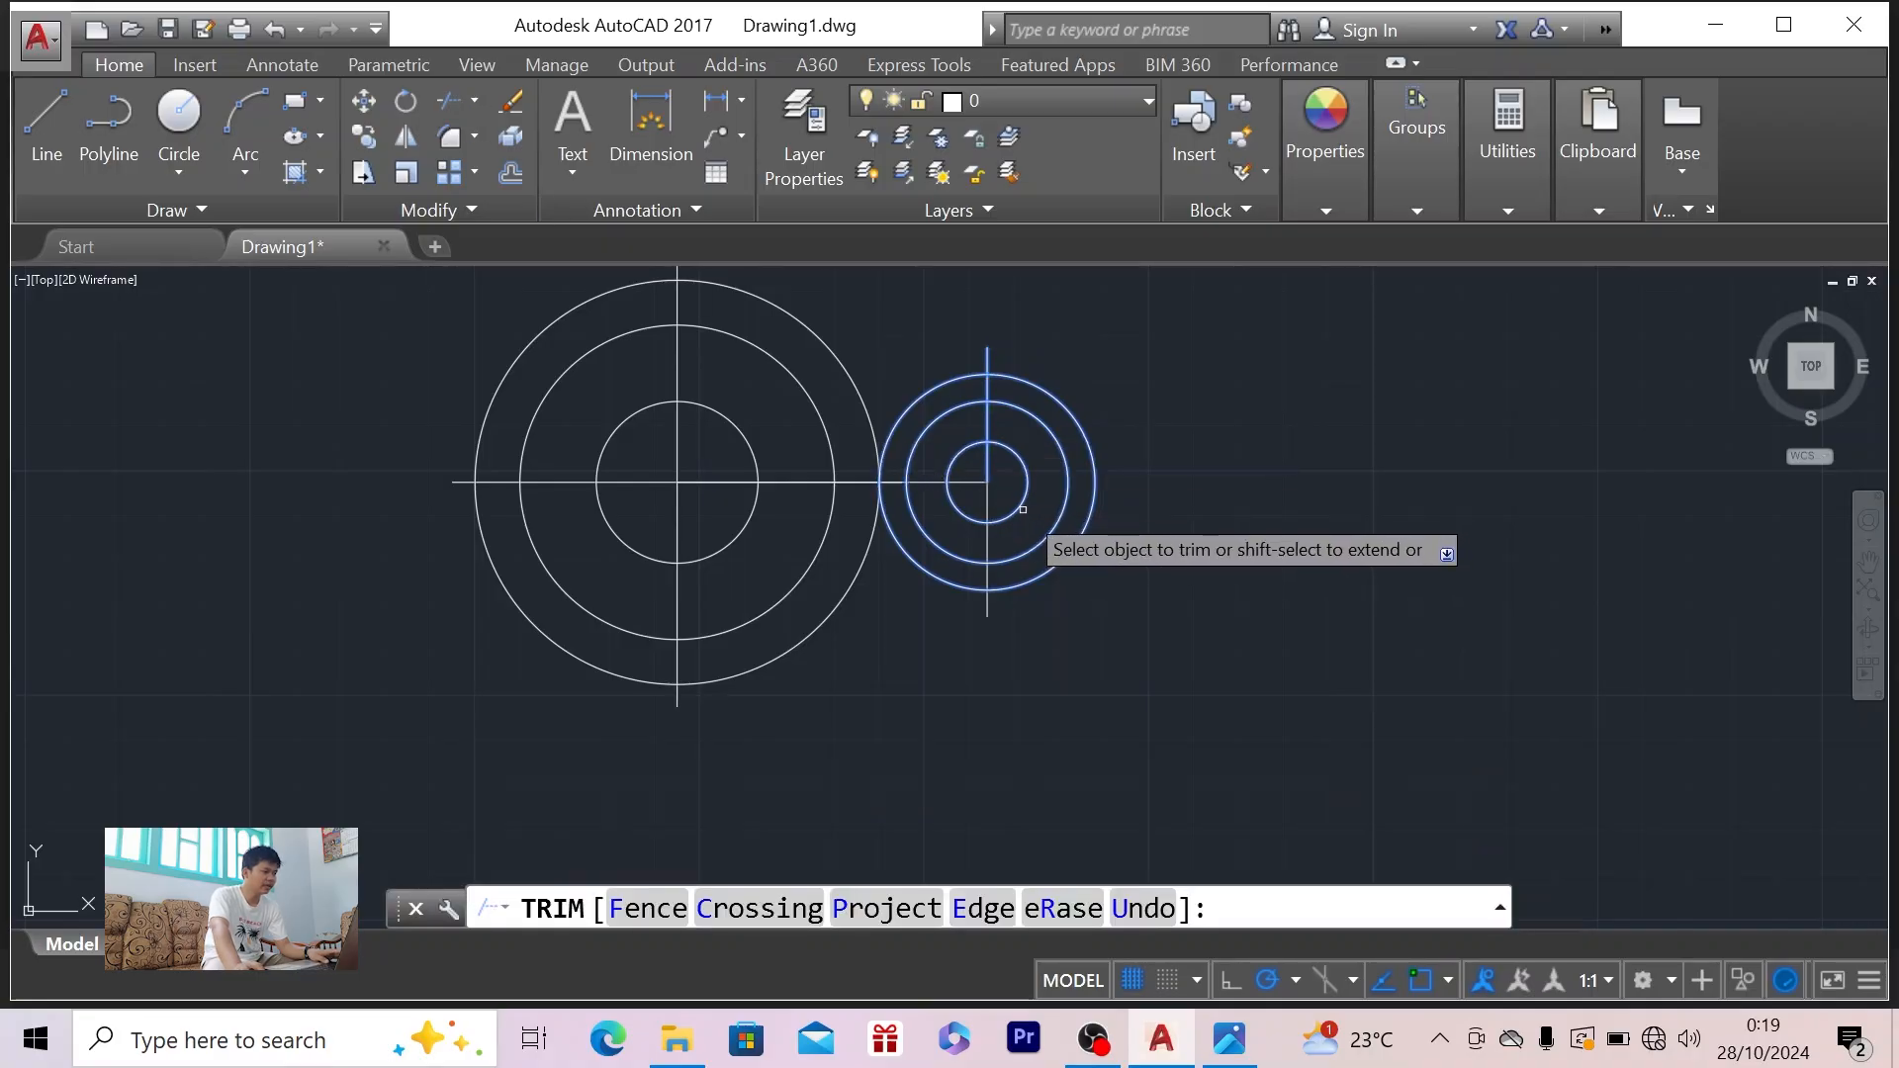
pyautogui.click(1021, 508)
pyautogui.hotkey('alt', 'Tab')
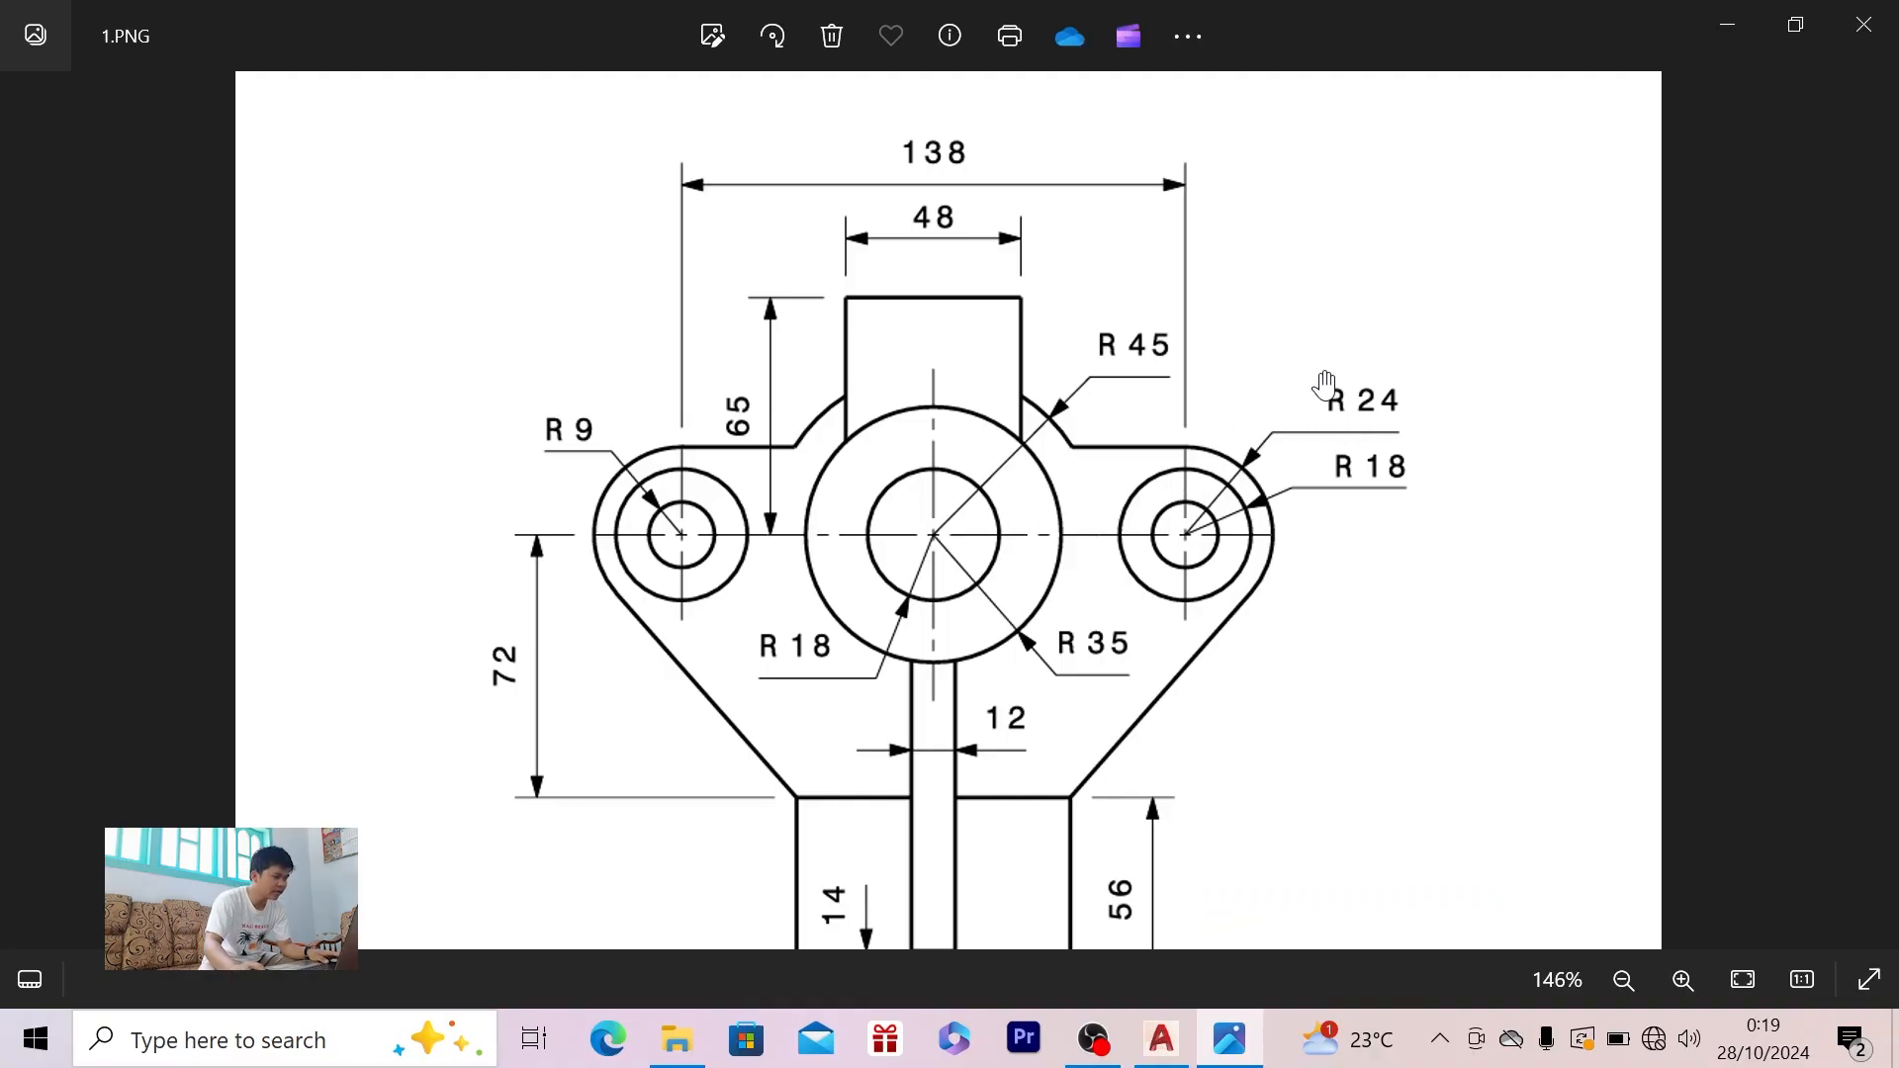
pyautogui.hotkey('alt', 'Tab')
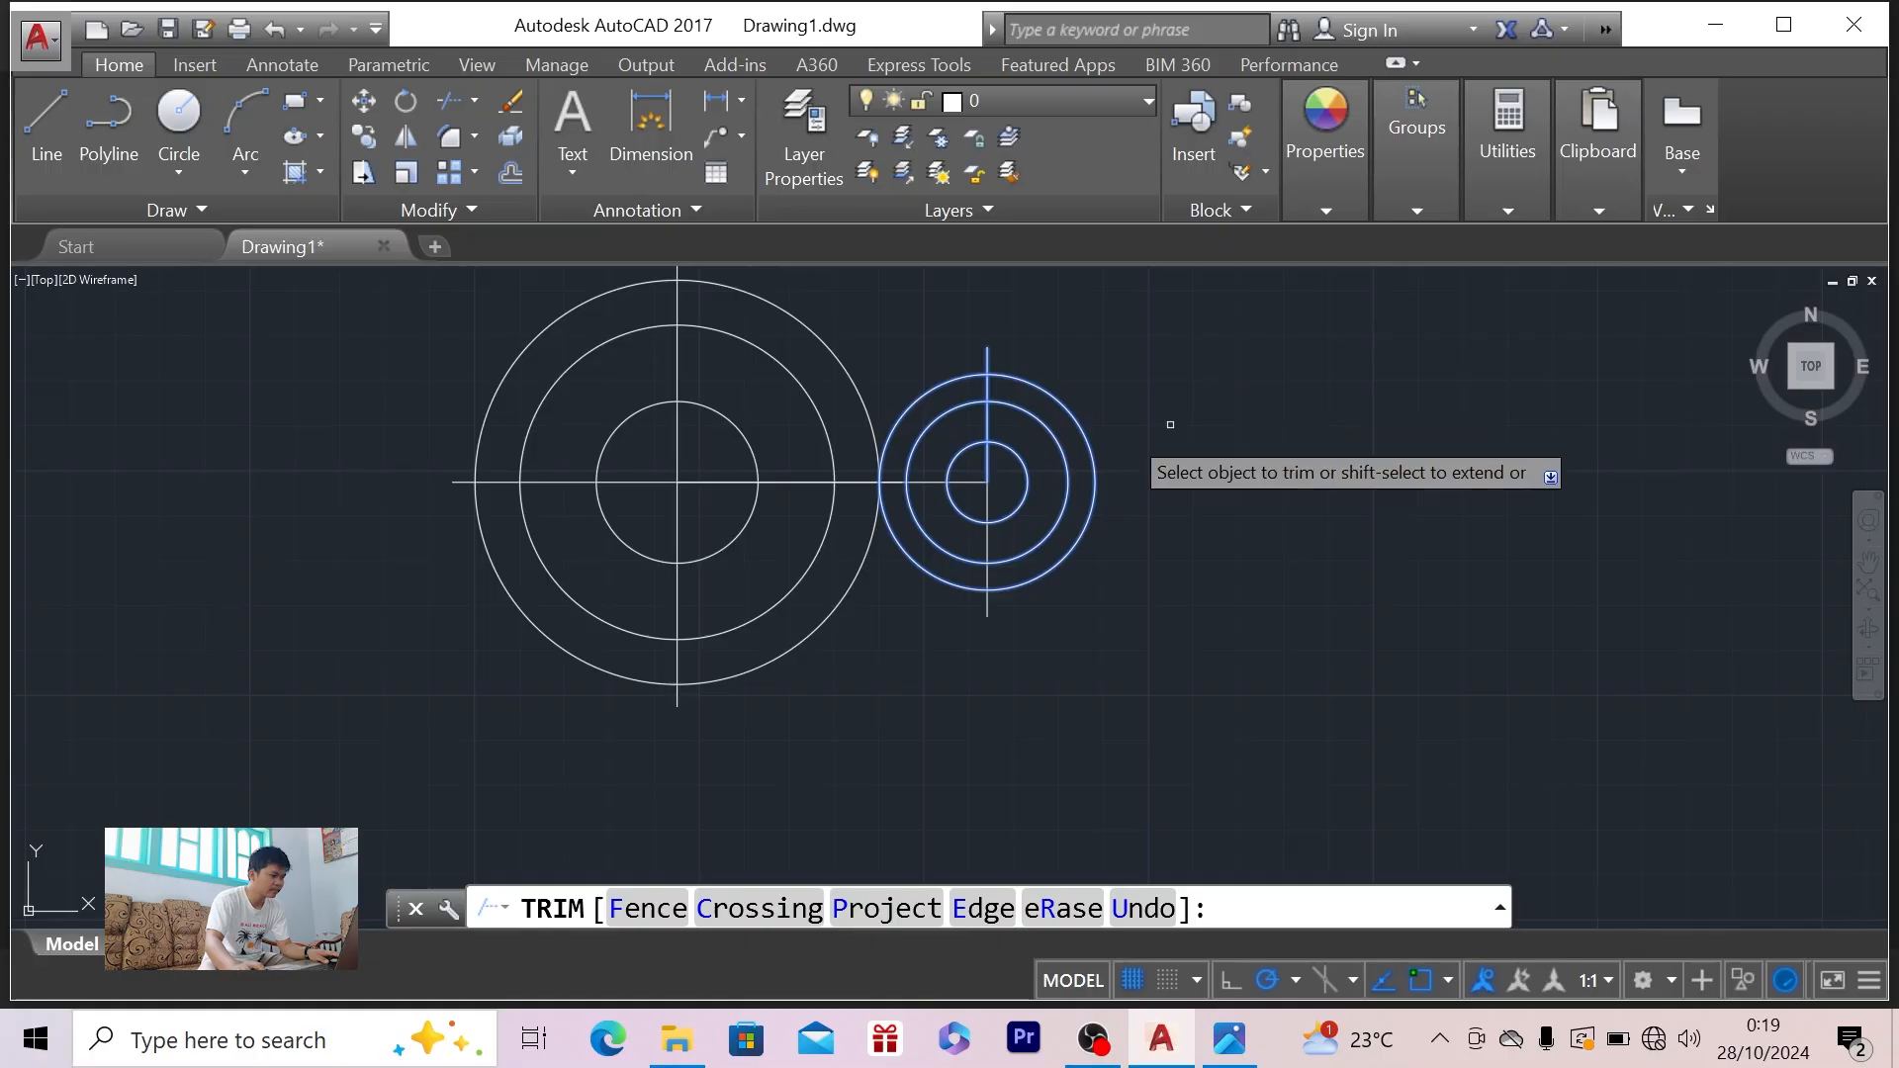
pyautogui.click(911, 407)
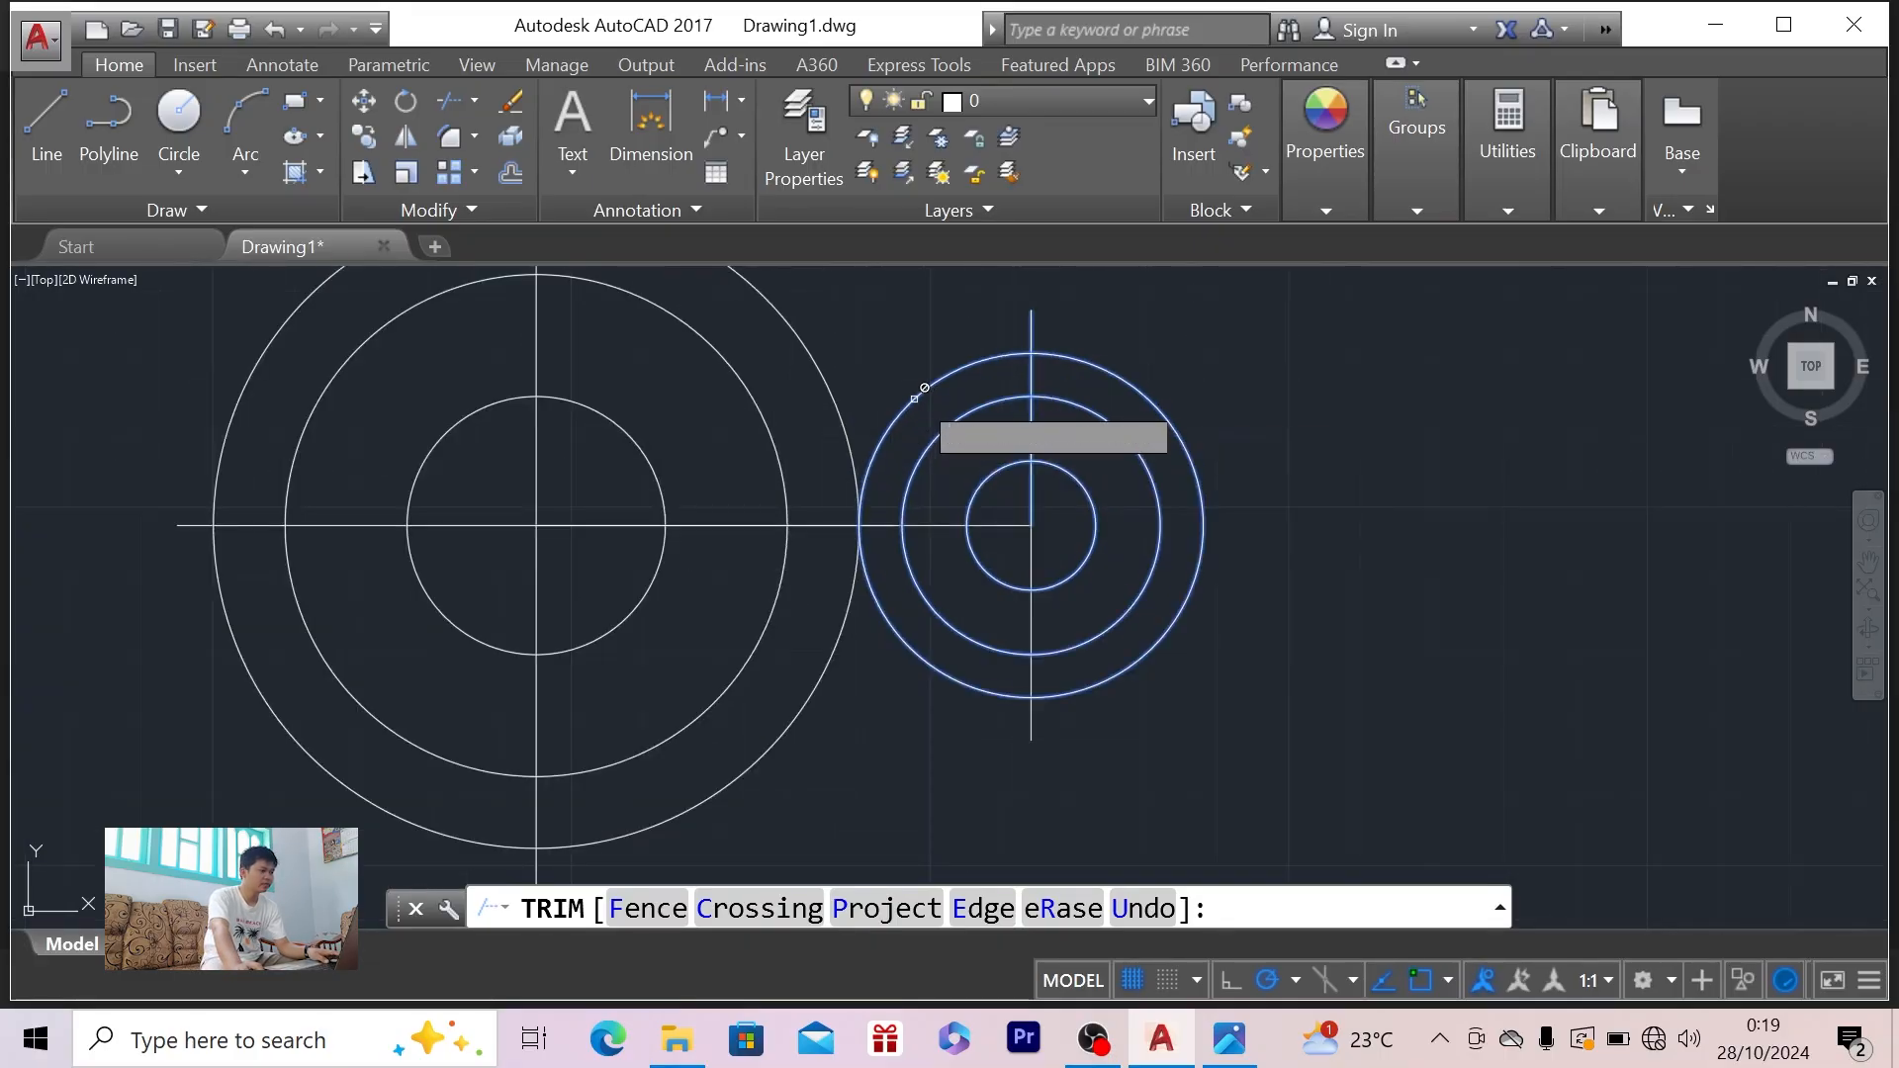
pyautogui.press('Escape')
# - Trim away the left half of the side boss's radius 24 circle at its vertical centre line, checking the outline against the reference in Photos
pyautogui.scroll(2, 913, 411)
pyautogui.click(1183, 351)
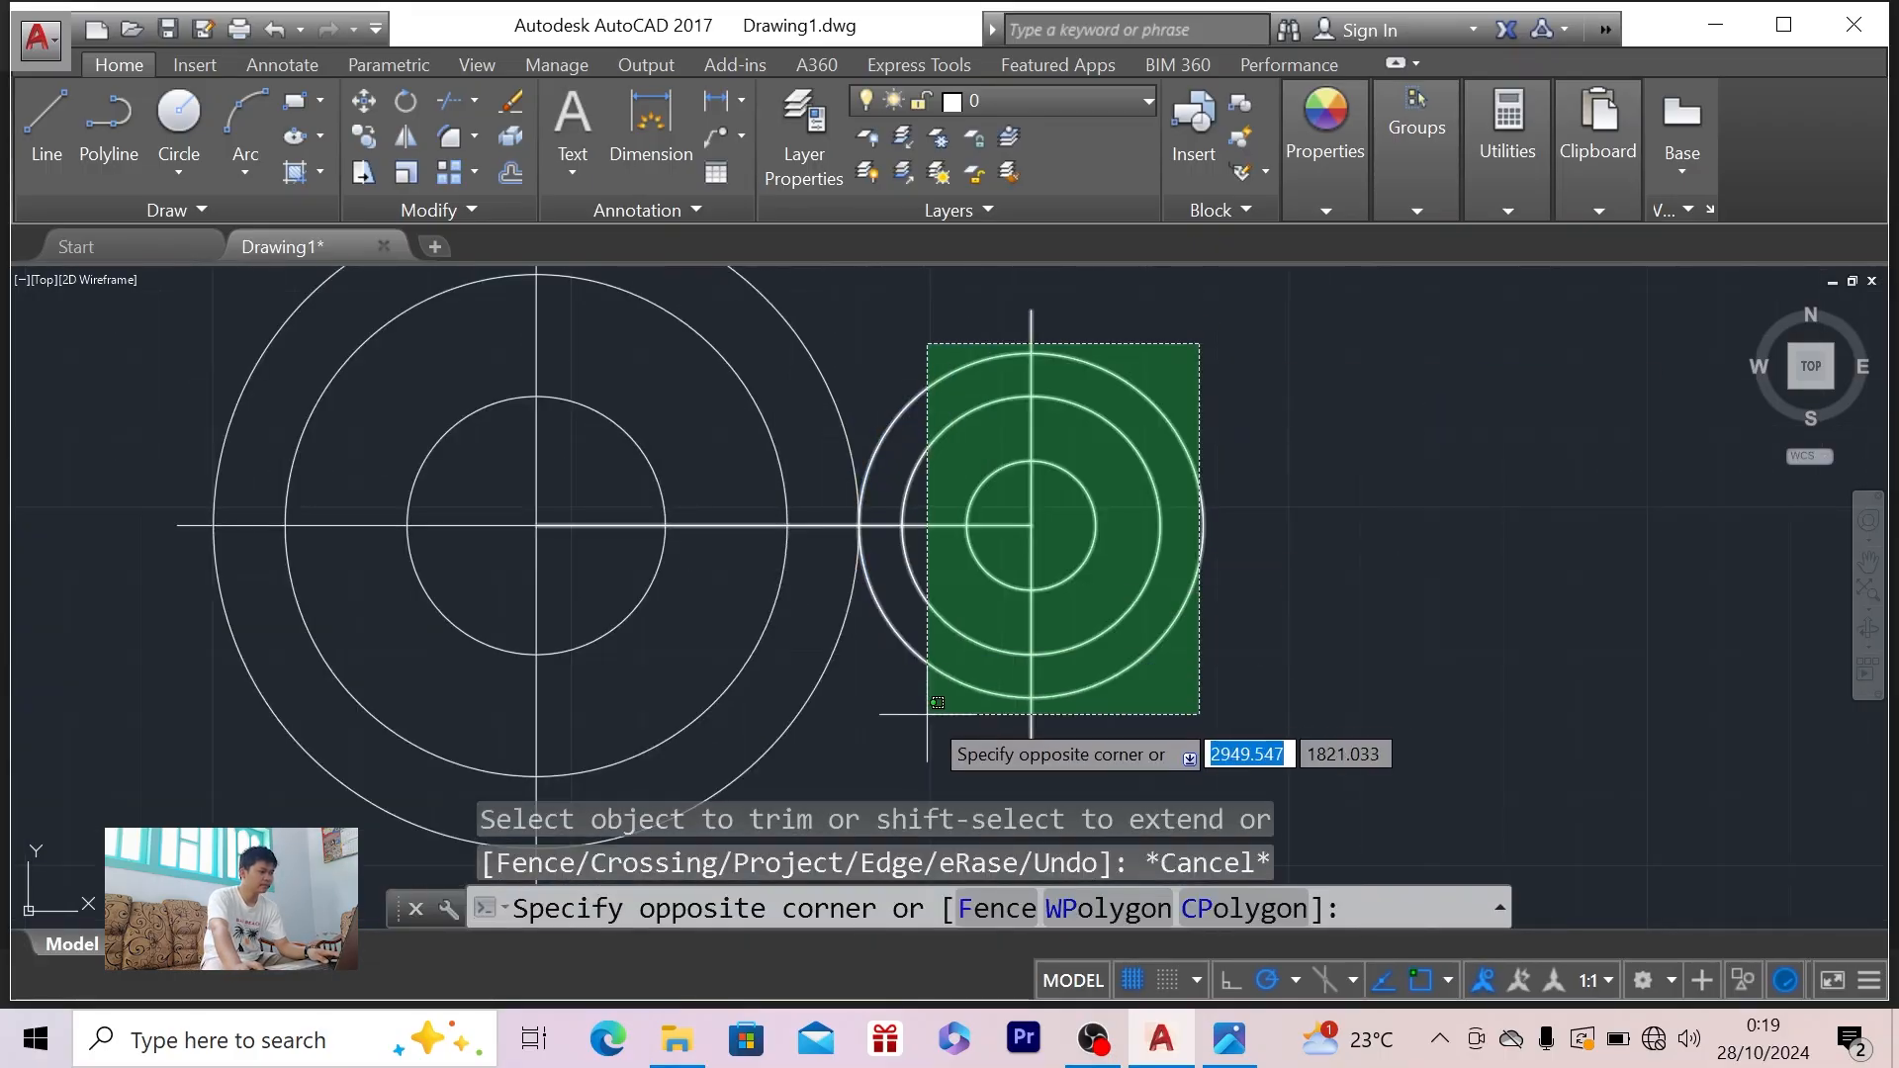
pyautogui.click(922, 638)
pyautogui.click(442, 109)
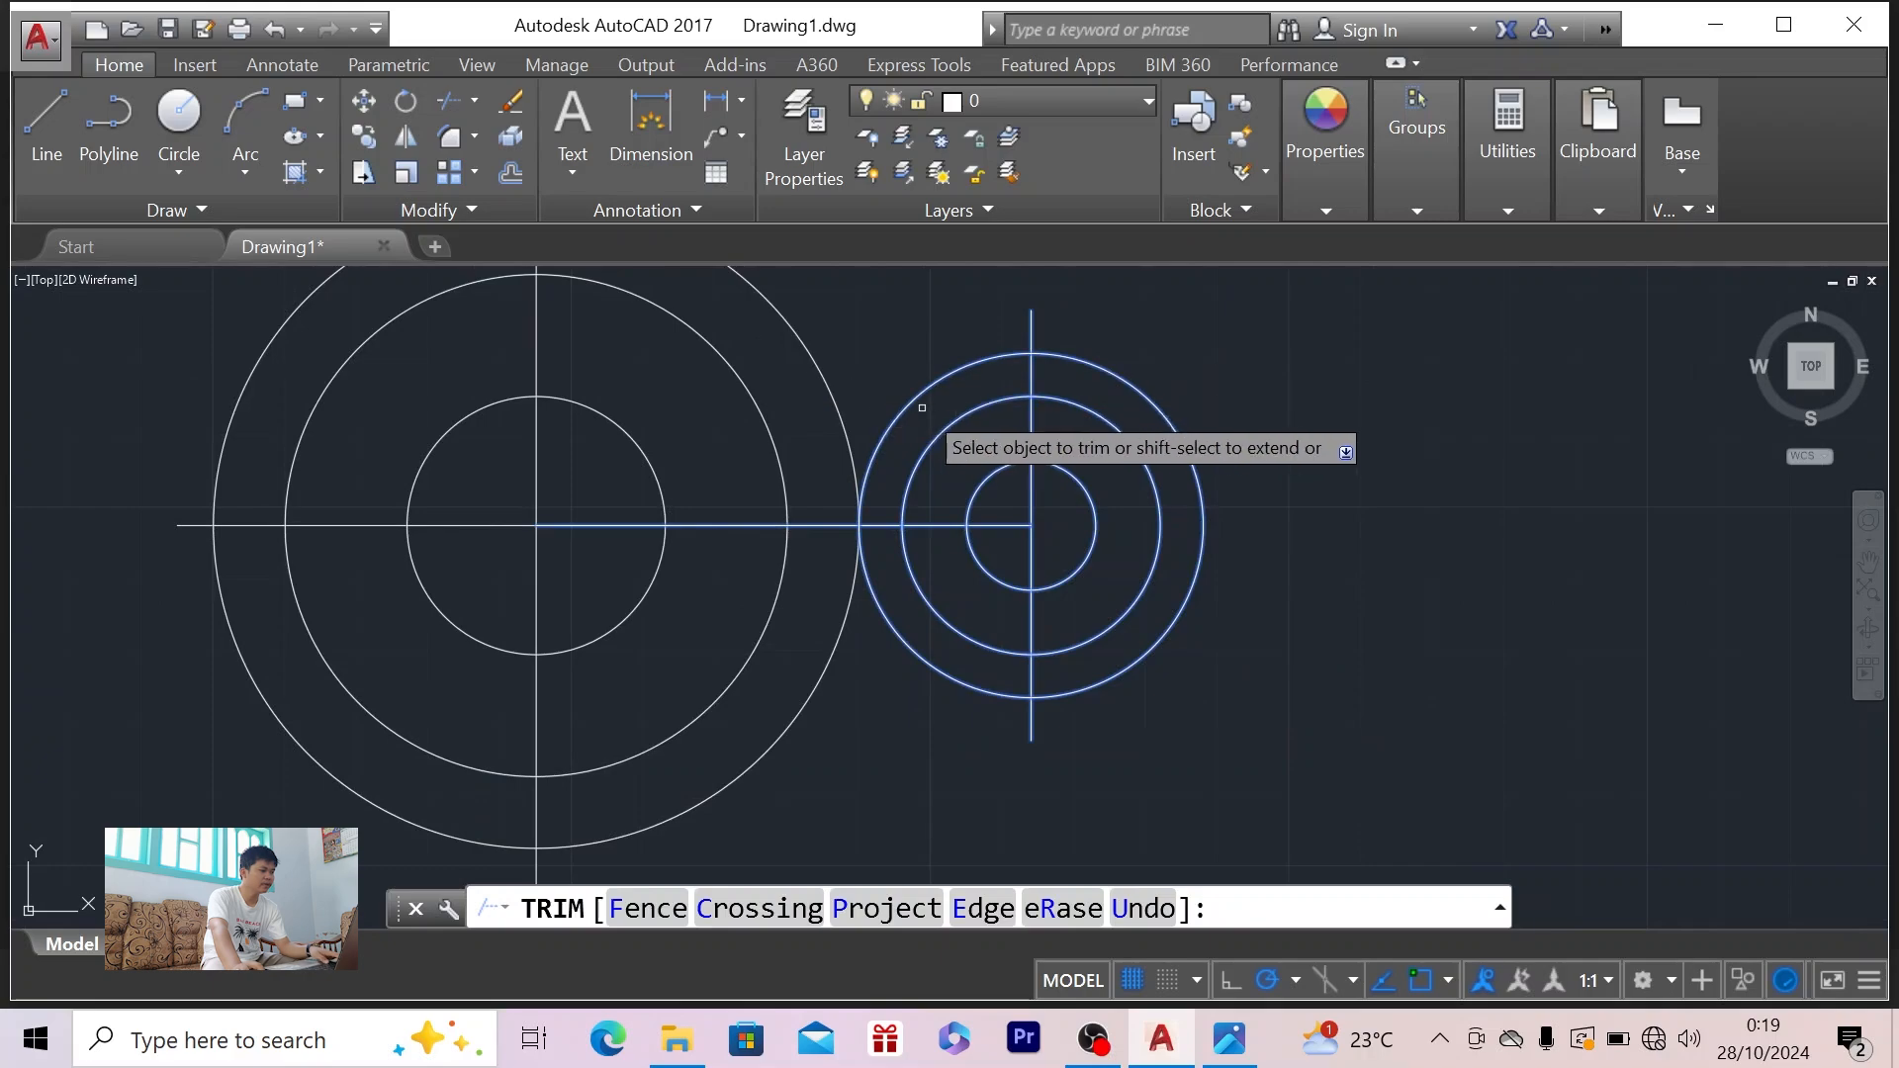
pyautogui.click(918, 391)
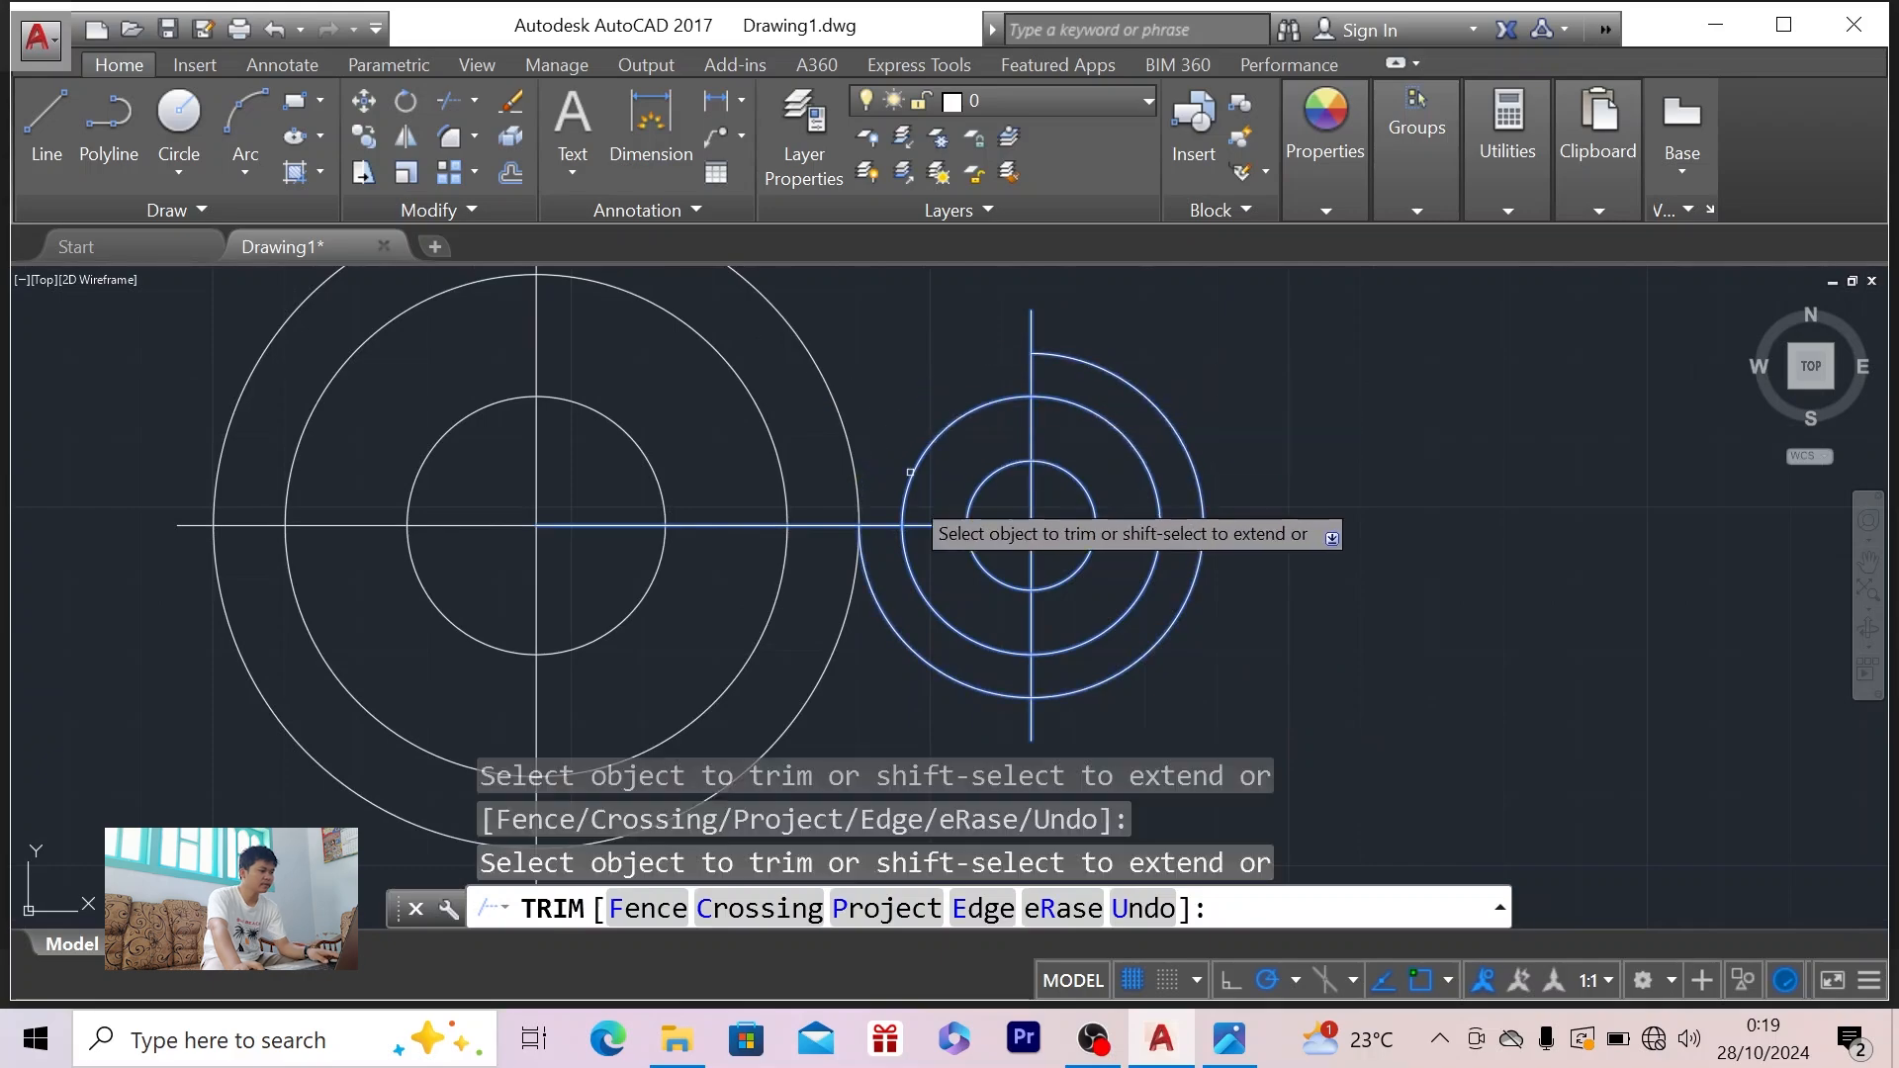
pyautogui.click(900, 633)
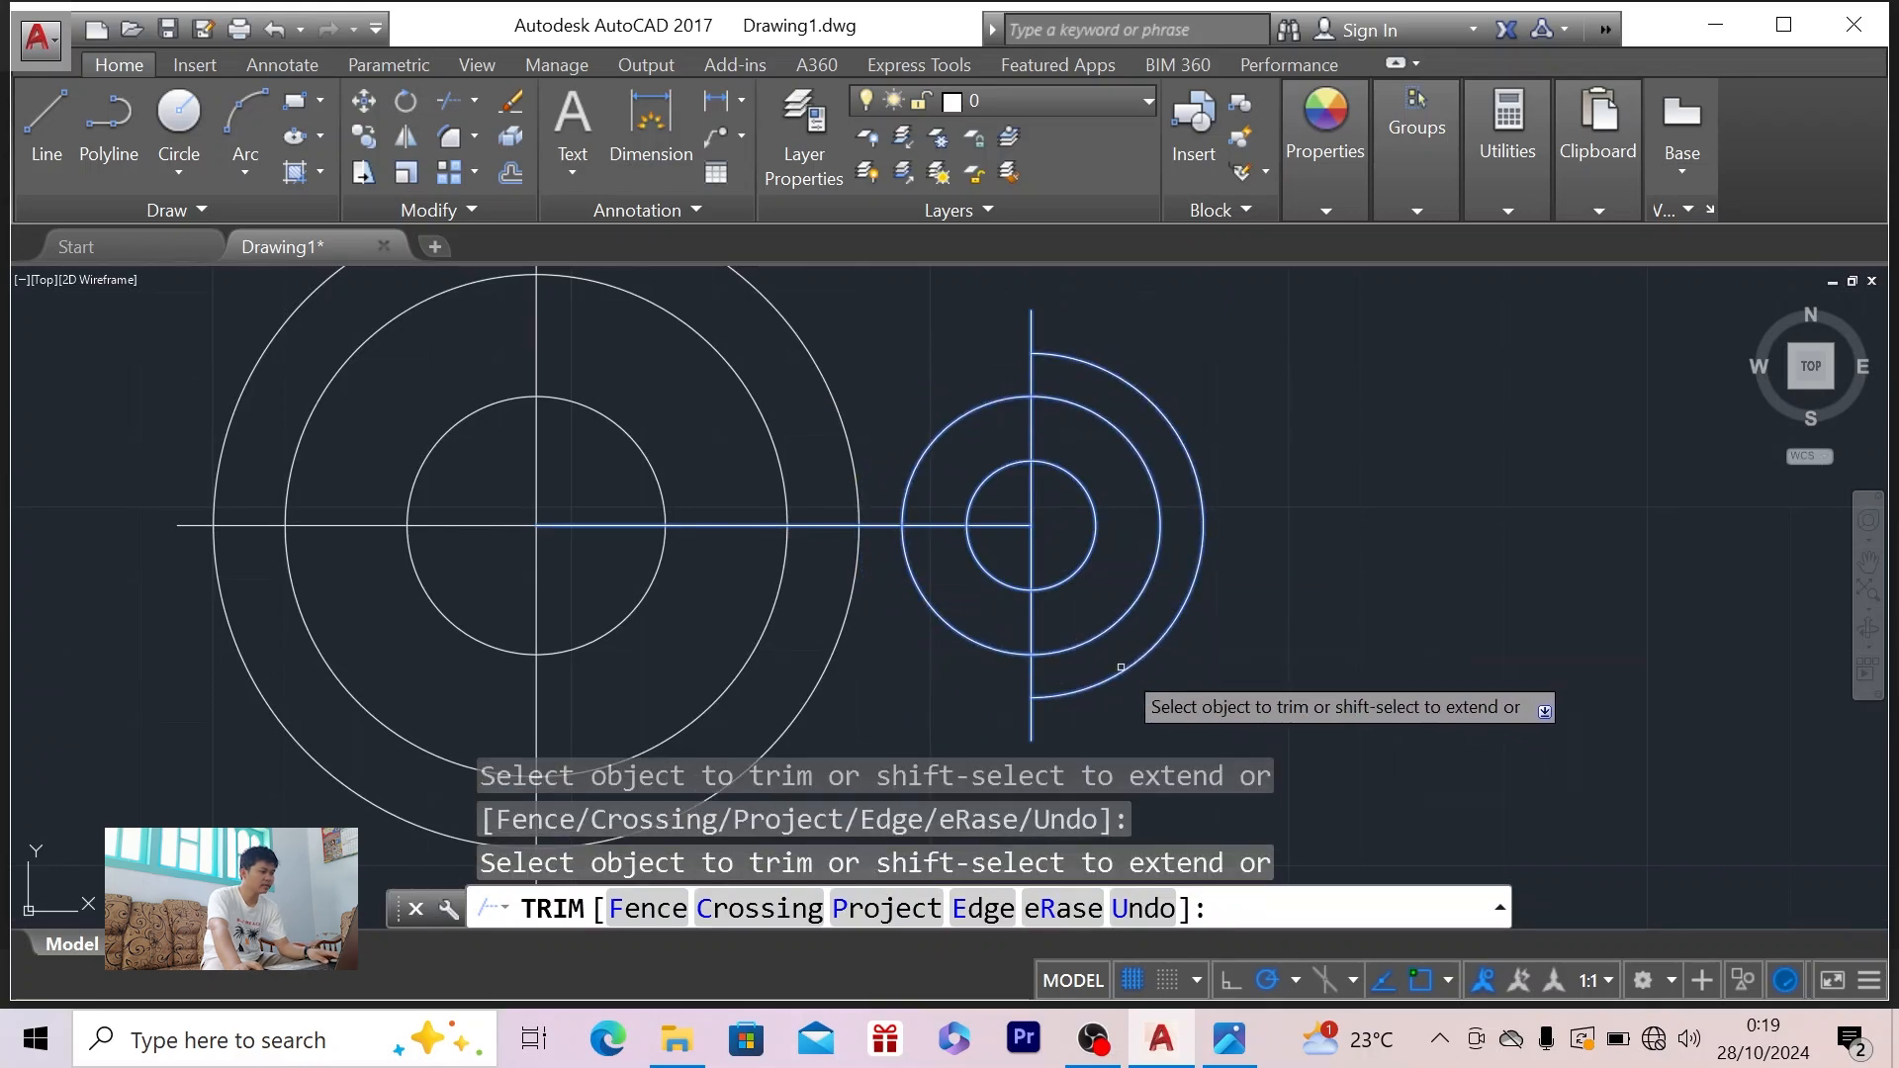
pyautogui.hotkey('alt', 'Tab')
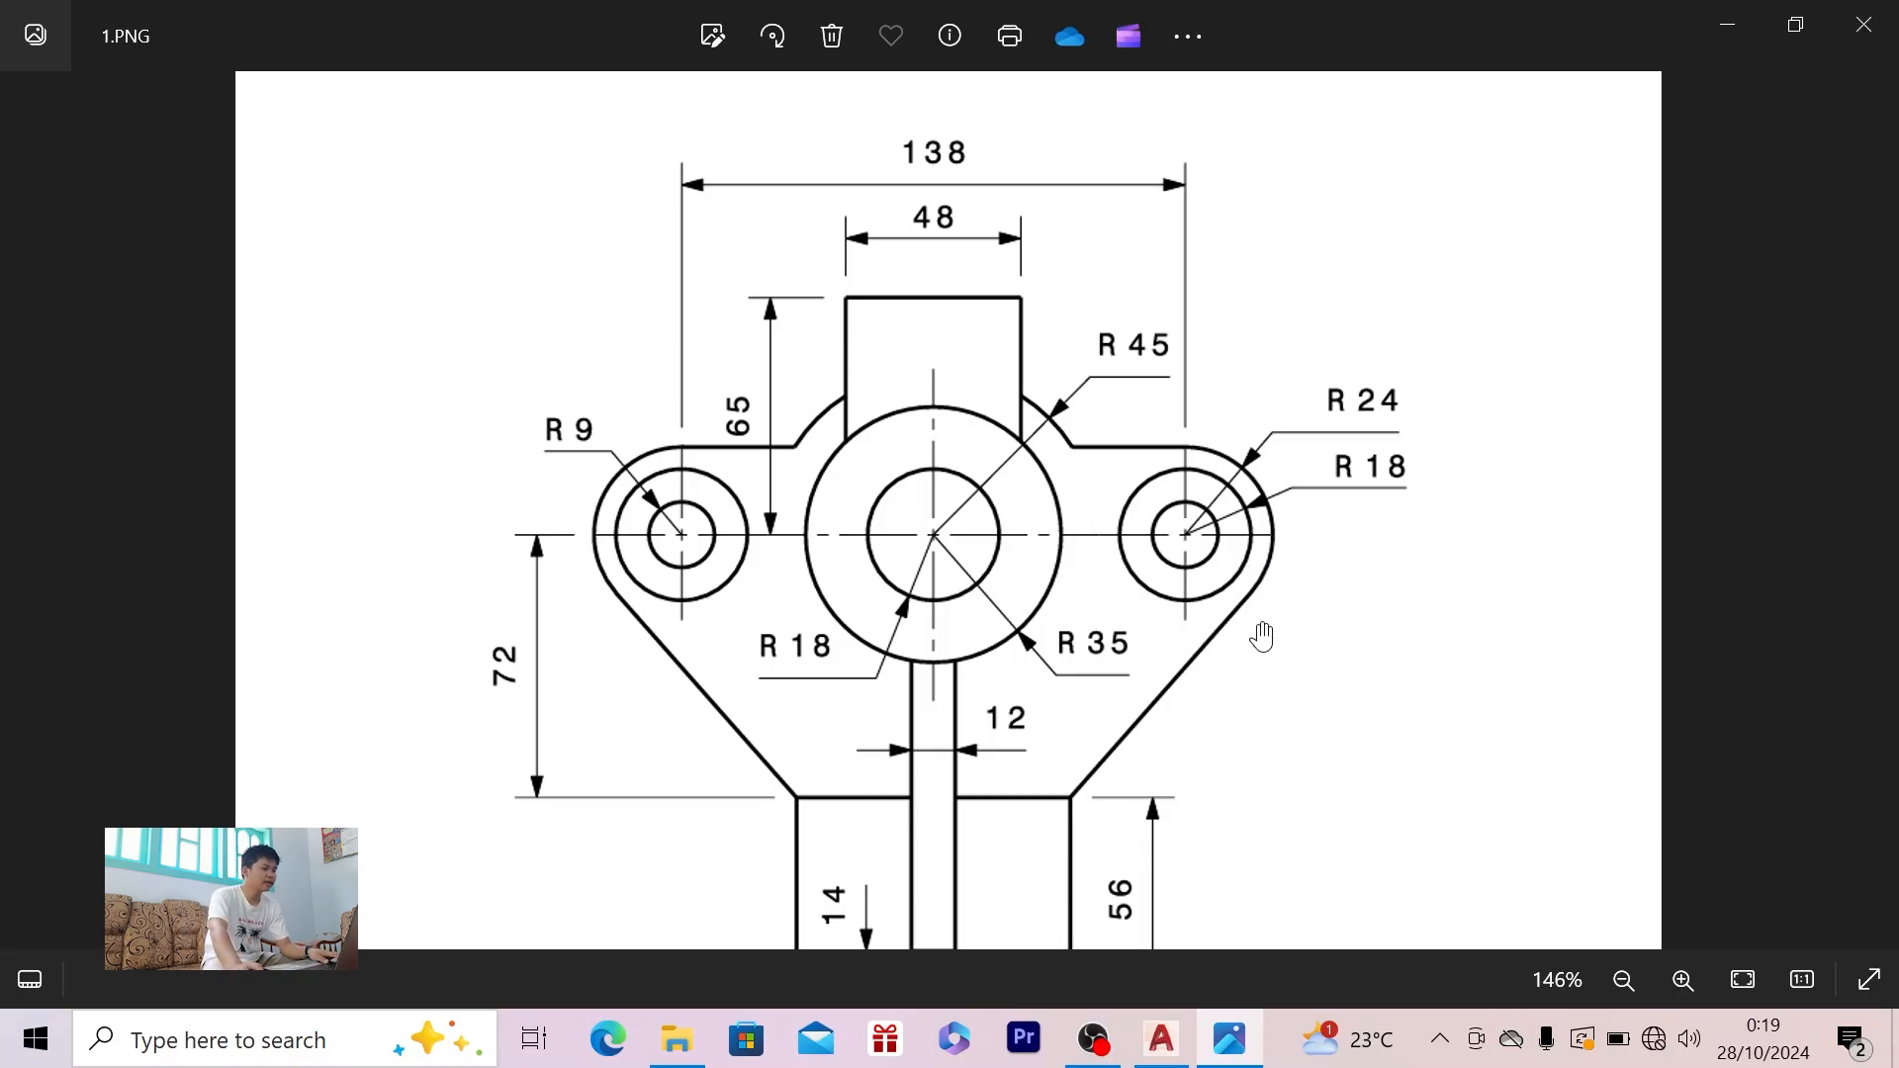
pyautogui.hotkey('alt', 'Tab')
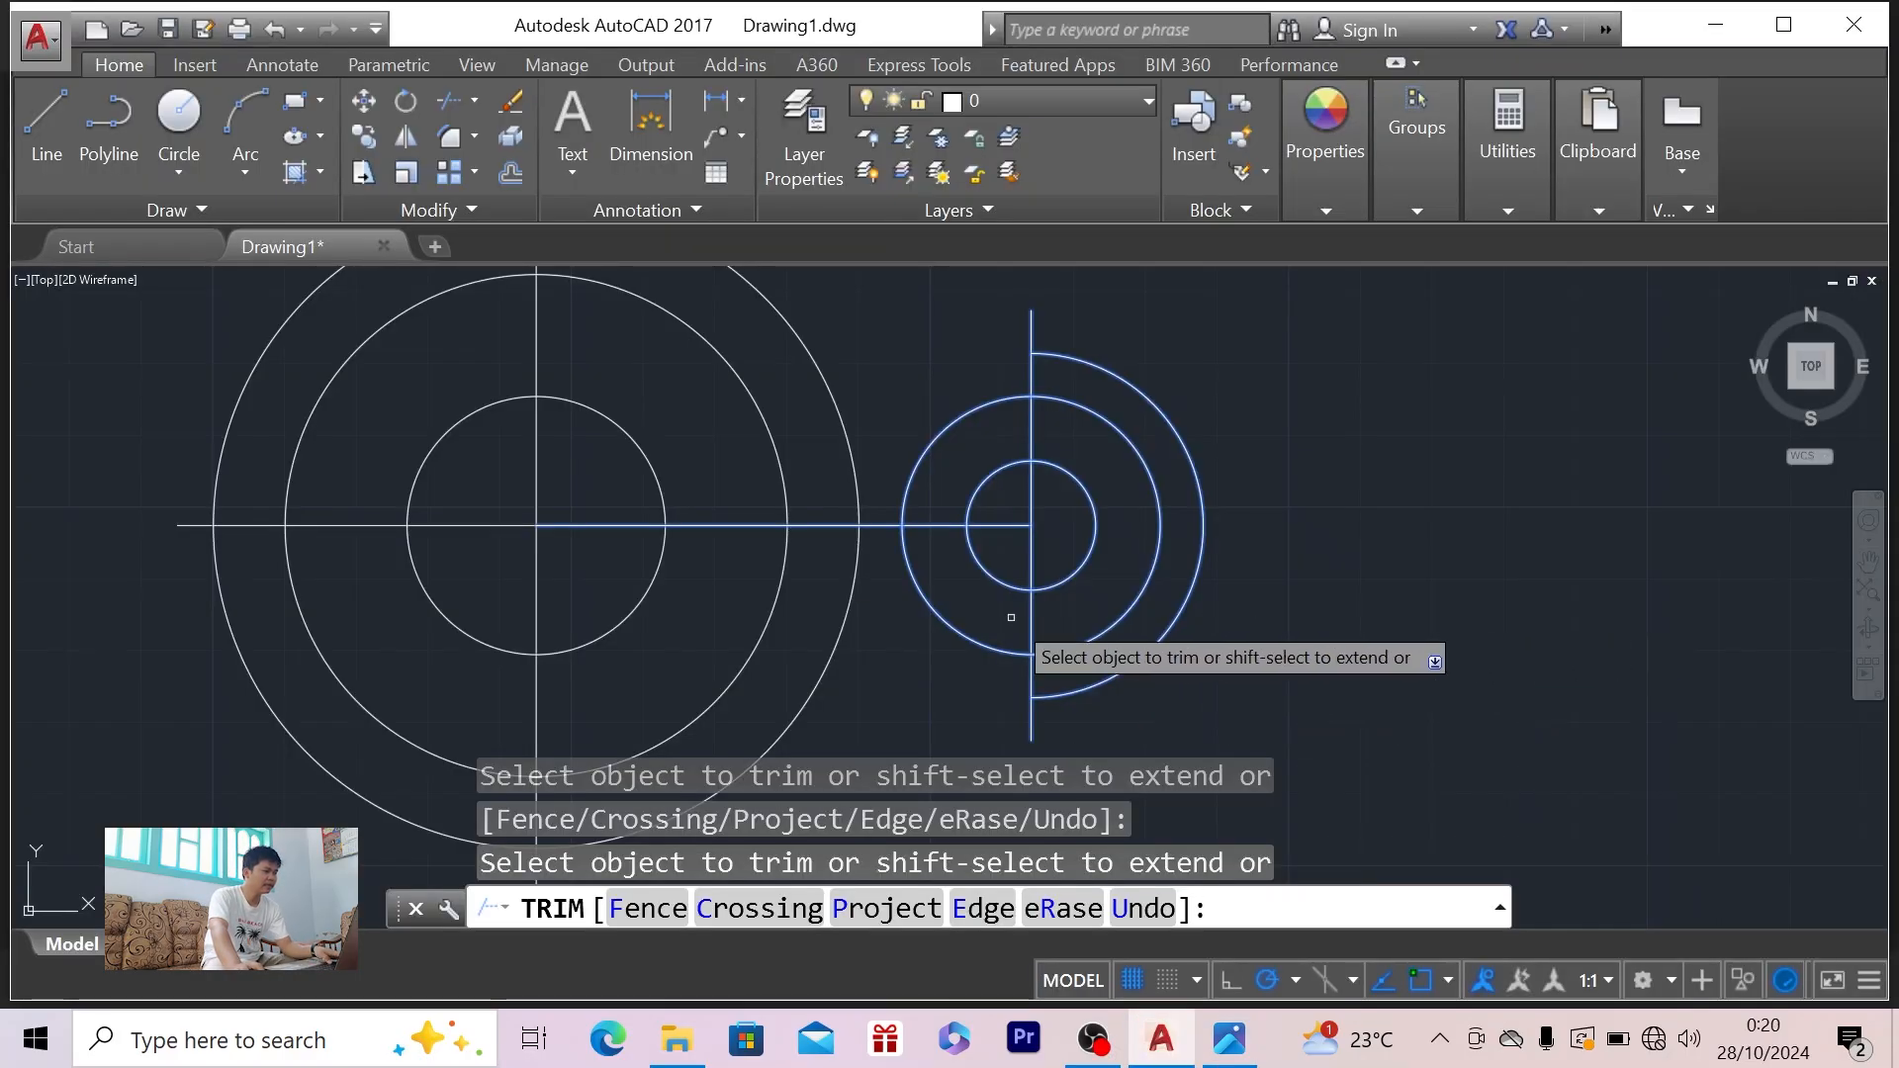
pyautogui.press('Escape')
pyautogui.click(1234, 349)
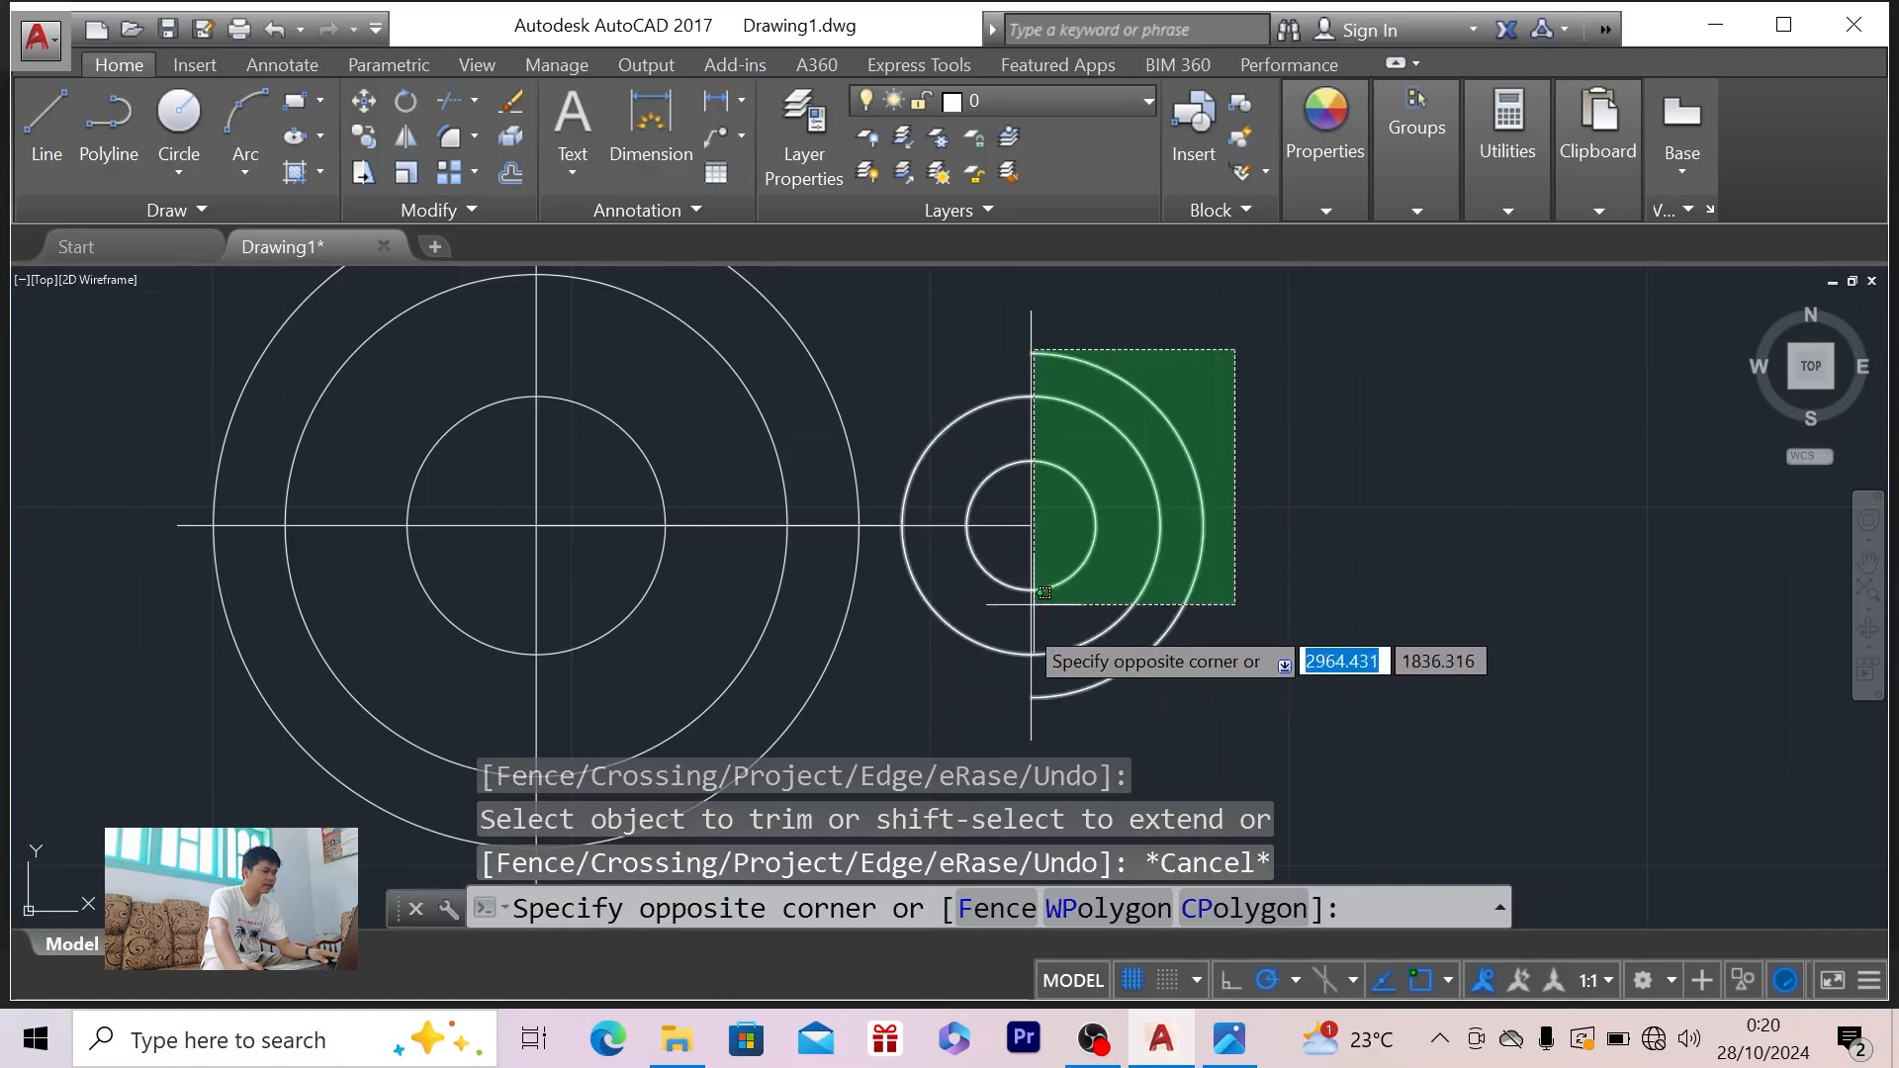
pyautogui.click(1019, 510)
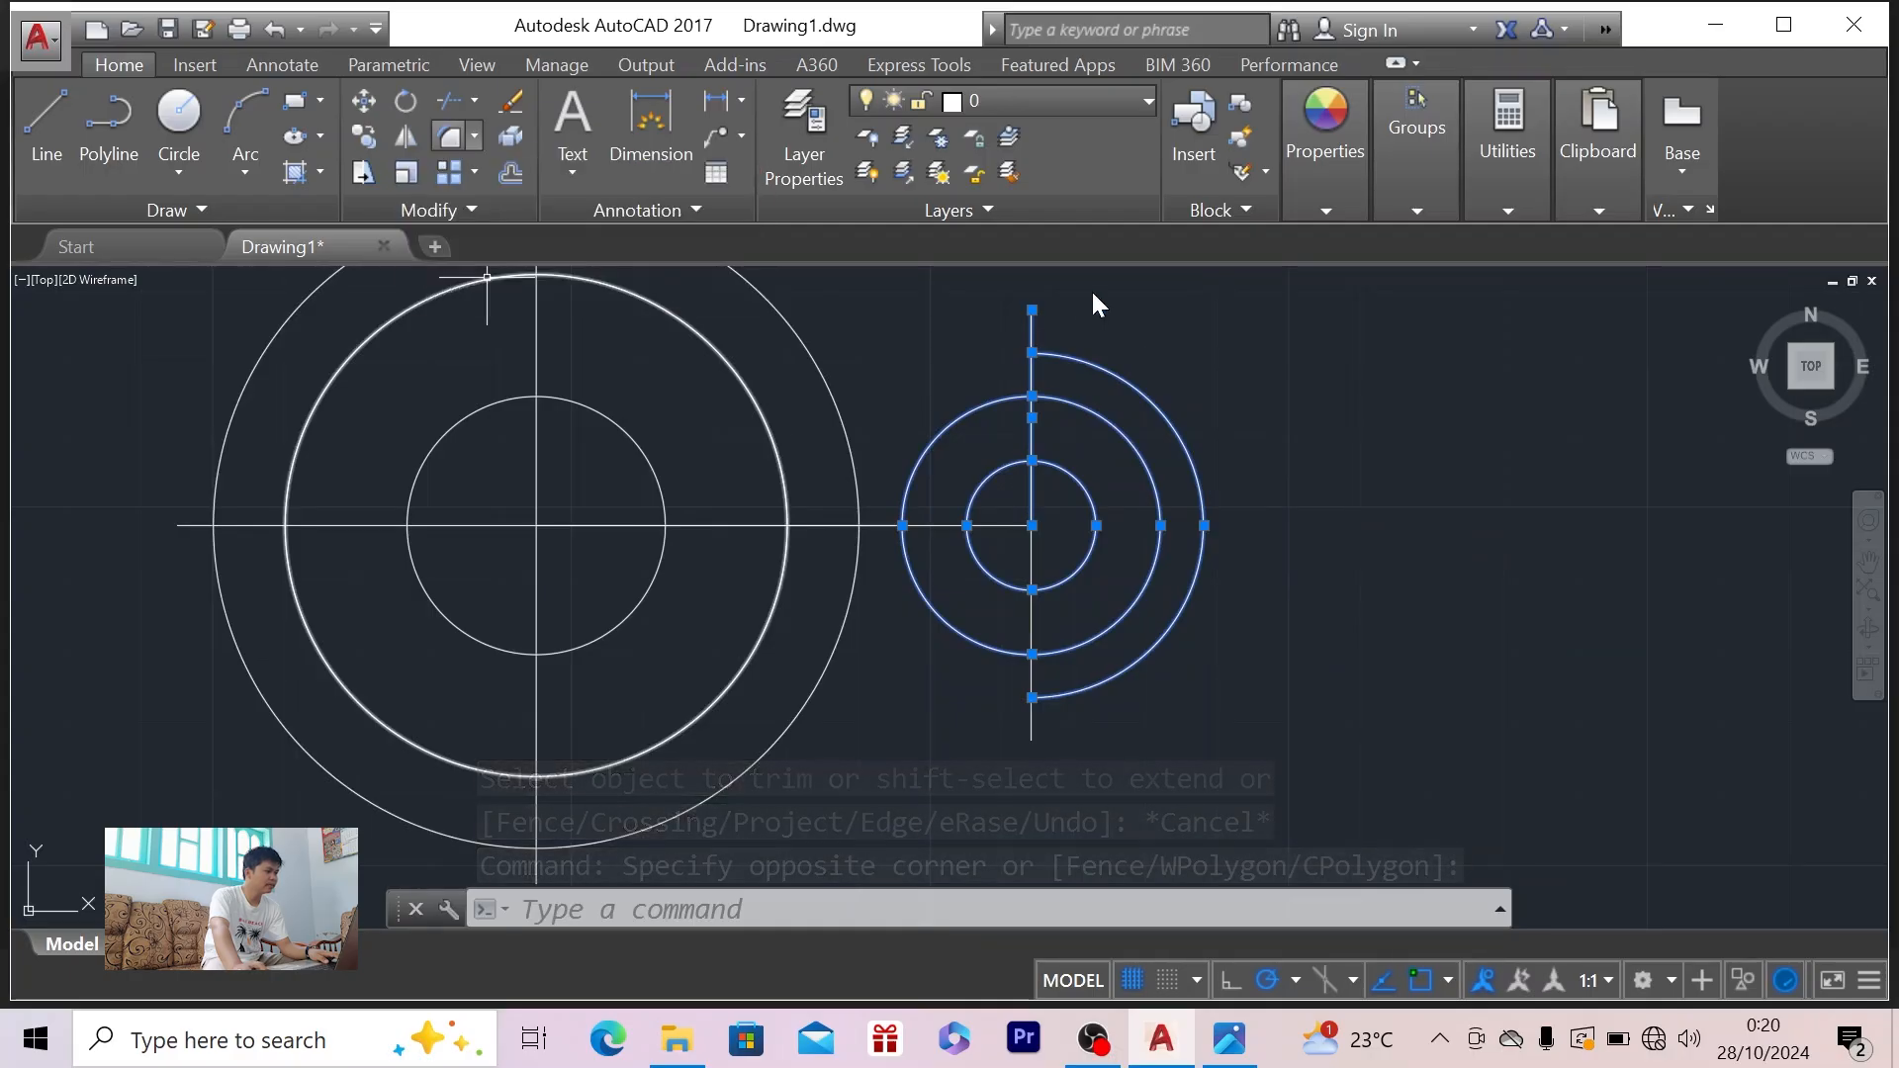
pyautogui.click(1220, 335)
pyautogui.click(906, 663)
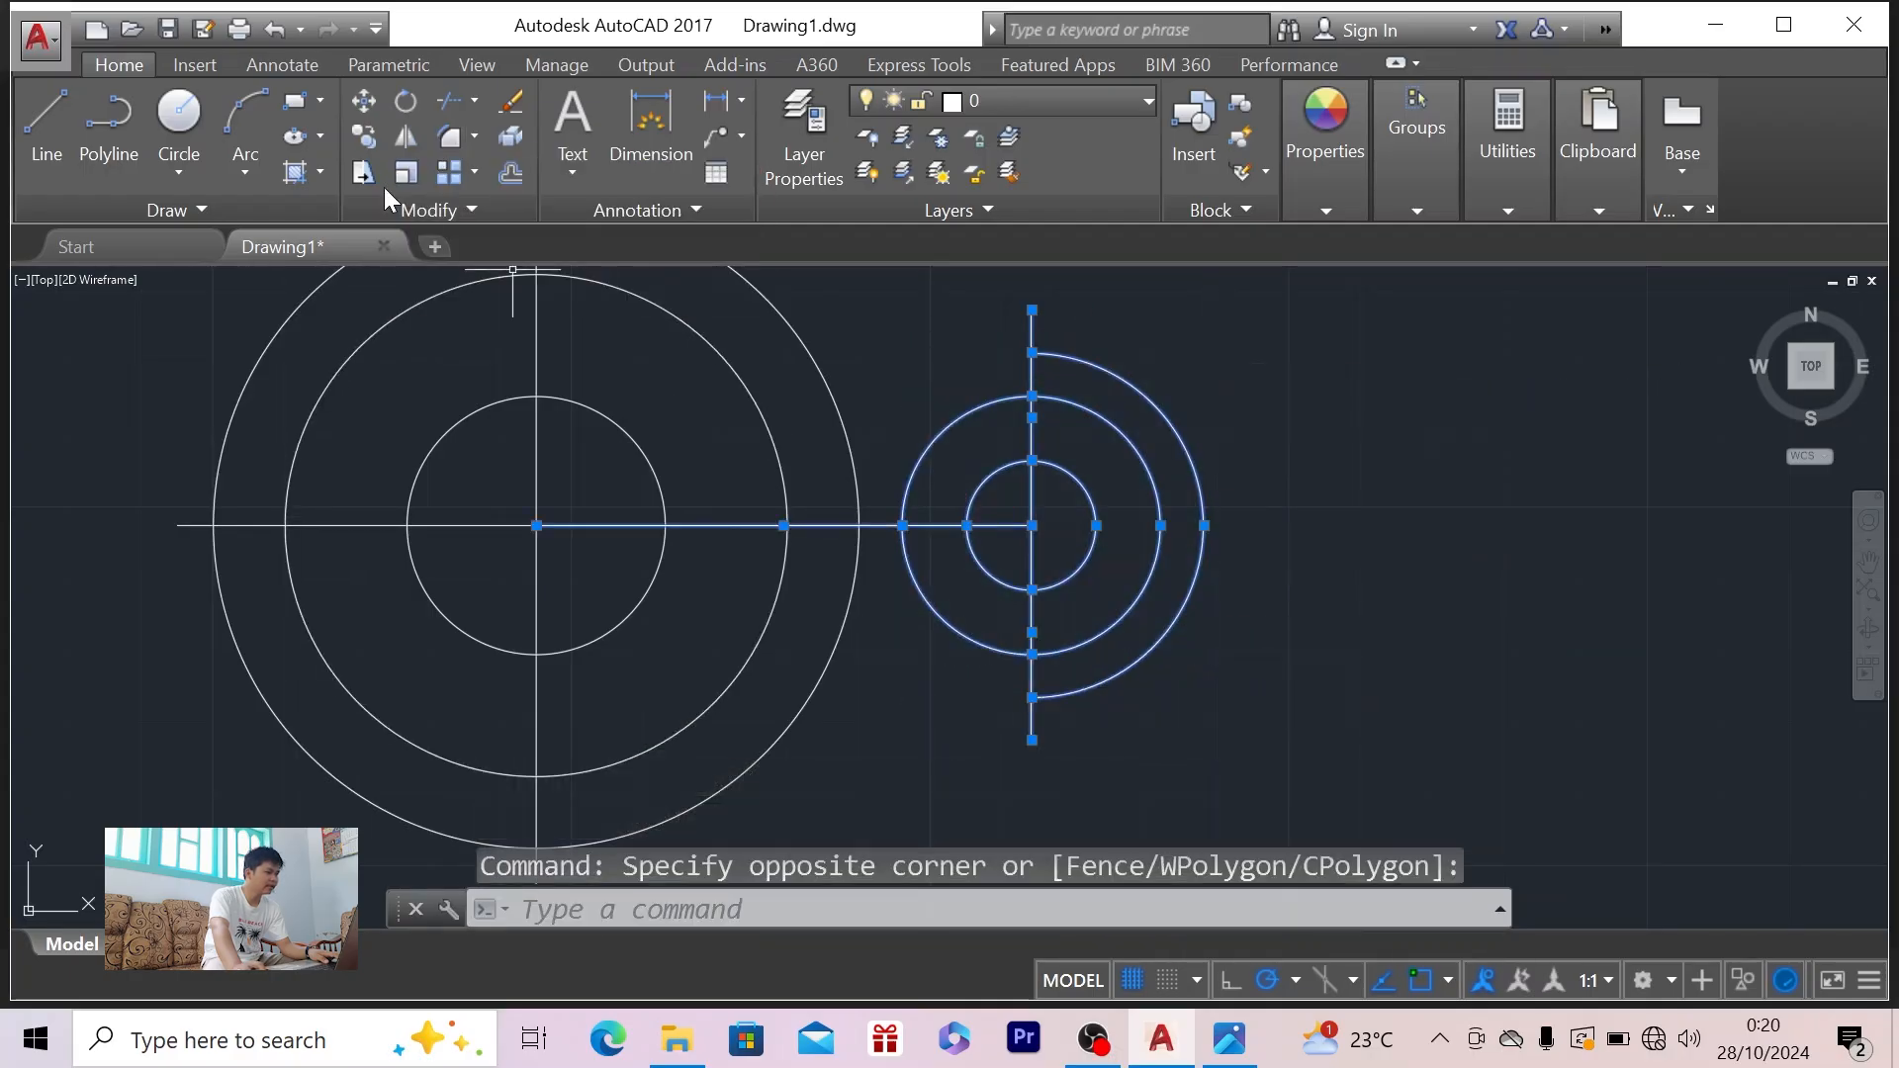
pyautogui.click(447, 104)
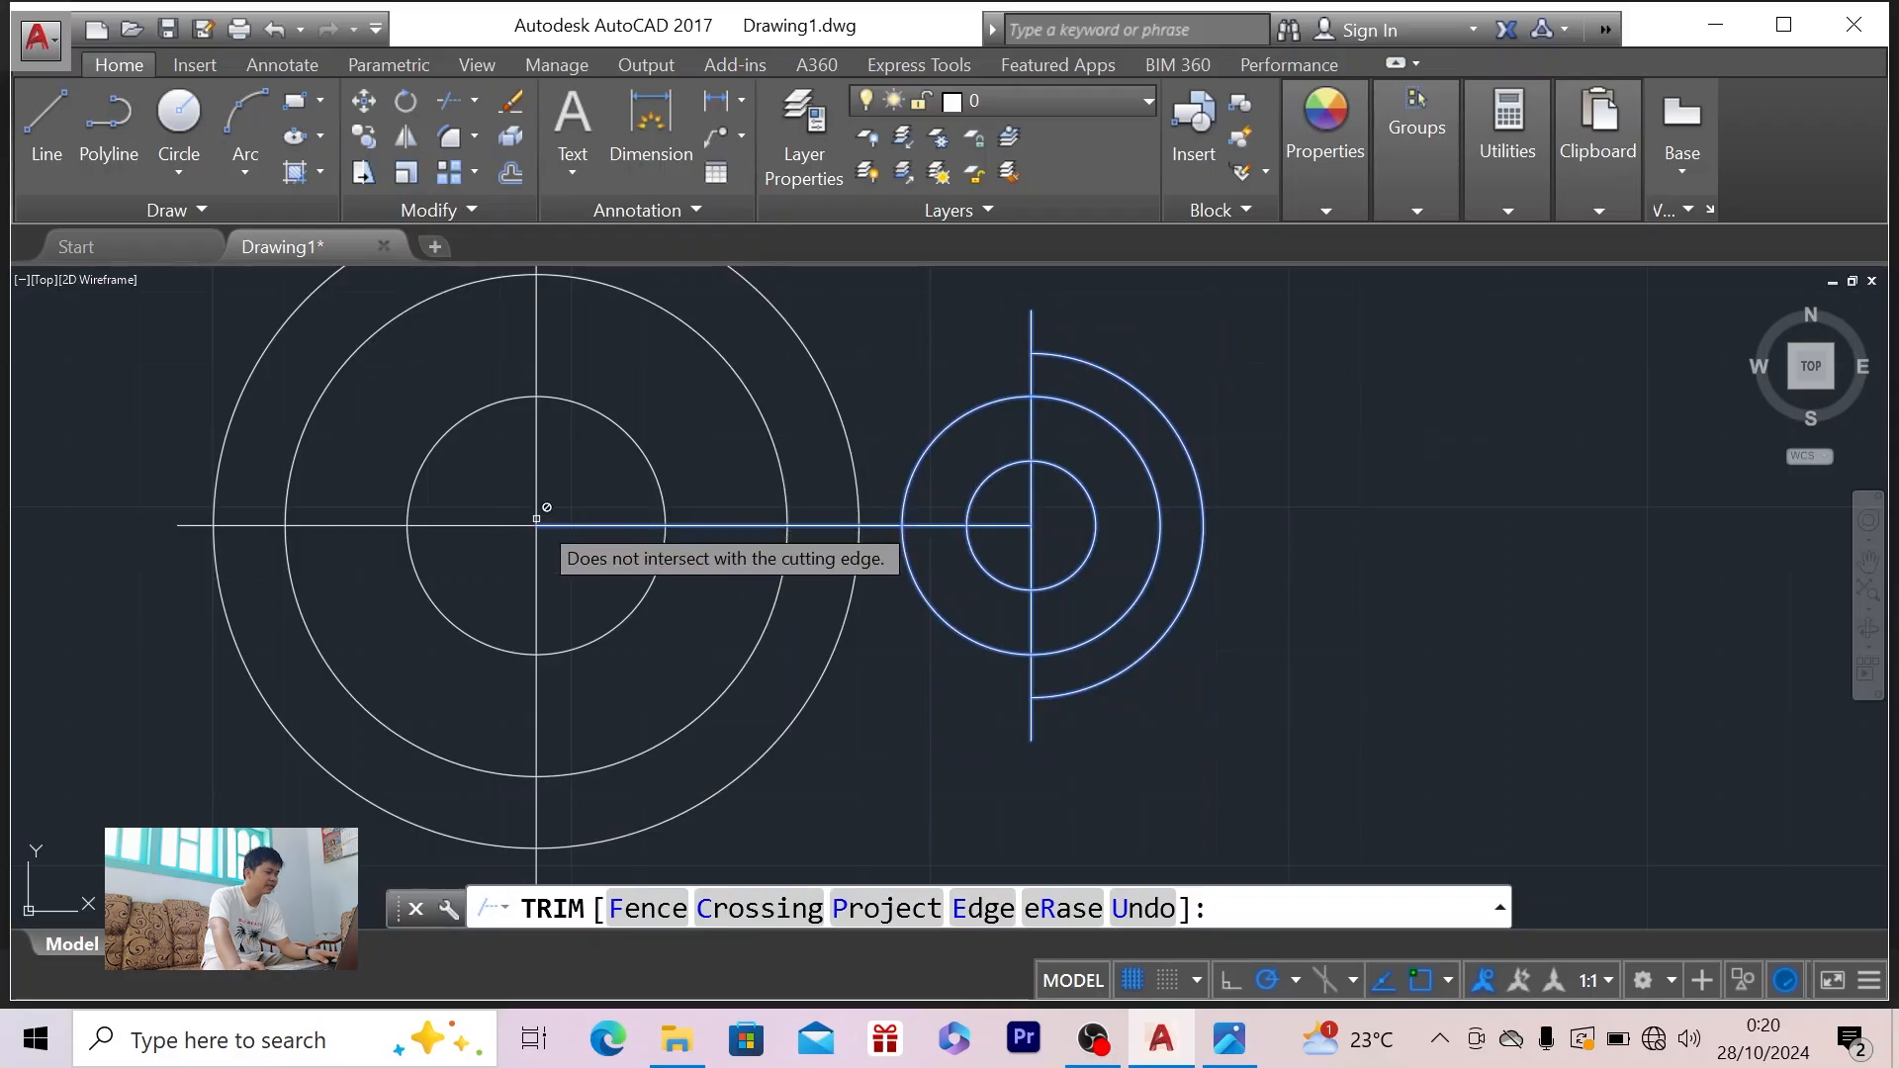
pyautogui.click(406, 135)
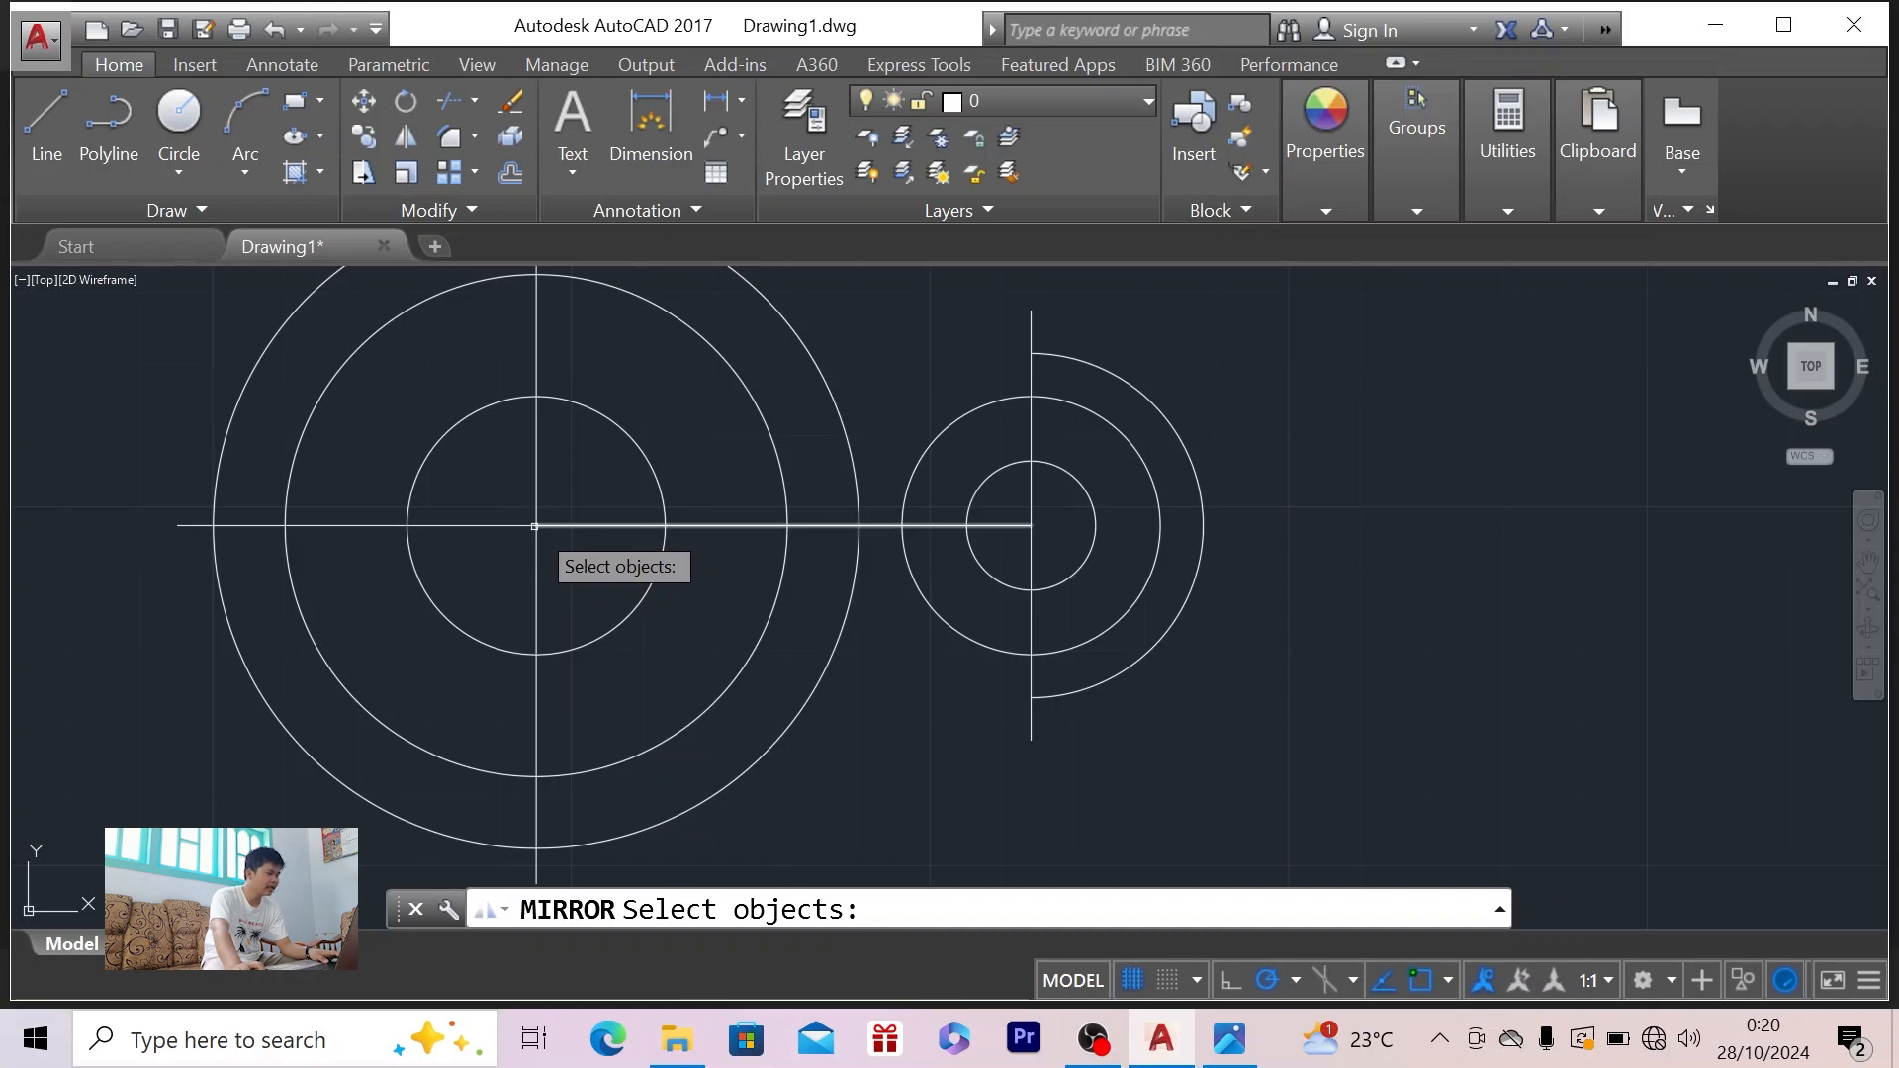
pyautogui.press('Escape')
# - Mirror the side boss's circles, outer arc and centre lines about the main circles' vertical centre line, keeping the source objects
pyautogui.click(1270, 325)
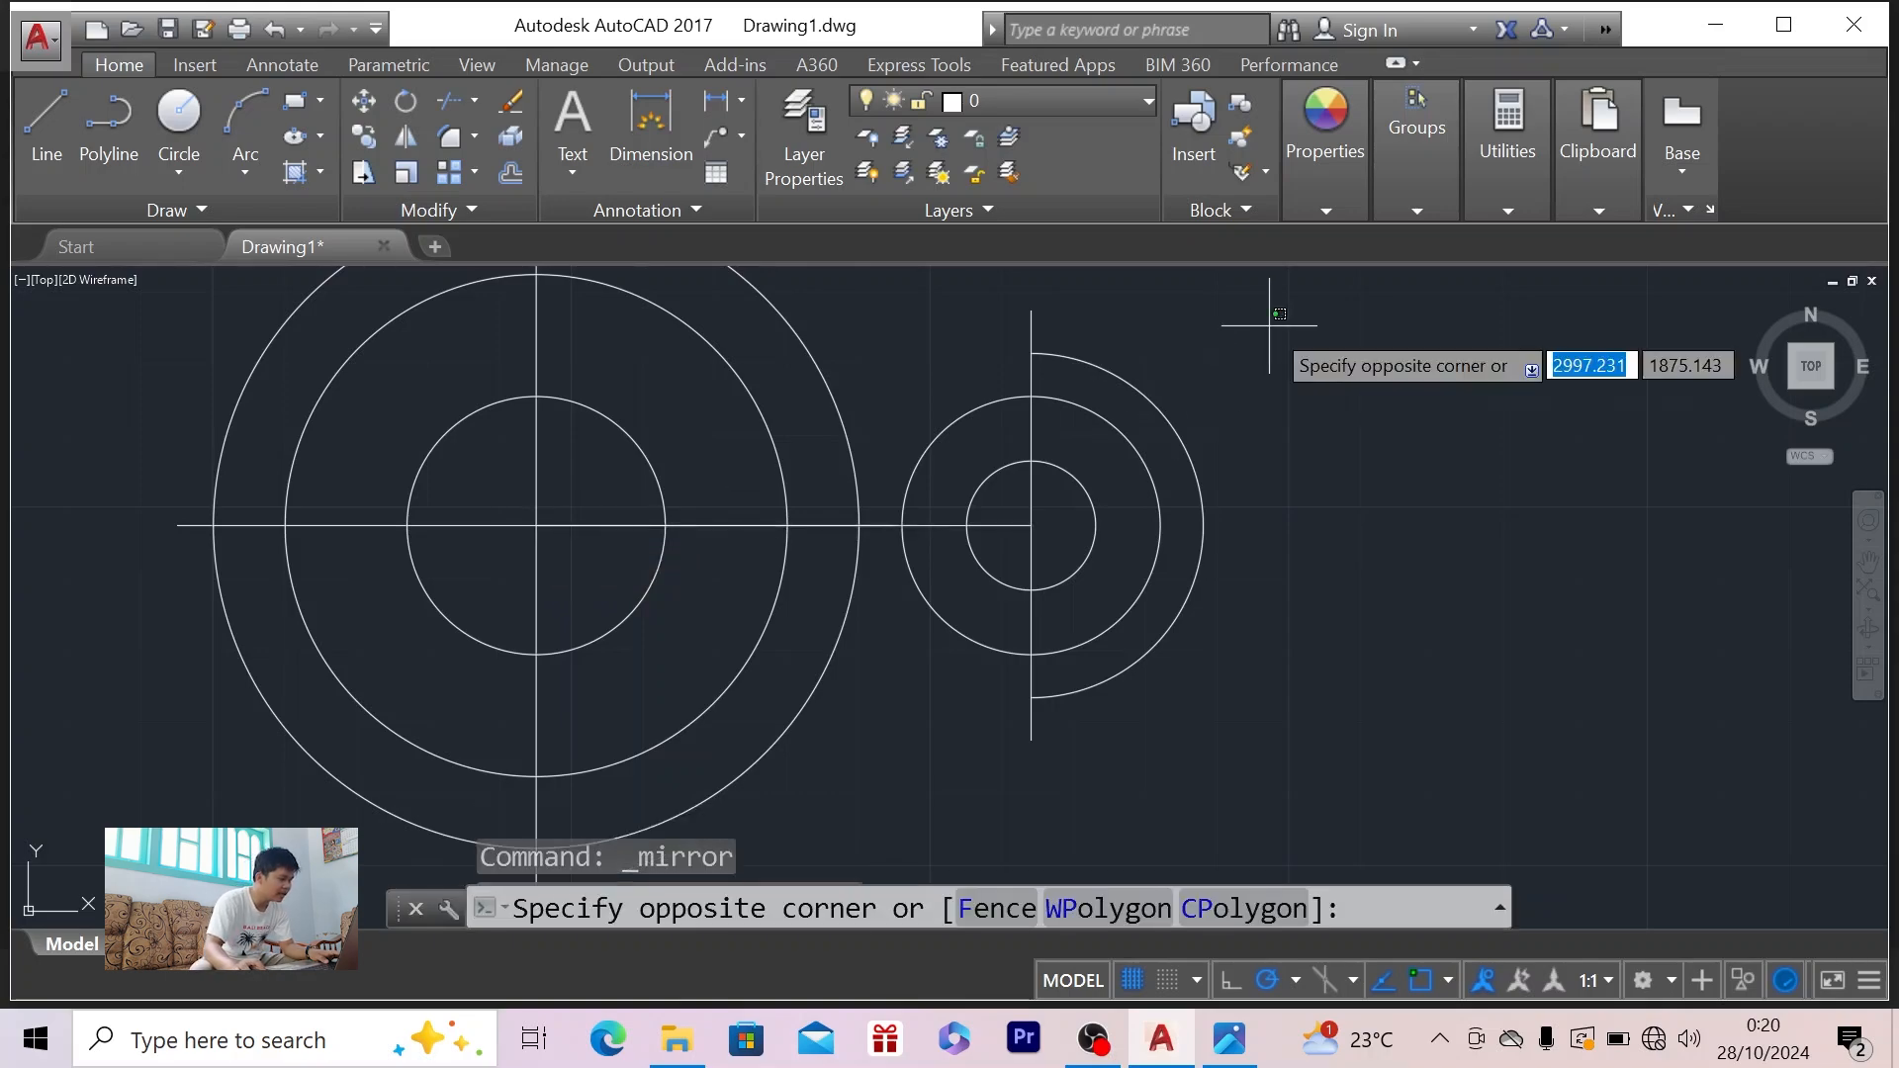
pyautogui.click(964, 682)
pyautogui.click(406, 135)
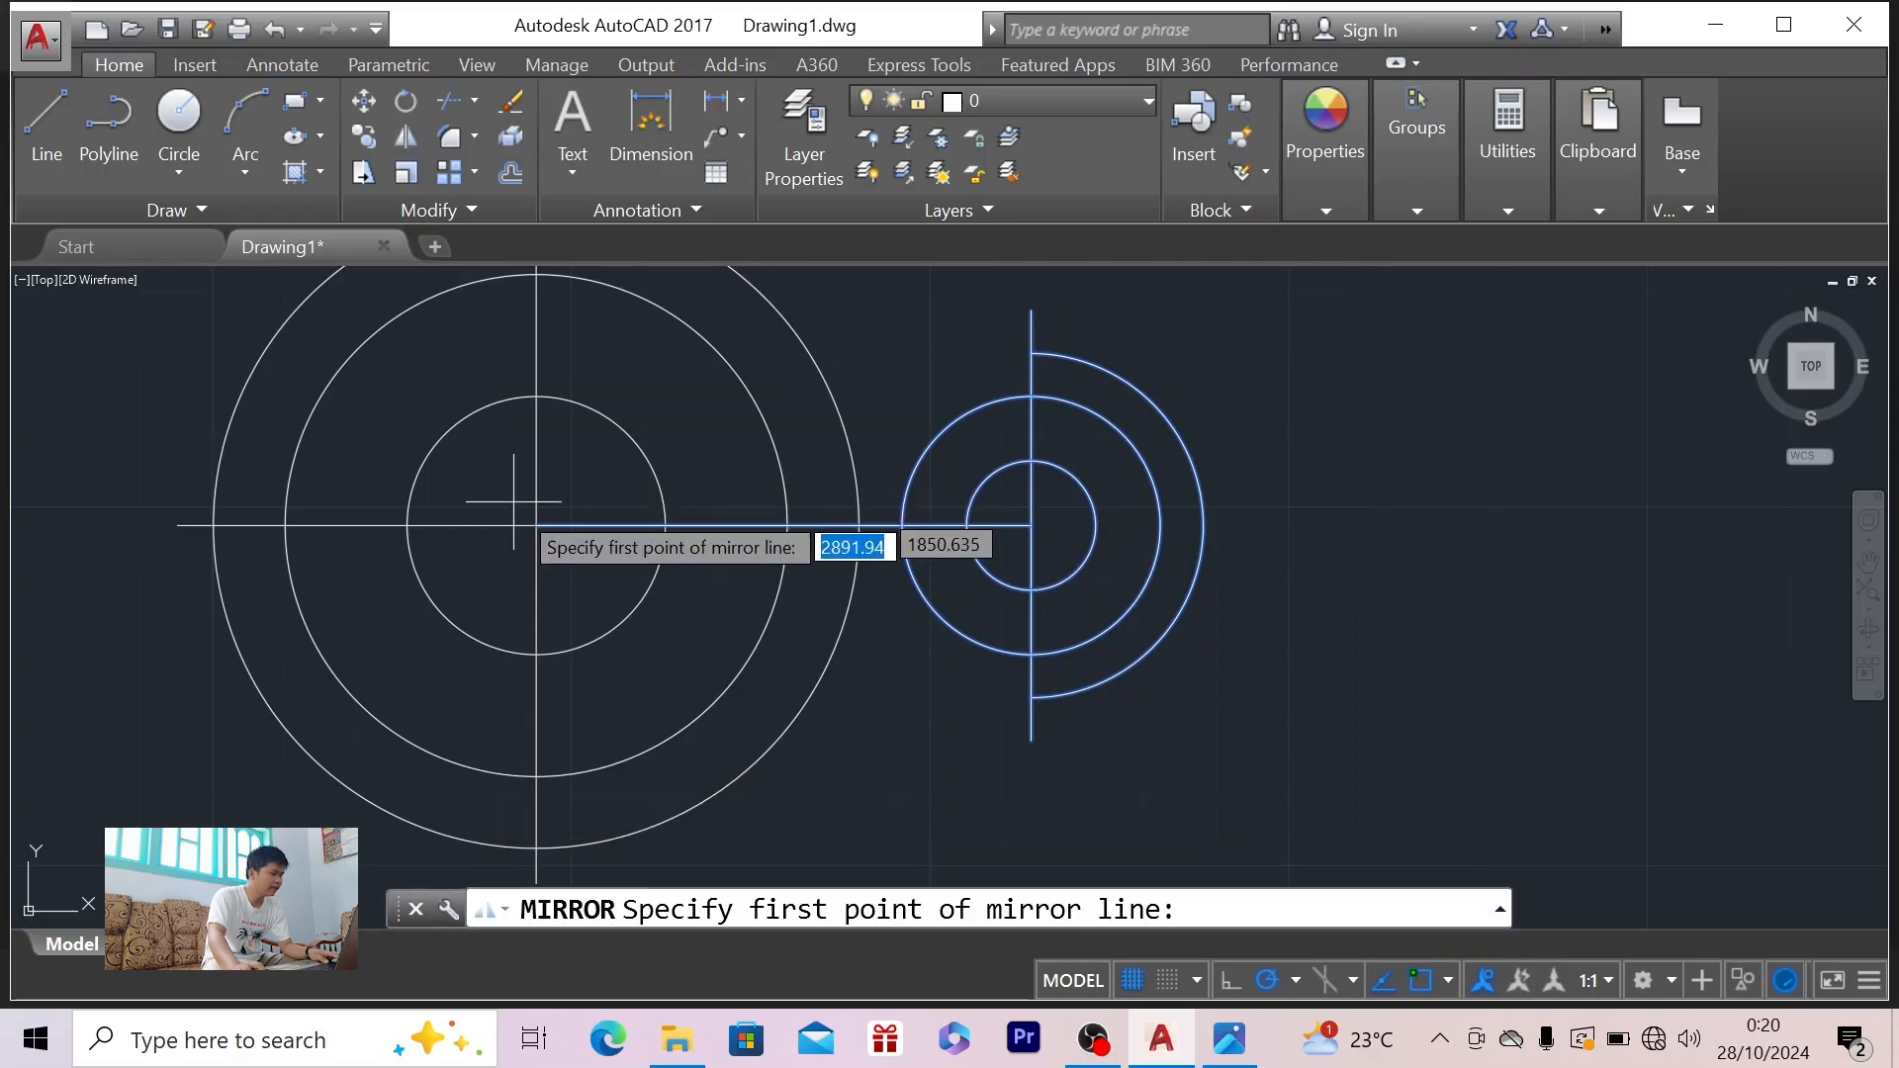
pyautogui.click(536, 525)
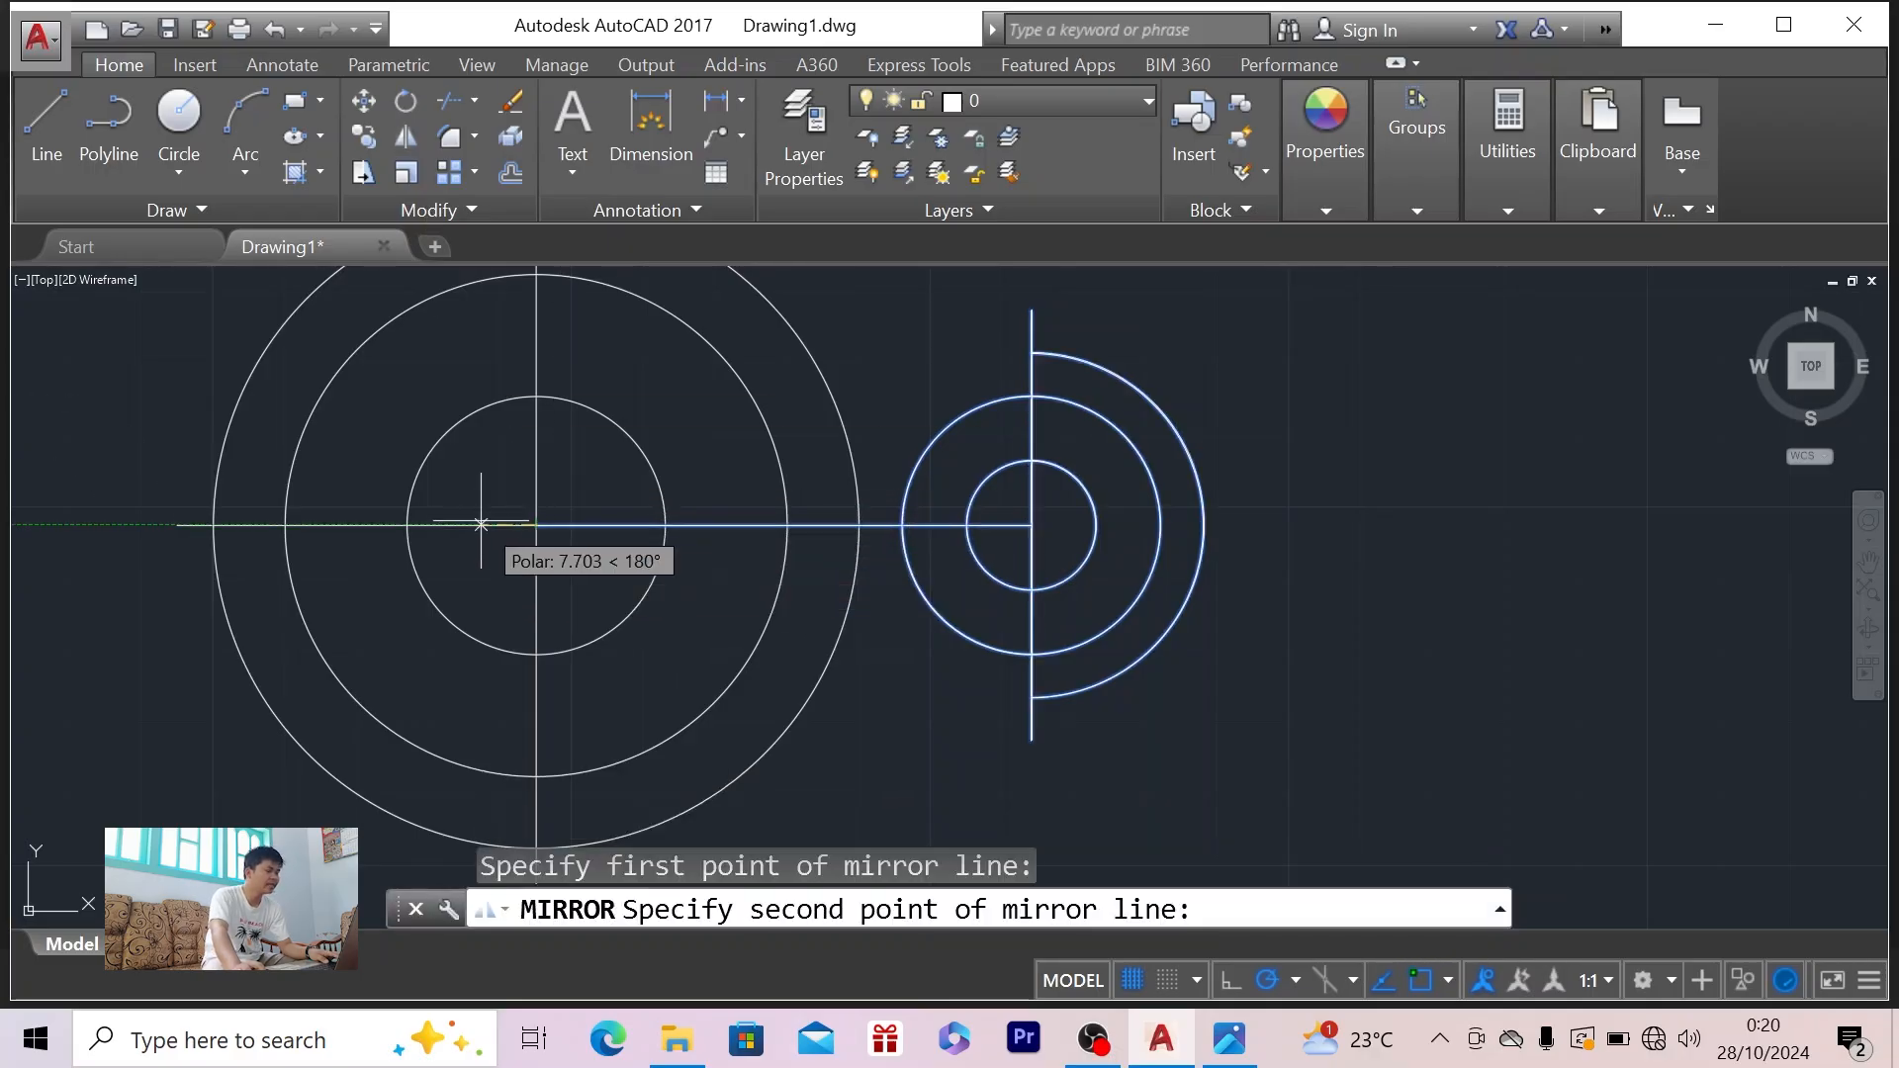
pyautogui.scroll(-2, 530, 426)
pyautogui.click(532, 422)
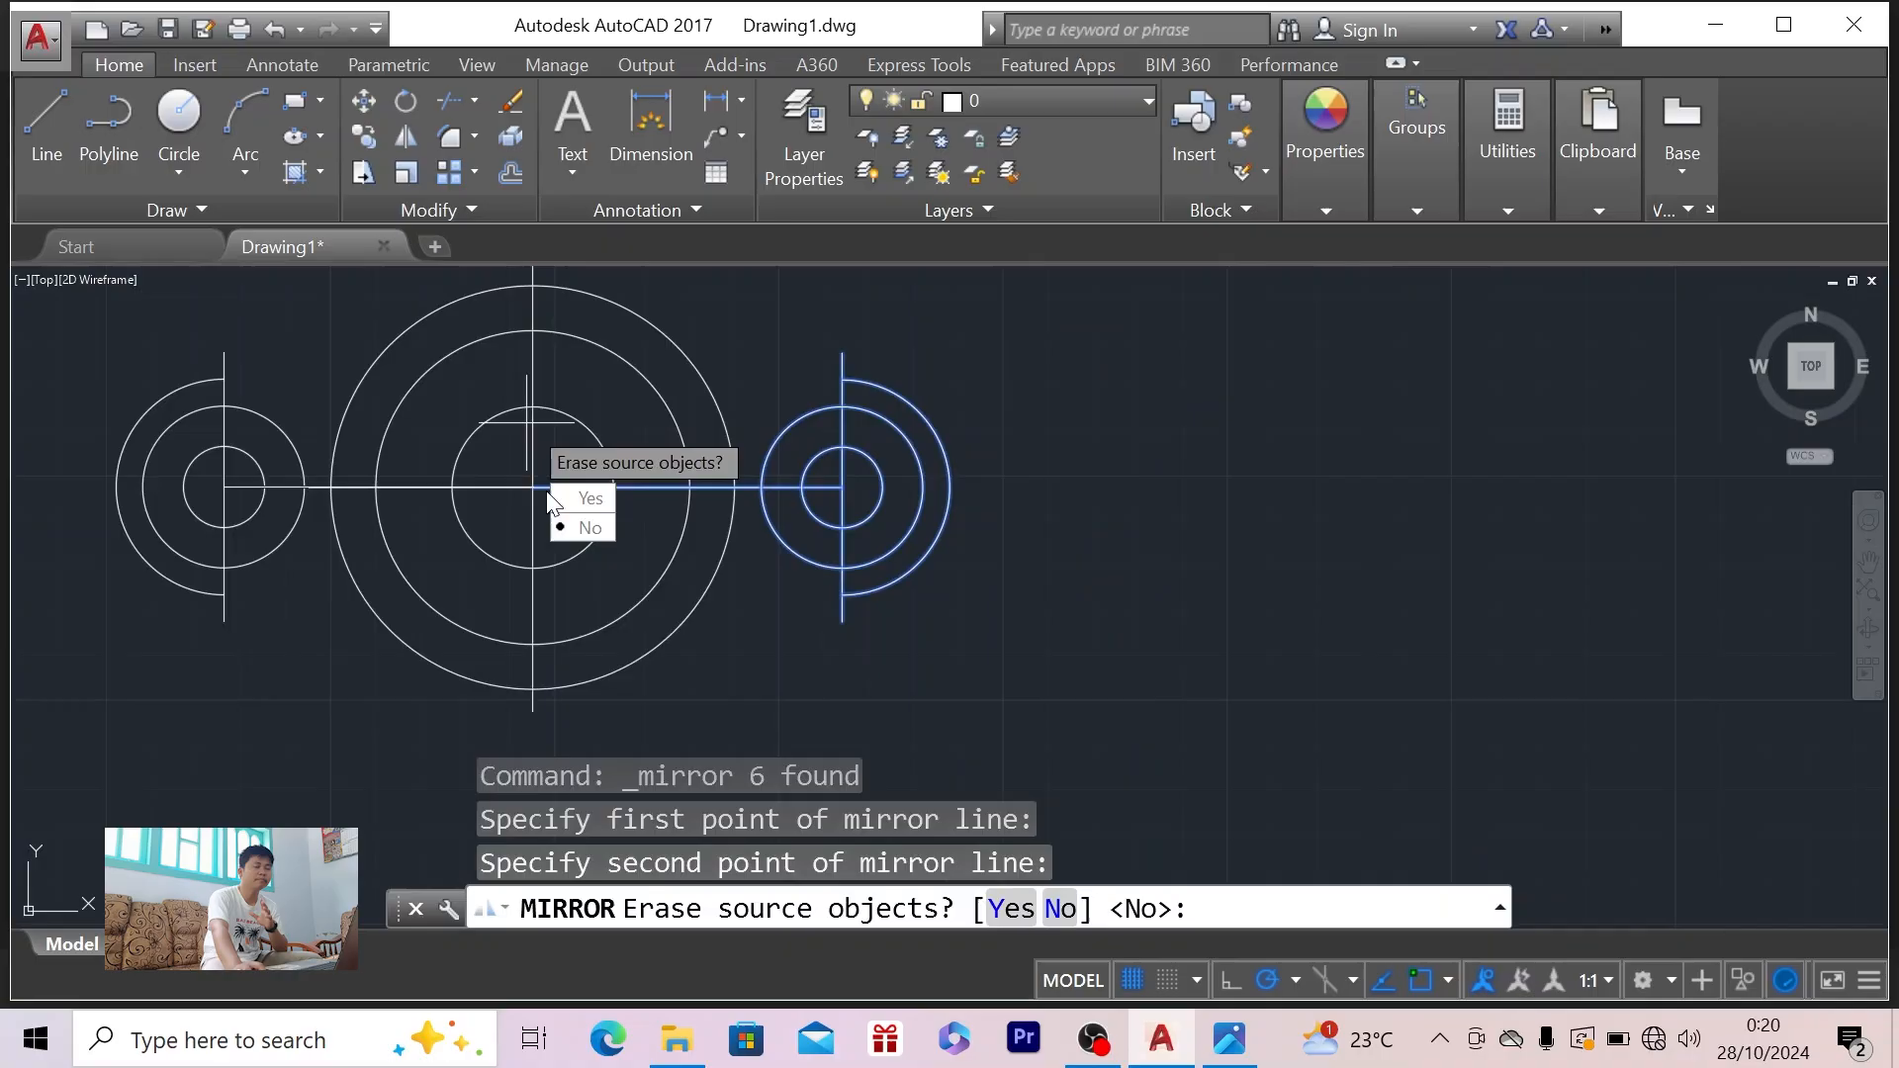
pyautogui.click(591, 528)
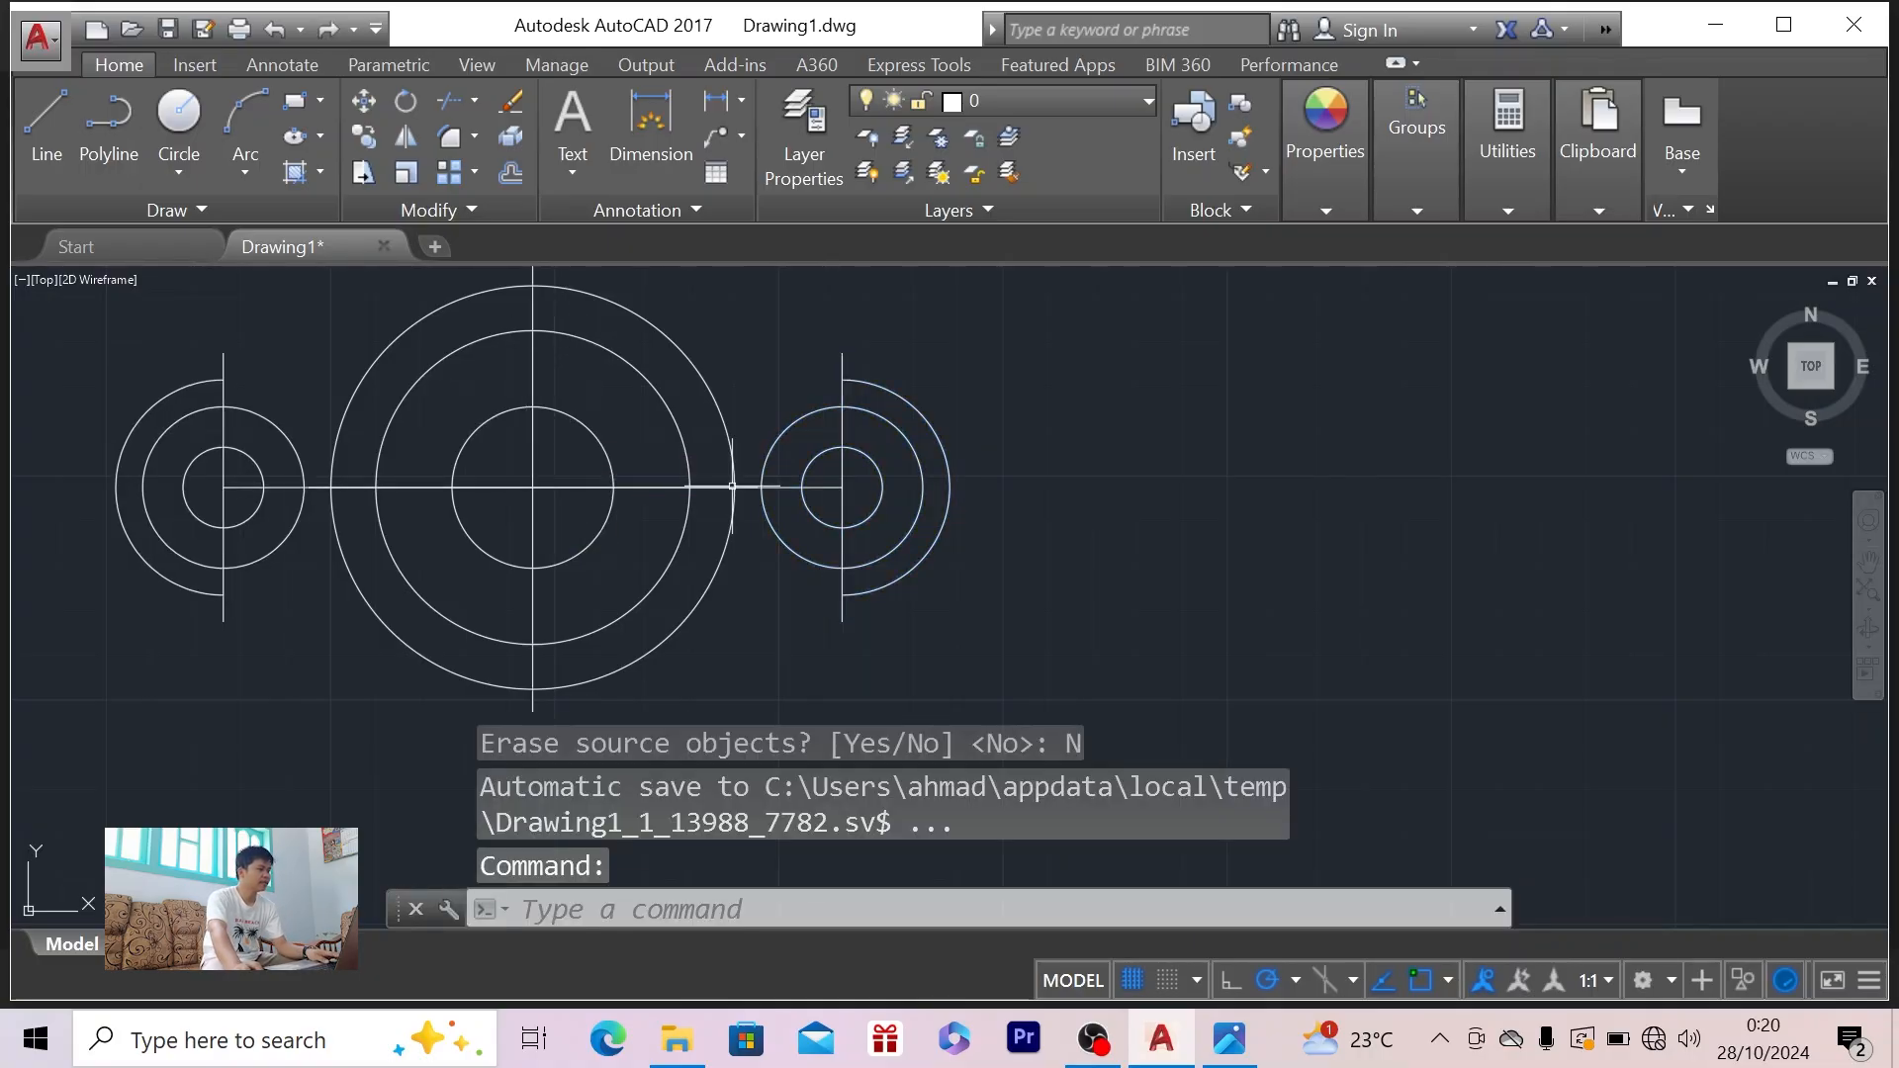
# - Examine the upper rectangular block's dimensions and its position over the main circles in the Photos reference drawing, returning to AutoCAD
pyautogui.scroll(-2, 619, 491)
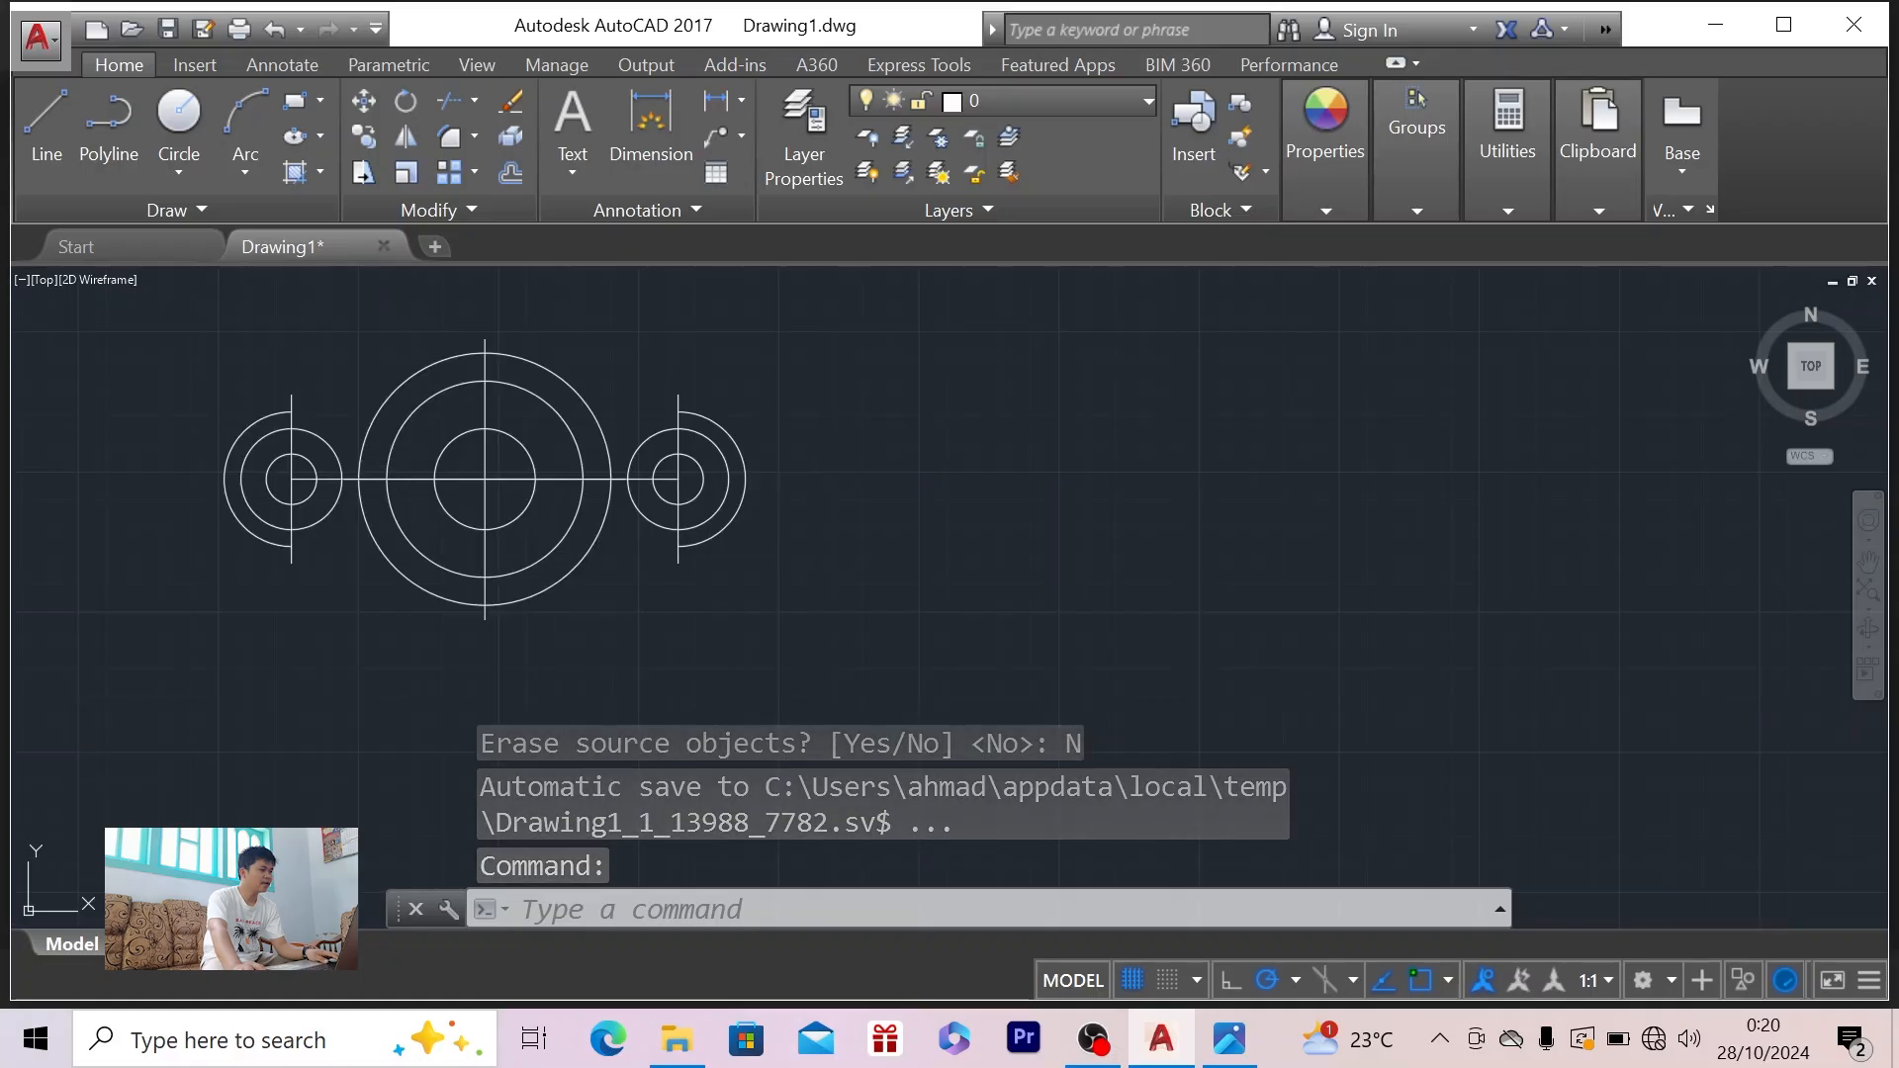
pyautogui.hotkey('alt', 'Tab')
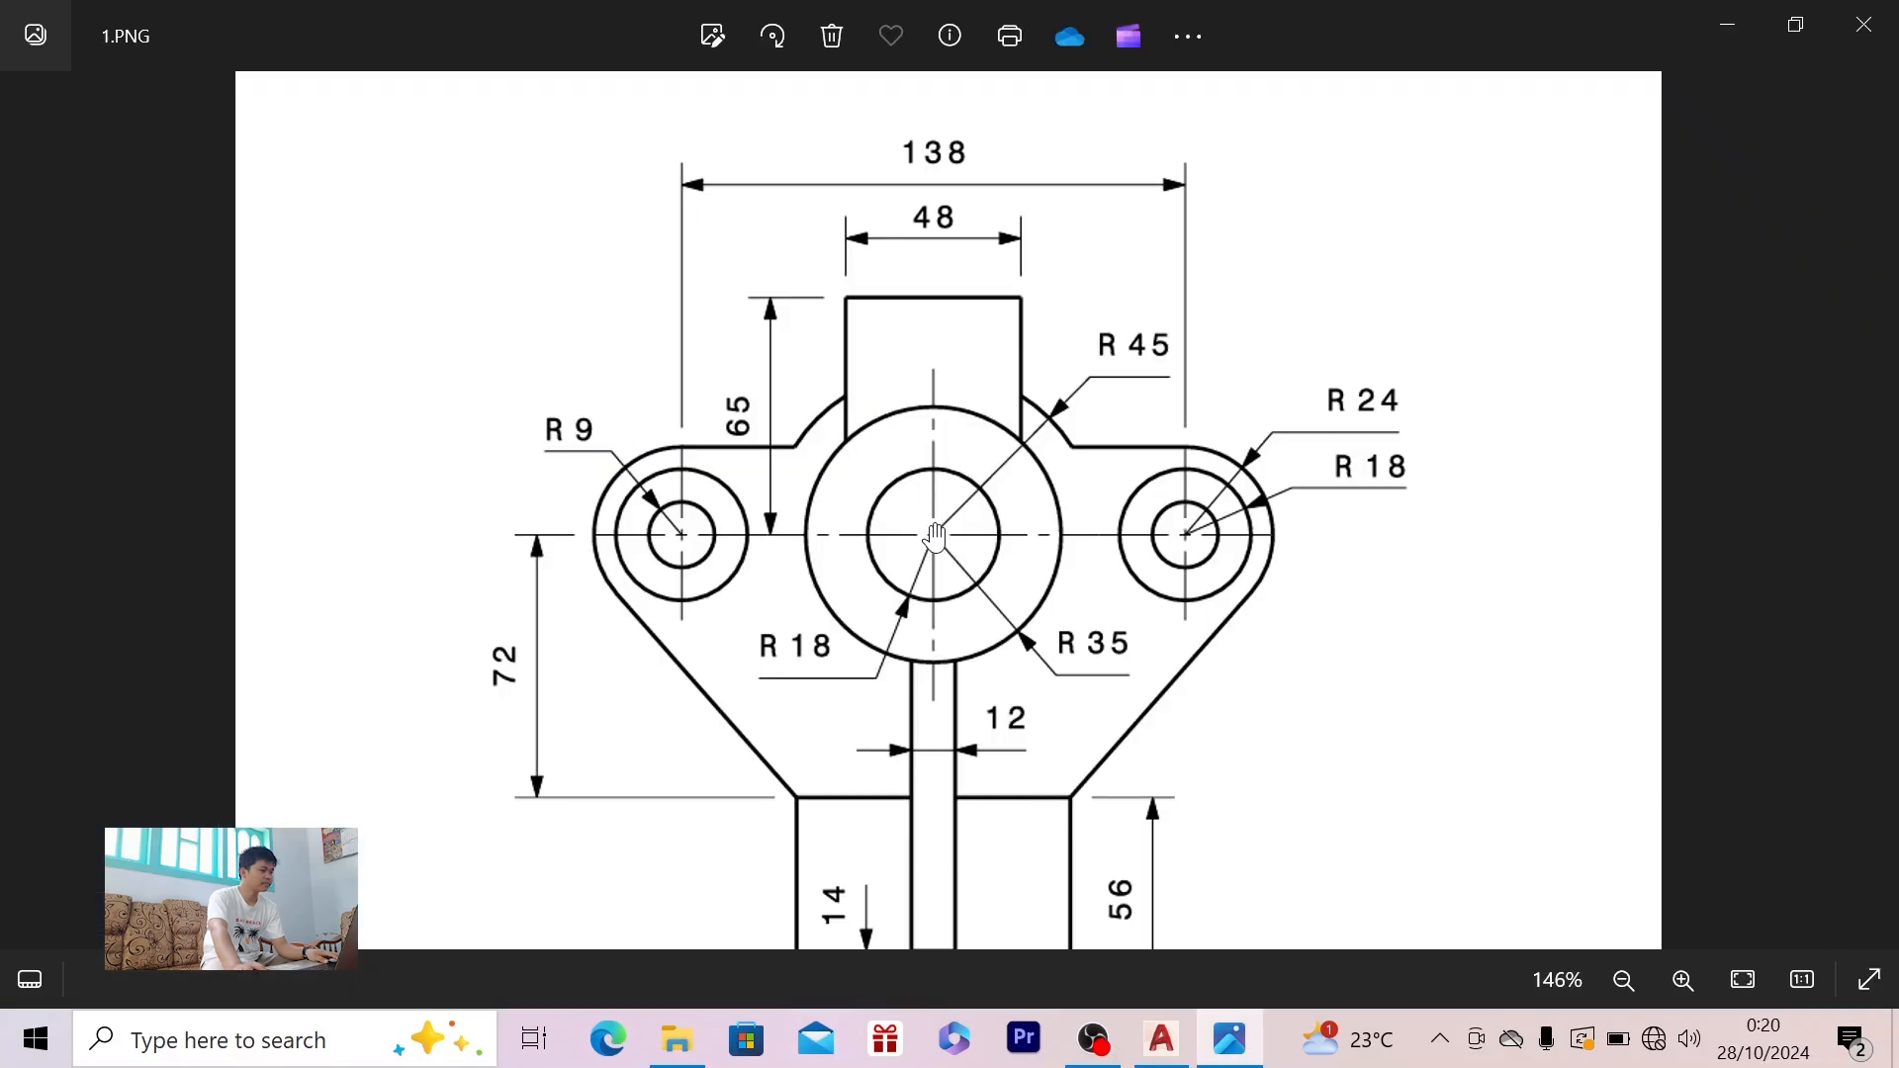
pyautogui.scroll(-2, 1020, 685)
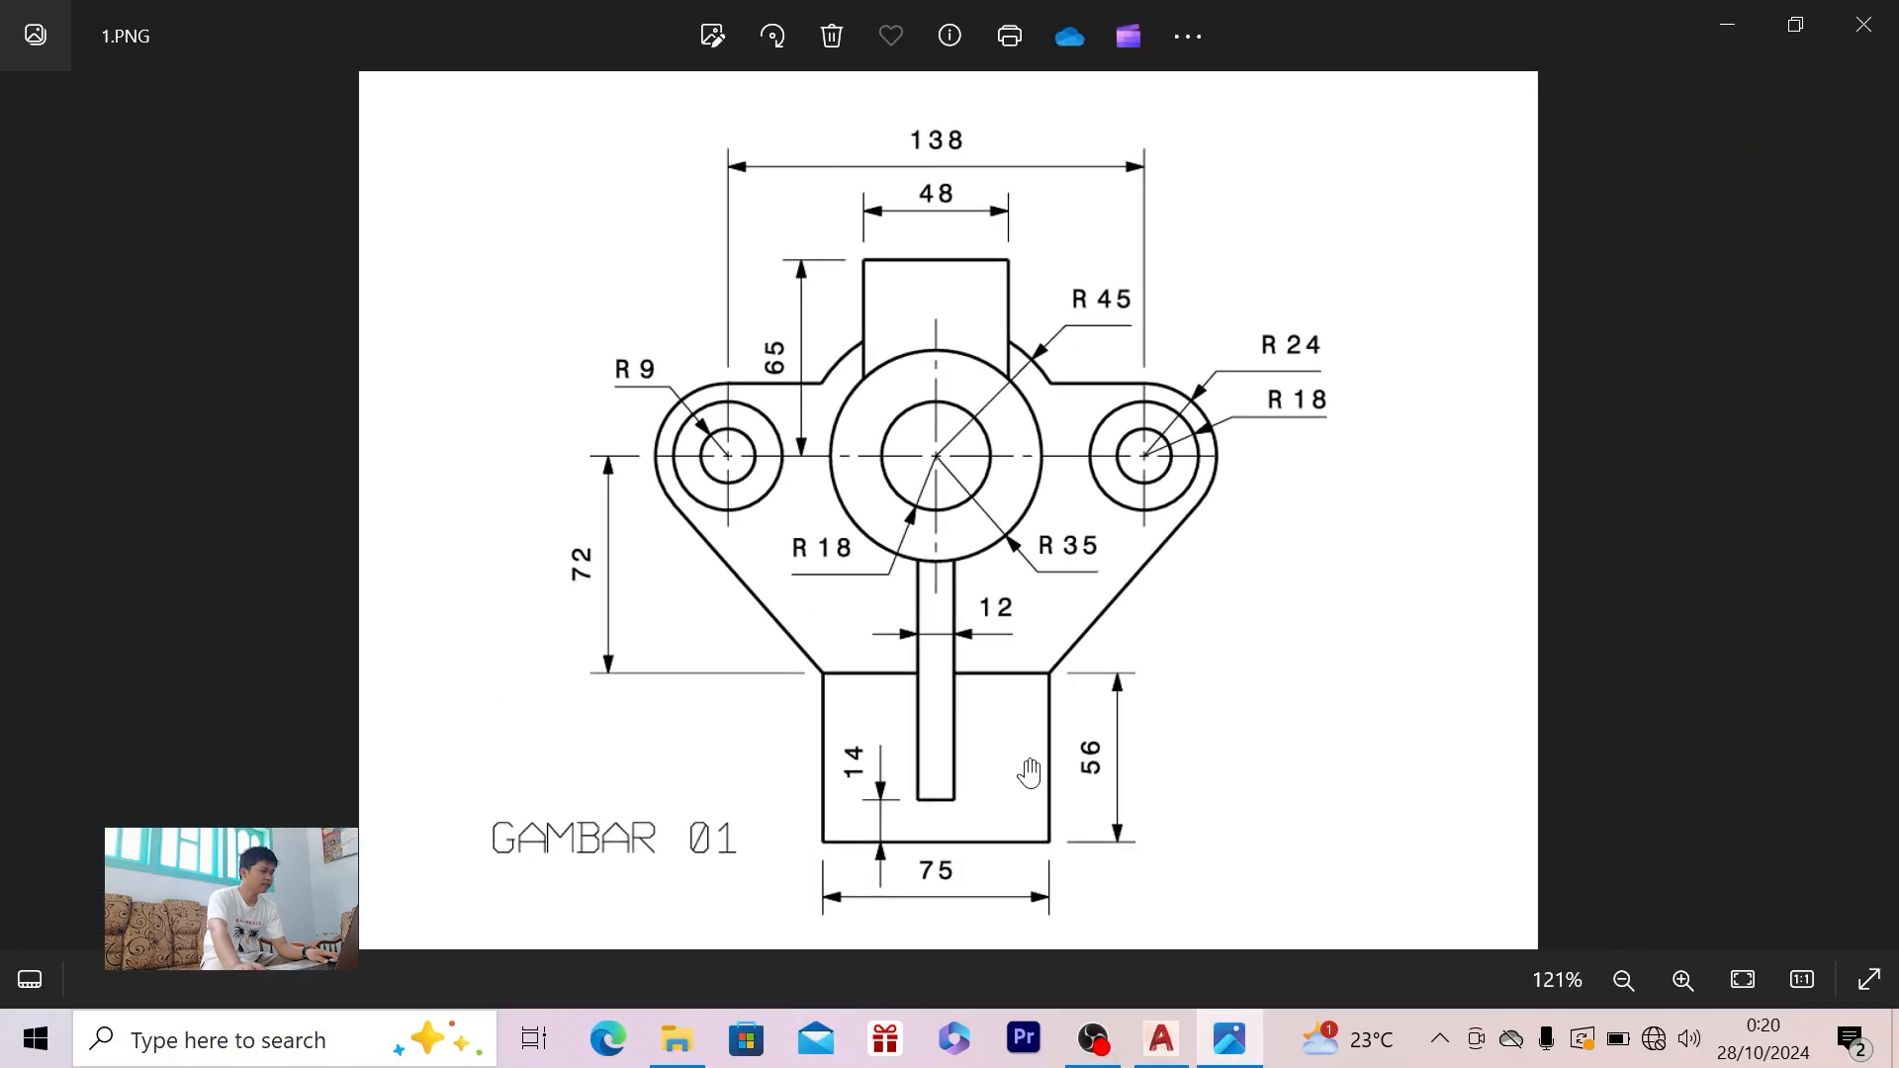
pyautogui.scroll(1, 1024, 698)
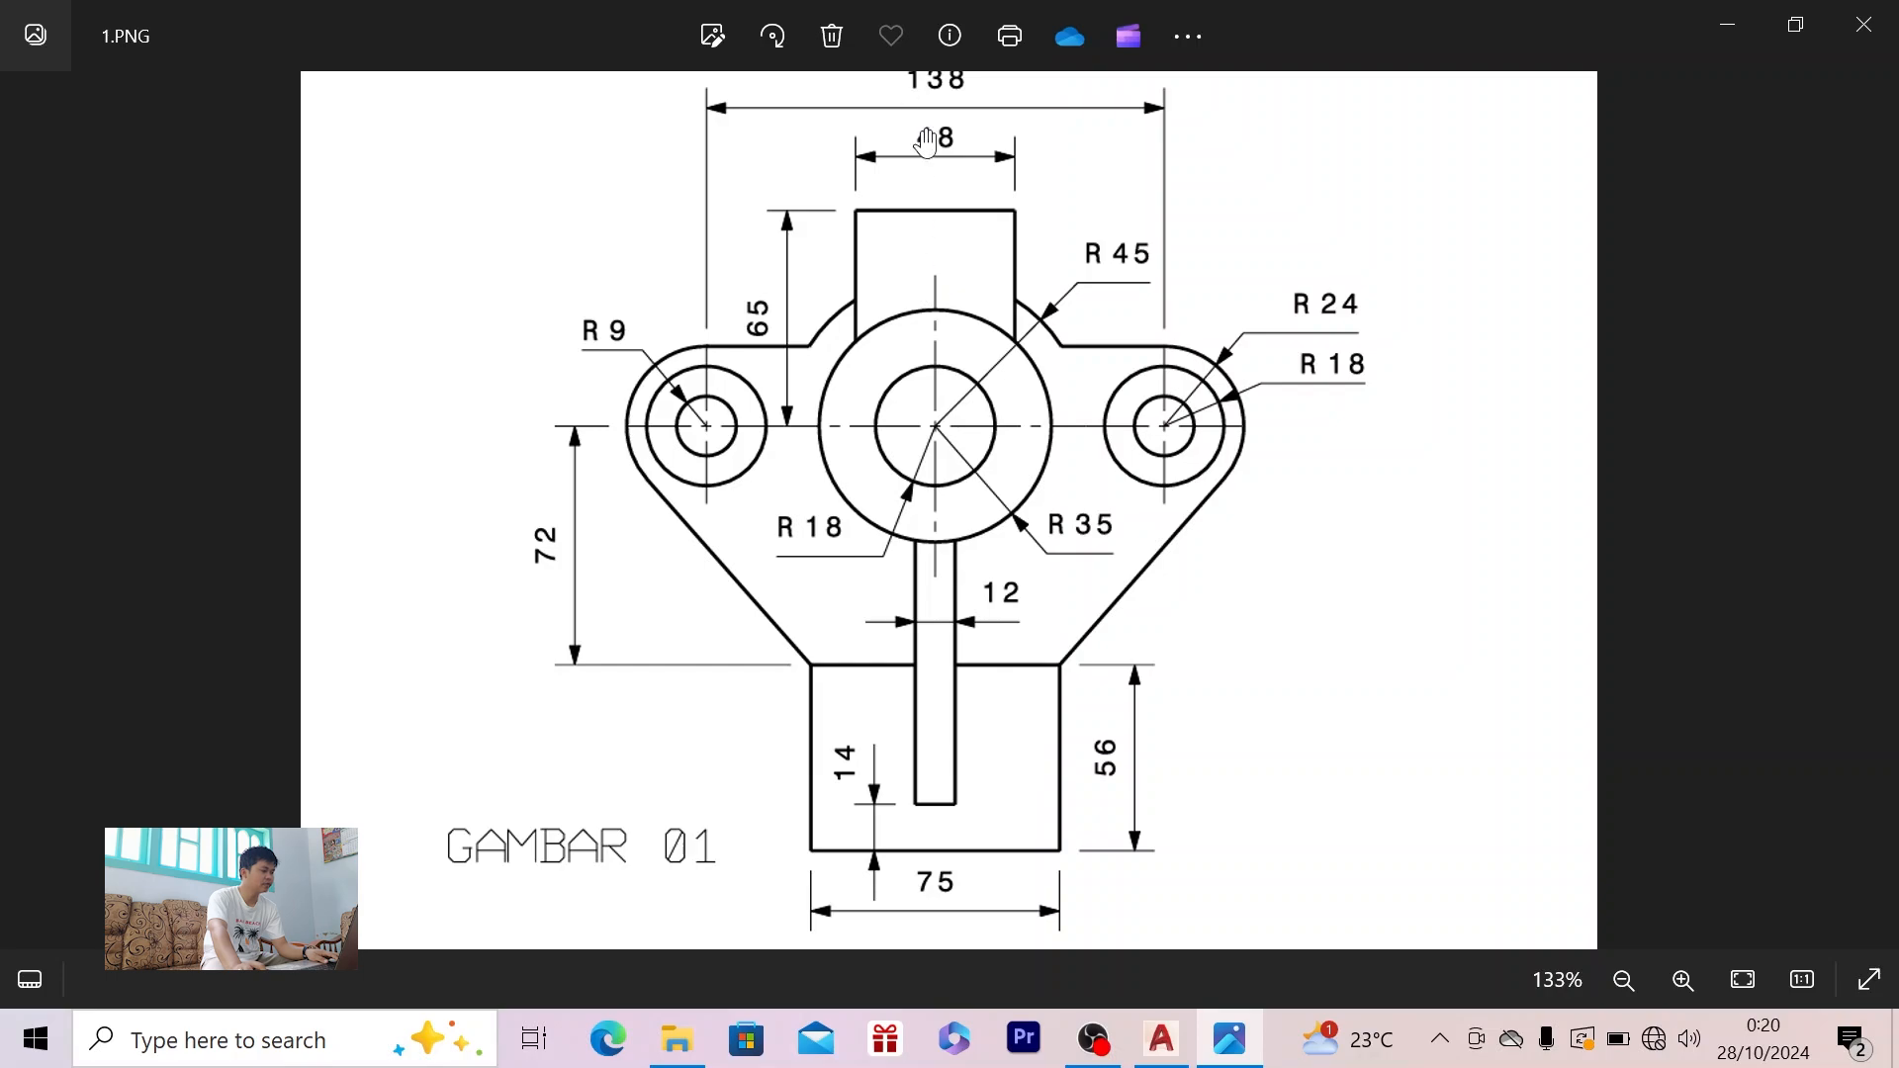
pyautogui.scroll(1, 927, 142)
pyautogui.moveTo(952, 198); pyautogui.dragTo(954, 283)
pyautogui.scroll(1, 955, 283)
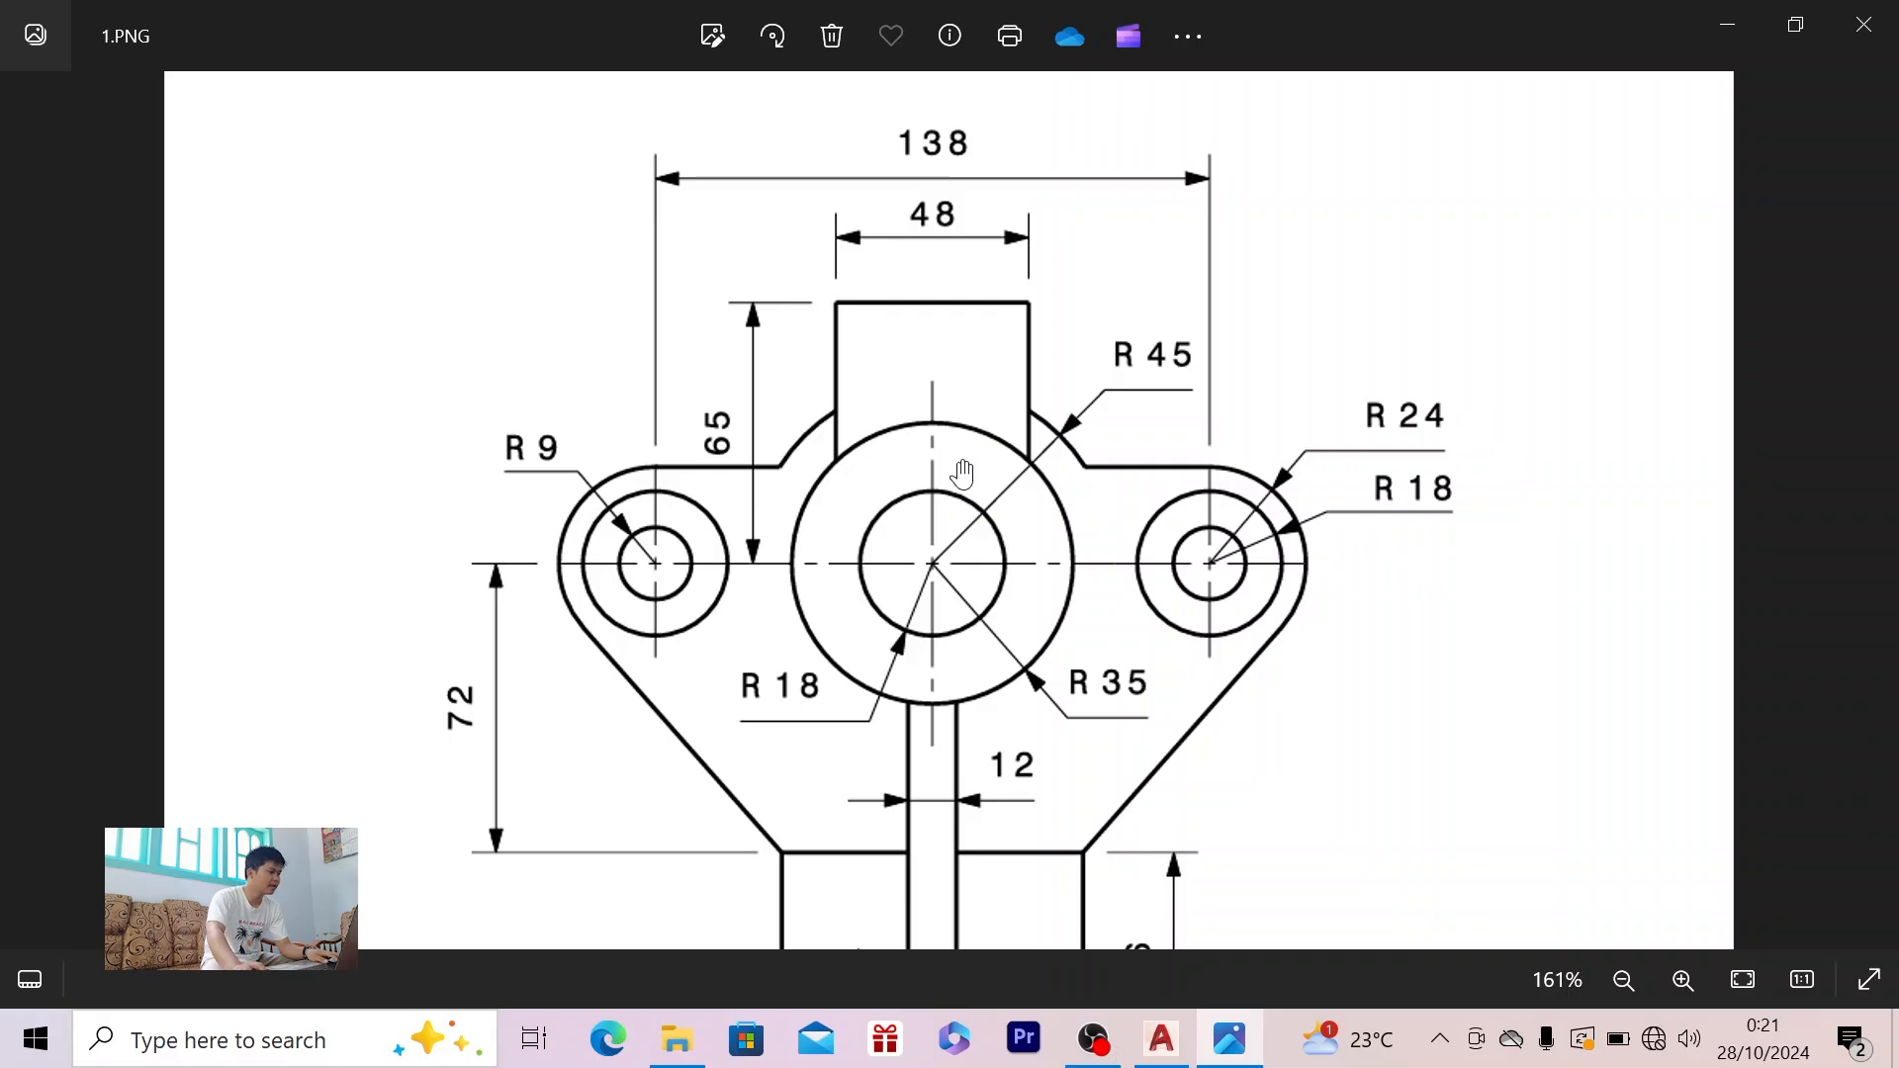
pyautogui.hotkey('alt', 'Tab')
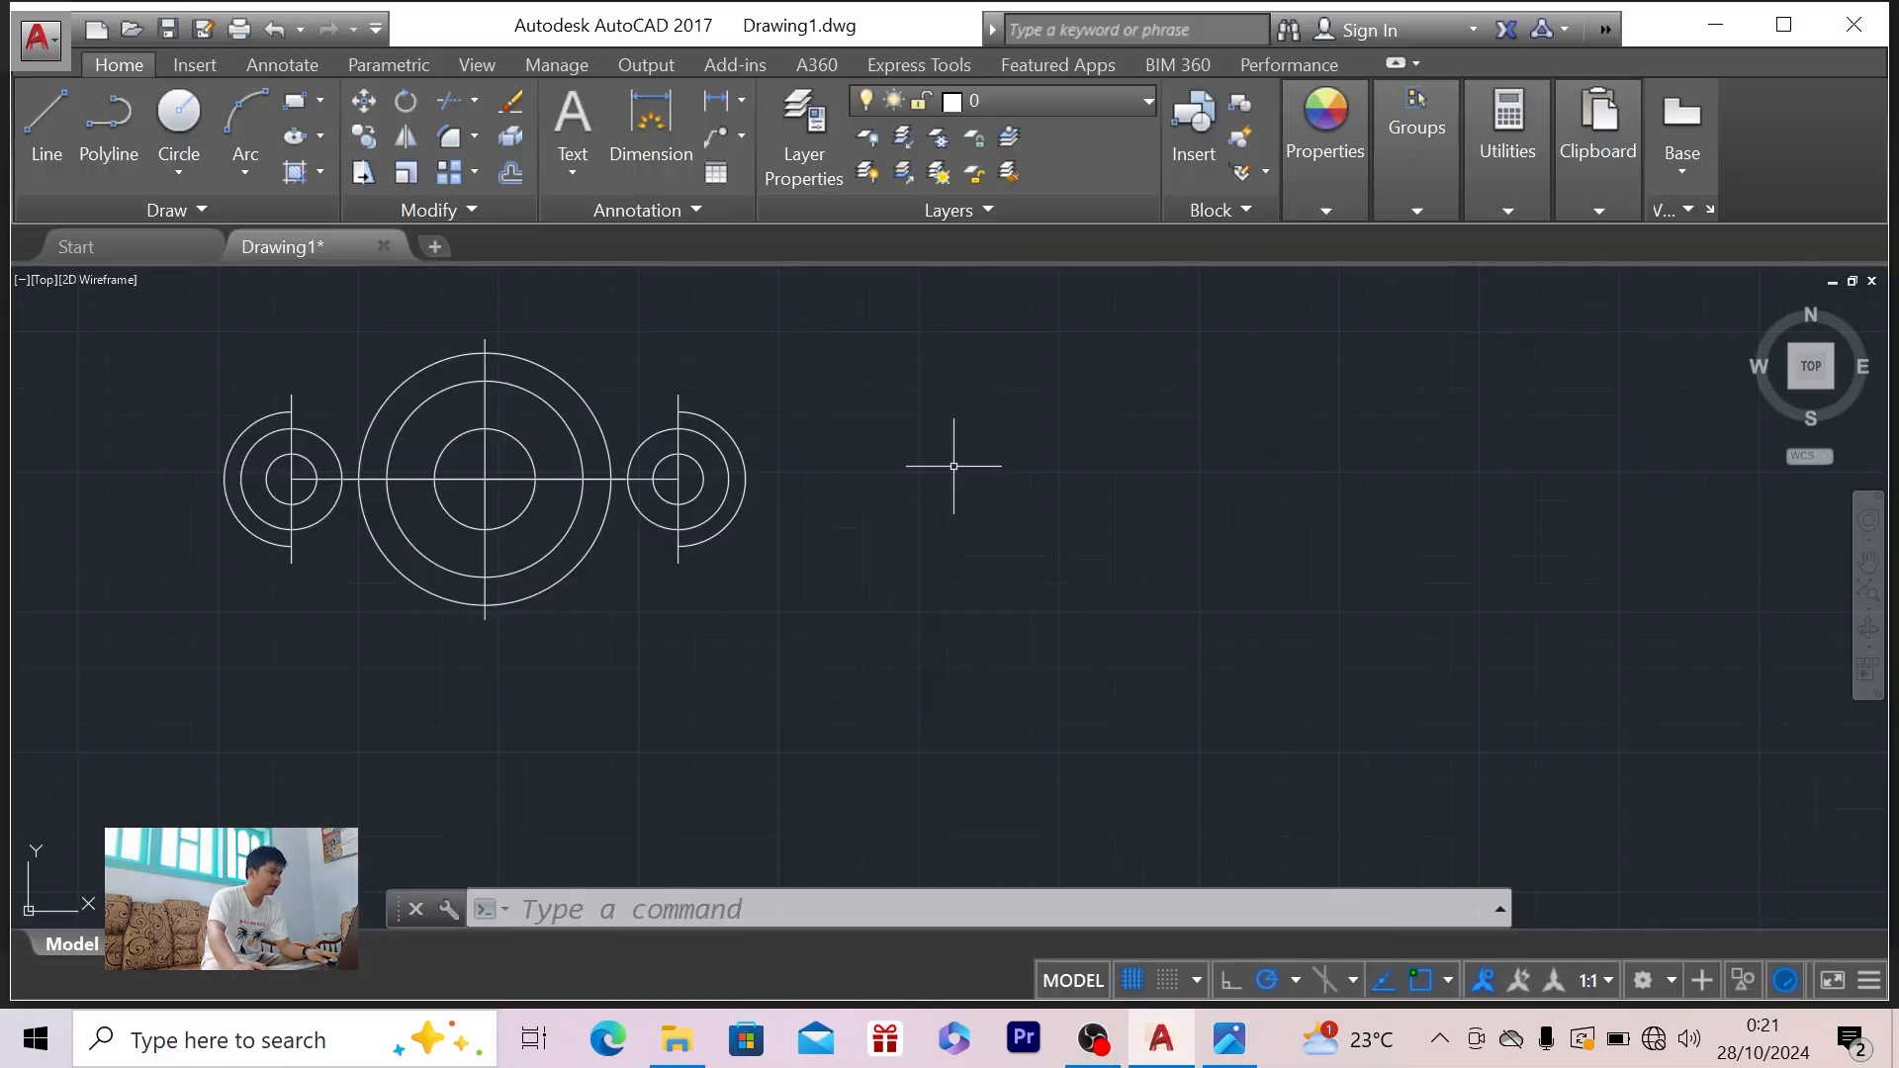
pyautogui.scroll(2, 494, 340)
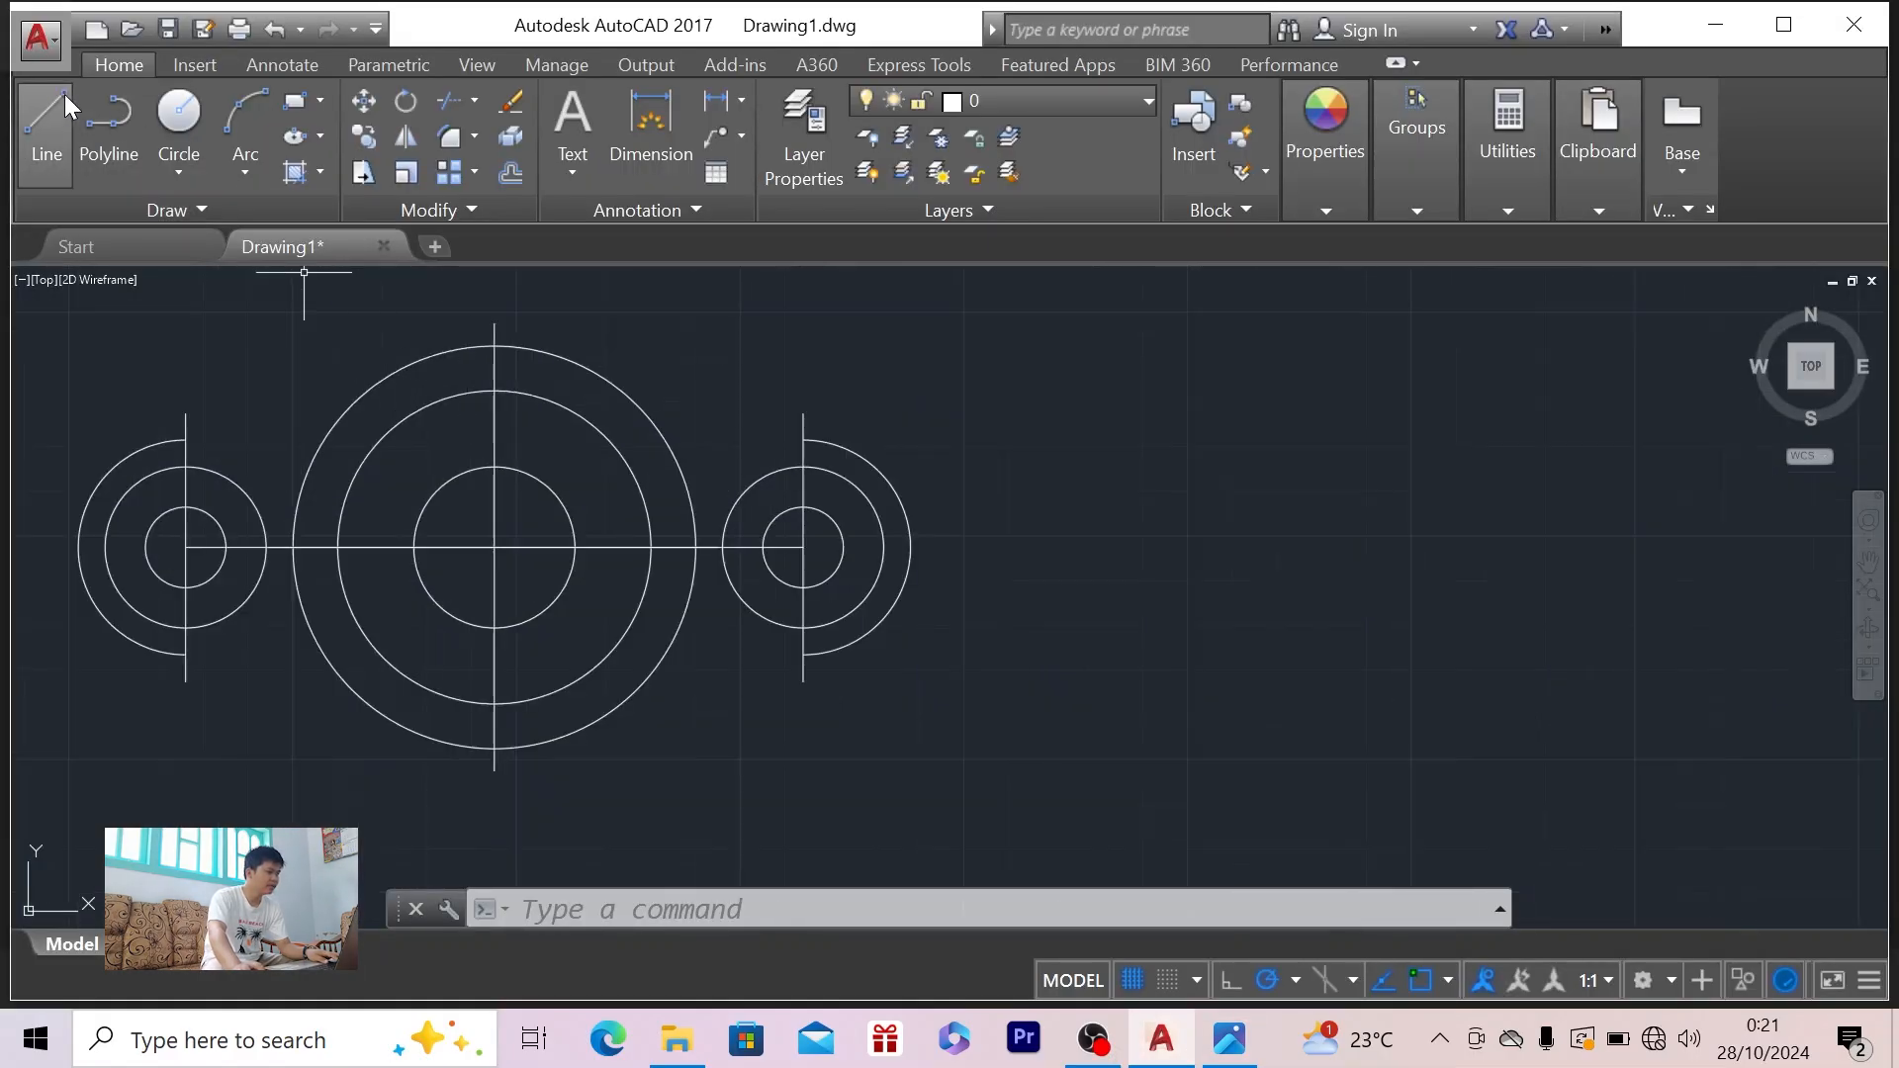
# - Draw a vertical line 65 long straight up from the centre of the main circles, checking the height against the reference drawing
pyautogui.click(47, 129)
pyautogui.click(494, 547)
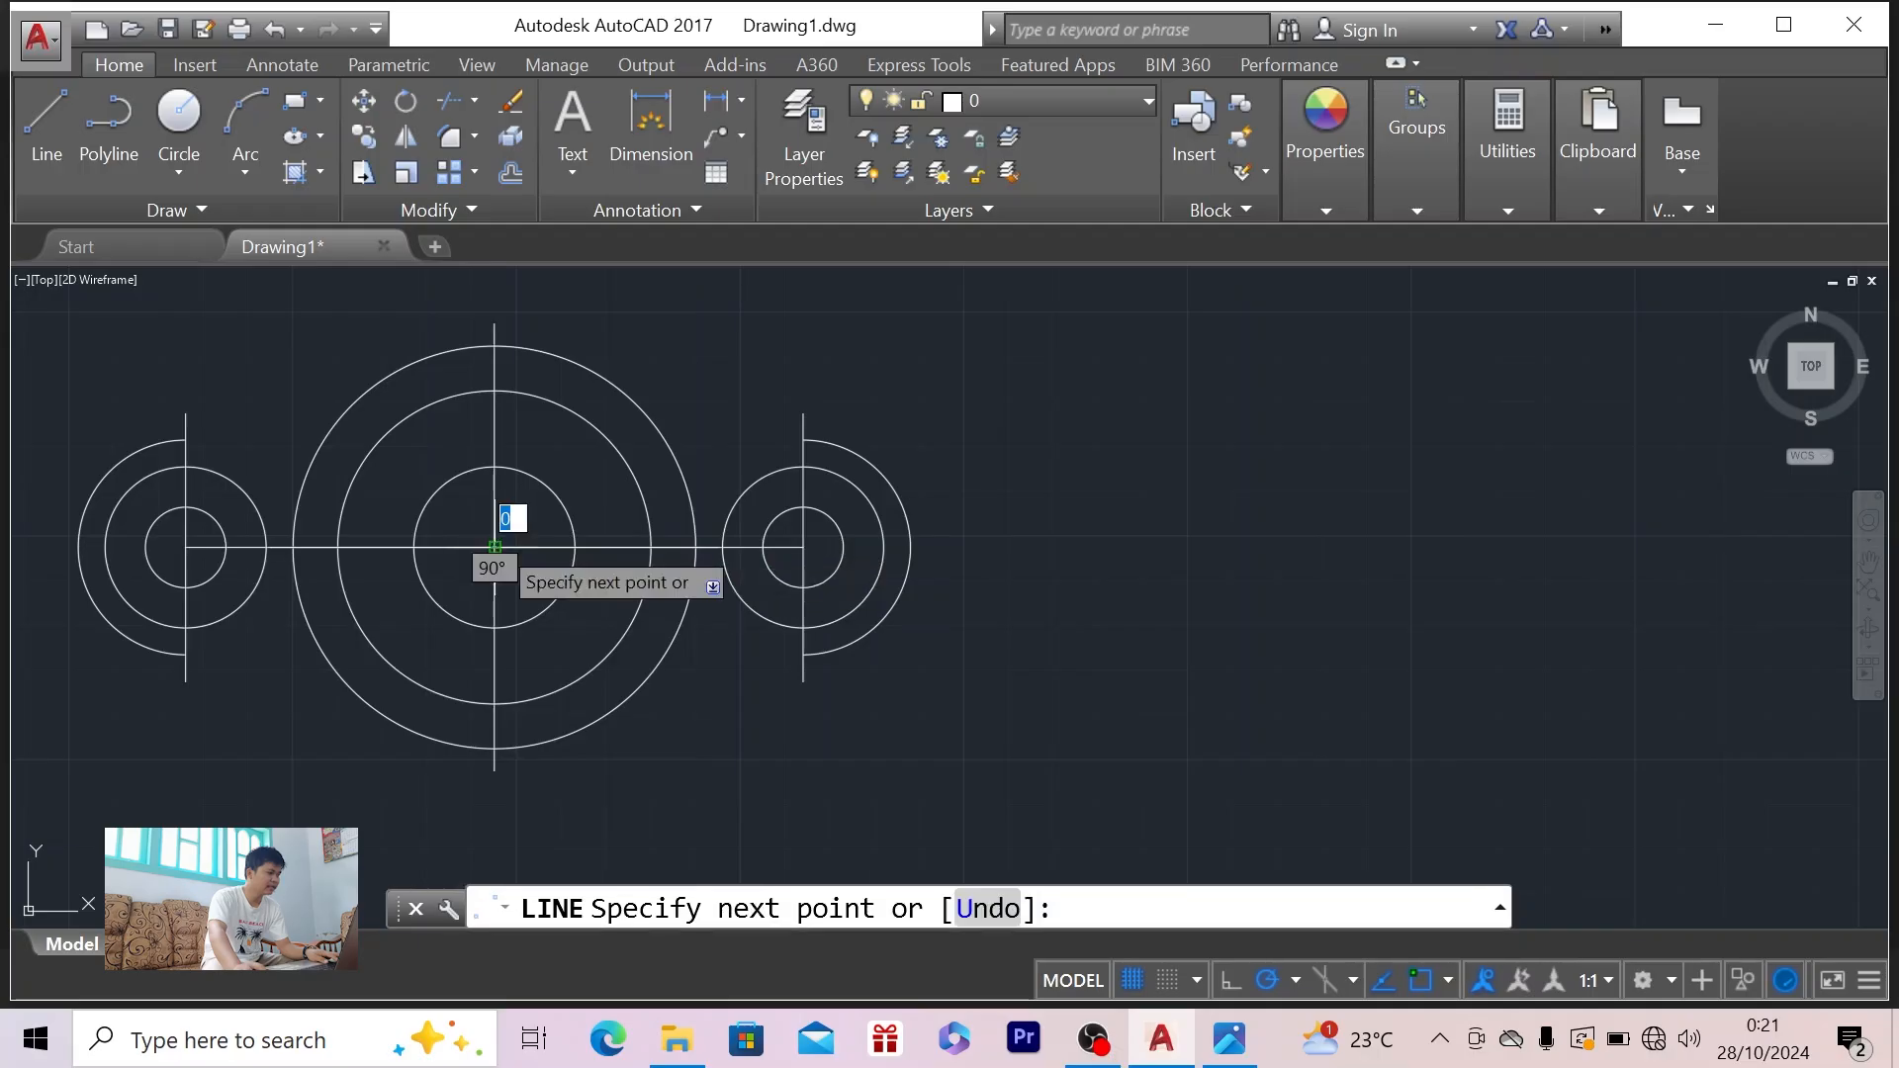
pyautogui.write('68')
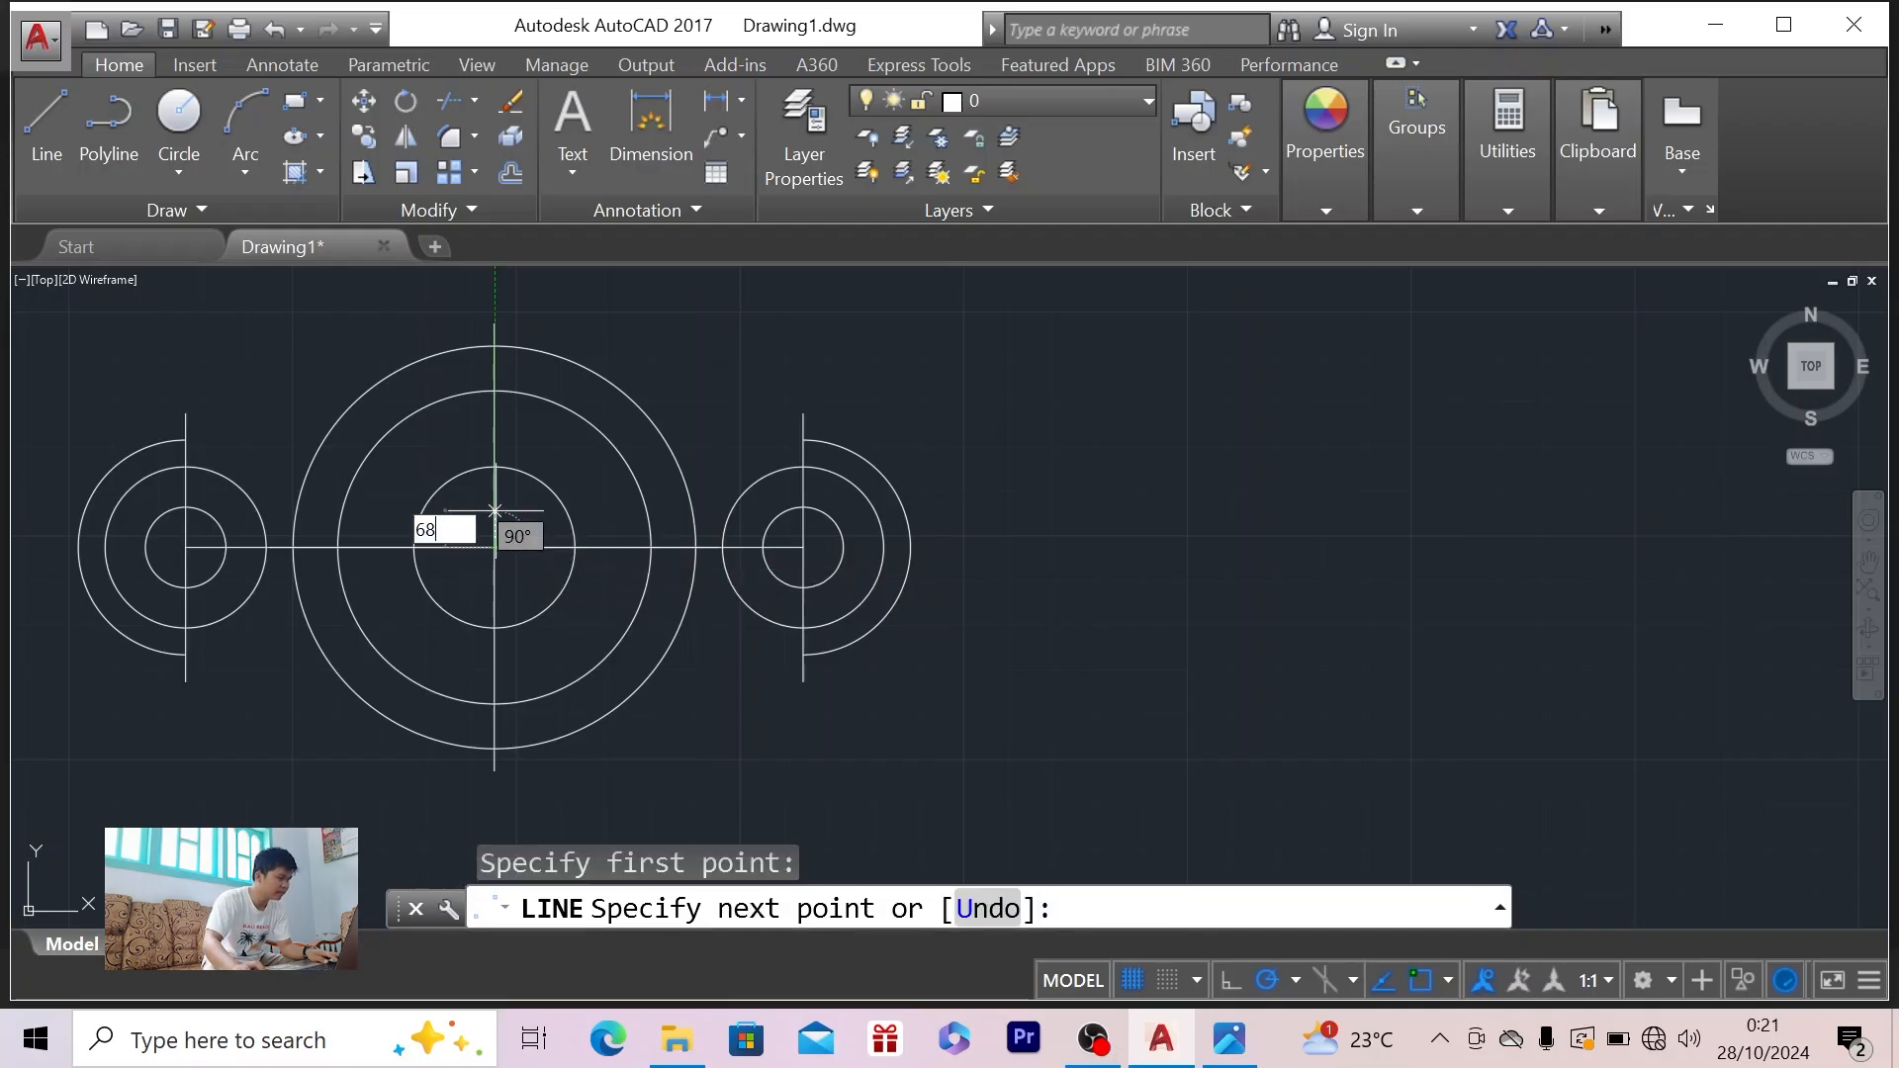
pyautogui.hotkey('alt', 'Tab')
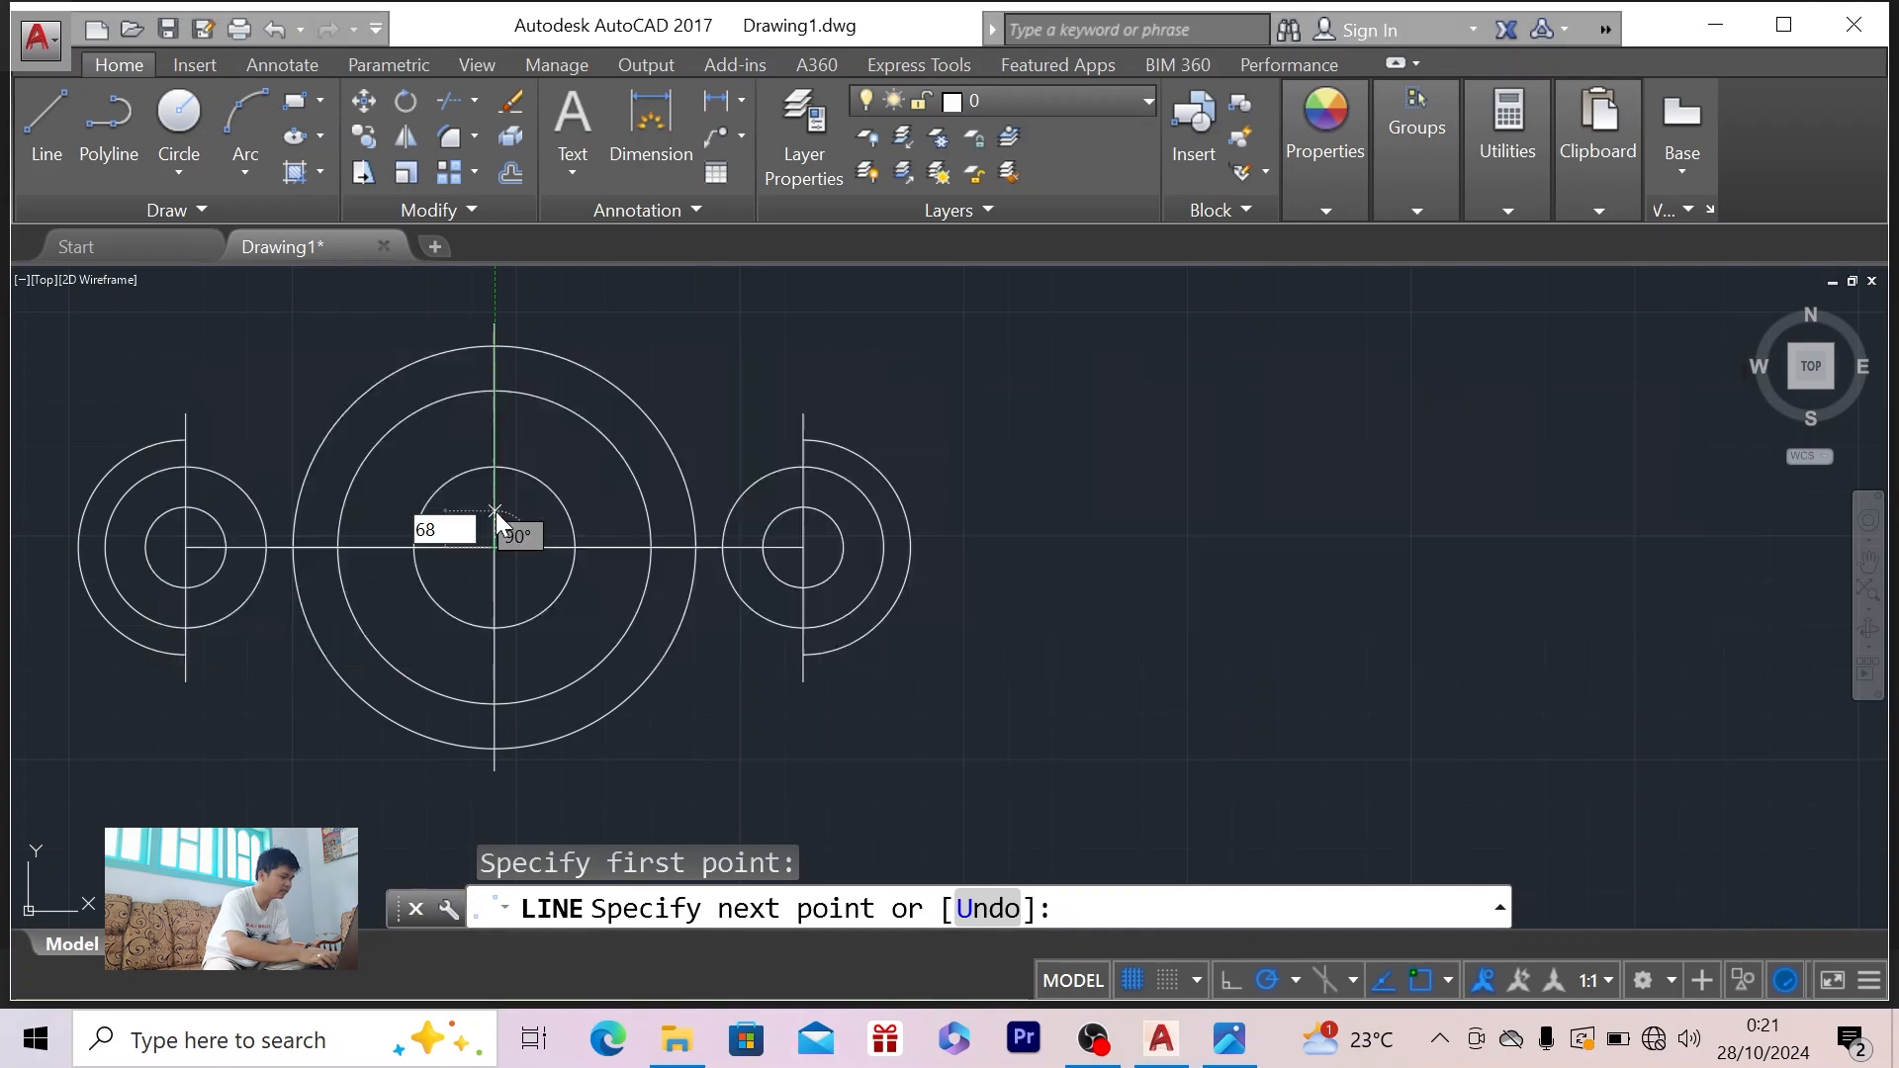
pyautogui.hotkey('alt', 'Tab')
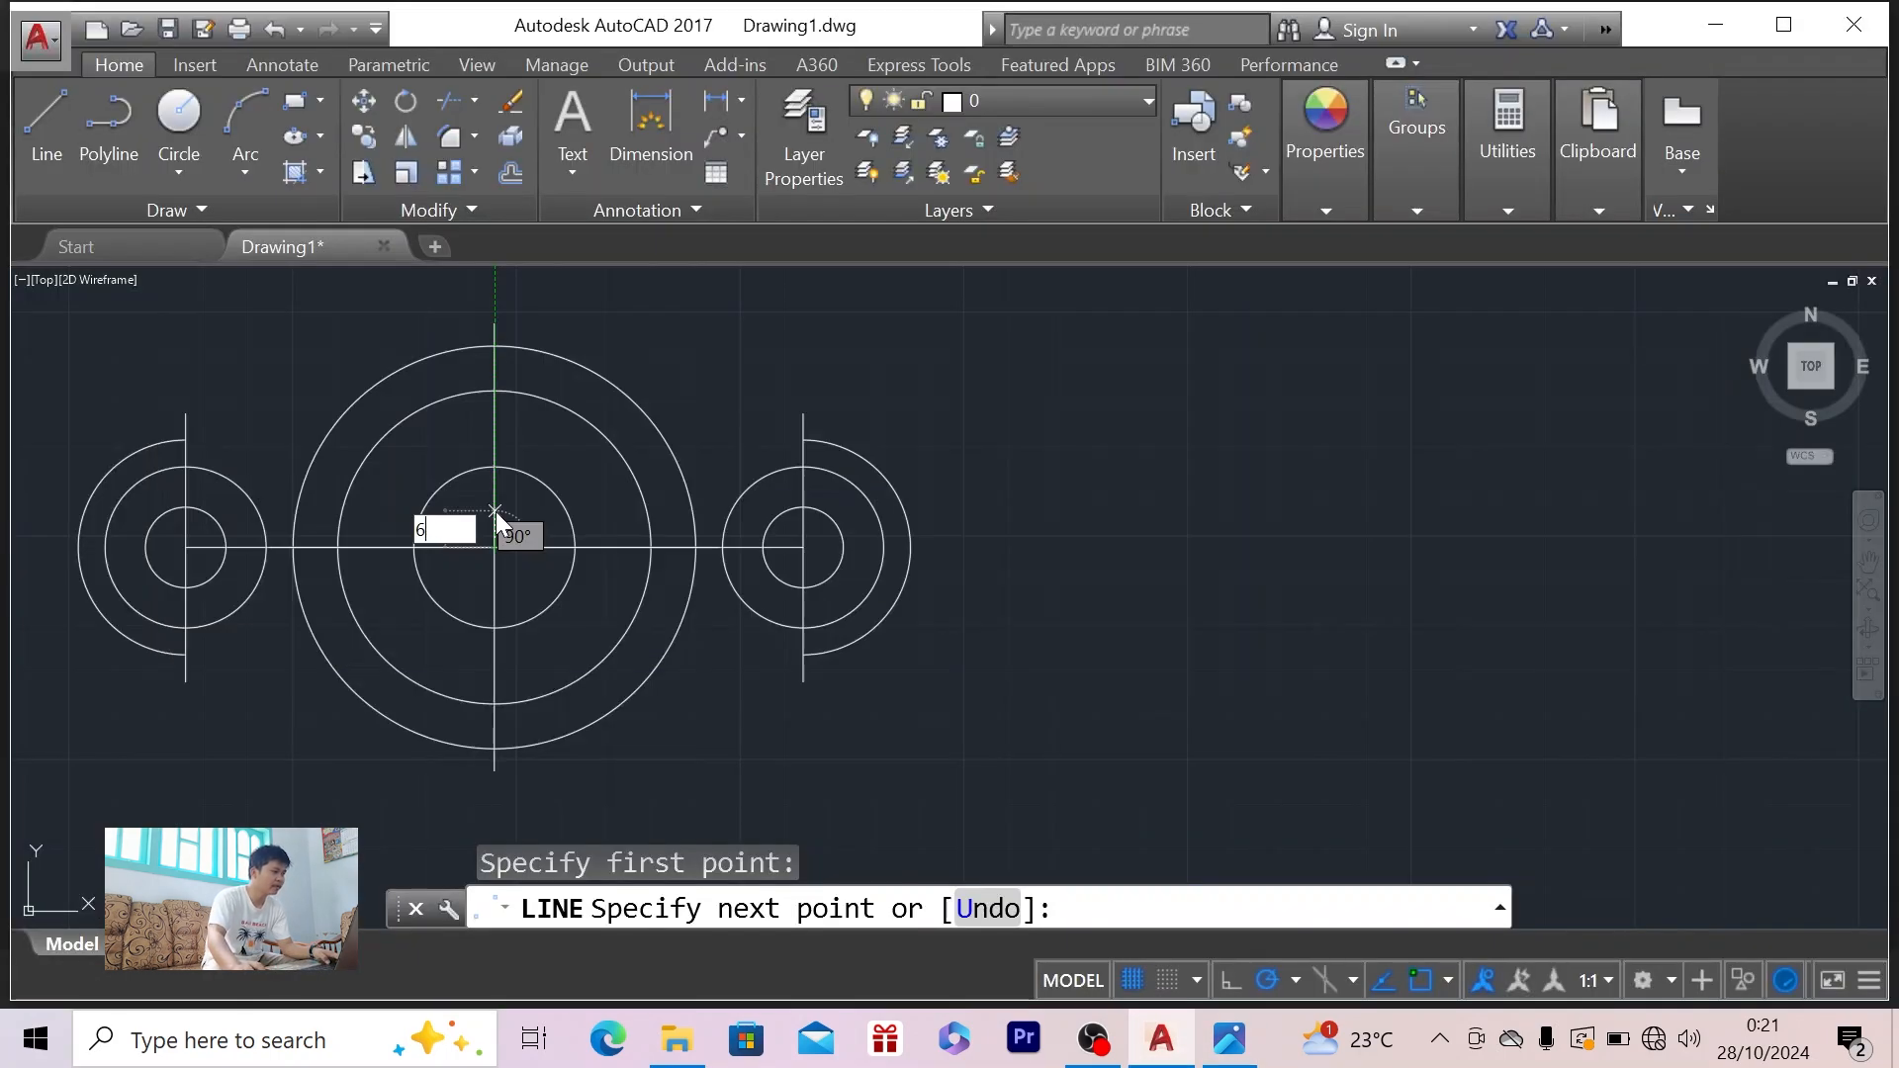
pyautogui.press('Return')
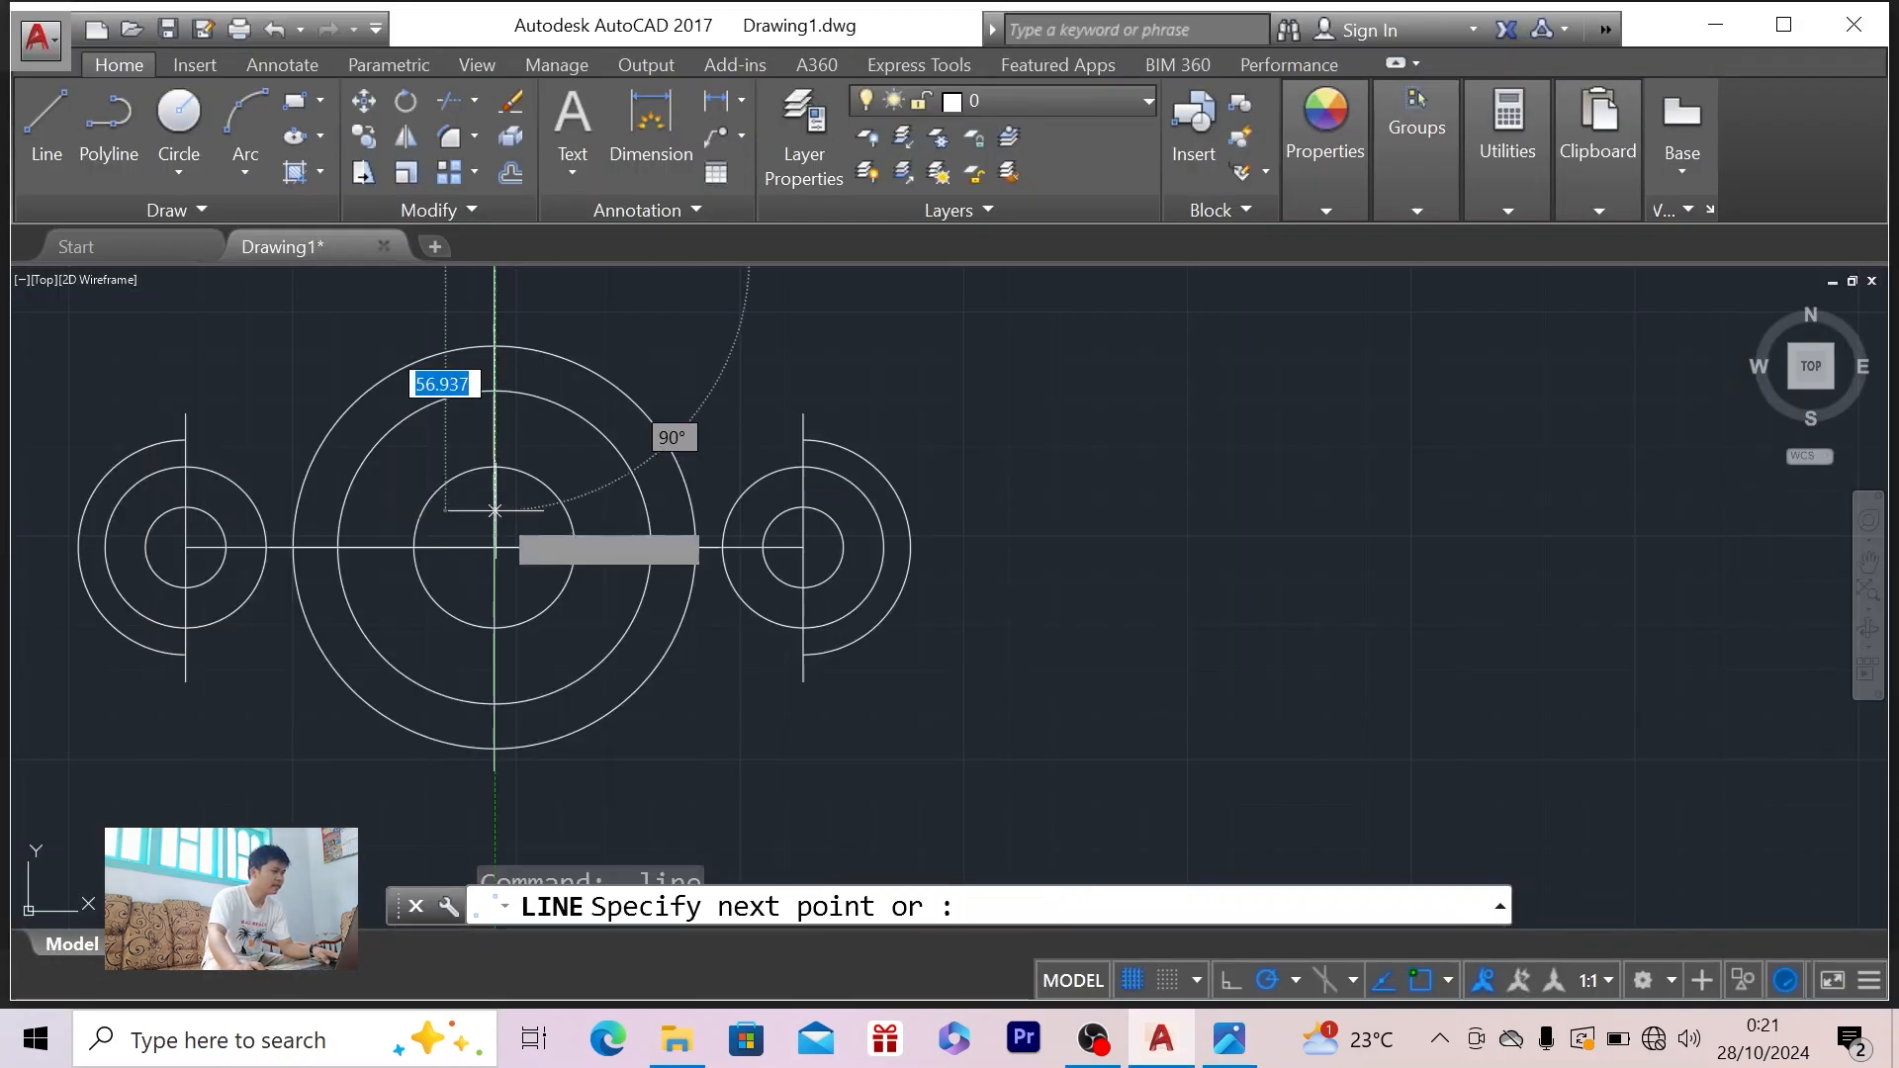
# - Continue from the upper end of the 65-long line with a horizontal line 24 long to the right, matching half the block's 48 width
pyautogui.scroll(-4, 490, 386)
pyautogui.scroll(6, 489, 368)
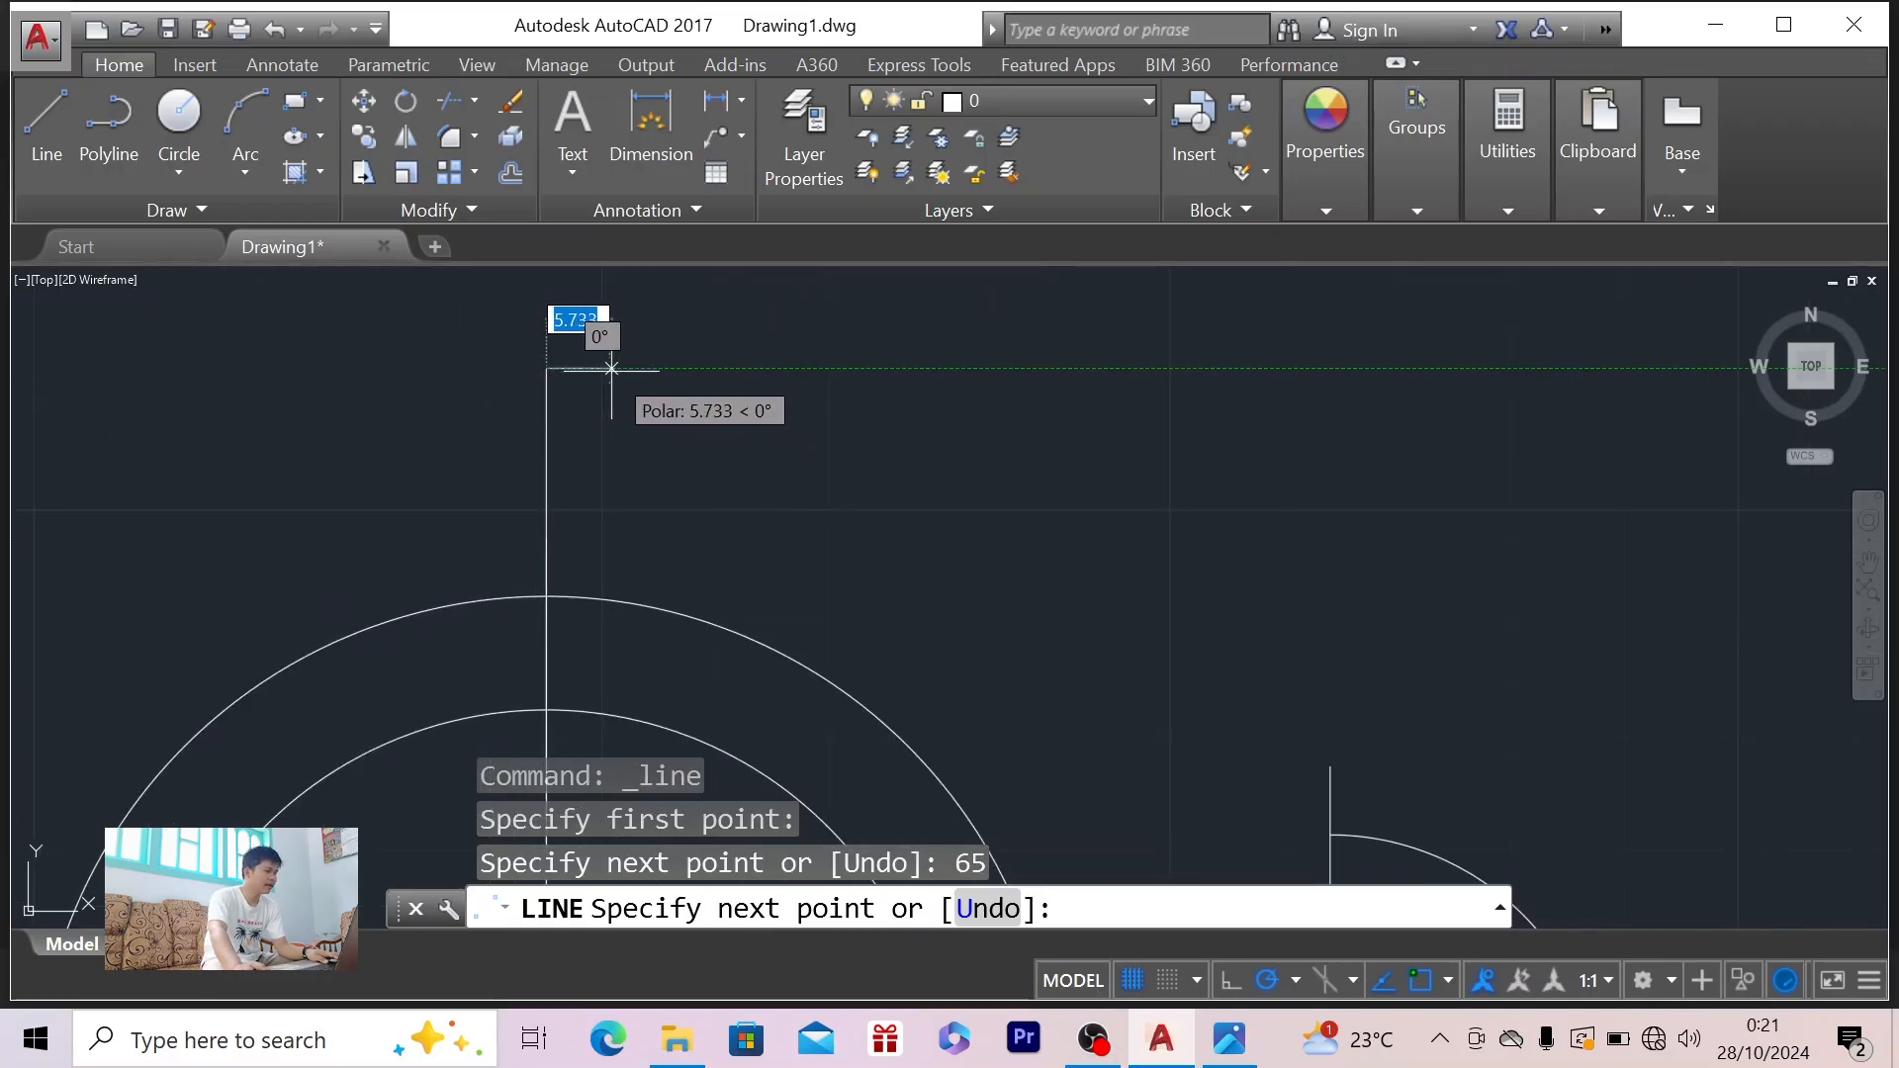
pyautogui.hotkey('alt', 'Tab')
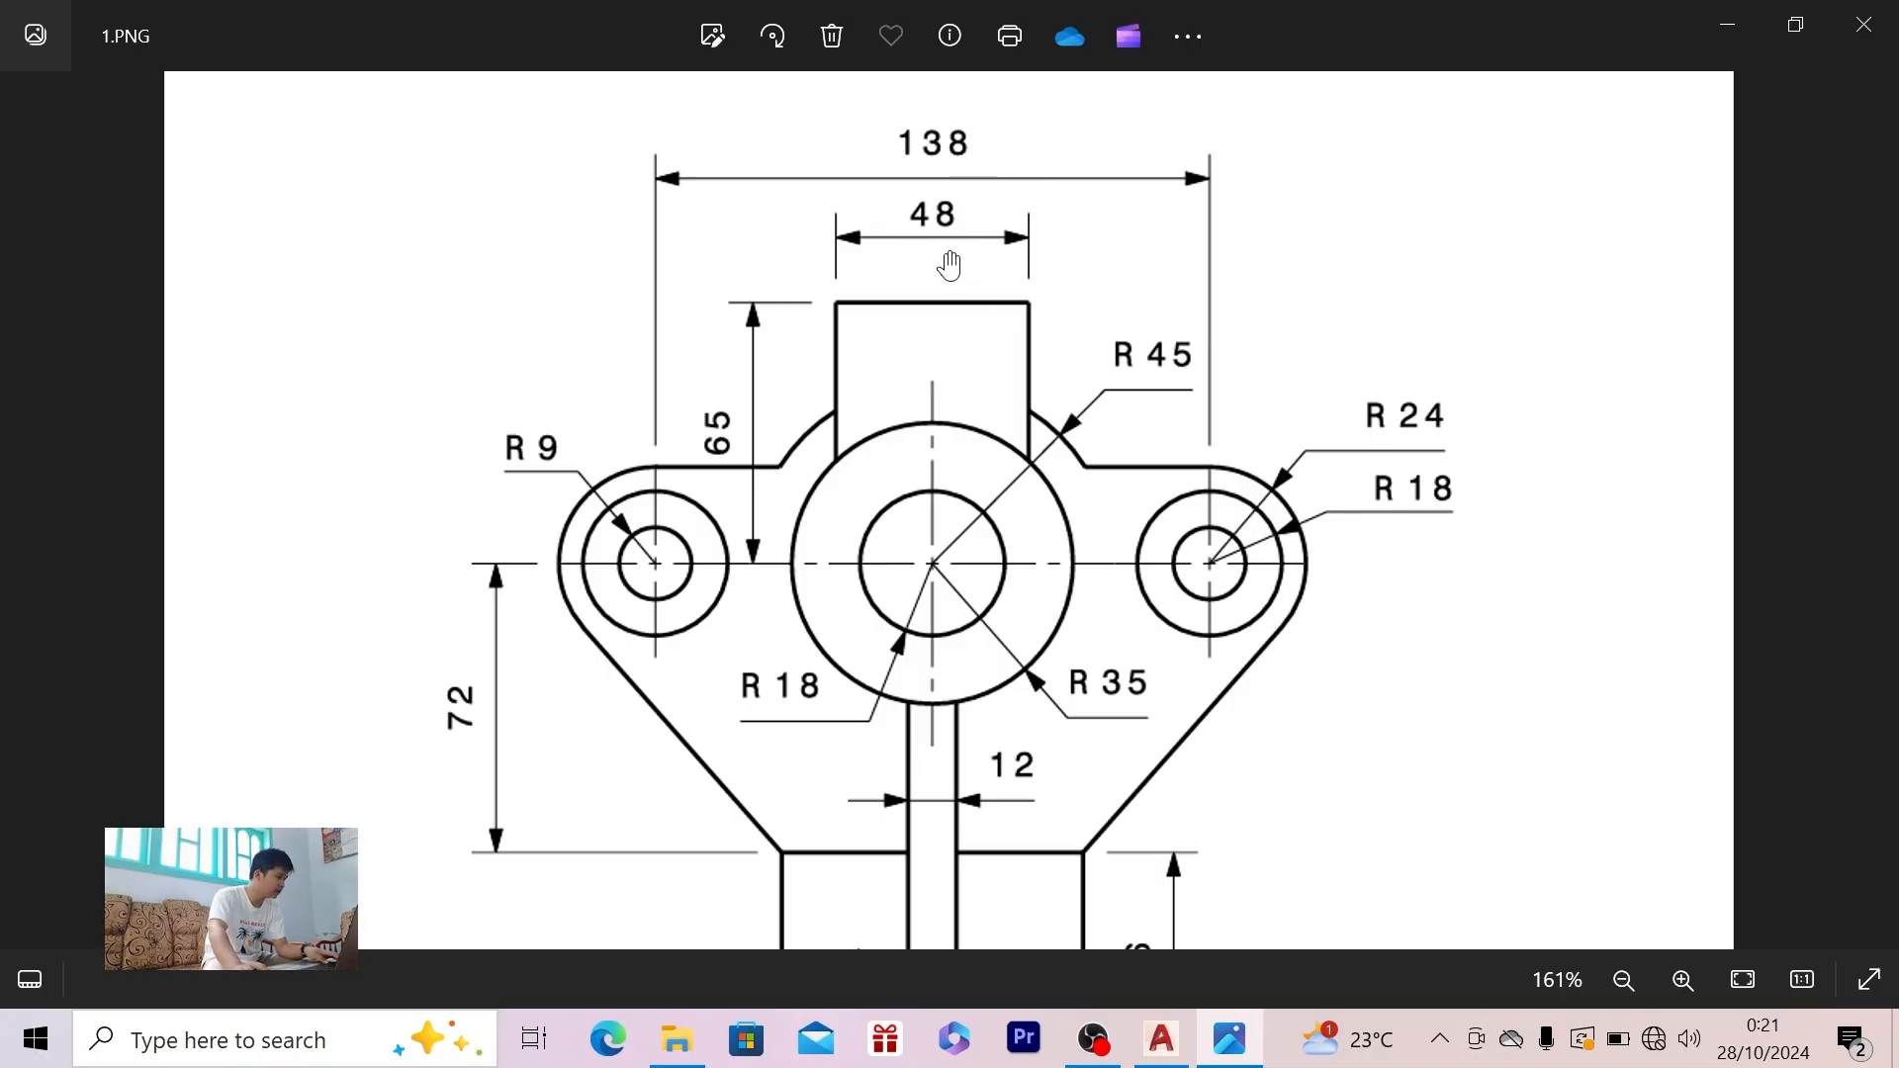
pyautogui.hotkey('alt', 'Tab')
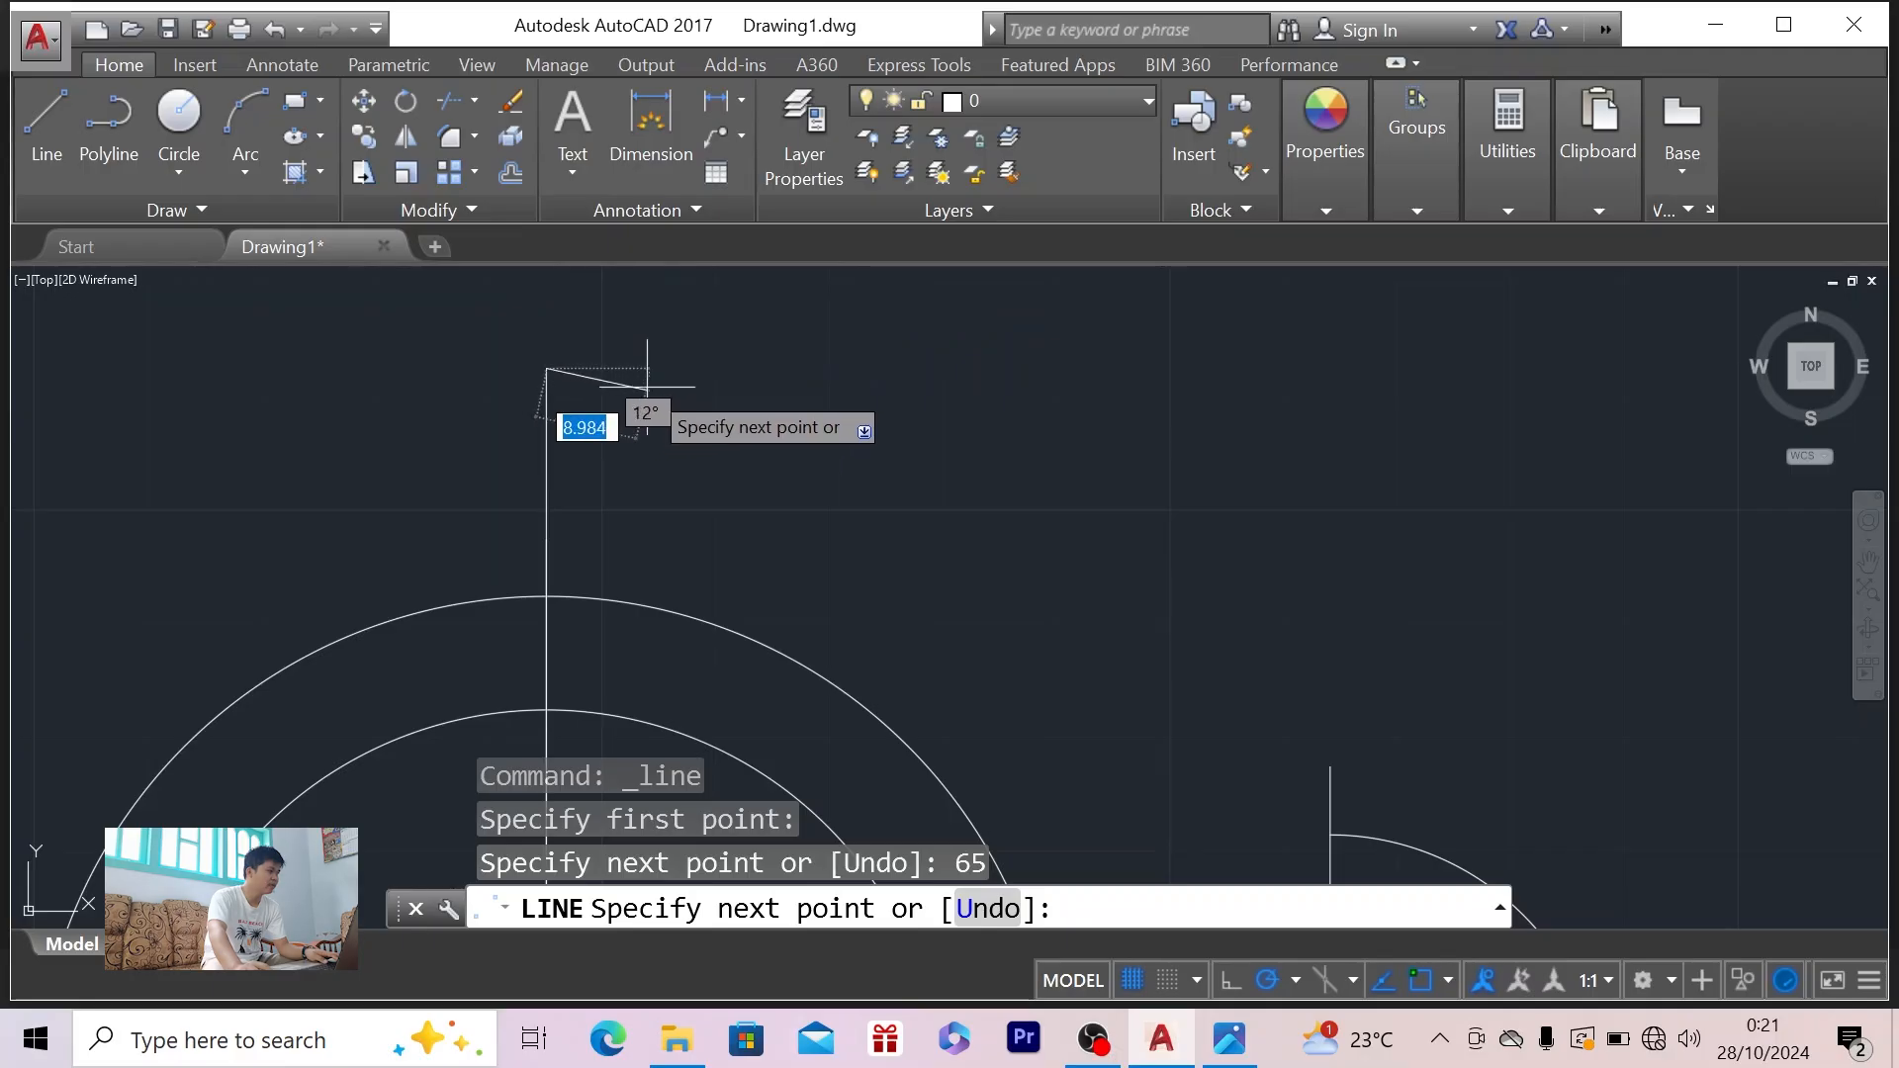
pyautogui.write('24')
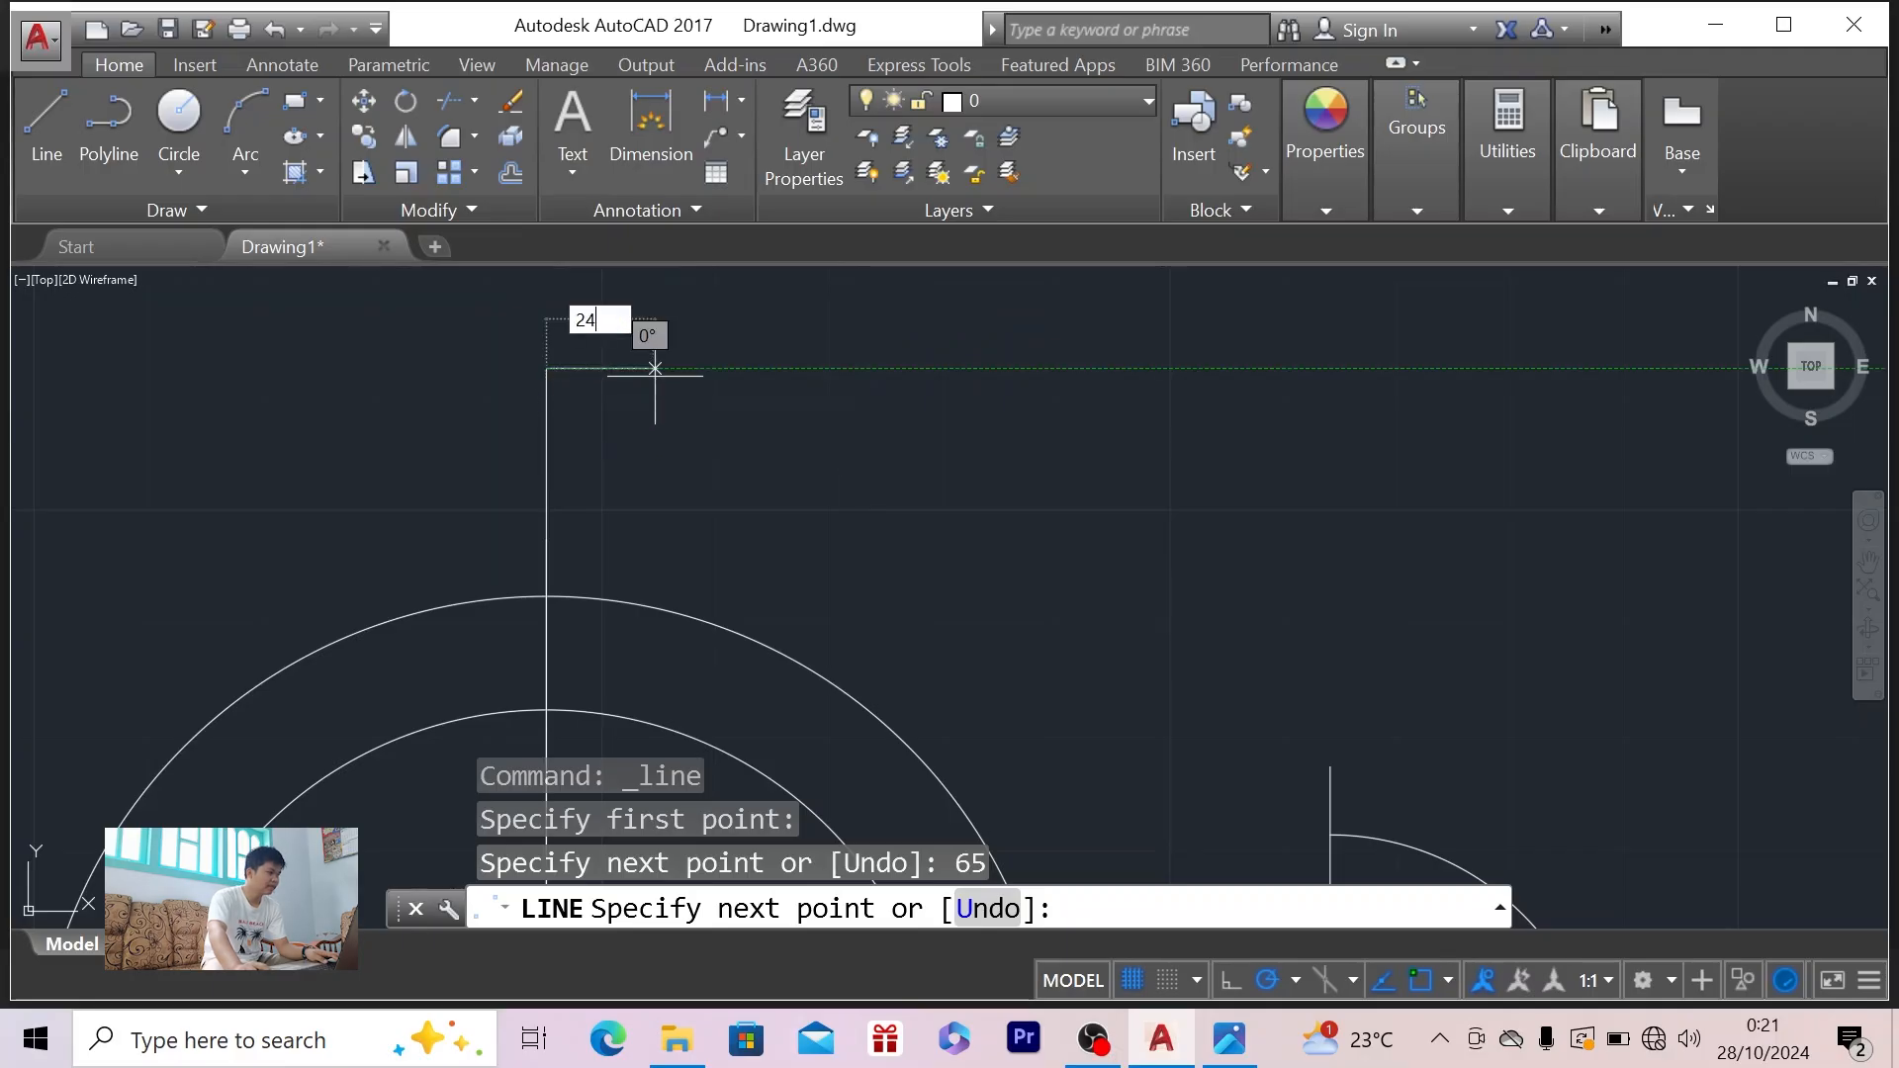
pyautogui.press('Return')
pyautogui.press('Escape')
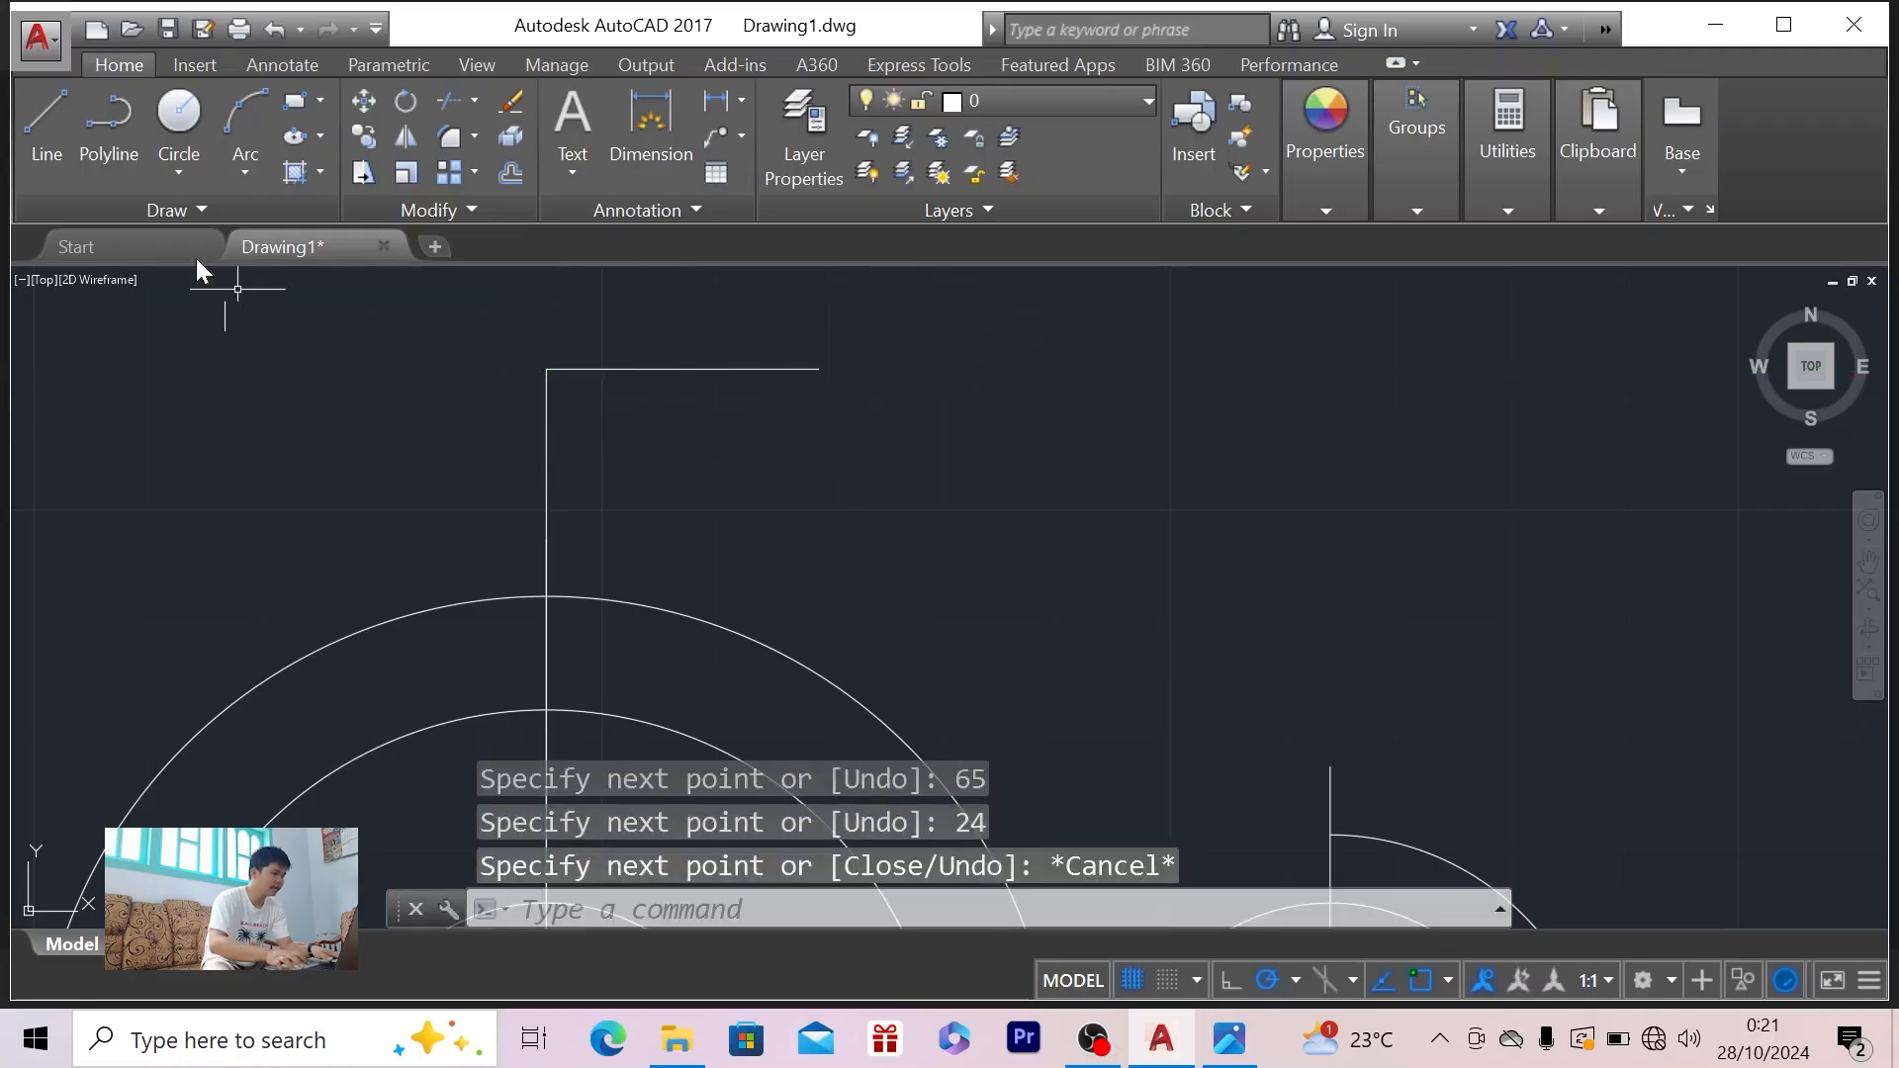
# - Draw the left half of the block's top edge as a 24-long horizontal line from the upper end of the vertical line
pyautogui.click(58, 112)
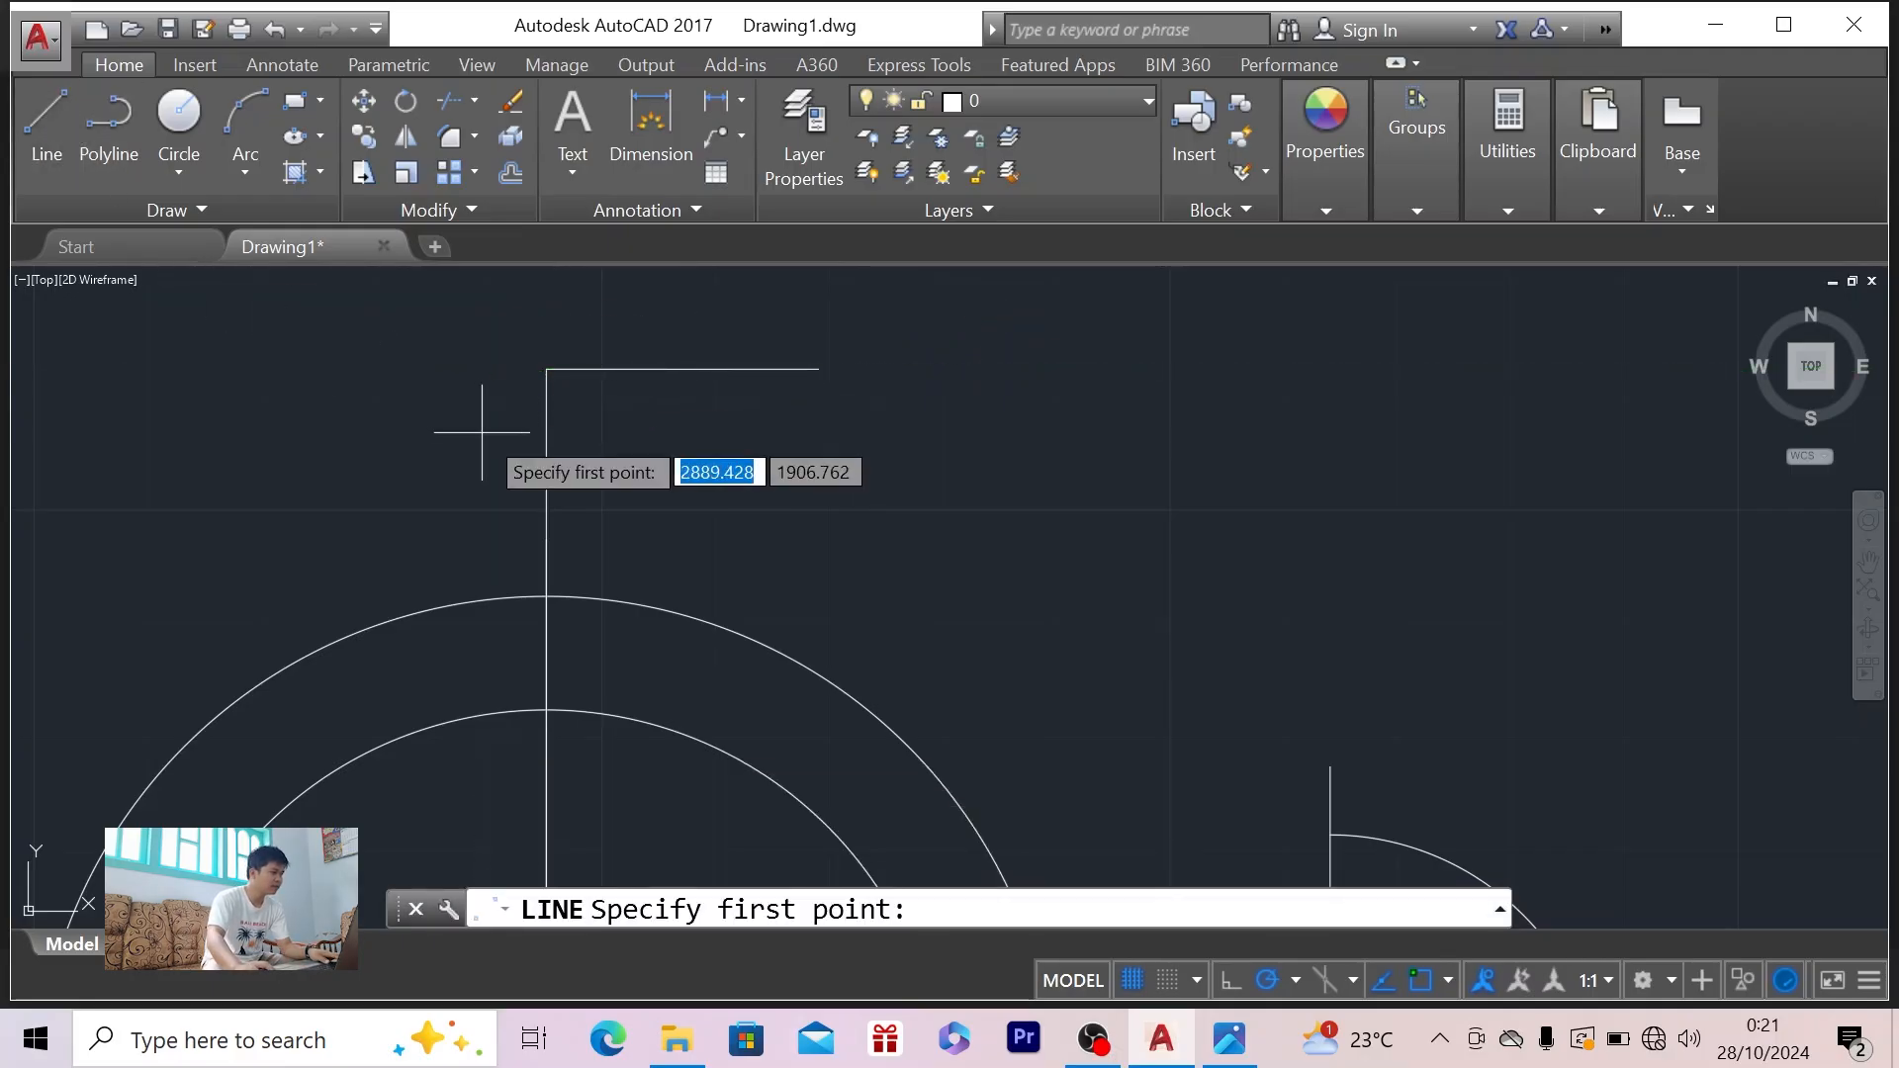
pyautogui.click(546, 369)
pyautogui.write('24')
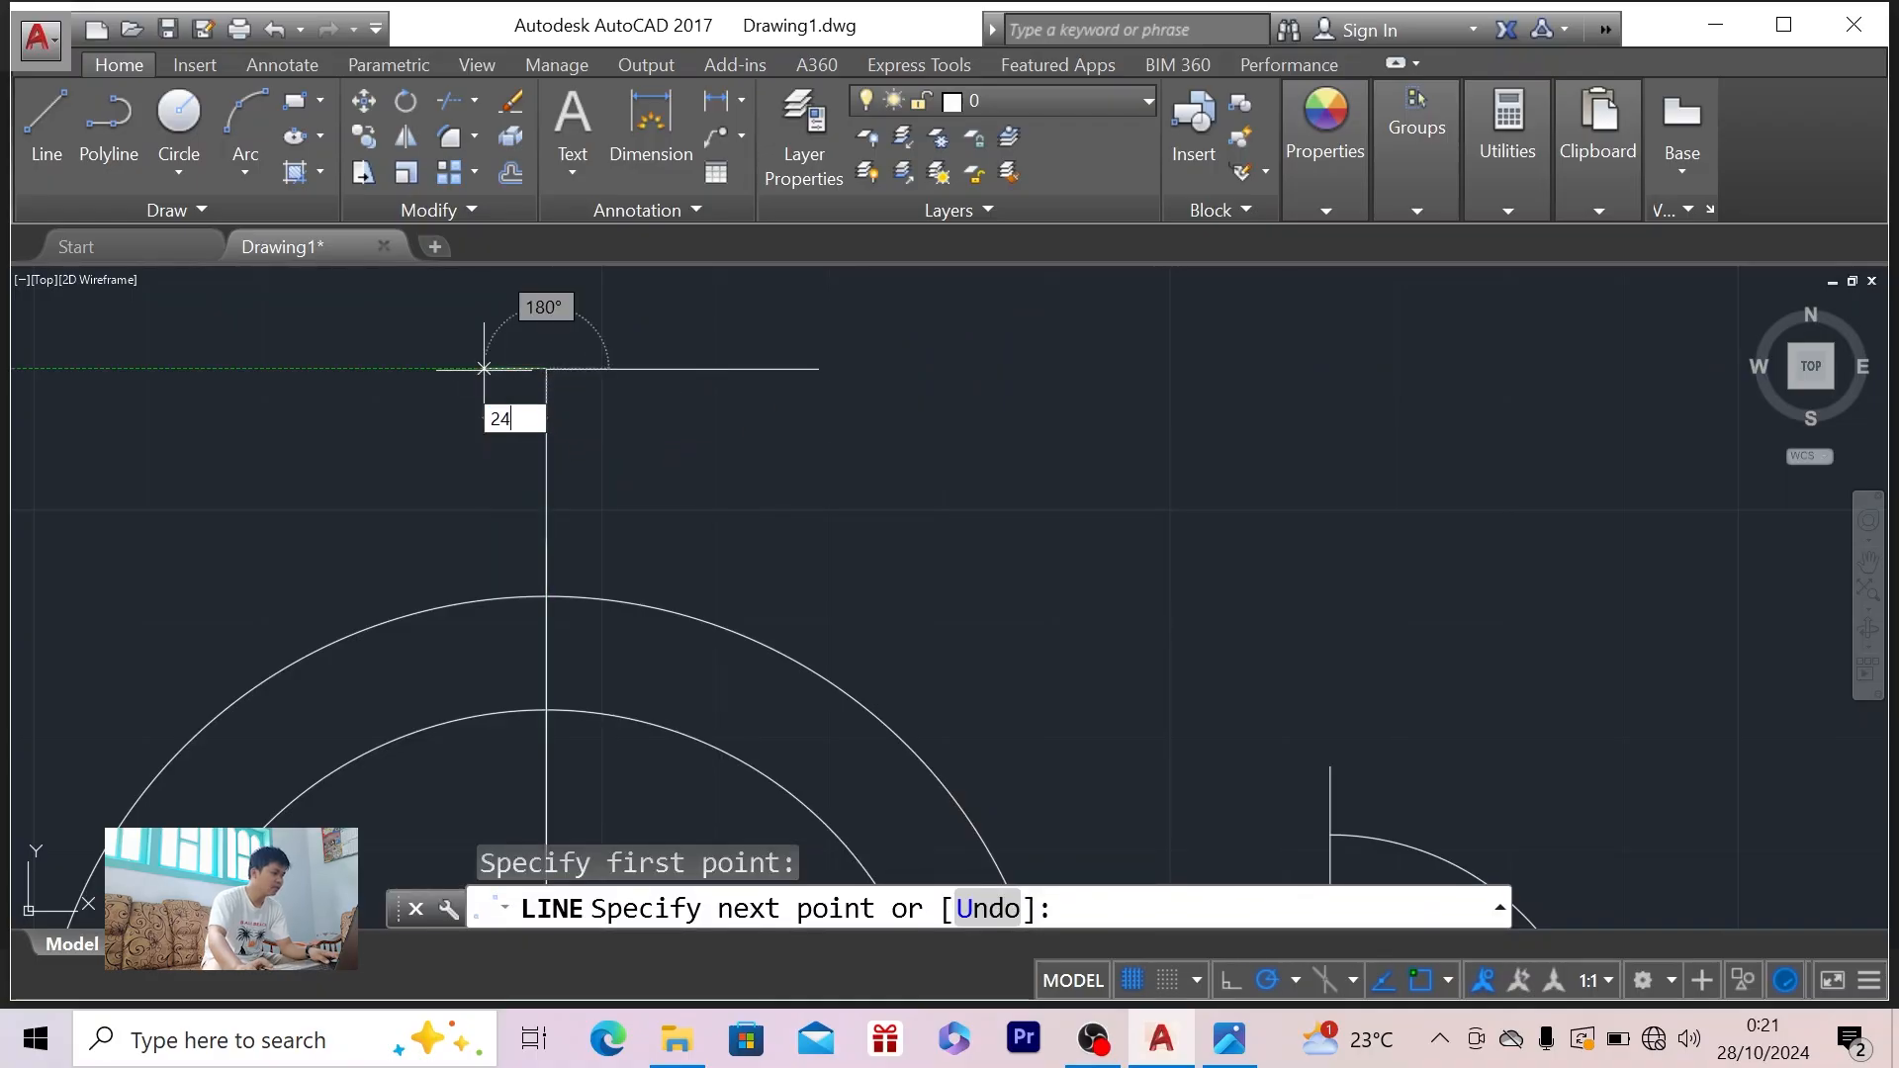
pyautogui.press('Return')
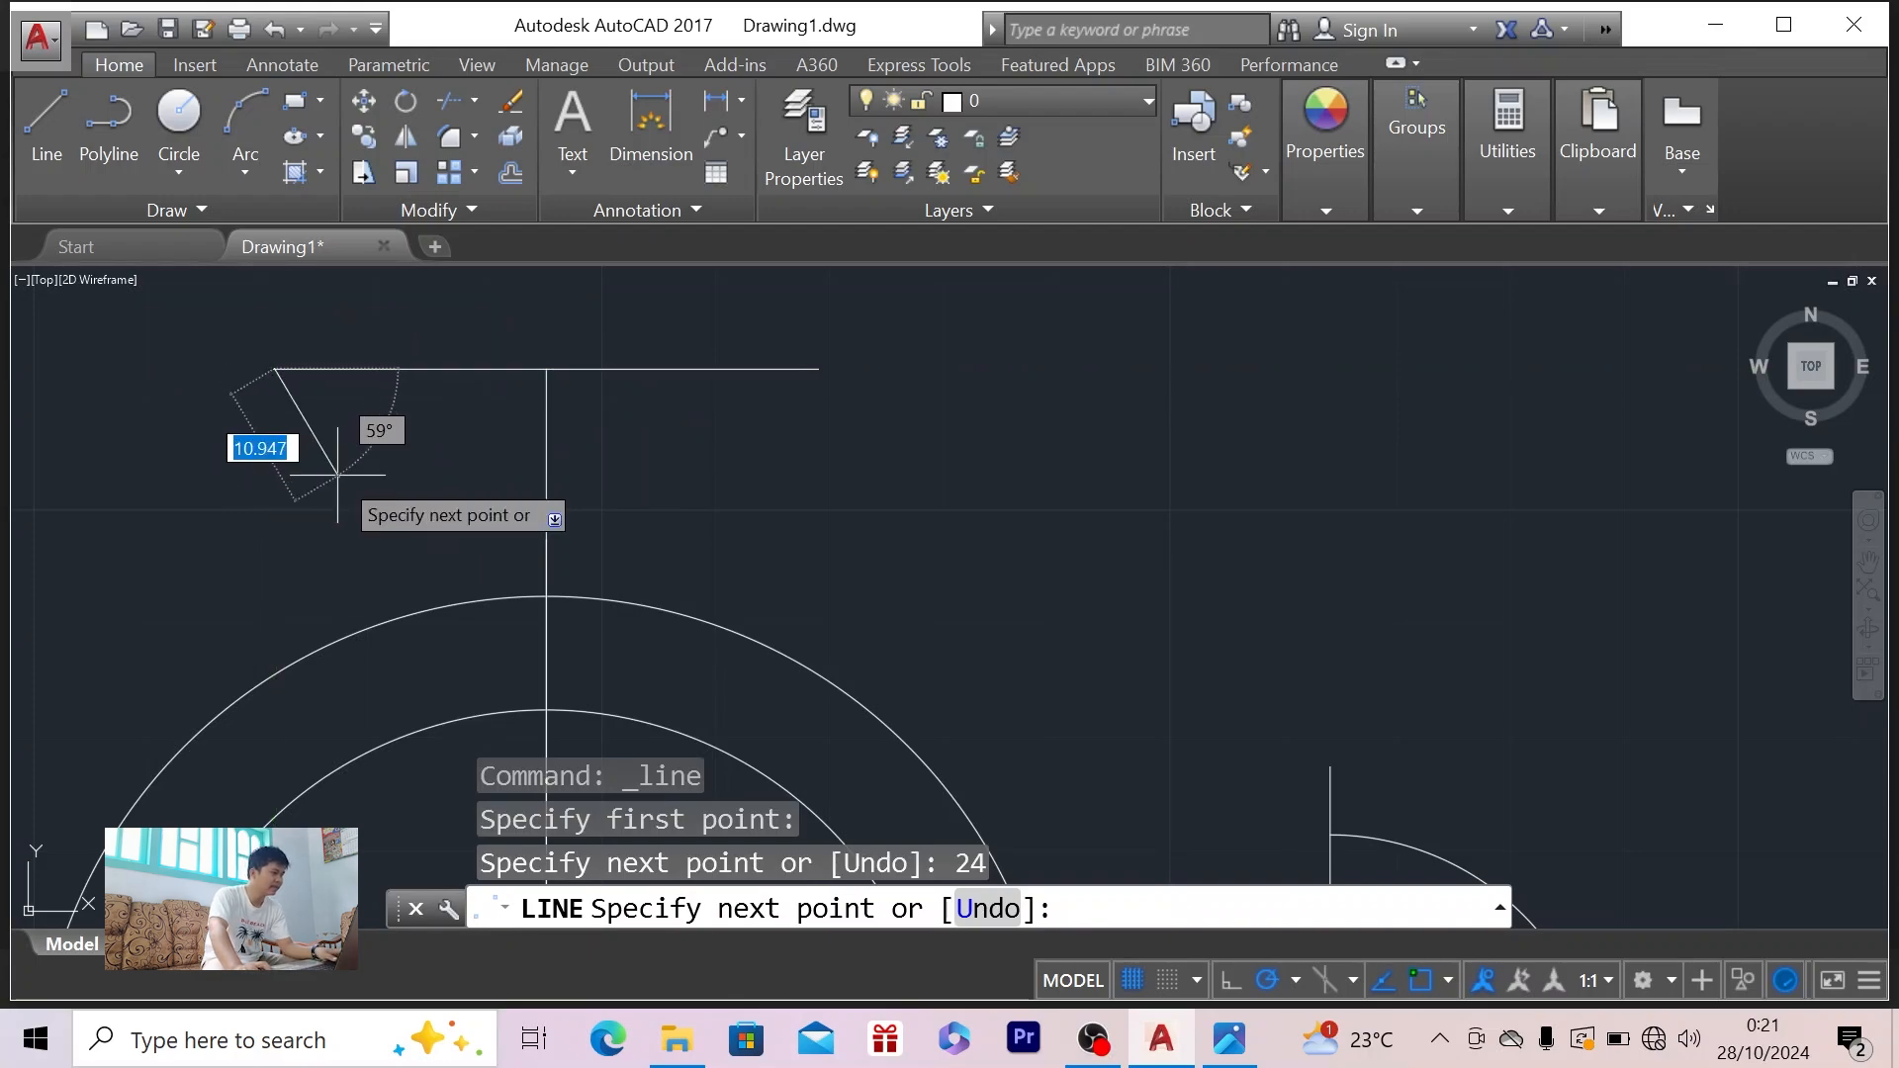
pyautogui.press('Escape')
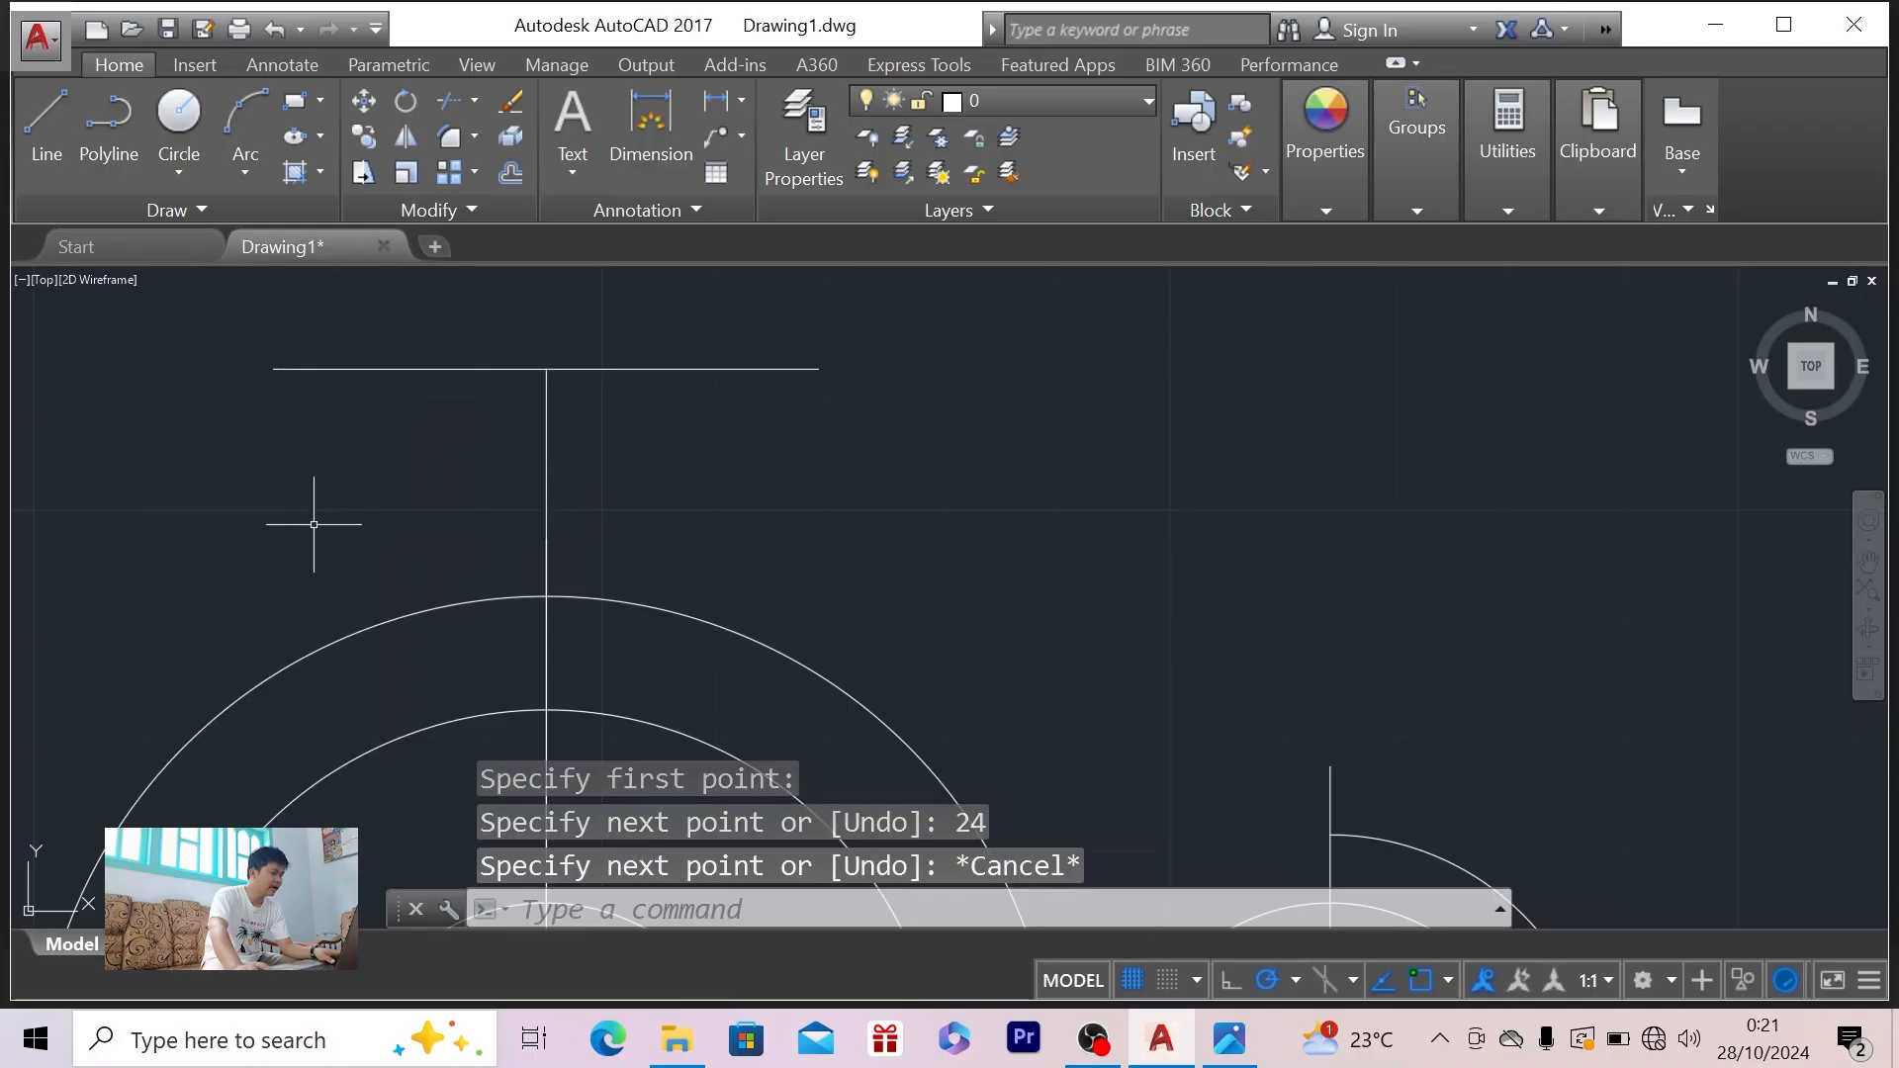
# - Draw the block's left side vertically from the top edge's left end down to the radius 35 circle, checking the reference in Photos
pyautogui.scroll(-2, 313, 524)
pyautogui.click(1867, 562)
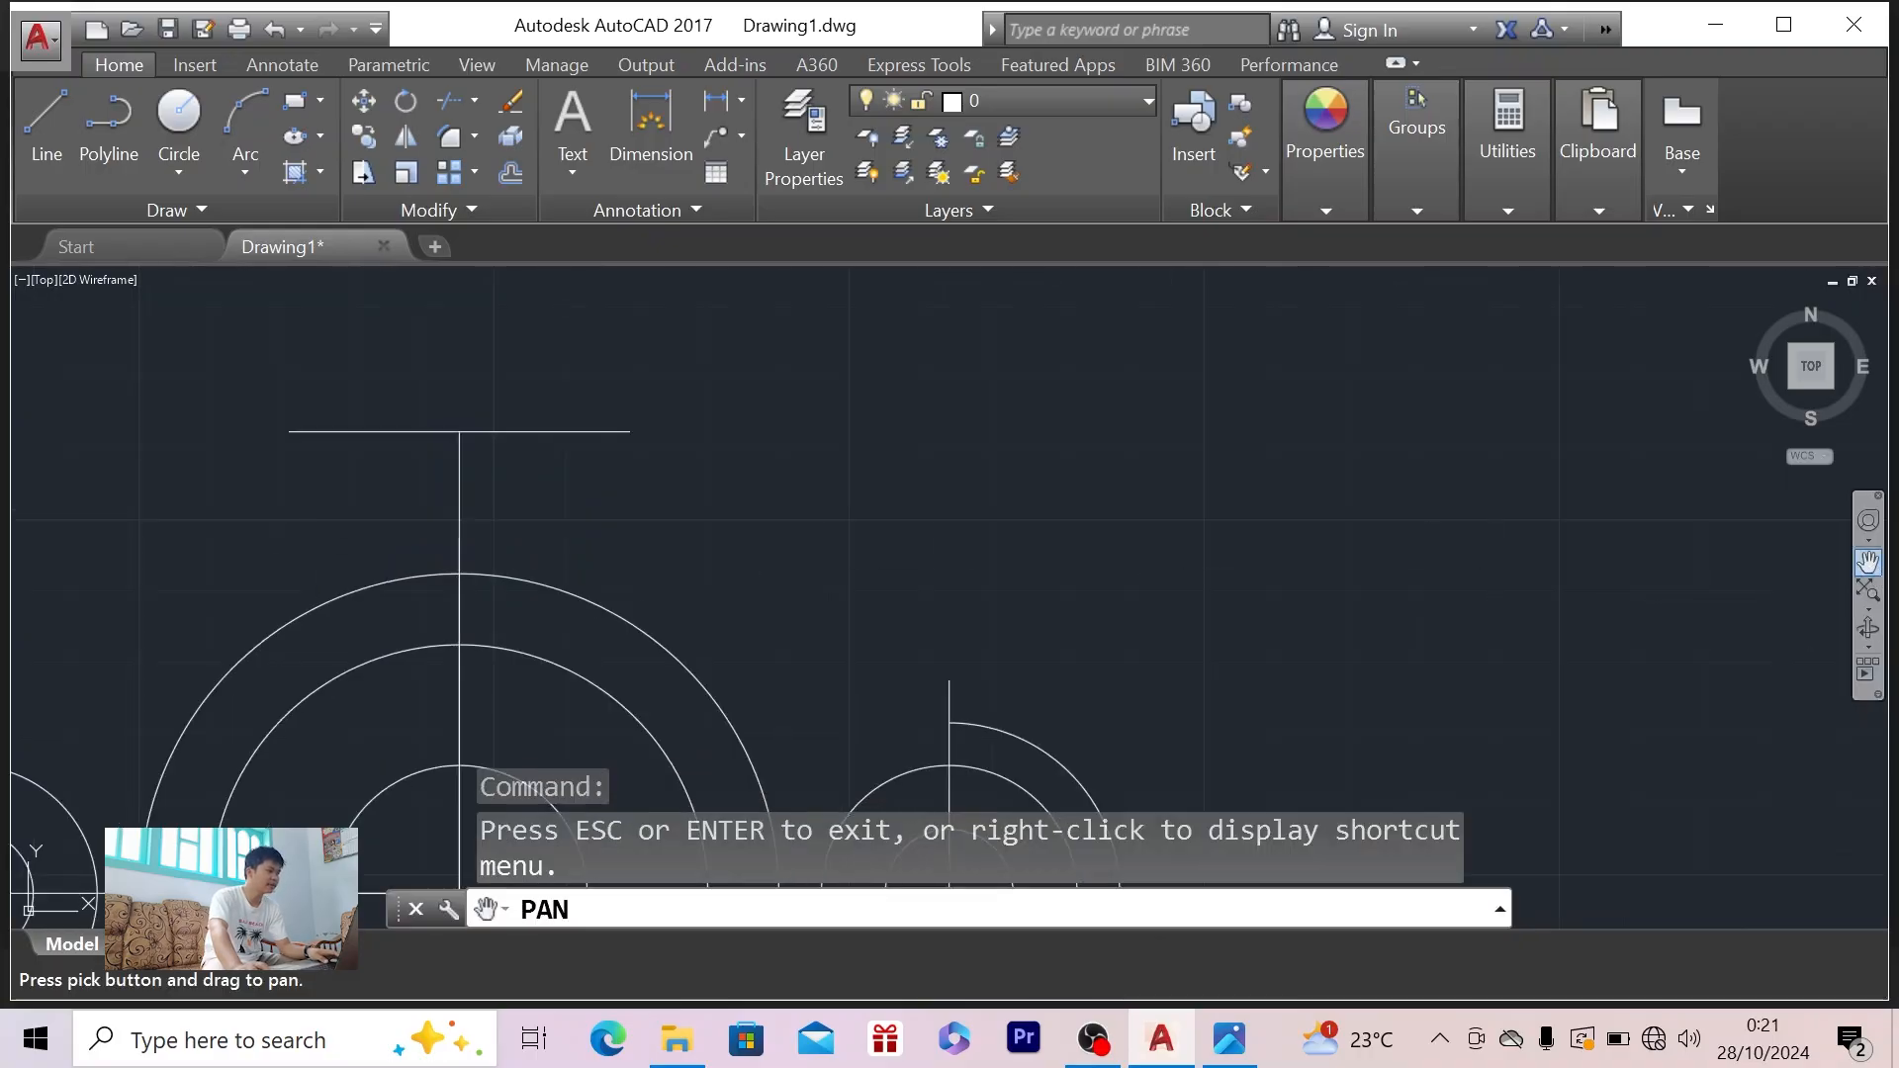
pyautogui.moveTo(1246, 570); pyautogui.dragTo(1347, 445)
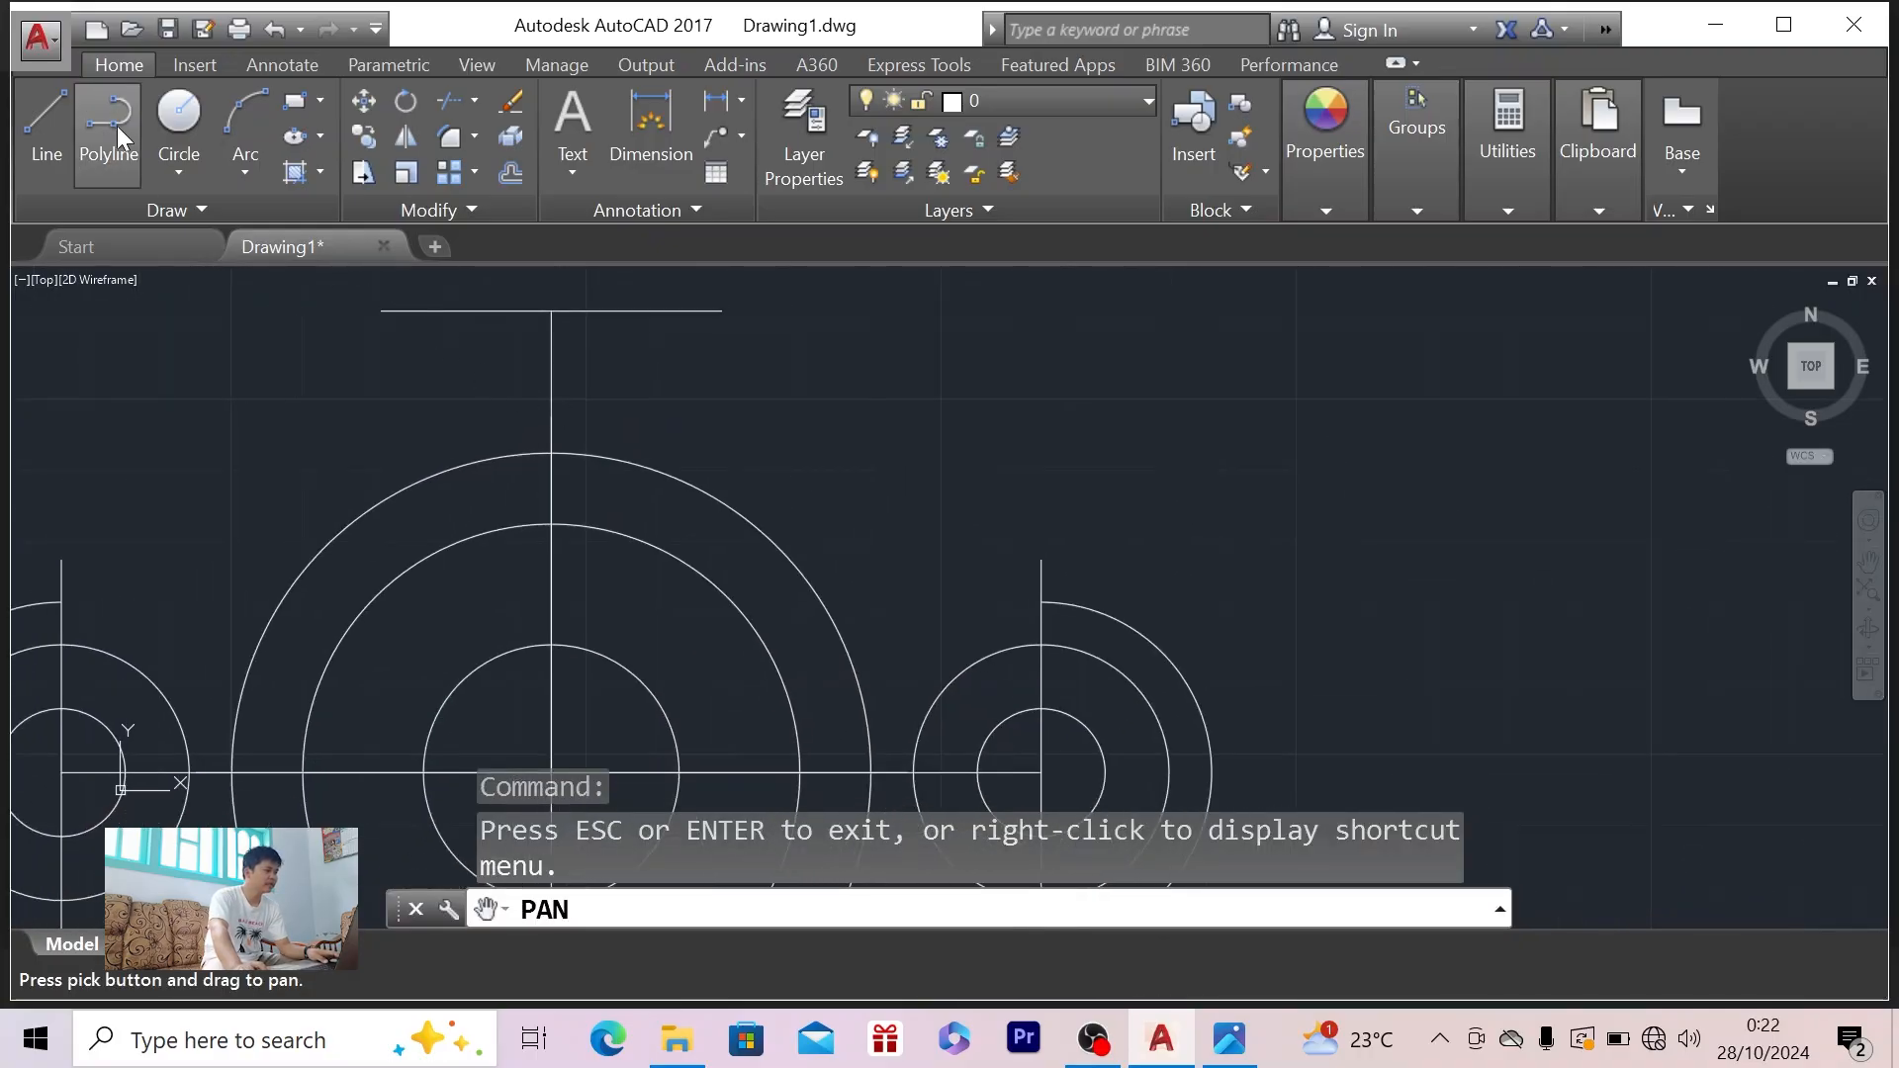
pyautogui.click(46, 123)
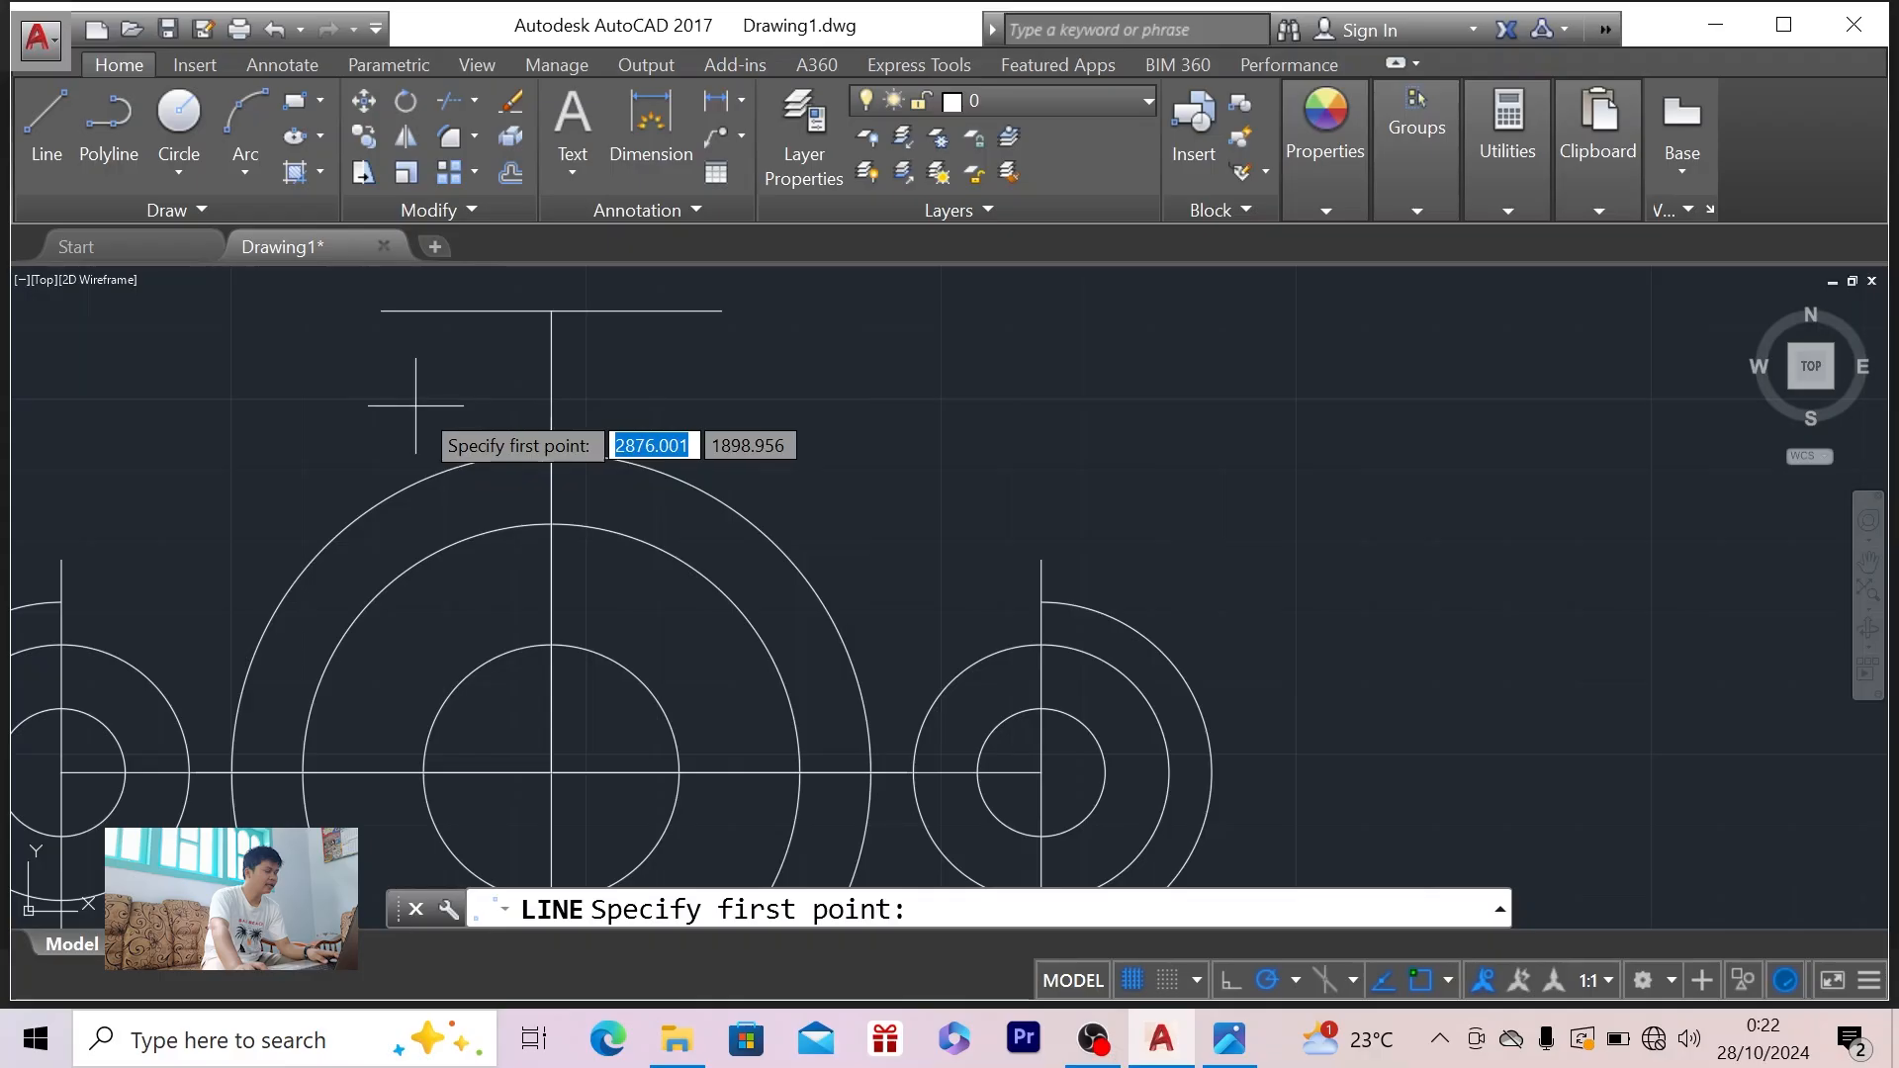
pyautogui.hotkey('alt', 'Tab')
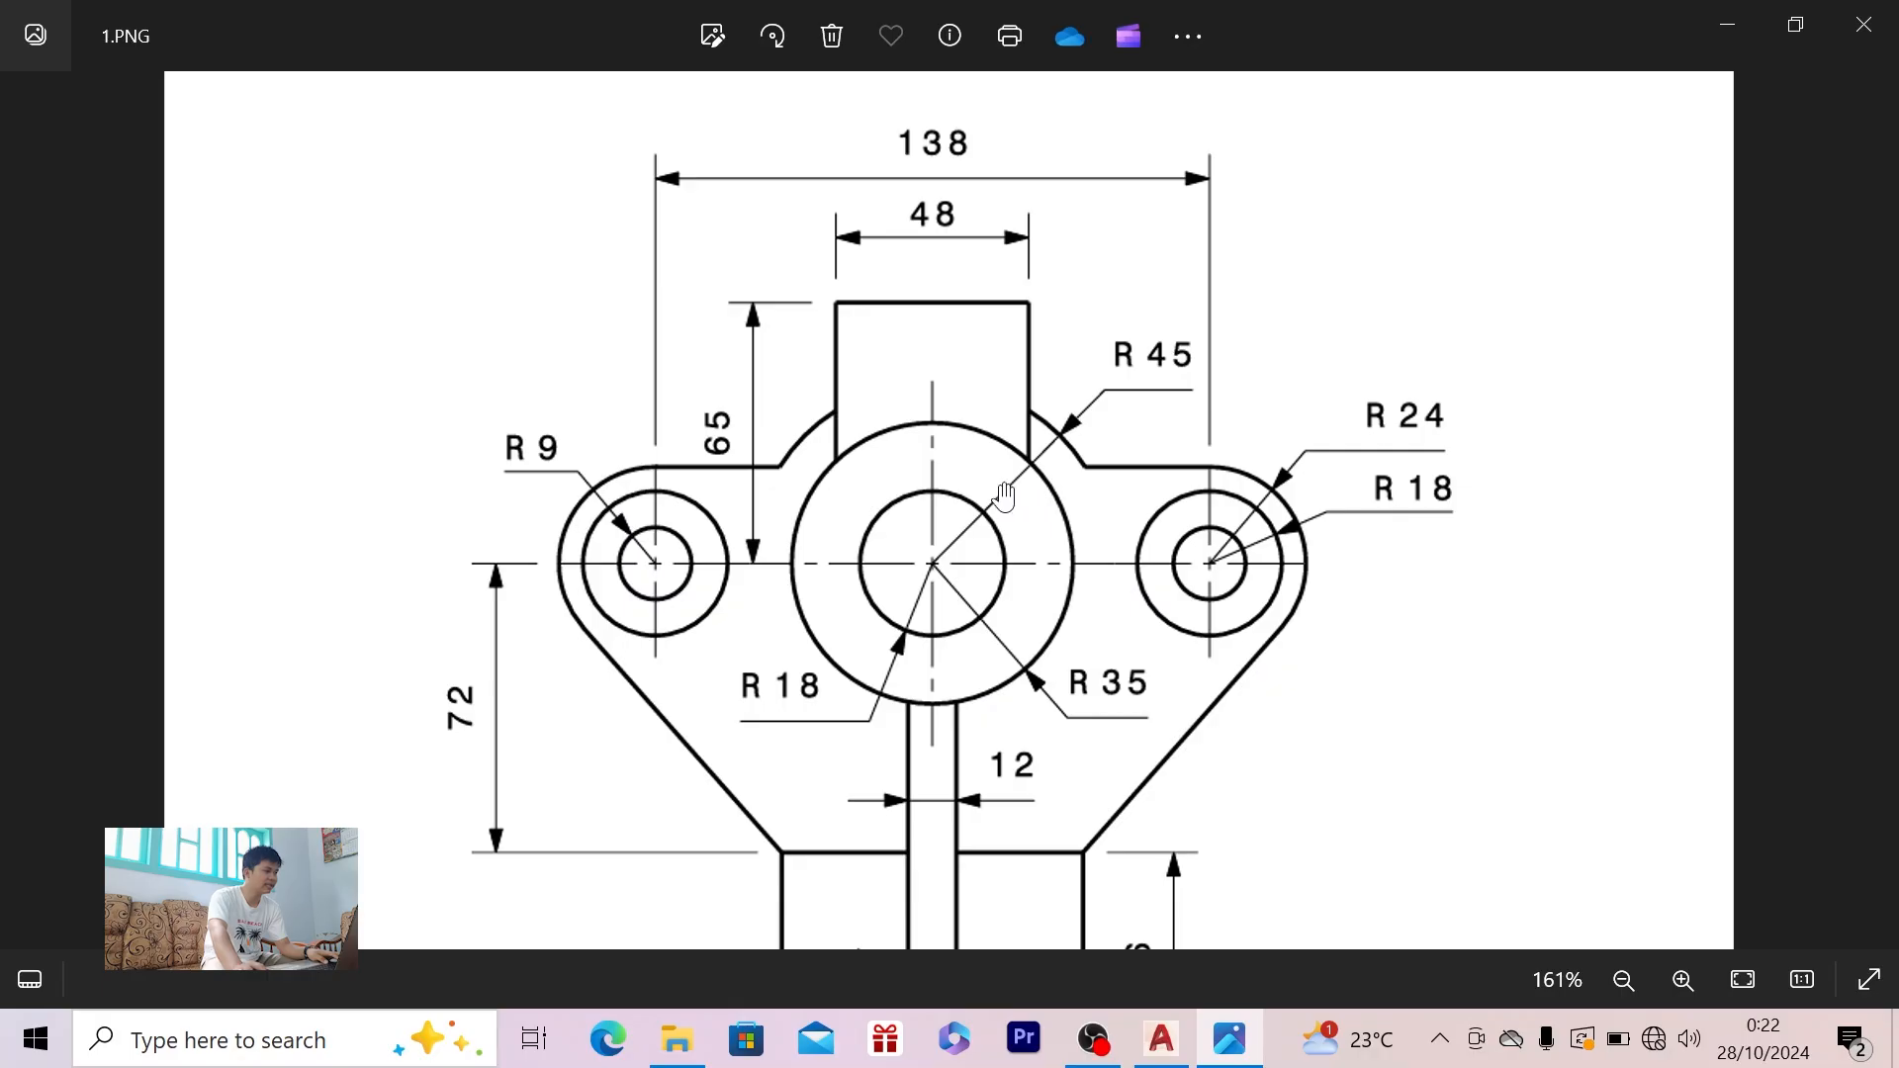
pyautogui.hotkey('alt', 'Tab')
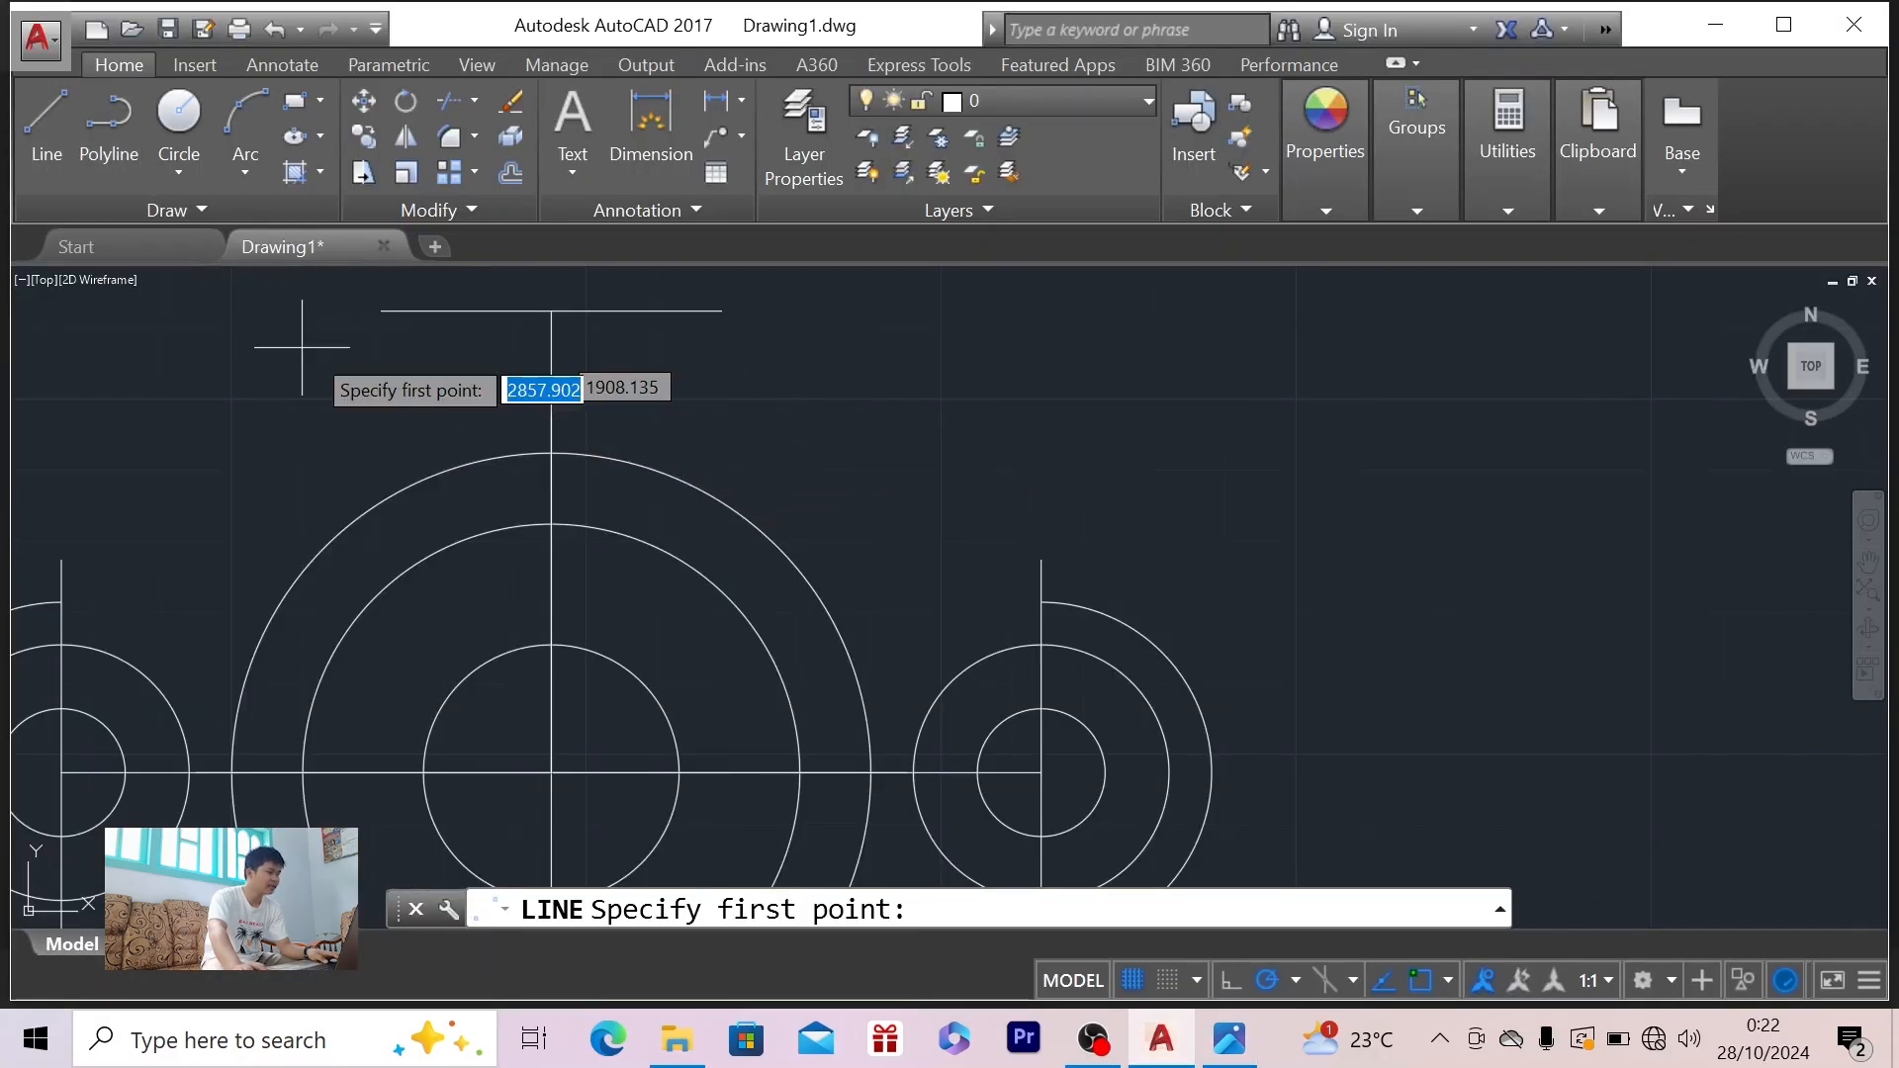
pyautogui.click(386, 311)
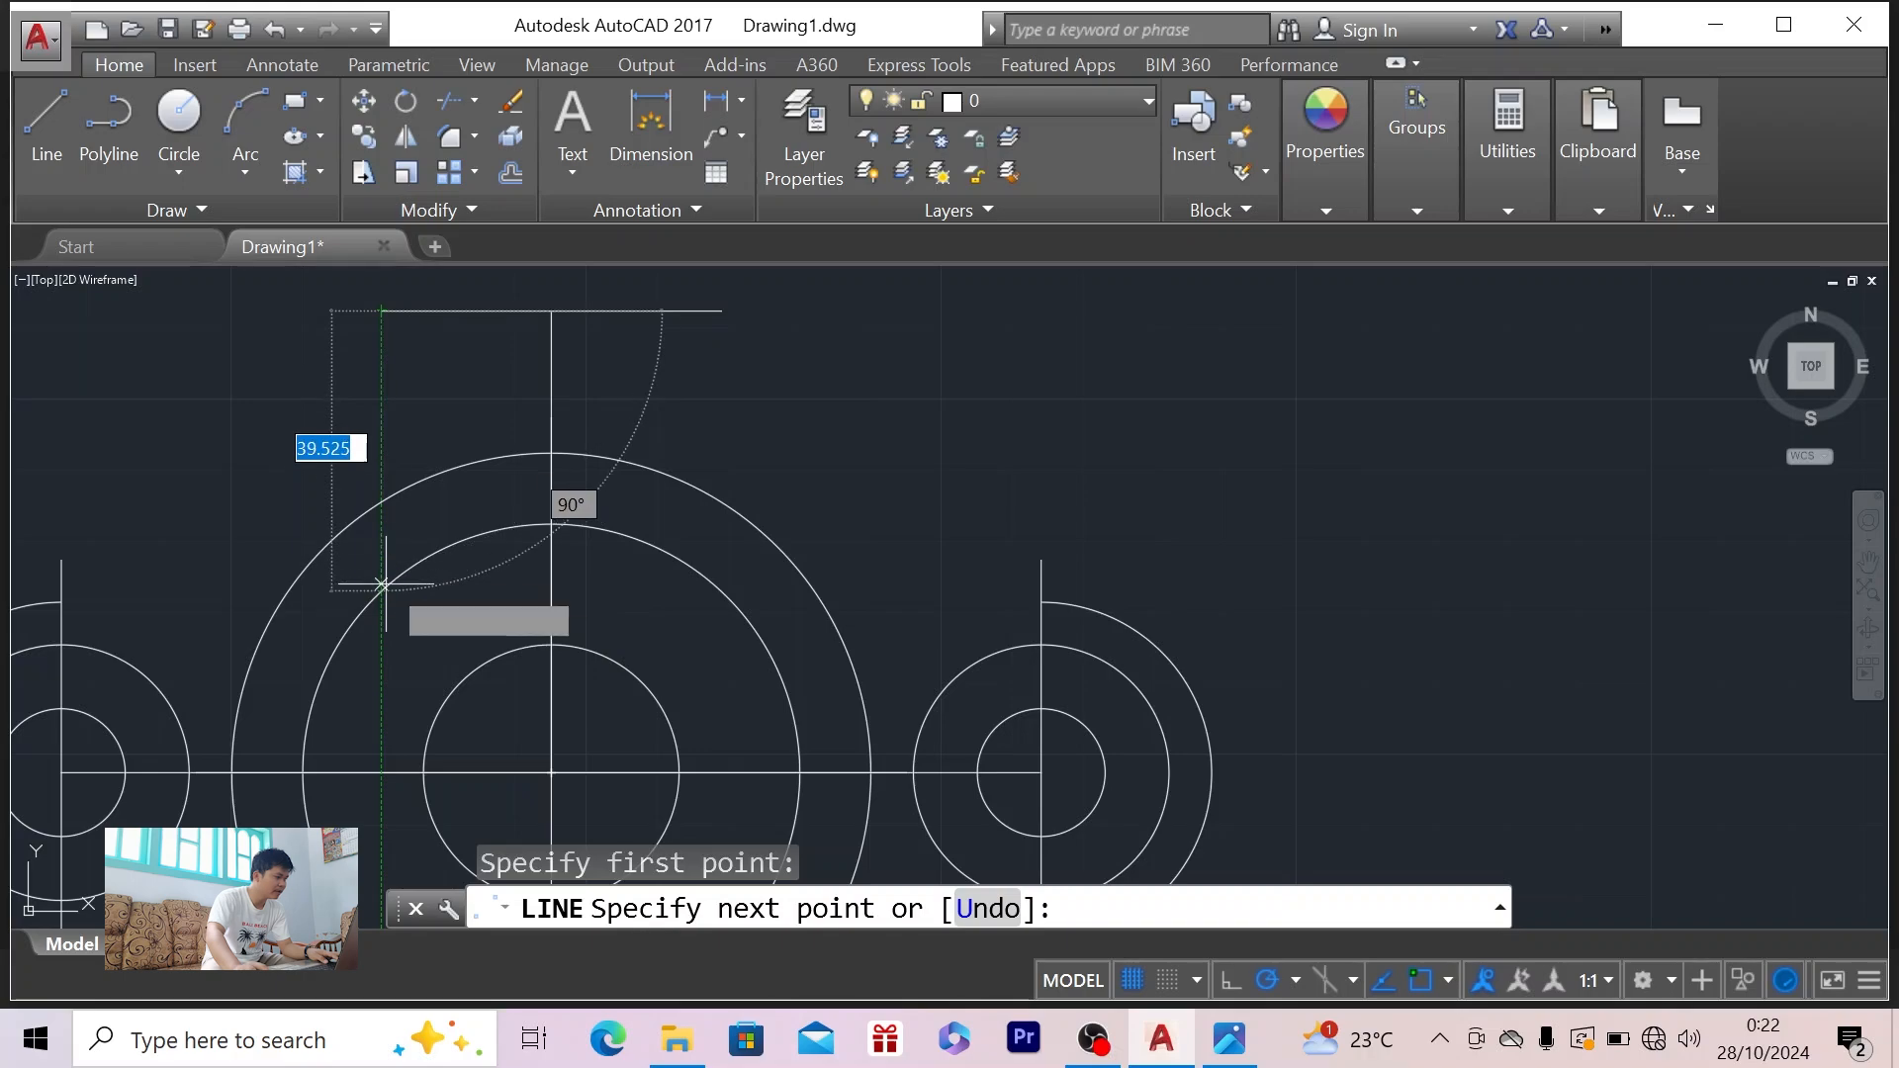
pyautogui.scroll(4, 382, 592)
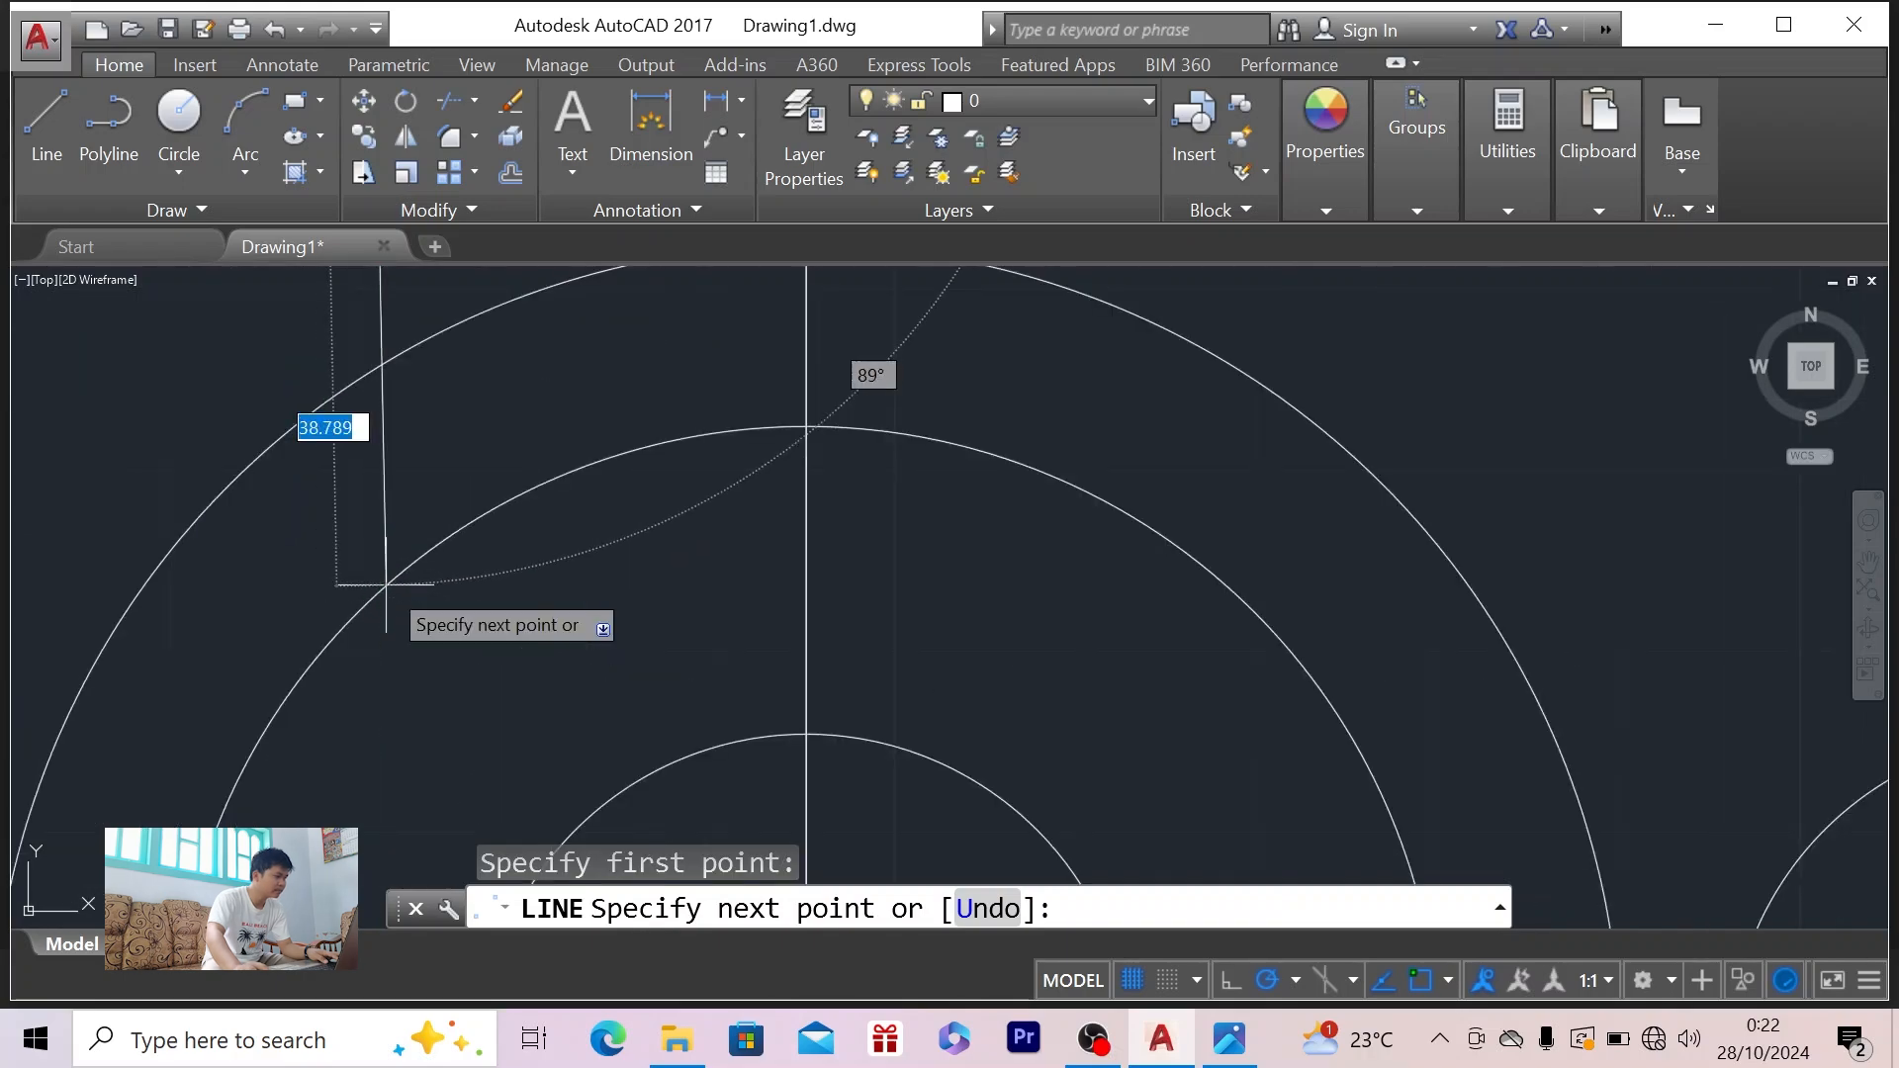
pyautogui.click(373, 597)
pyautogui.scroll(-5, 373, 593)
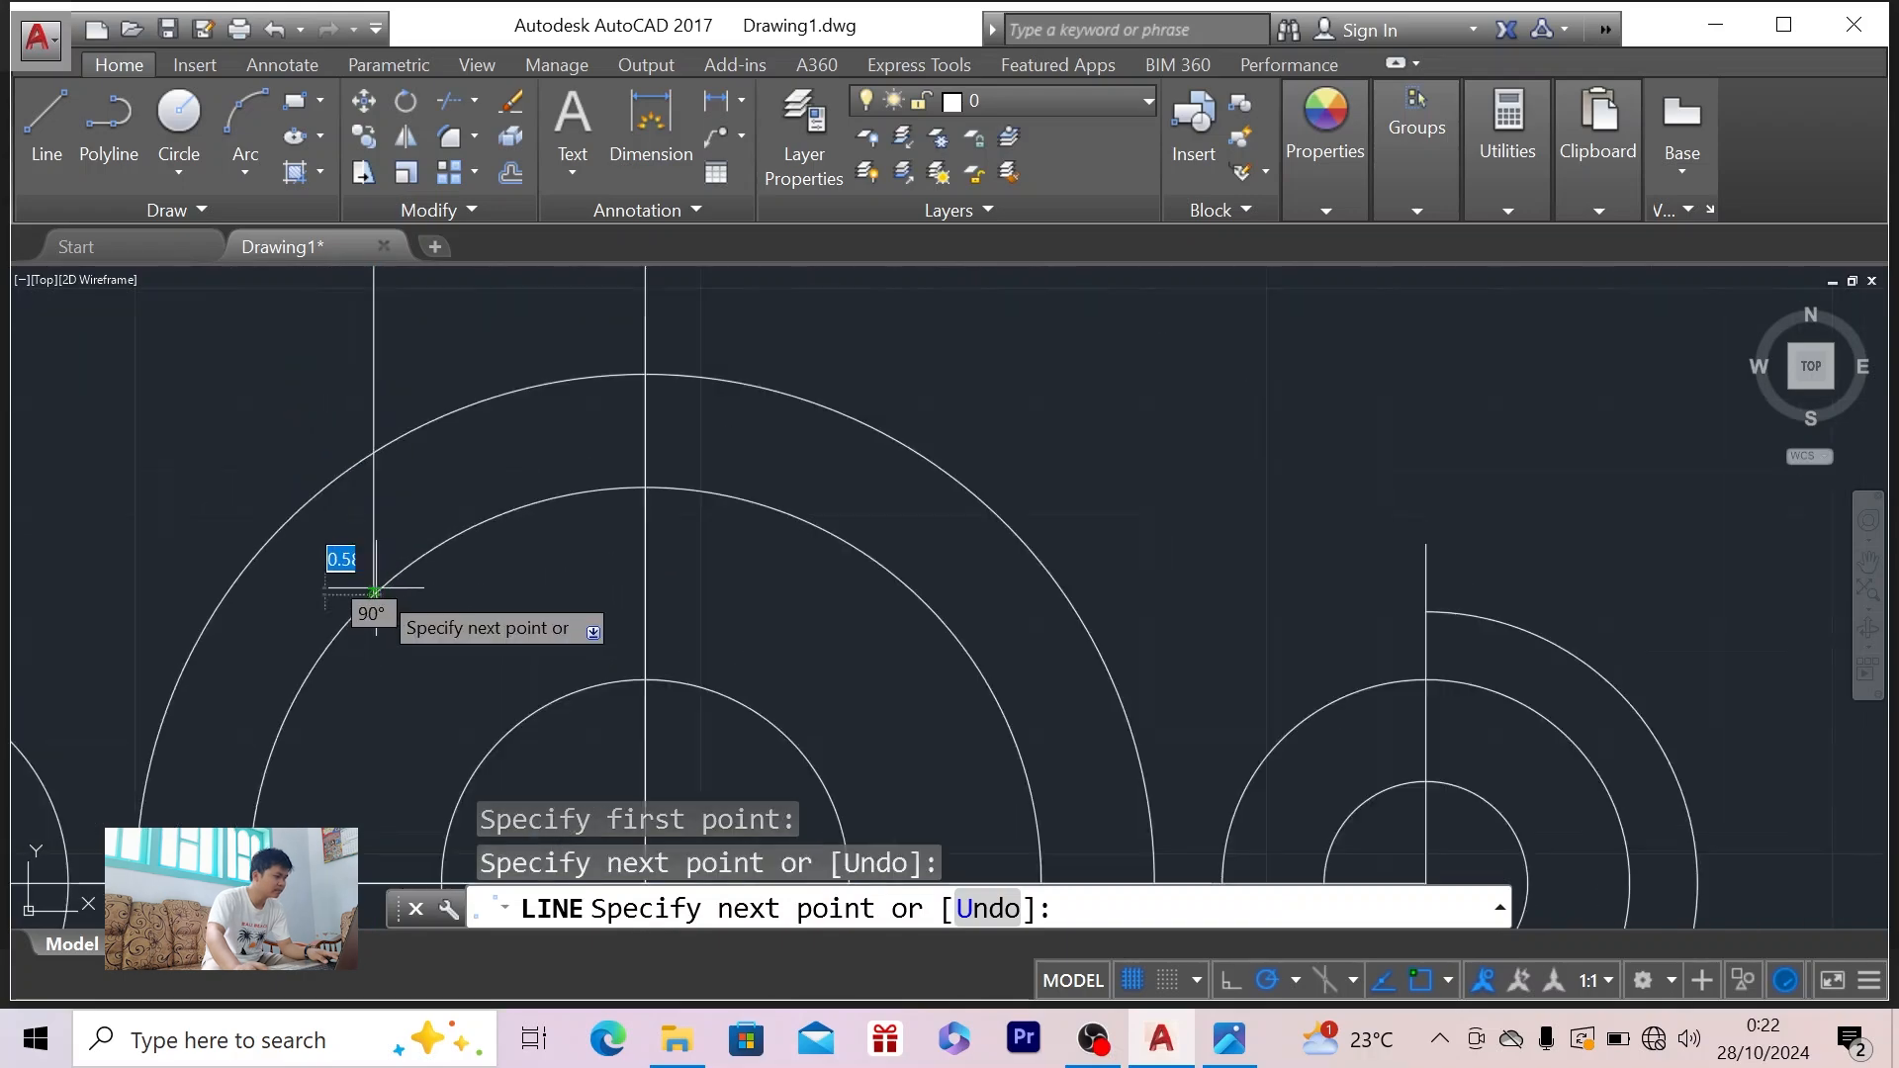
pyautogui.press('Escape')
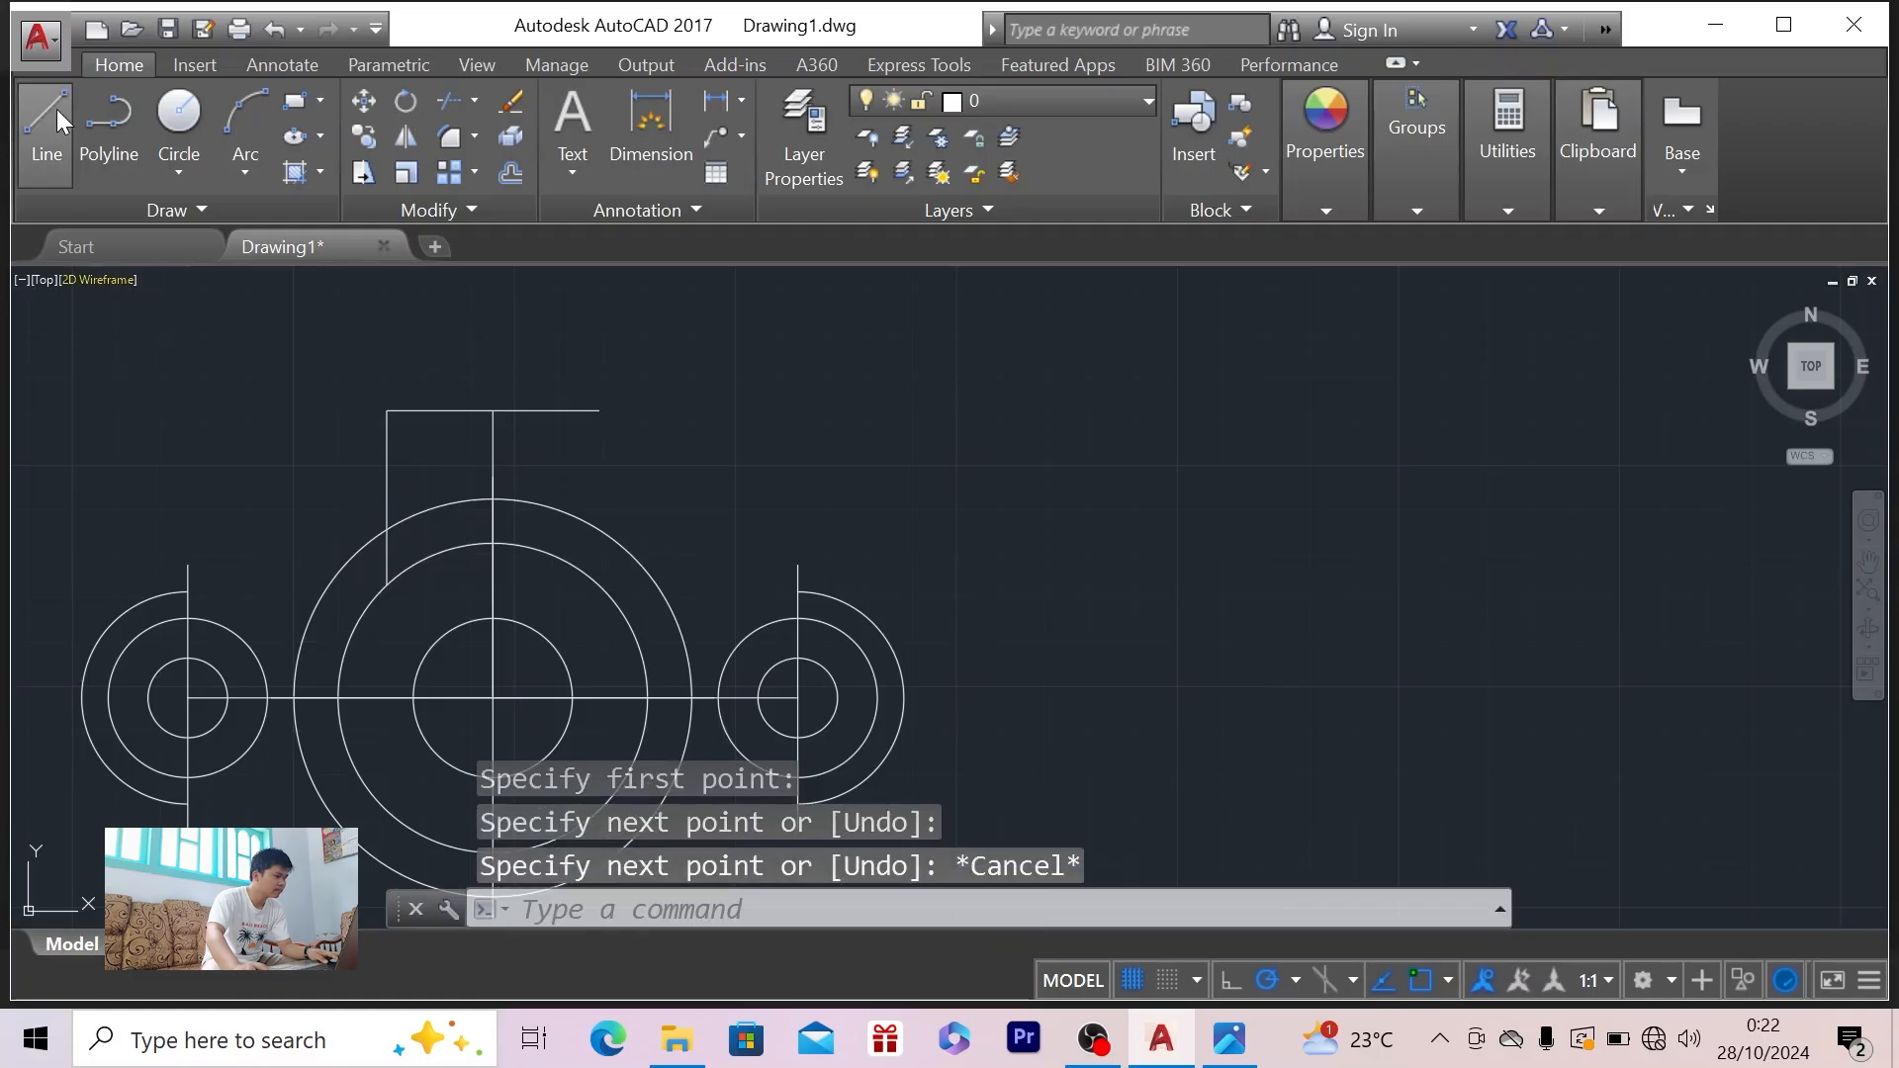
# - Draw the block's right side vertically from the top edge's right end down to the radius 35 circle
pyautogui.press('space')
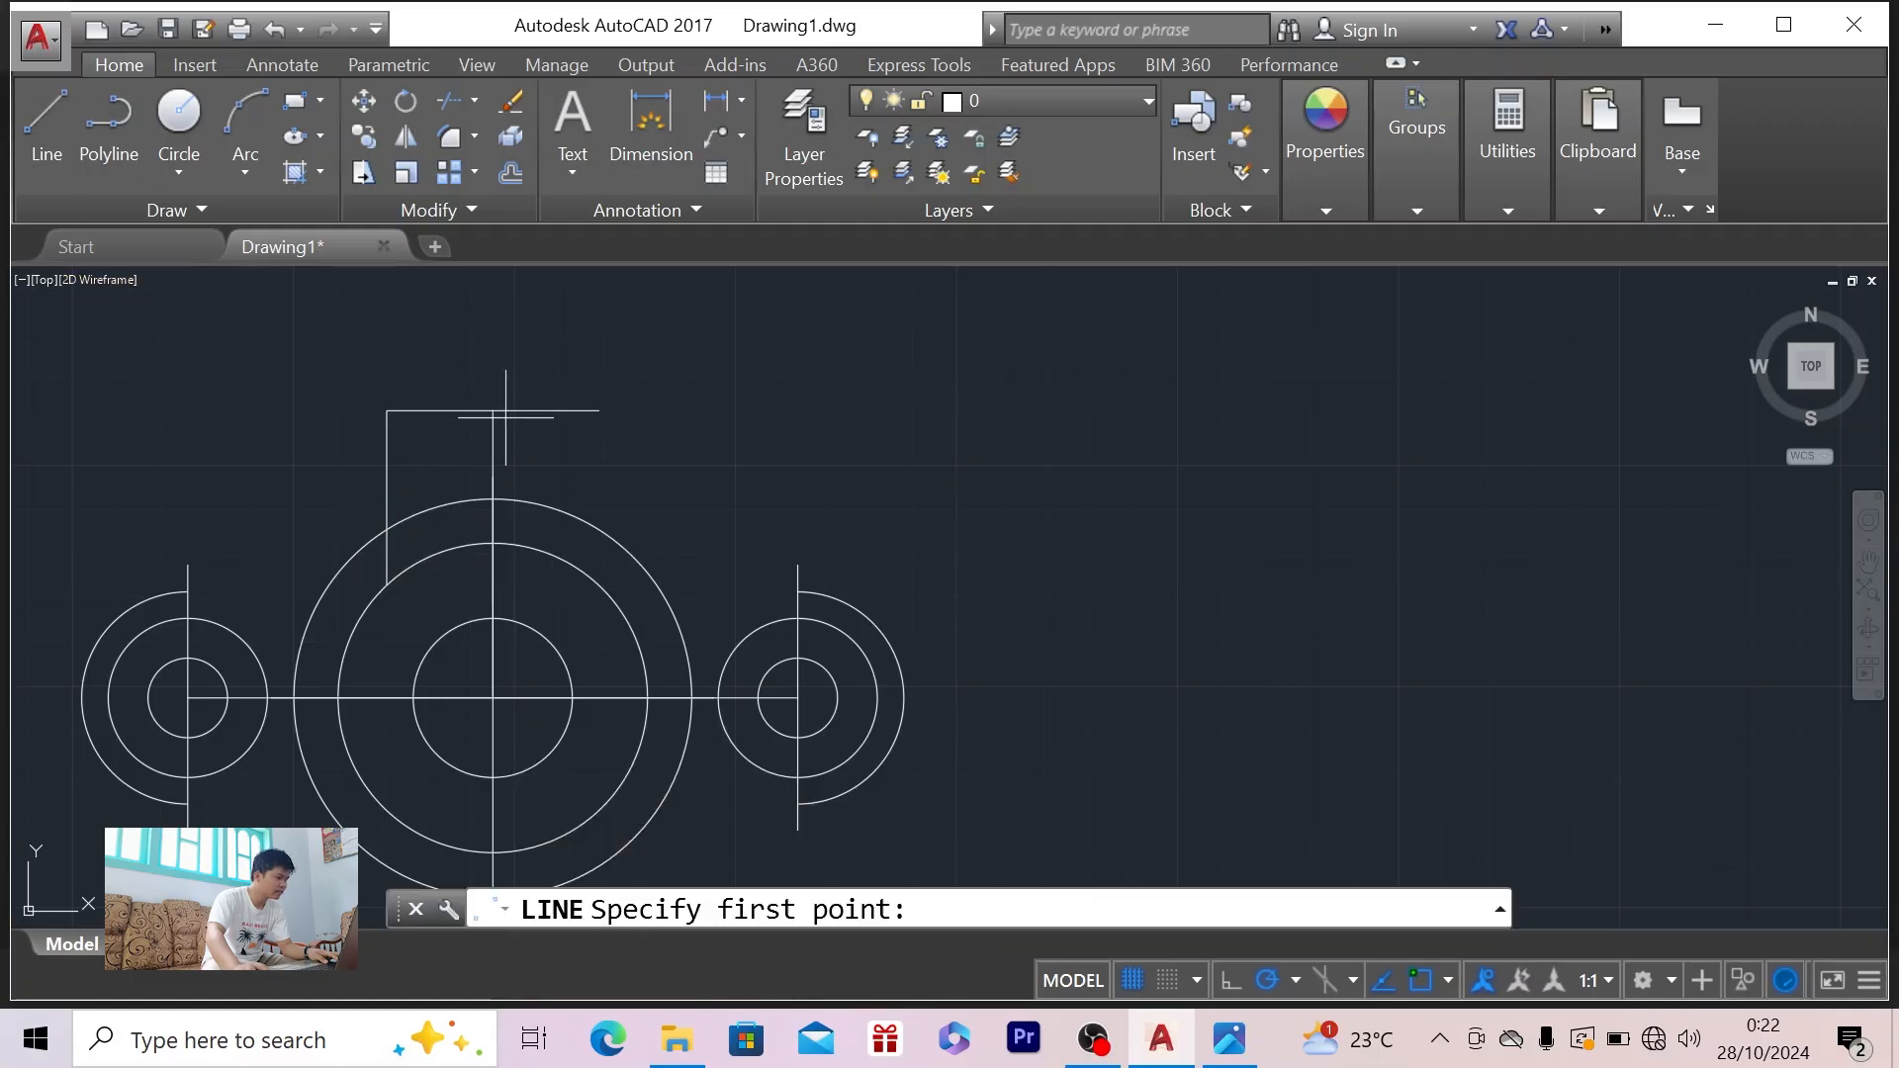
pyautogui.click(598, 409)
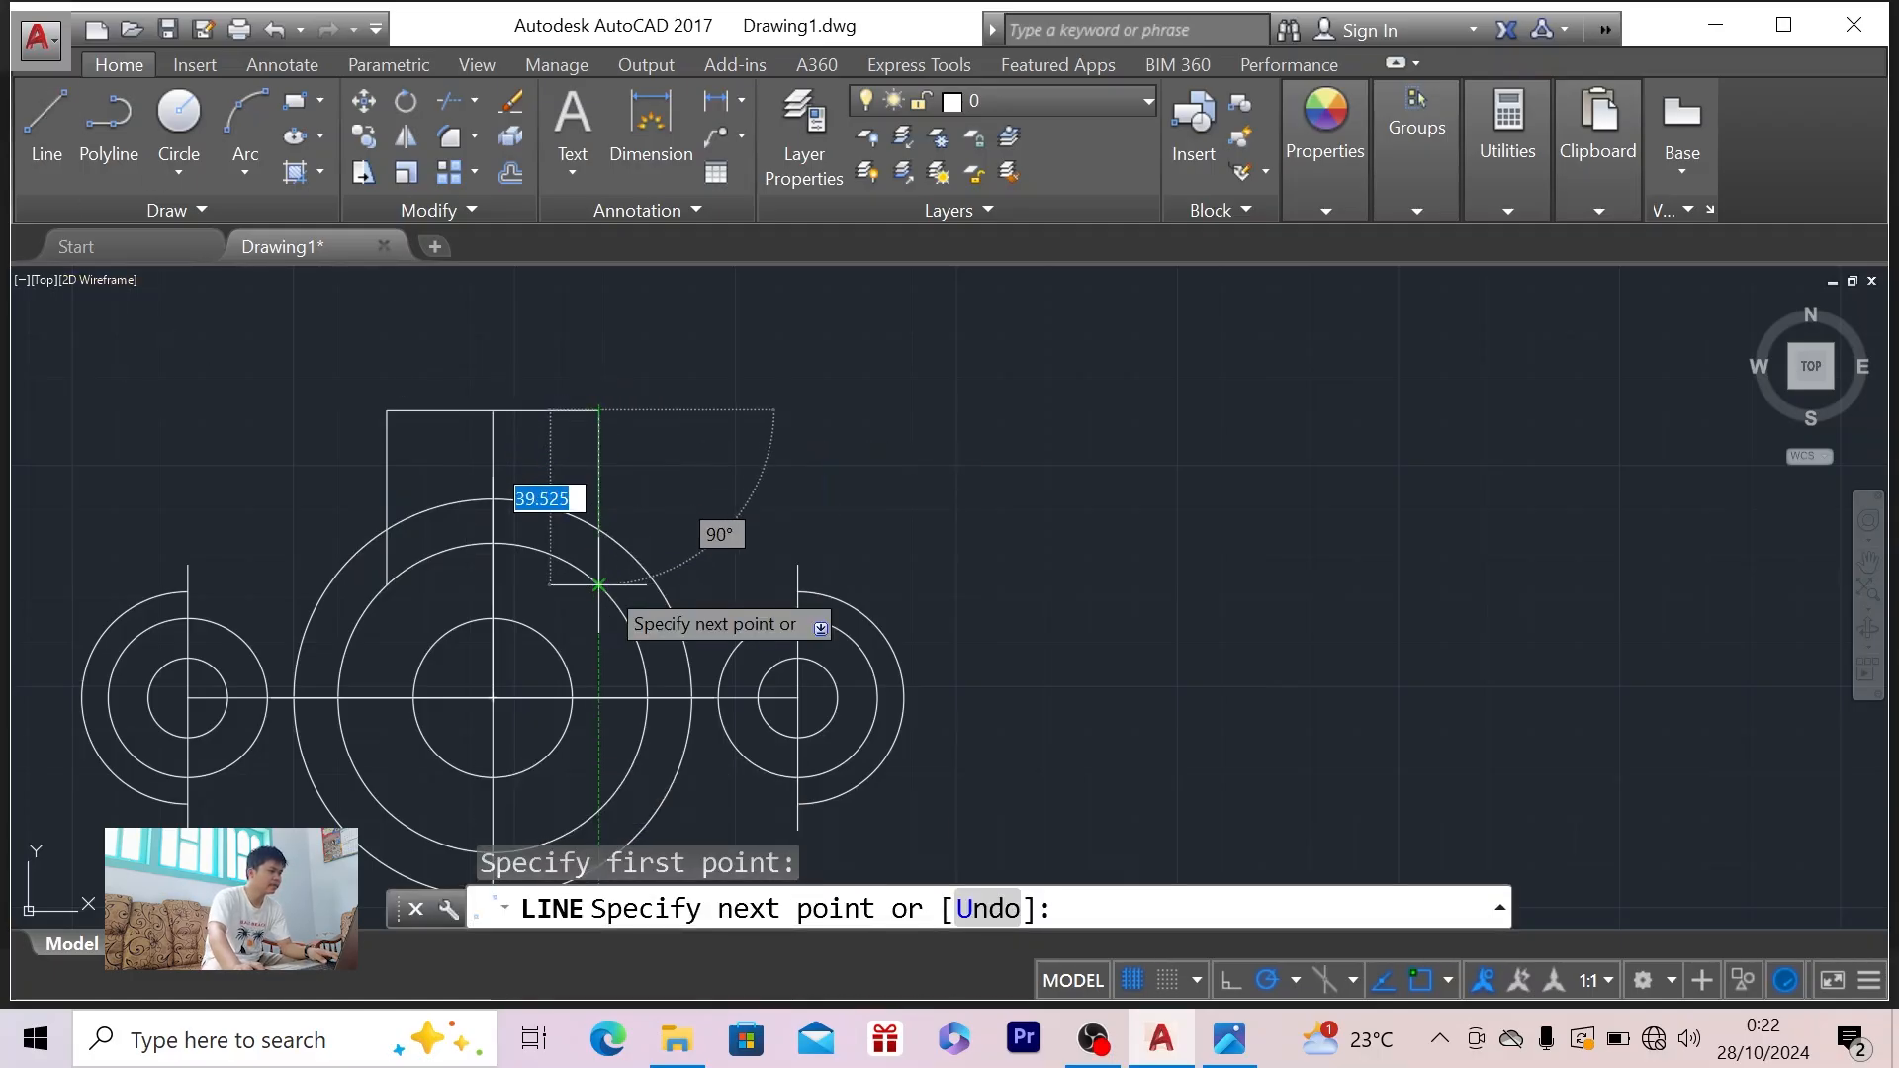
pyautogui.click(598, 584)
pyautogui.press('Escape')
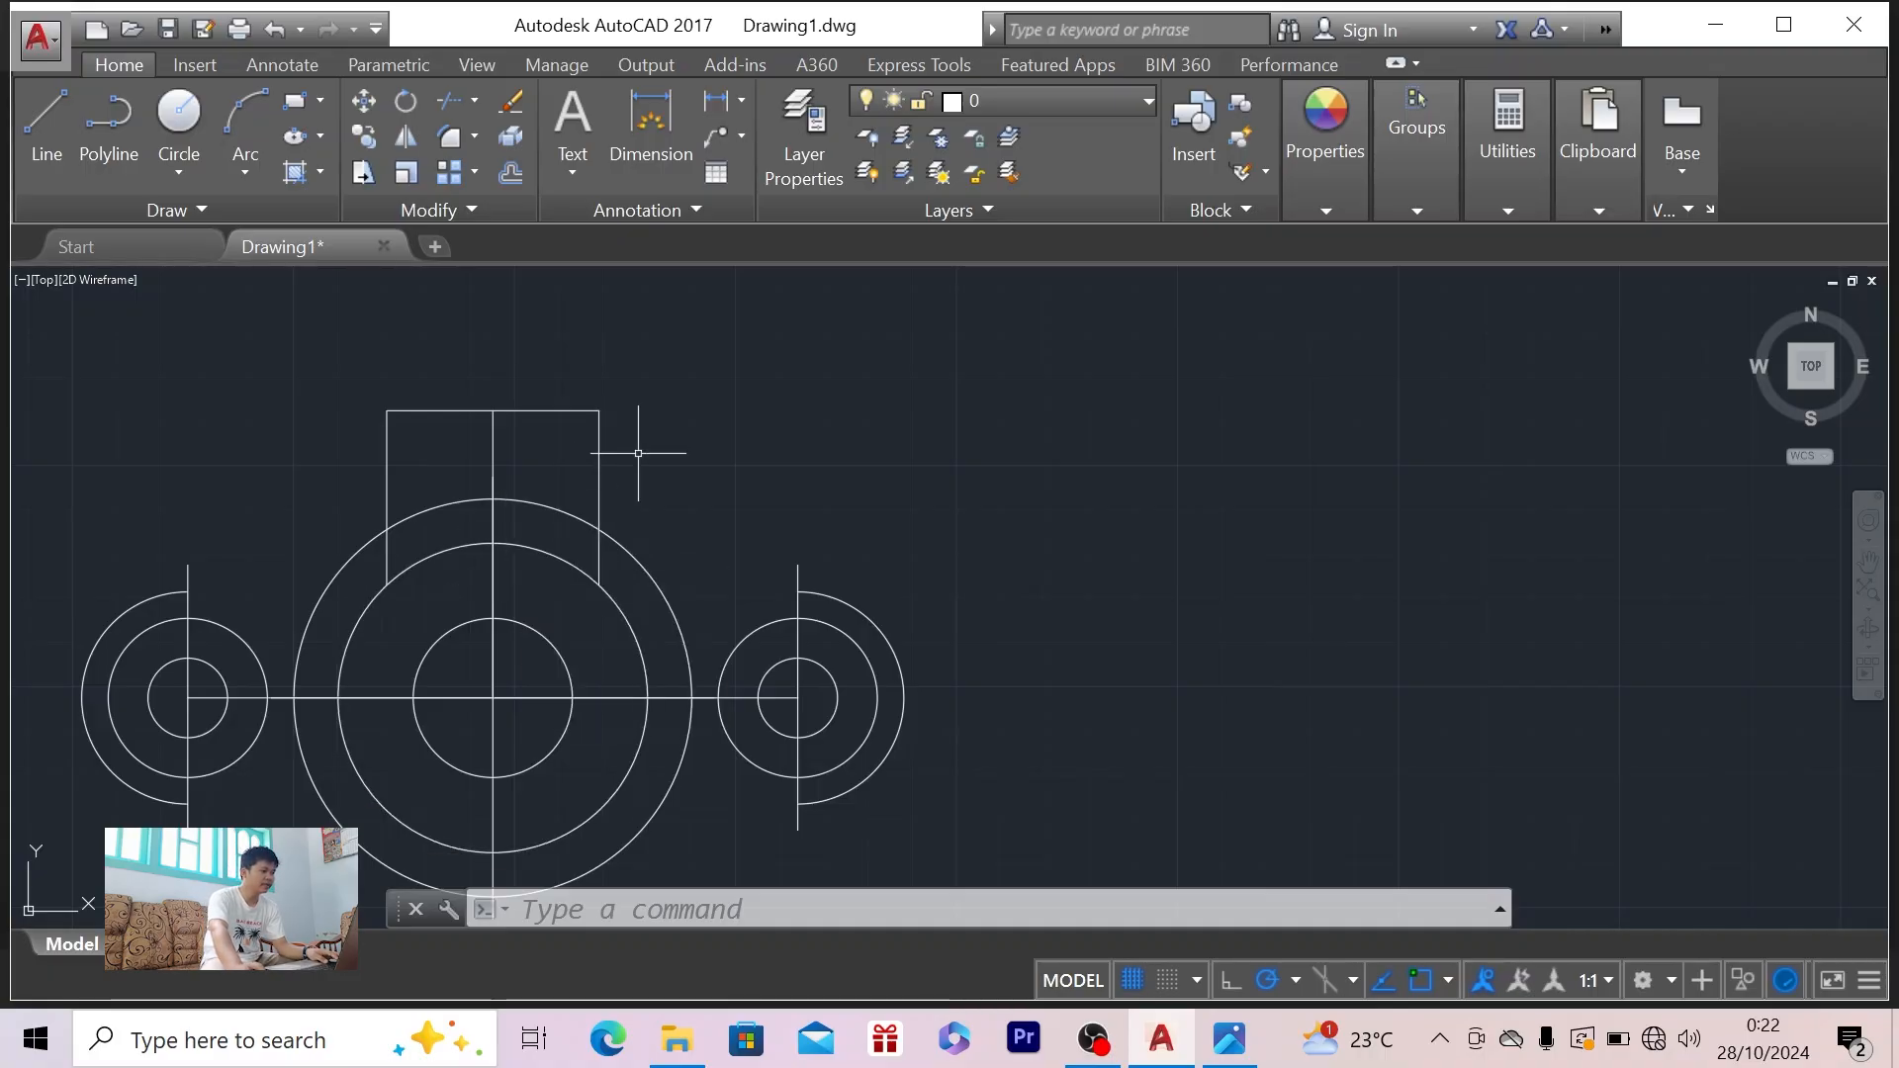
# - Trim away the construction line's upper part inside the block and the radius 45 circle's arc between the block's two sides
pyautogui.click(701, 391)
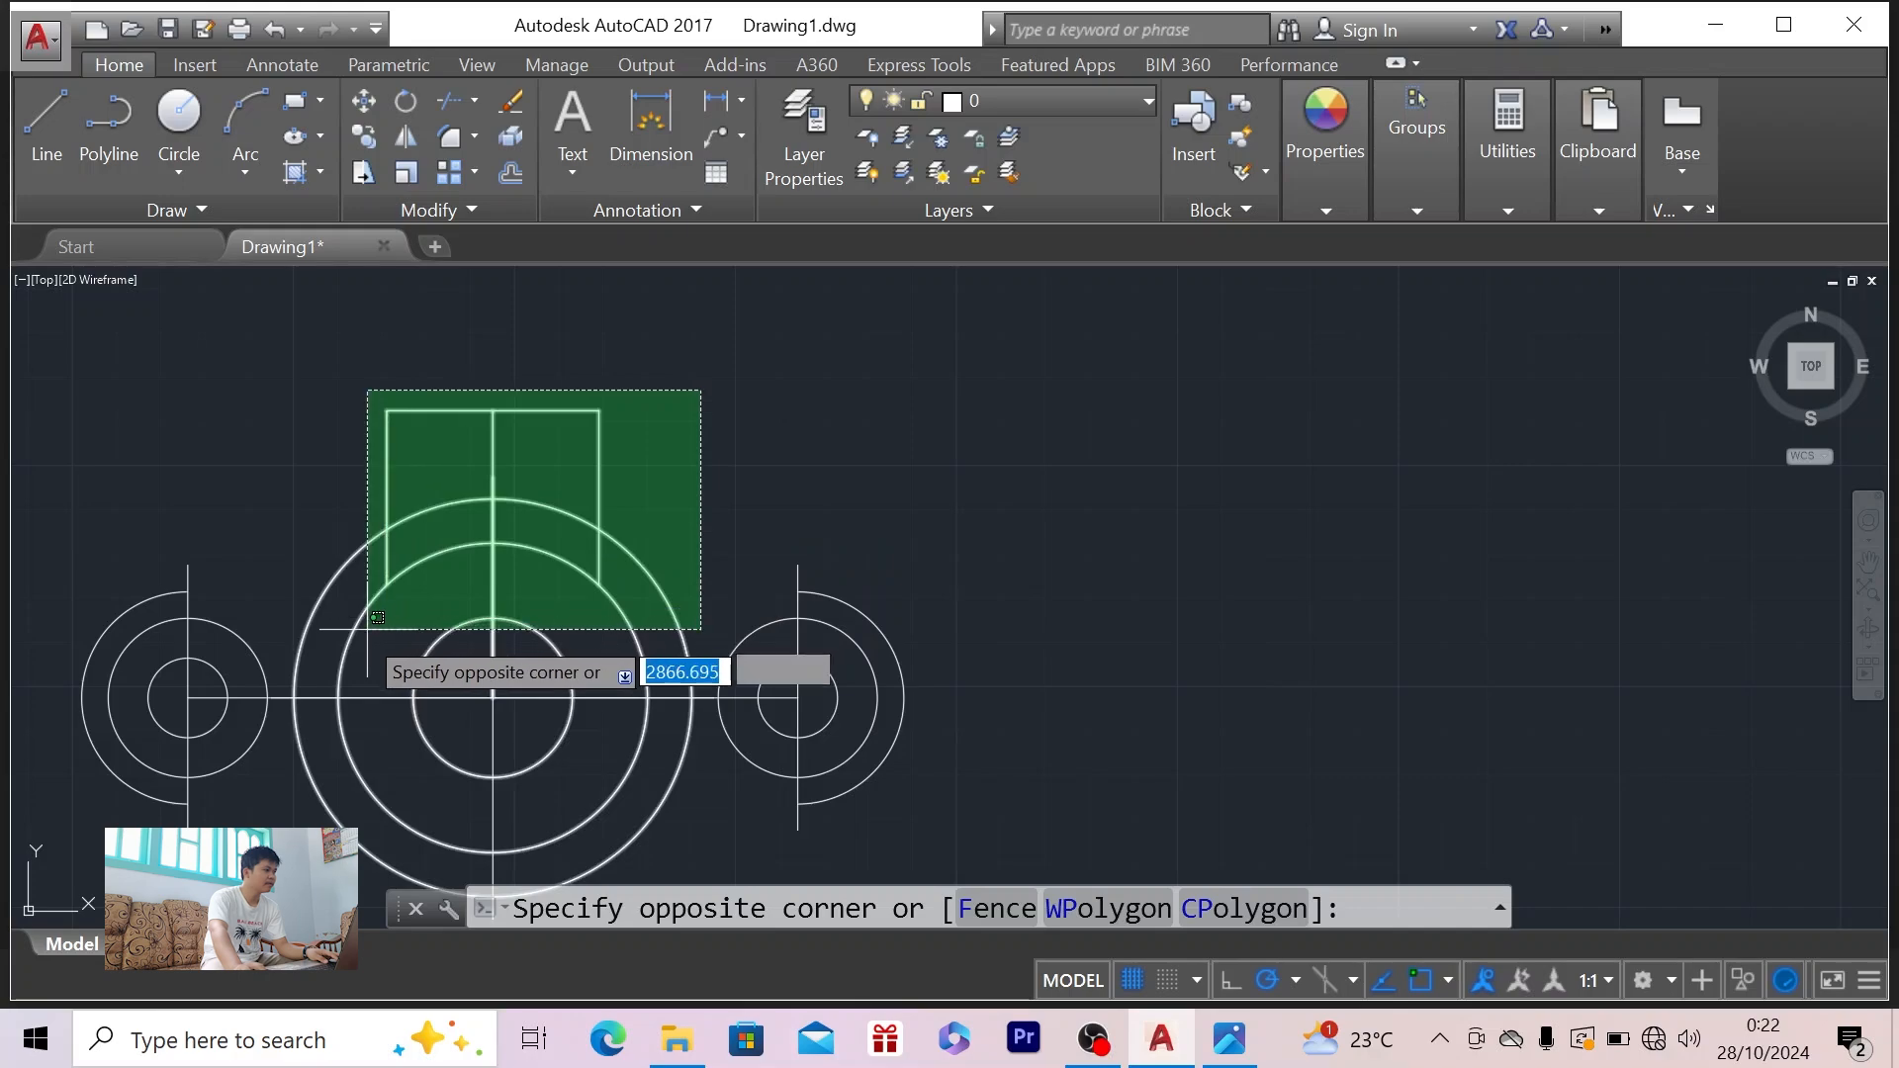
pyautogui.click(305, 735)
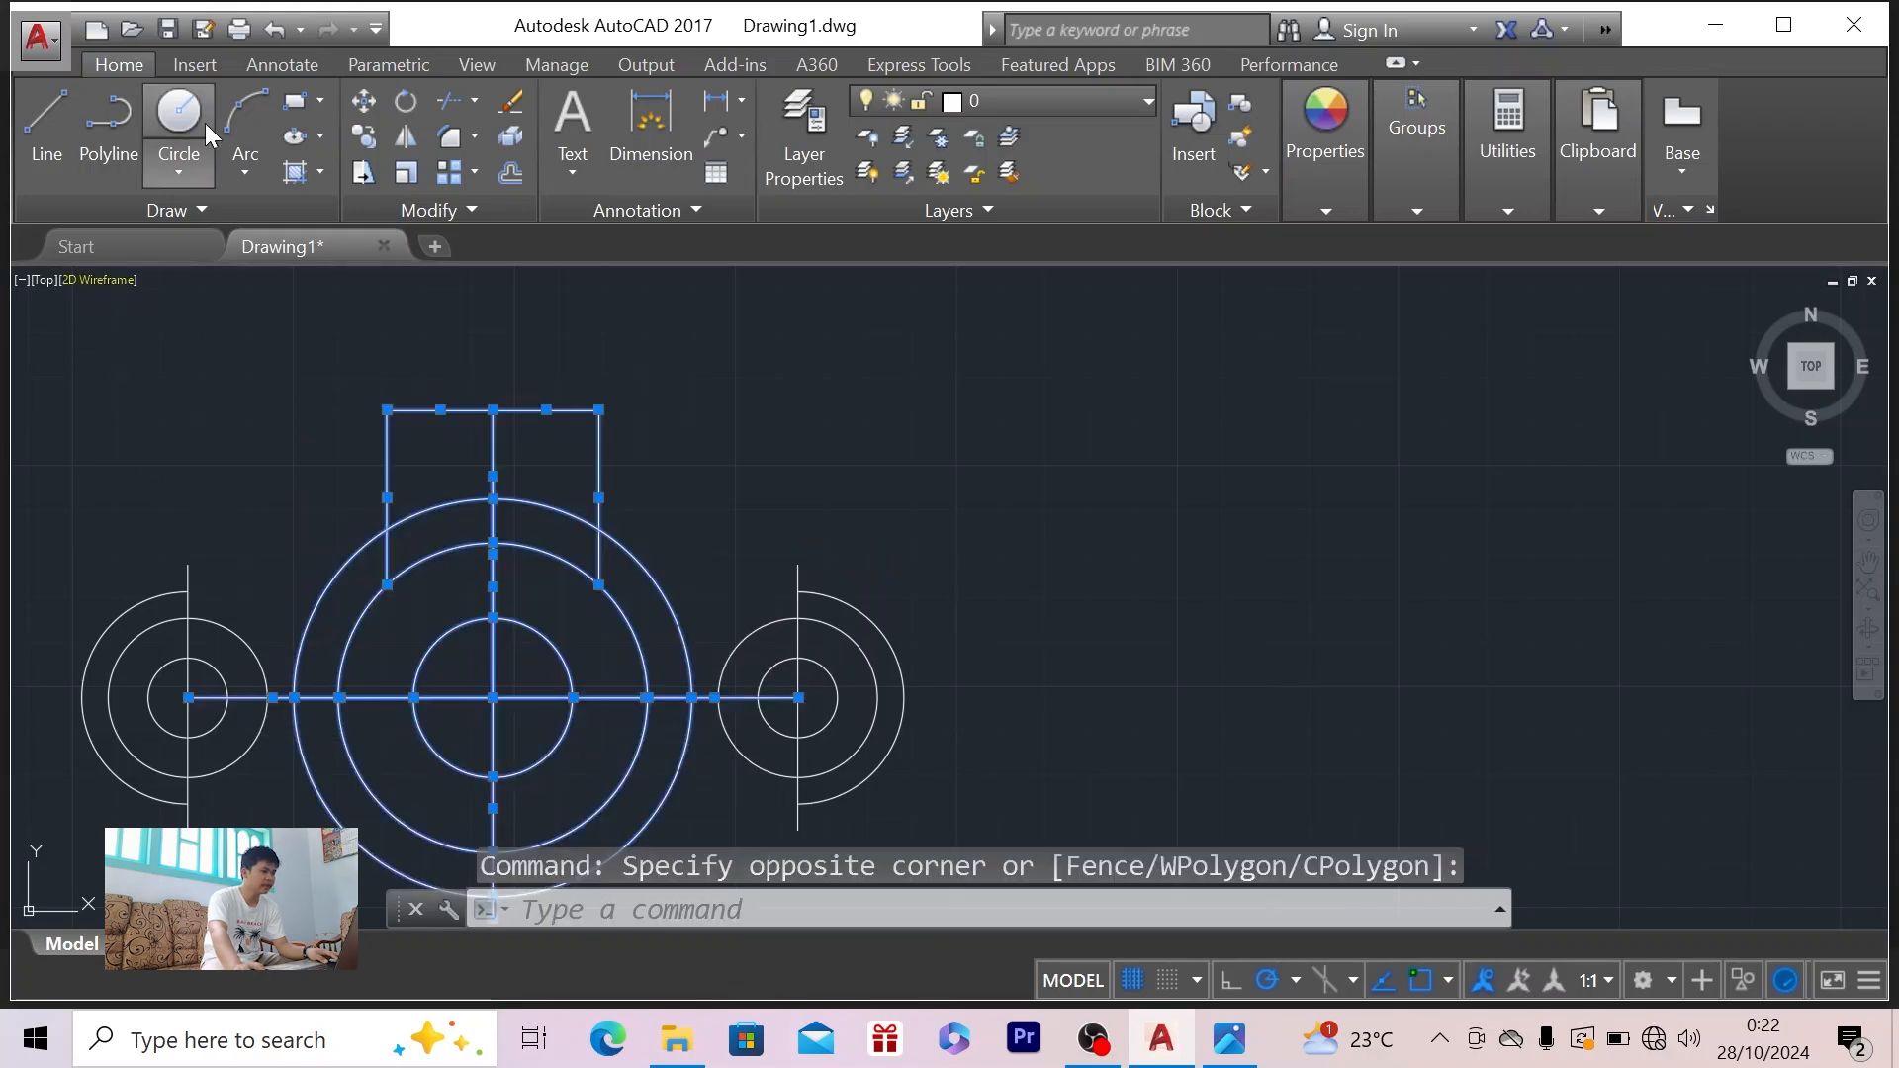
pyautogui.click(454, 107)
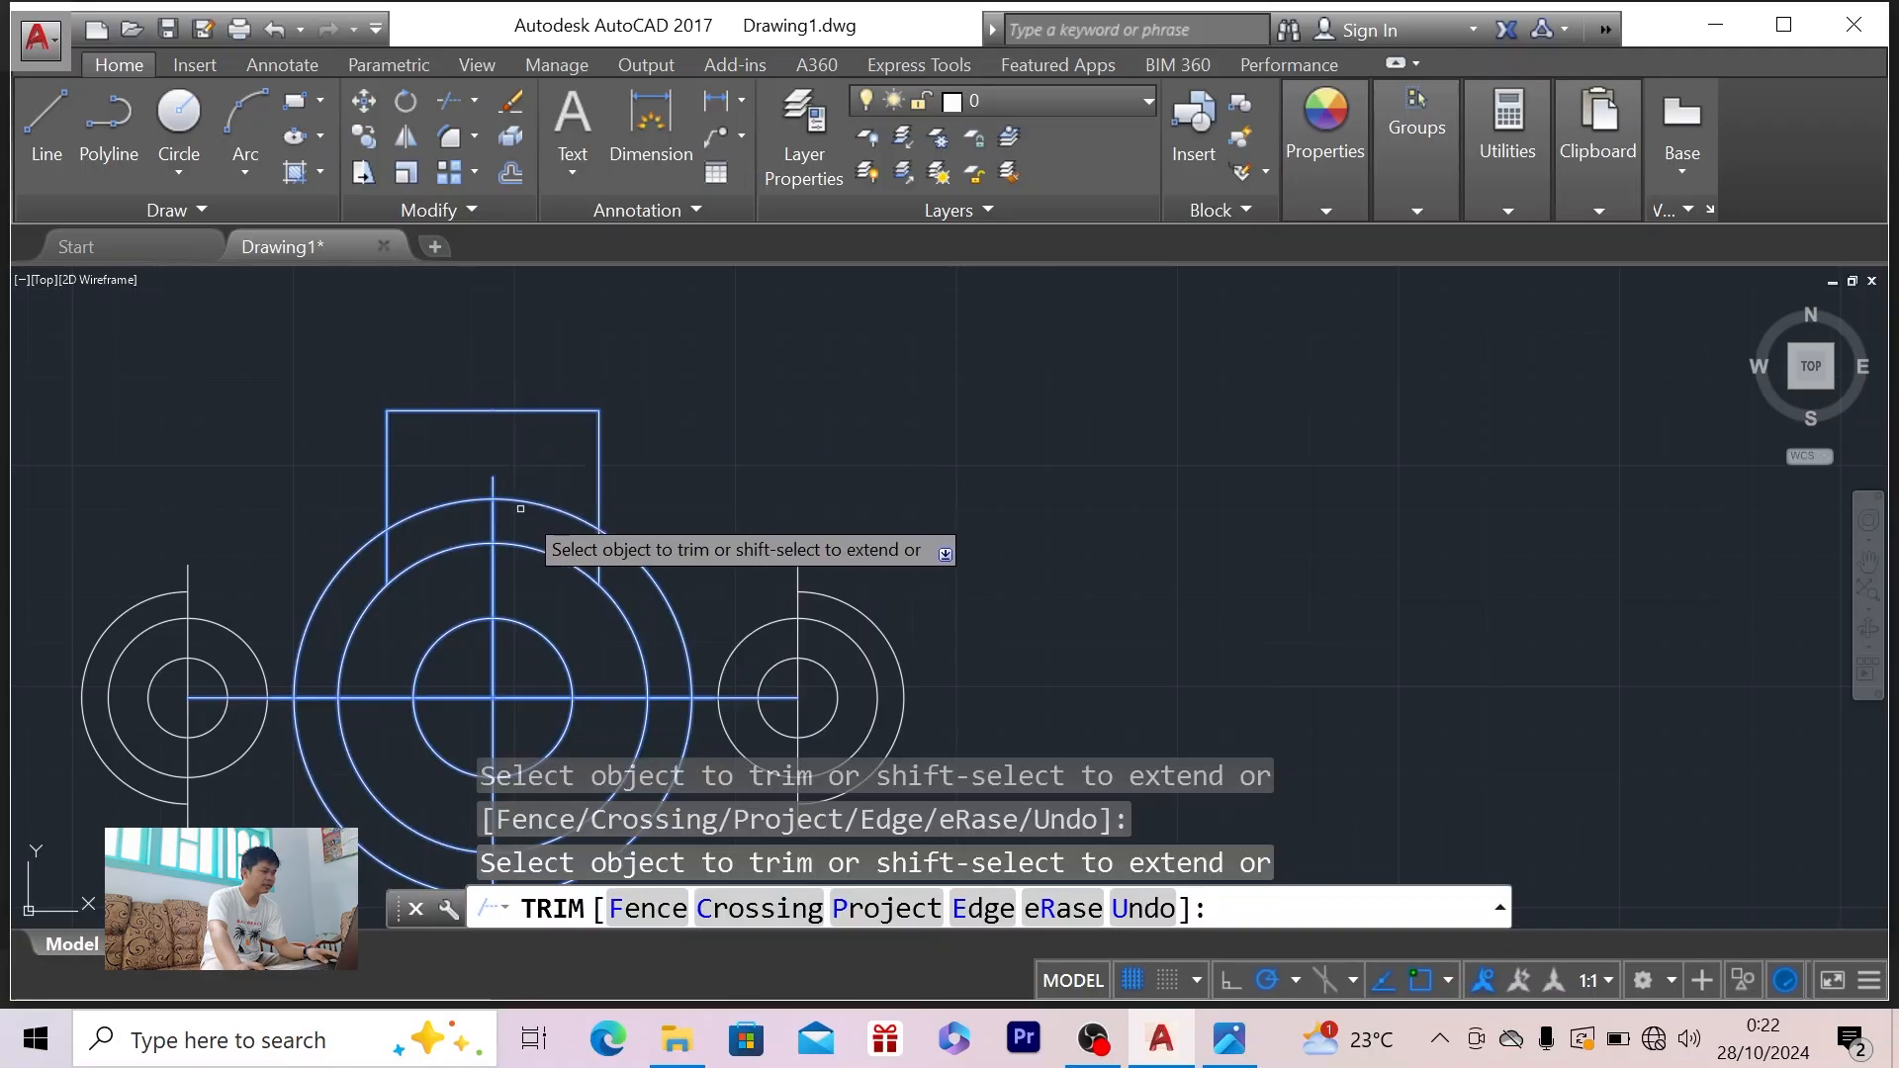
pyautogui.click(554, 512)
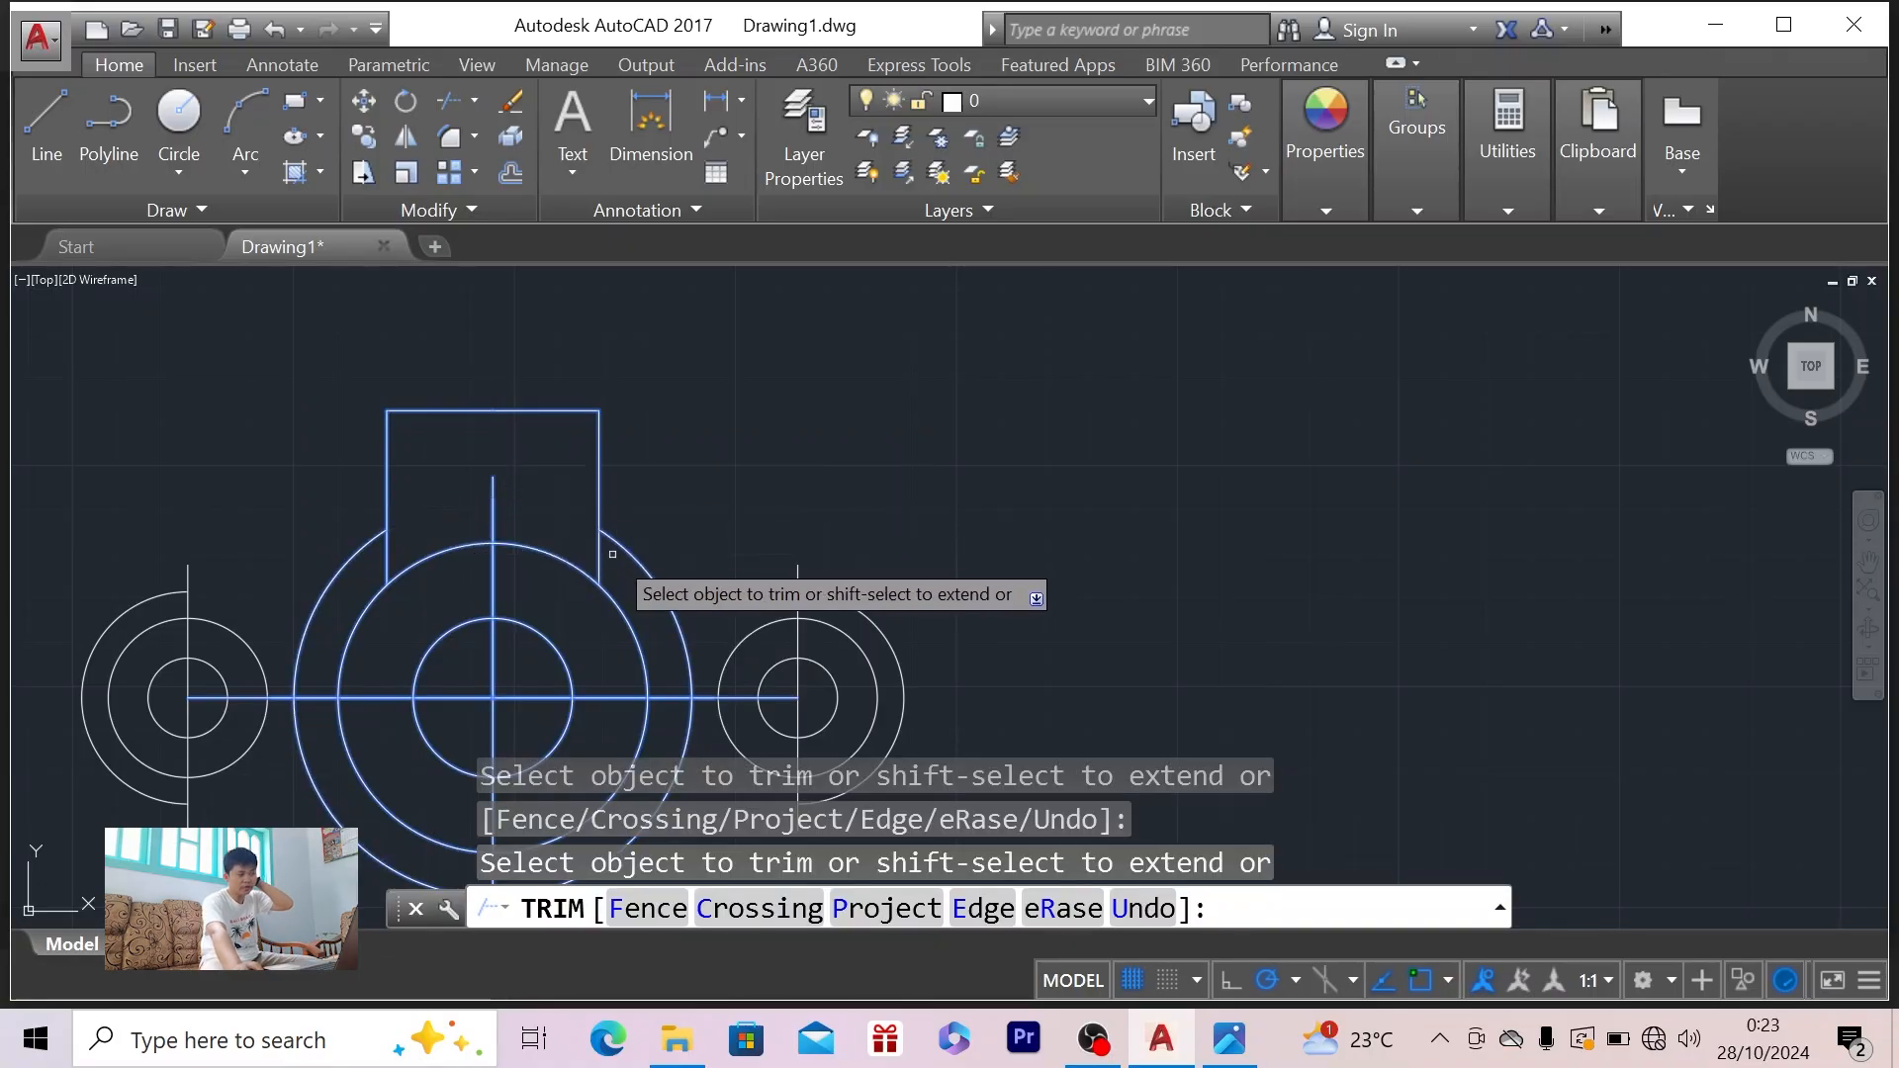
pyautogui.press('Escape')
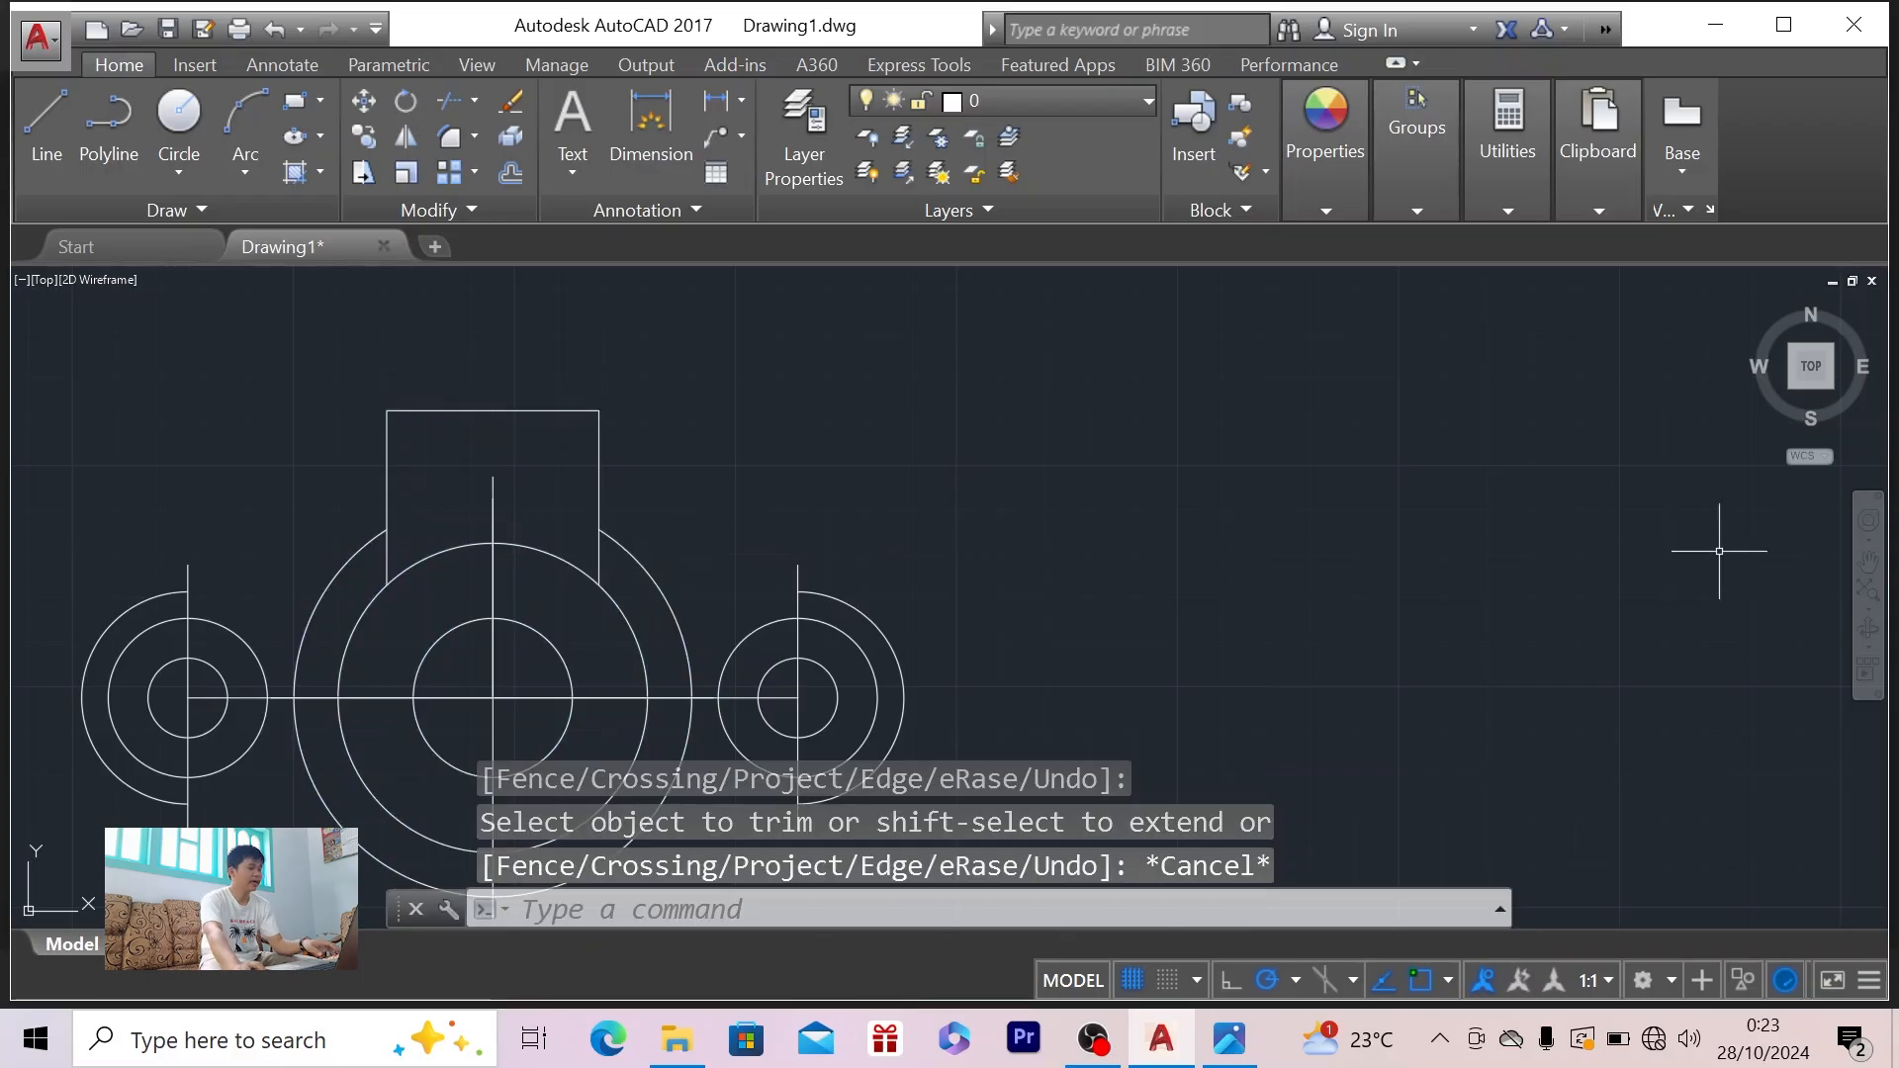
pyautogui.click(1872, 578)
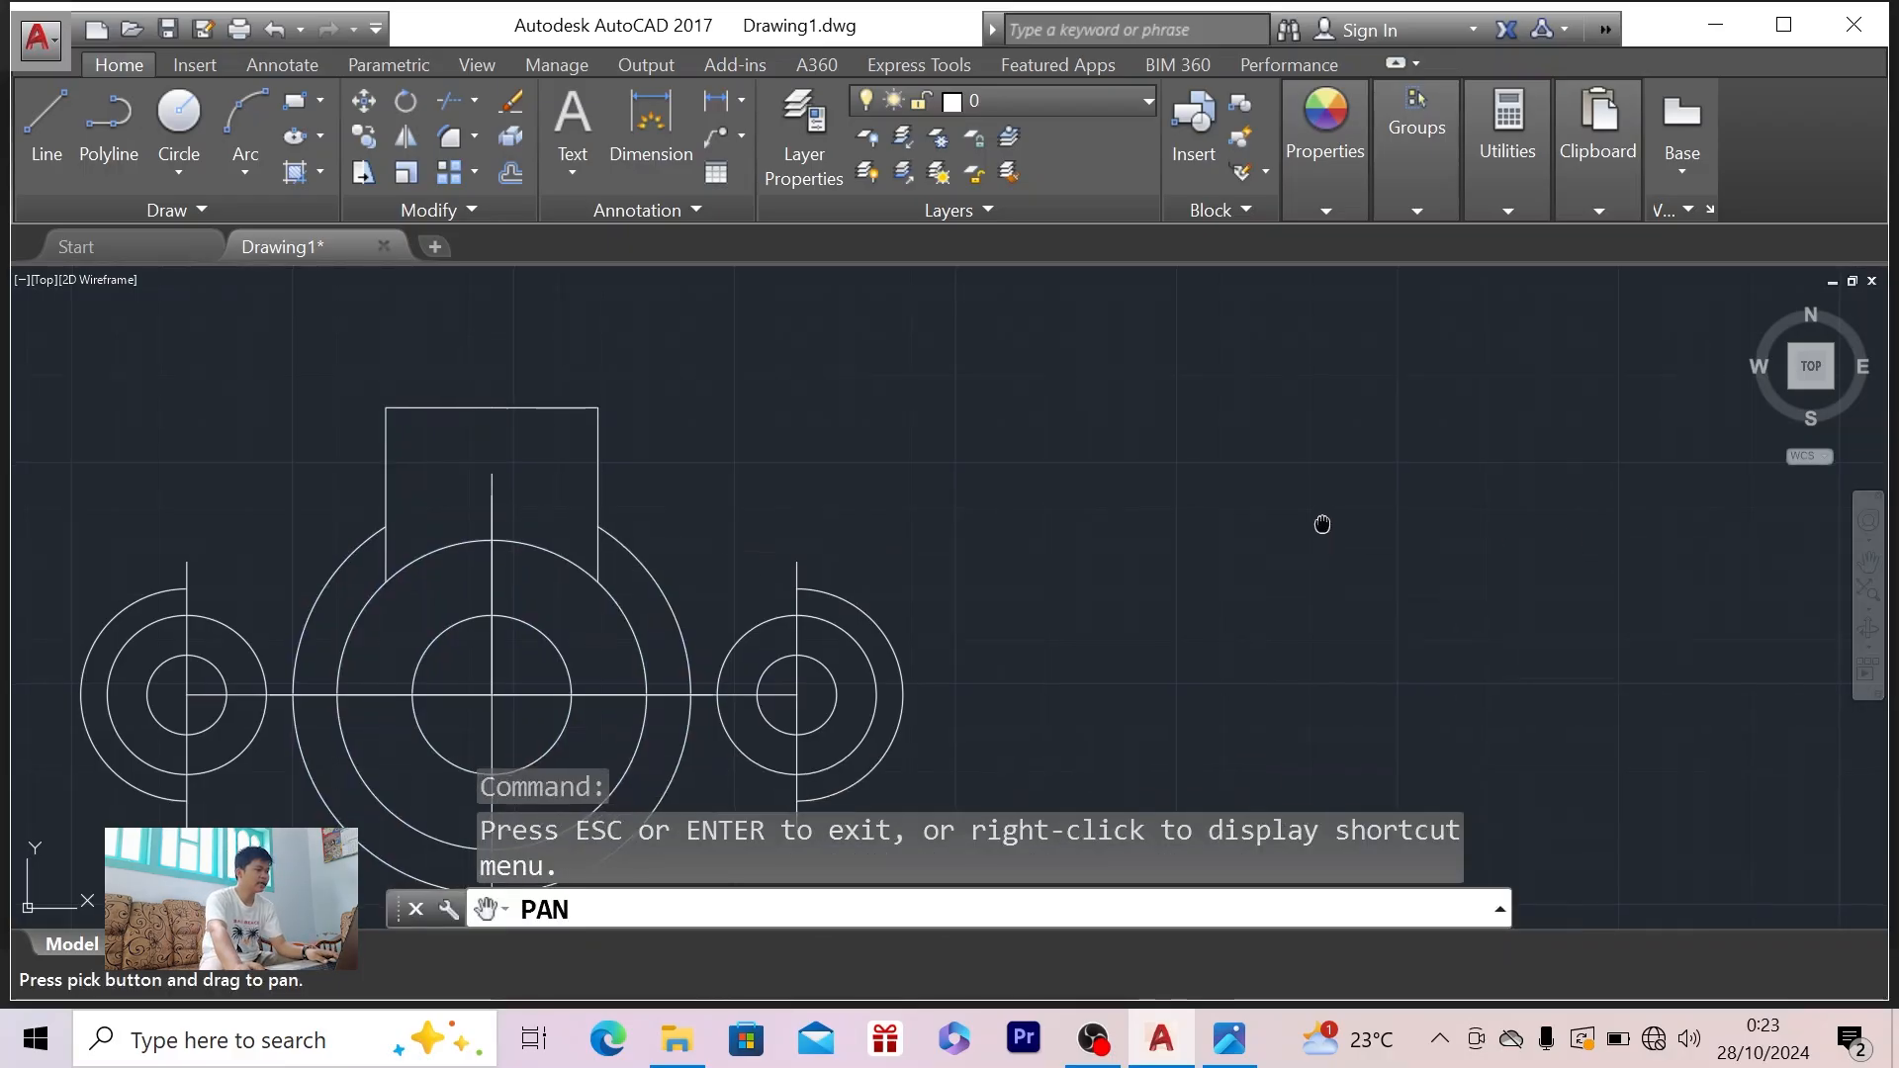
pyautogui.moveTo(1322, 525); pyautogui.dragTo(1407, 436)
pyautogui.press('Escape')
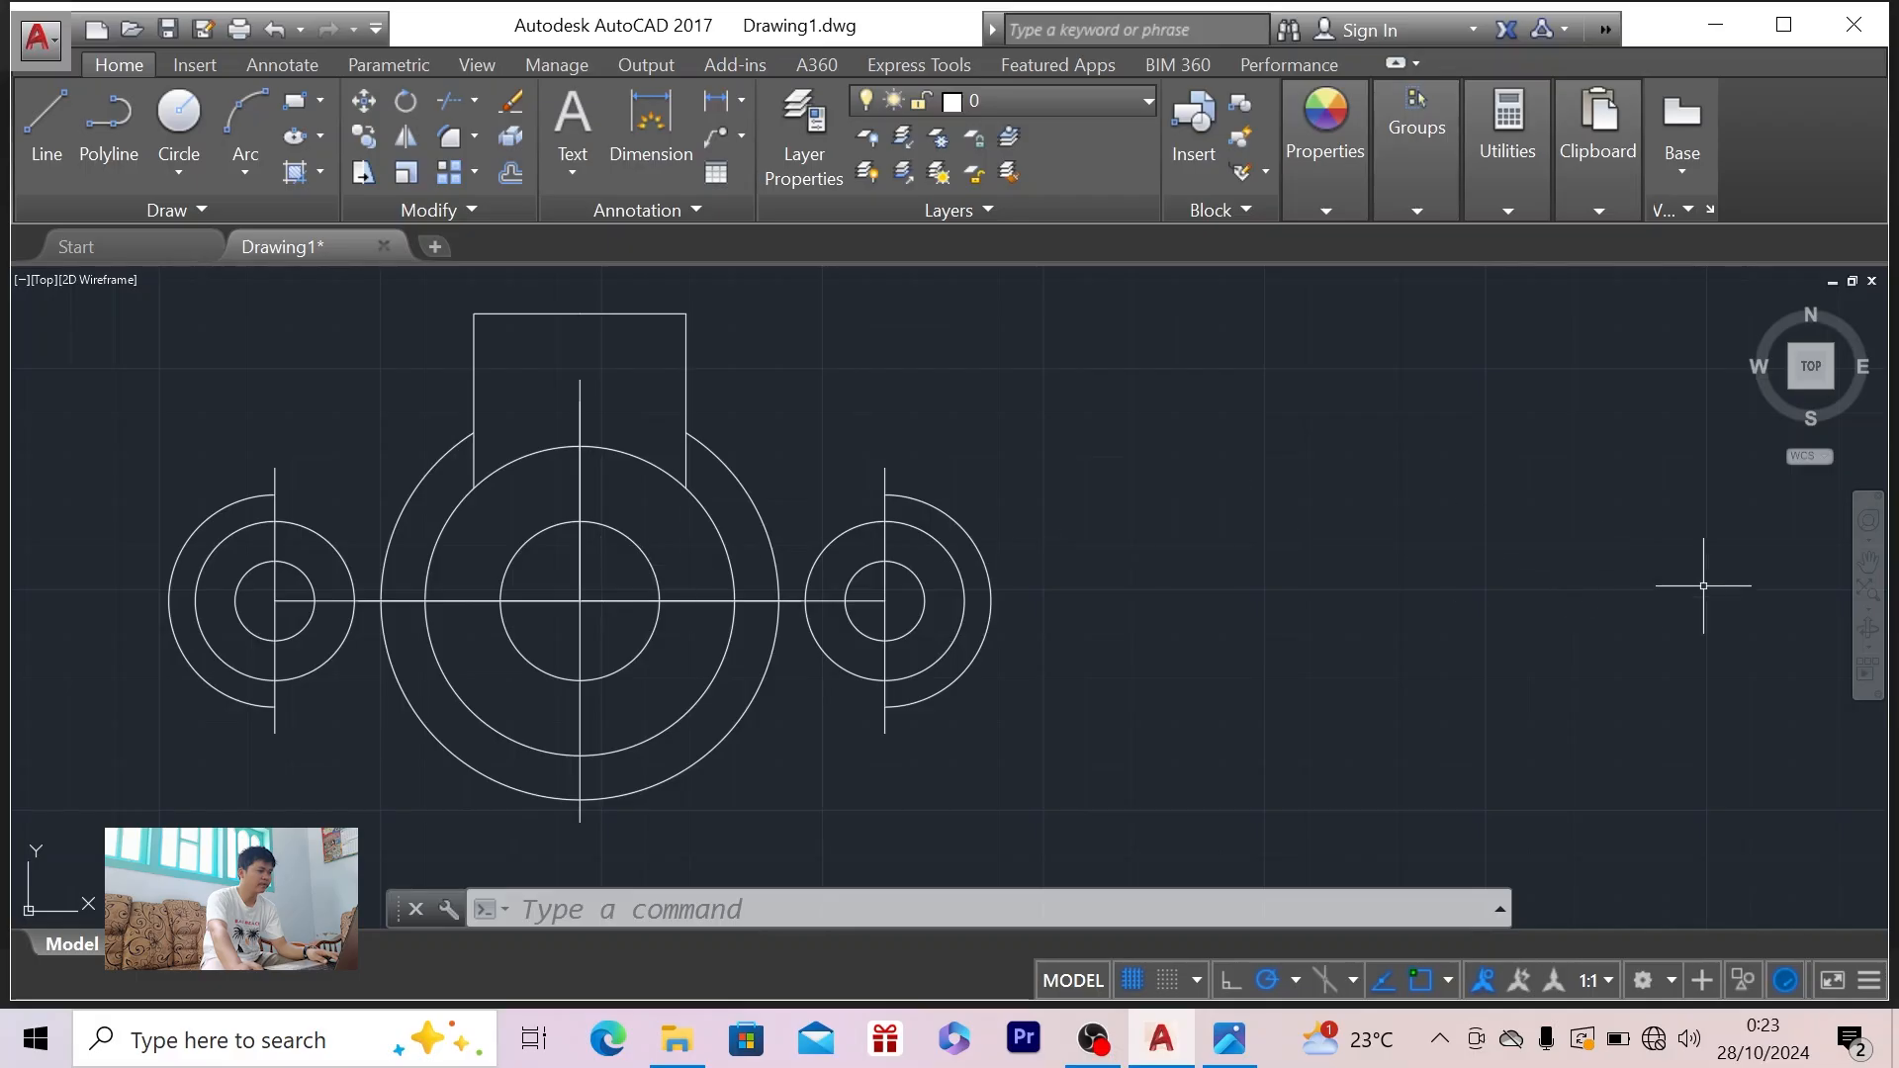
pyautogui.click(1867, 563)
pyautogui.moveTo(1226, 555); pyautogui.dragTo(1301, 396)
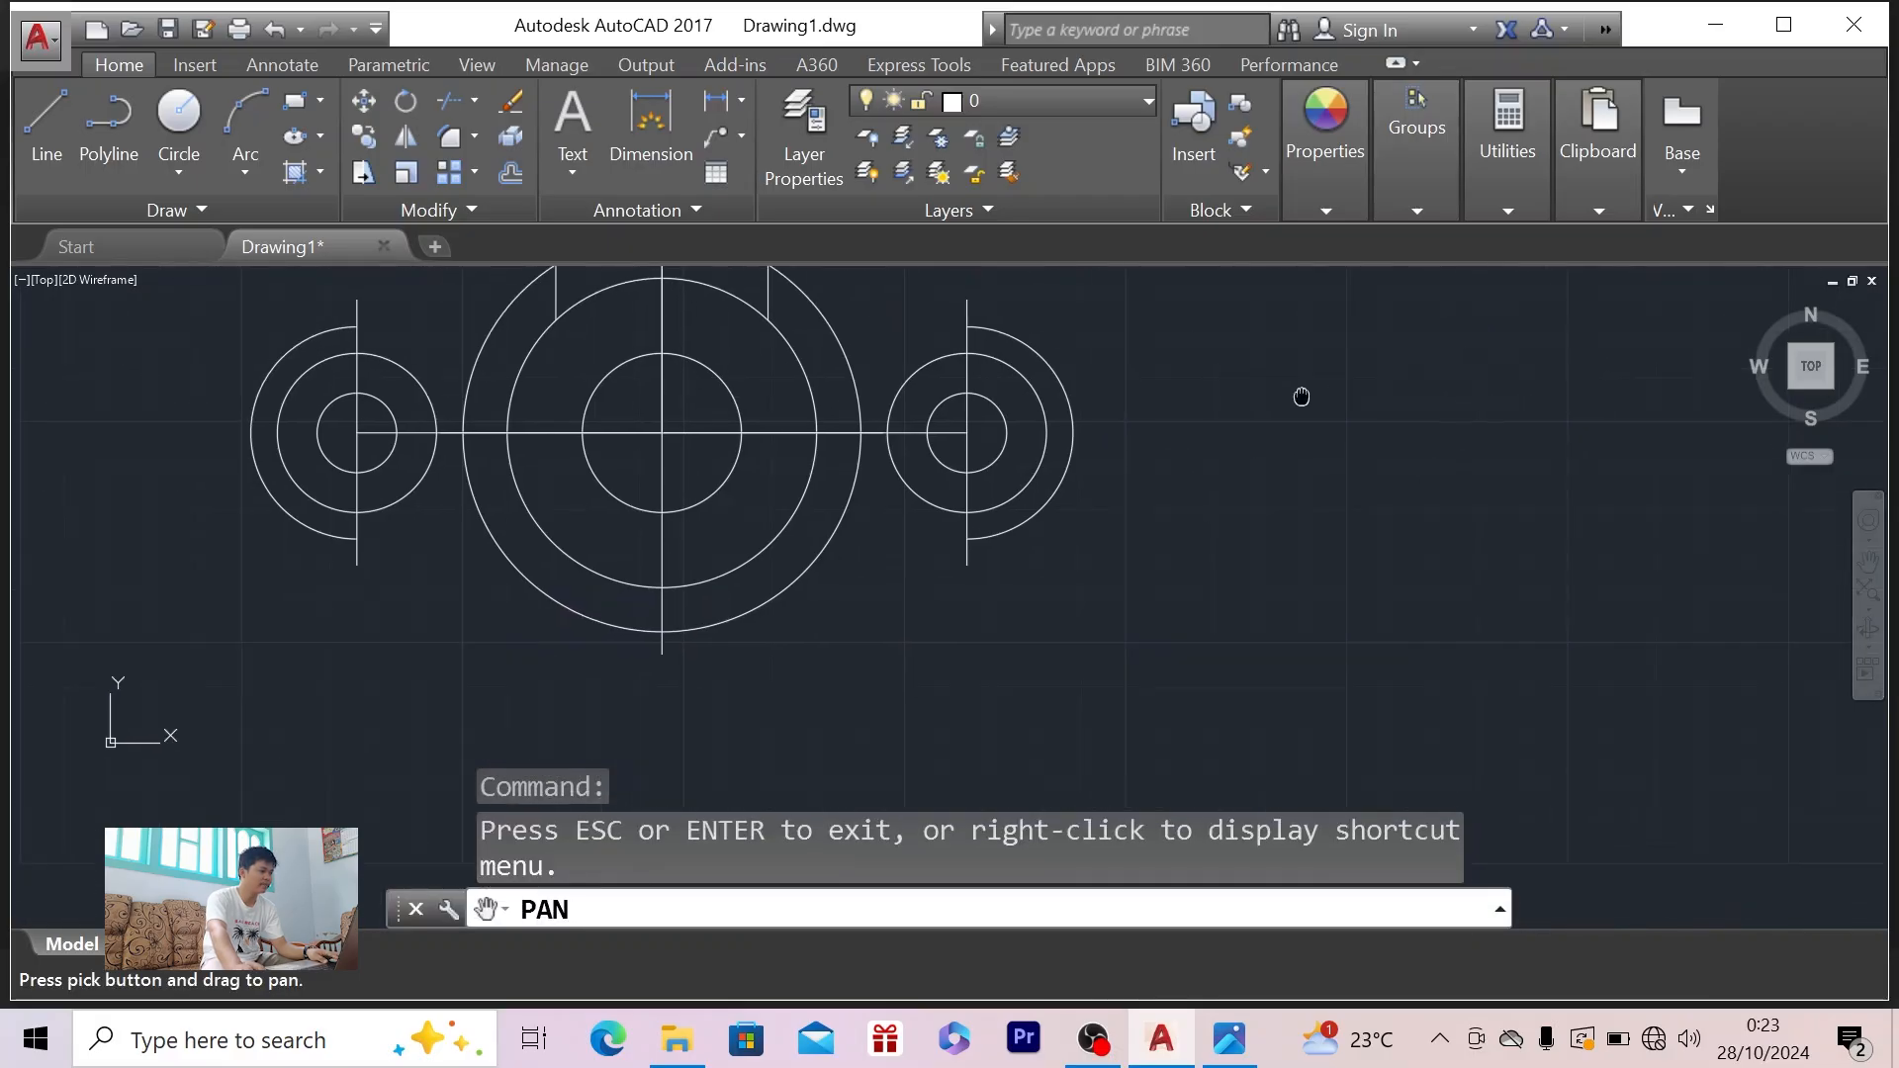
pyautogui.scroll(-2, 781, 534)
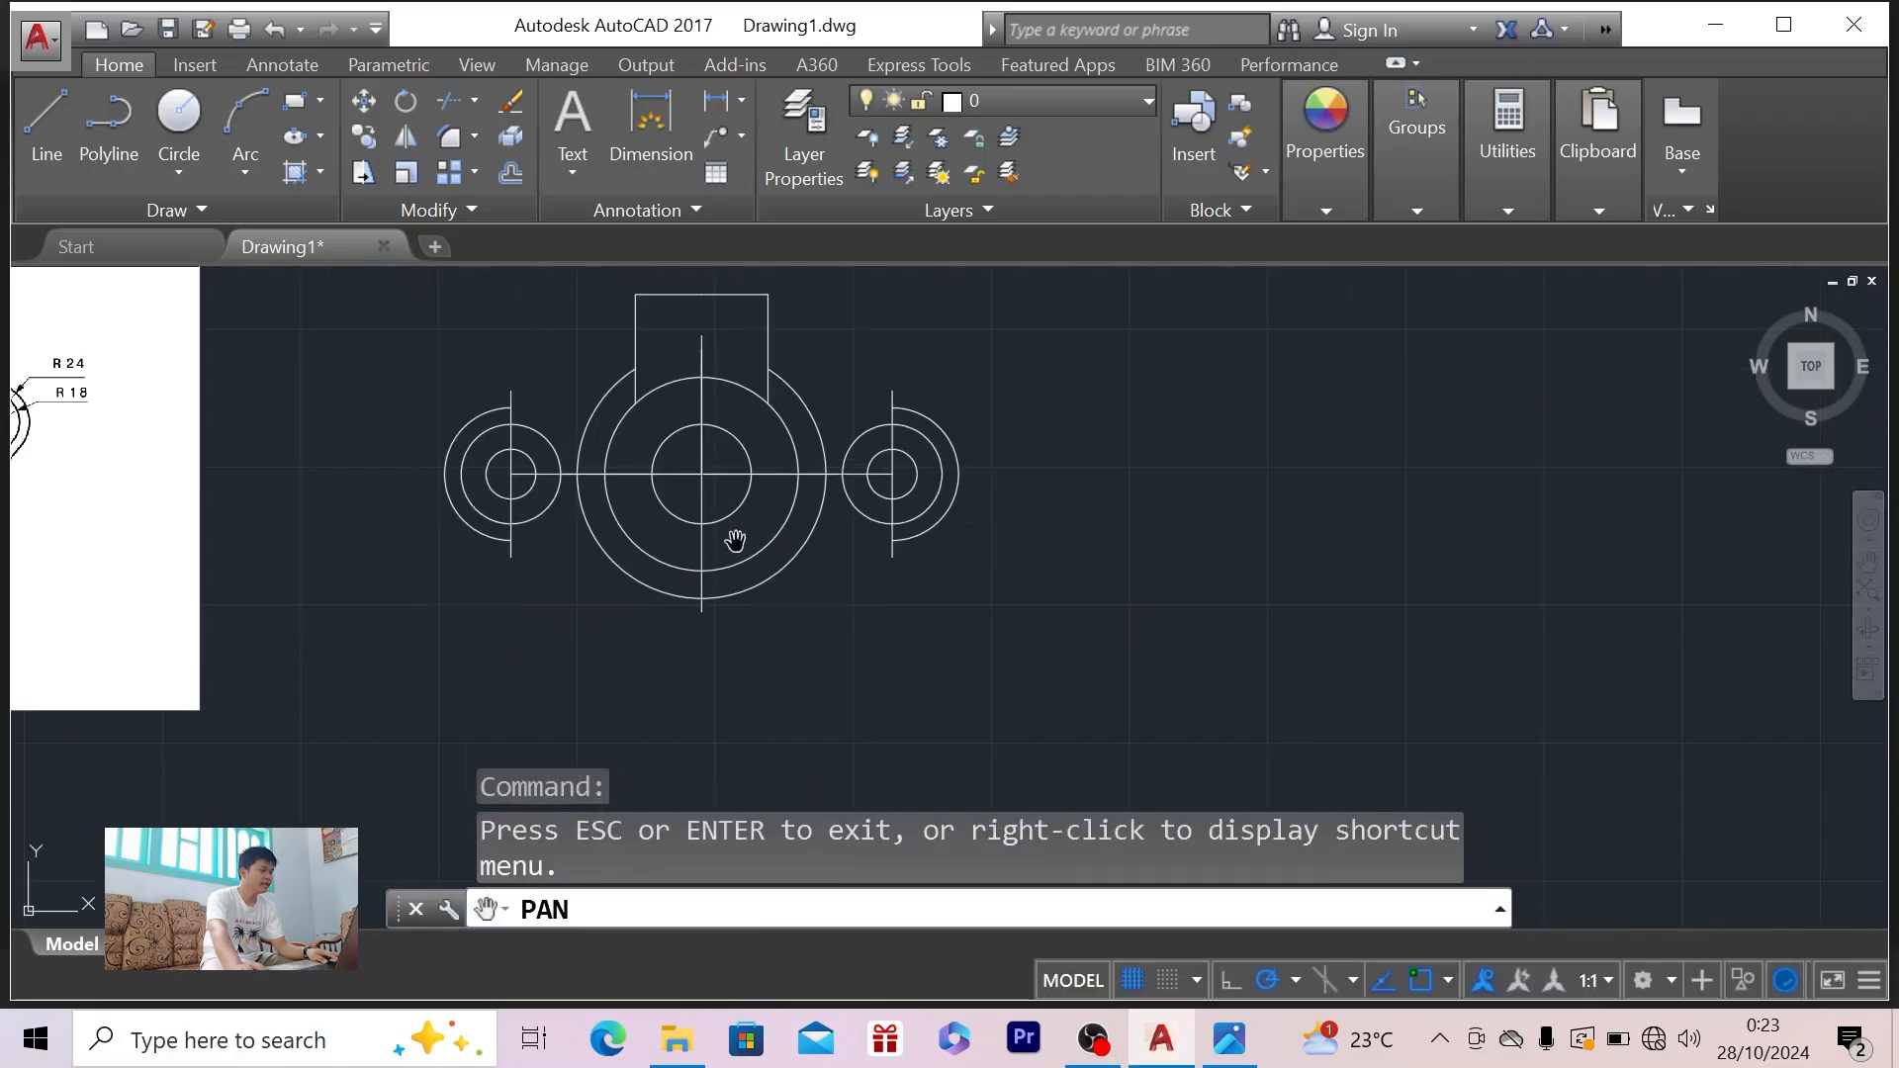
# - Check the reference in Photos and return to AutoCAD to draw a 72-long vertical line straight down from the central circles' centre
pyautogui.press('Escape')
pyautogui.hotkey('alt', 'Tab')
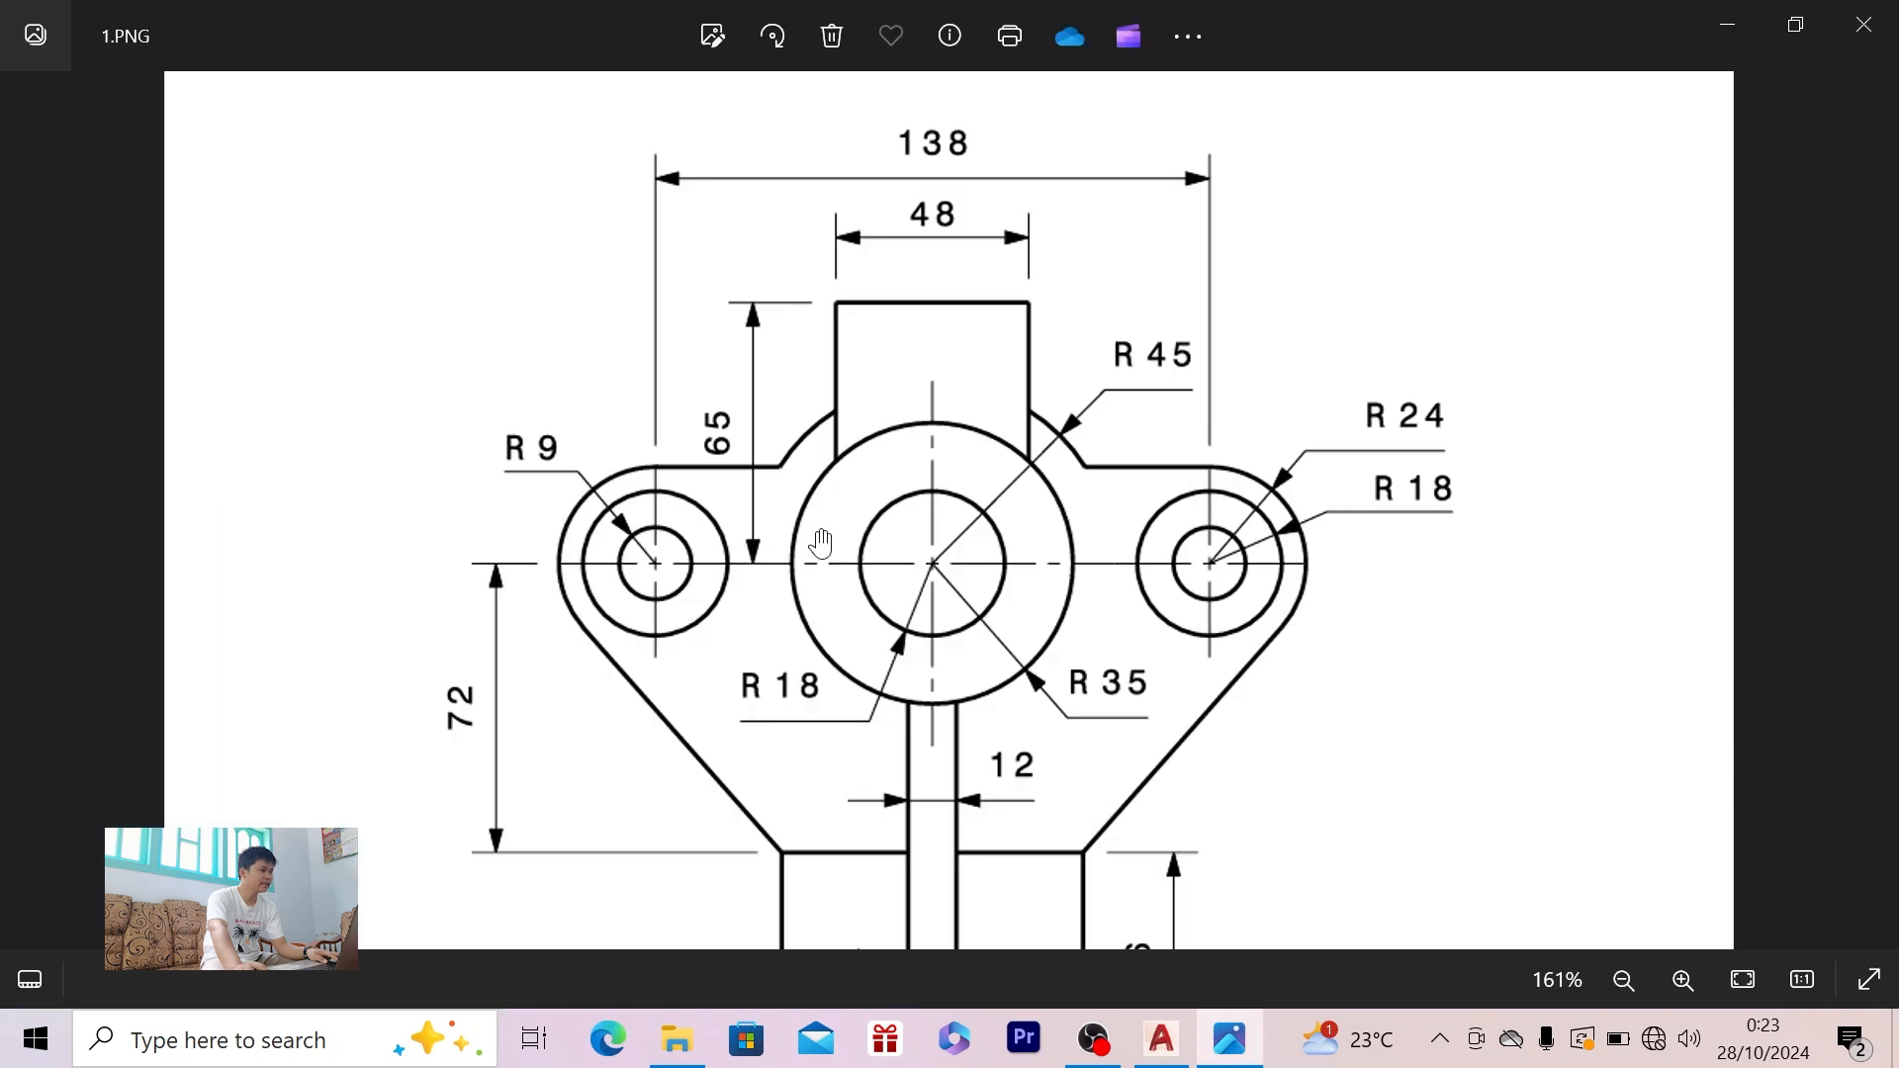
pyautogui.moveTo(883, 681); pyautogui.dragTo(867, 469)
pyautogui.scroll(-1, 860, 498)
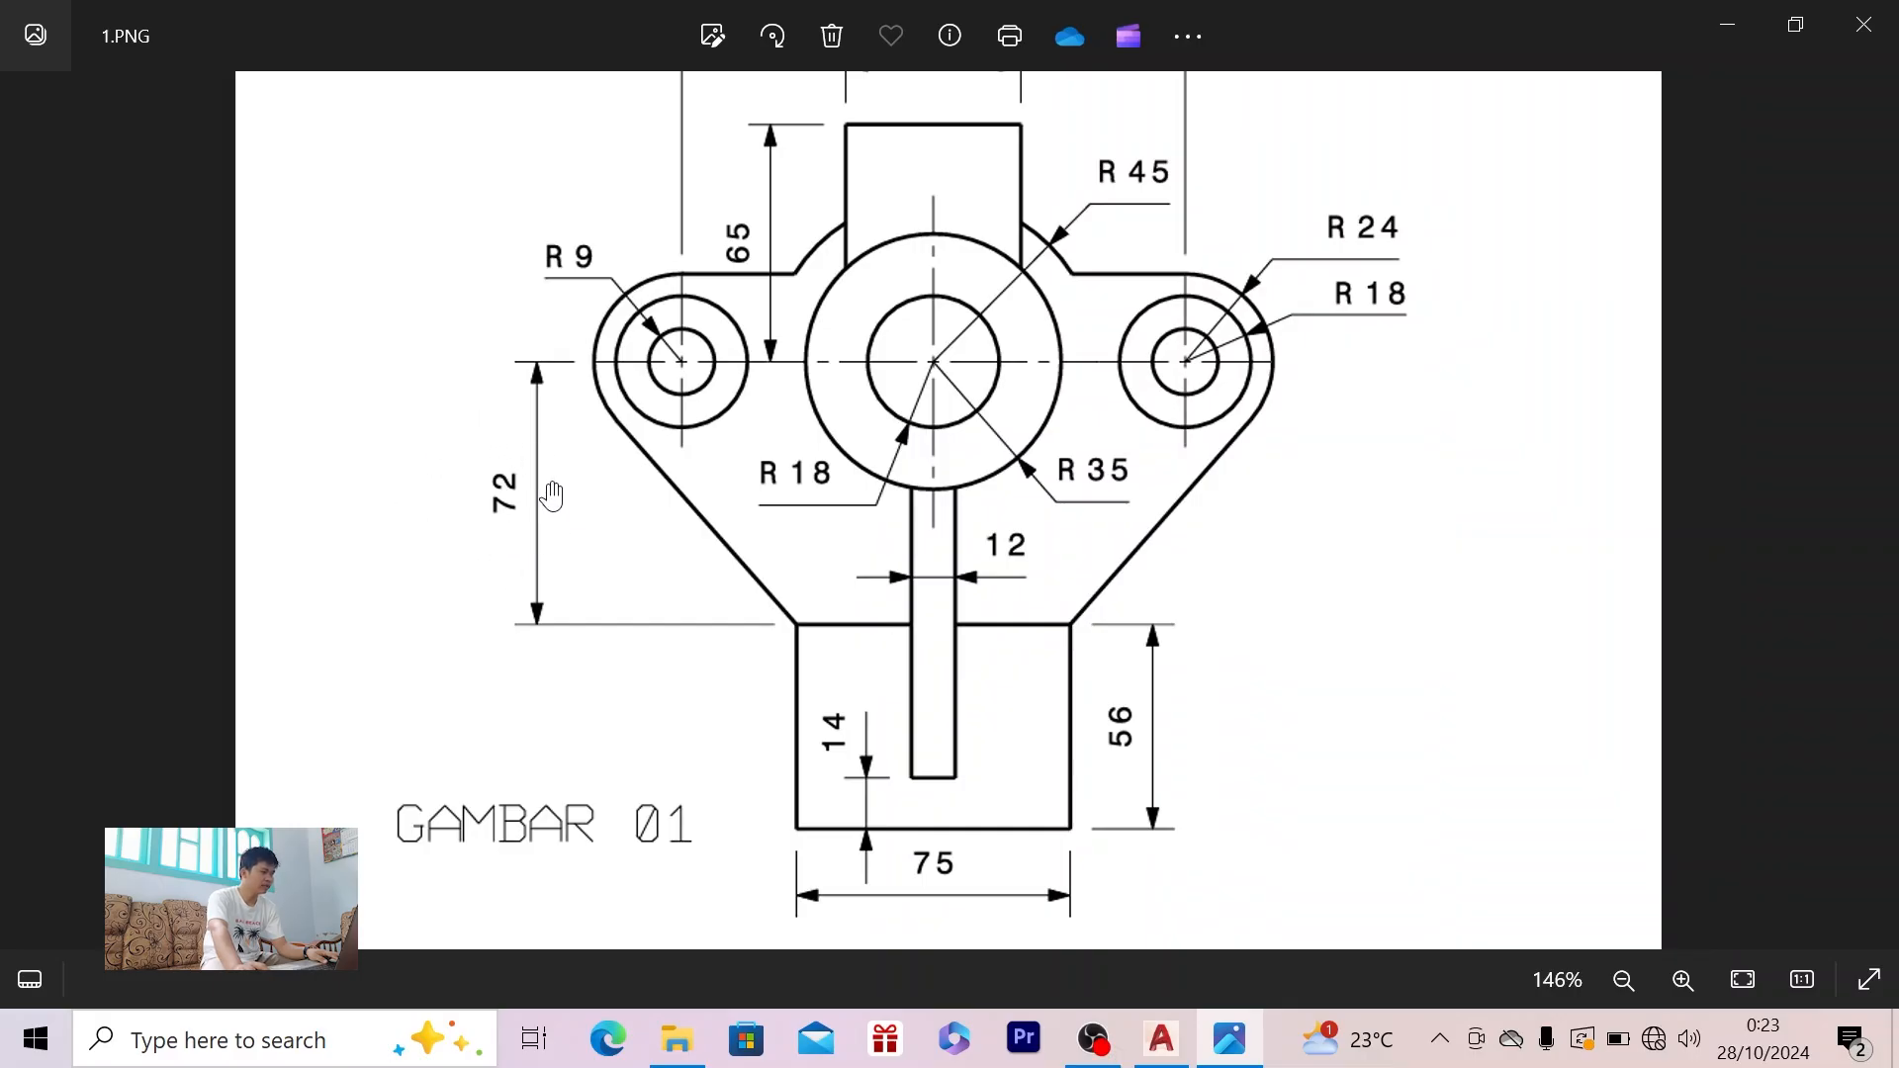
pyautogui.hotkey('alt', 'Tab')
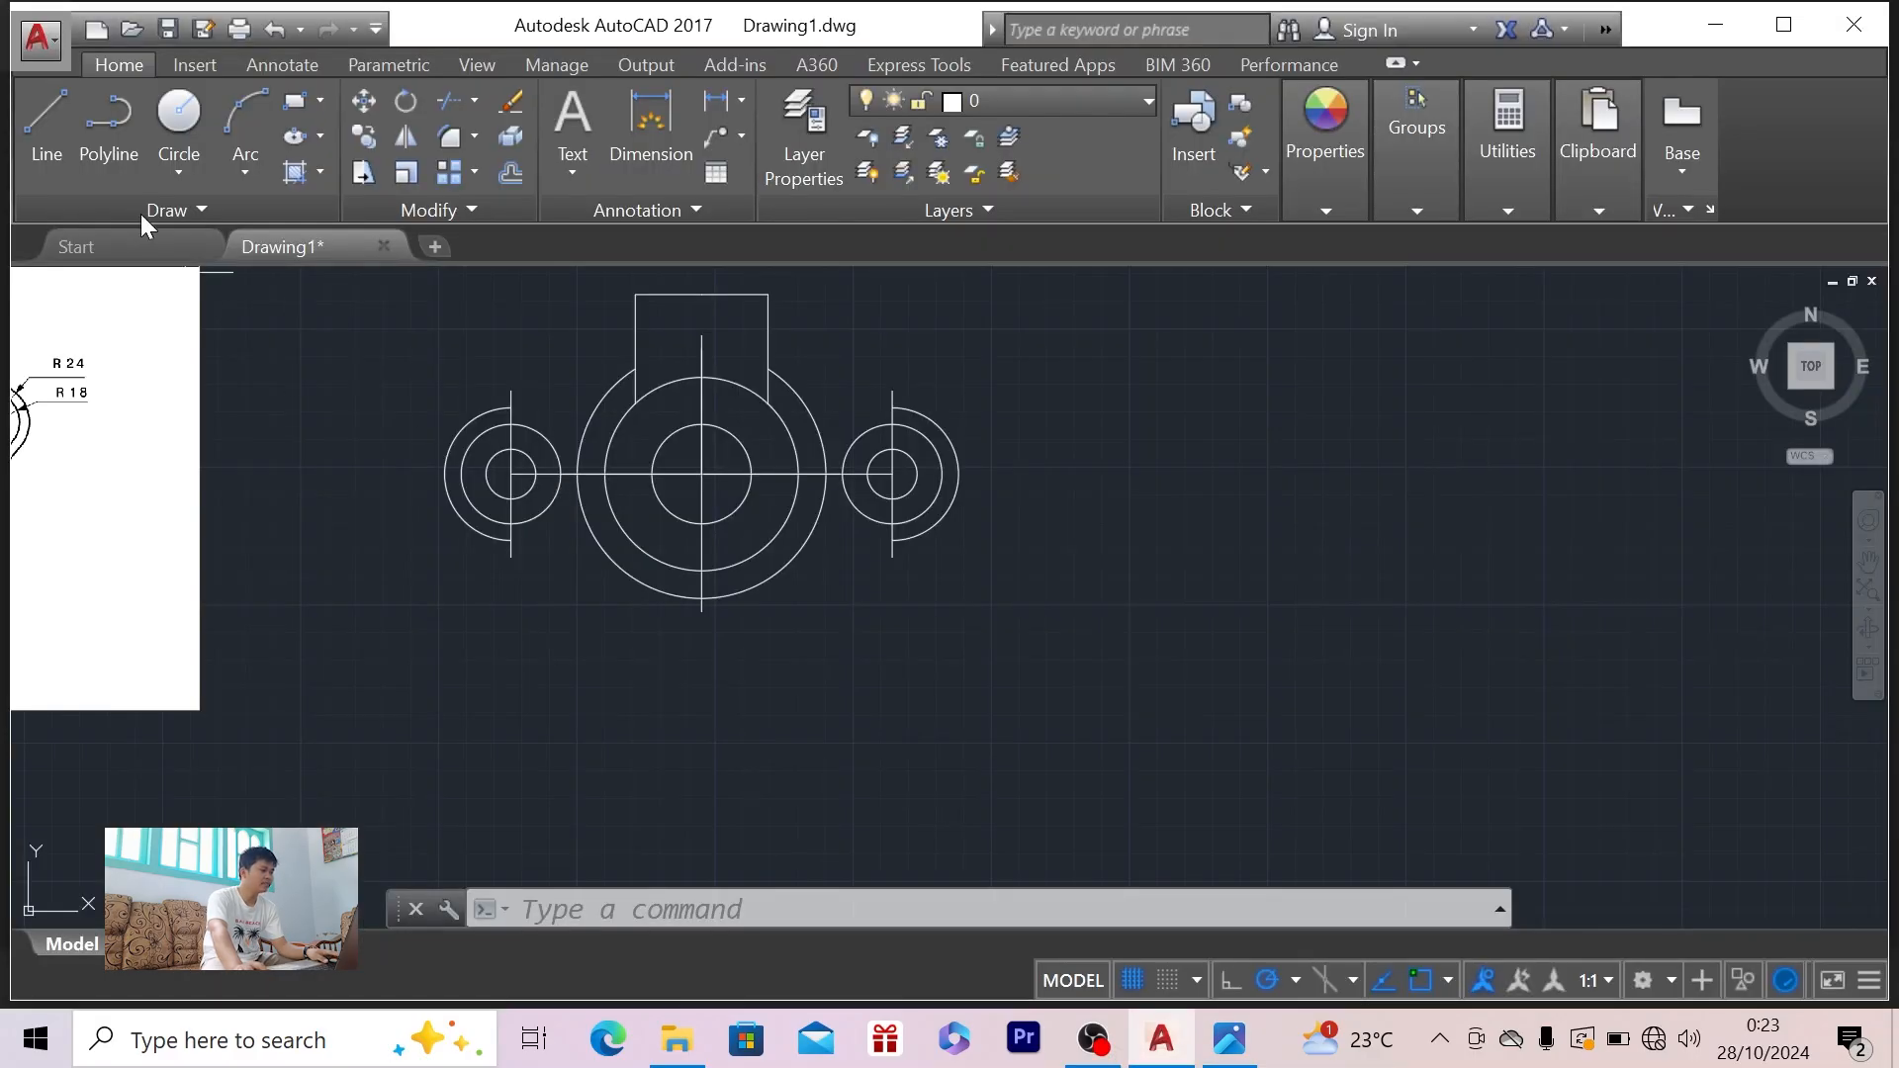
pyautogui.click(54, 117)
pyautogui.click(701, 477)
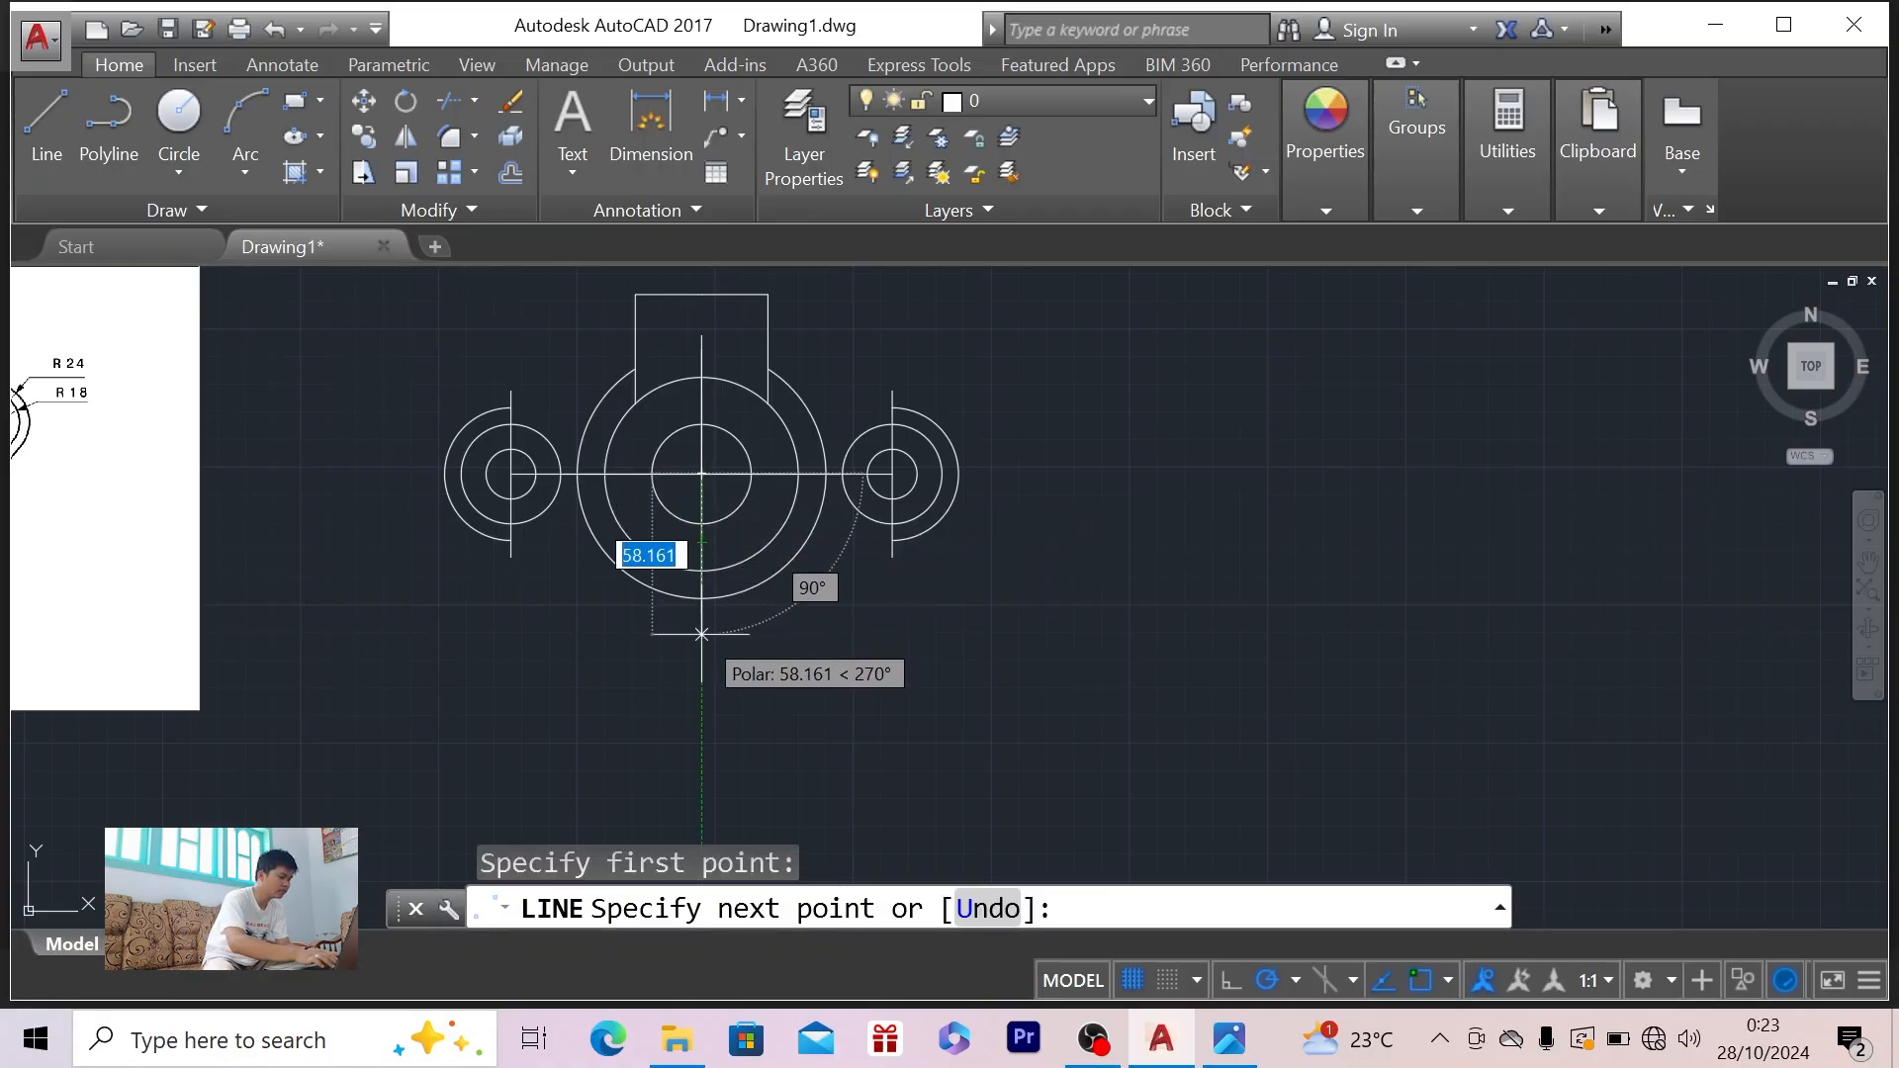
pyautogui.write('72')
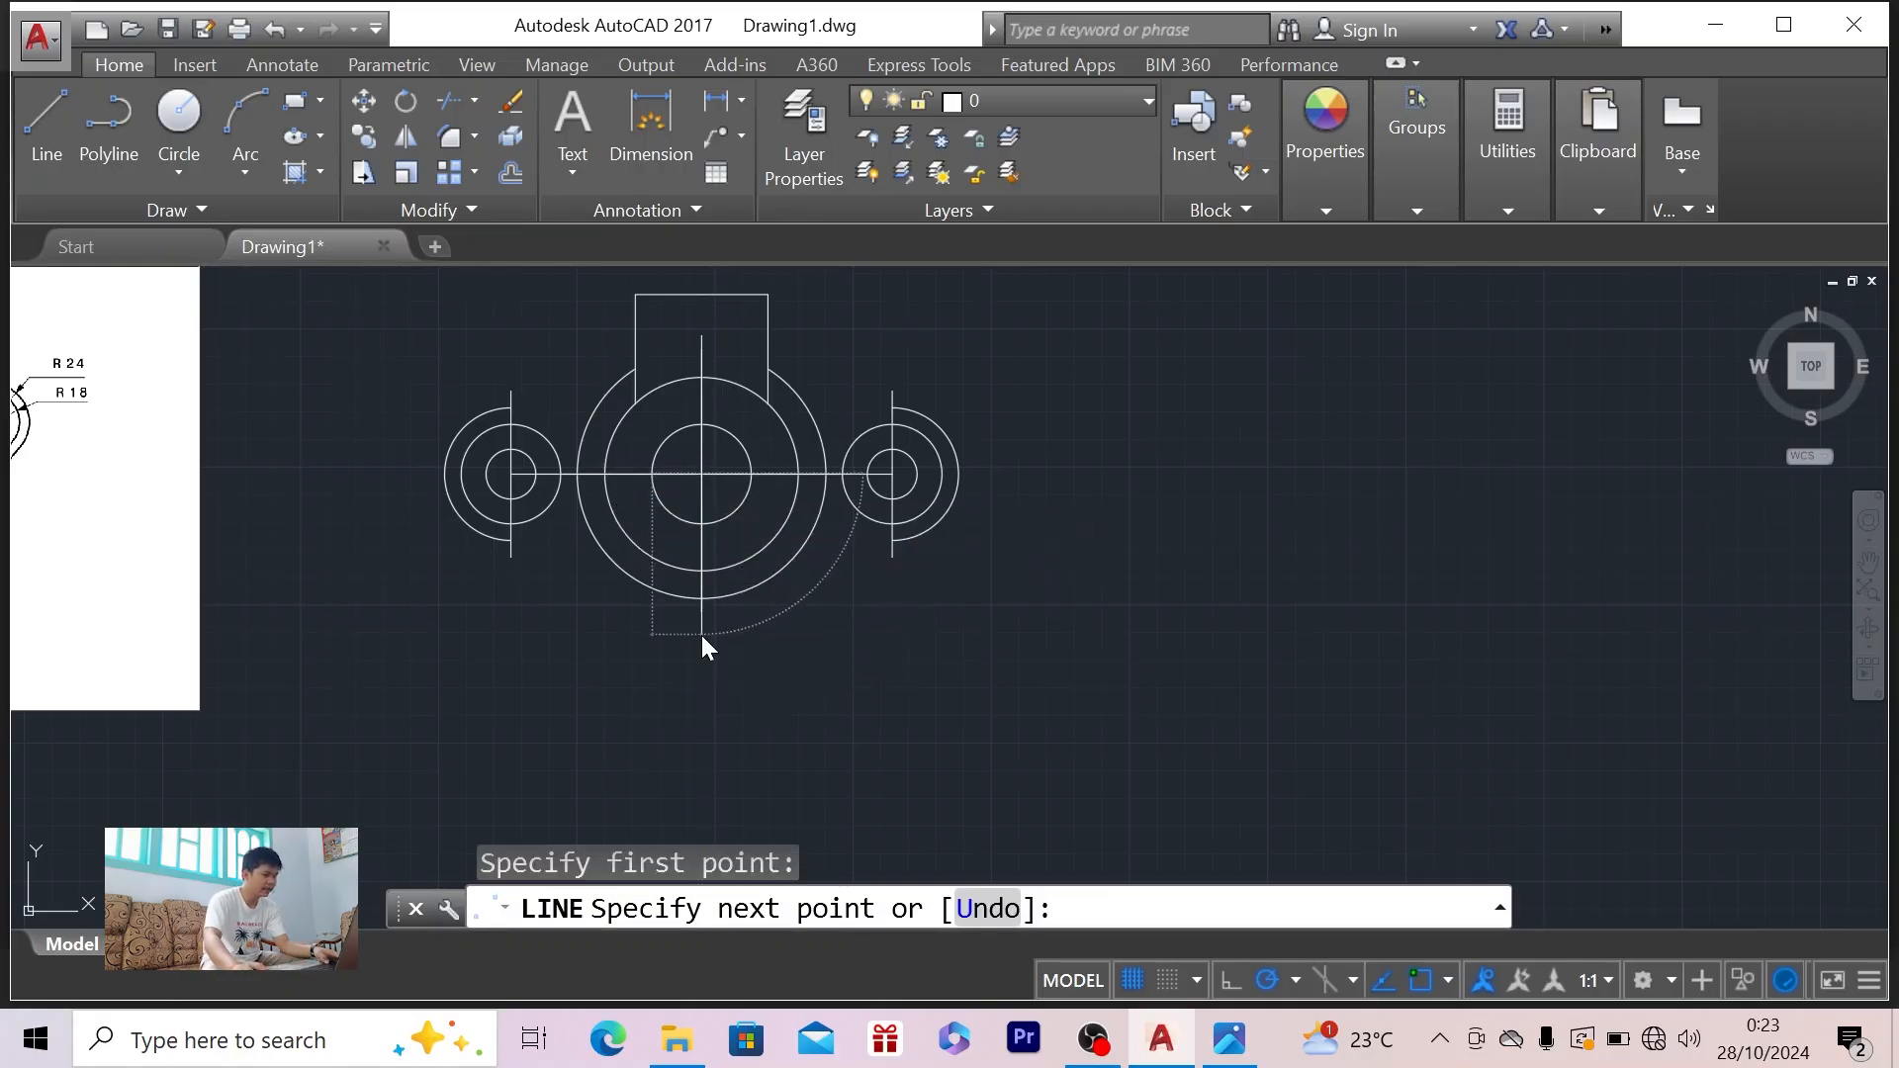
pyautogui.press('Return')
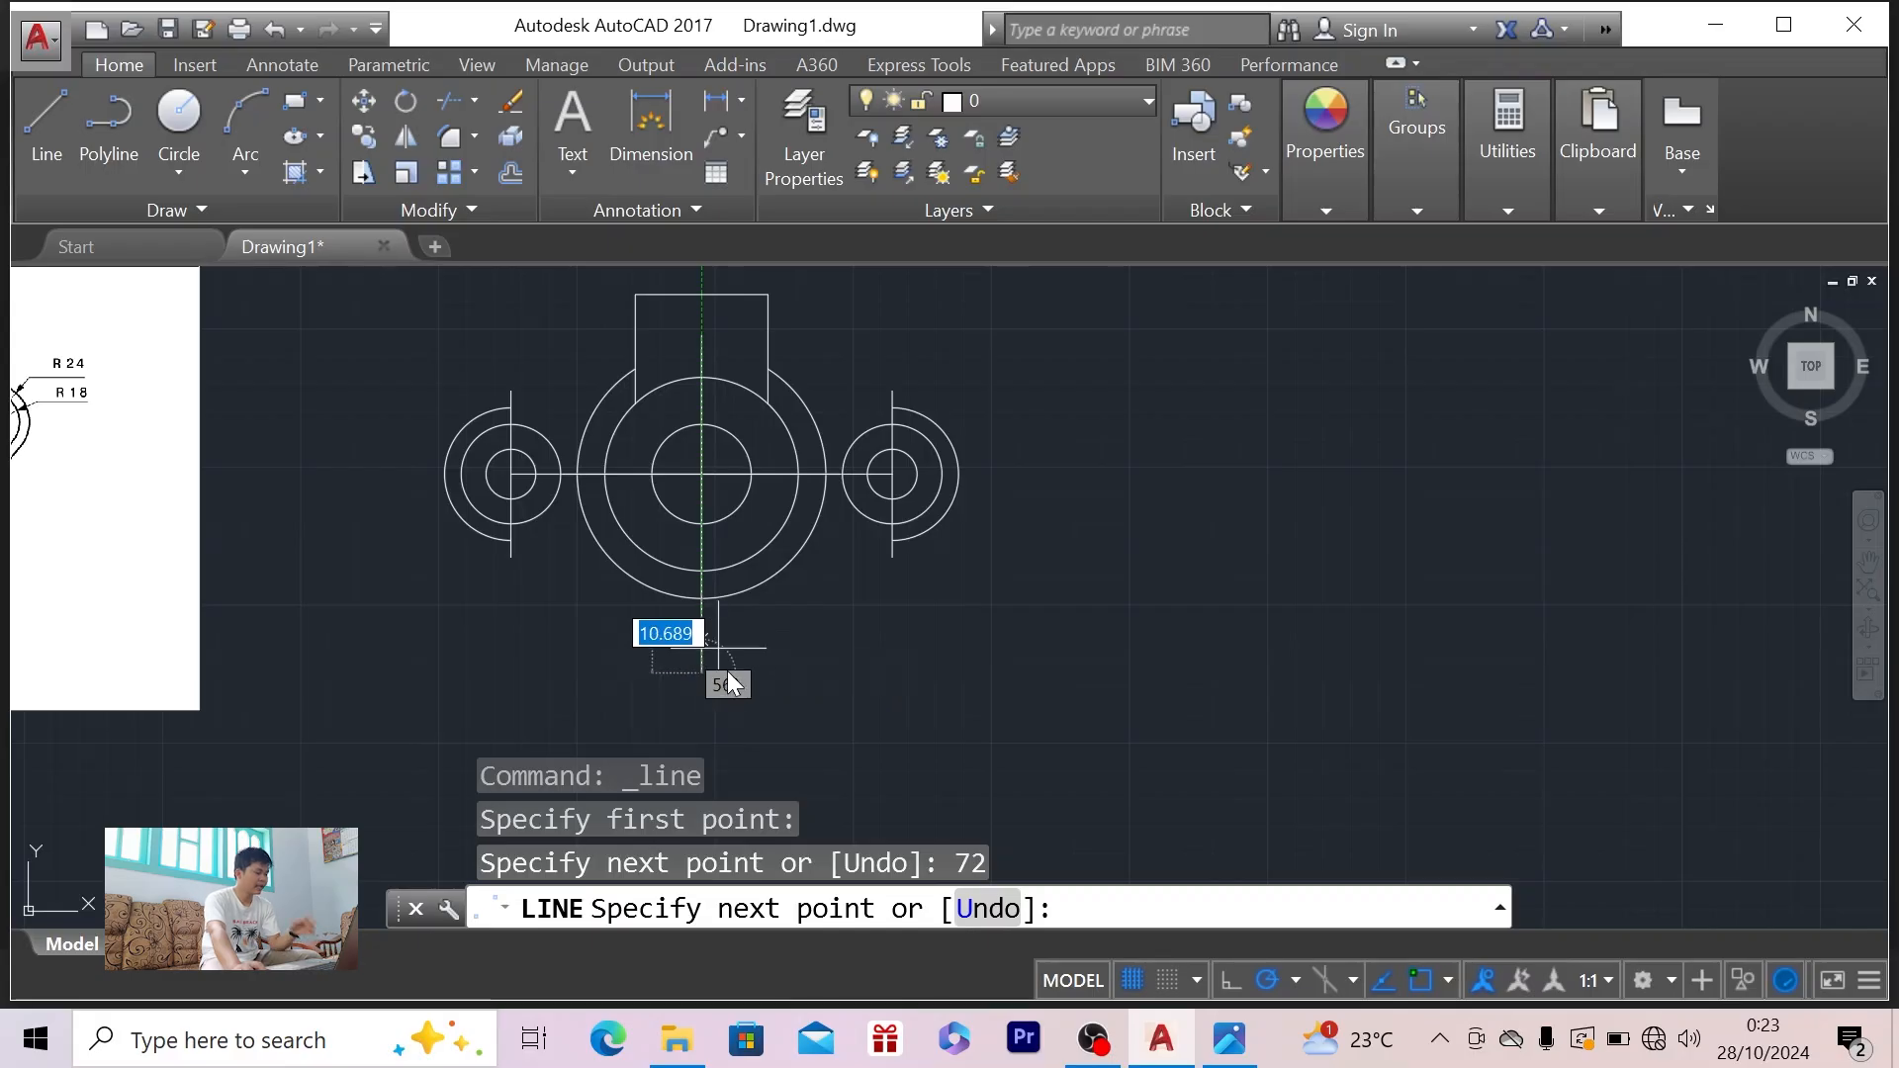
pyautogui.press('Escape')
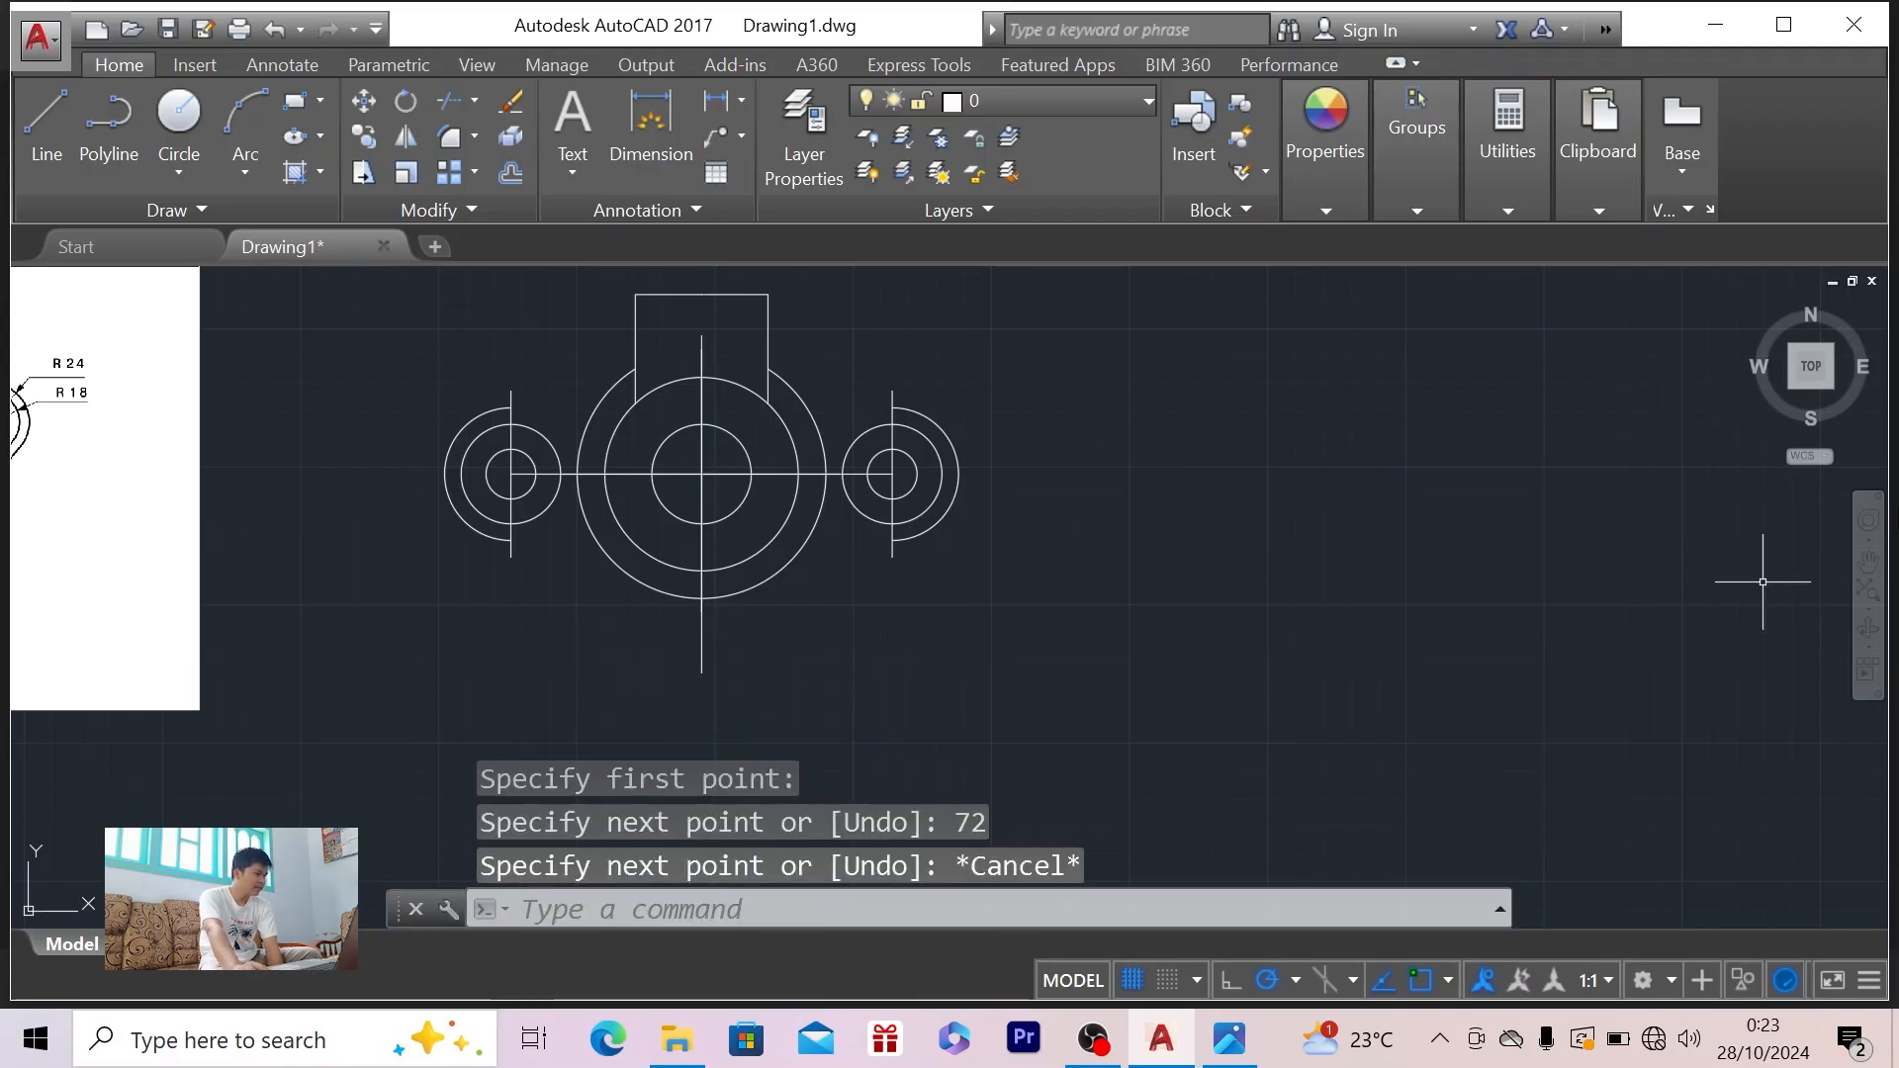
# - Draw the right half of the lower rectangle's top edge as a 37.5-long horizontal line from the vertical line's lower end, checking the reference in Photos
pyautogui.click(1871, 563)
pyautogui.moveTo(1254, 557); pyautogui.dragTo(1339, 488)
pyautogui.scroll(2, 815, 550)
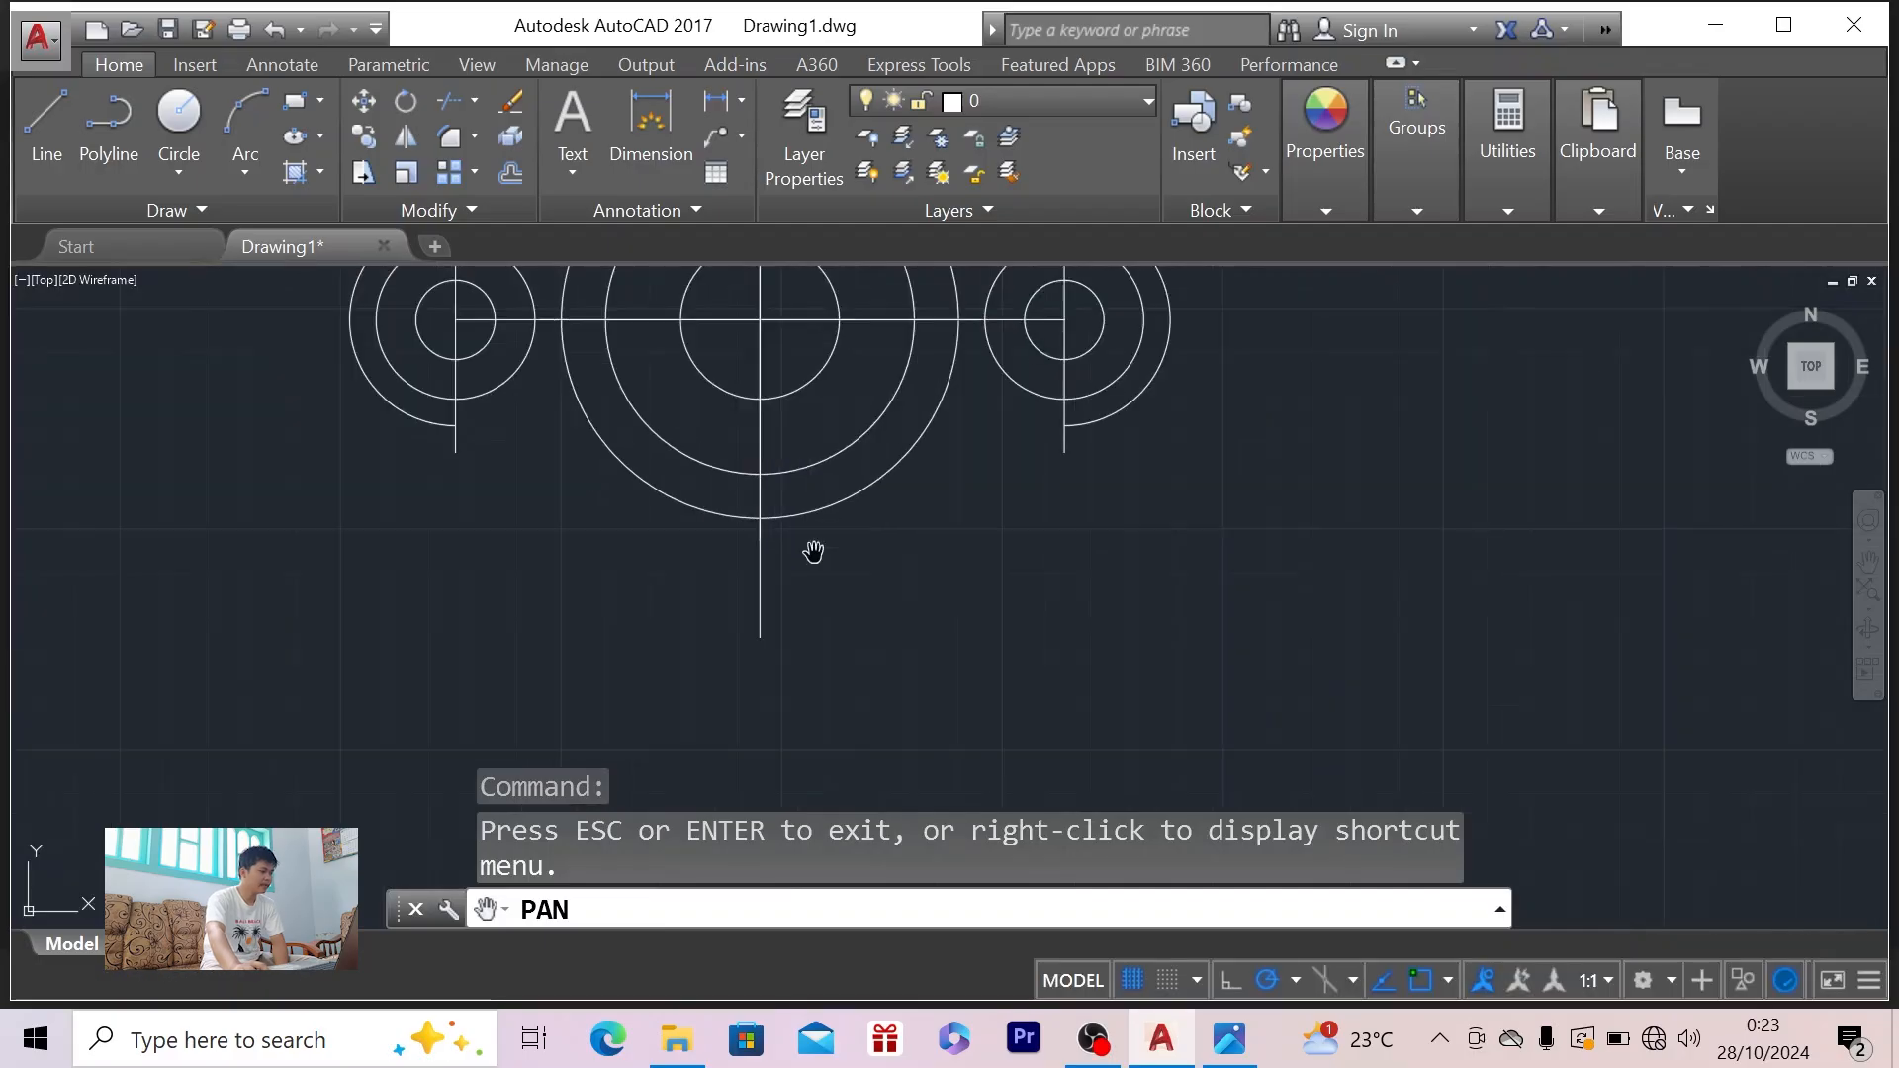
pyautogui.scroll(1, 813, 551)
pyautogui.scroll(-1, 807, 554)
pyautogui.press('Escape')
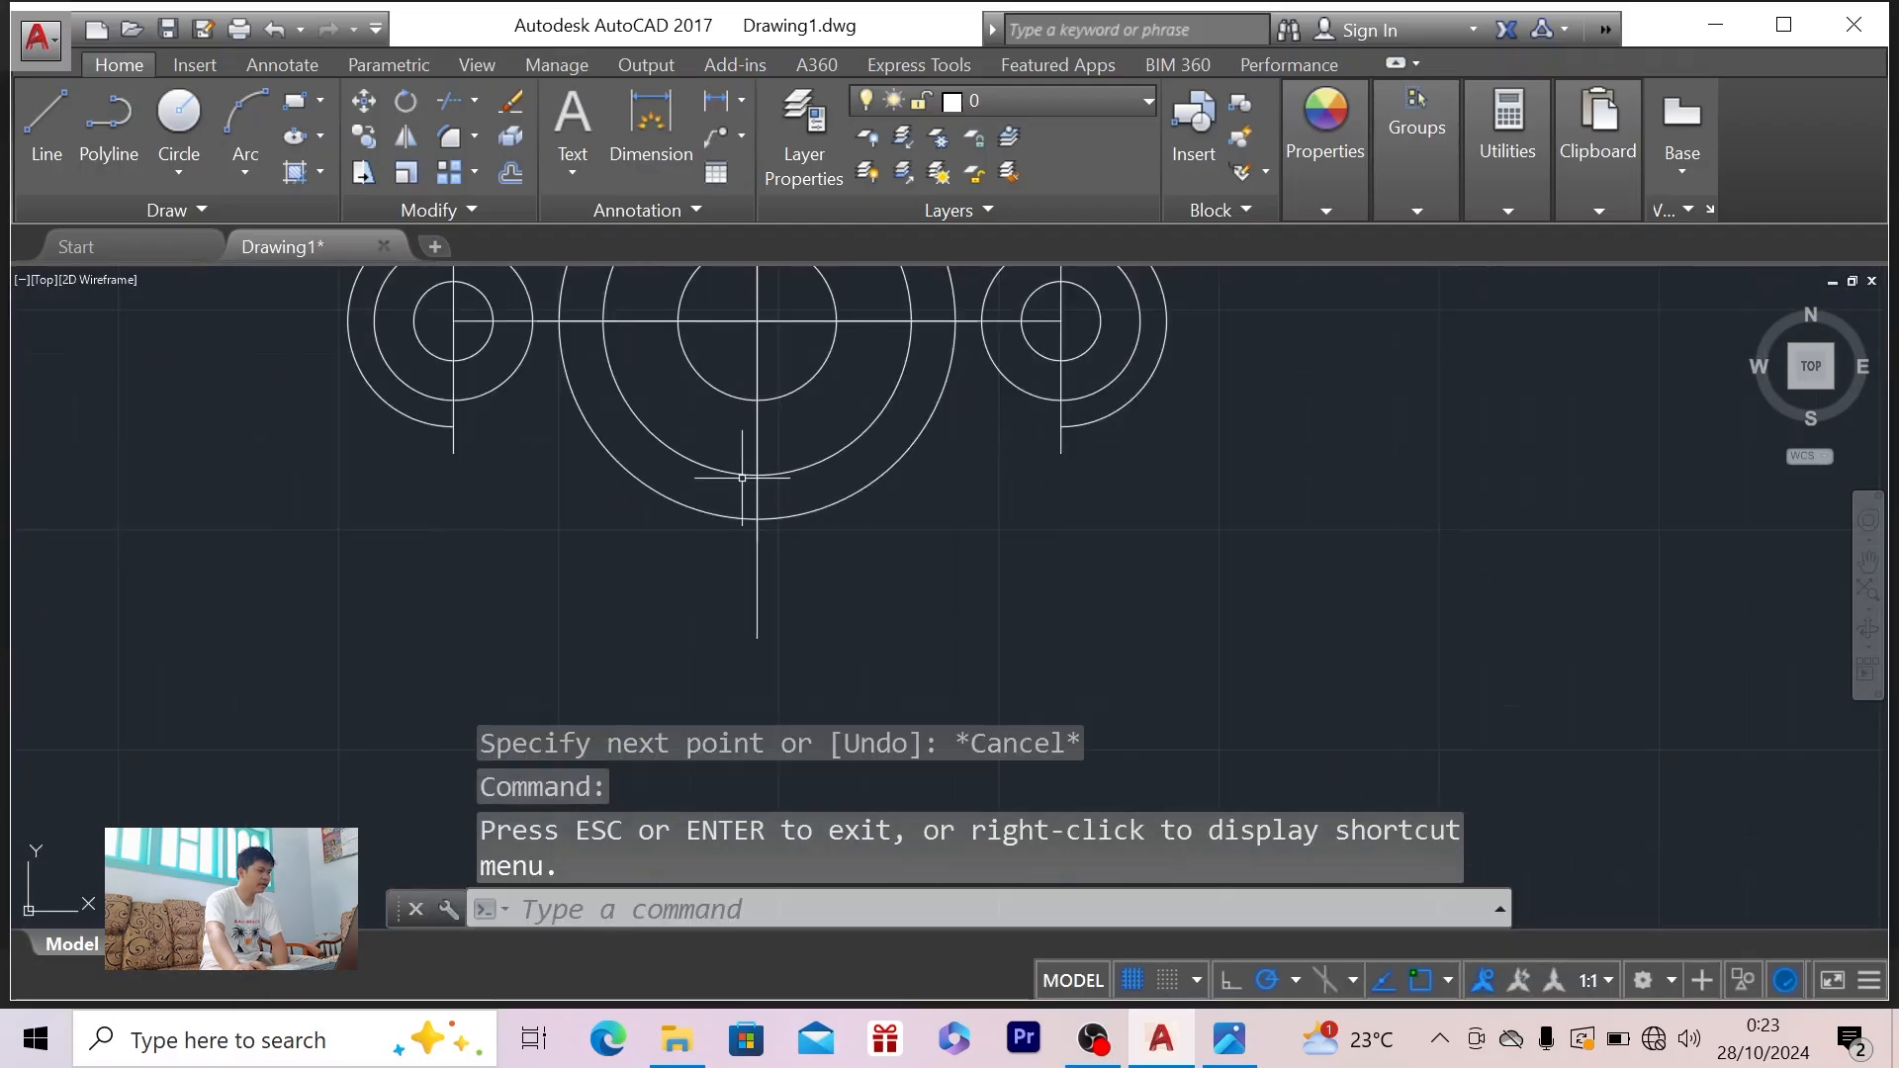
pyautogui.hotkey('alt', 'Tab')
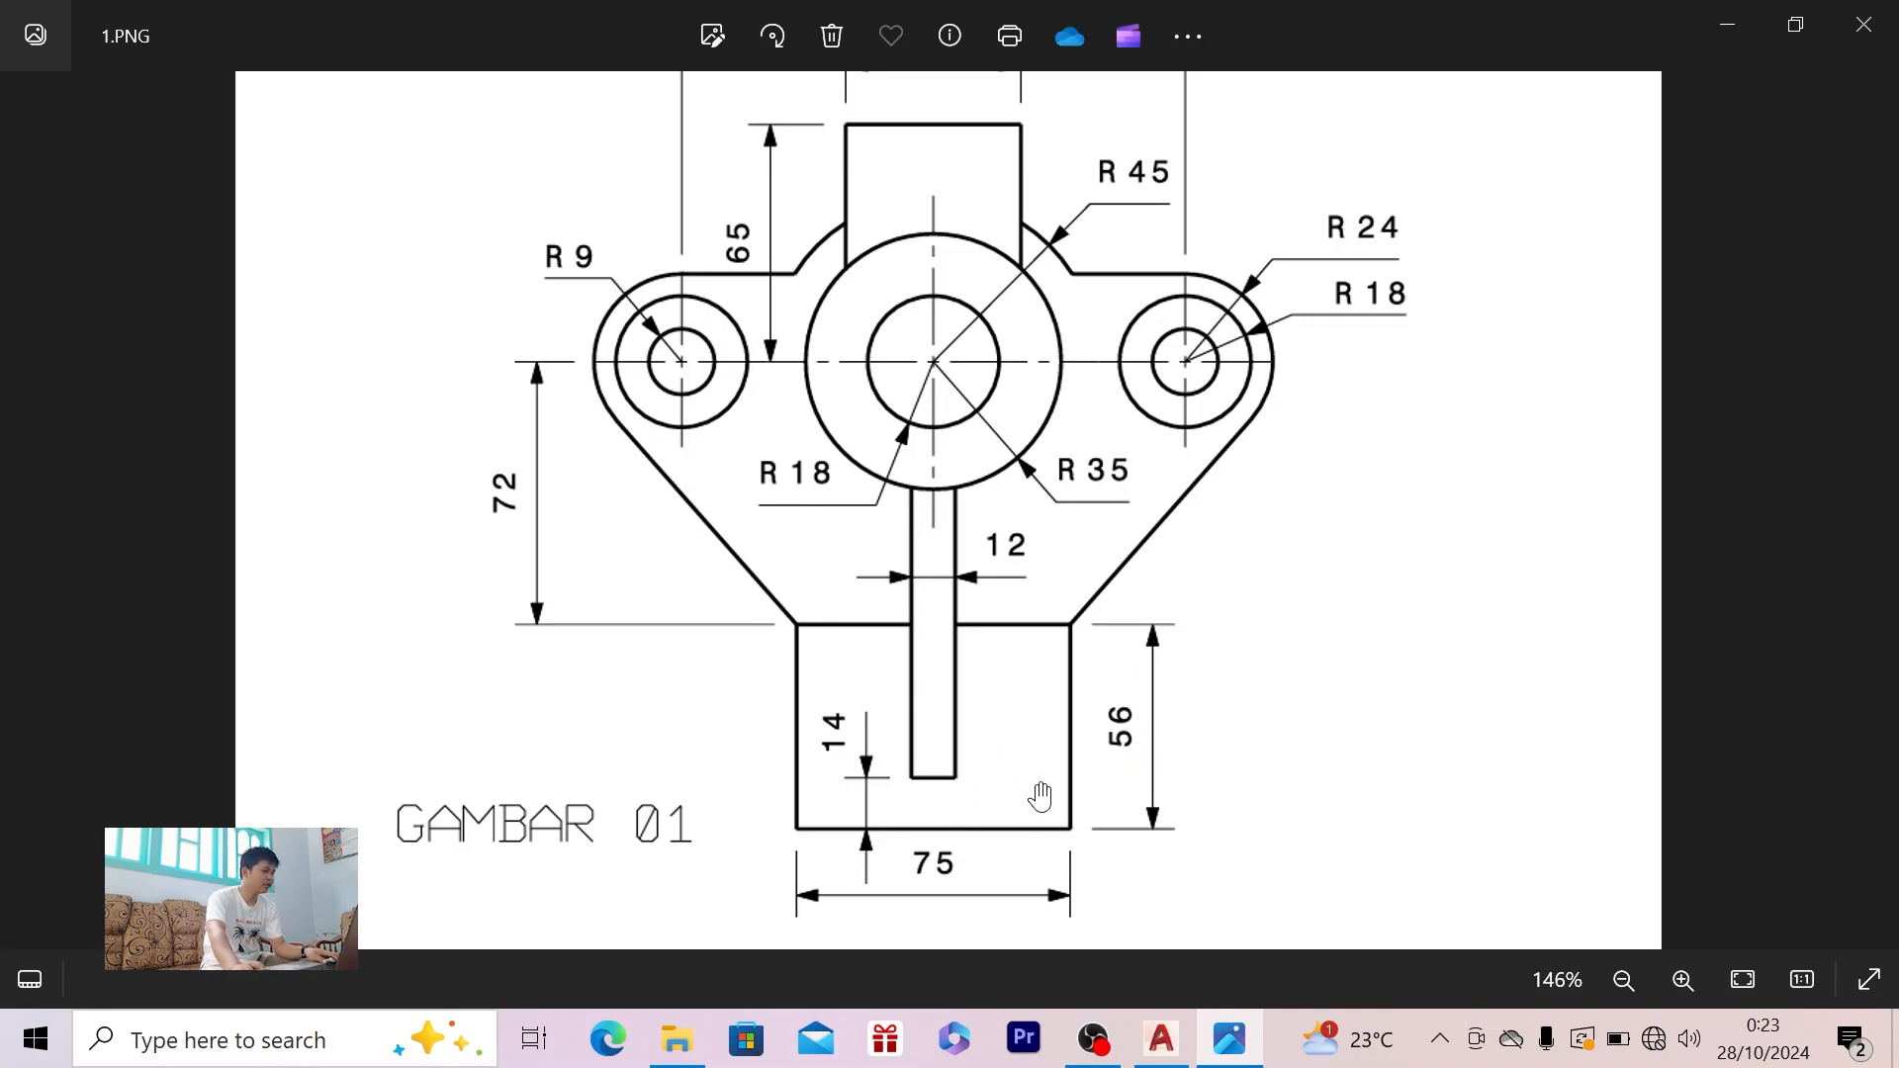
pyautogui.hotkey('alt', 'Tab')
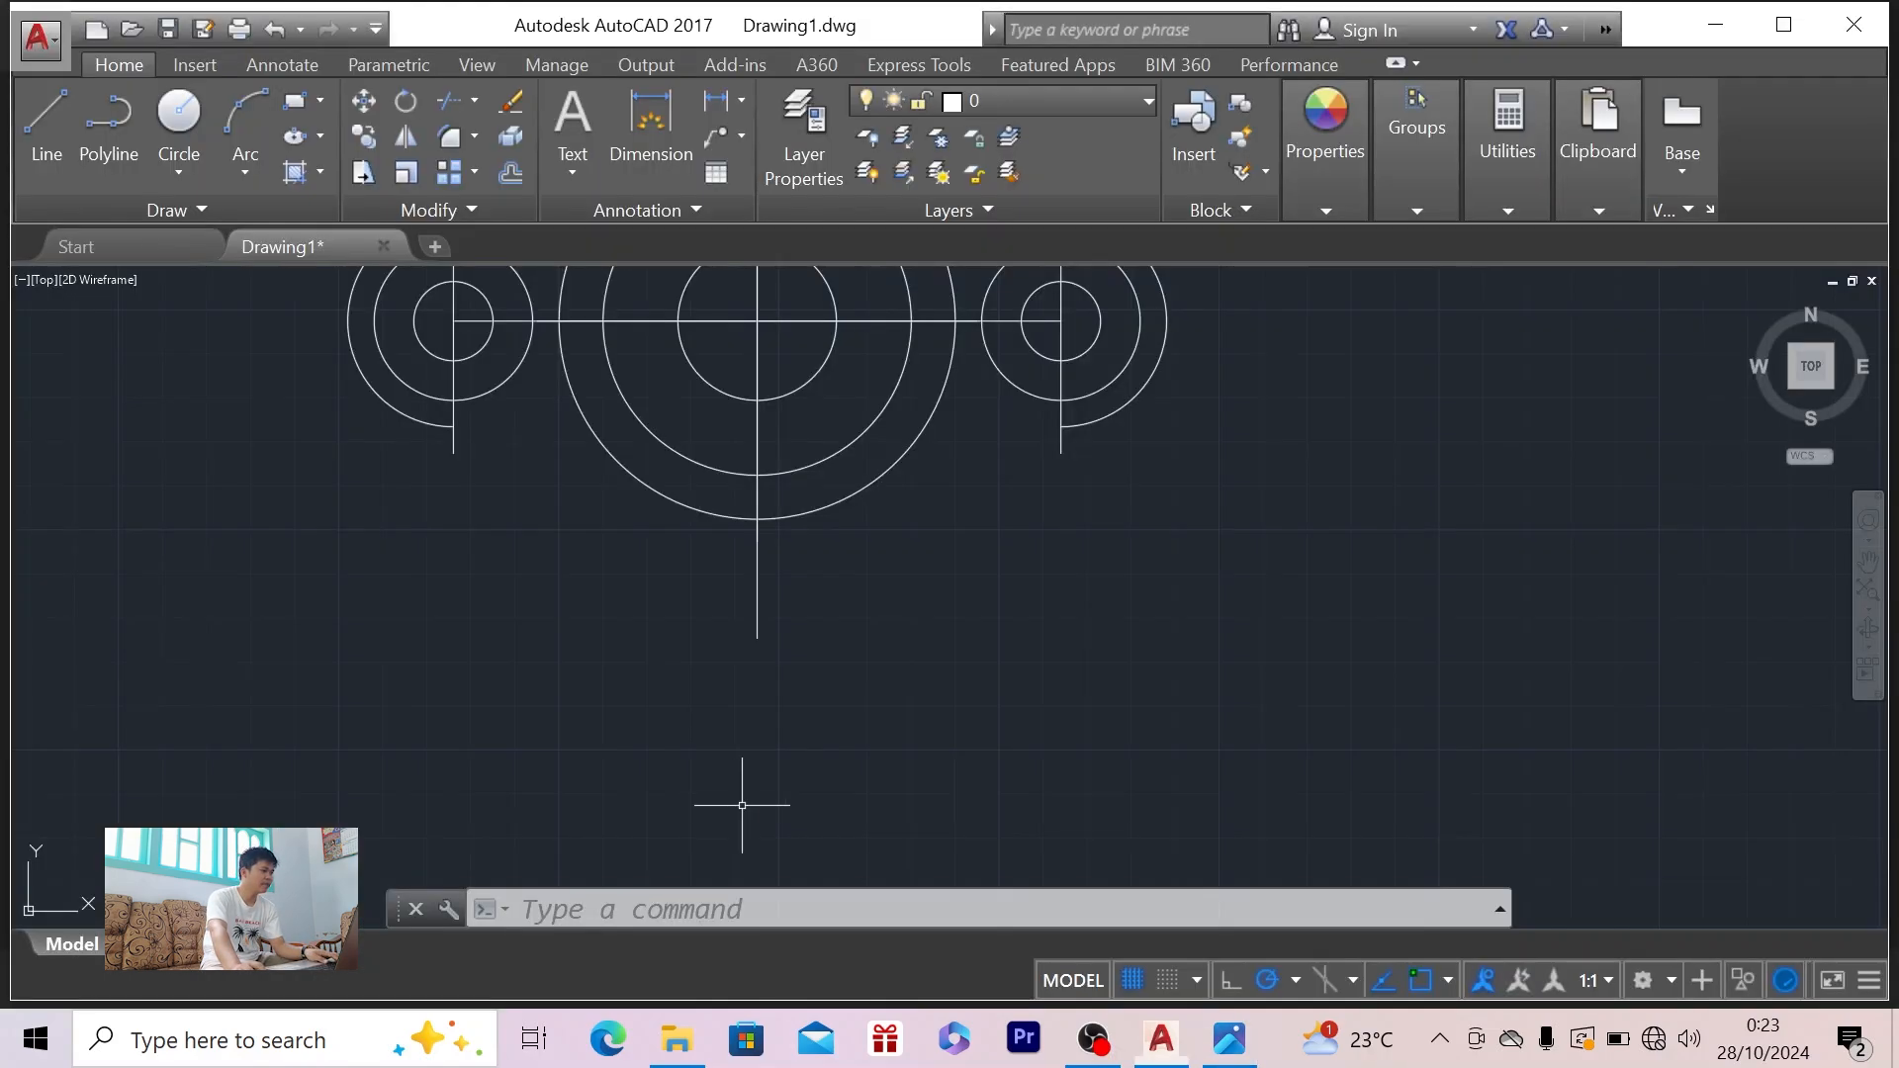
pyautogui.click(47, 119)
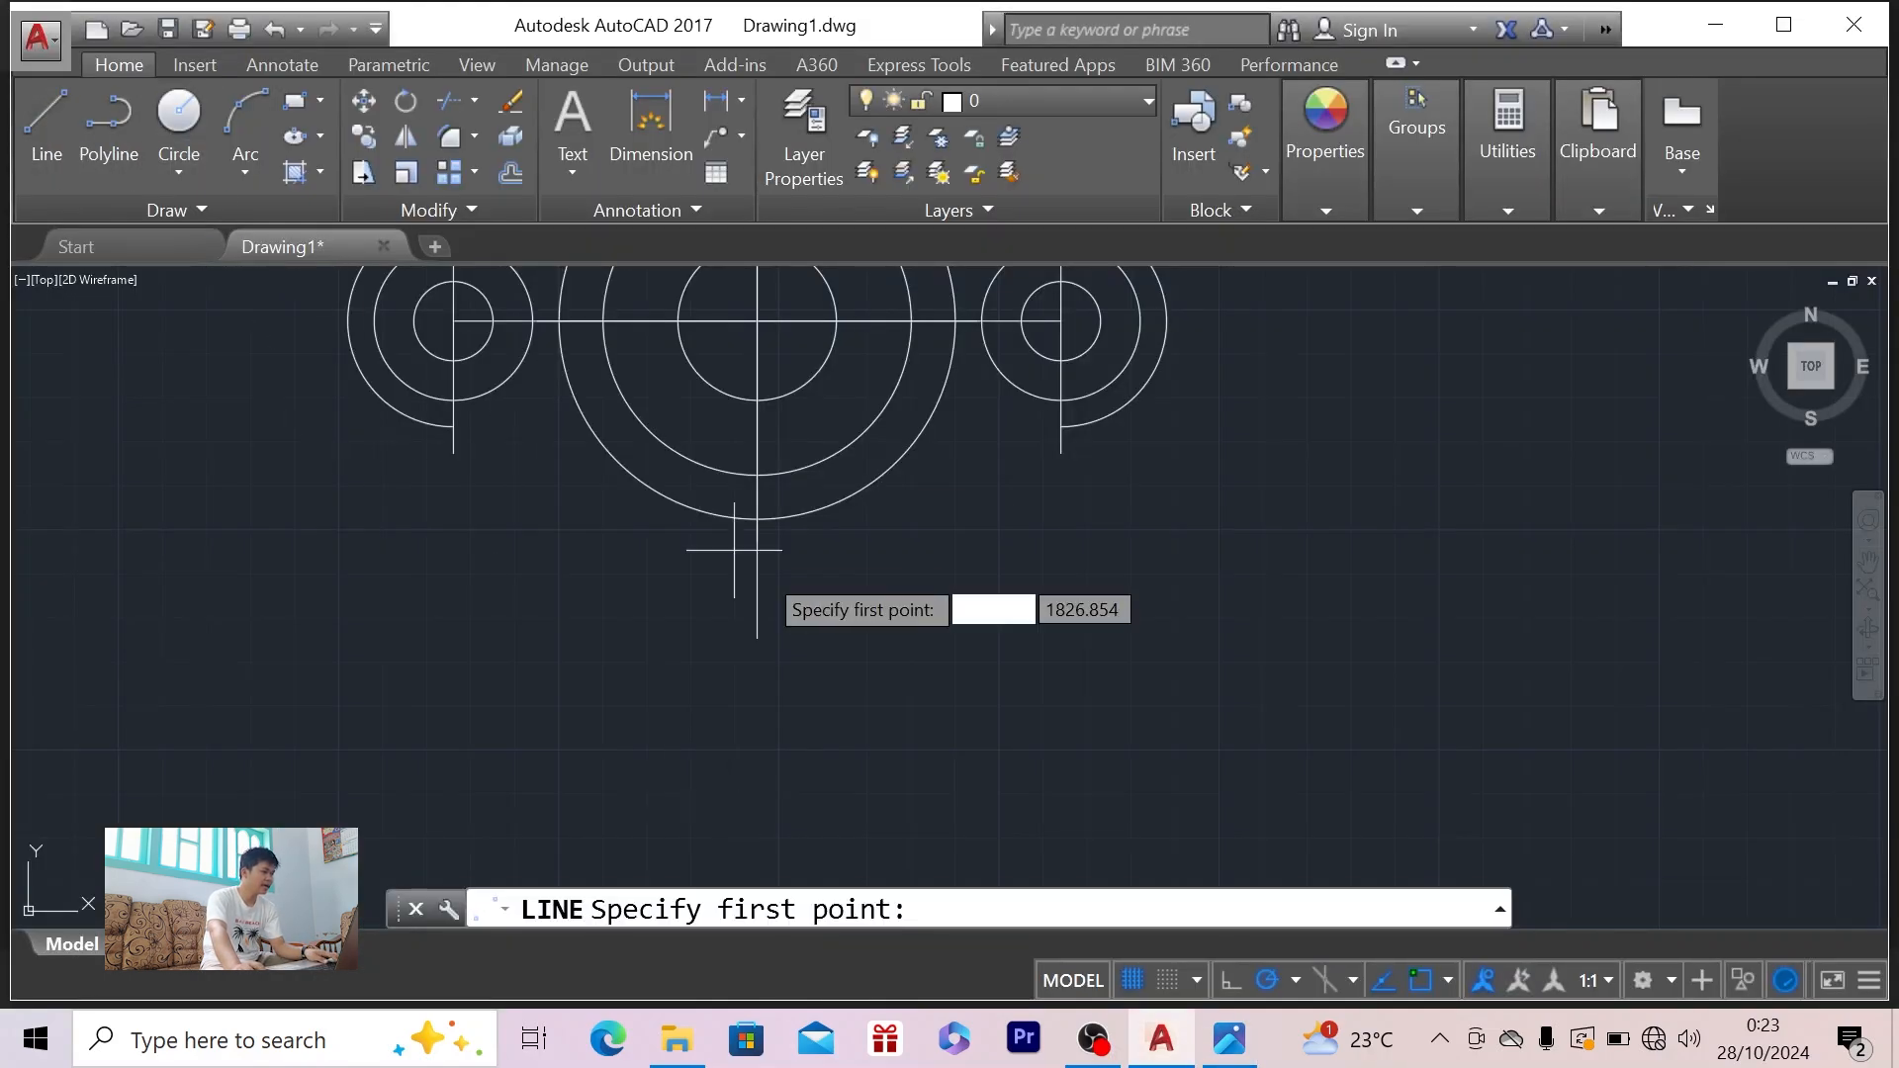
pyautogui.click(760, 643)
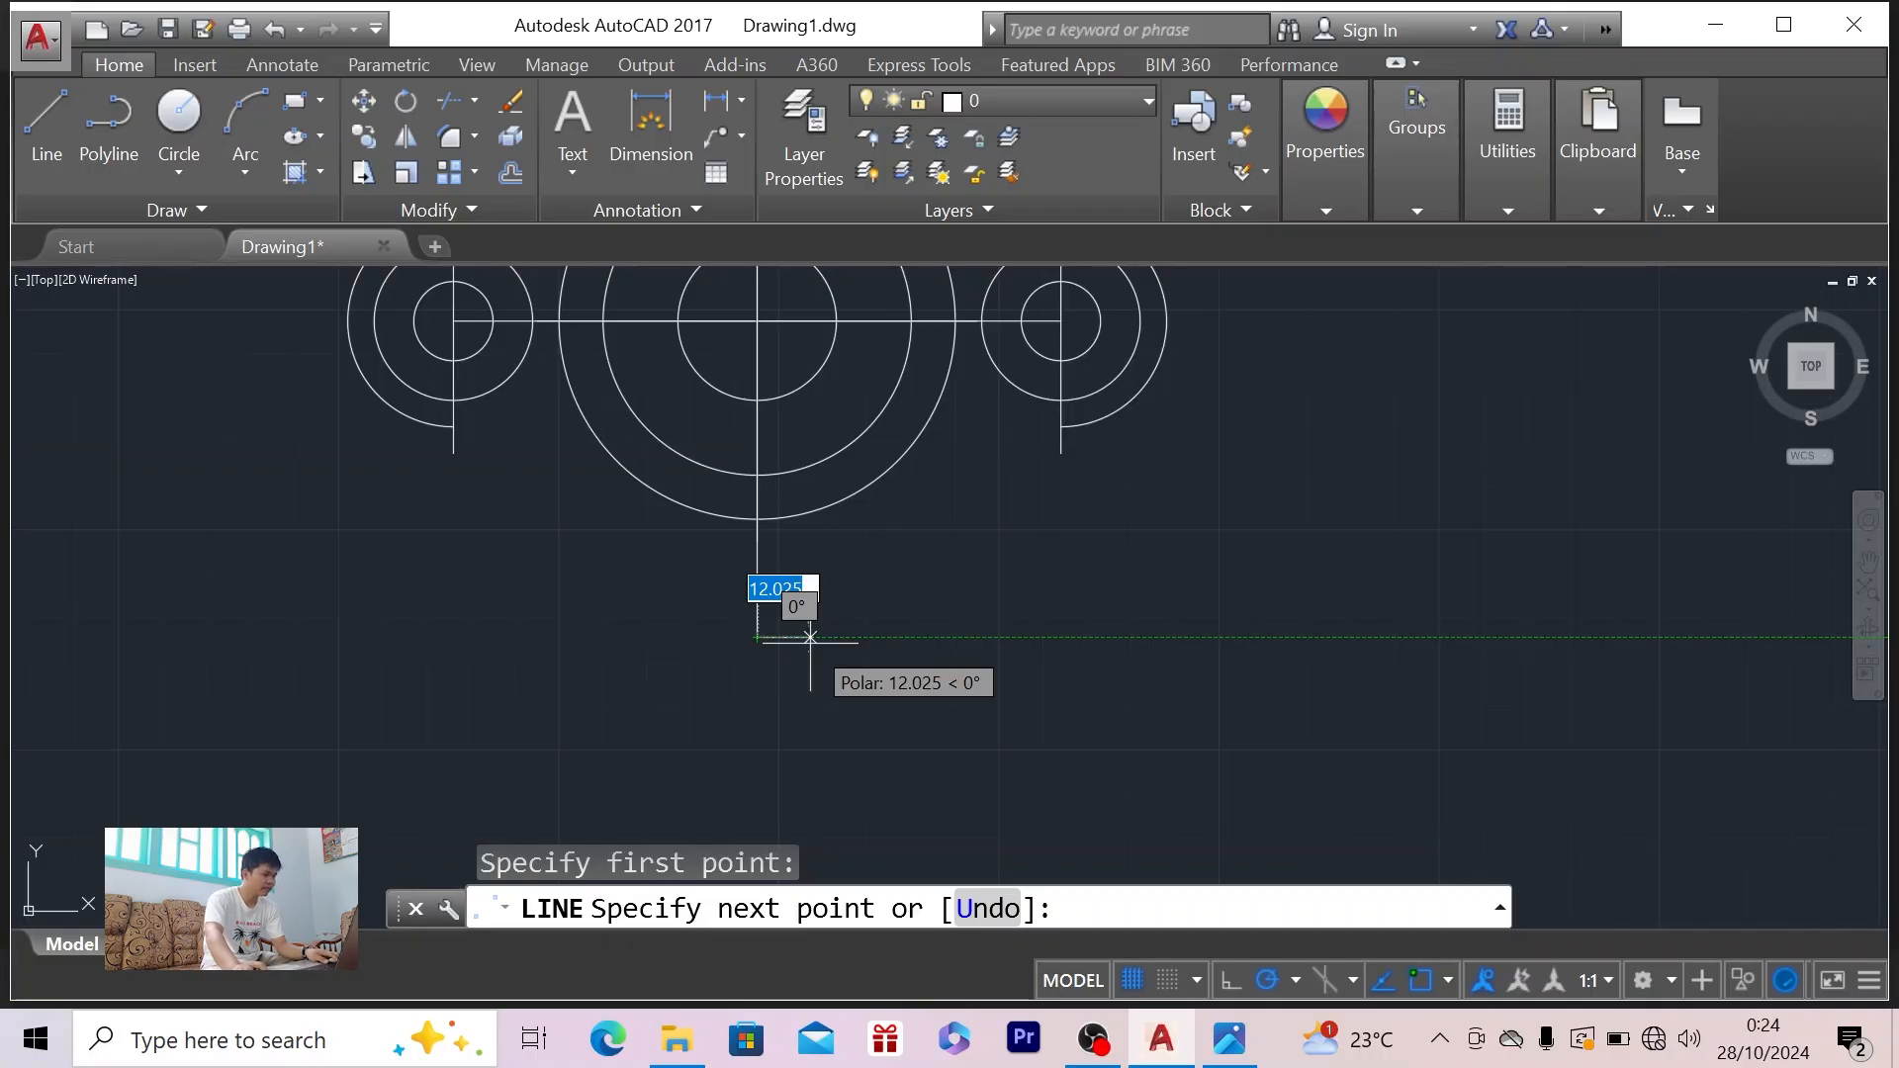
pyautogui.write('37.5')
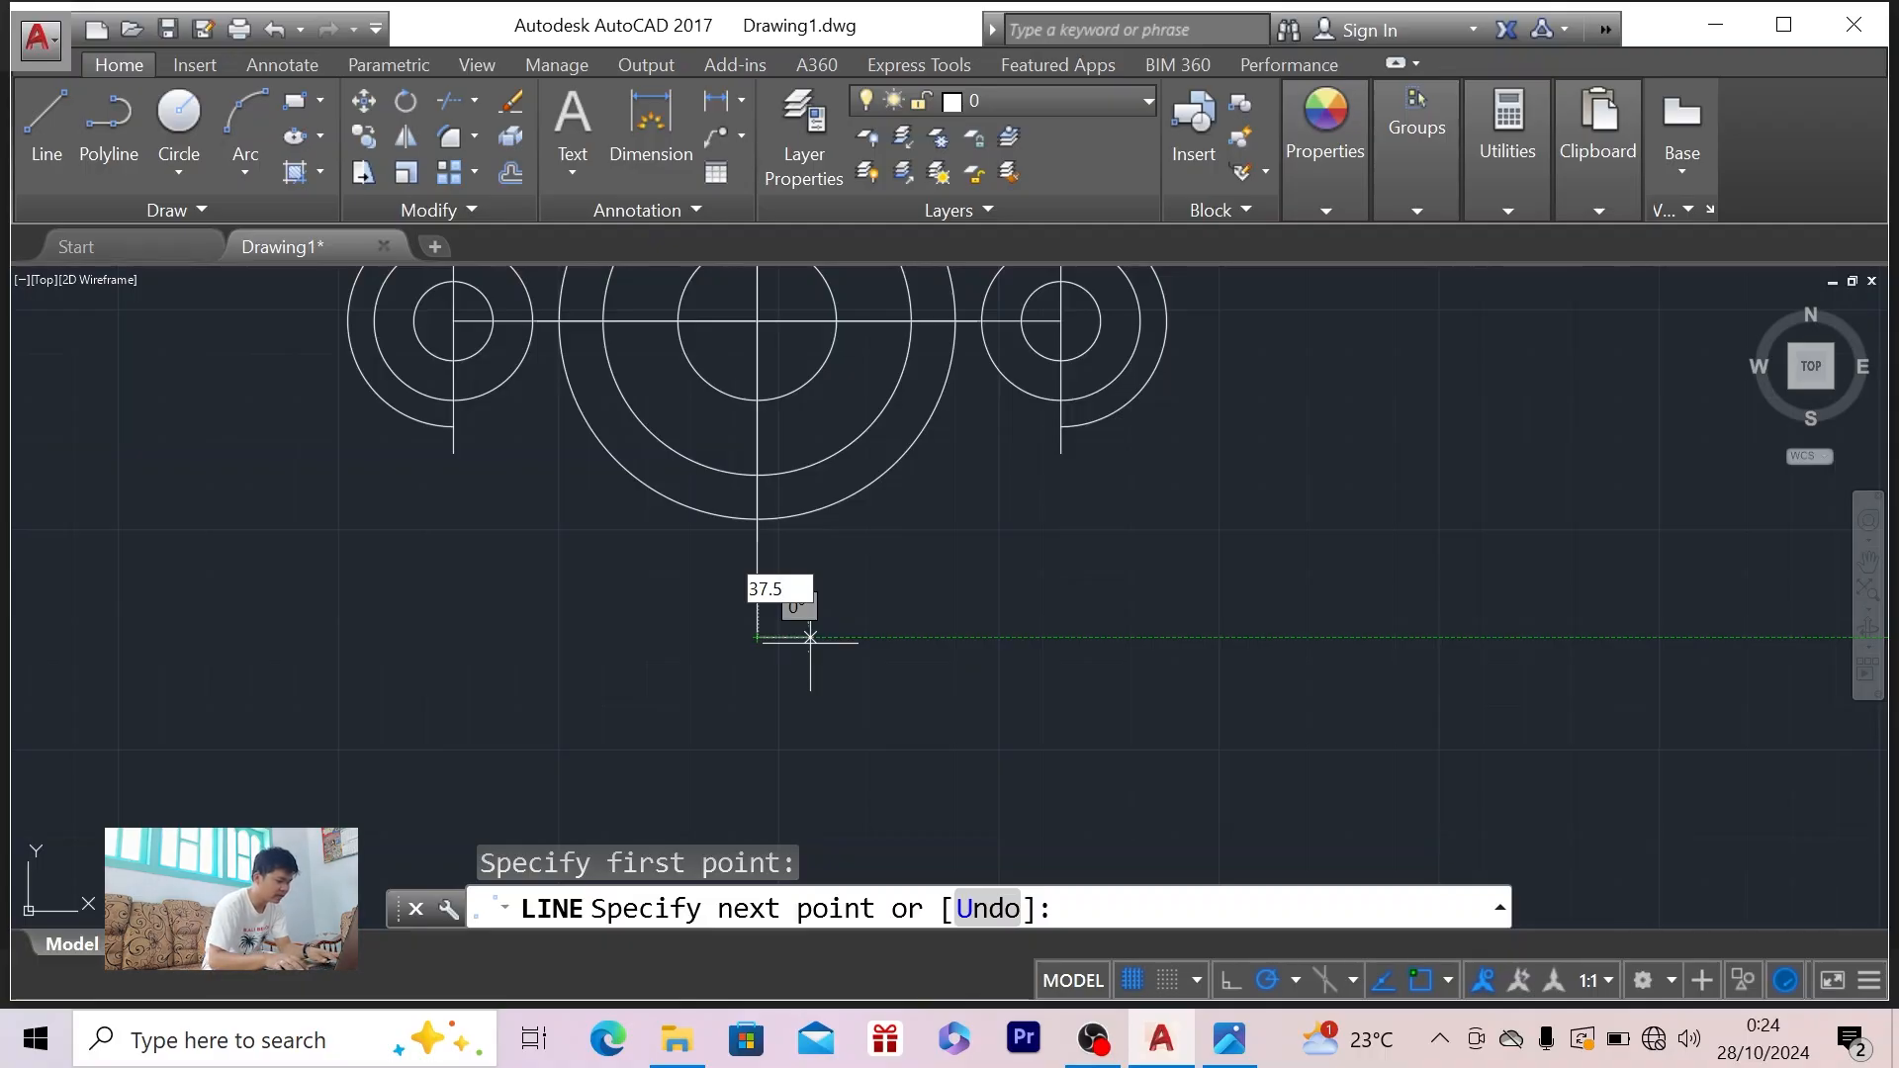
pyautogui.press('Return')
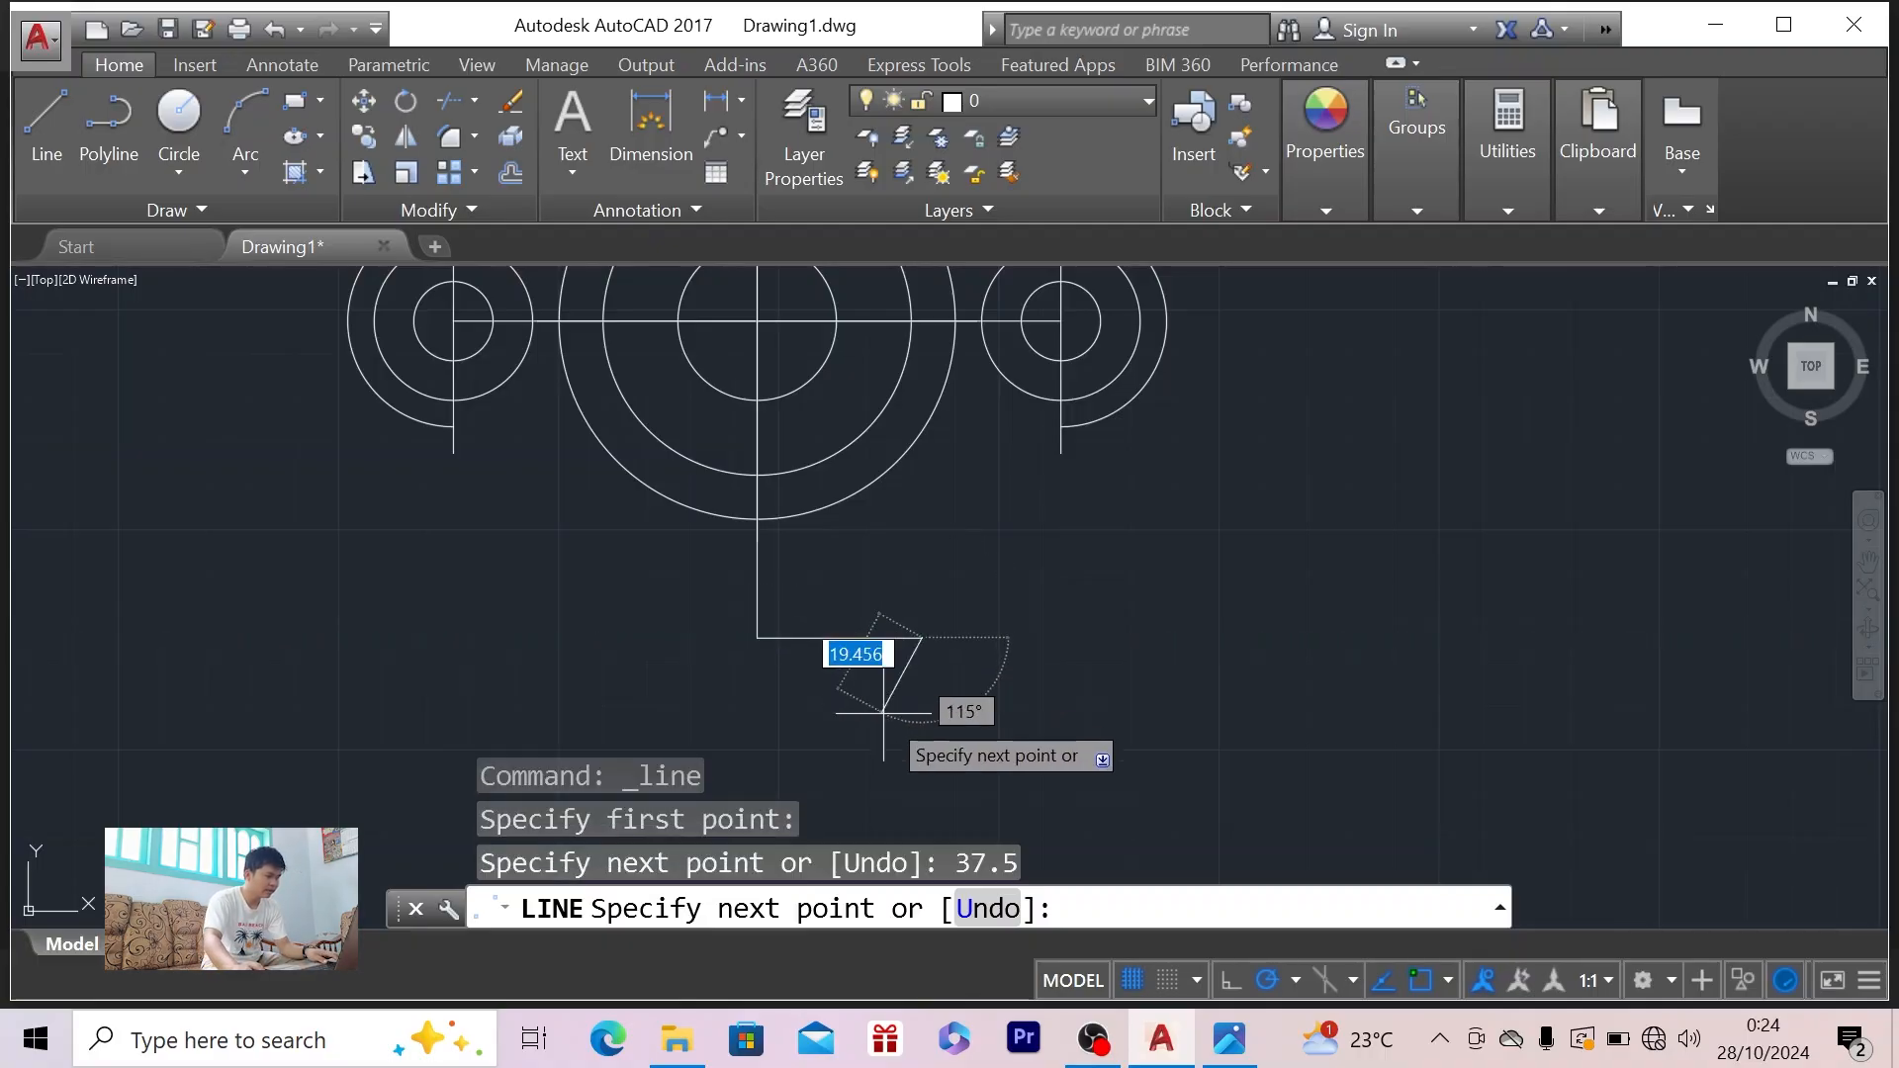
# - Check the height in Photos and draw the lower rectangle's right side 56 straight down in AutoCAD
pyautogui.hotkey('alt', 'Tab')
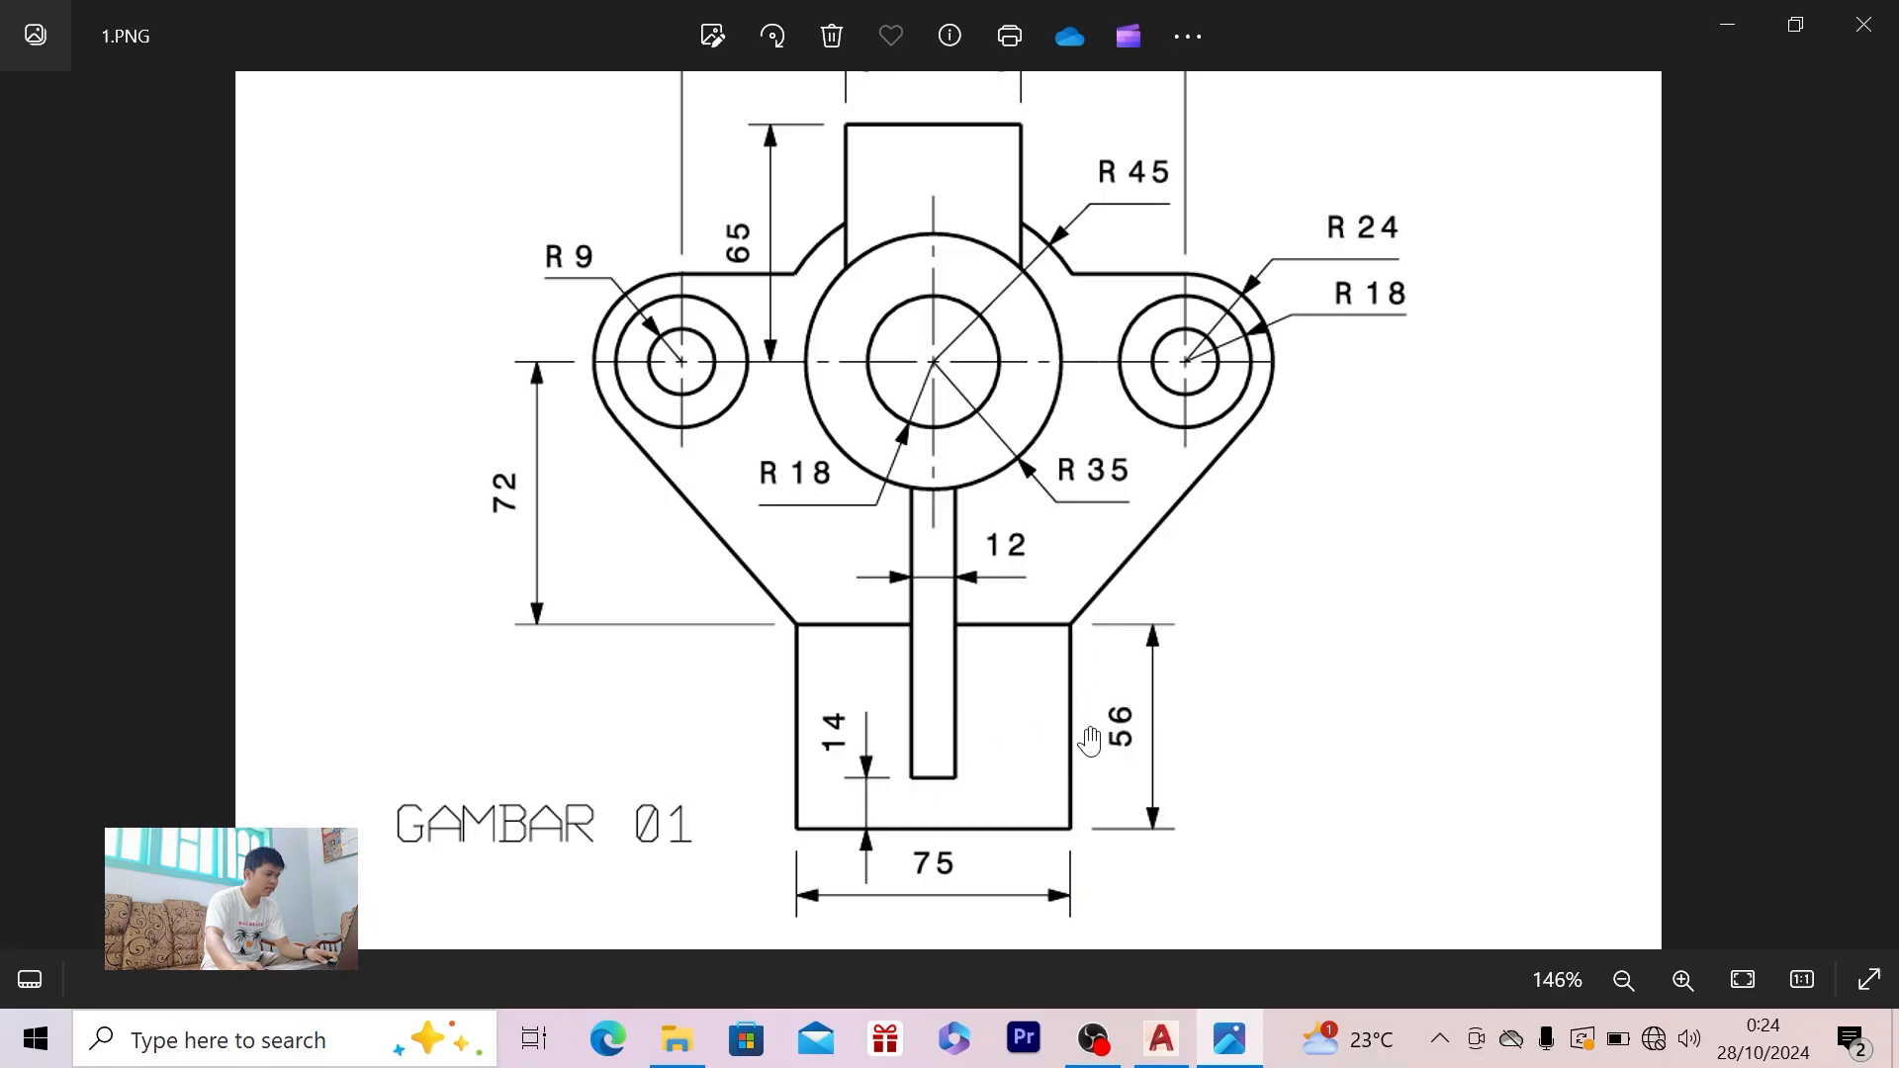
pyautogui.hotkey('alt', 'Tab')
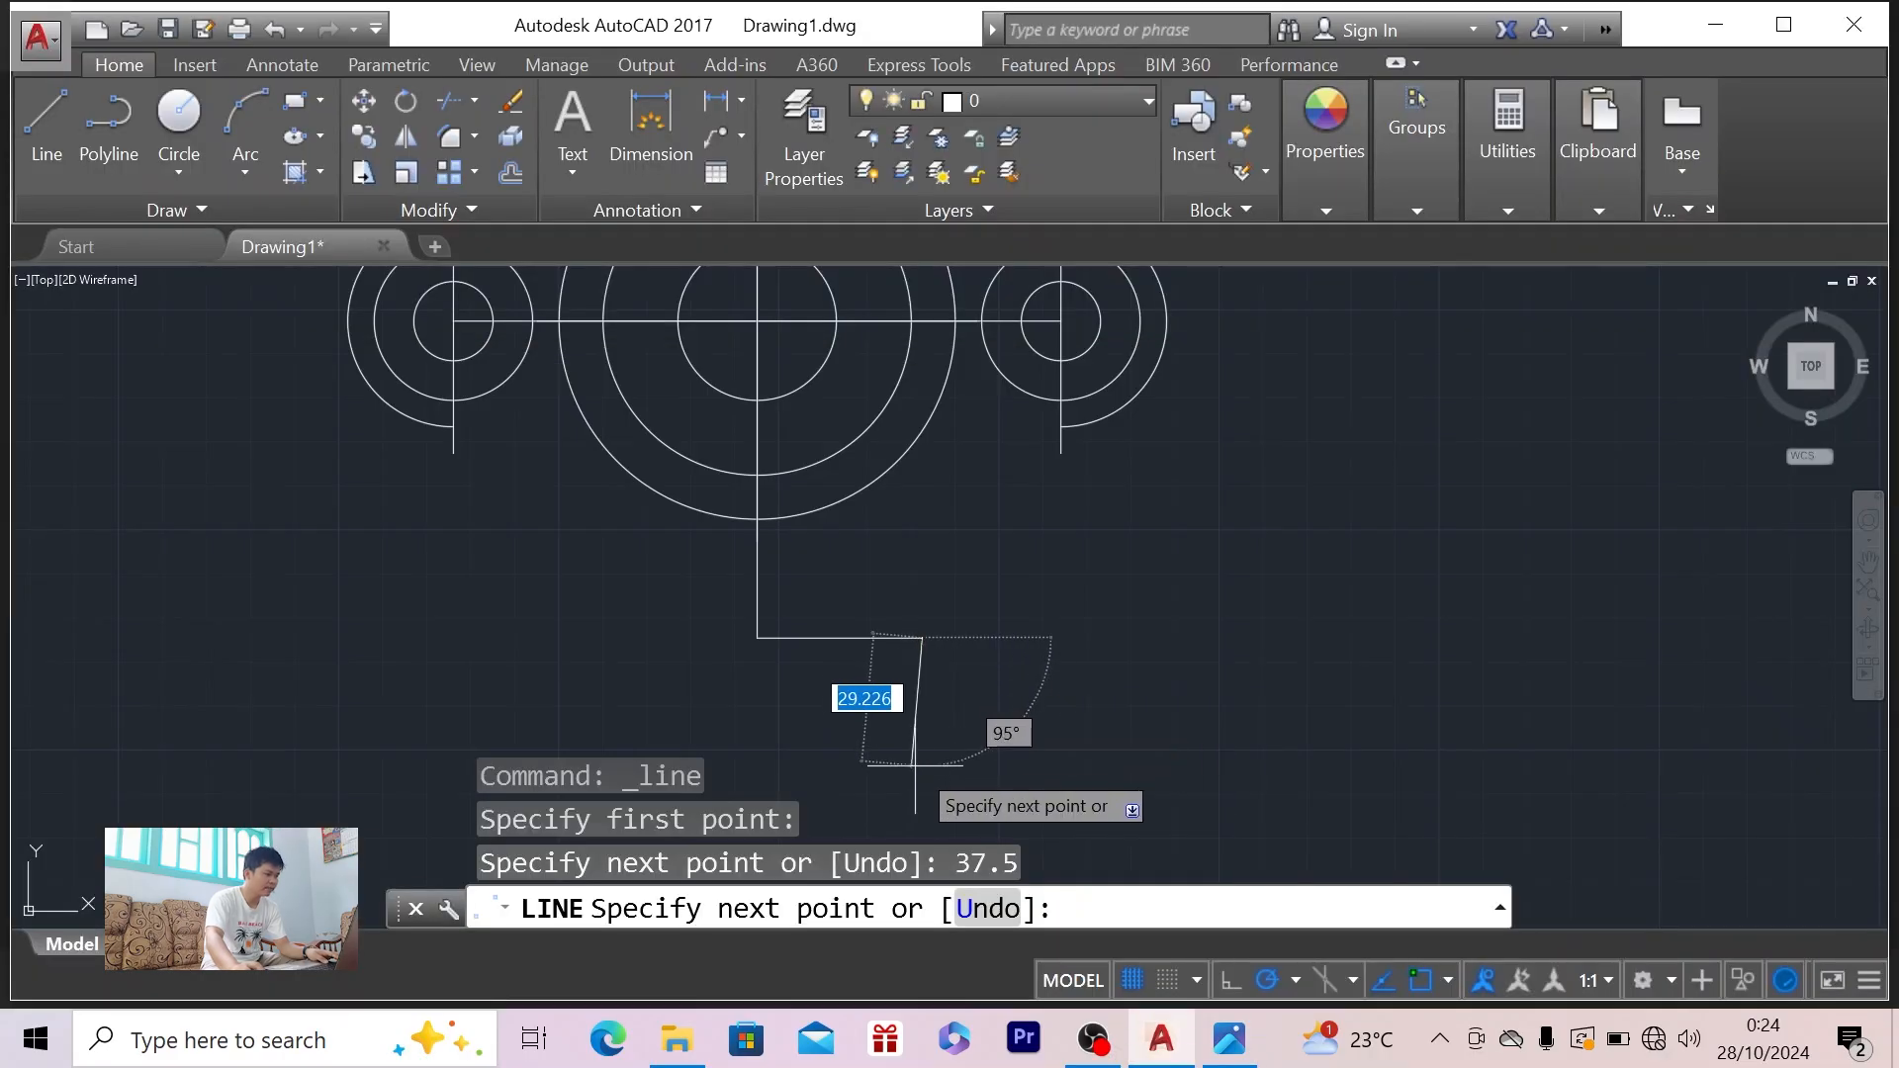
pyautogui.write('56')
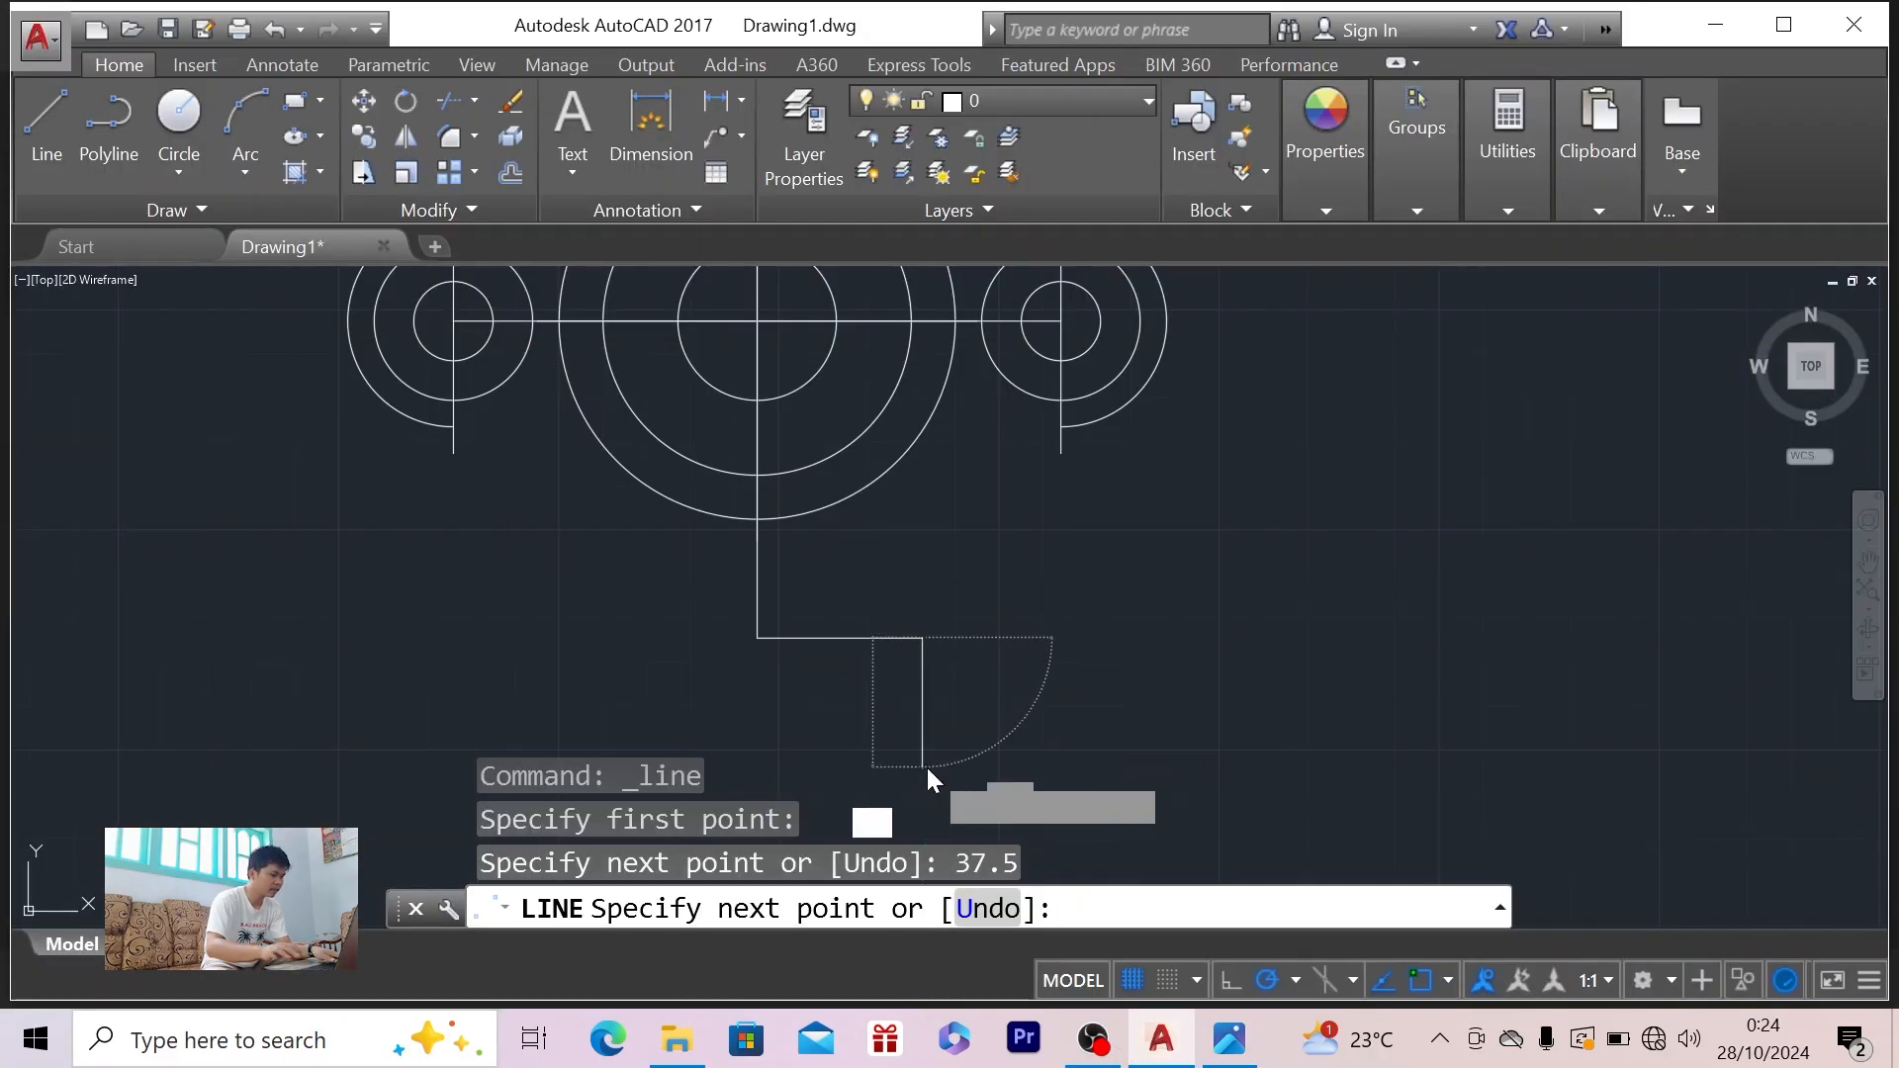
pyautogui.press('Return')
# - Draw the lower rectangle's bottom edge 75 long toward the left, checking the width in Photos
pyautogui.scroll(-3, 1005, 811)
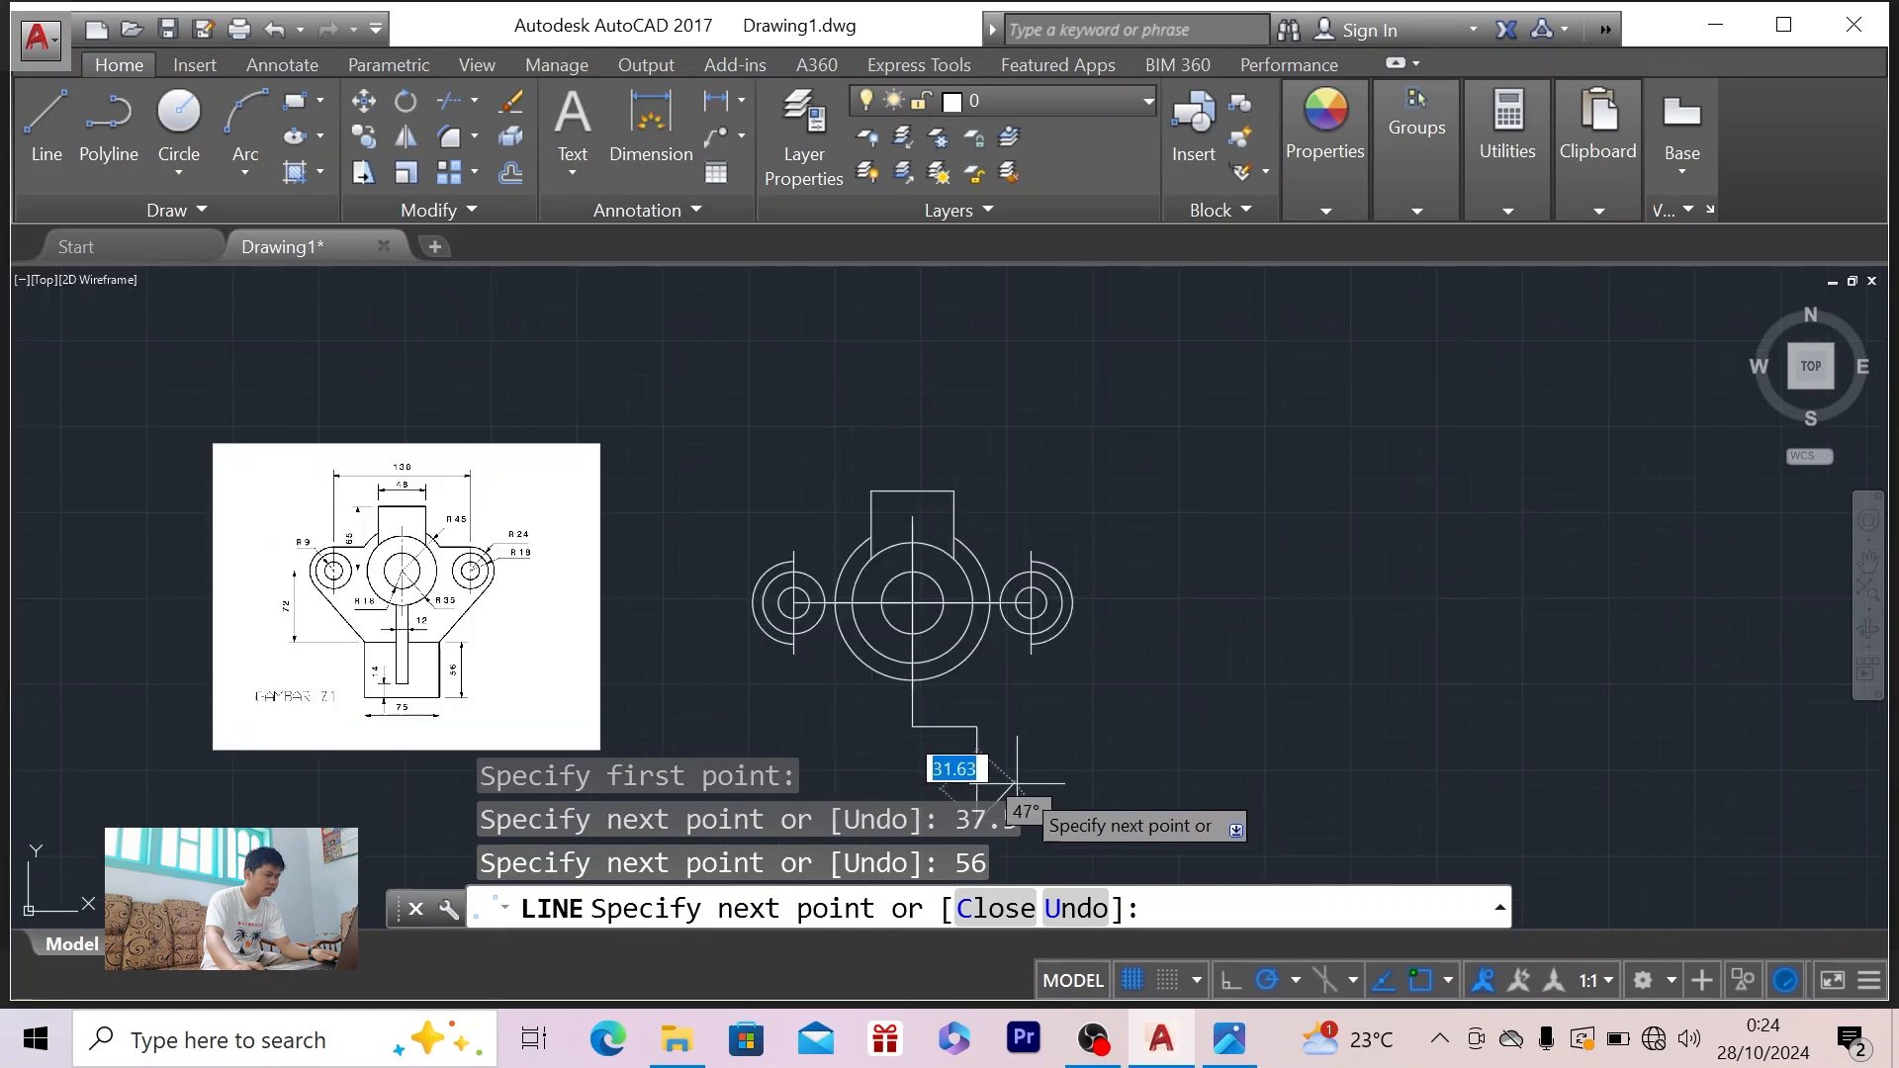
pyautogui.scroll(6, 1050, 854)
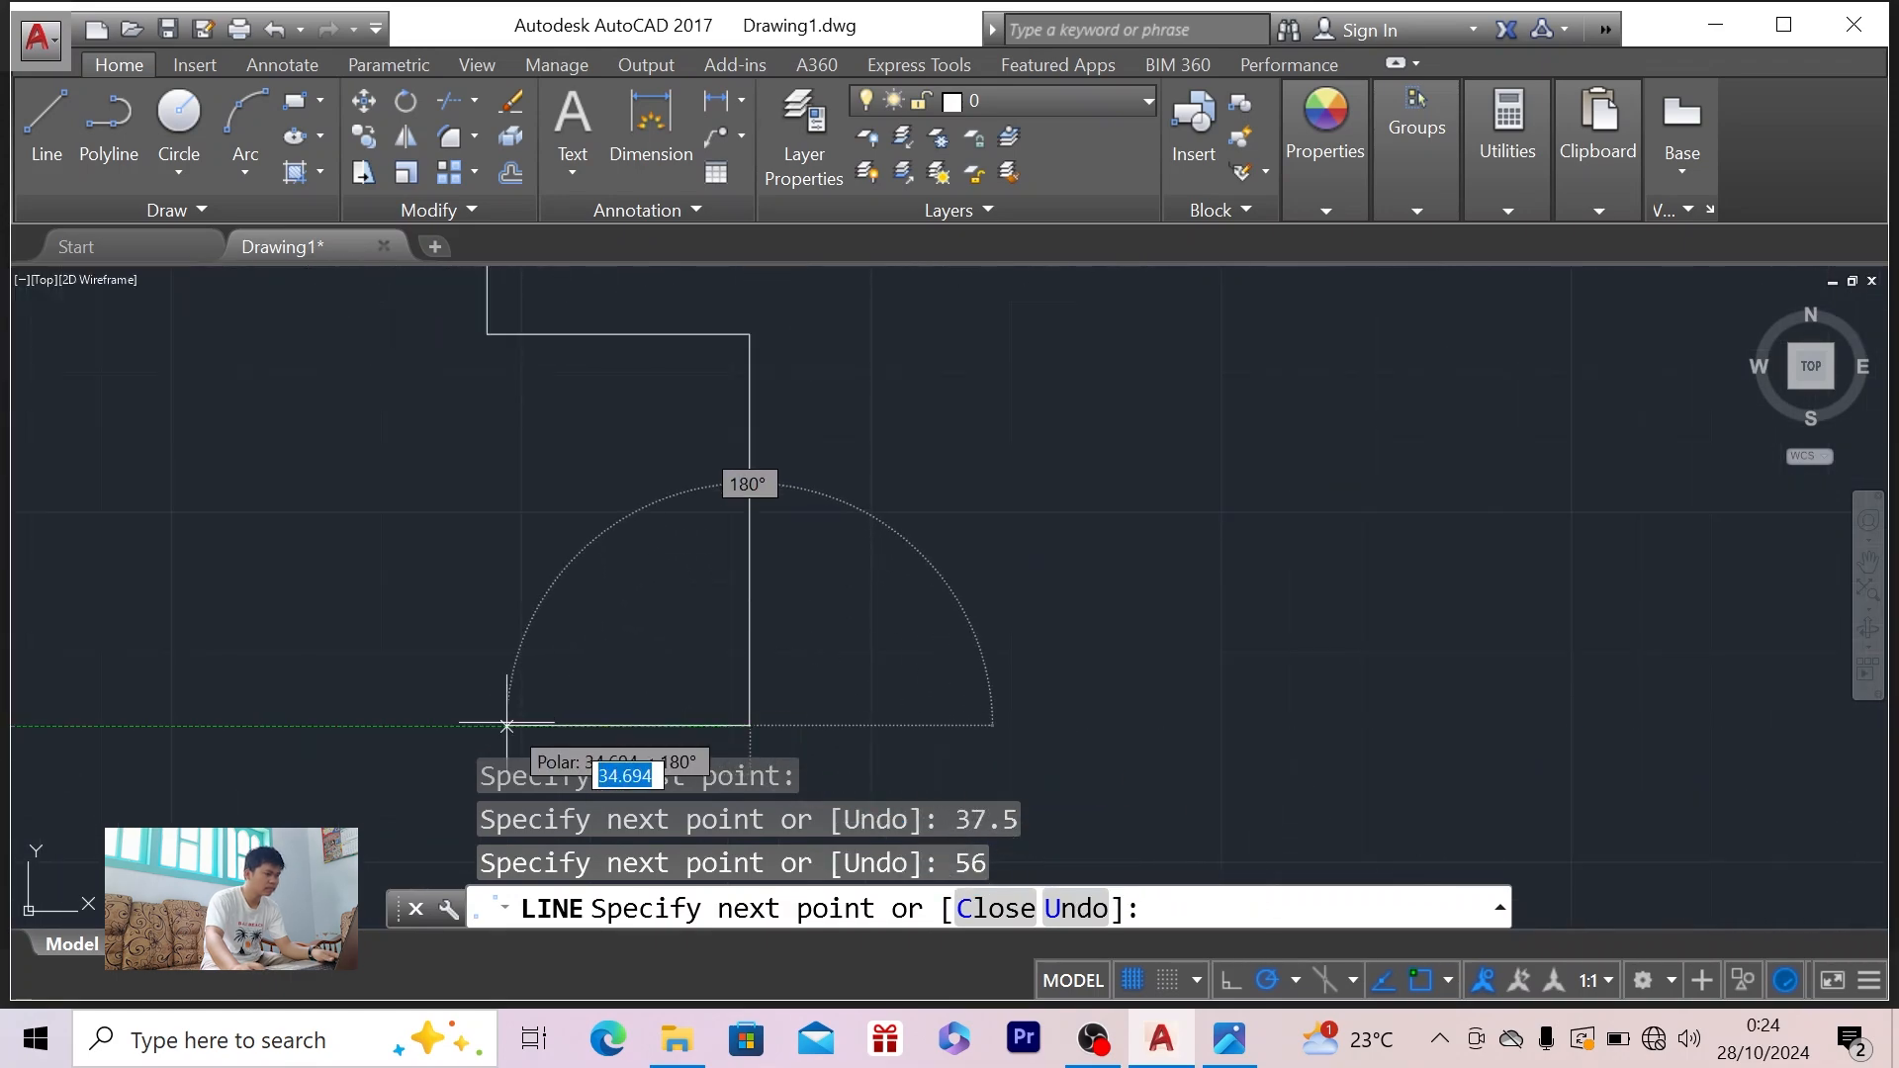
pyautogui.hotkey('alt', 'Tab')
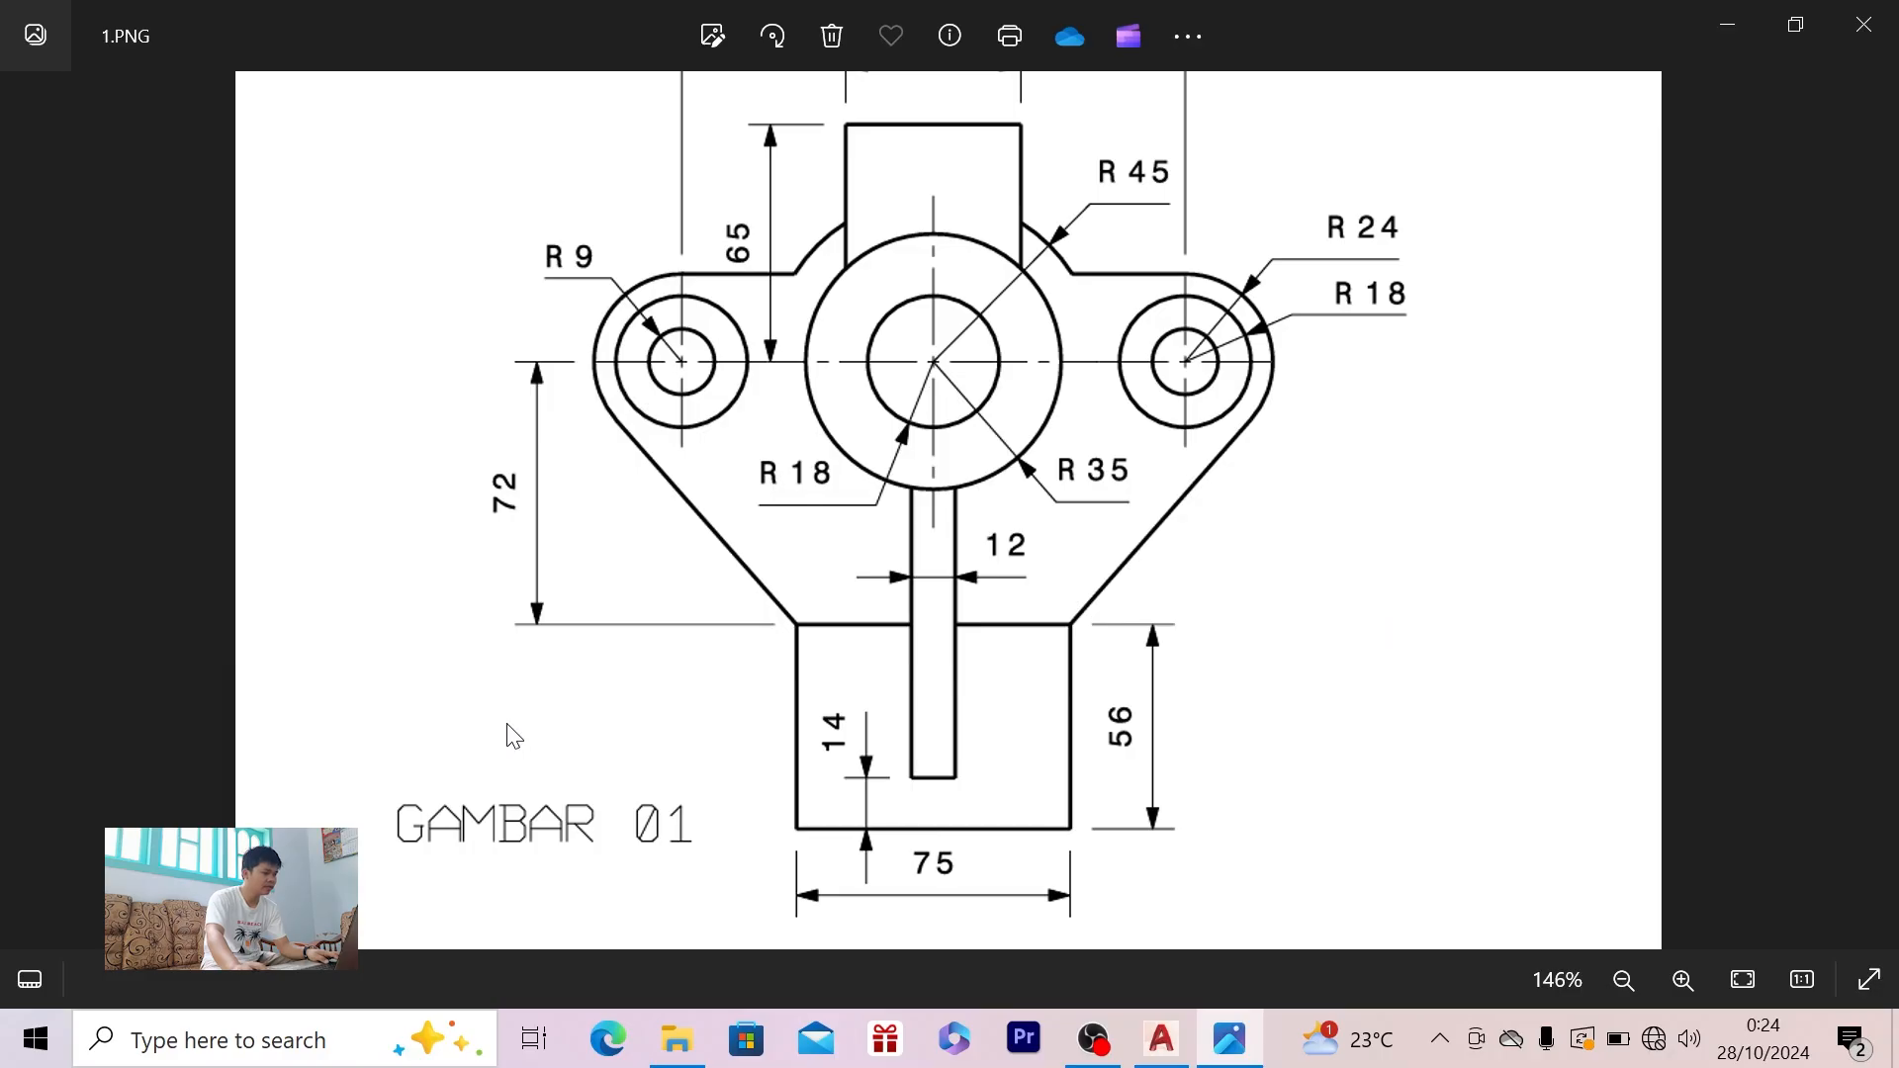
pyautogui.hotkey('alt', 'Tab')
pyautogui.write('75')
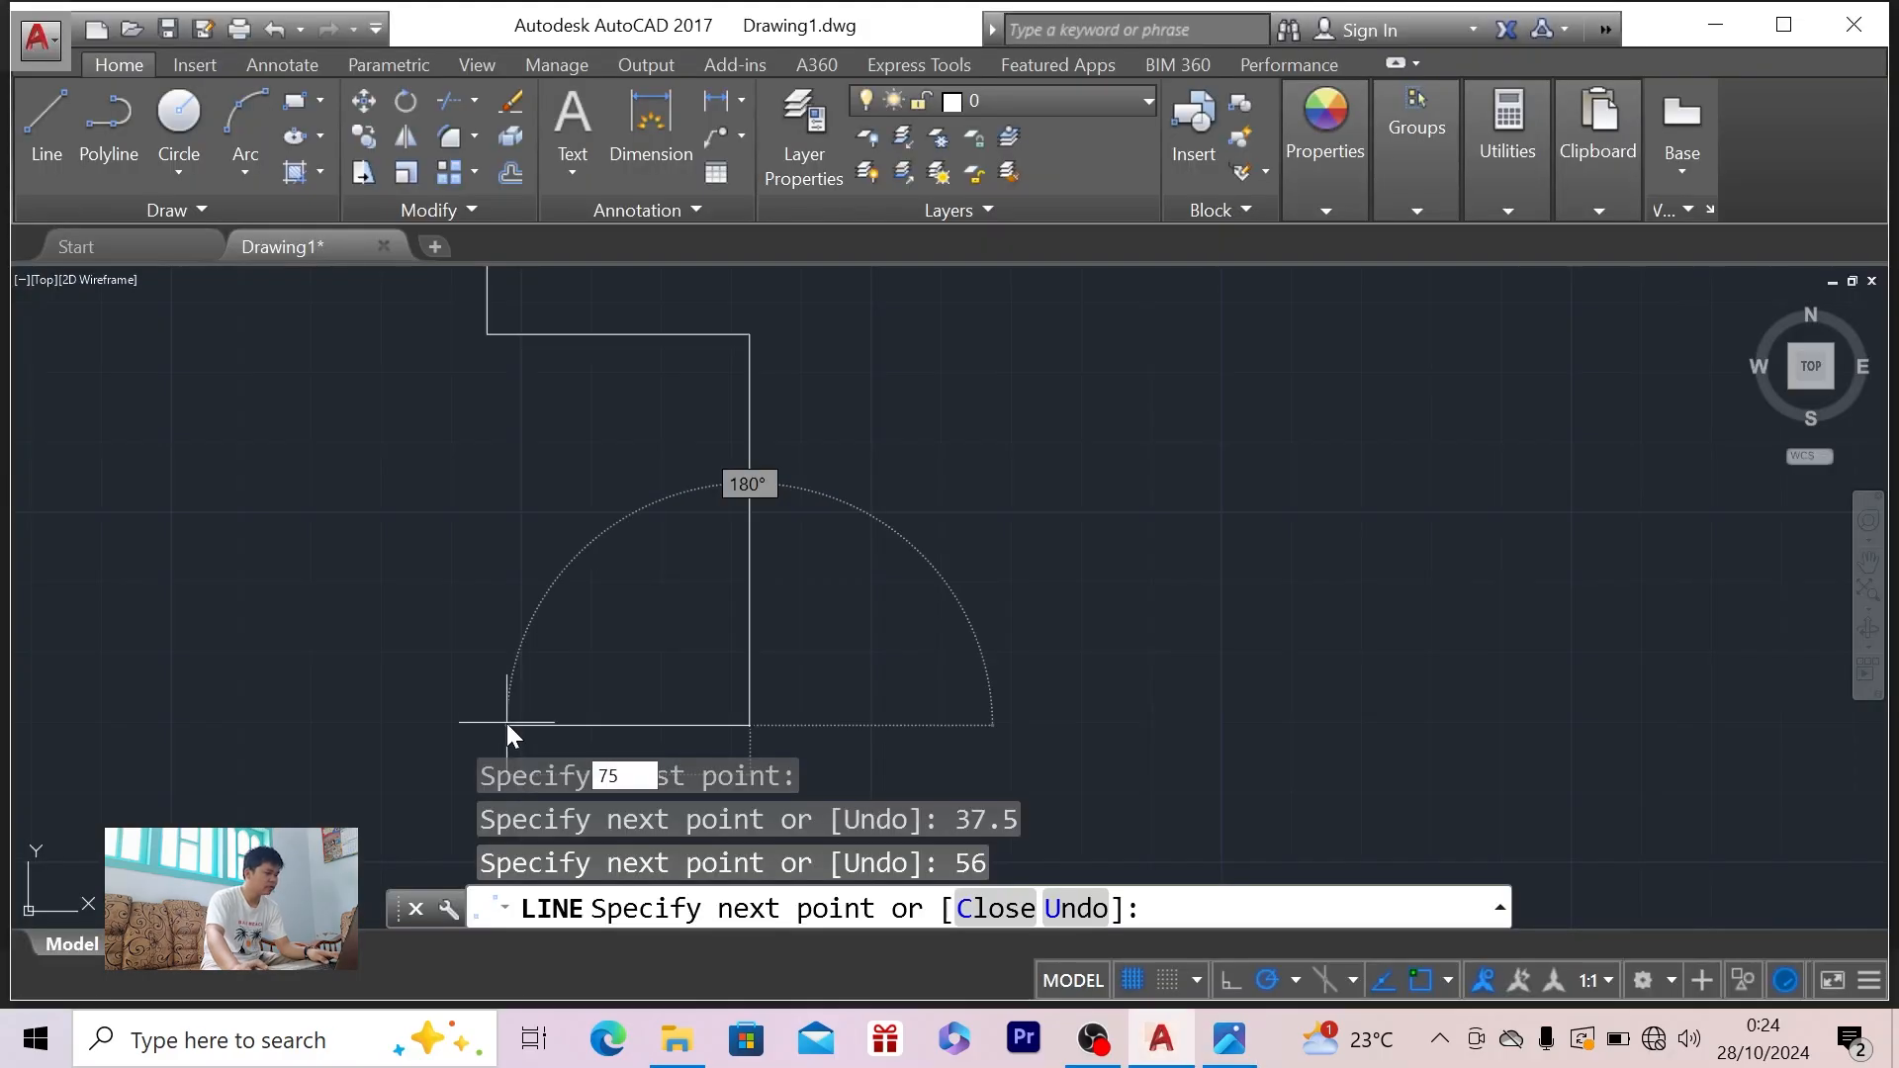
pyautogui.press('Return')
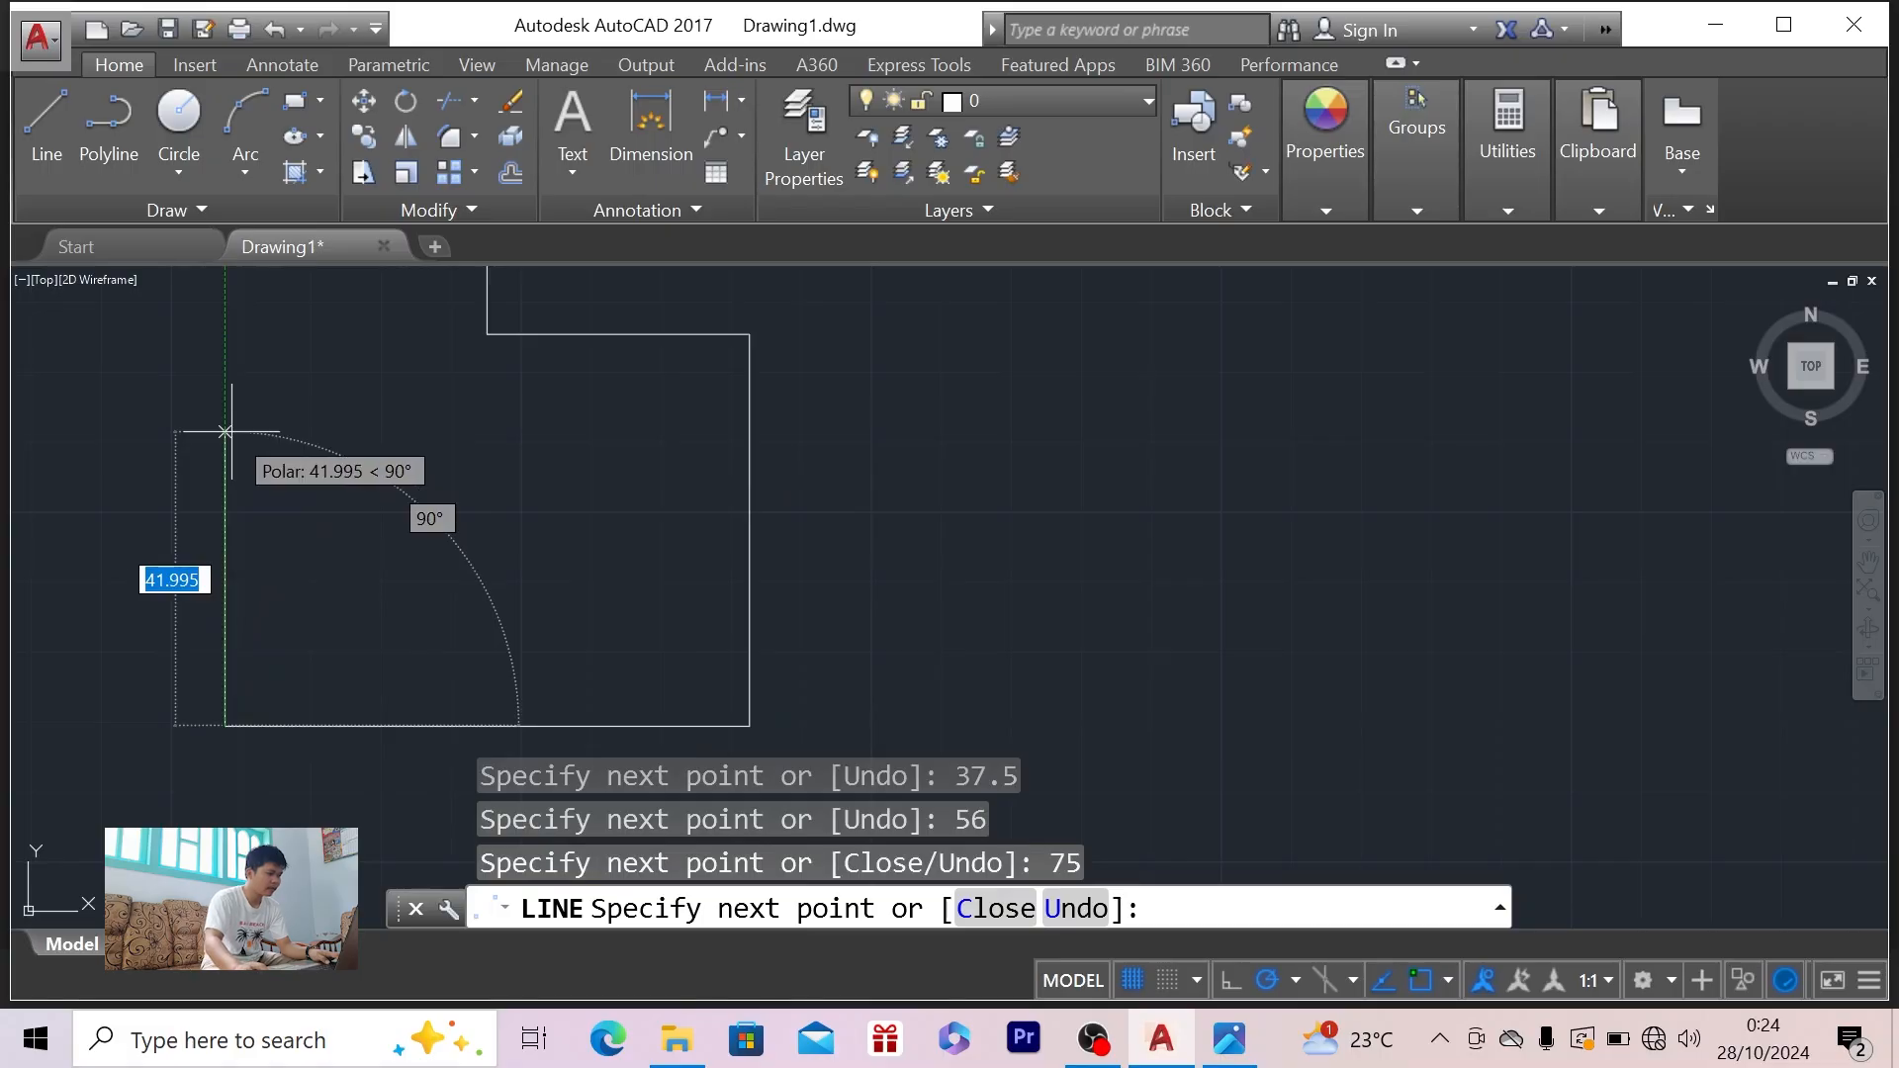
# - Draw the lower rectangle's left side 56 upward and close its top edge at the central vertical line's lower end
pyautogui.write('5')
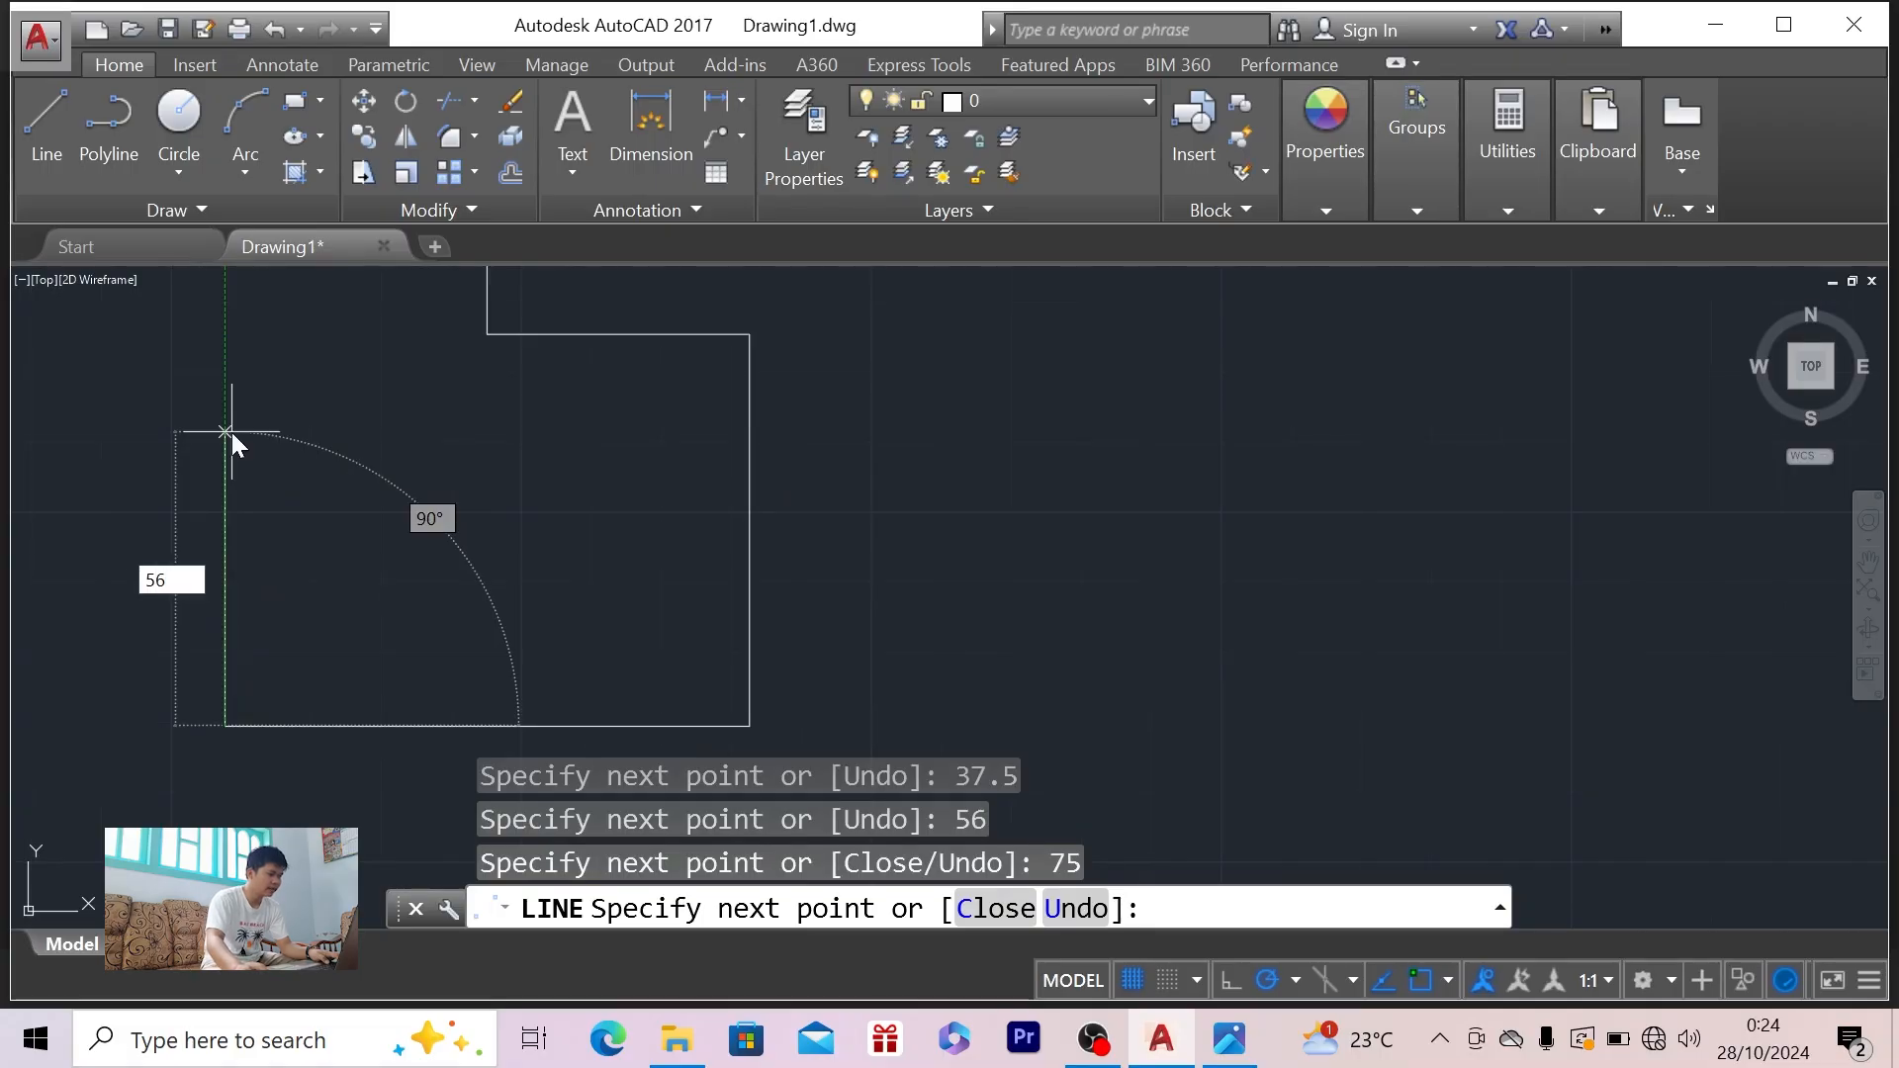
pyautogui.write('6')
pyautogui.press('Return')
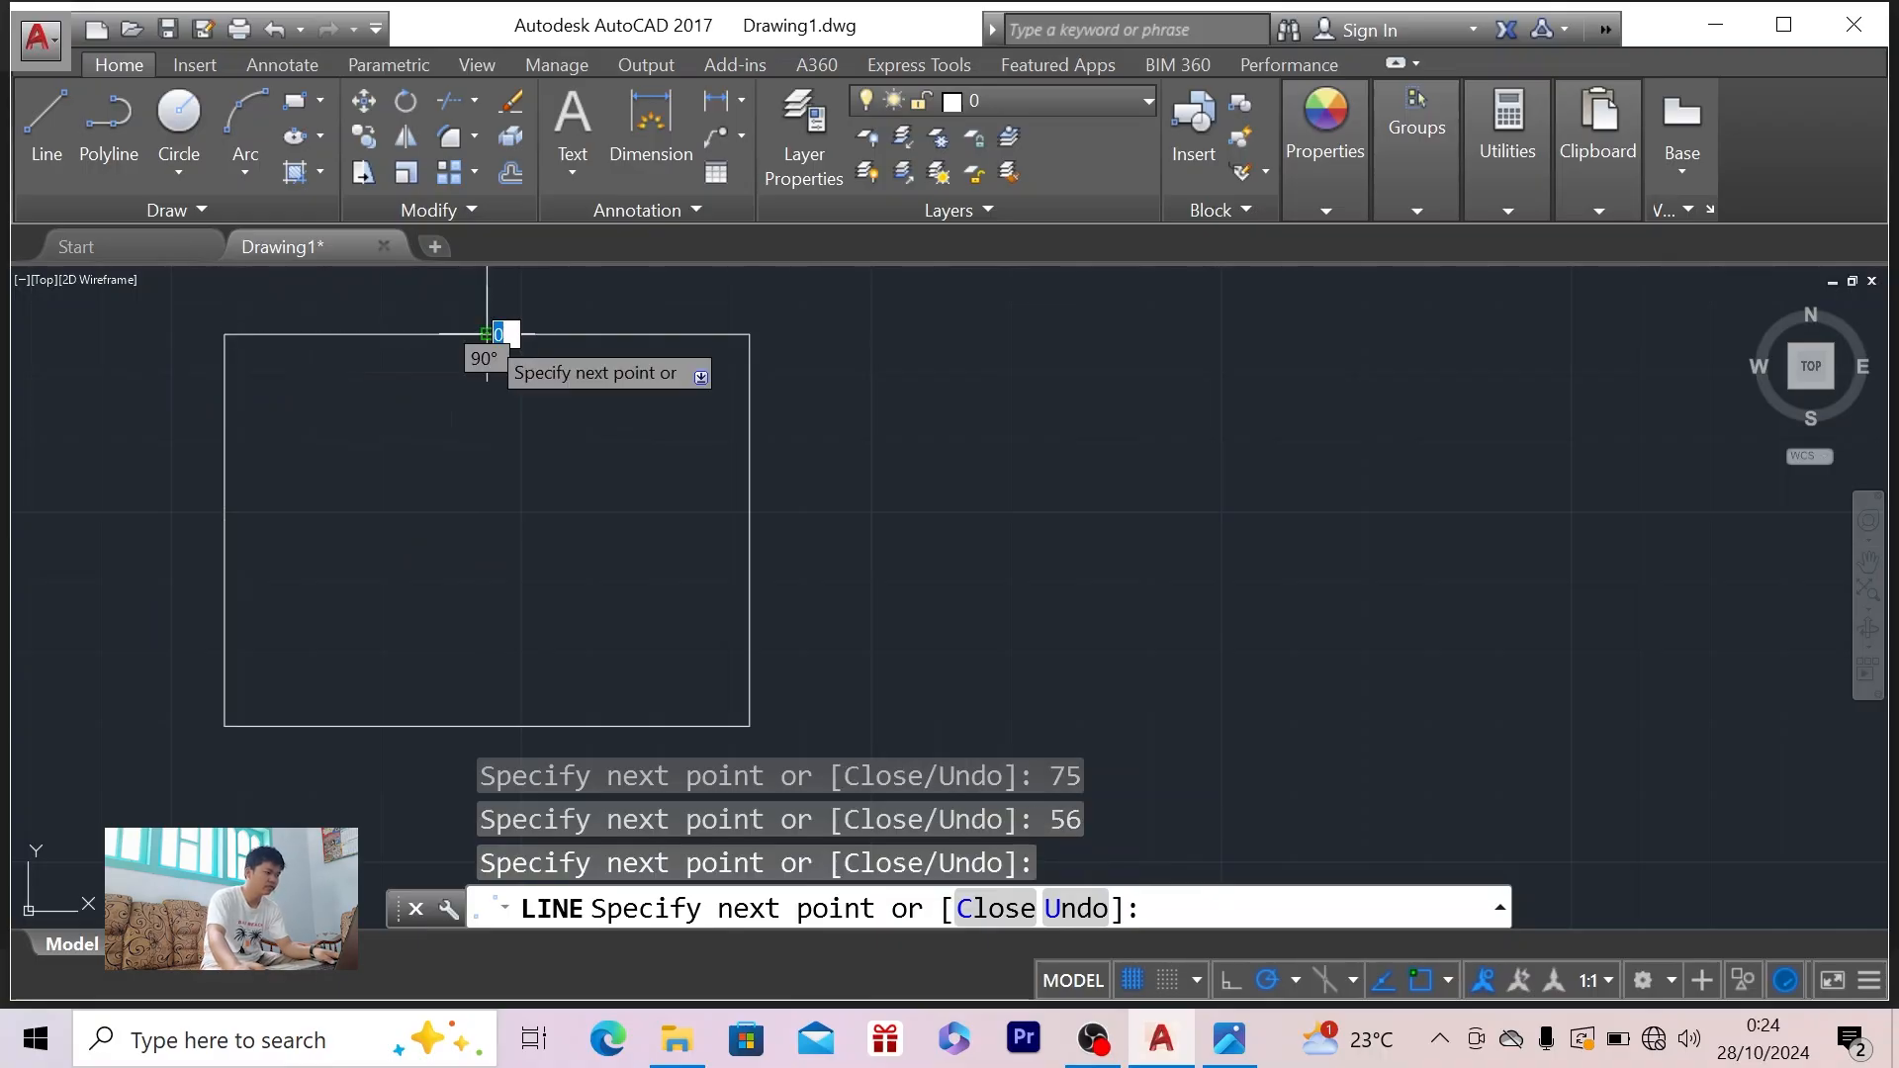
pyautogui.press('Escape')
# - Draw a 14-long vertical line upward from the midpoint of the lower rectangle's bottom edge, checking the reference in Photos
pyautogui.scroll(-1, 489, 333)
pyautogui.scroll(-1, 502, 328)
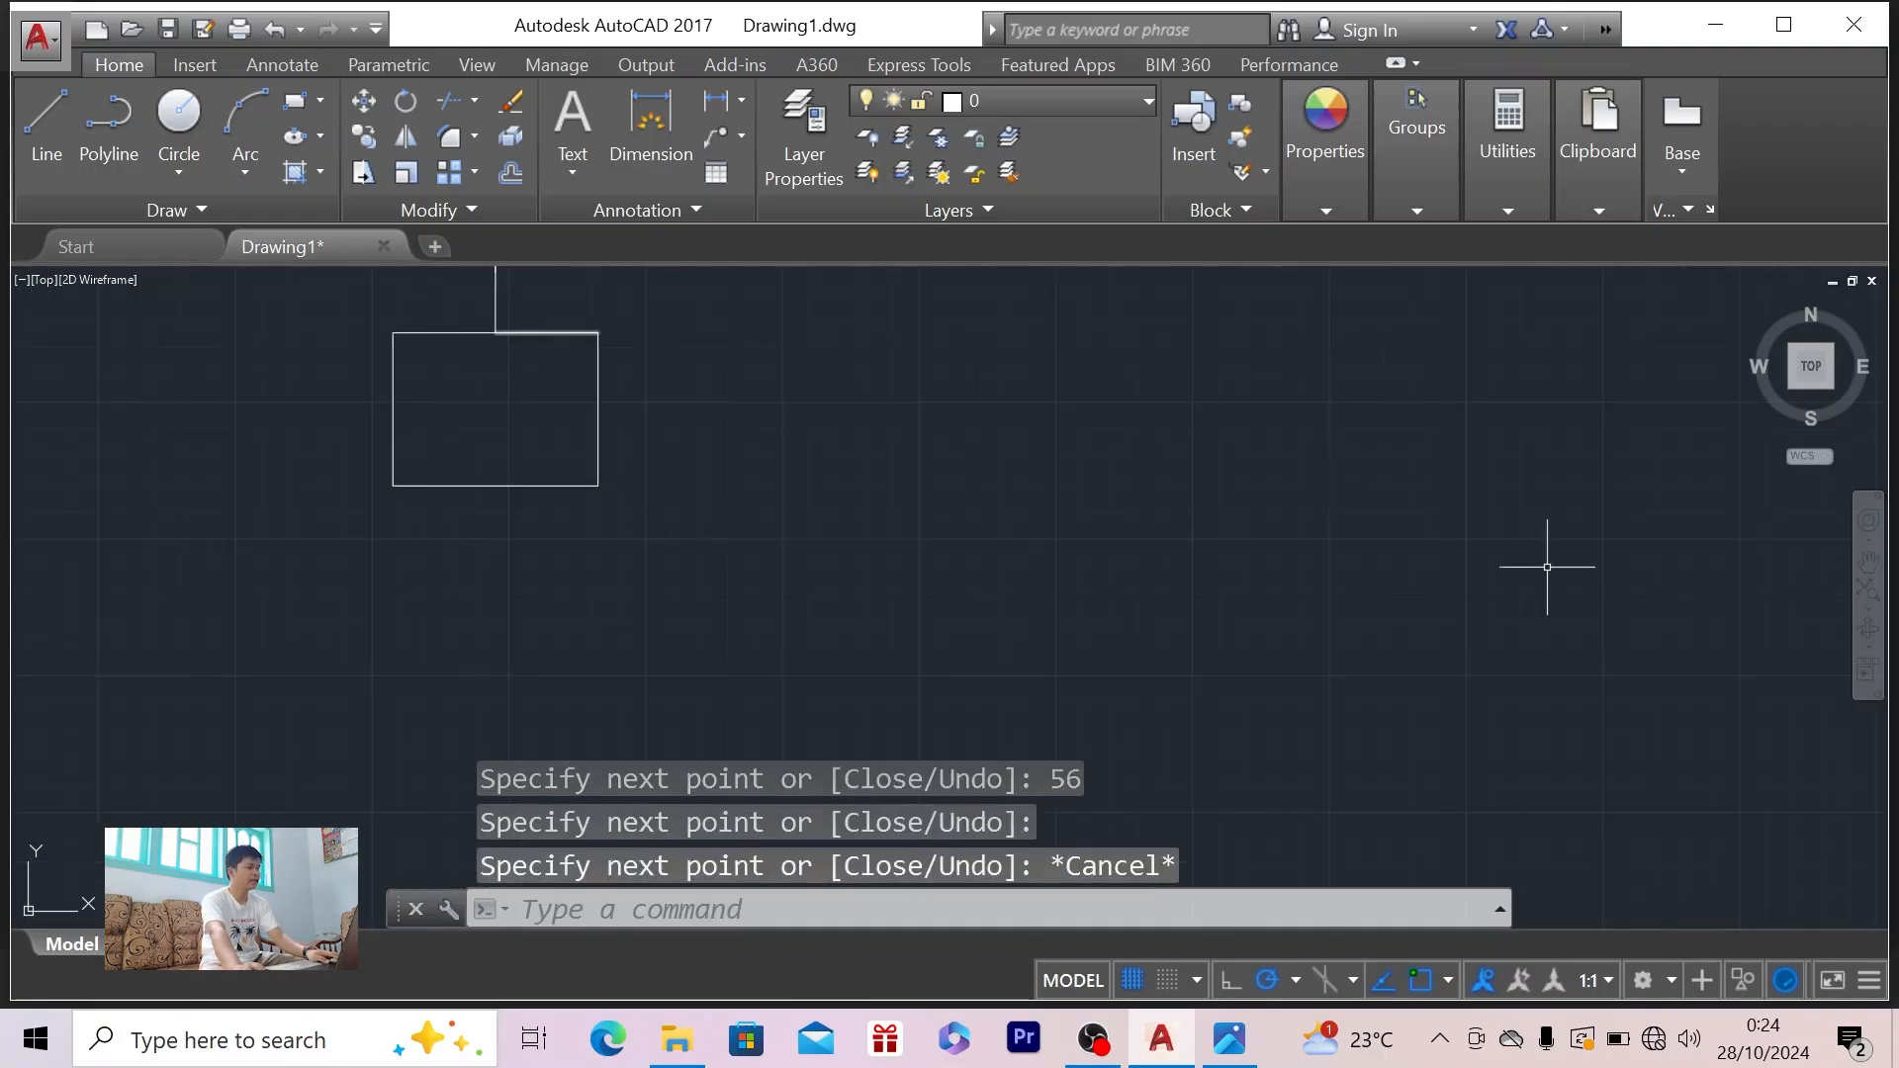
pyautogui.click(1867, 562)
pyautogui.moveTo(1270, 524)
pyautogui.mouseDown()
pyautogui.moveTo(1276, 619)
pyautogui.moveTo(1518, 775)
pyautogui.moveTo(1547, 750)
pyautogui.mouseUp()
pyautogui.hotkey('alt', 'Tab')
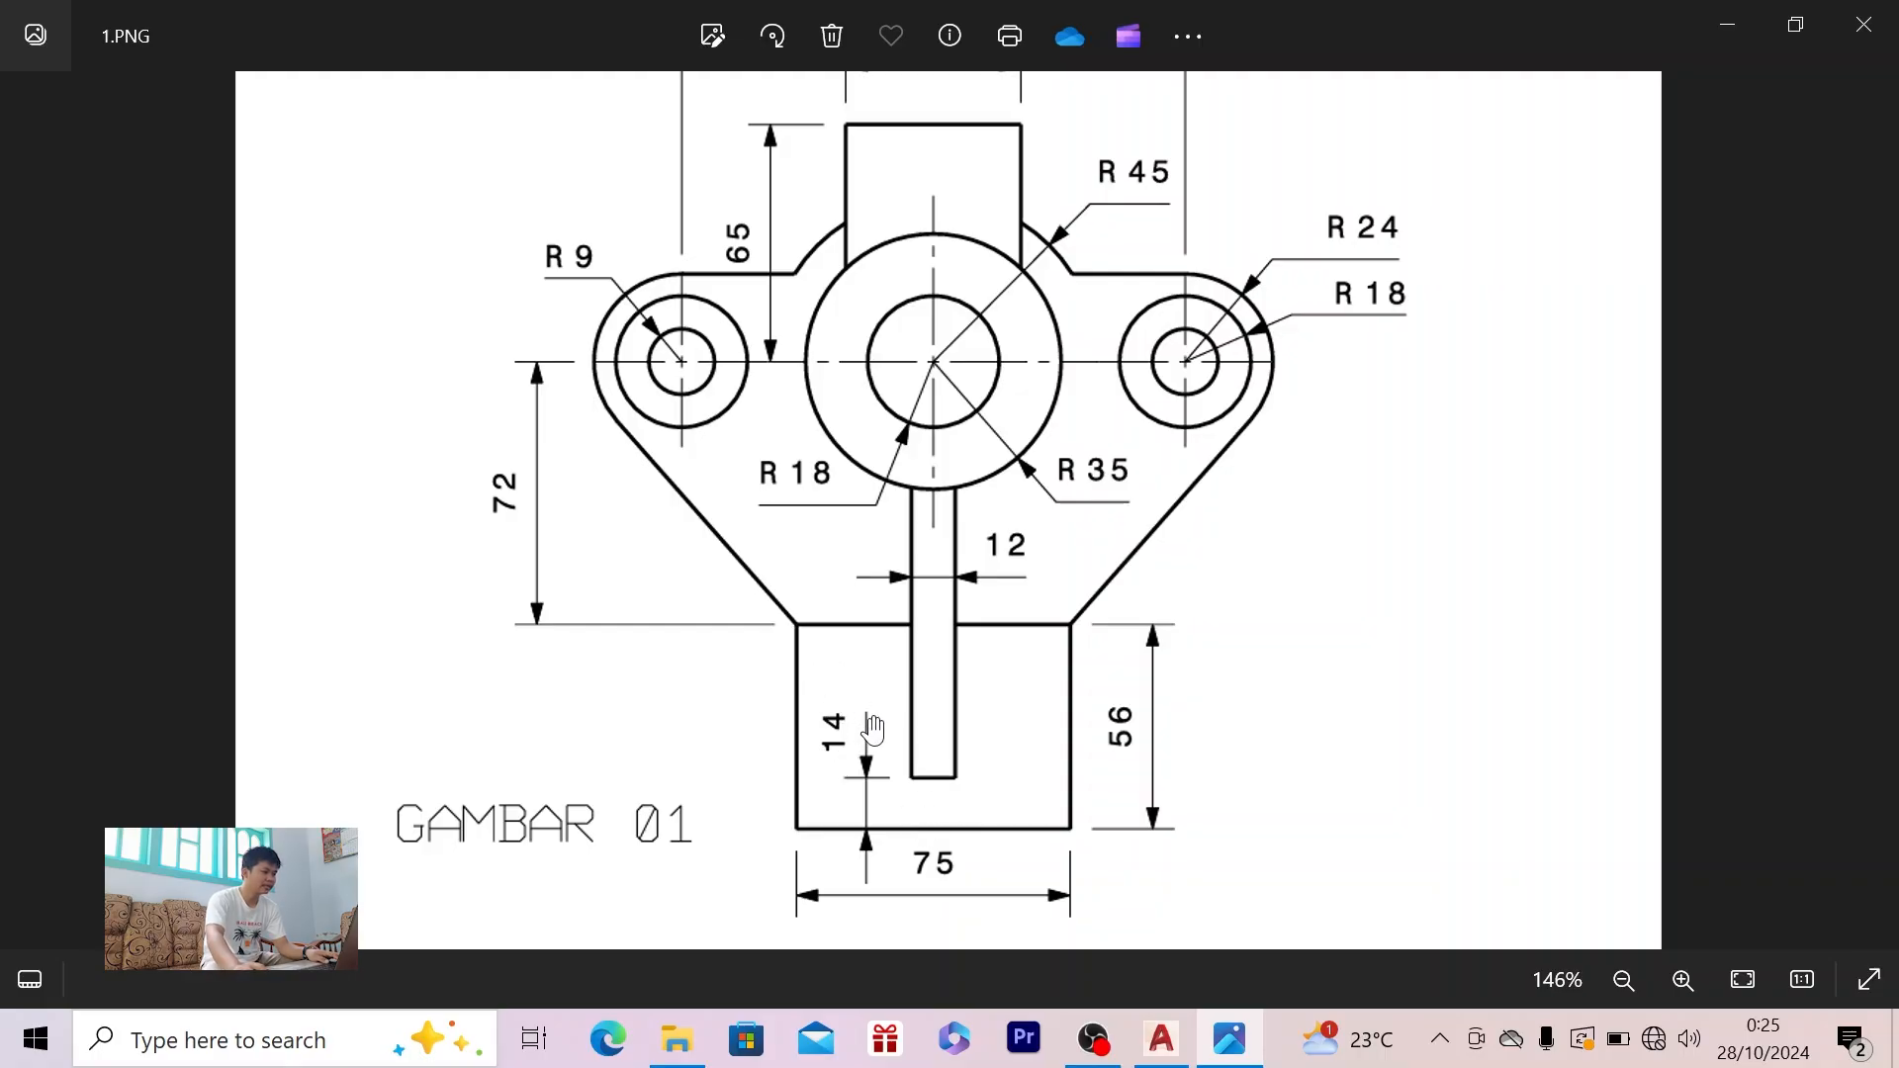
pyautogui.hotkey('alt', 'Tab')
pyautogui.click(43, 120)
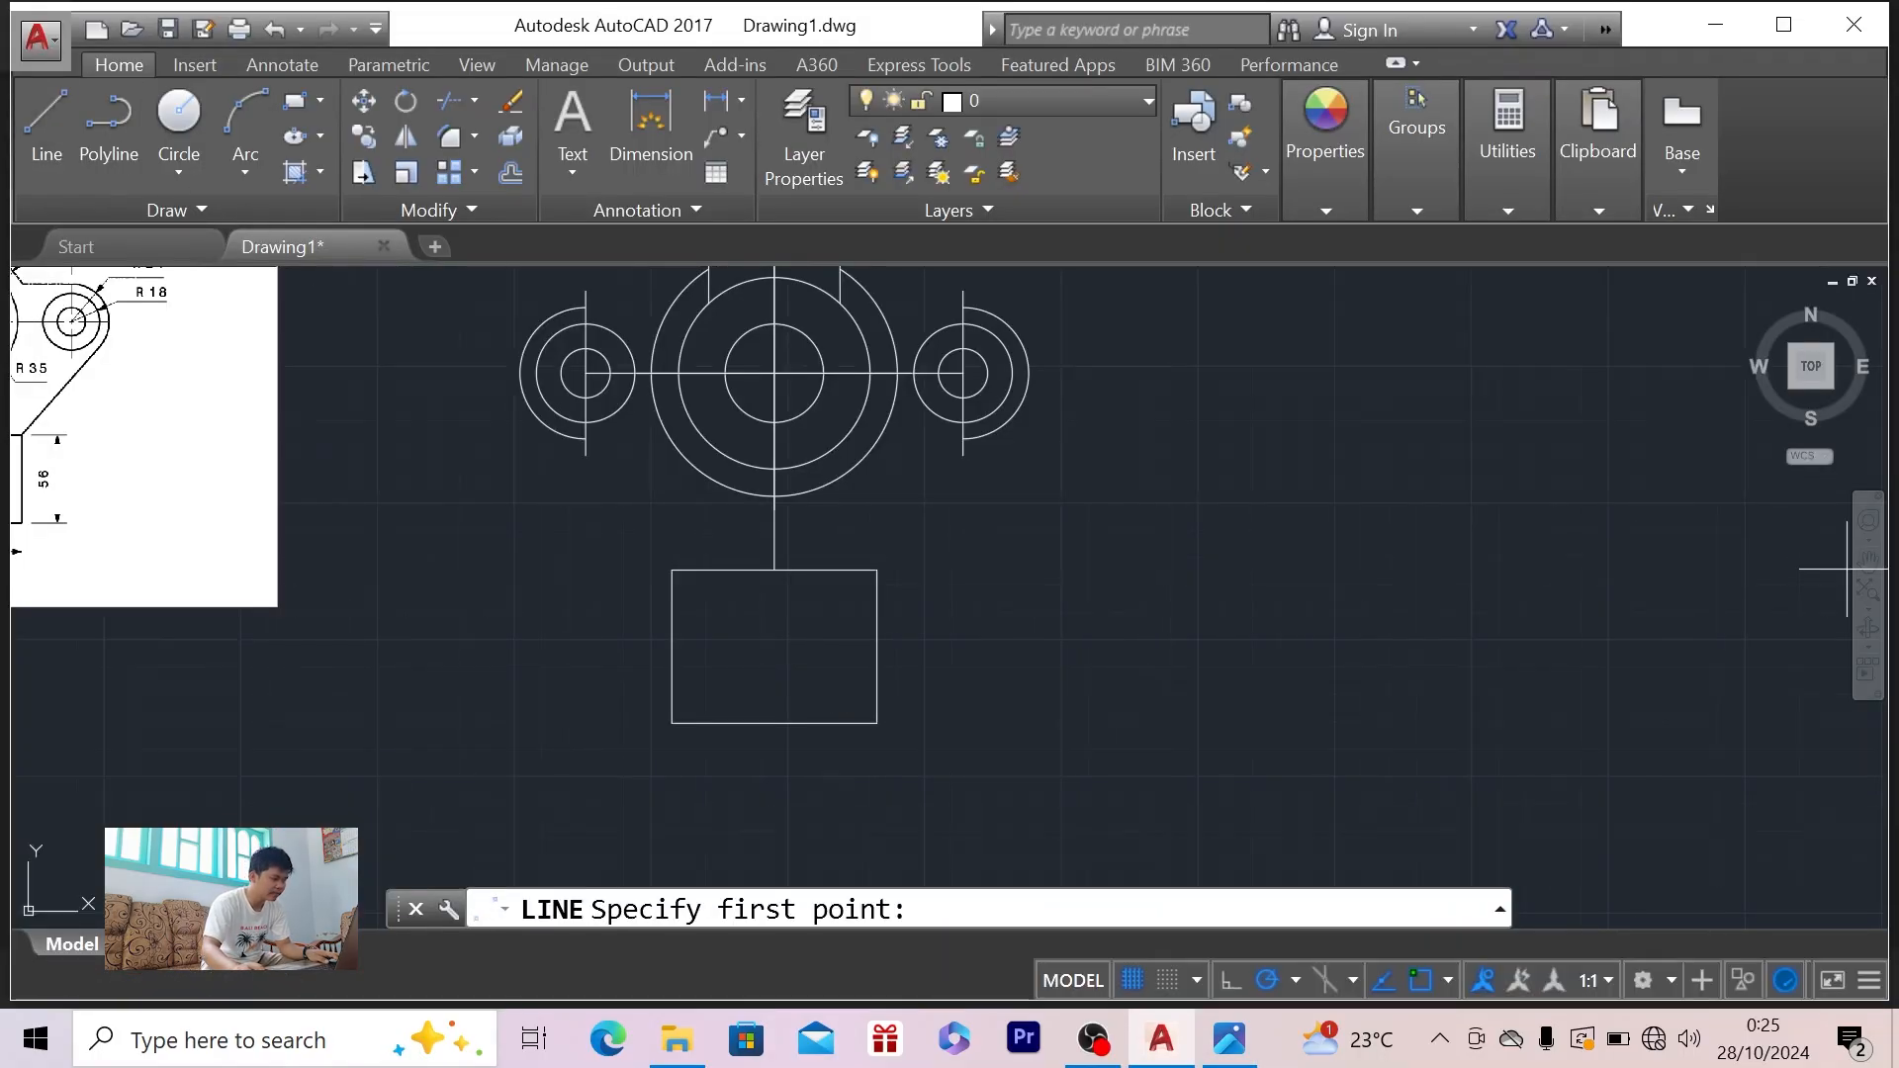
pyautogui.click(774, 723)
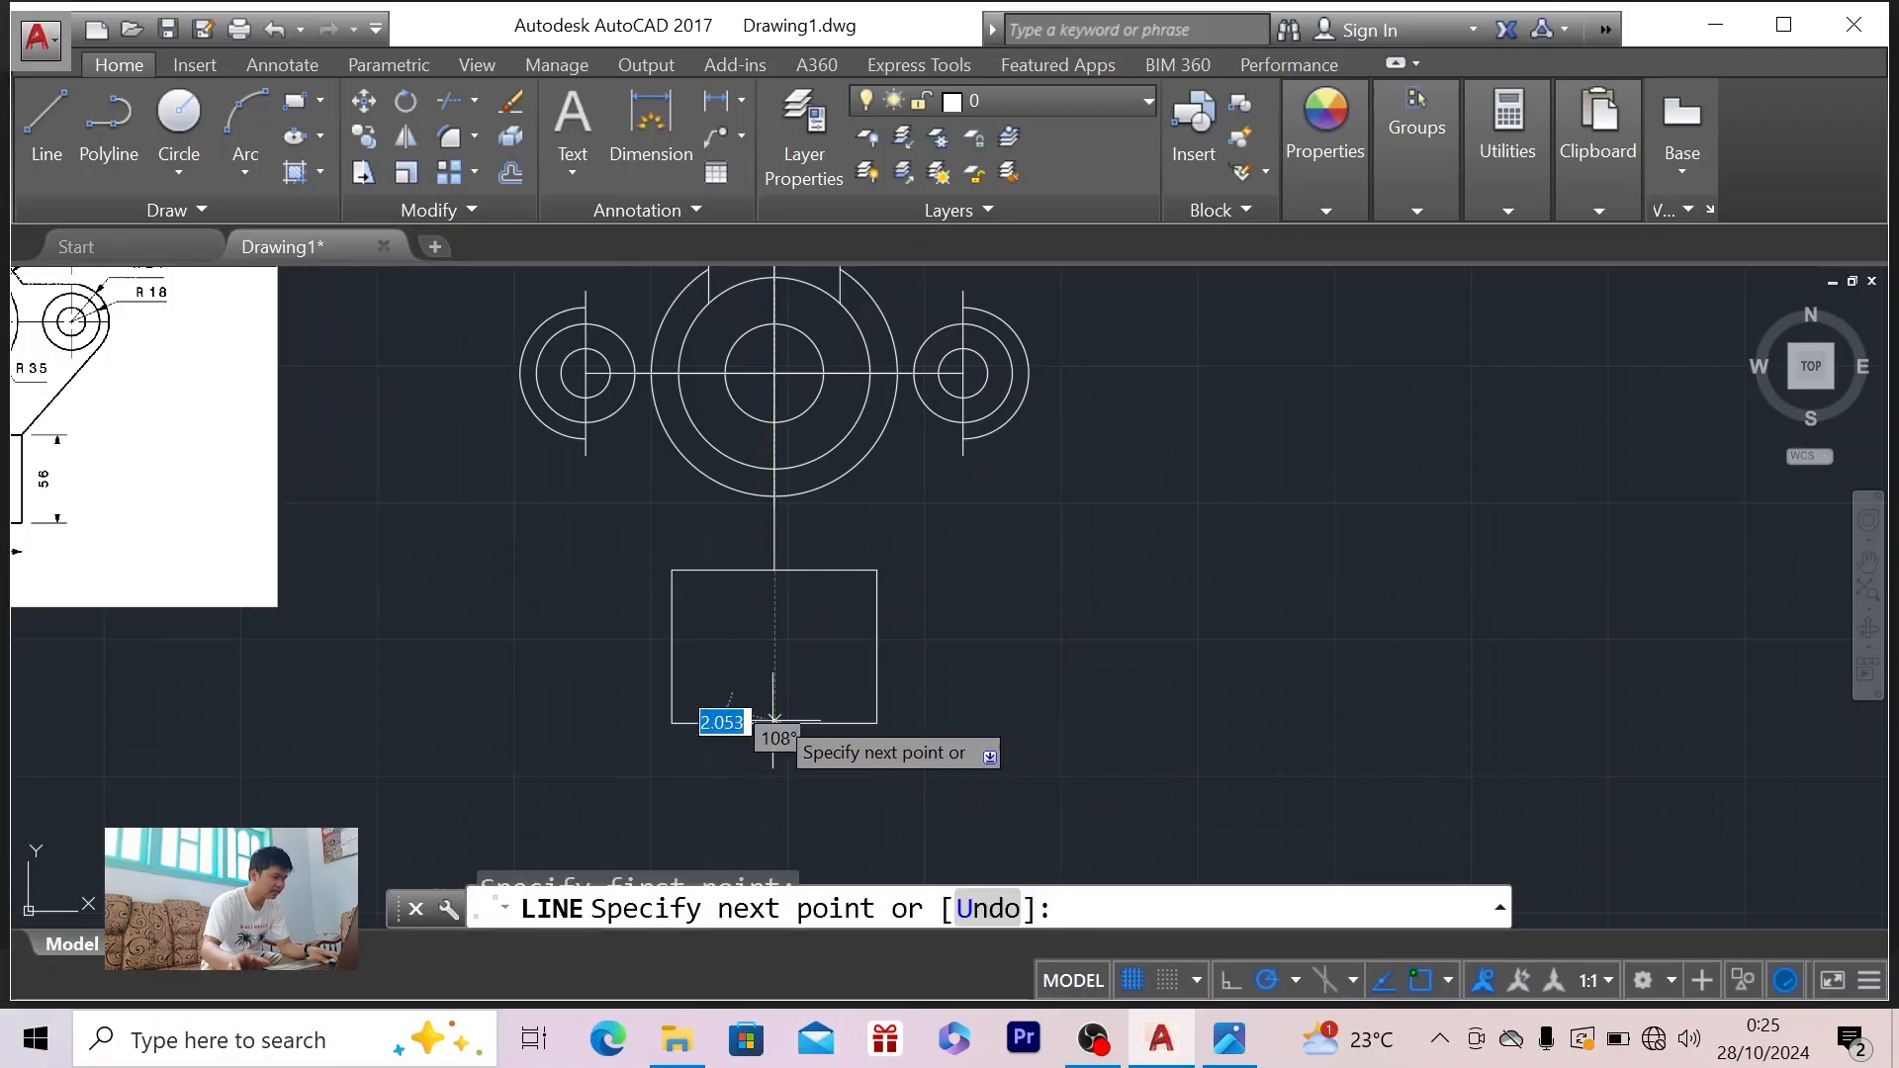
pyautogui.write('14')
pyautogui.press('Return')
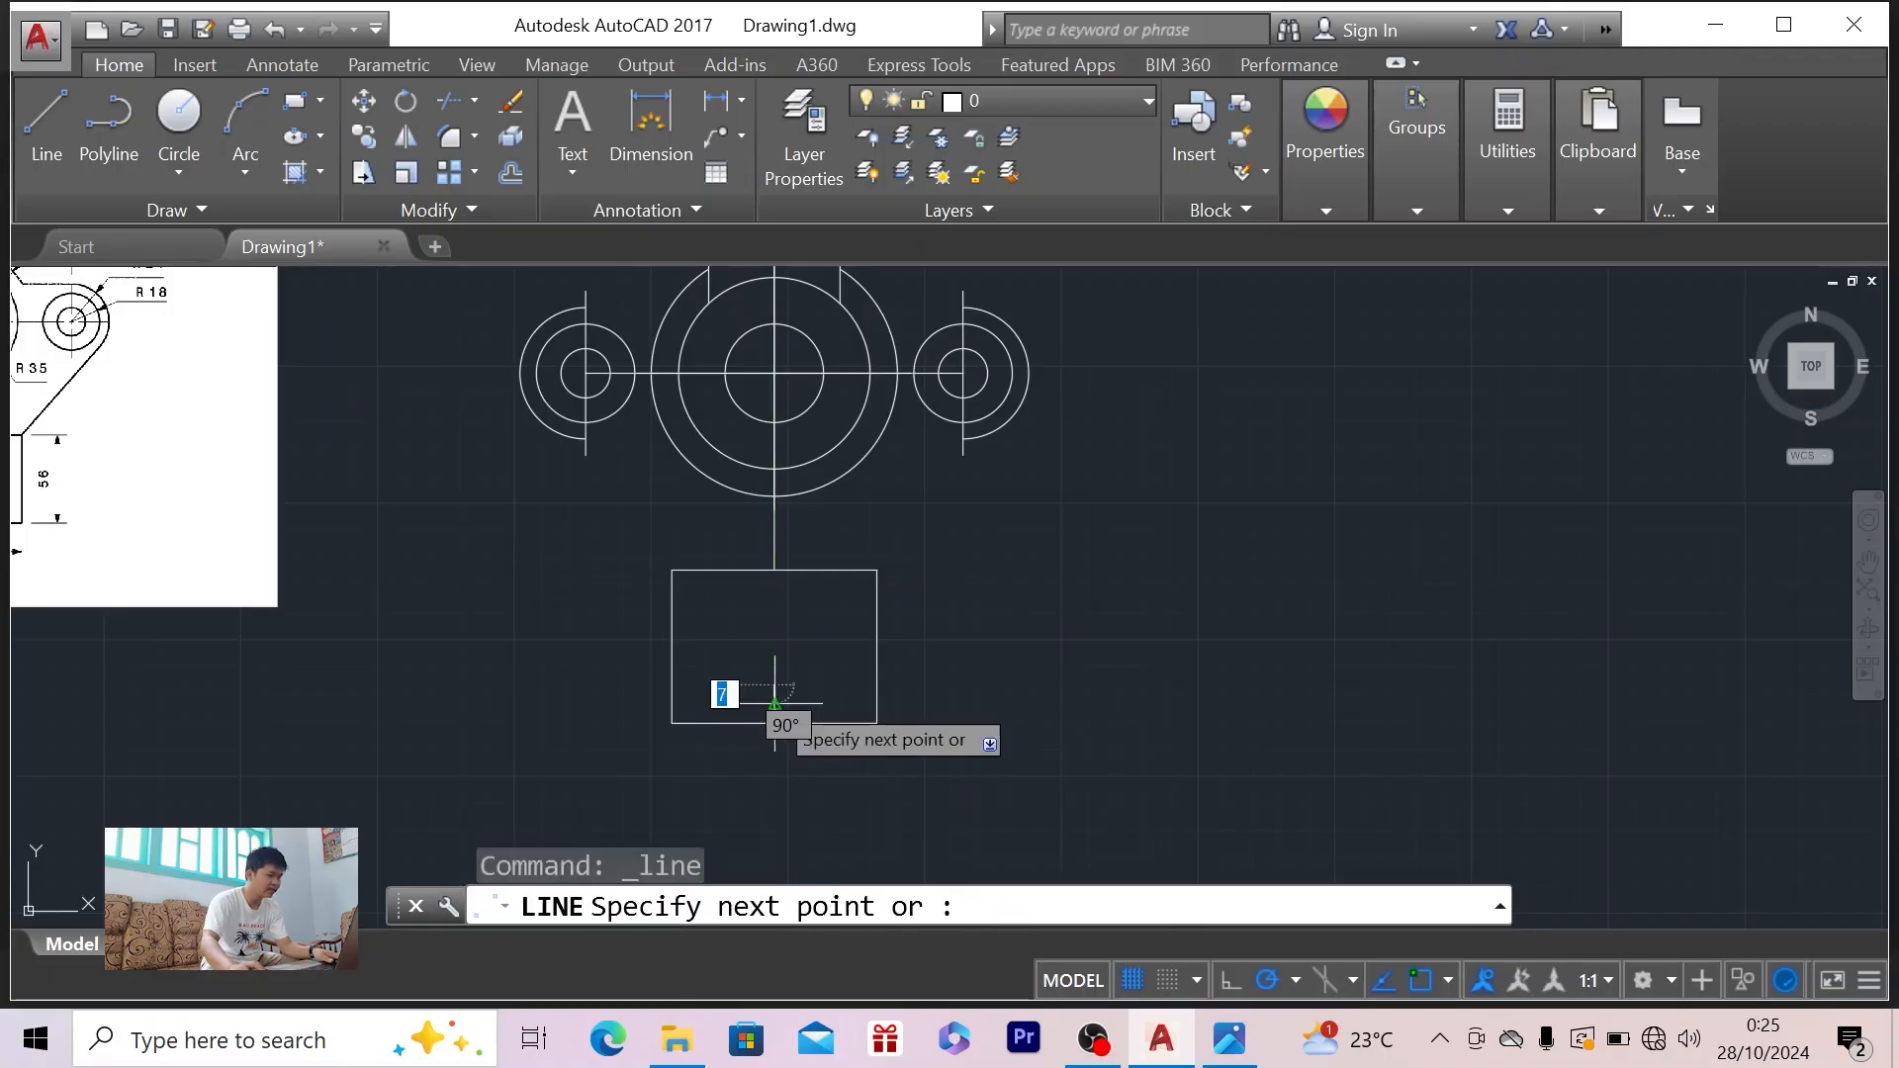
pyautogui.press('Escape')
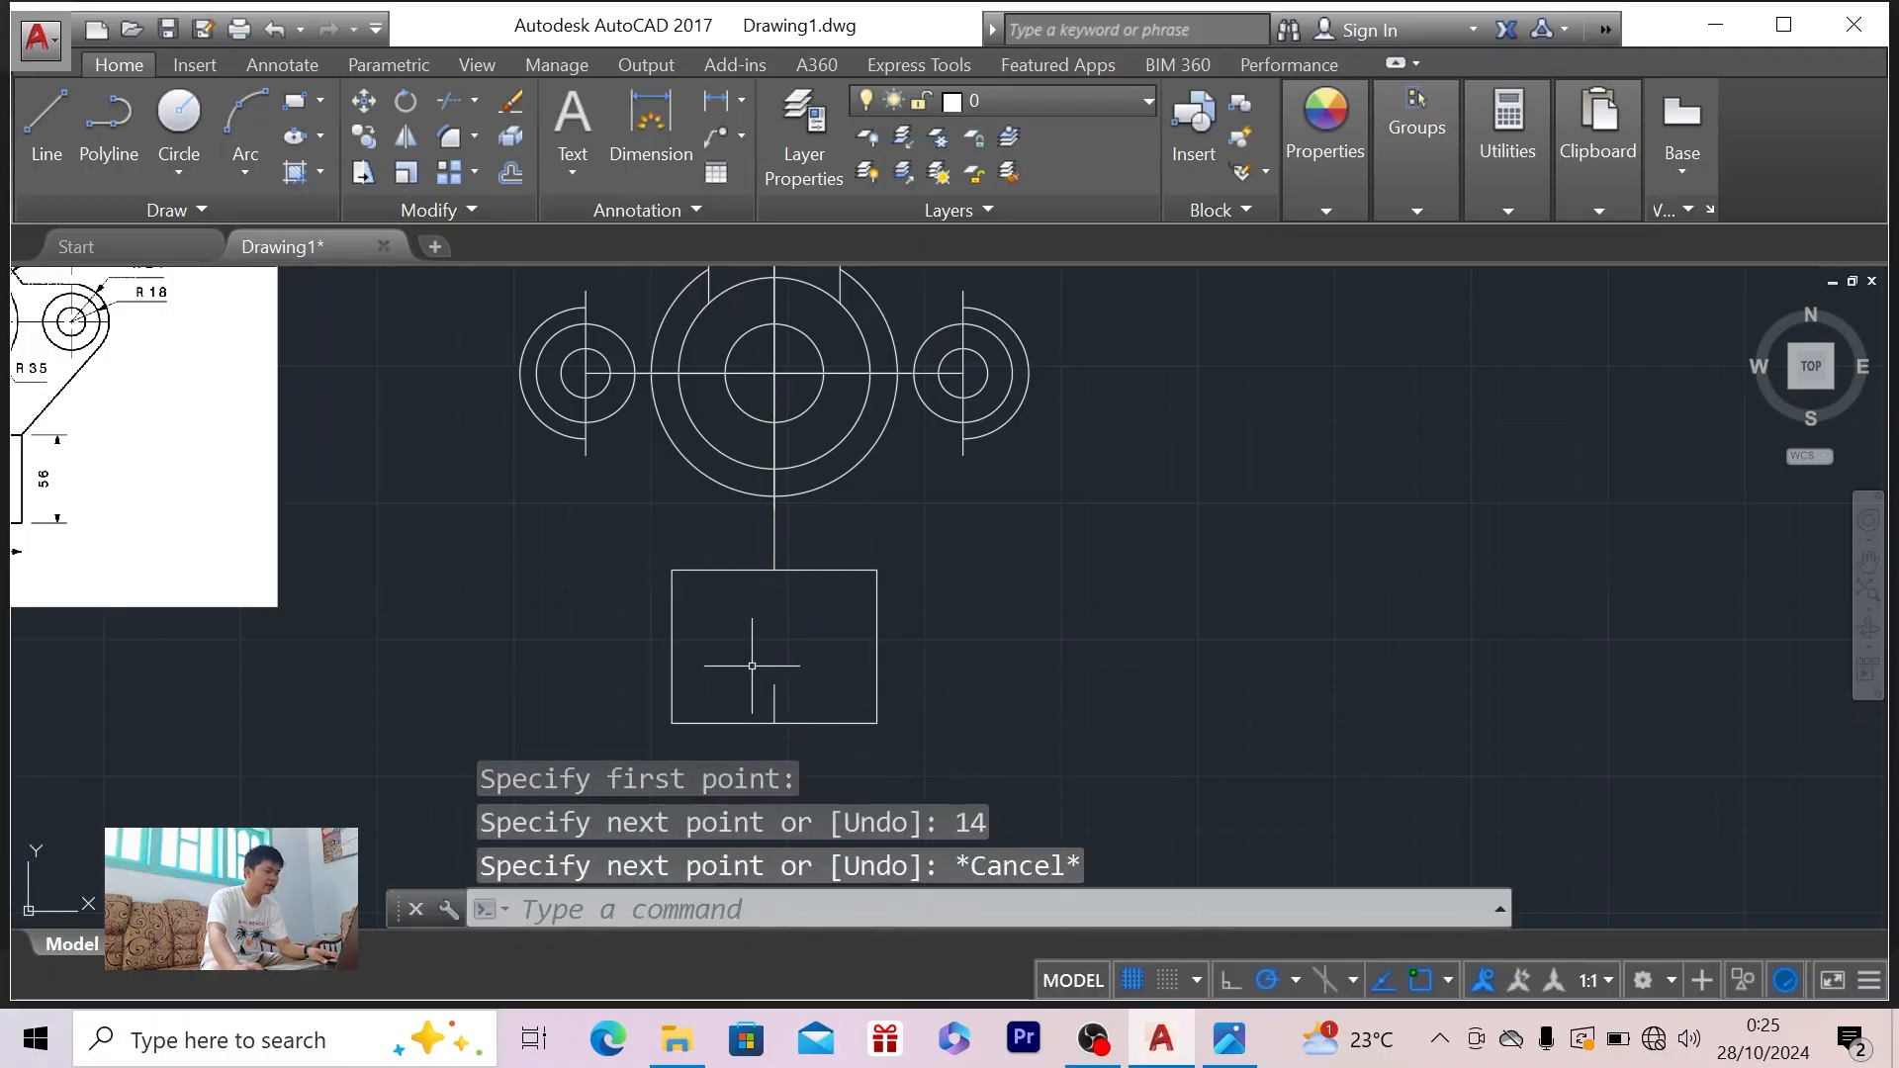
# - Draw the slot's right half from the 14-long line's upper end, 6 to the right and up to the R45 circle, checking the width in Photos
pyautogui.hotkey('alt', 'Tab')
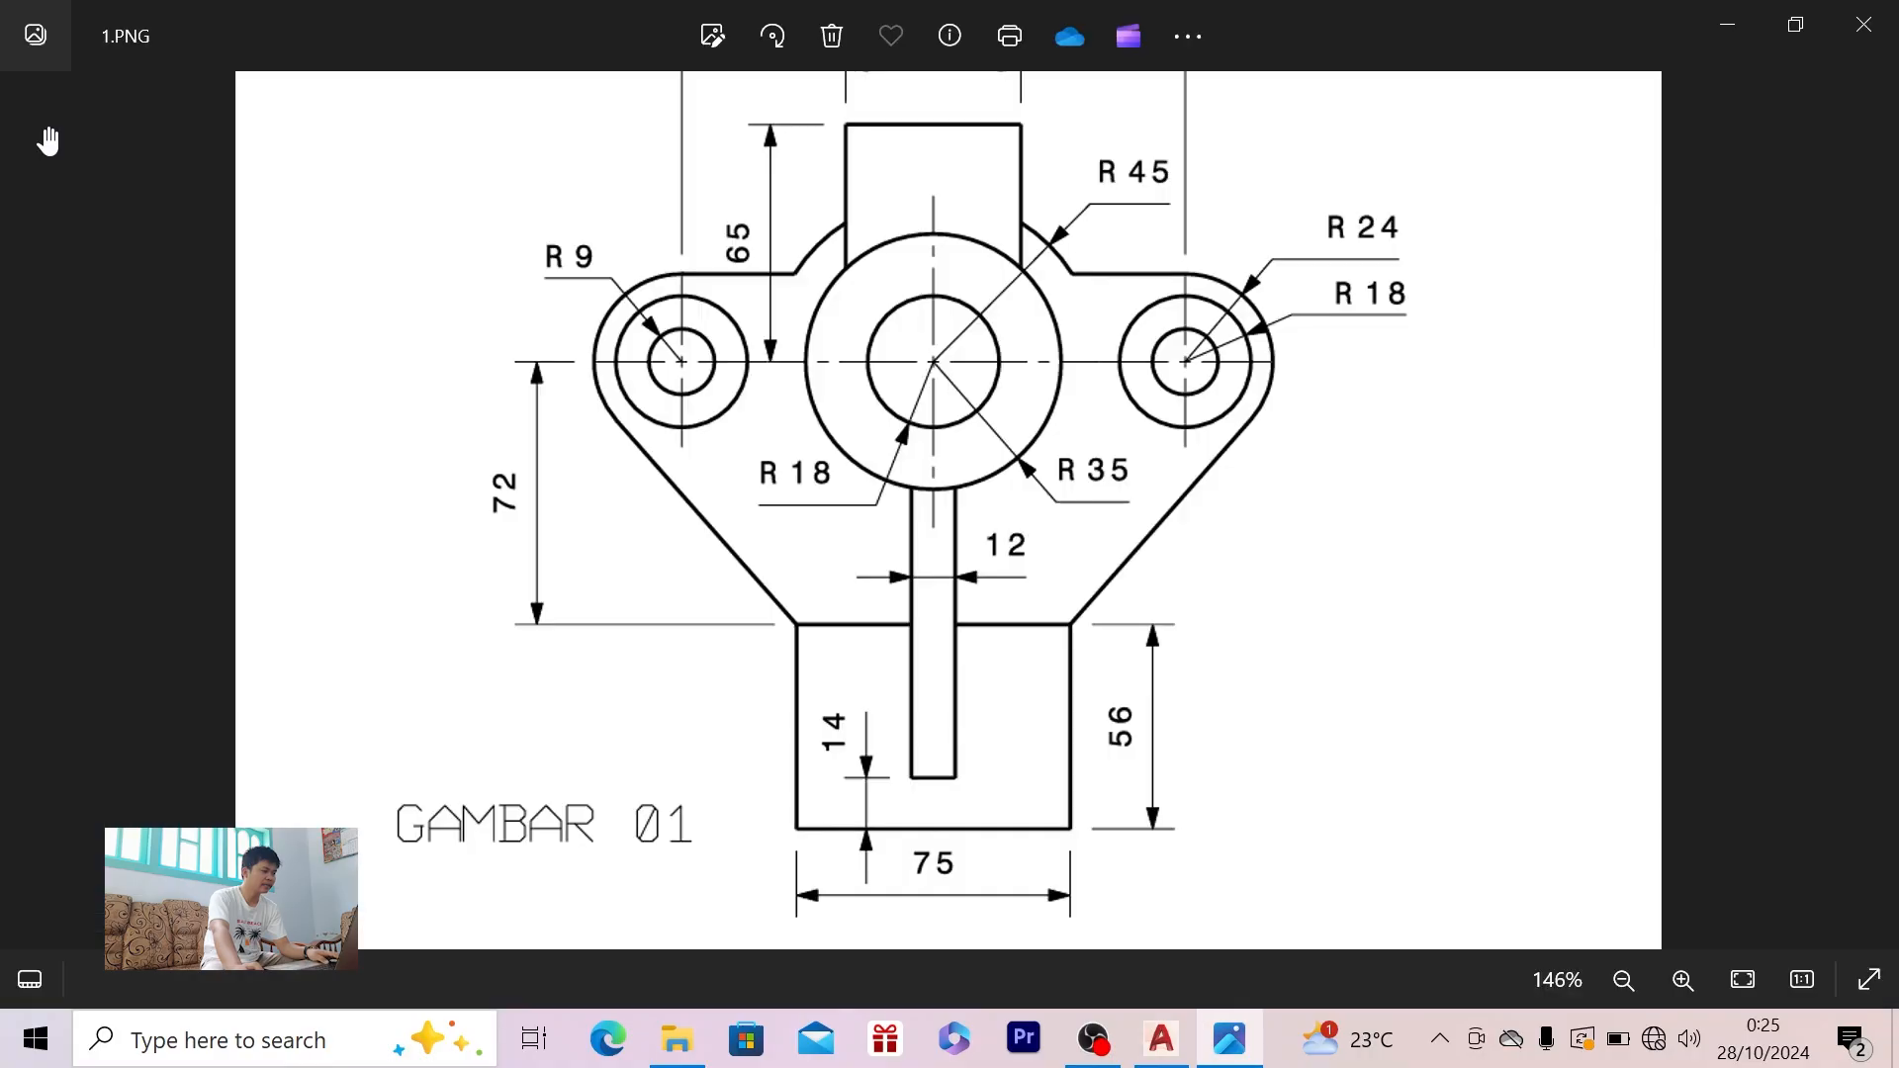
pyautogui.hotkey('alt', 'Tab')
pyautogui.press('space')
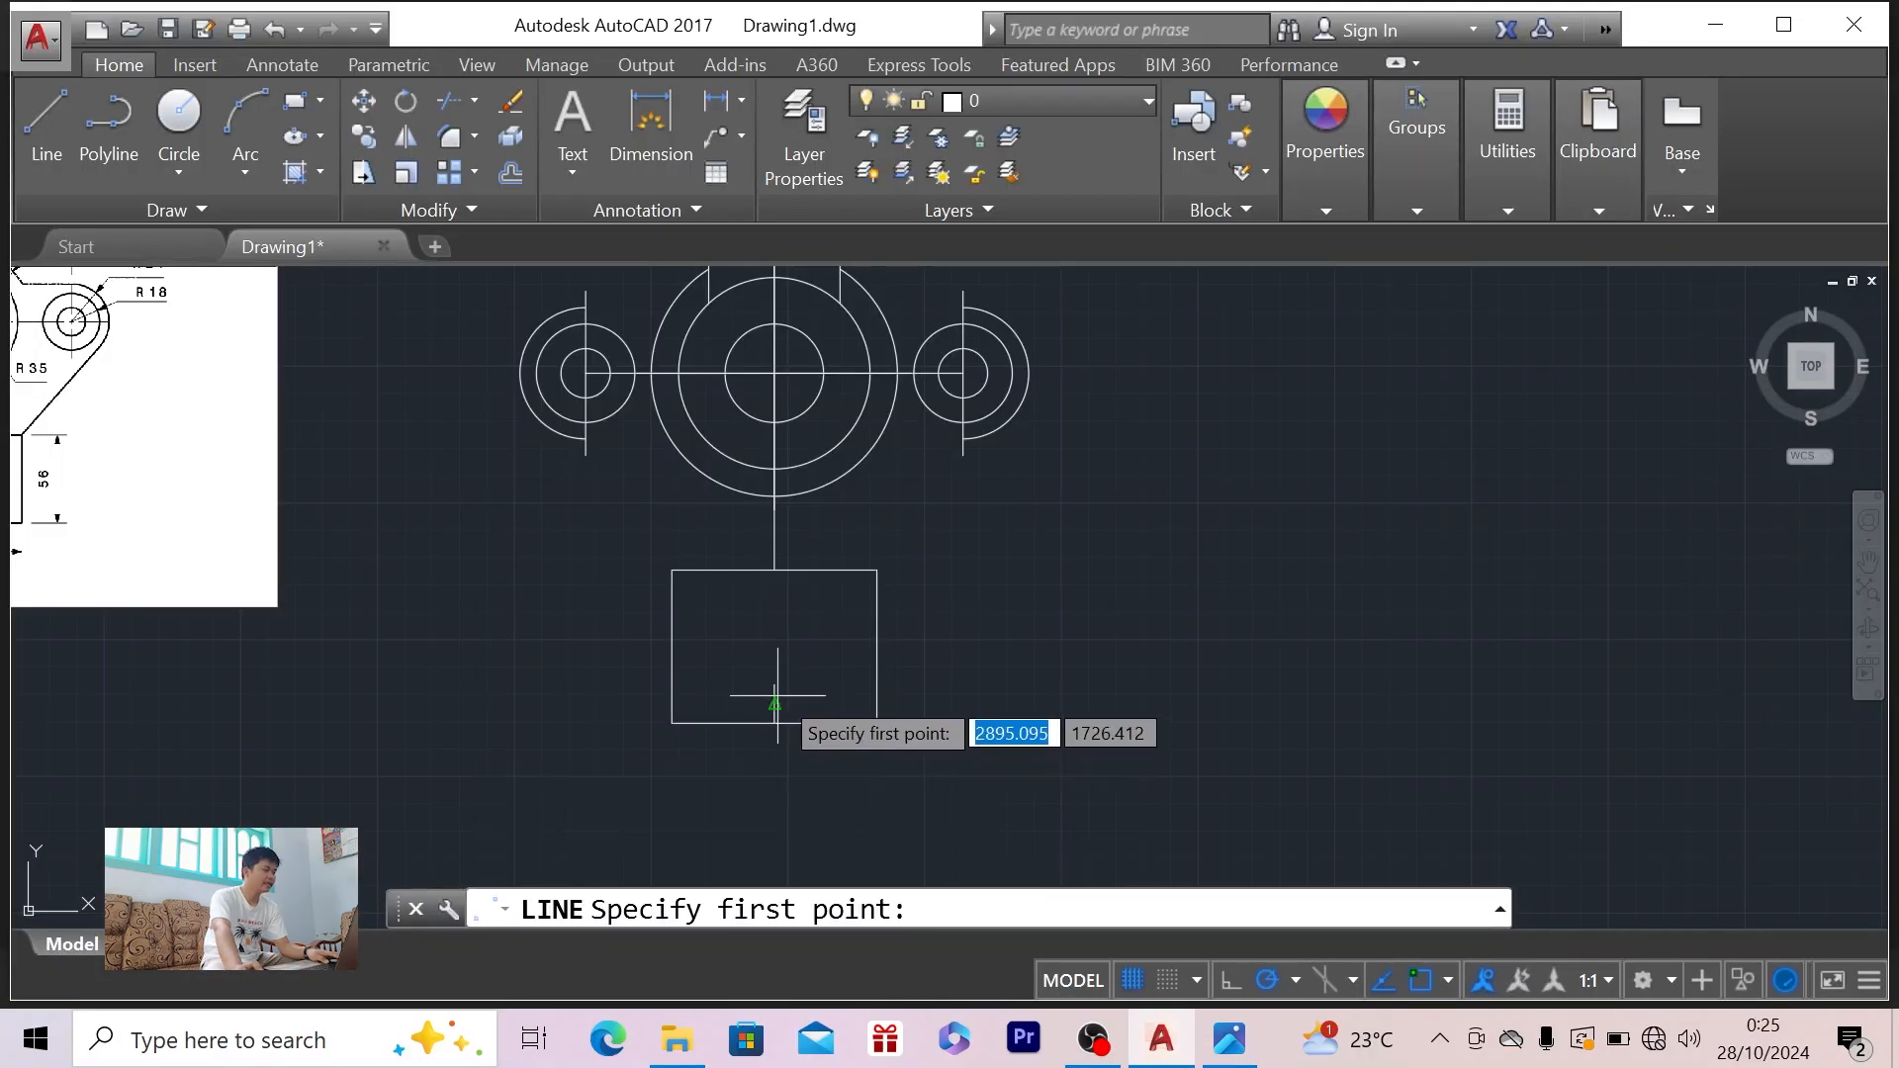
pyautogui.click(775, 686)
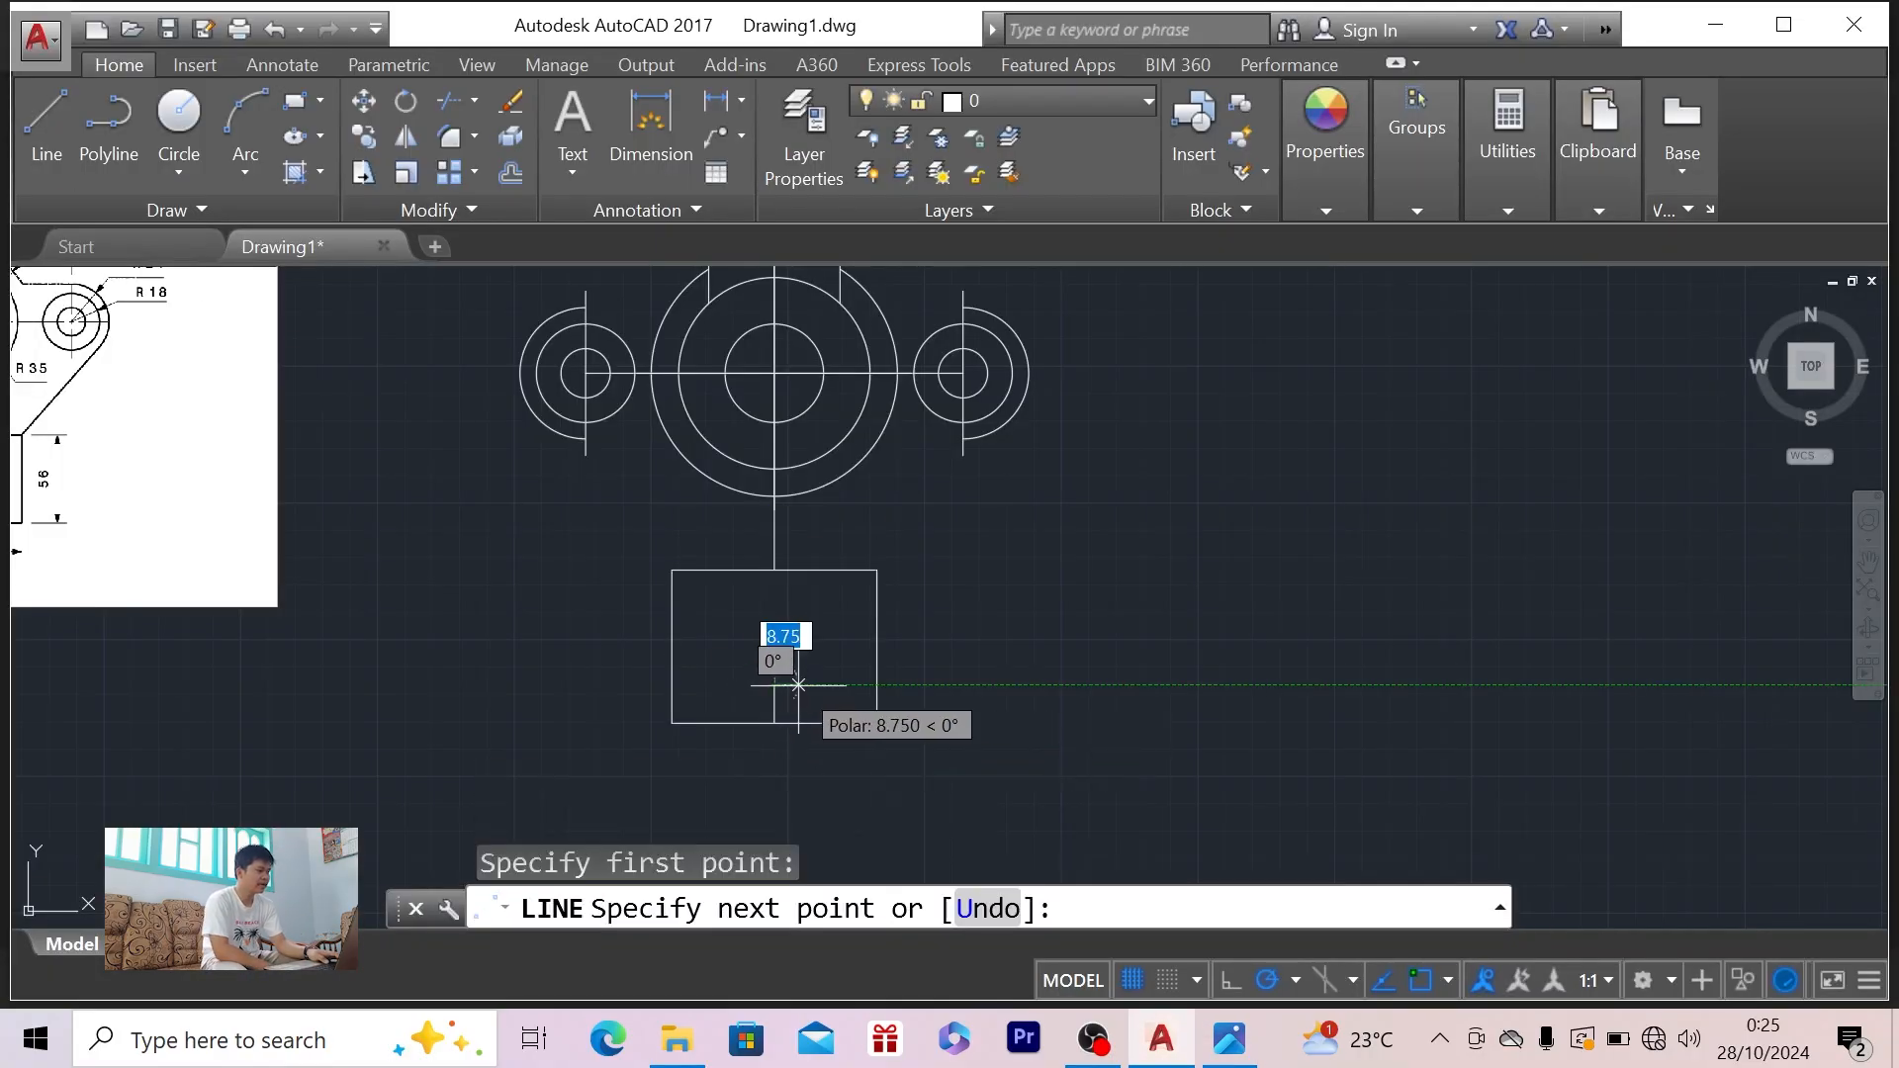
pyautogui.hotkey('alt', 'Tab')
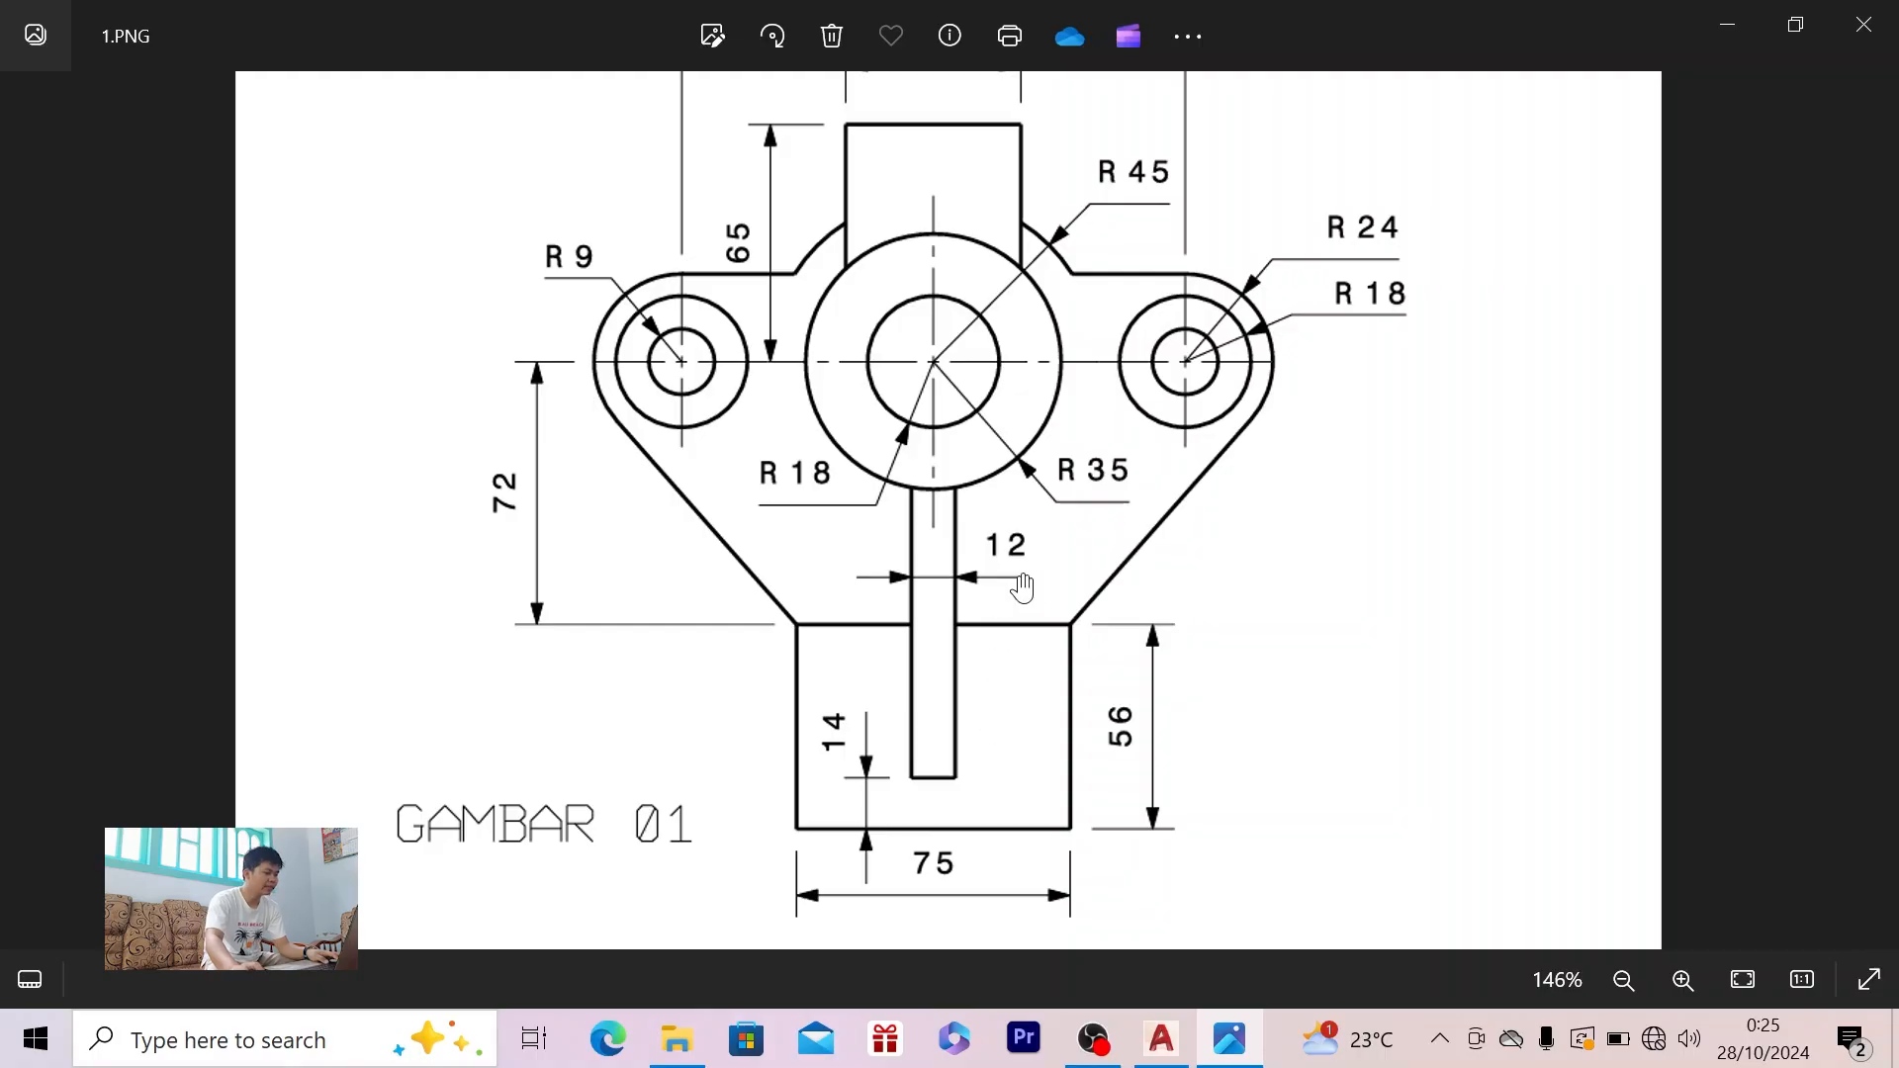
pyautogui.hotkey('alt', 'Tab')
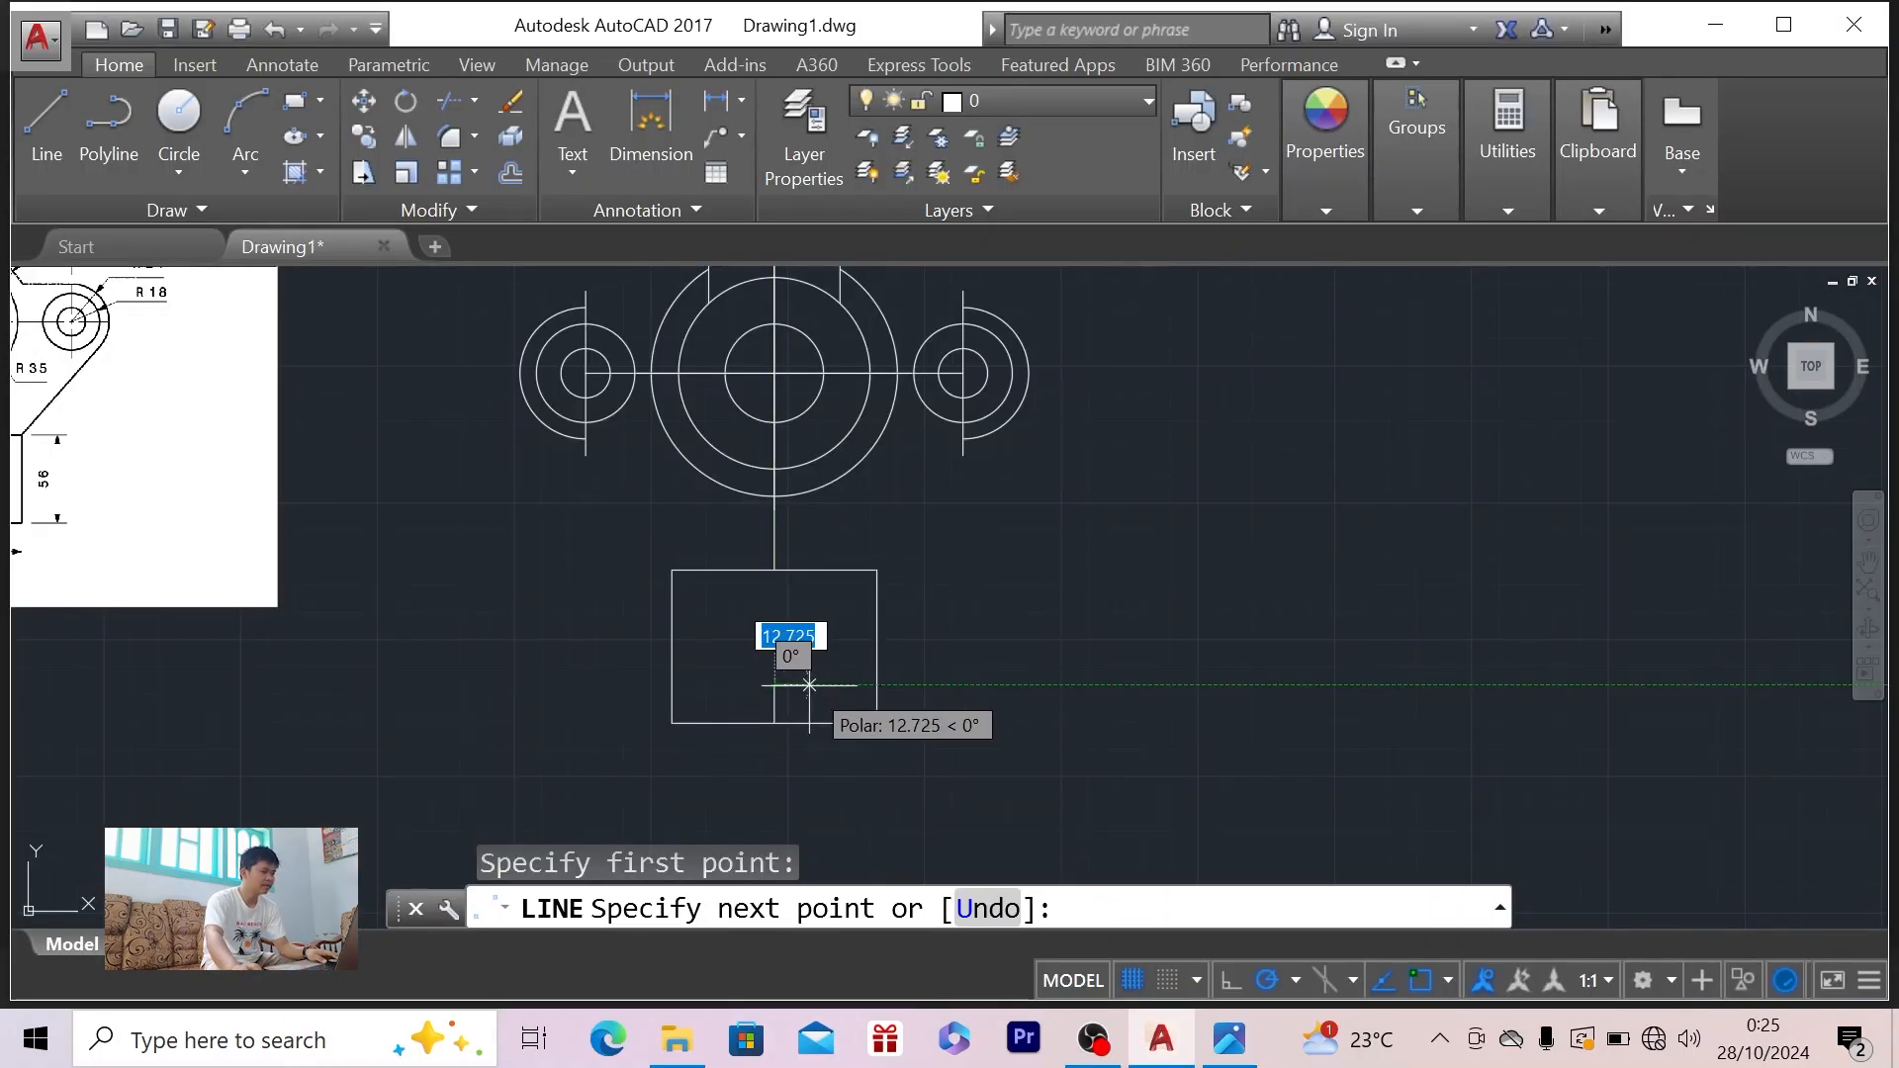
pyautogui.write('6')
pyautogui.press('Return')
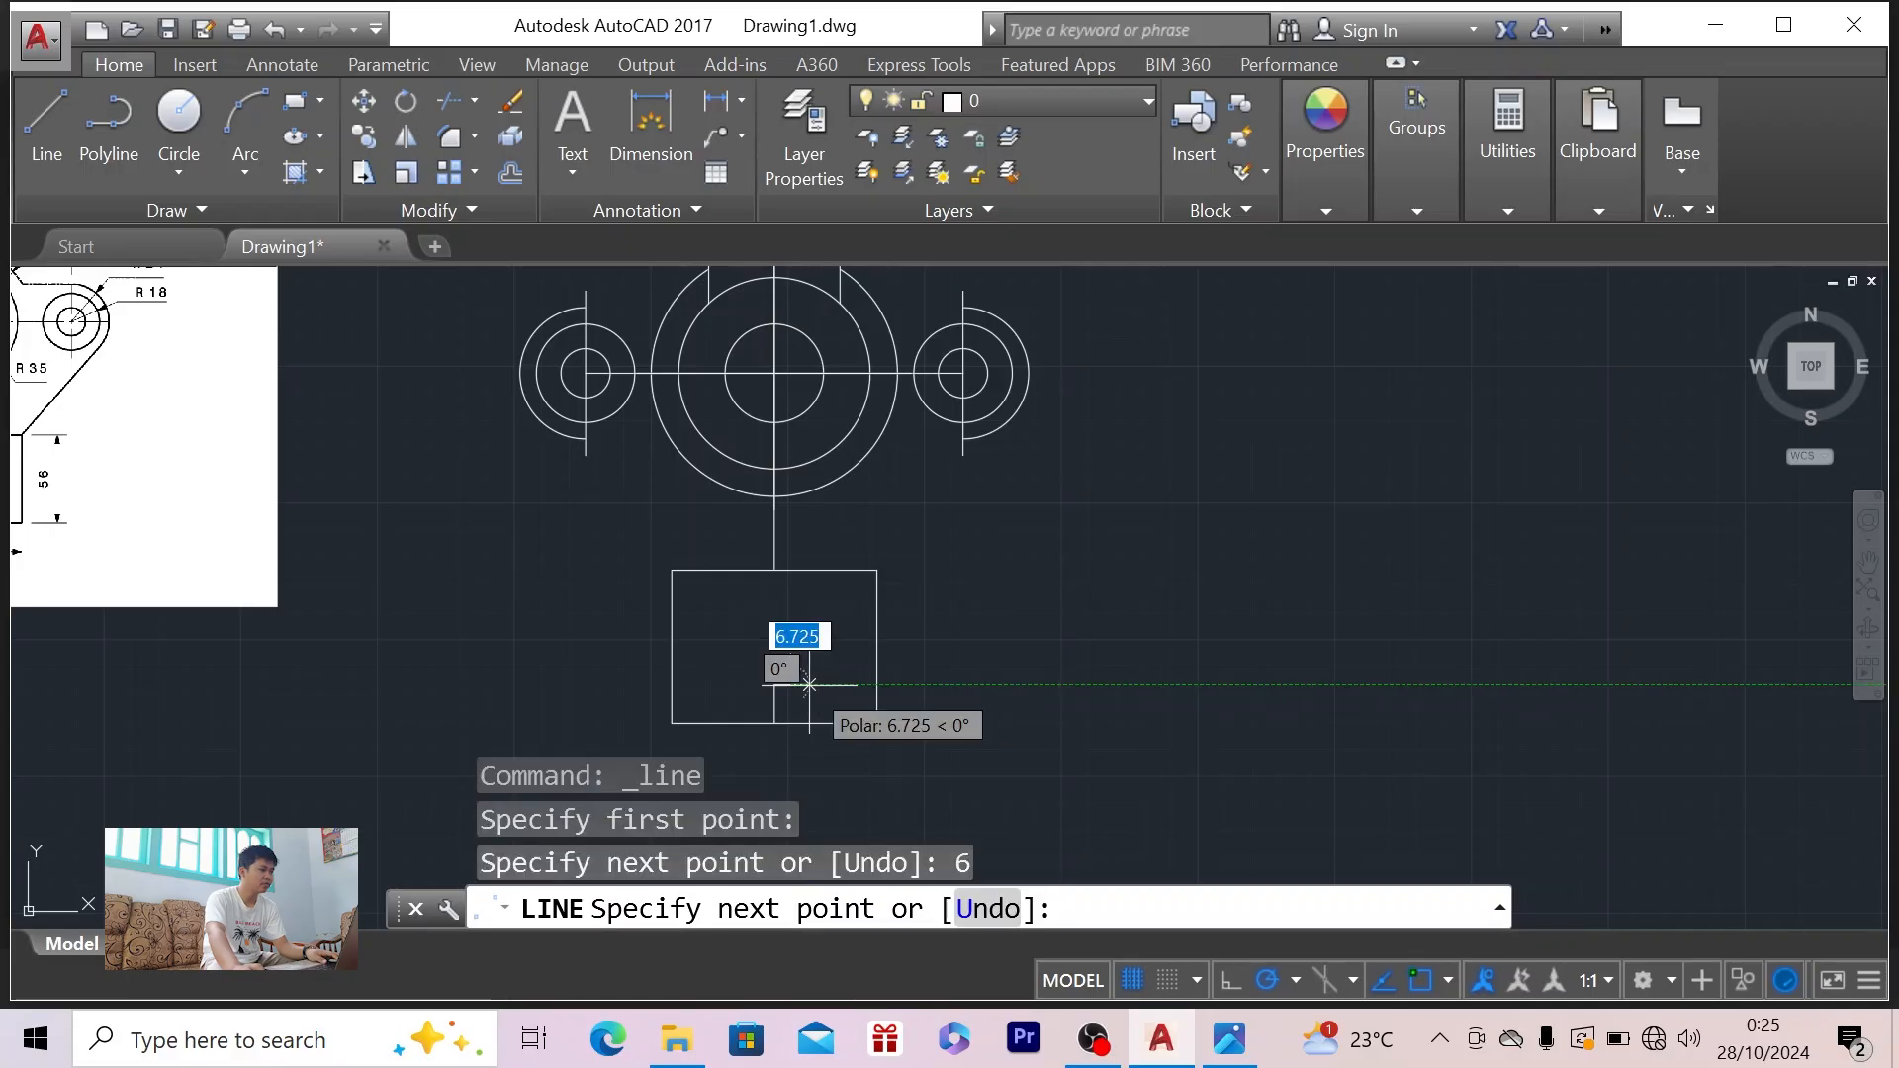
pyautogui.click(790, 494)
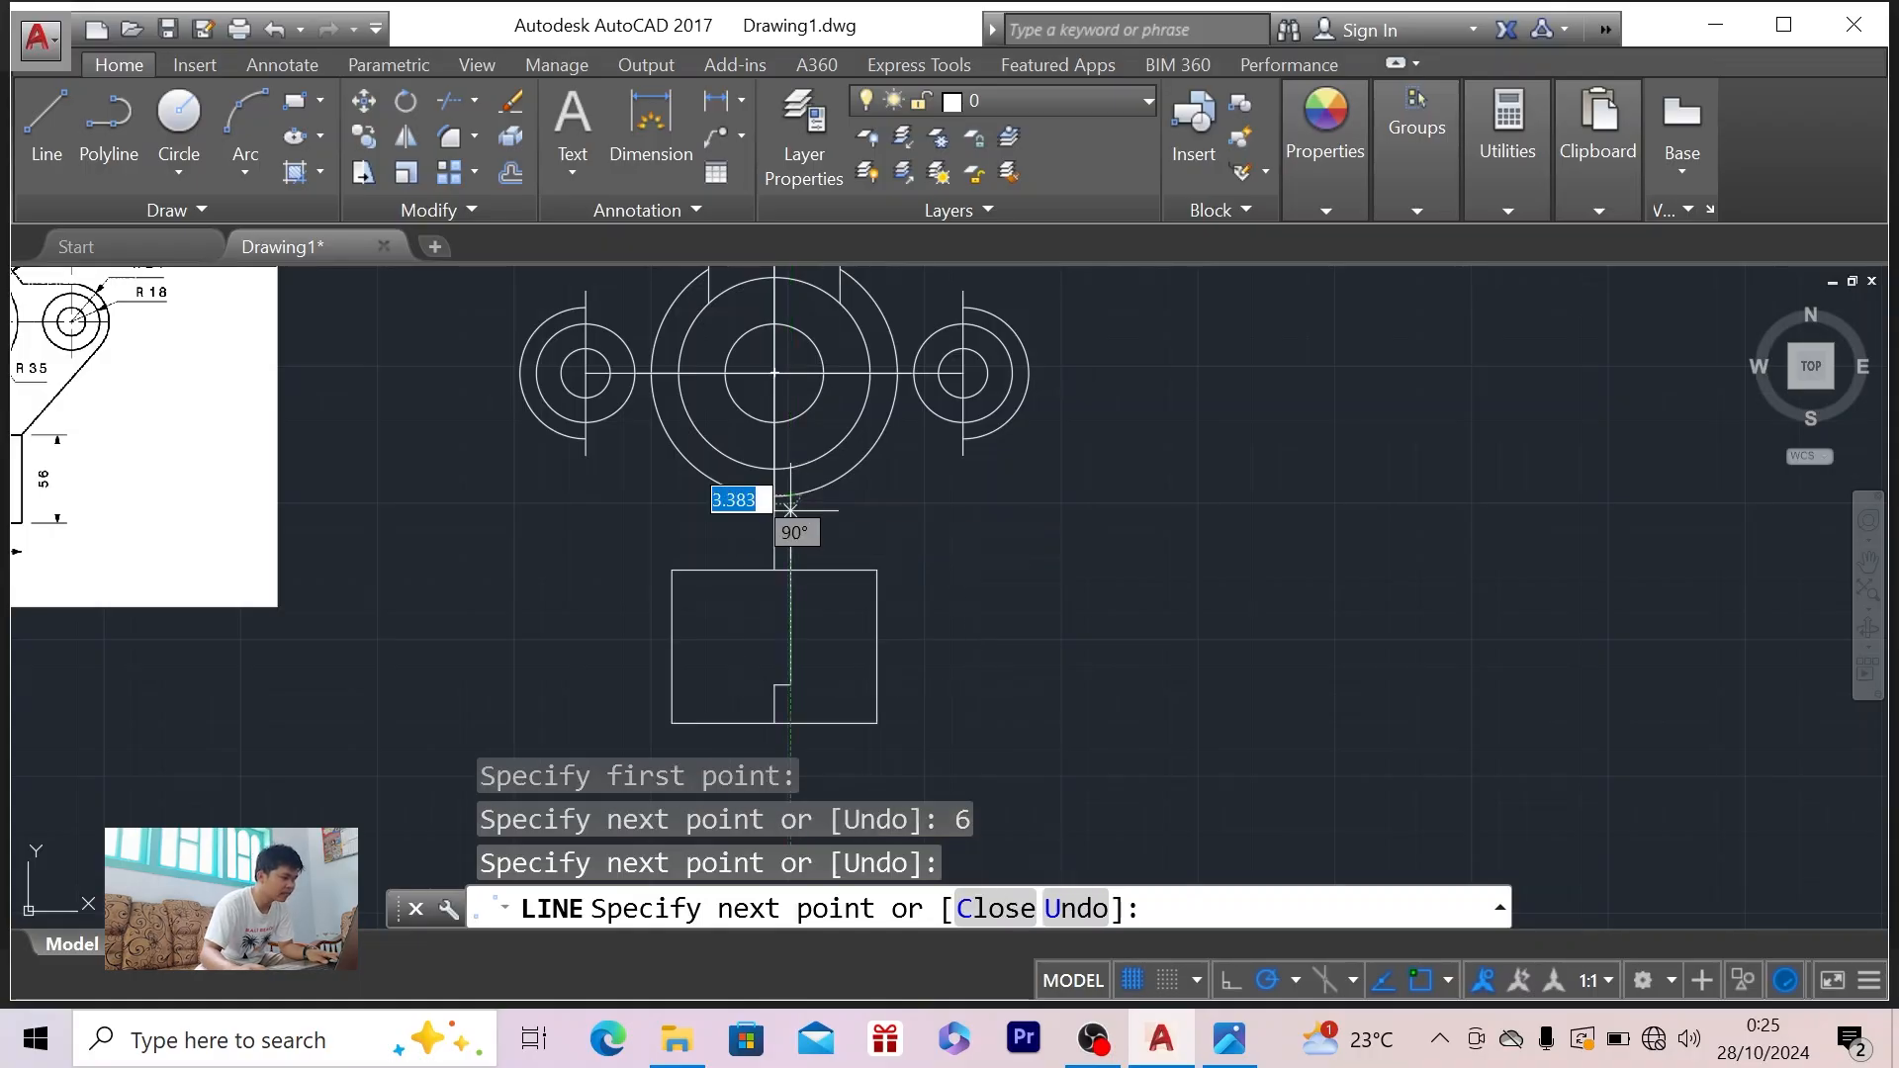
pyautogui.press('Escape')
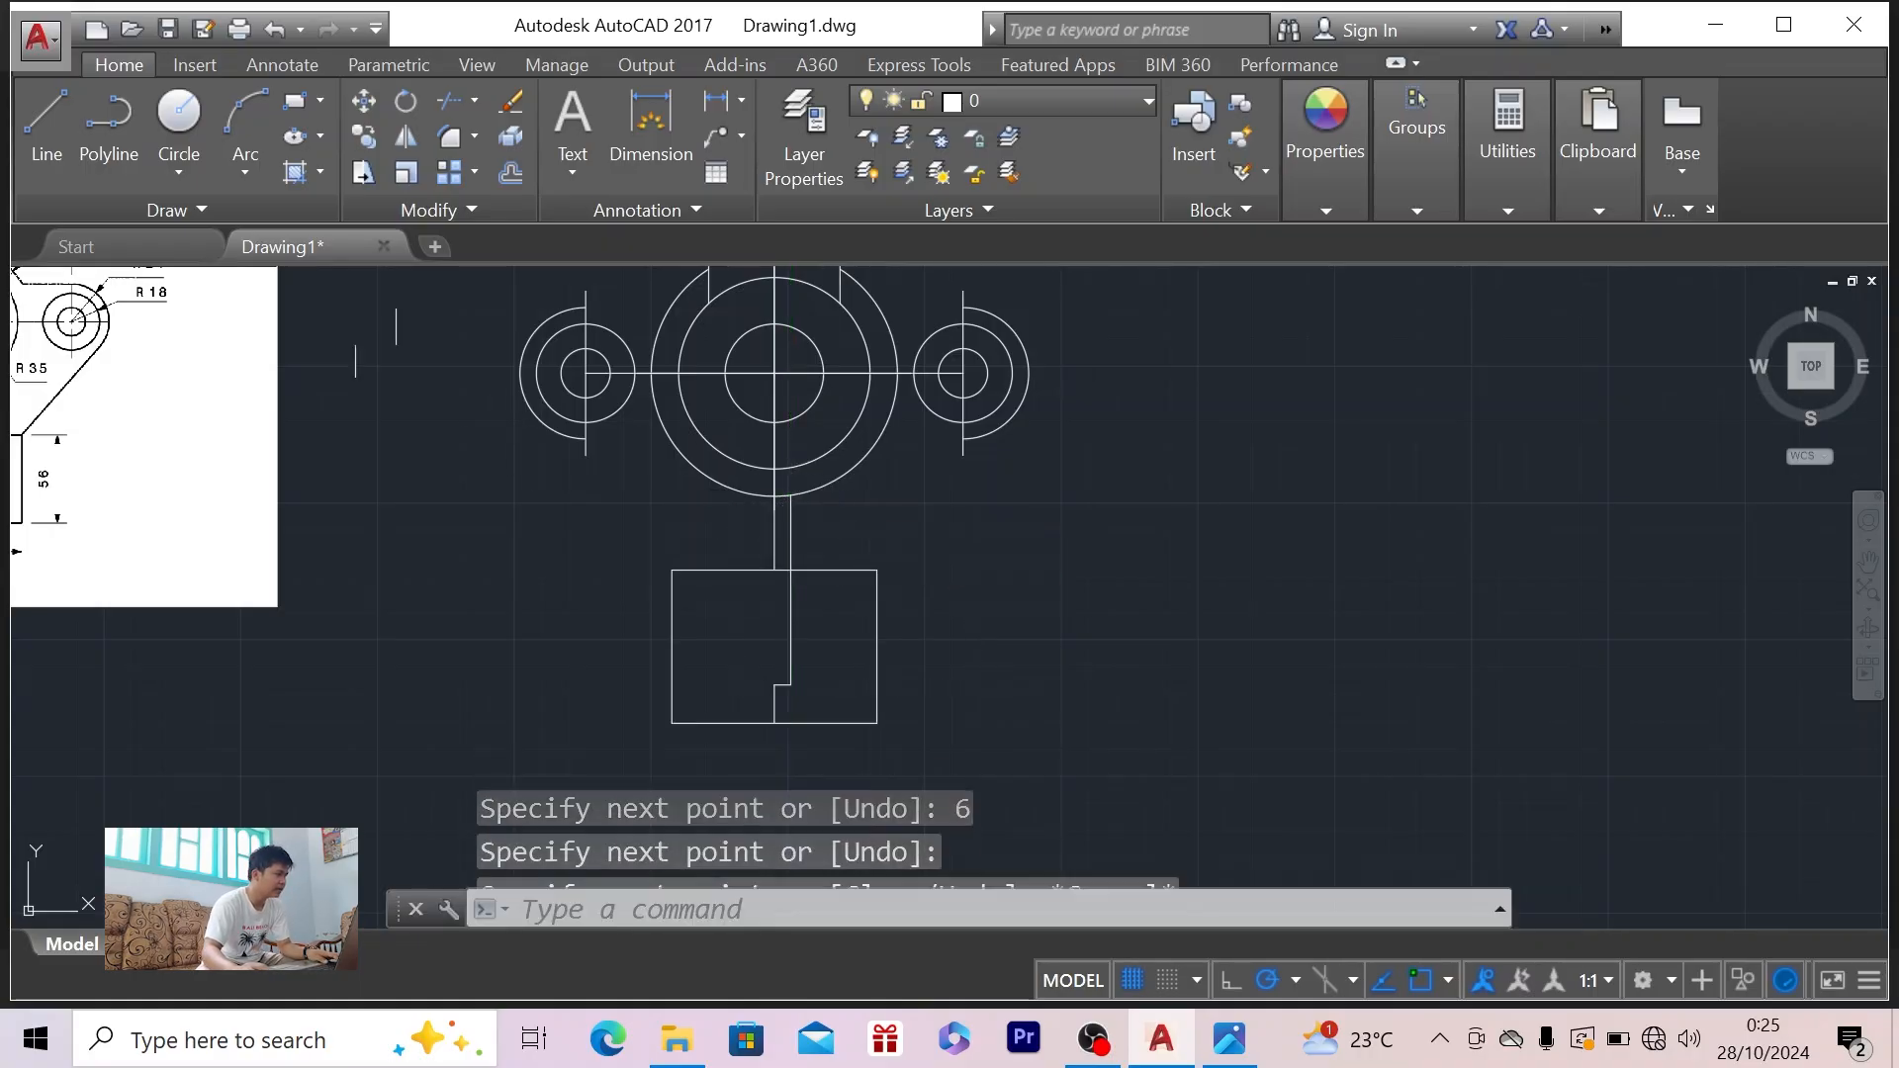
# - Draw the slot's left half from its bottom midpoint, 6 to the left and straight up to the R45 circle
pyautogui.click(46, 119)
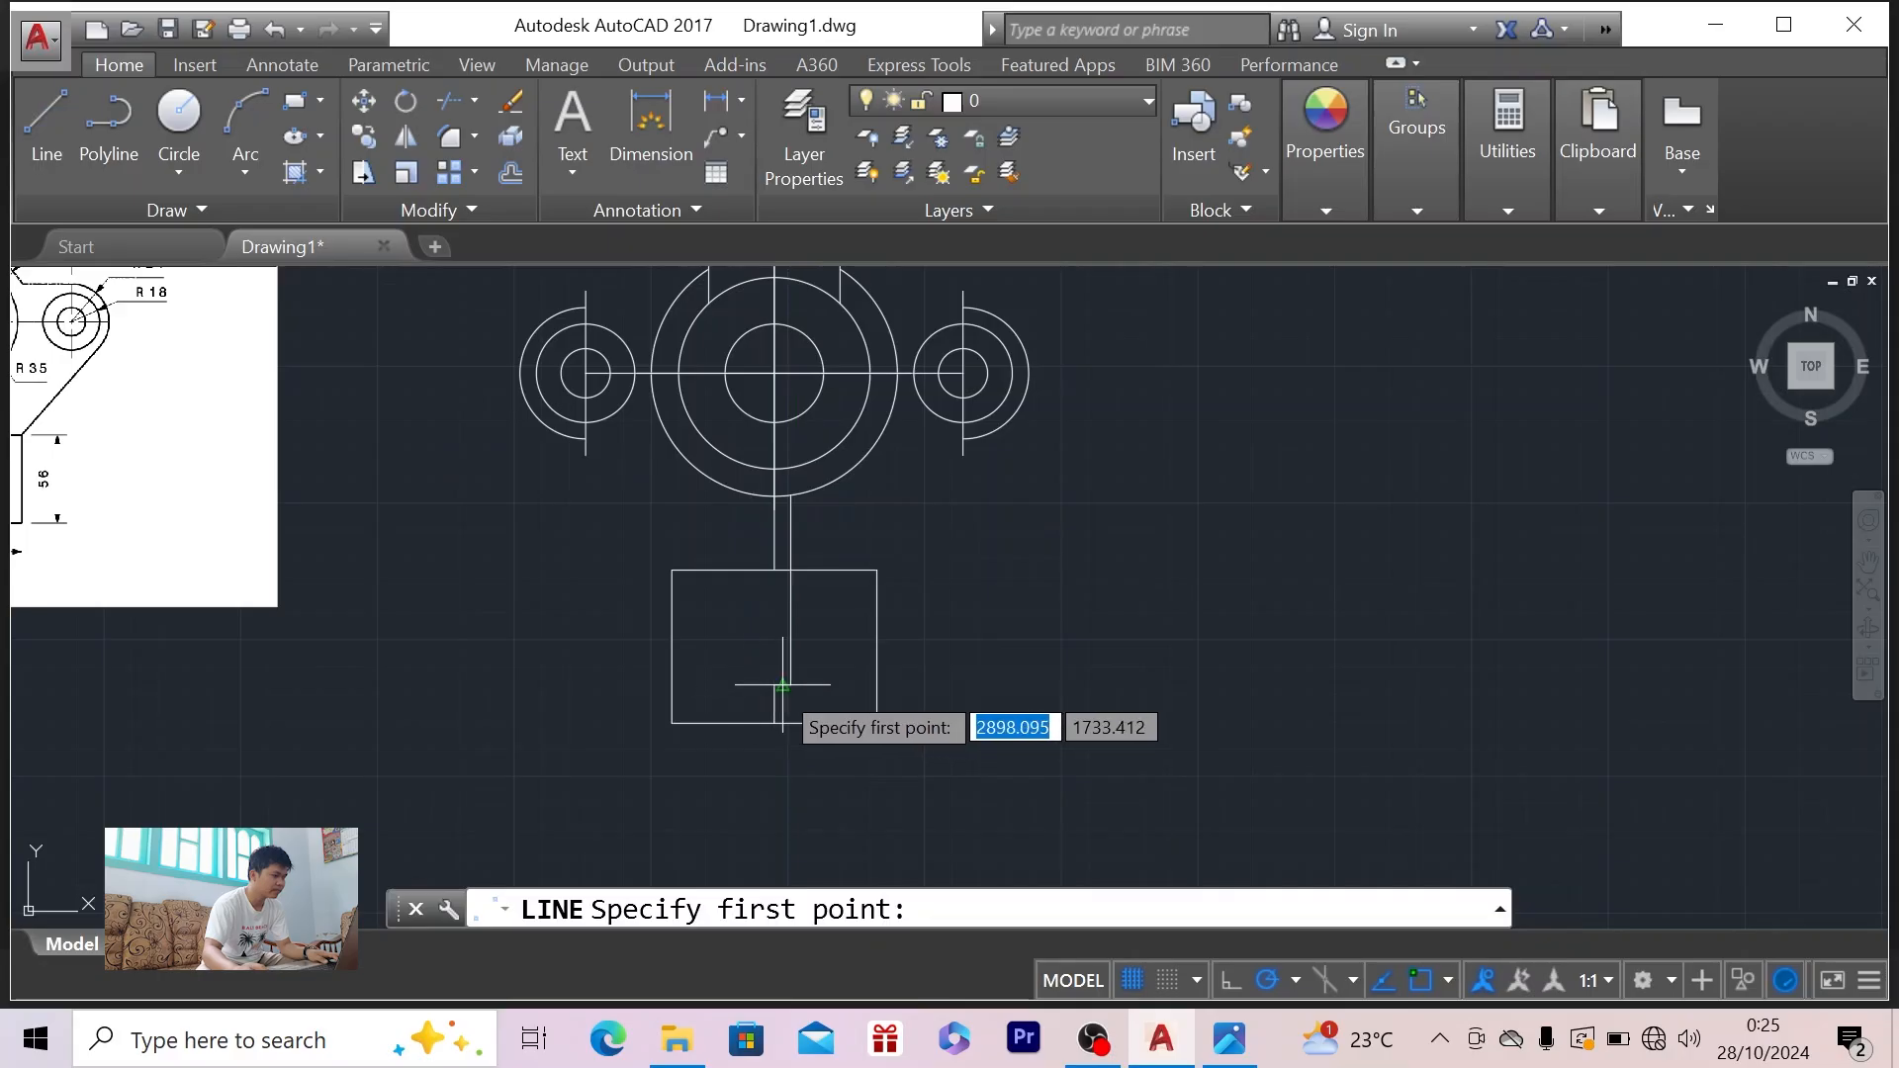
pyautogui.click(790, 684)
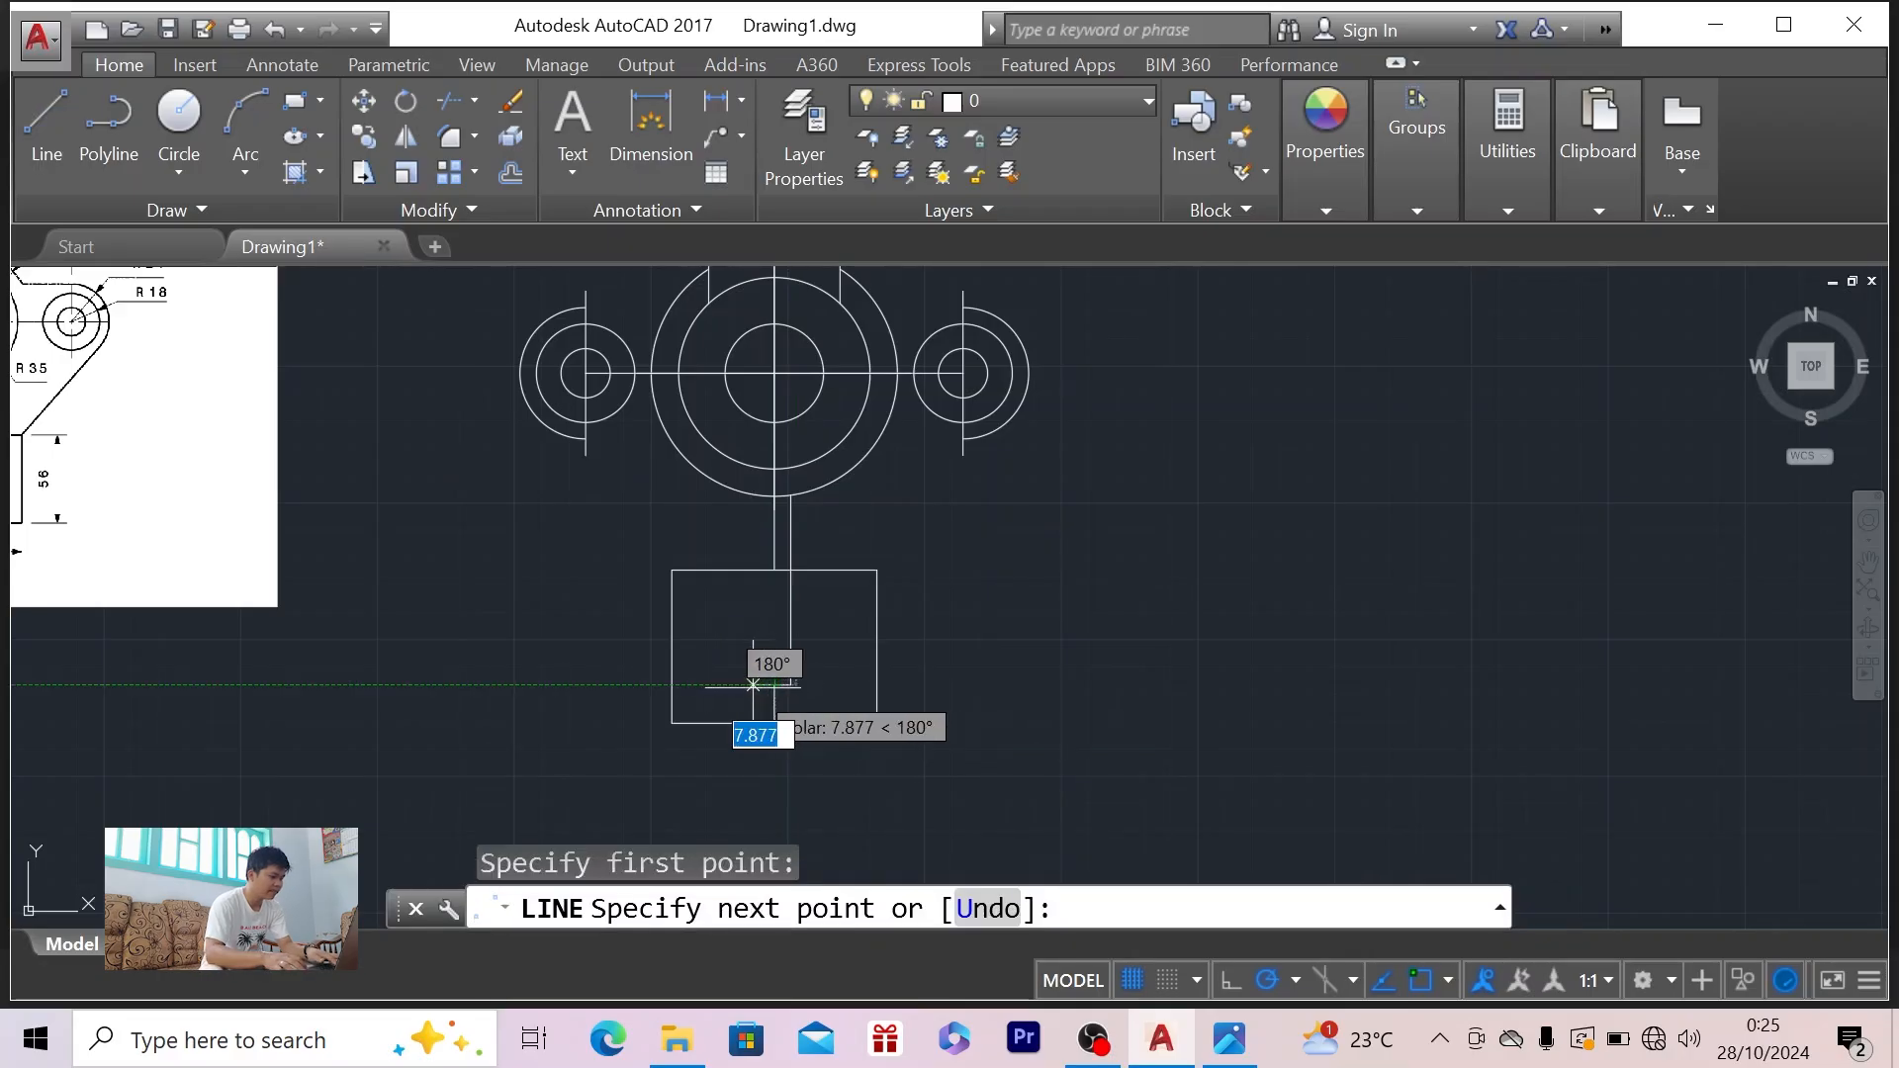
pyautogui.write('6')
pyautogui.press('Return')
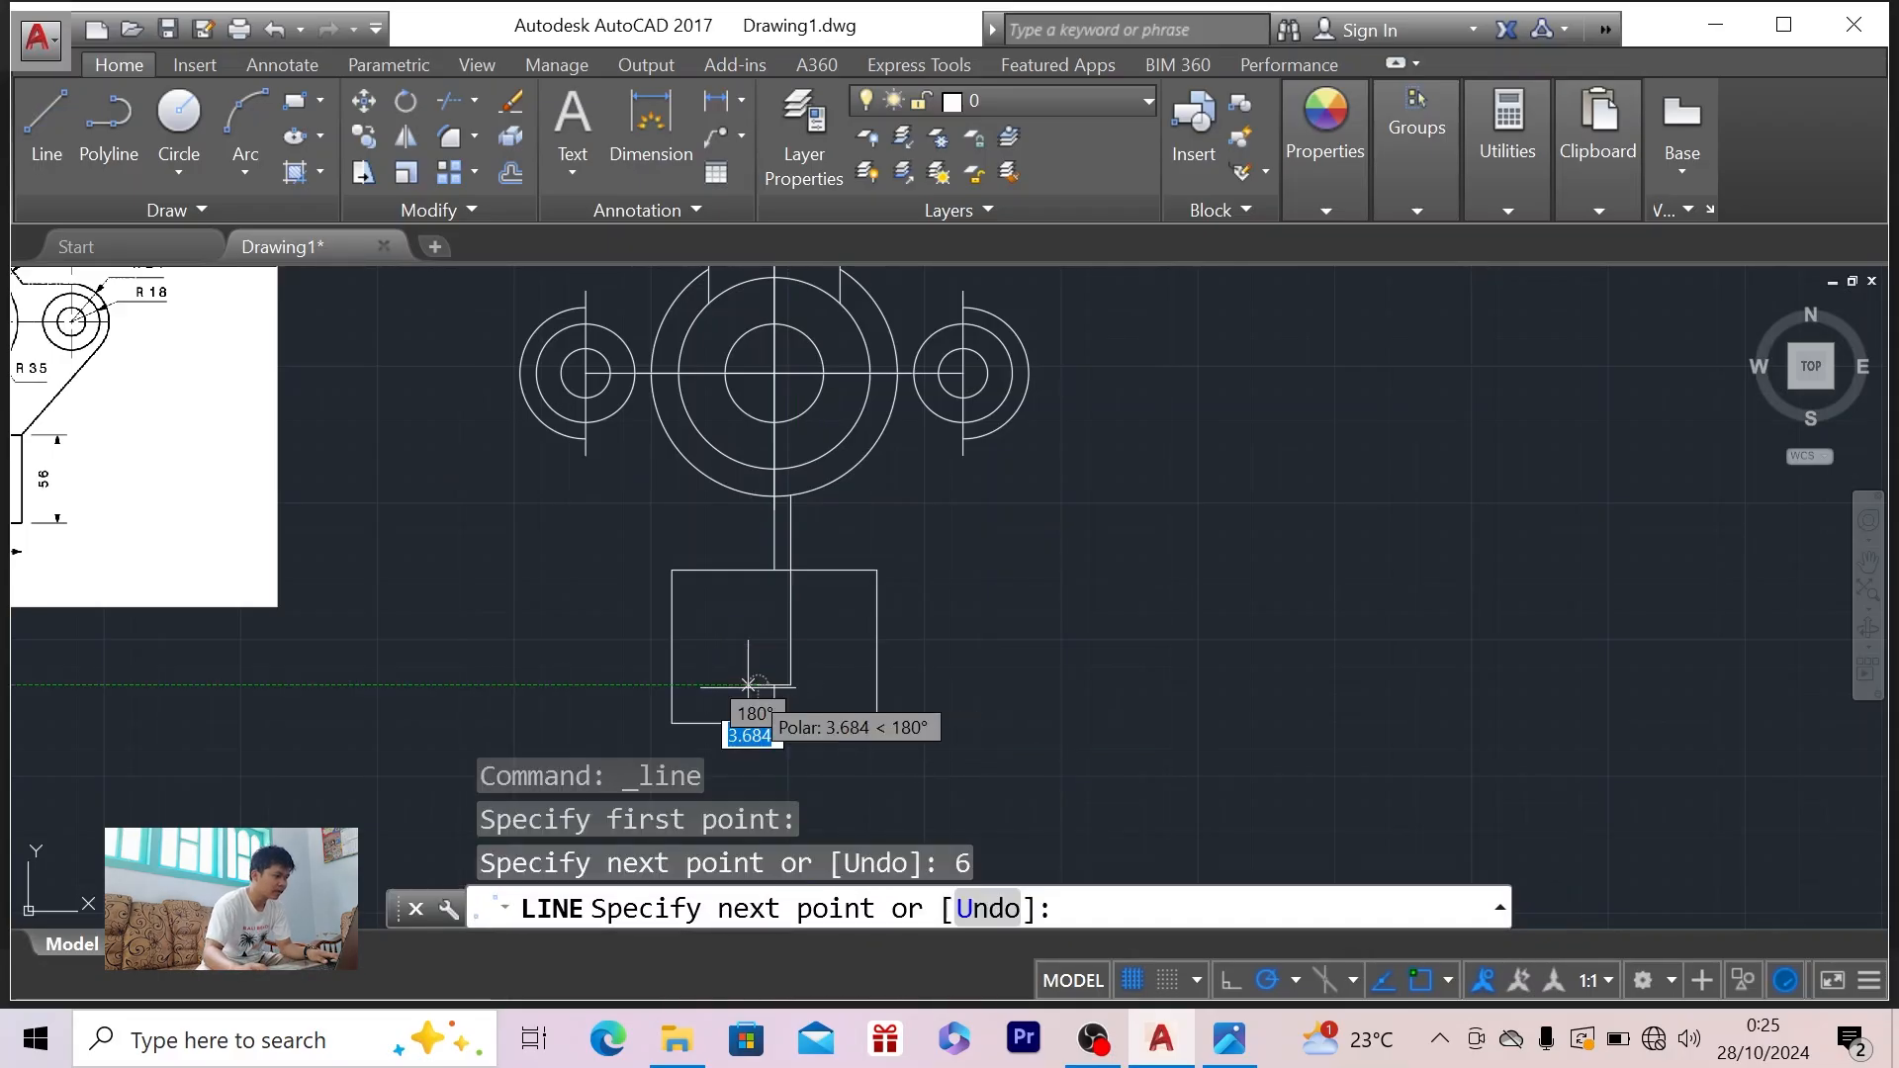
pyautogui.click(759, 496)
pyautogui.press('Escape')
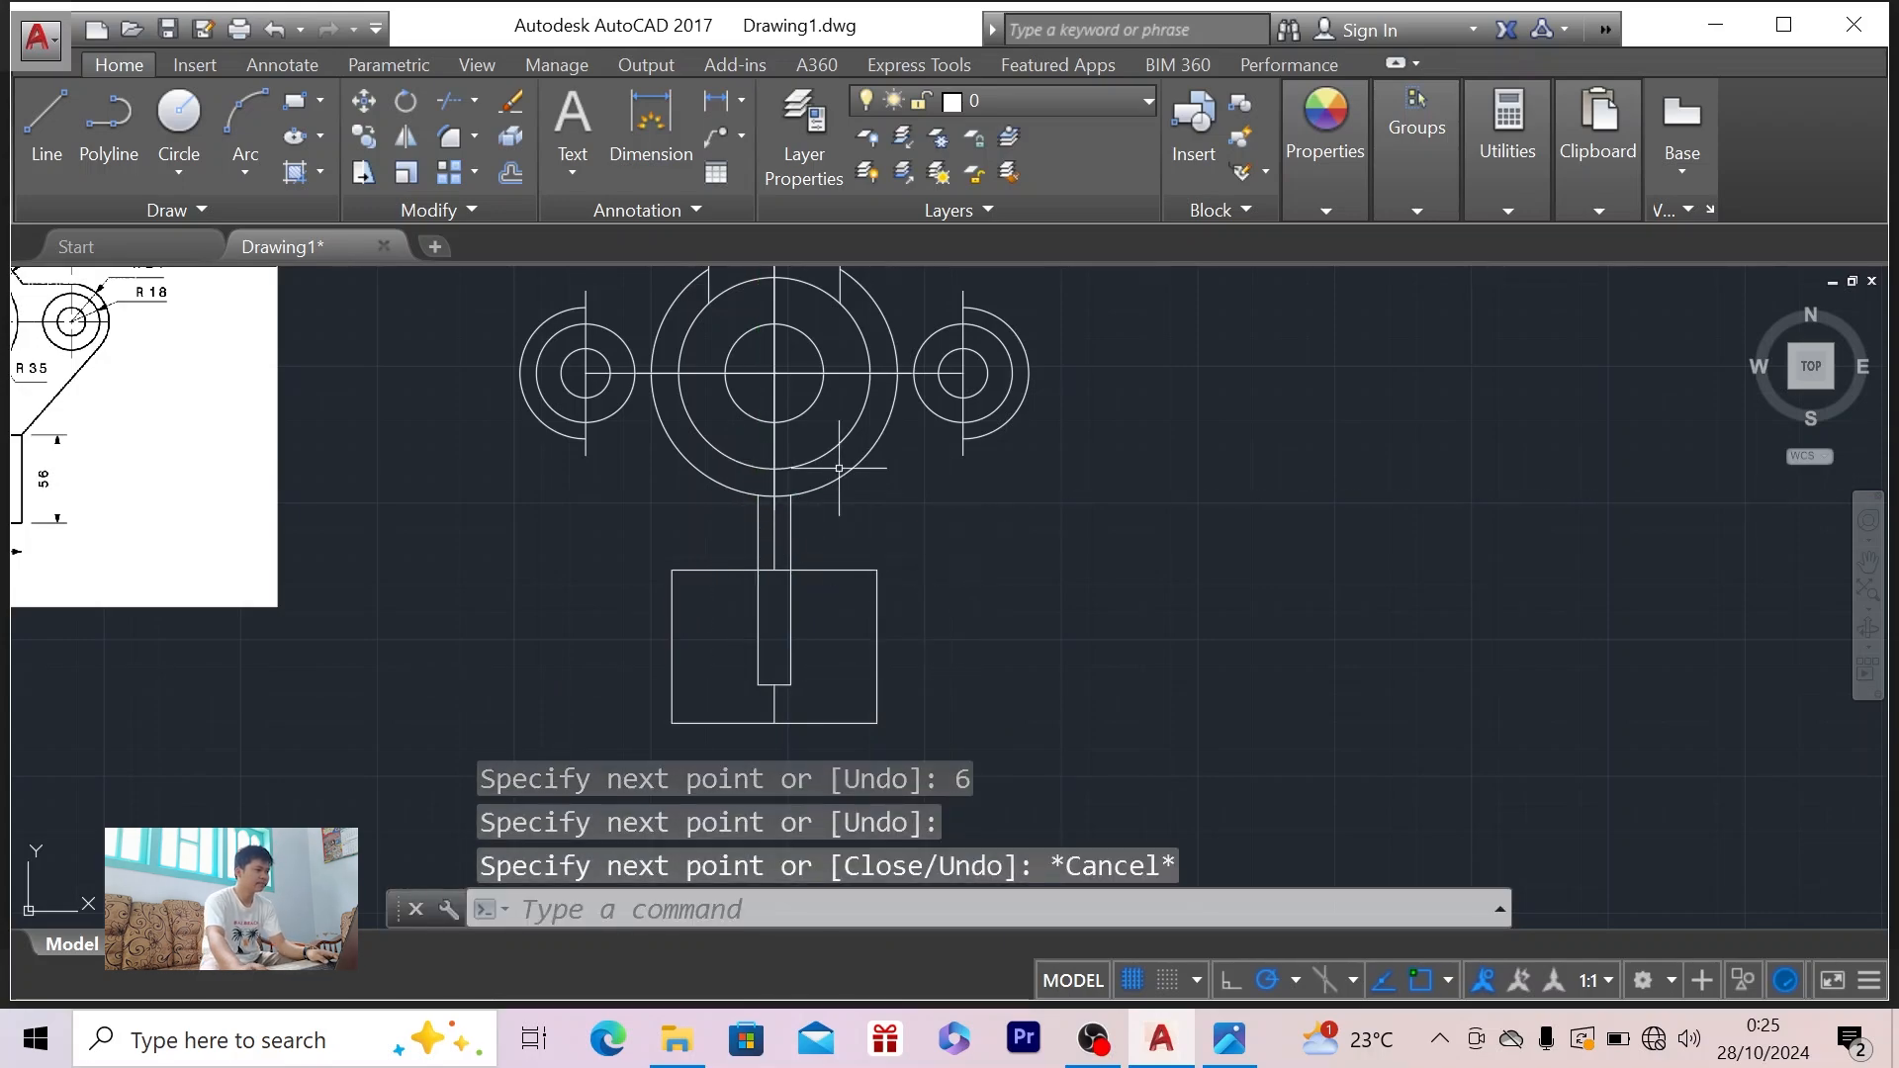
pyautogui.scroll(-2, 838, 466)
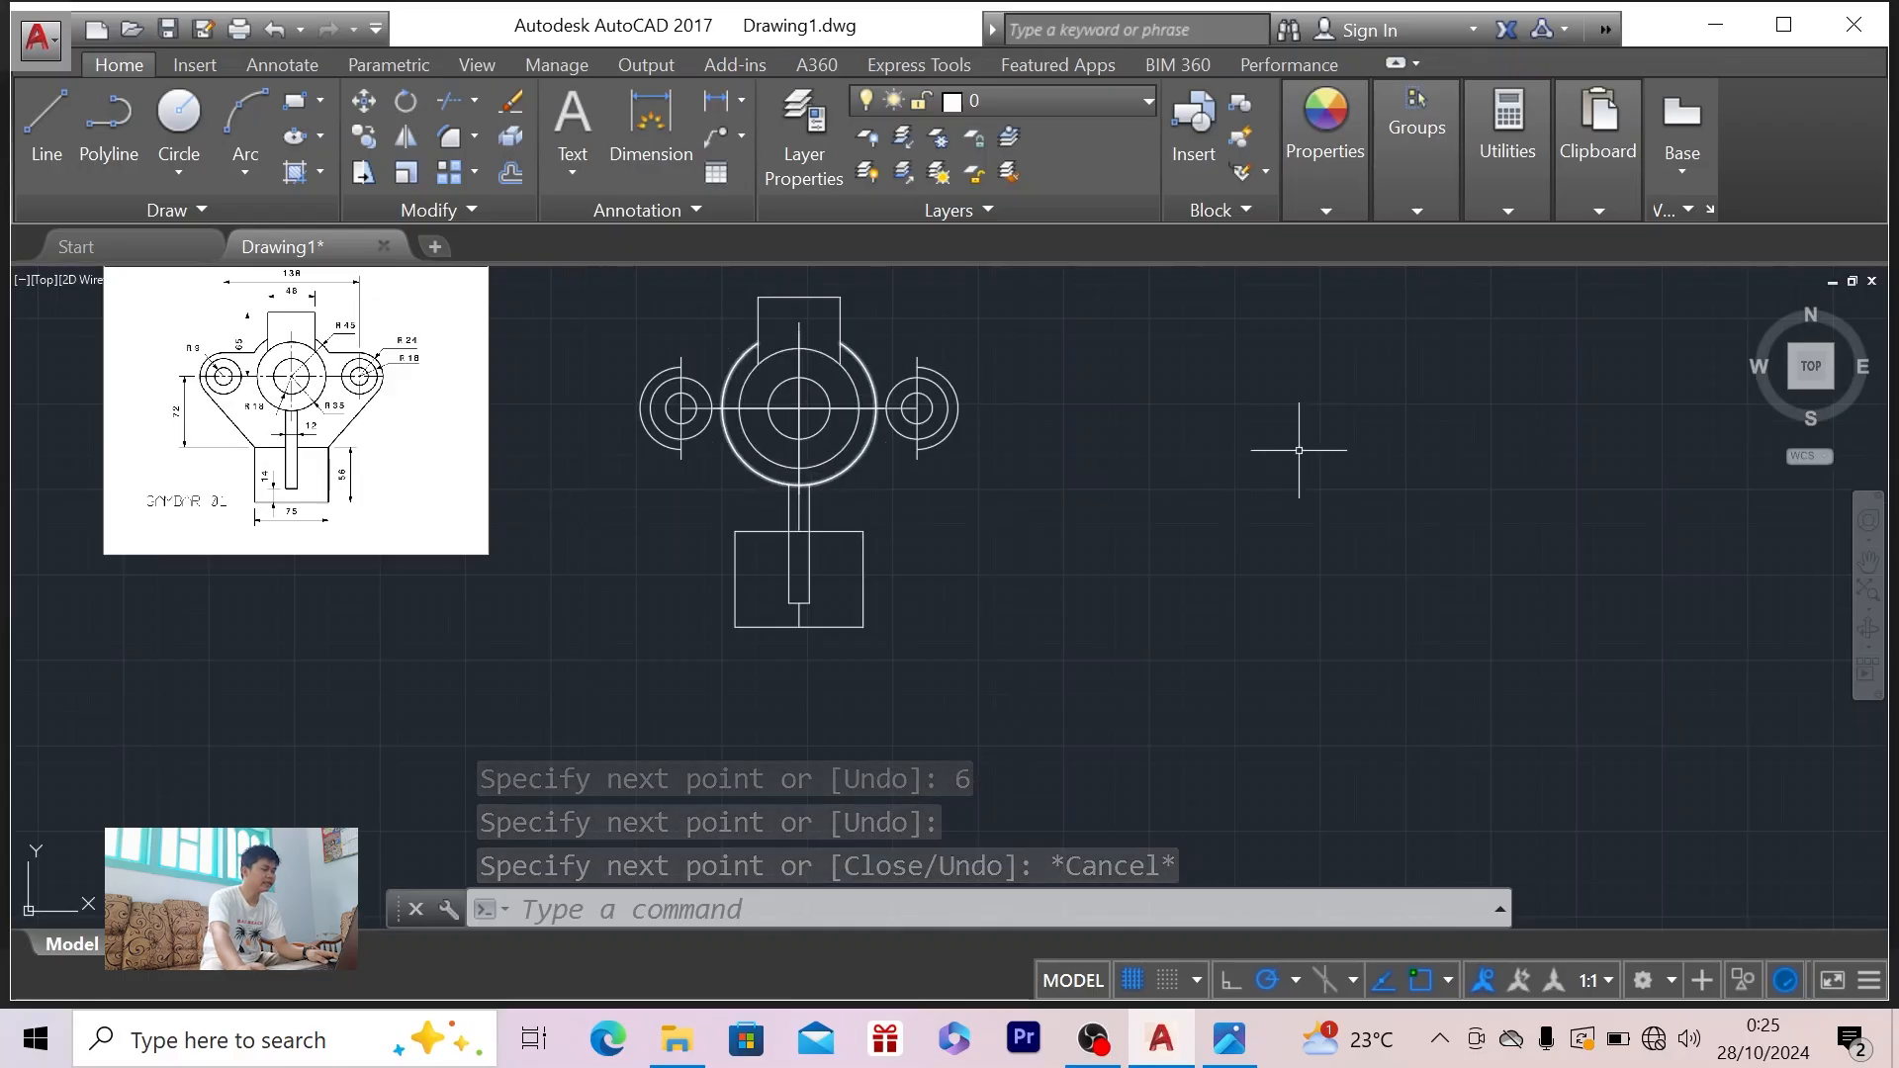
pyautogui.scroll(2, 842, 309)
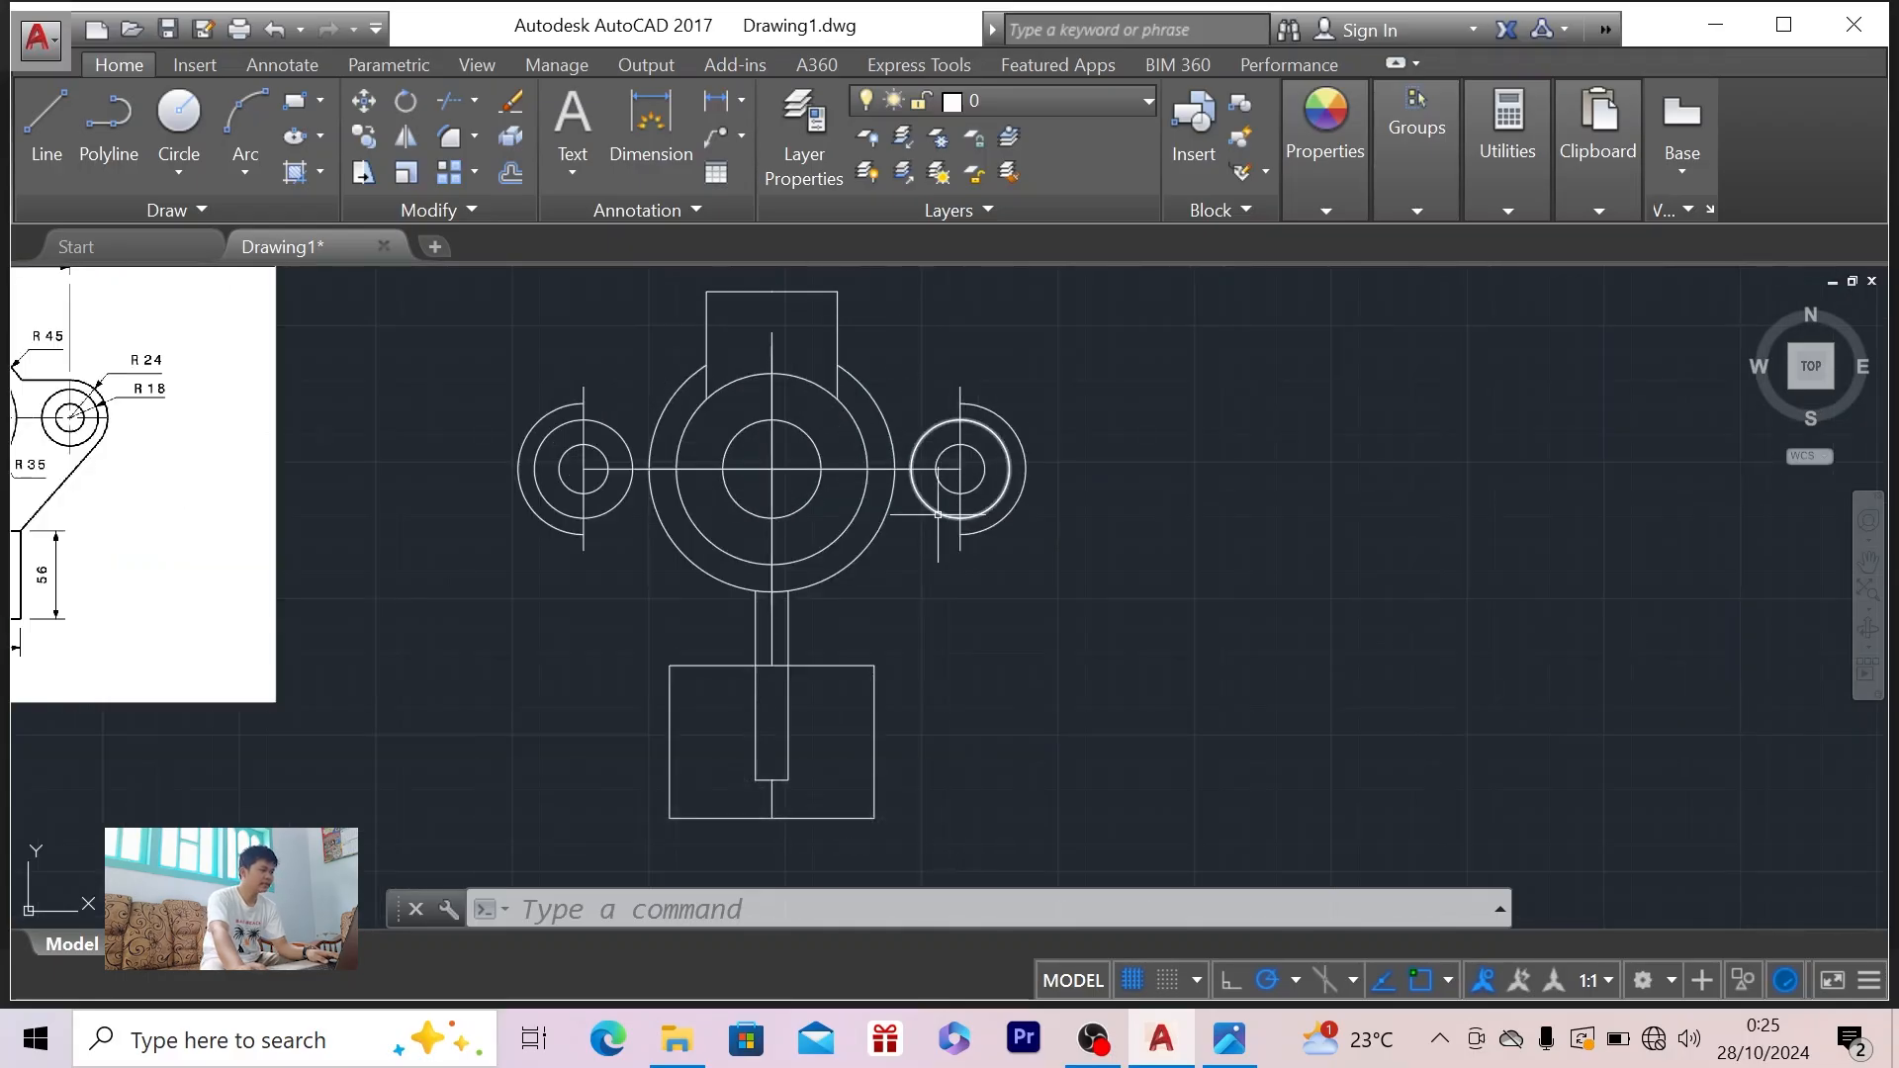
pyautogui.hotkey('alt', 'Tab')
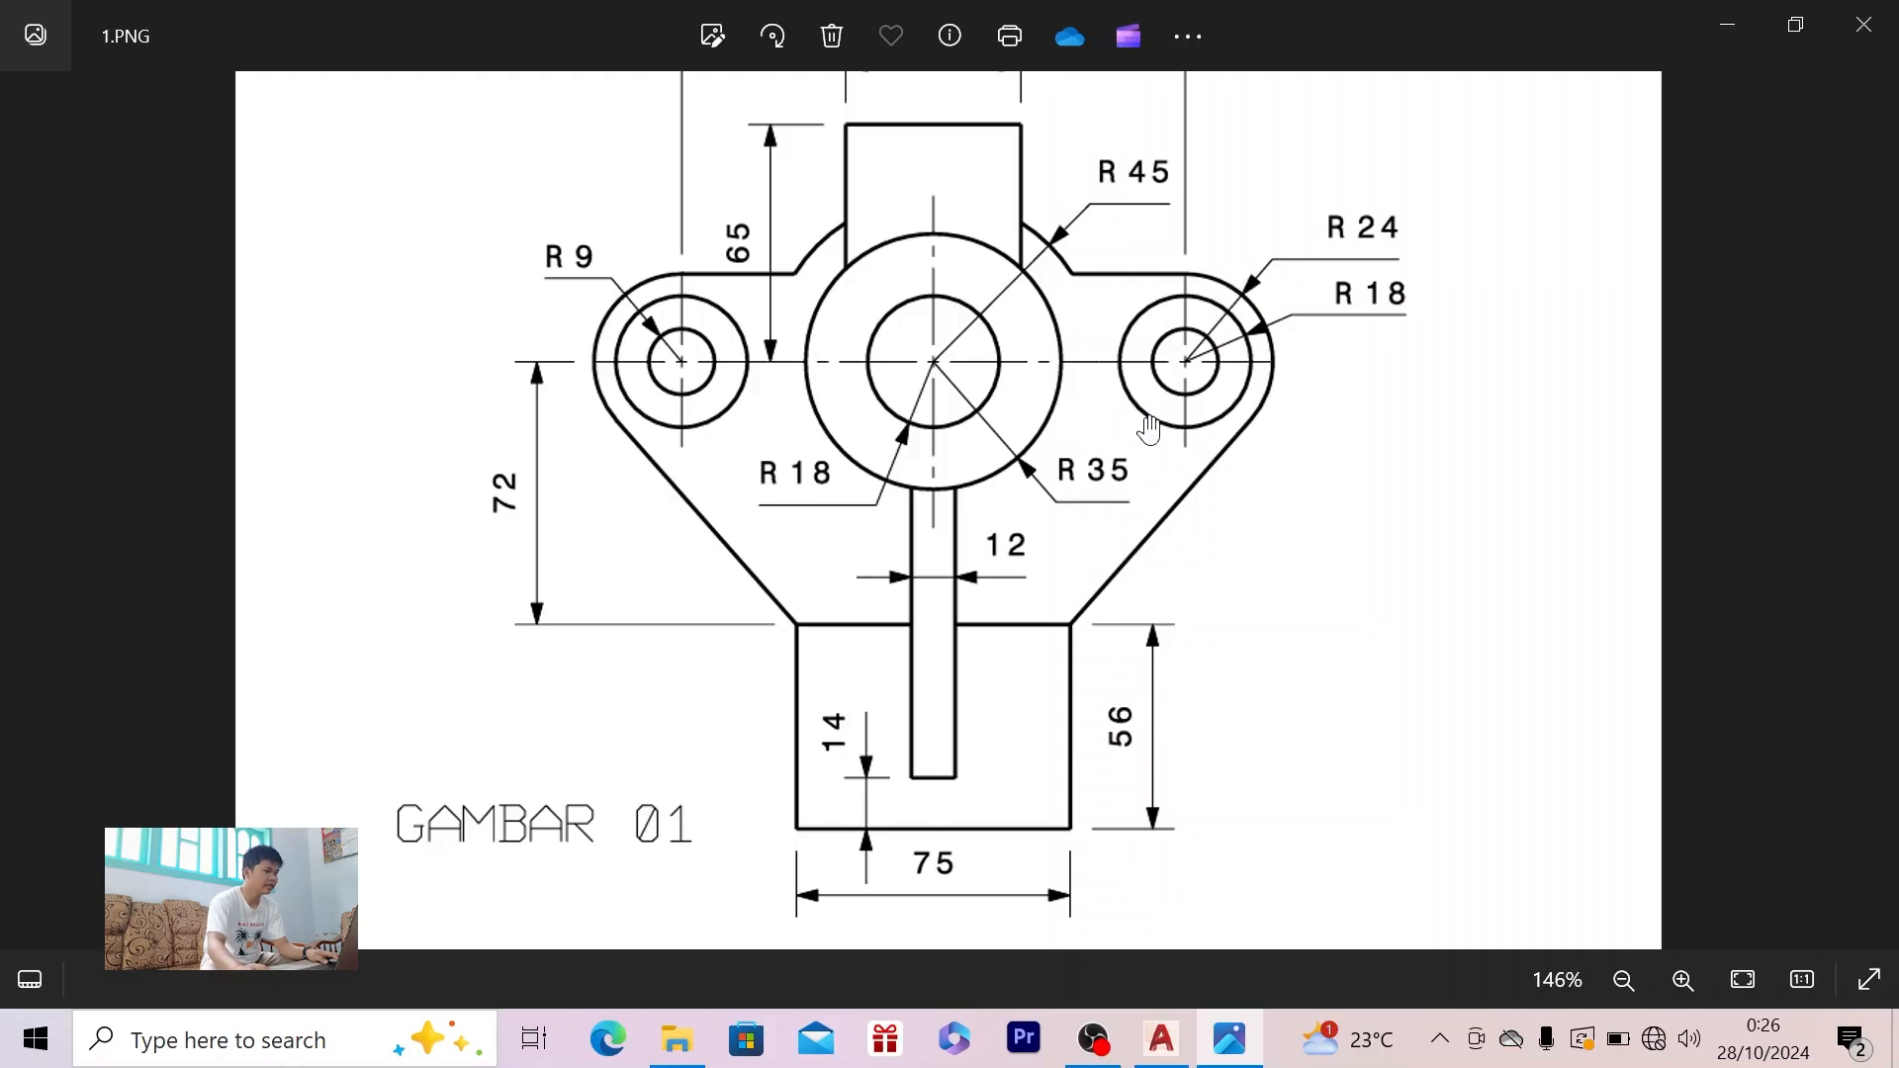
pyautogui.hotkey('alt', 'Tab')
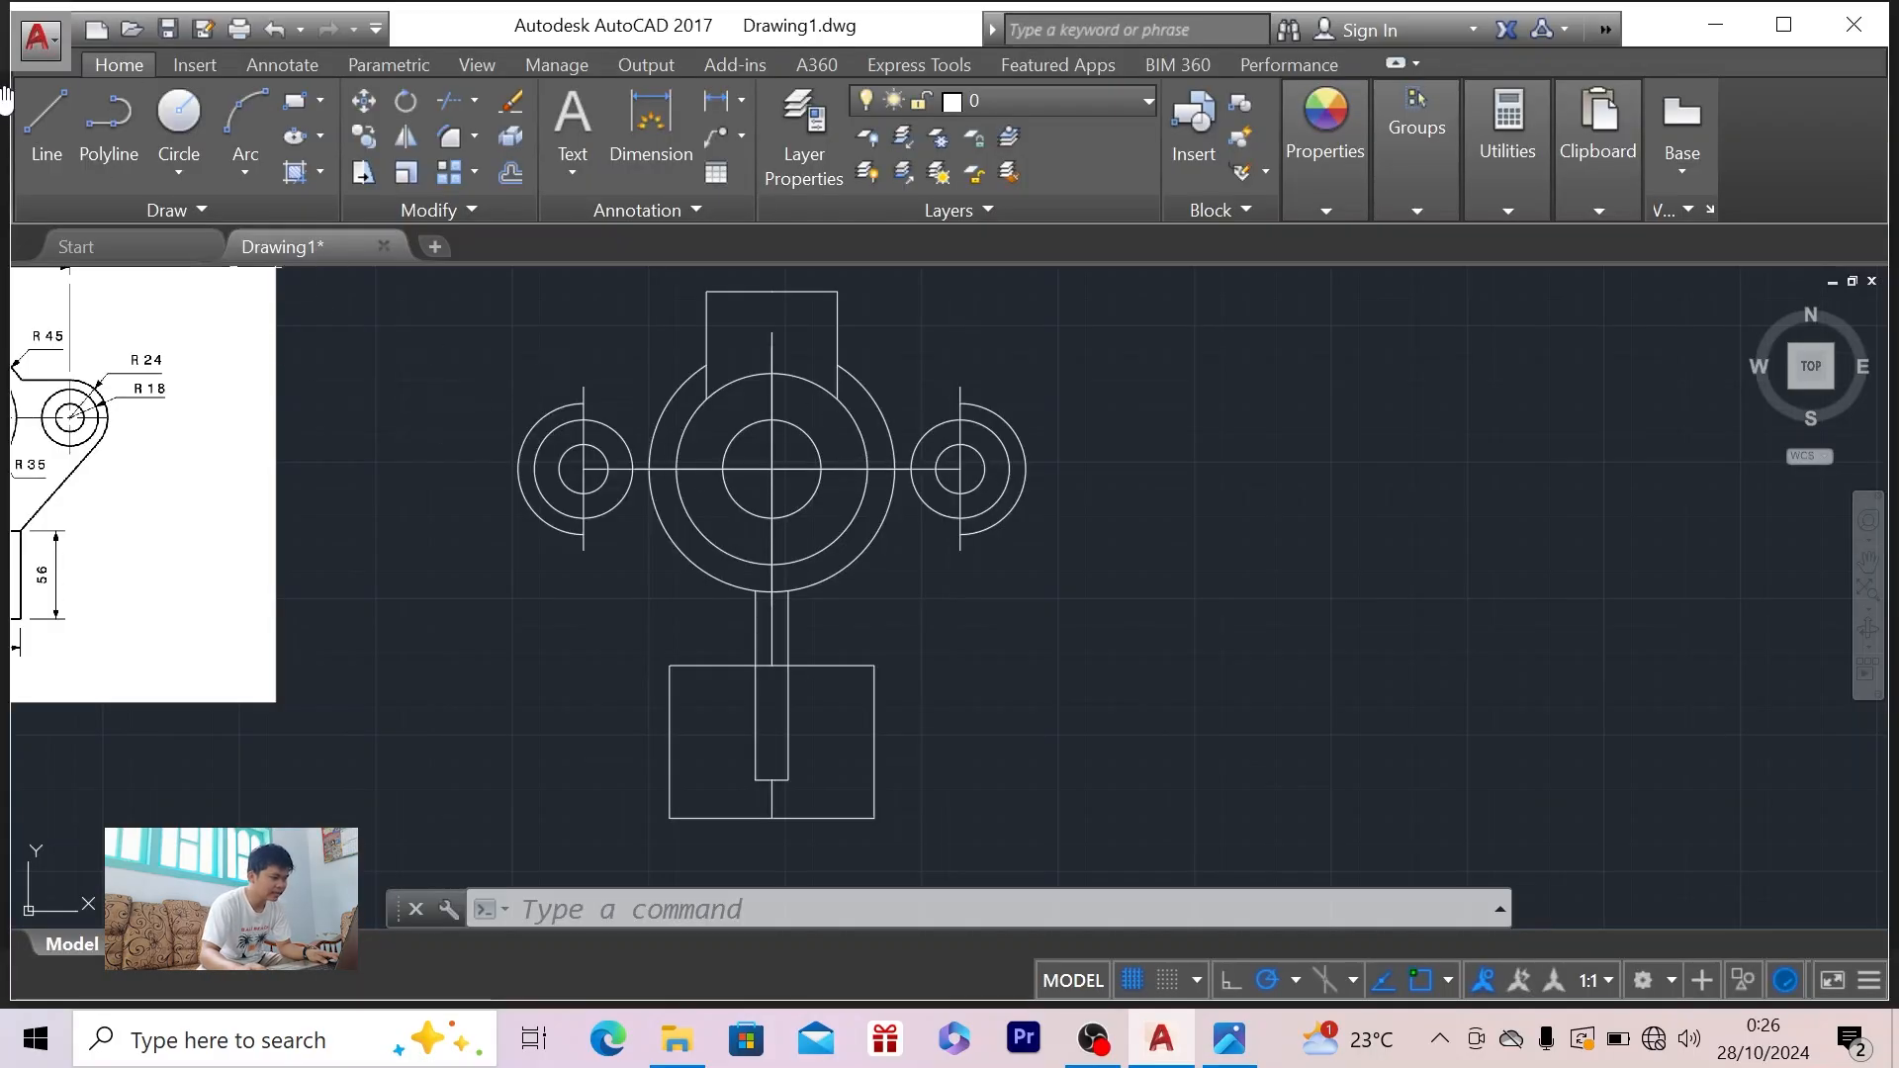
pyautogui.click(40, 123)
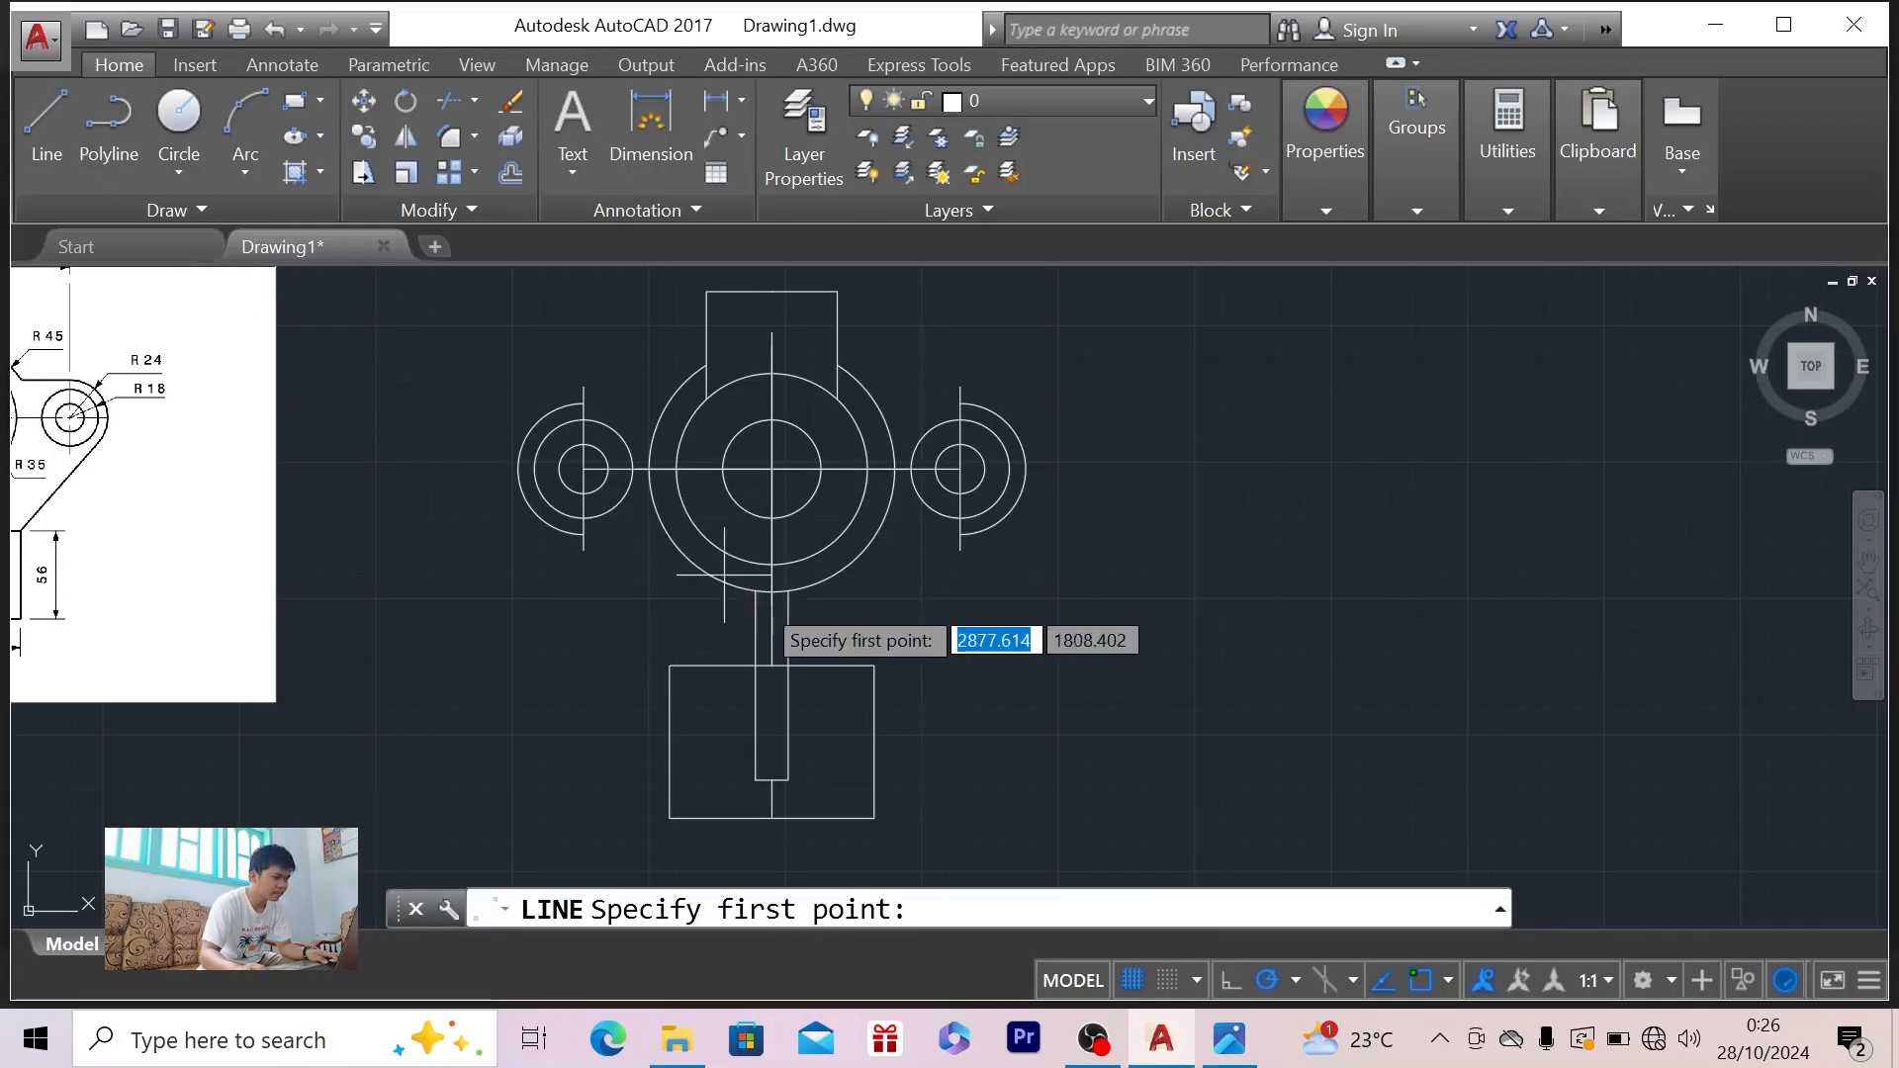
pyautogui.click(874, 666)
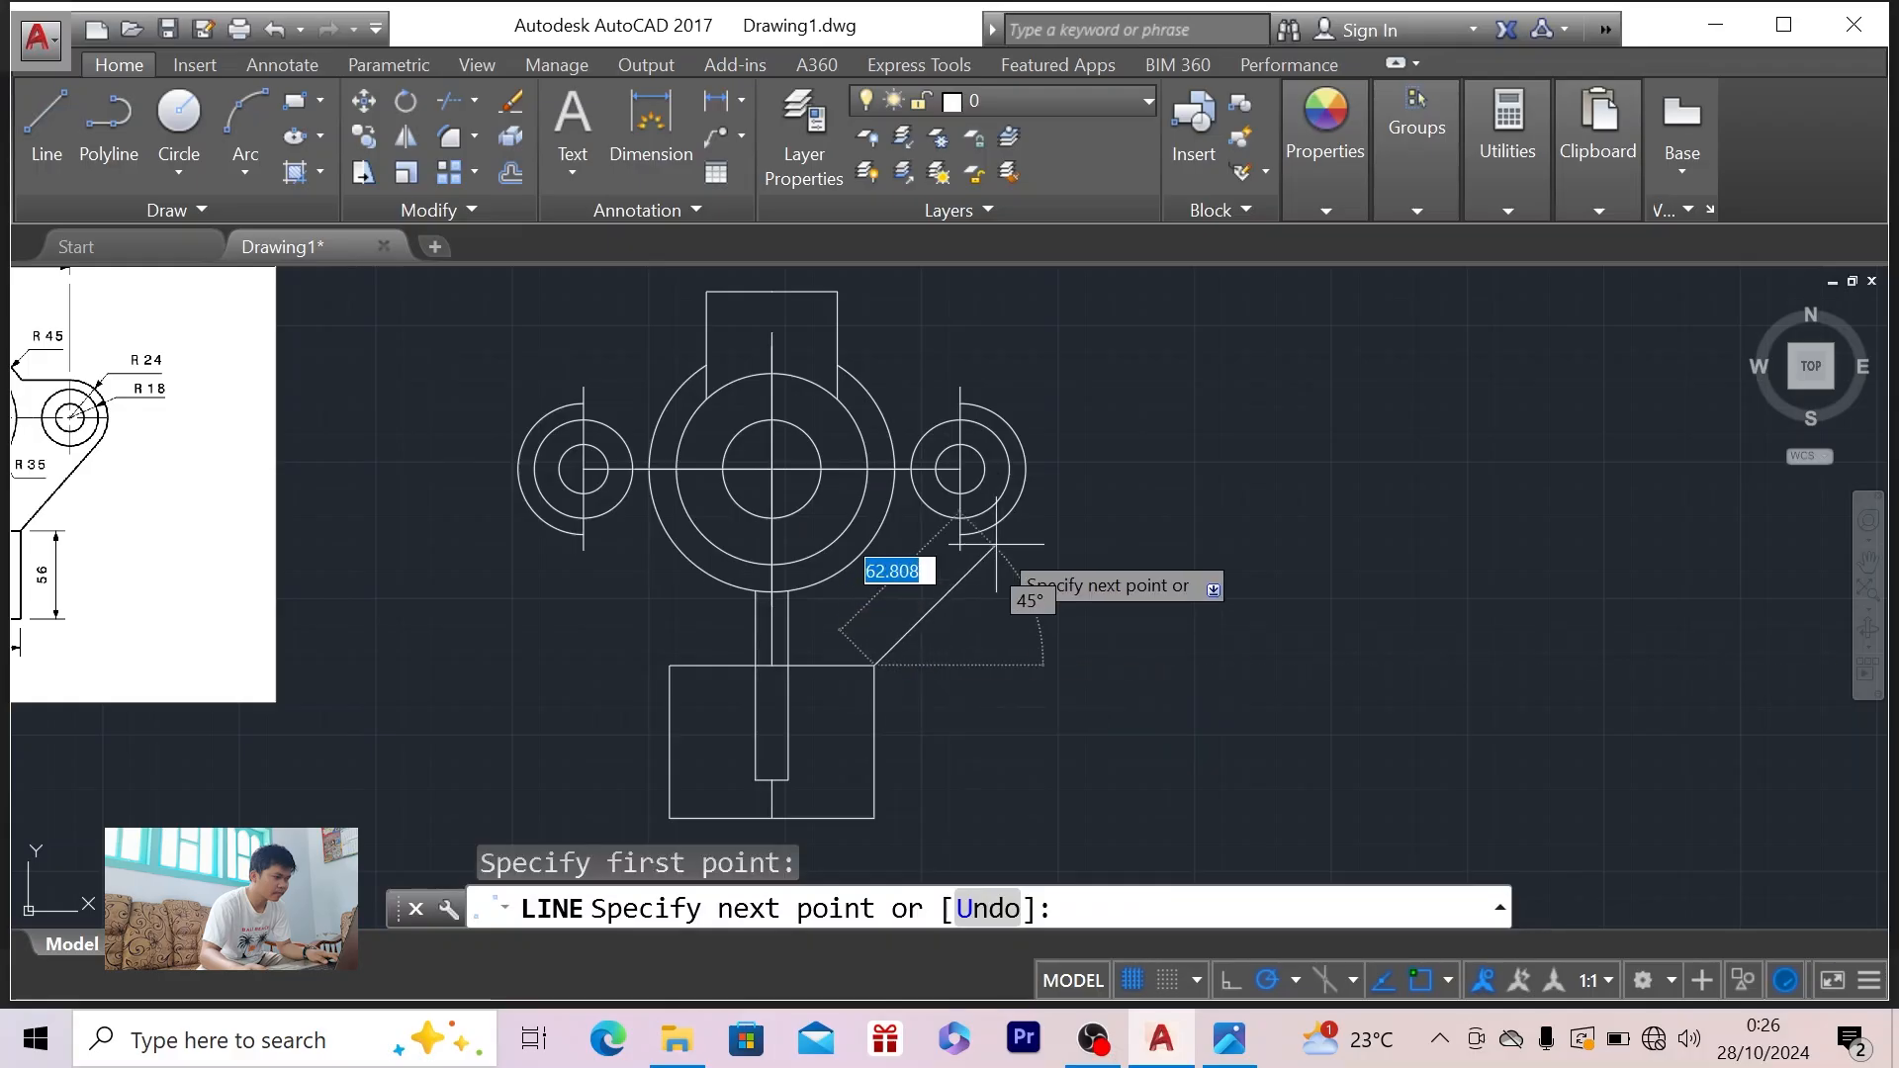
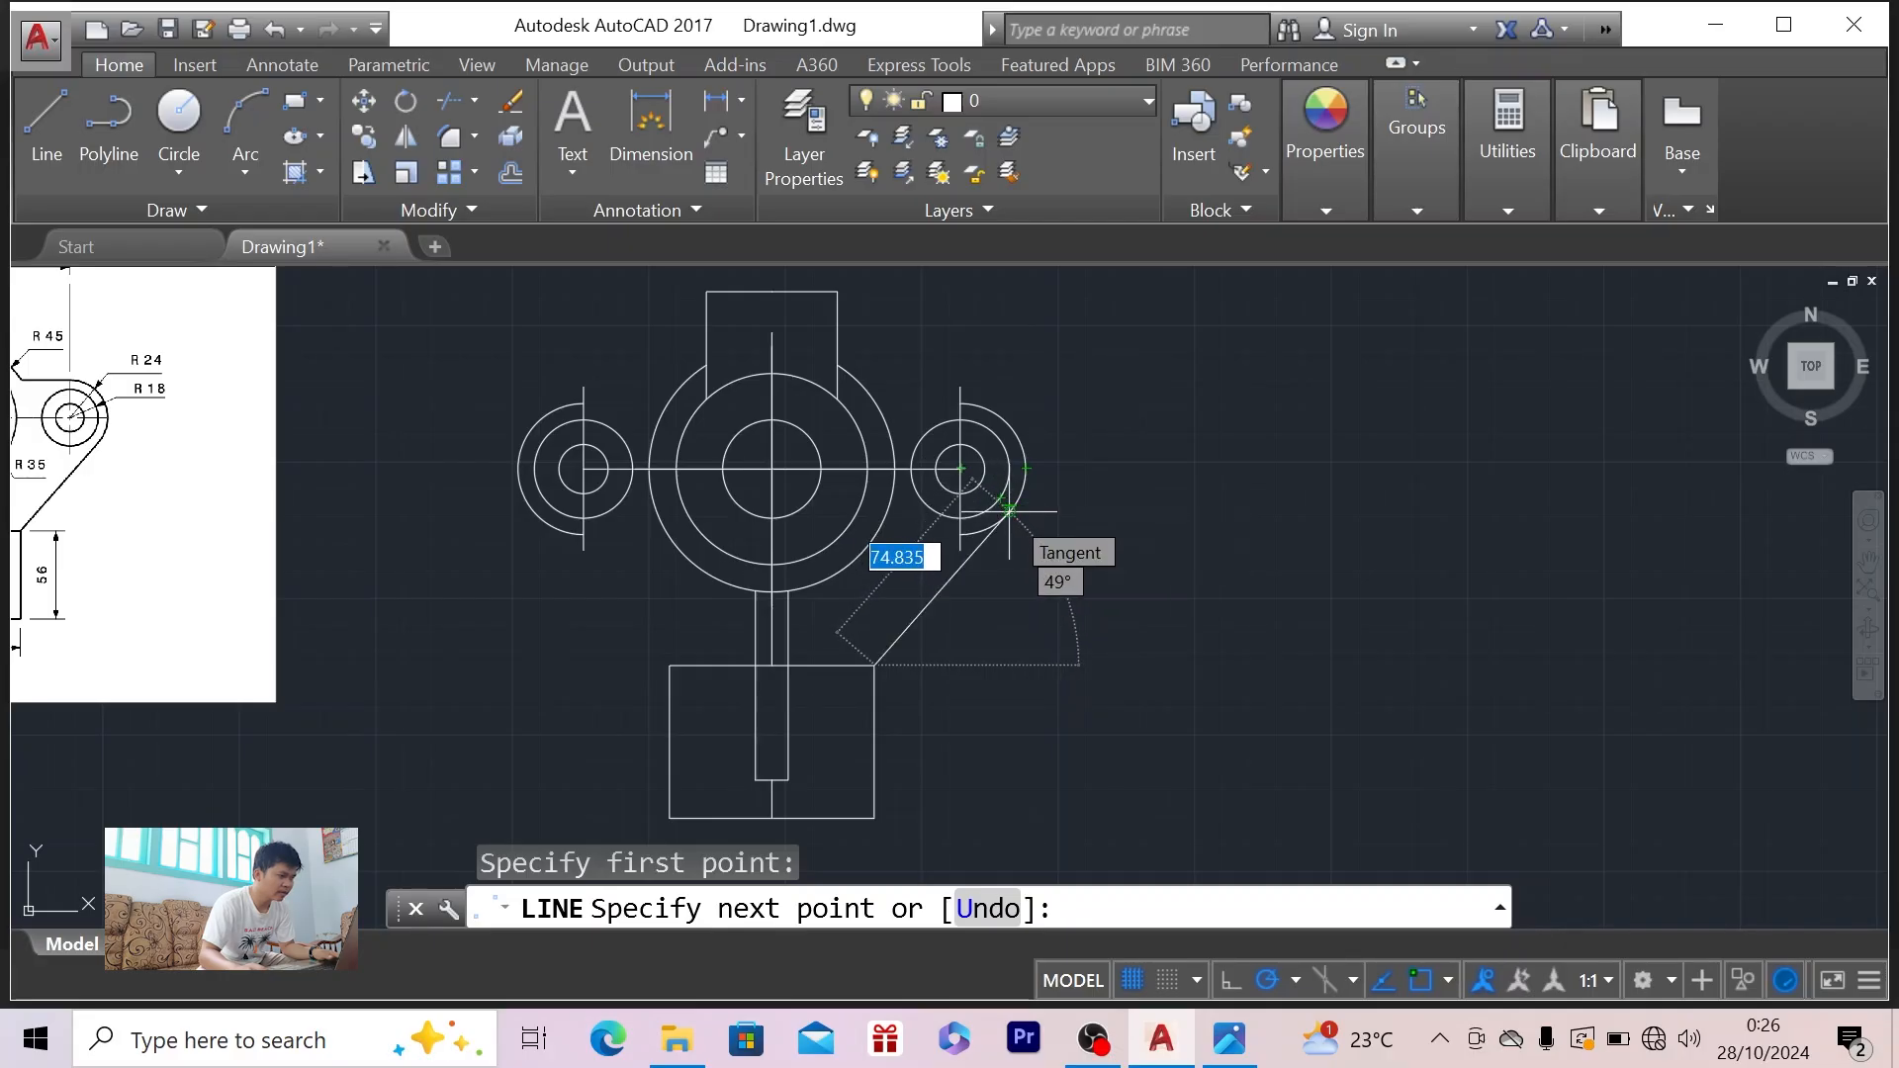
pyautogui.press('Escape')
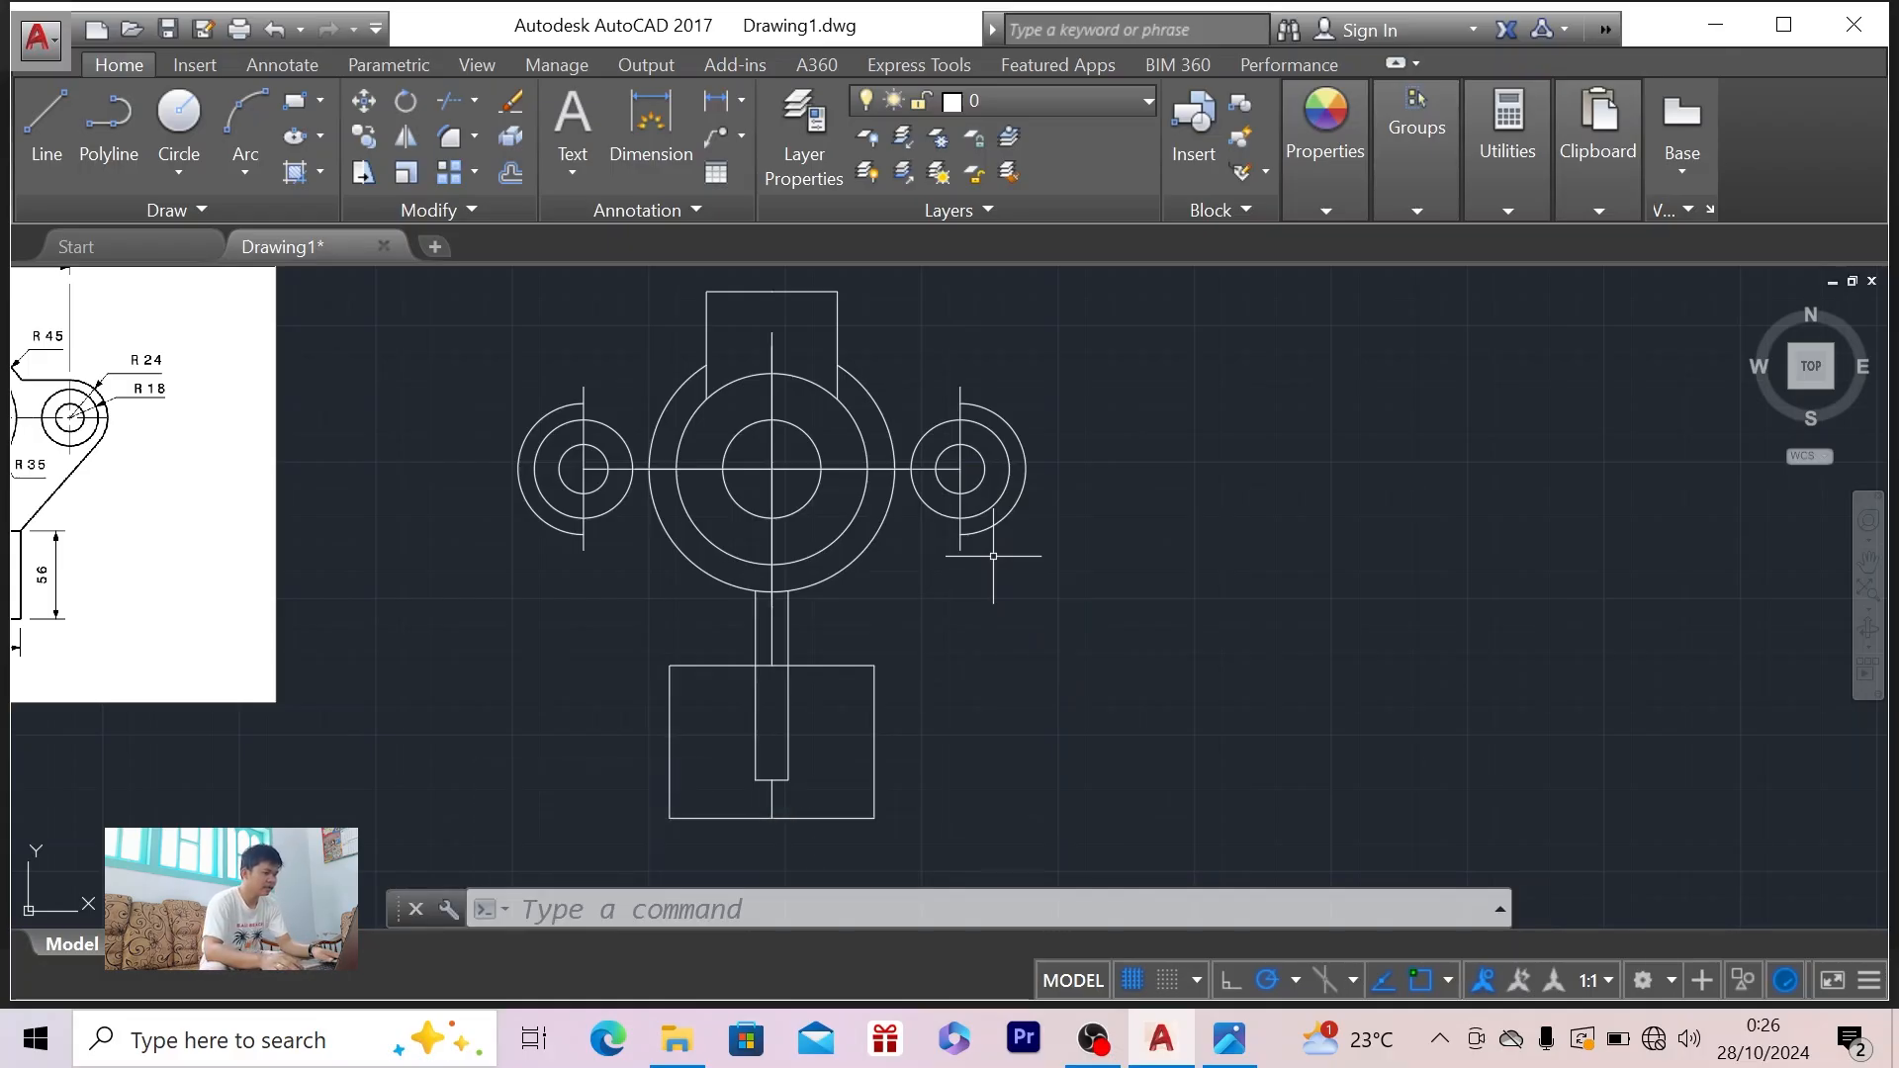
# - Check in the drafting settings that the Tangent object snap mode is enabled
pyautogui.write('DS')
pyautogui.press('Return')
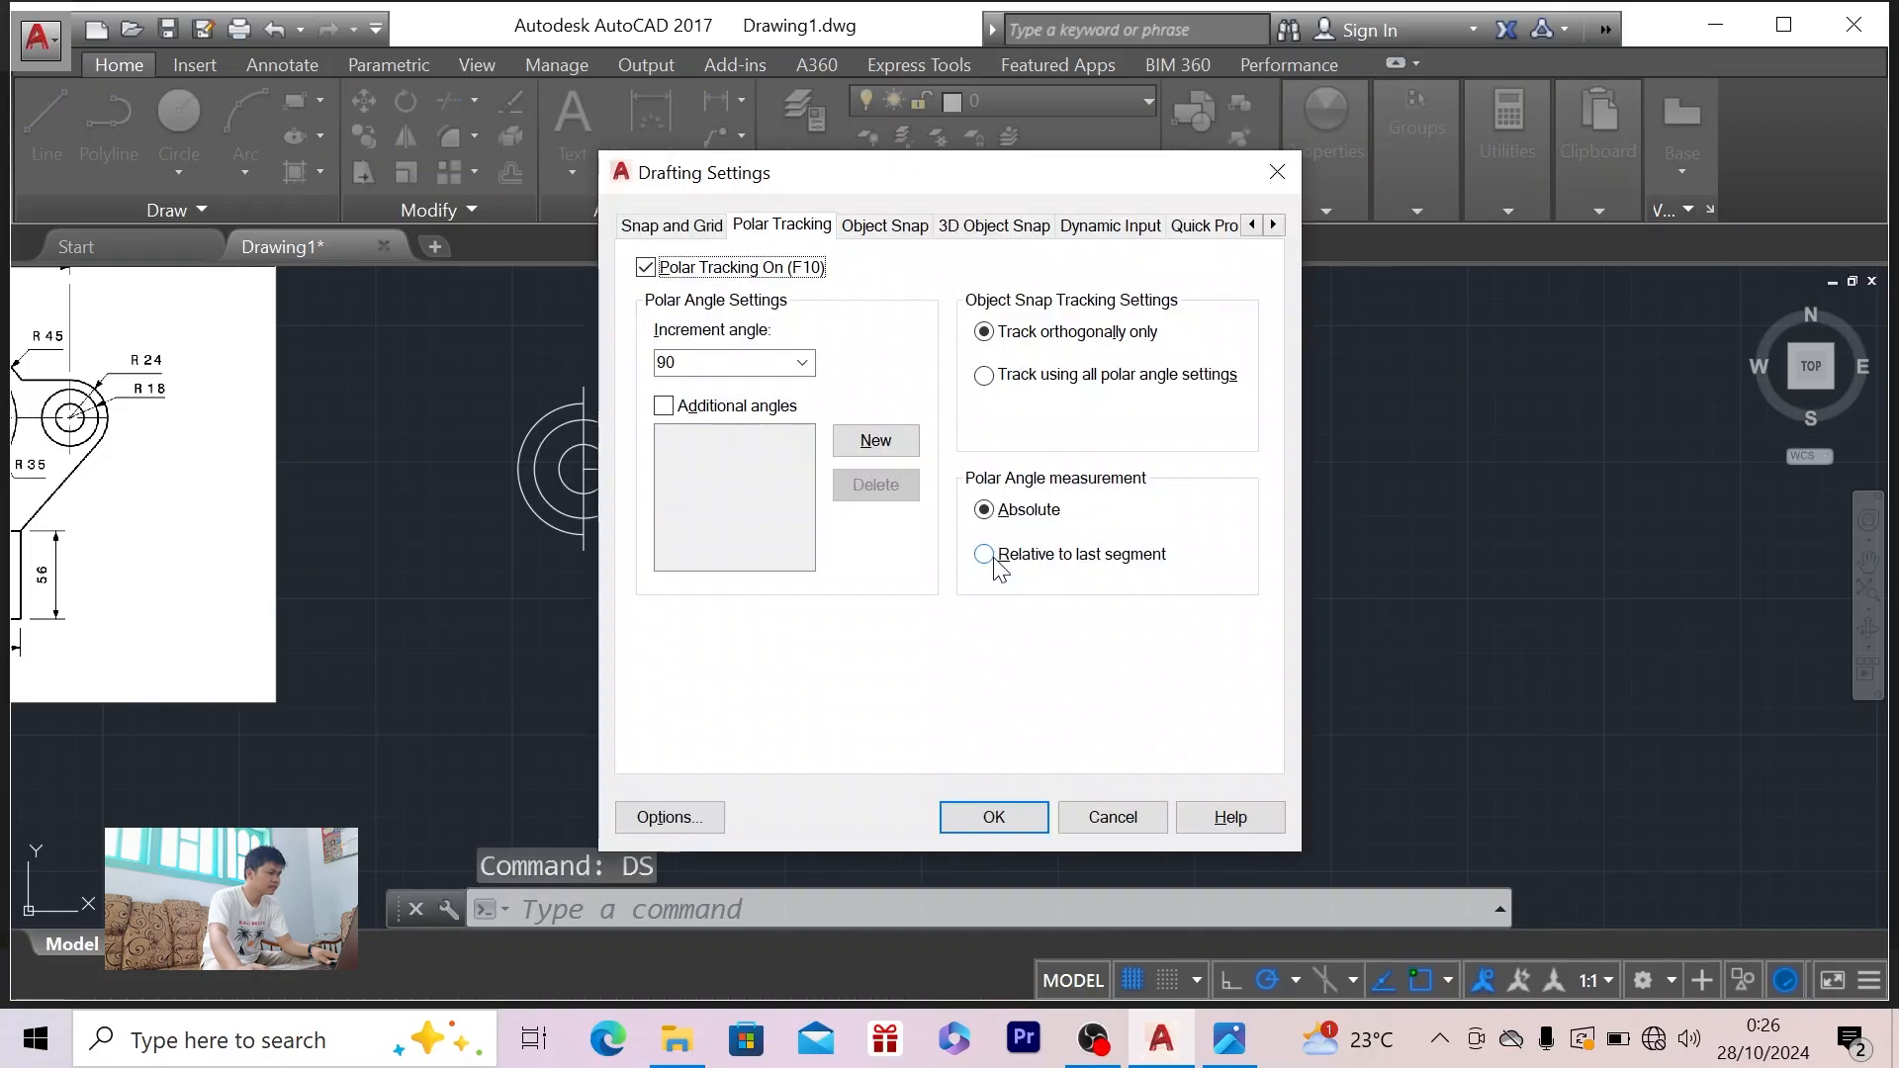
pyautogui.click(908, 232)
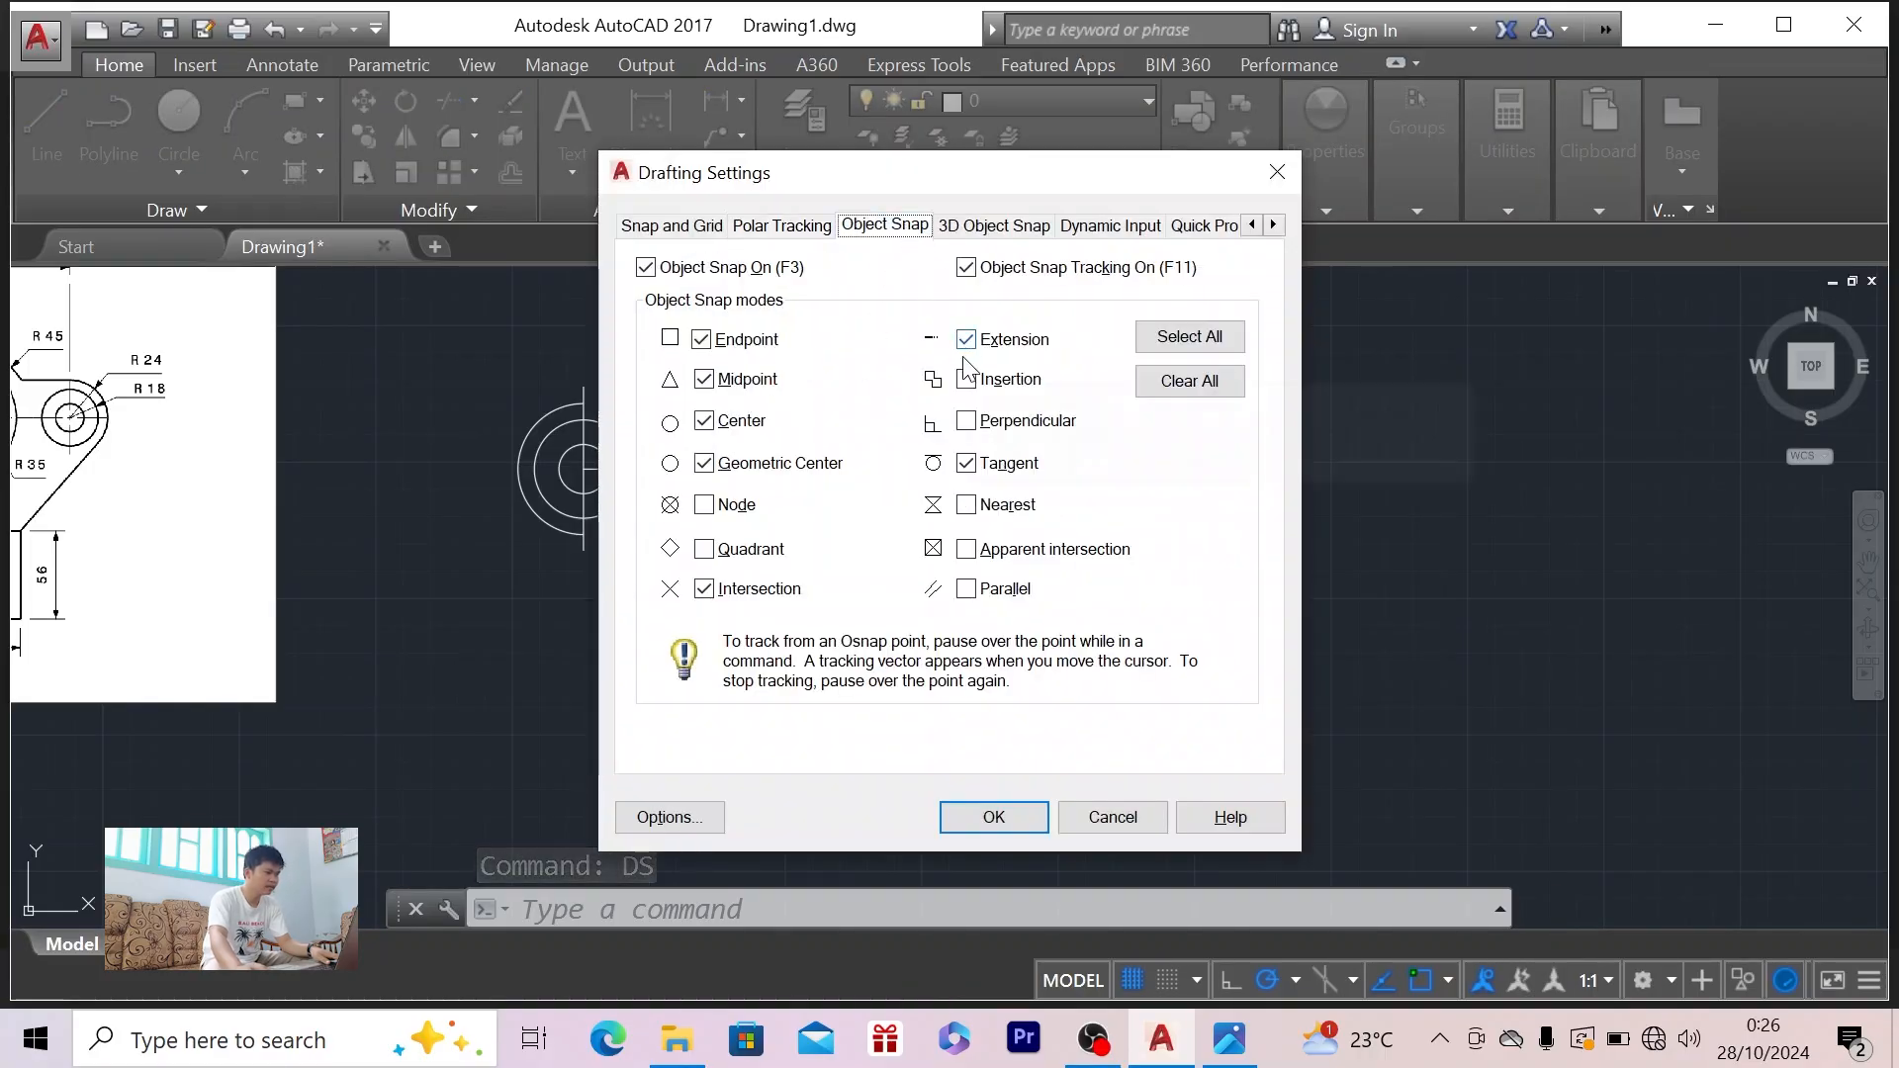
pyautogui.click(1019, 825)
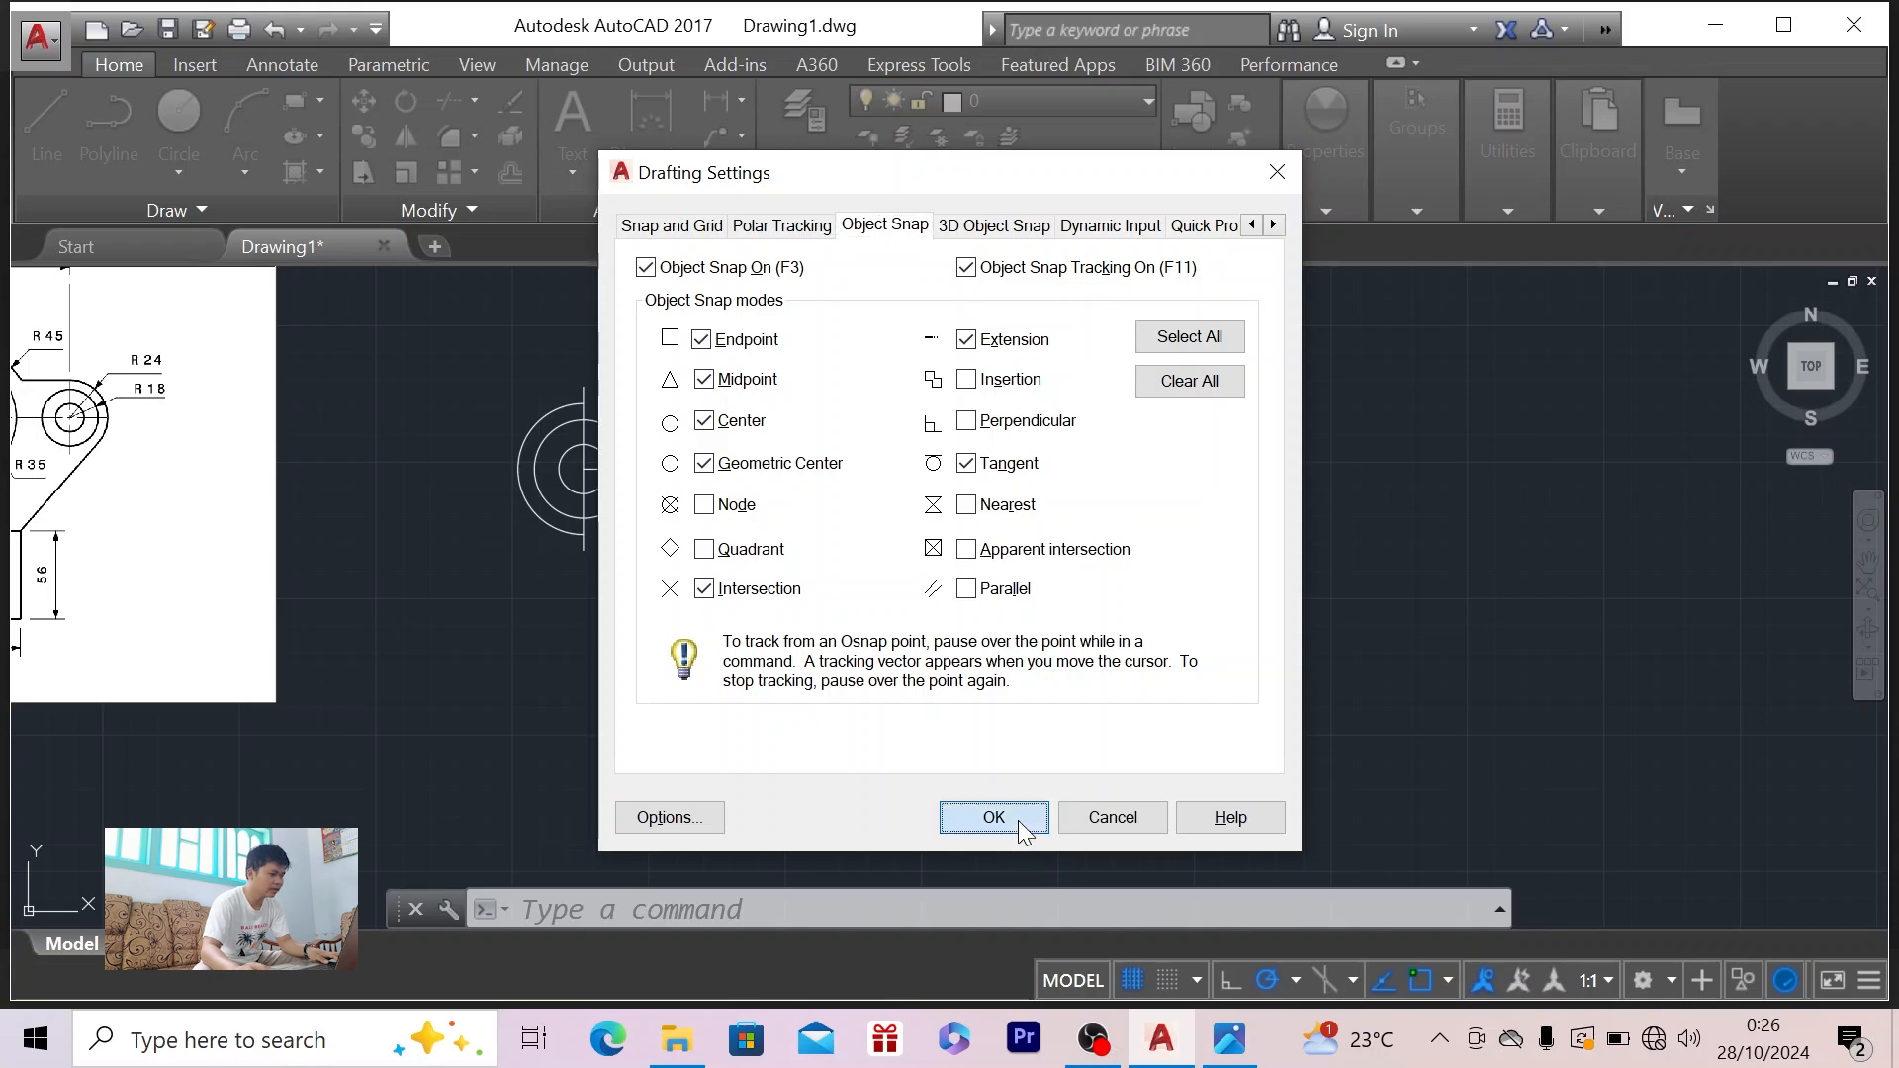
# - Draw a sloped line from the lower rectangle's upper-right corner tangent to the outer R24 arc of the right boss
pyautogui.click(61, 116)
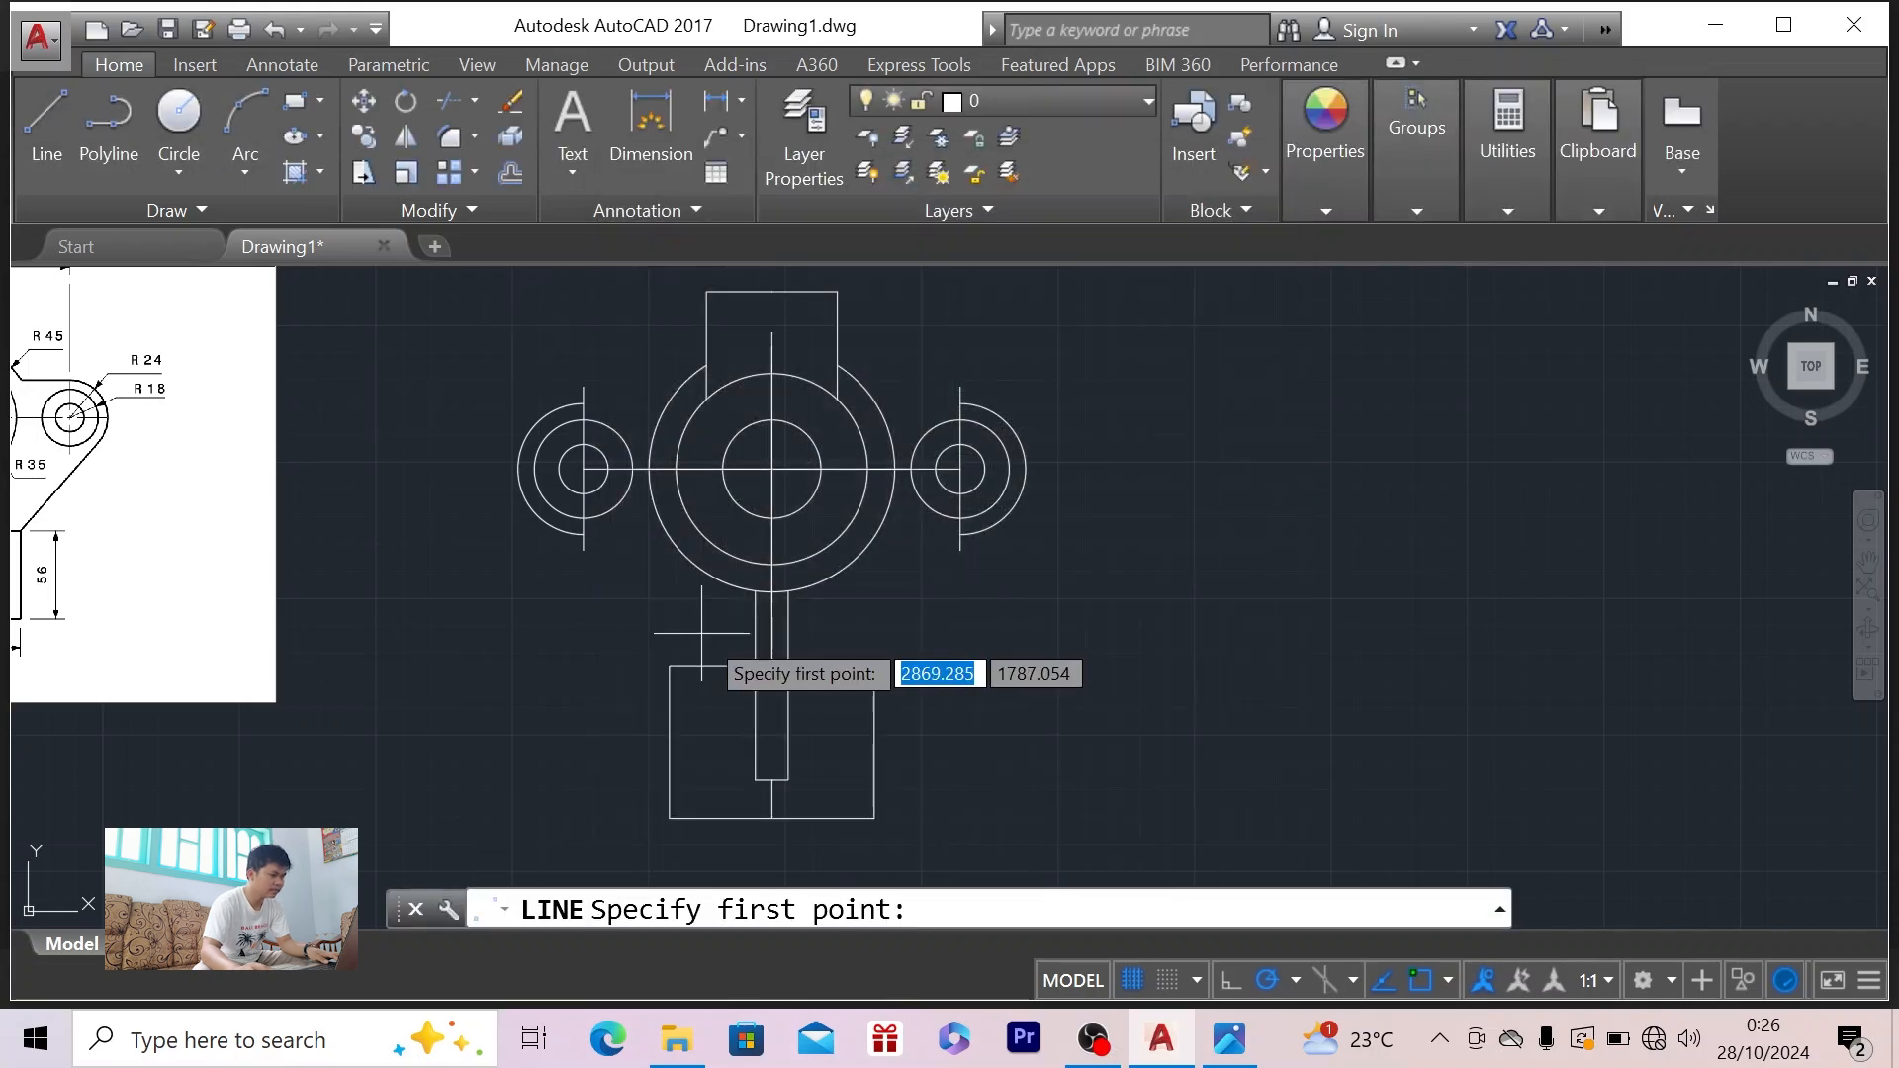
pyautogui.click(875, 678)
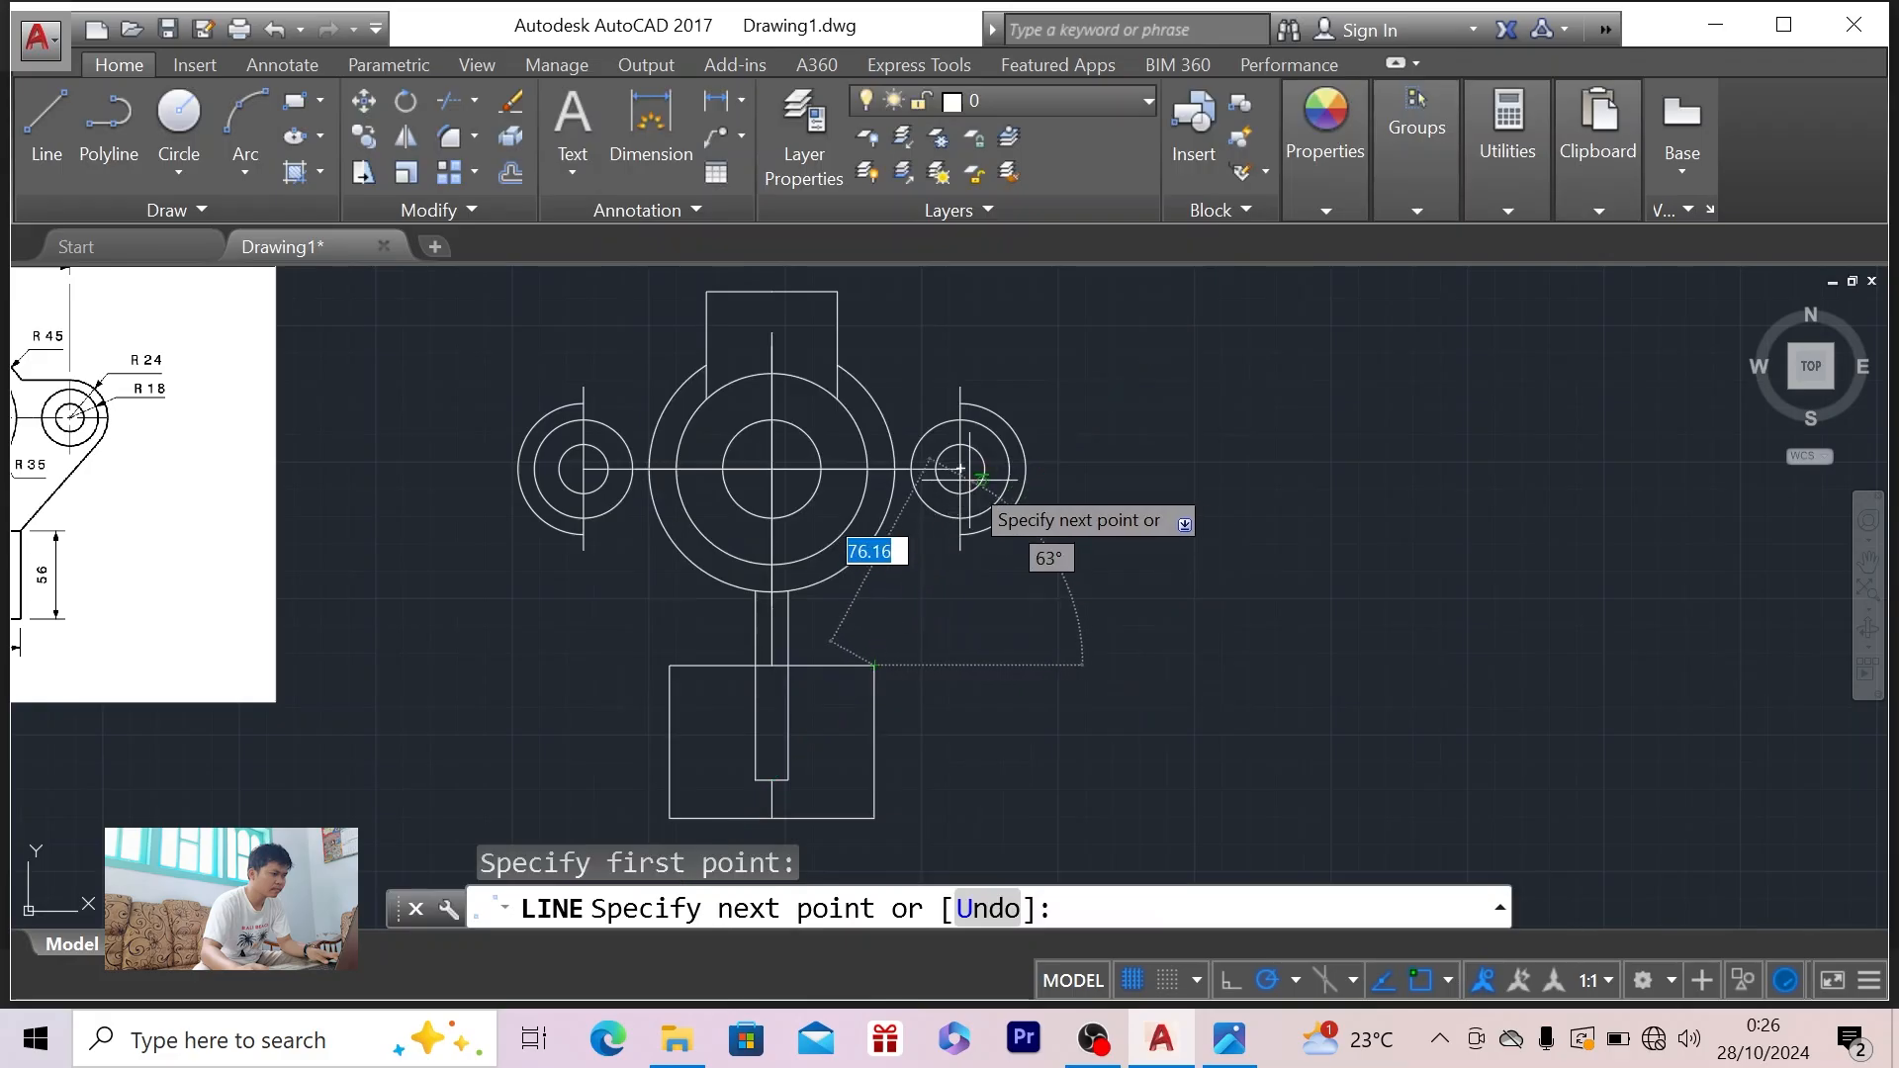
pyautogui.click(1009, 510)
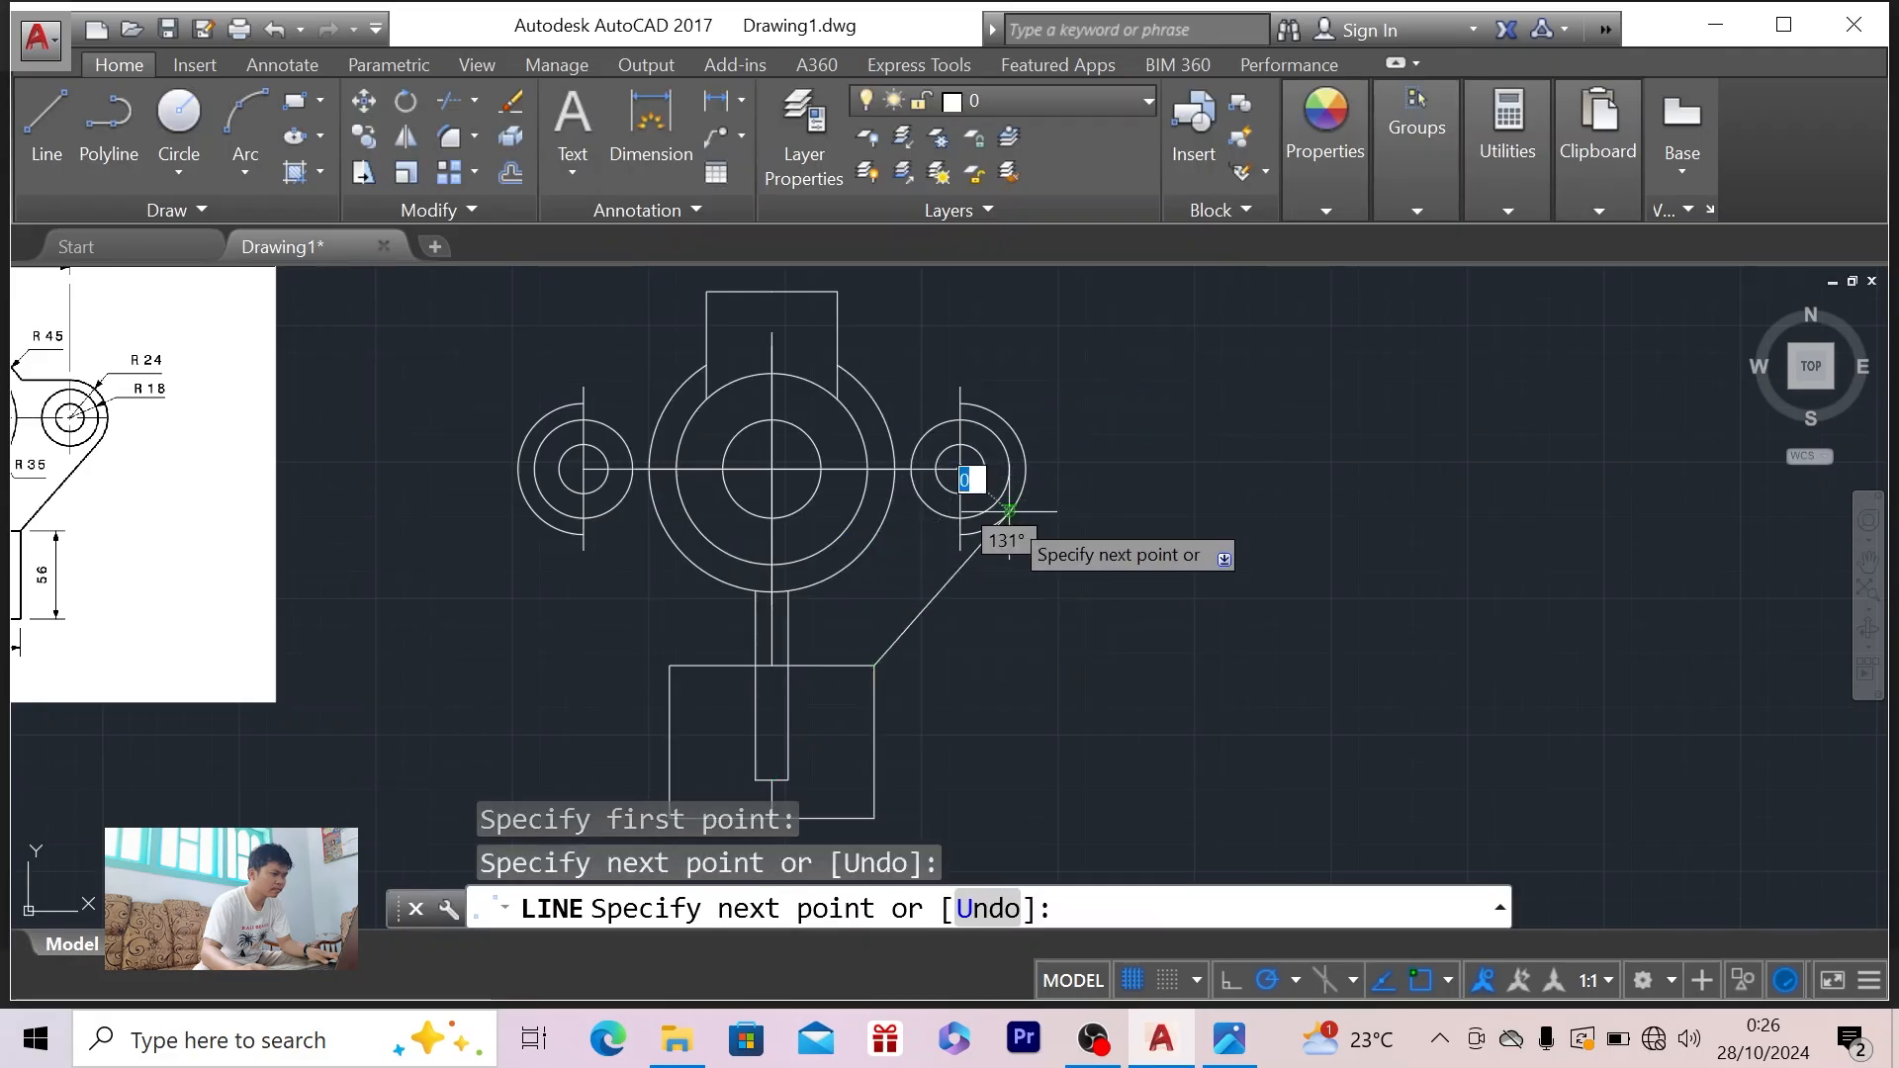
pyautogui.press('Escape')
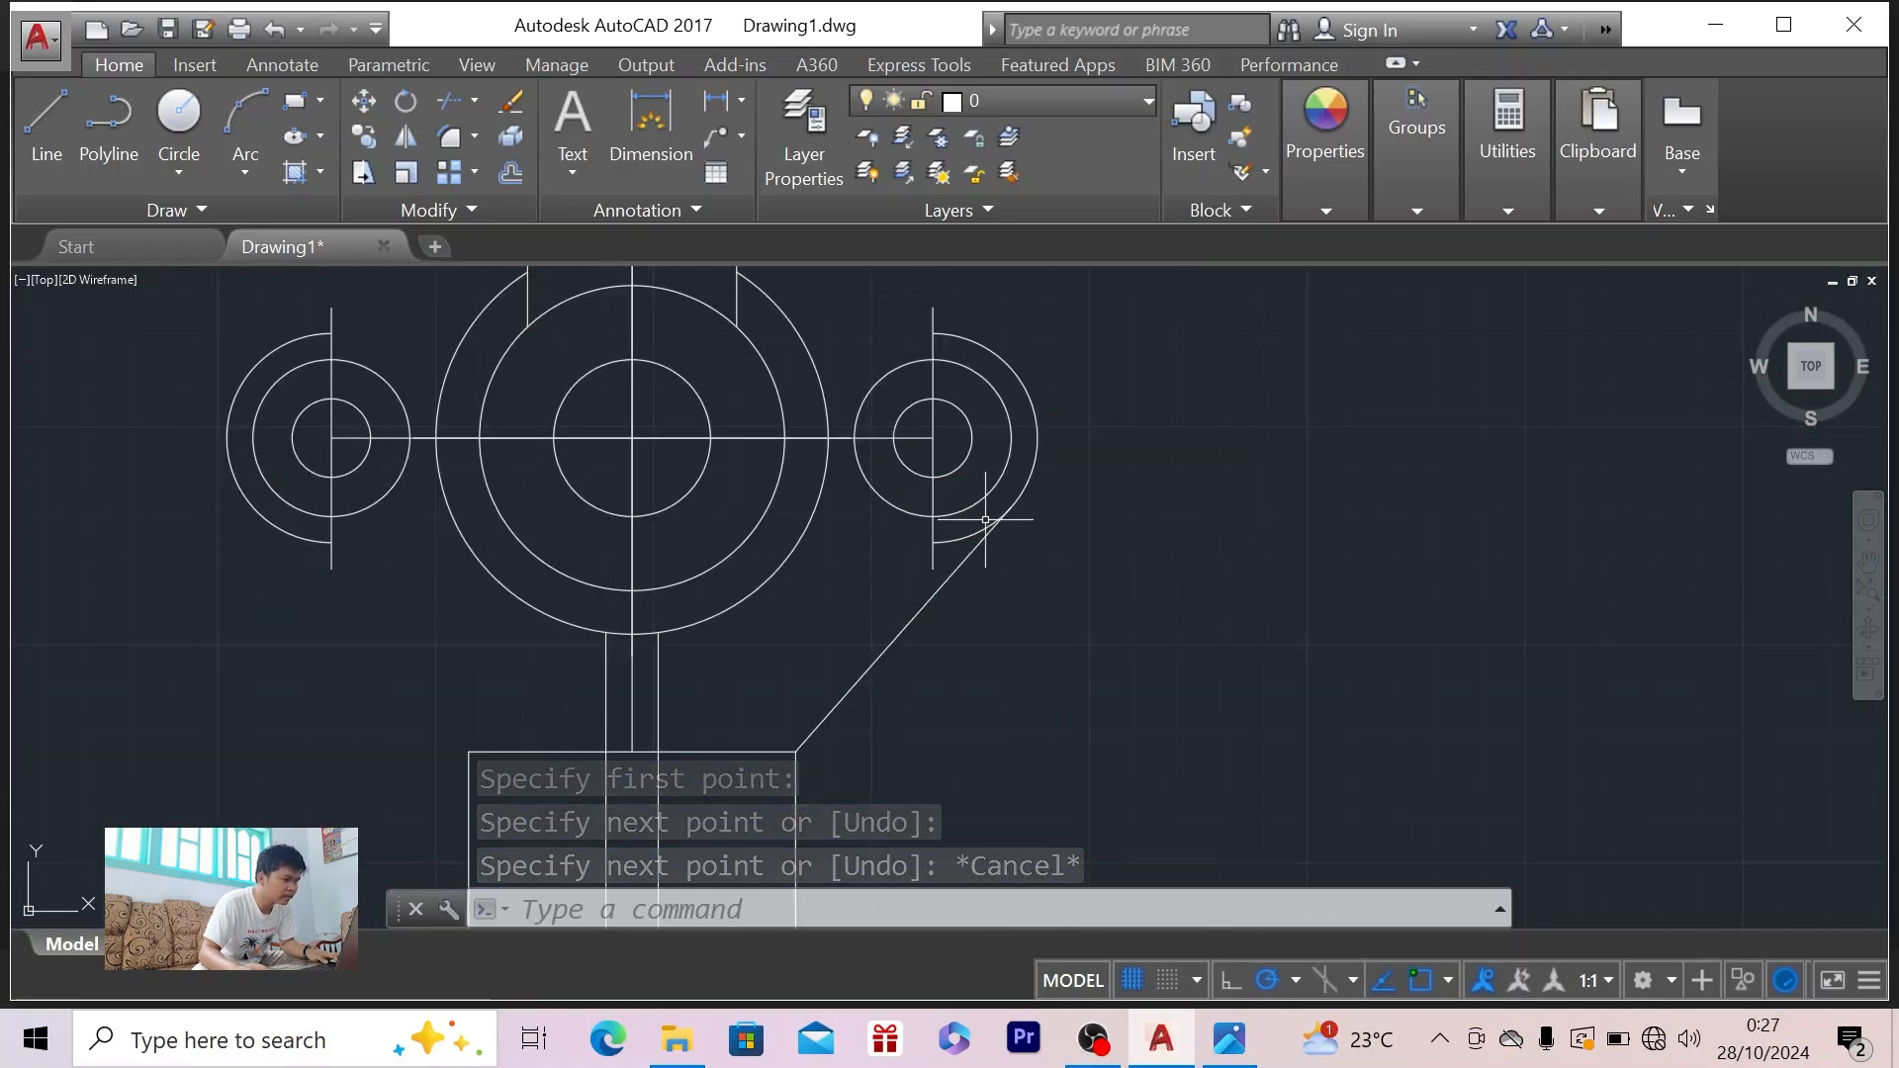
# - Mirror the sloped tangent line about the part's vertical centre line, keeping the source line
pyautogui.scroll(3, 985, 514)
pyautogui.scroll(-1, 985, 519)
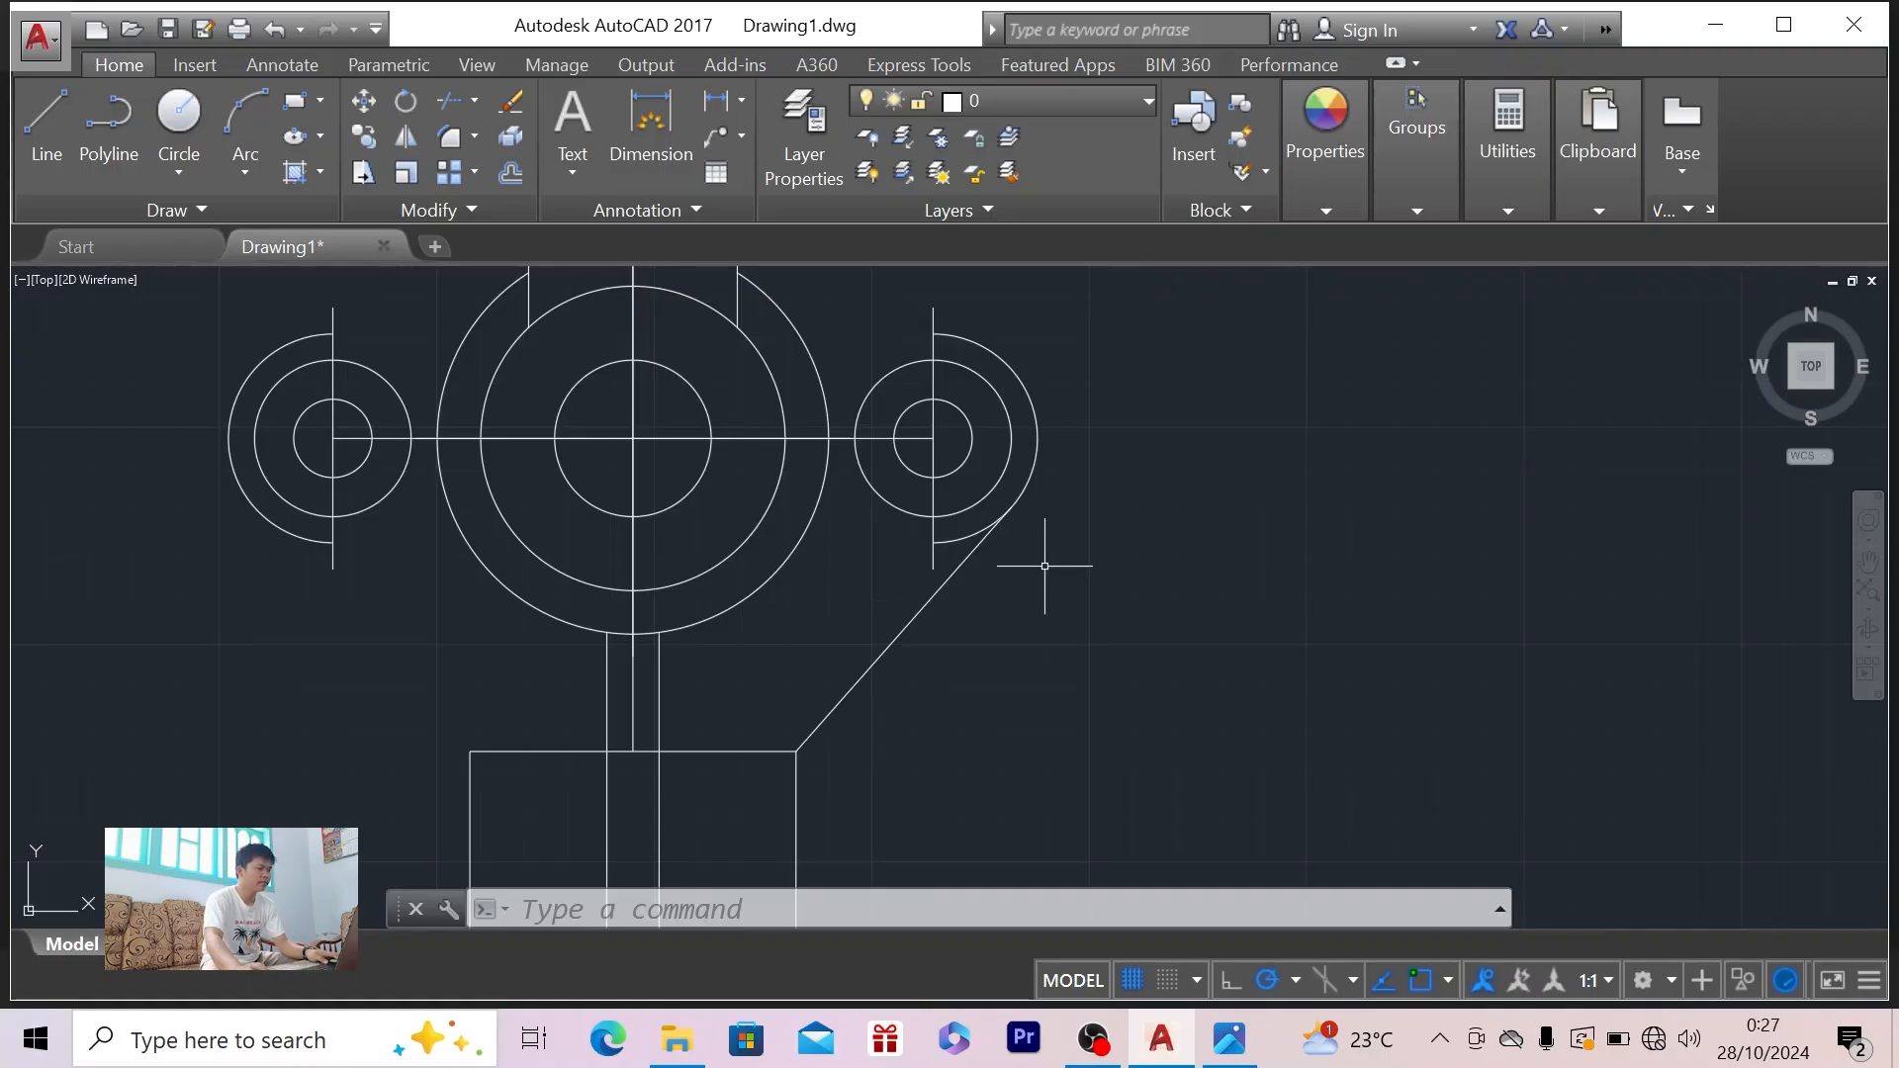
pyautogui.click(1018, 593)
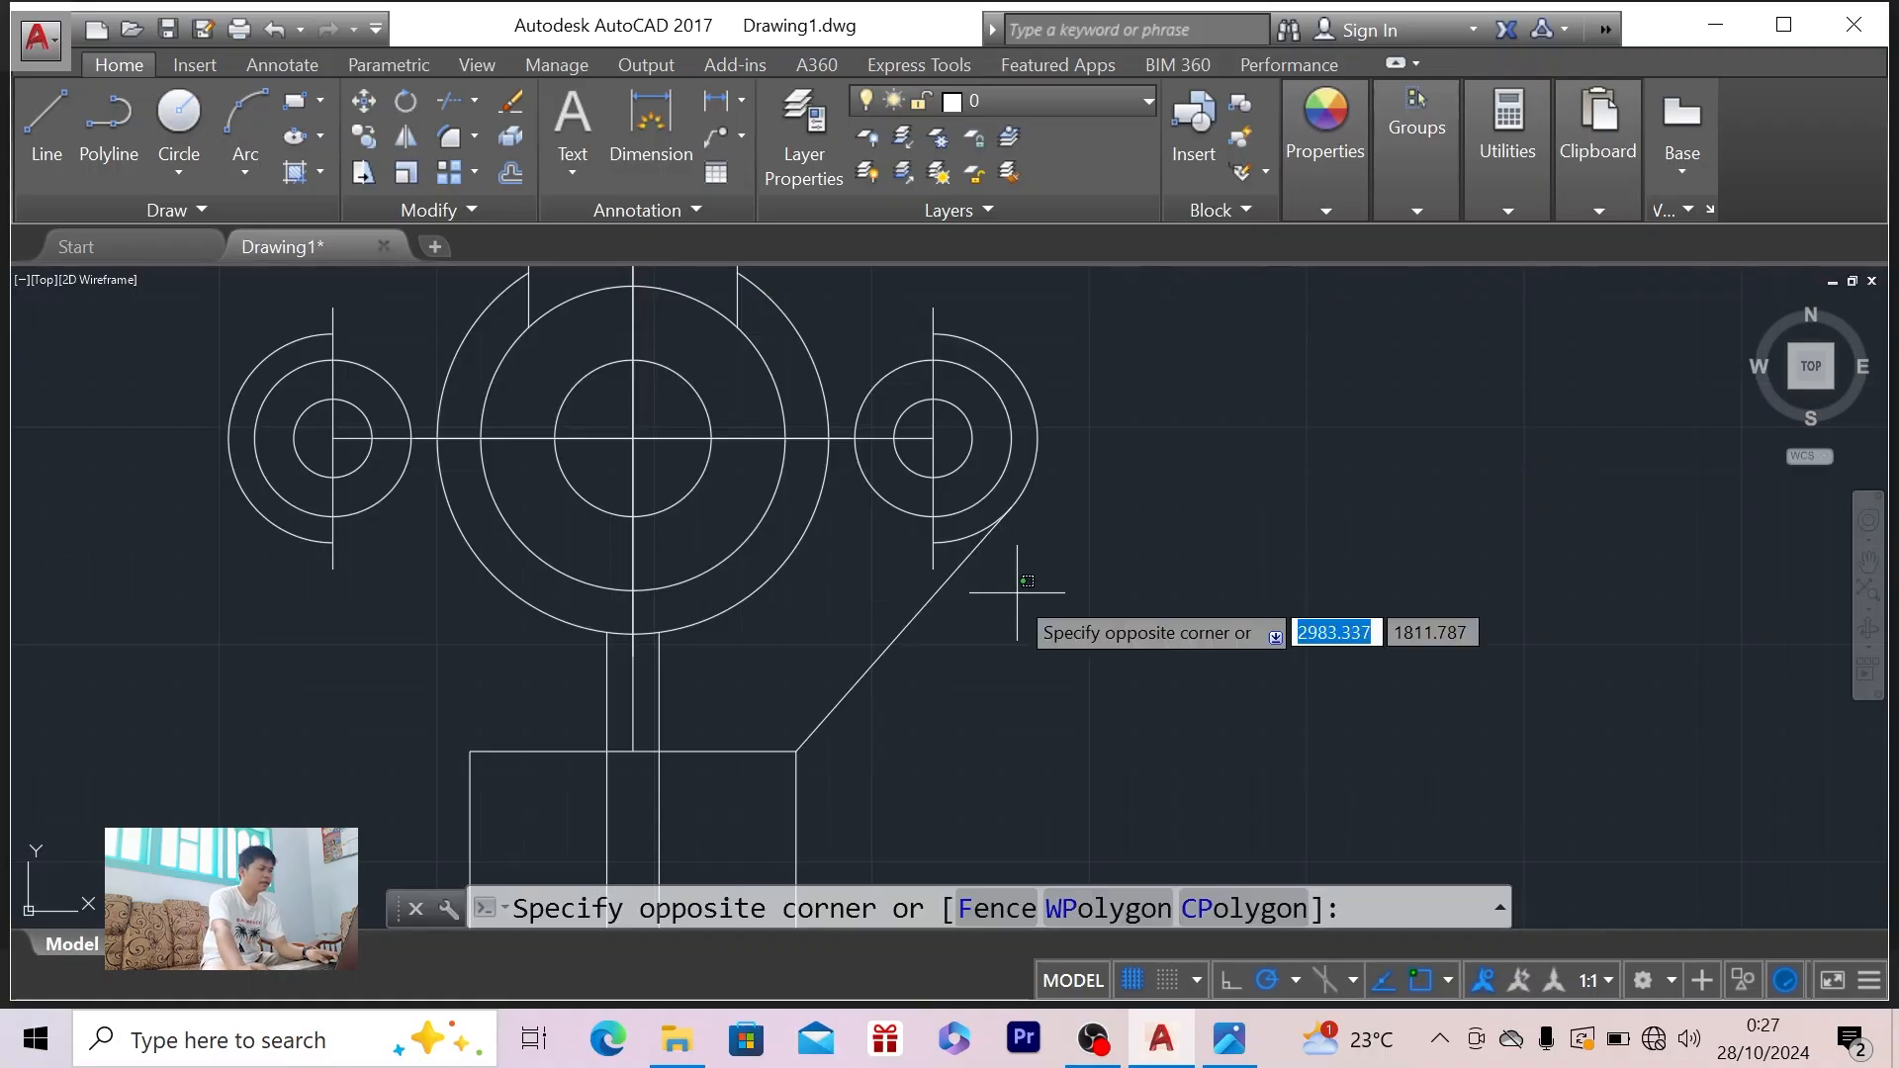
pyautogui.click(870, 631)
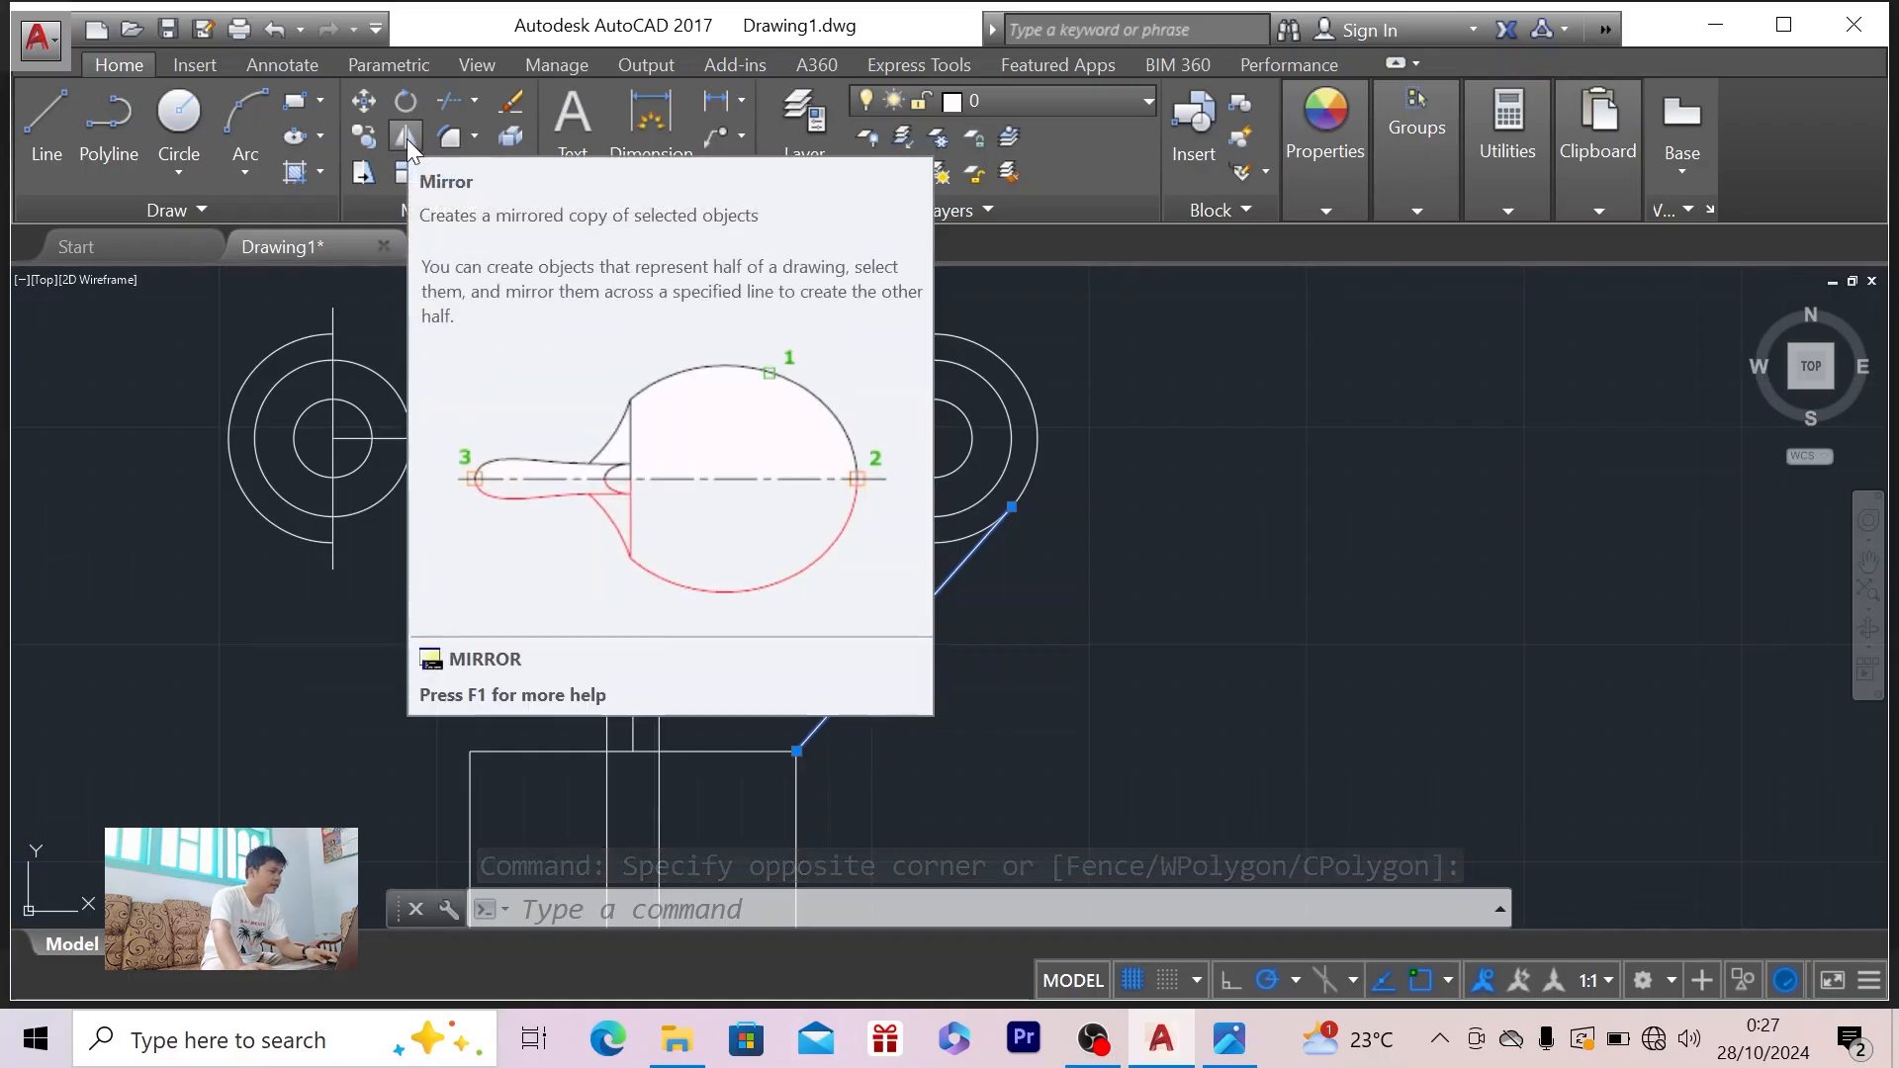
pyautogui.click(406, 139)
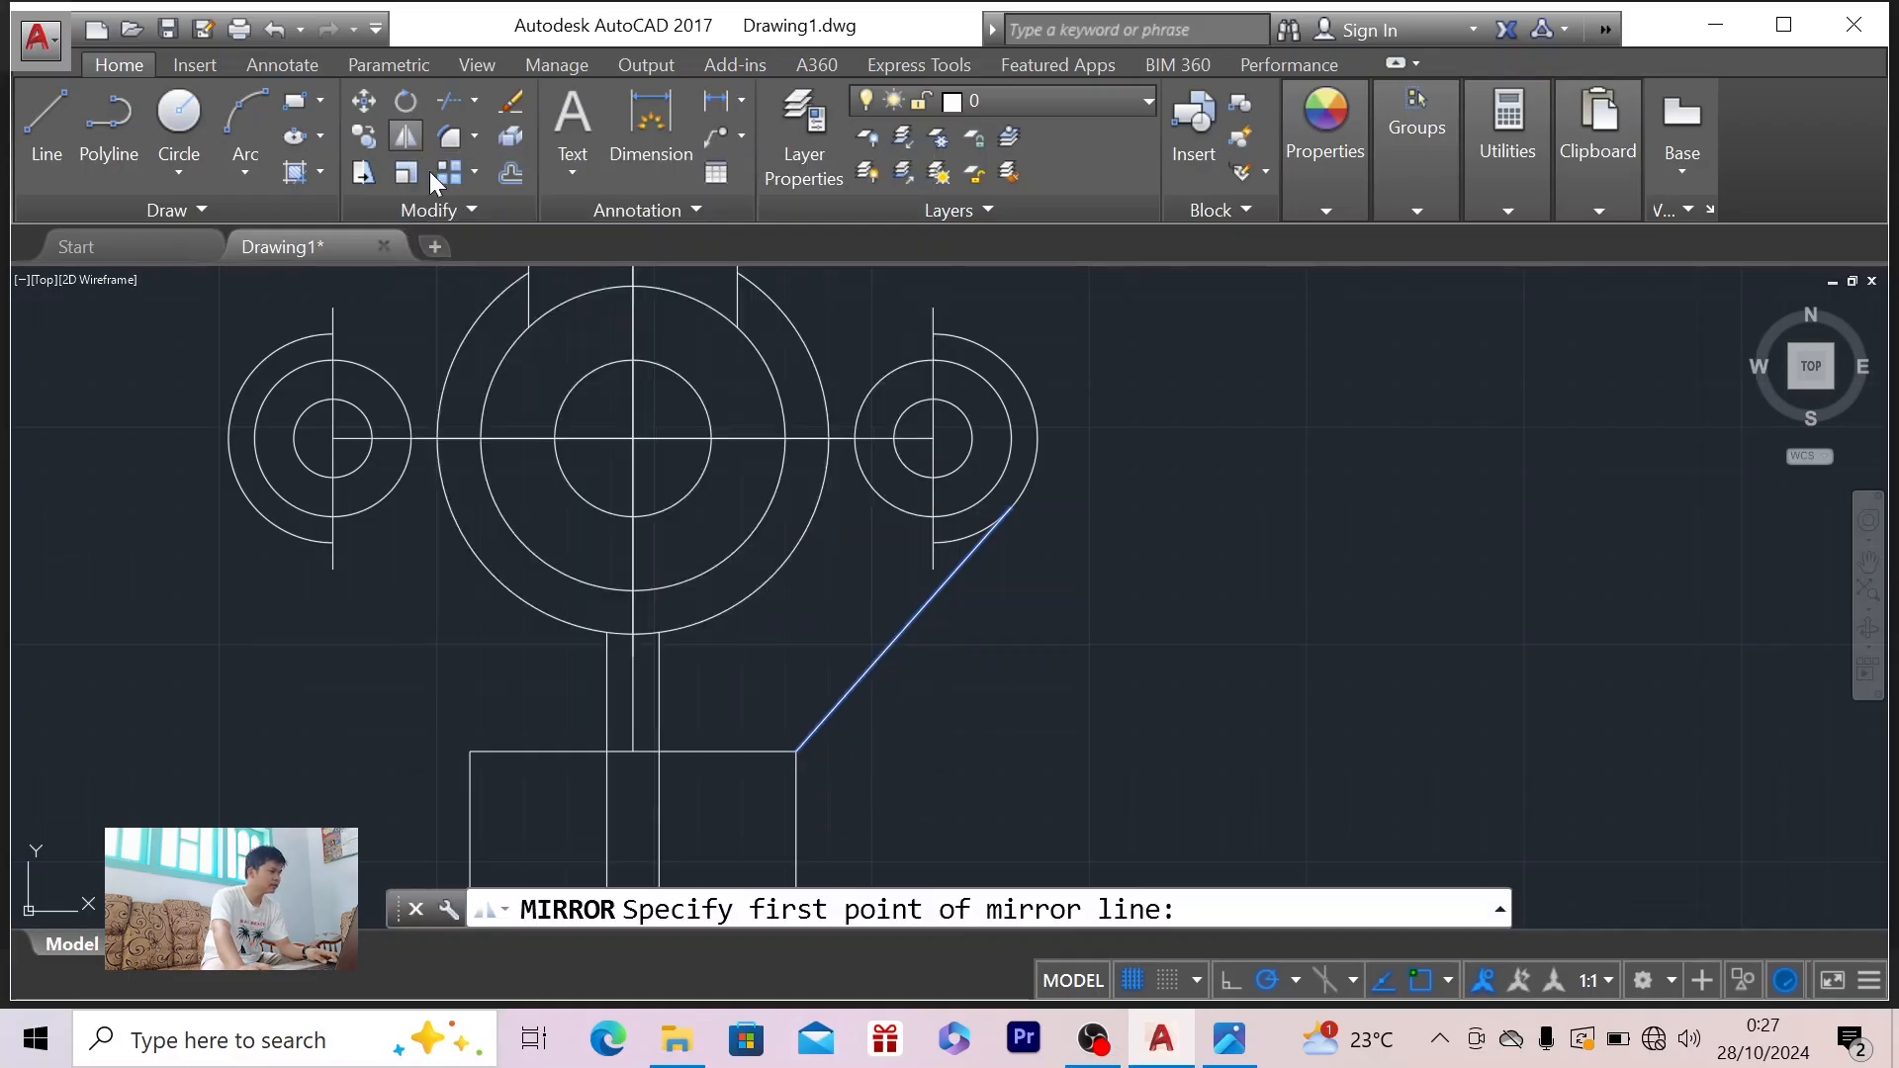
pyautogui.click(633, 751)
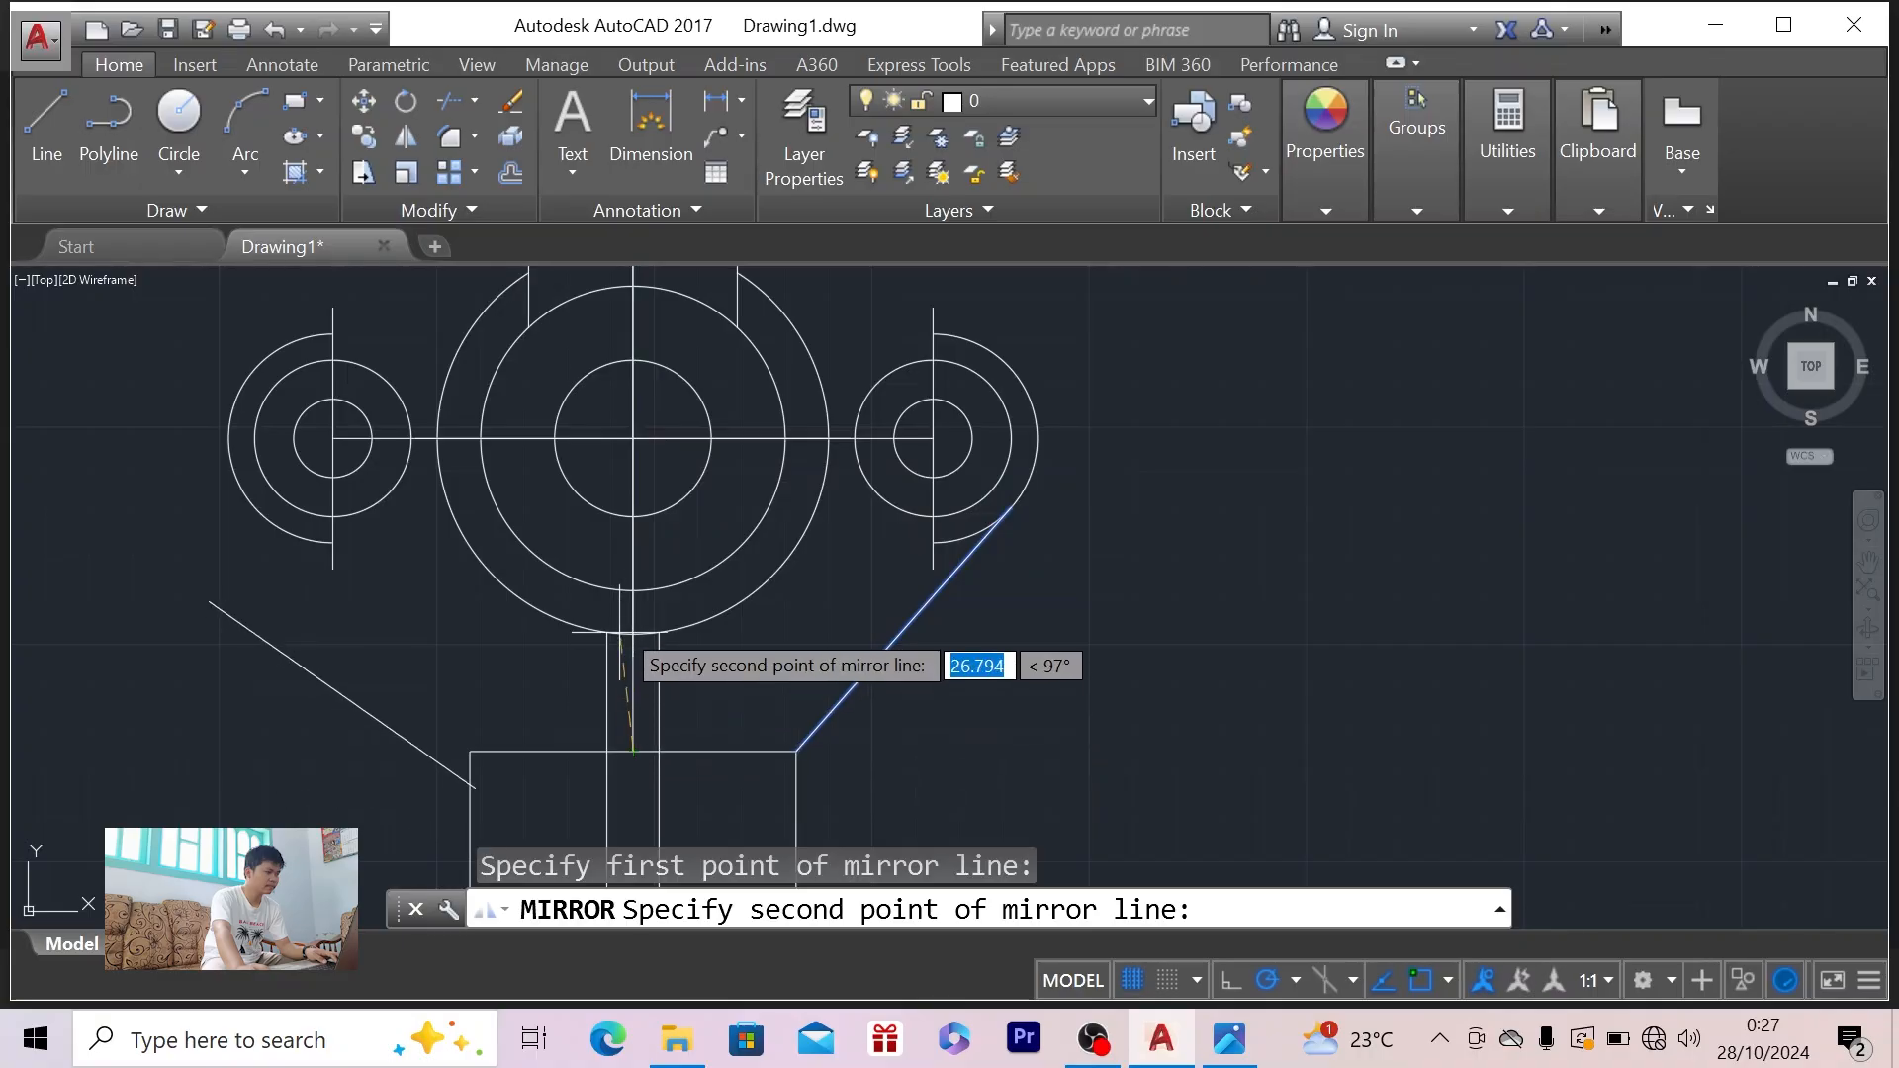
pyautogui.click(633, 479)
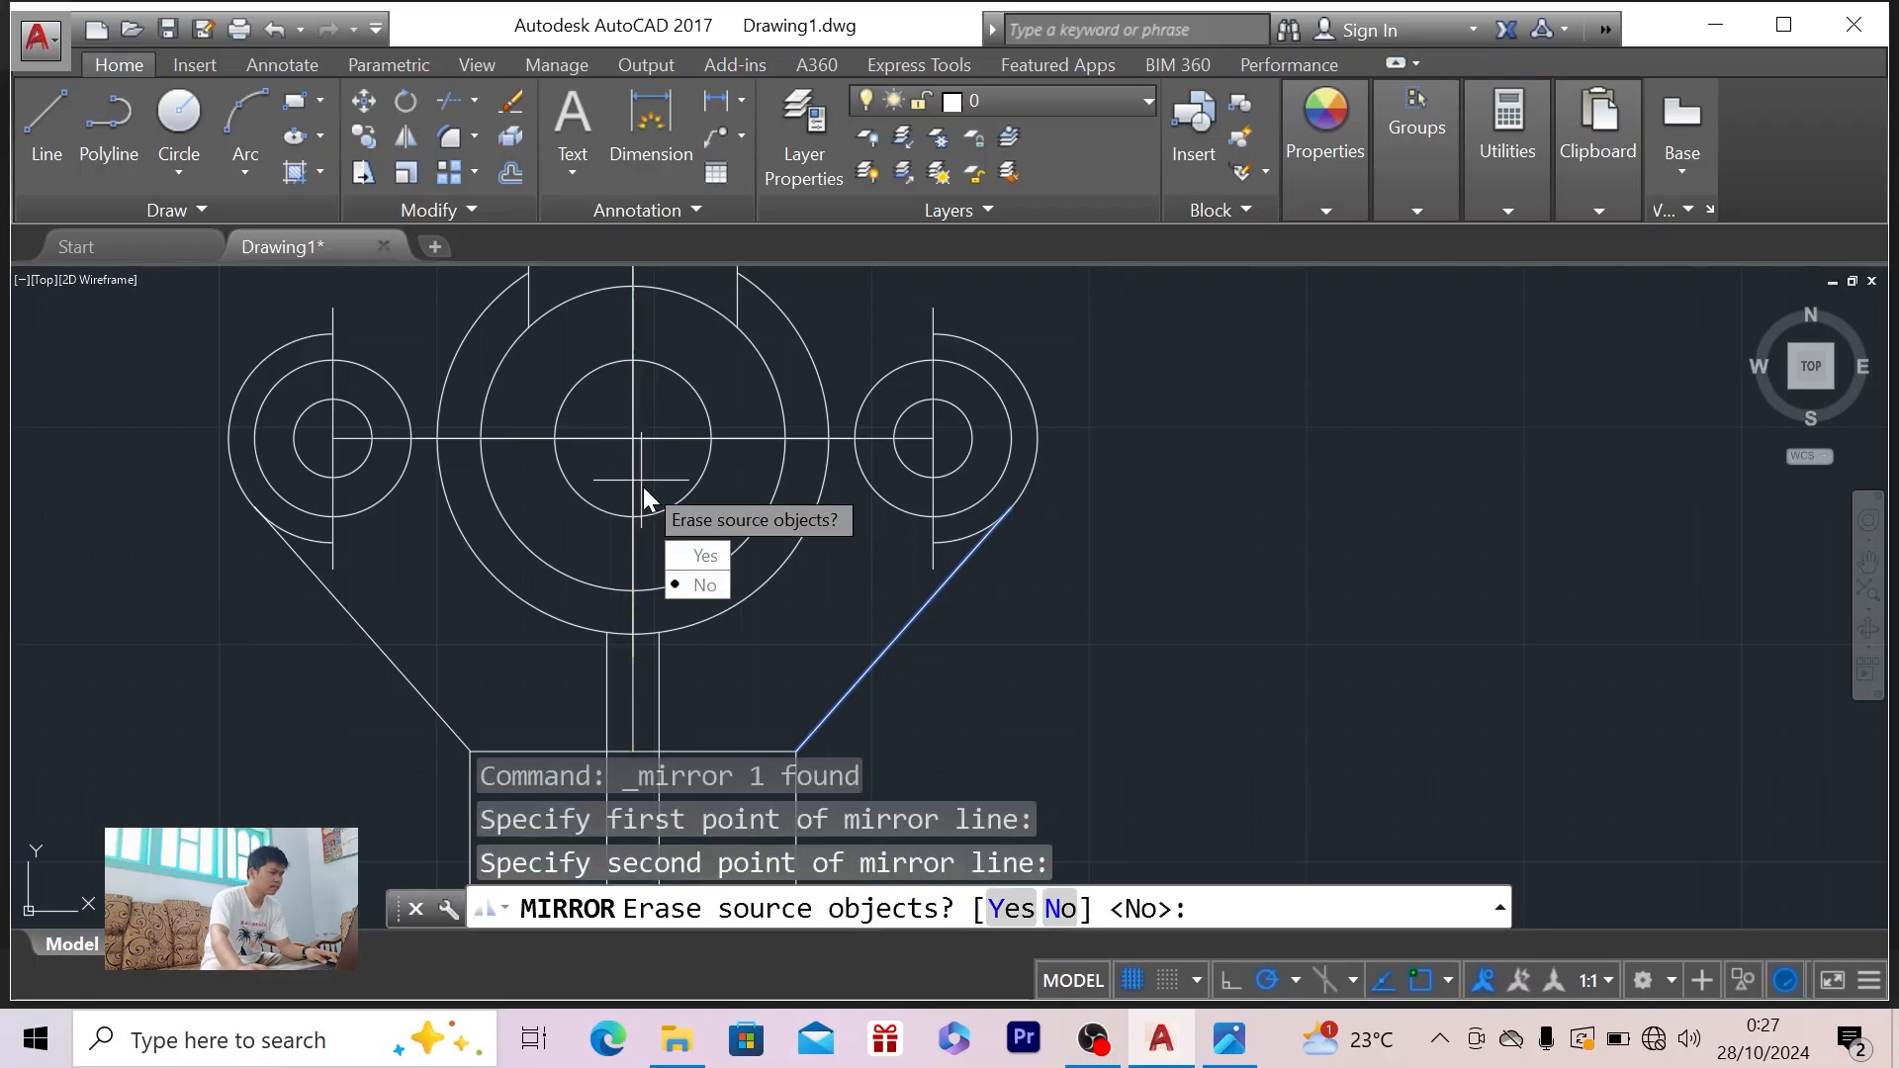
pyautogui.click(696, 584)
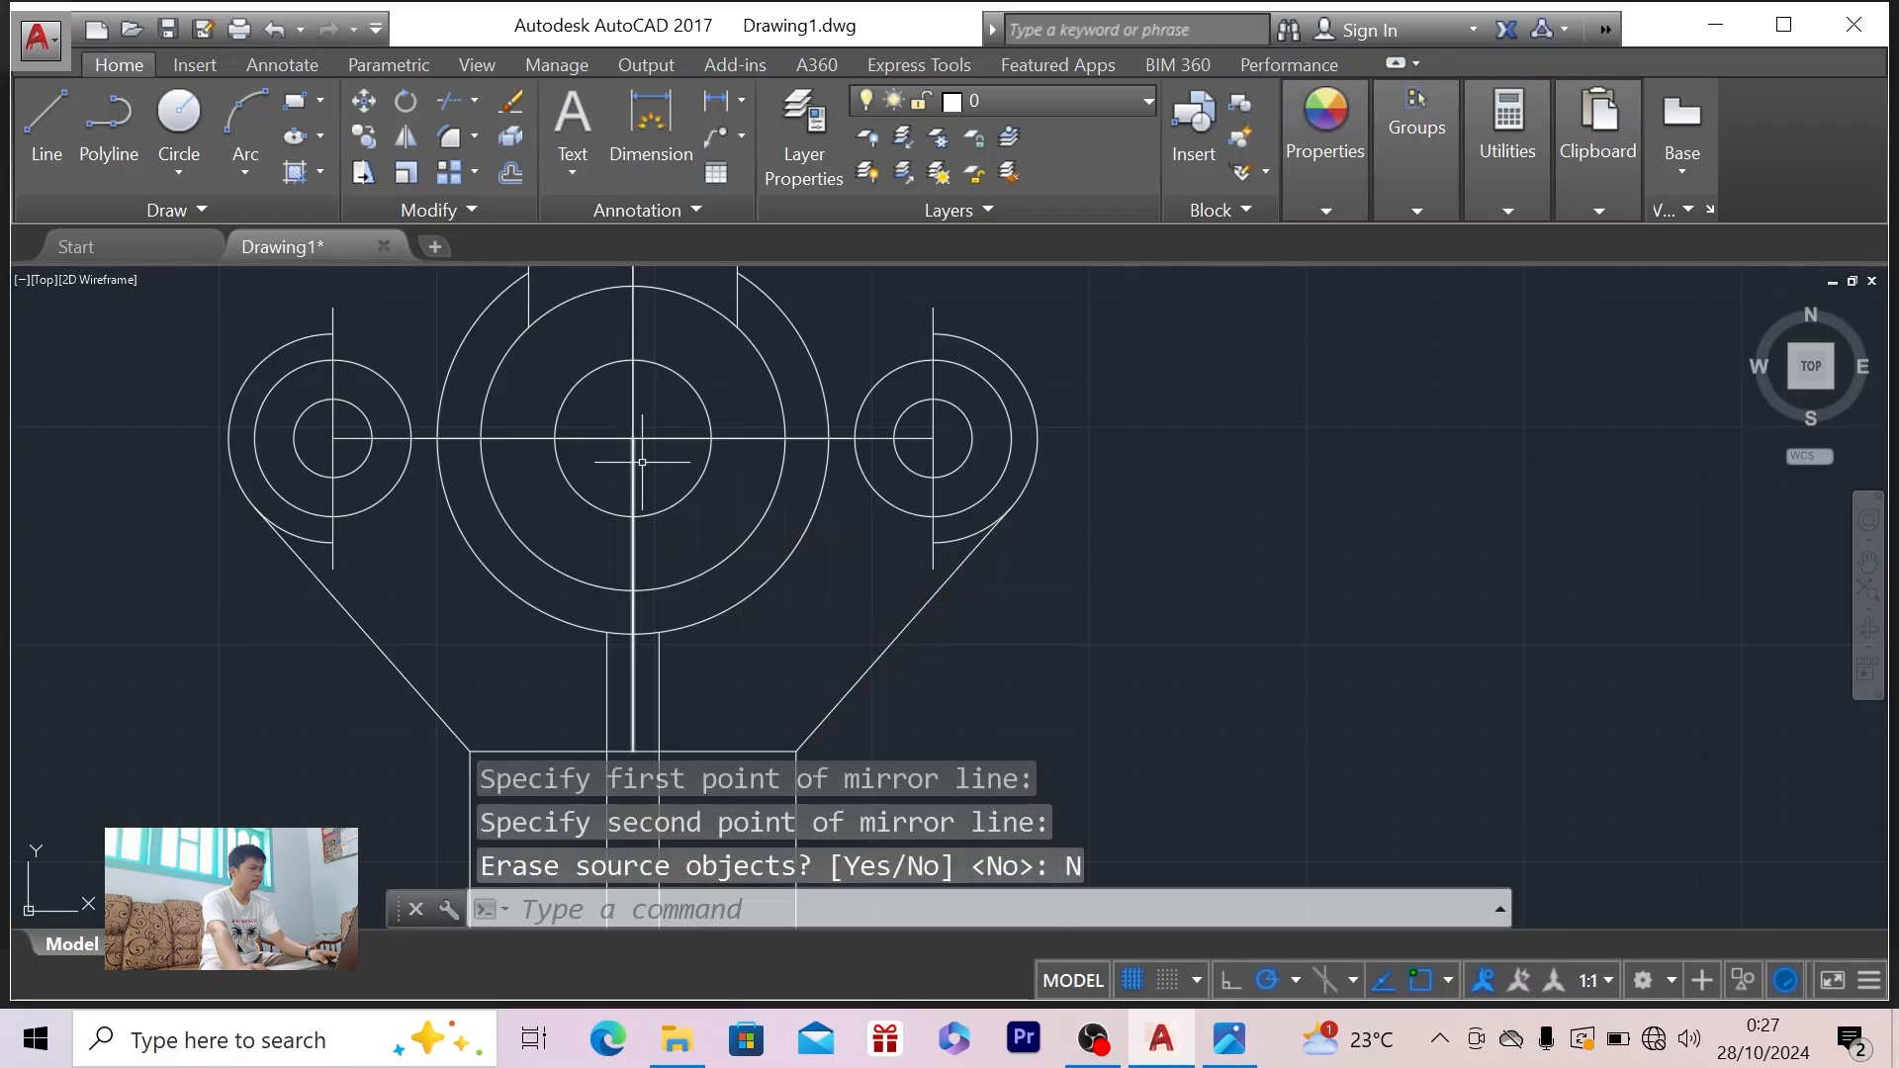
# - Draw a horizontal line from the top end of the right boss's outer R24 arc inward to the R45 circle
pyautogui.click(1867, 561)
pyautogui.moveTo(1596, 593)
pyautogui.mouseDown()
pyautogui.moveTo(1611, 555)
pyautogui.moveTo(1725, 458)
pyautogui.moveTo(1743, 465)
pyautogui.mouseUp()
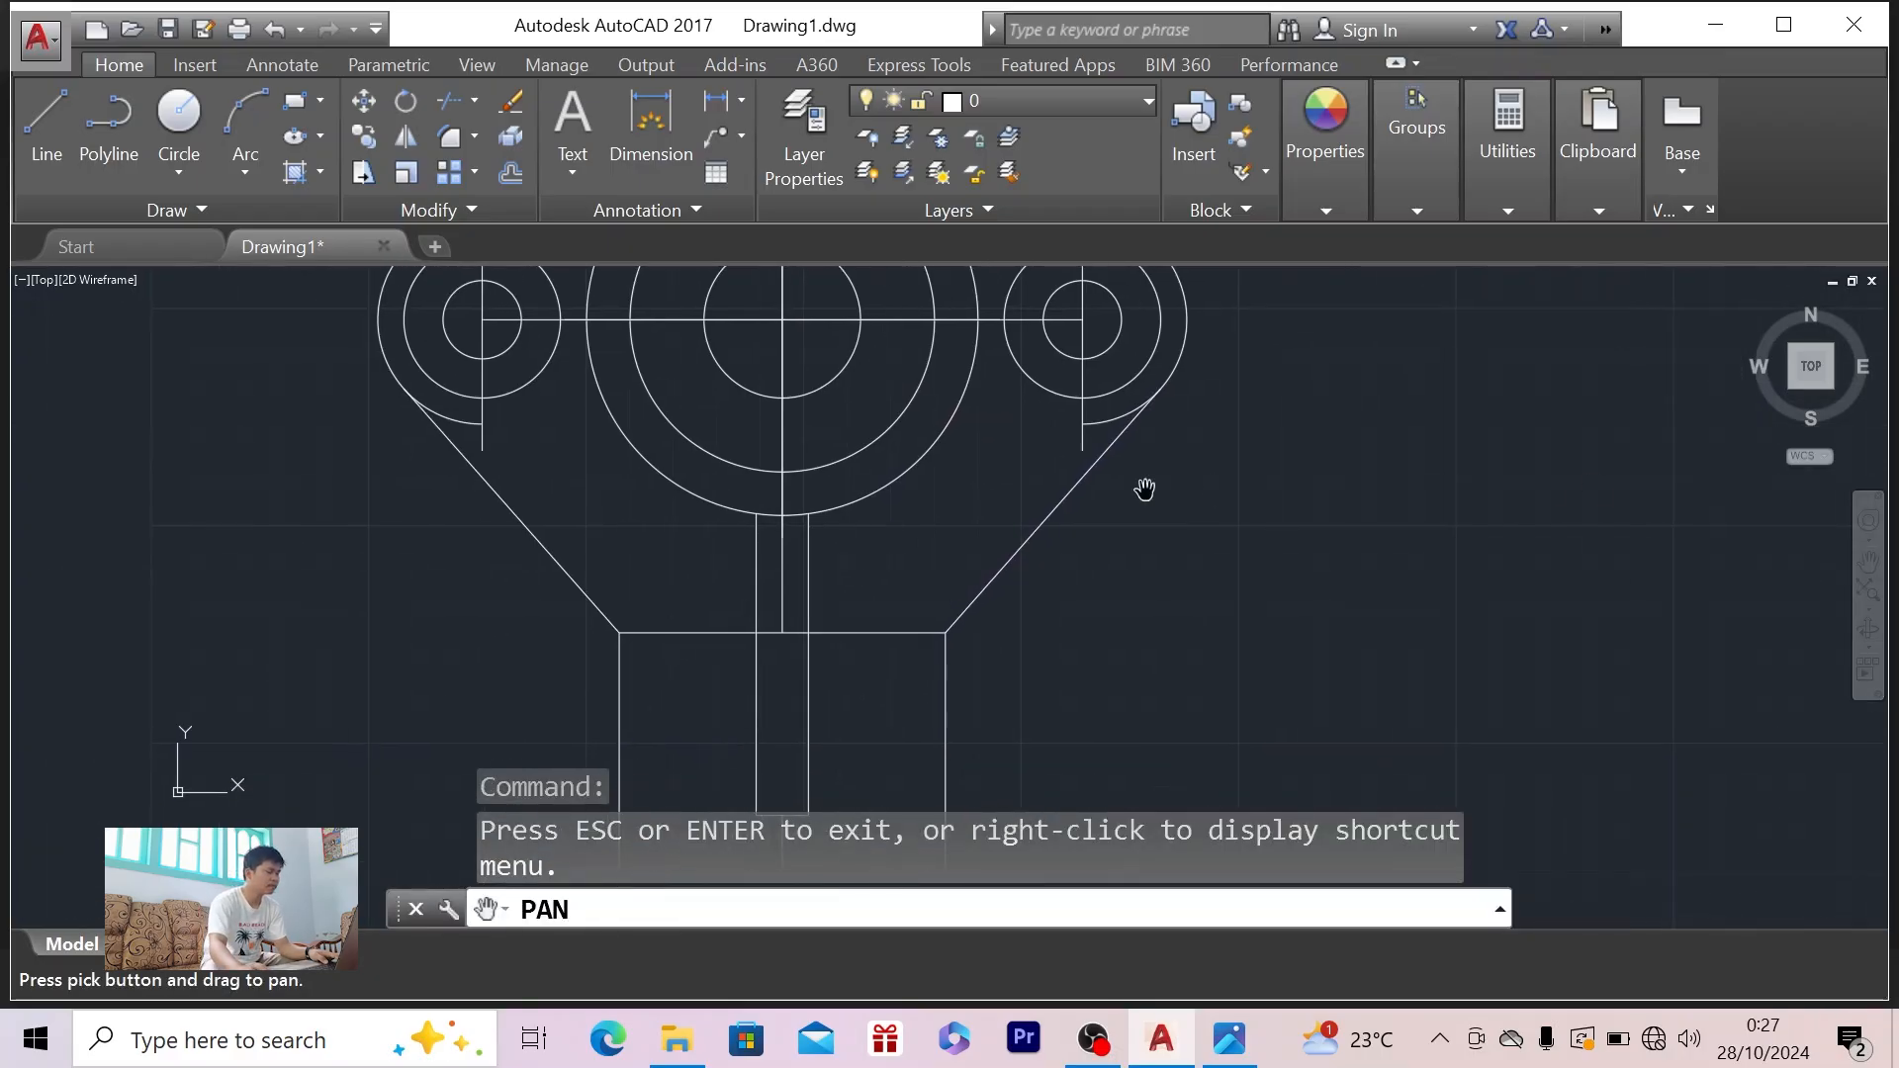
pyautogui.scroll(-2, 940, 447)
pyautogui.moveTo(859, 391); pyautogui.dragTo(873, 492)
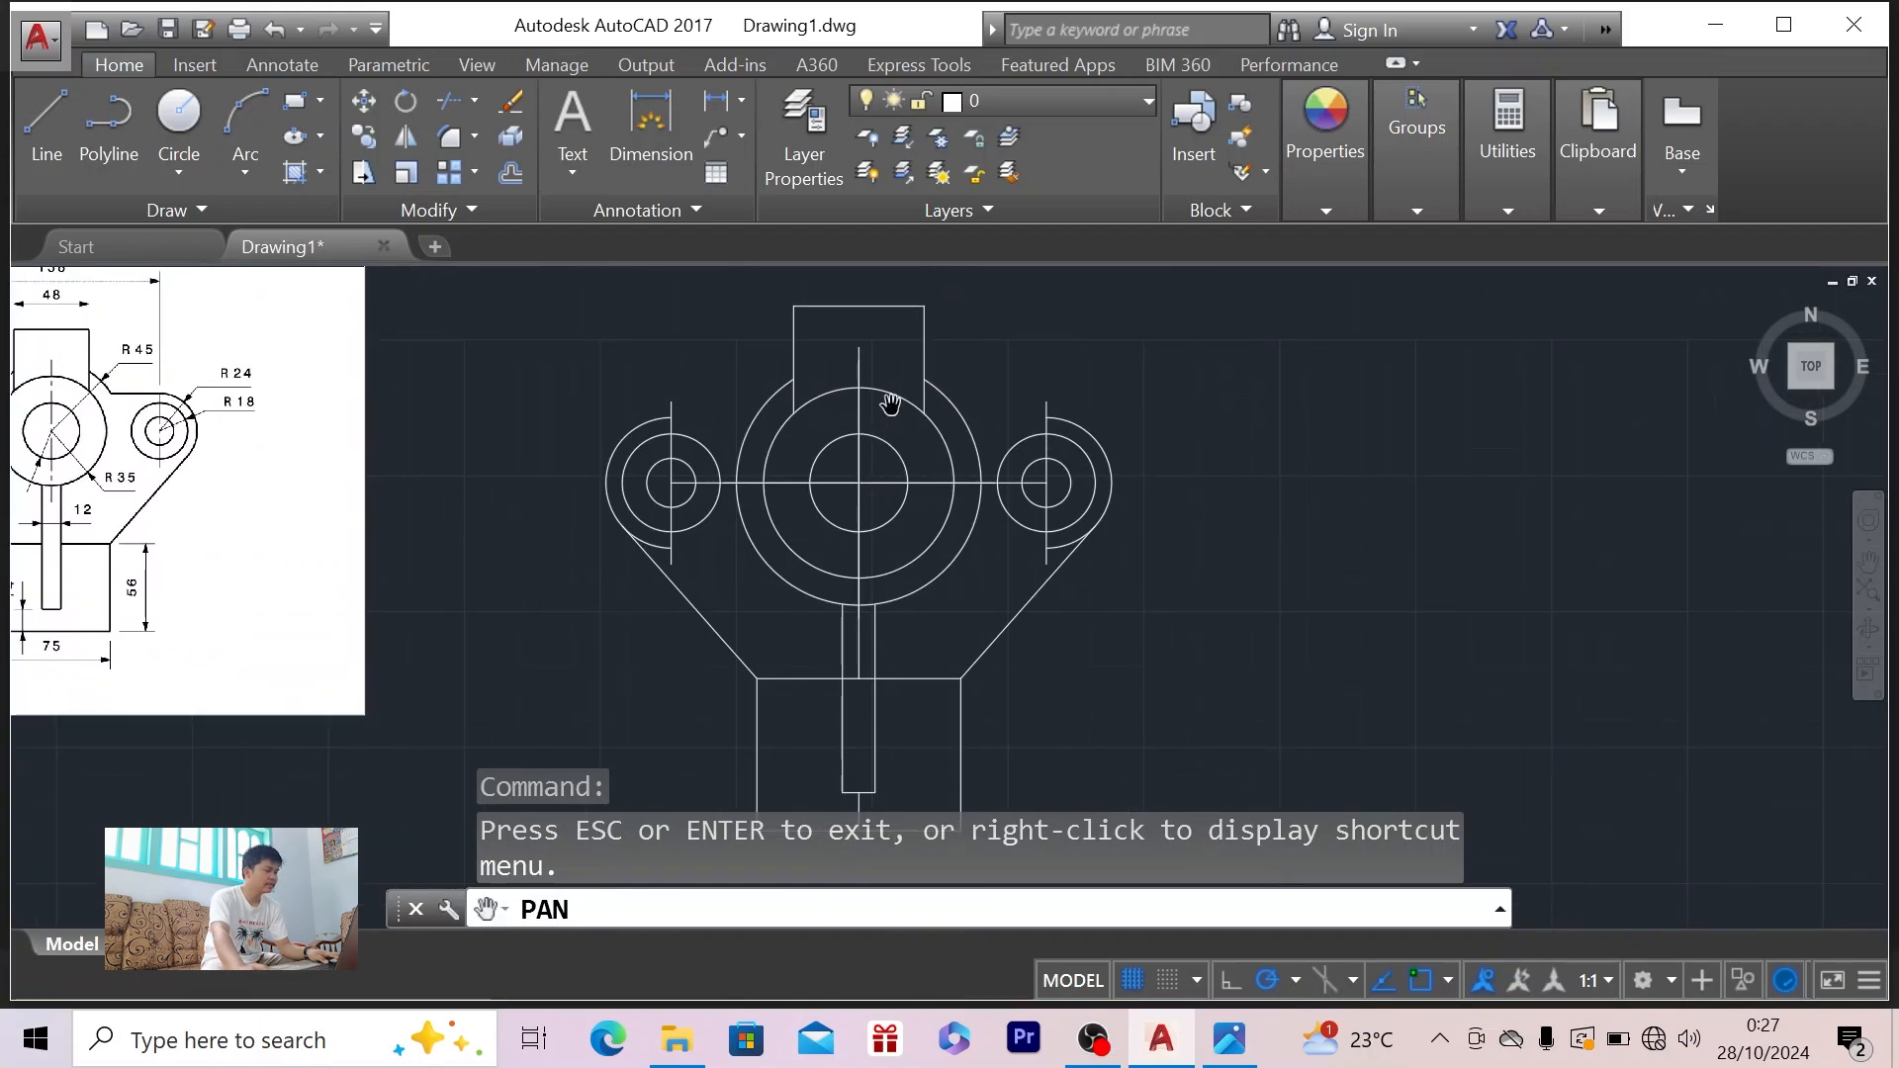
pyautogui.hotkey('alt', 'Tab')
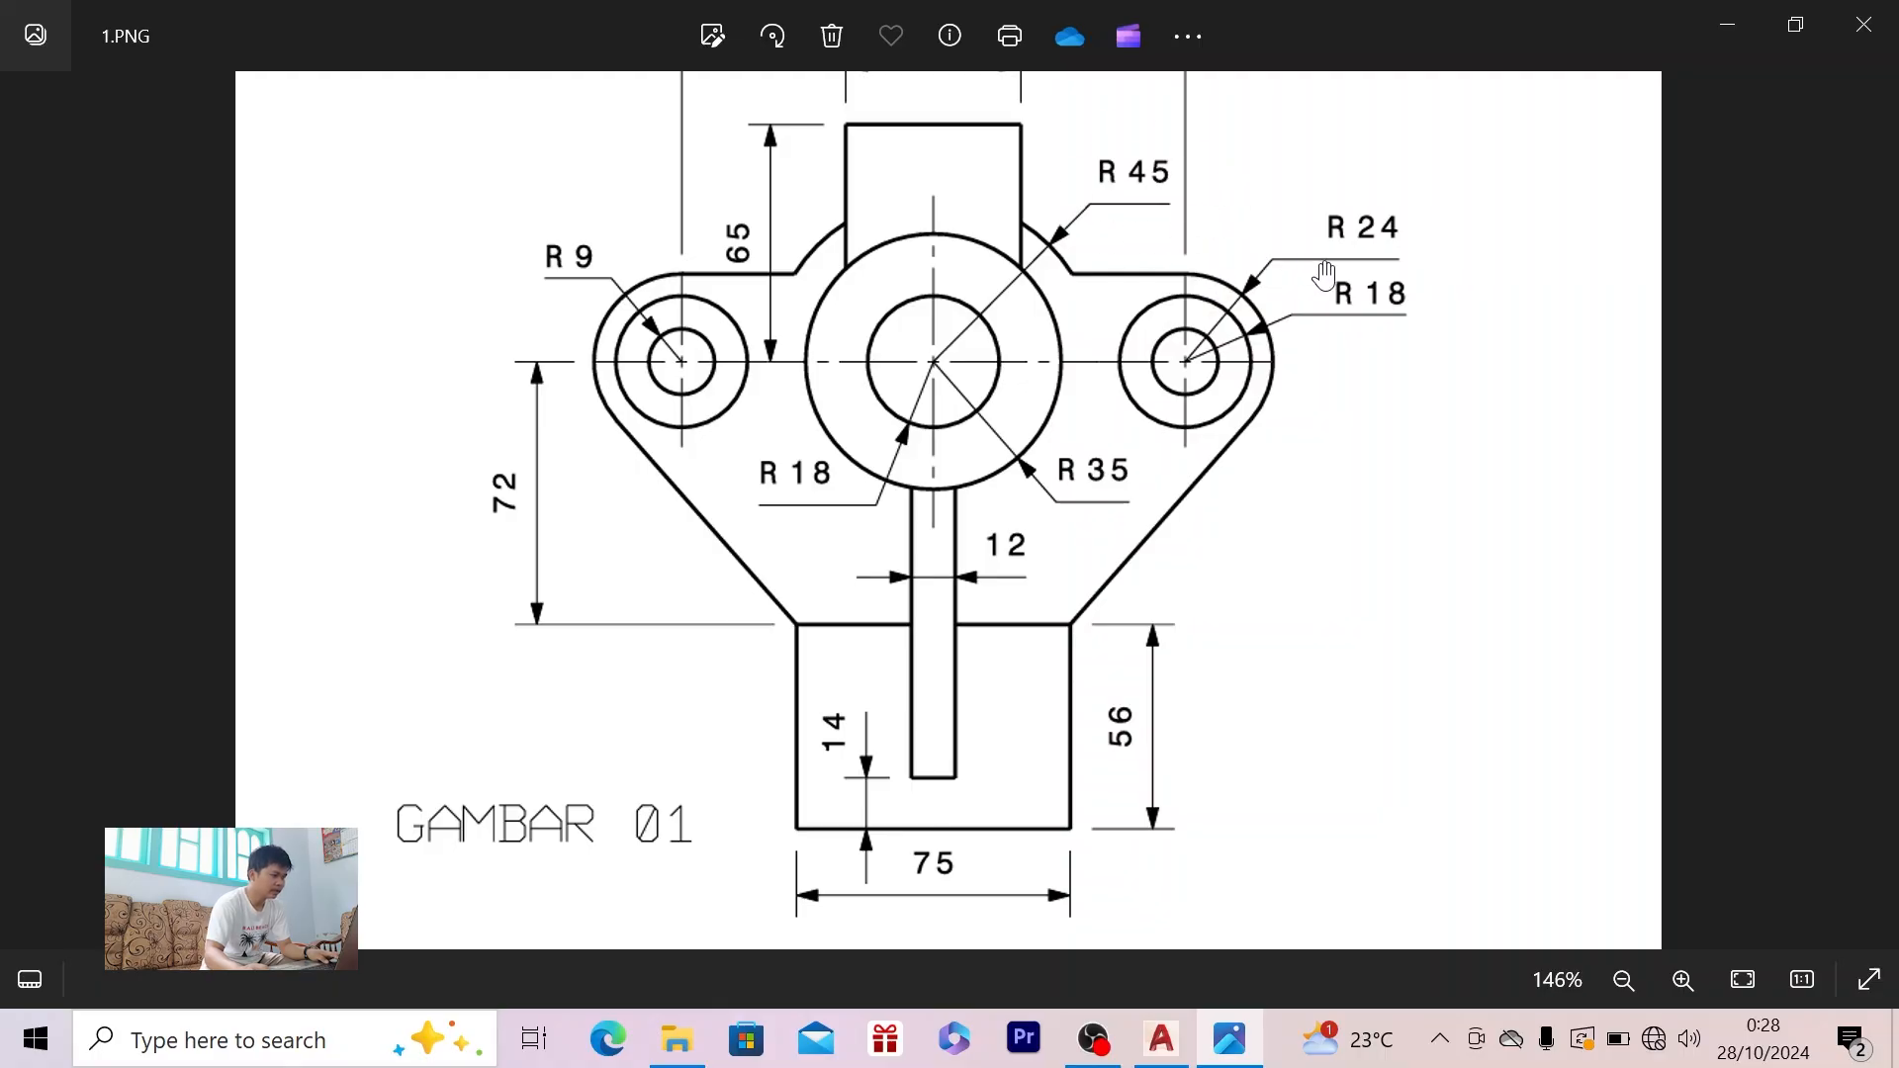
pyautogui.hotkey('alt', 'Tab')
pyautogui.click(47, 124)
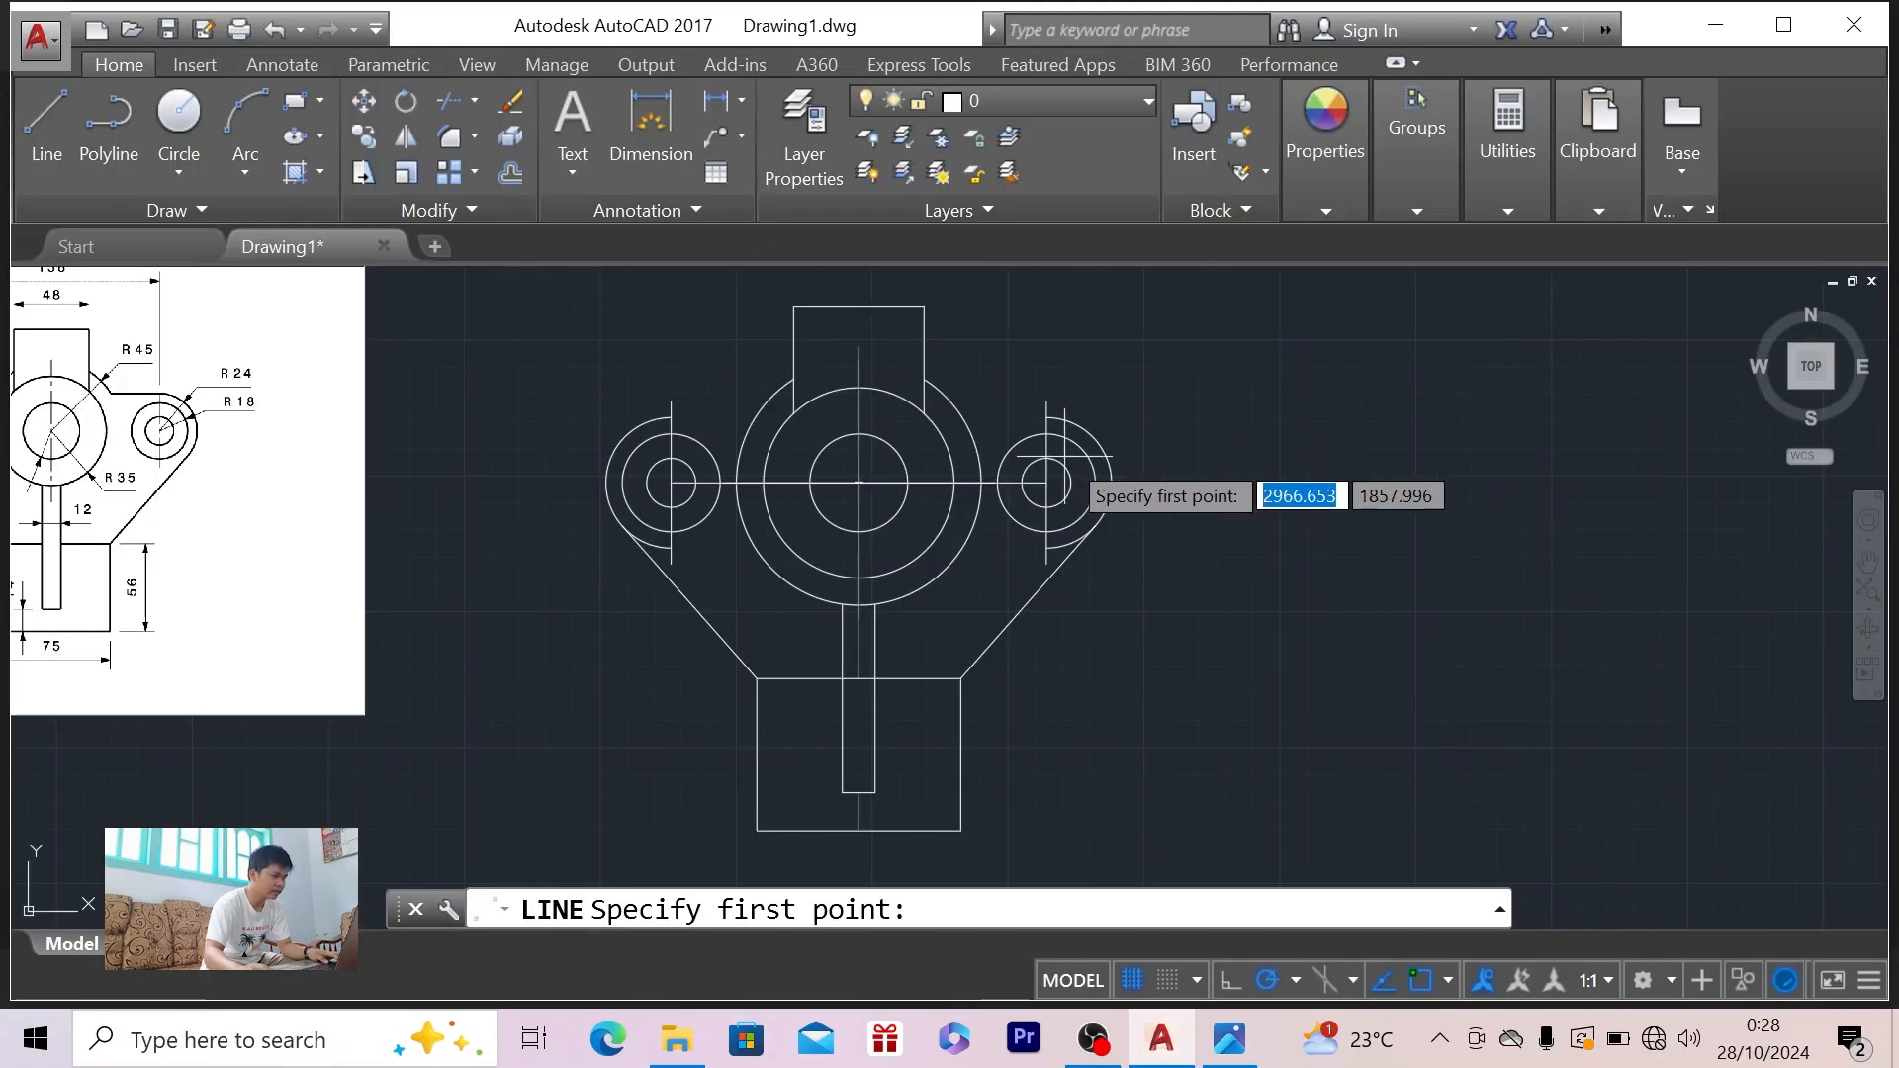
pyautogui.click(1046, 416)
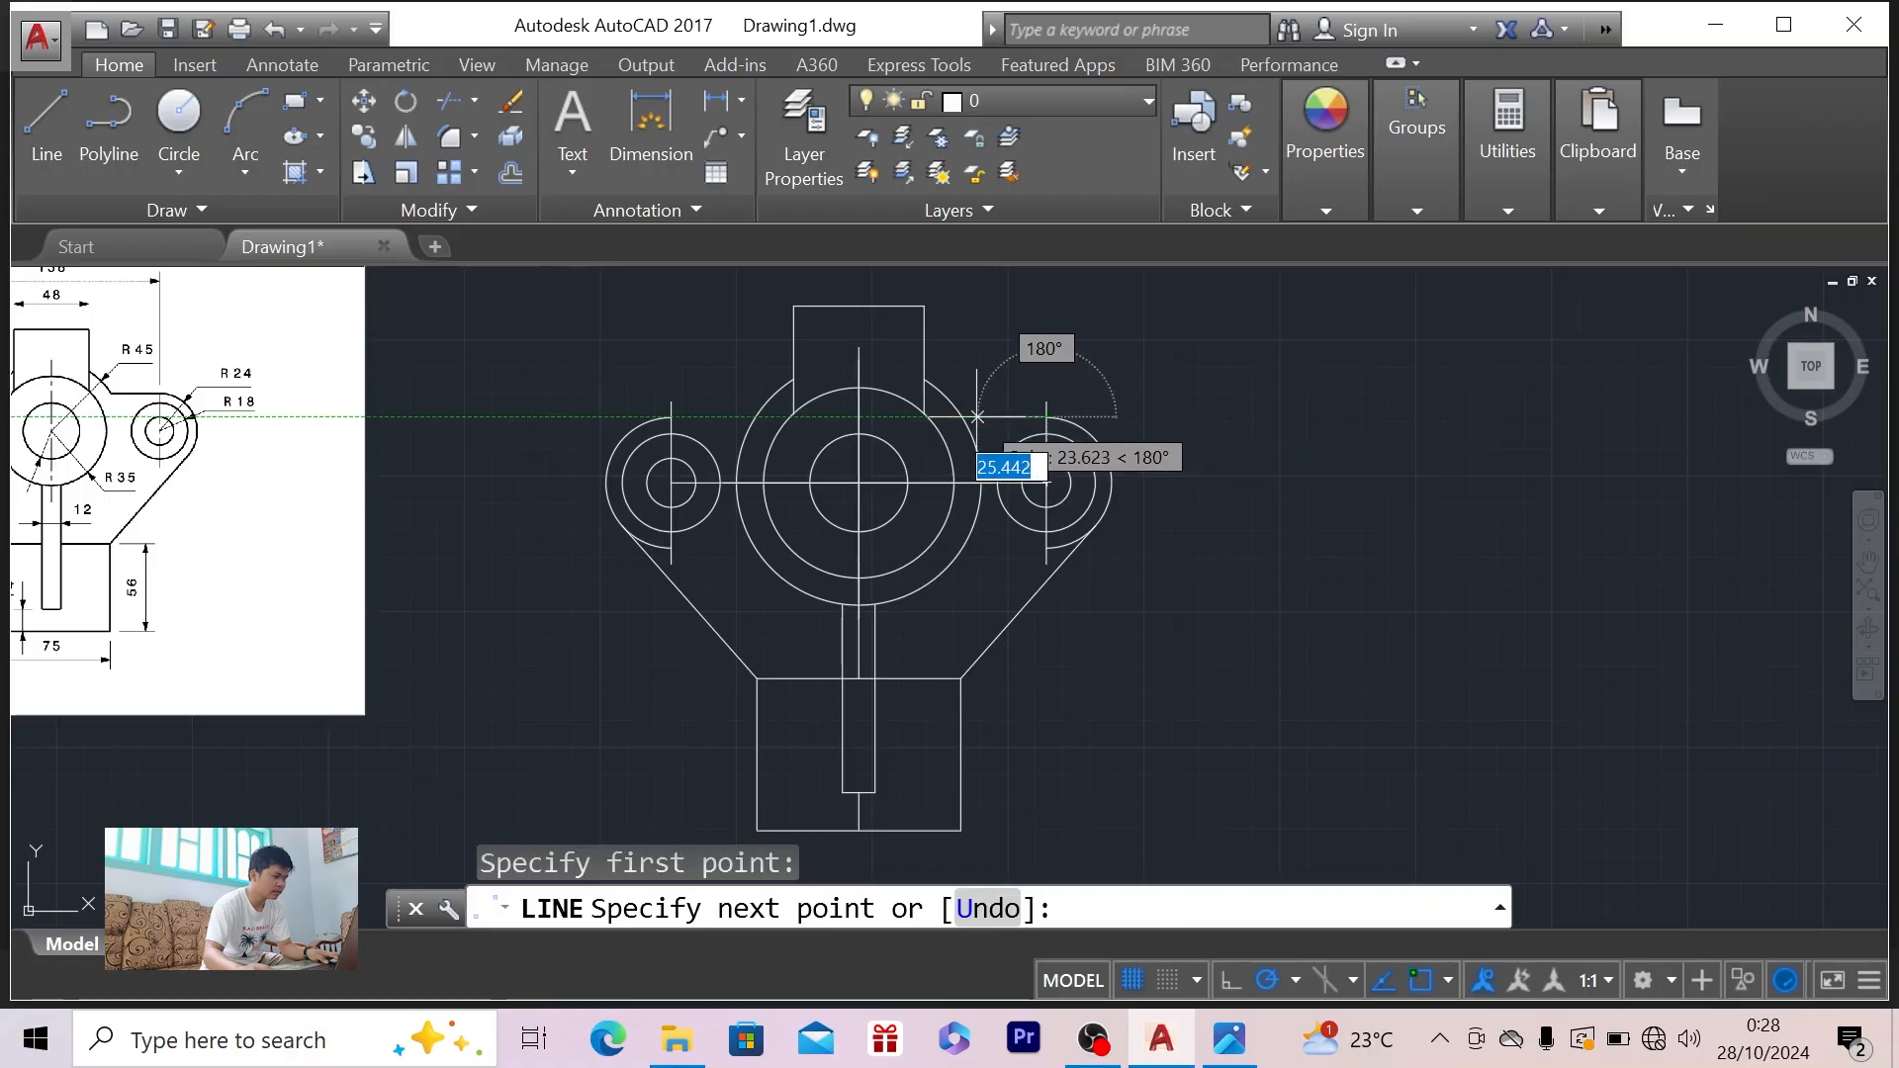
pyautogui.click(962, 417)
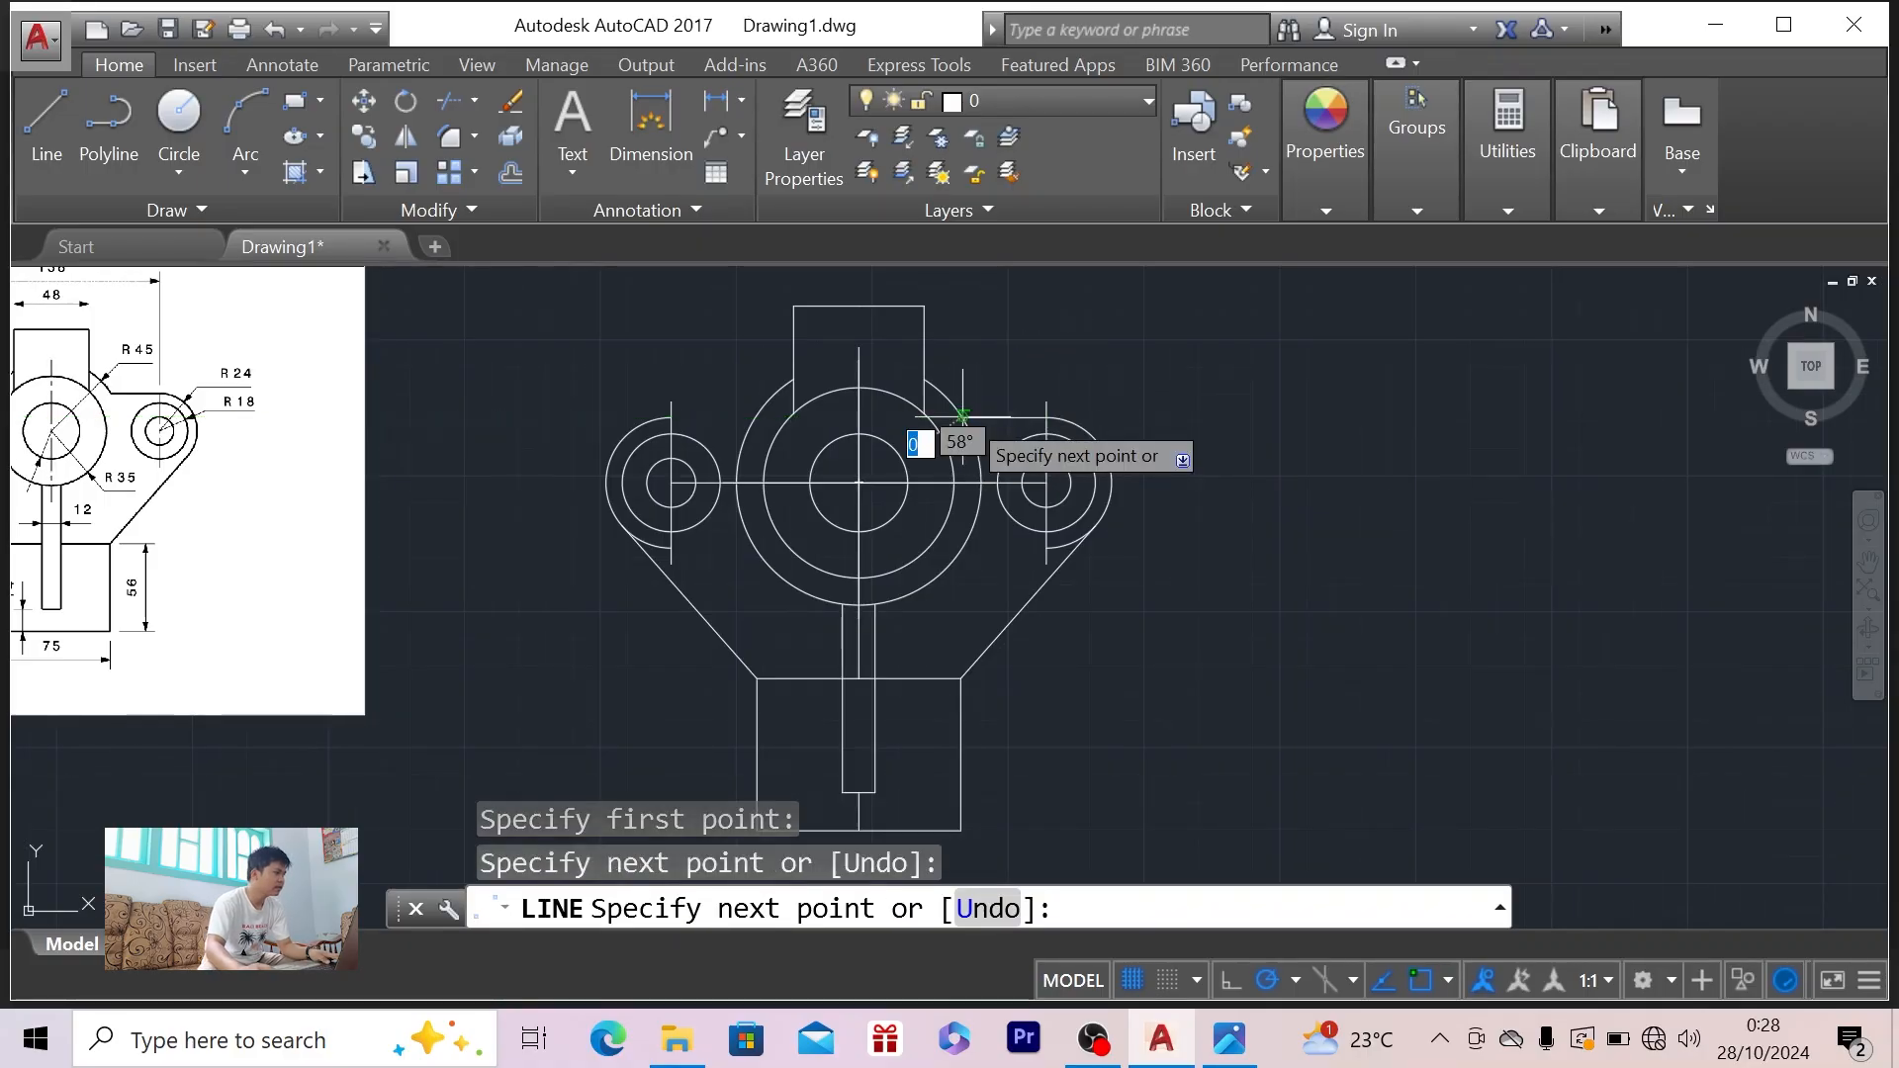
pyautogui.press('Escape')
# - Draw the matching horizontal line from the top of the left boss's outer R24 arc to the R45 circle
pyautogui.click(49, 122)
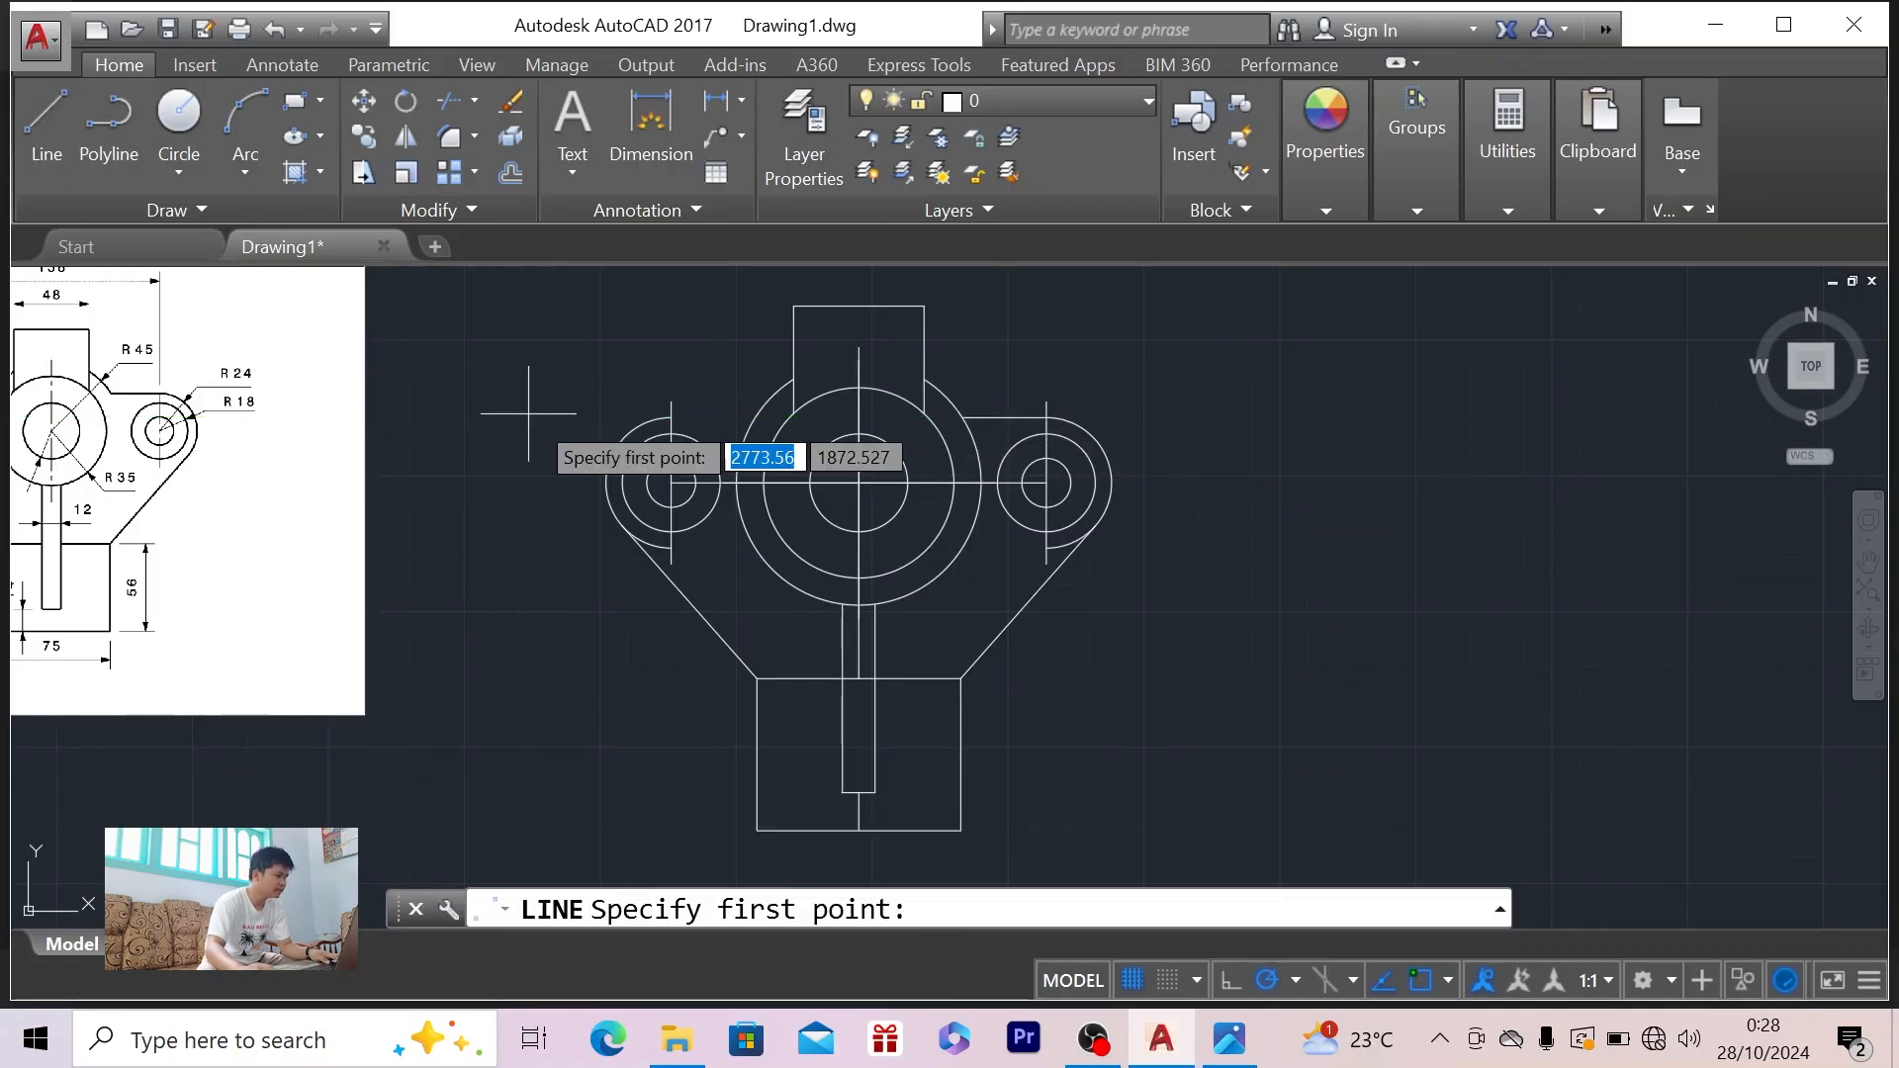
pyautogui.click(672, 416)
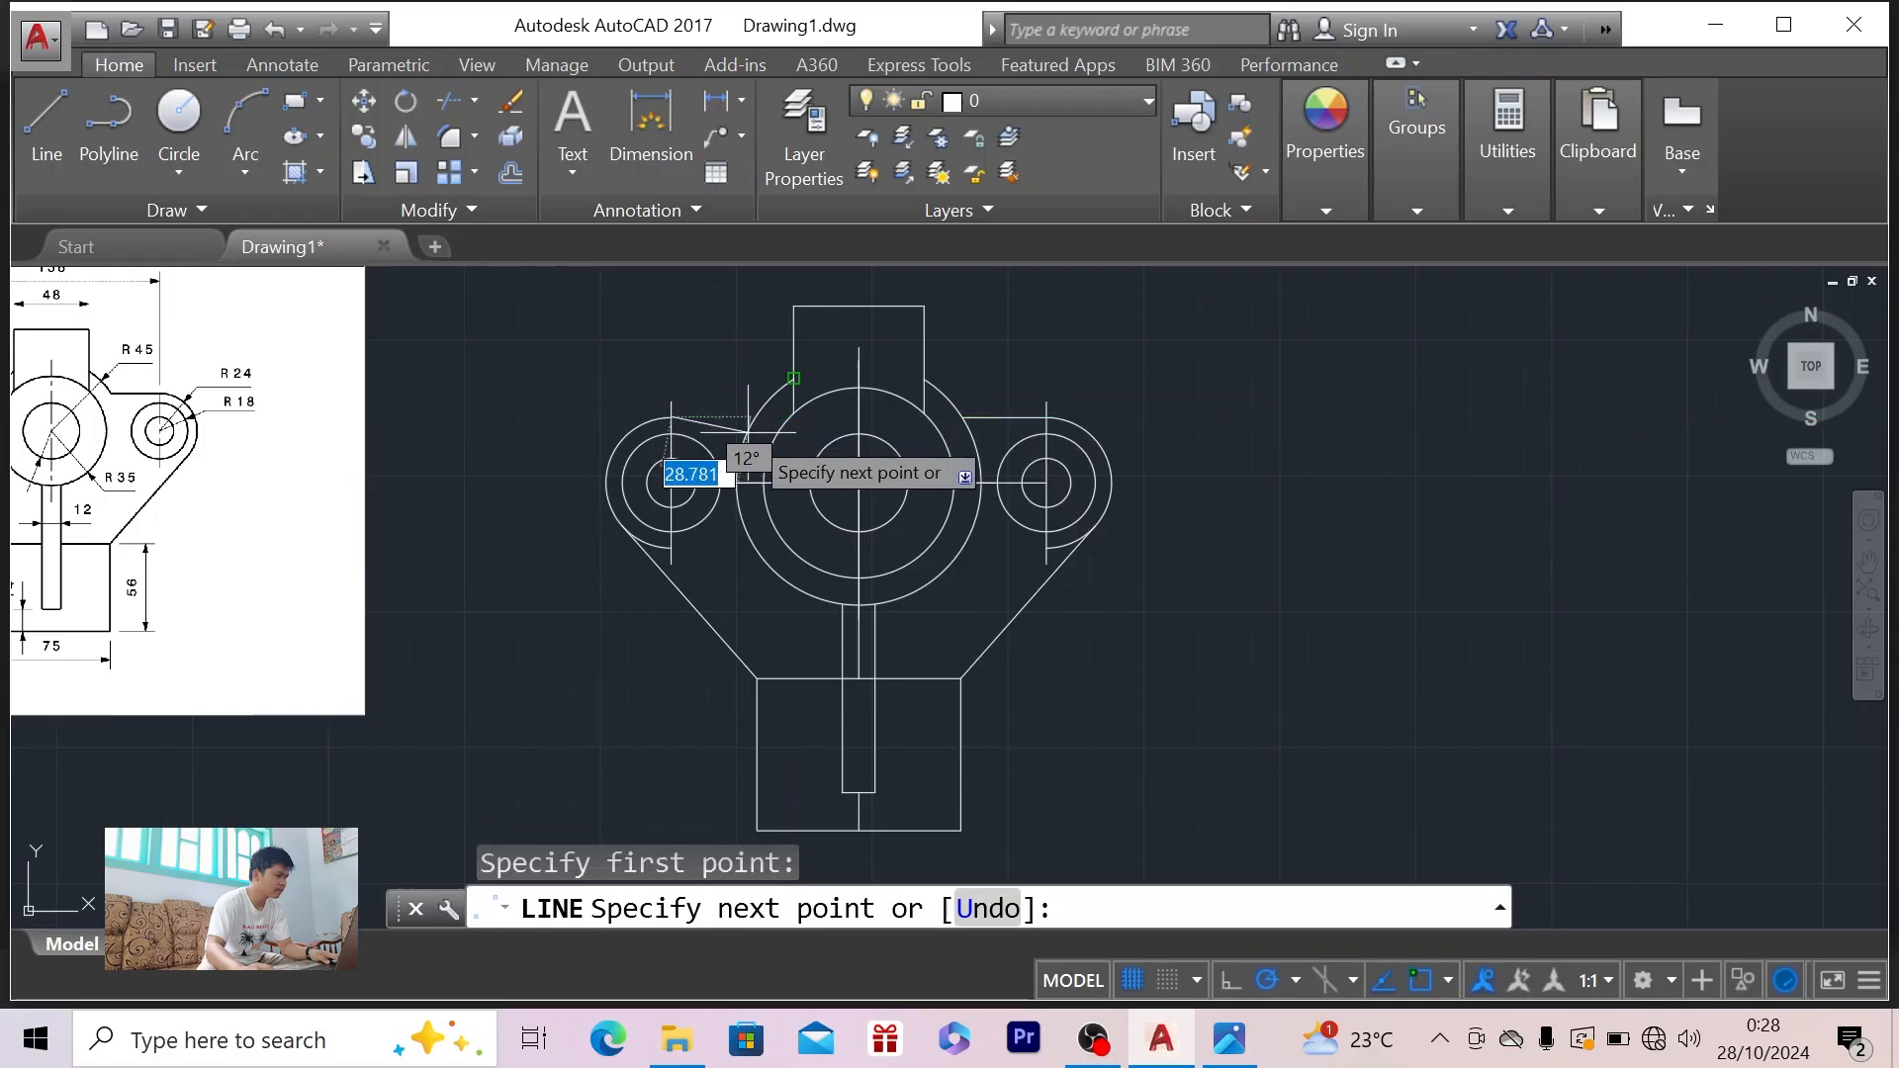
pyautogui.click(755, 416)
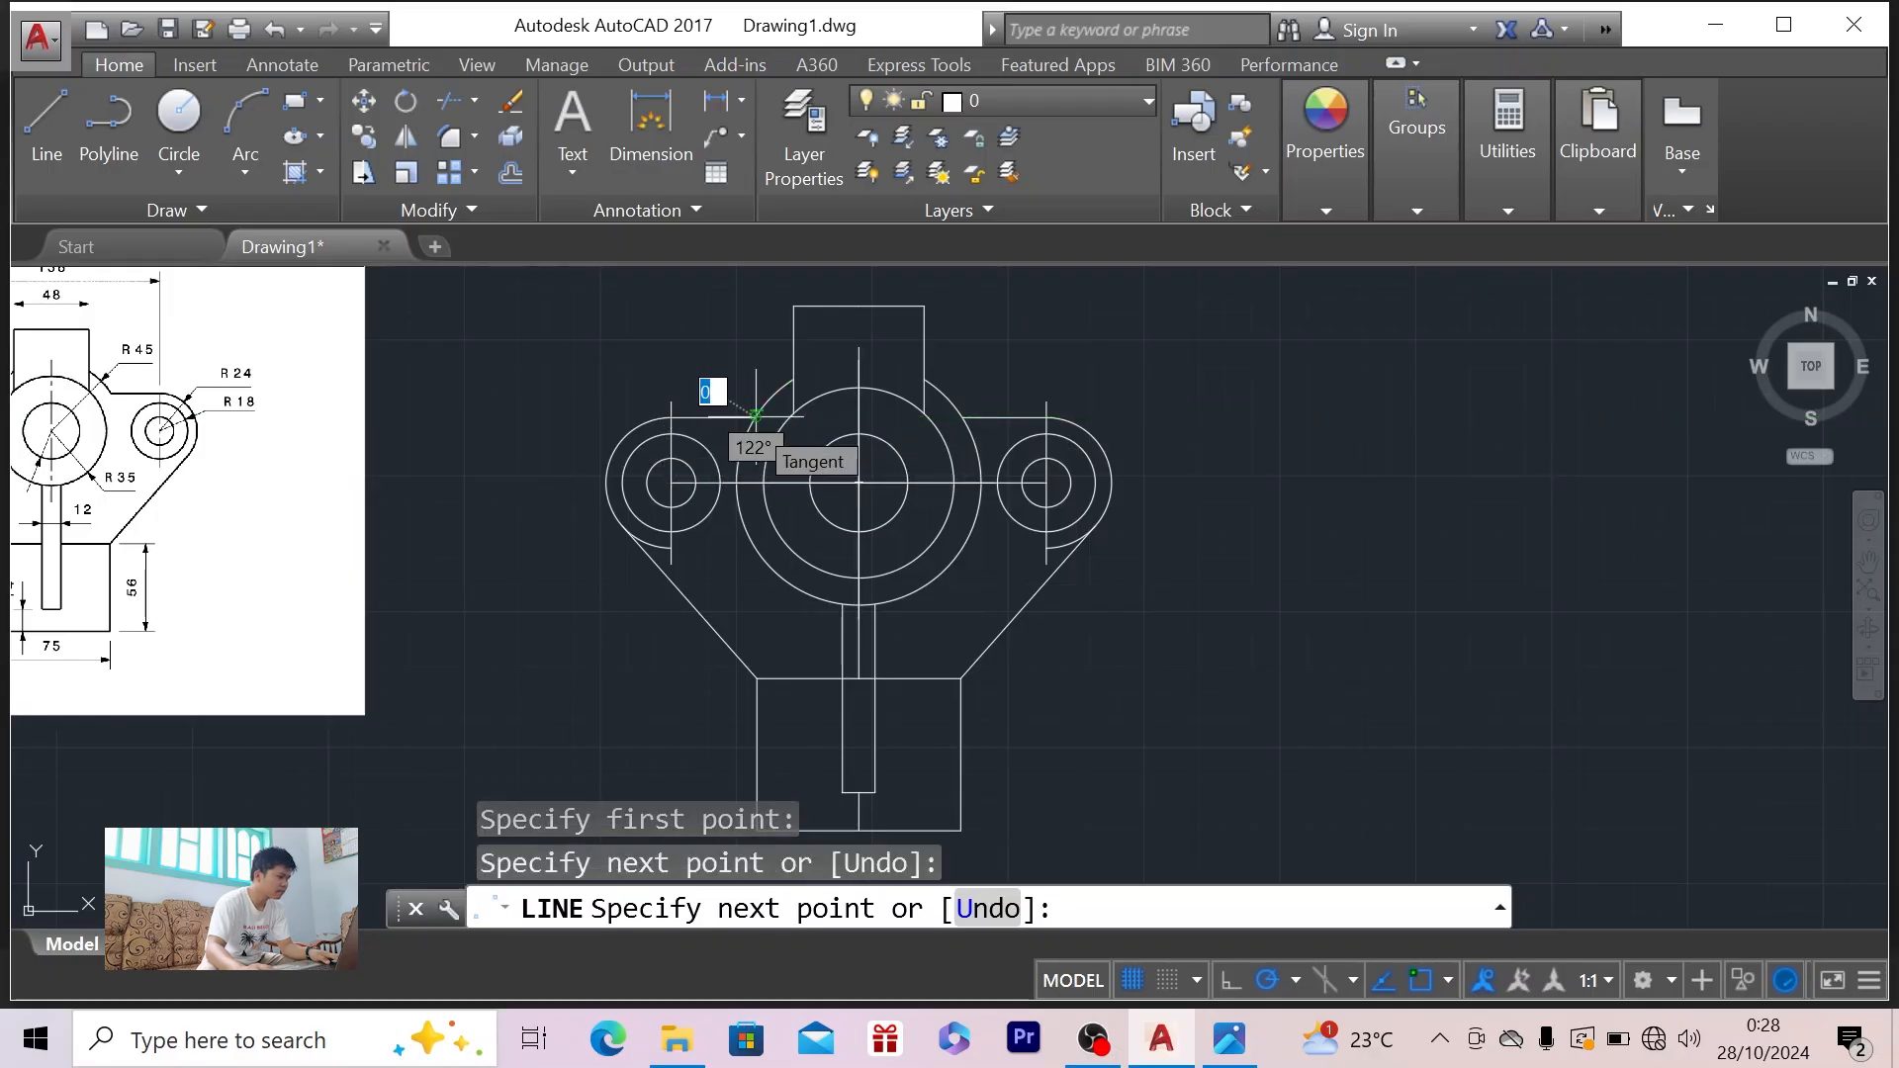
pyautogui.press('Escape')
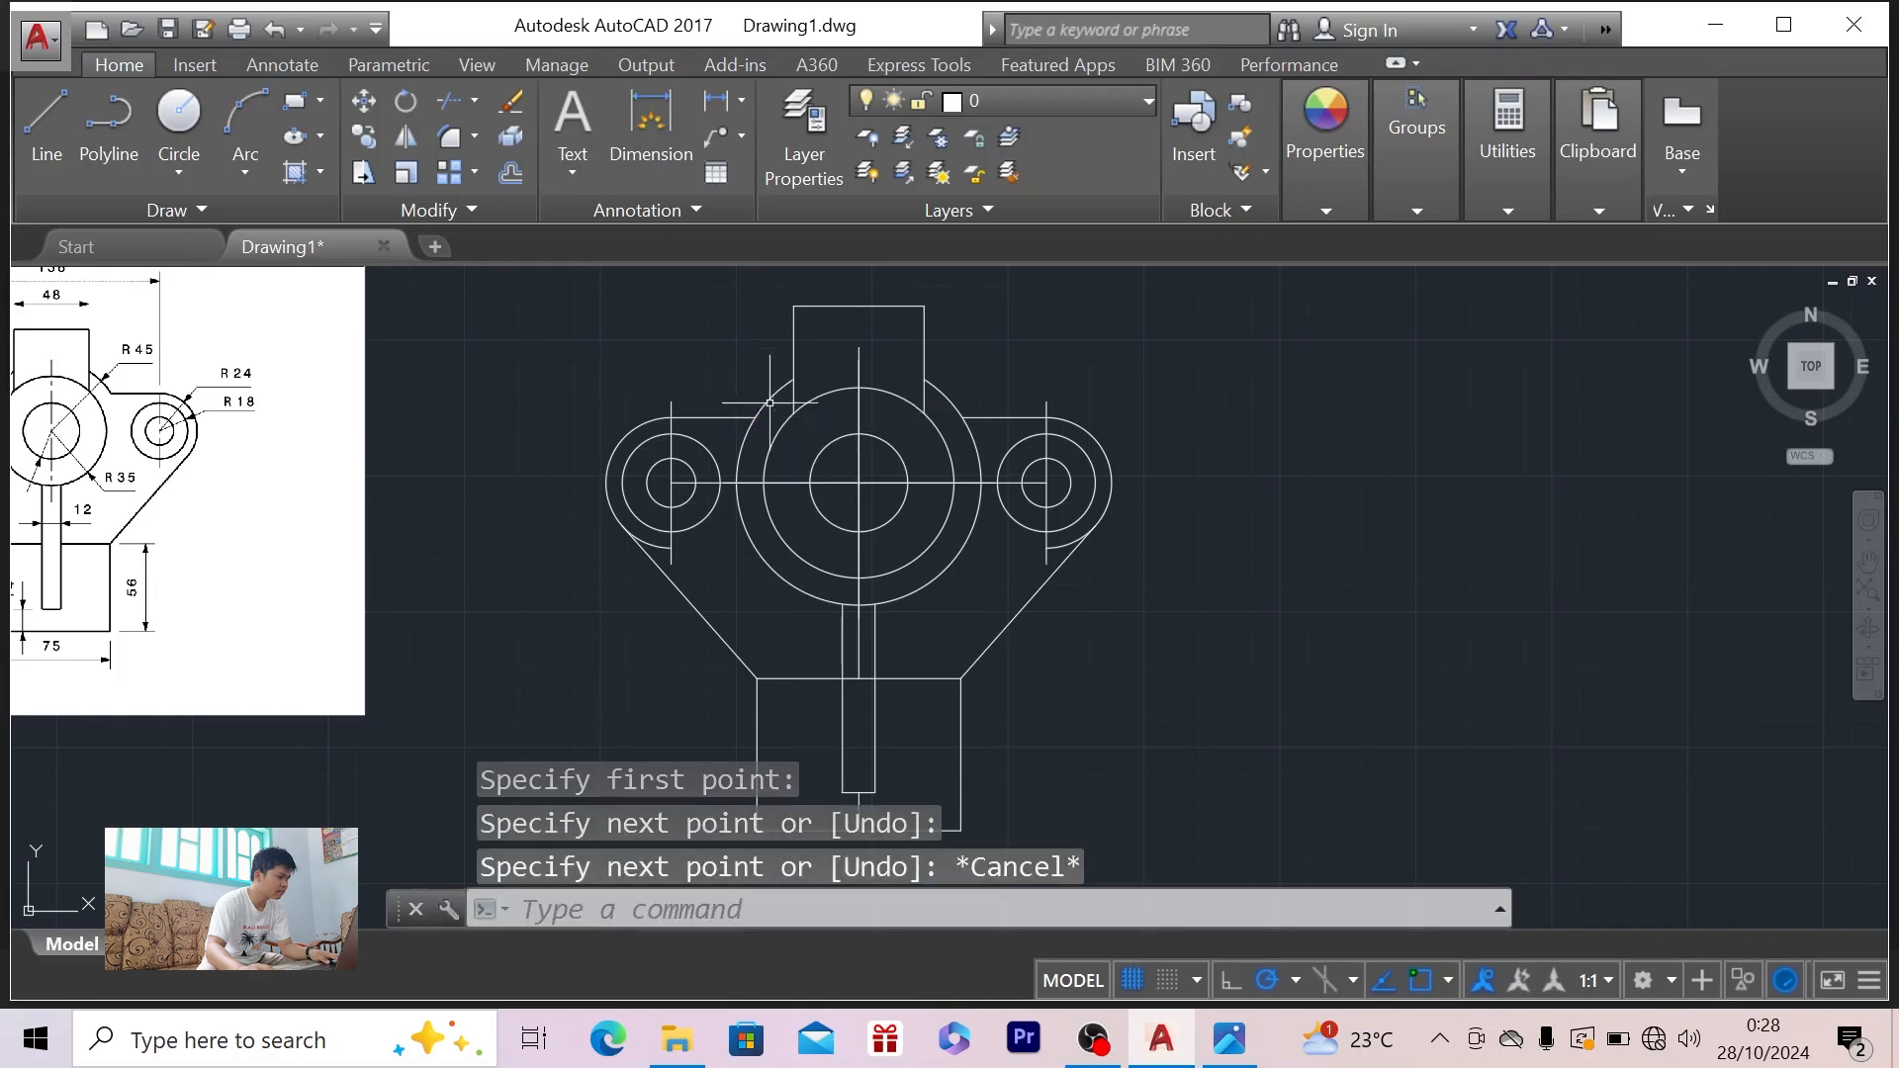
pyautogui.scroll(2, 868, 460)
pyautogui.scroll(3, 829, 413)
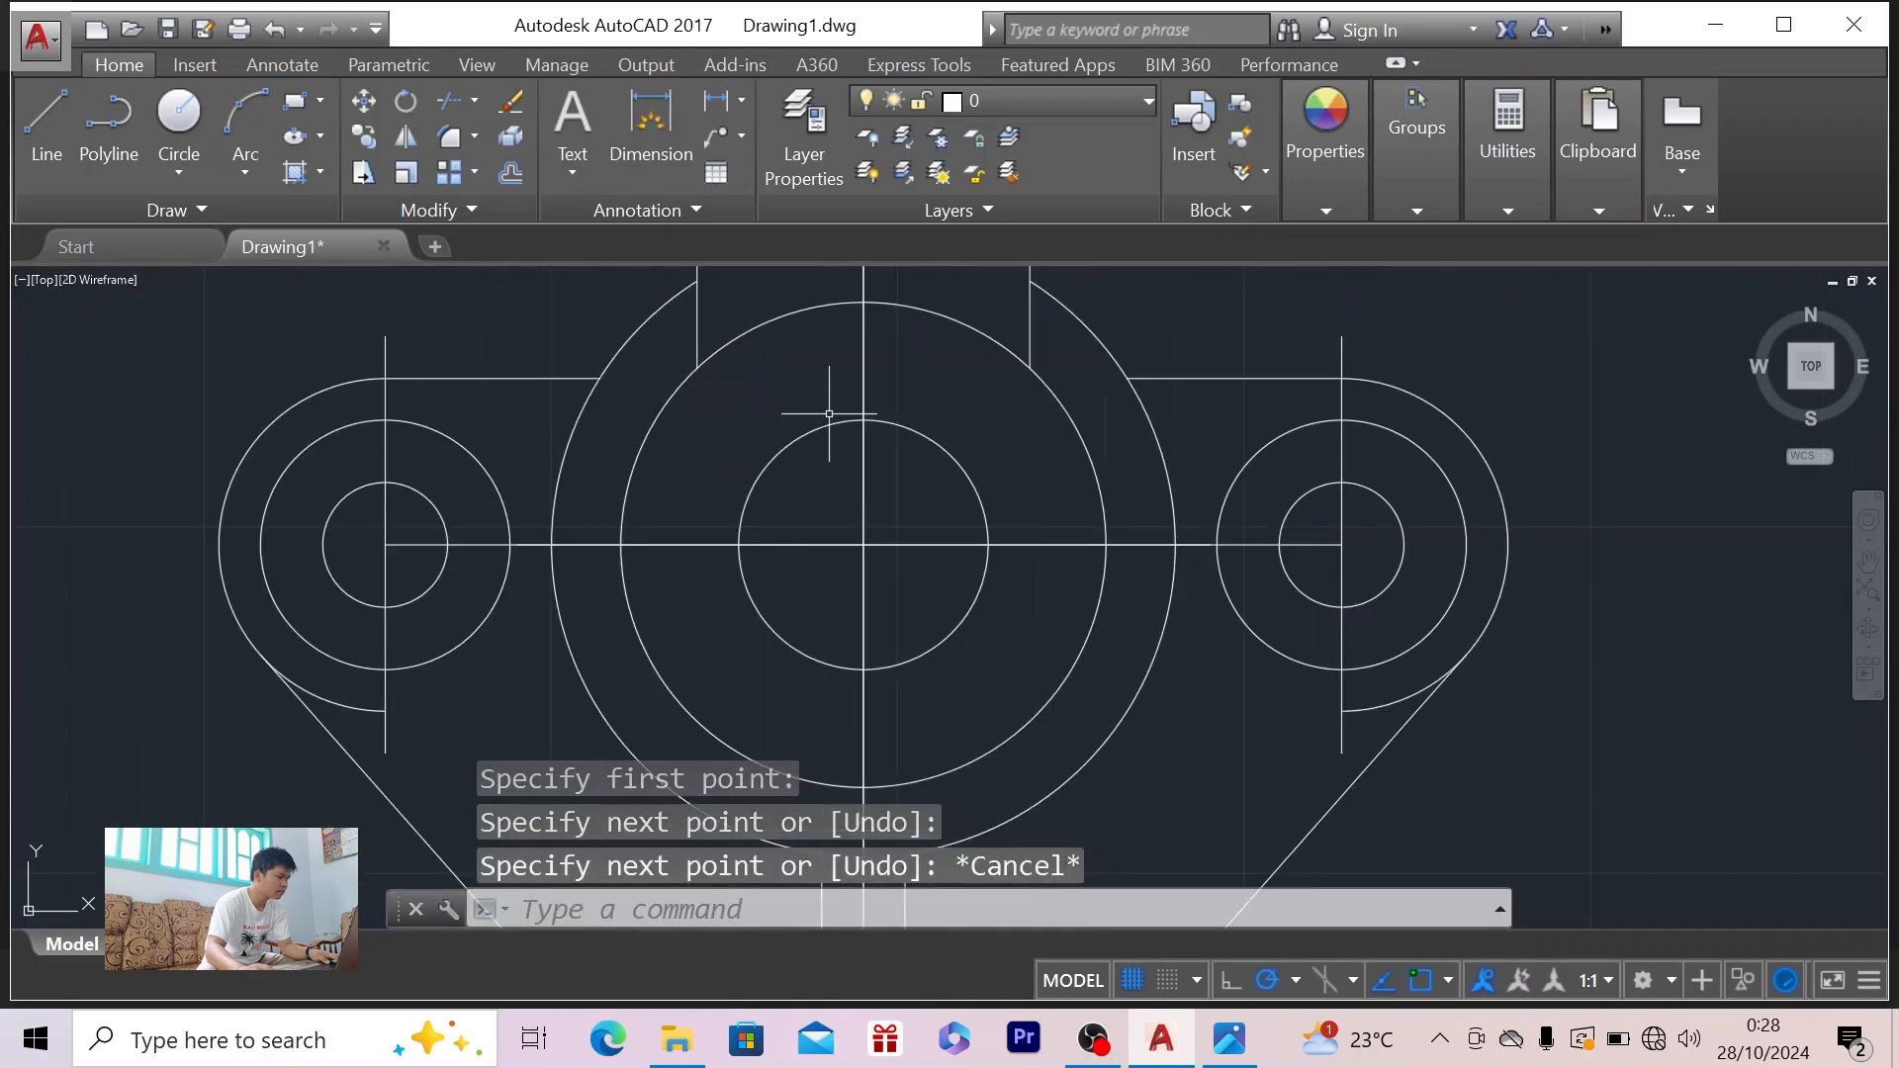
# - Compare the whole bracket drawing with the dimensioned reference image 1.PNG
pyautogui.scroll(-2, 828, 414)
pyautogui.scroll(-2, 829, 414)
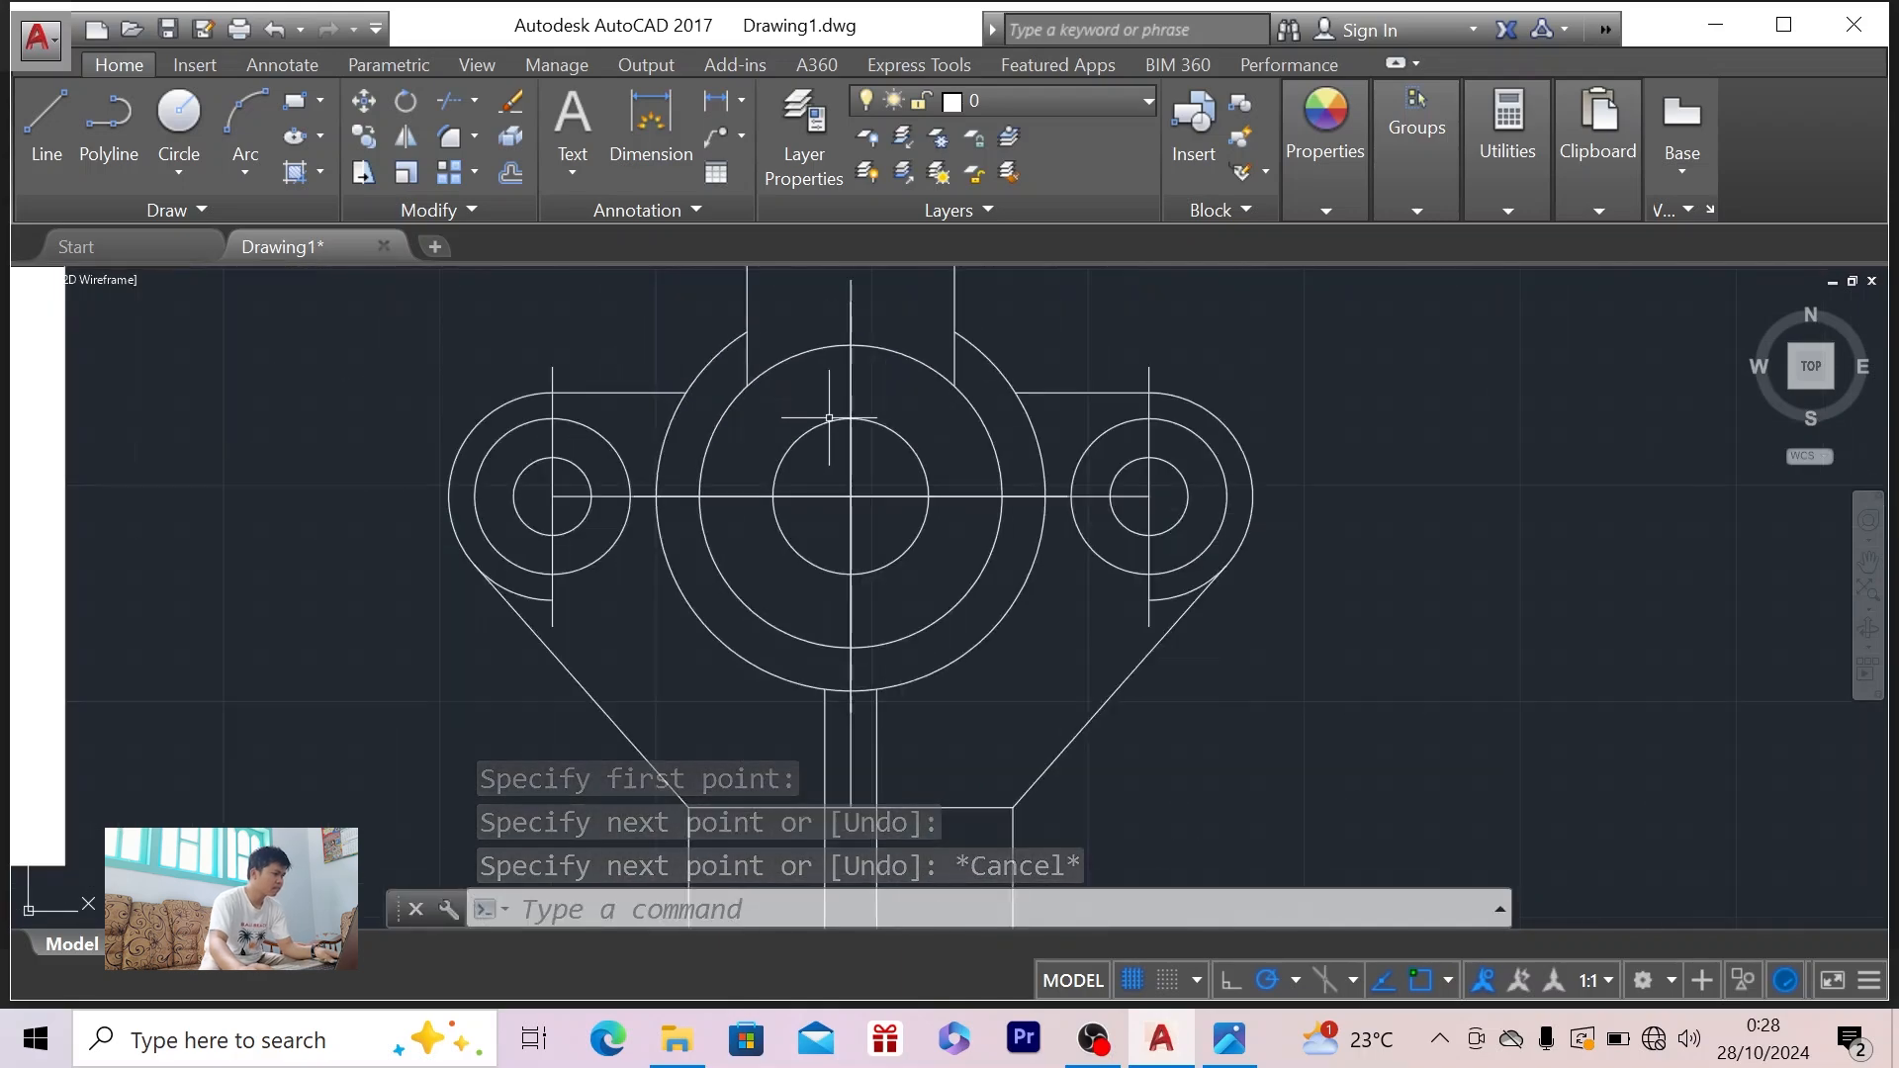
pyautogui.scroll(-2, 840, 436)
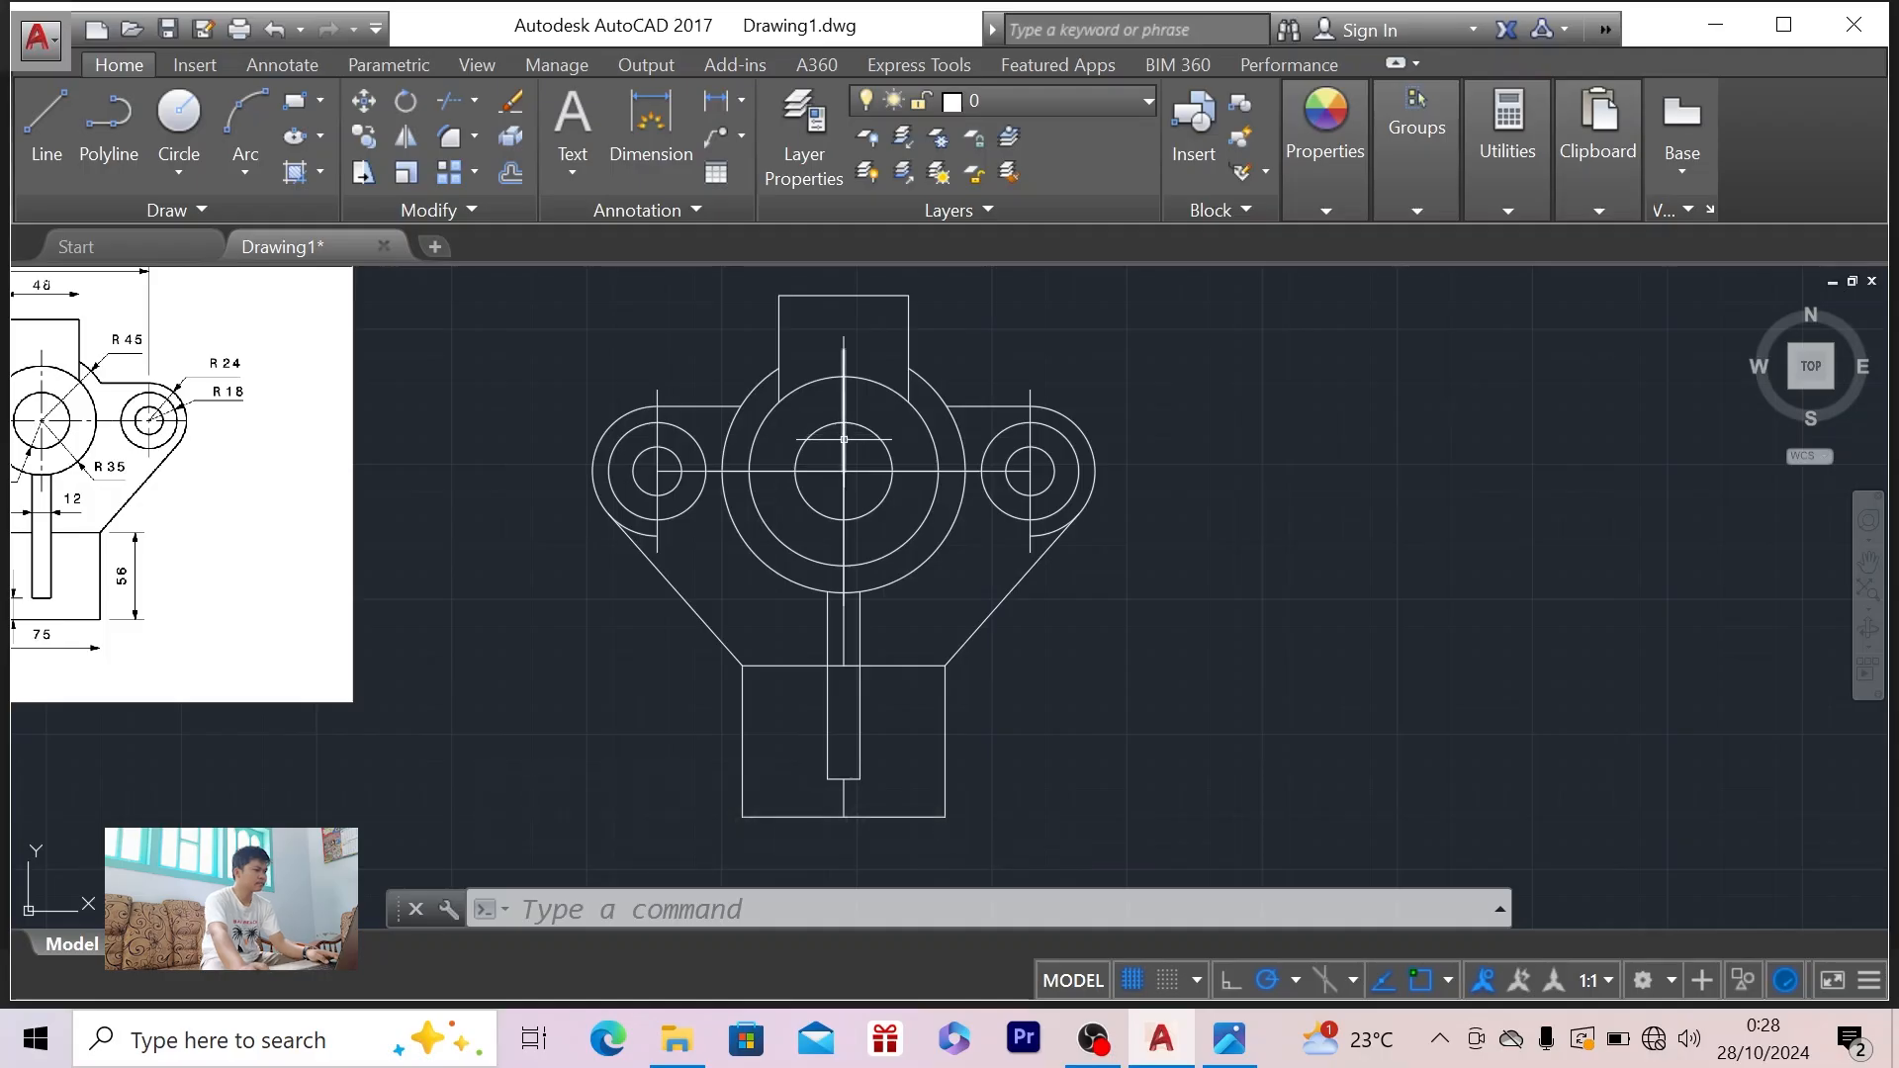
pyautogui.click(1870, 564)
pyautogui.moveTo(1611, 555); pyautogui.dragTo(1530, 514)
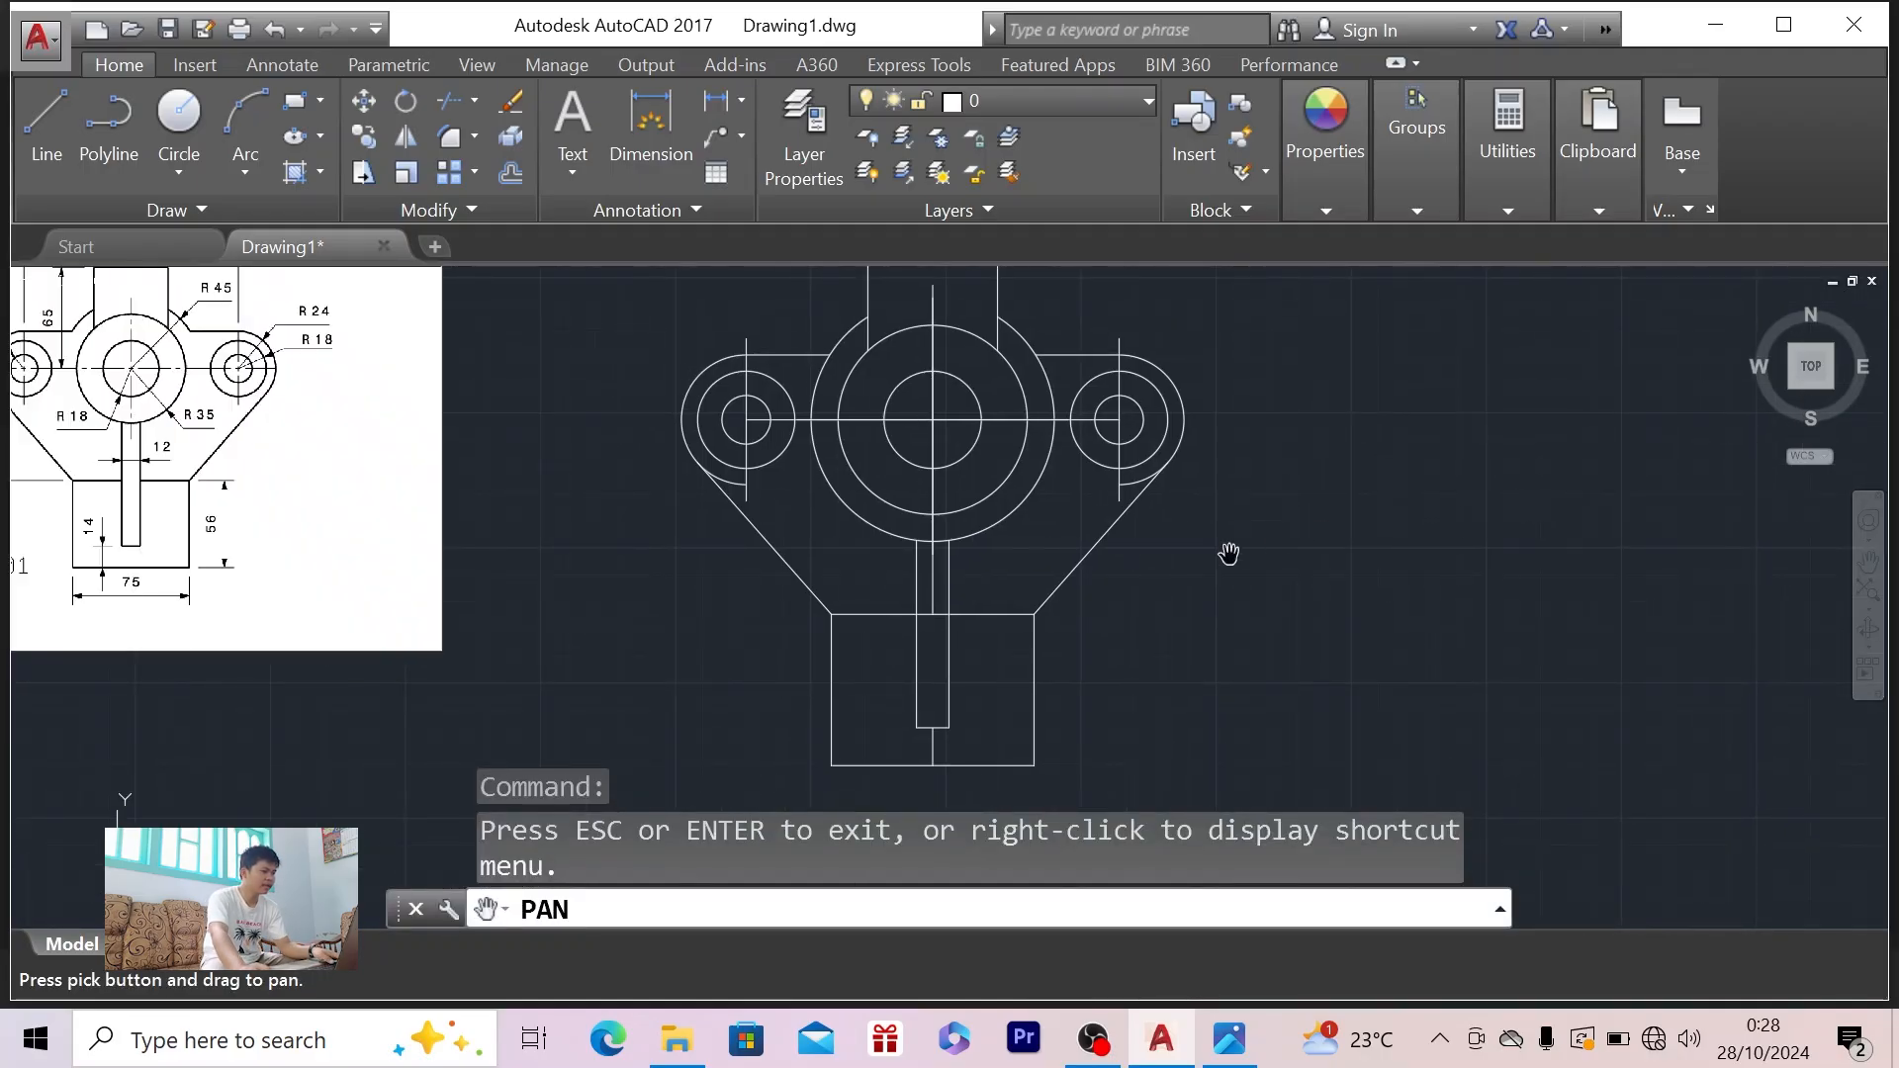
pyautogui.hotkey('alt', 'Tab')
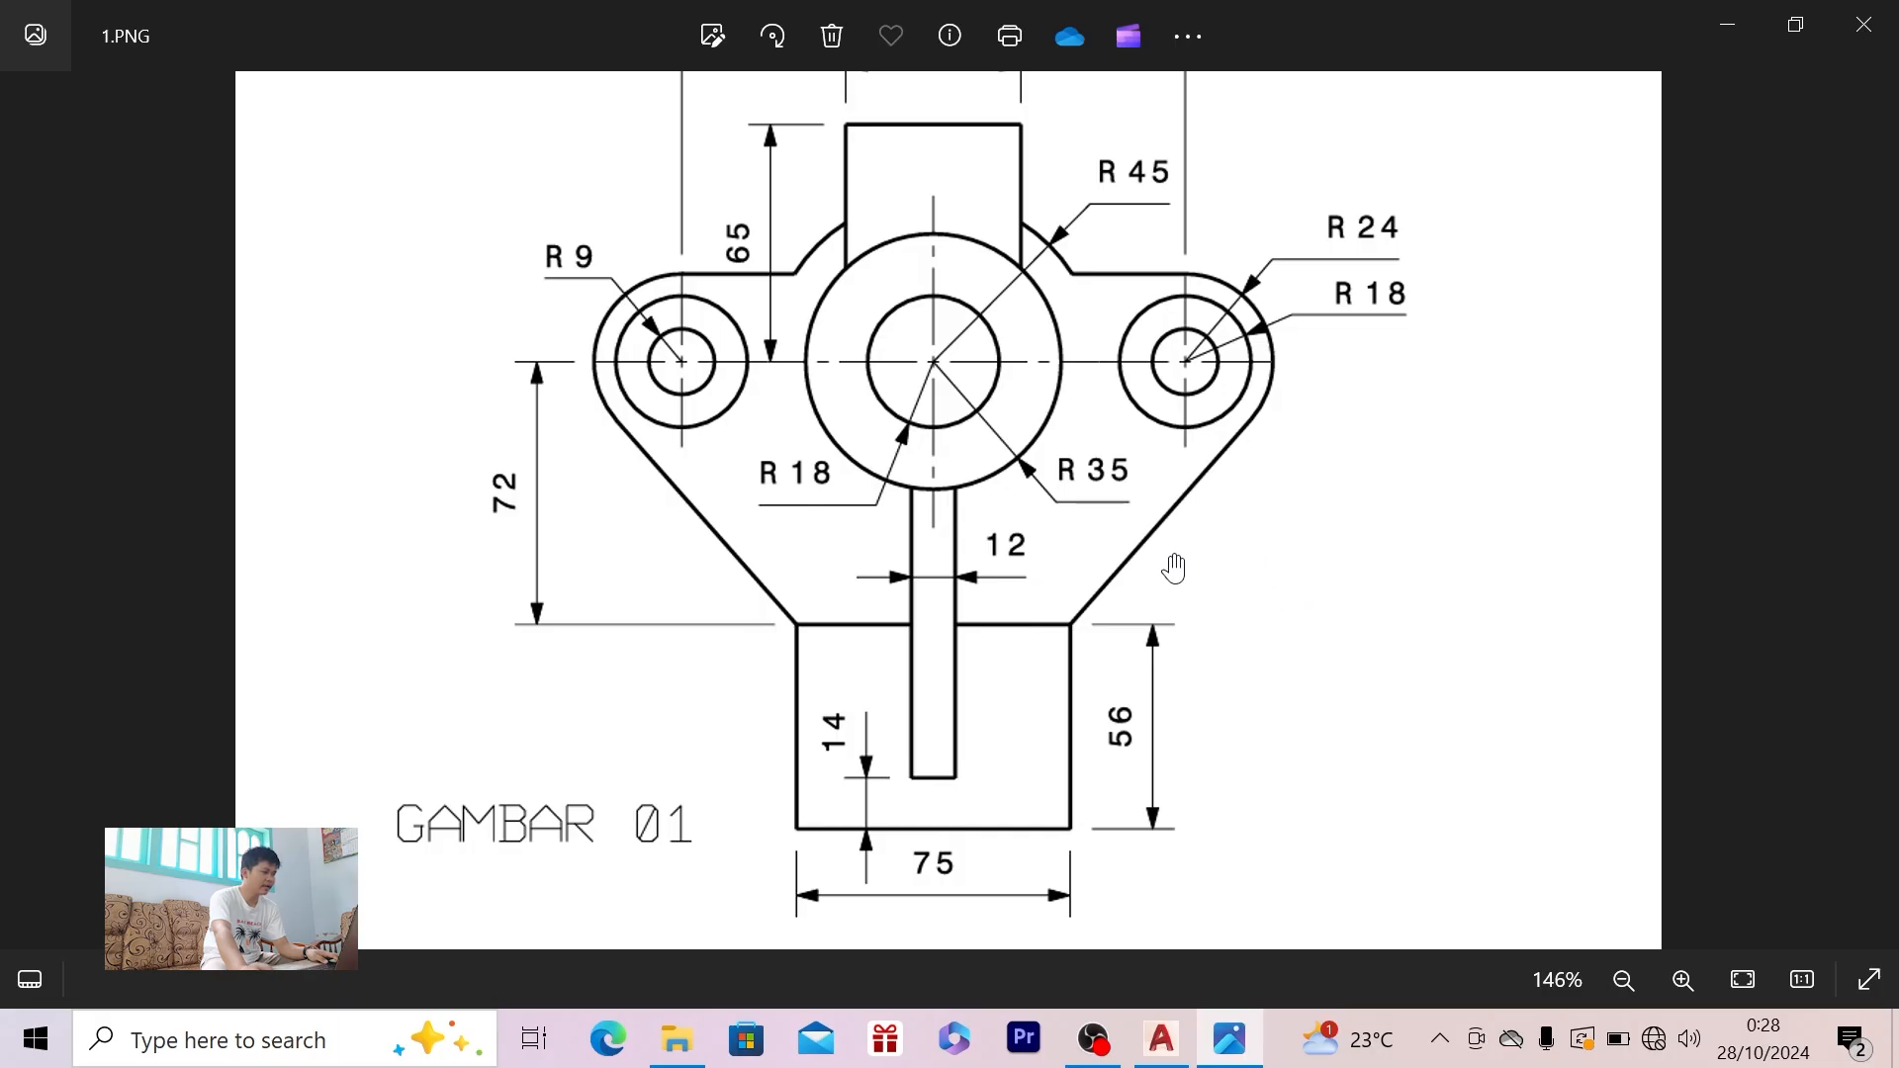
pyautogui.hotkey('alt', 'Tab')
pyautogui.press('Escape')
pyautogui.scroll(-2, 1213, 380)
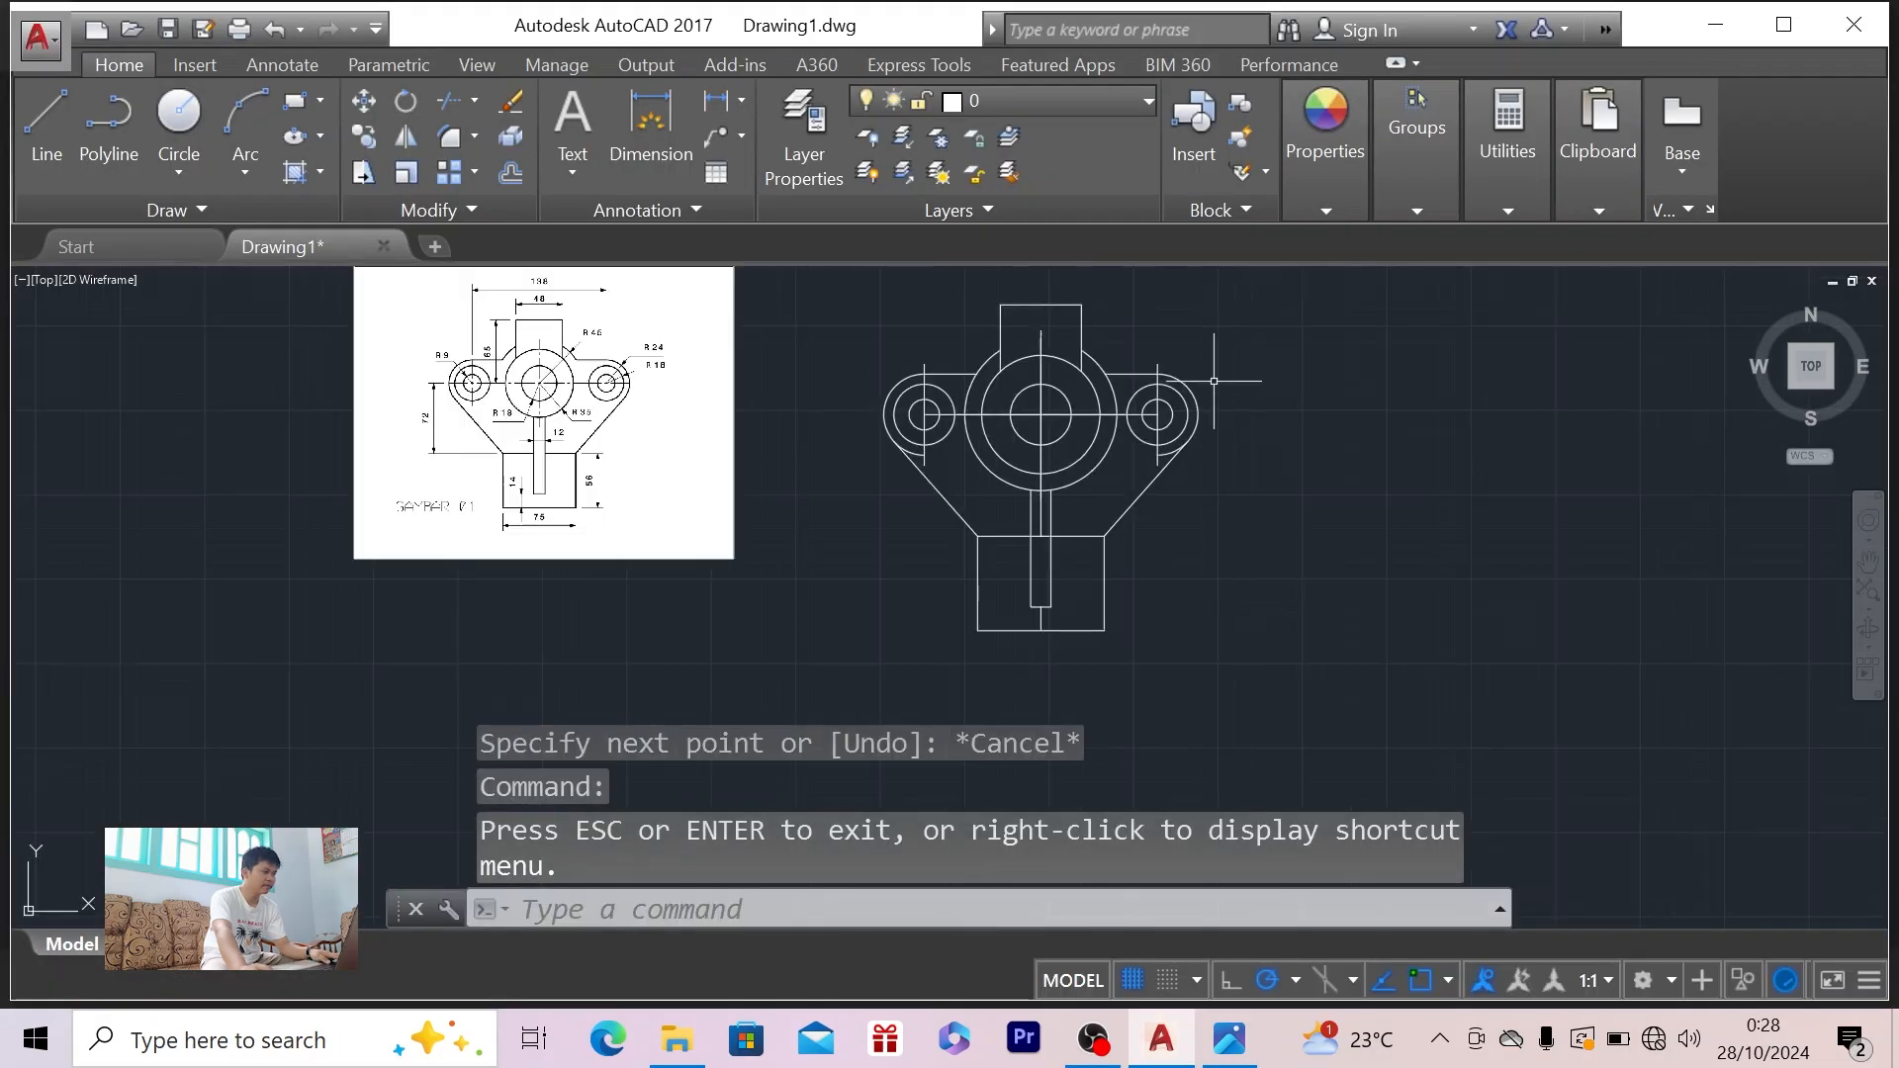
# - Trim away the lower parts of the R 45 circle on both sides of the slot, using the whole drawing as cutting edges
pyautogui.click(1253, 306)
pyautogui.click(813, 694)
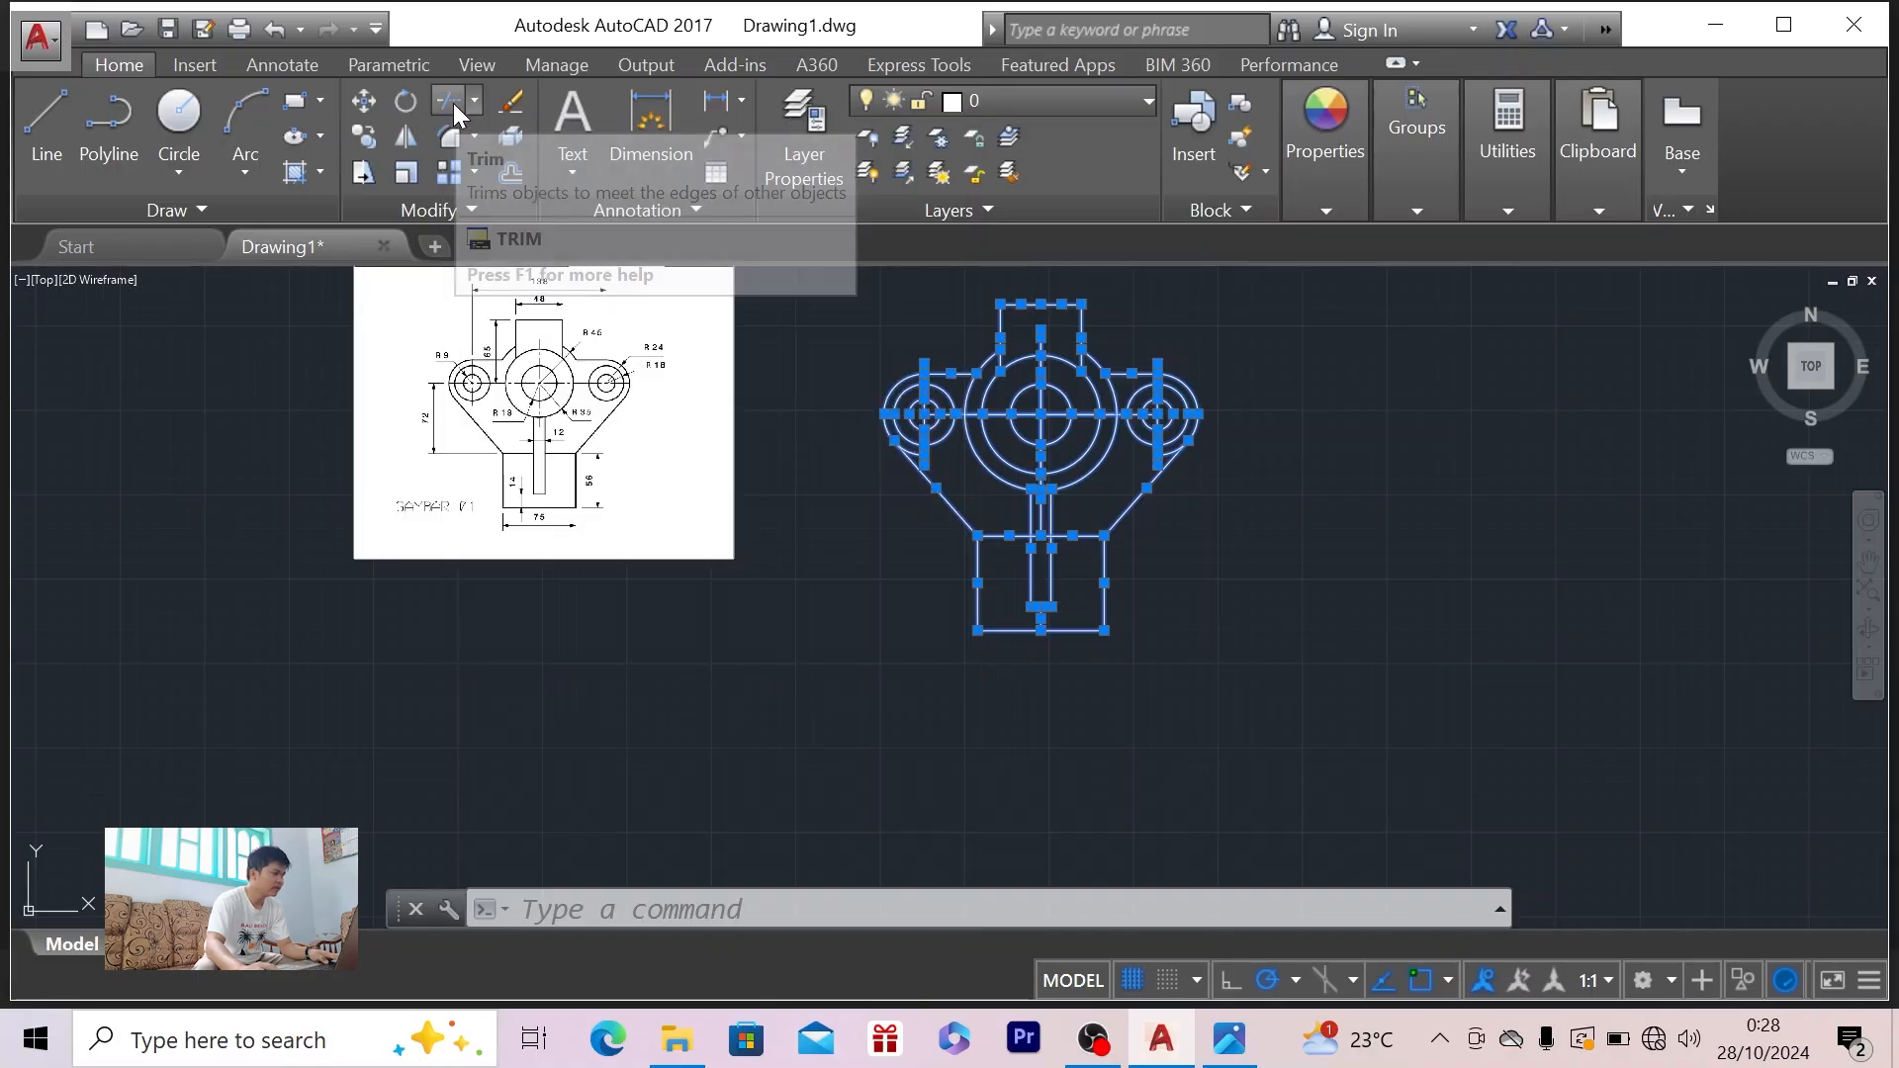
pyautogui.click(449, 102)
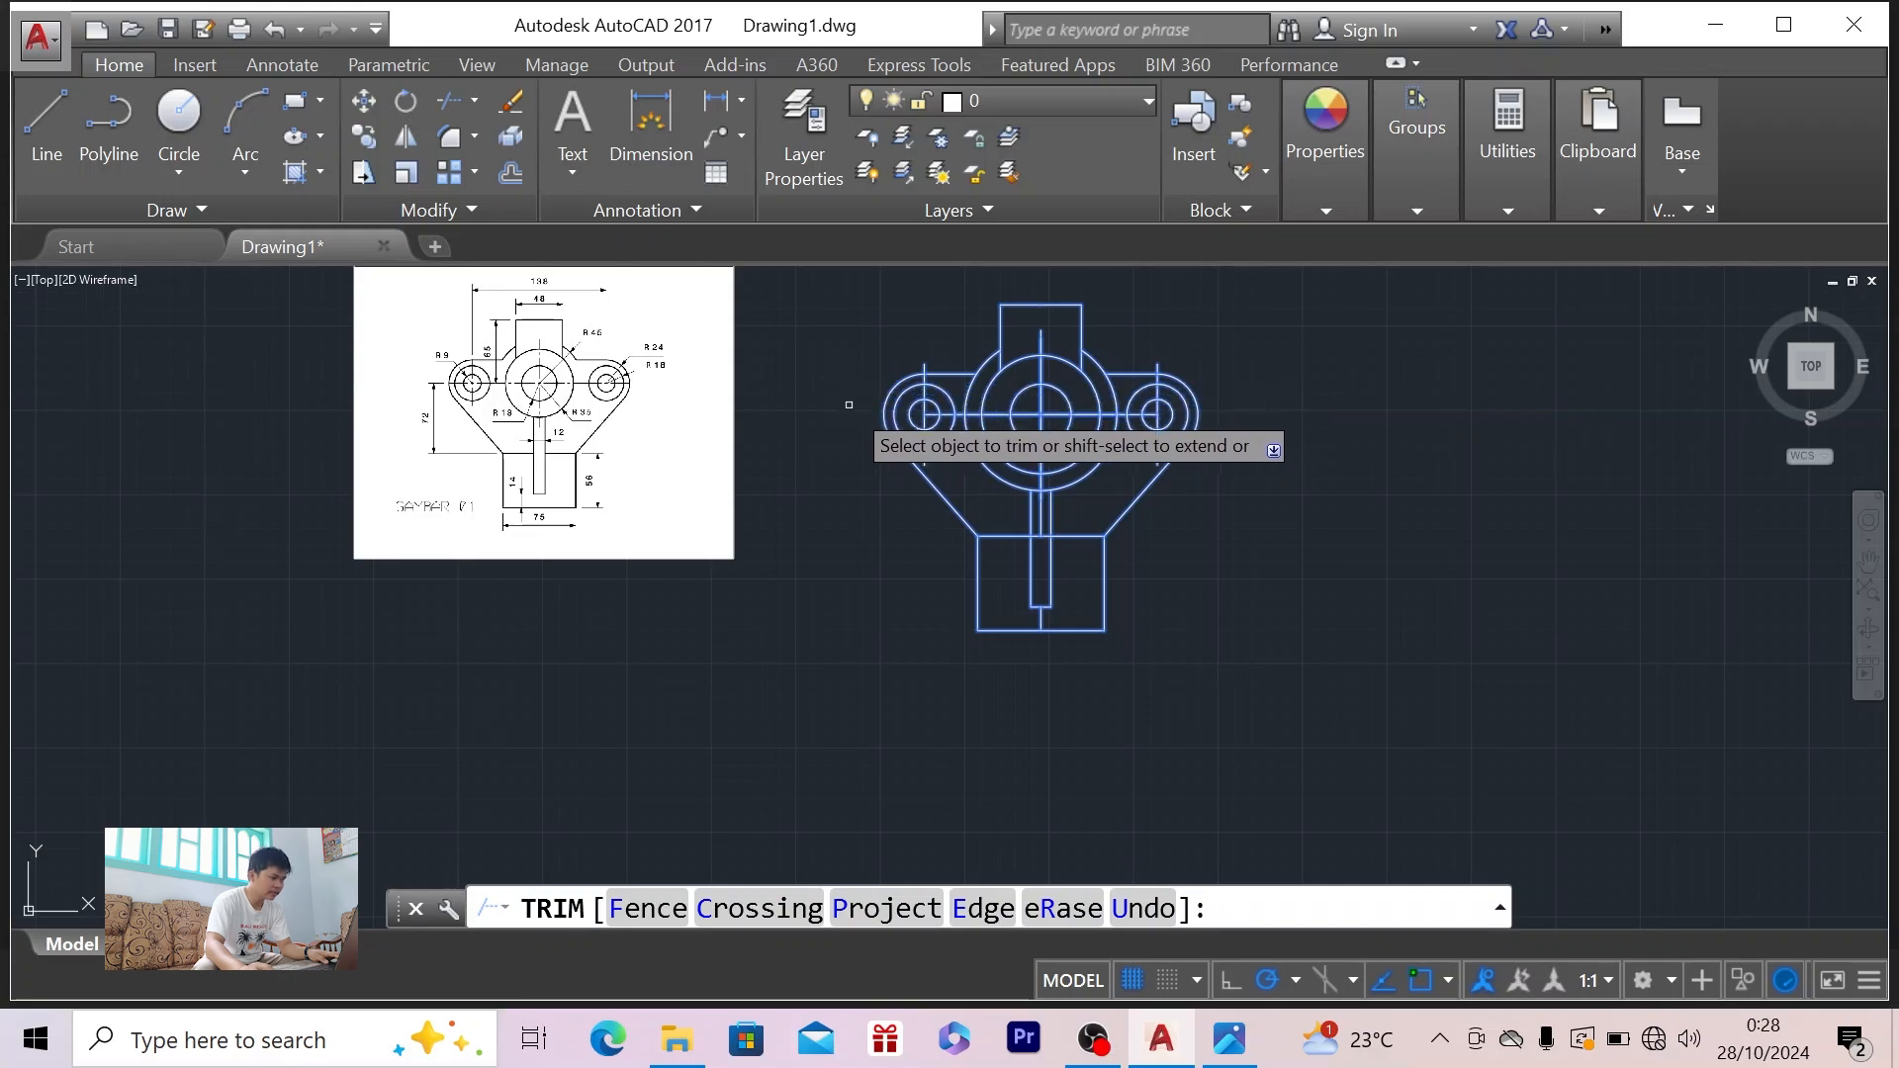
pyautogui.hotkey('alt', 'Tab')
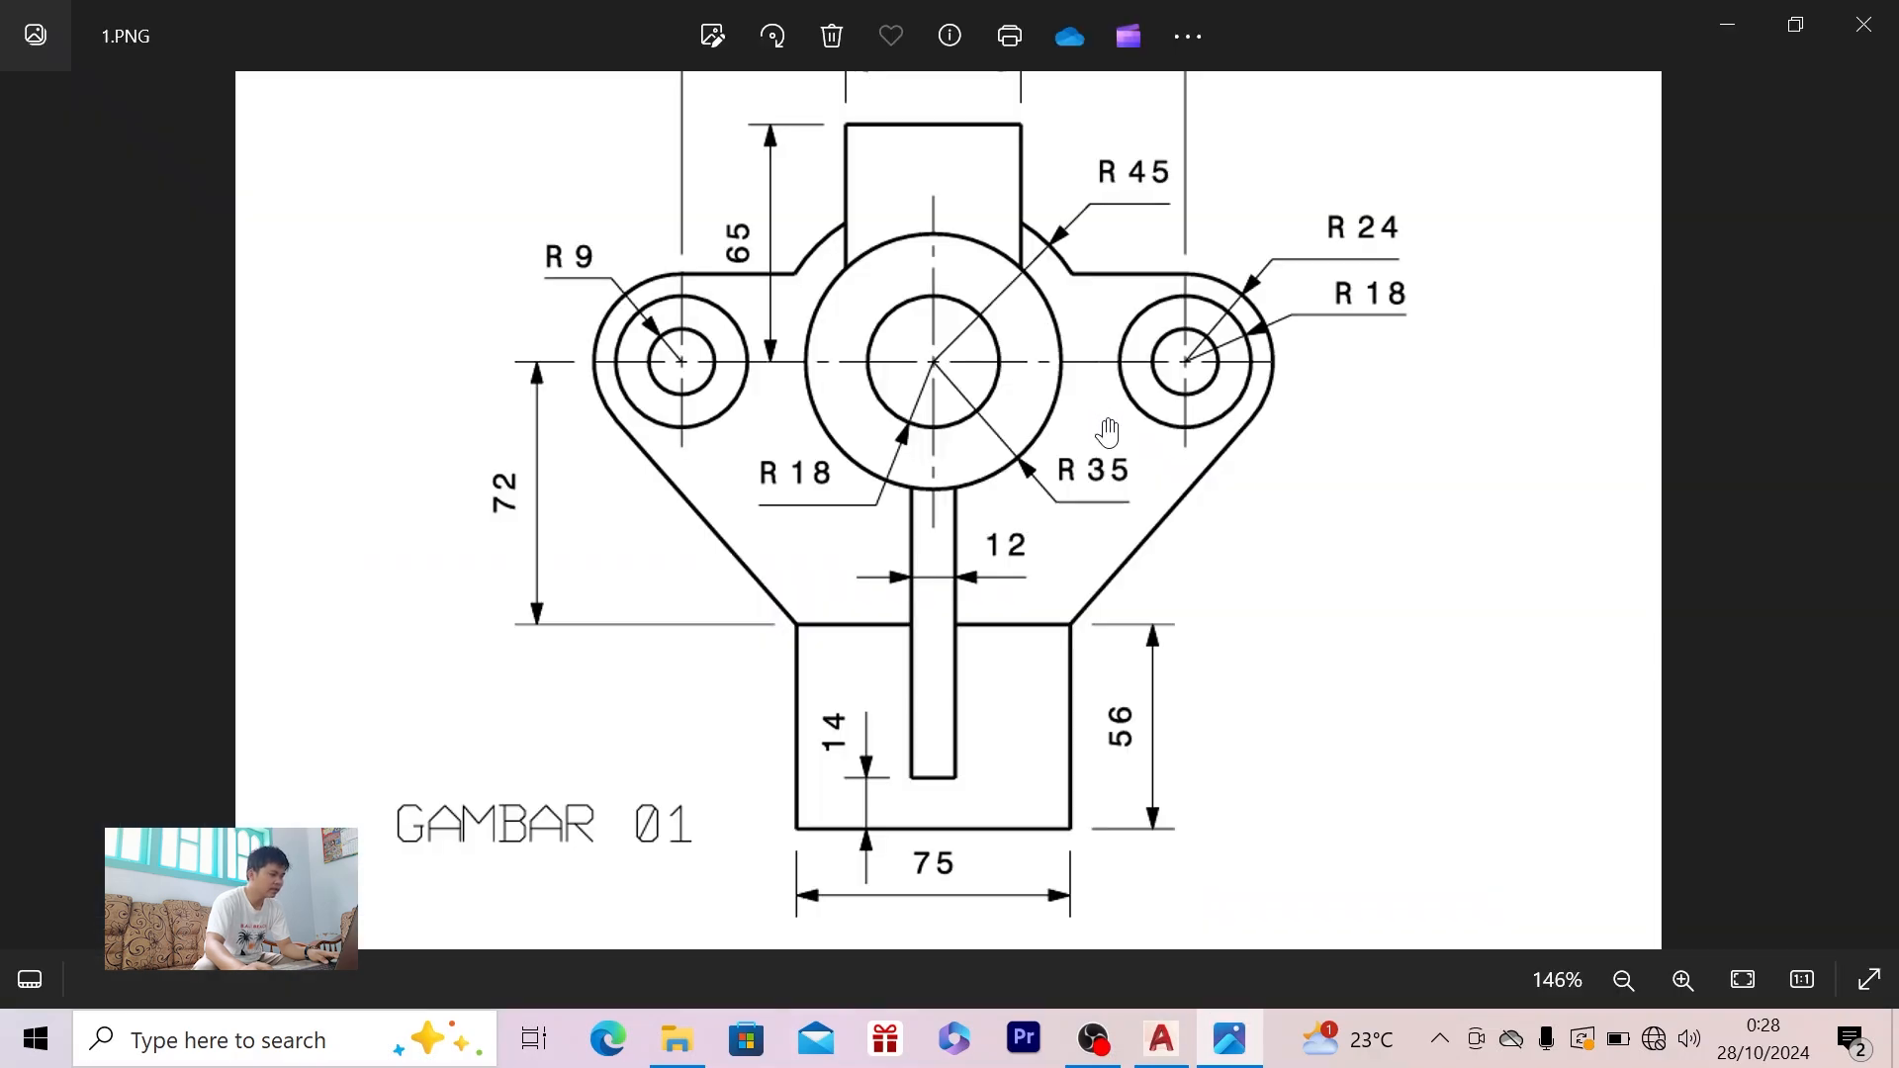
pyautogui.hotkey('alt', 'Tab')
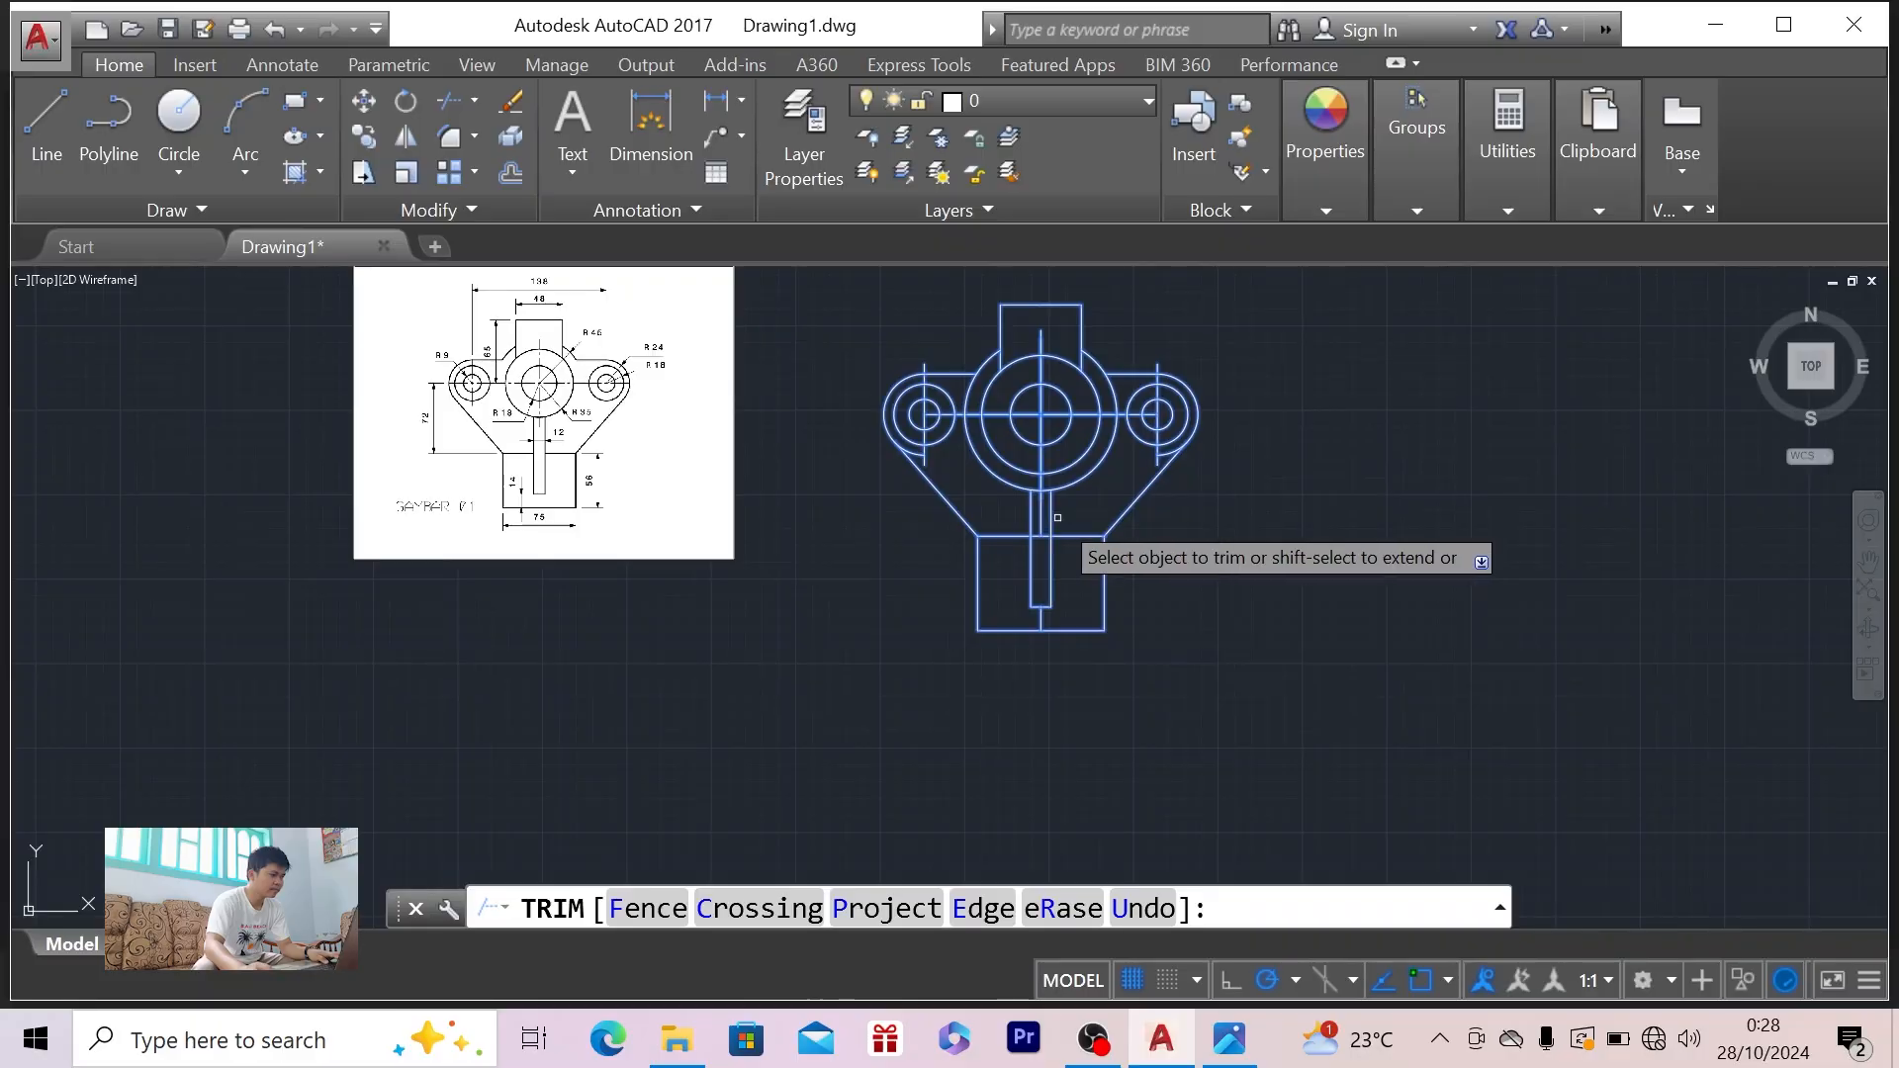
pyautogui.click(1110, 460)
pyautogui.click(1003, 482)
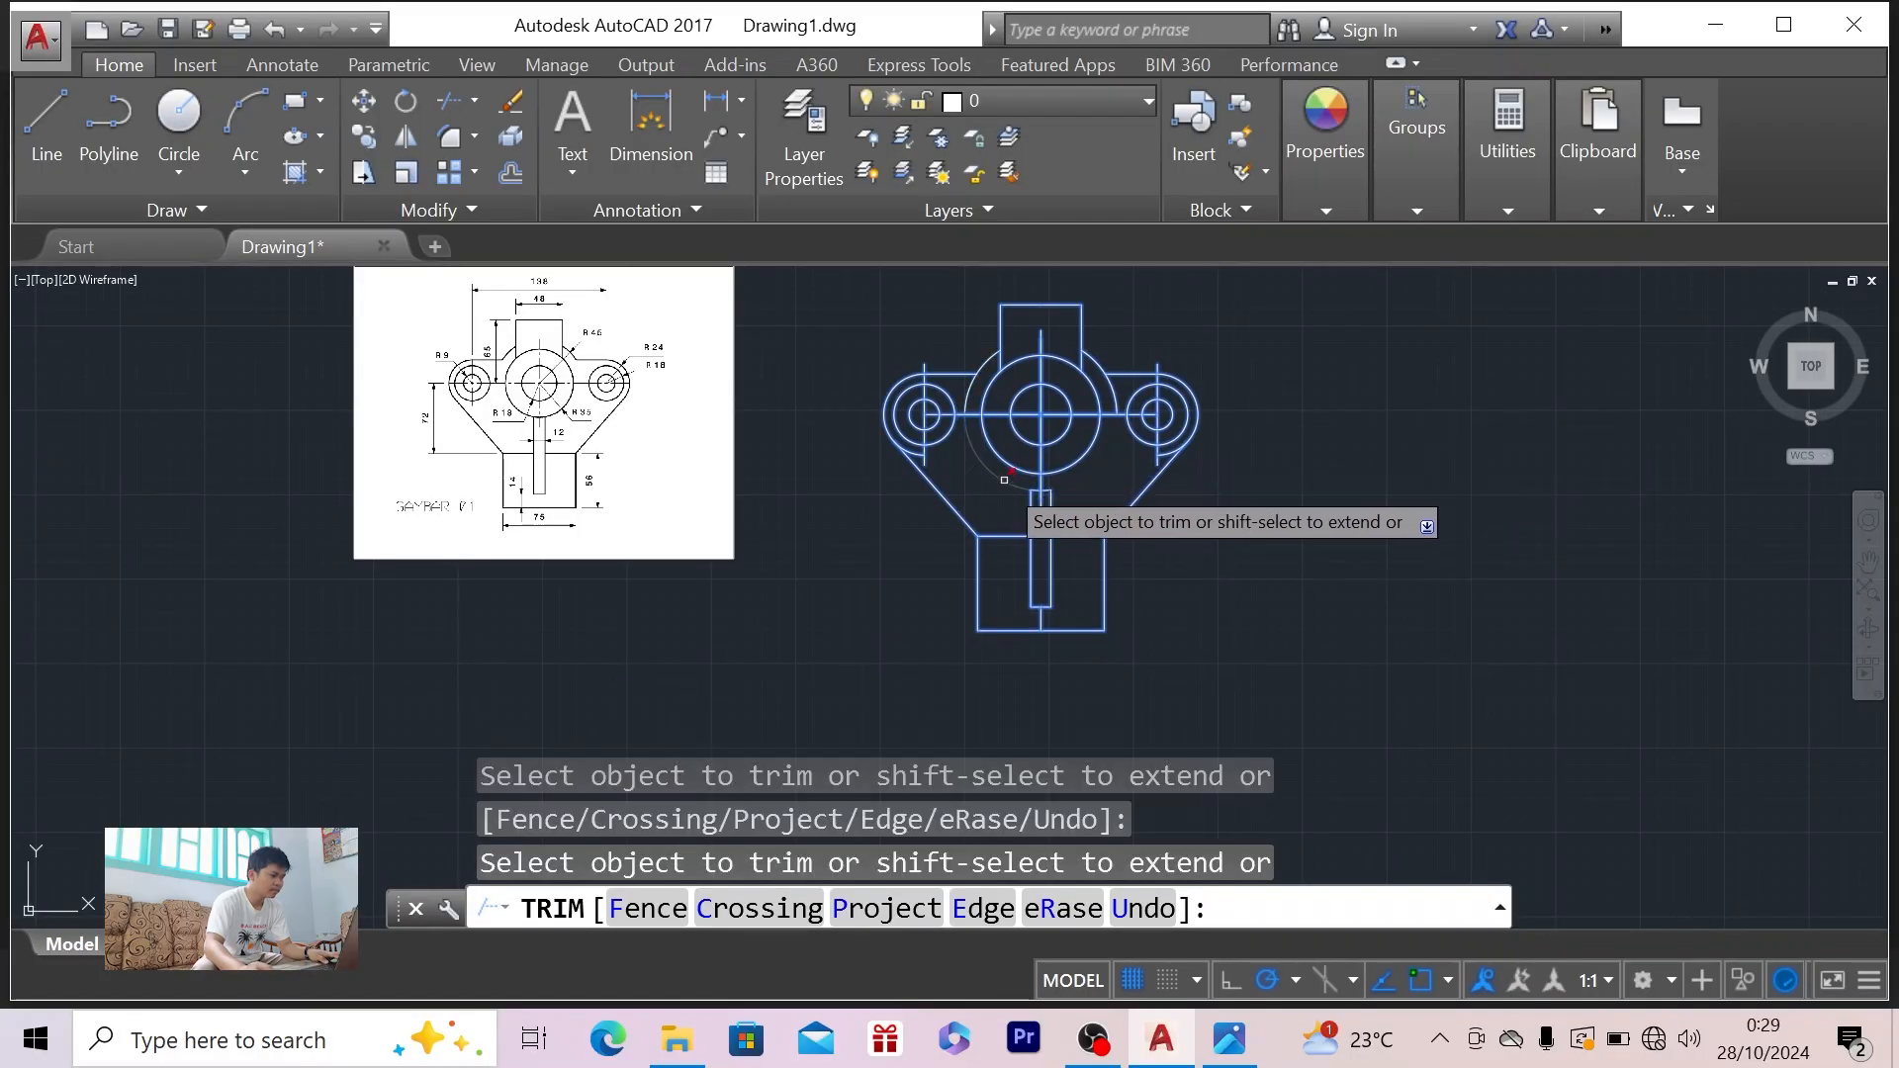
pyautogui.scroll(2, 1001, 483)
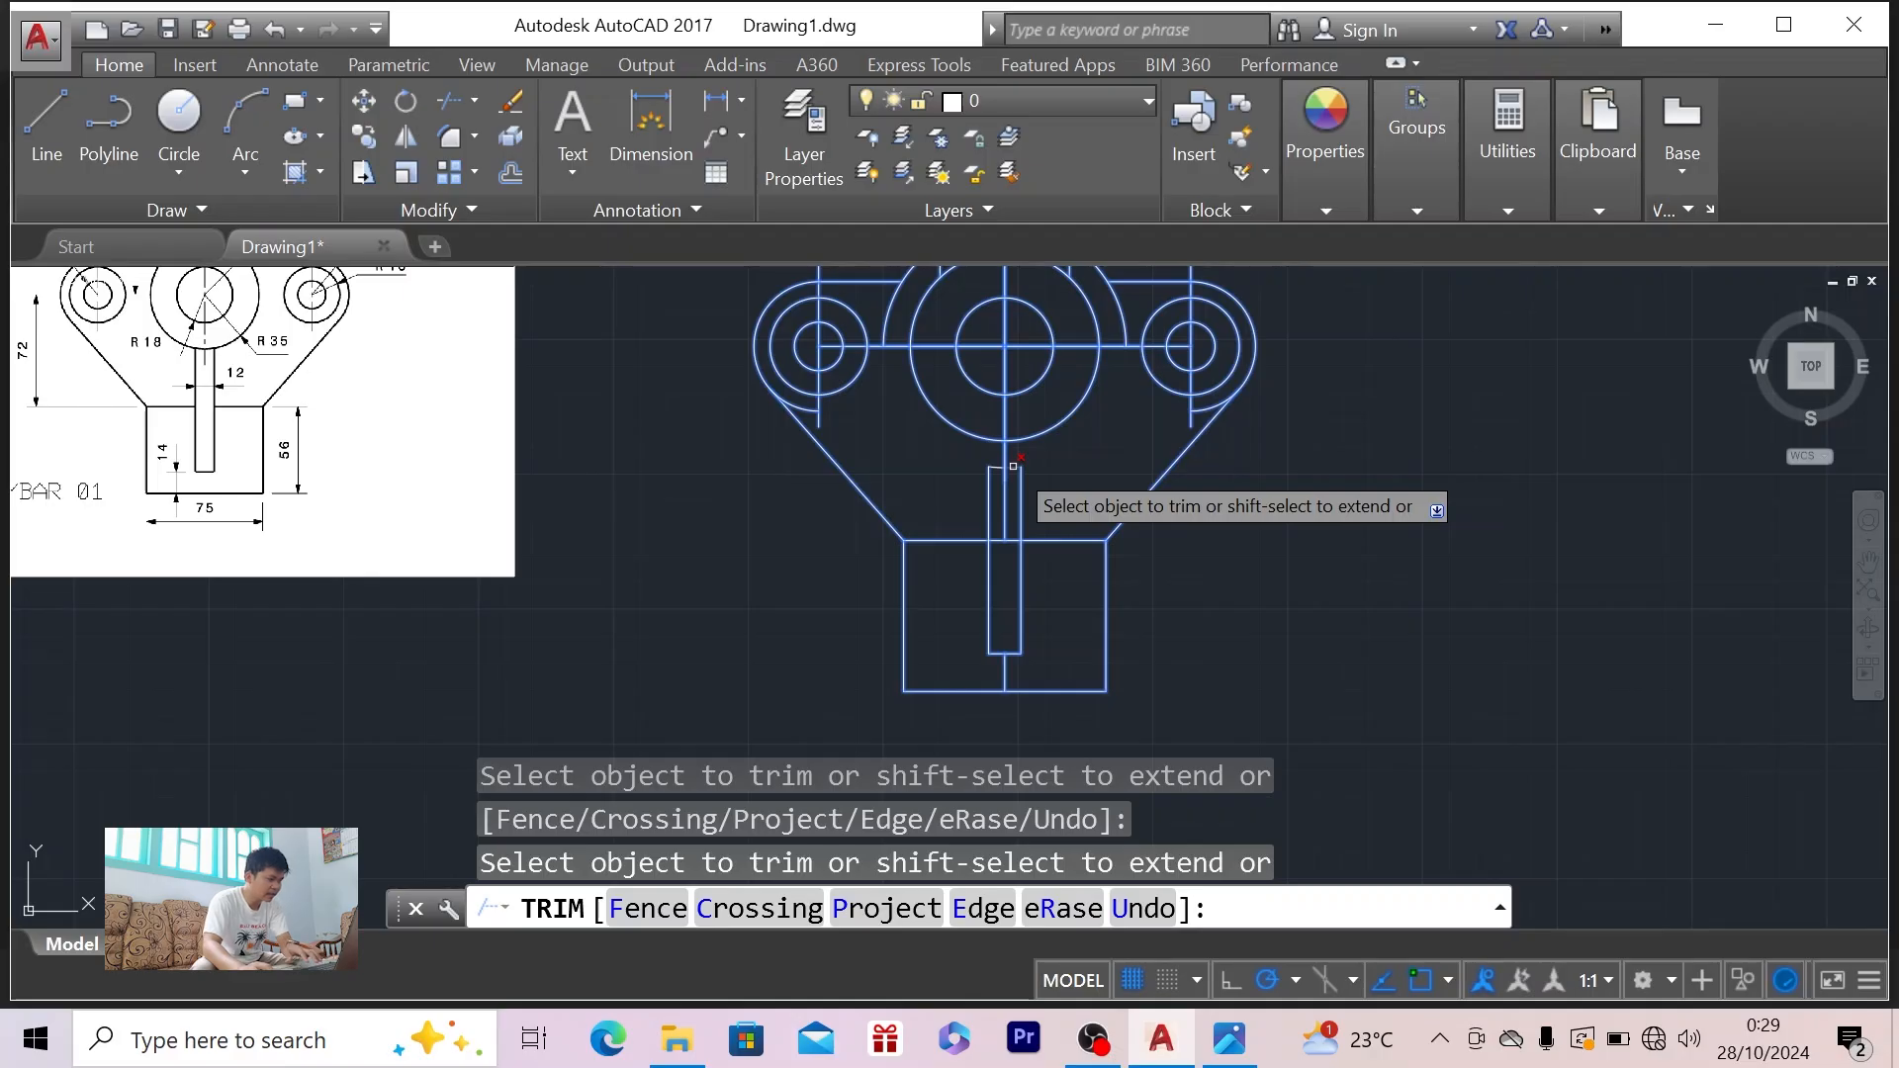
pyautogui.press('Escape')
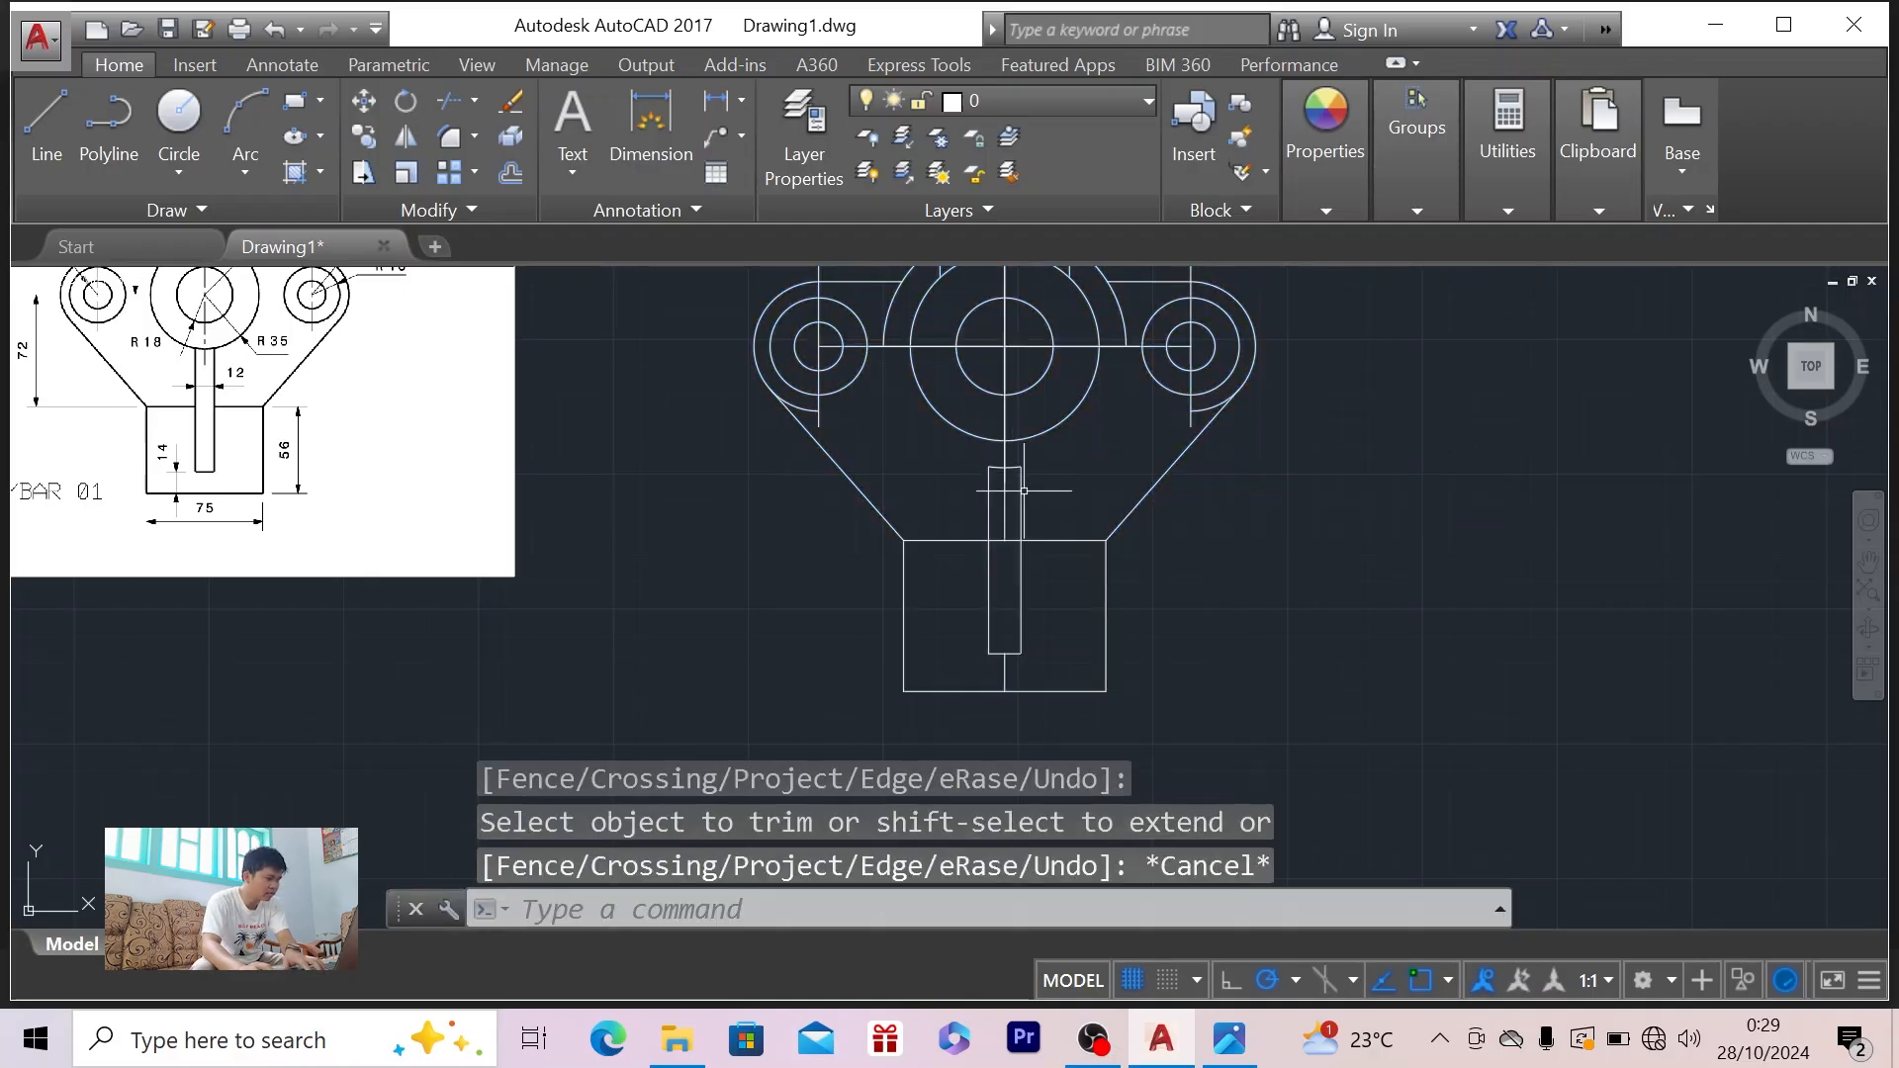
# - Erase the two vertical side lines of the central slot
pyautogui.click(1021, 491)
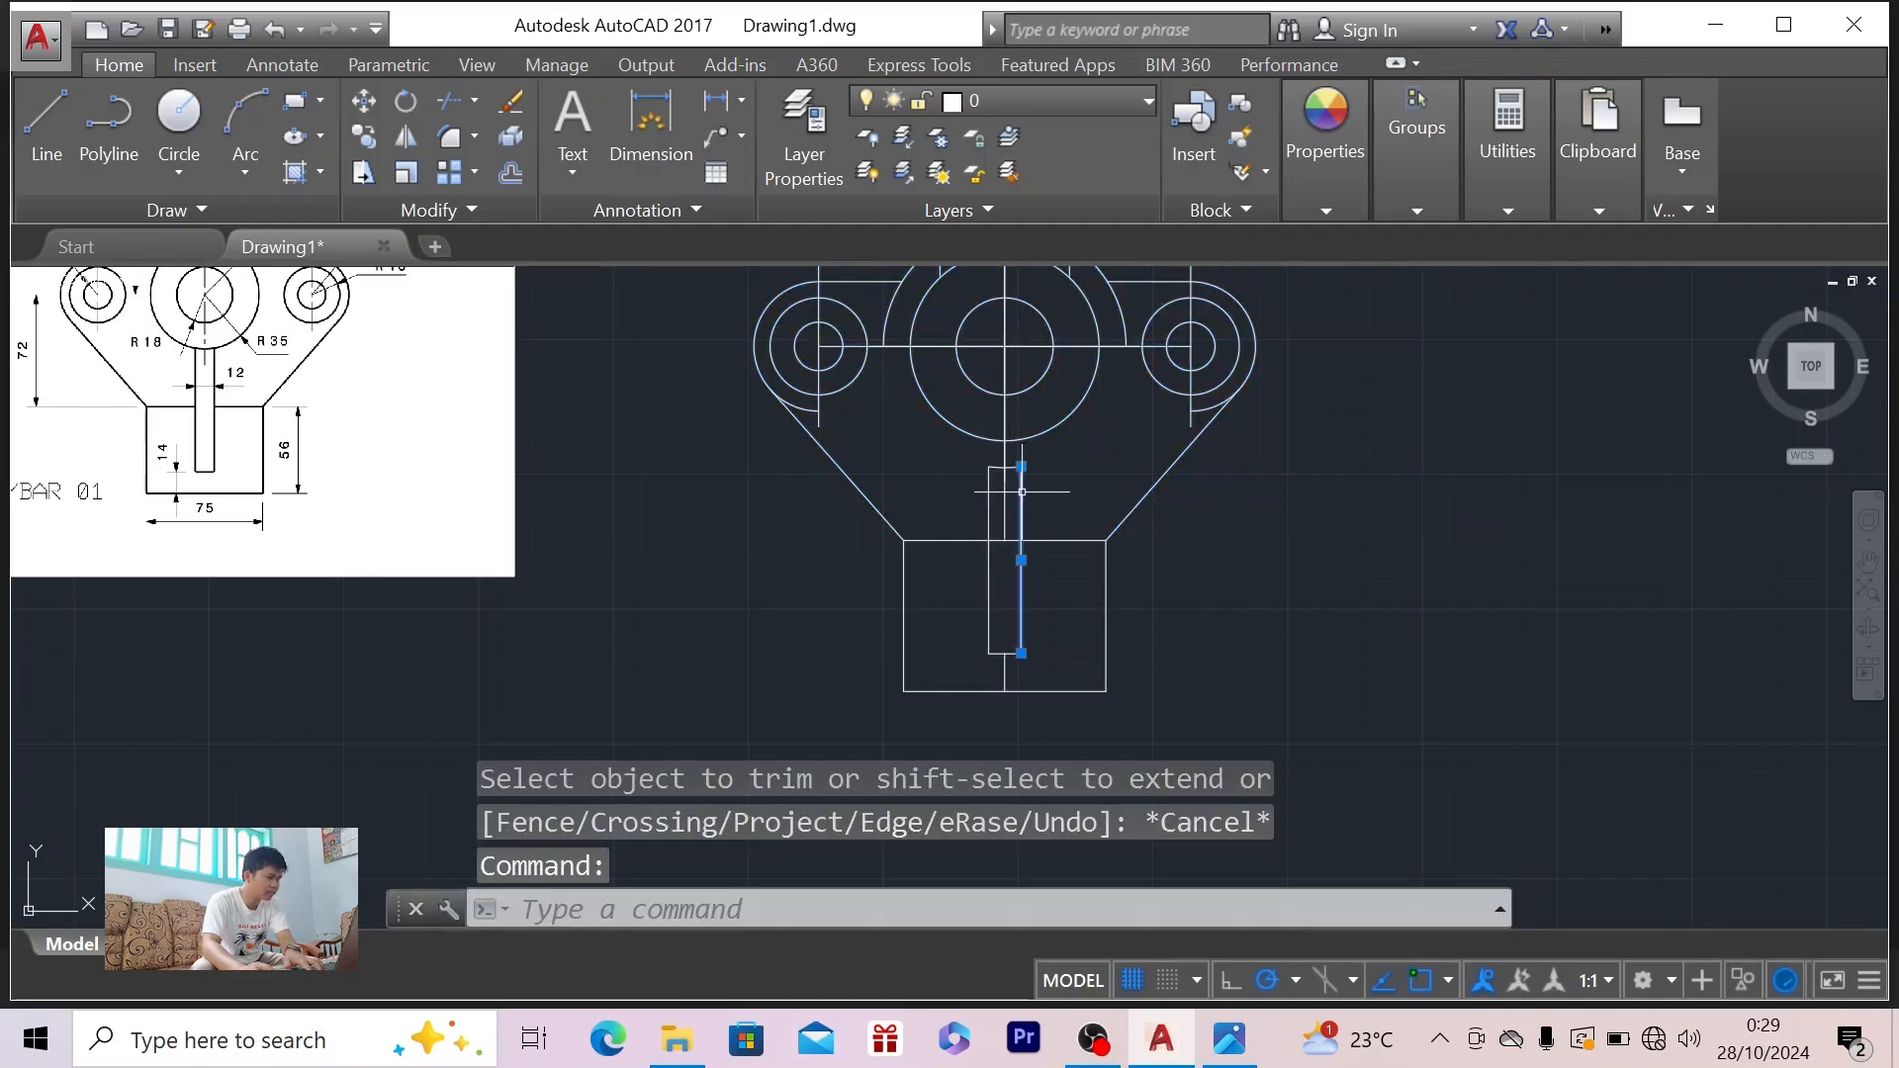
pyautogui.press('Delete')
pyautogui.click(990, 489)
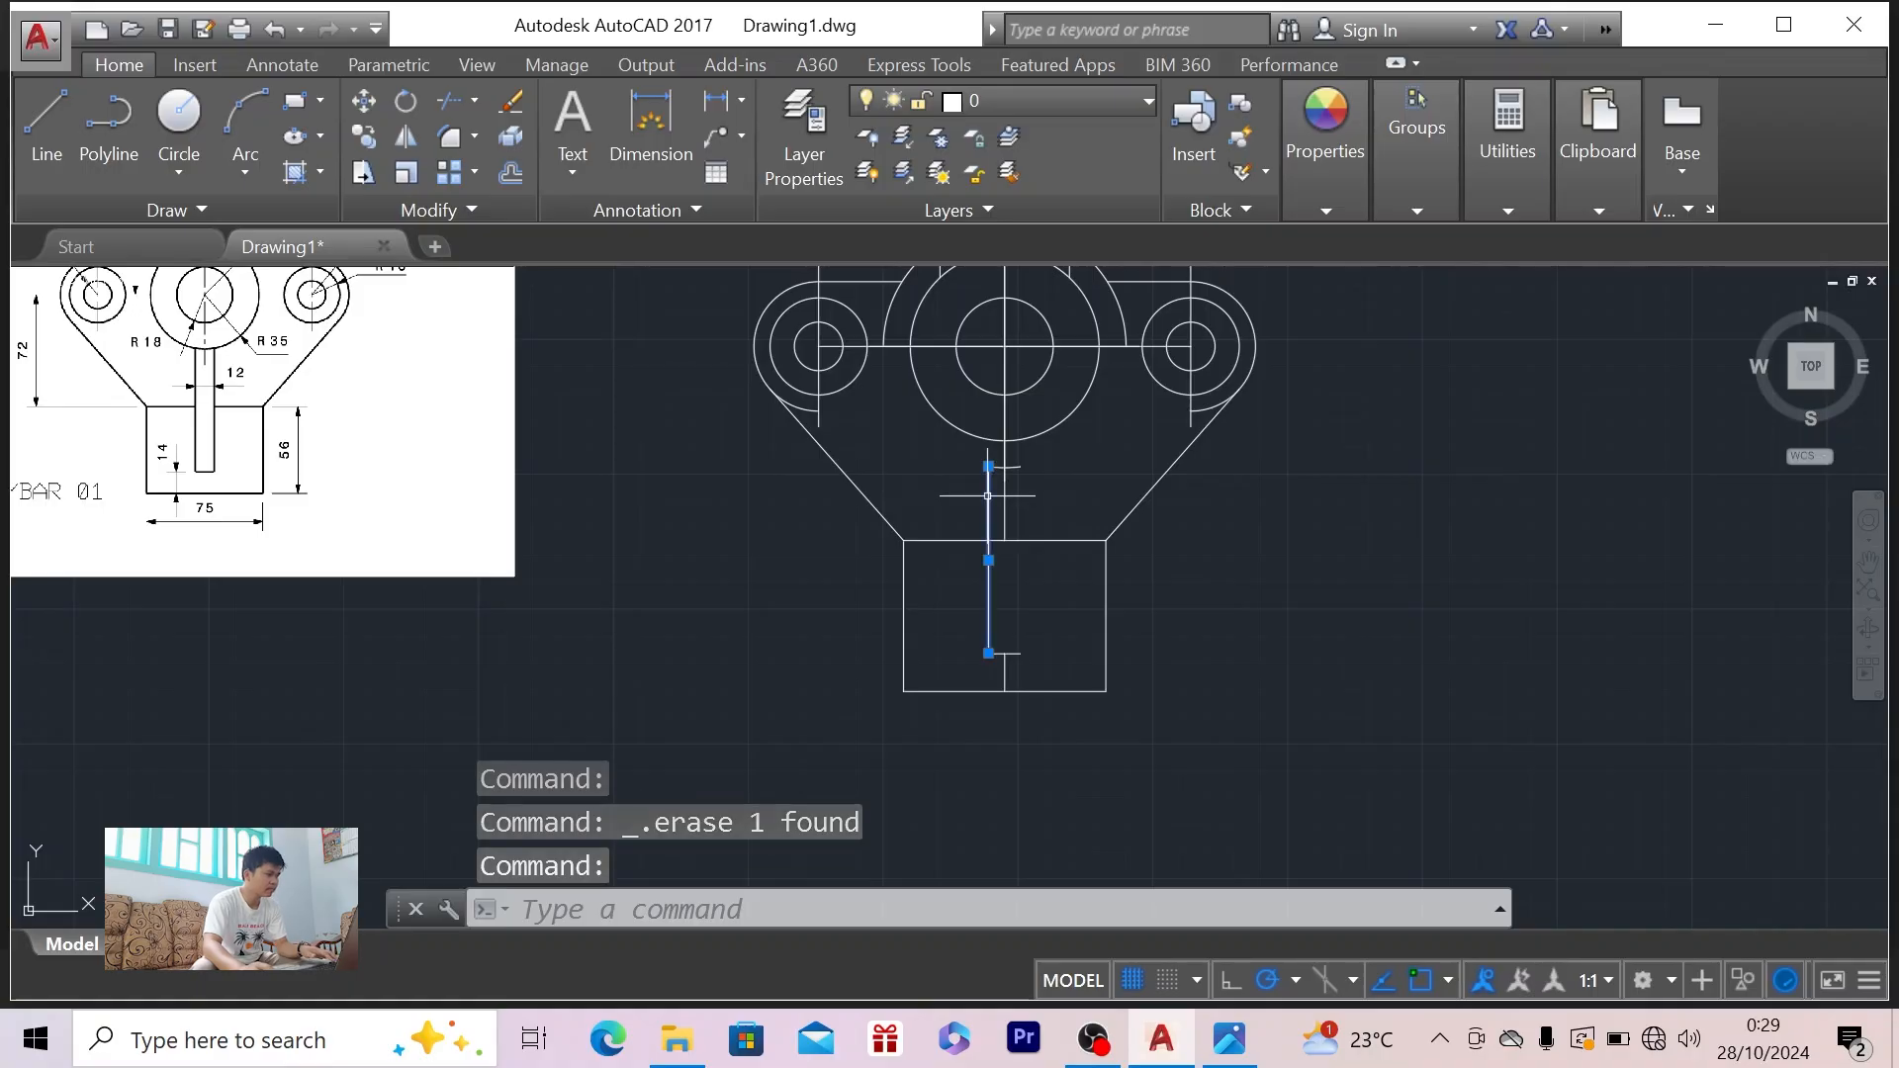
pyautogui.press('Delete')
pyautogui.click(992, 466)
pyautogui.moveTo(989, 467)
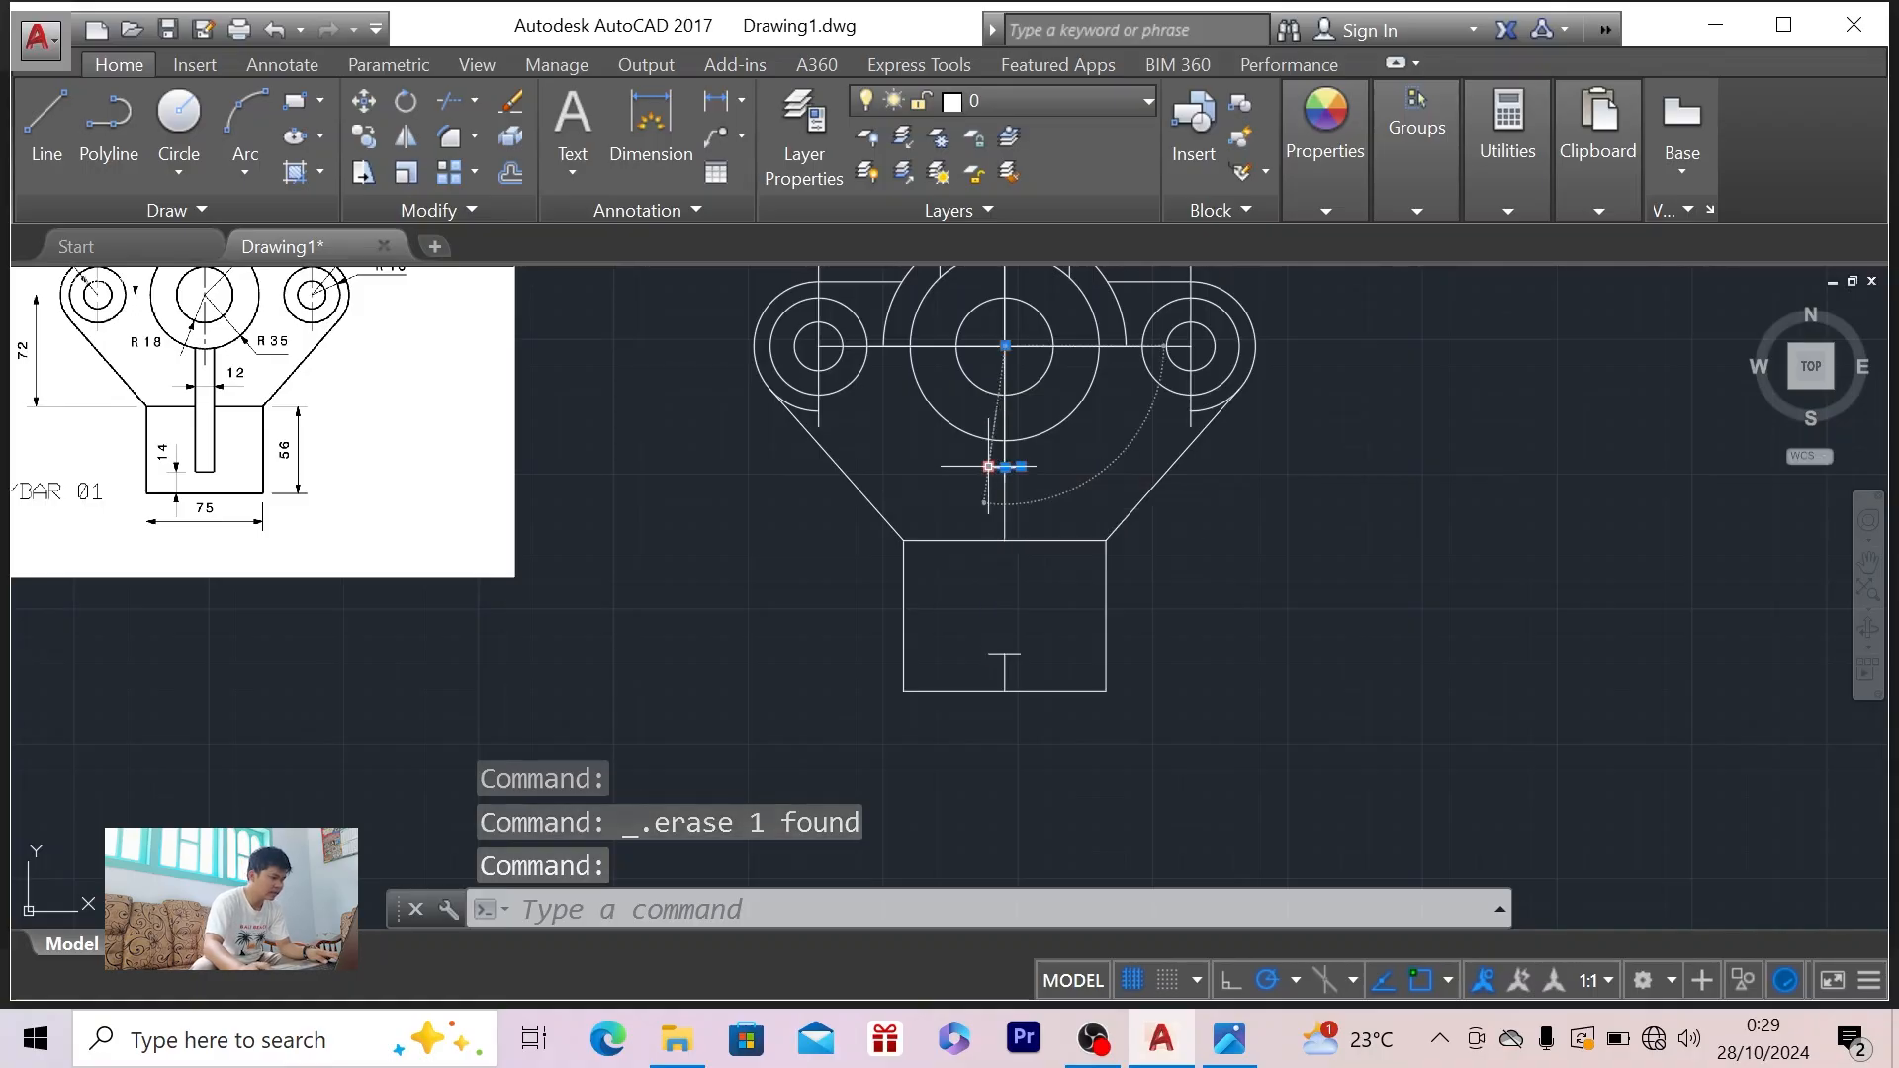
pyautogui.press('Escape')
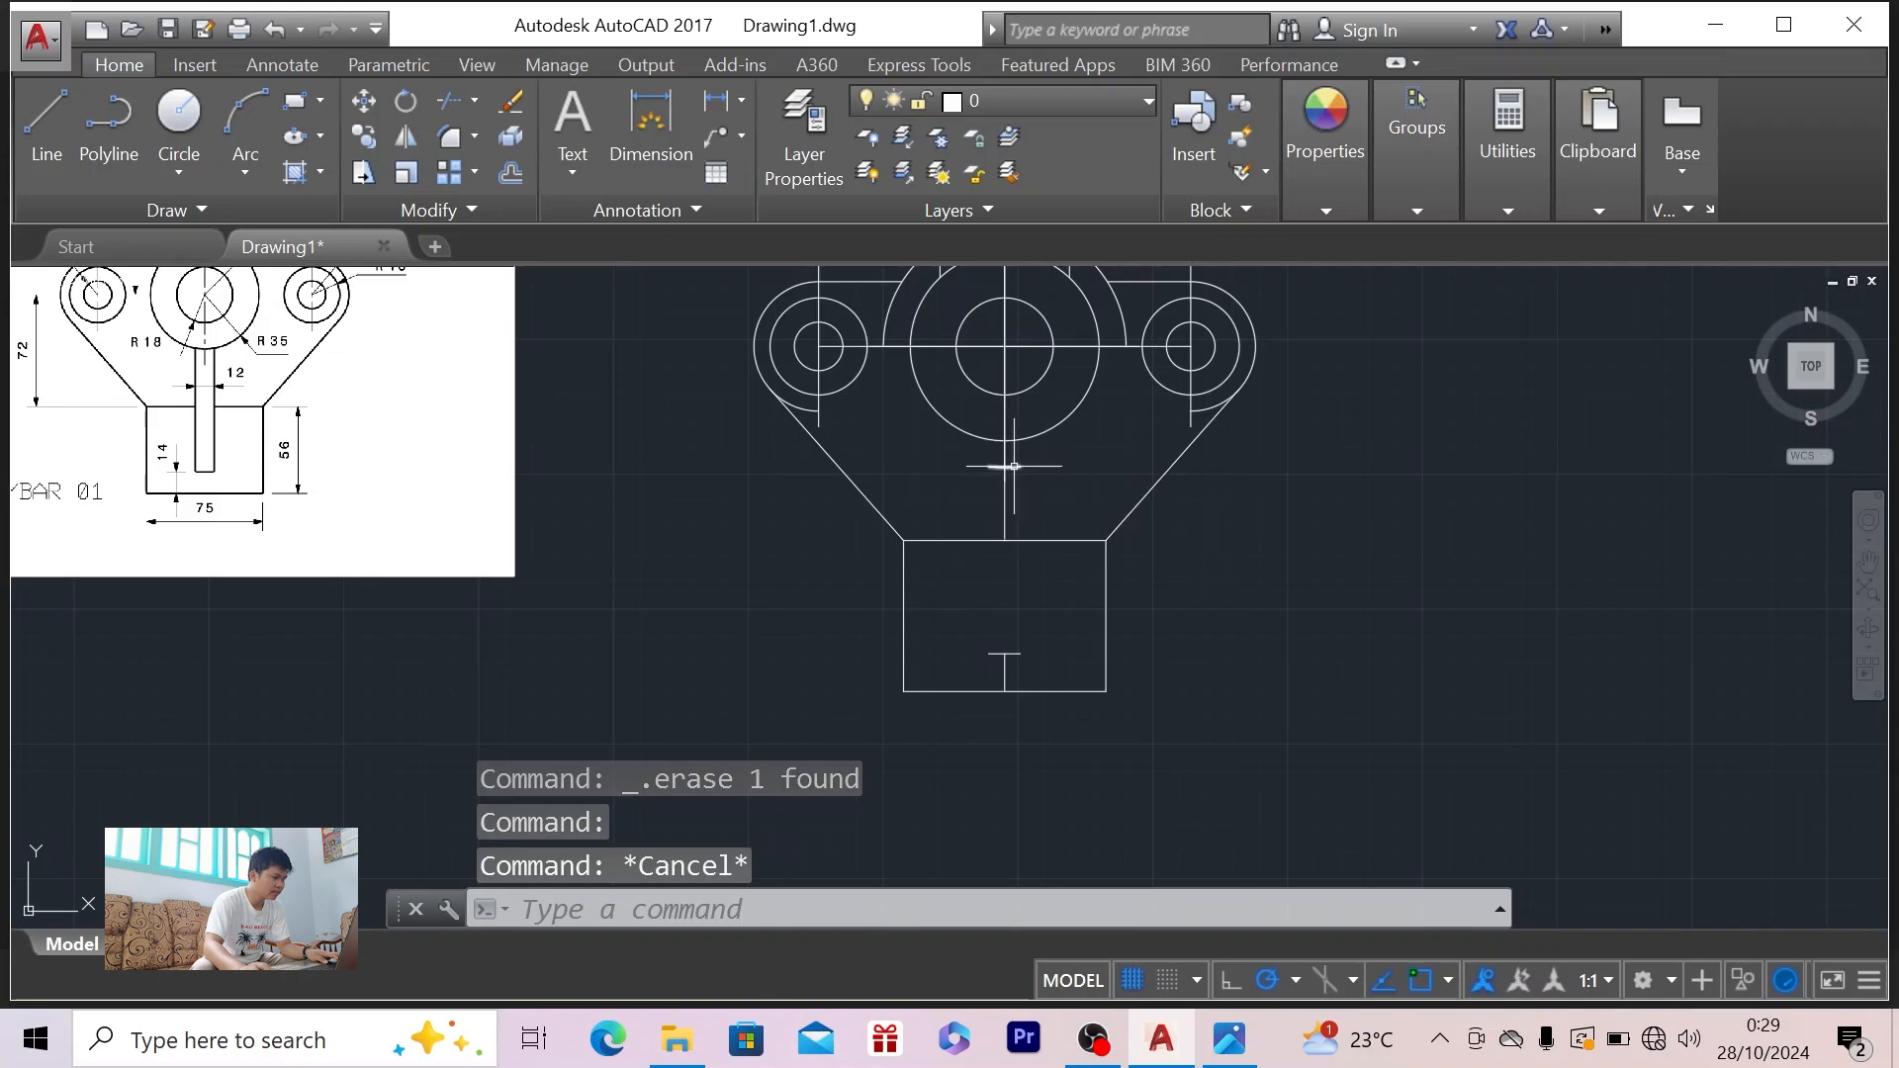
# - Draw both vertical sides of the slot as lines from its lower corners up to the R 35 circle
pyautogui.click(50, 117)
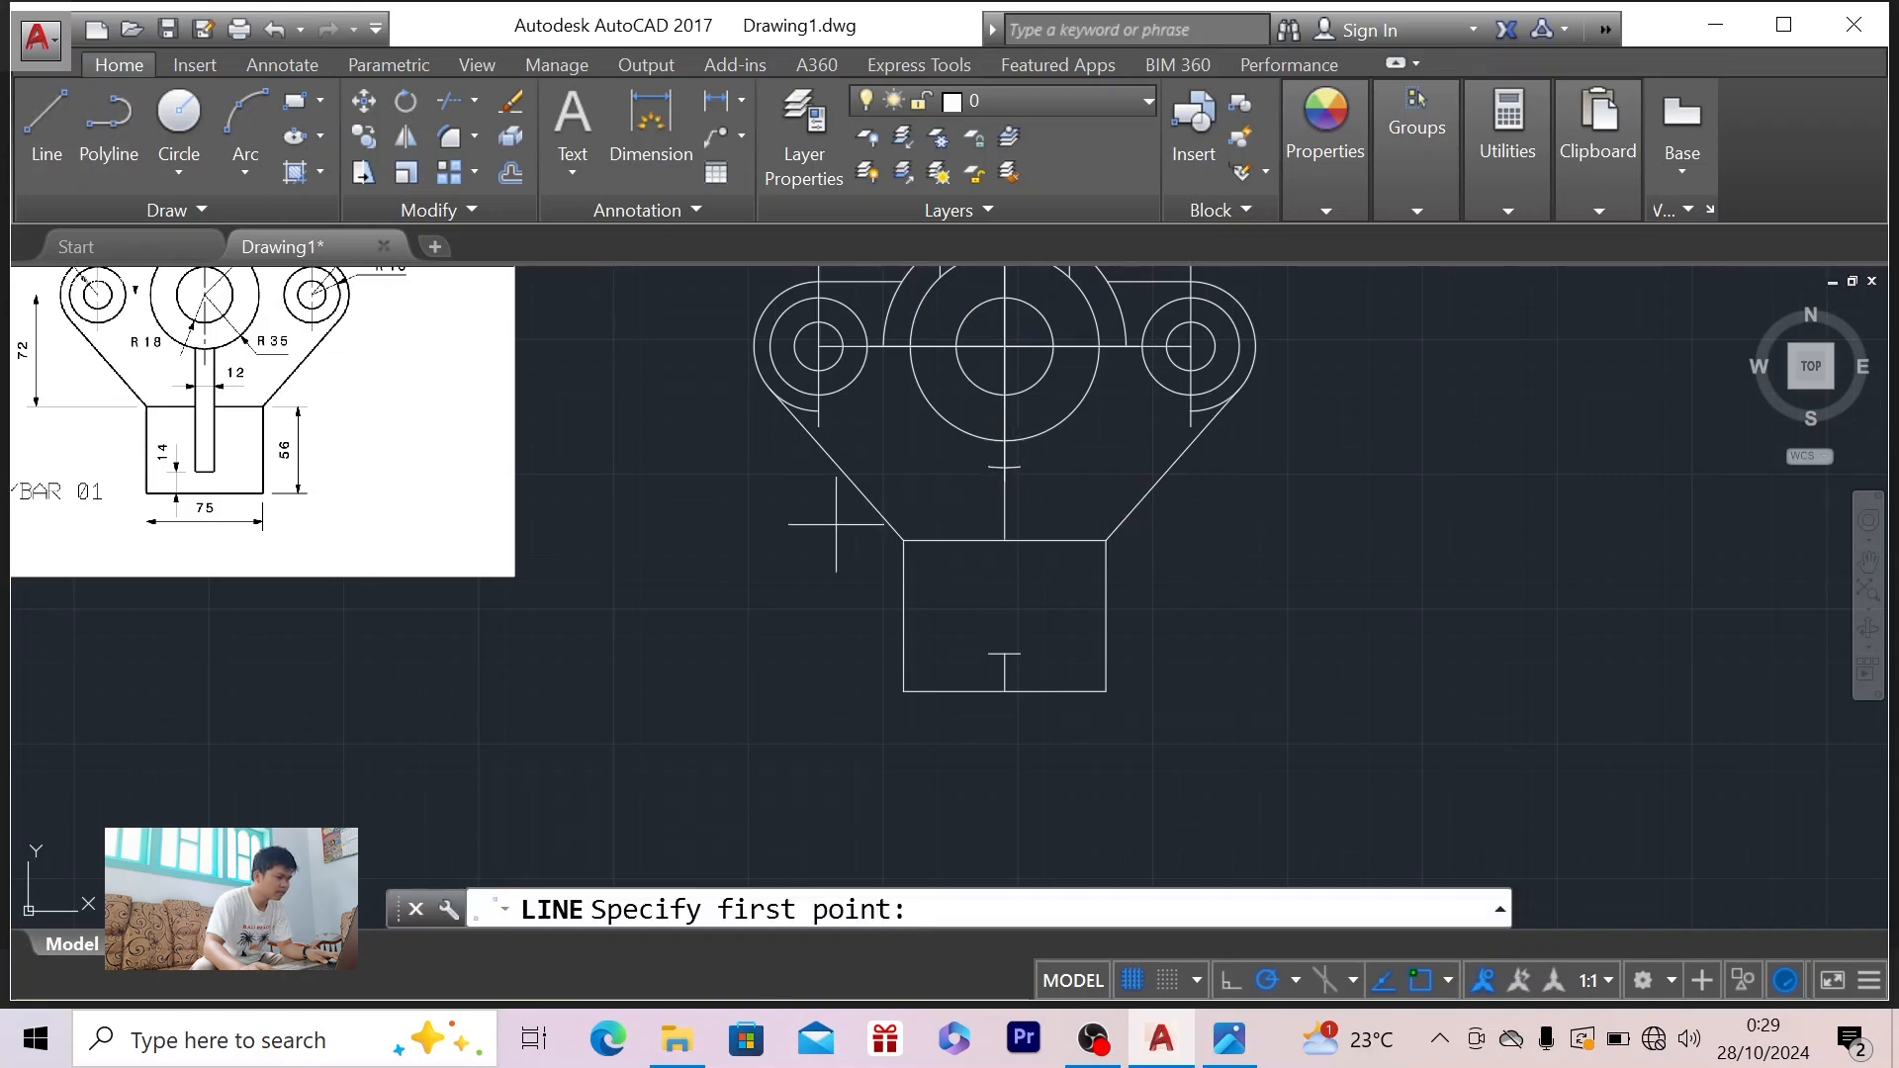
pyautogui.click(1021, 653)
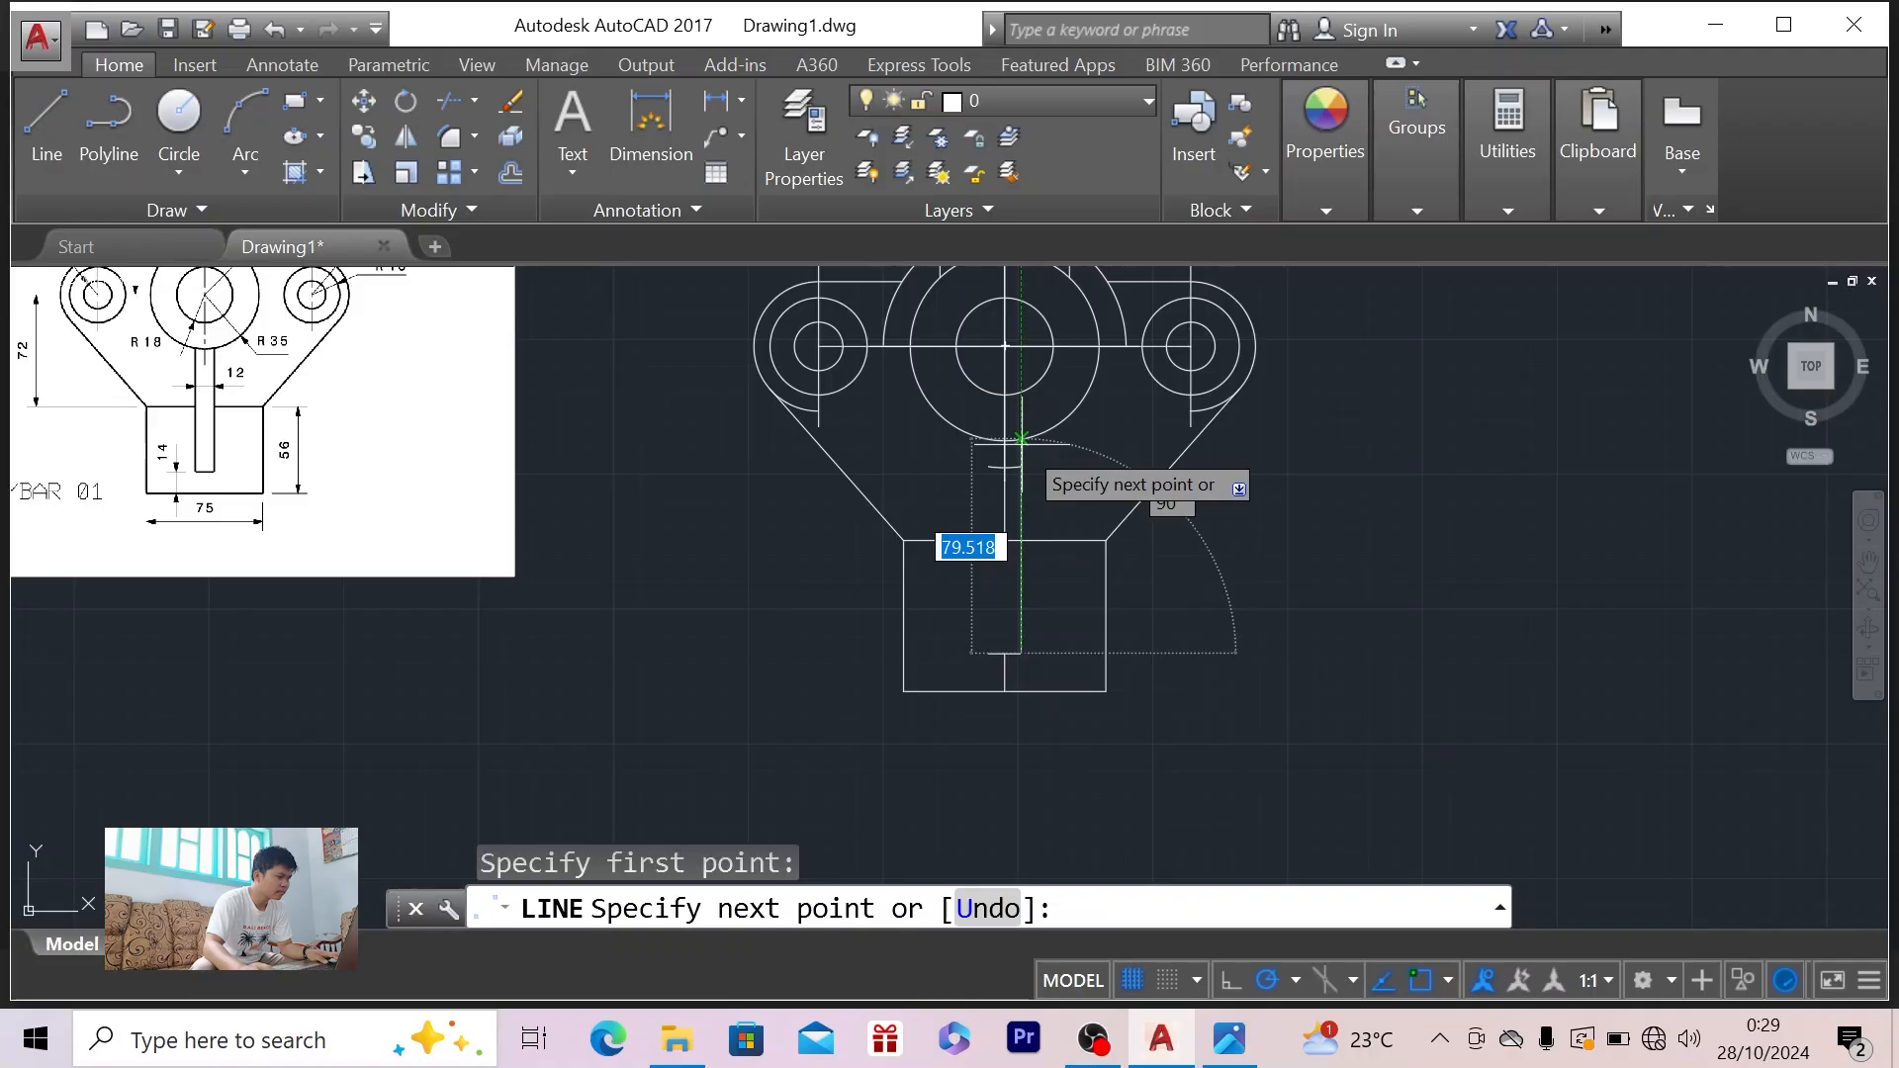
pyautogui.click(1021, 465)
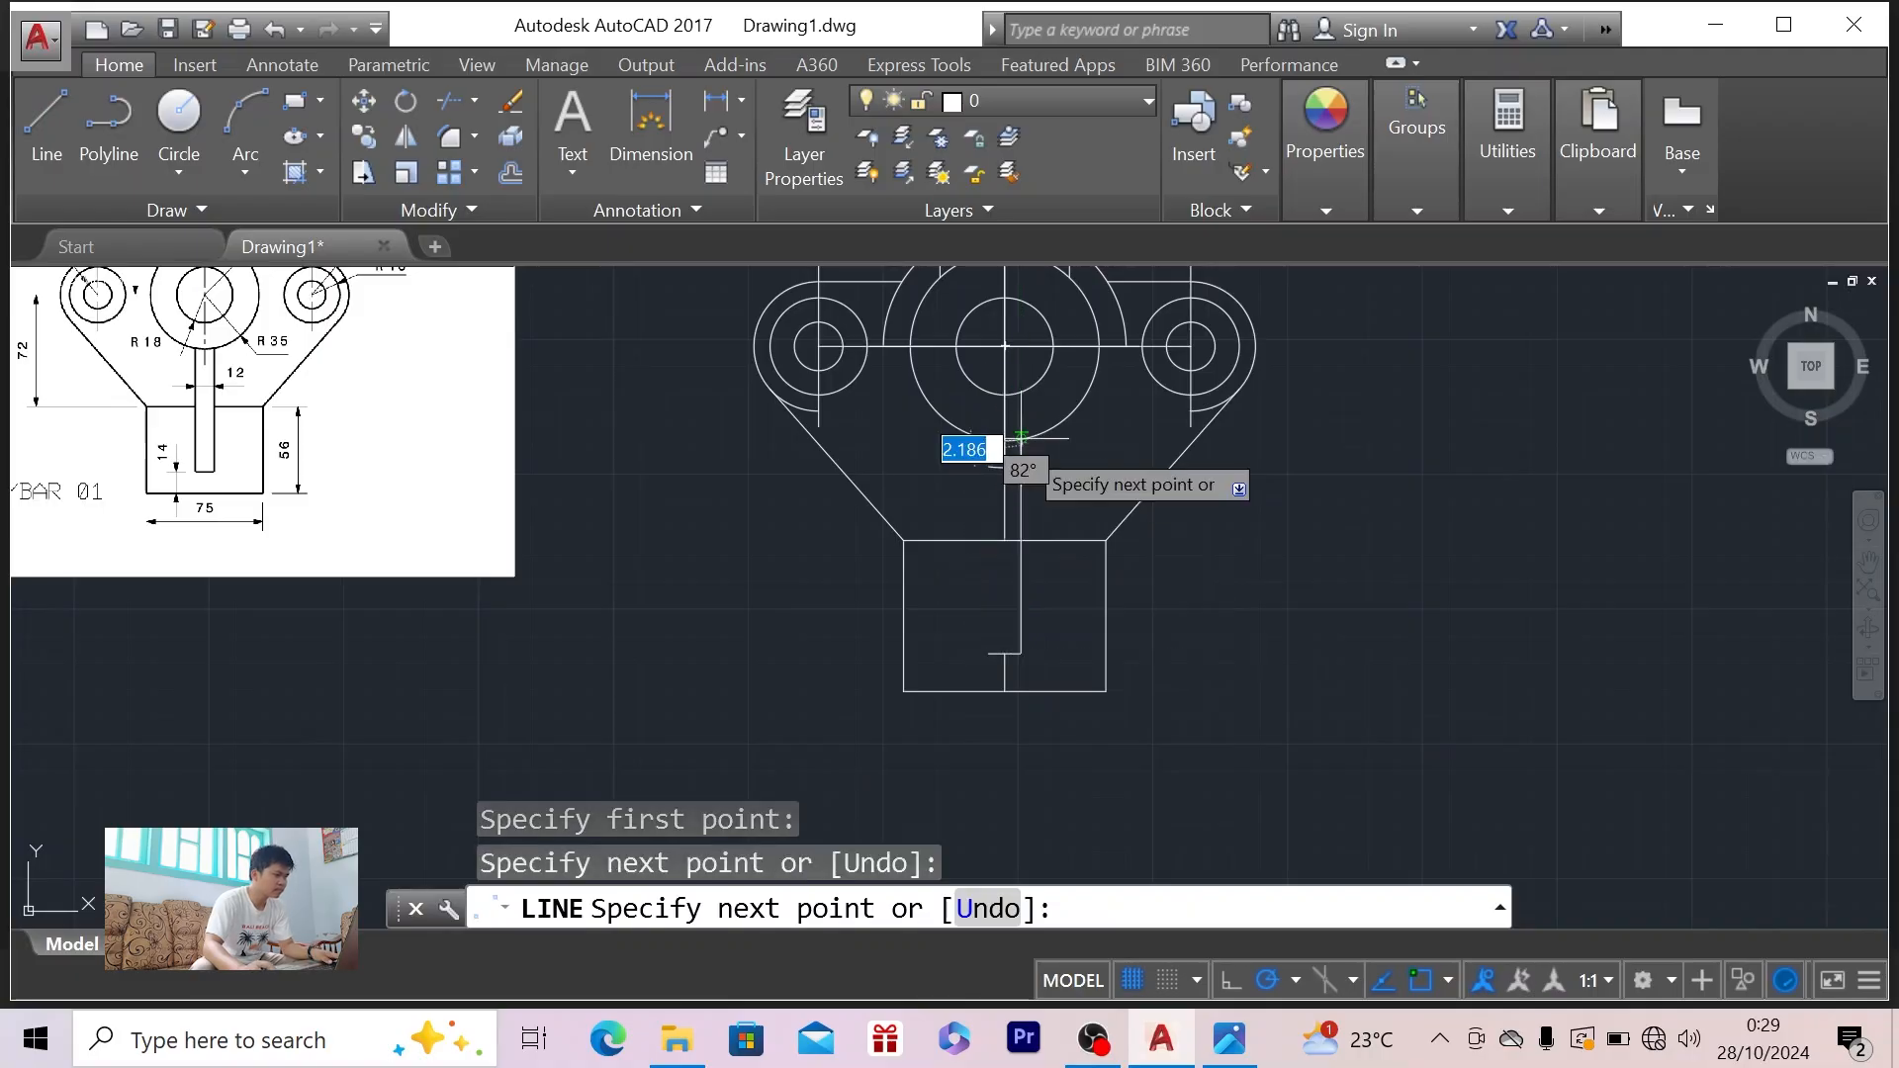
pyautogui.press('Escape')
pyautogui.click(47, 123)
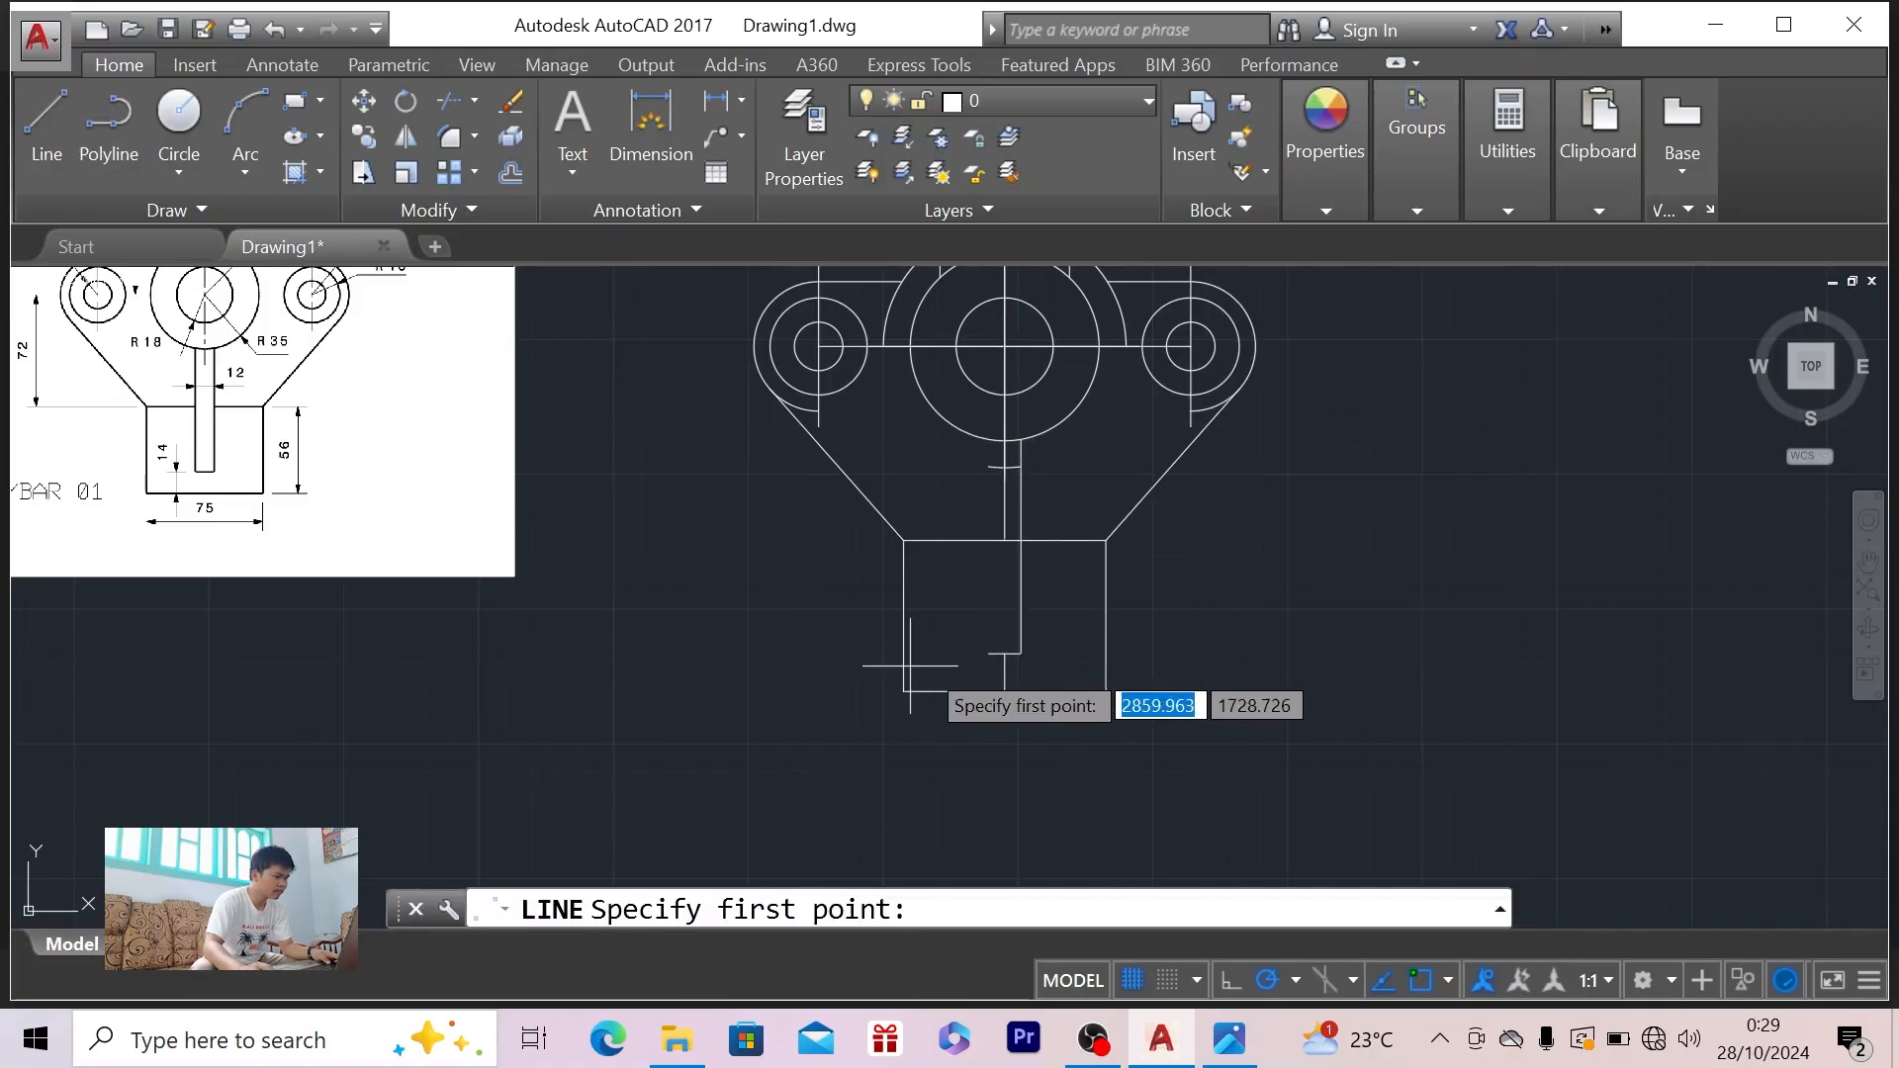
pyautogui.click(989, 652)
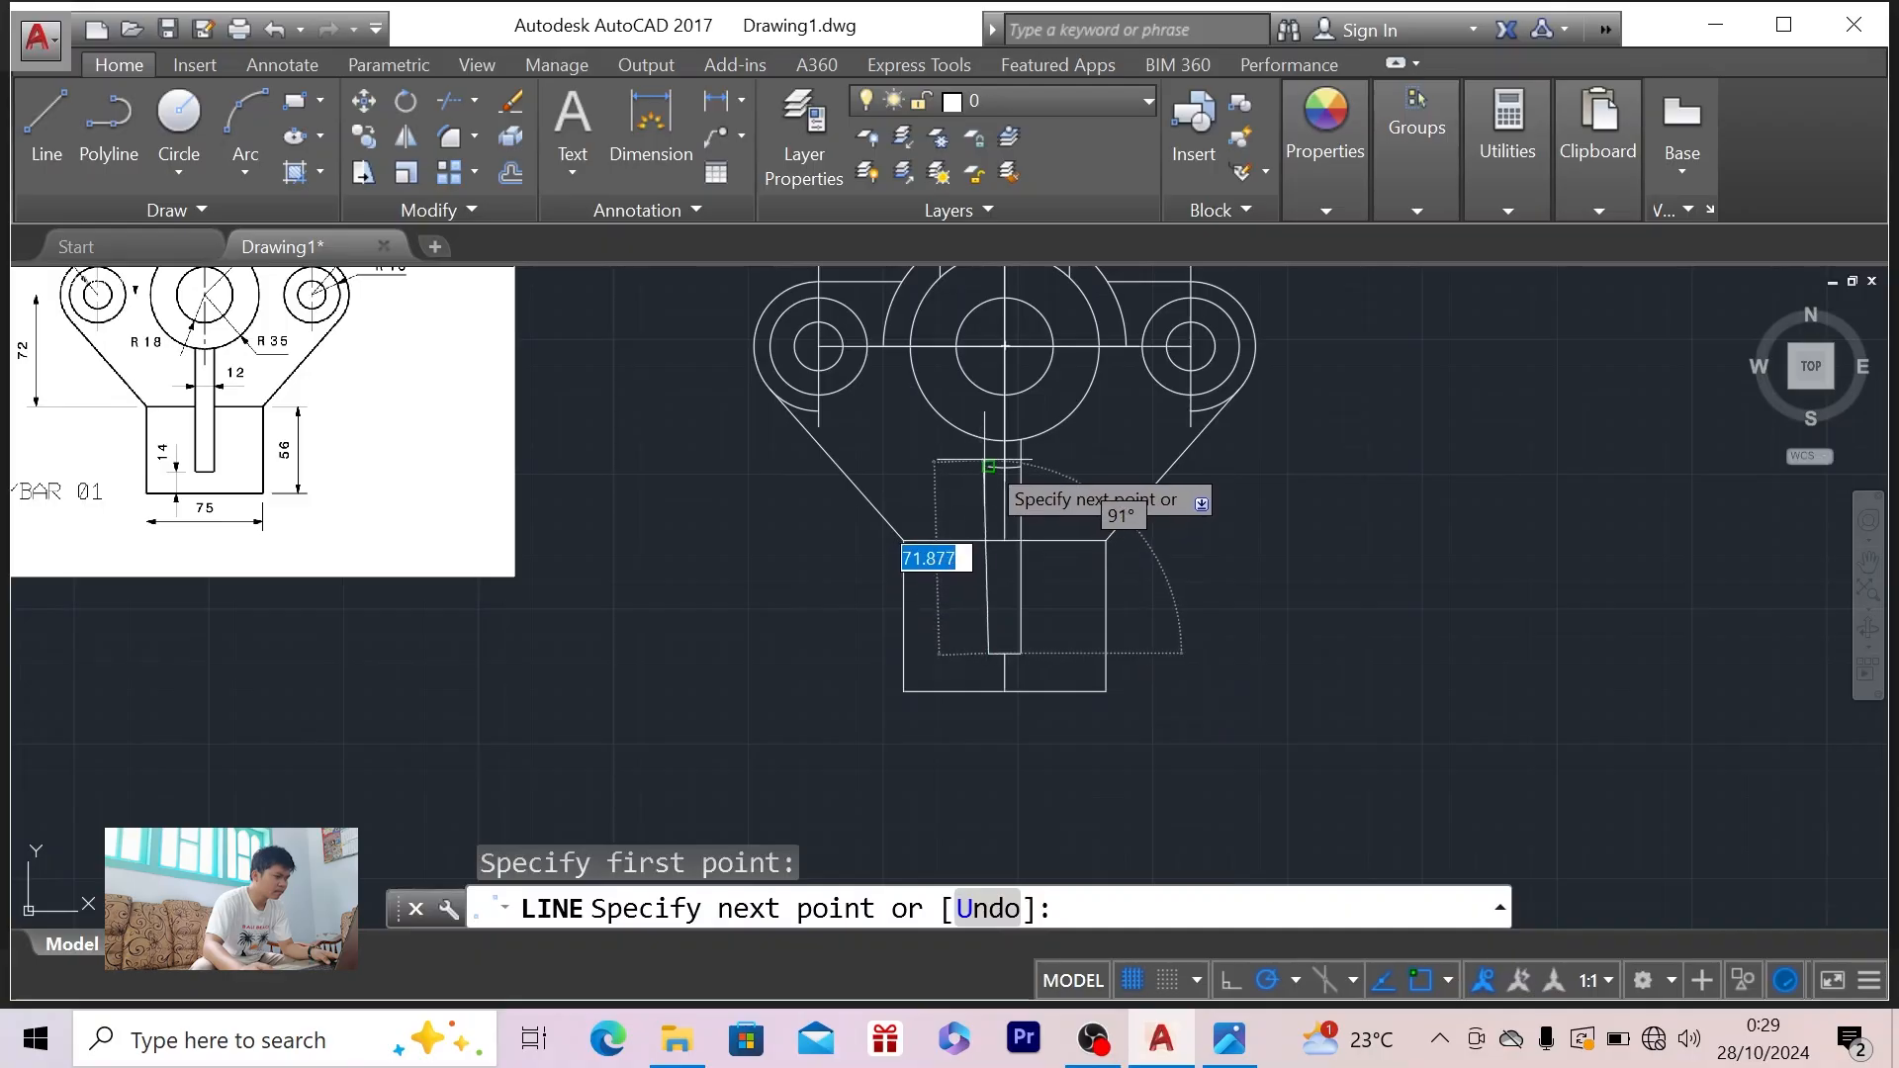
pyautogui.click(989, 438)
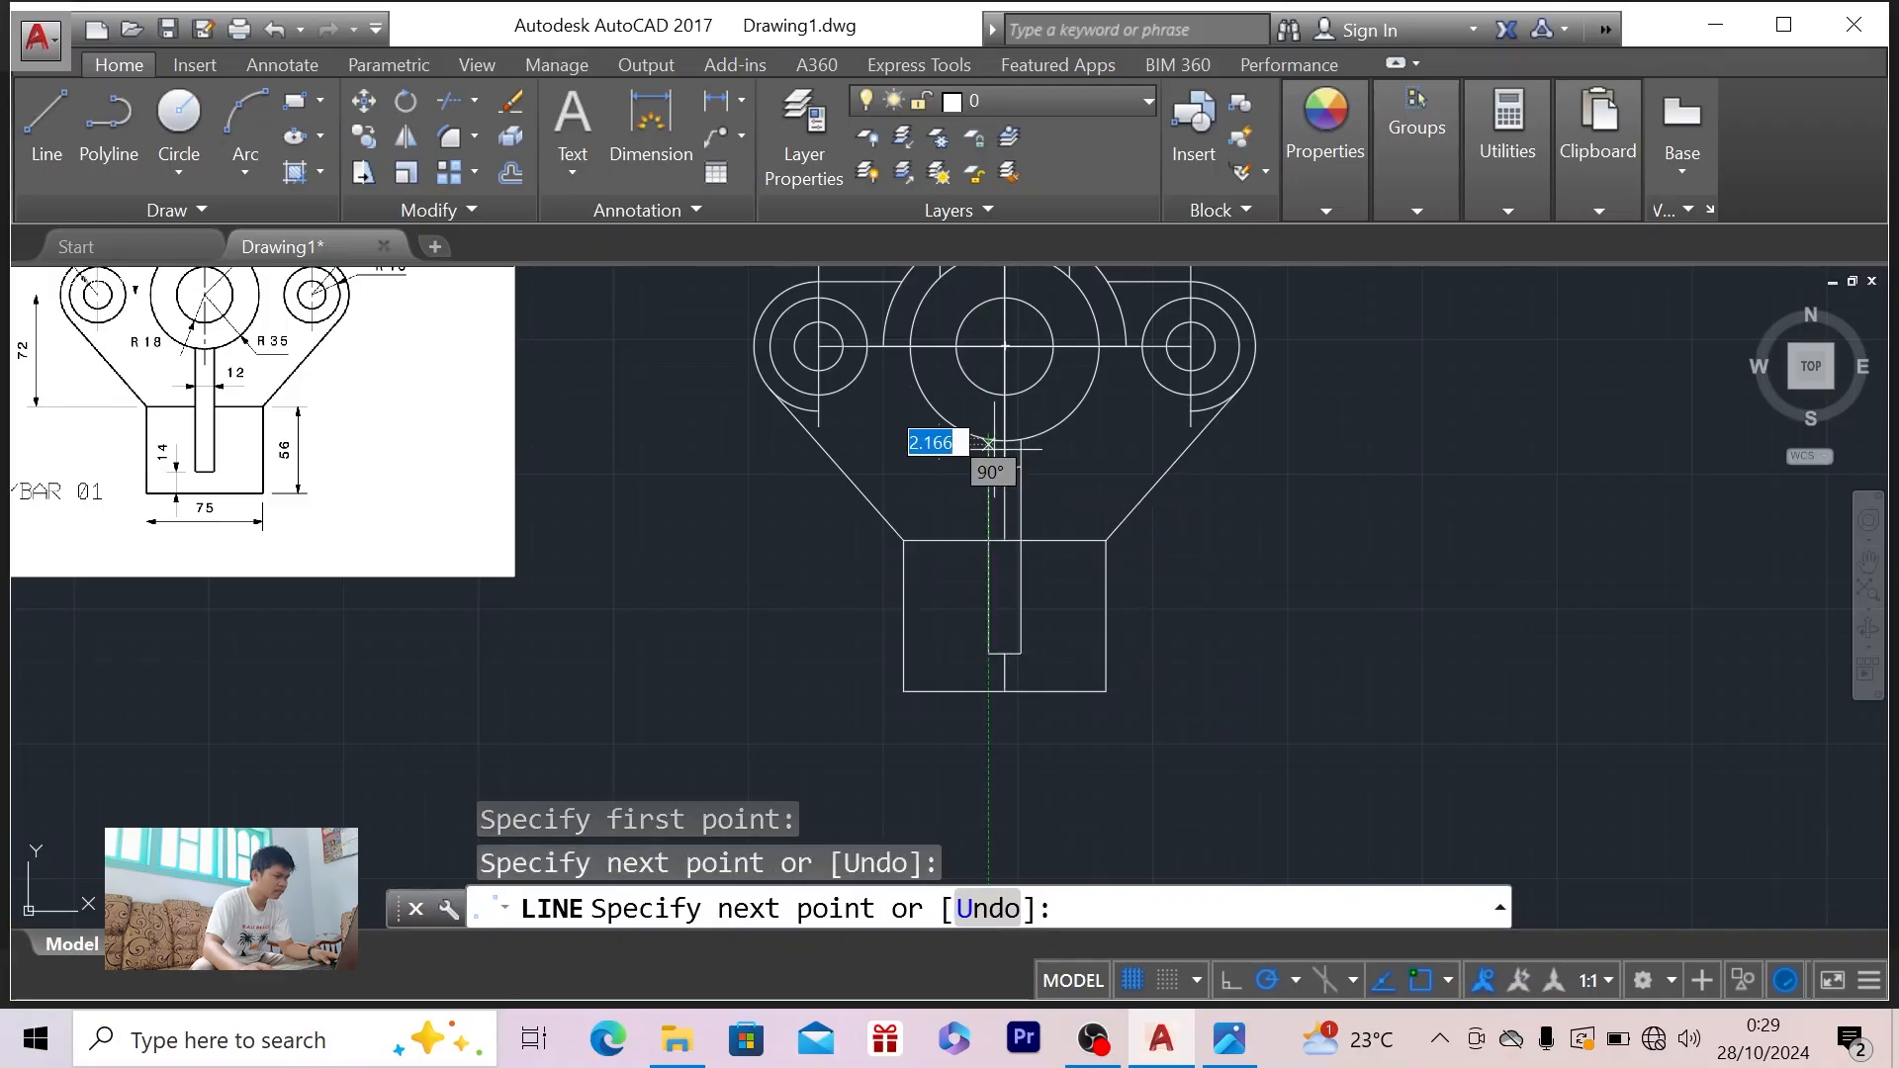
pyautogui.press('Escape')
# - Remove the leftover R 45 arc between the slot sides by trimming its right half and erasing the rest
pyautogui.scroll(4, 995, 491)
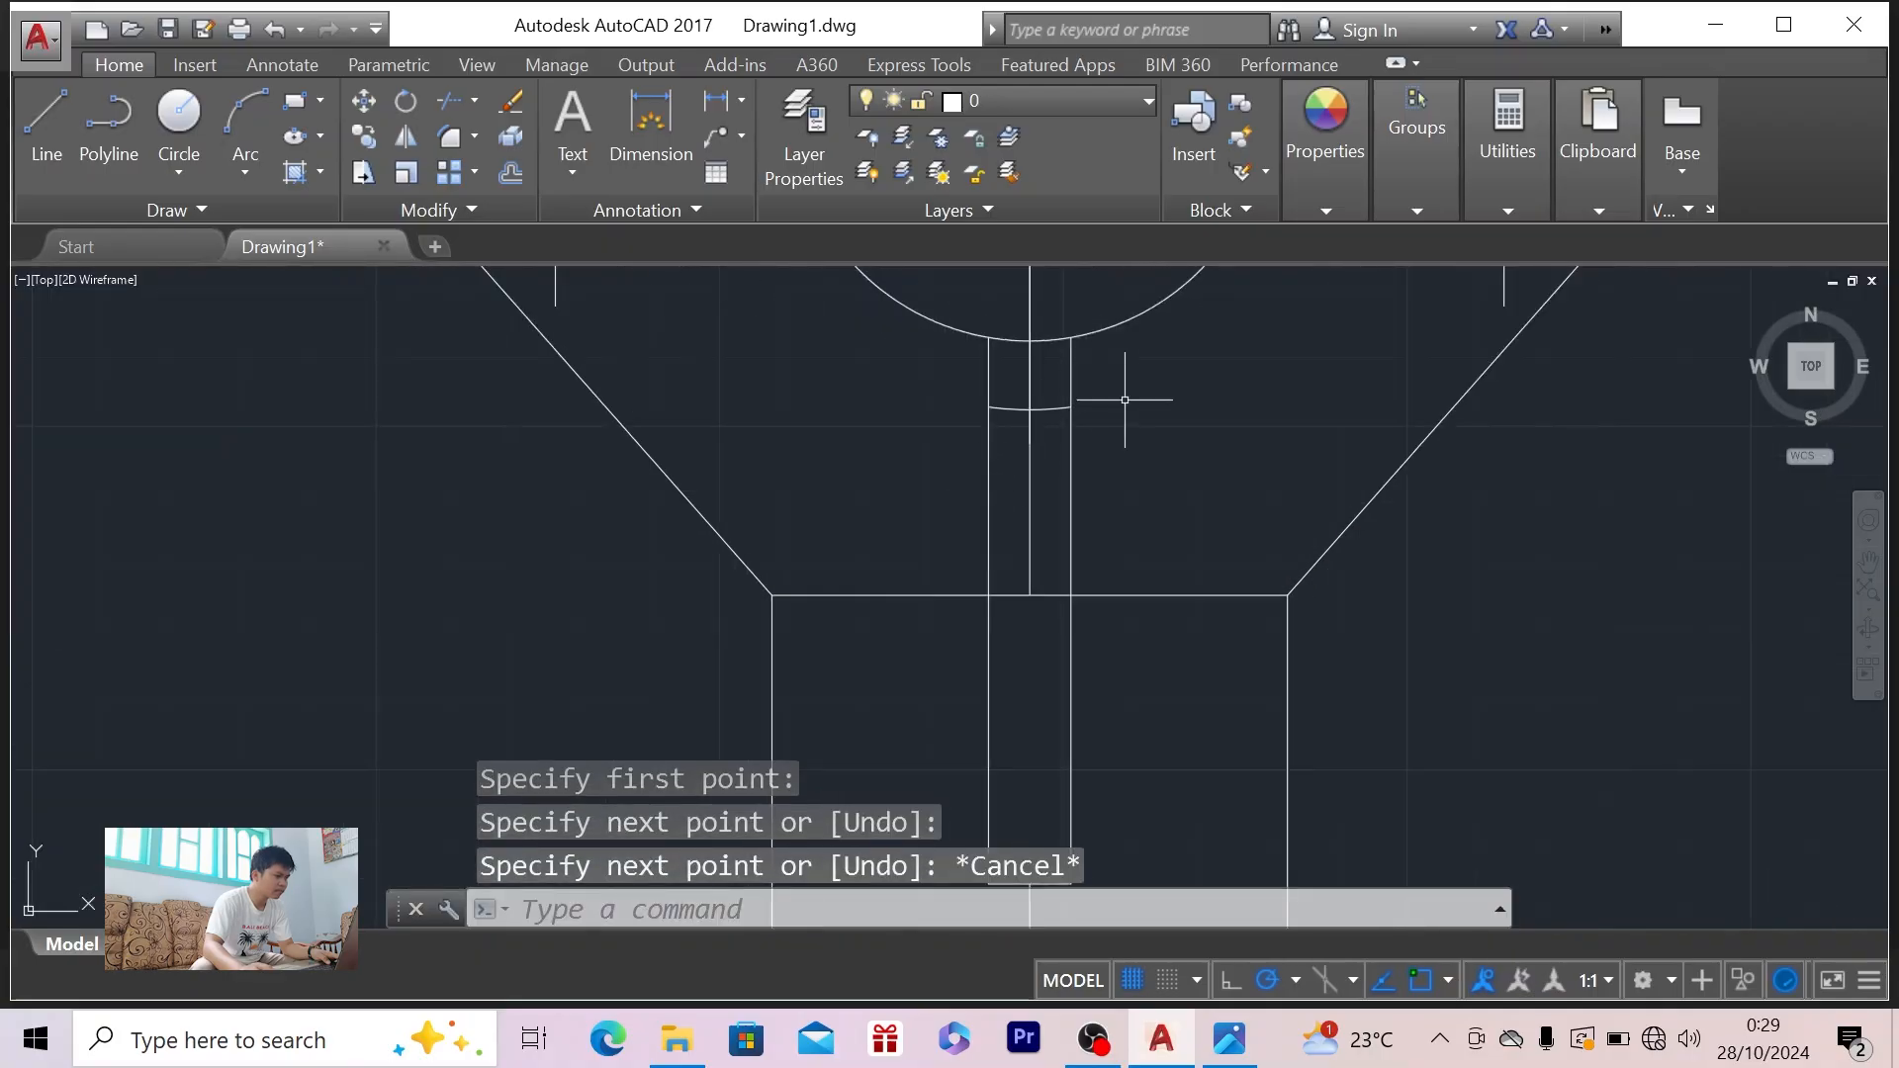
pyautogui.click(1068, 373)
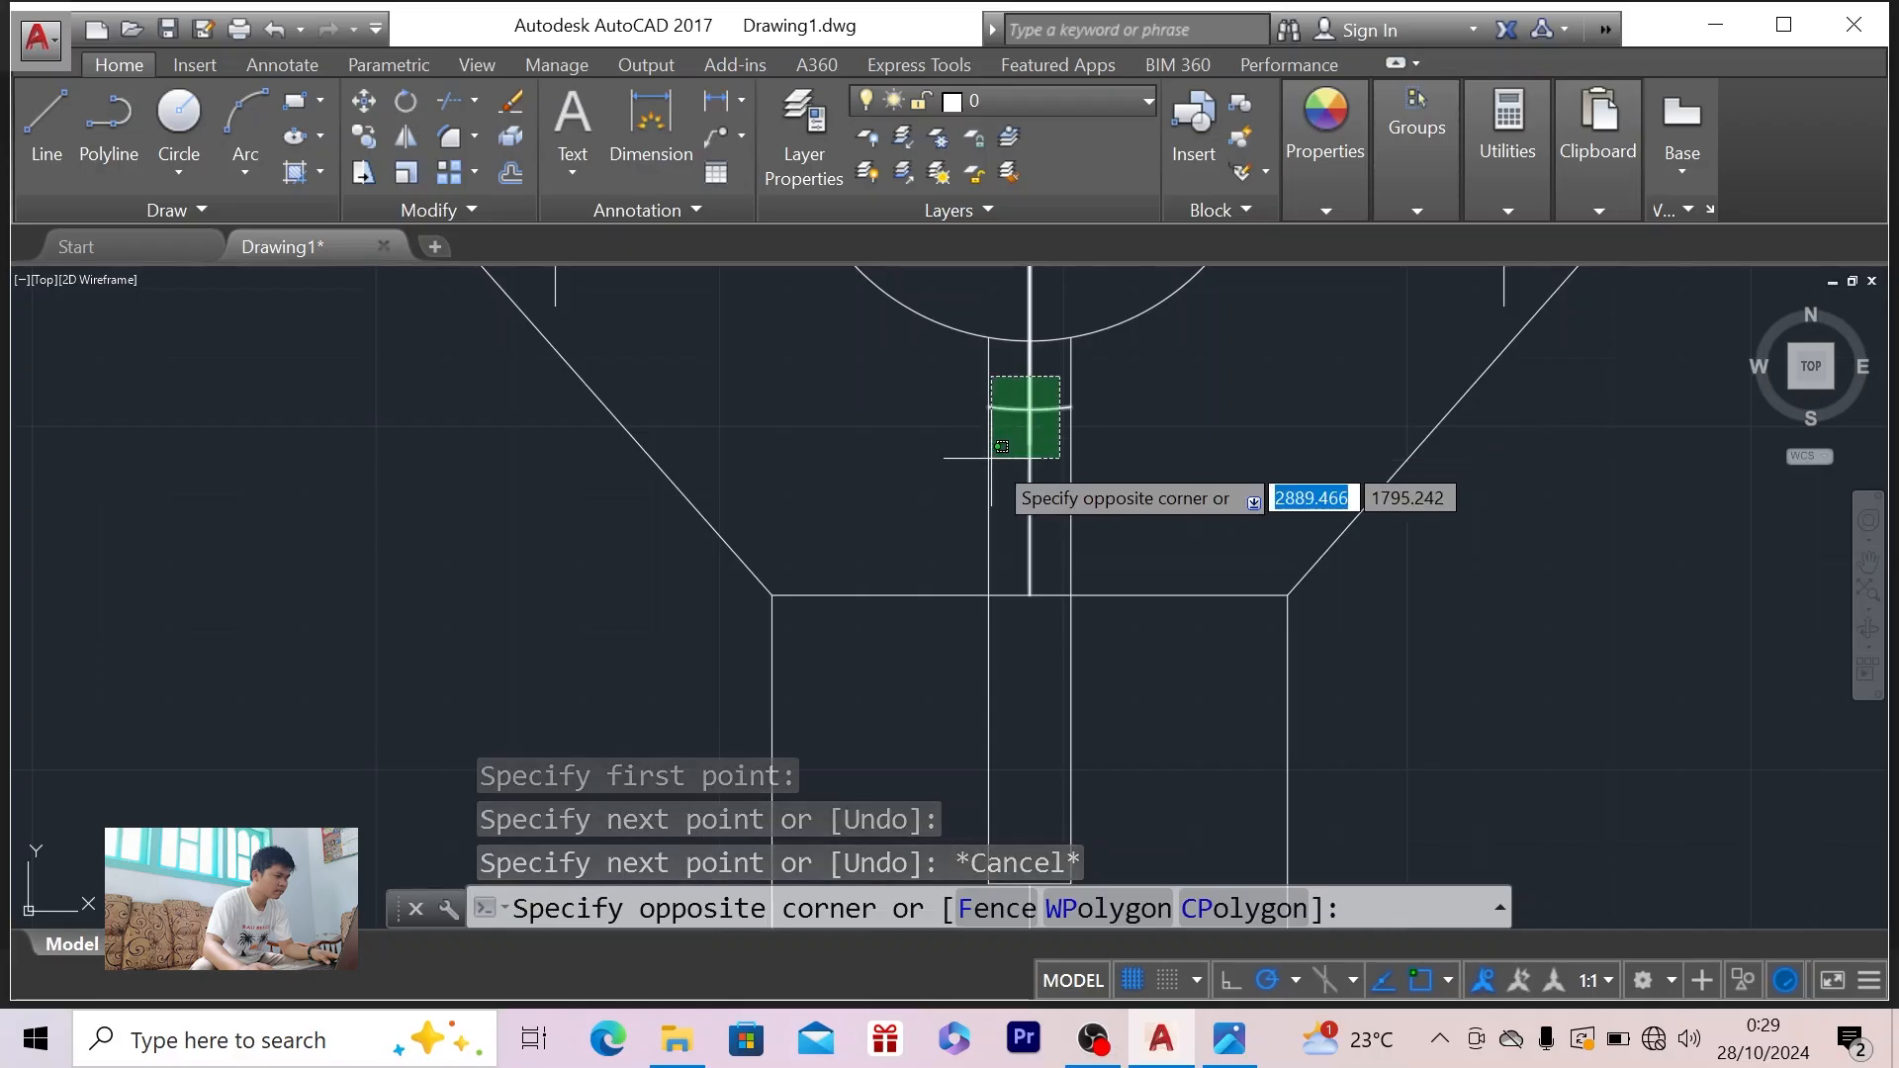
pyautogui.click(991, 460)
pyautogui.click(455, 115)
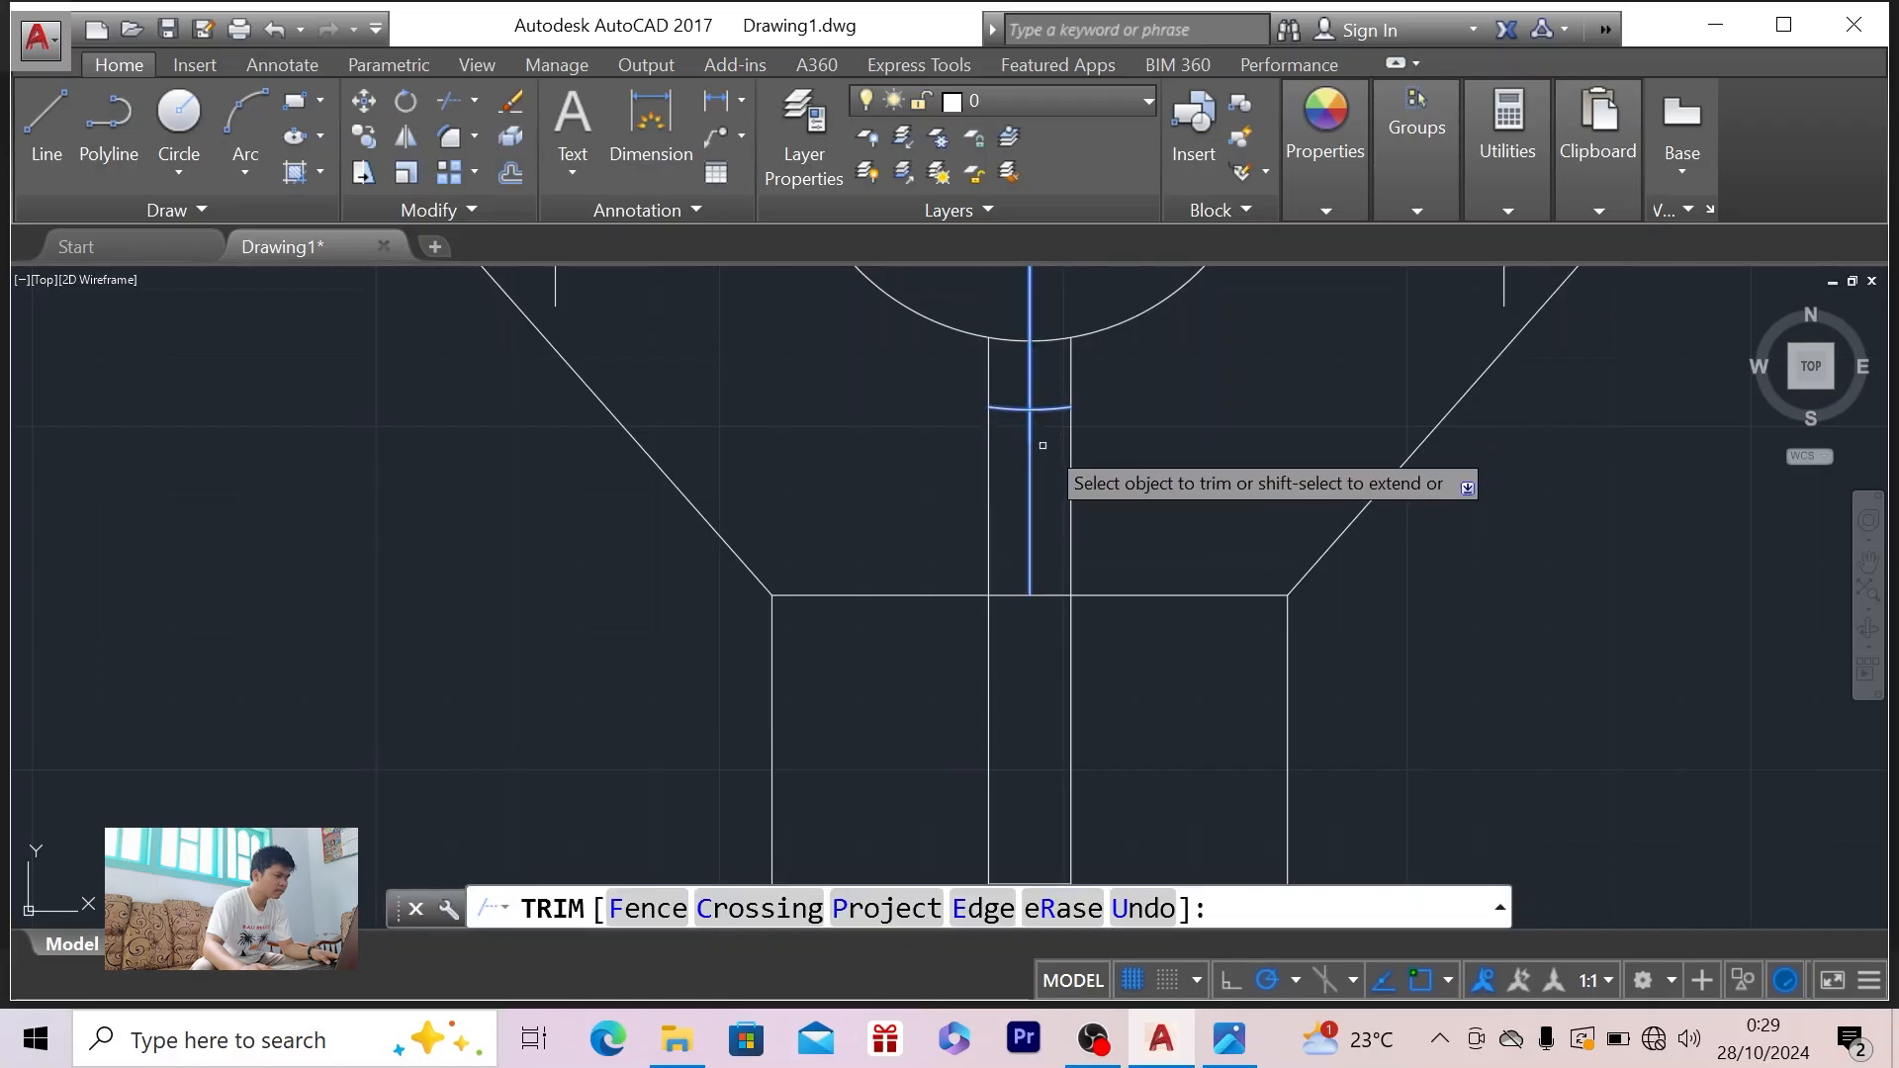
pyautogui.click(1041, 407)
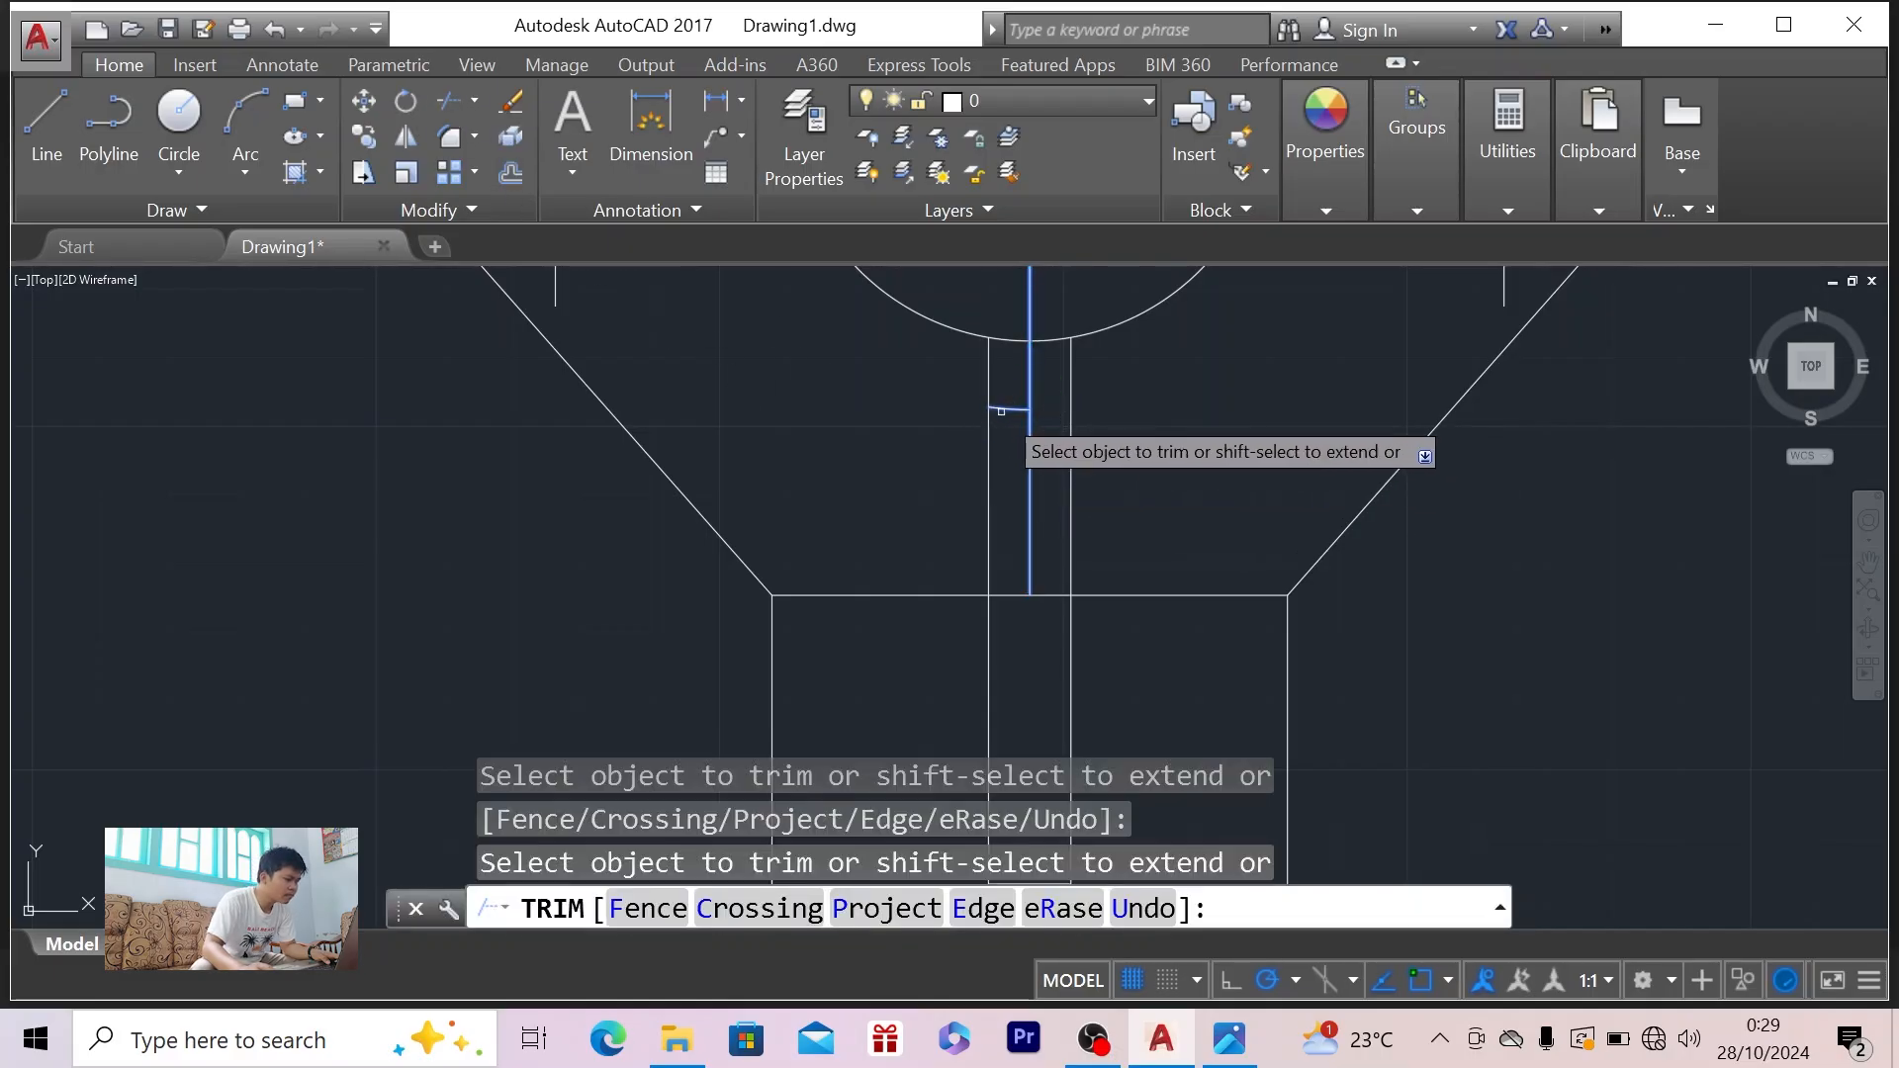
pyautogui.press('Escape')
pyautogui.click(1009, 408)
pyautogui.press('Delete')
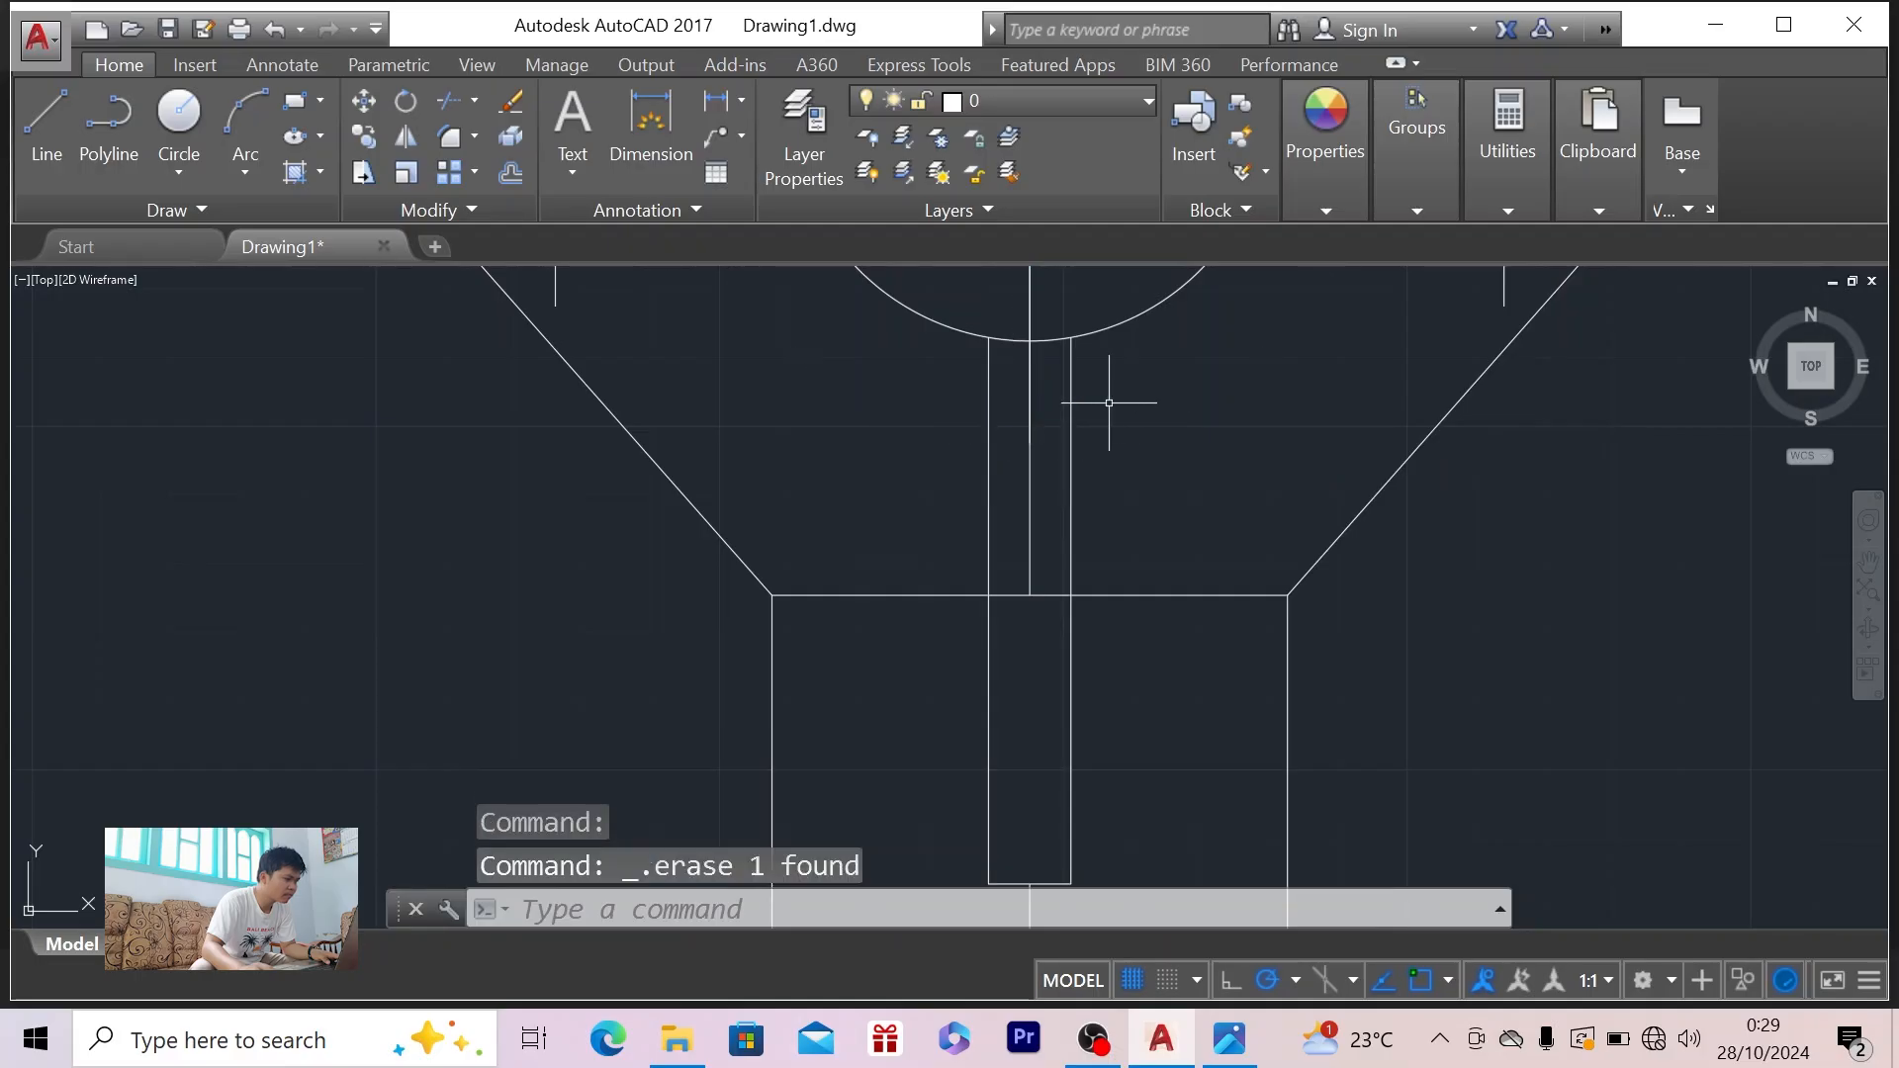
# - Check the trimmed bracket and its redrawn slot against the reference image 1.PNG
pyautogui.scroll(-4, 1111, 406)
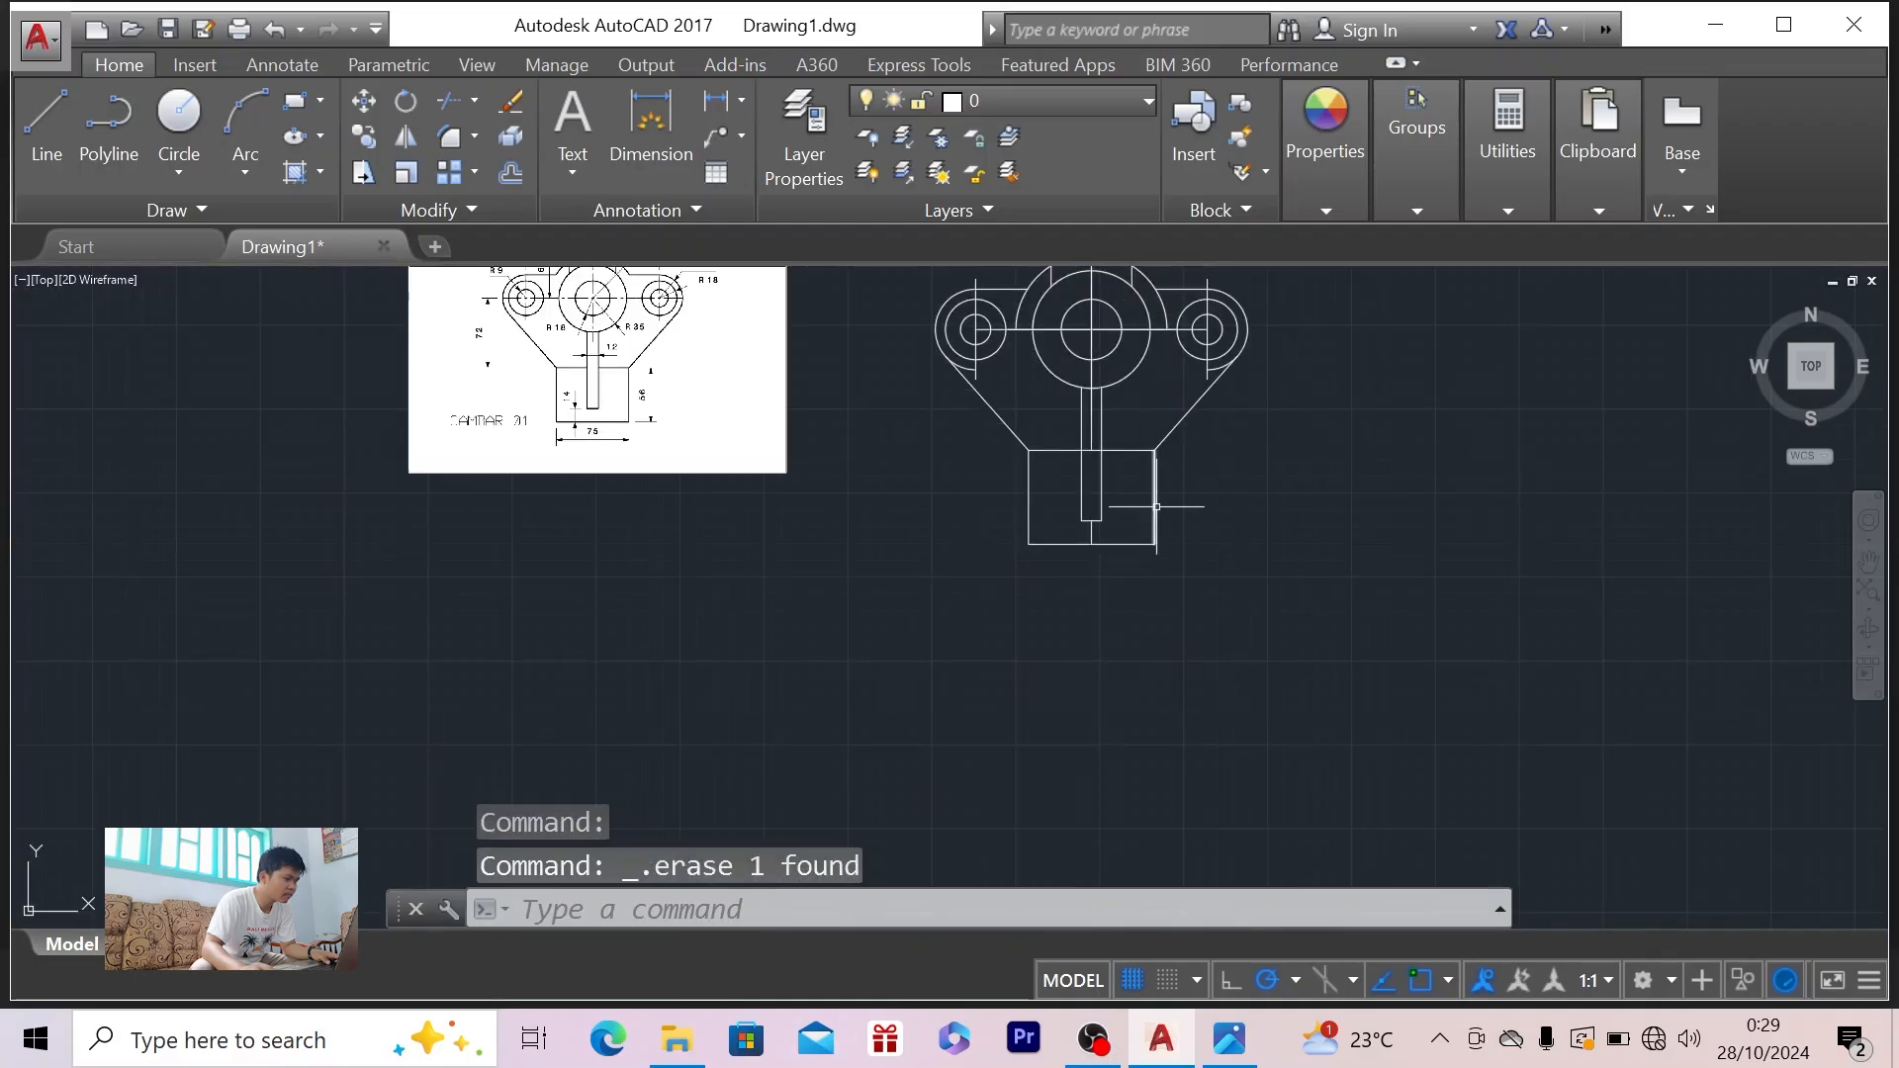
pyautogui.click(1868, 562)
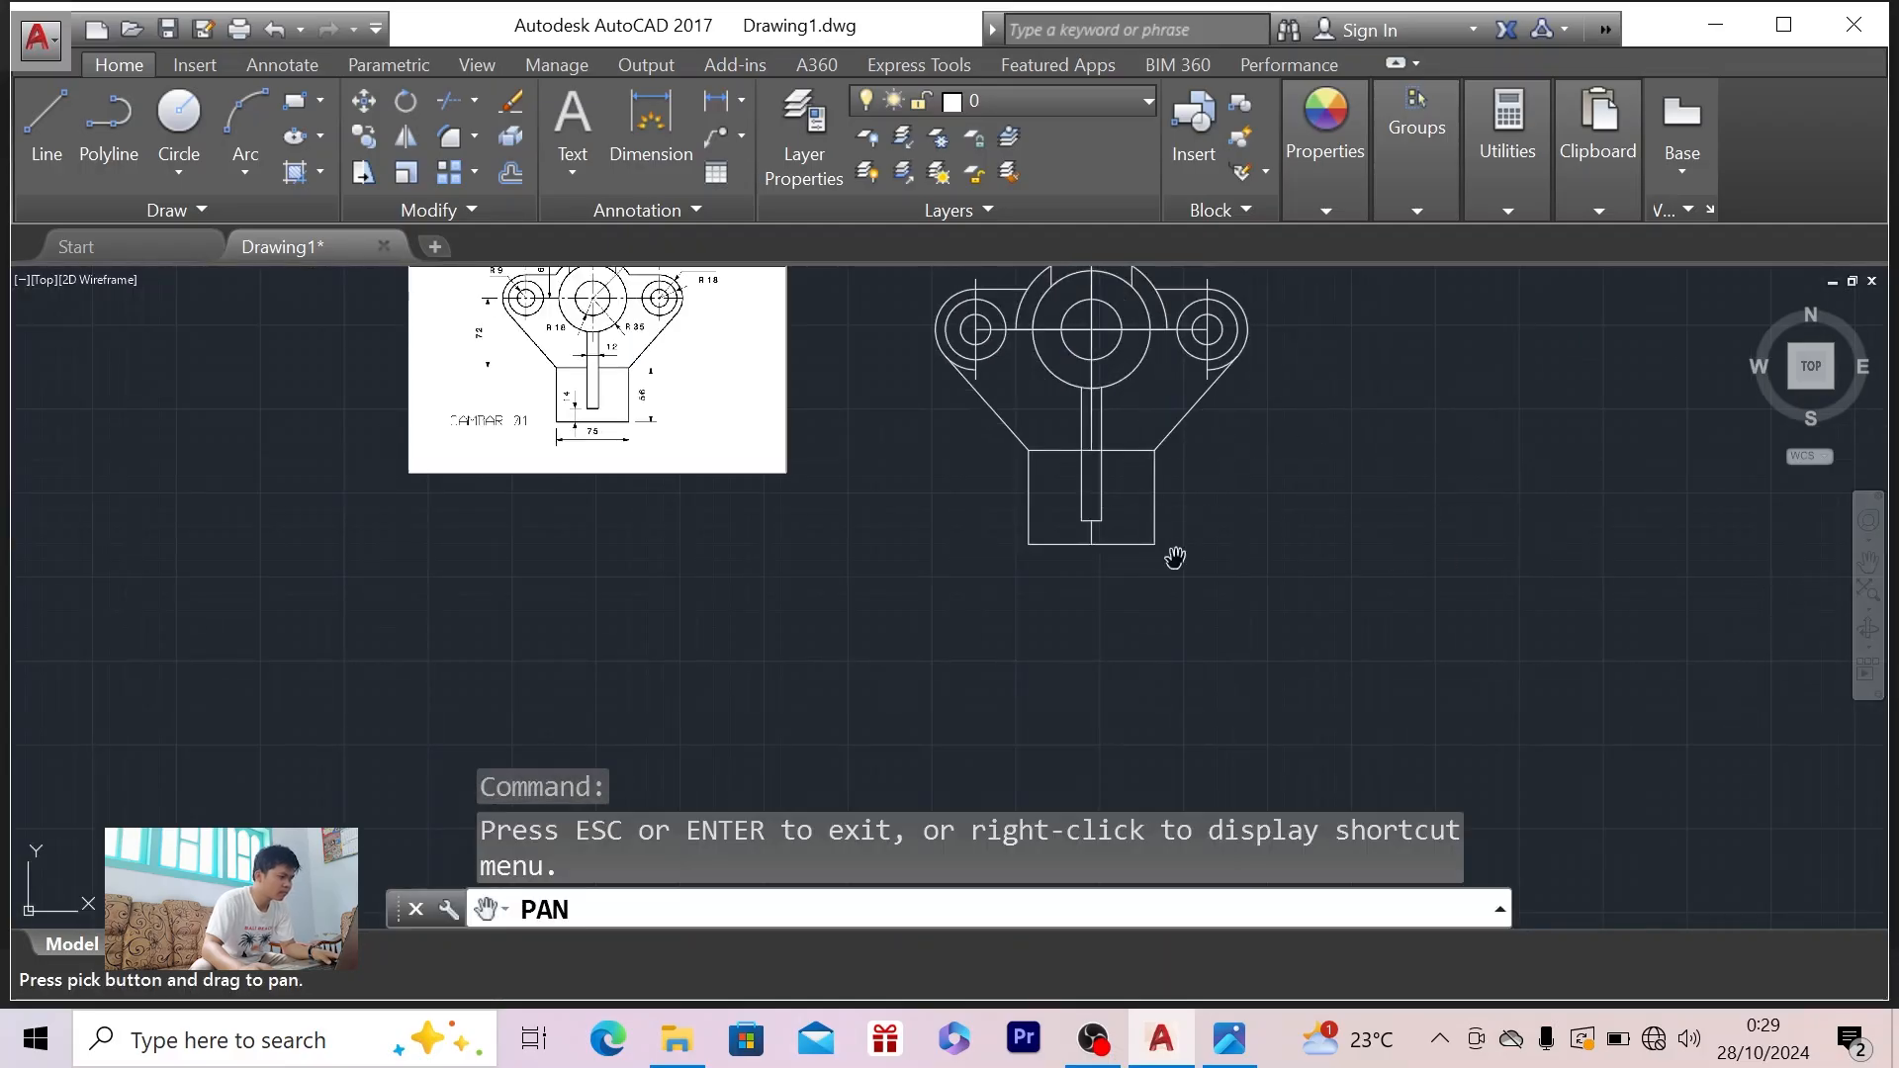
pyautogui.moveTo(1168, 580); pyautogui.dragTo(1157, 688)
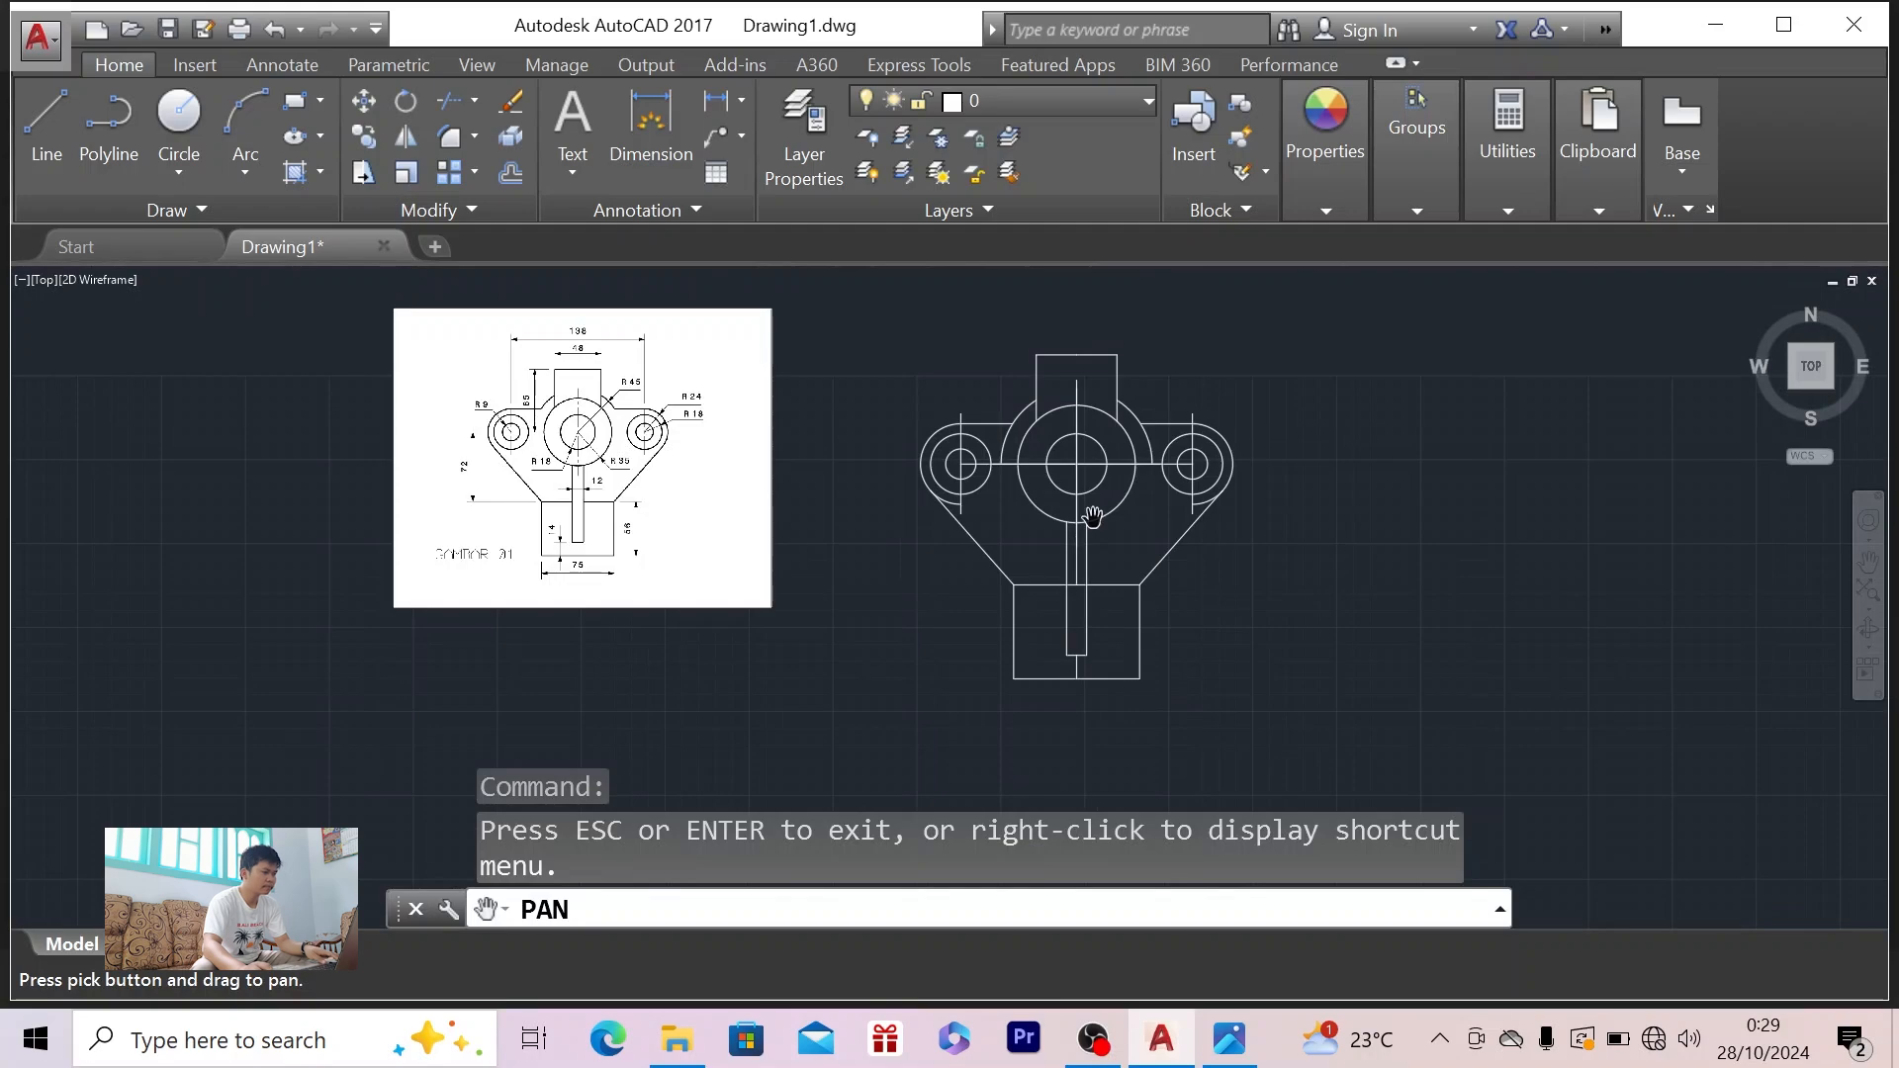
pyautogui.hotkey('alt', 'Tab')
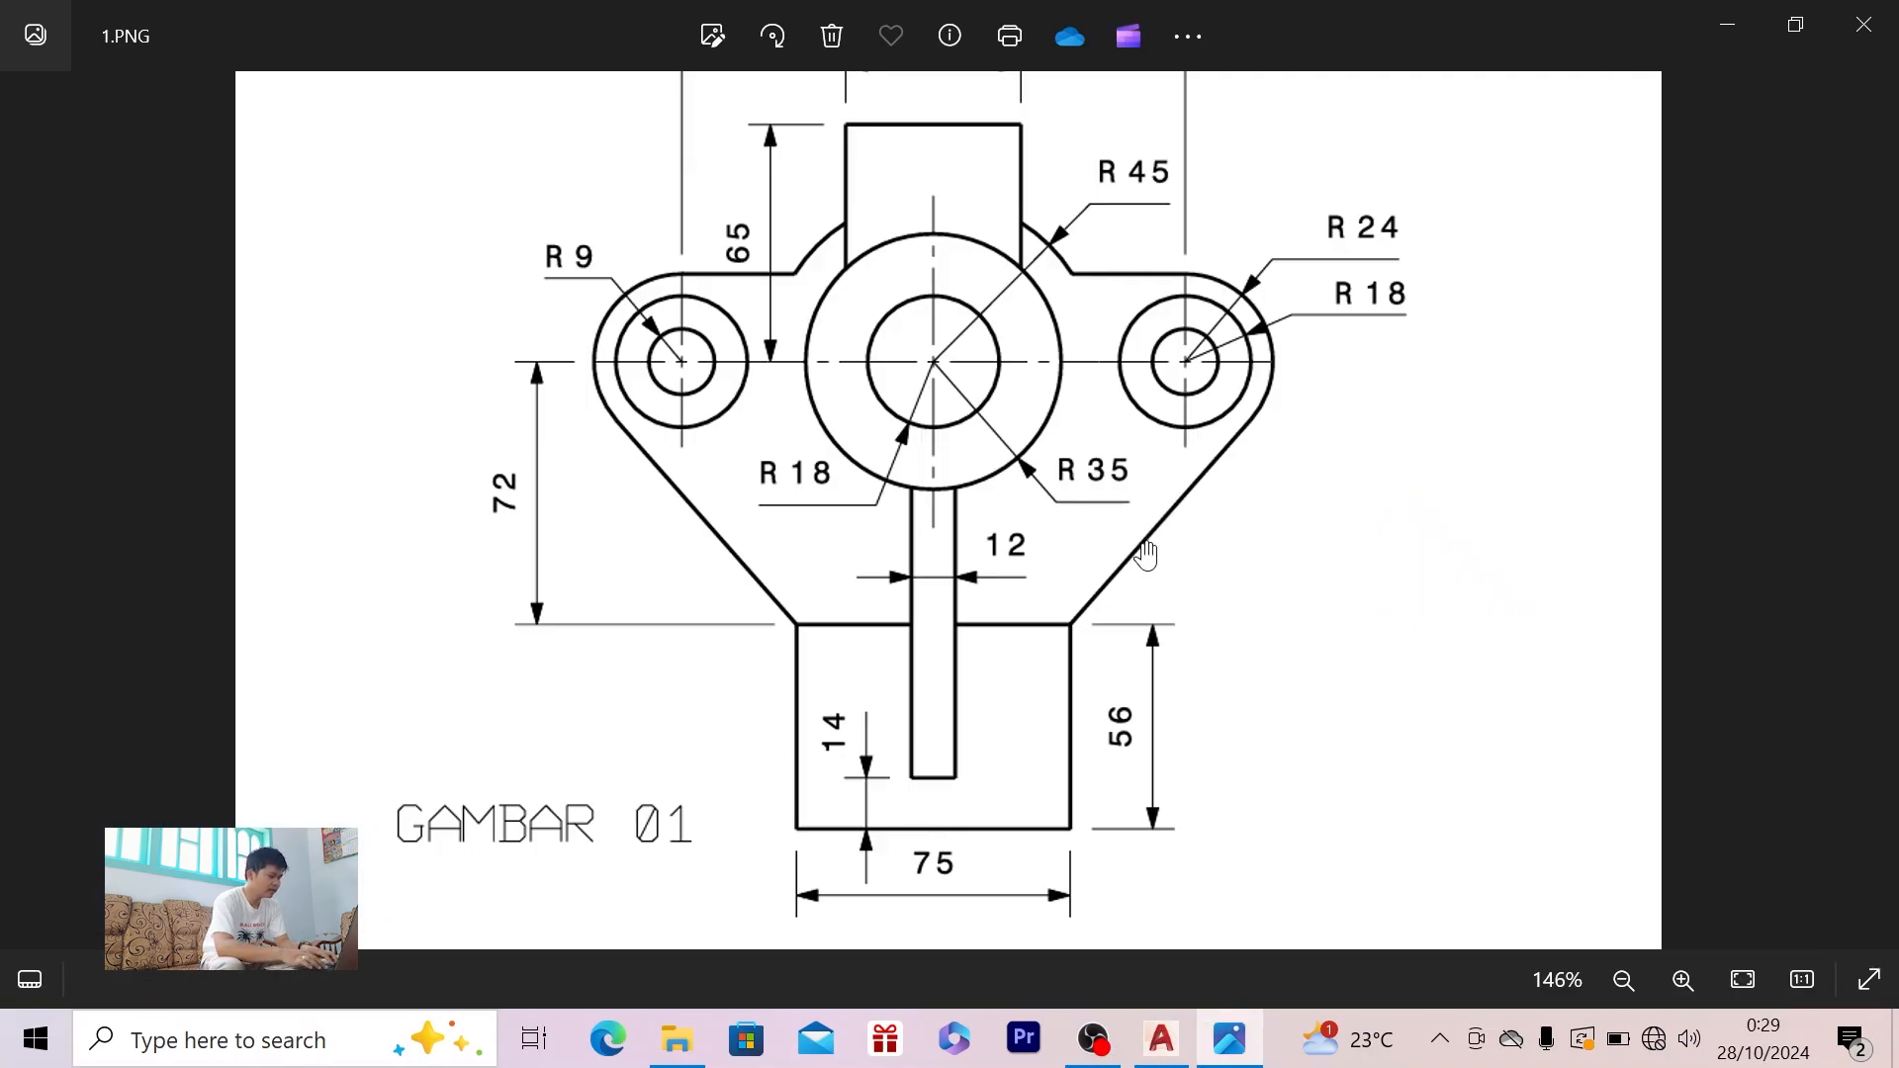
pyautogui.hotkey('alt', 'Tab')
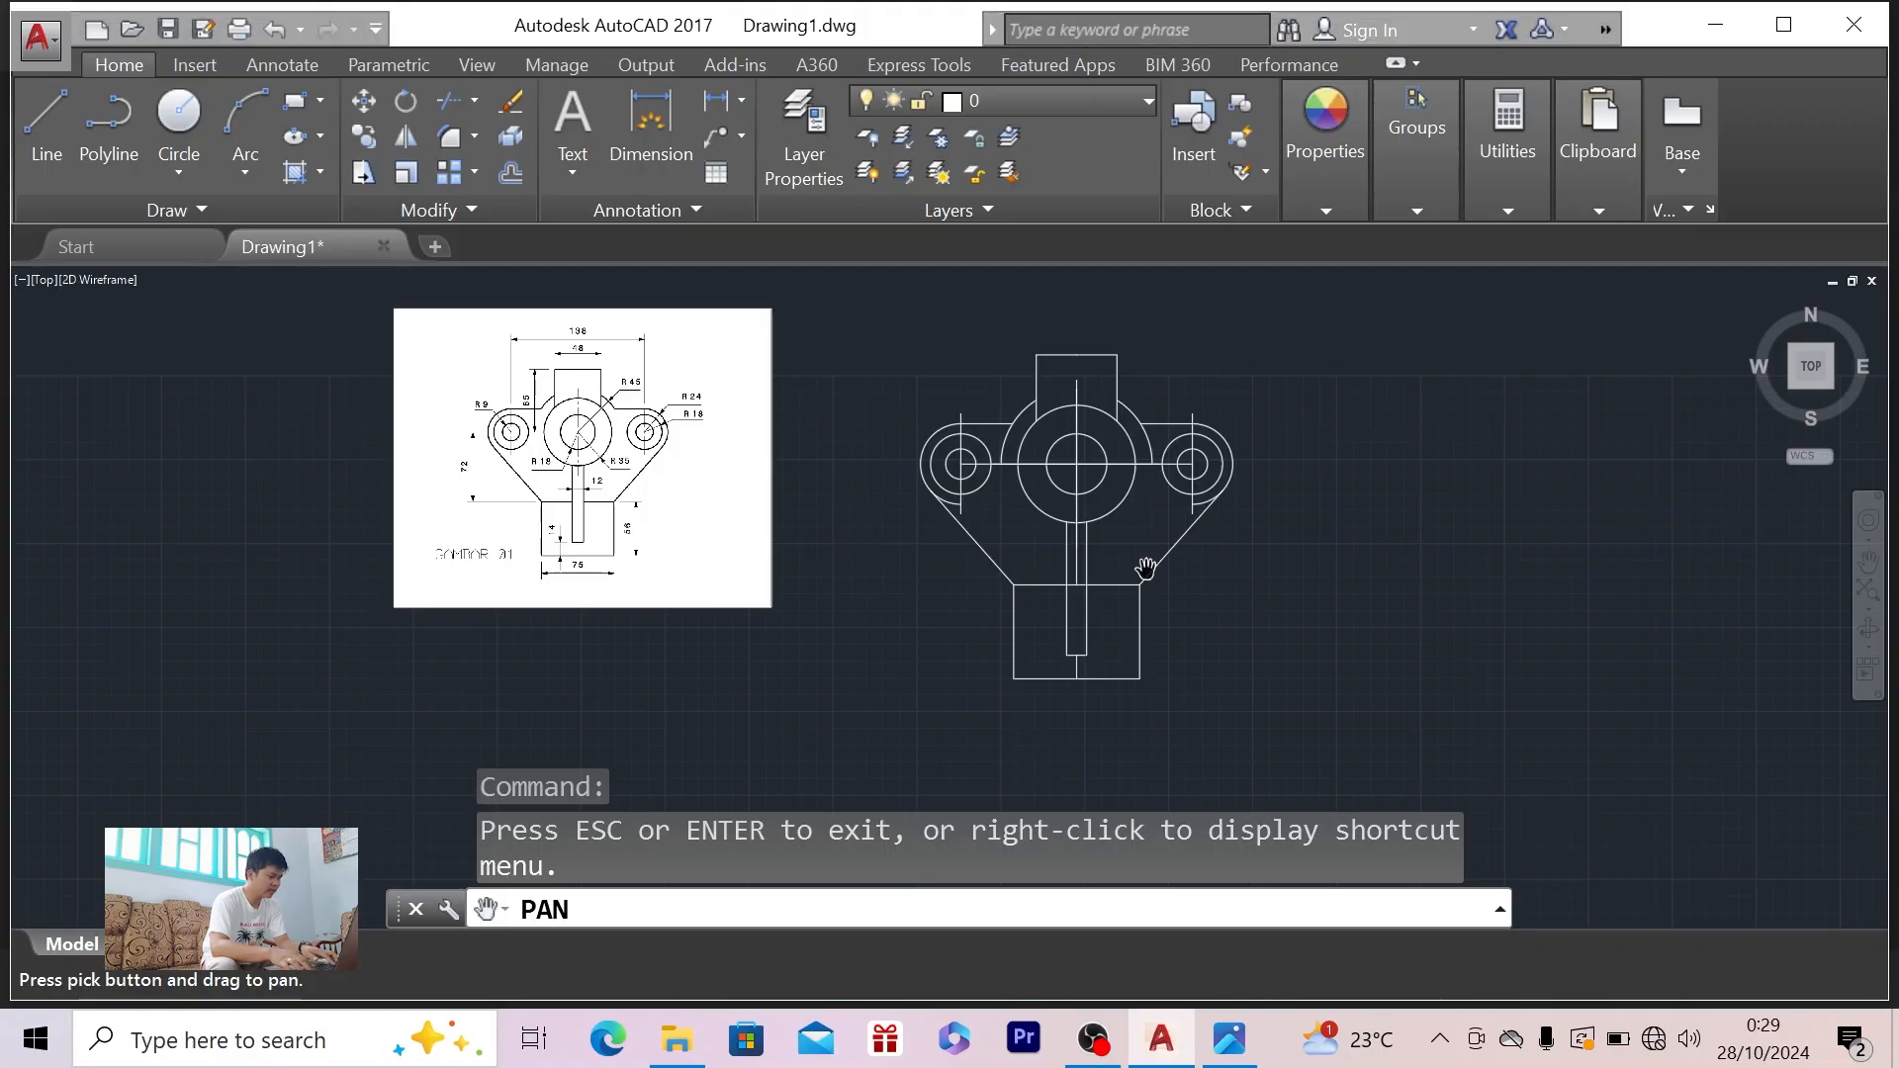
pyautogui.press('super')
pyautogui.press('super')
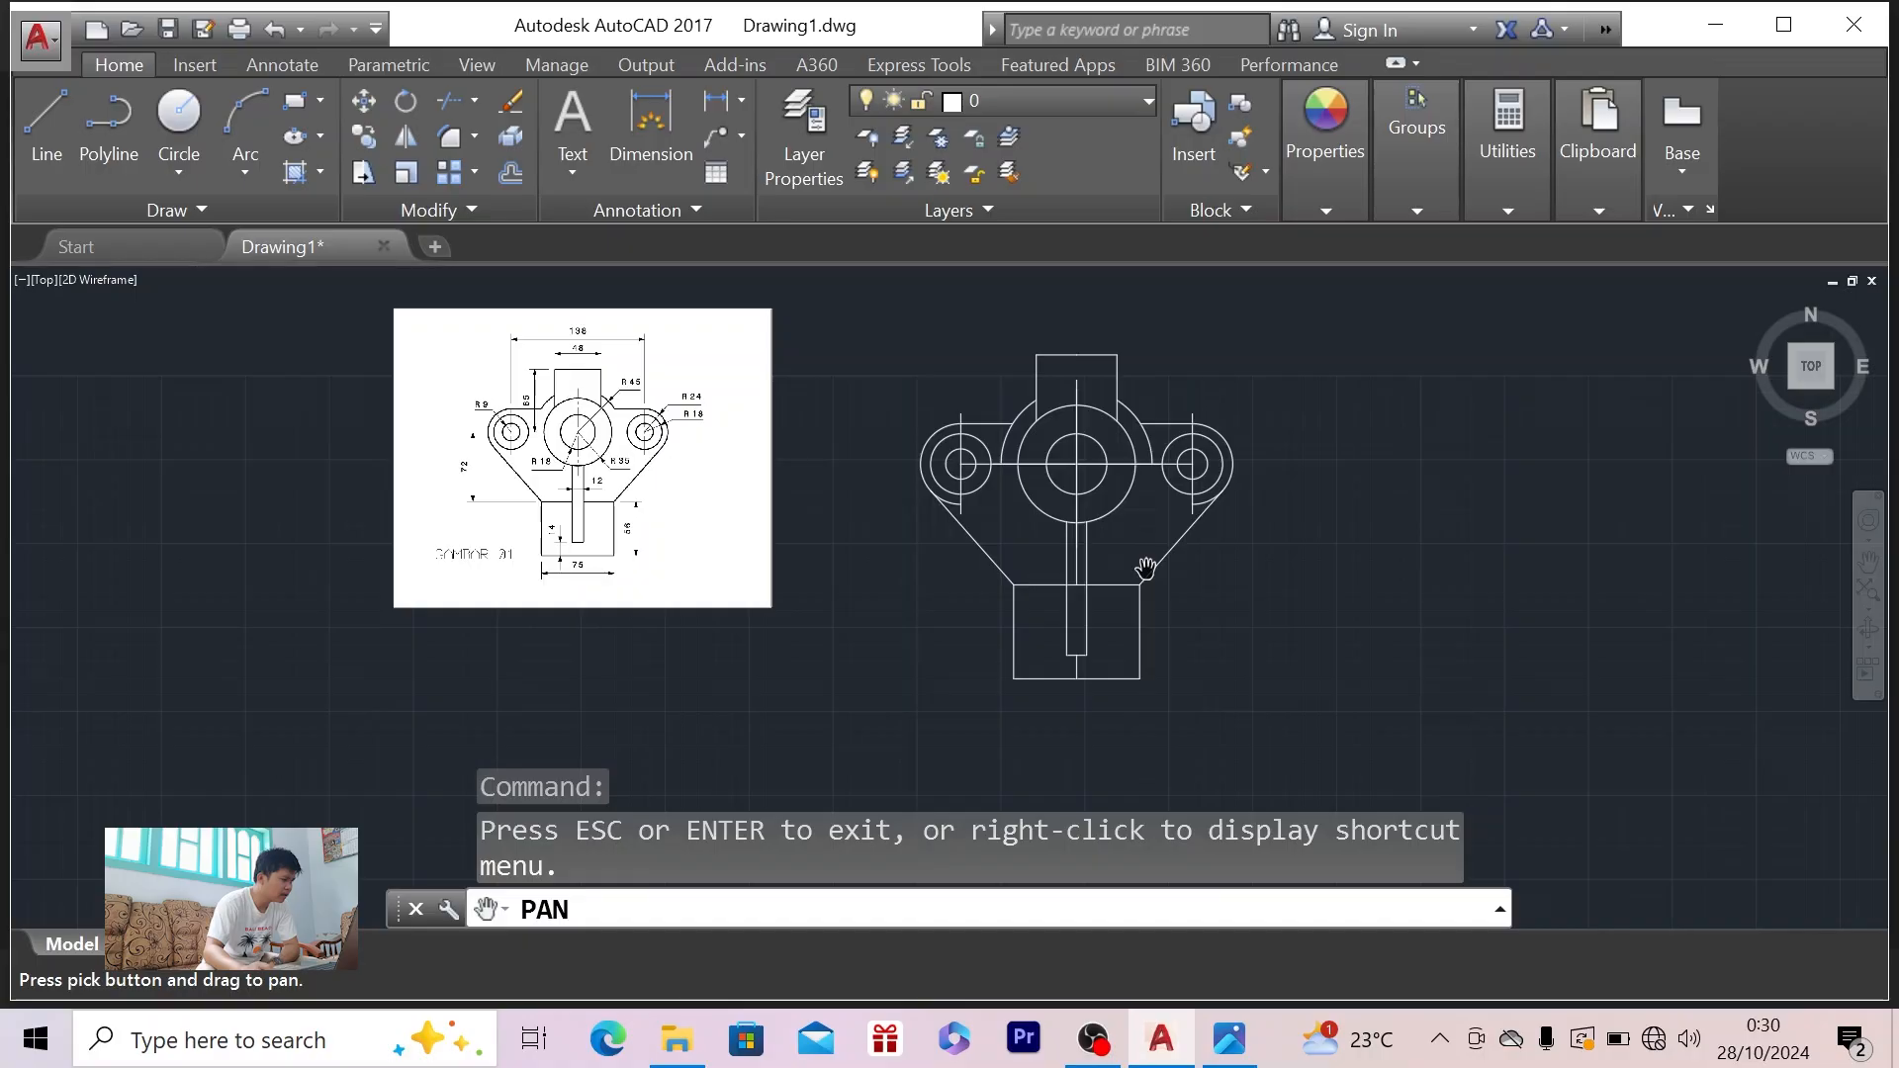
pyautogui.press('Escape')
pyautogui.write('sna')
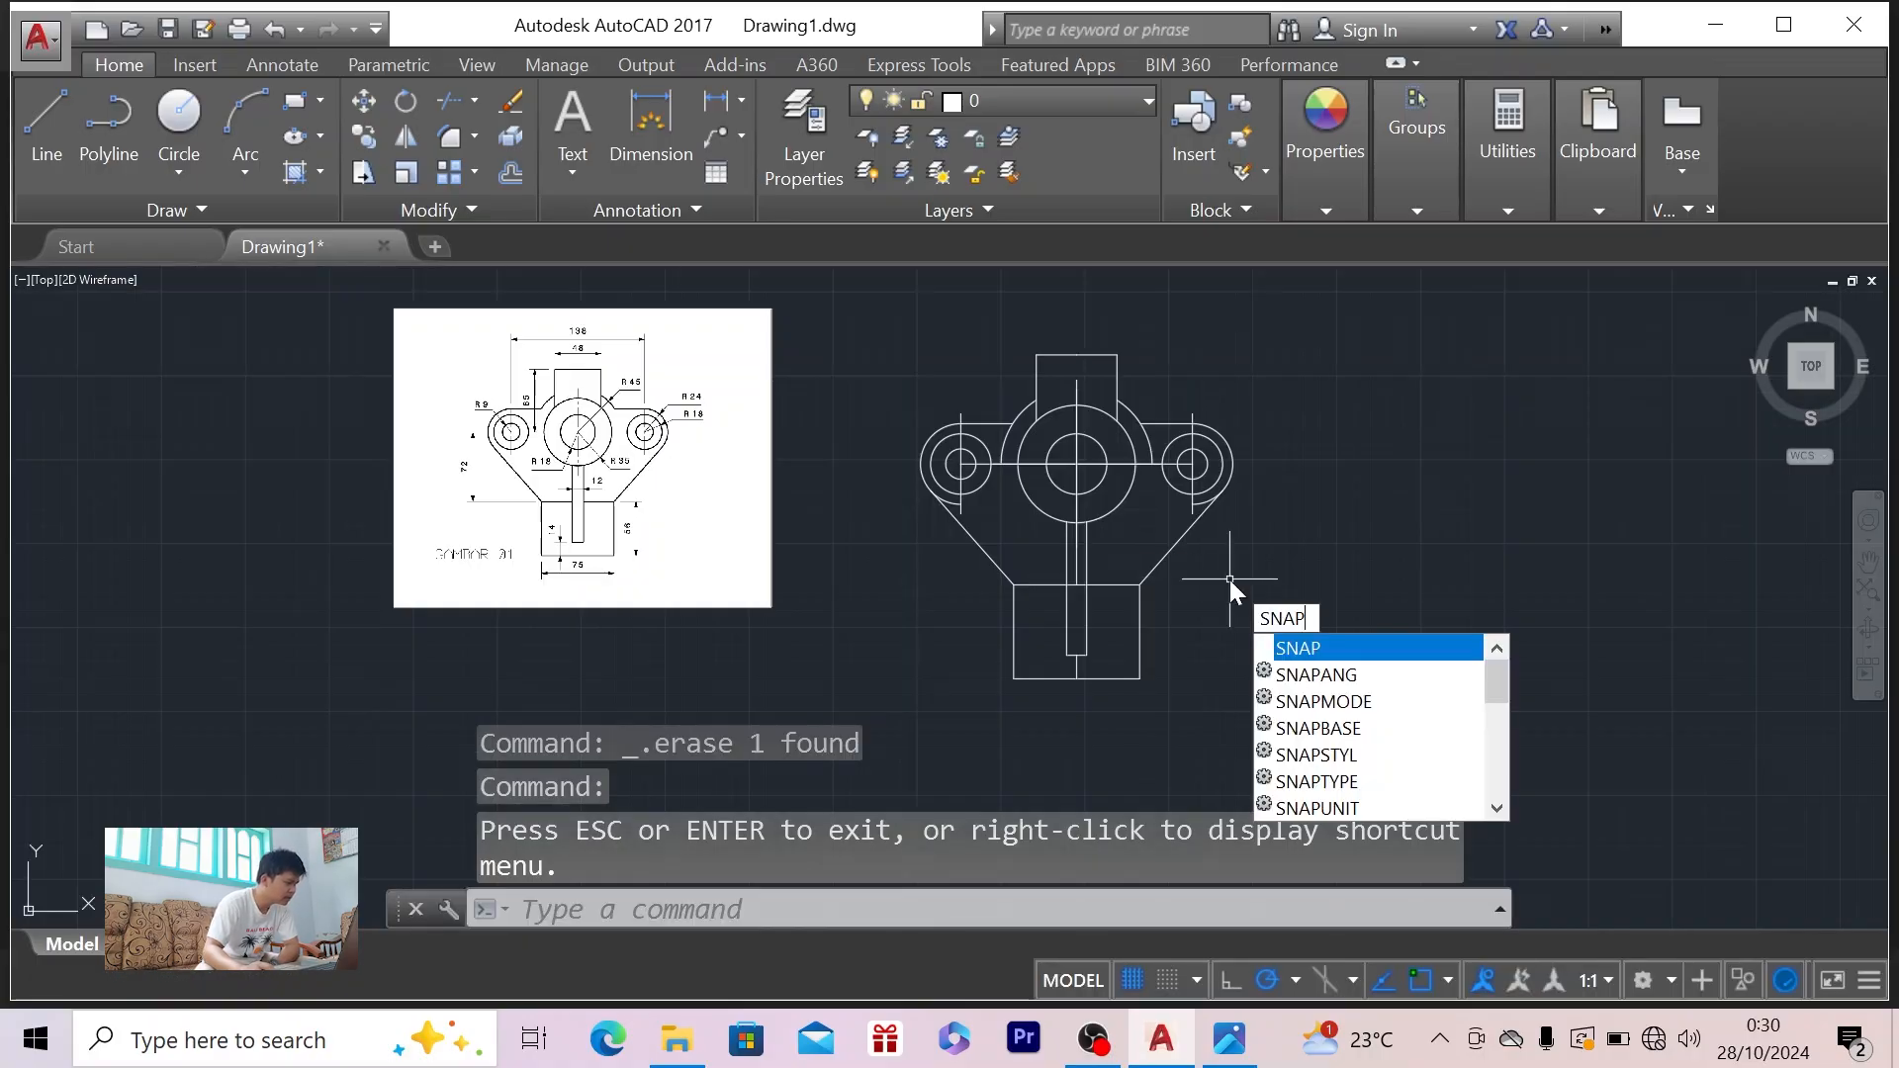
pyautogui.press('Escape')
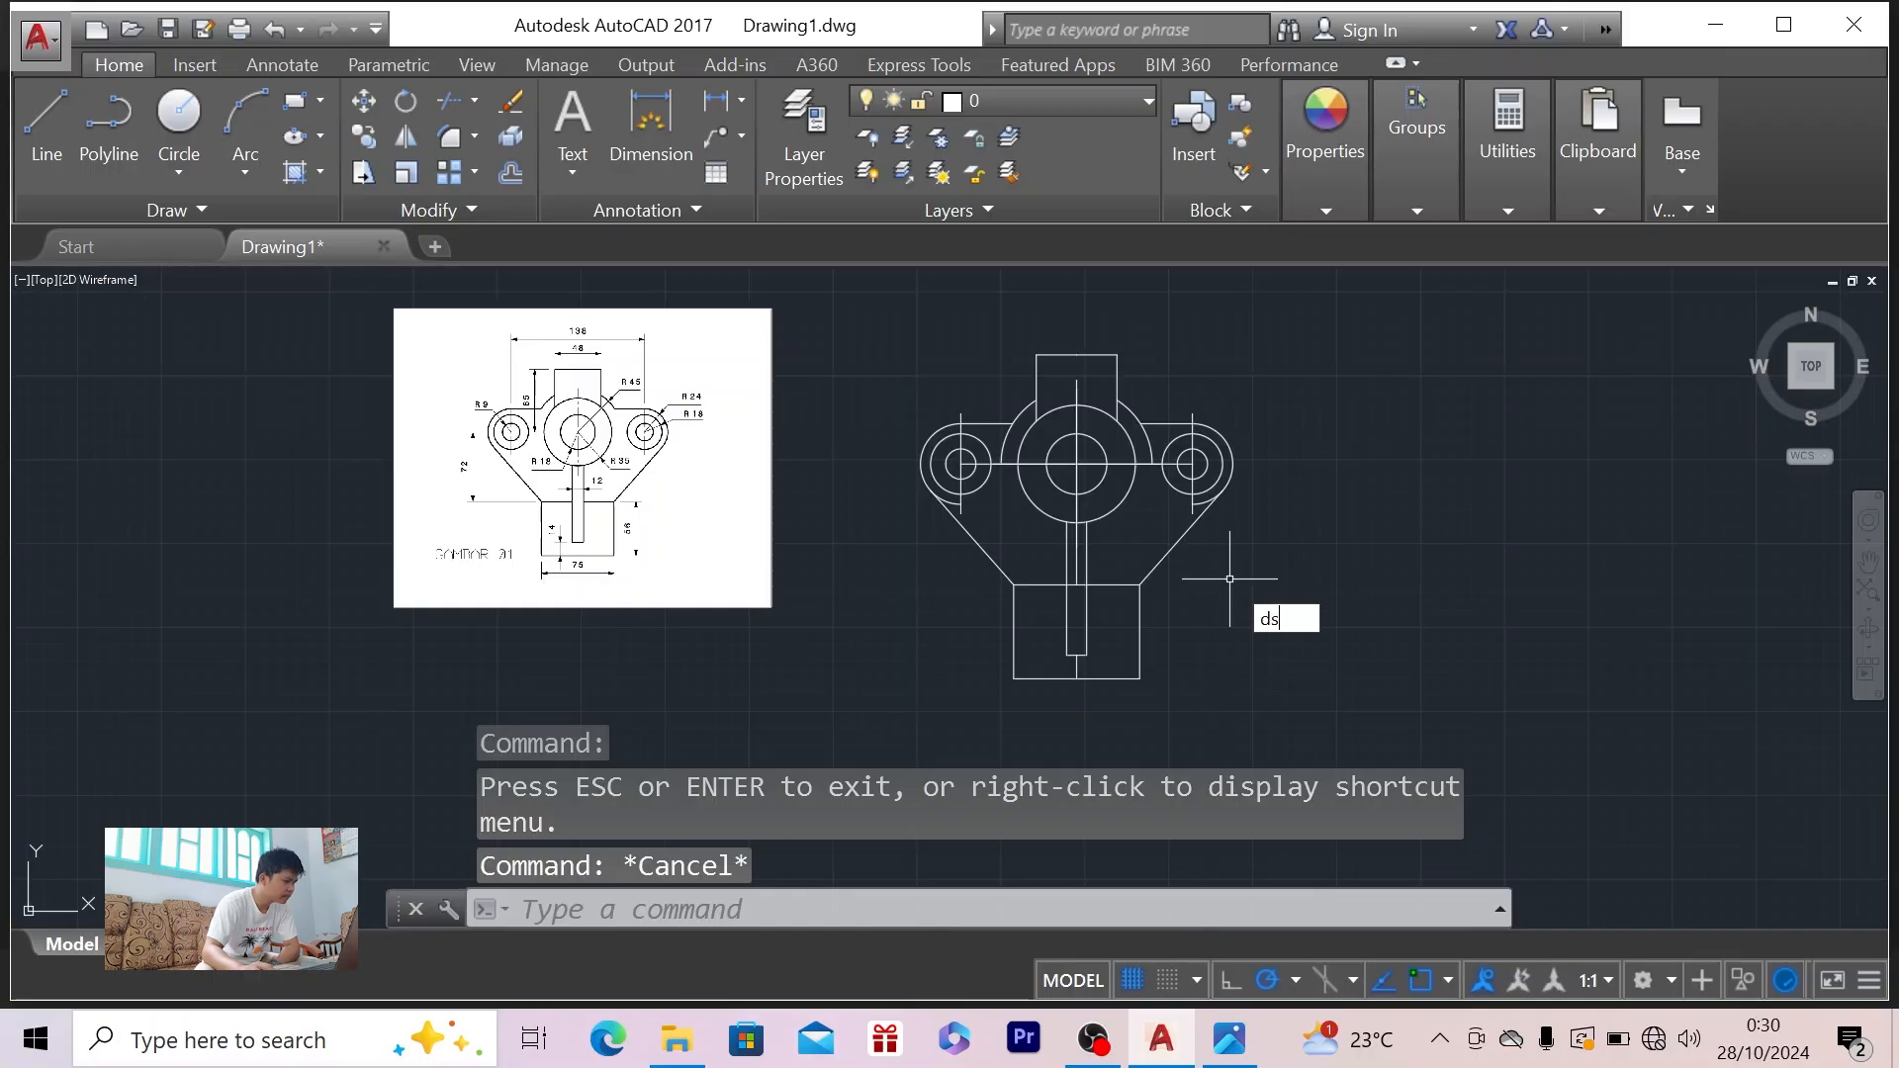
# - Review the active object snap modes in the drafting settings and accept them
pyautogui.write('ds')
pyautogui.press('Return')
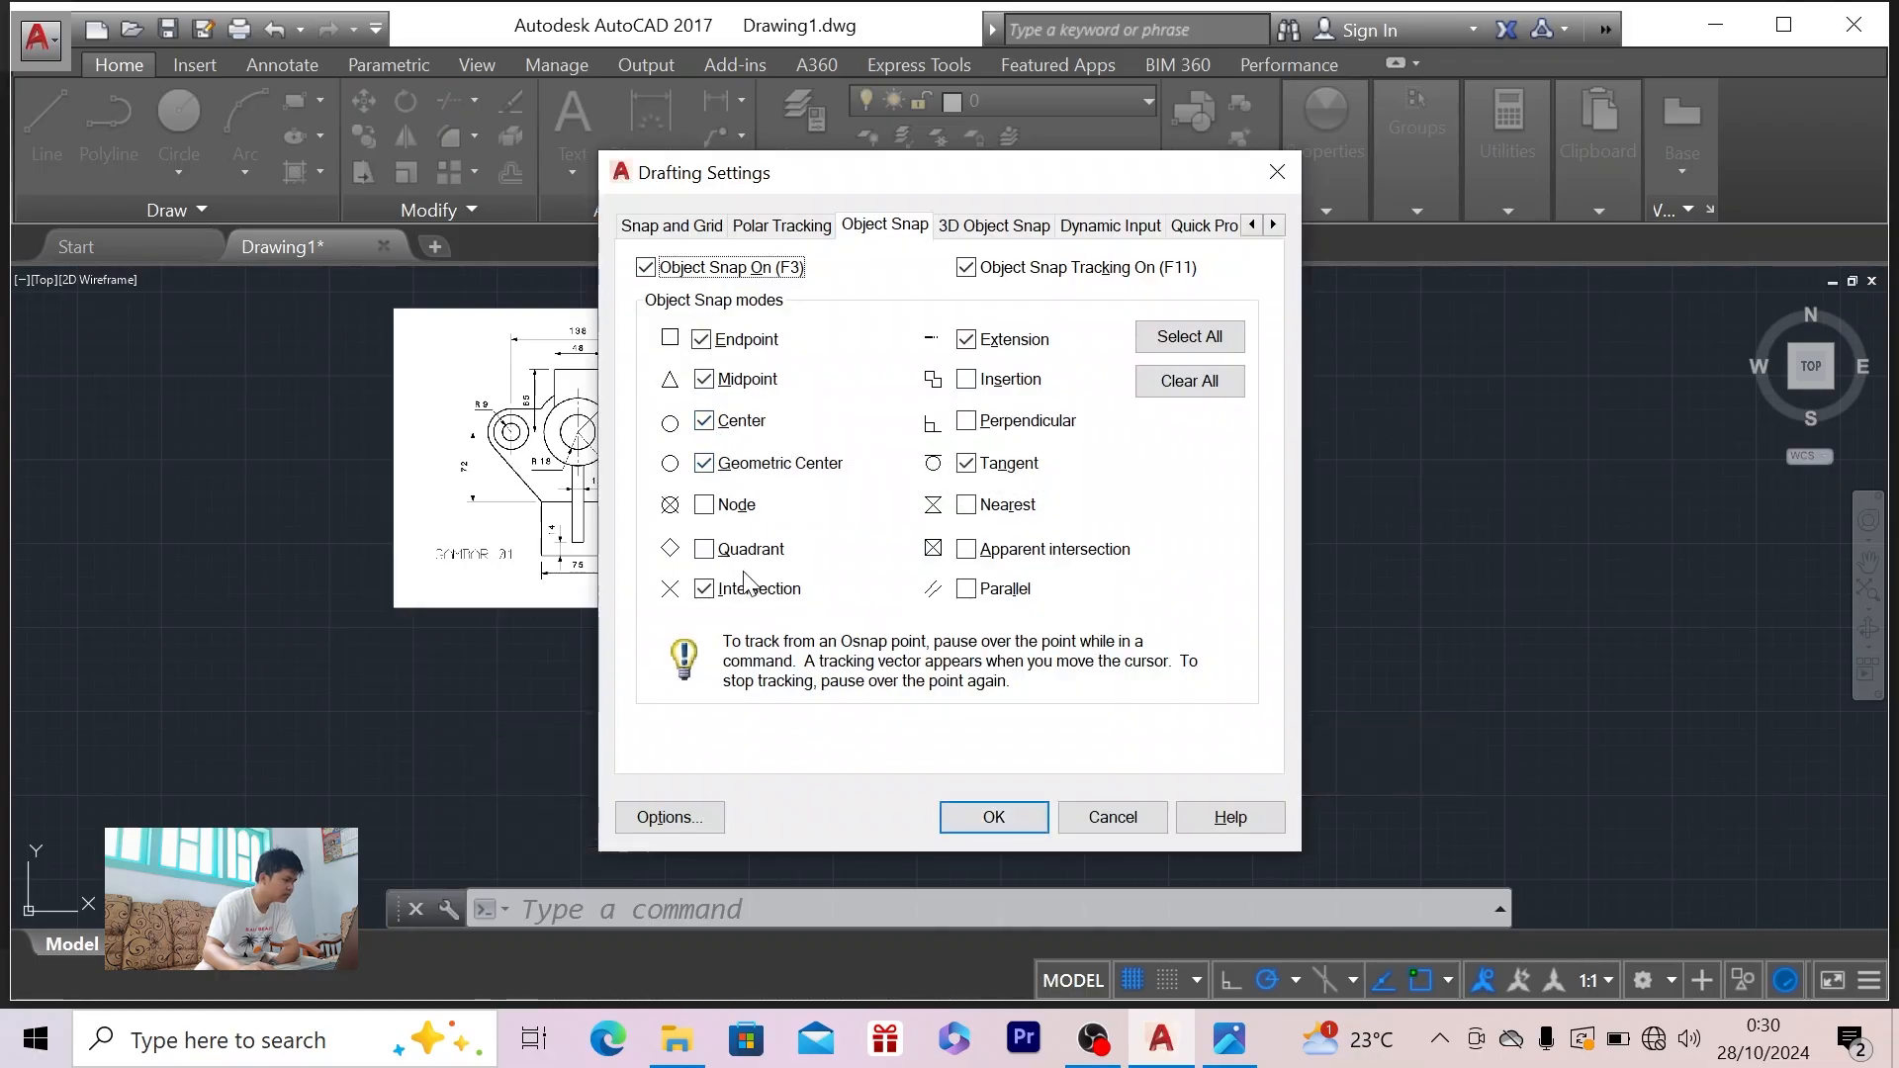
pyautogui.click(1005, 815)
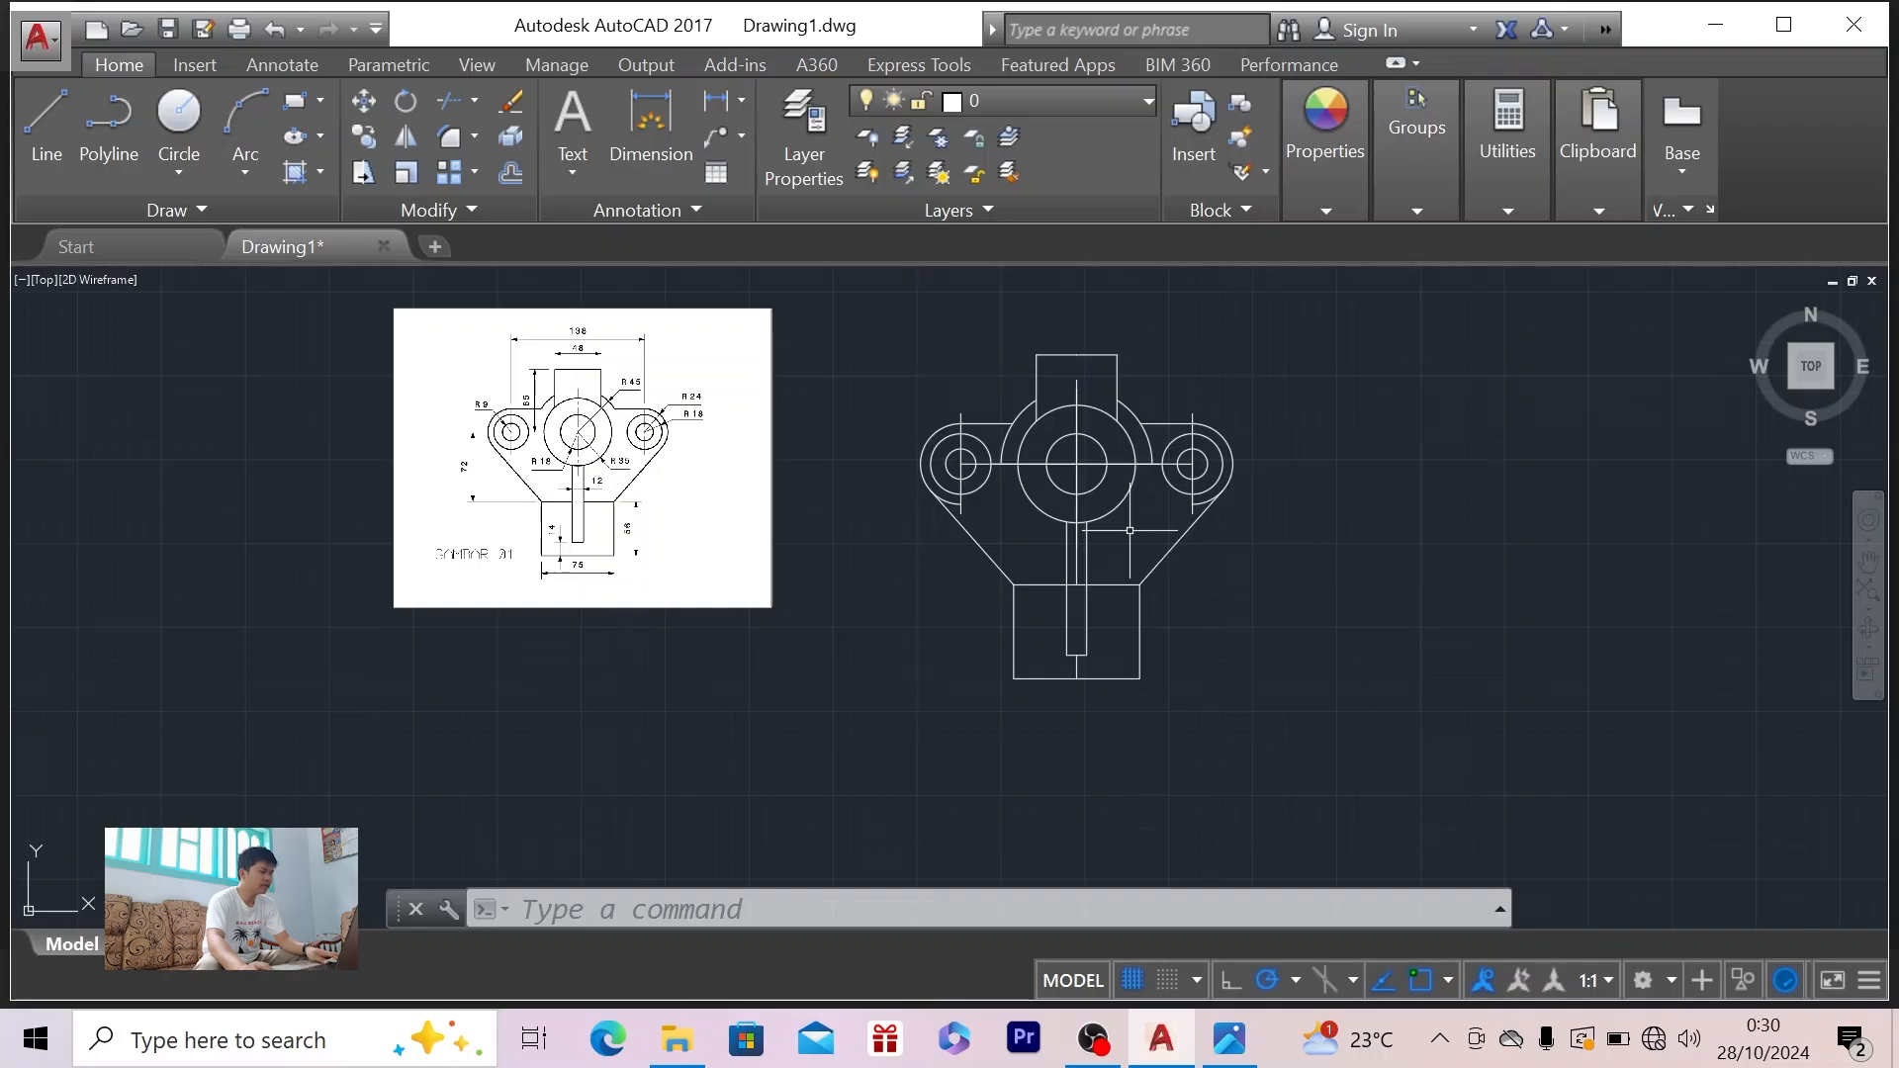
# - Trim the leftover R 24 arc ends below both side lugs, using the whole bracket as cutting edges
pyautogui.hotkey('alt', 'Tab')
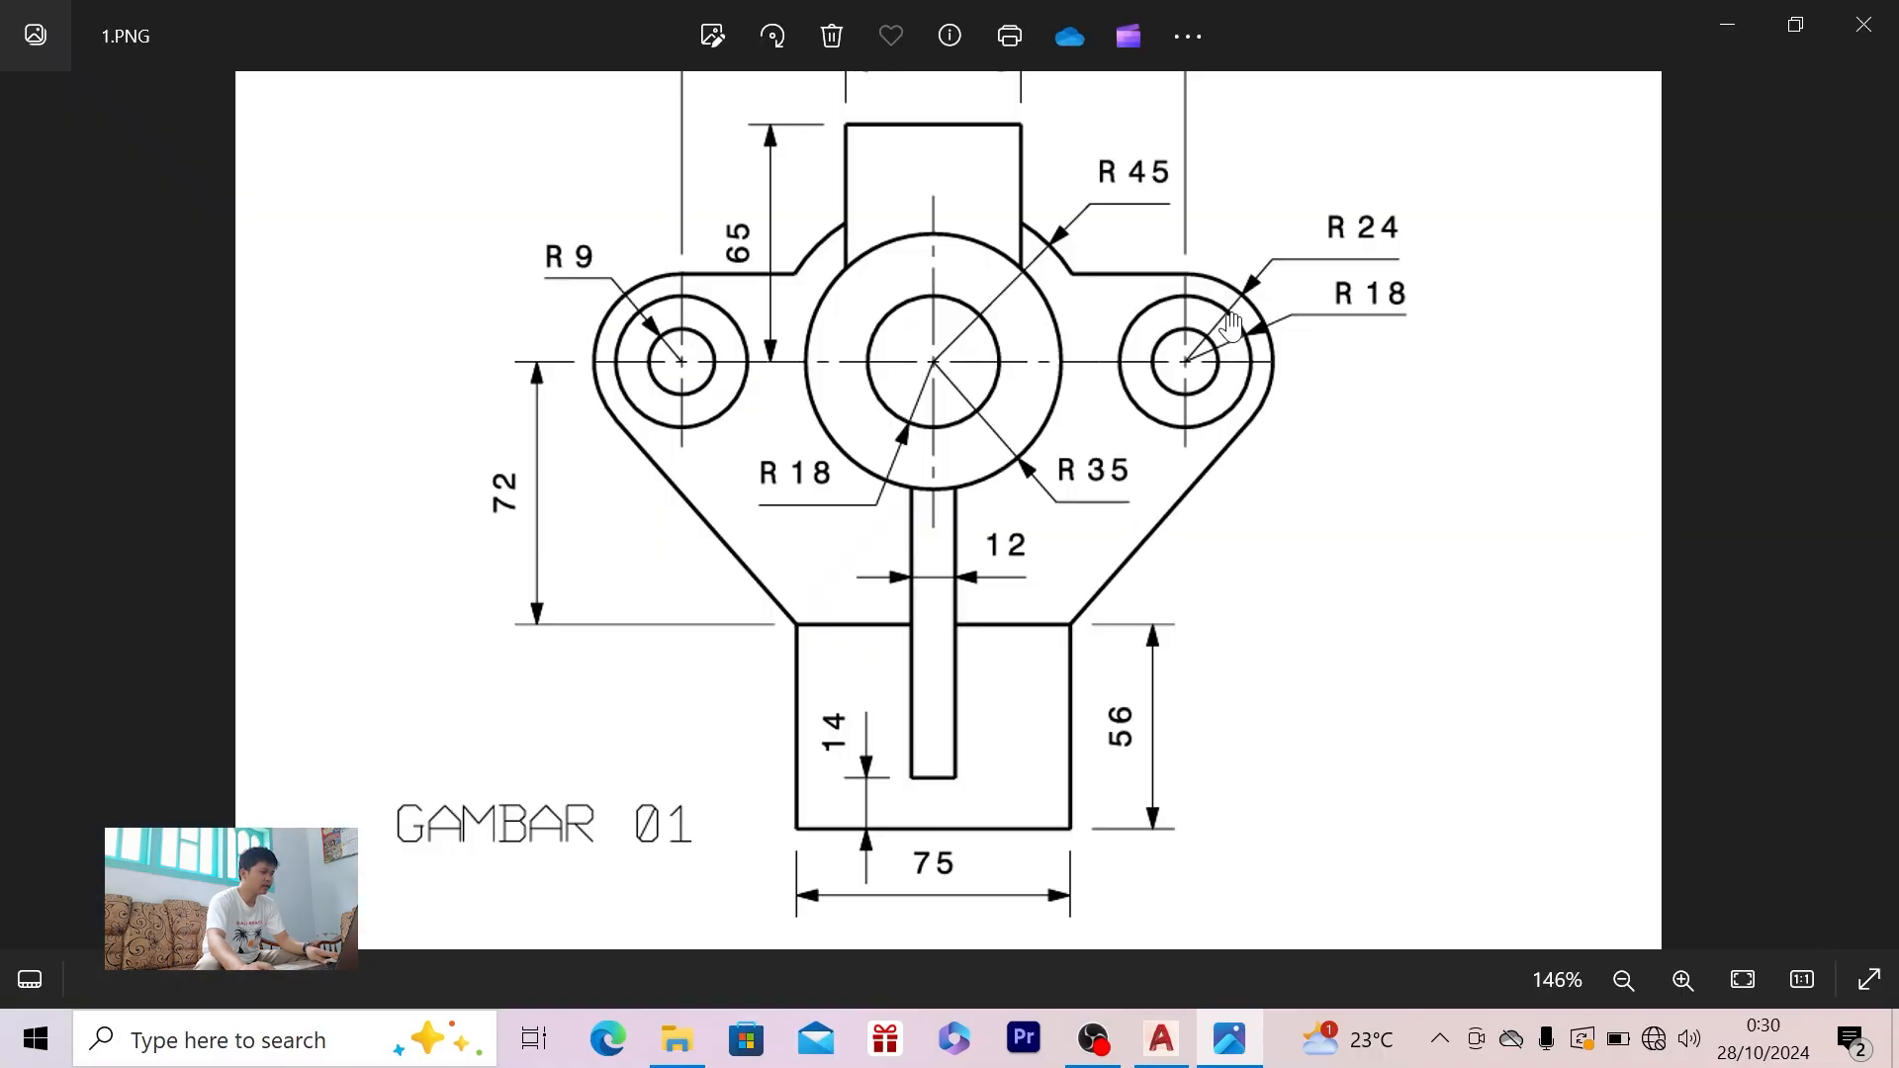
pyautogui.hotkey('alt', 'Tab')
pyautogui.click(1288, 329)
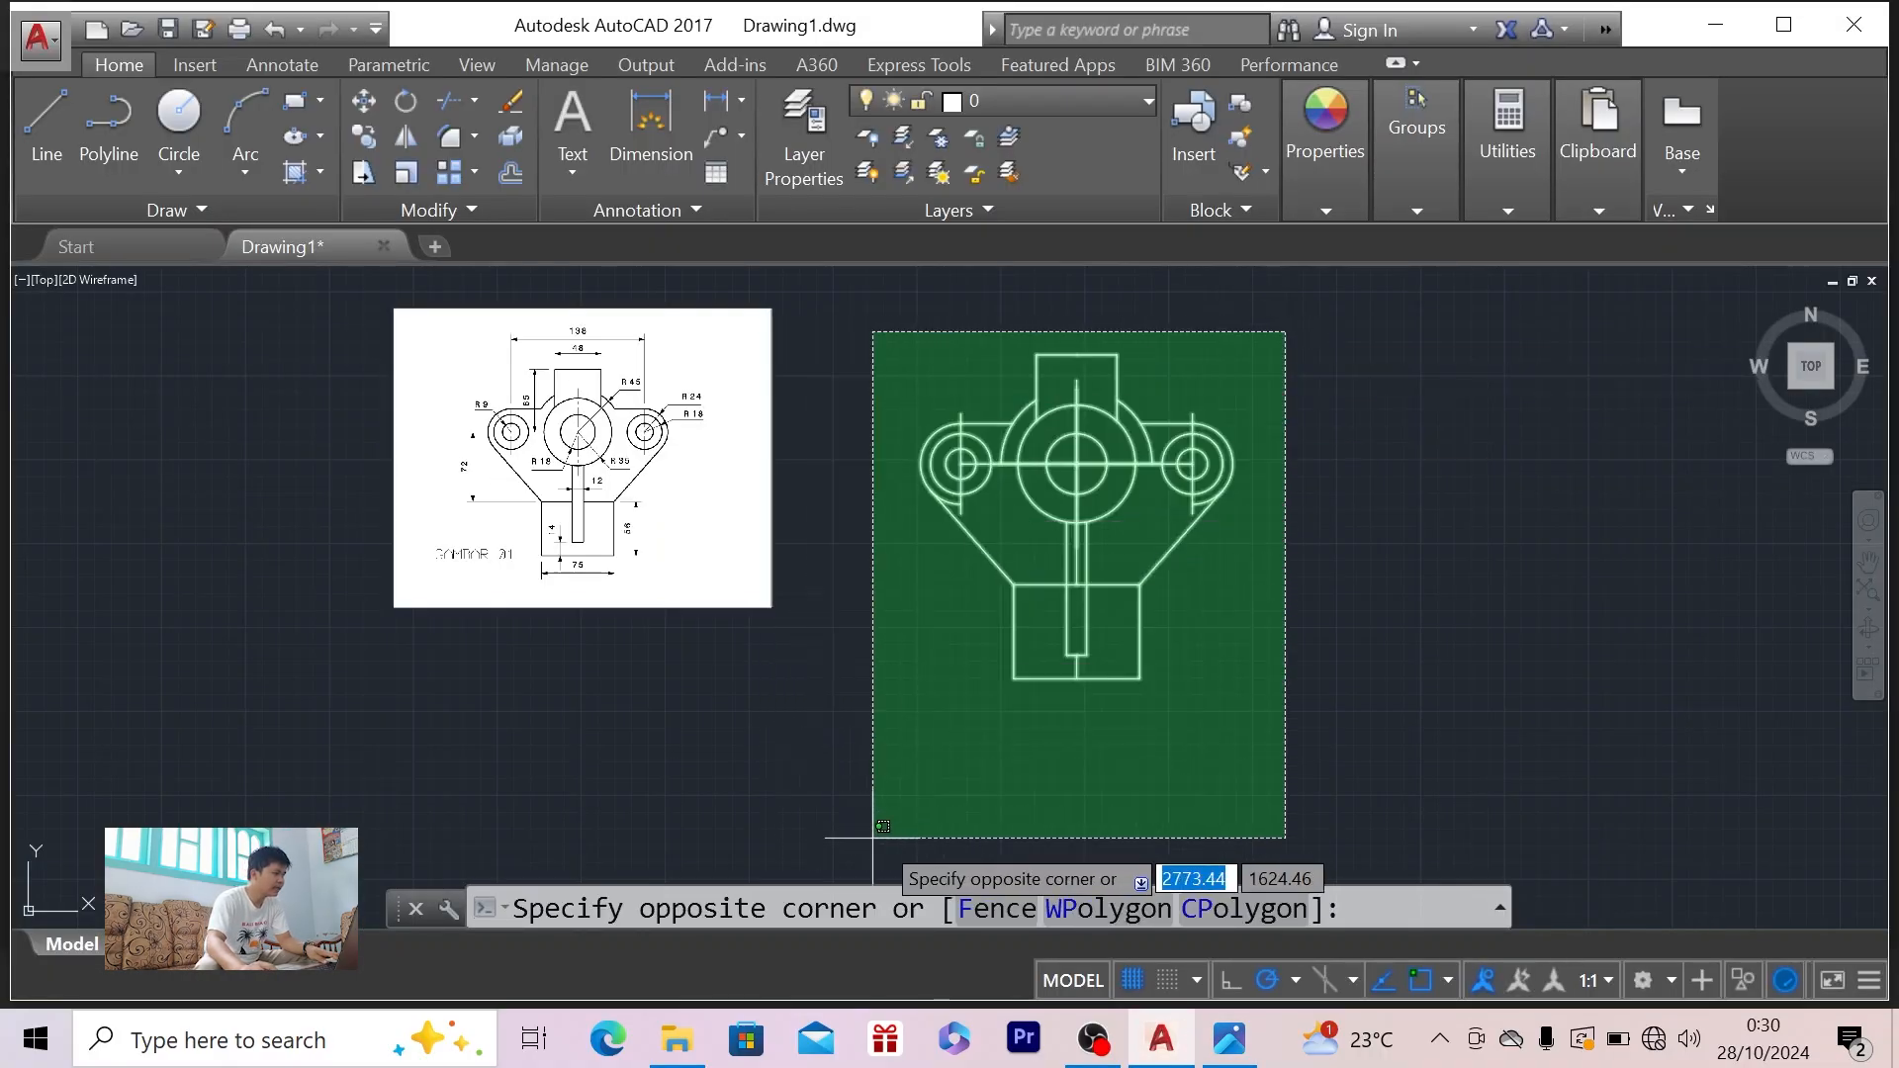
pyautogui.click(899, 787)
pyautogui.scroll(2, 1146, 440)
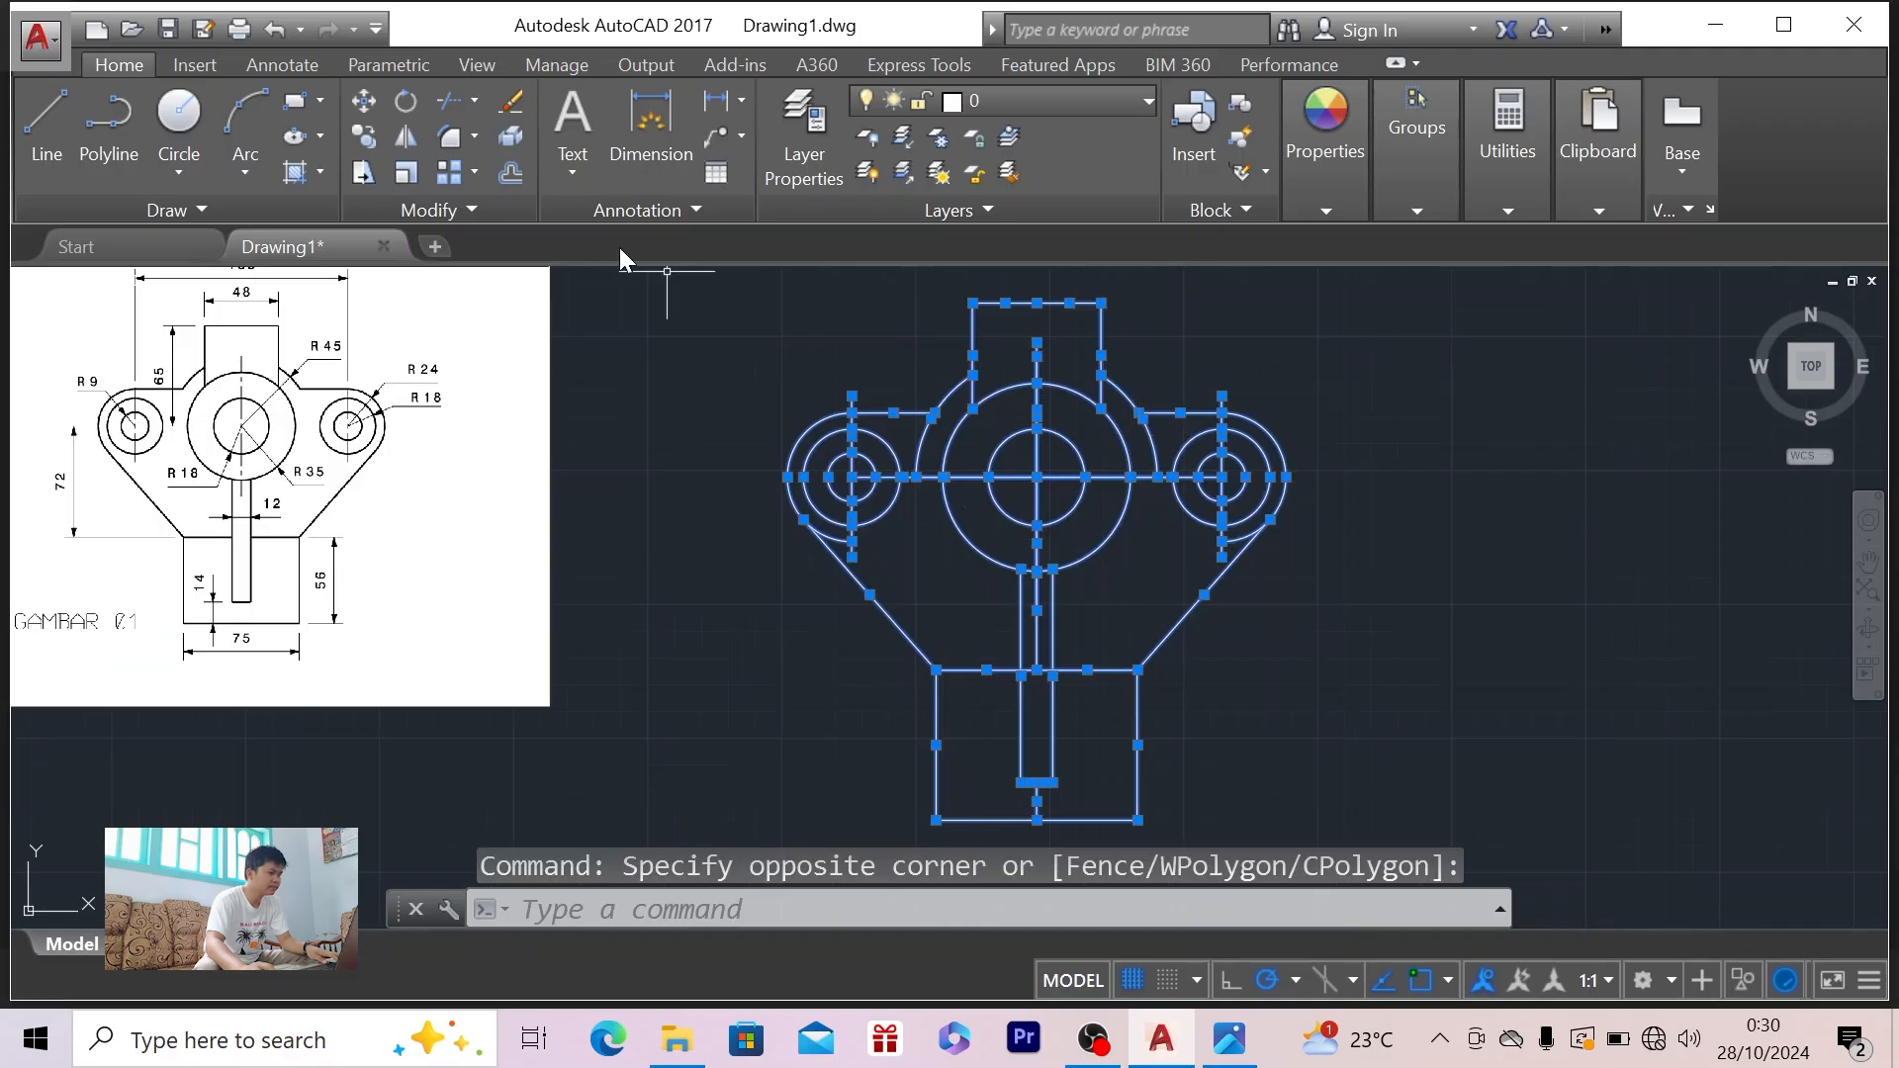
pyautogui.click(442, 103)
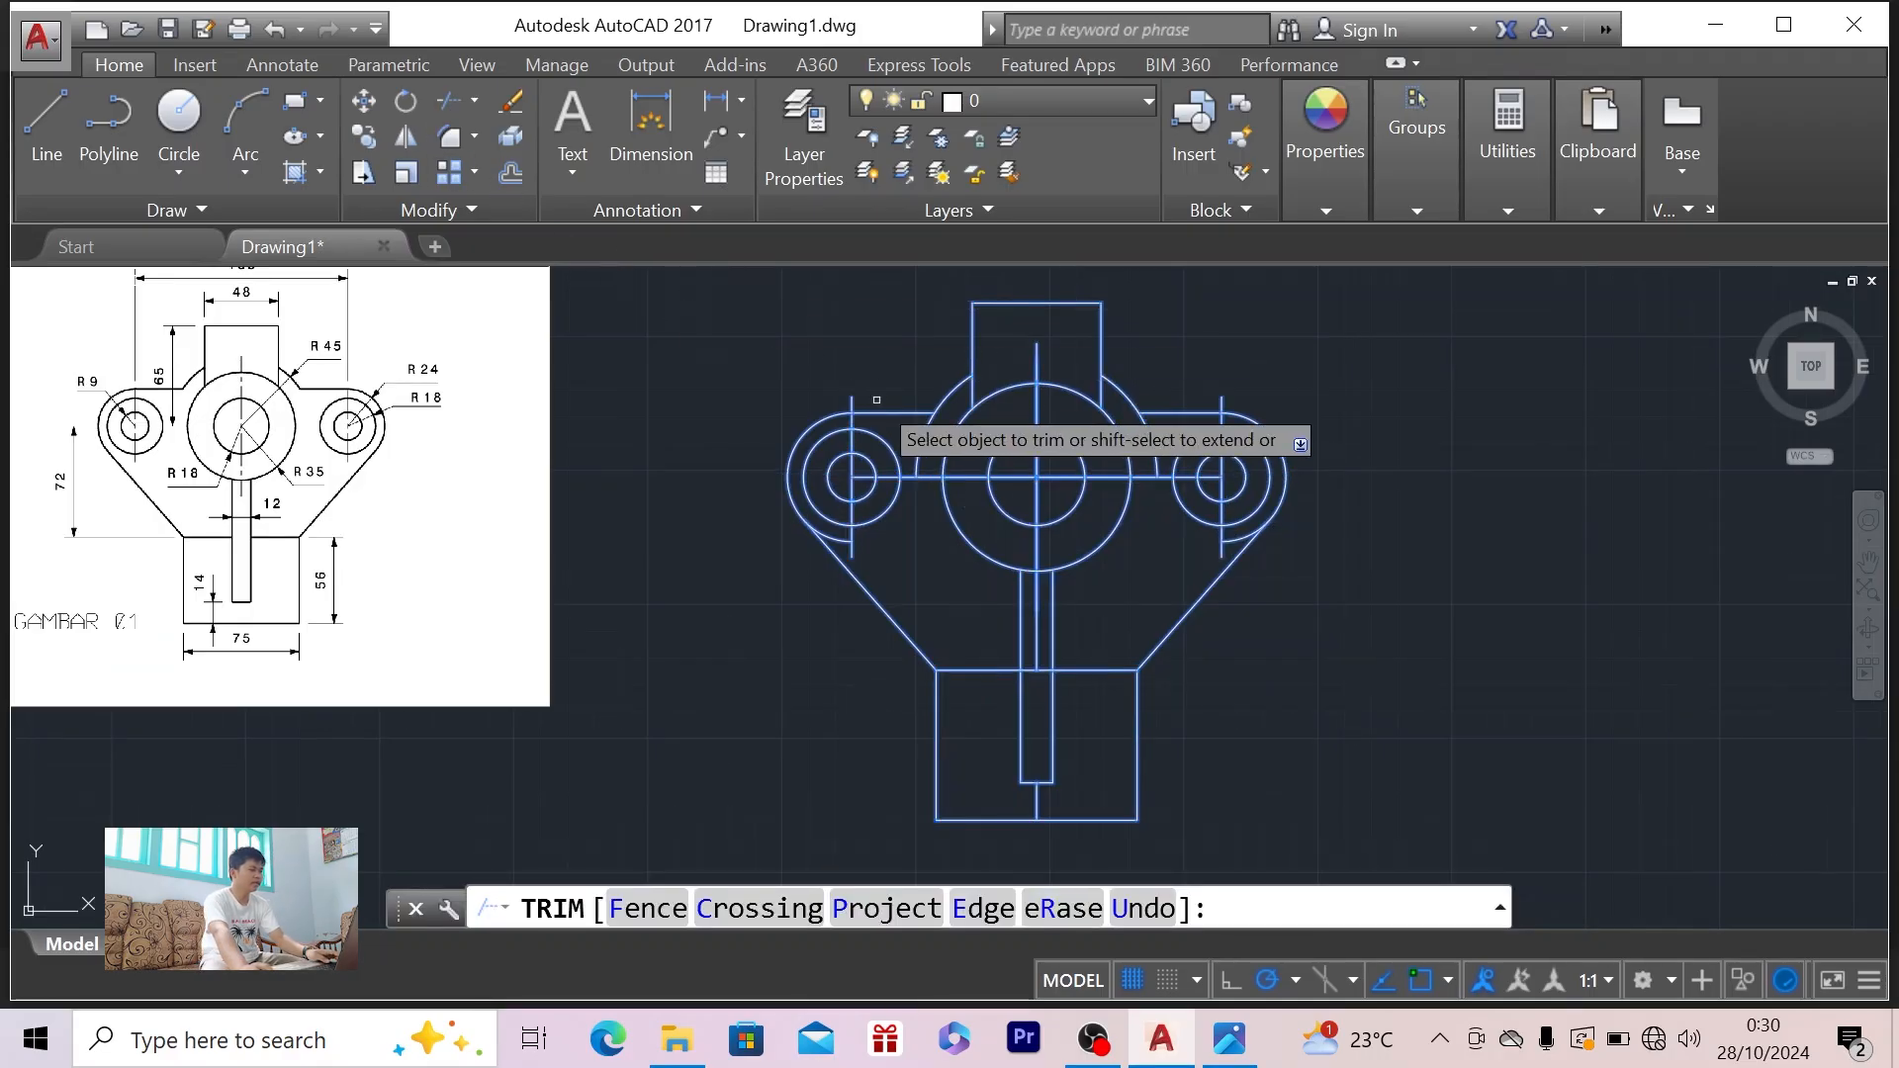
pyautogui.scroll(2, 962, 511)
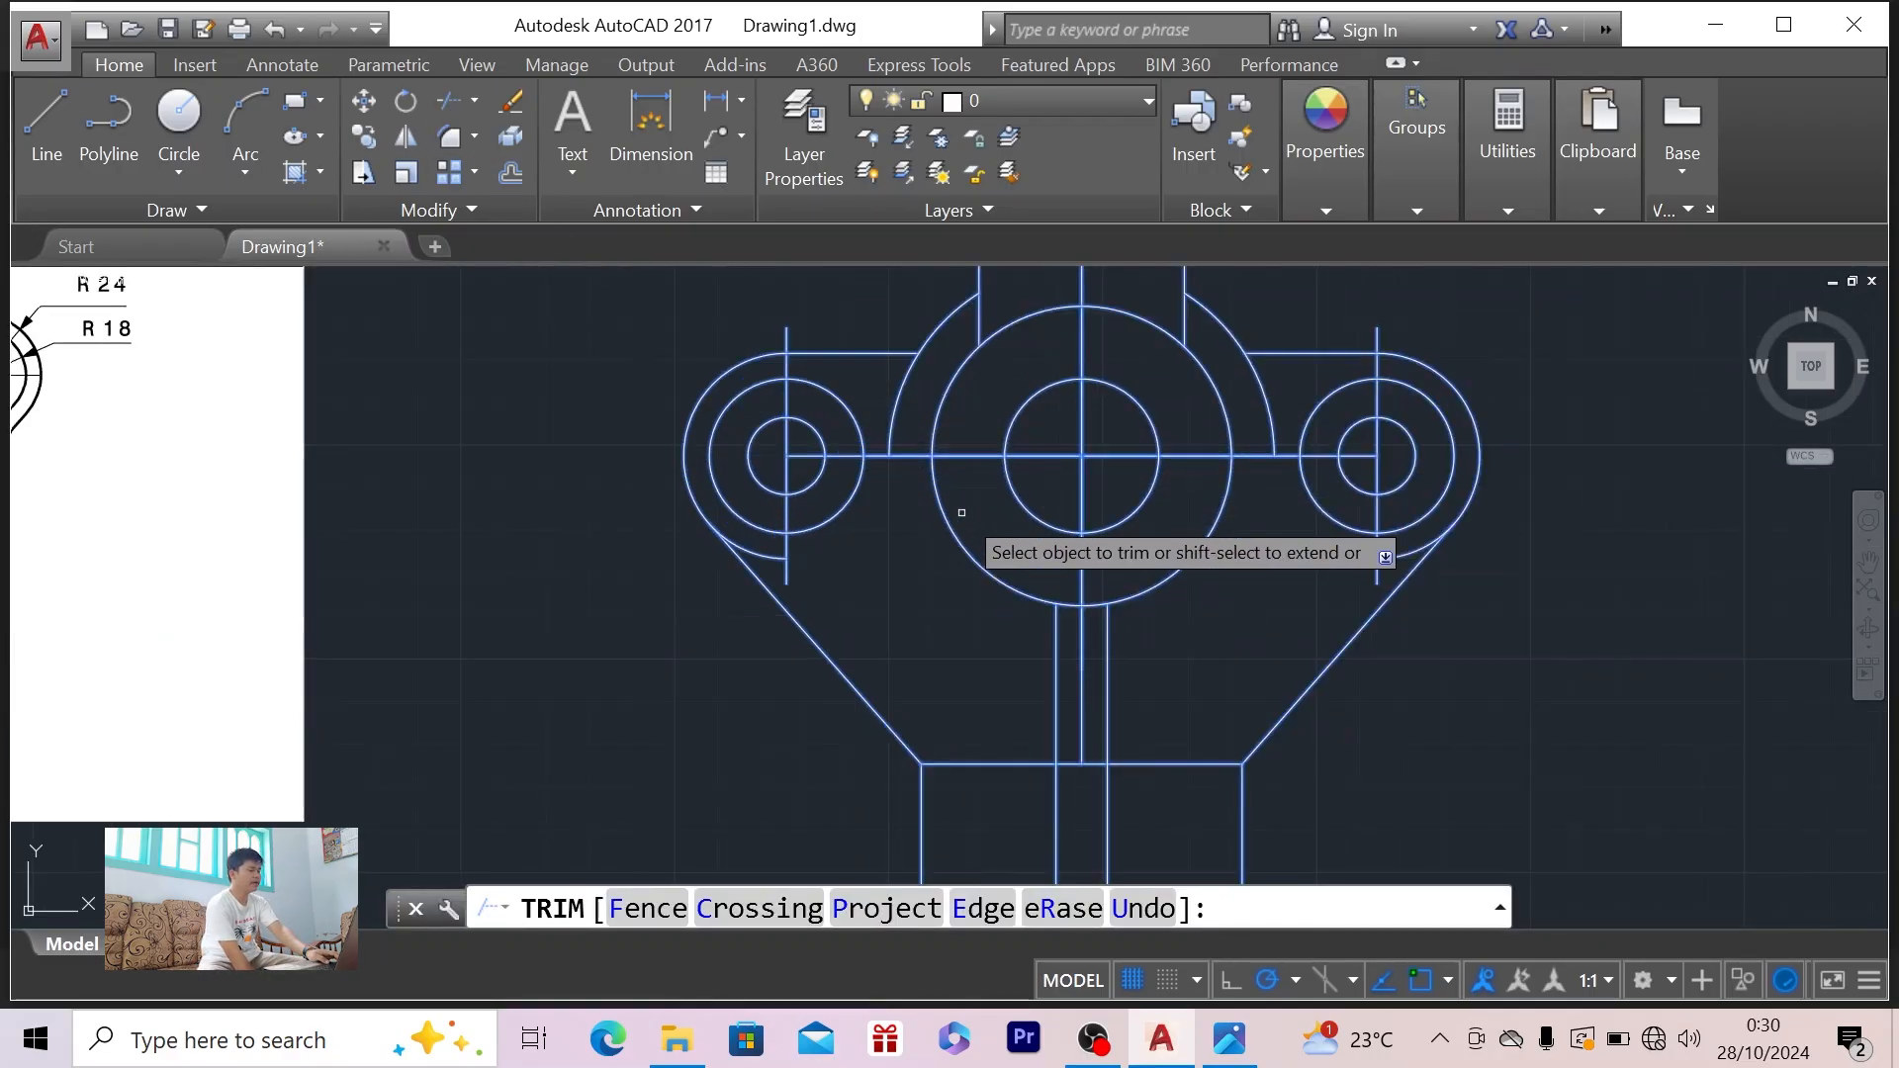
pyautogui.click(1411, 556)
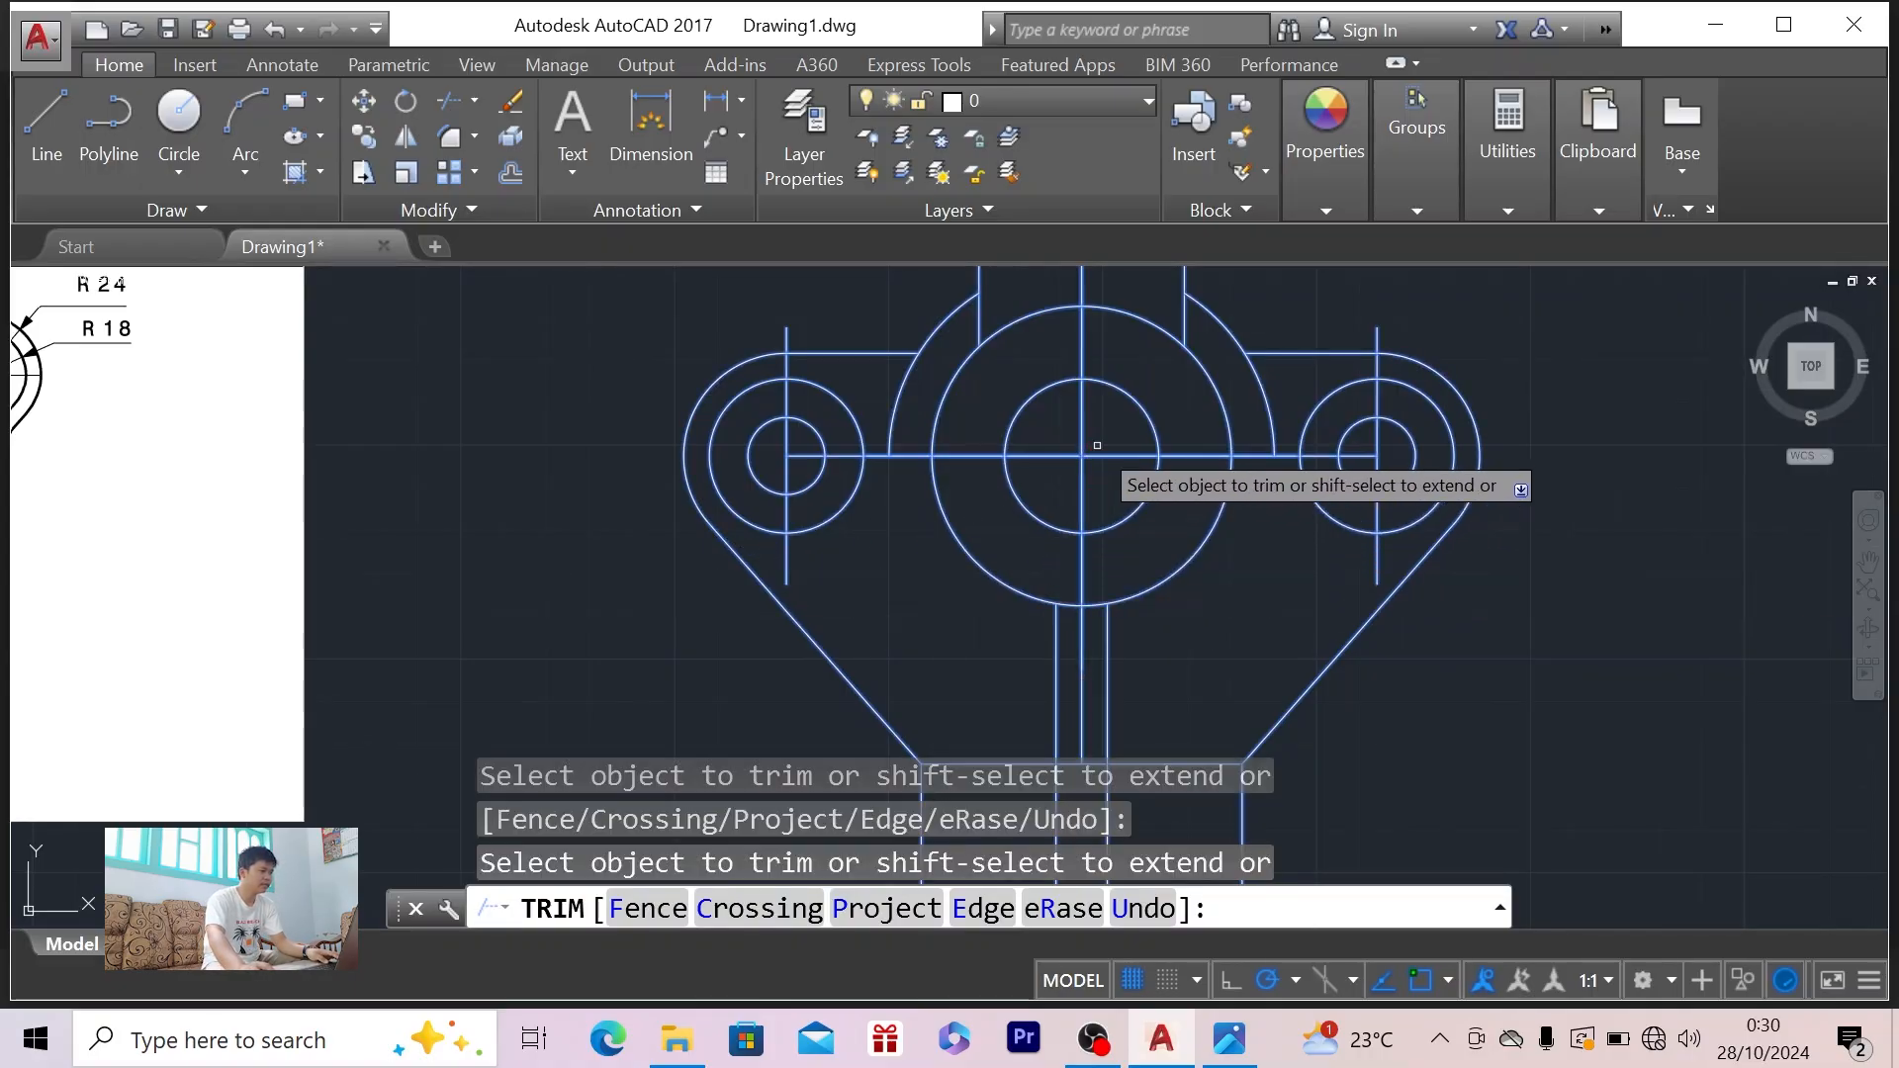
# - Trim both R 45 arc pieces between the lugs' upper horizontal edges and the horizontal centre line
pyautogui.click(1243, 431)
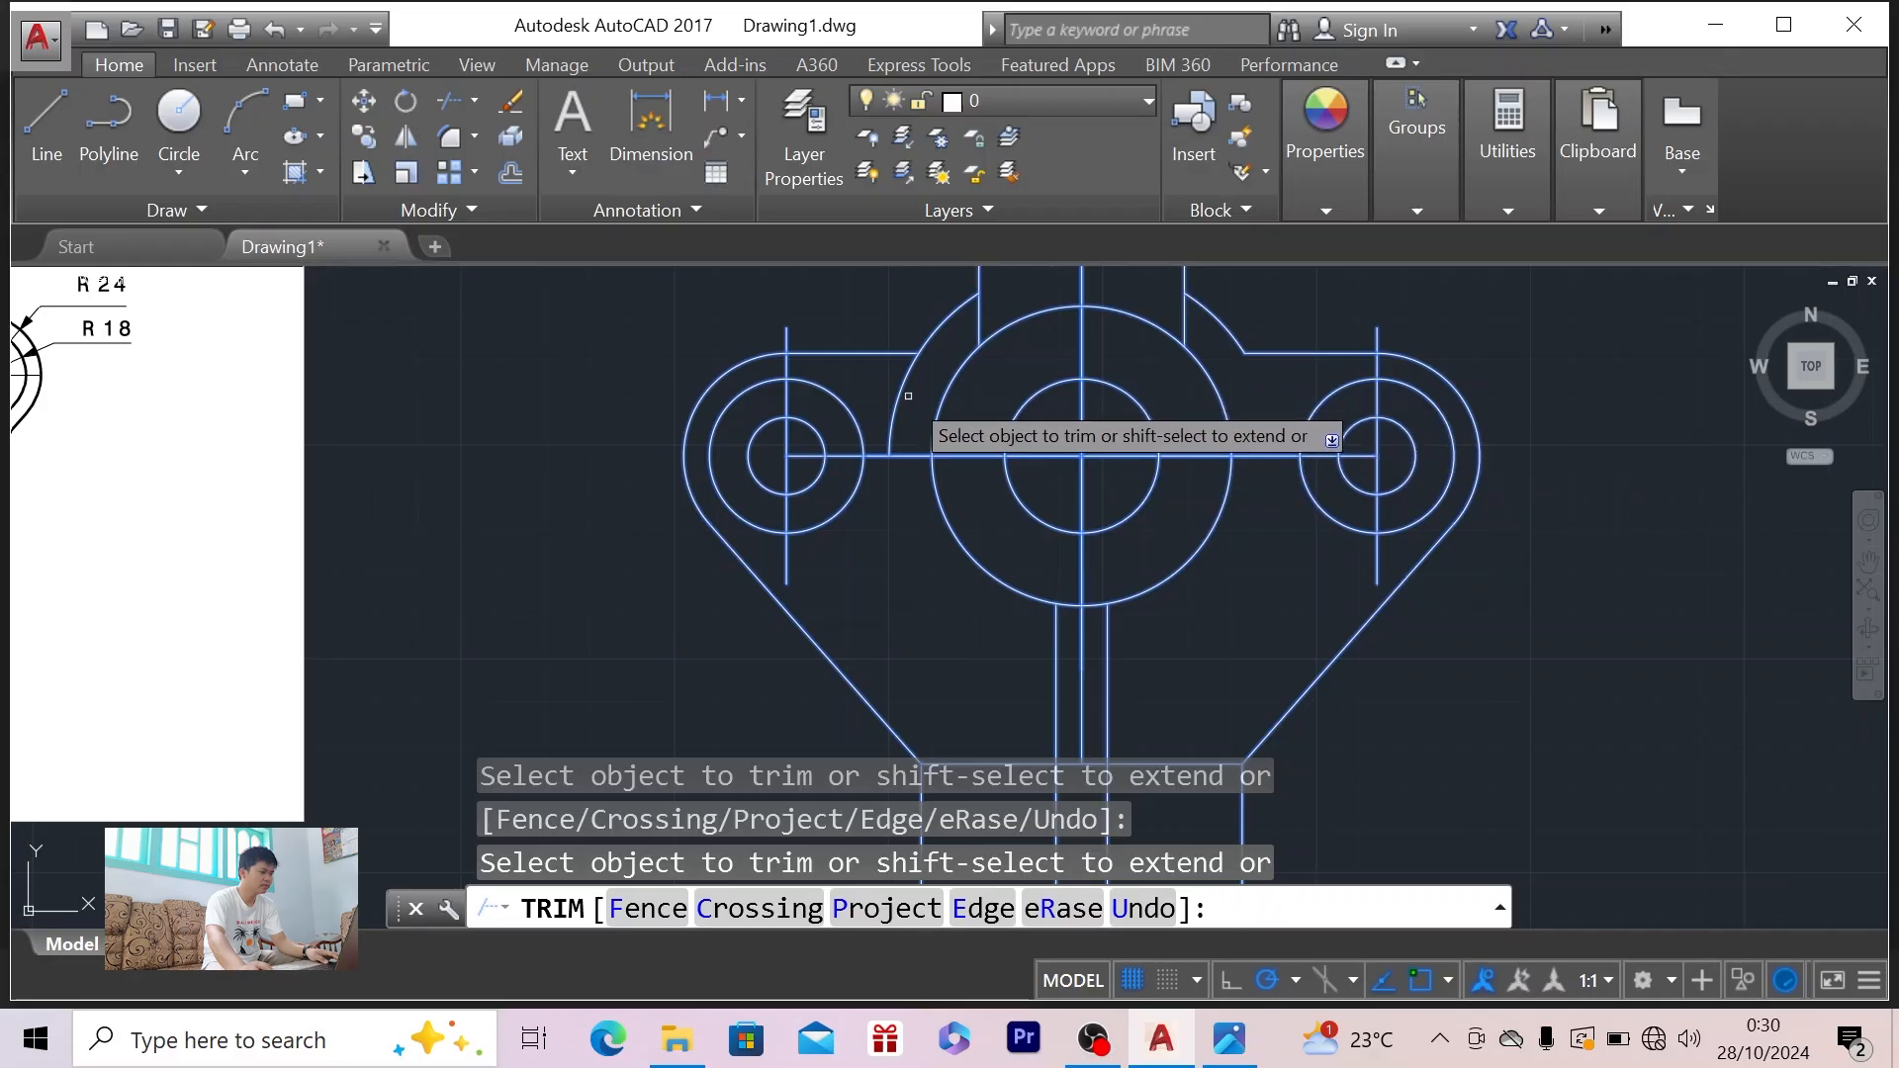
pyautogui.scroll(-4, 1256, 450)
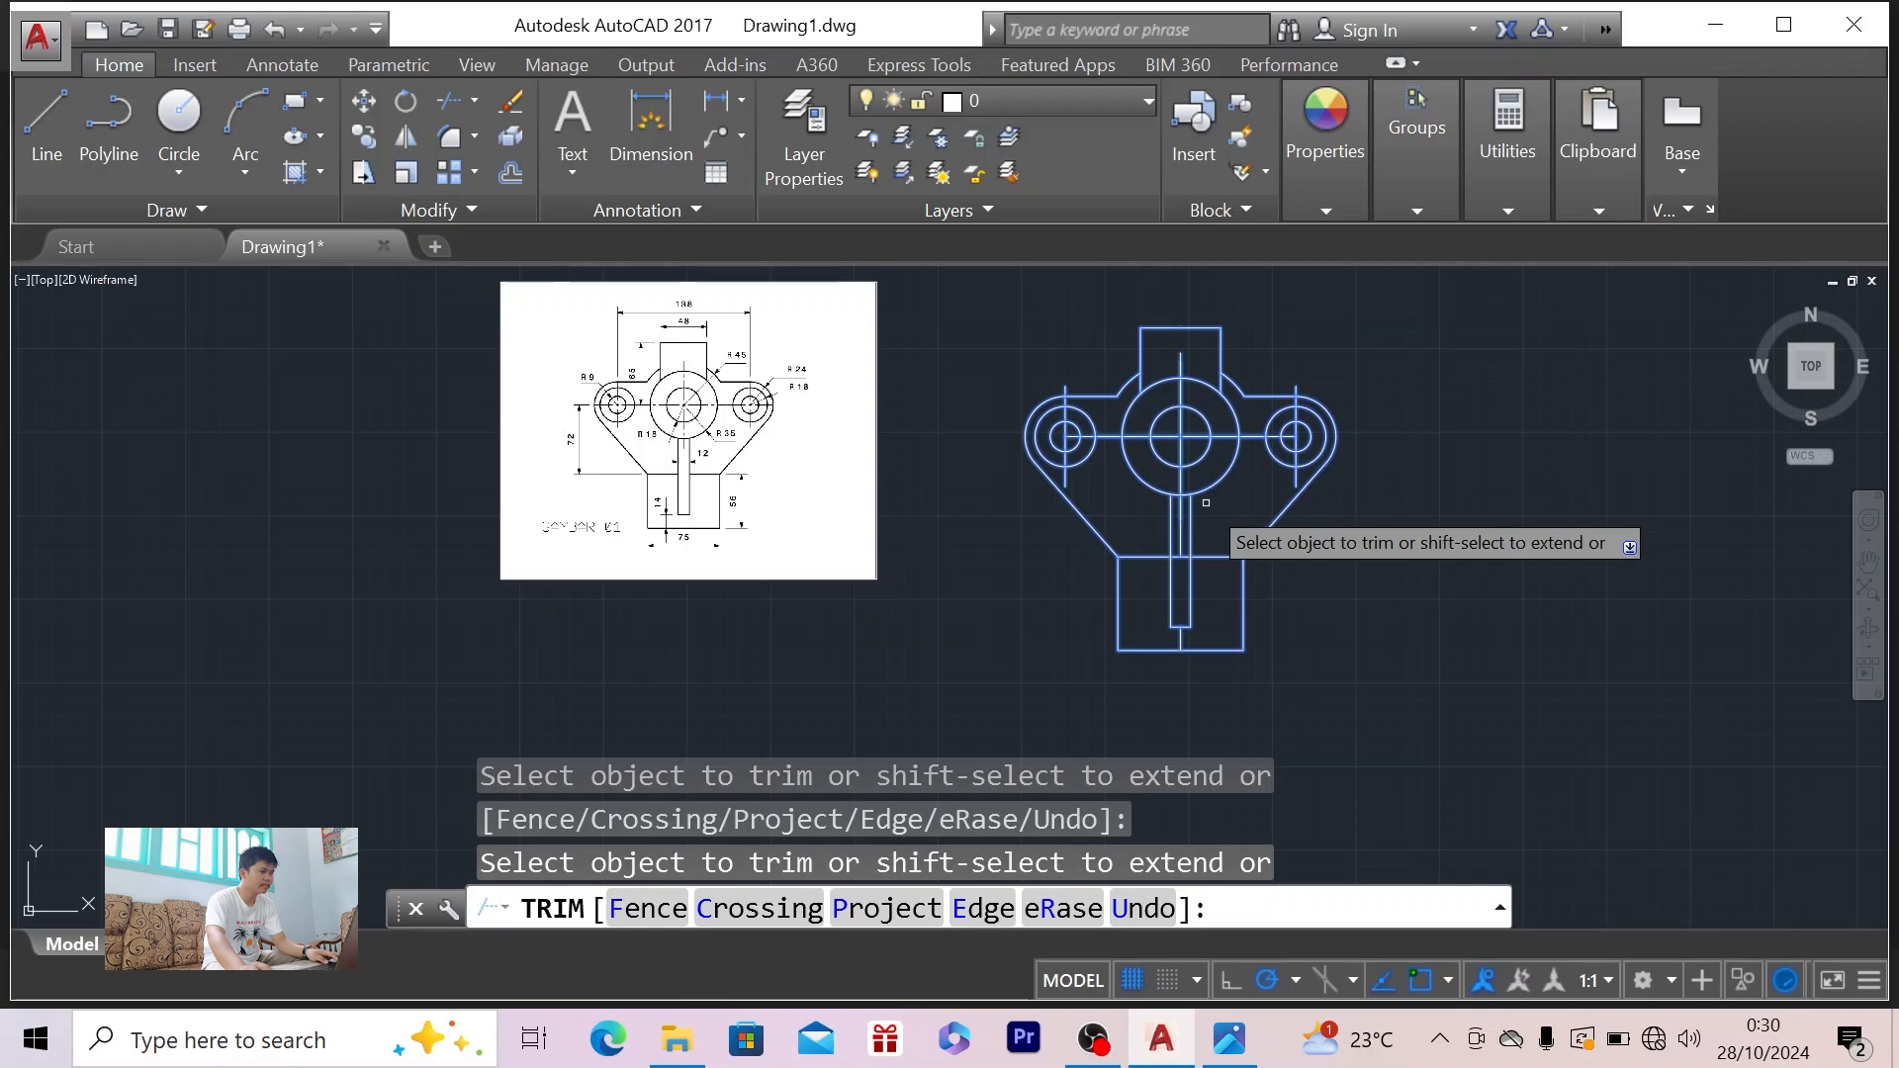
pyautogui.click(1181, 557)
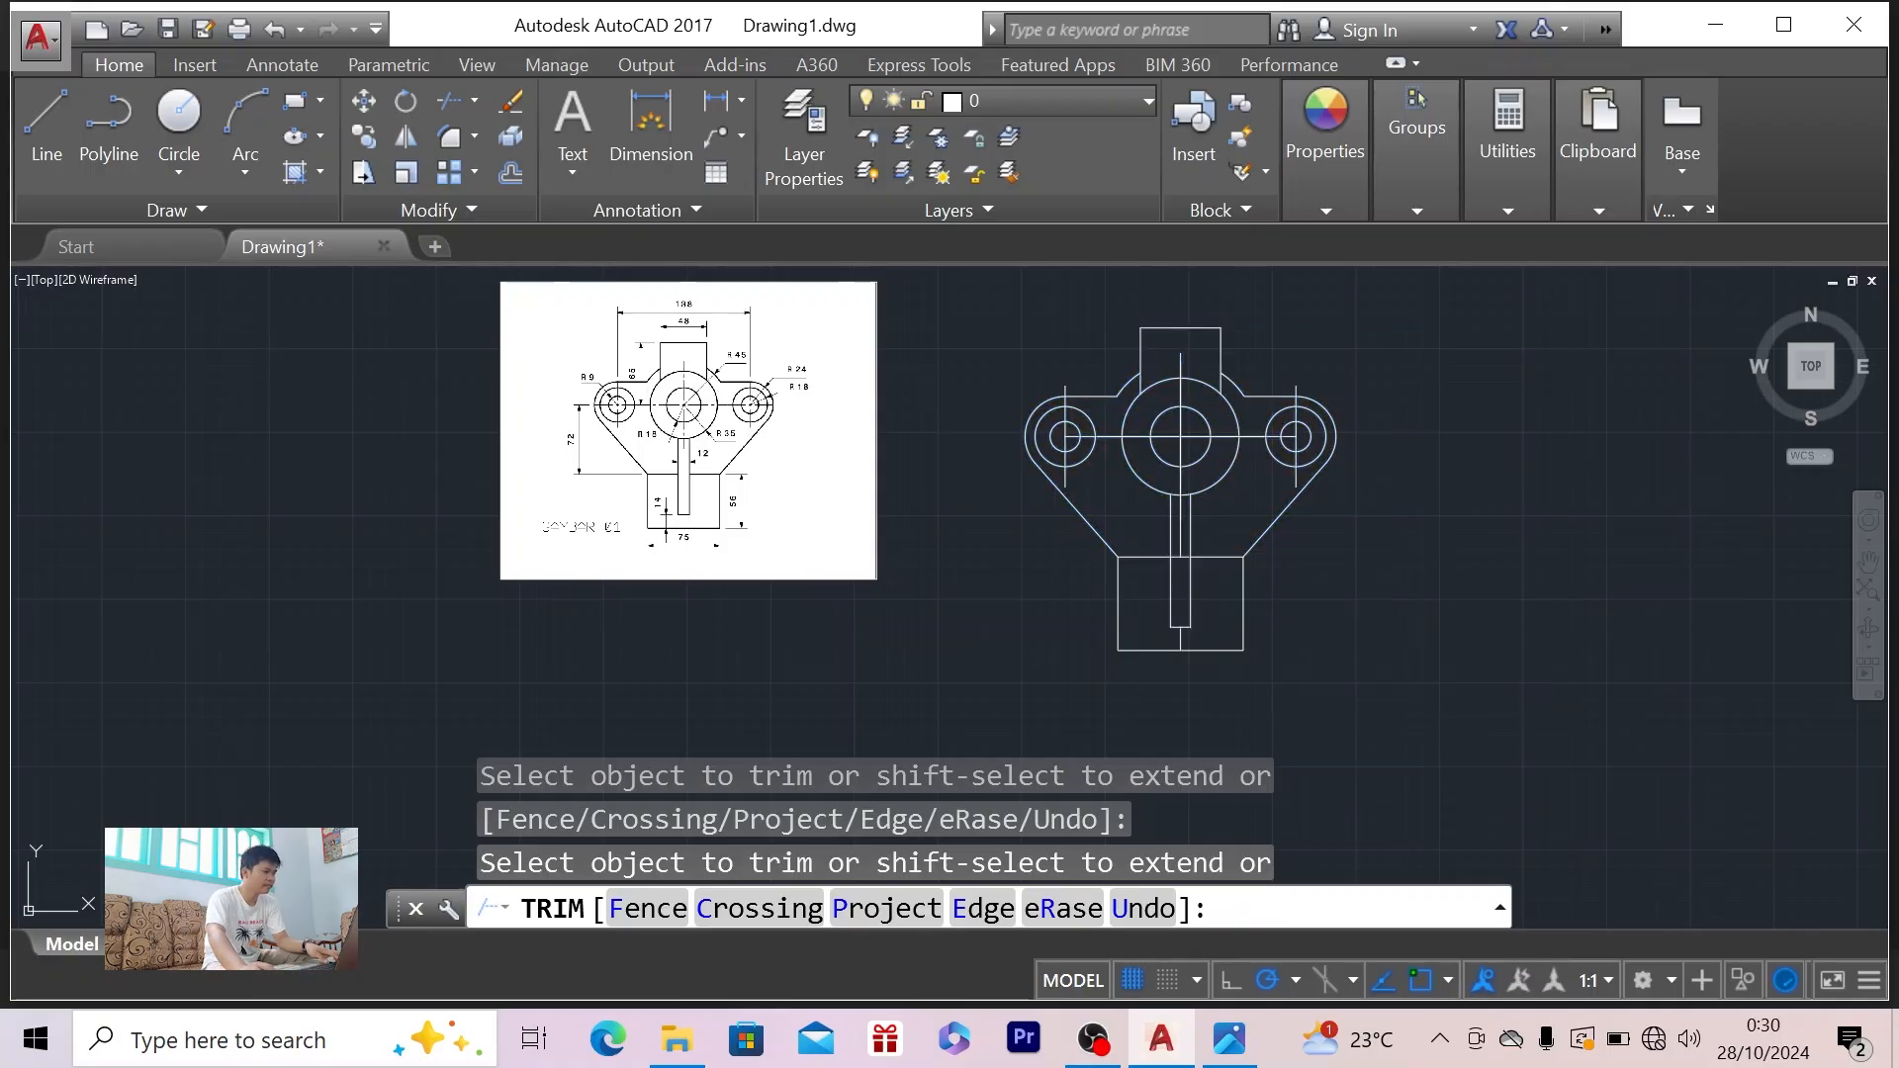
pyautogui.press('Escape')
# - Erase the short vertical line between the slot's lower end and the base's lower edge
pyautogui.scroll(2, 1180, 643)
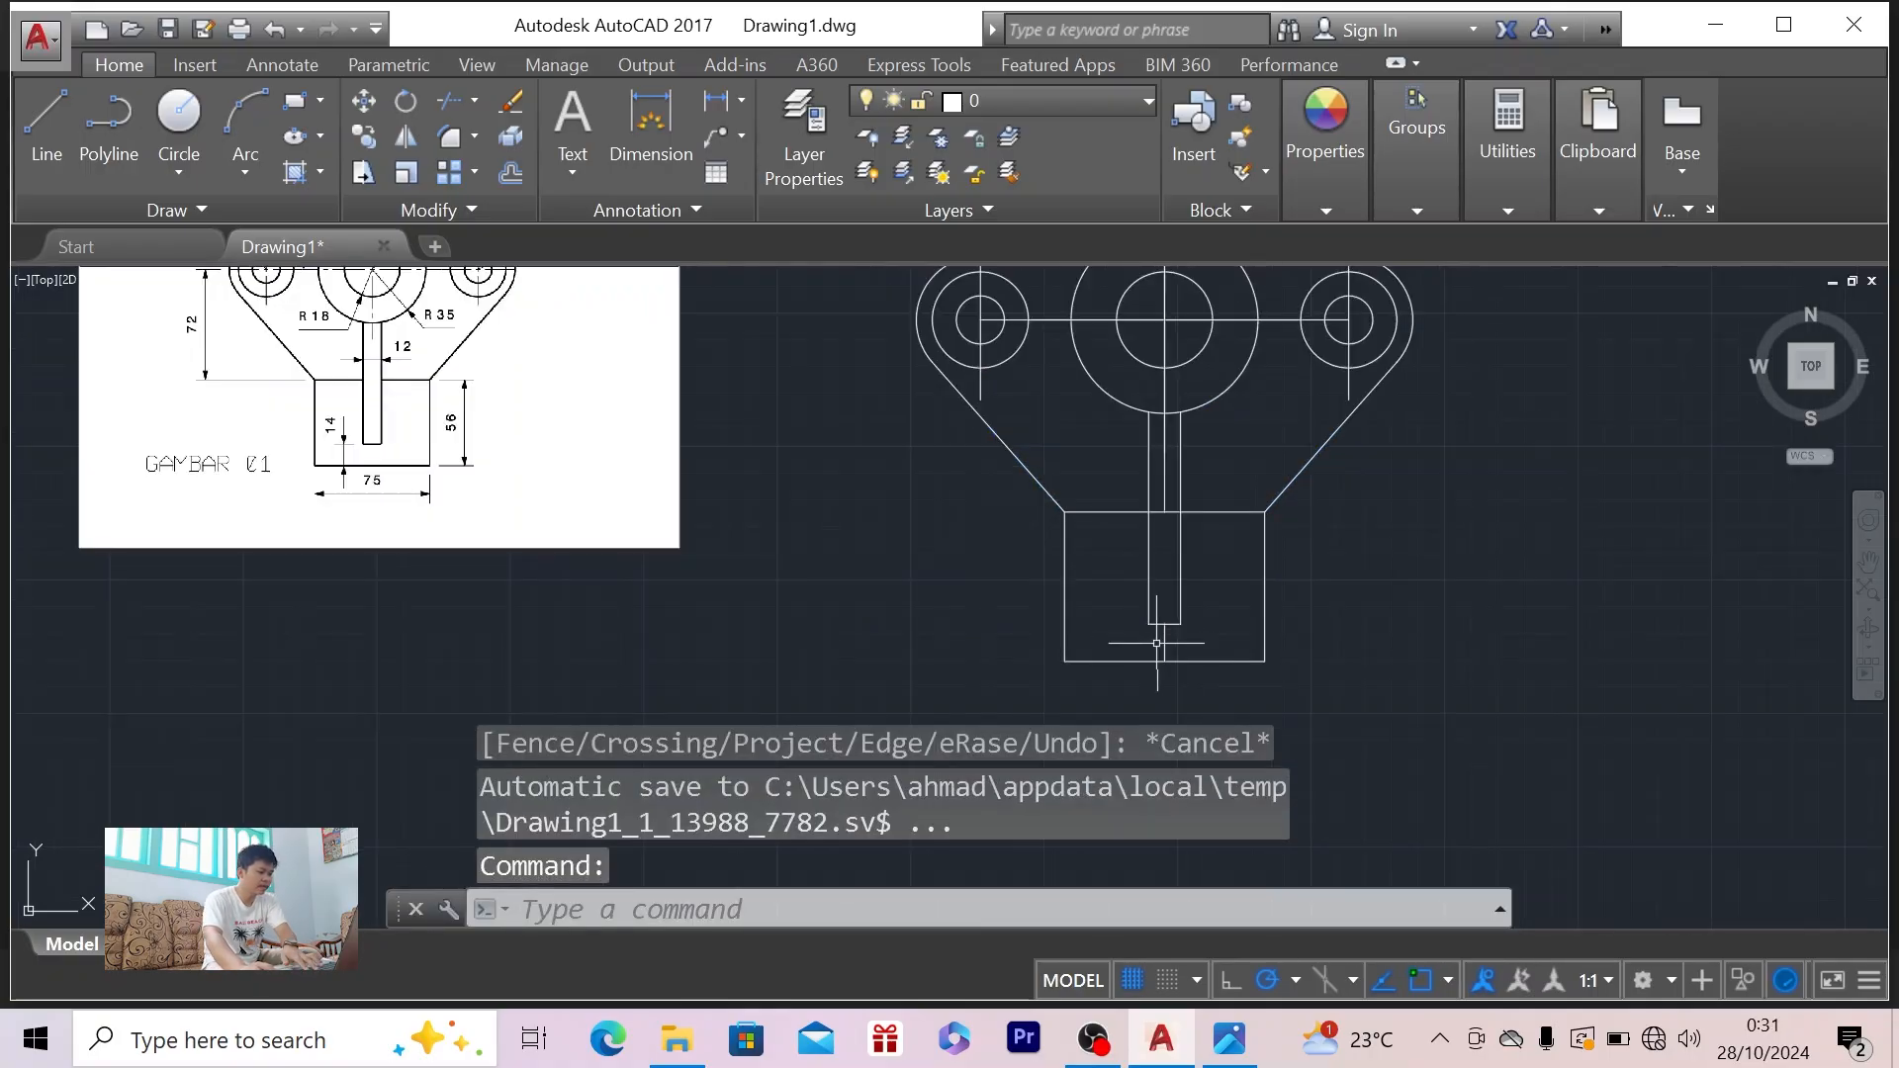
pyautogui.click(1163, 642)
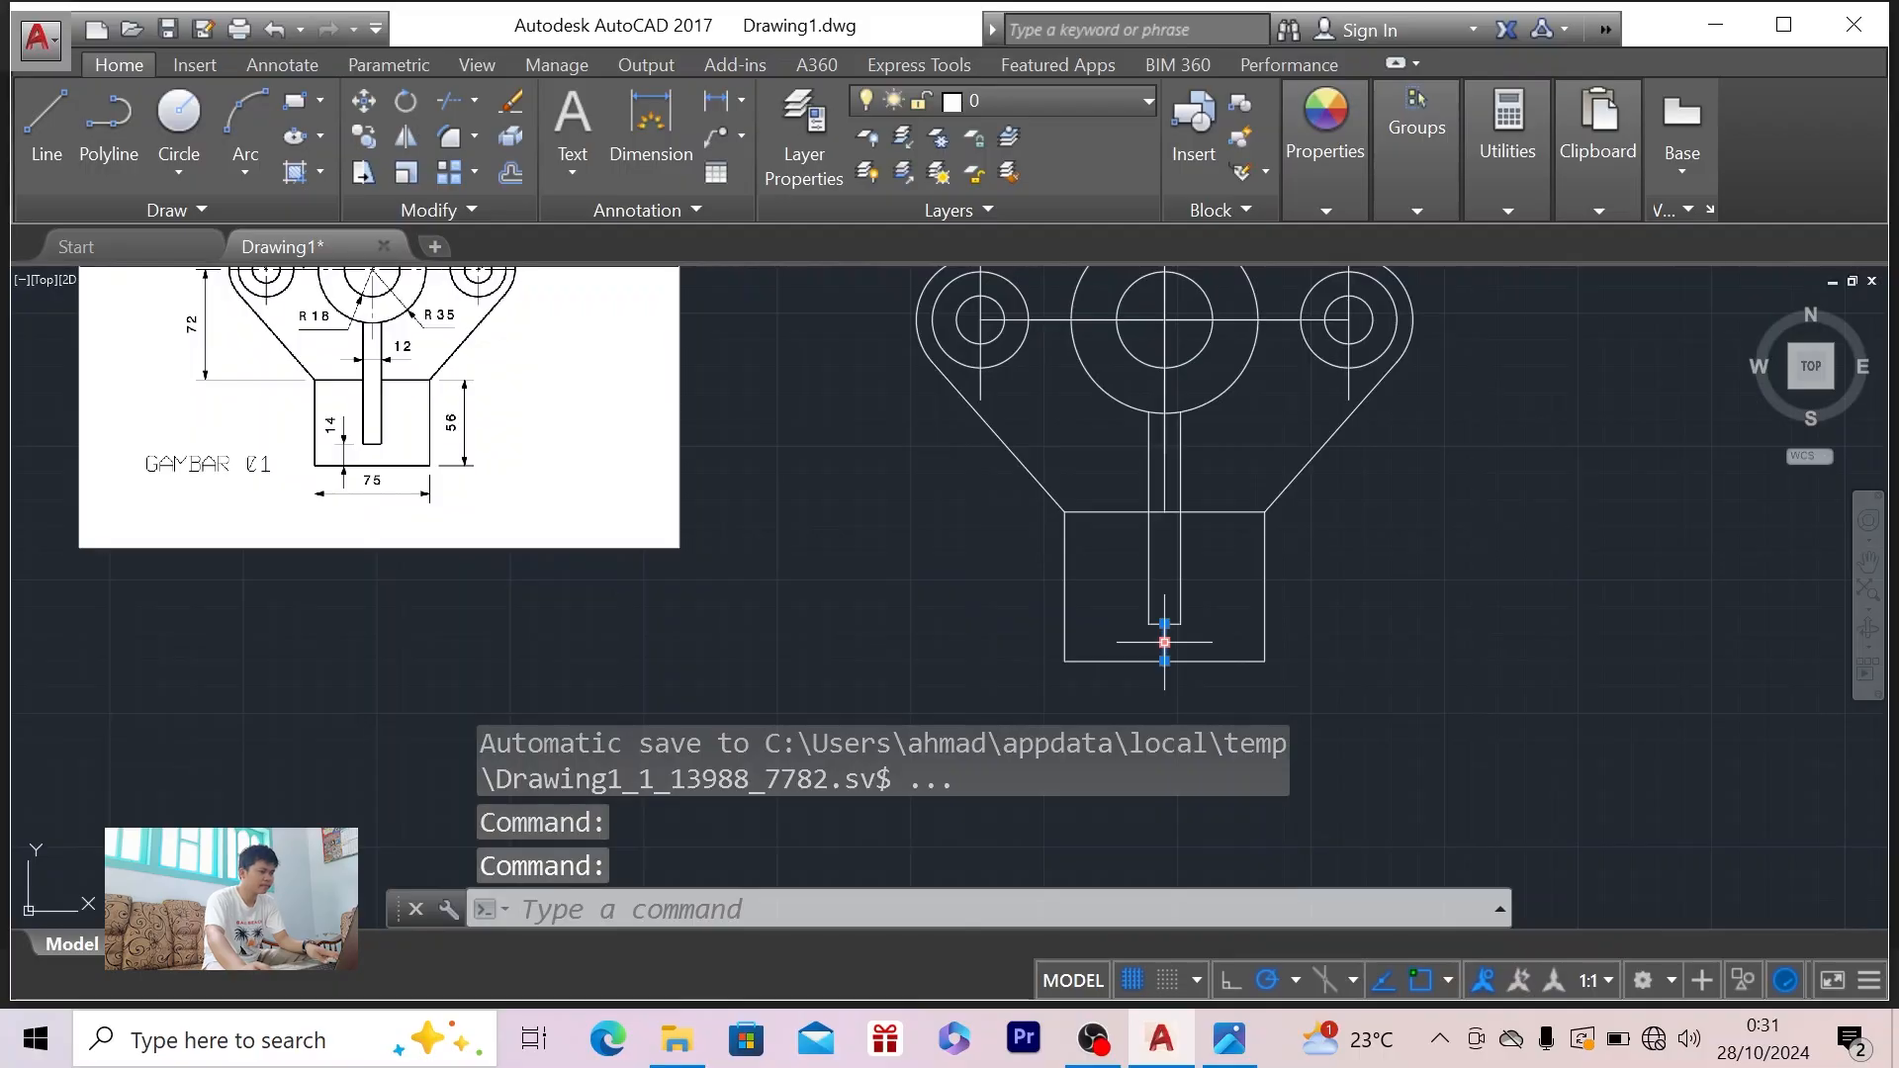
pyautogui.press('Delete')
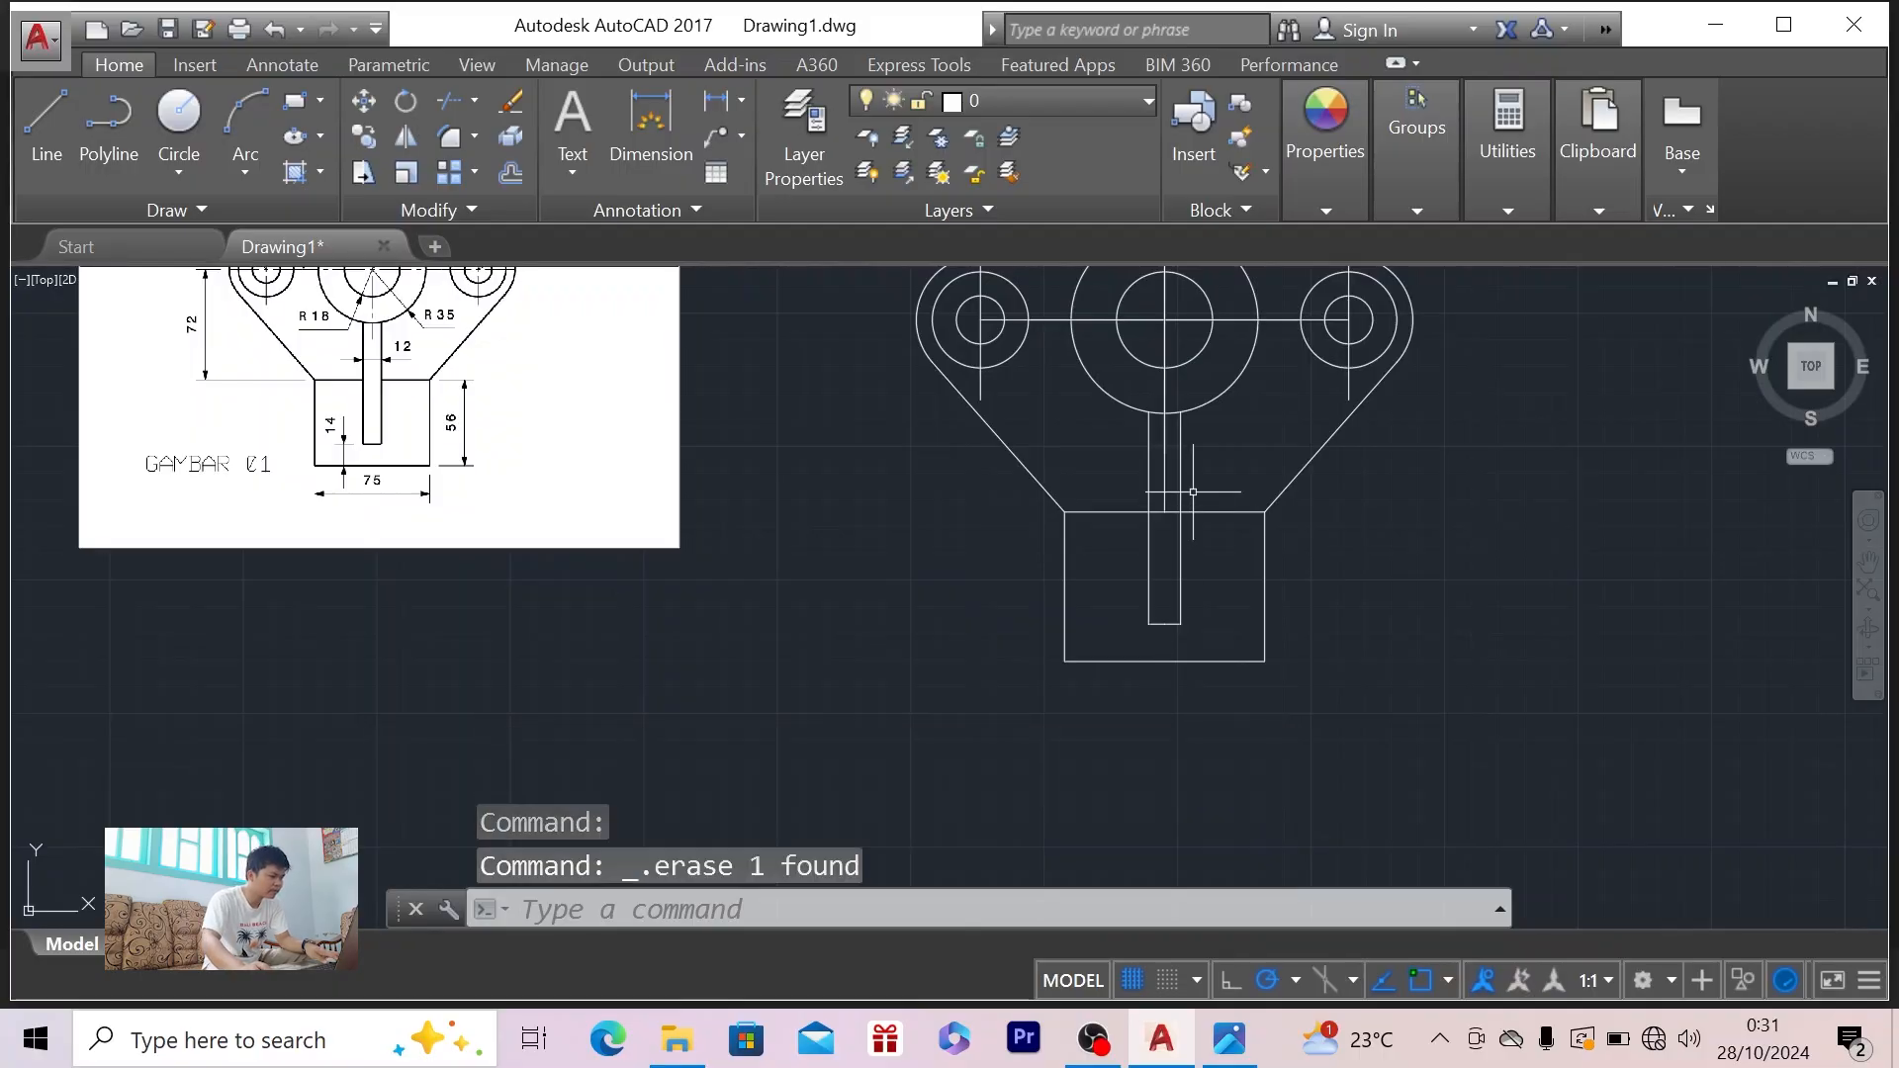
pyautogui.scroll(-2, 1182, 468)
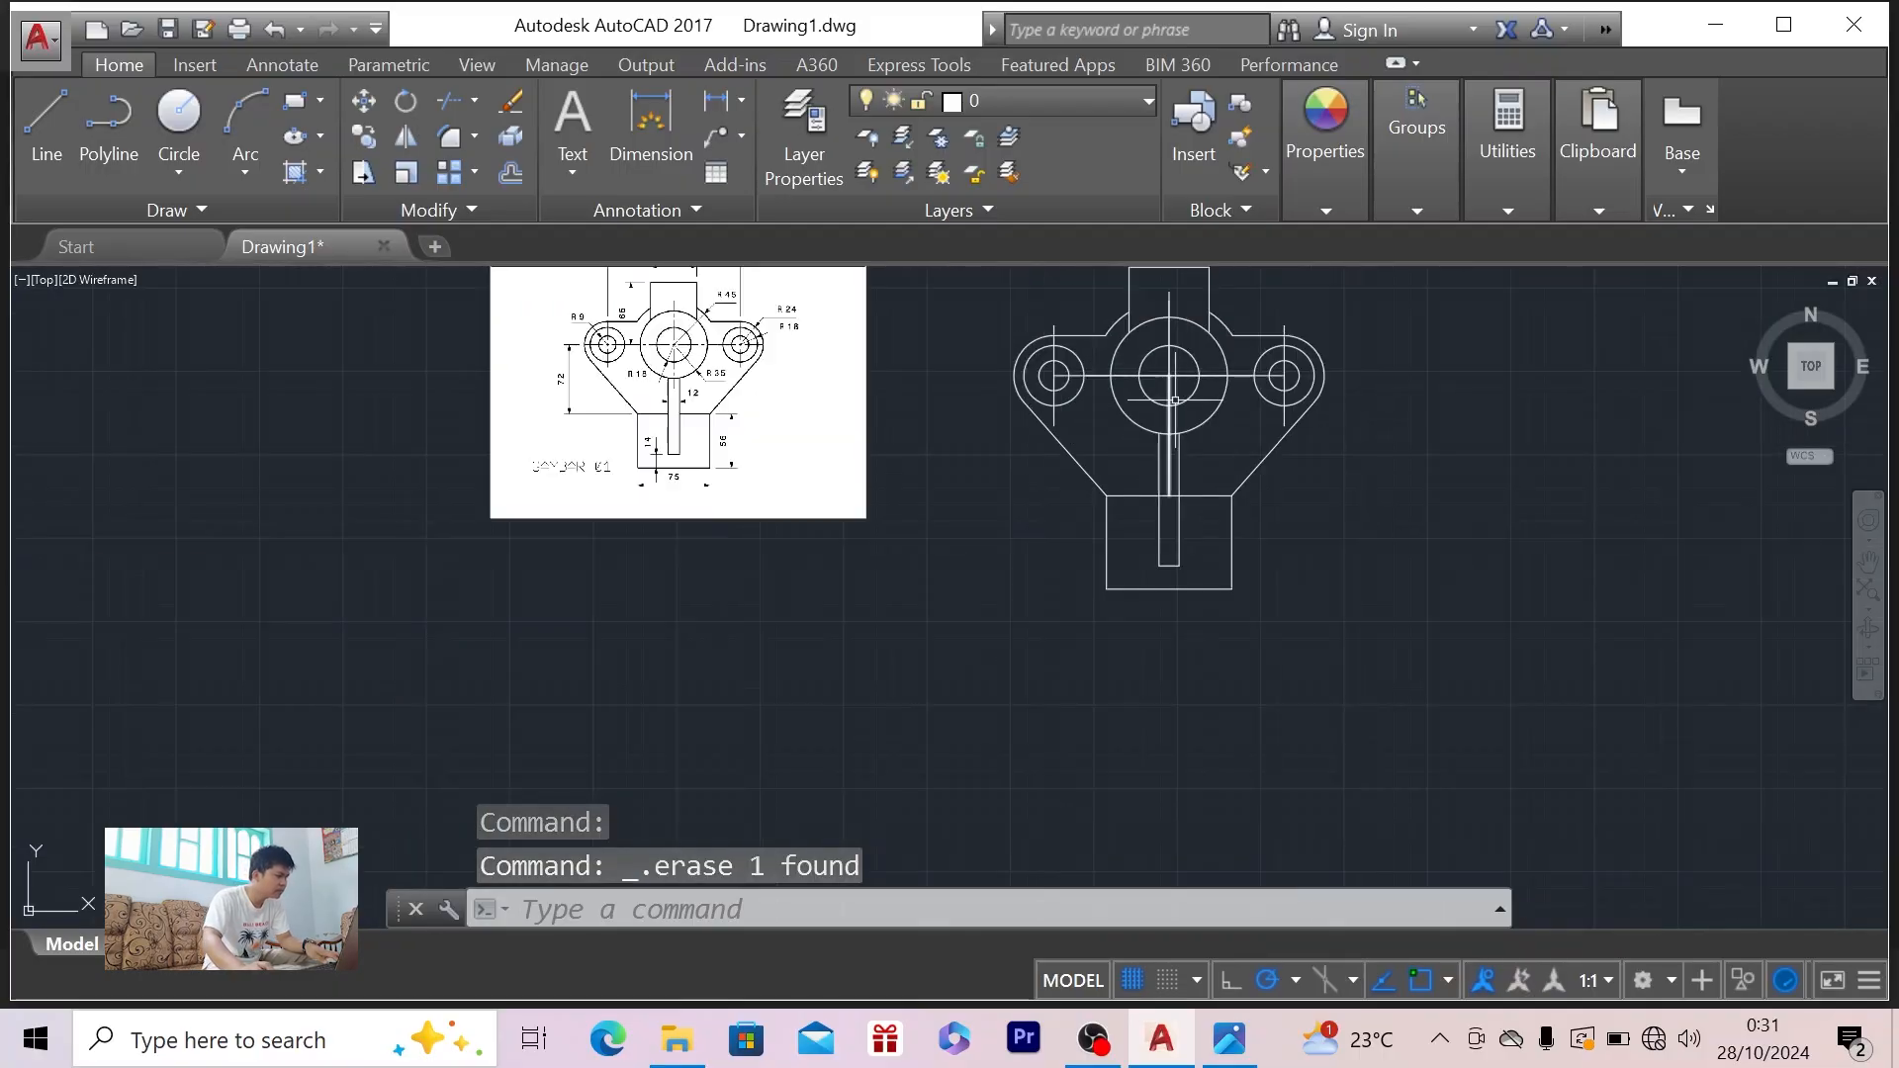
pyautogui.click(1867, 566)
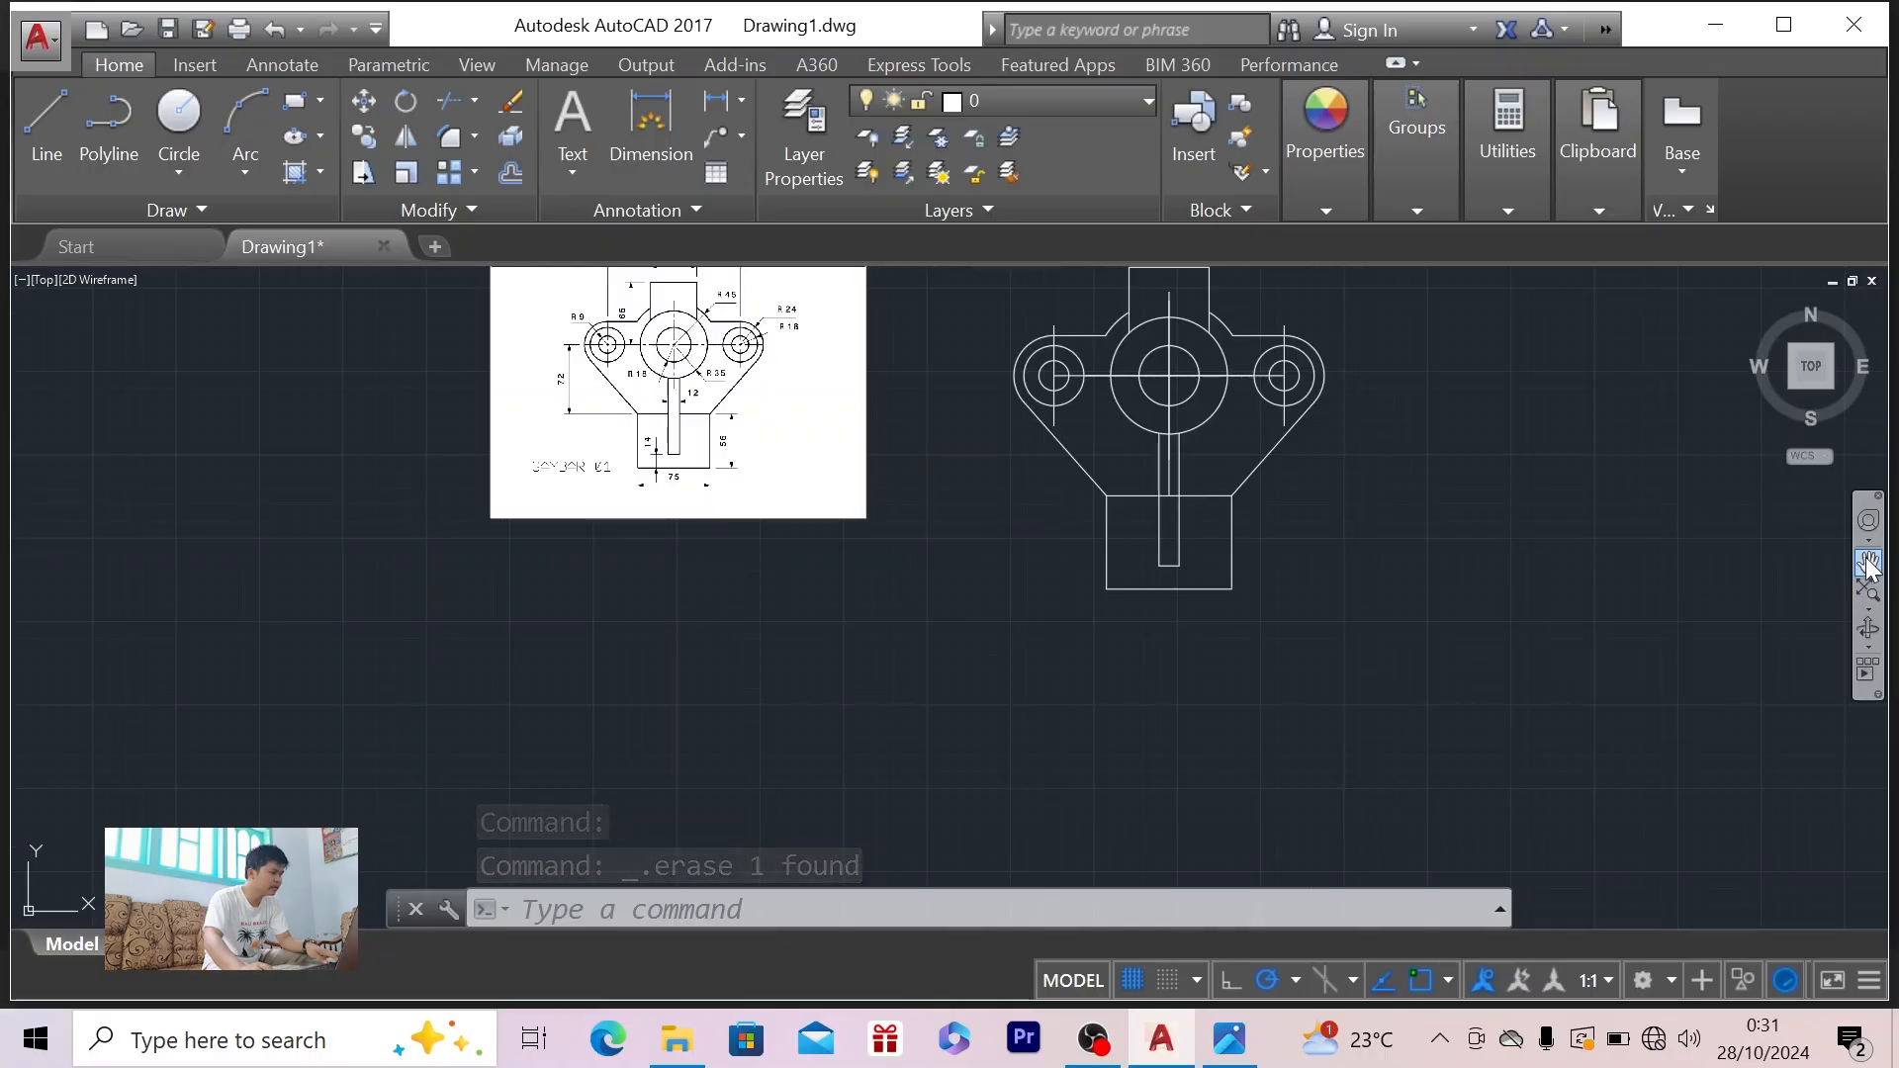
pyautogui.moveTo(1585, 530); pyautogui.dragTo(1615, 593)
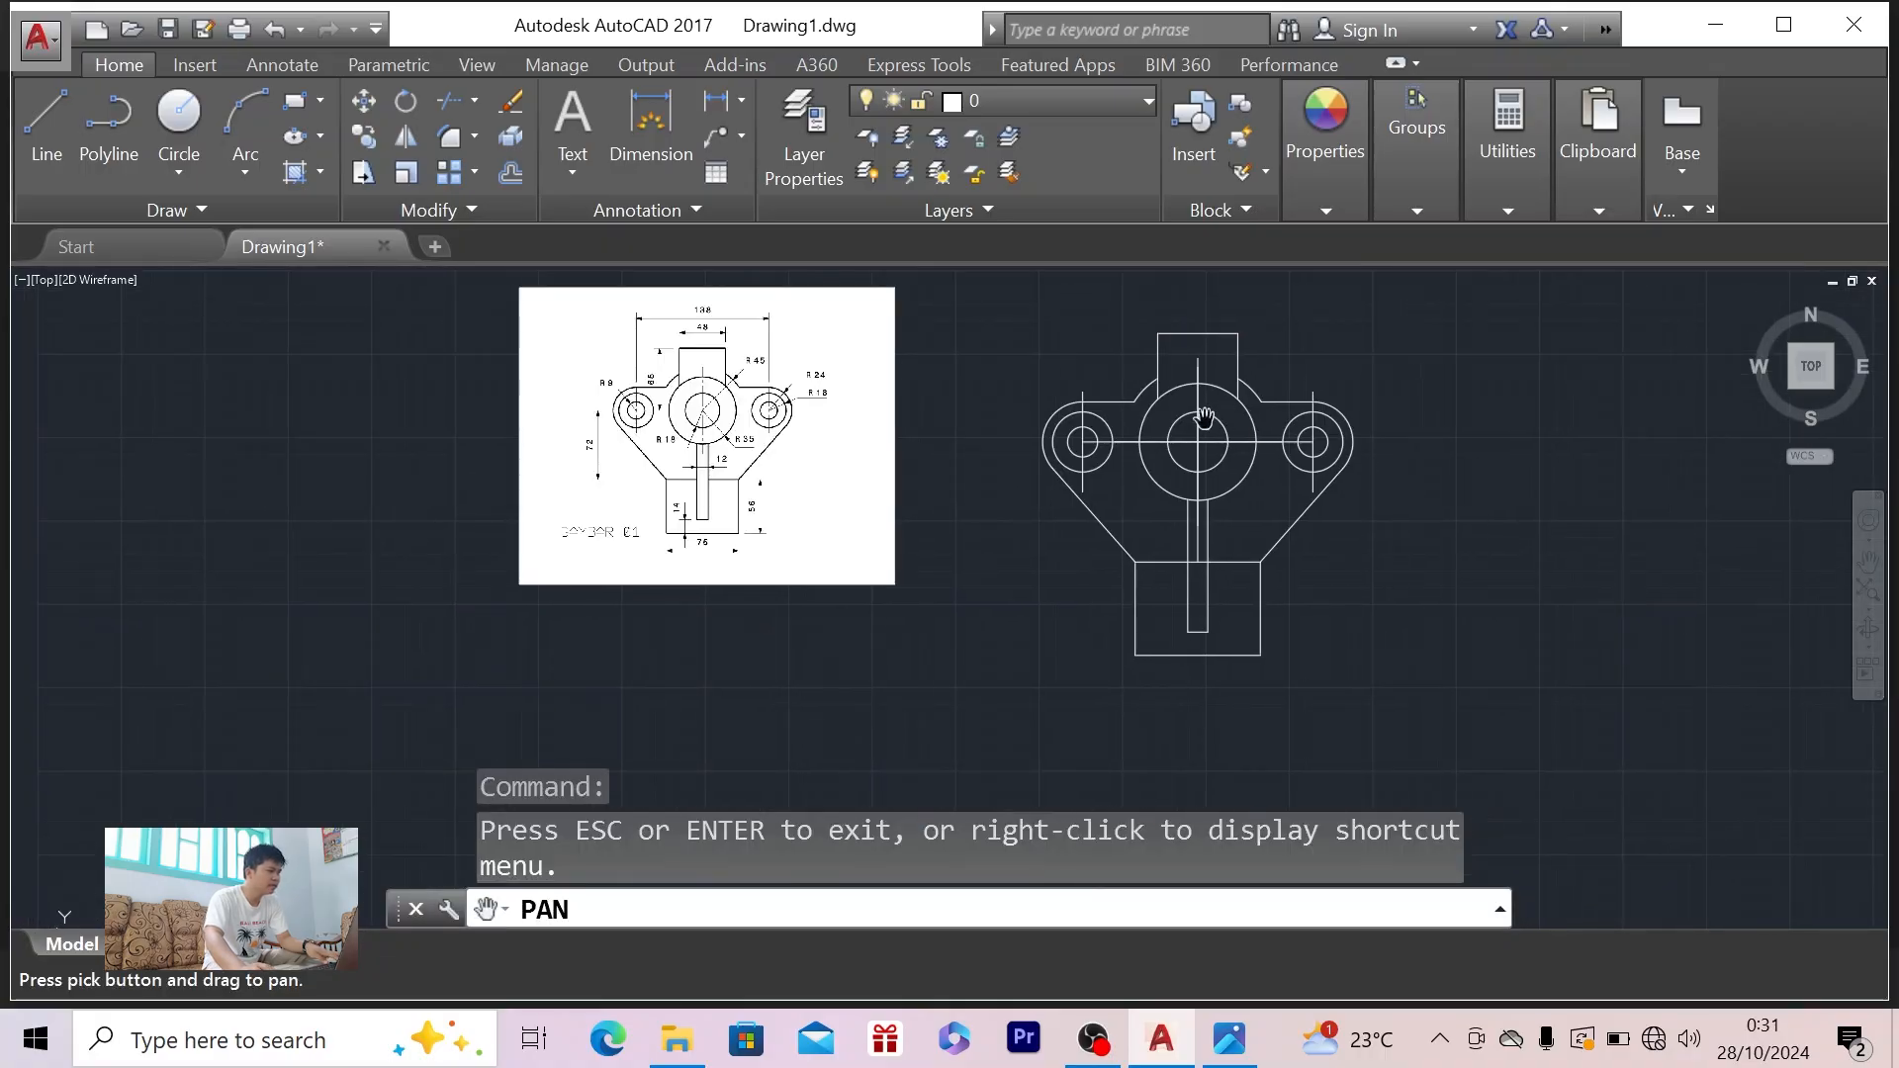
pyautogui.press('Escape')
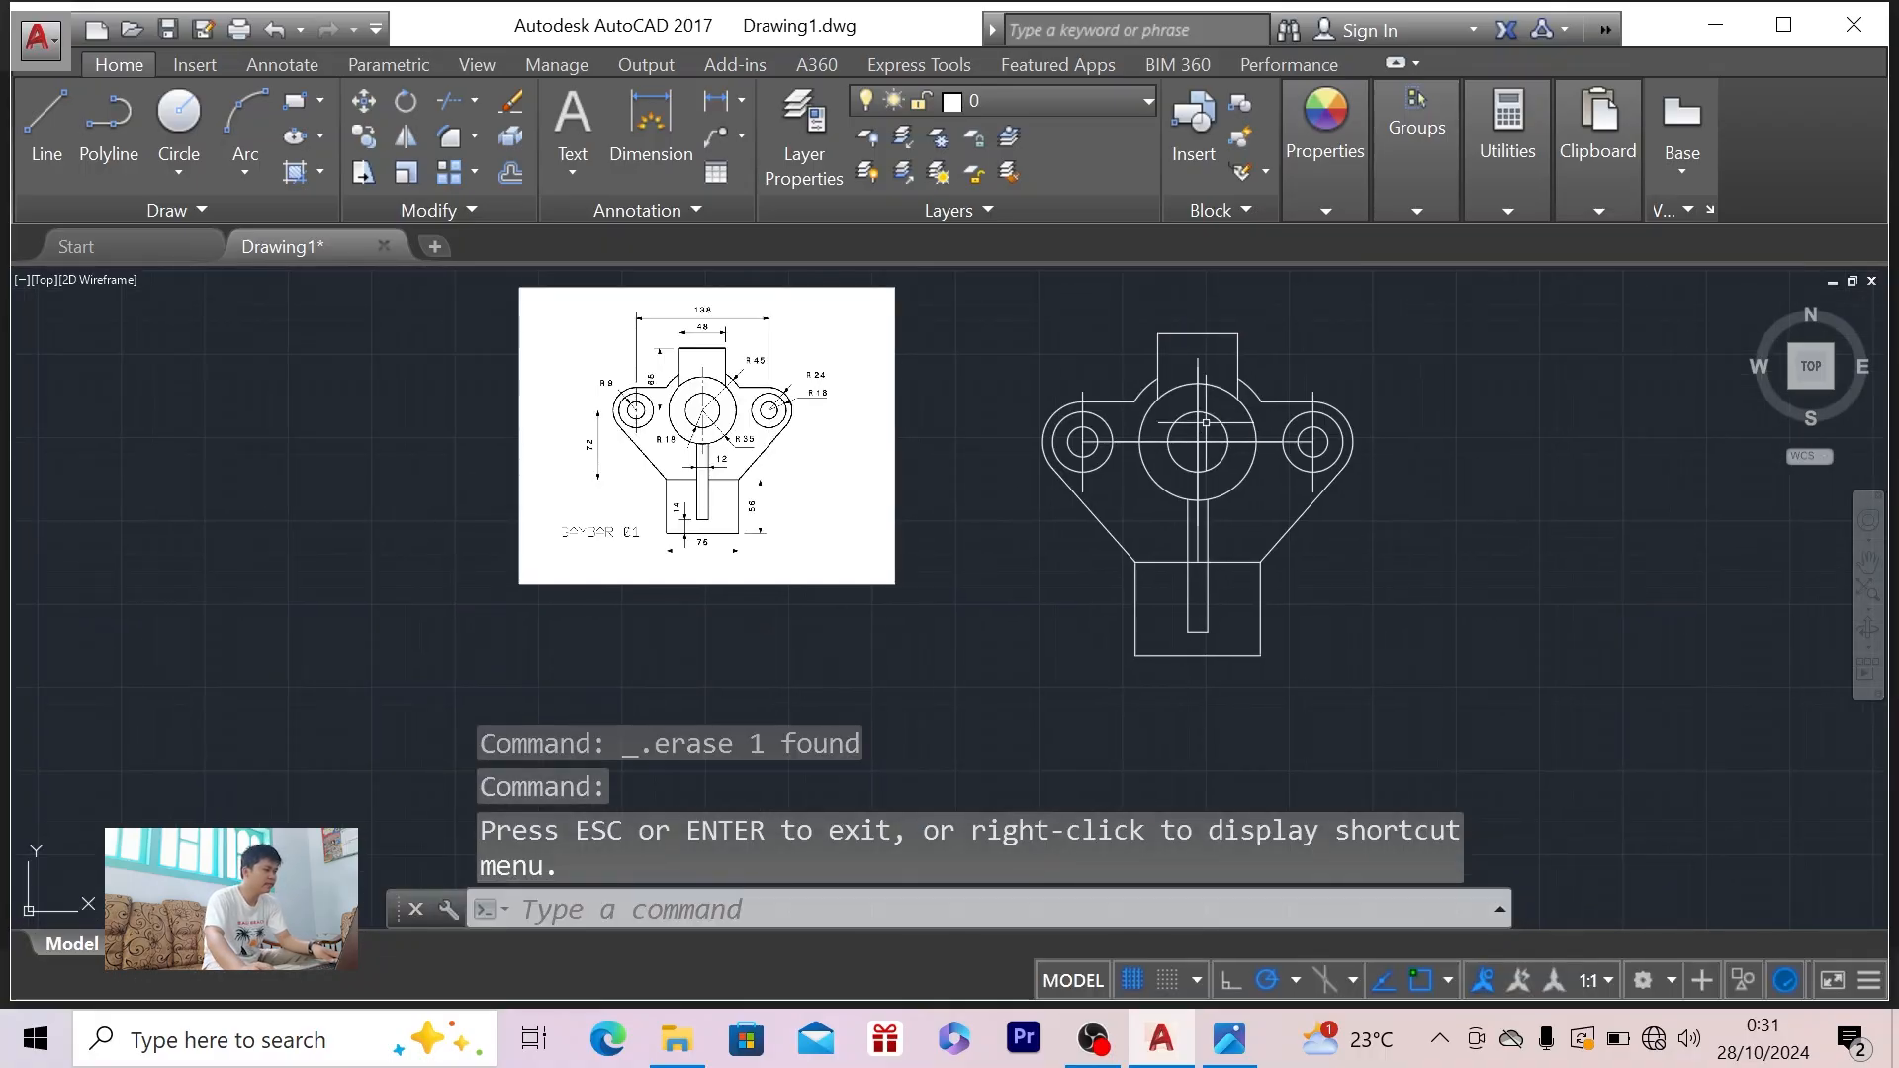
pyautogui.click(1396, 322)
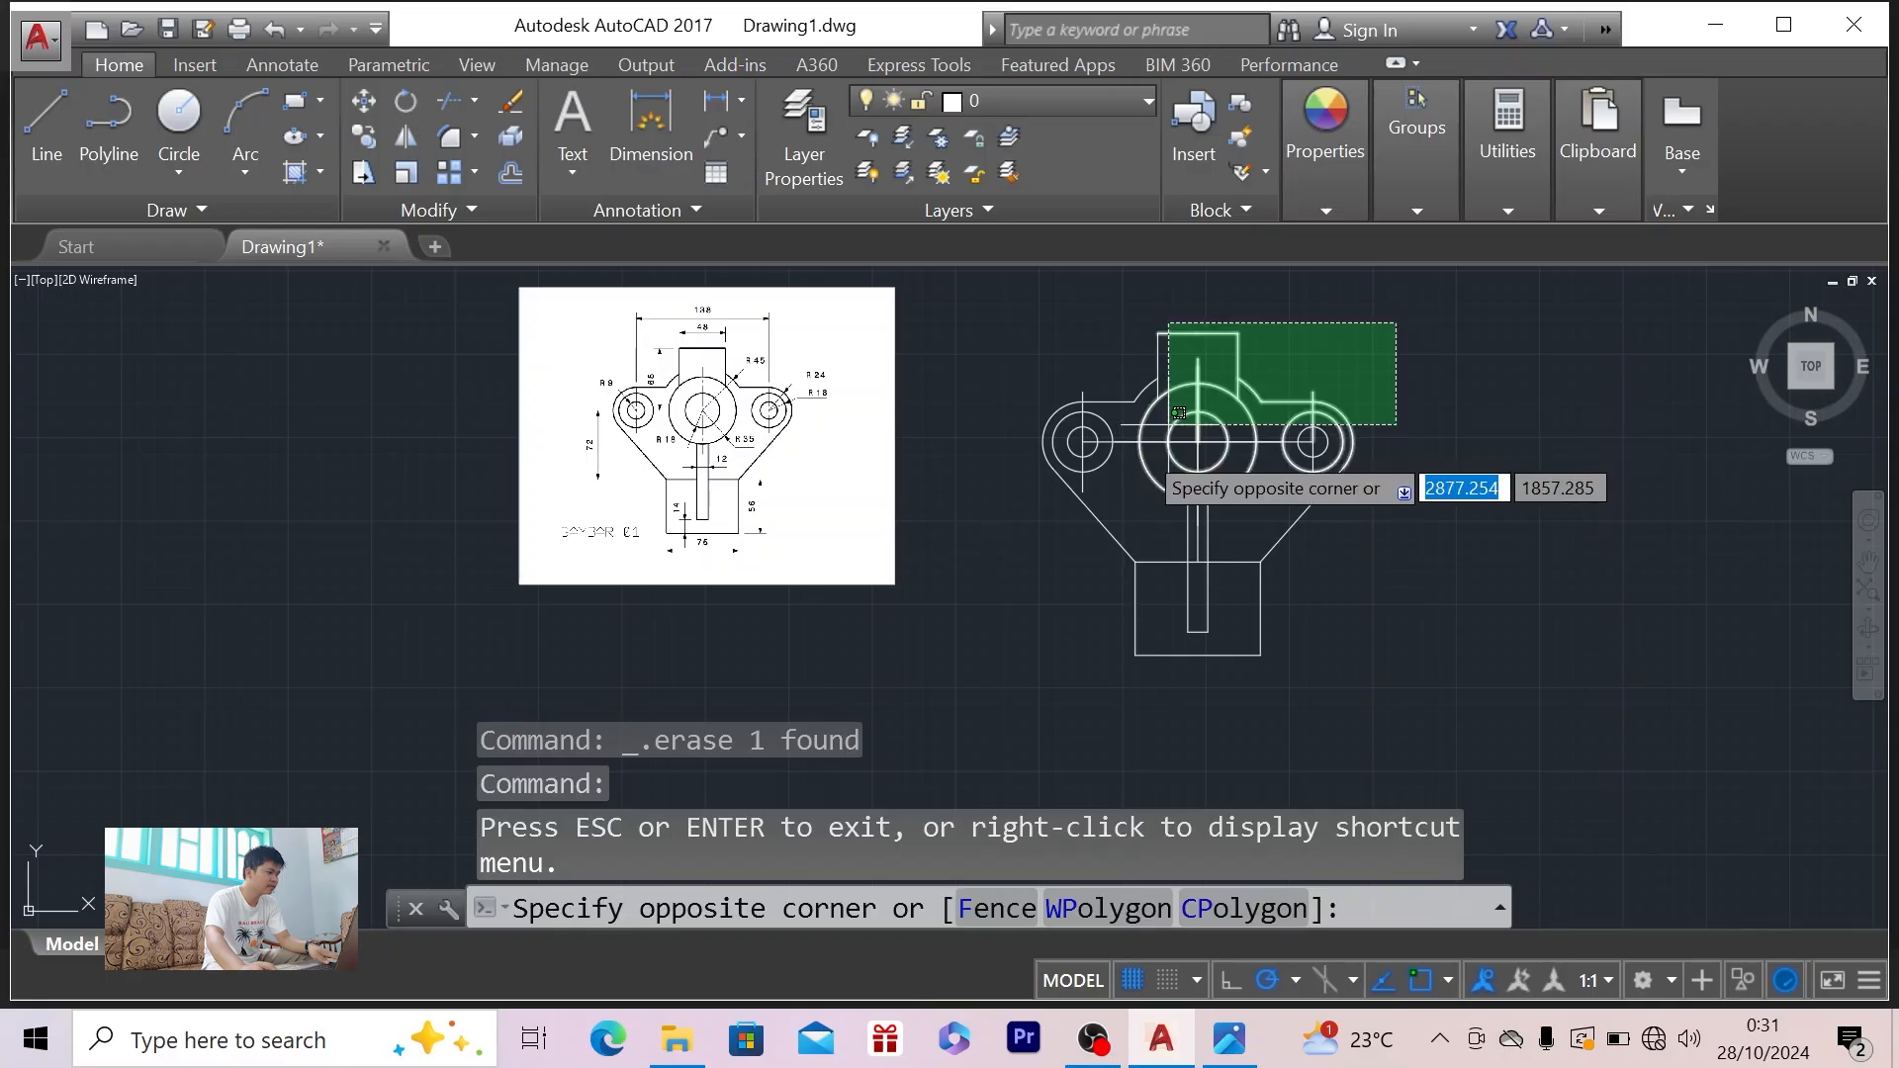
pyautogui.click(1052, 713)
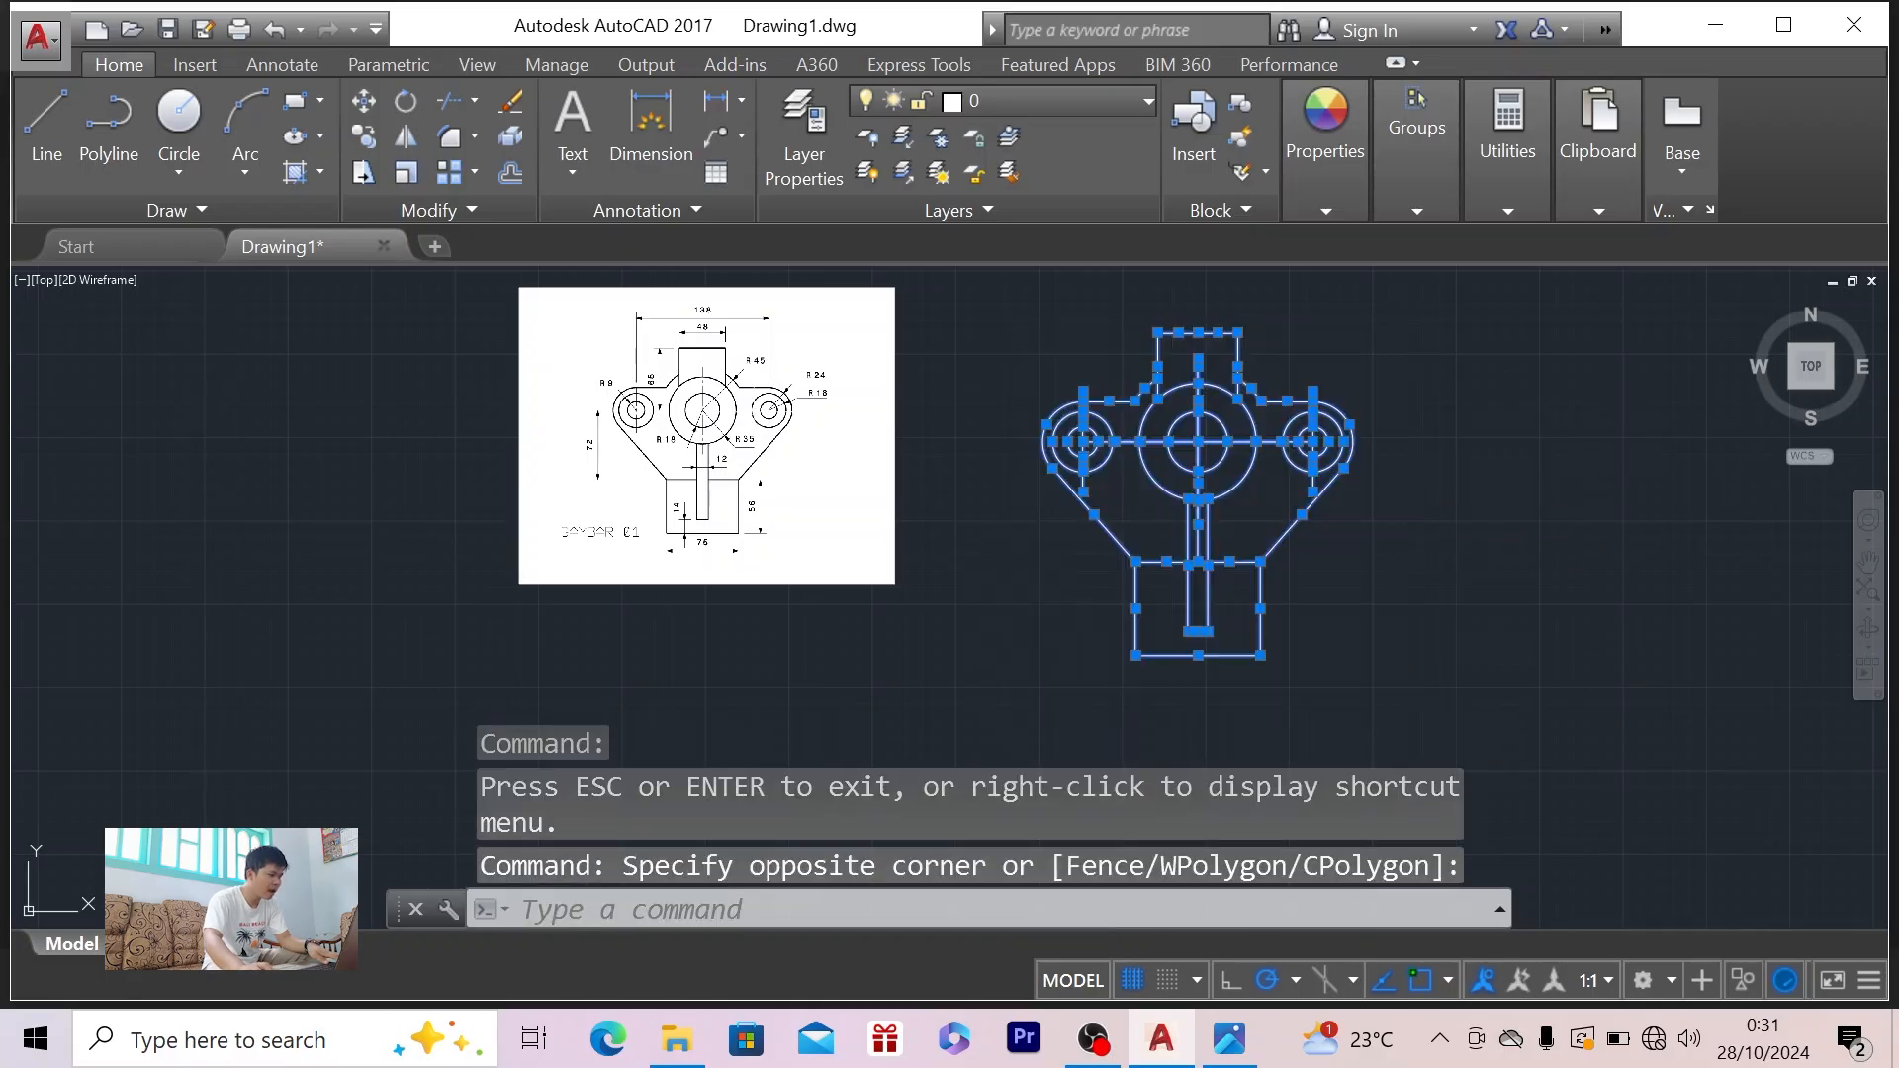
pyautogui.click(454, 104)
pyautogui.scroll(5, 1352, 419)
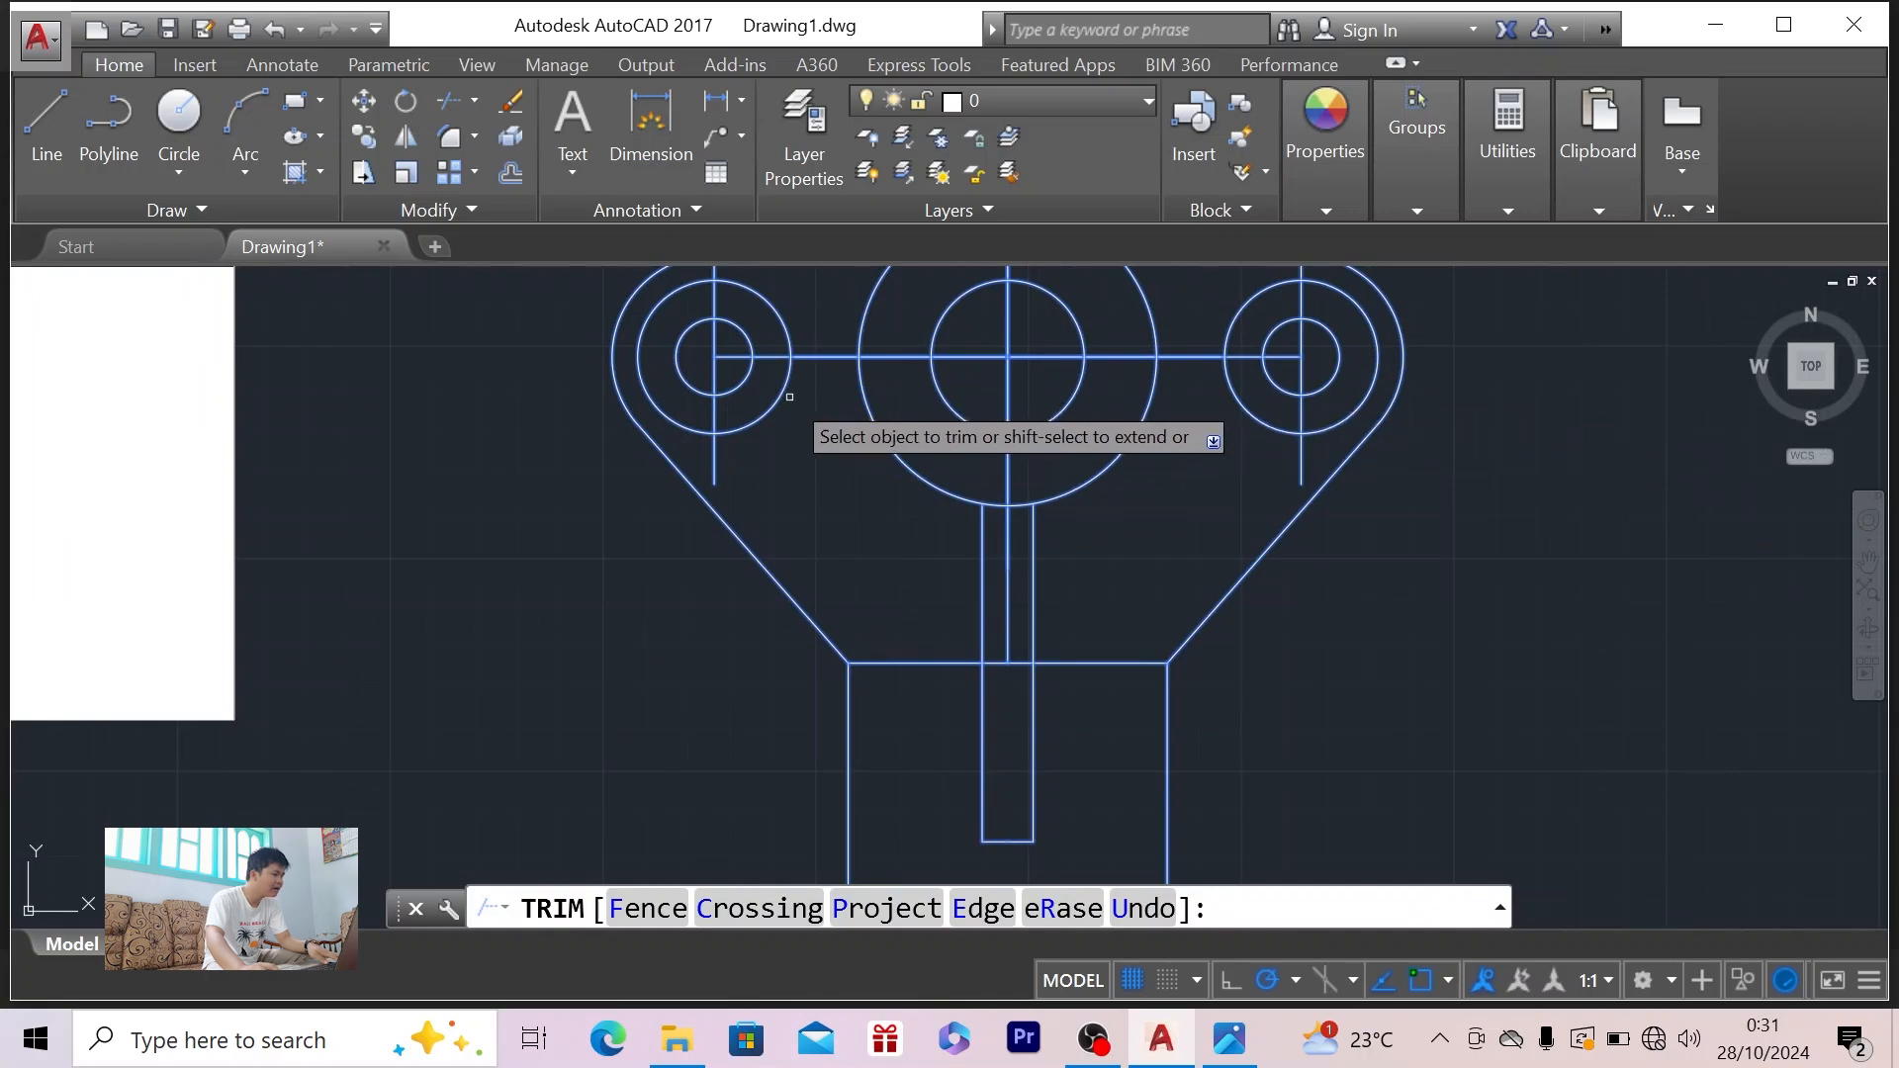
pyautogui.scroll(-3, 1030, 560)
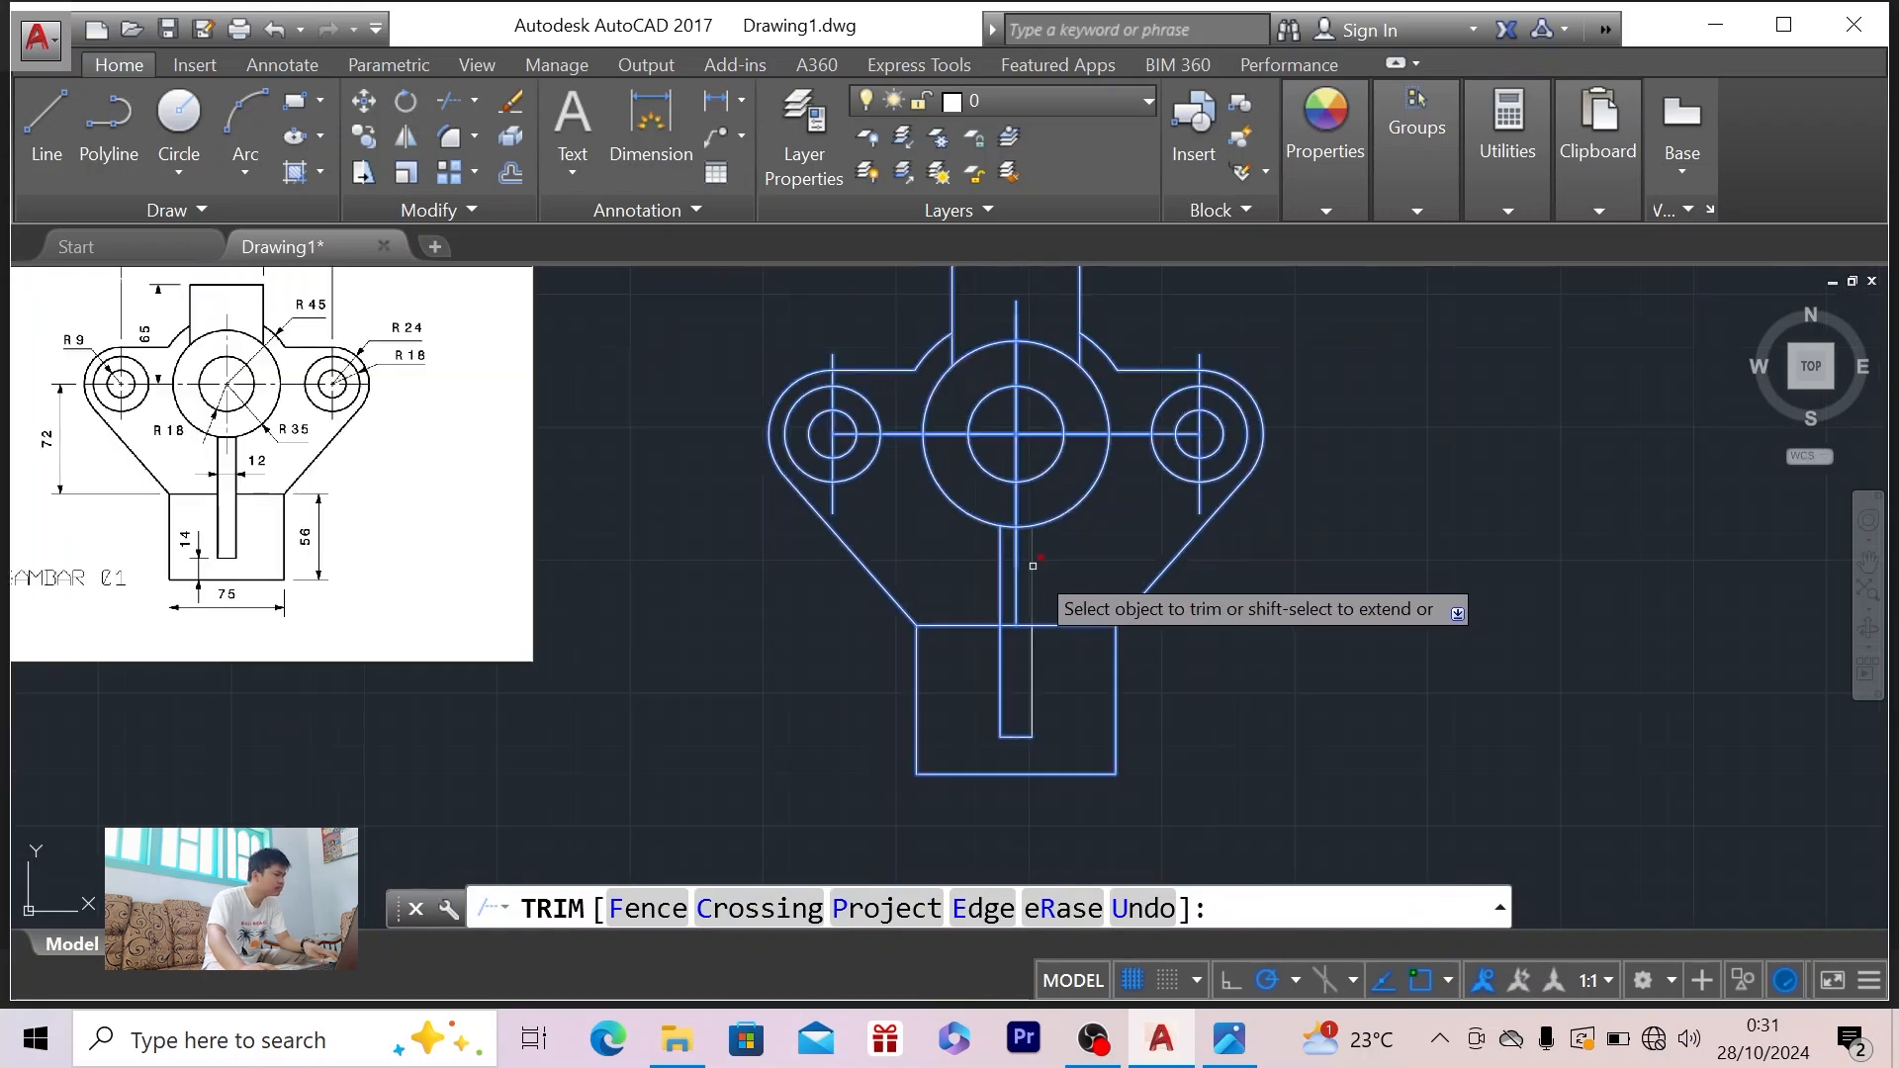
pyautogui.scroll(-2, 1108, 464)
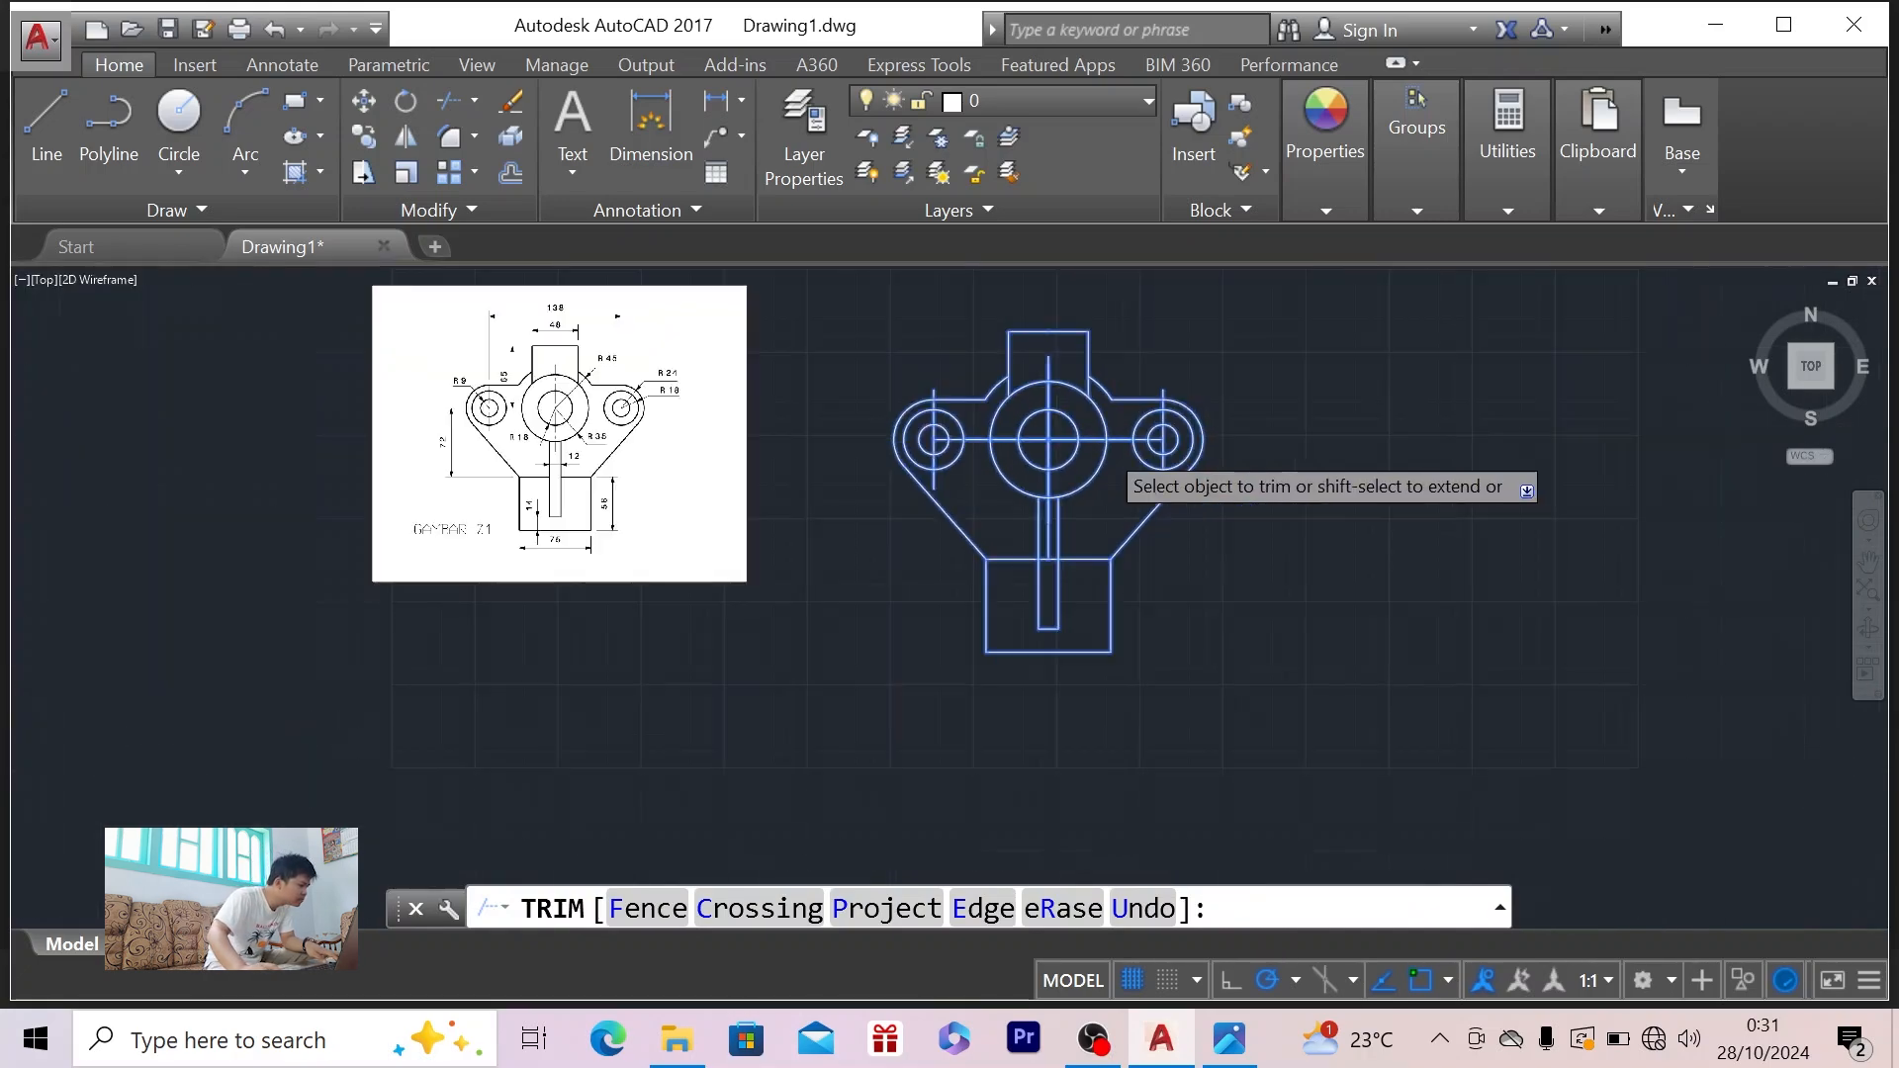
pyautogui.press('Escape')
# - Compare the trimmed bracket's outline and centre lines with the reference image 1.PNG
pyautogui.hotkey('alt', 'Tab')
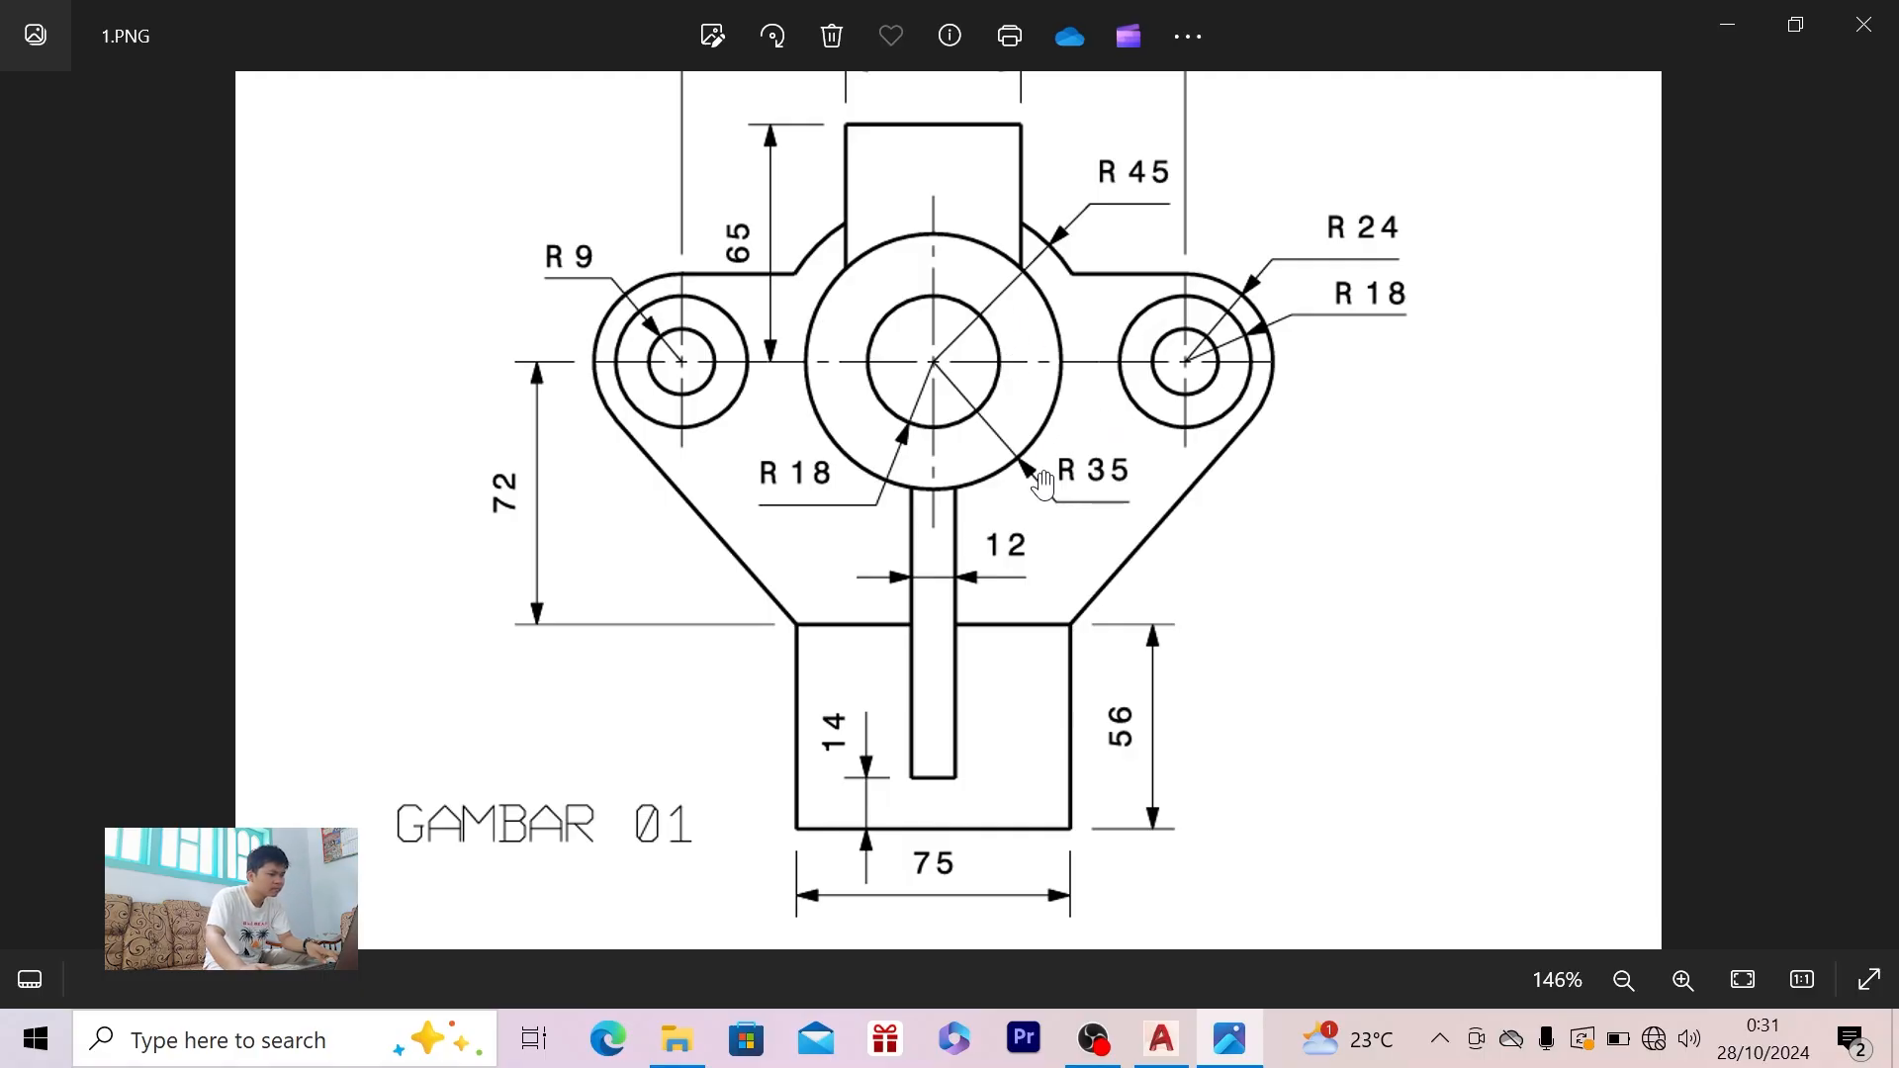
pyautogui.moveTo(1043, 483); pyautogui.dragTo(1047, 526)
pyautogui.scroll(-1, 1050, 593)
pyautogui.hotkey('alt', 'Tab')
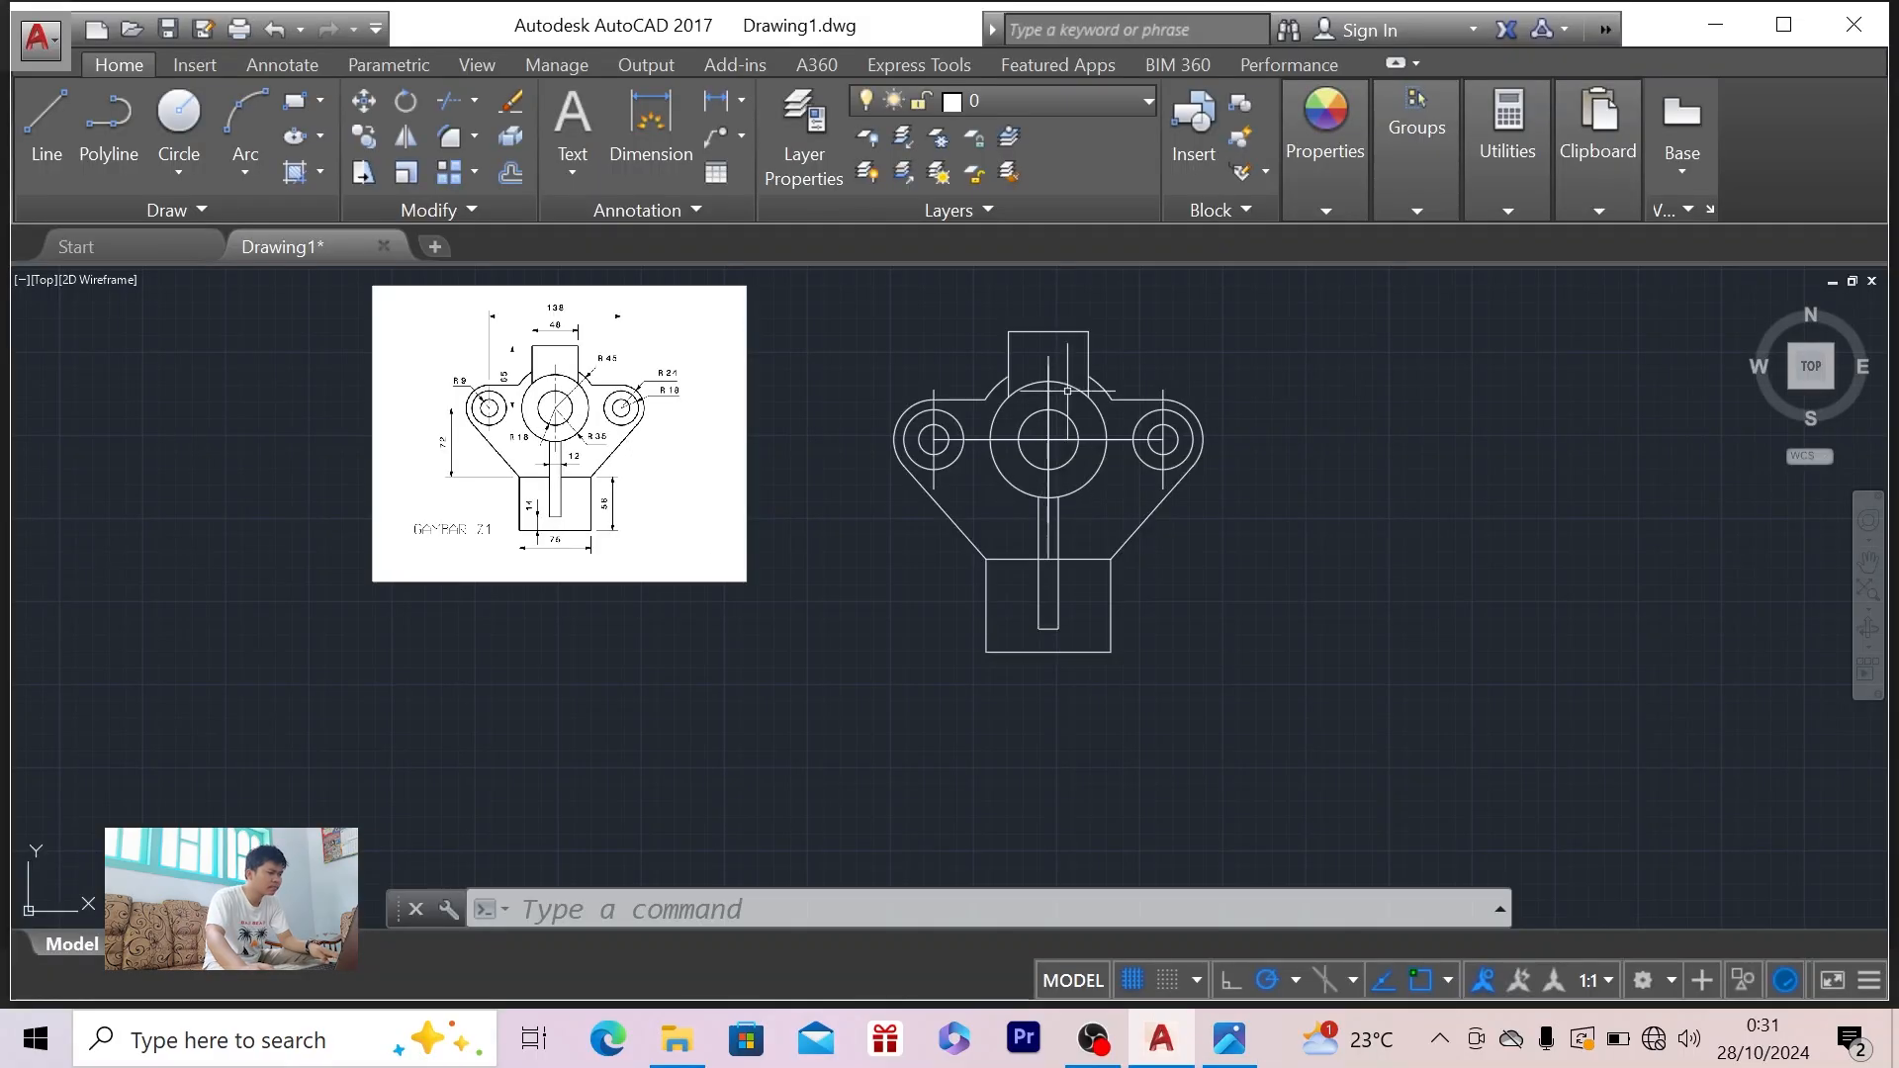
pyautogui.hotkey('alt', 'Tab')
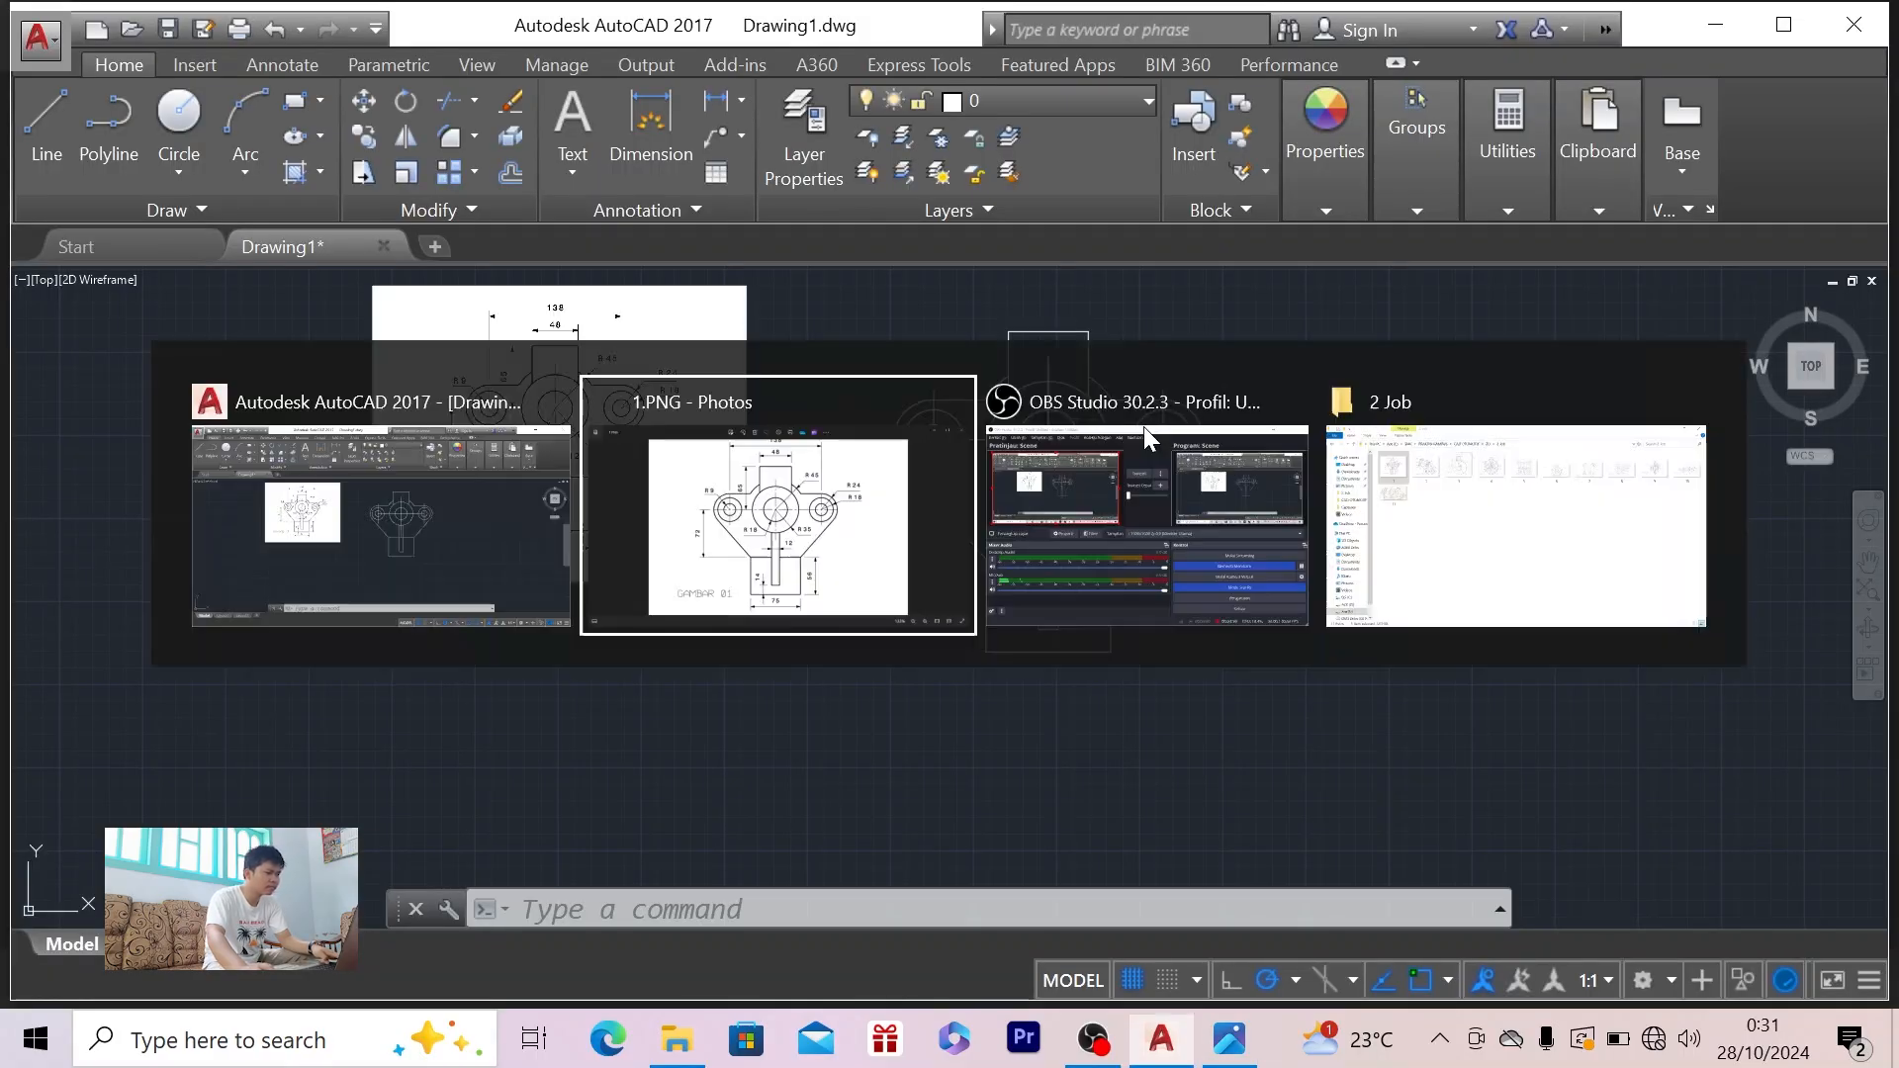
pyautogui.hotkey('alt', 'Tab')
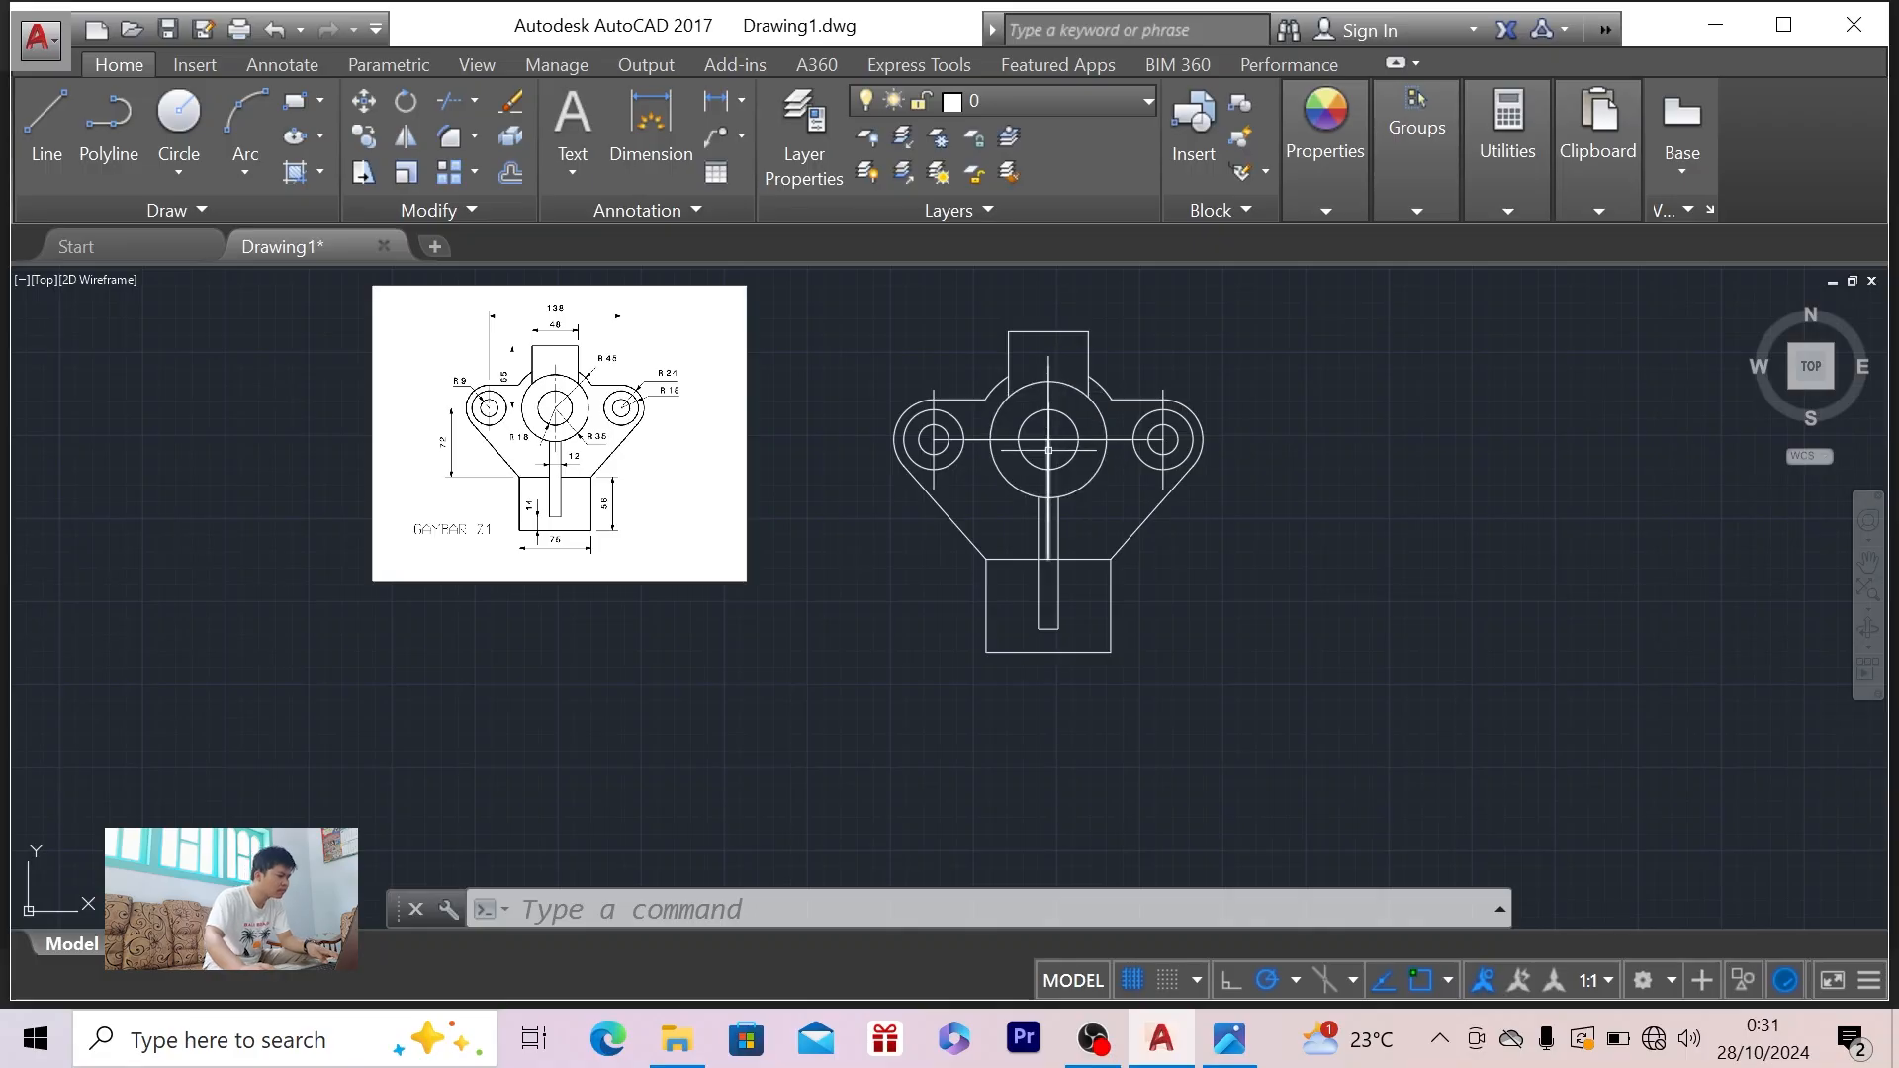
pyautogui.hotkey('alt', 'Tab')
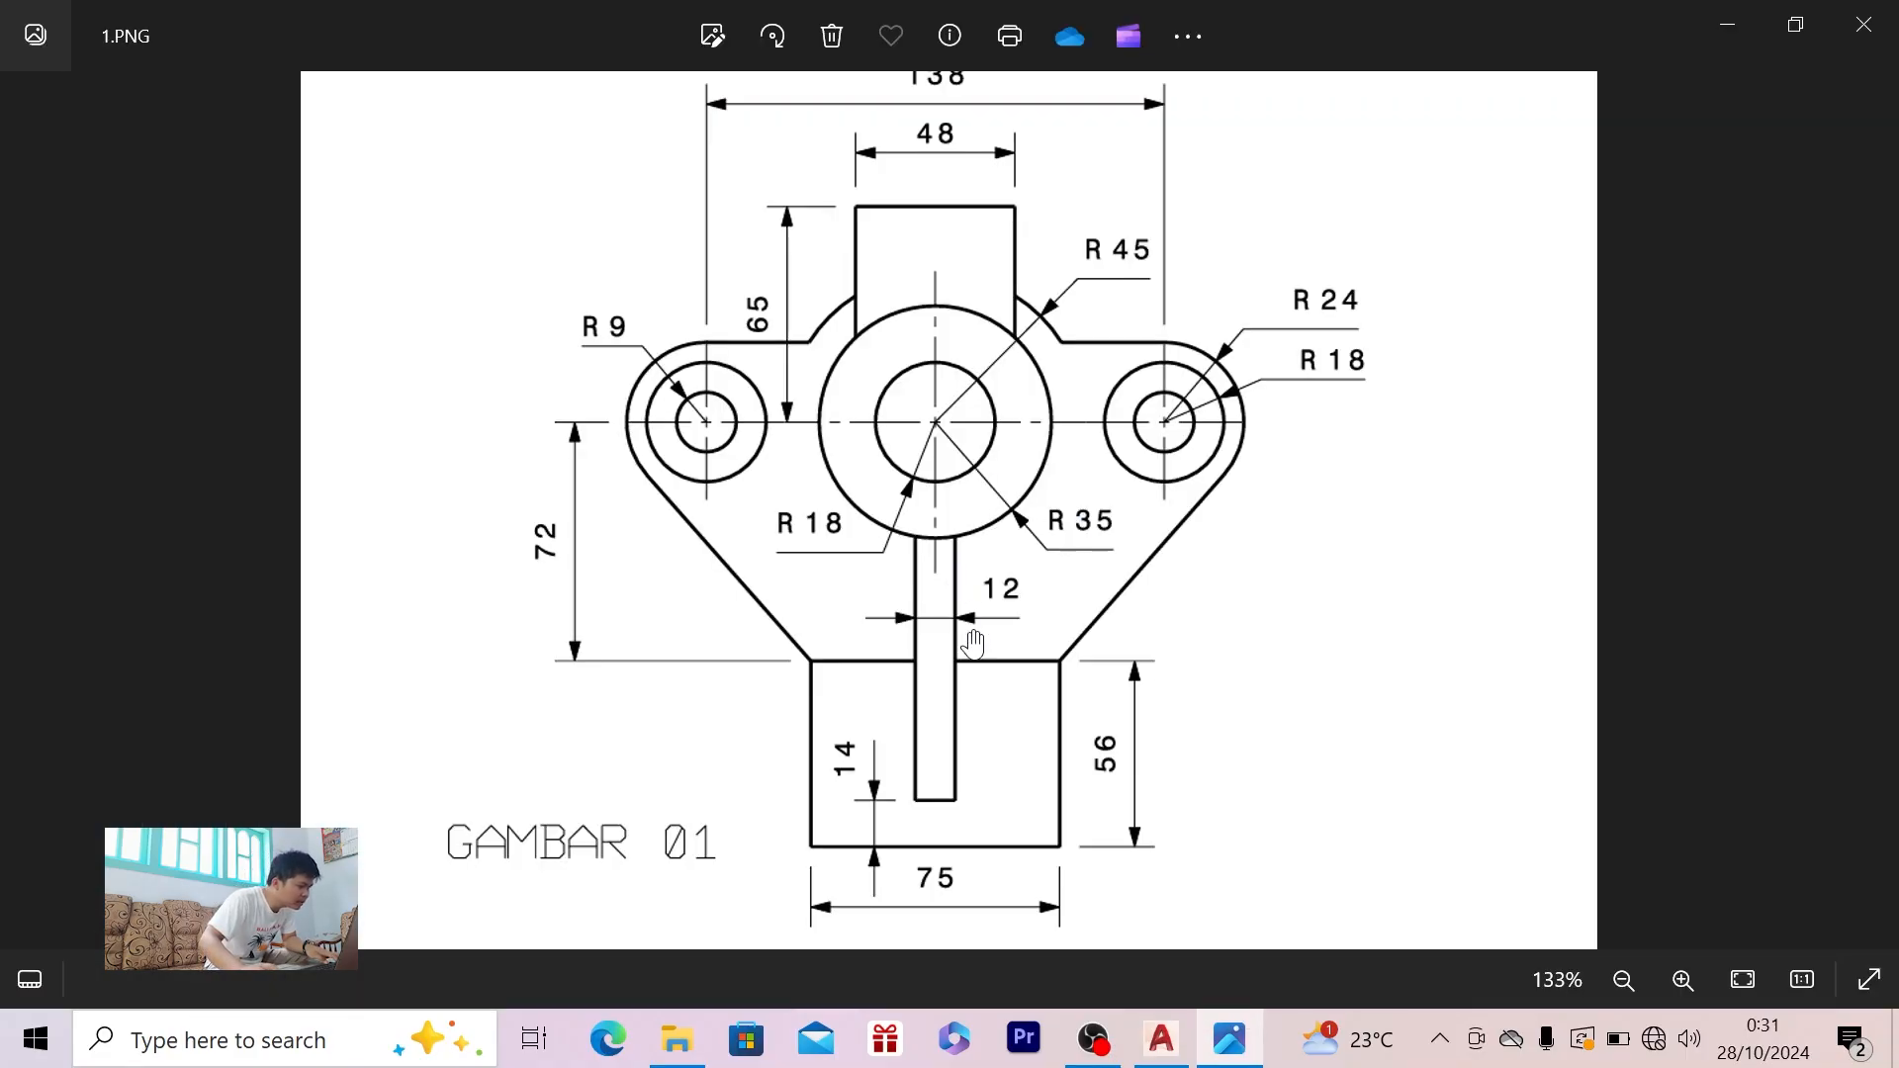
pyautogui.hotkey('alt', 'Tab')
# - Examine the bracket's slot, circles and sloped sides up close and check them against the GAMBAR 01 reference
pyautogui.scroll(5, 1049, 524)
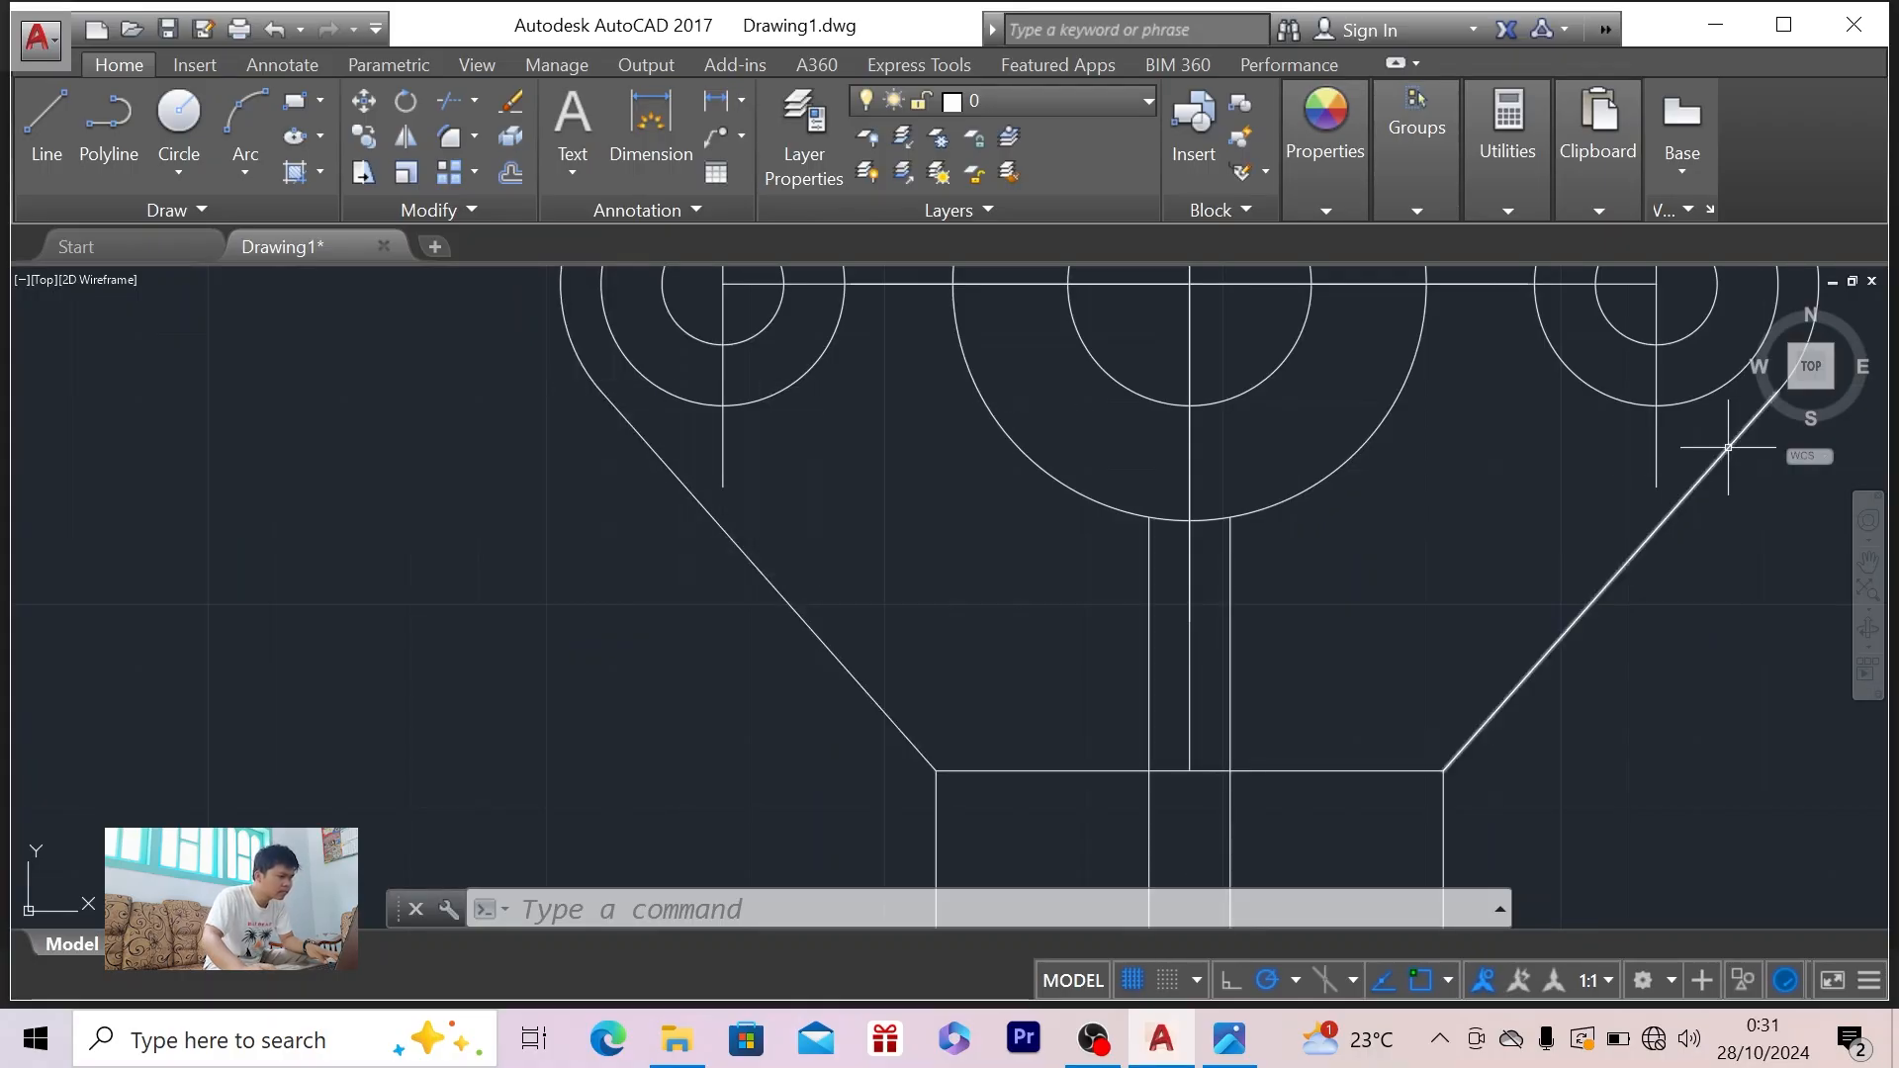
pyautogui.scroll(-5, 1731, 445)
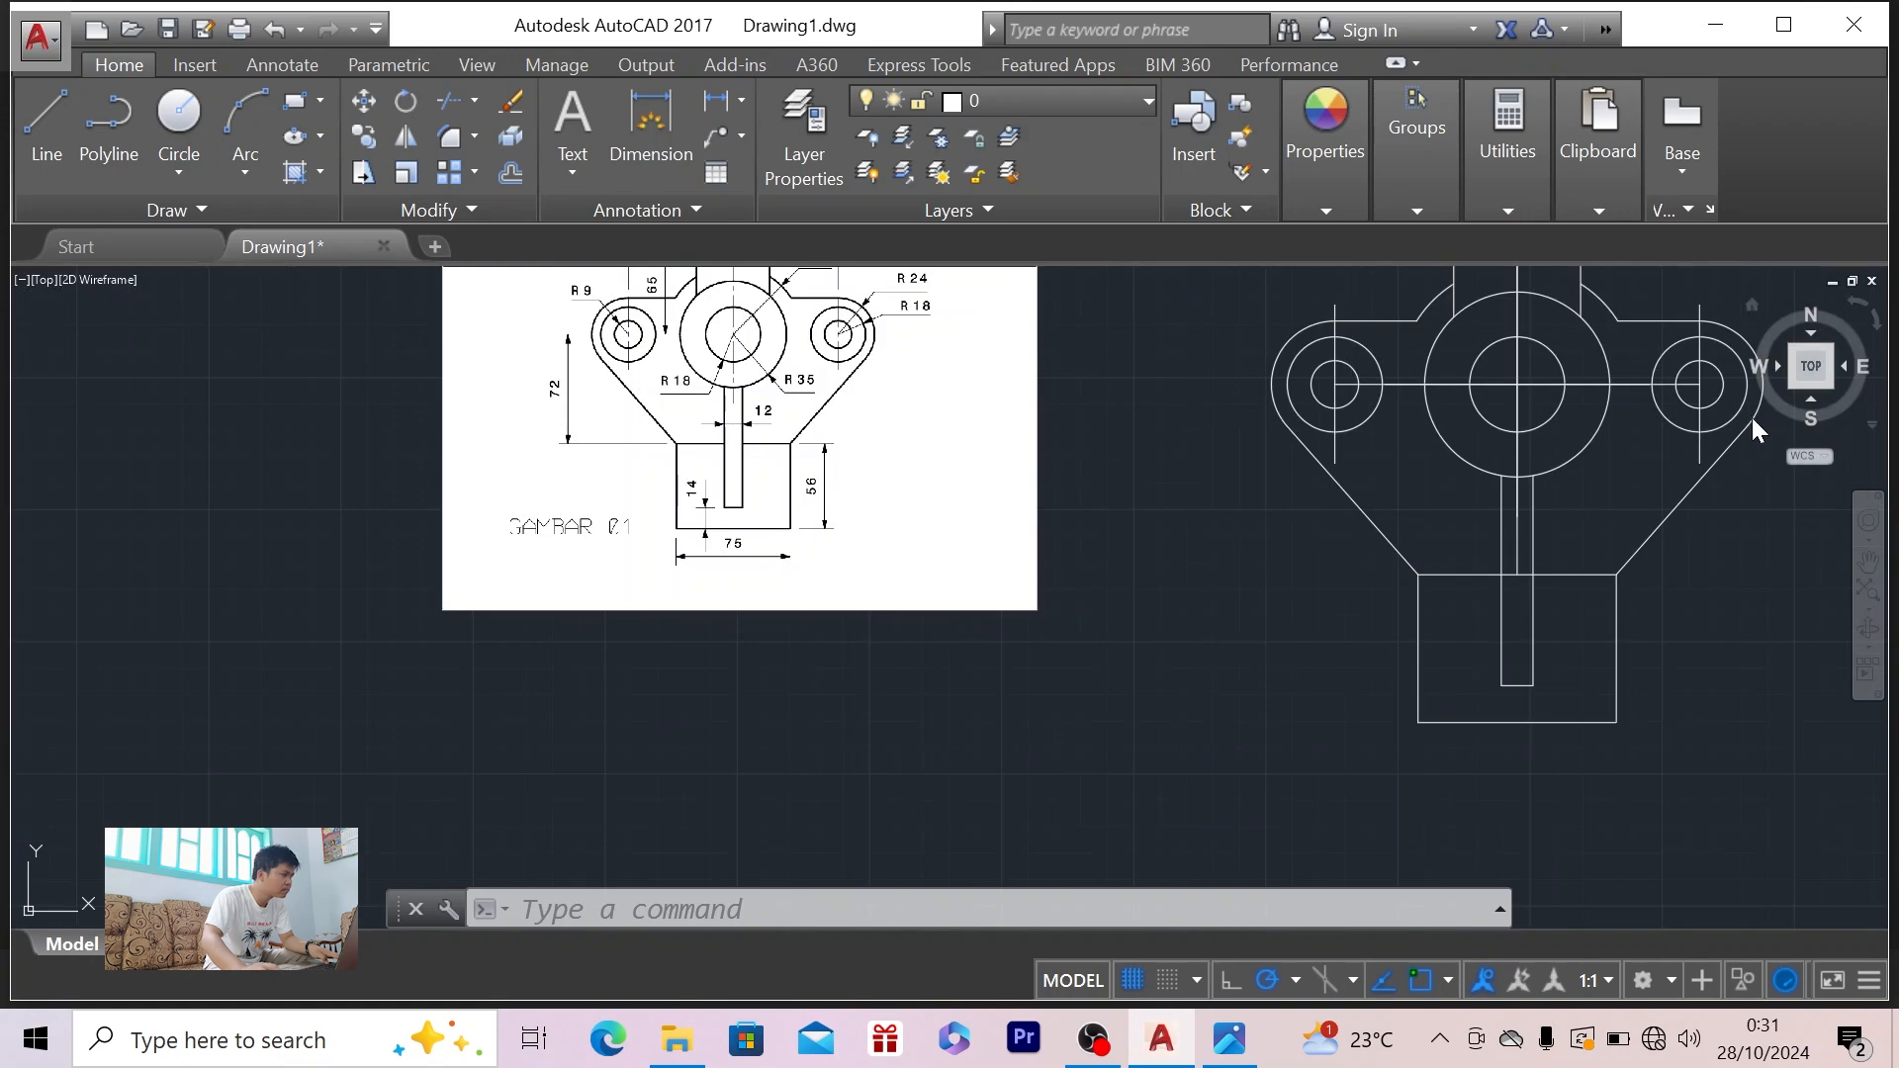
pyautogui.click(1869, 564)
pyautogui.moveTo(1706, 568)
pyautogui.mouseDown()
pyautogui.moveTo(1450, 644)
pyautogui.moveTo(1326, 644)
pyautogui.moveTo(1284, 574)
pyautogui.mouseUp()
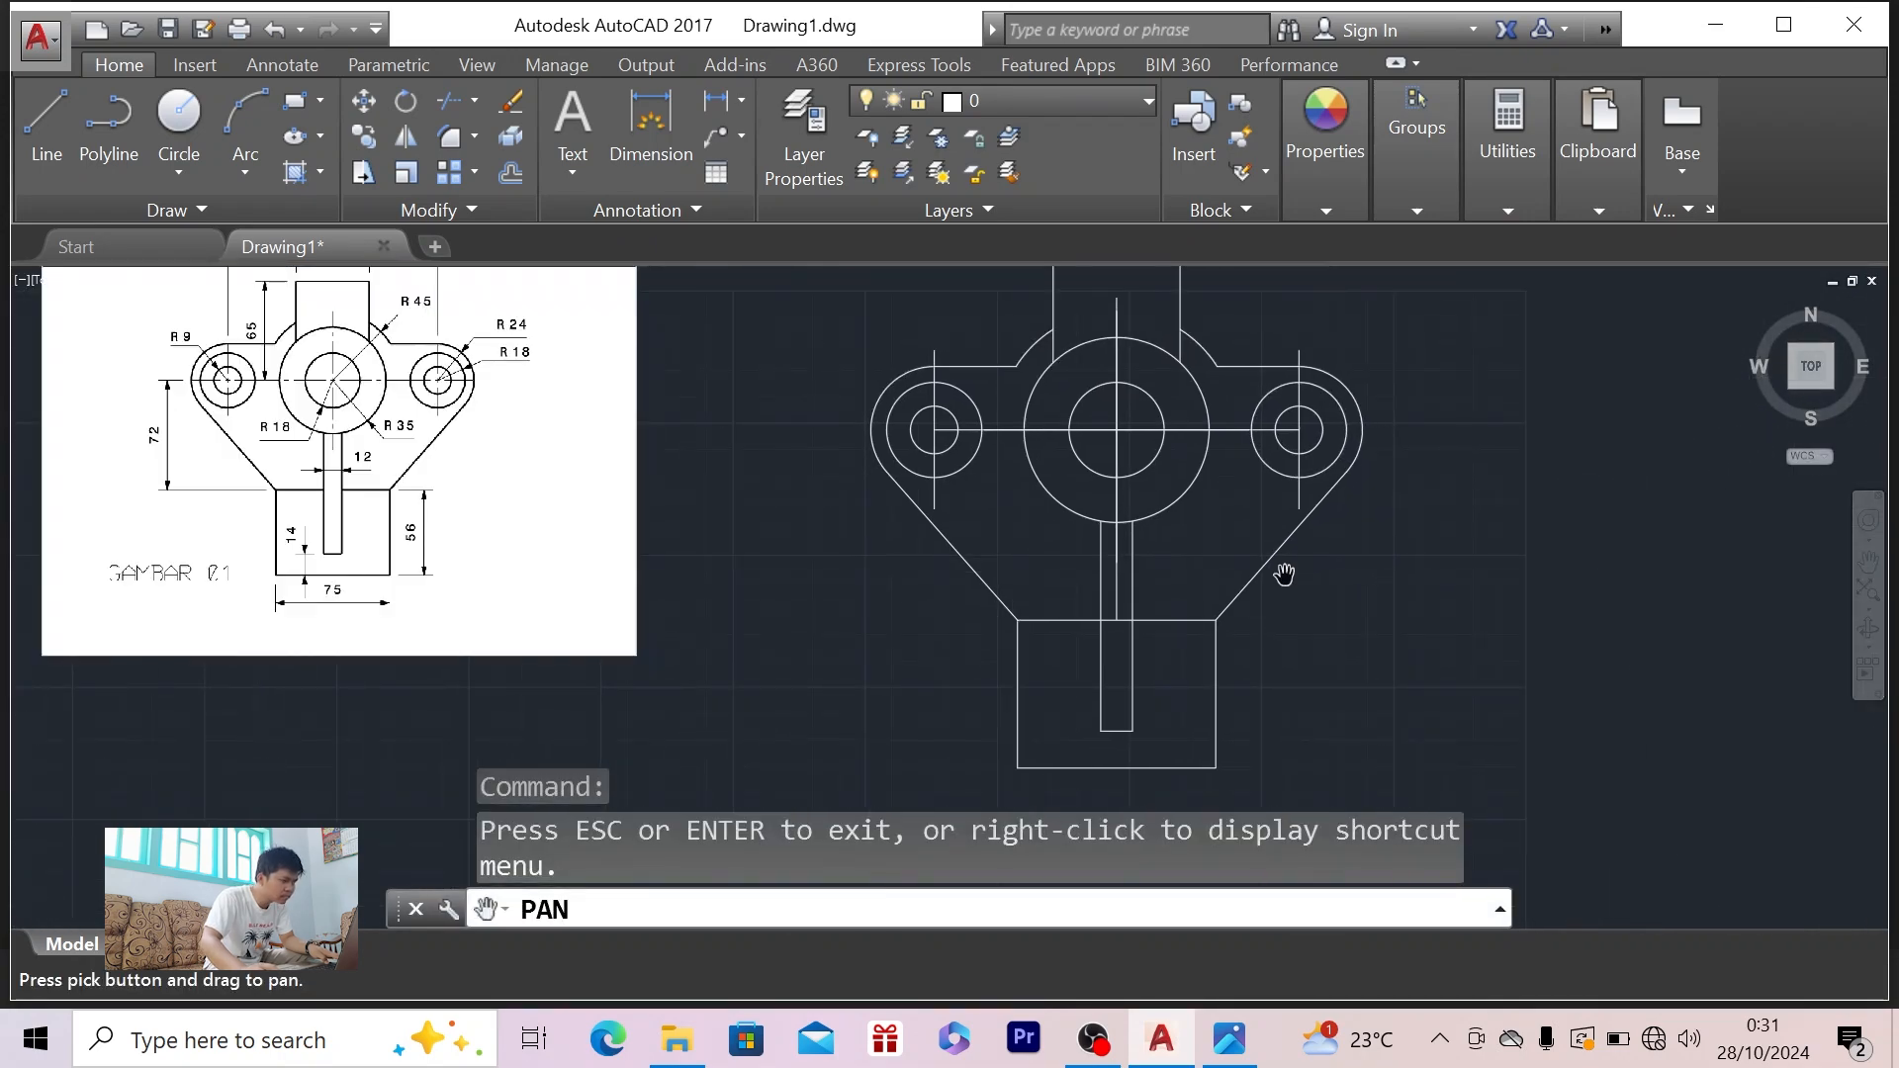
pyautogui.scroll(-2, 1257, 530)
pyautogui.scroll(2, 1322, 453)
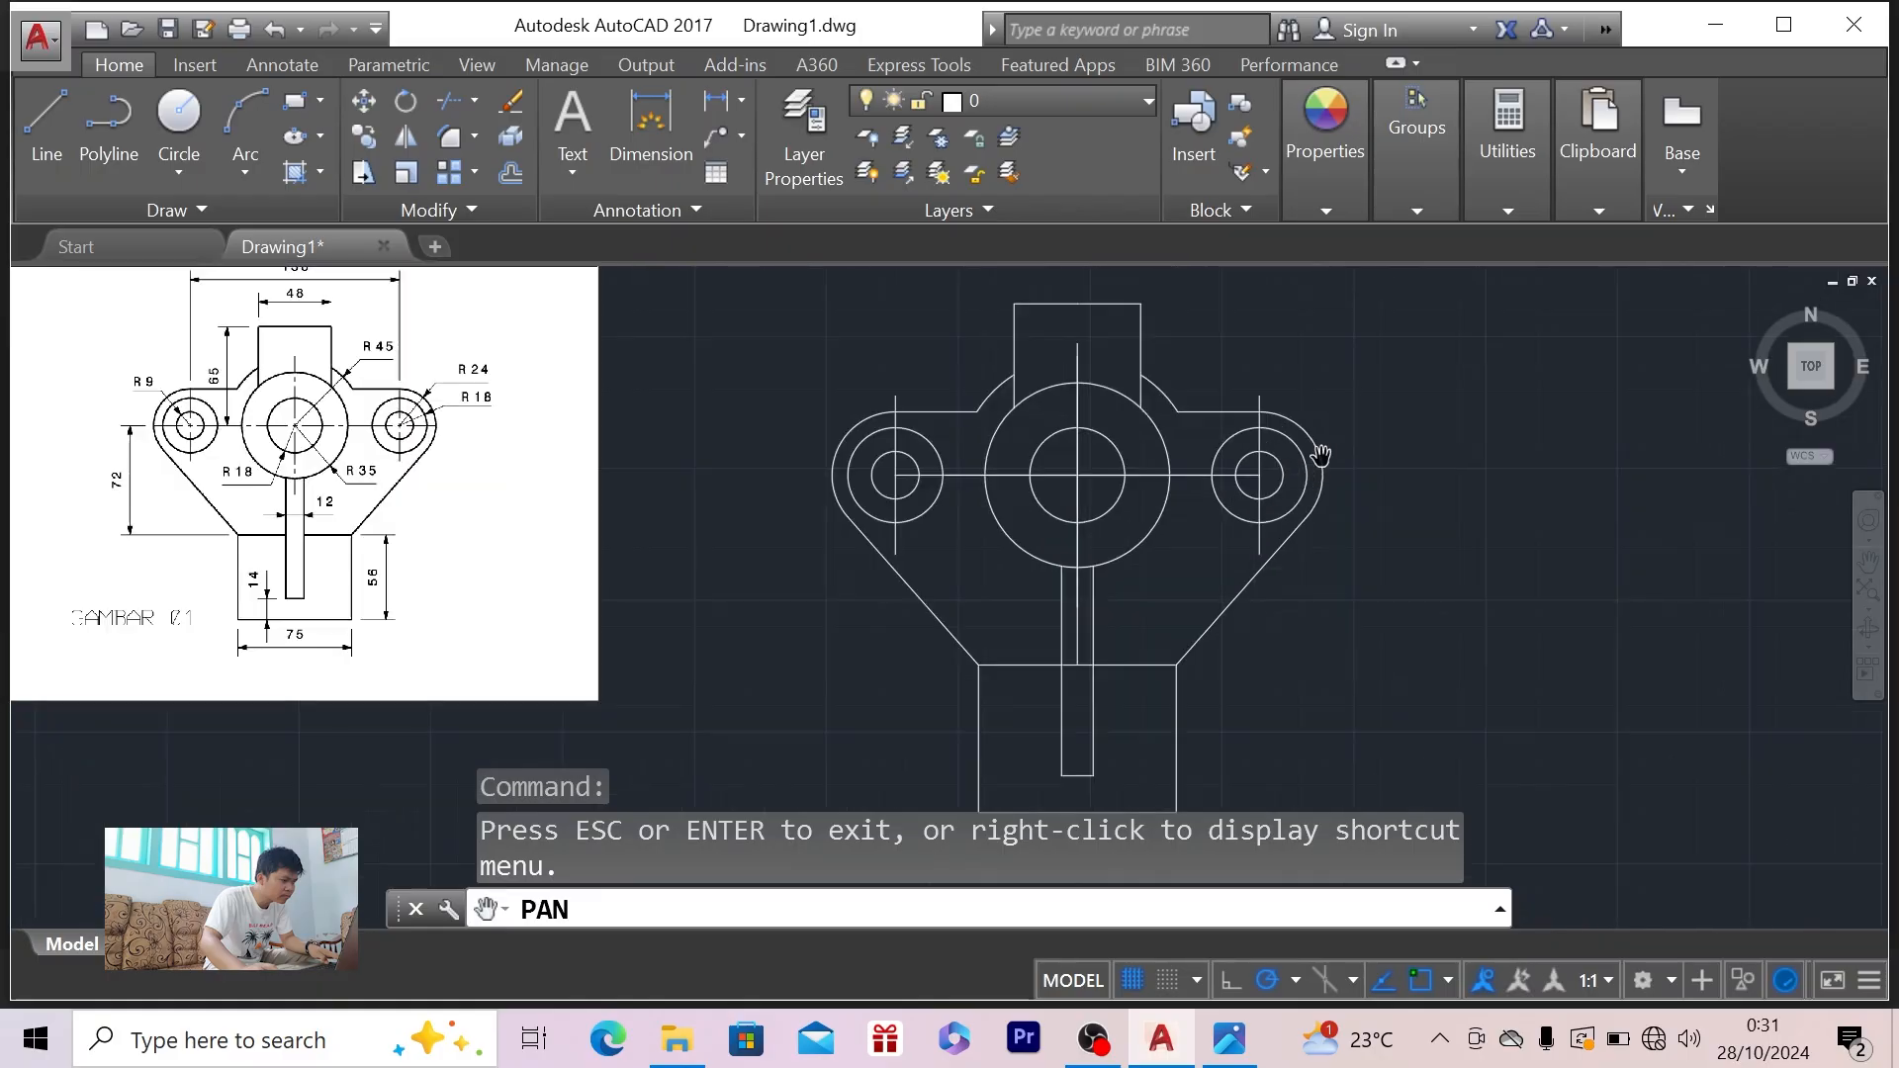
pyautogui.moveTo(1331, 589); pyautogui.dragTo(1340, 589)
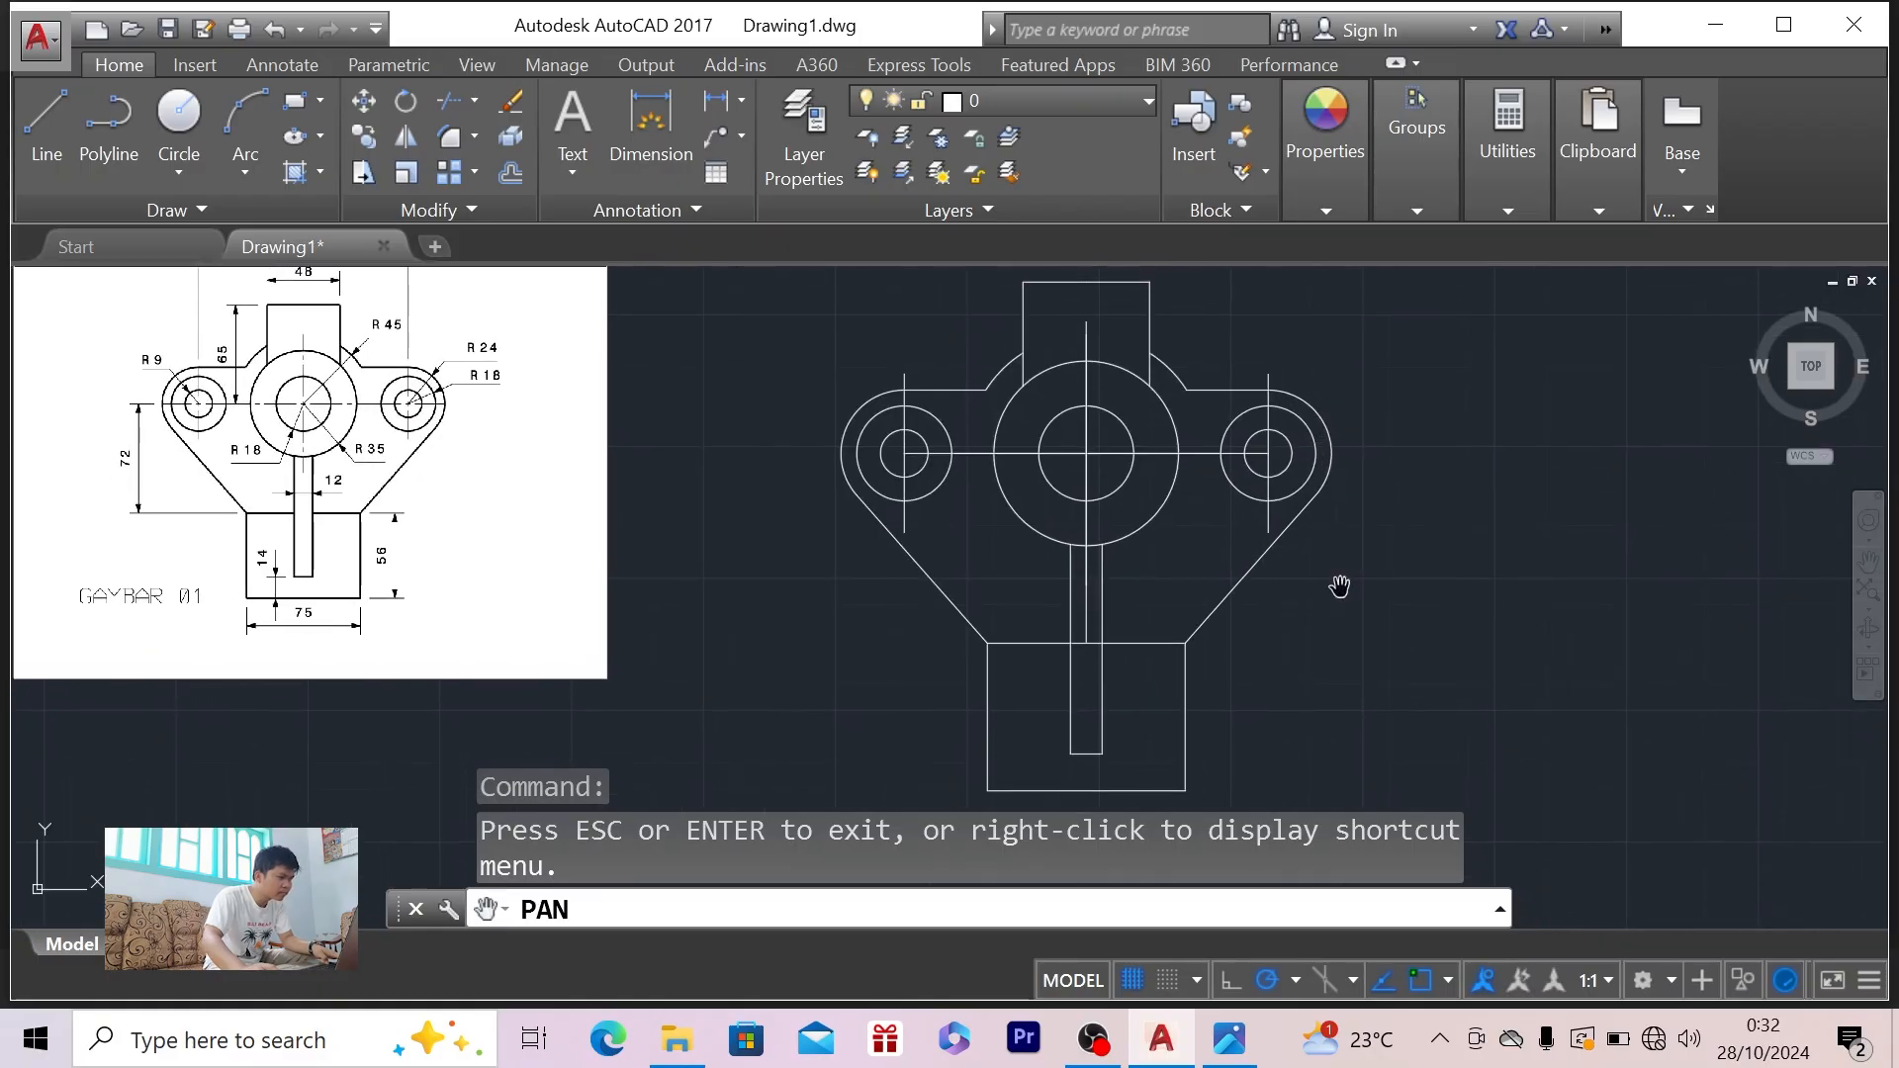
pyautogui.press('Escape')
pyautogui.hotkey('alt', 'Tab')
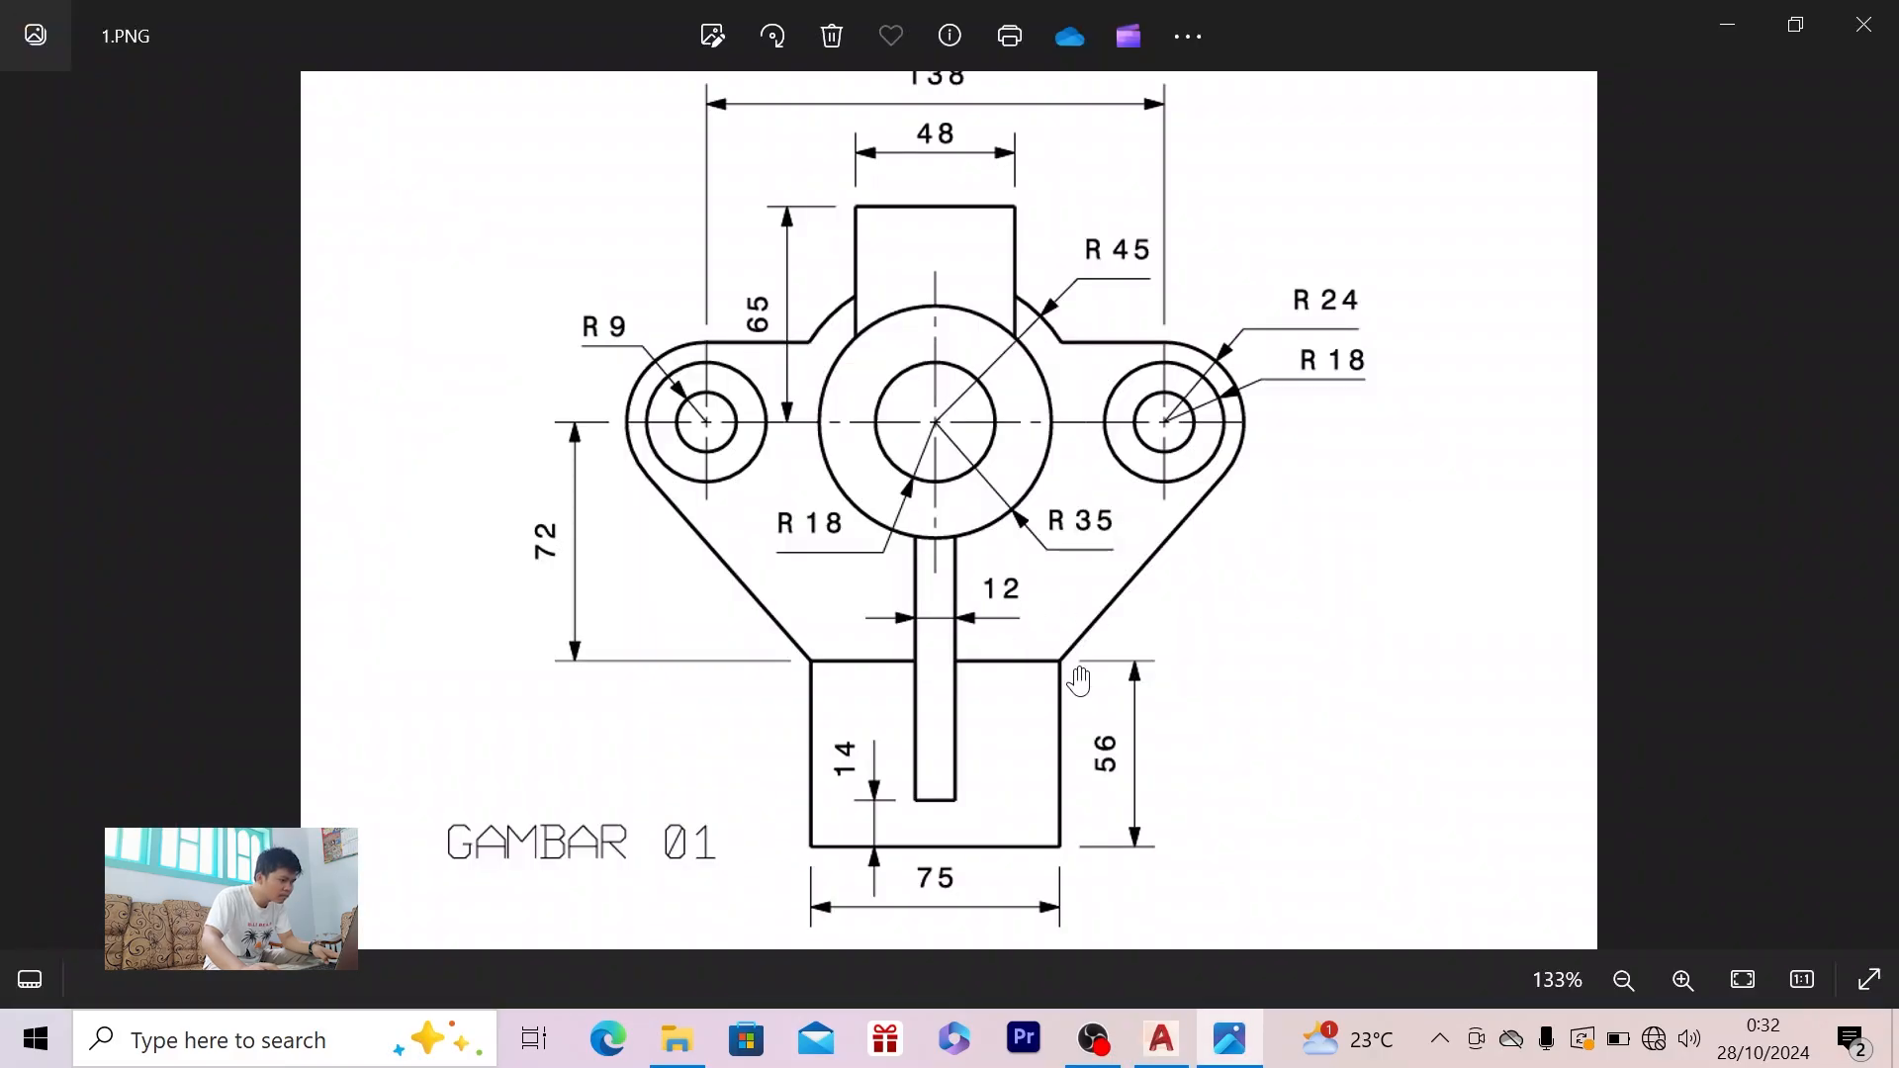
pyautogui.hotkey('alt', 'Tab')
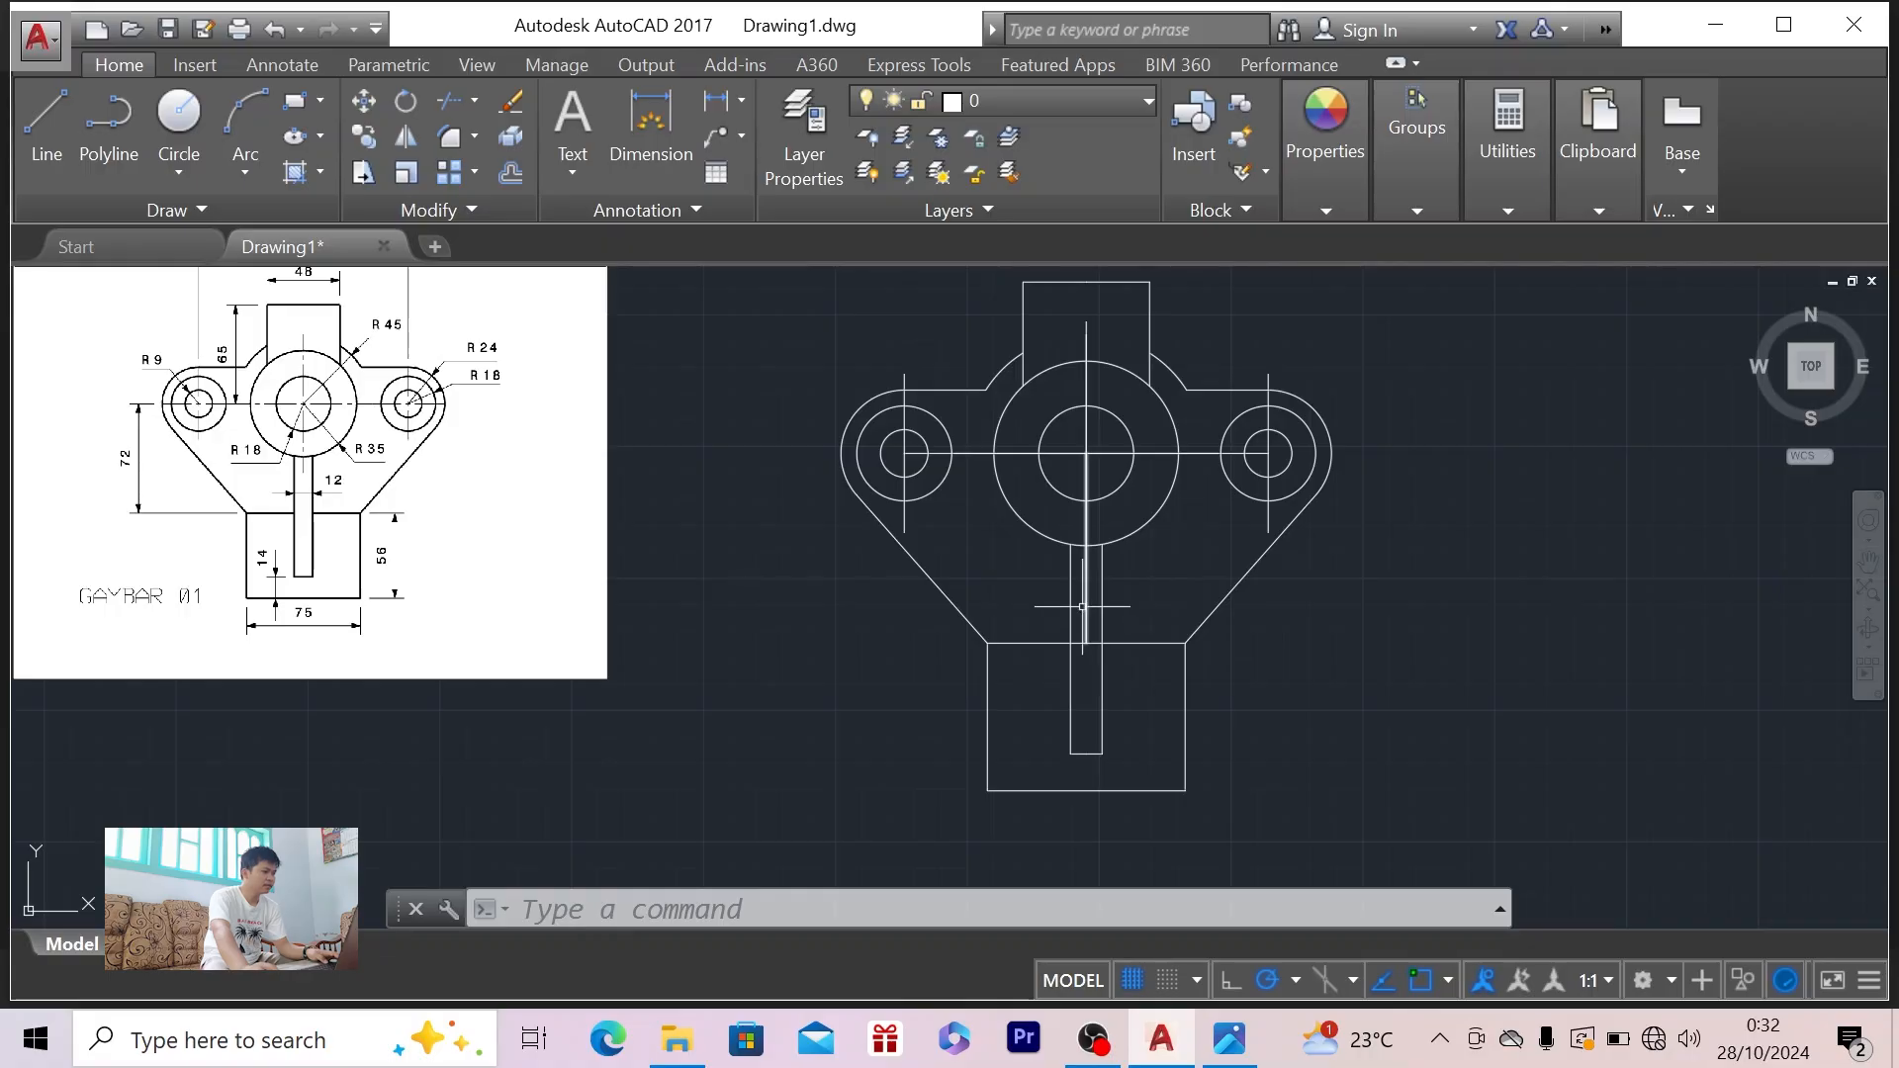
# - Trim the part of the vertical centre line that runs down inside the slot below the central circles
pyautogui.click(1402, 317)
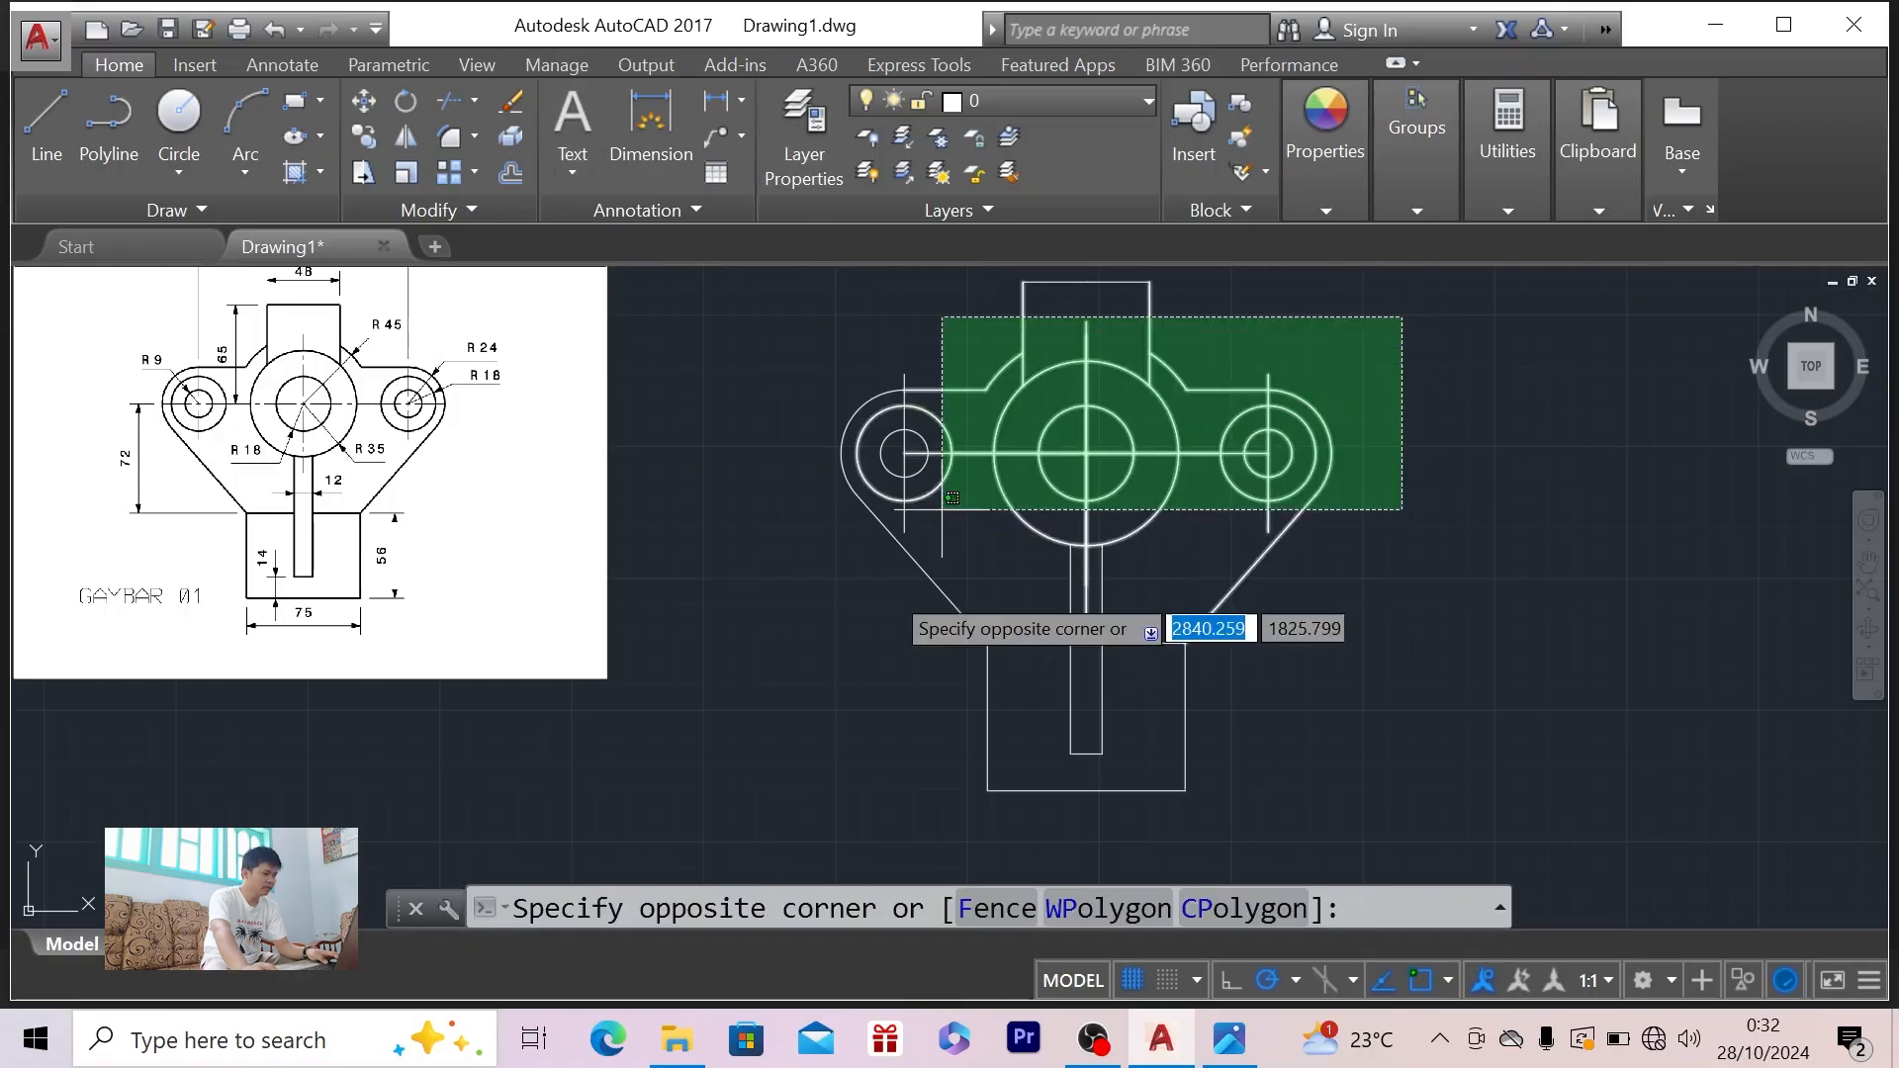
pyautogui.click(865, 780)
pyautogui.write('tr')
pyautogui.press('Return')
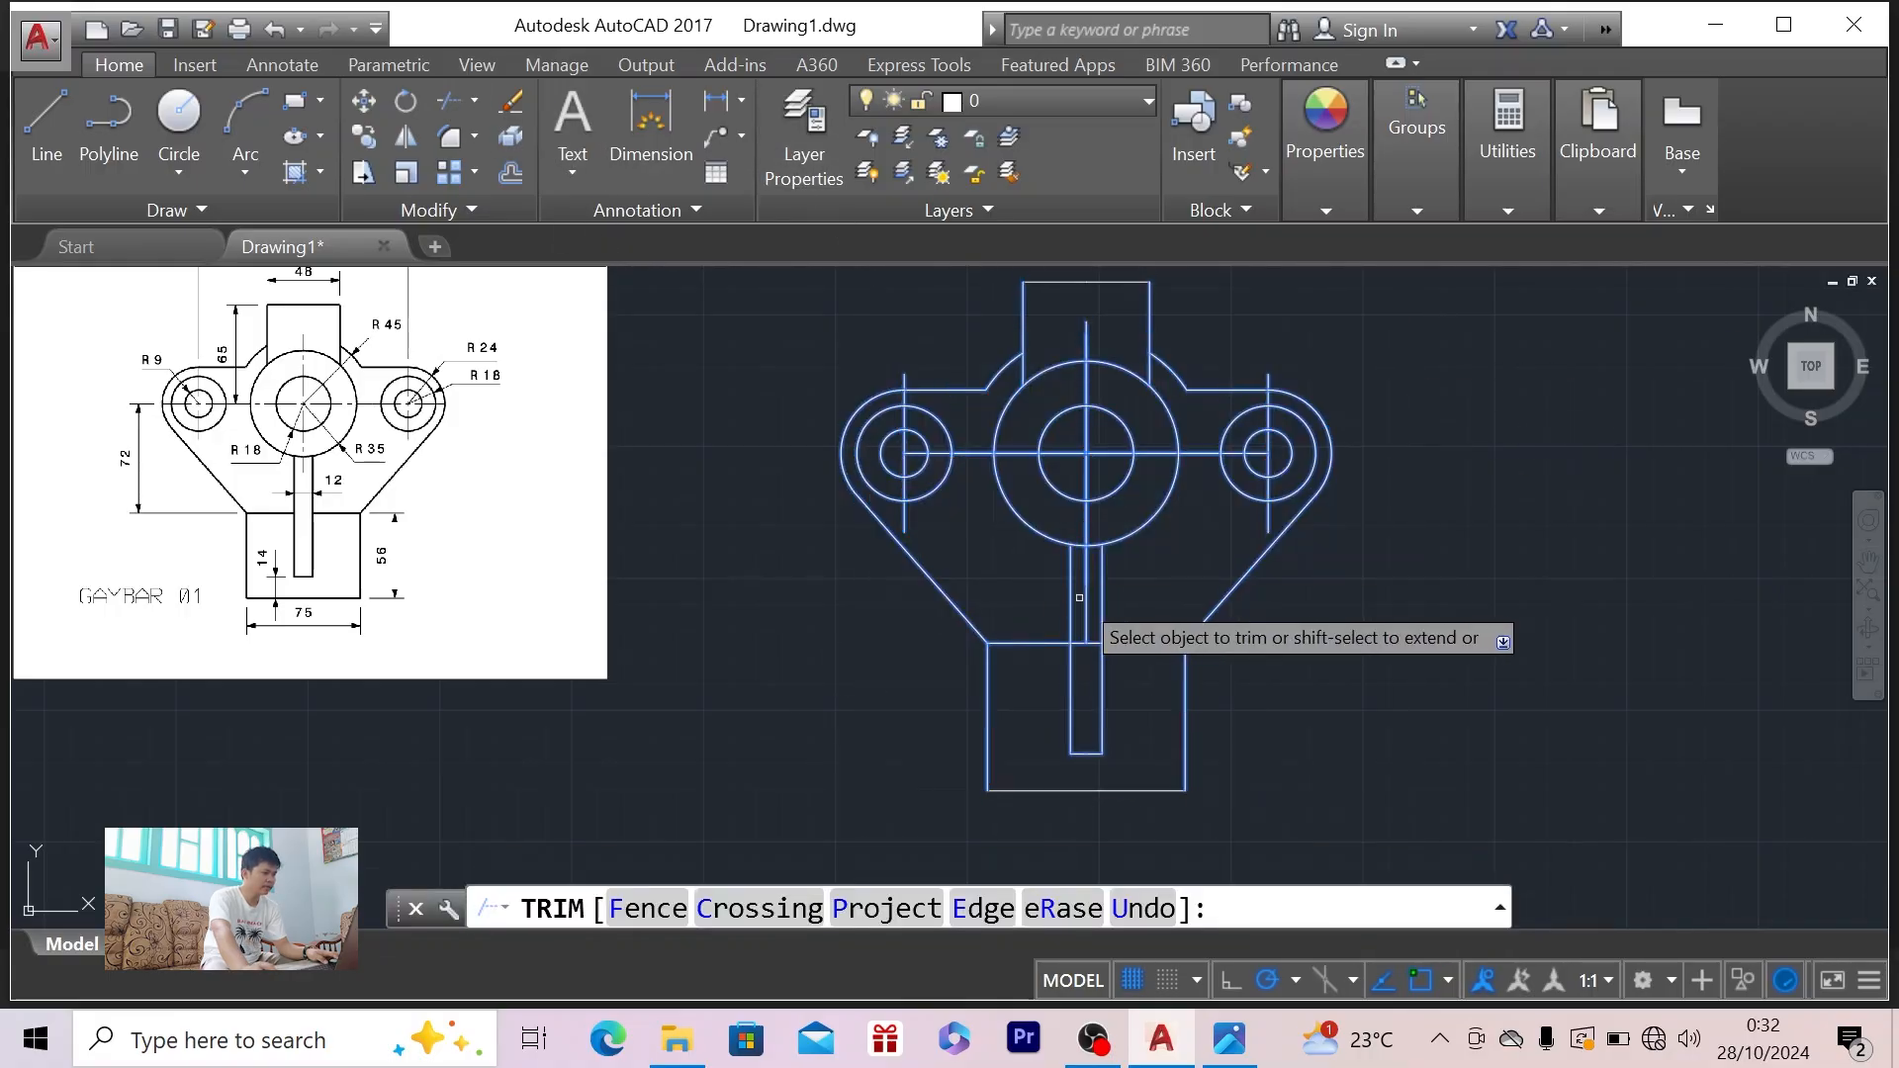
pyautogui.click(1081, 598)
pyautogui.press('Escape')
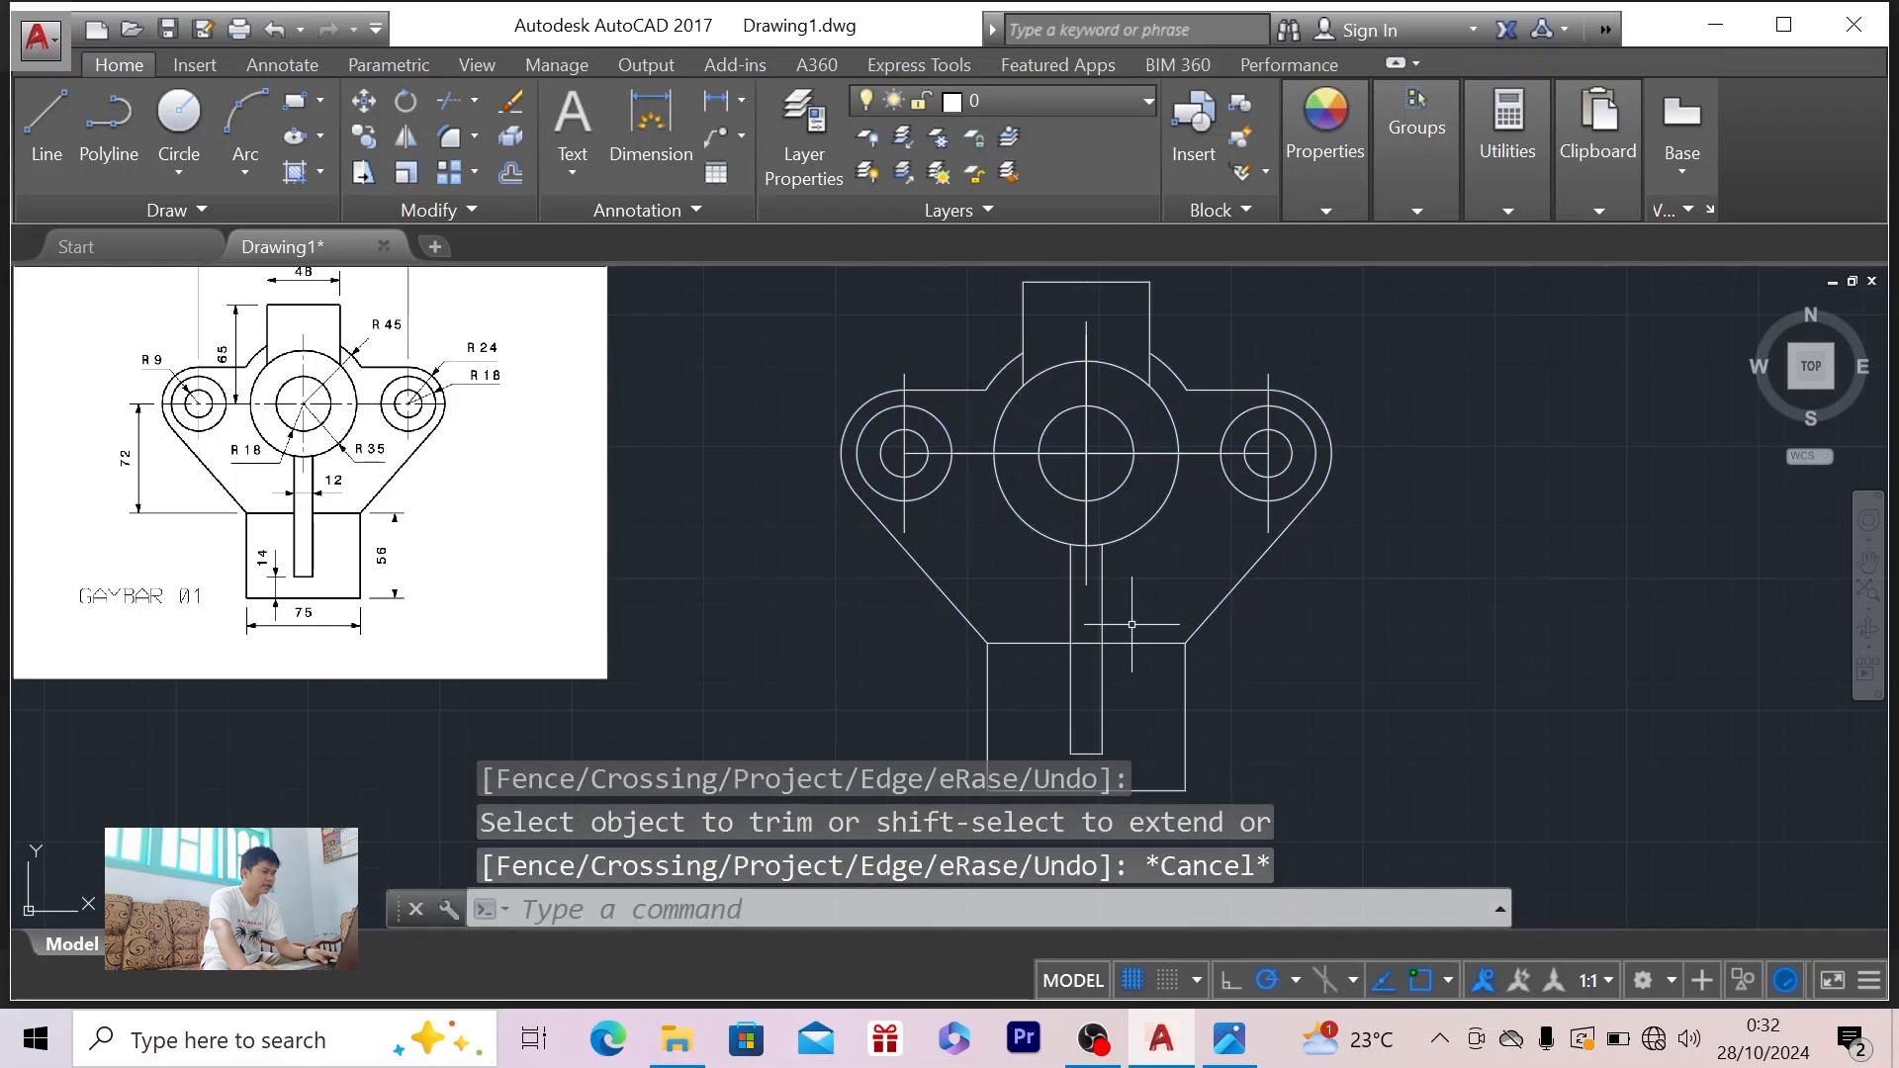
# - Compare the shortened vertical centre line with the reference image 1.PNG, then return to the AutoCAD drawing
pyautogui.hotkey('alt', 'Tab')
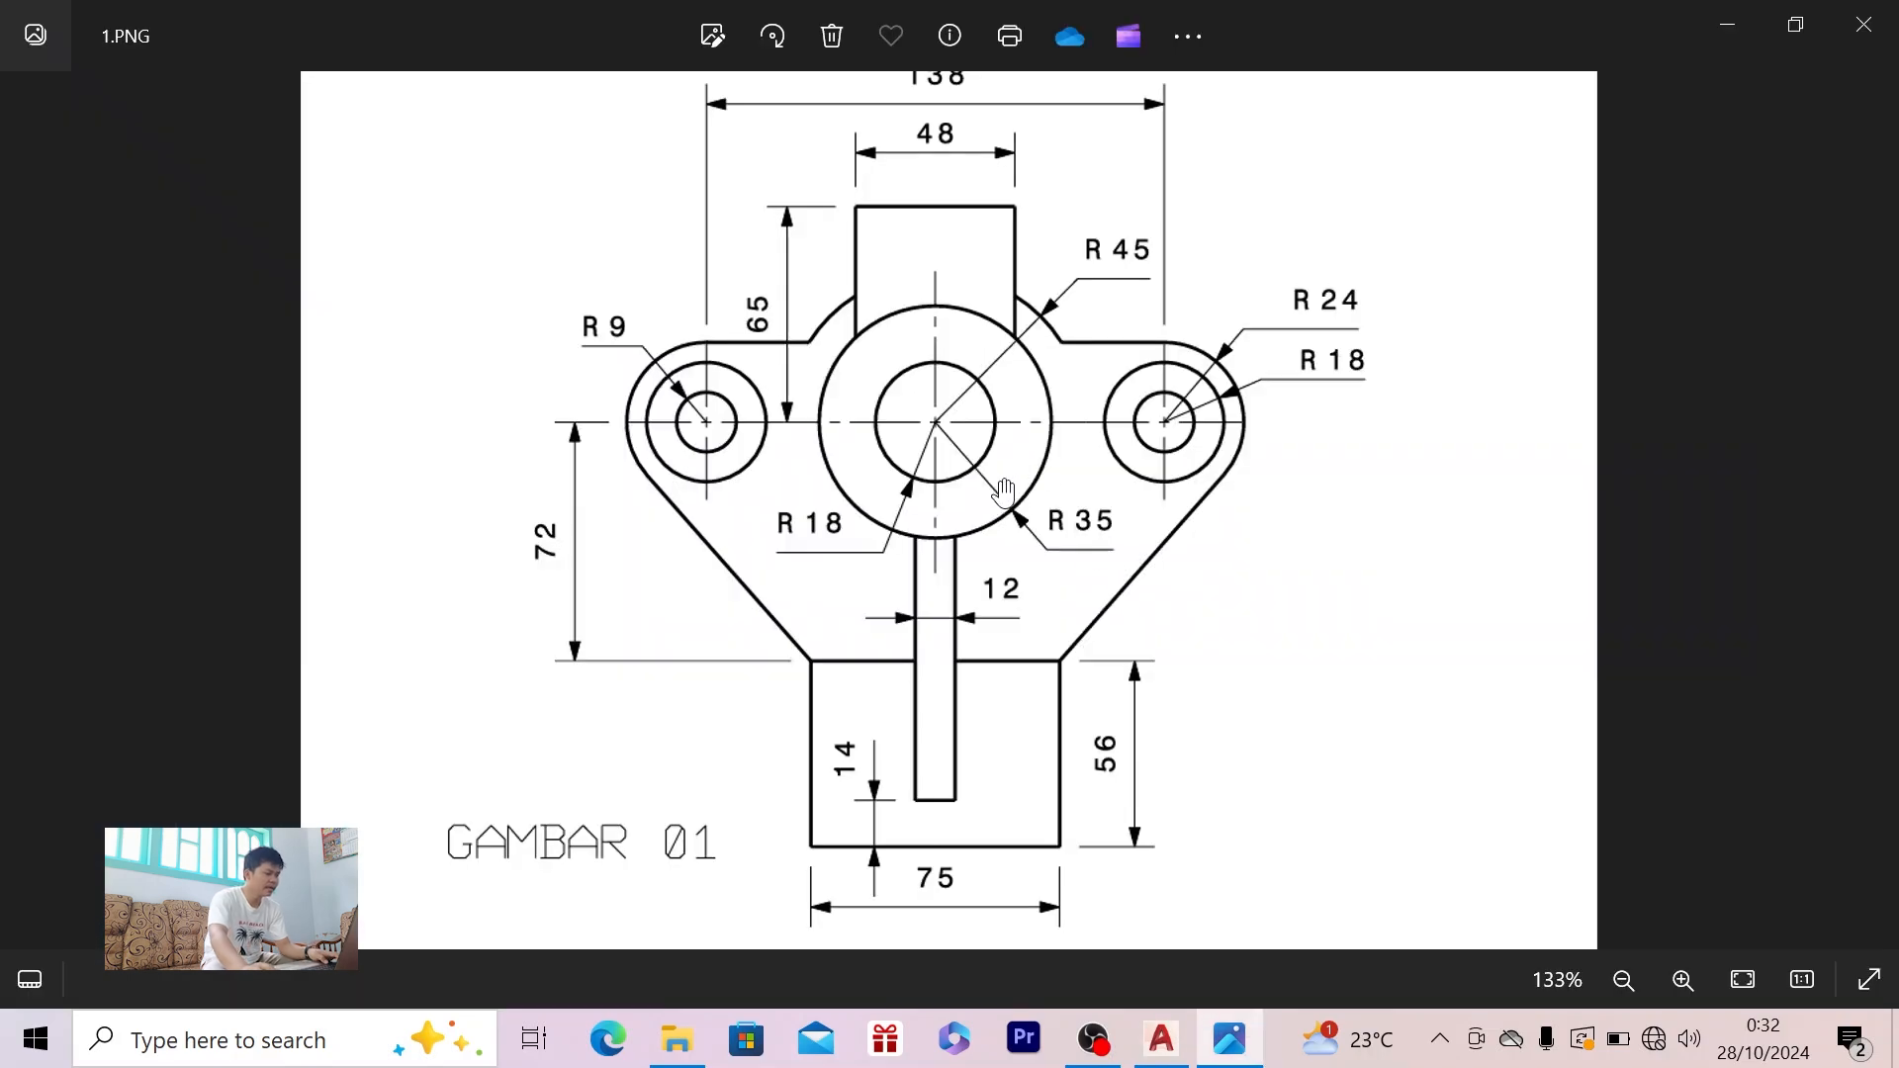
pyautogui.hotkey('alt', 'Tab')
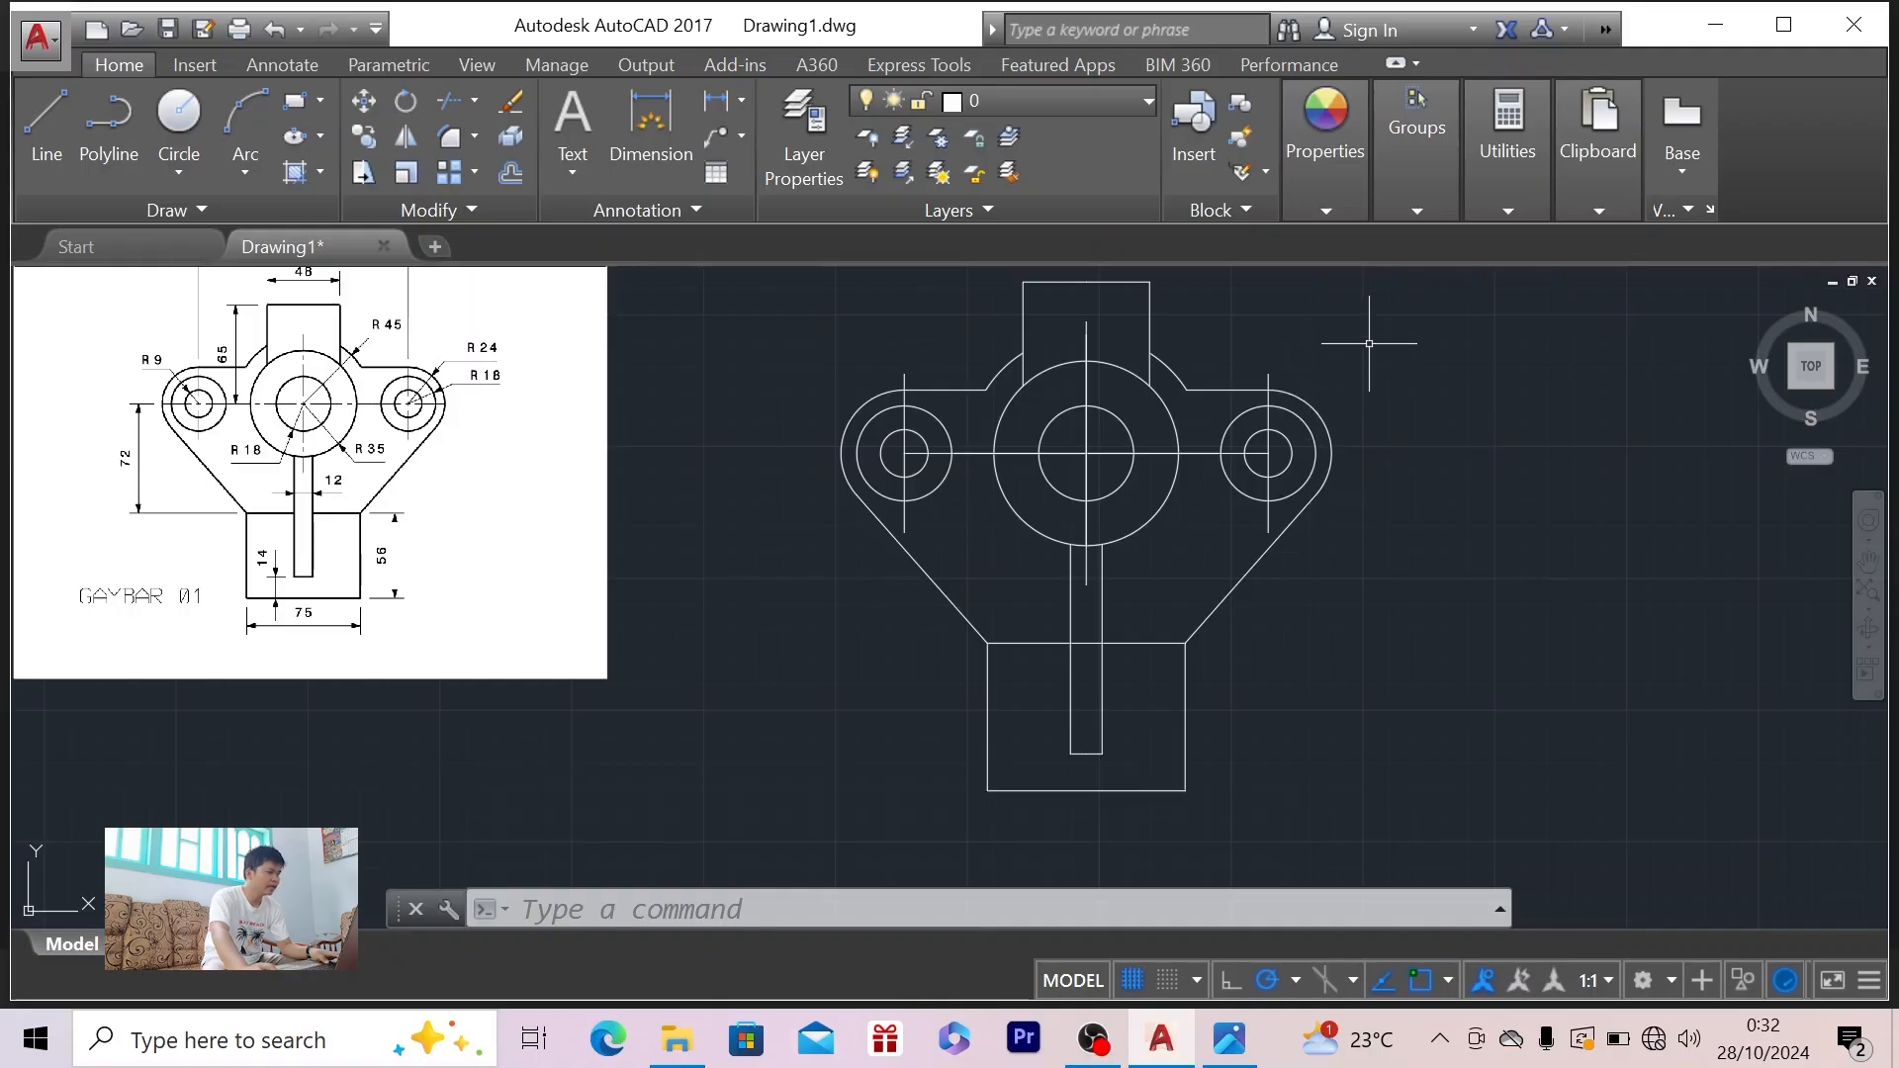
pyautogui.scroll(-2, 1335, 307)
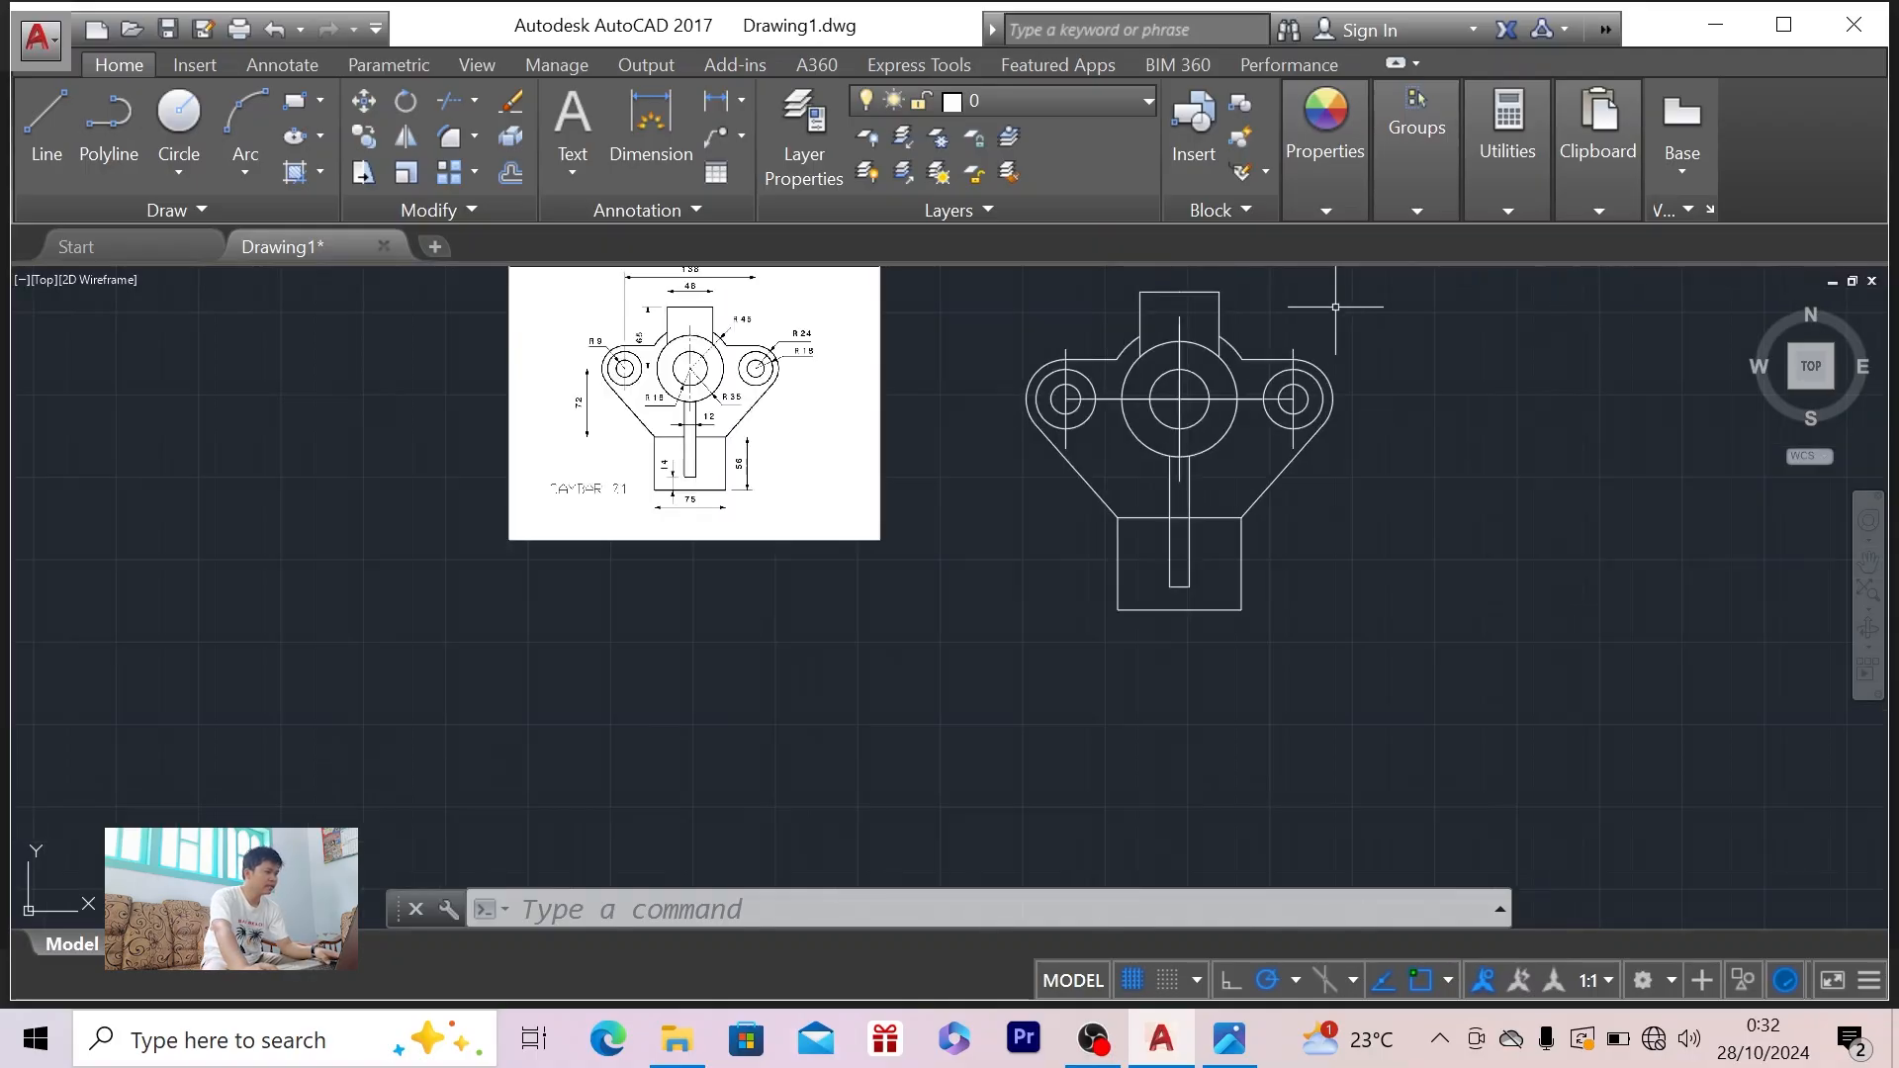
pyautogui.click(1330, 285)
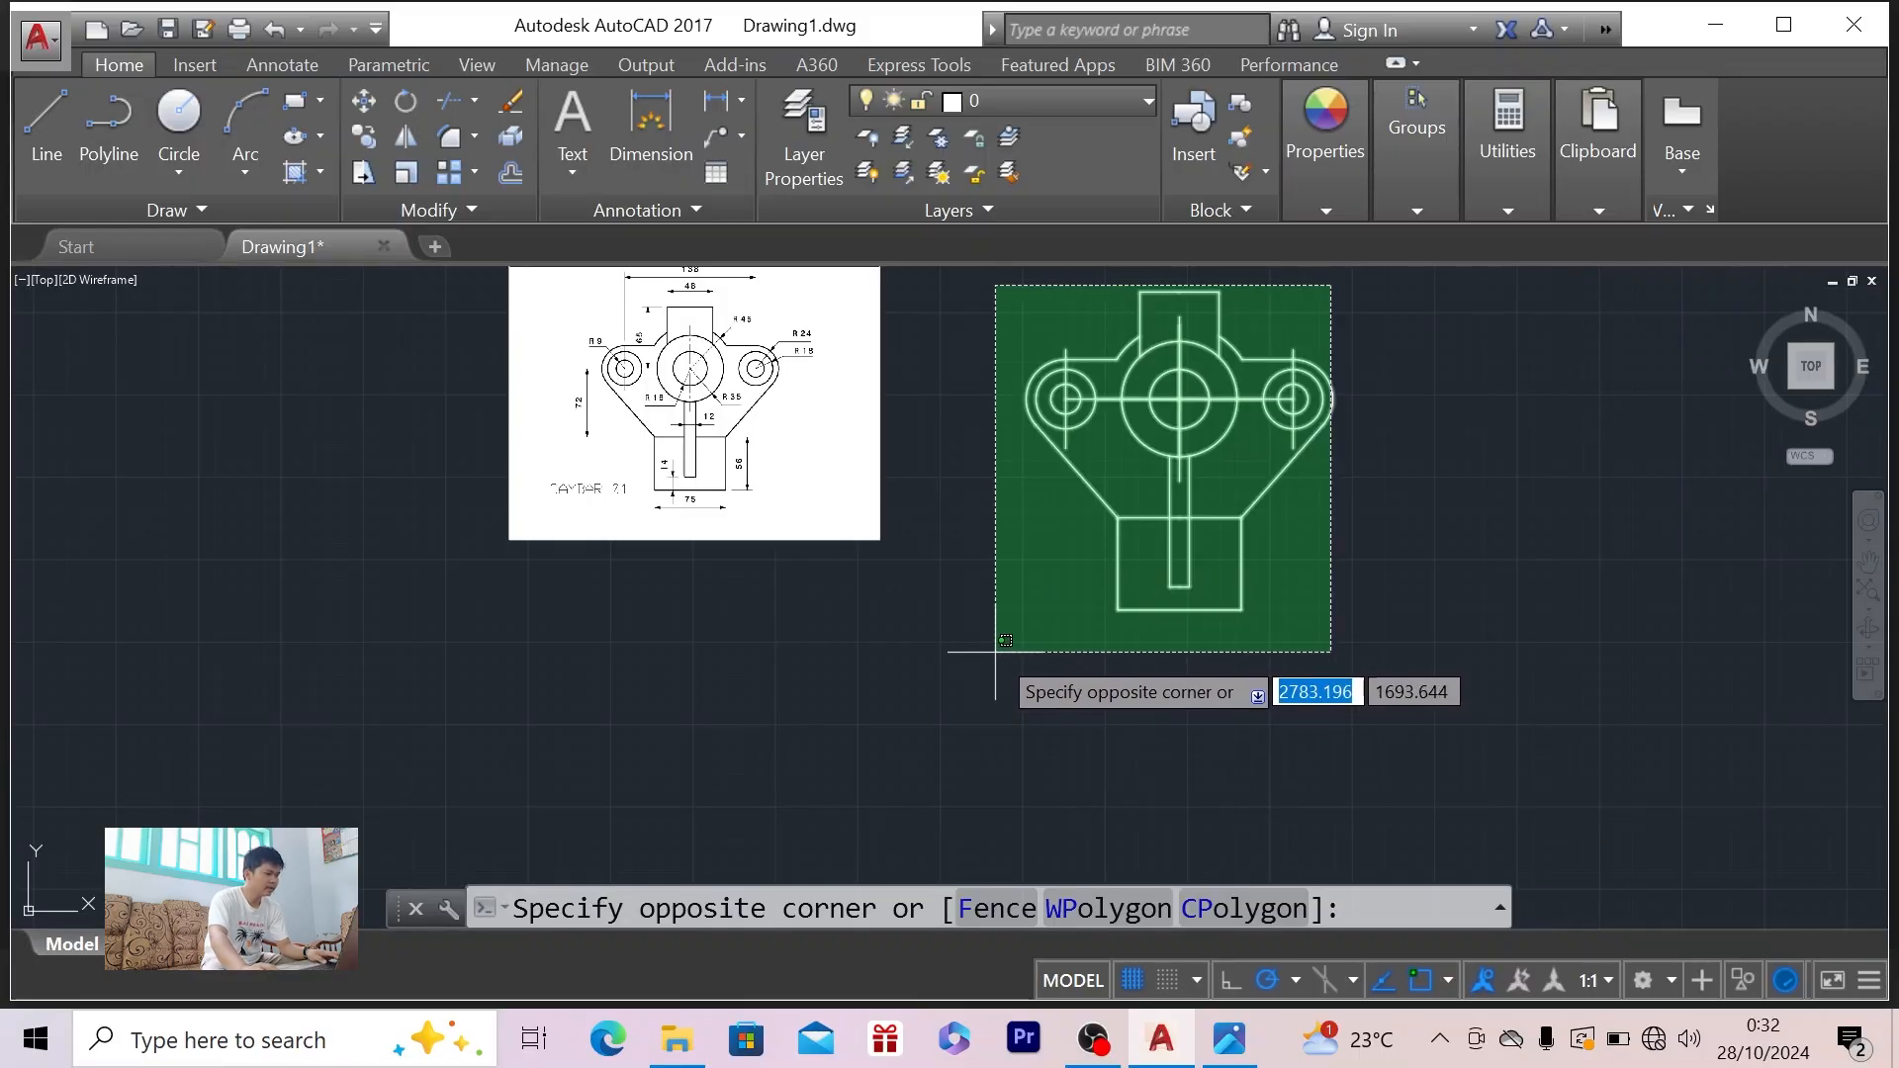
pyautogui.press('Escape')
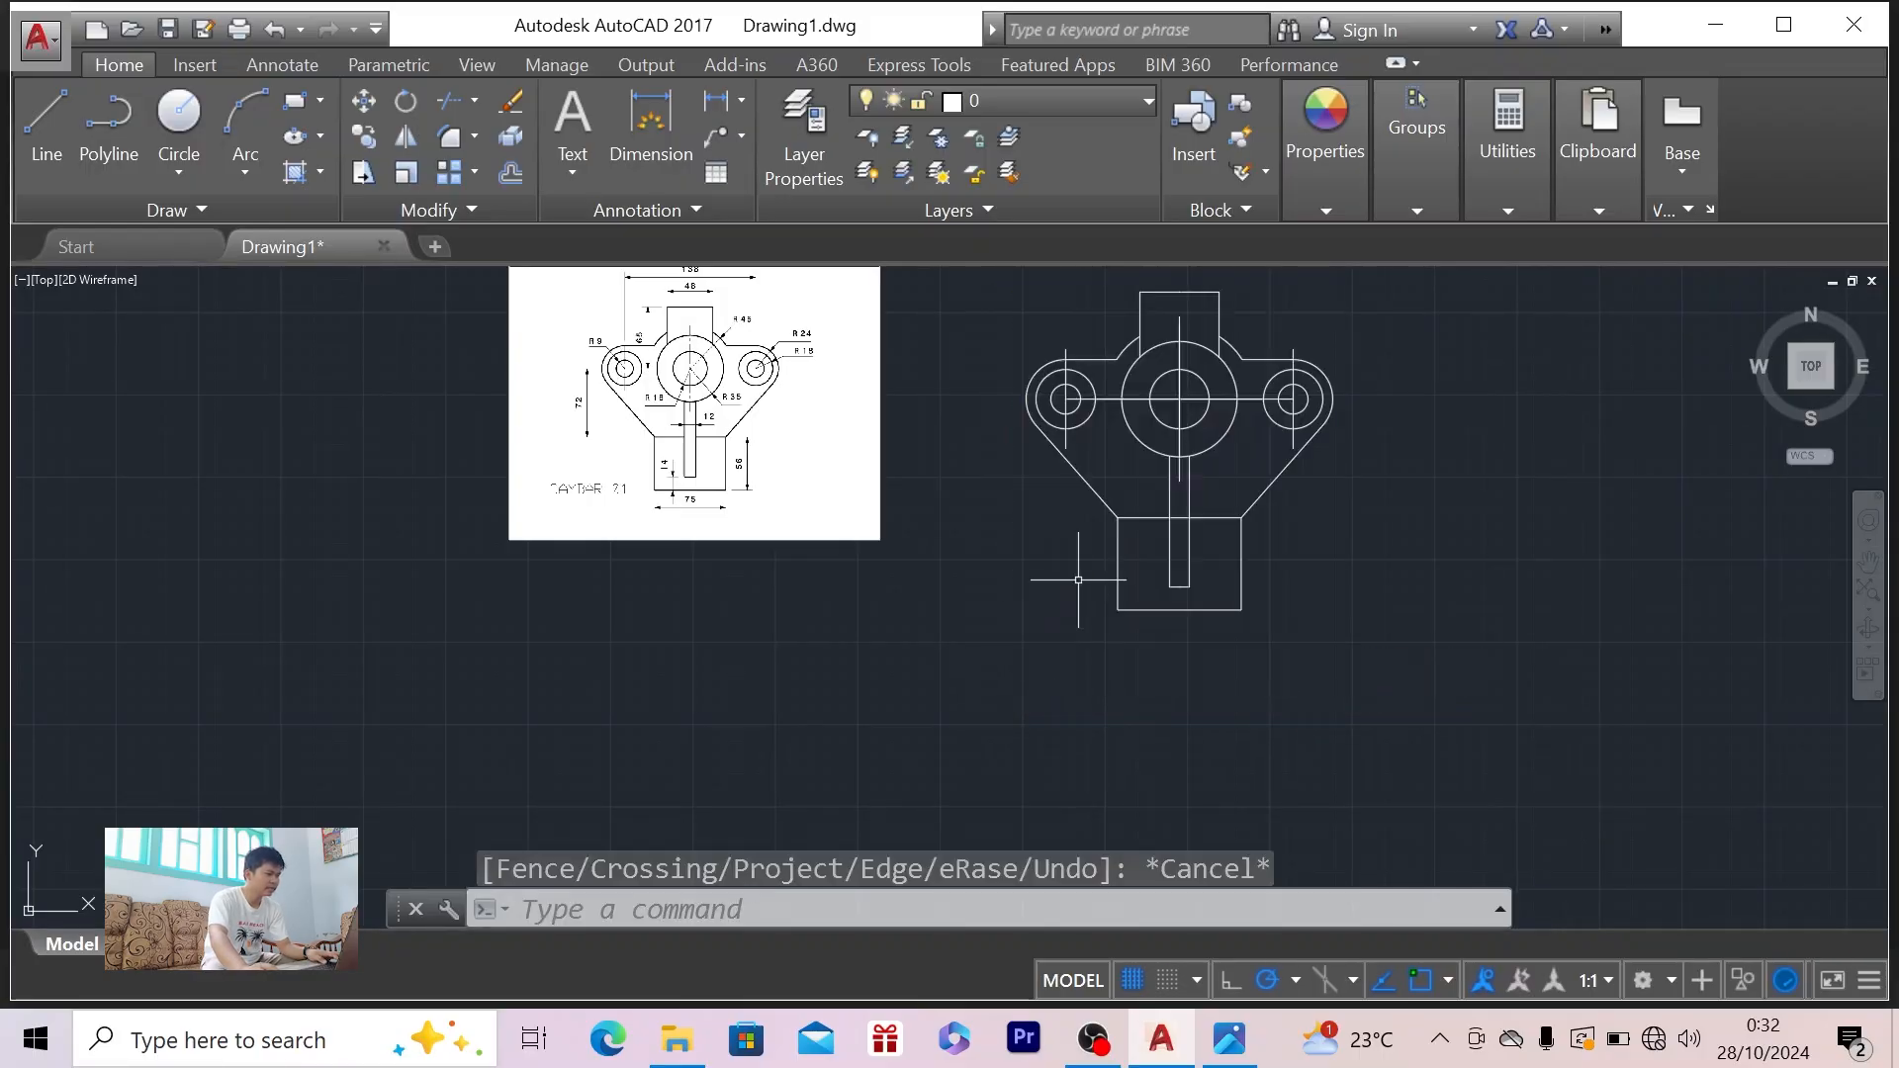
# - Select the horizontal and vertical centre line segments through the central circles and both lugs
pyautogui.scroll(2, 1291, 351)
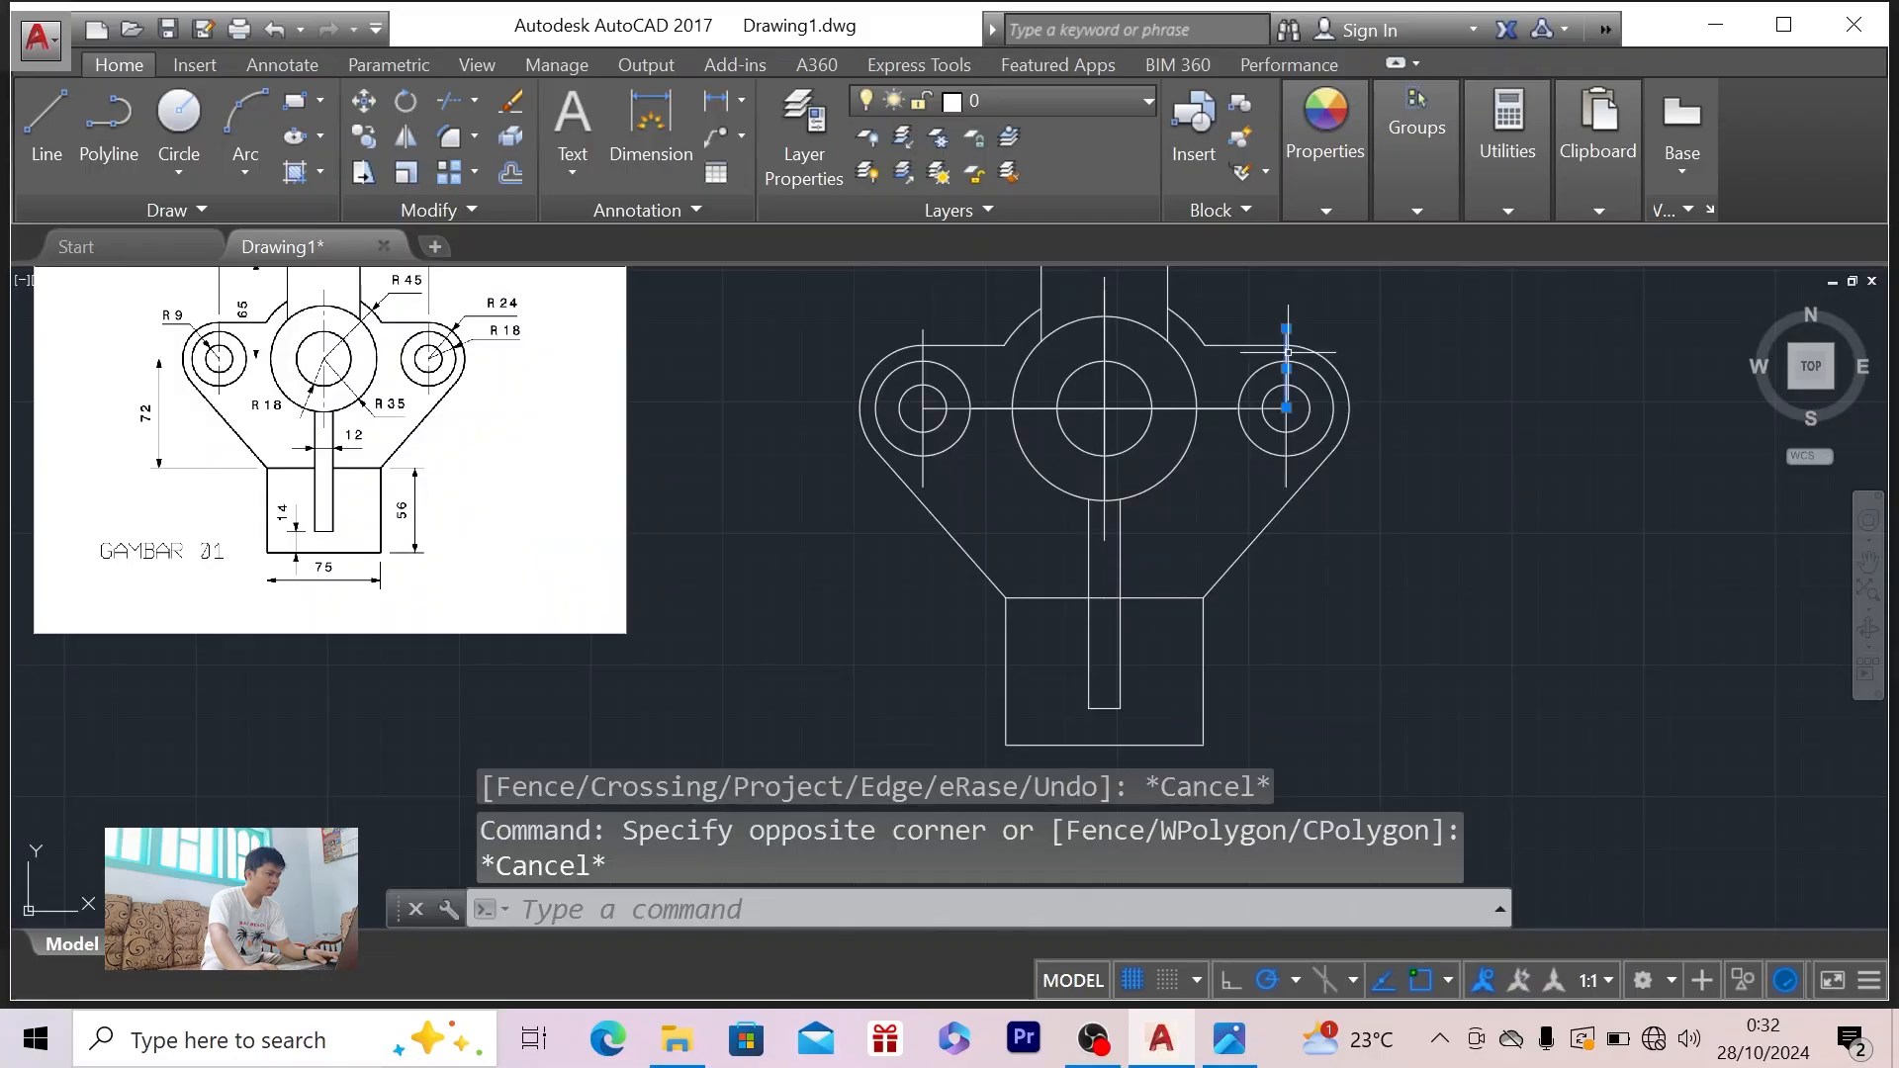
pyautogui.click(1286, 444)
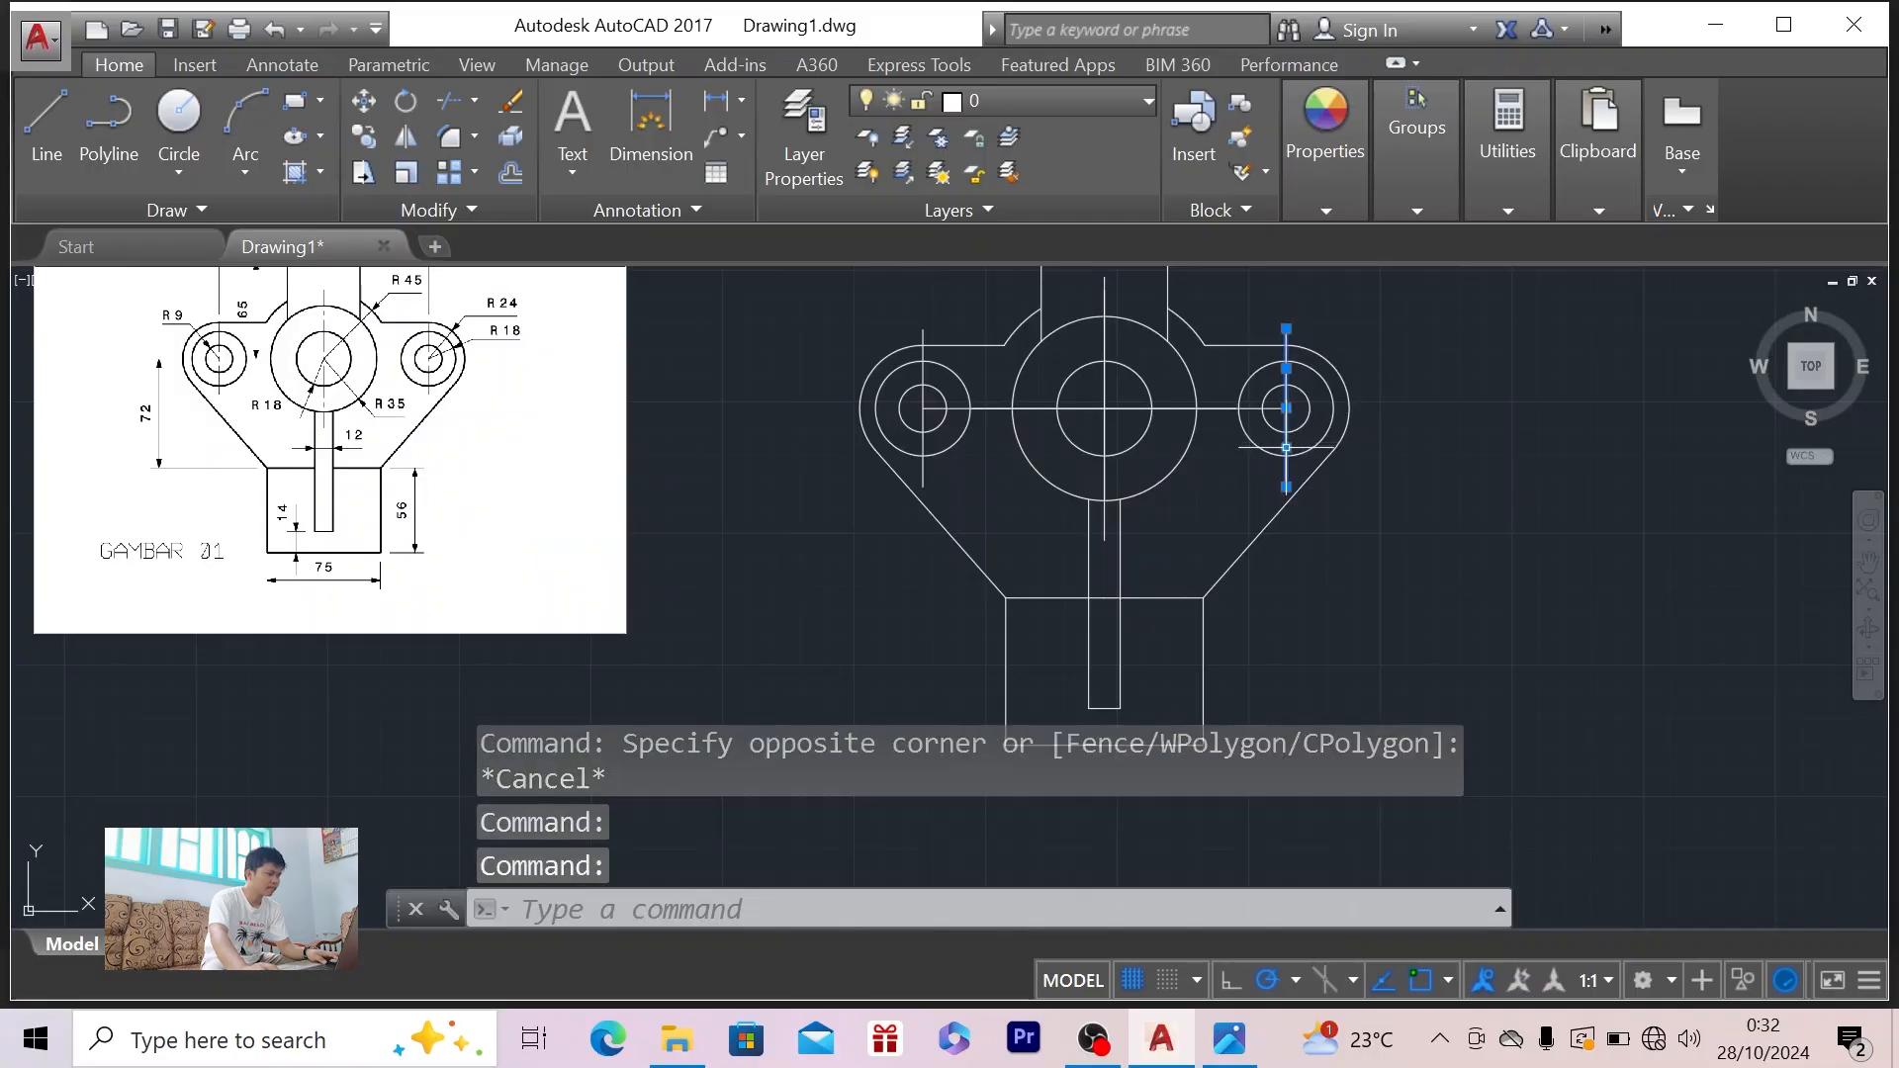
pyautogui.click(1227, 408)
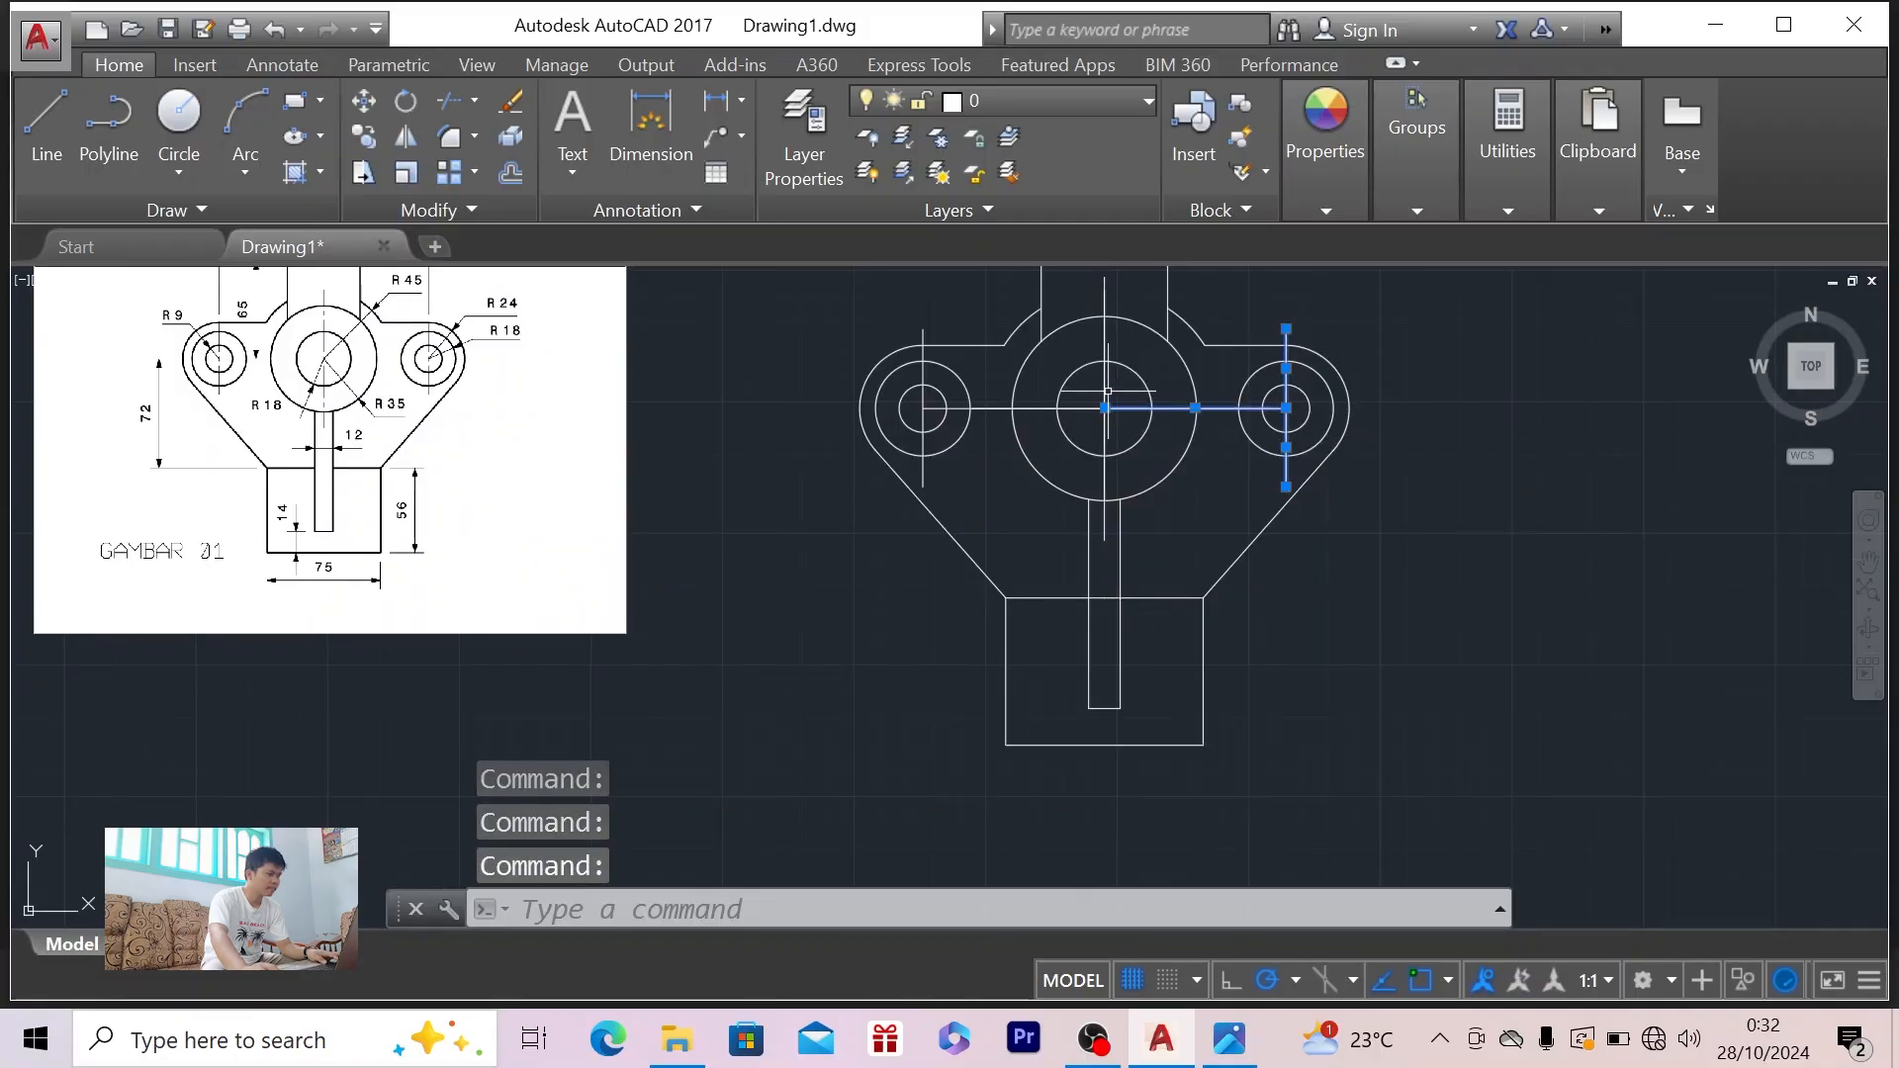
pyautogui.click(1105, 465)
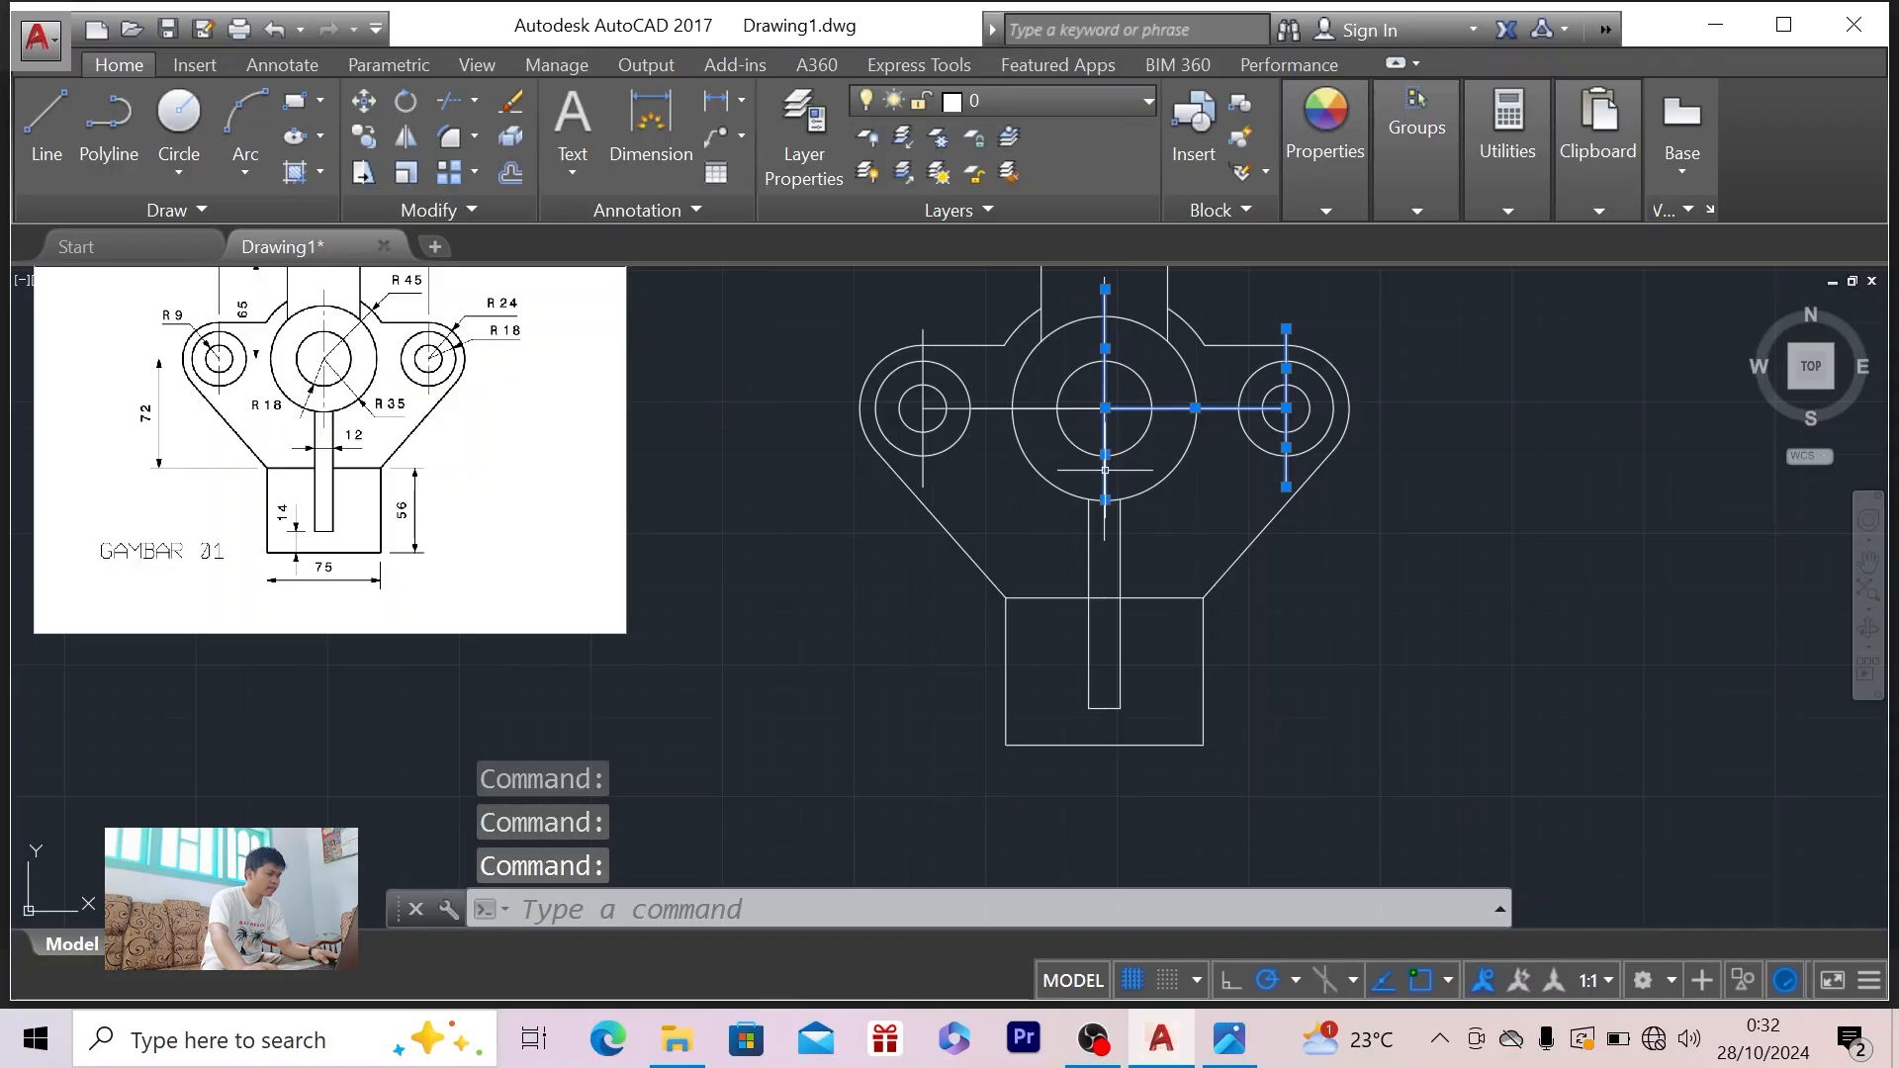
pyautogui.click(1031, 408)
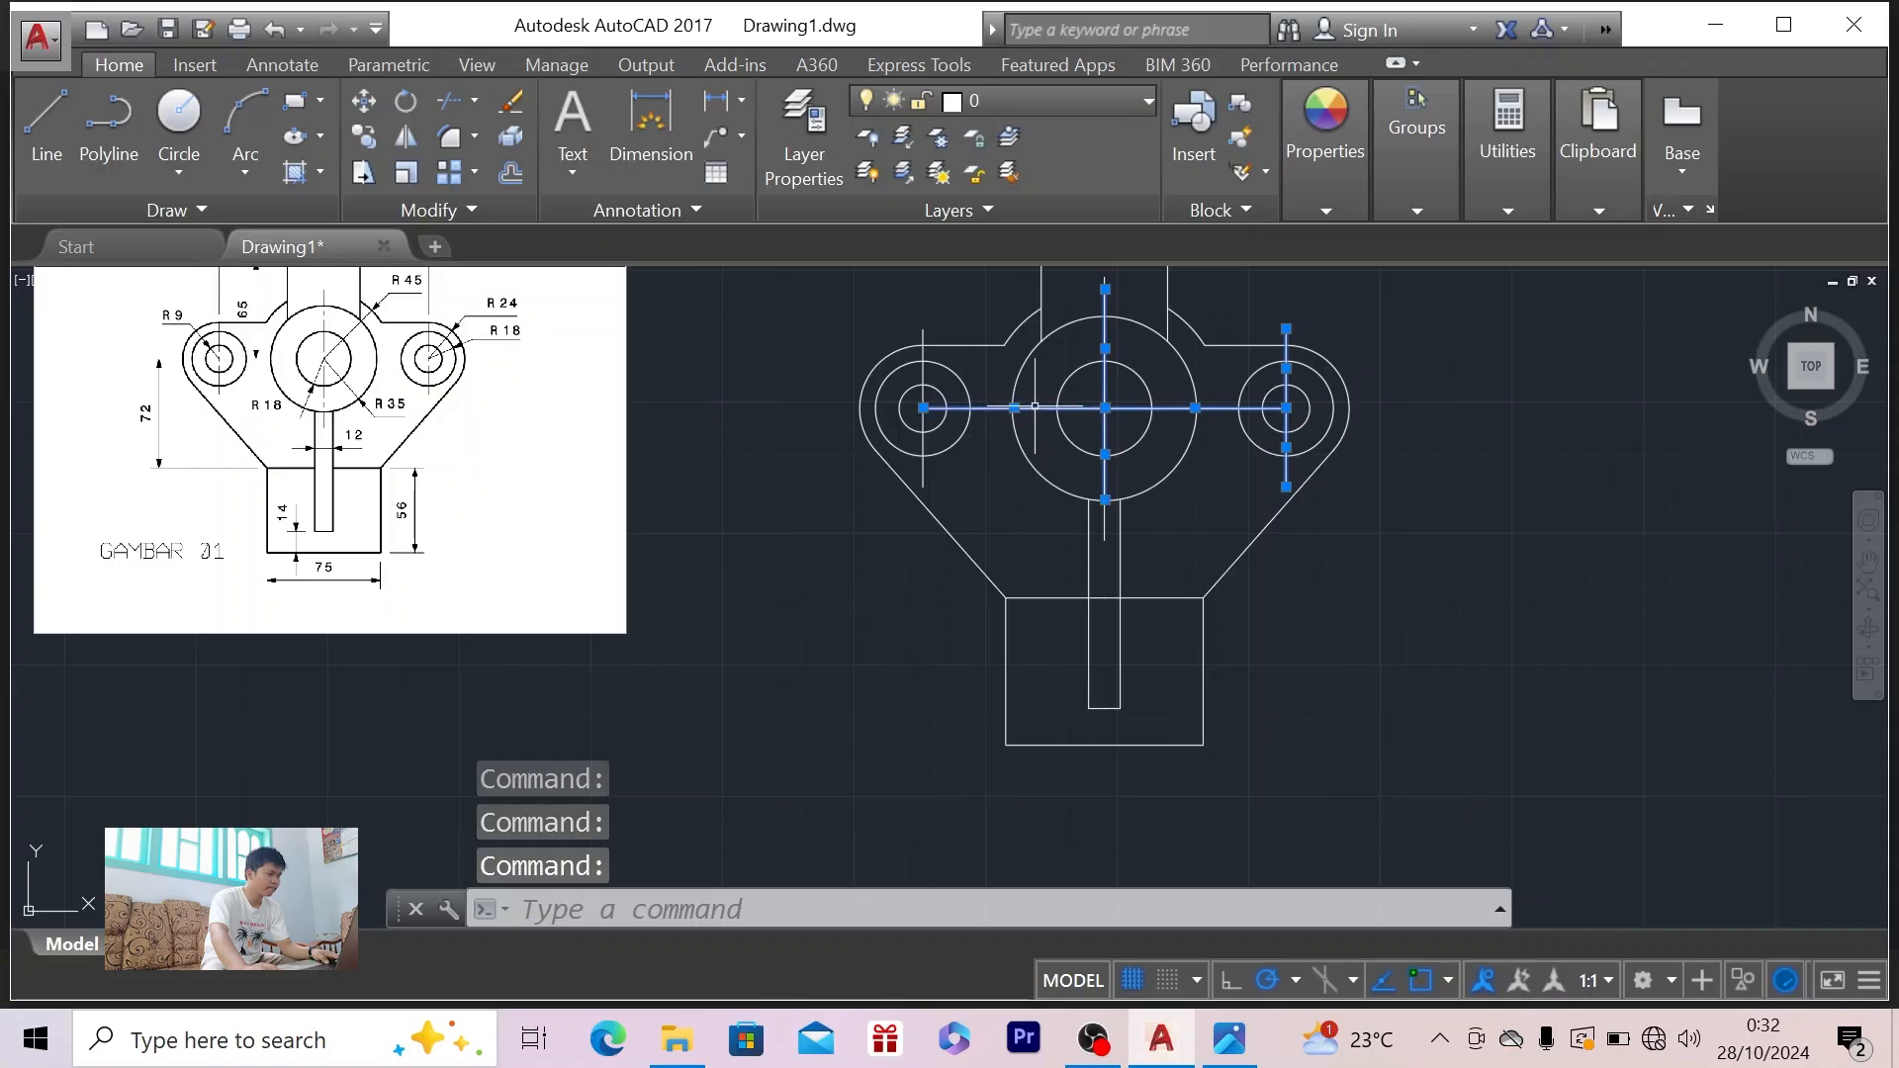
pyautogui.click(922, 380)
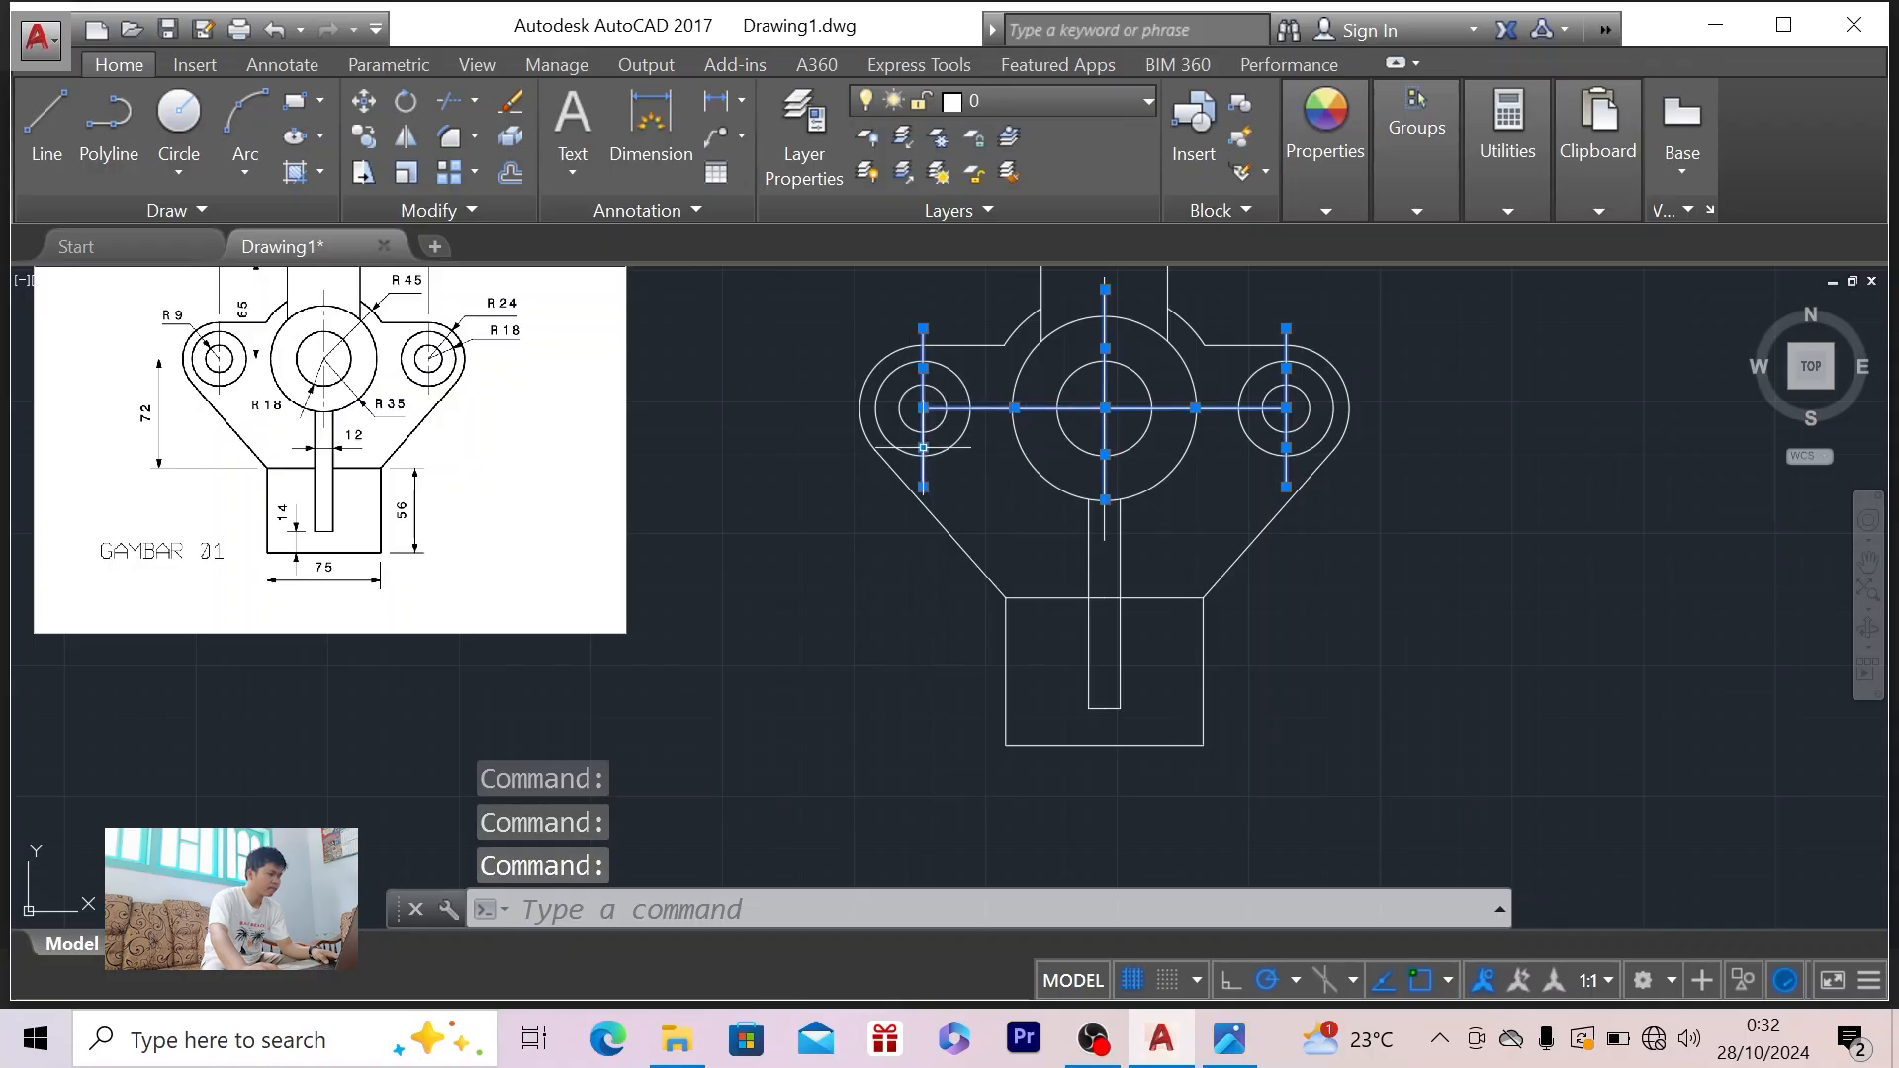
pyautogui.click(923, 447)
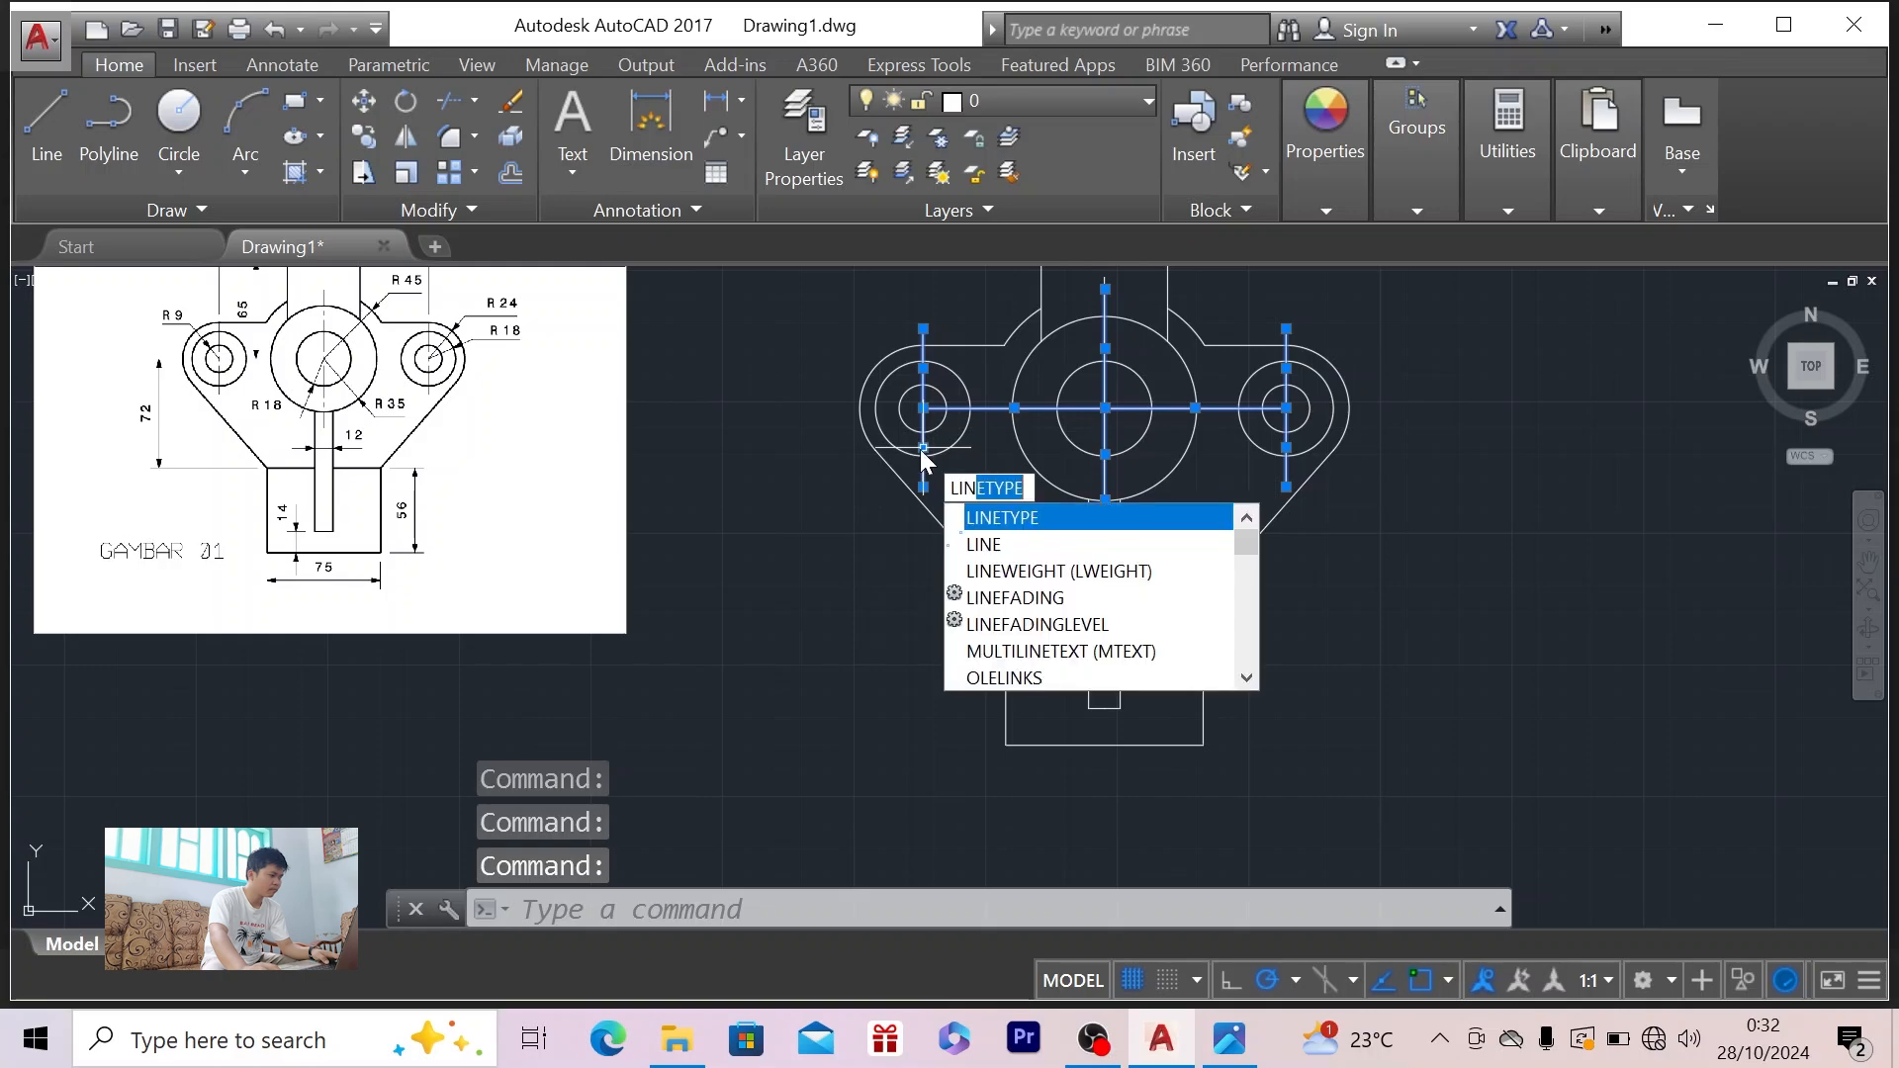
# - Open the Linetype Manager with the LINETYPE command and bring up the loadable linetypes from acadiso.lin
pyautogui.write('line')
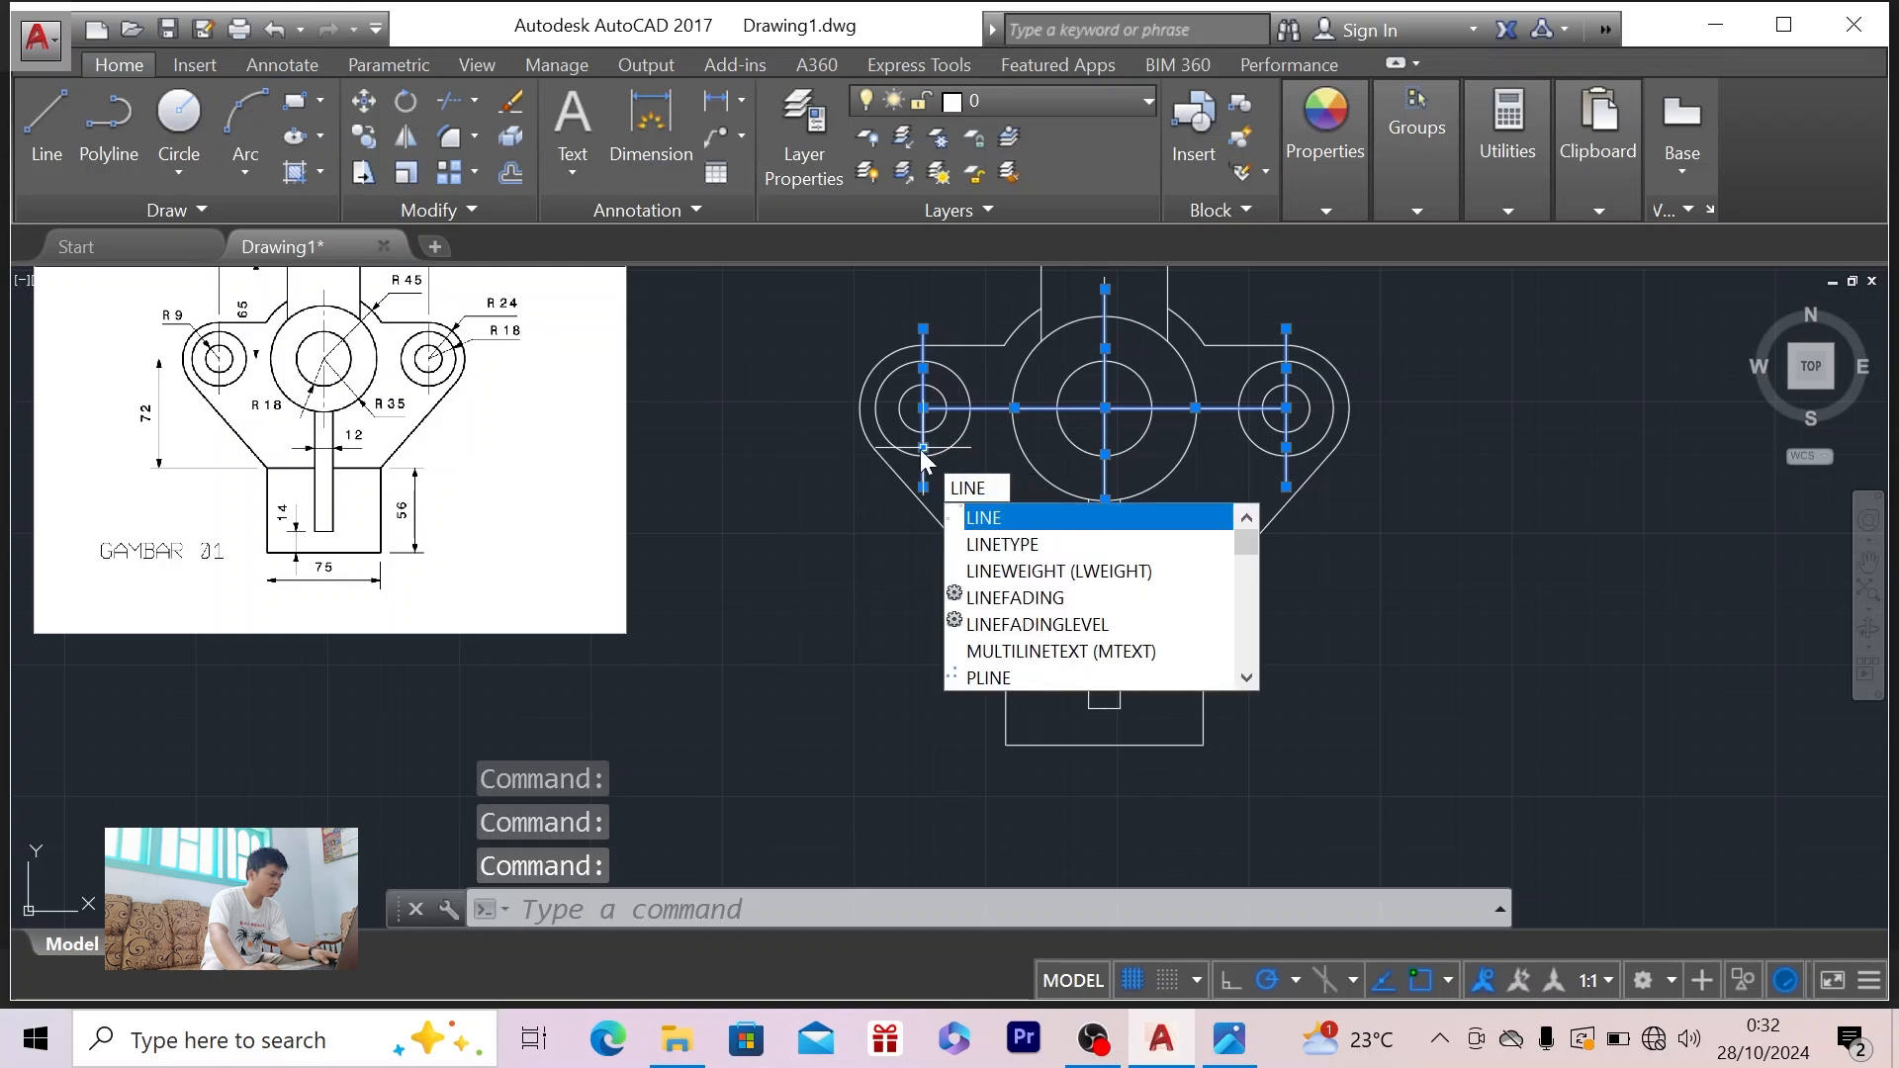
pyautogui.press('Down')
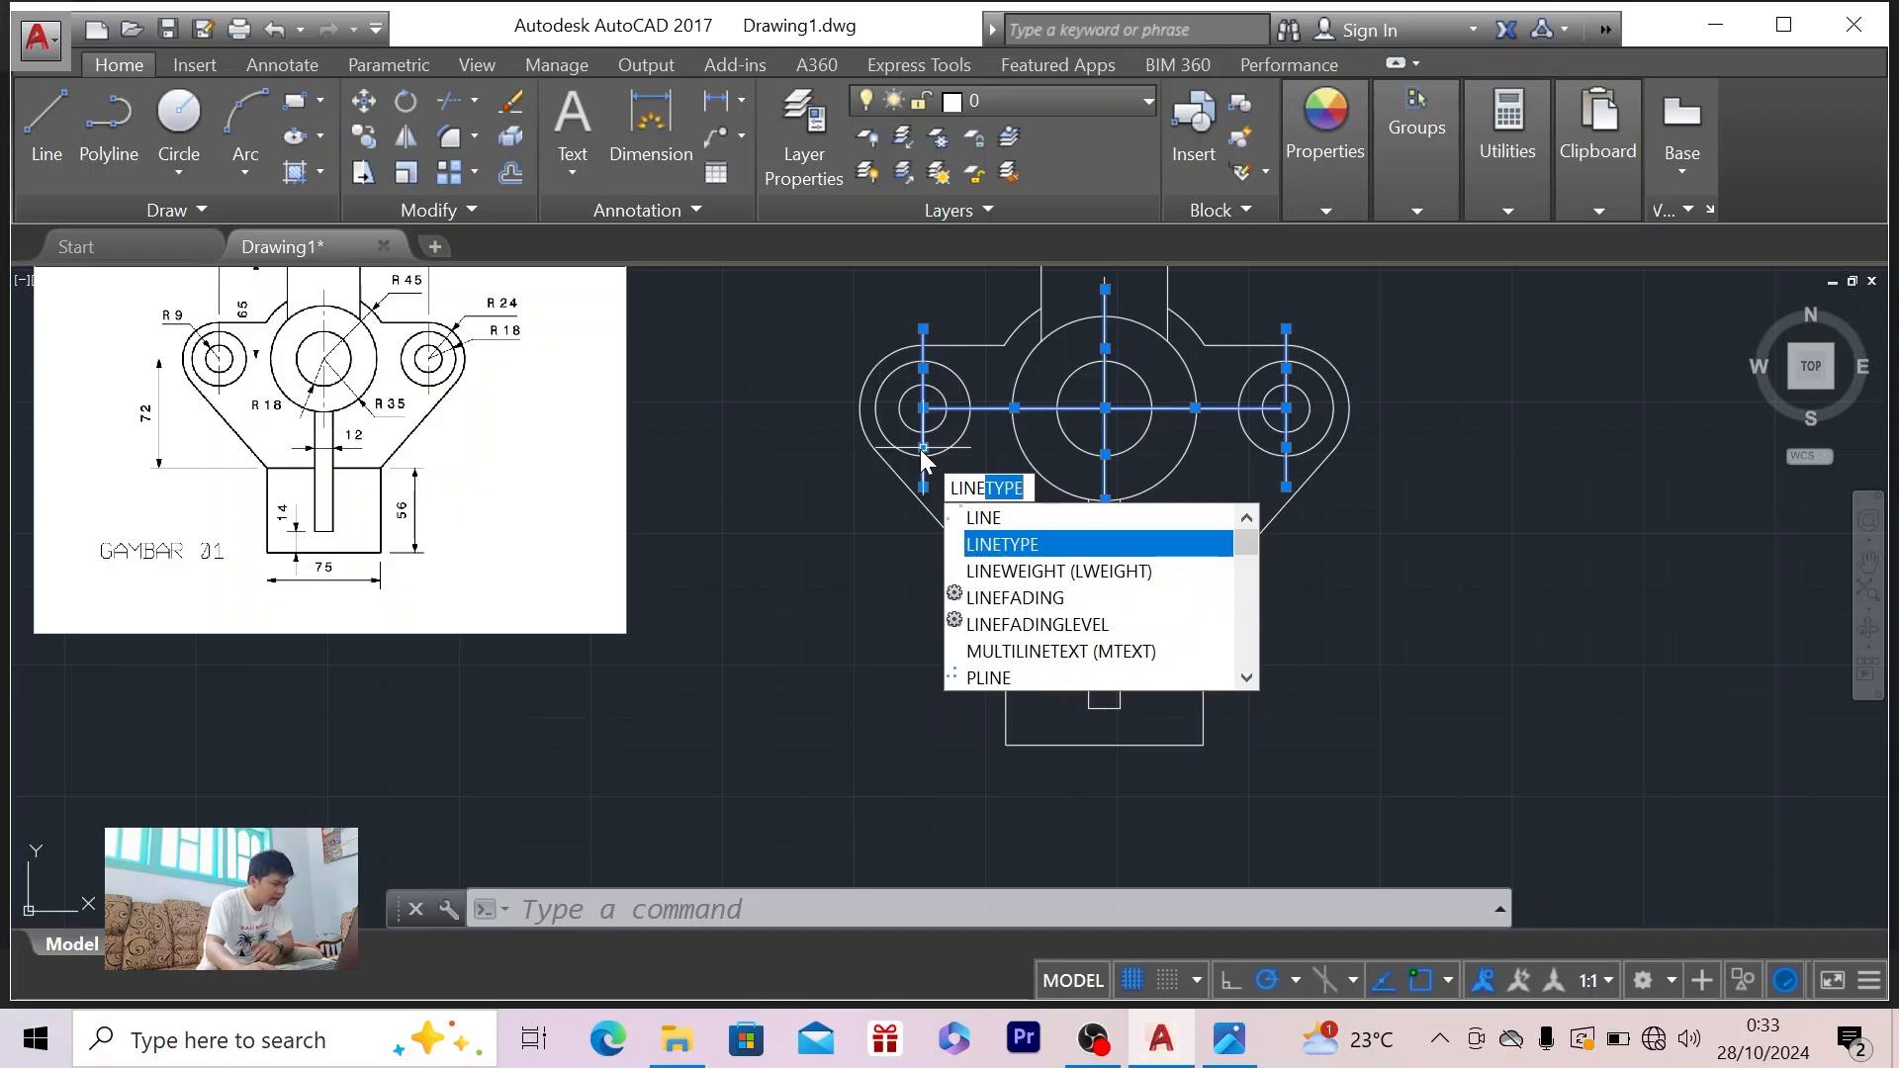
pyautogui.press('Up')
pyautogui.press('Down')
pyautogui.press('Return')
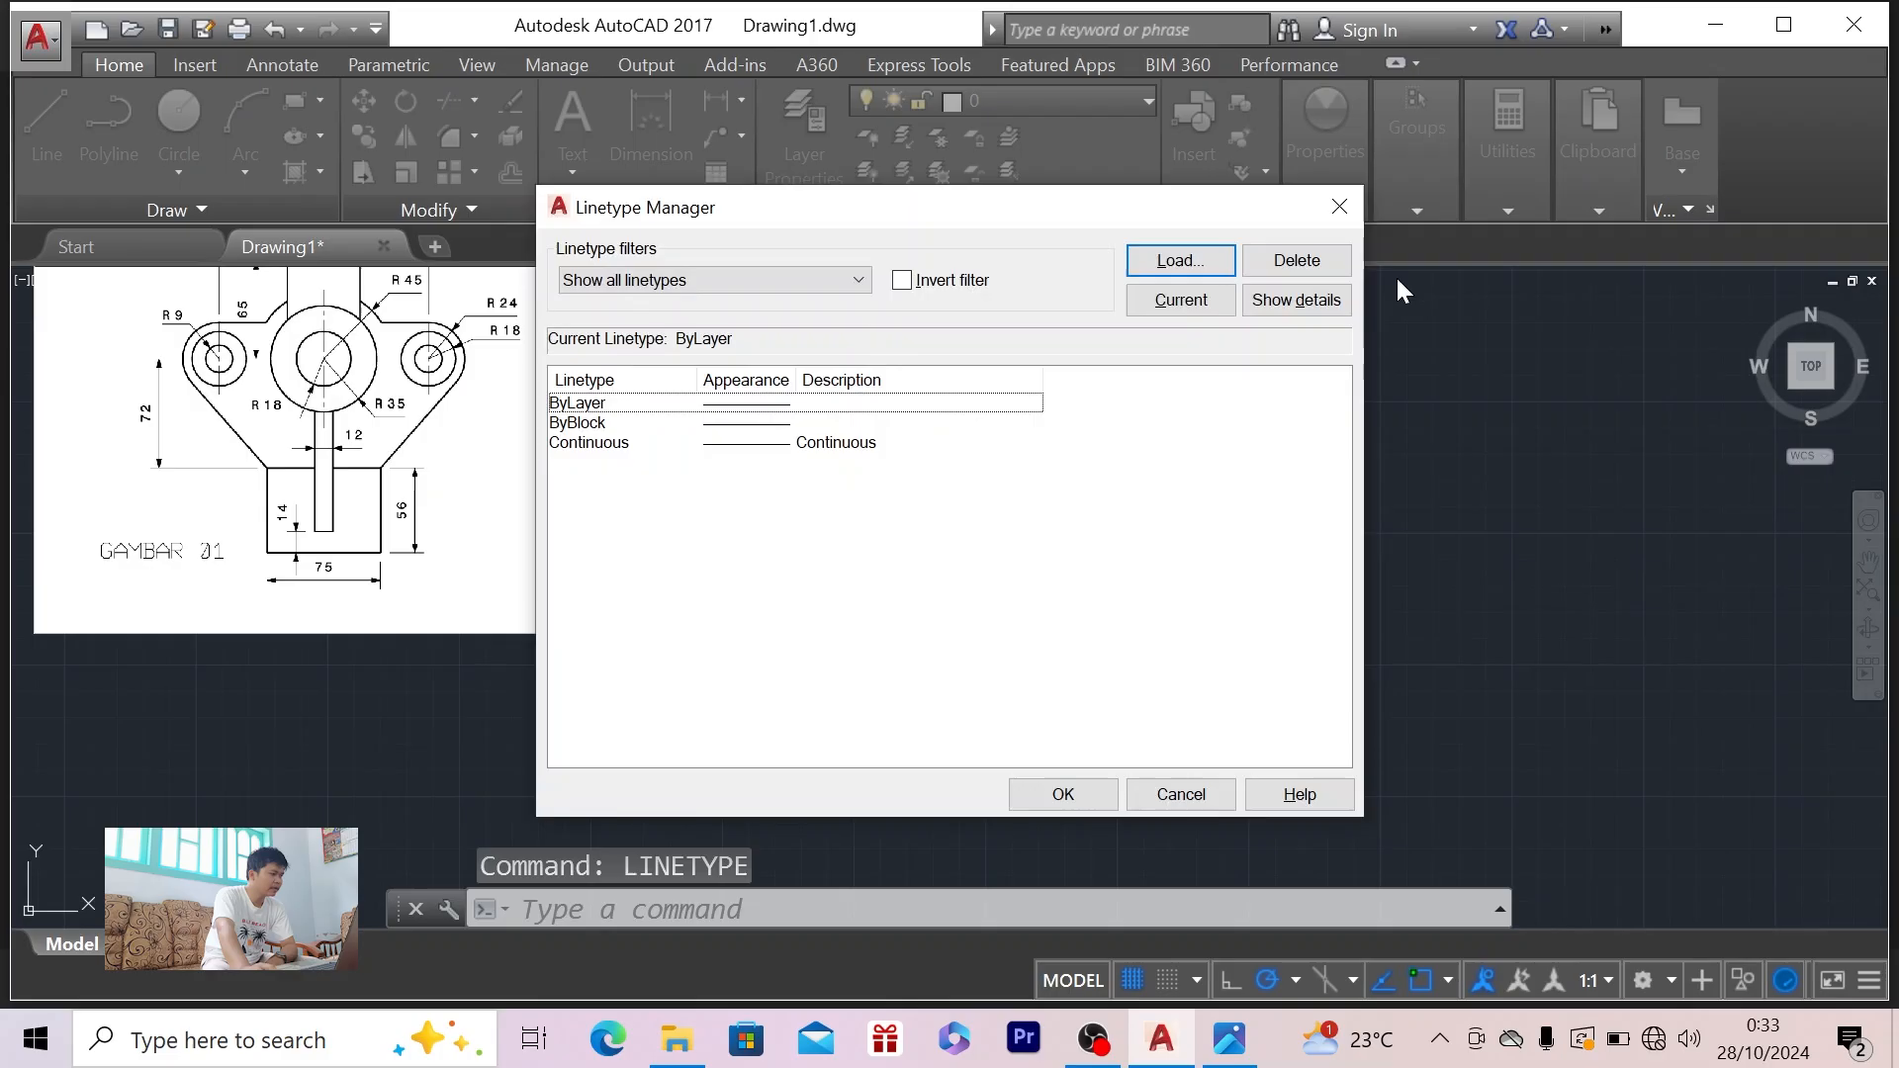
pyautogui.click(1203, 263)
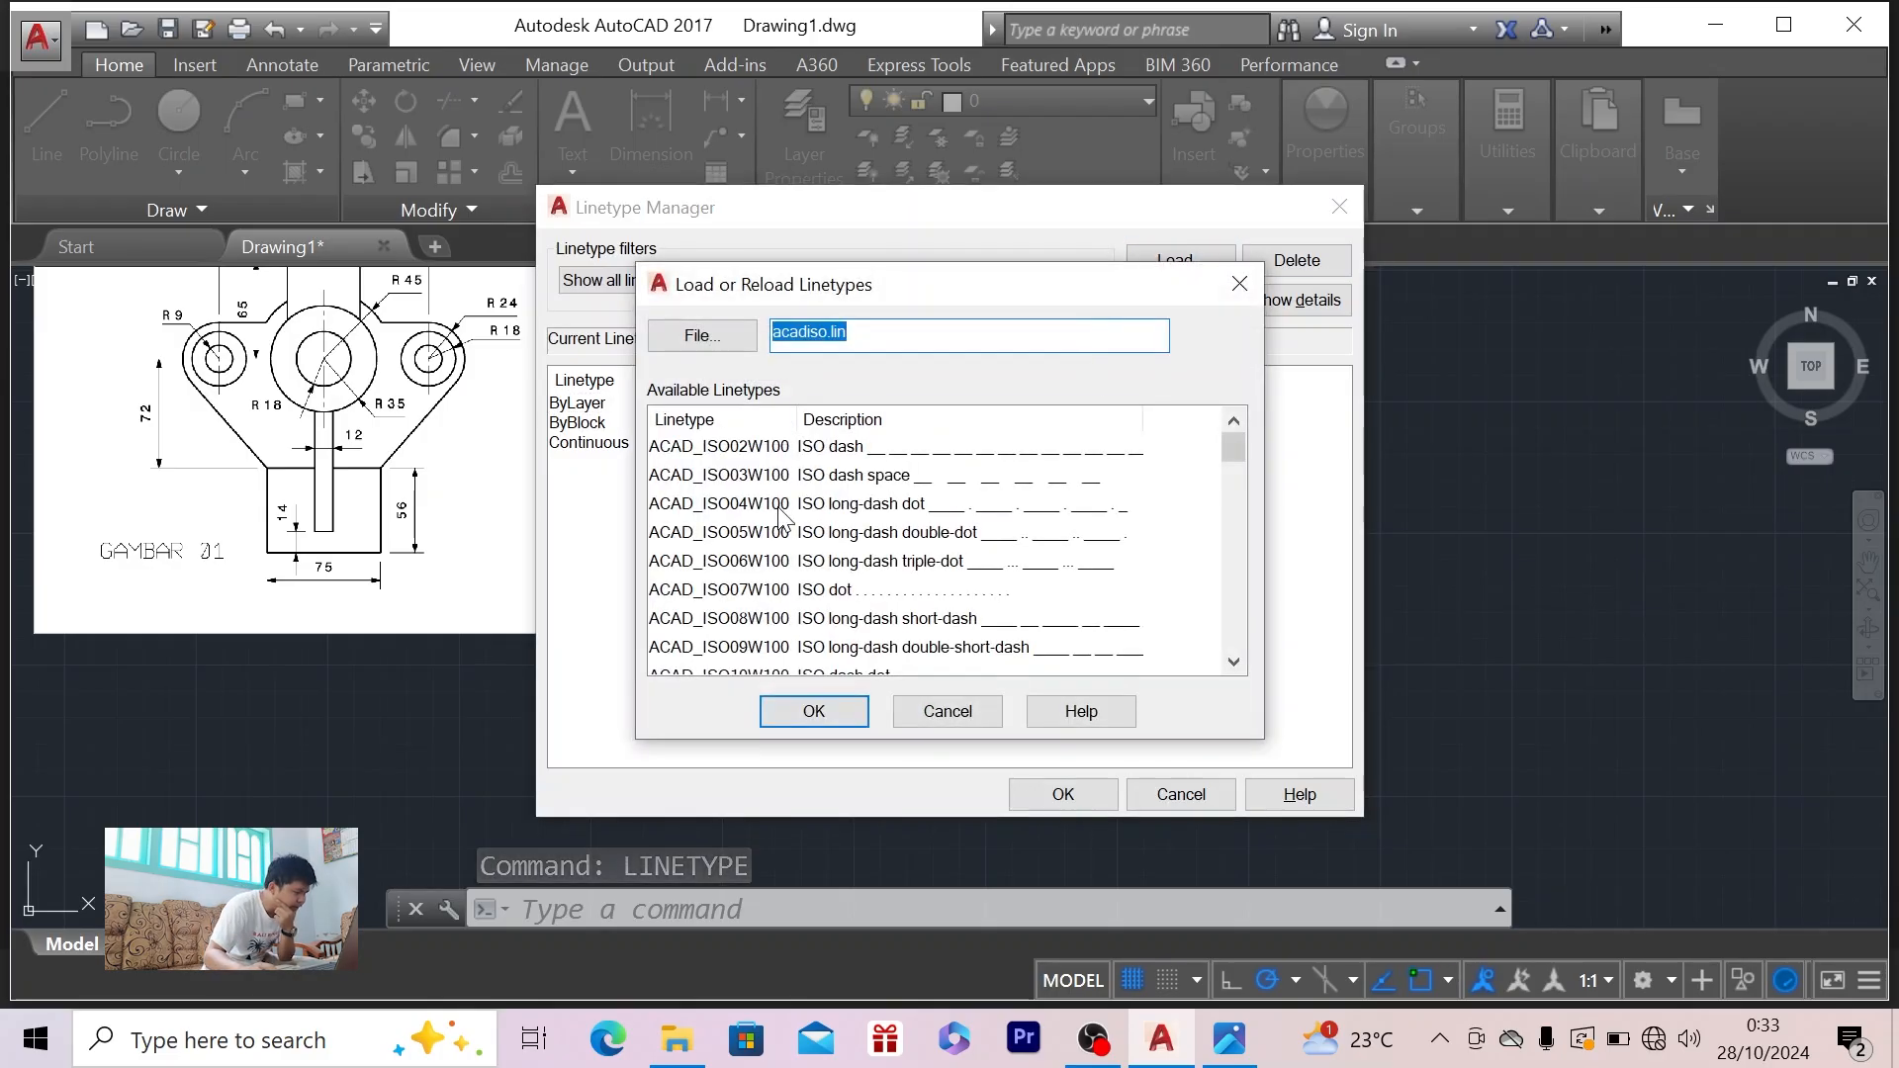
# - Load the ISO long-dash dot linetype ACAD_ISO04W100, checking it against the centre lines in reference image 1.PNG
pyautogui.click(734, 503)
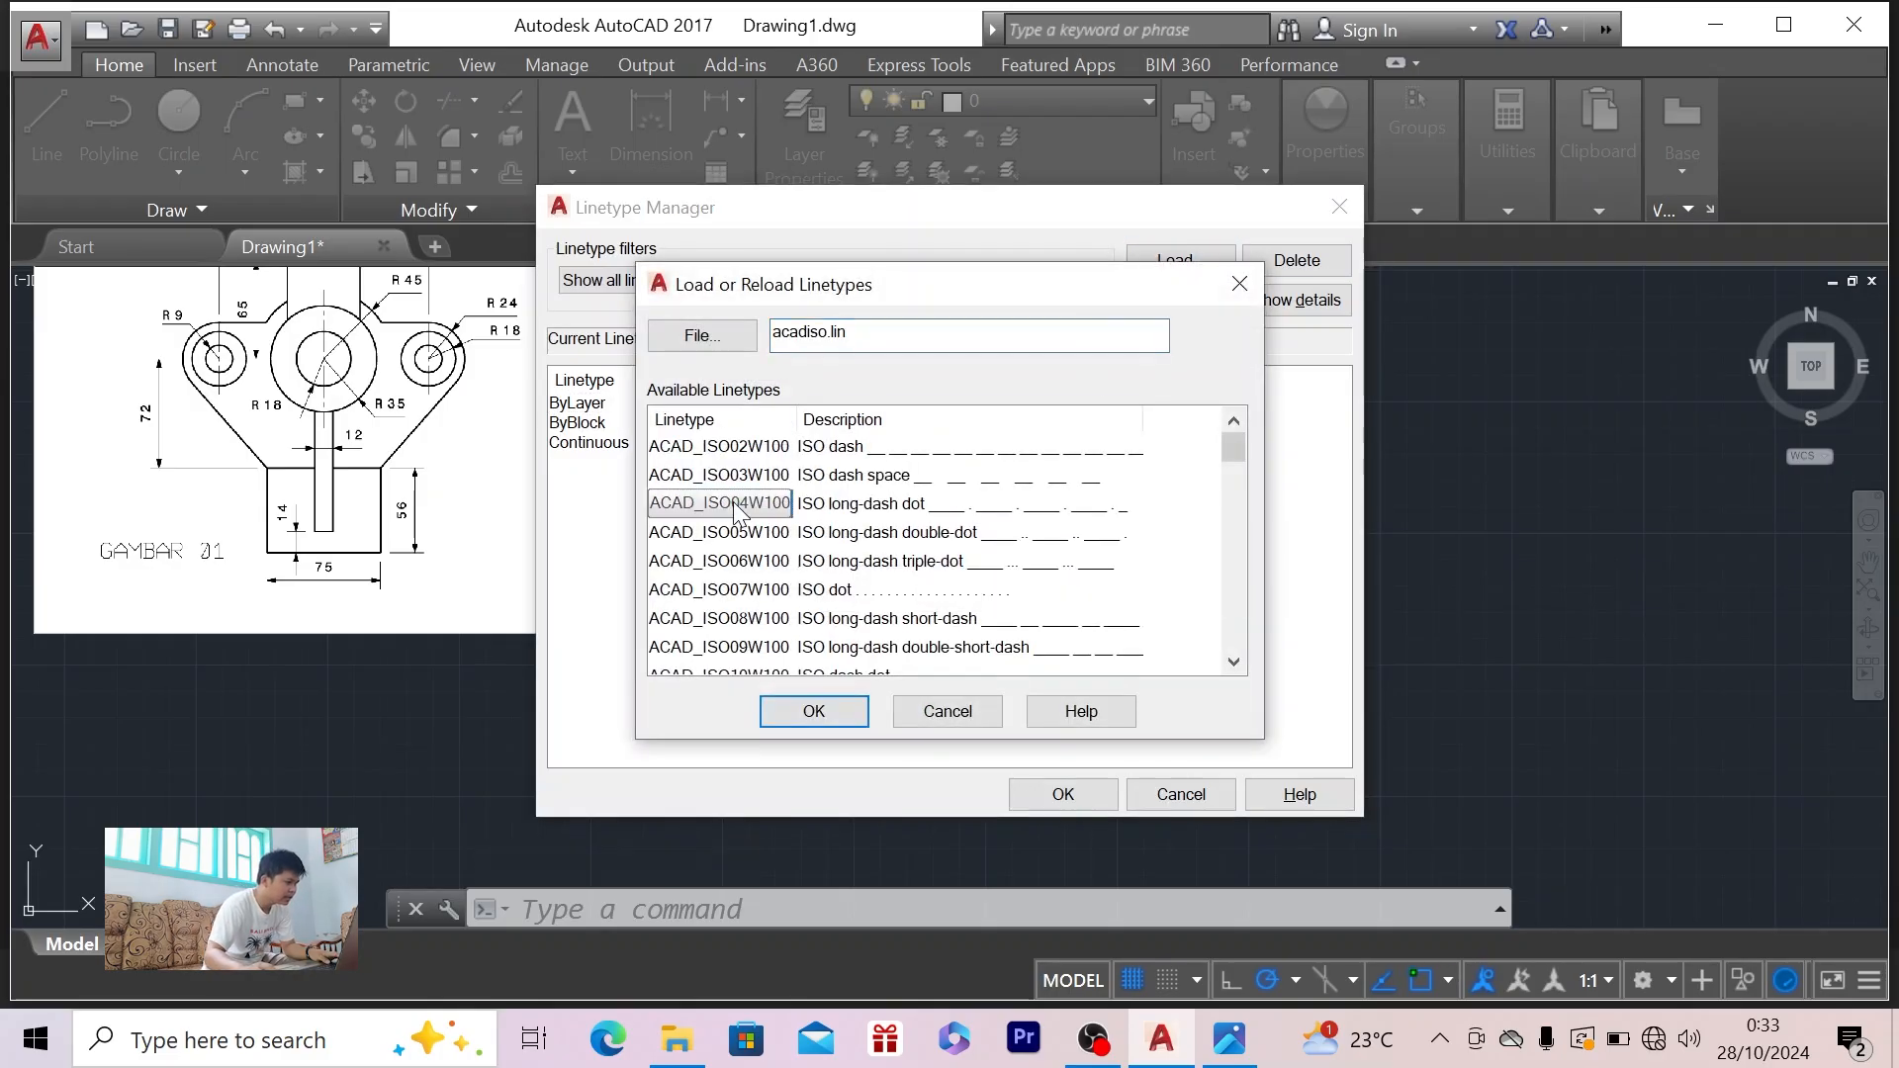
pyautogui.click(733, 501)
pyautogui.click(738, 472)
pyautogui.click(738, 447)
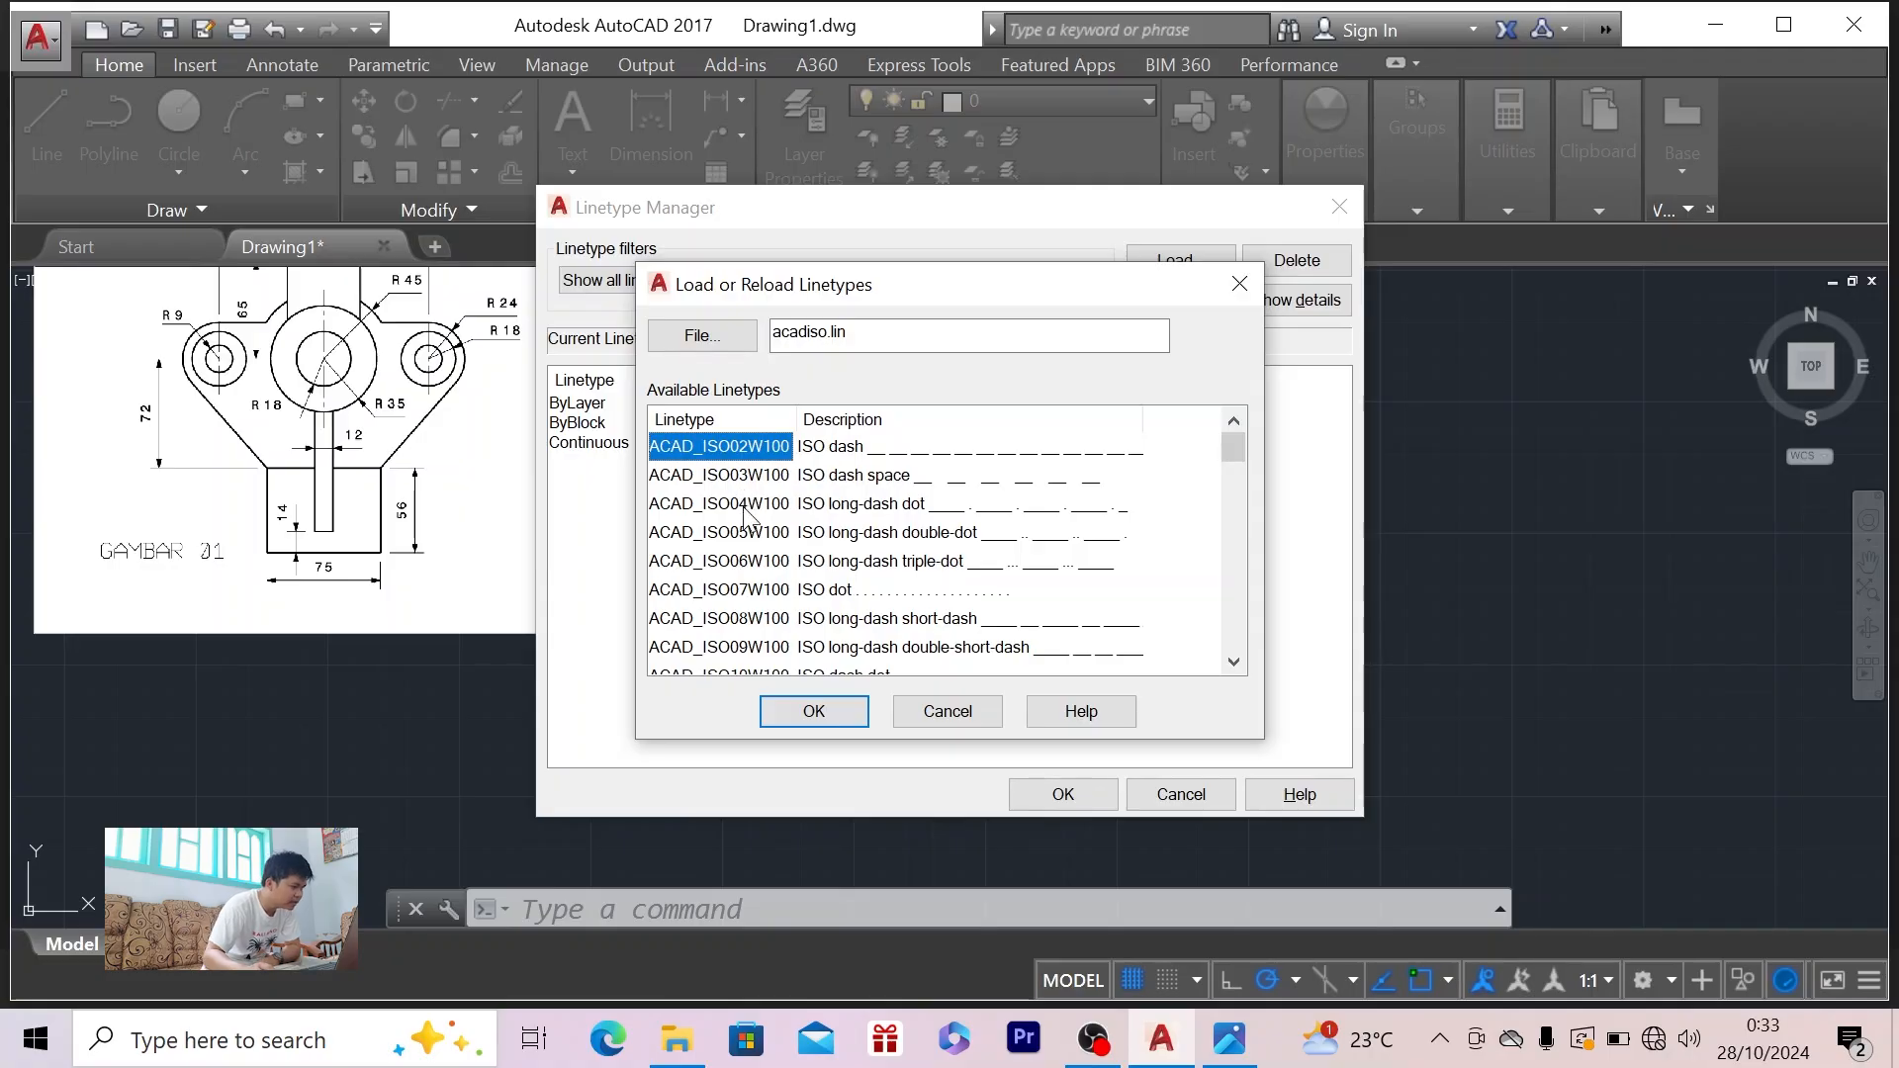
pyautogui.click(743, 506)
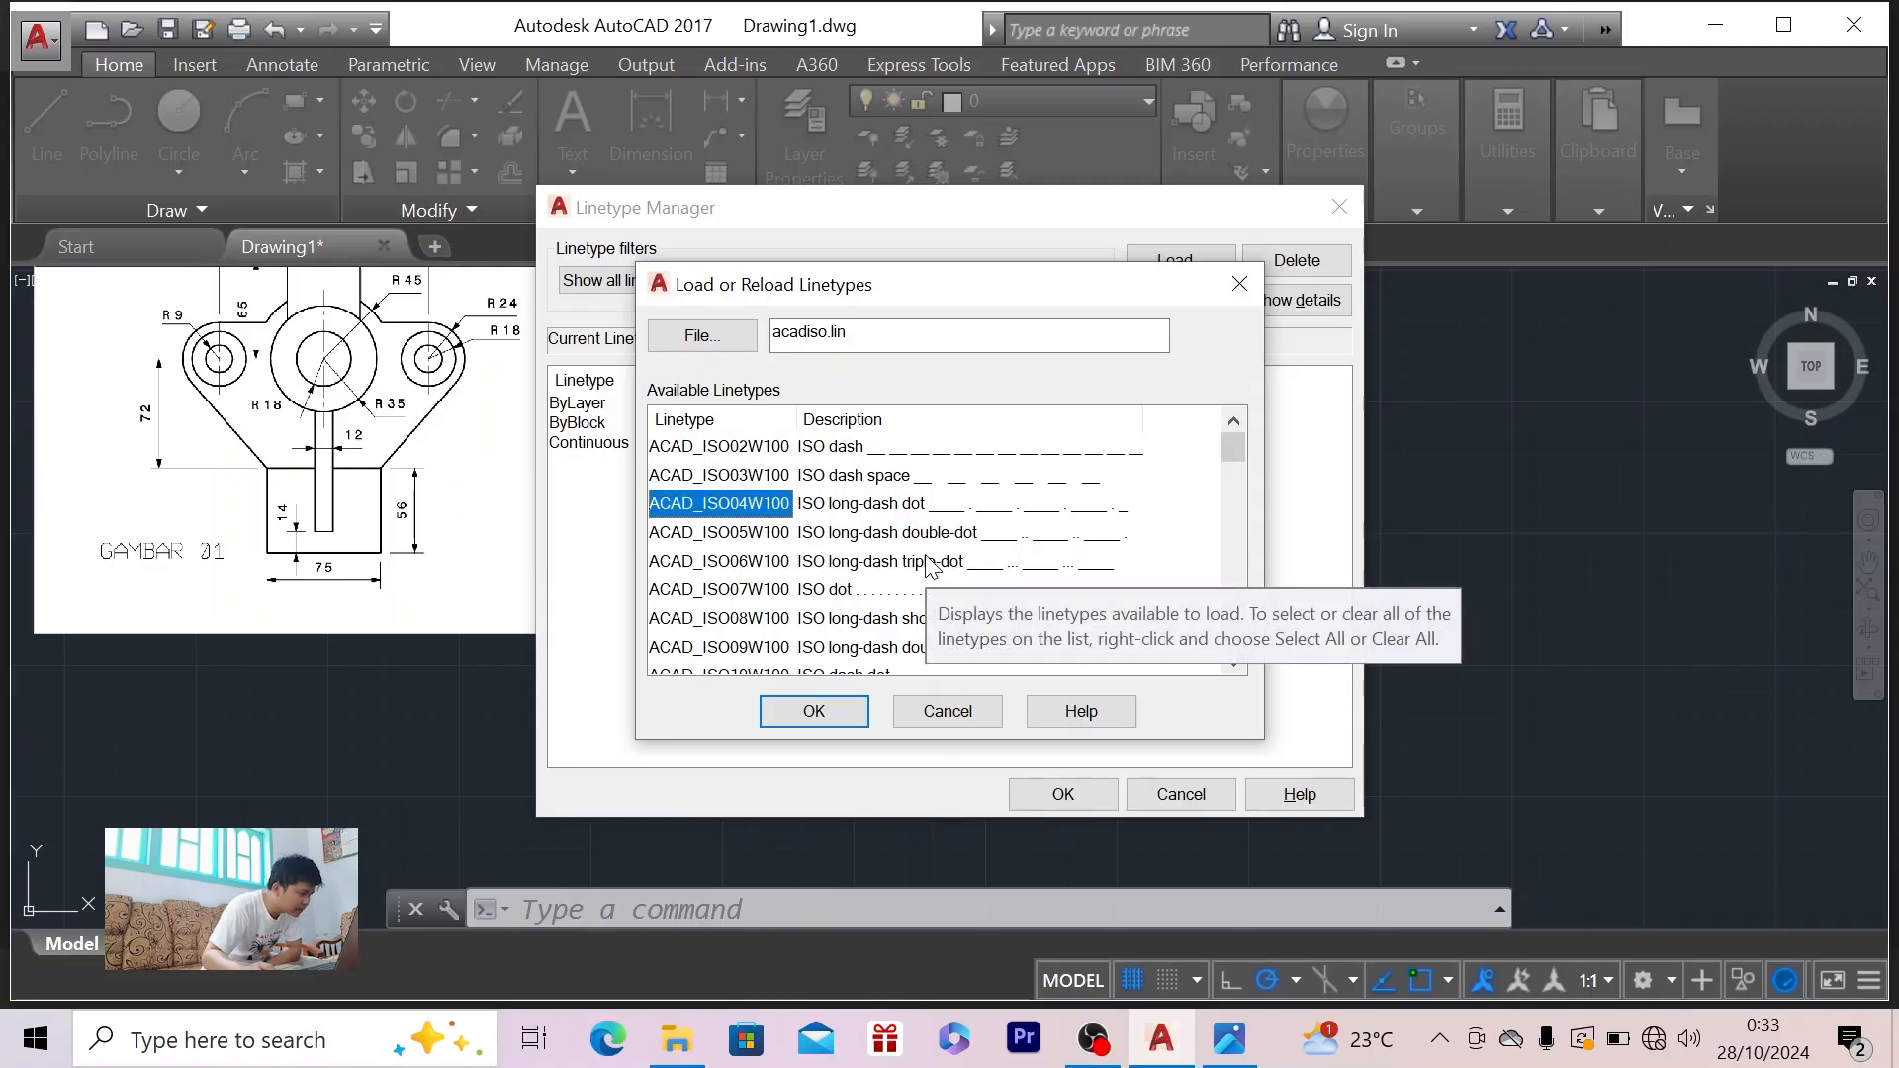
pyautogui.hotkey('alt', 'Tab')
pyautogui.scroll(4, 891, 423)
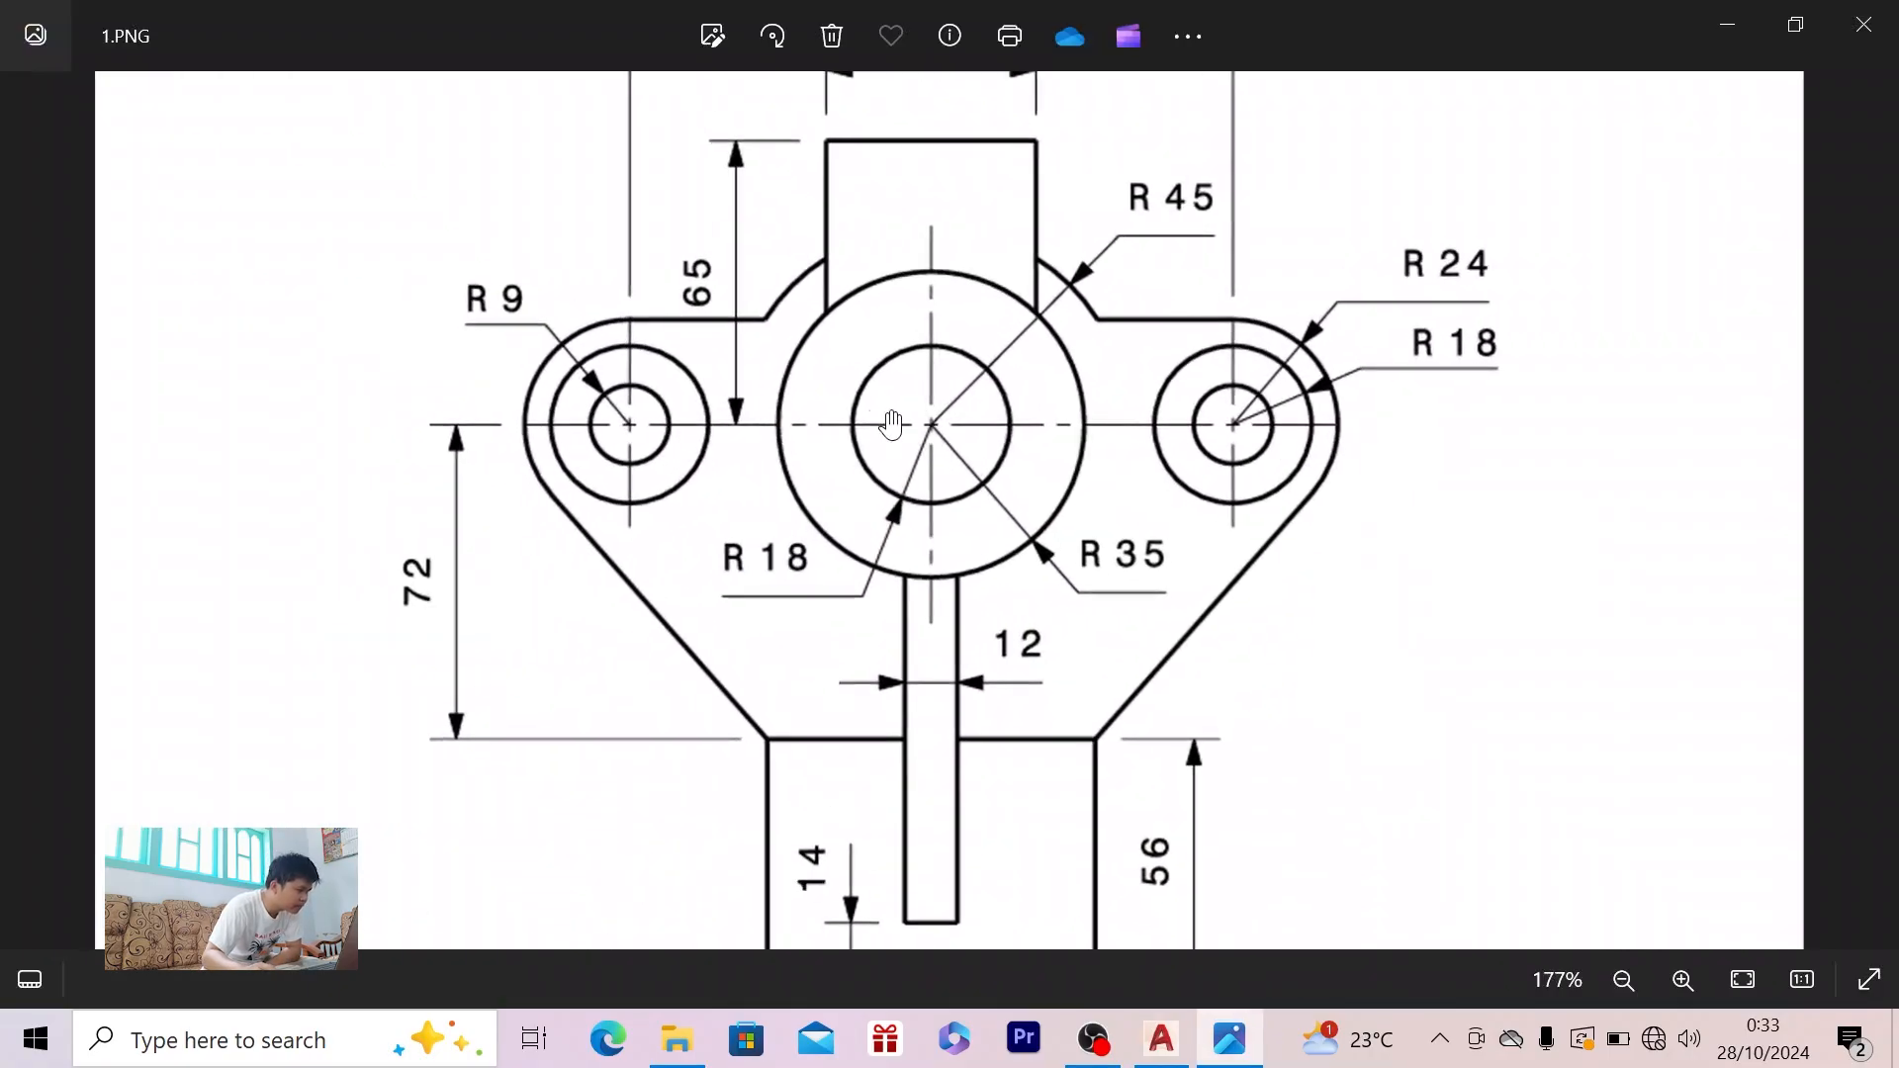
pyautogui.hotkey('alt', 'Tab')
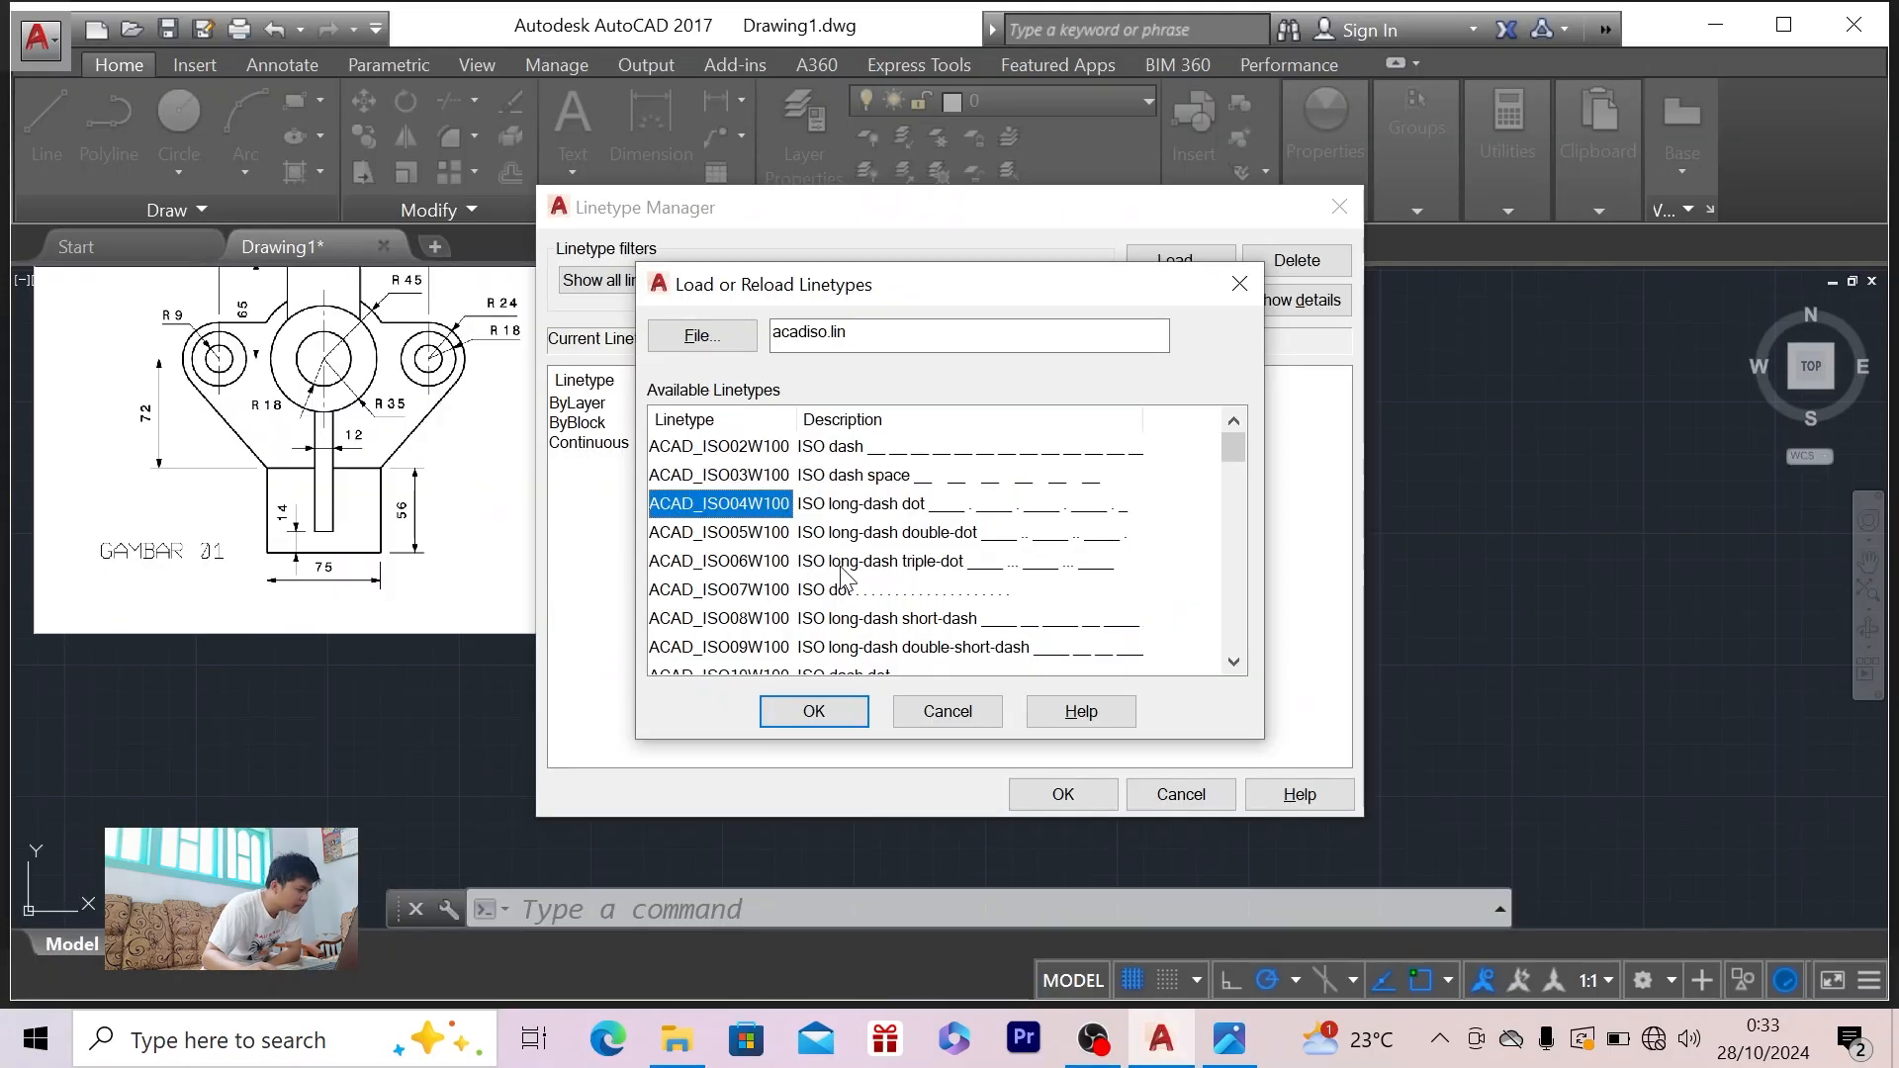
pyautogui.click(790, 720)
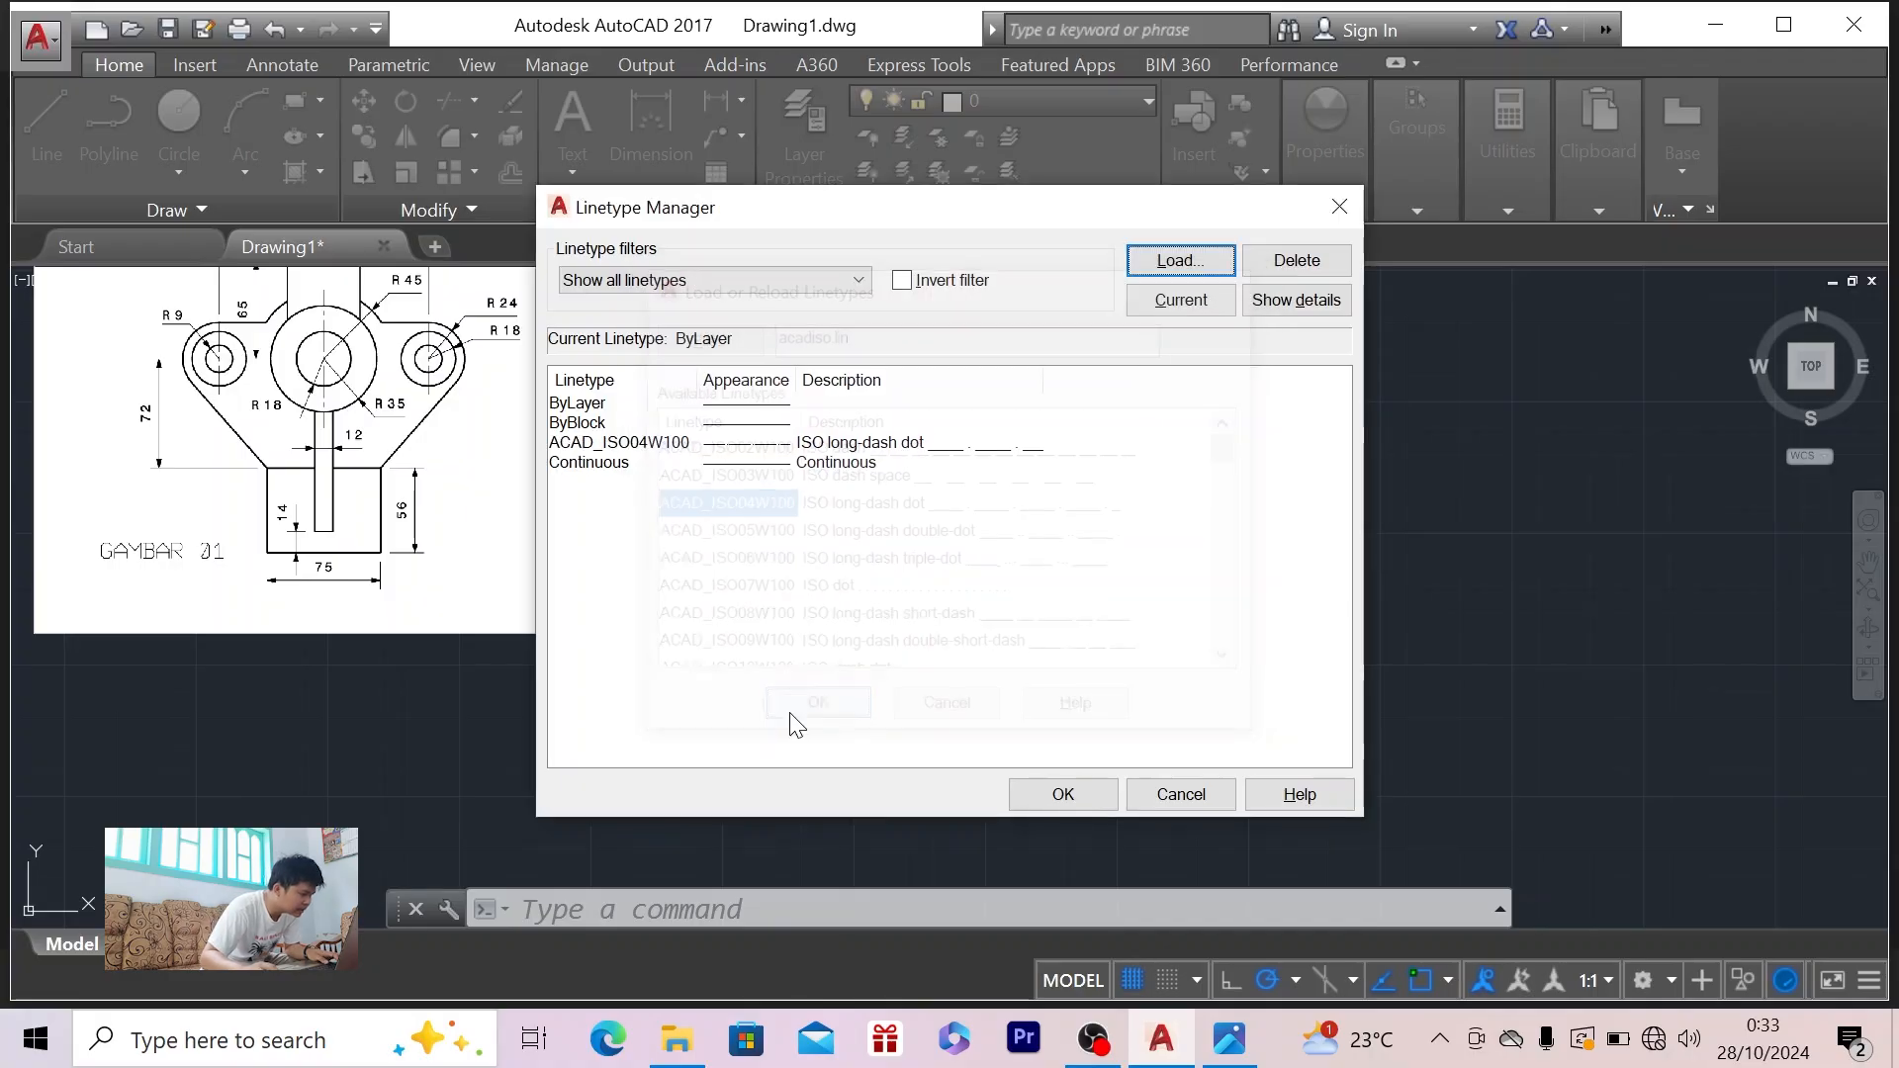
pyautogui.click(1063, 791)
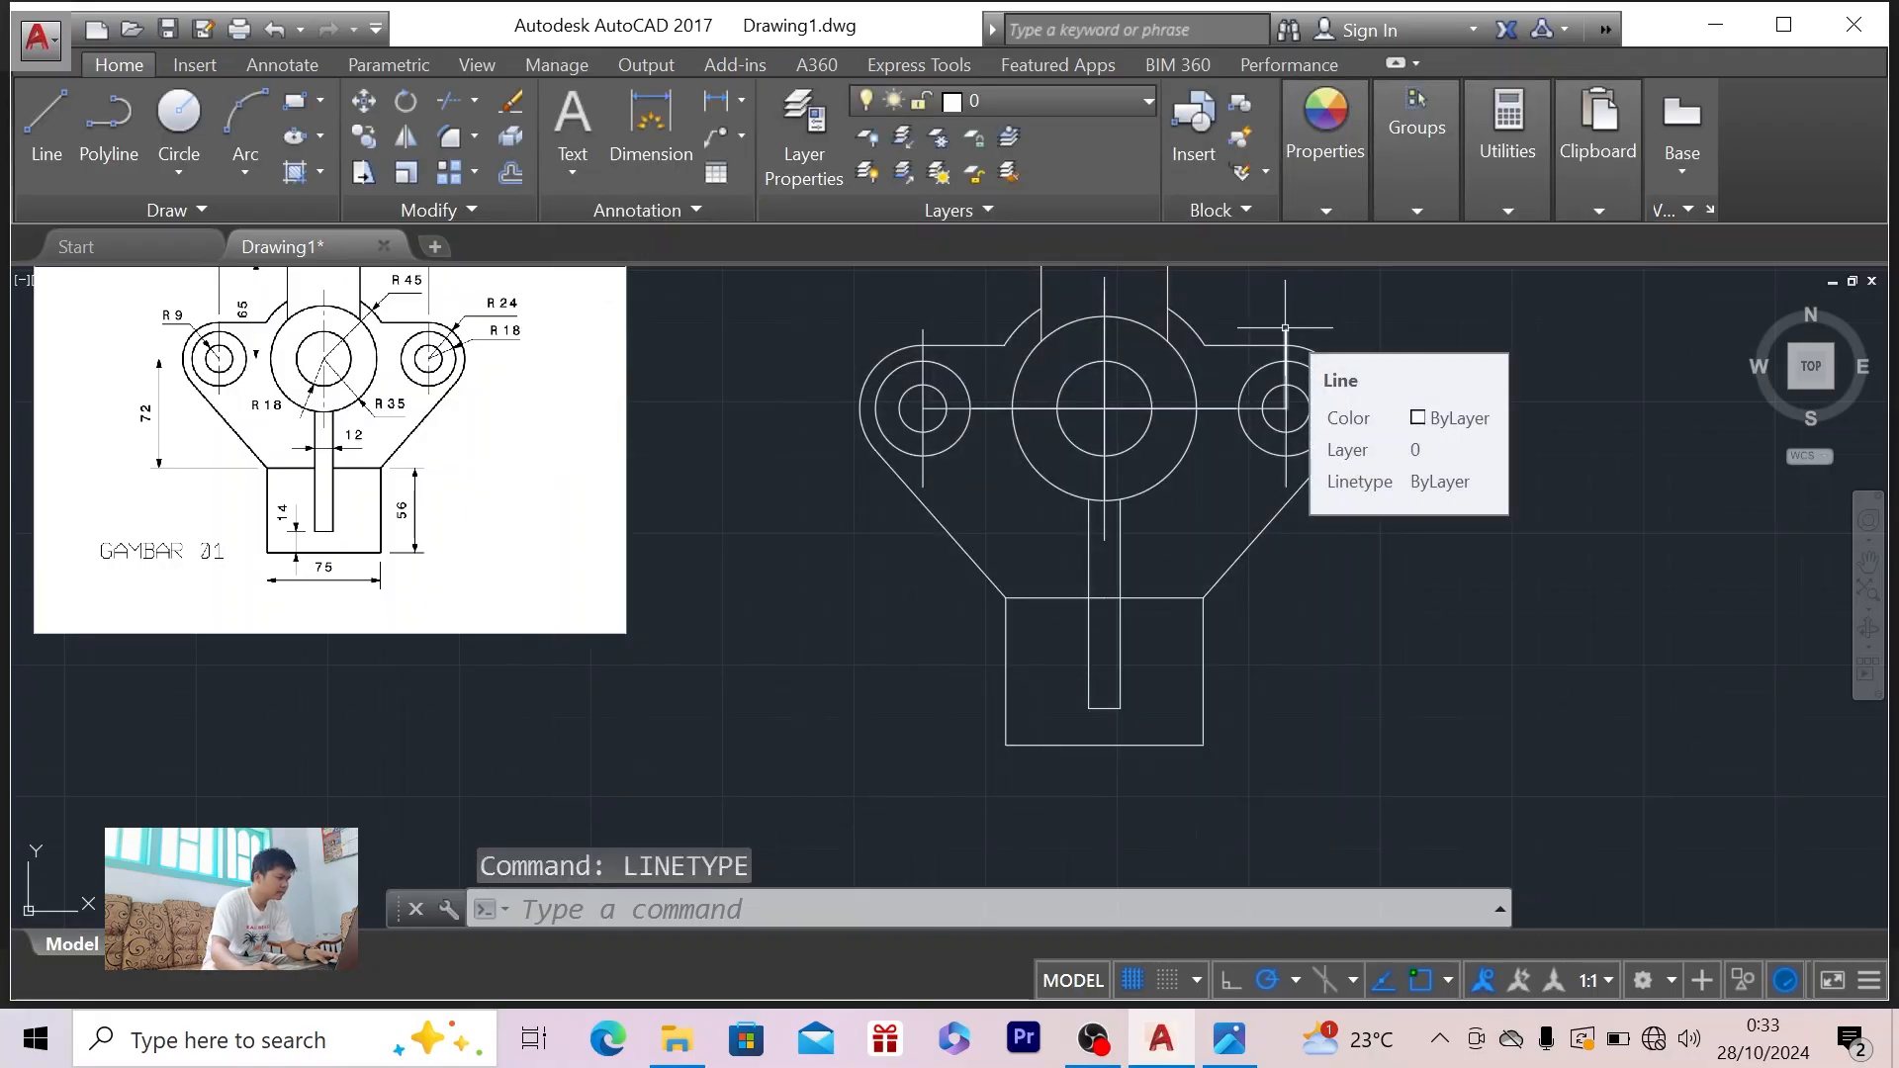
# - Select all the centre line segments again, including the short piece extending into the slot
pyautogui.click(1286, 334)
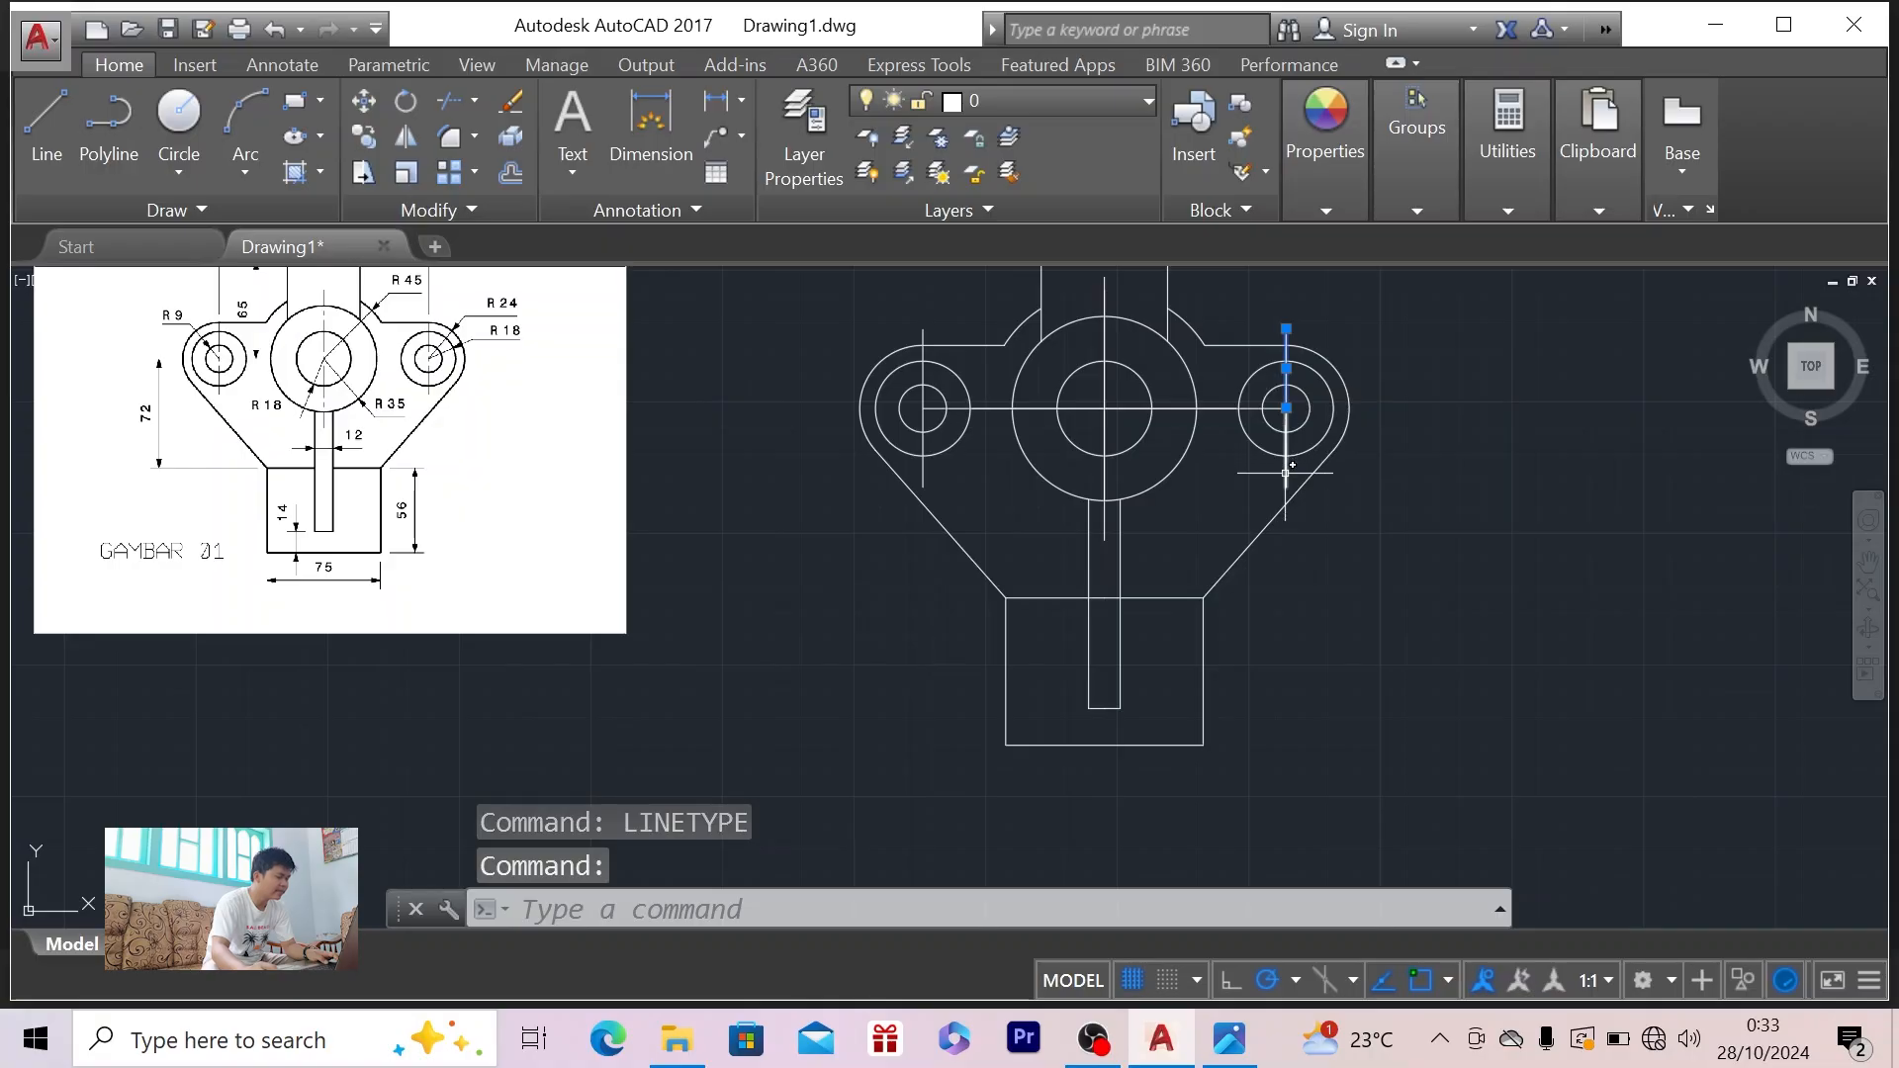
pyautogui.click(1163, 407)
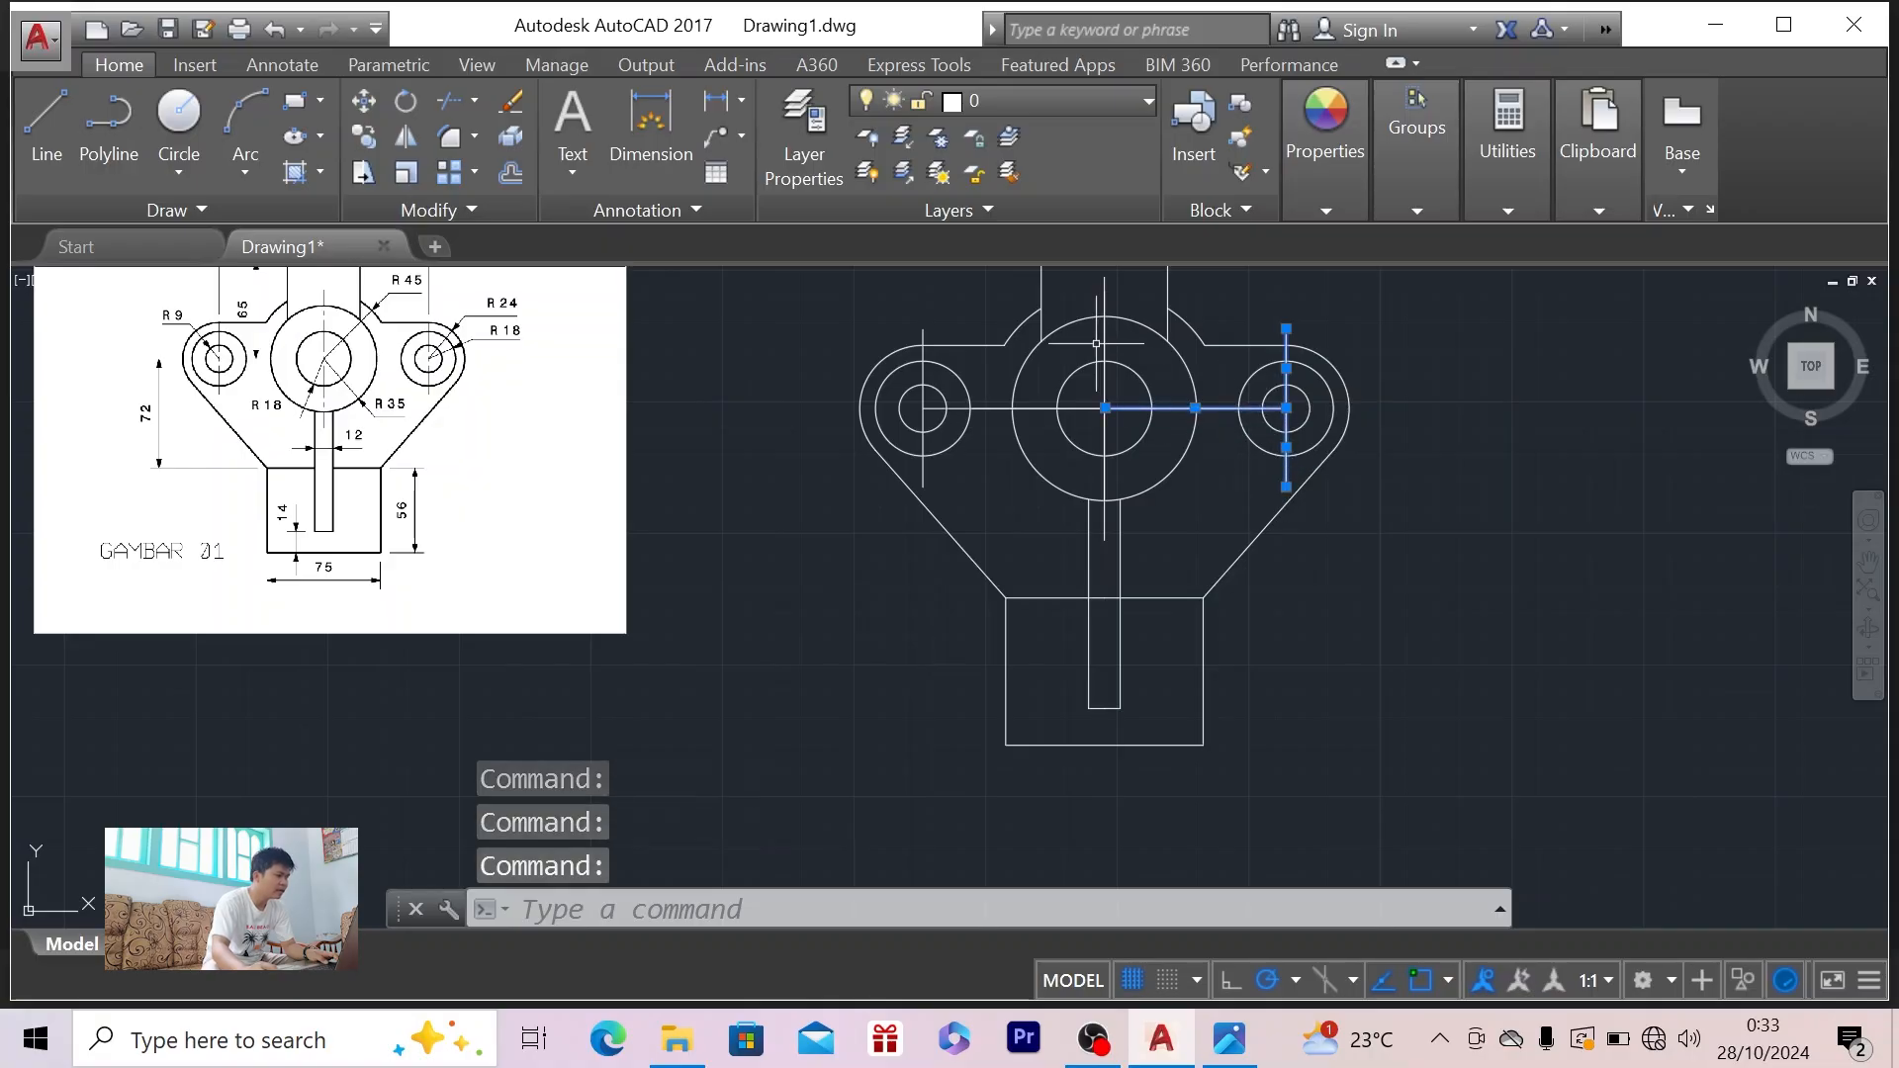
pyautogui.click(1105, 391)
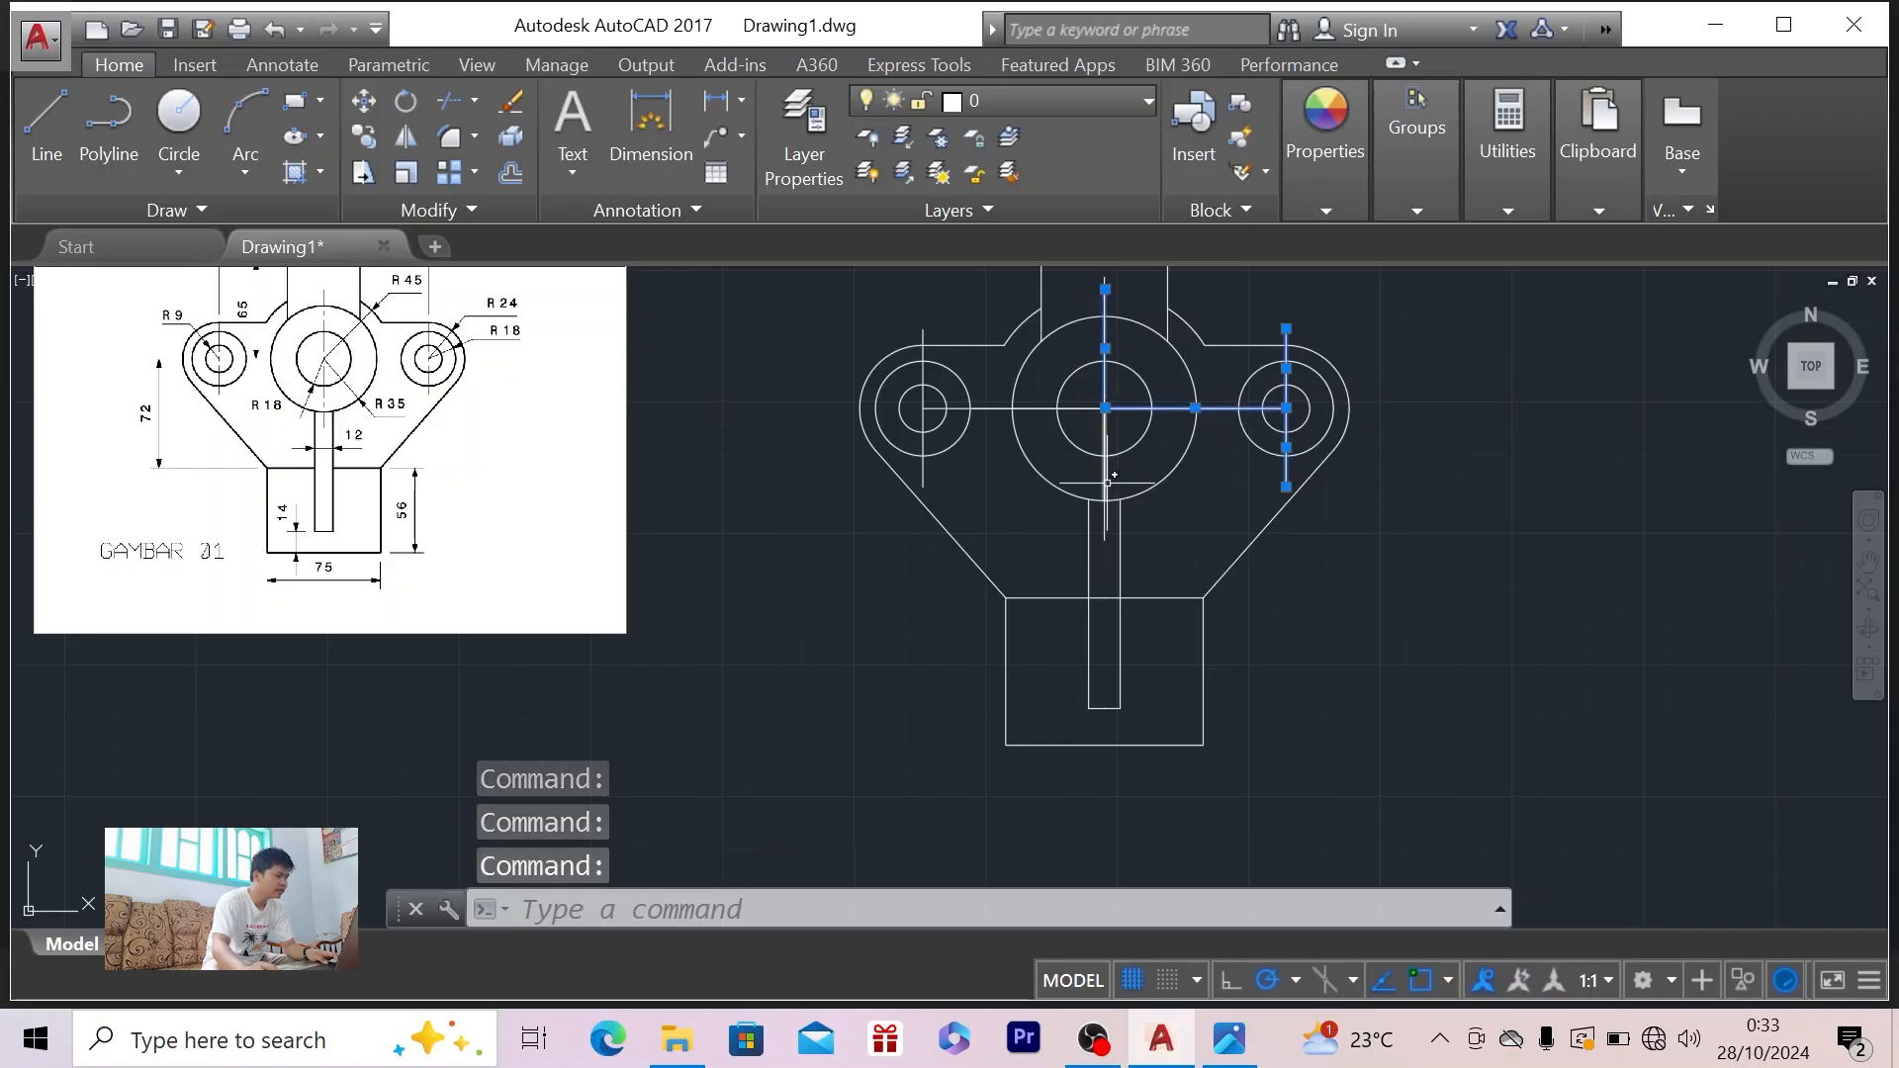
pyautogui.click(1007, 407)
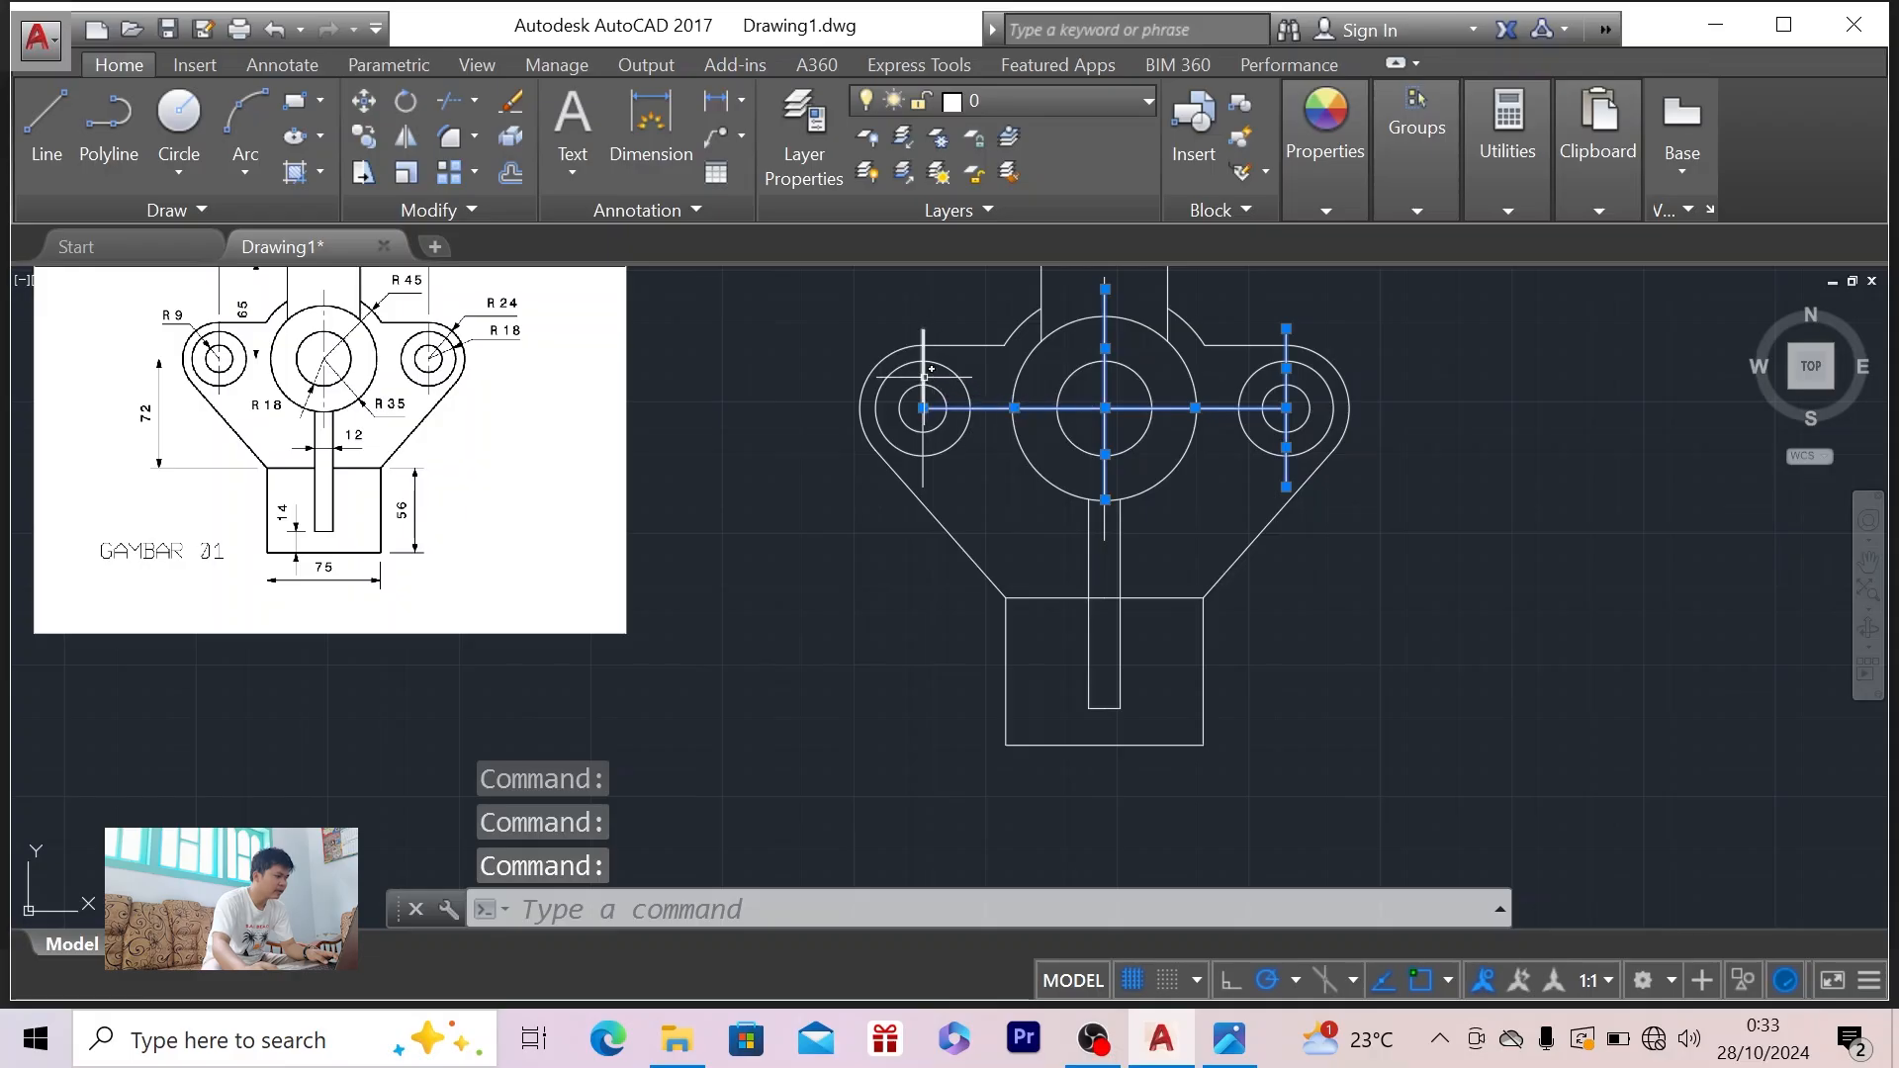
pyautogui.click(924, 463)
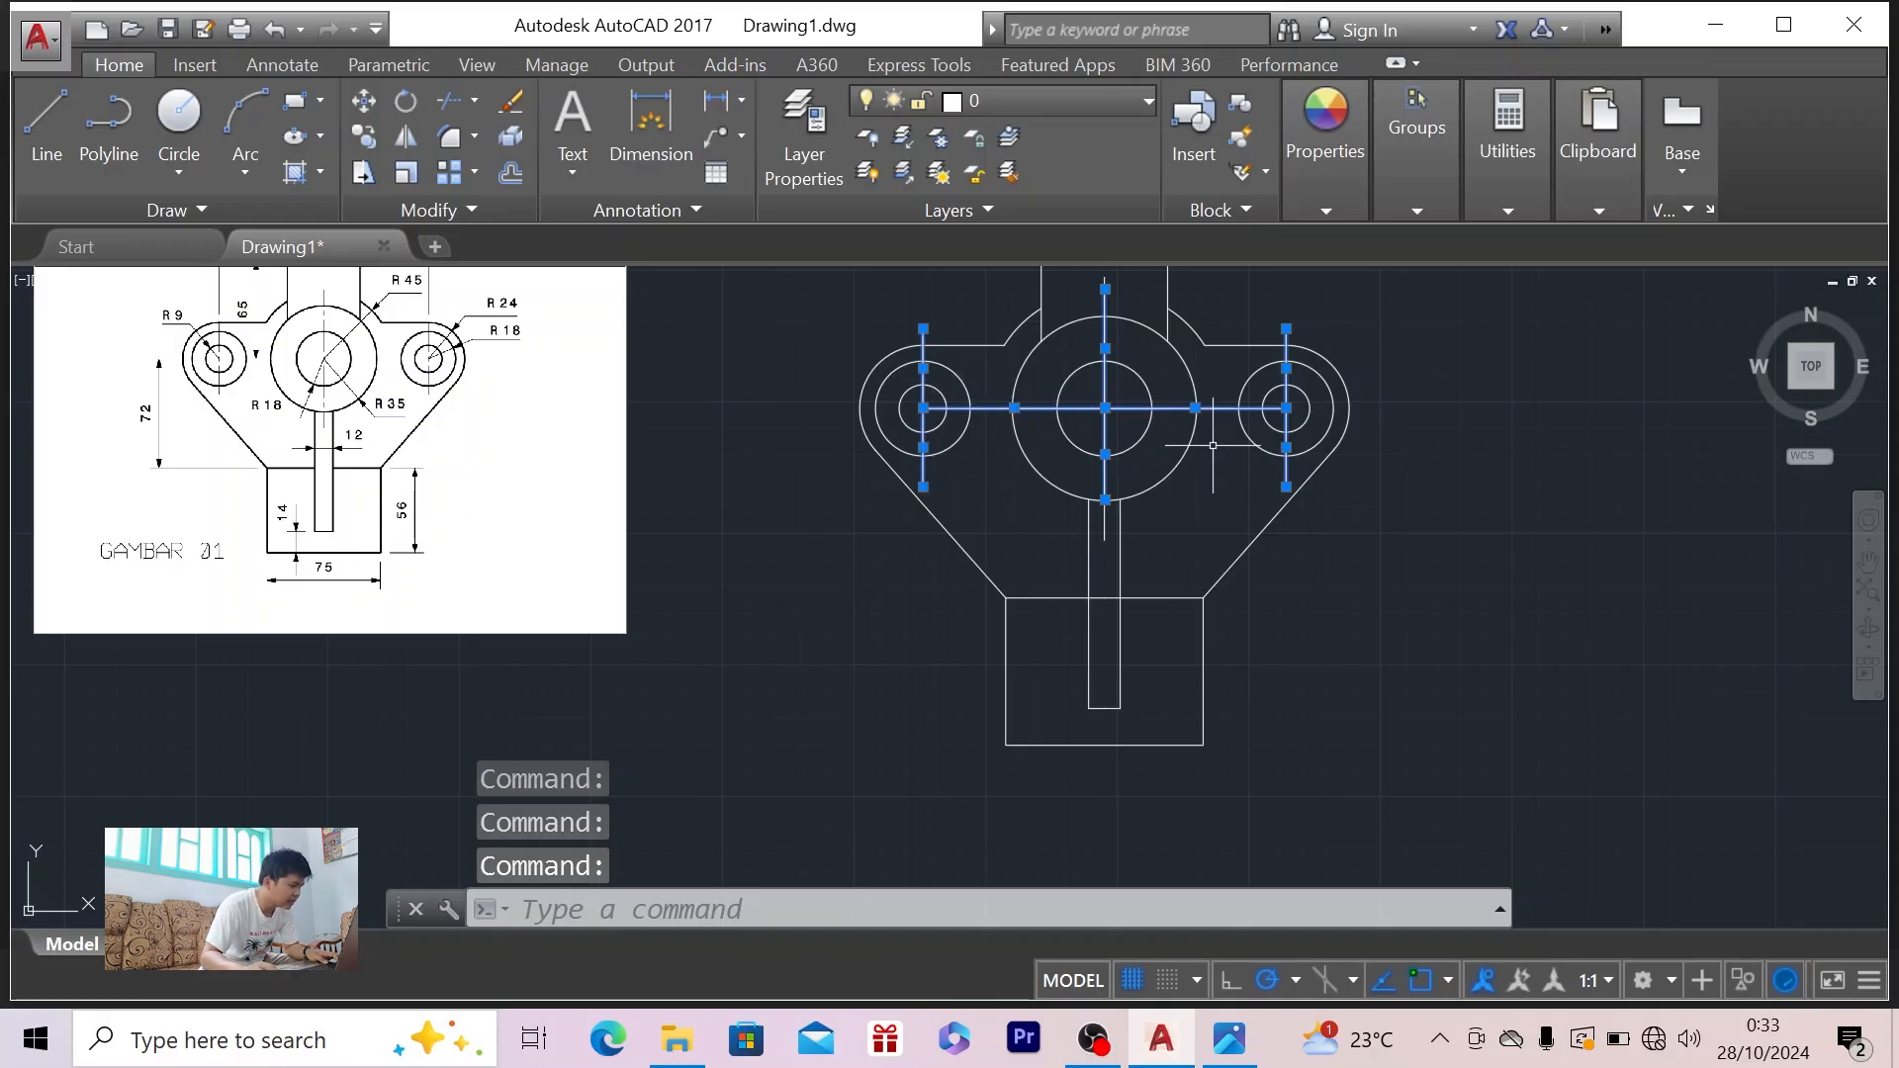
pyautogui.click(1104, 526)
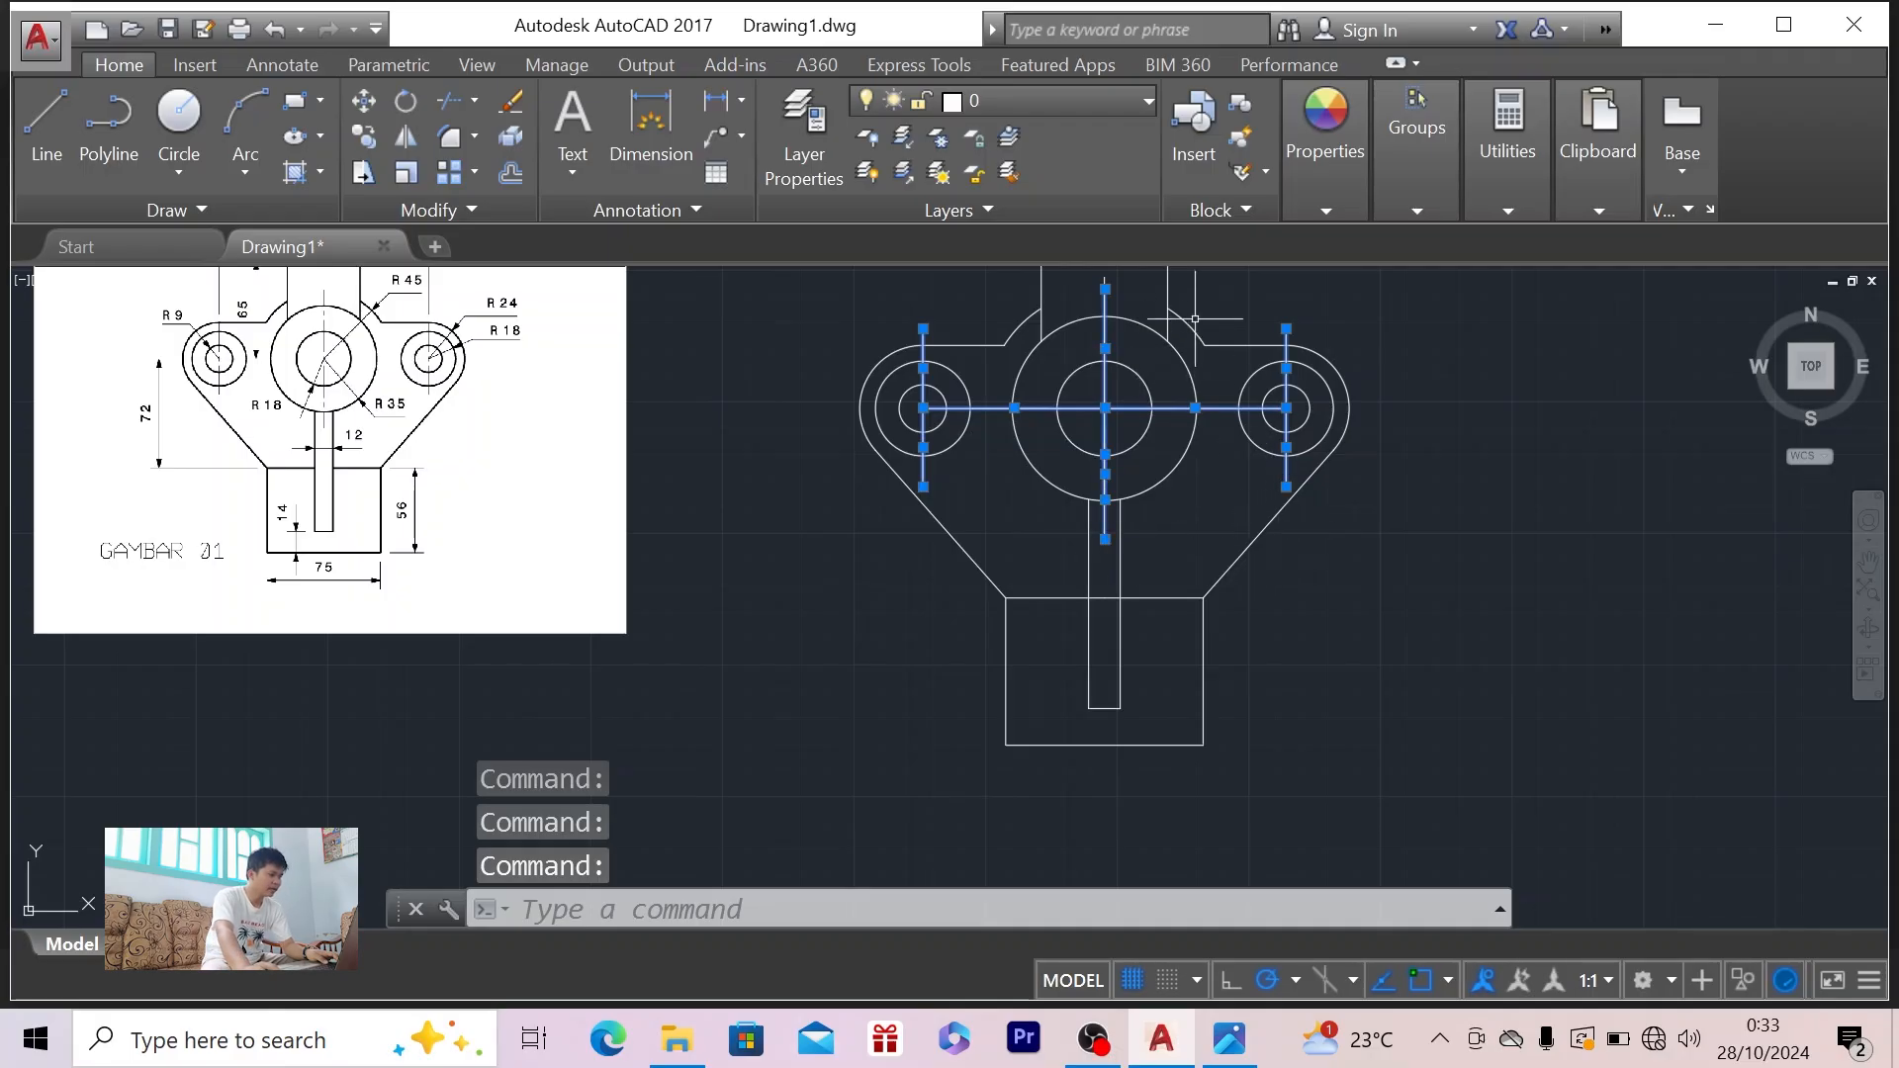
pyautogui.scroll(-2, 1195, 319)
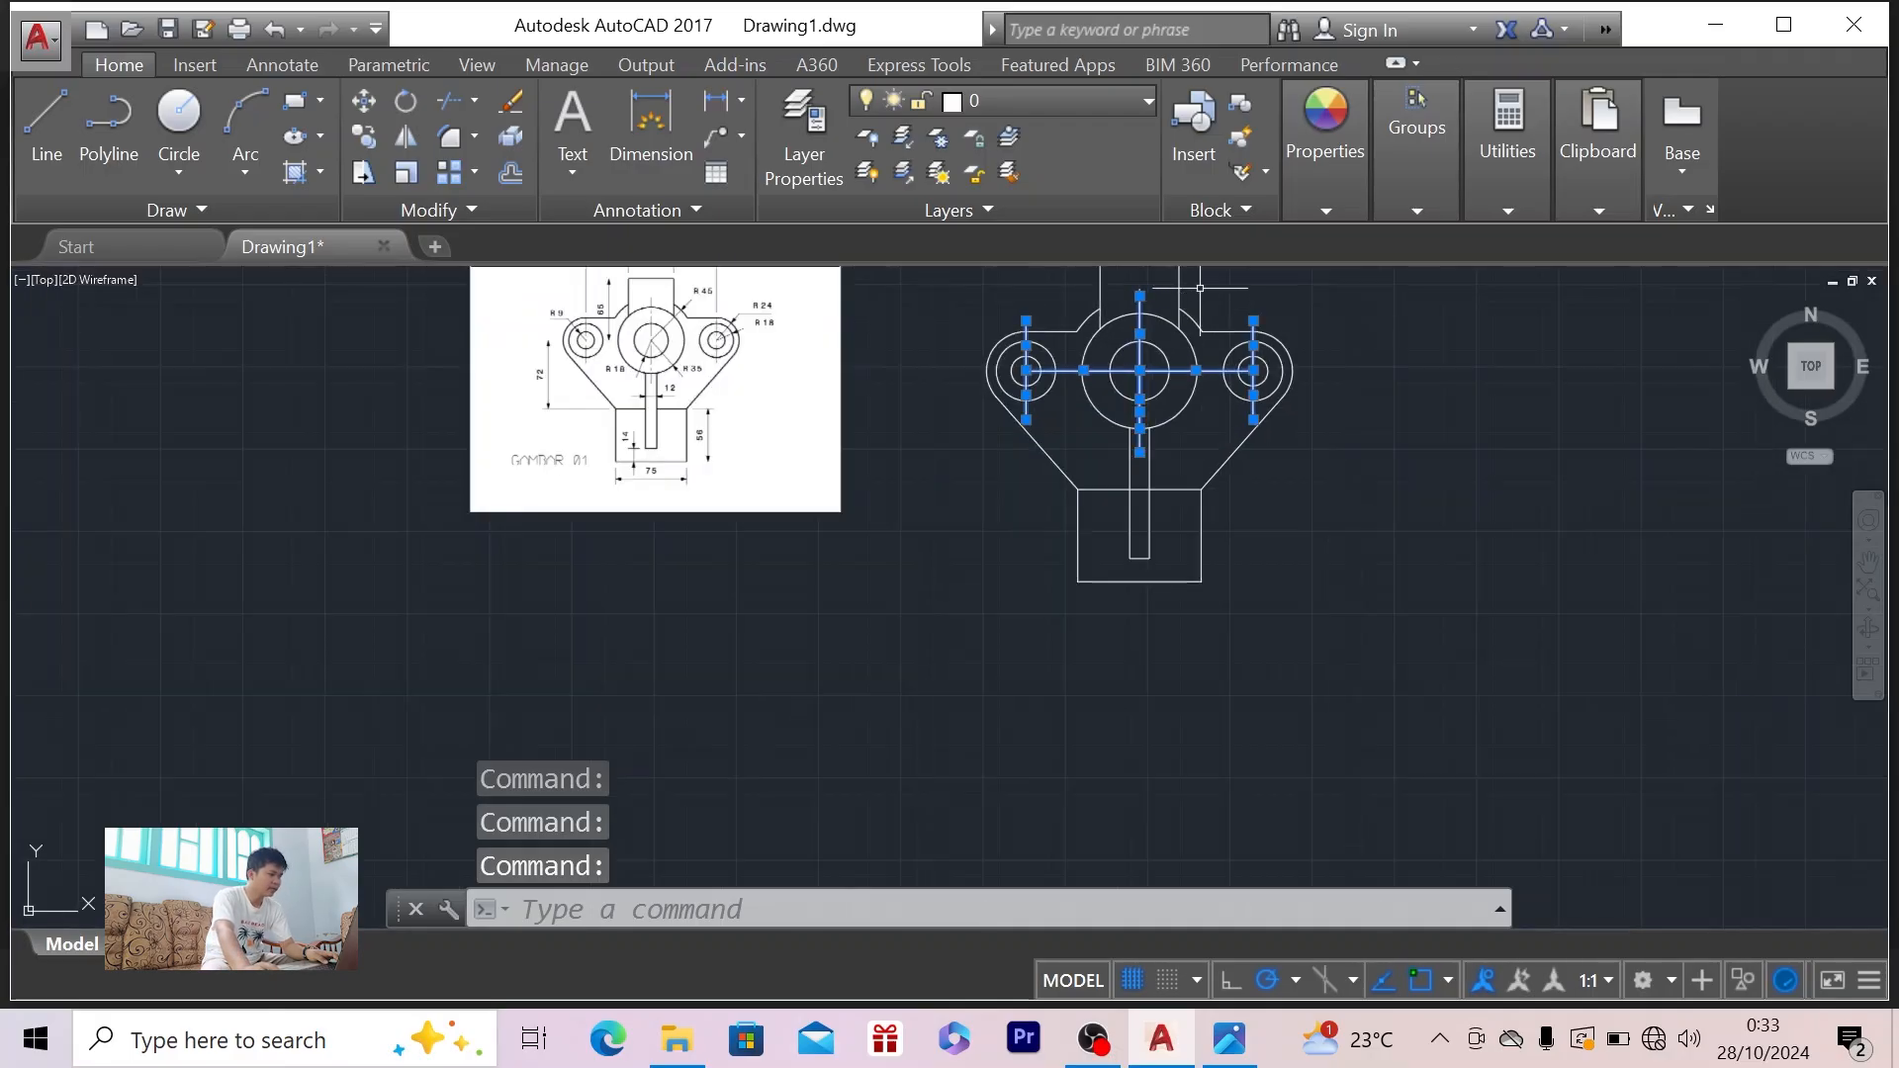
pyautogui.click(1869, 562)
pyautogui.scroll(2, 1271, 396)
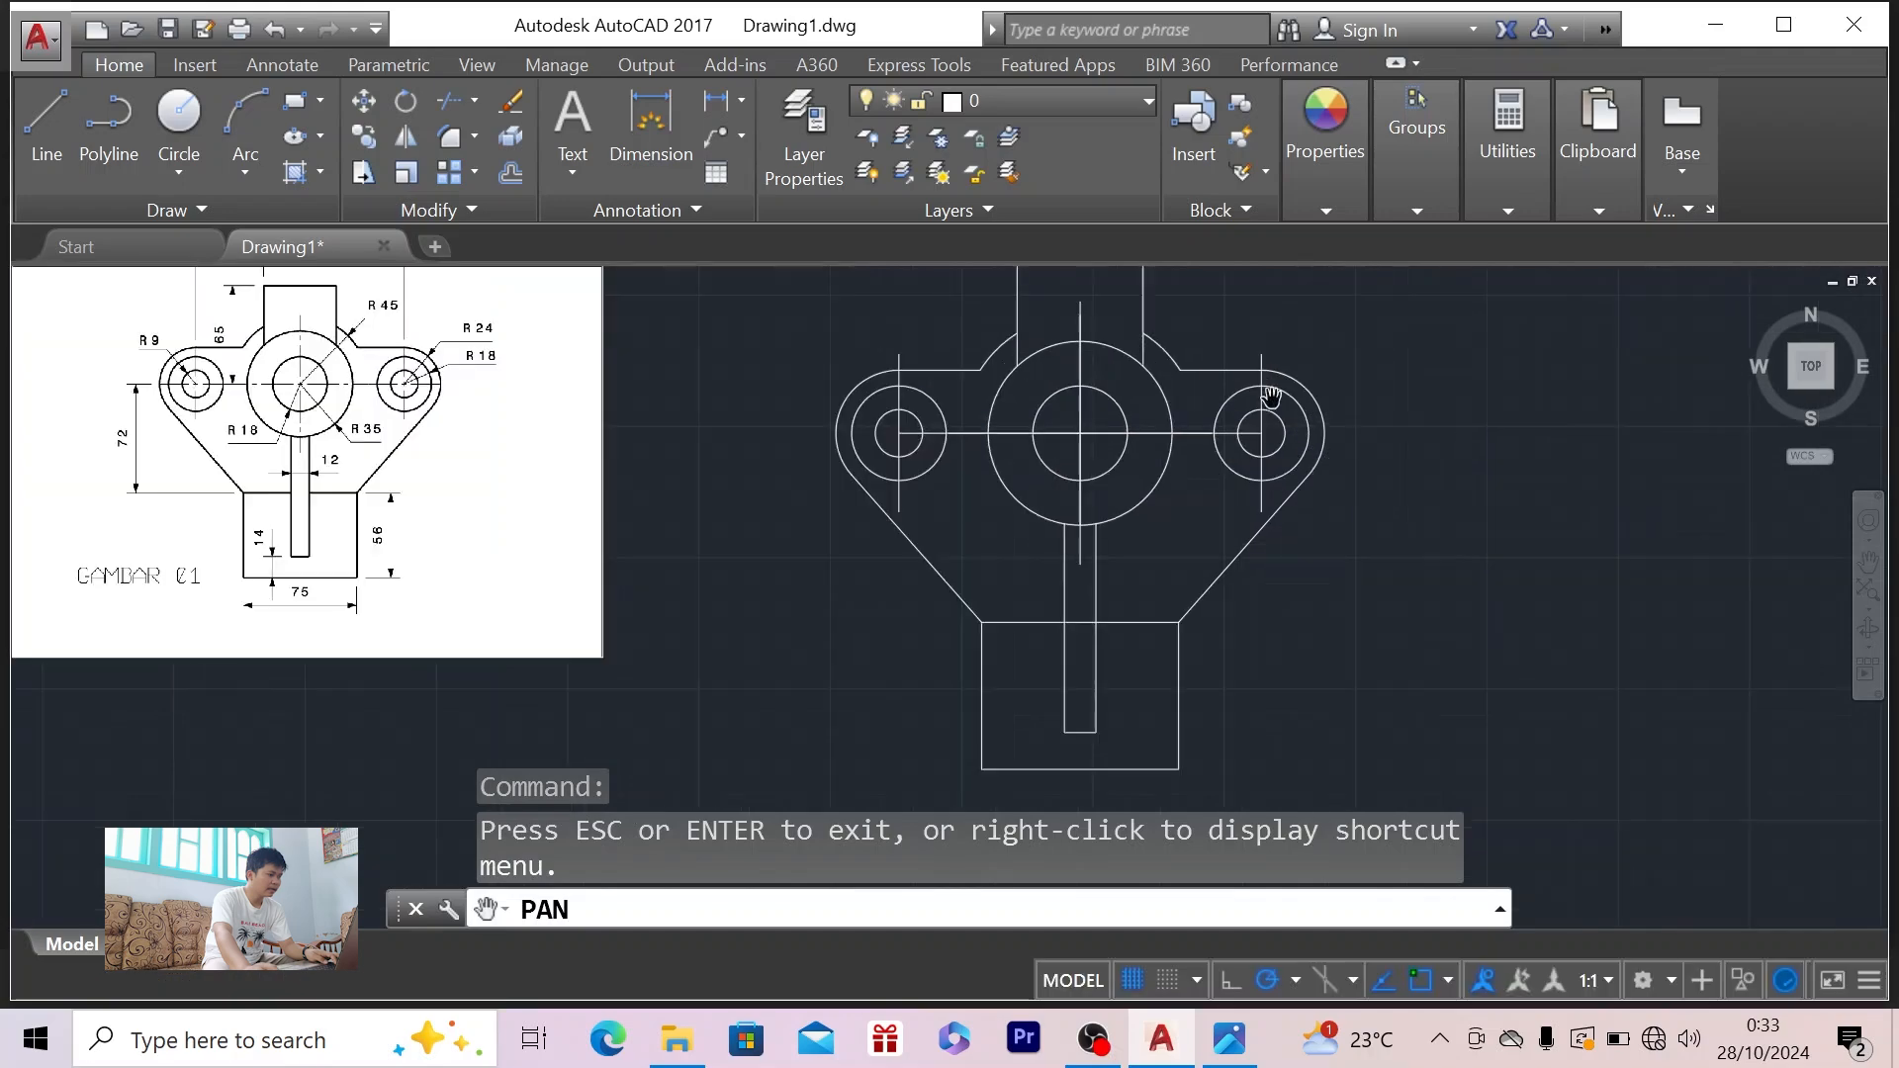
pyautogui.press('Escape')
# - Select the vertical centre lines of both lugs plus the horizontal and vertical centre line segments through the central circle
pyautogui.click(1261, 395)
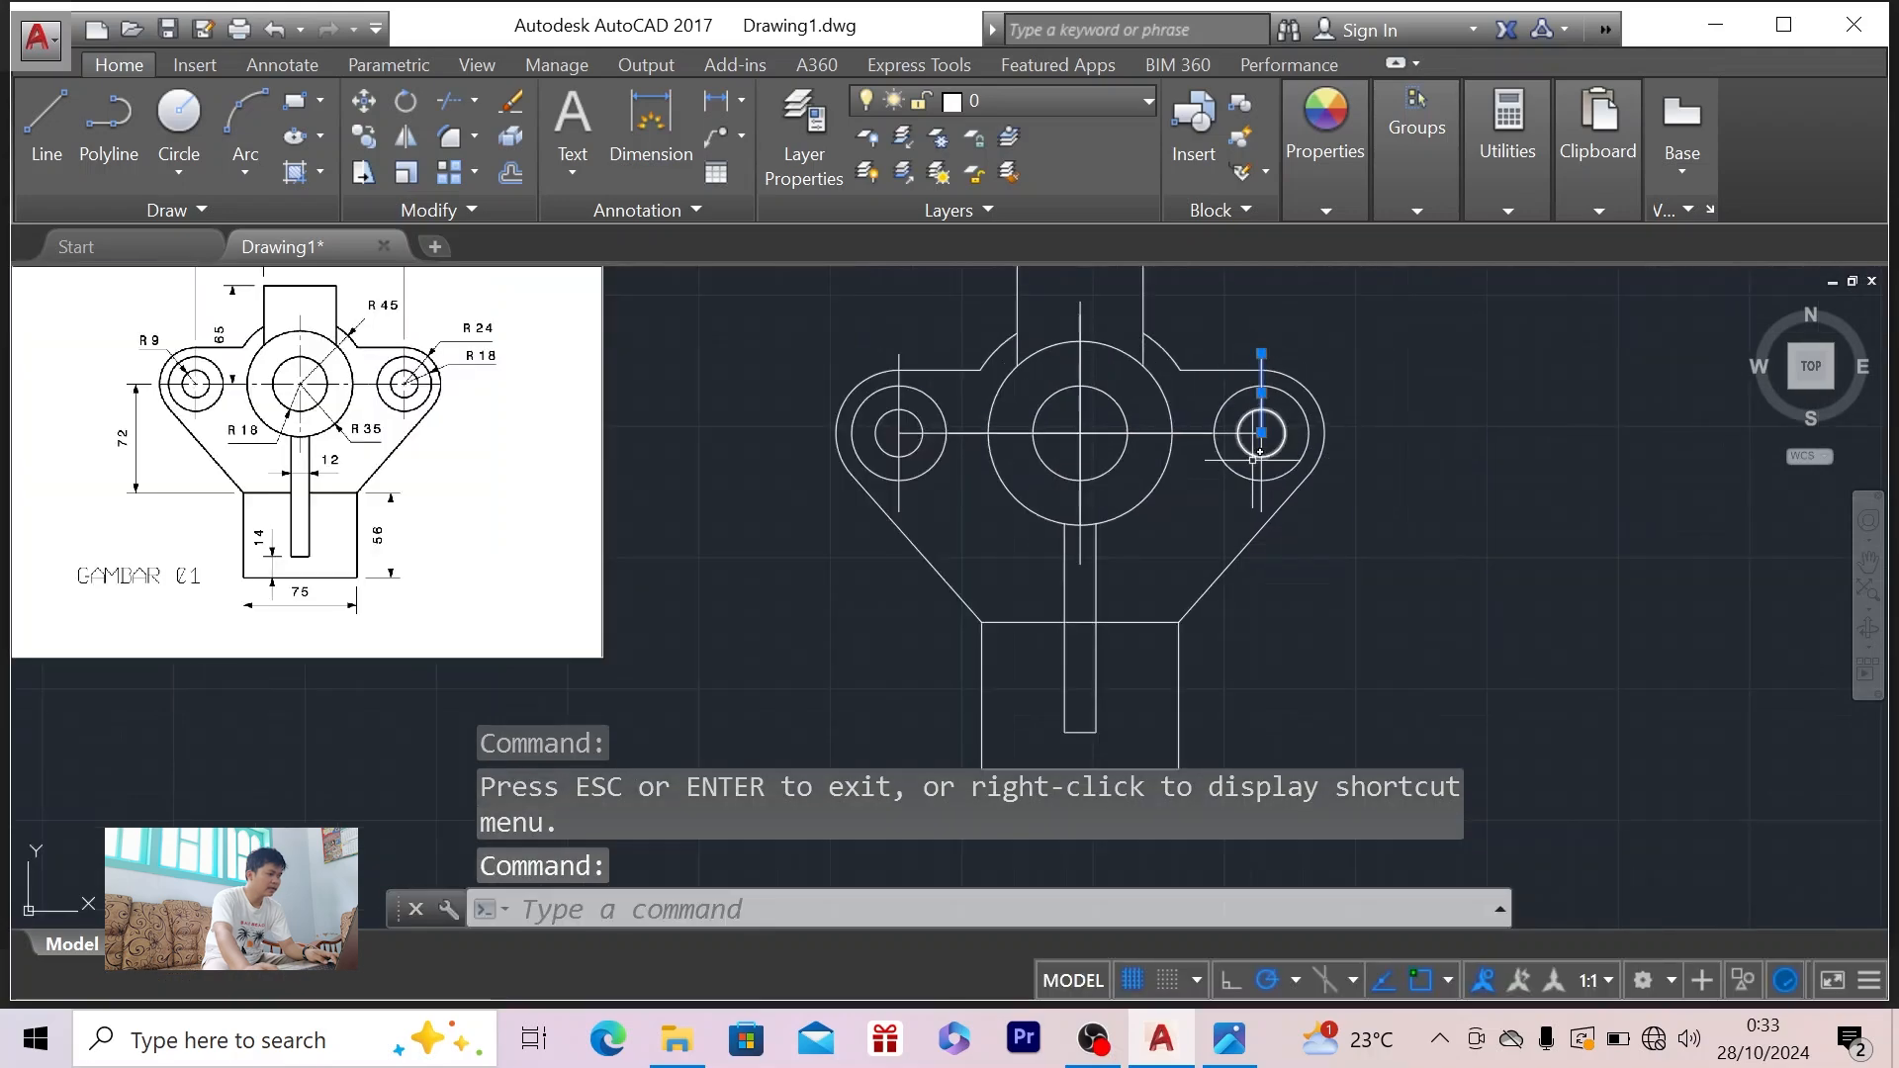
pyautogui.click(1261, 485)
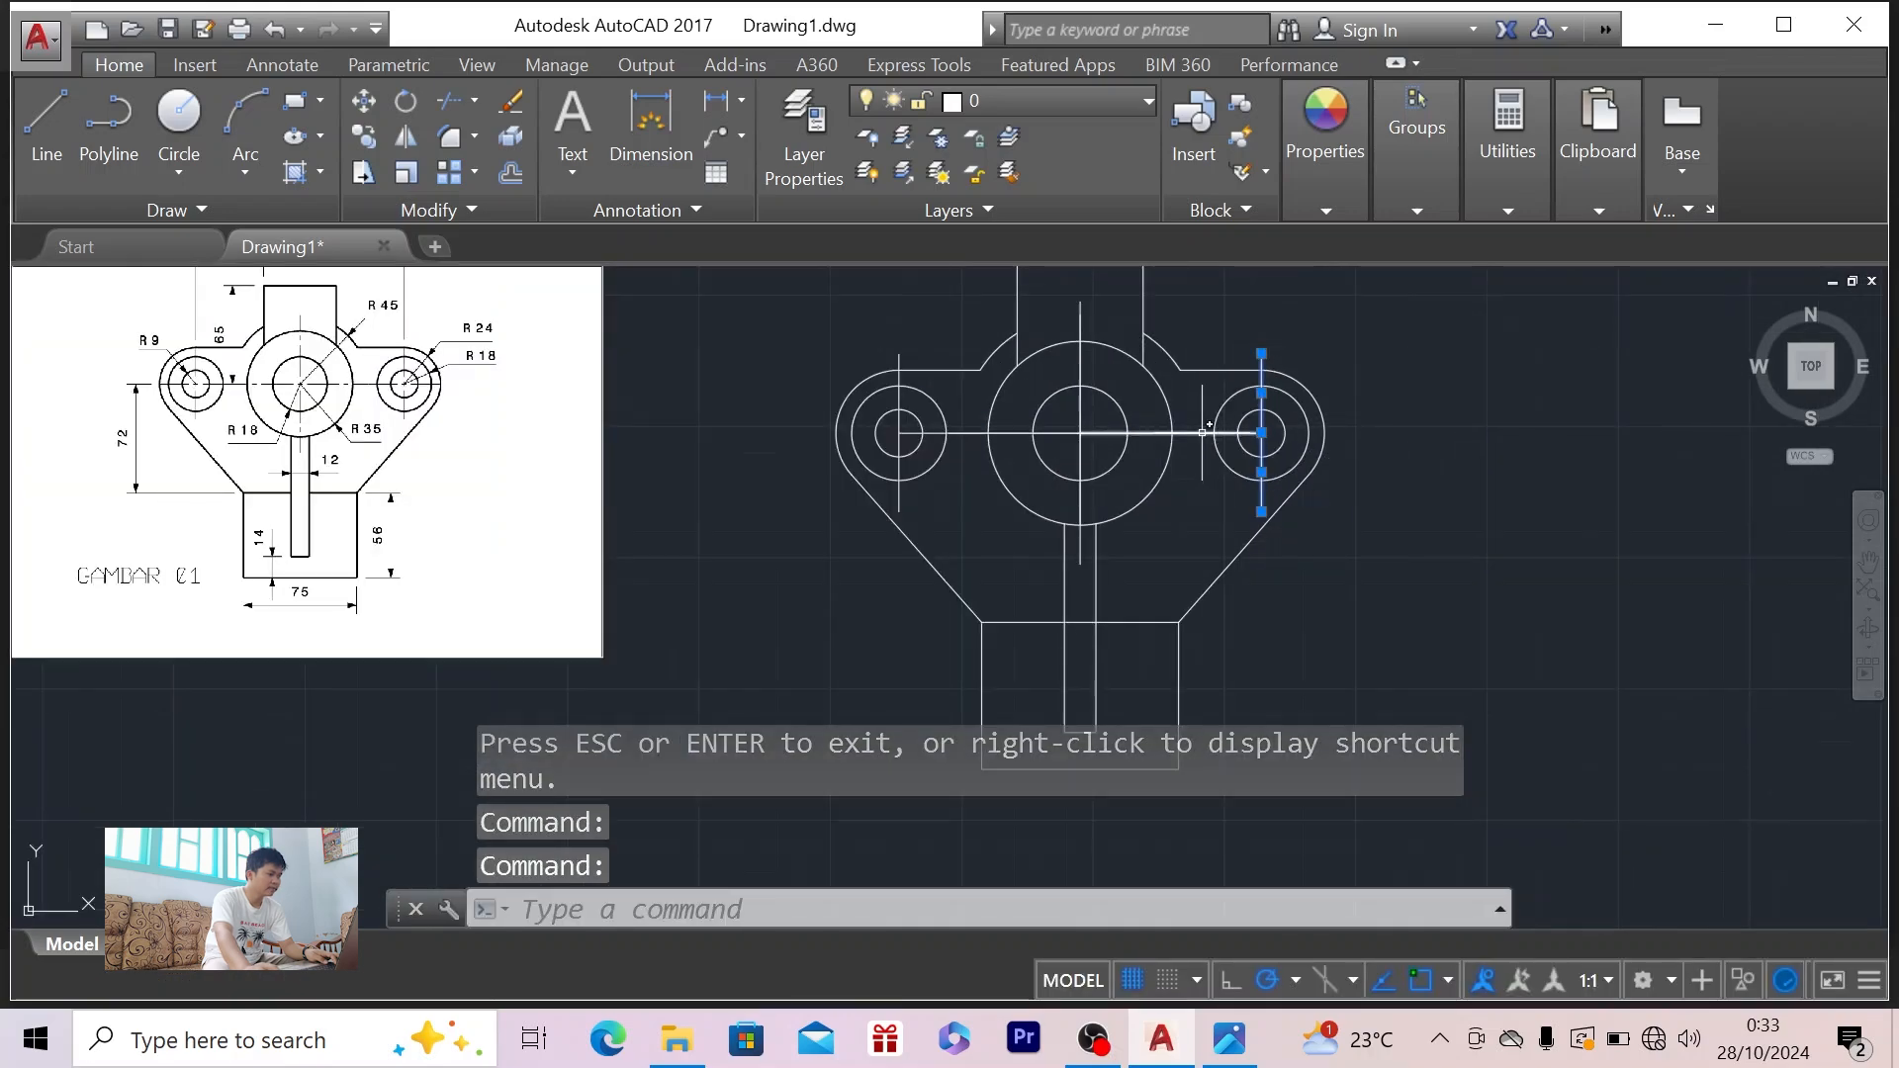
pyautogui.click(1147, 432)
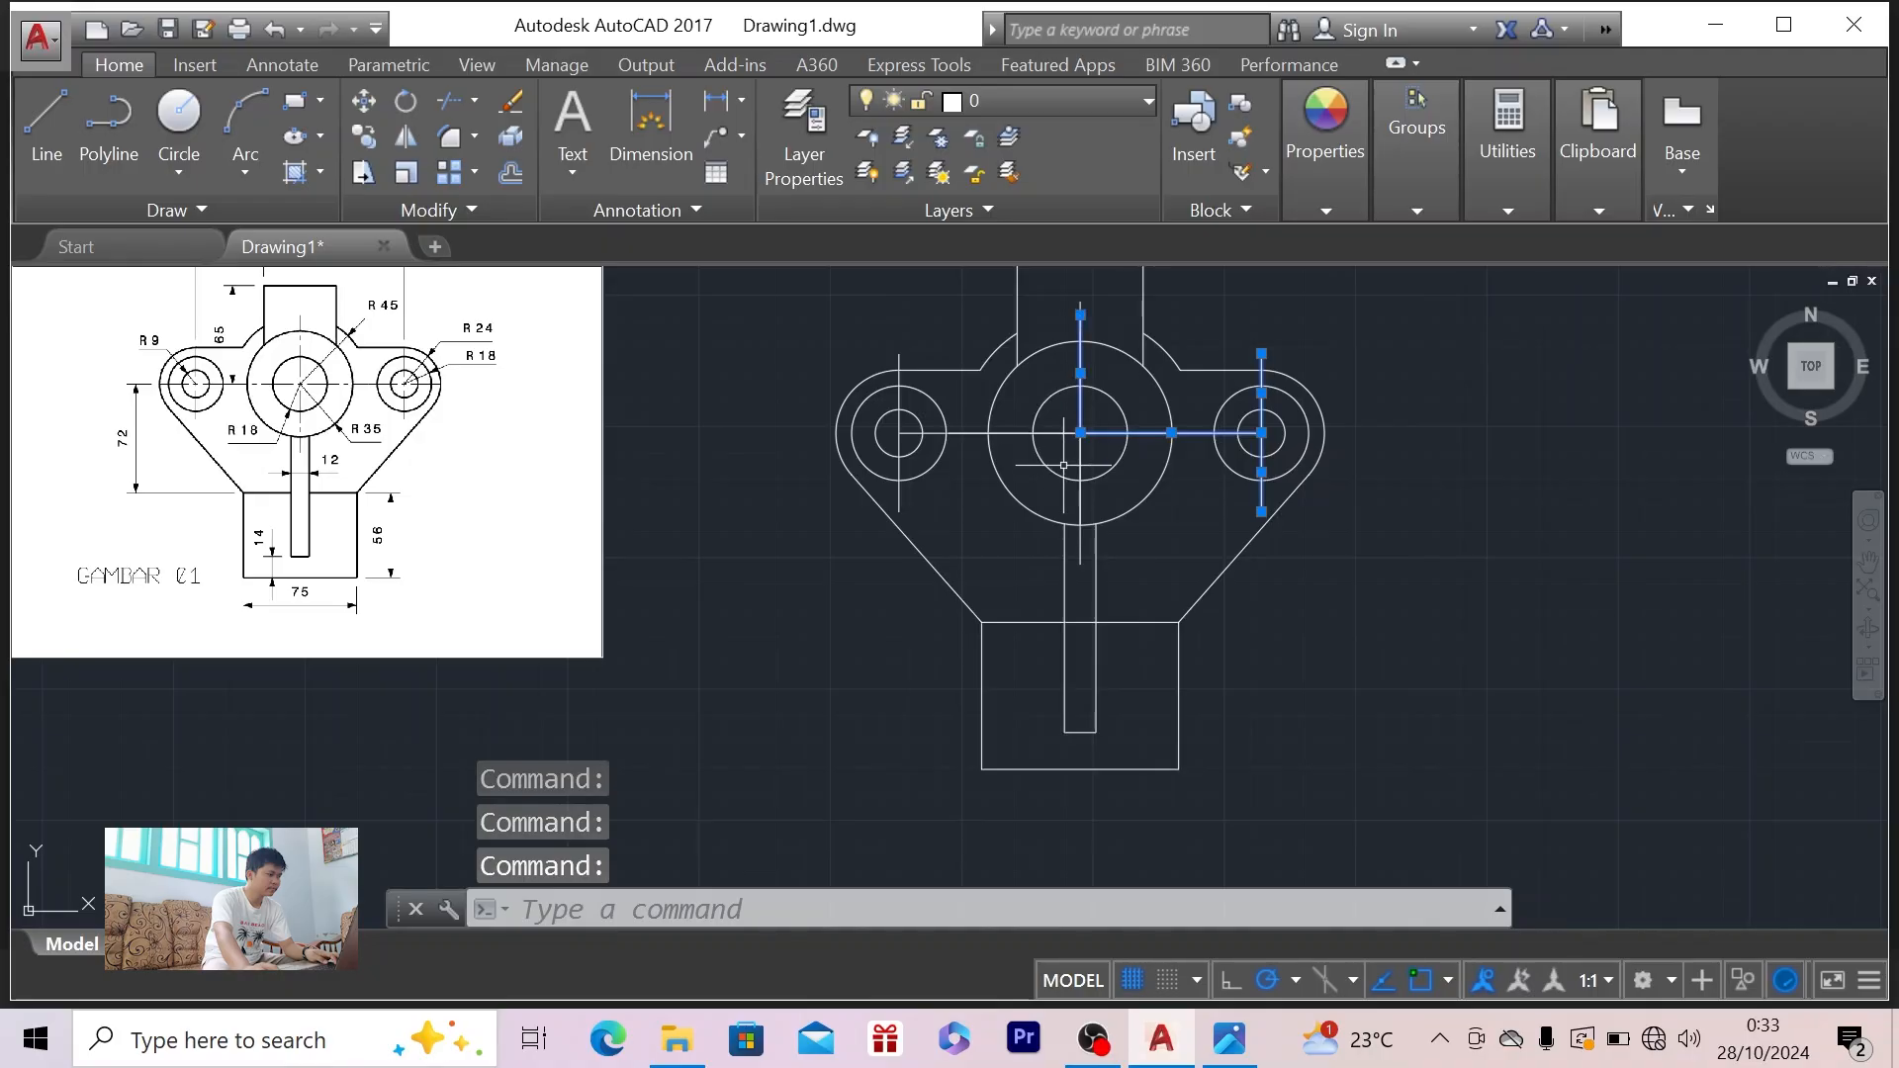
pyautogui.click(1080, 539)
pyautogui.click(974, 430)
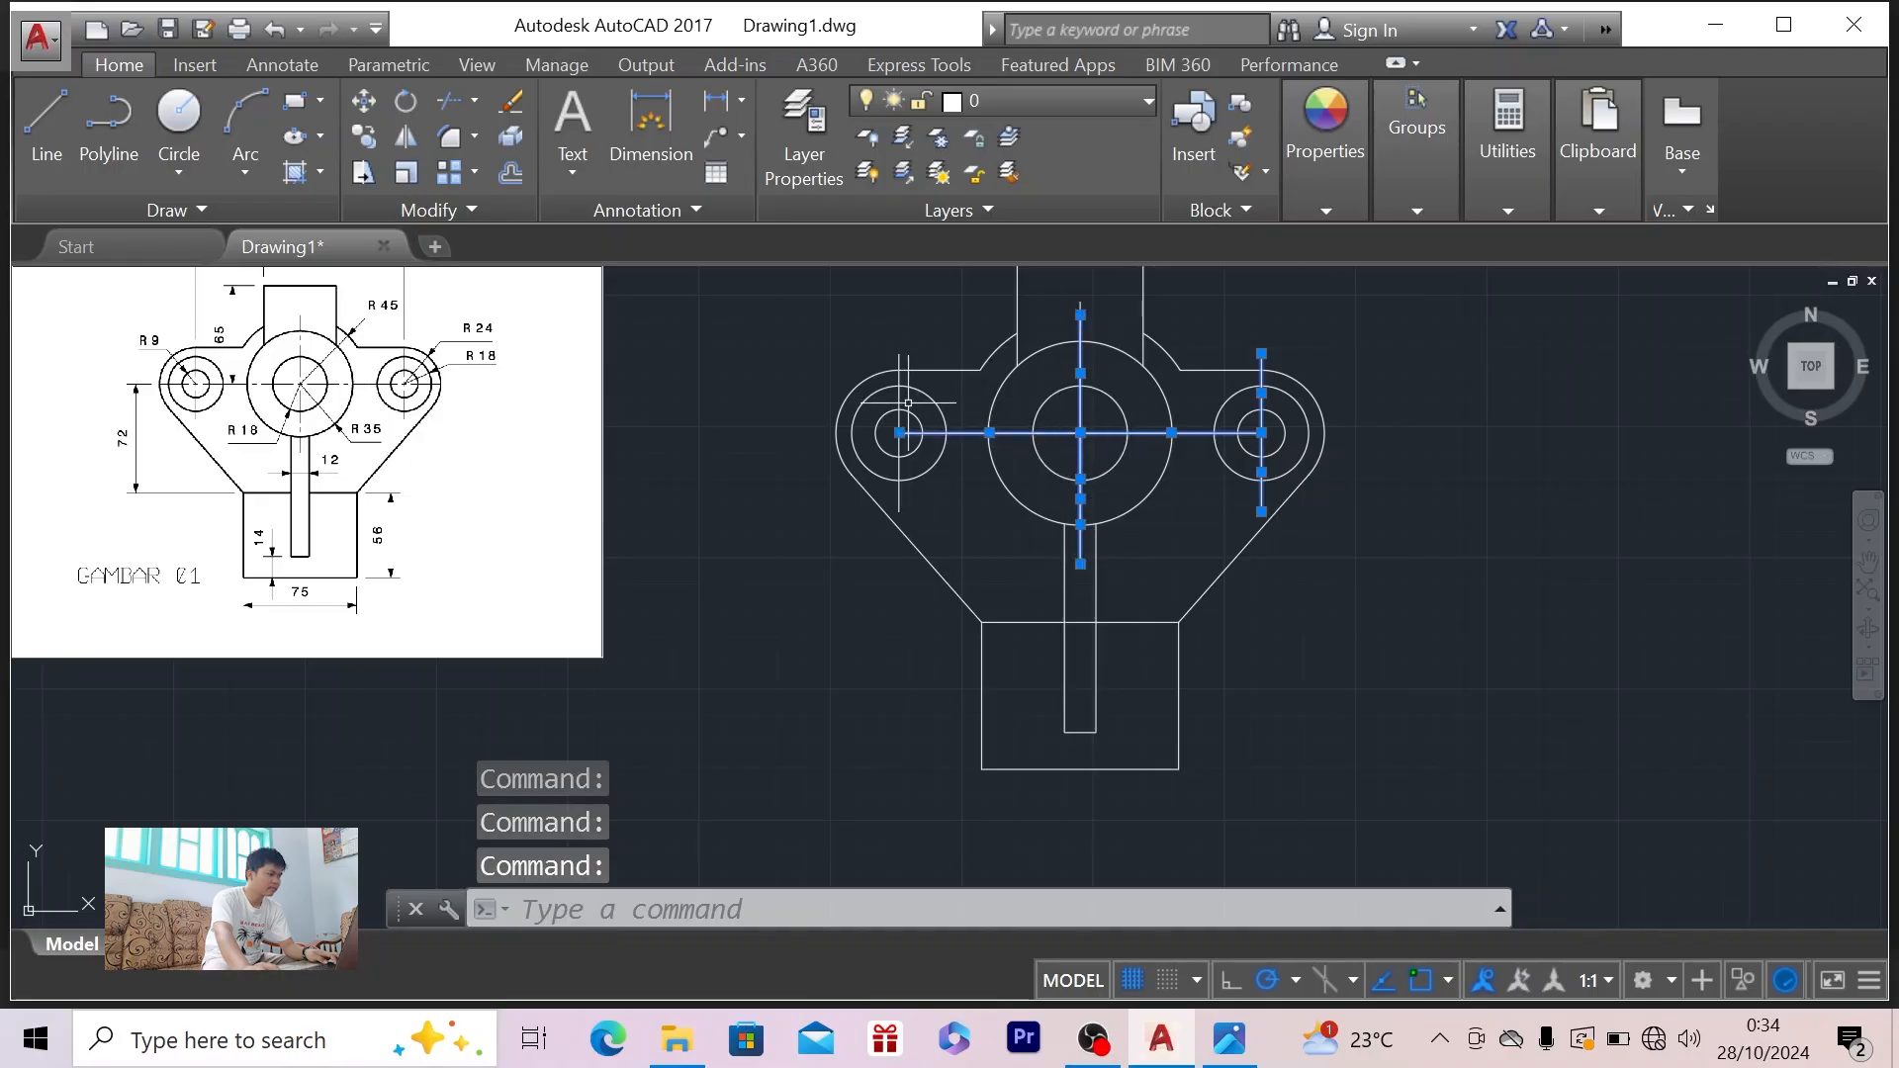
pyautogui.click(899, 398)
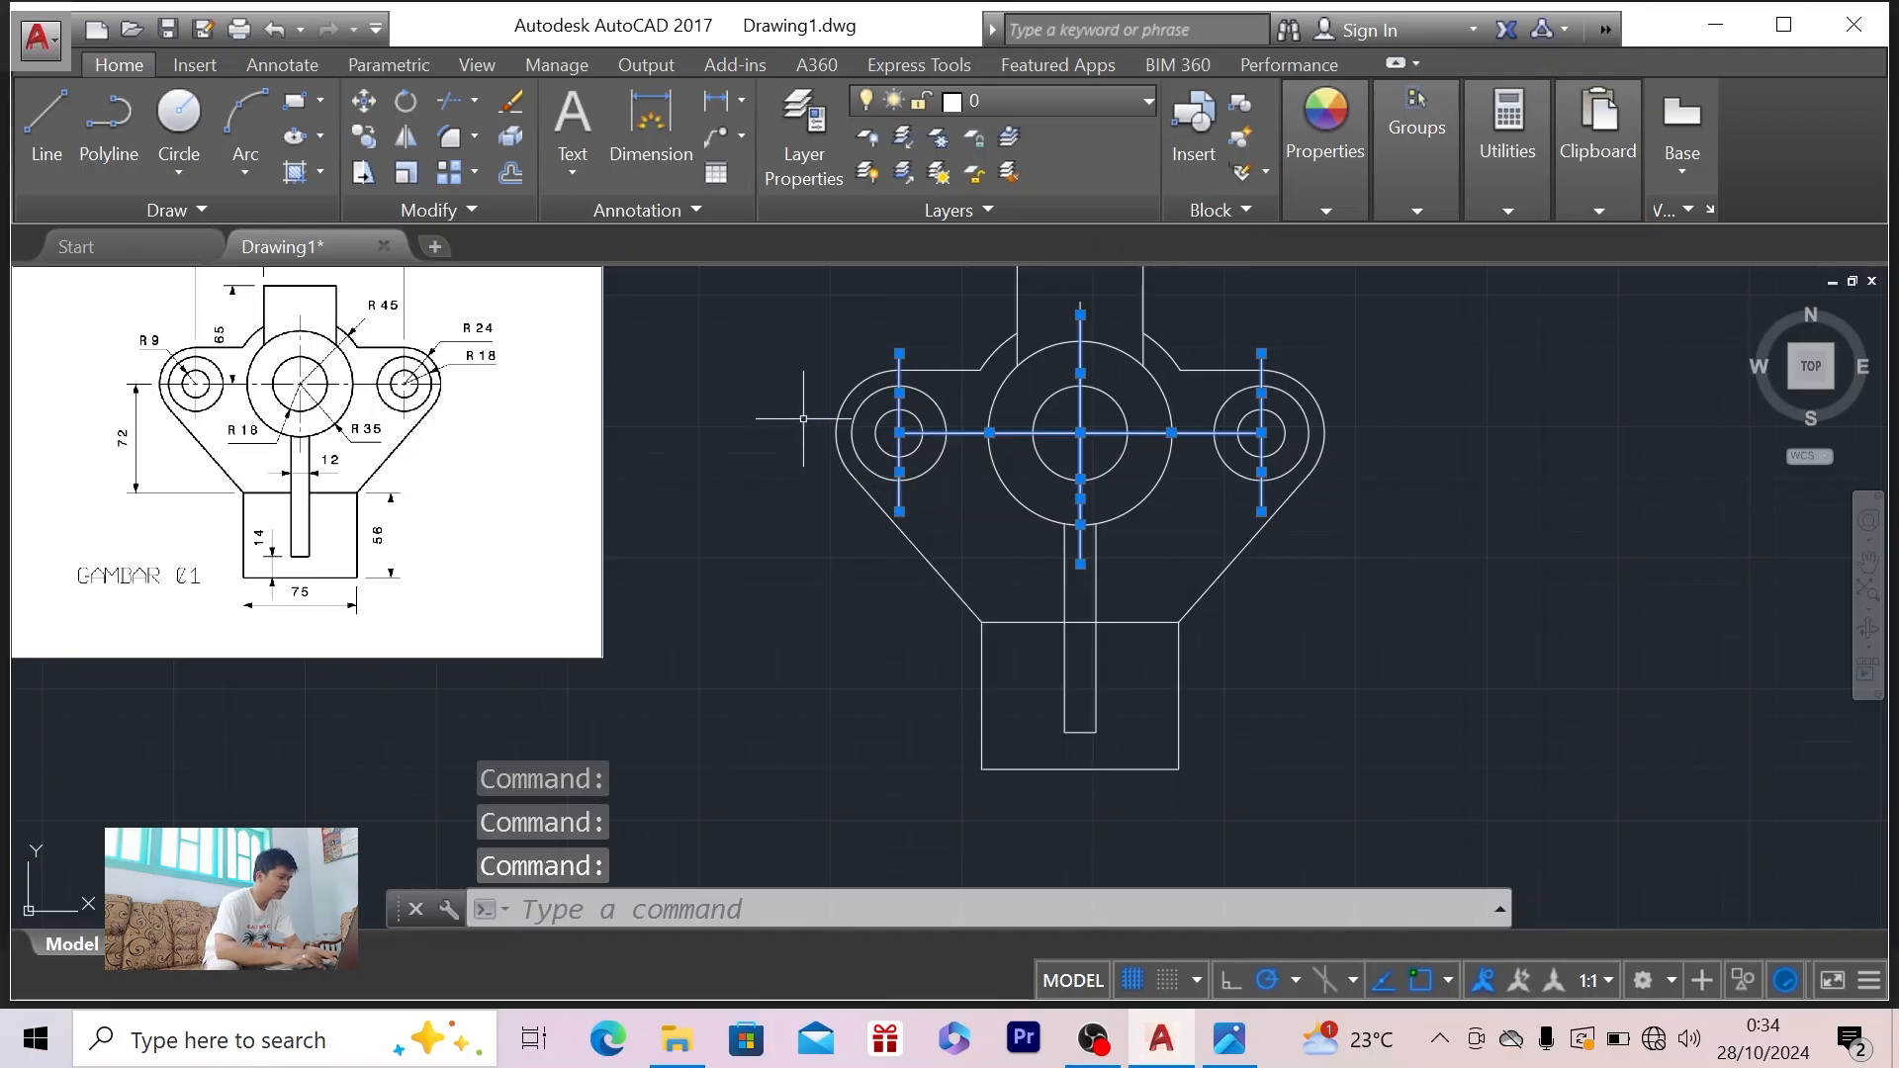
# - Set the linetype of the selected centre lines to ACAD_ISO04W100 through their properties, and clear the selection
pyautogui.write('pro')
pyautogui.press('Return')
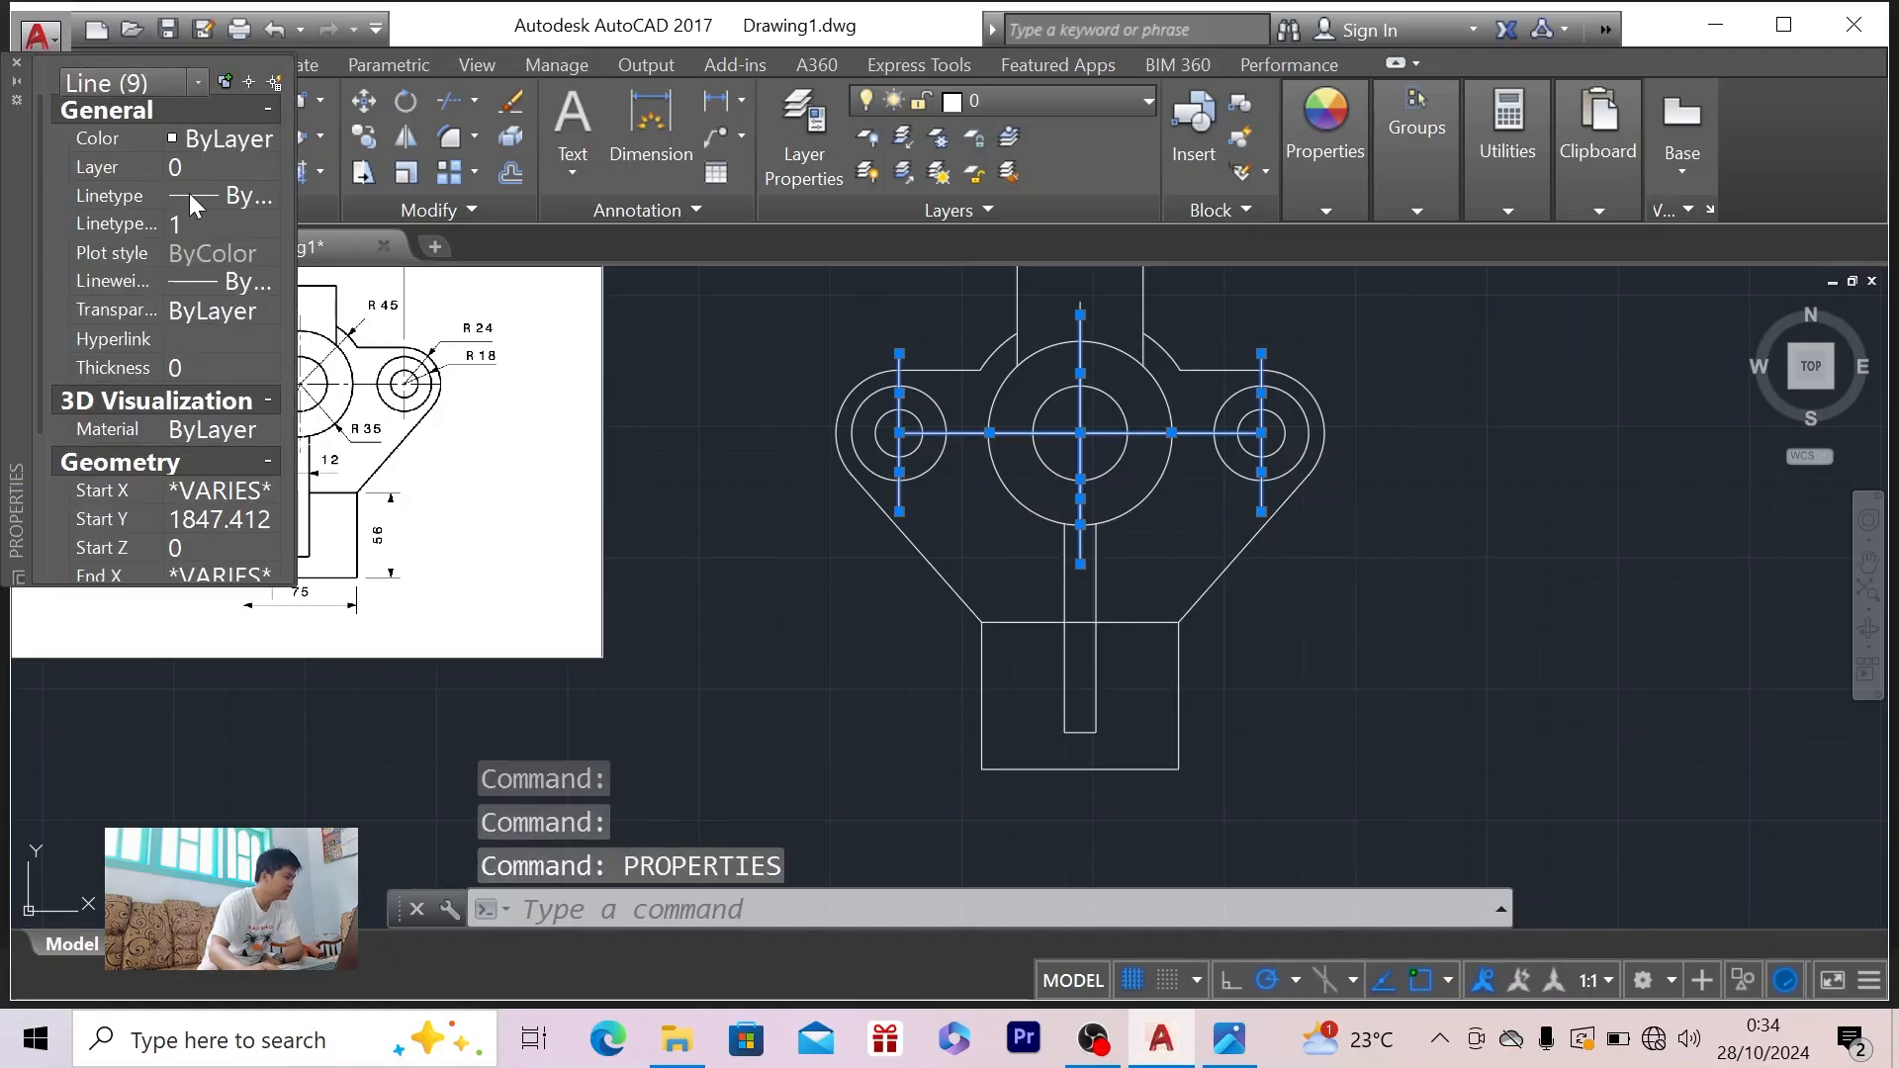
pyautogui.click(188, 192)
pyautogui.click(202, 198)
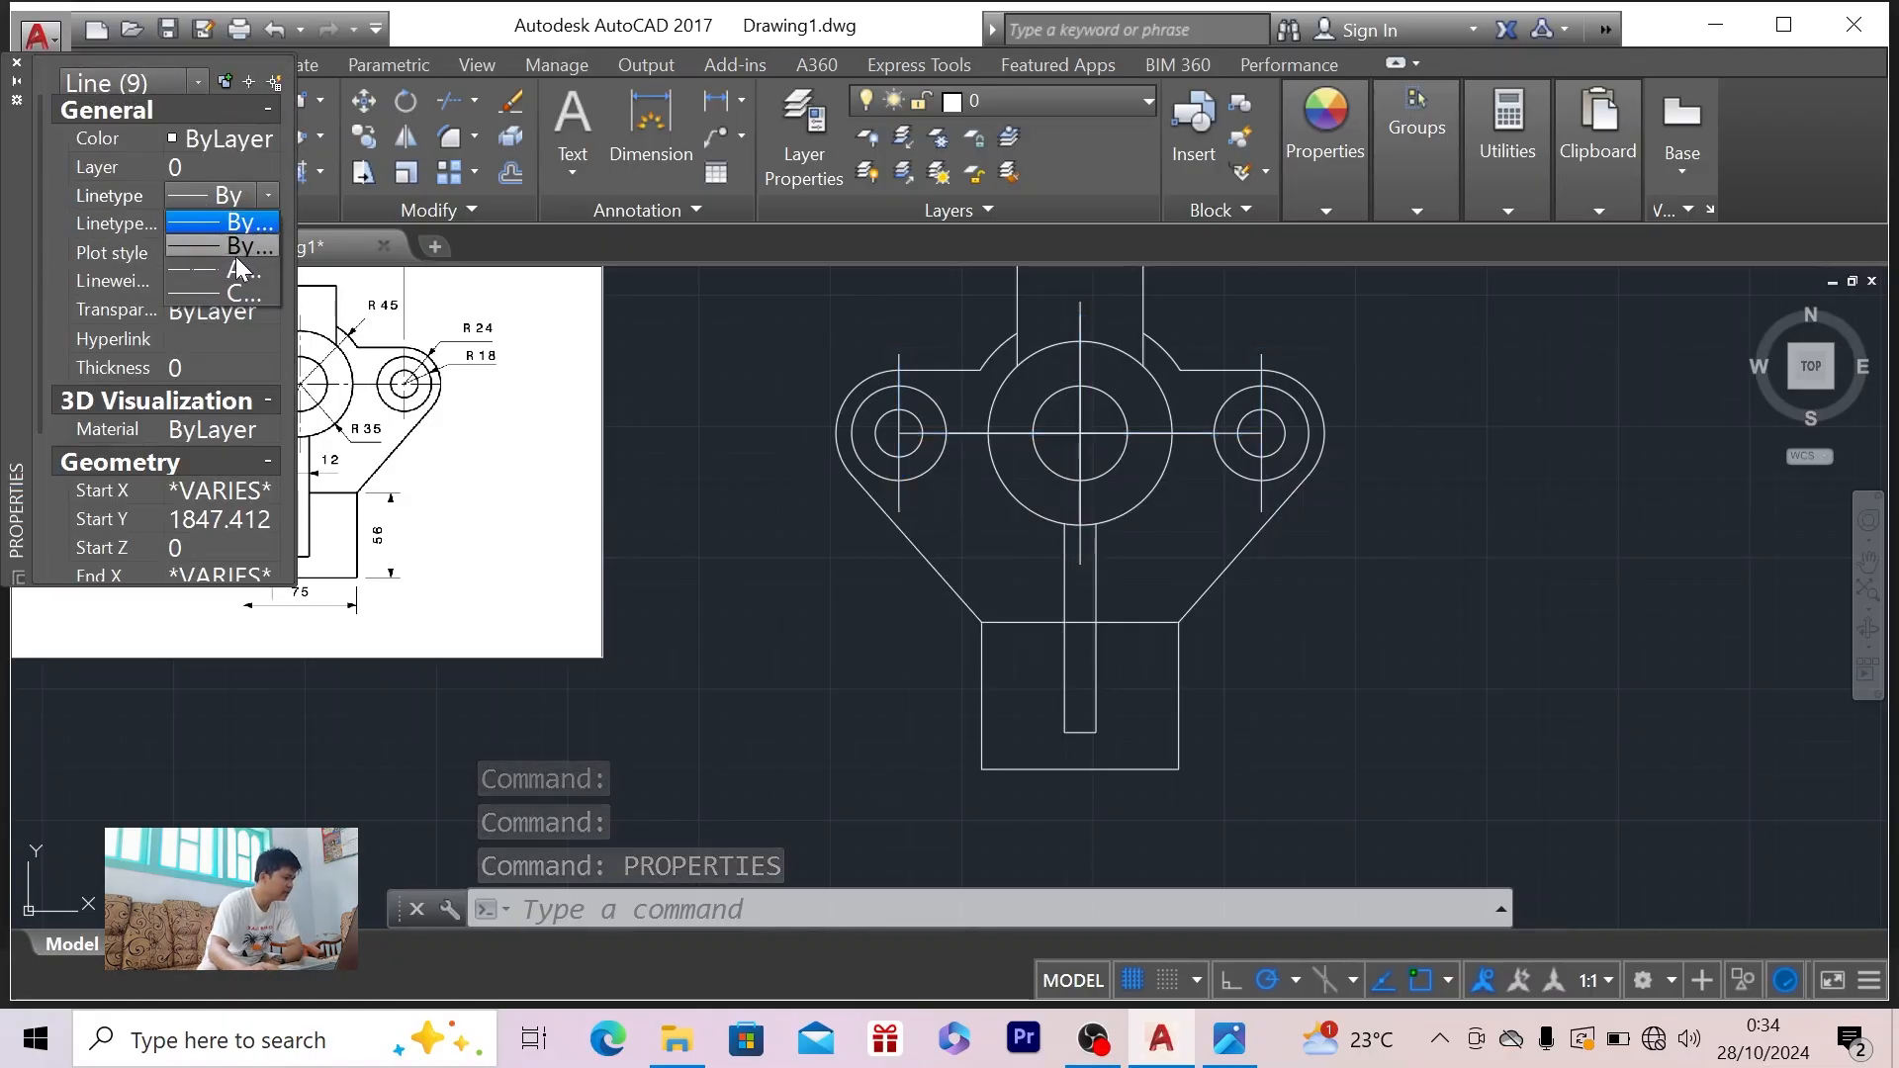
pyautogui.click(207, 269)
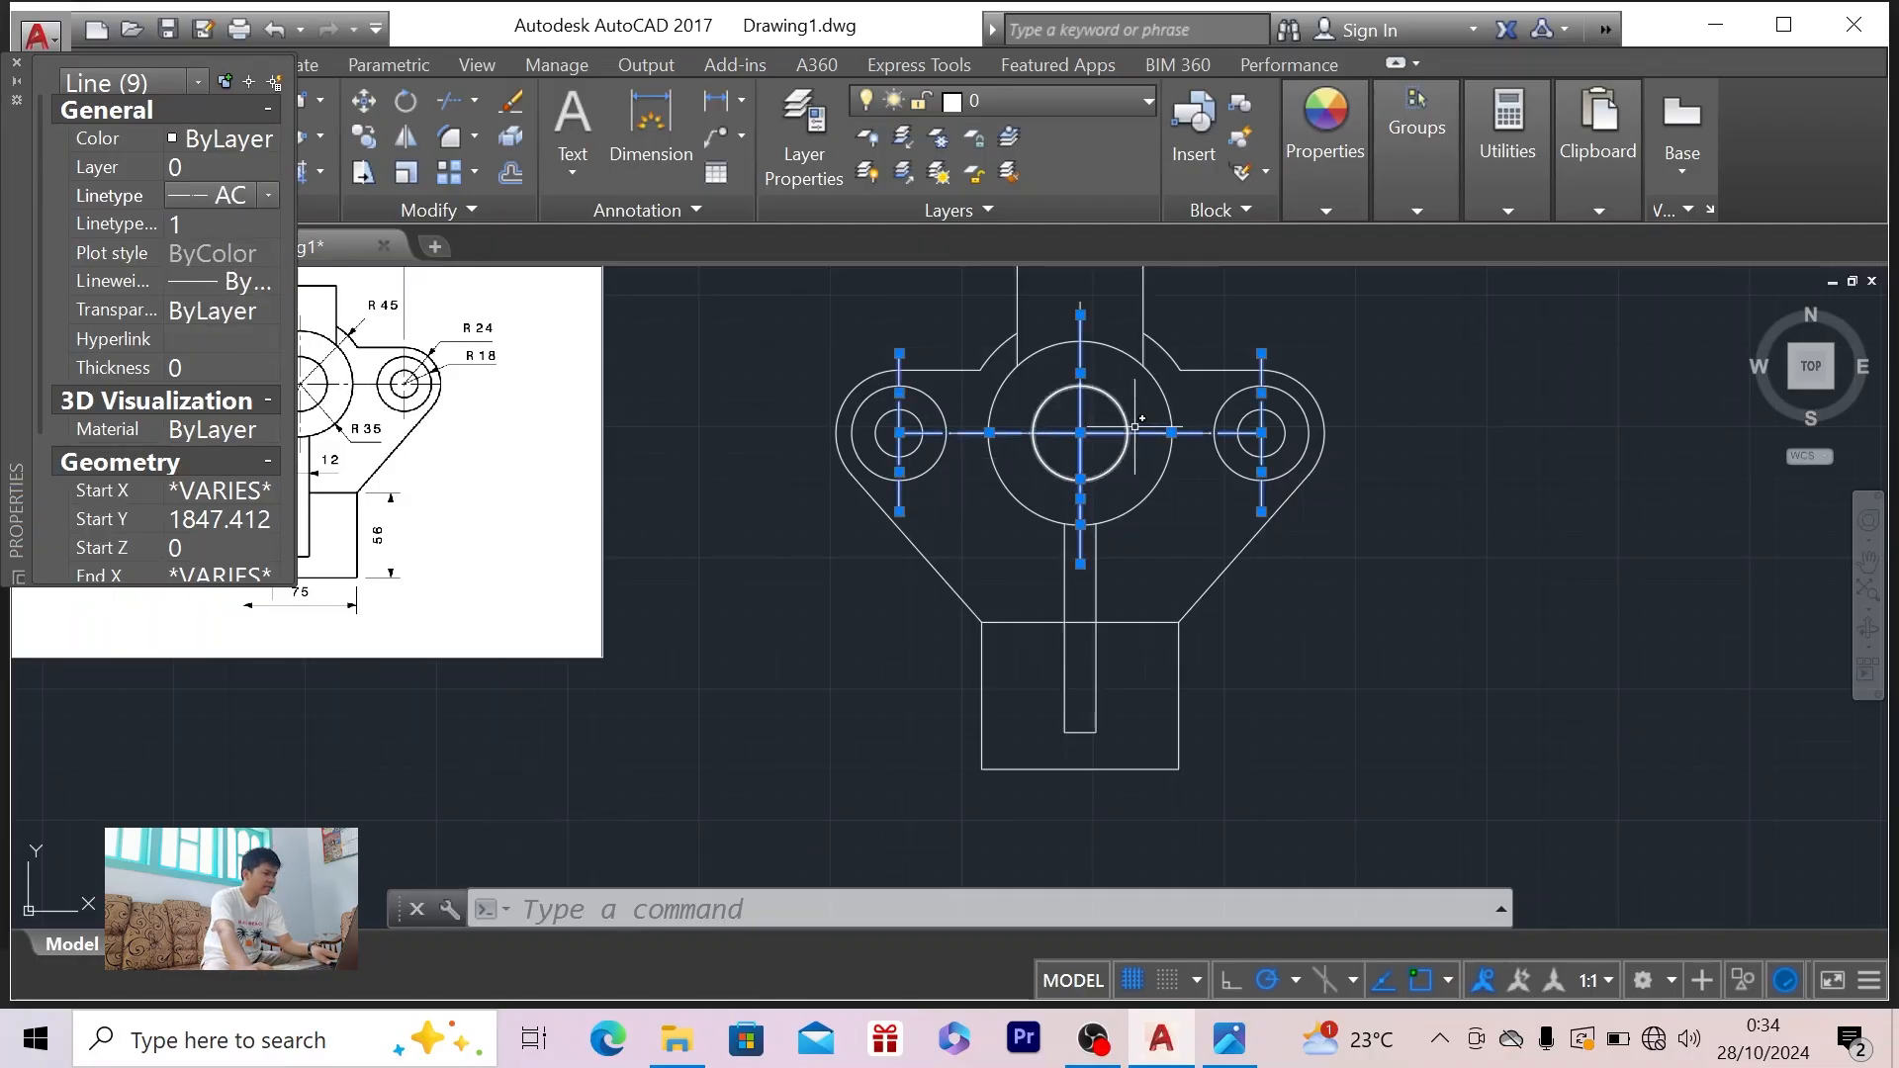
pyautogui.press('Escape')
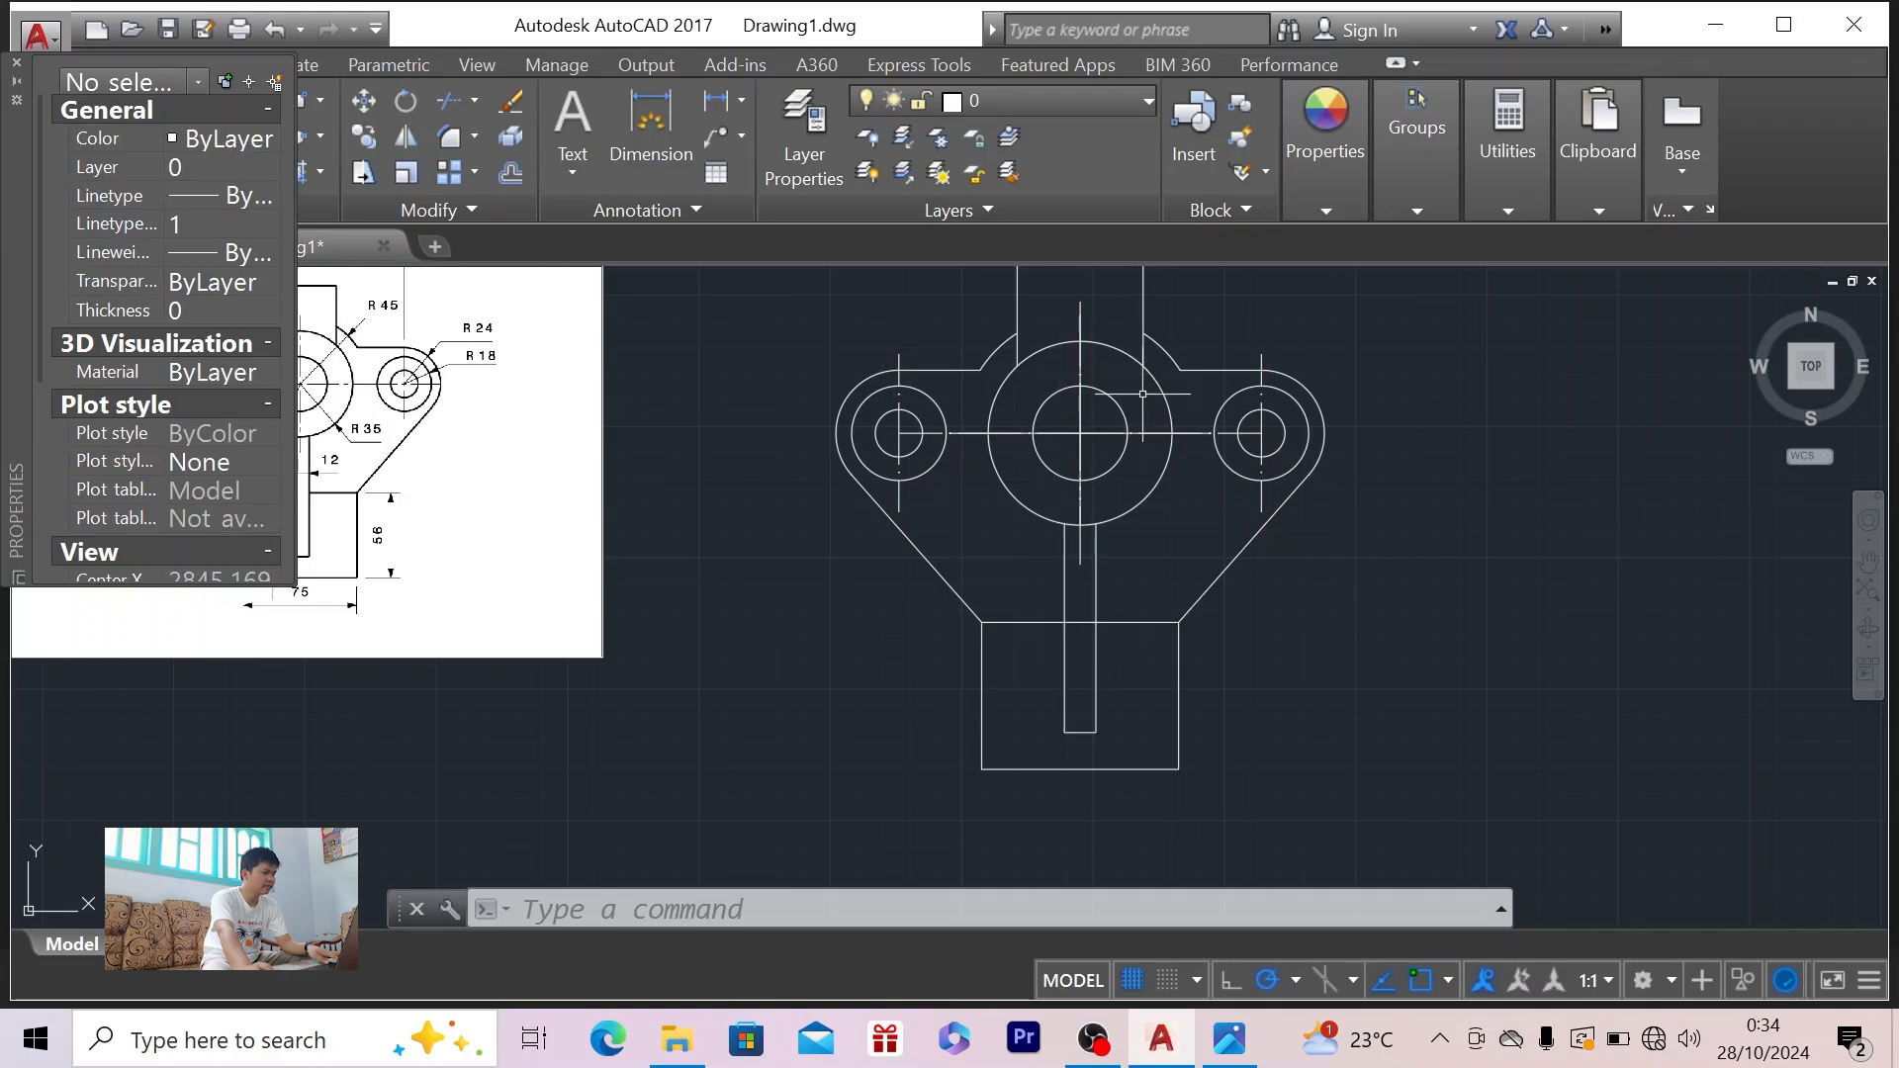
# - Check the centre lines against reference image 1.PNG and erase the overlapping dash-dot segment above the central circle's centre
pyautogui.scroll(2, 1142, 393)
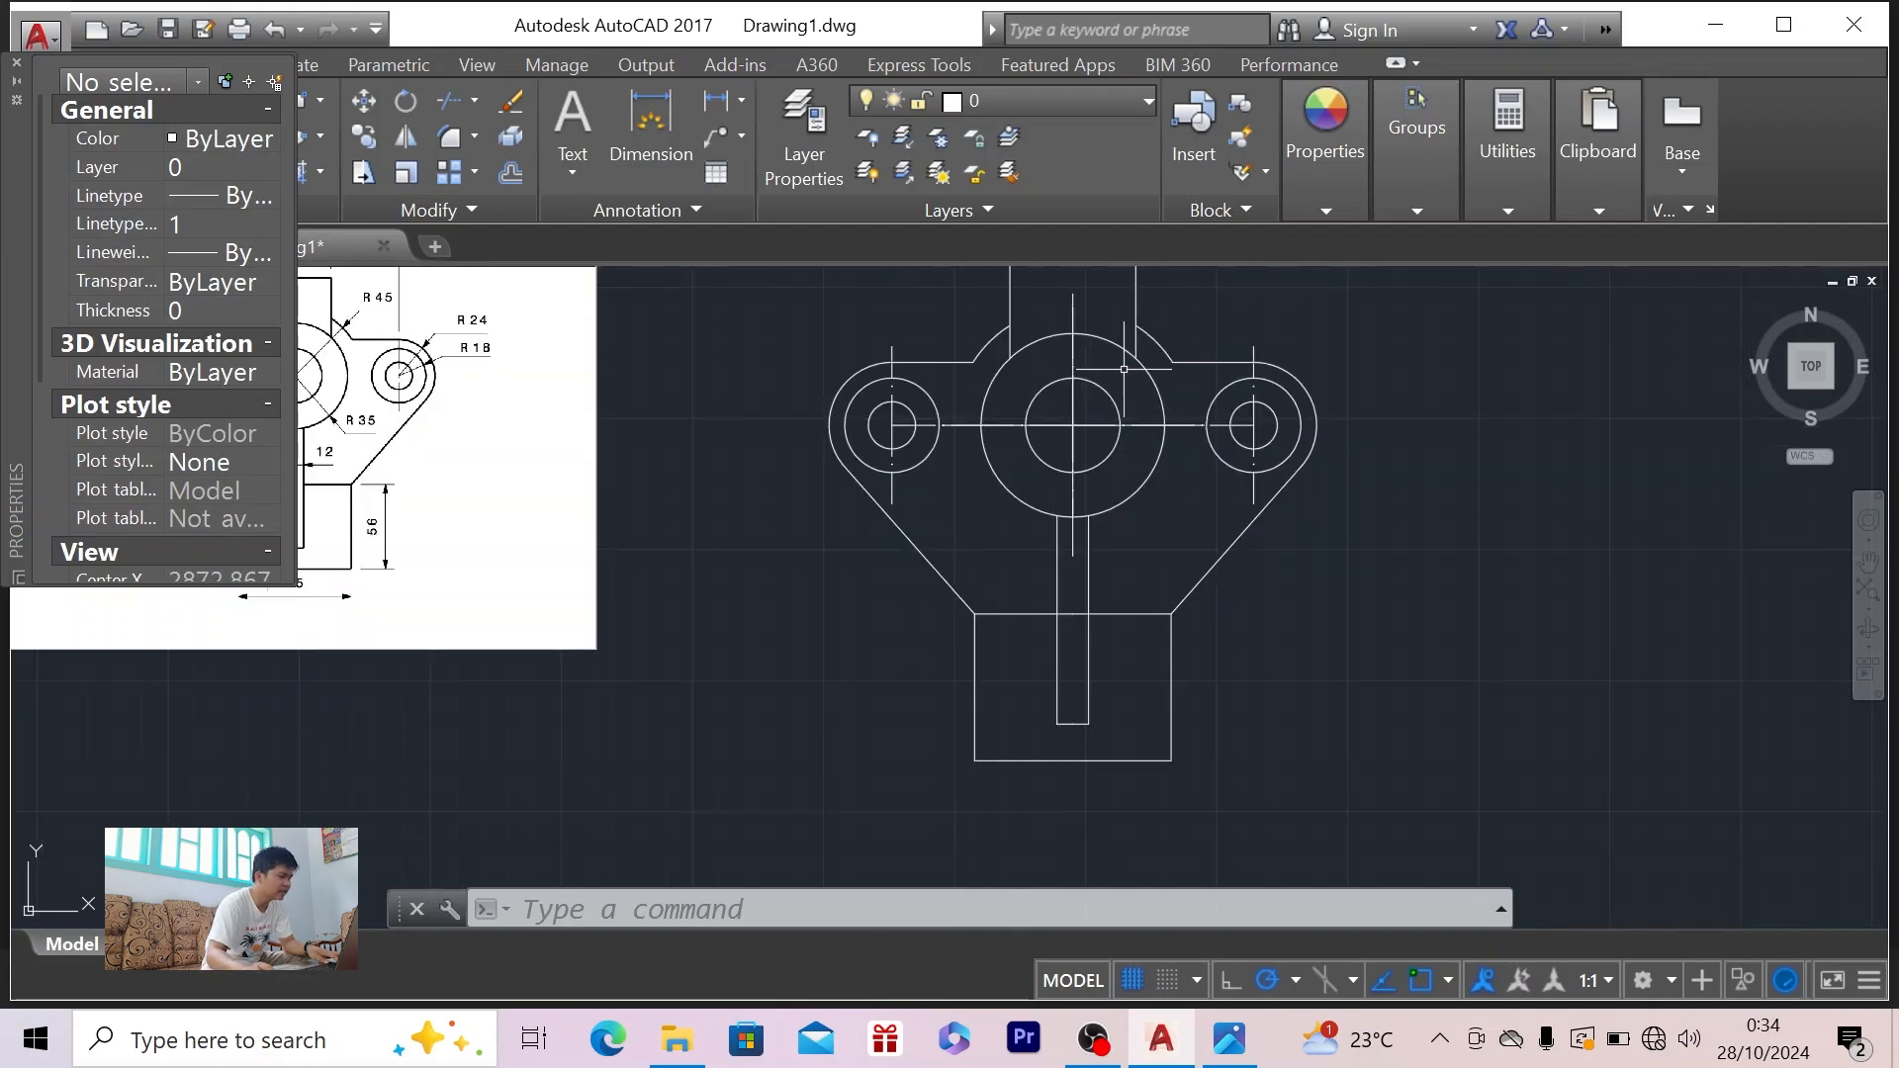
pyautogui.scroll(-2, 1127, 375)
pyautogui.hotkey('alt', 'Tab')
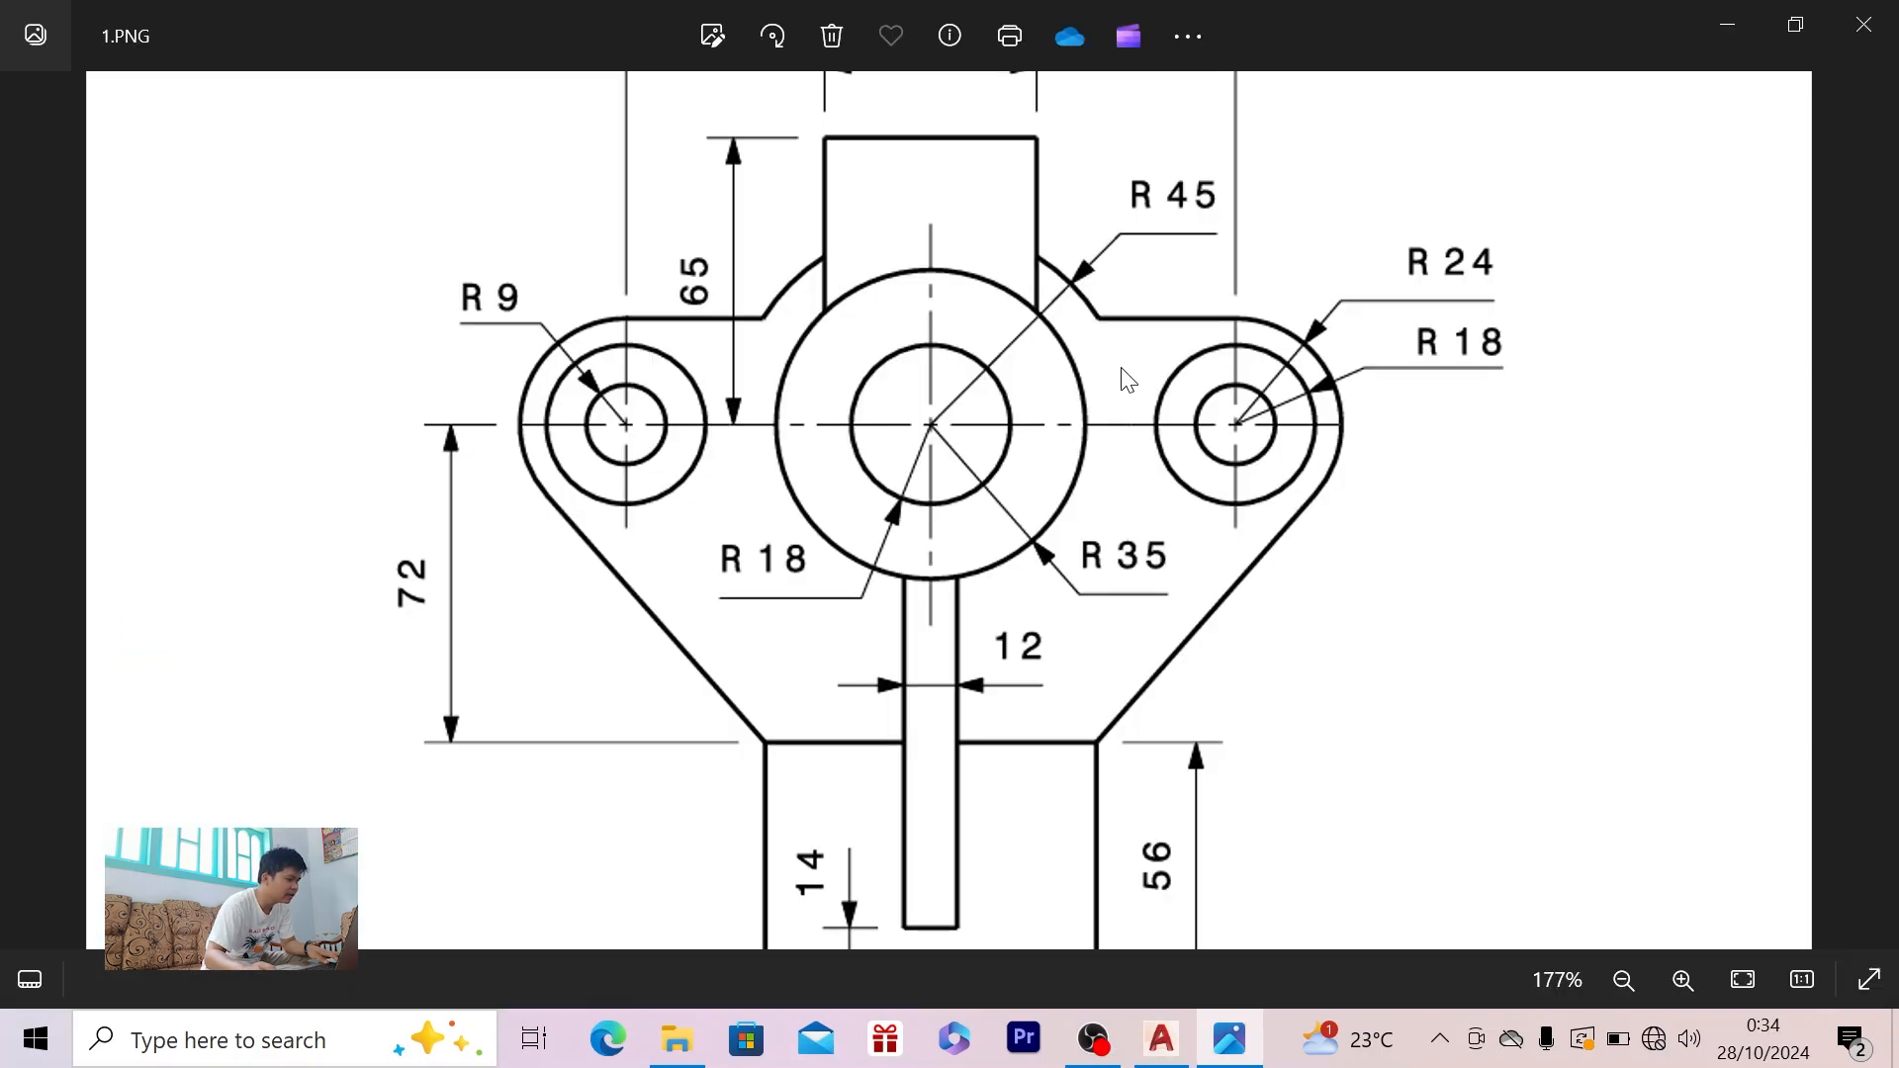
pyautogui.hotkey('alt', 'Tab')
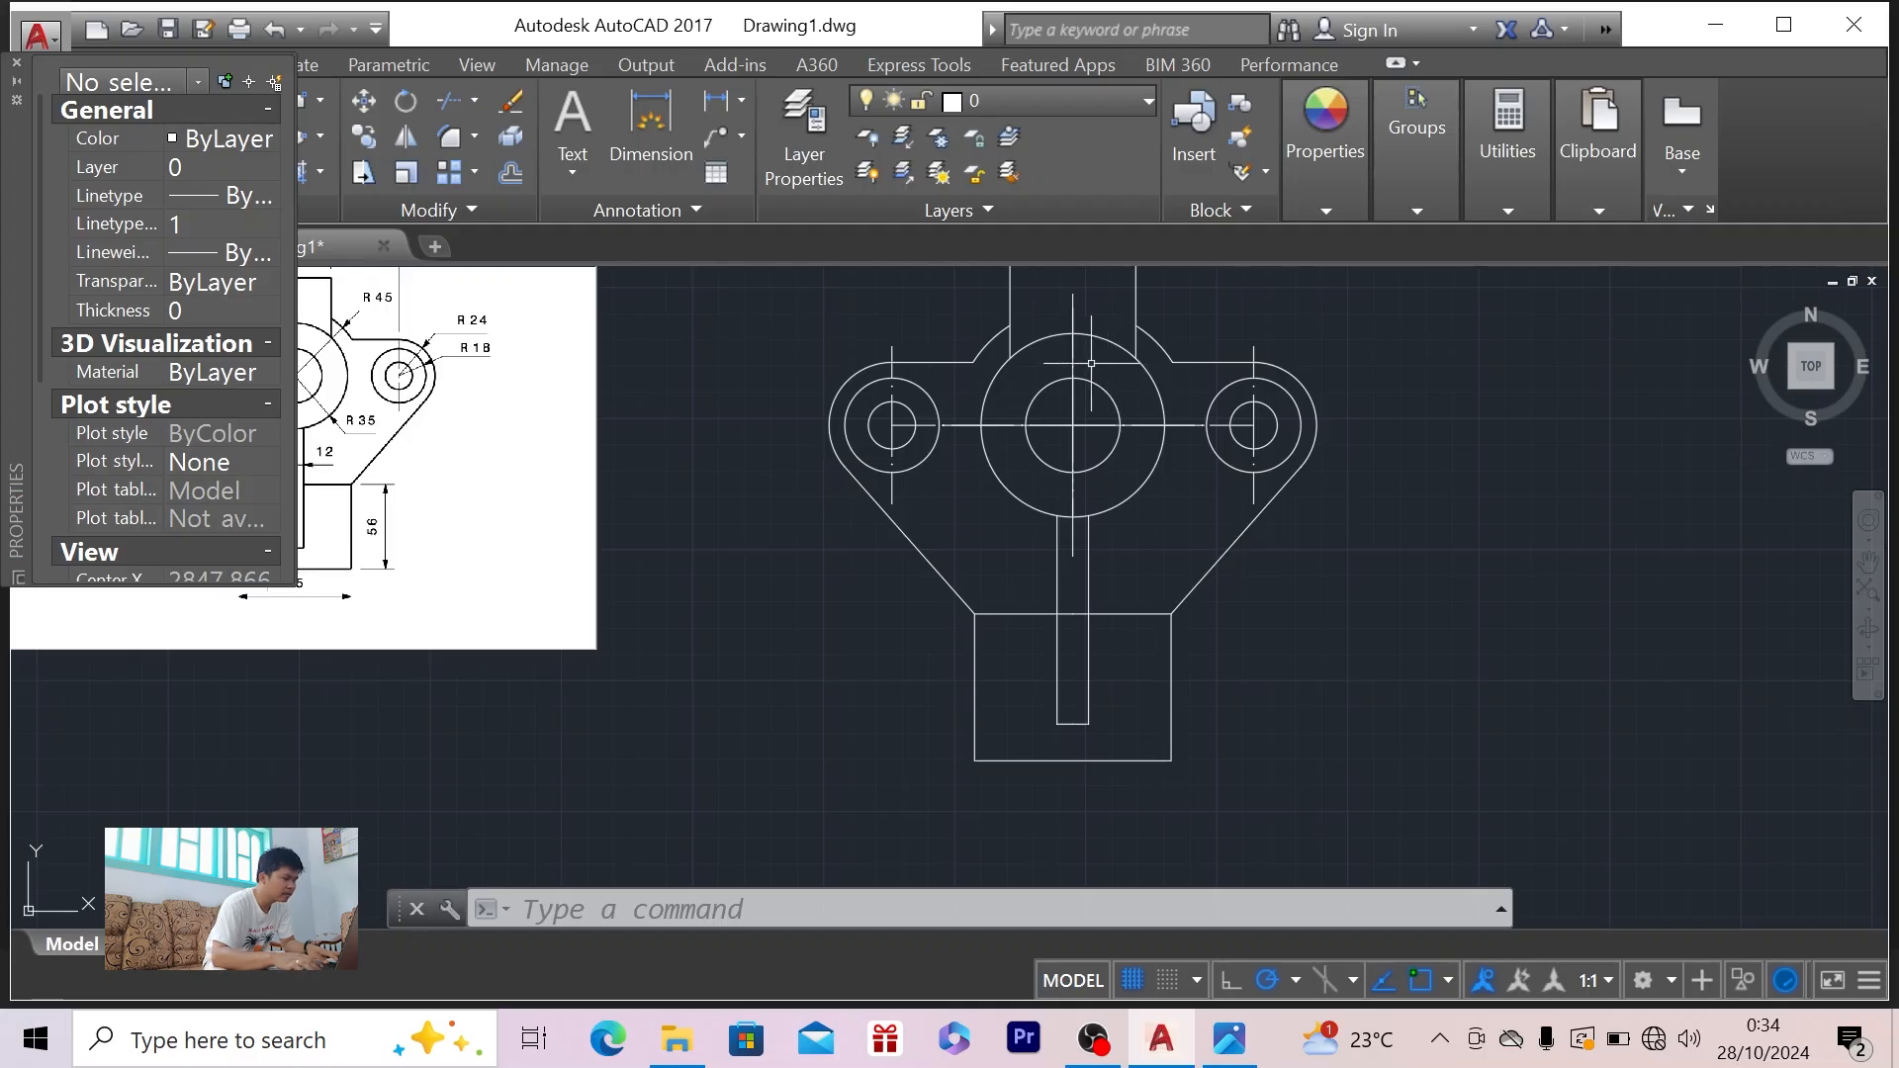
pyautogui.click(1071, 364)
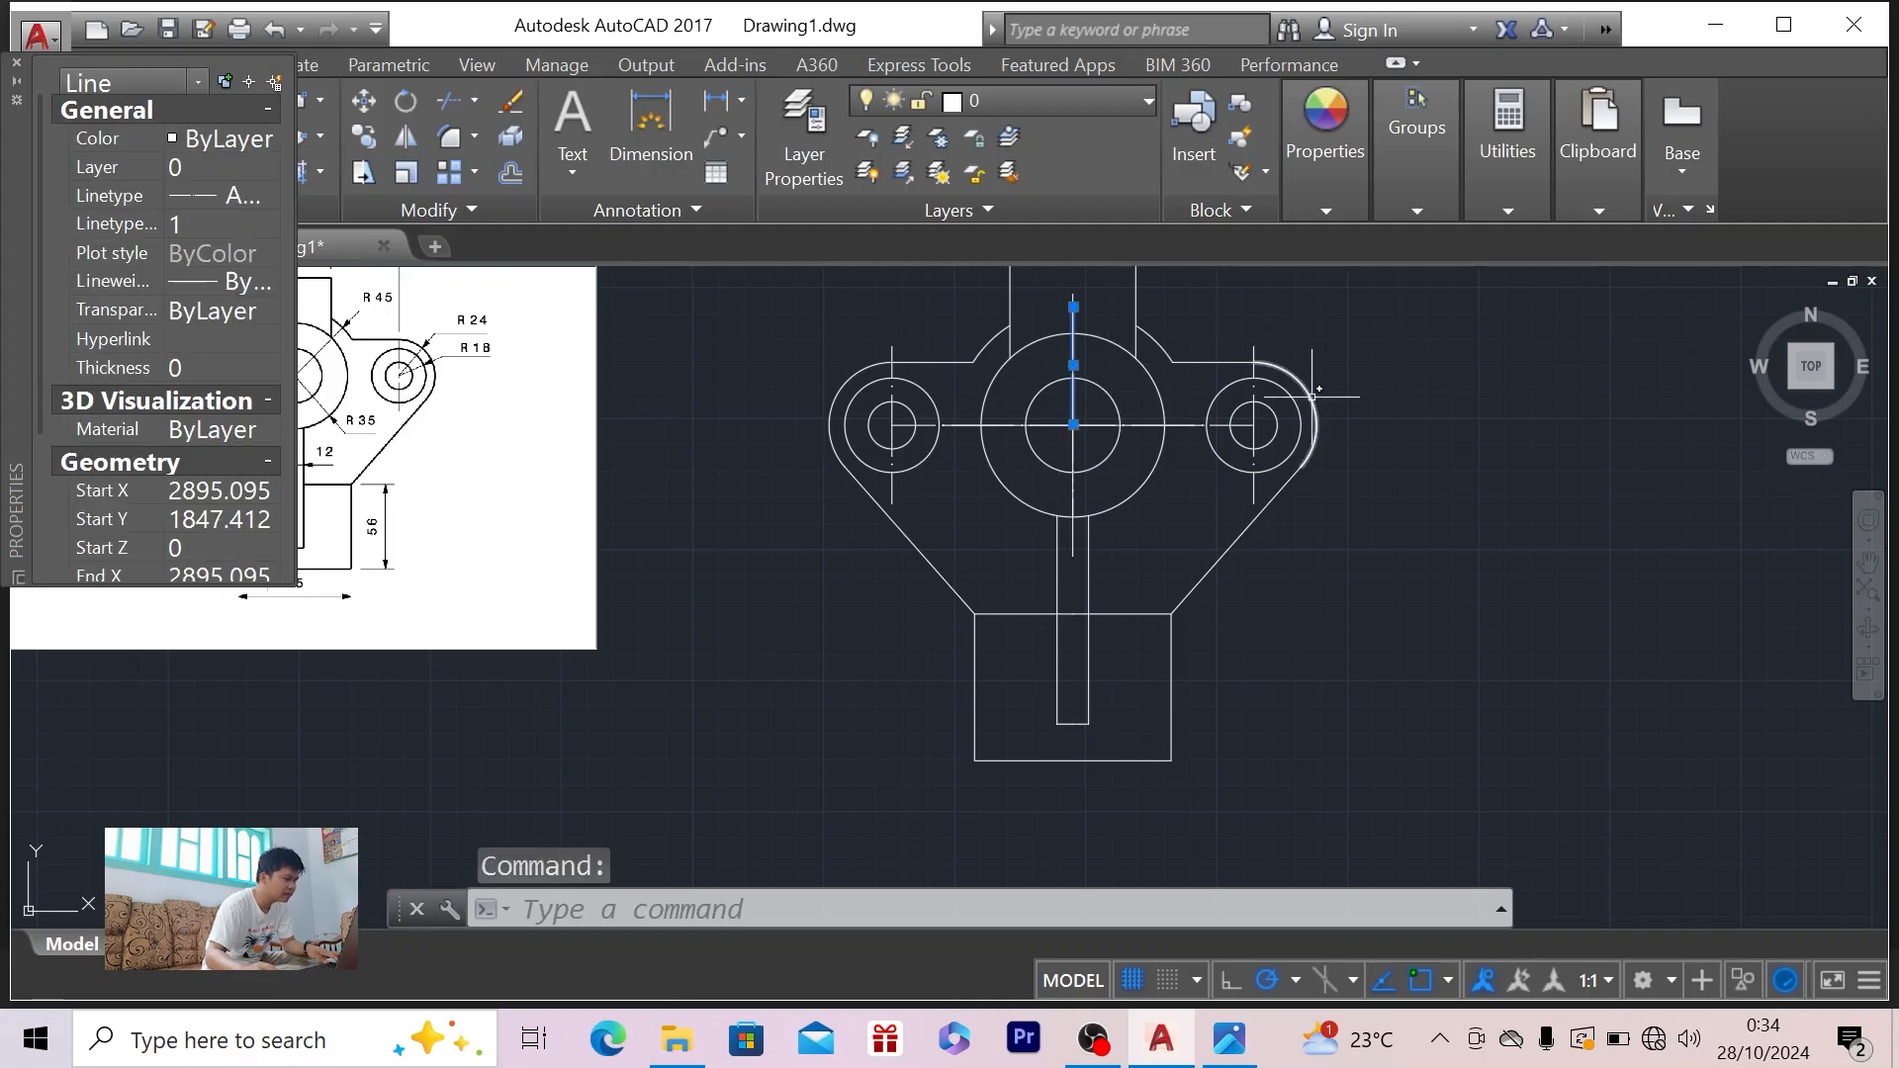
pyautogui.press('Delete')
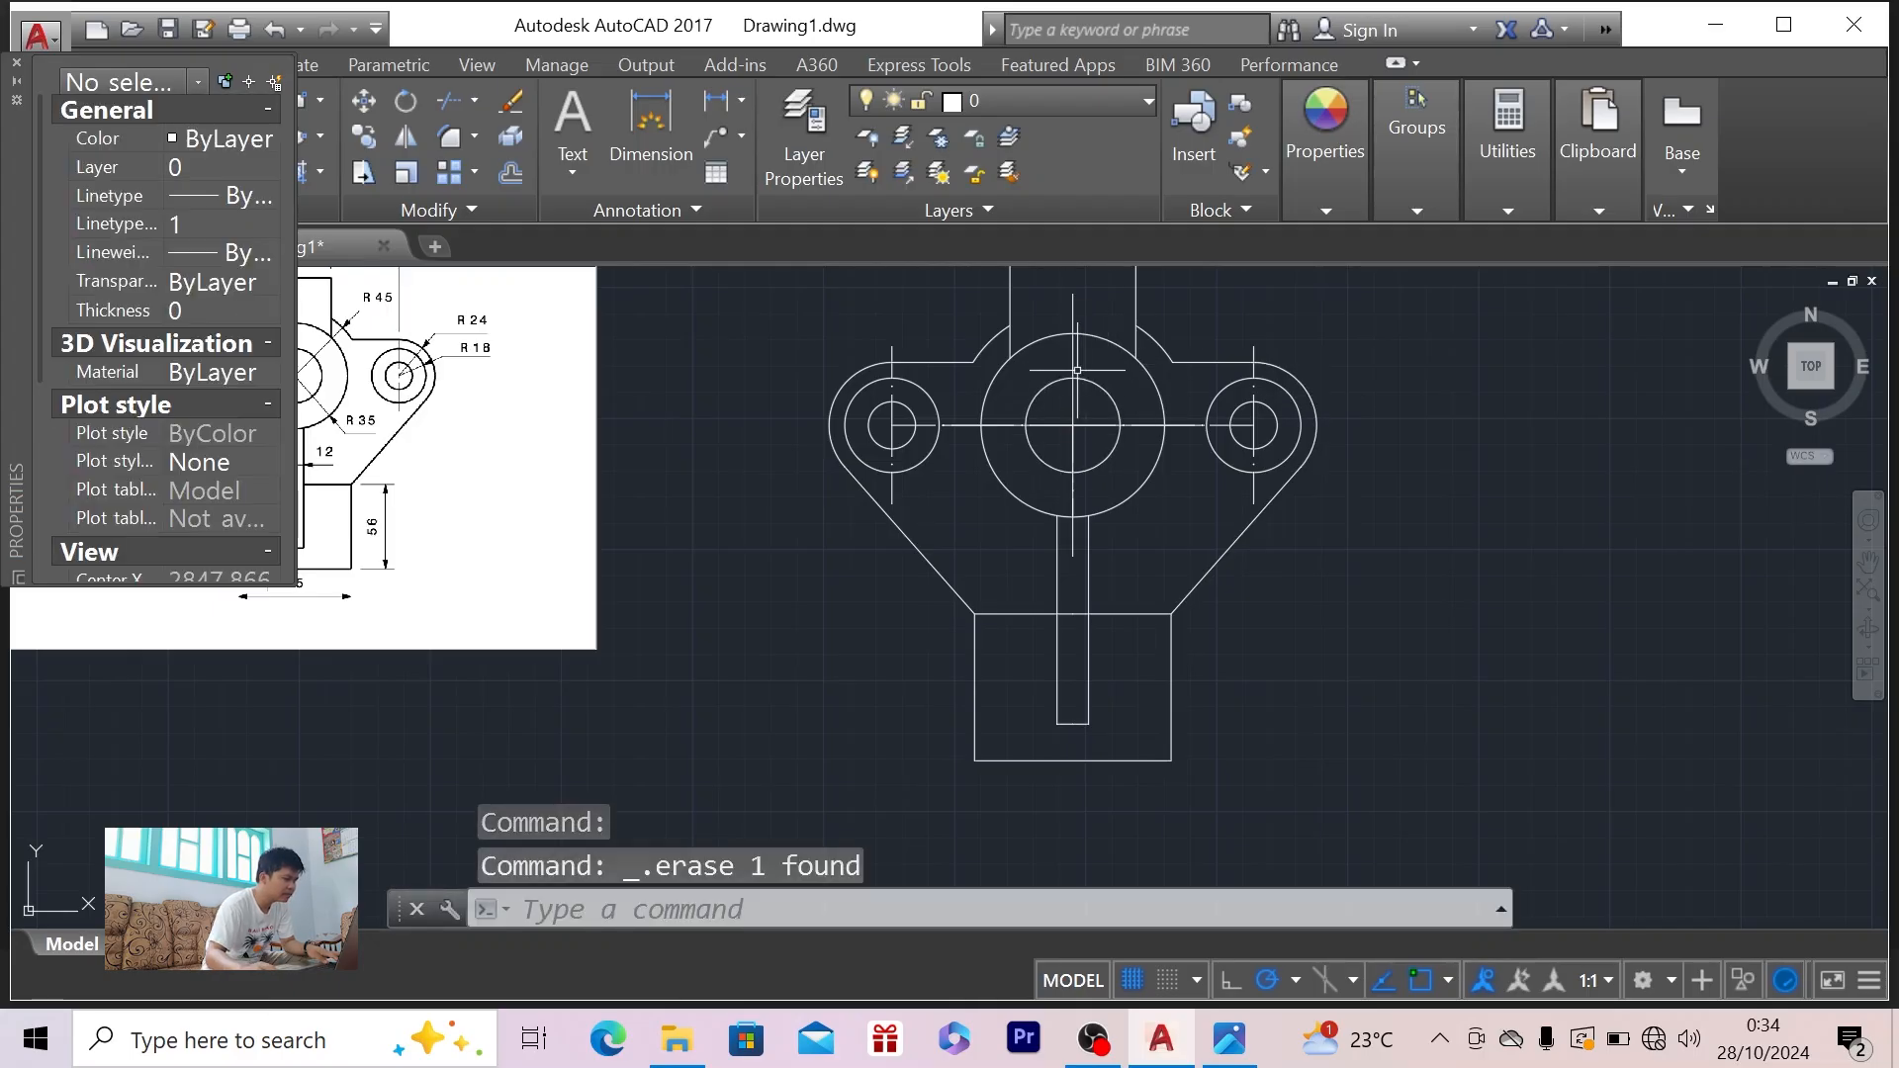
# - Try erasing the remaining upper vertical centre line segment, and undo that erase
pyautogui.click(1071, 361)
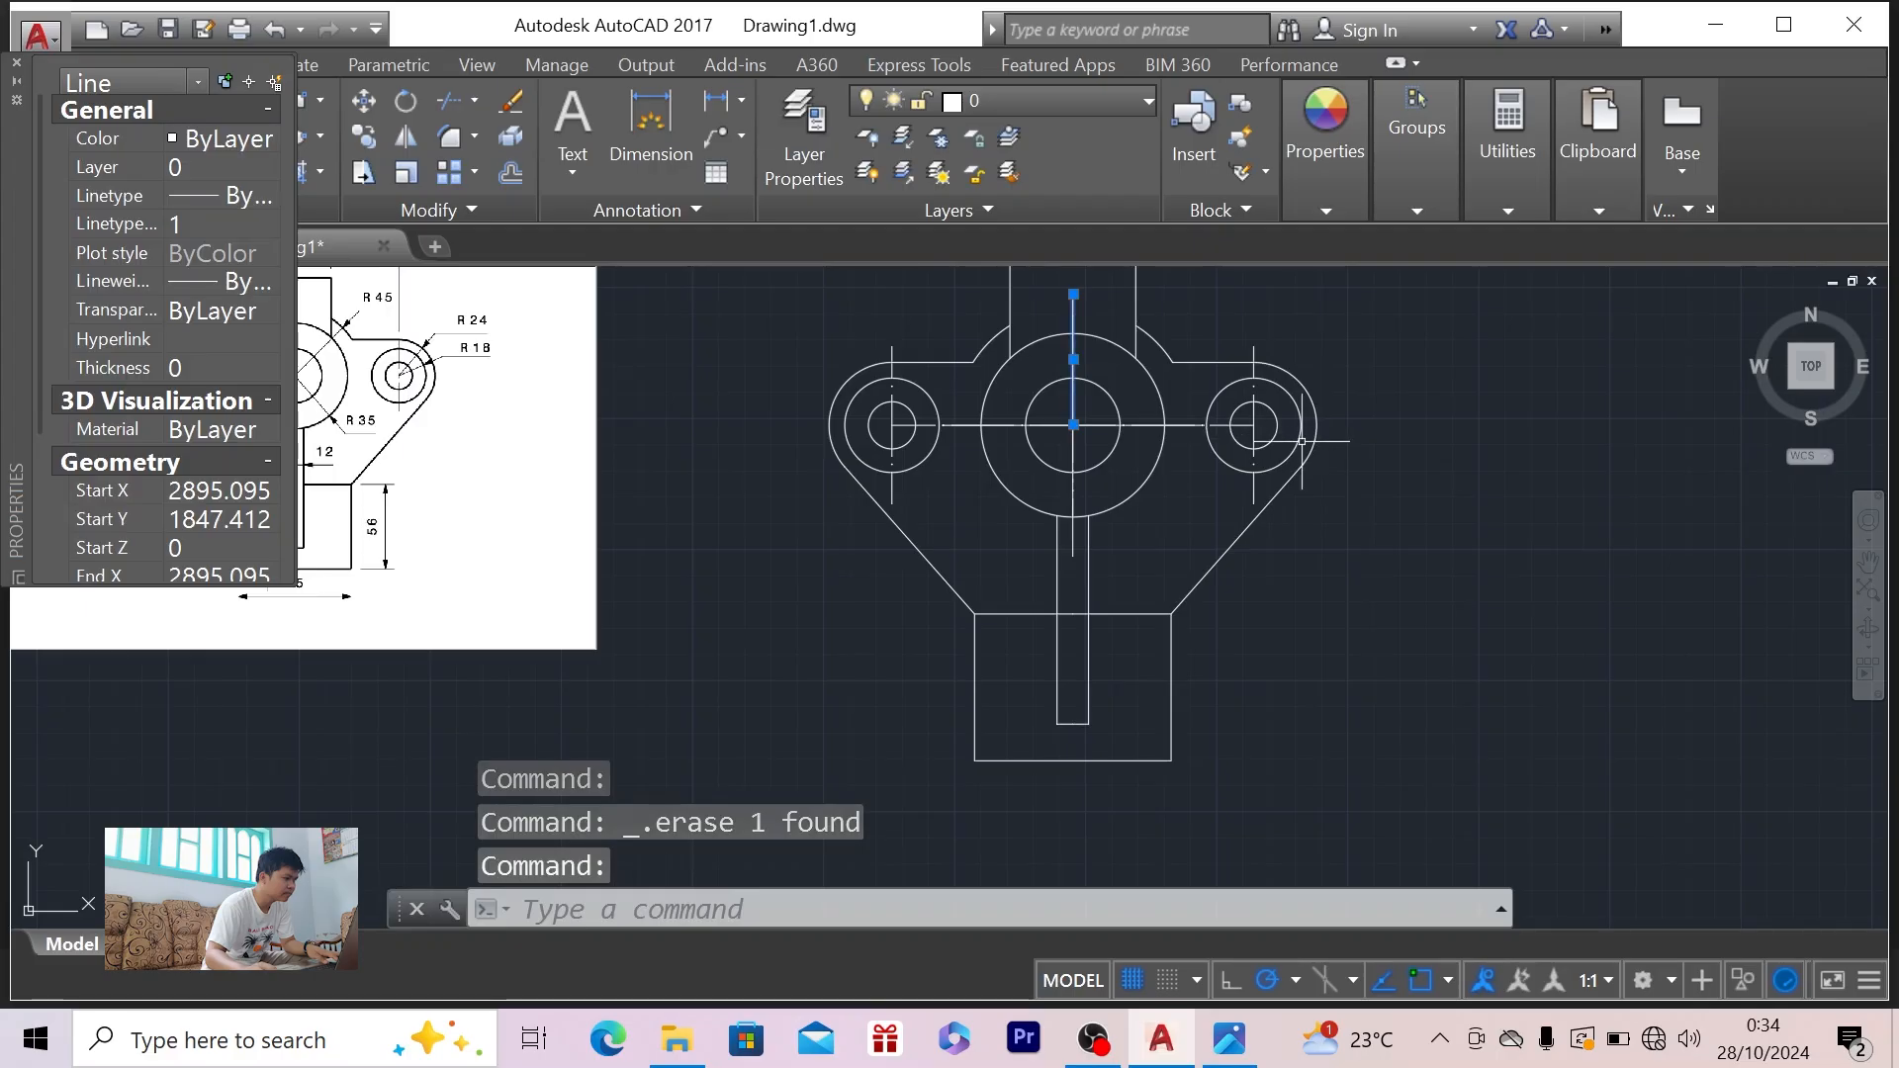
pyautogui.press('Delete')
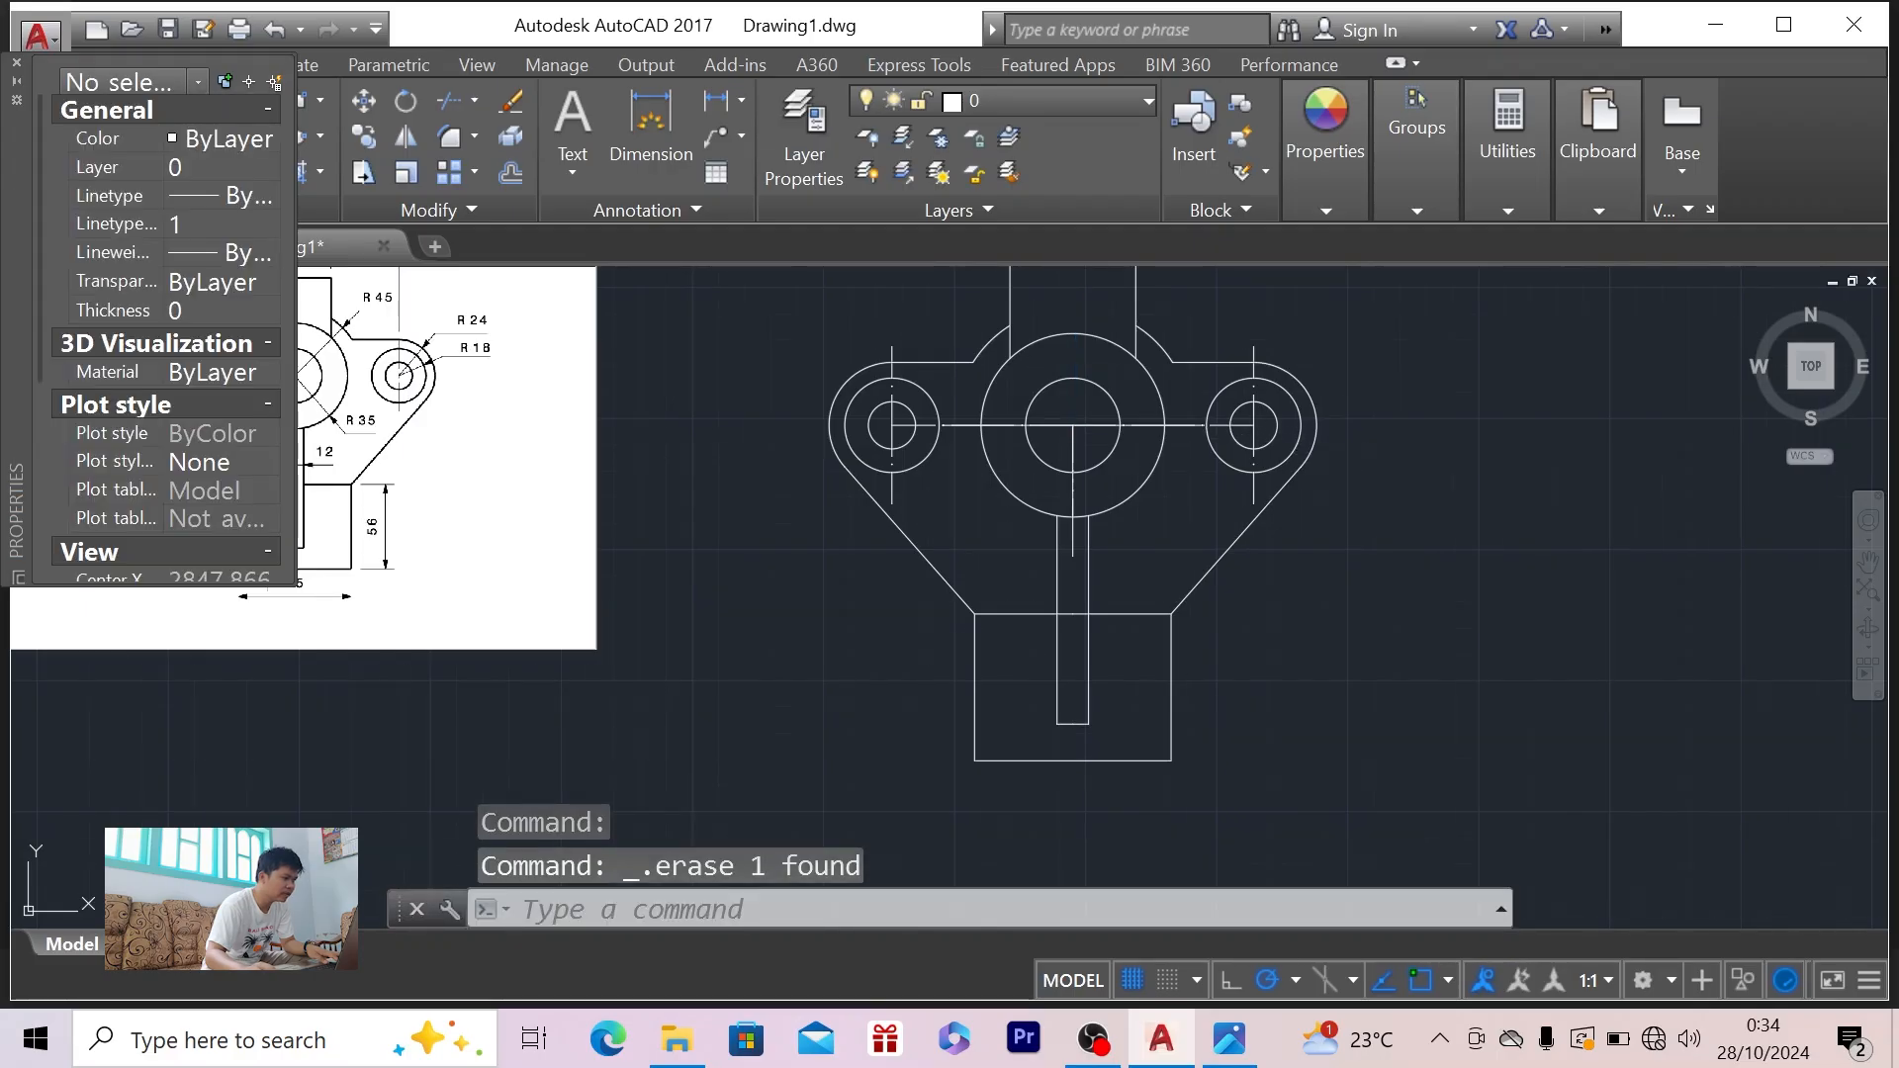
pyautogui.hotkey('ctrl', 'z')
pyautogui.click(1073, 372)
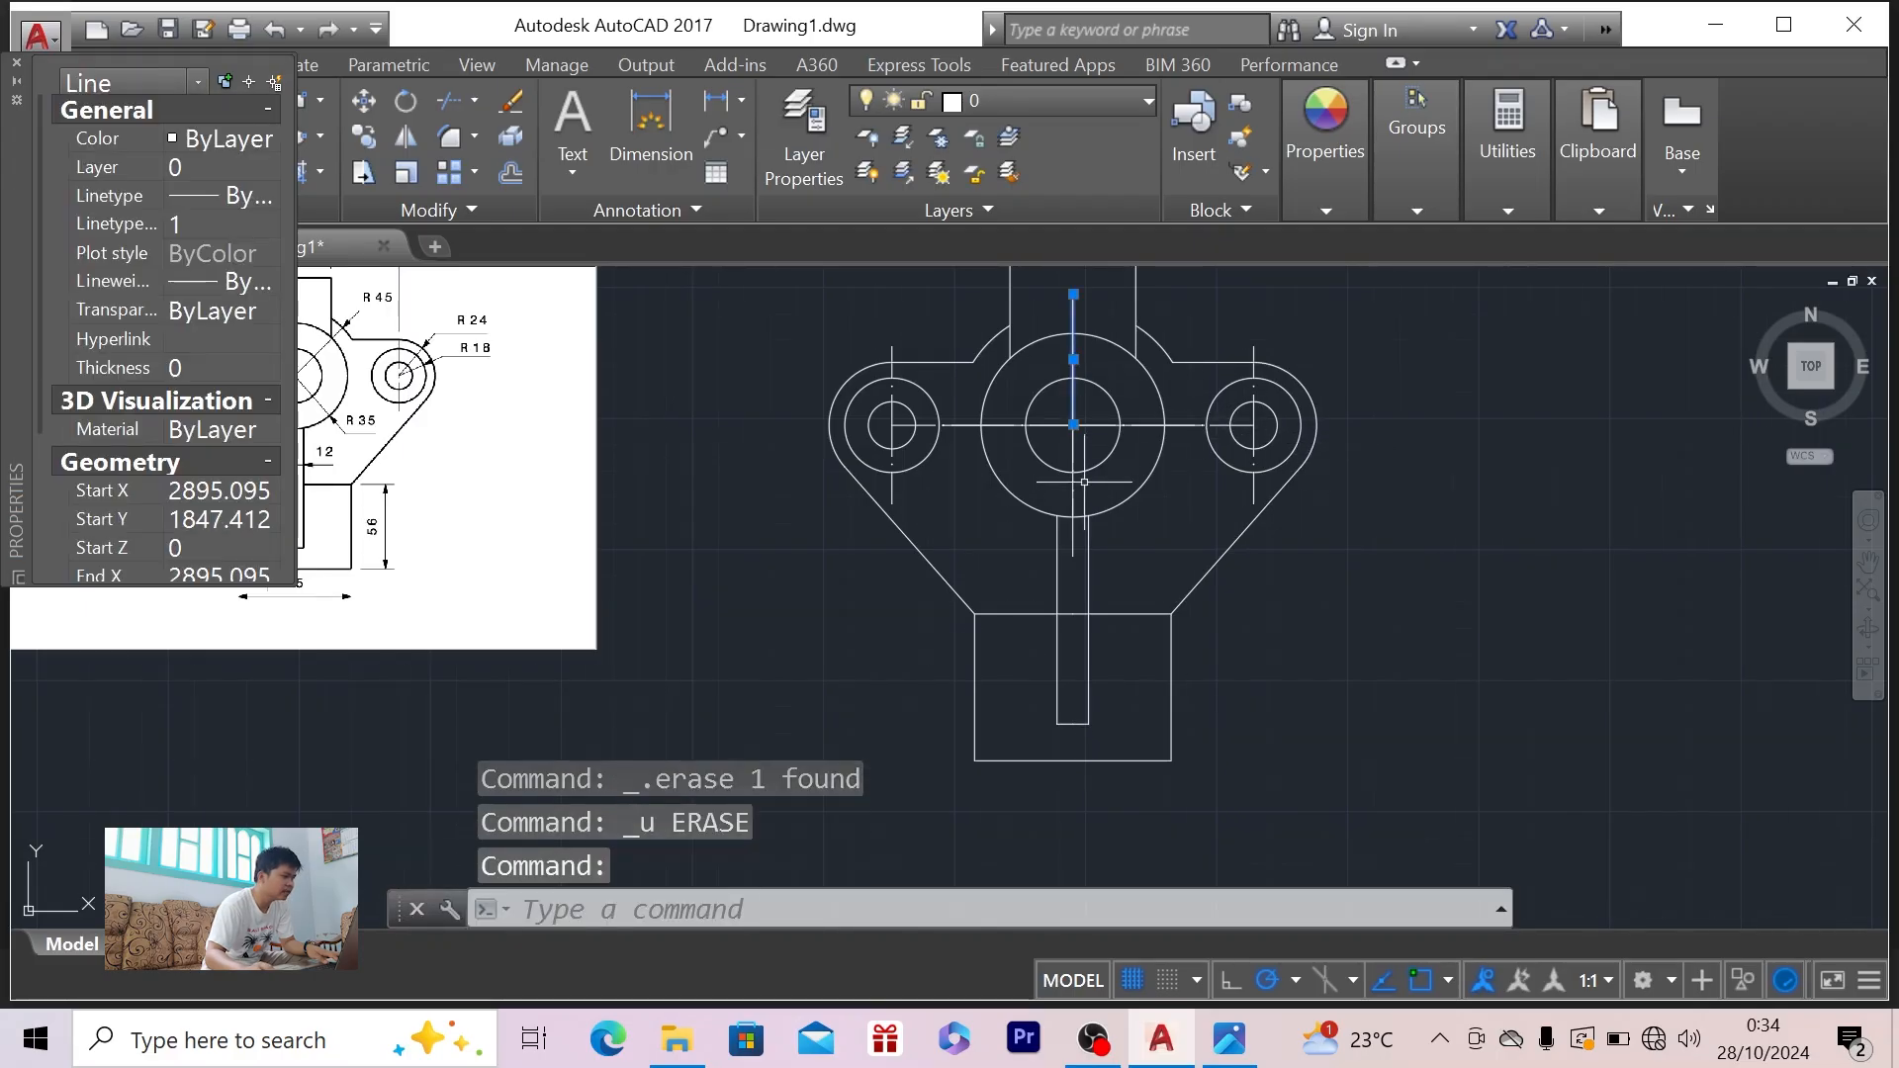
pyautogui.press('Escape')
# - Erase the overlapping short vertical segment below the central circle's centre and set the upper vertical segment's linetype to ACAD_ISO04W100
pyautogui.click(1074, 494)
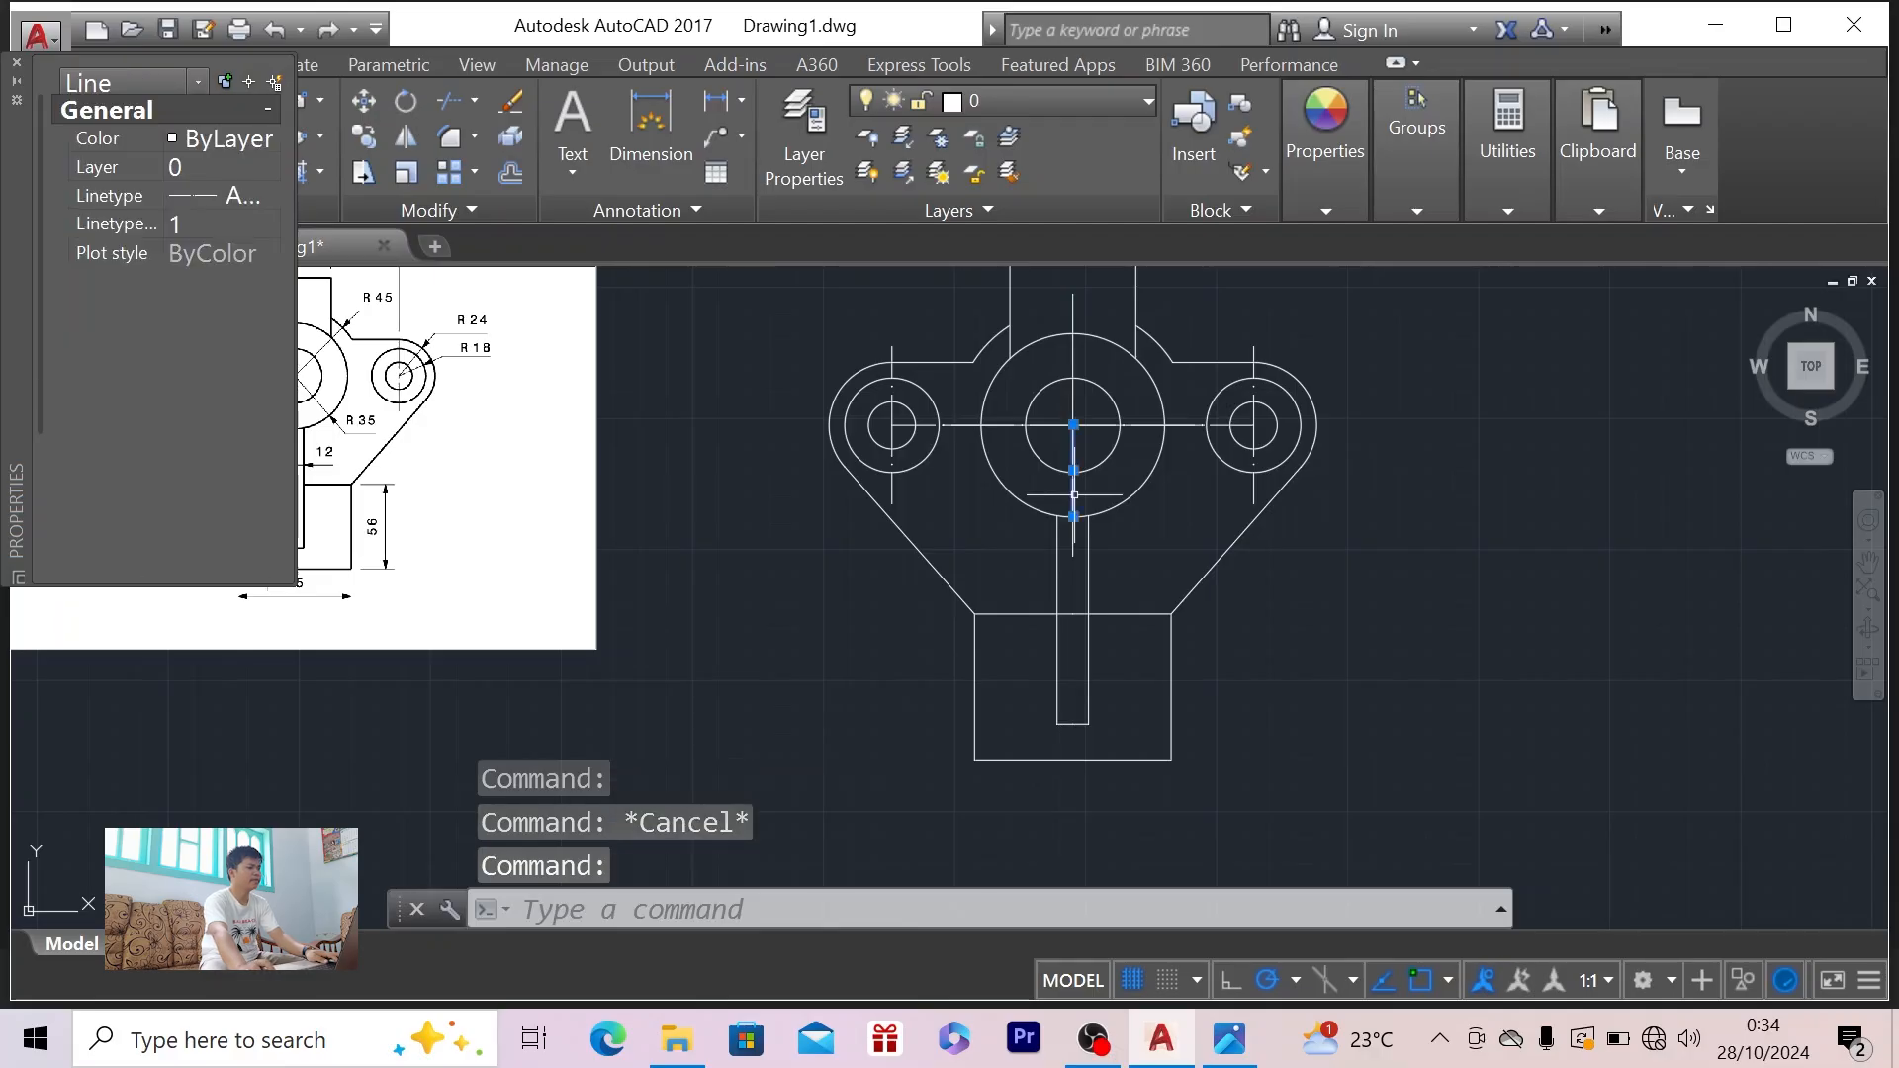
pyautogui.press('Delete')
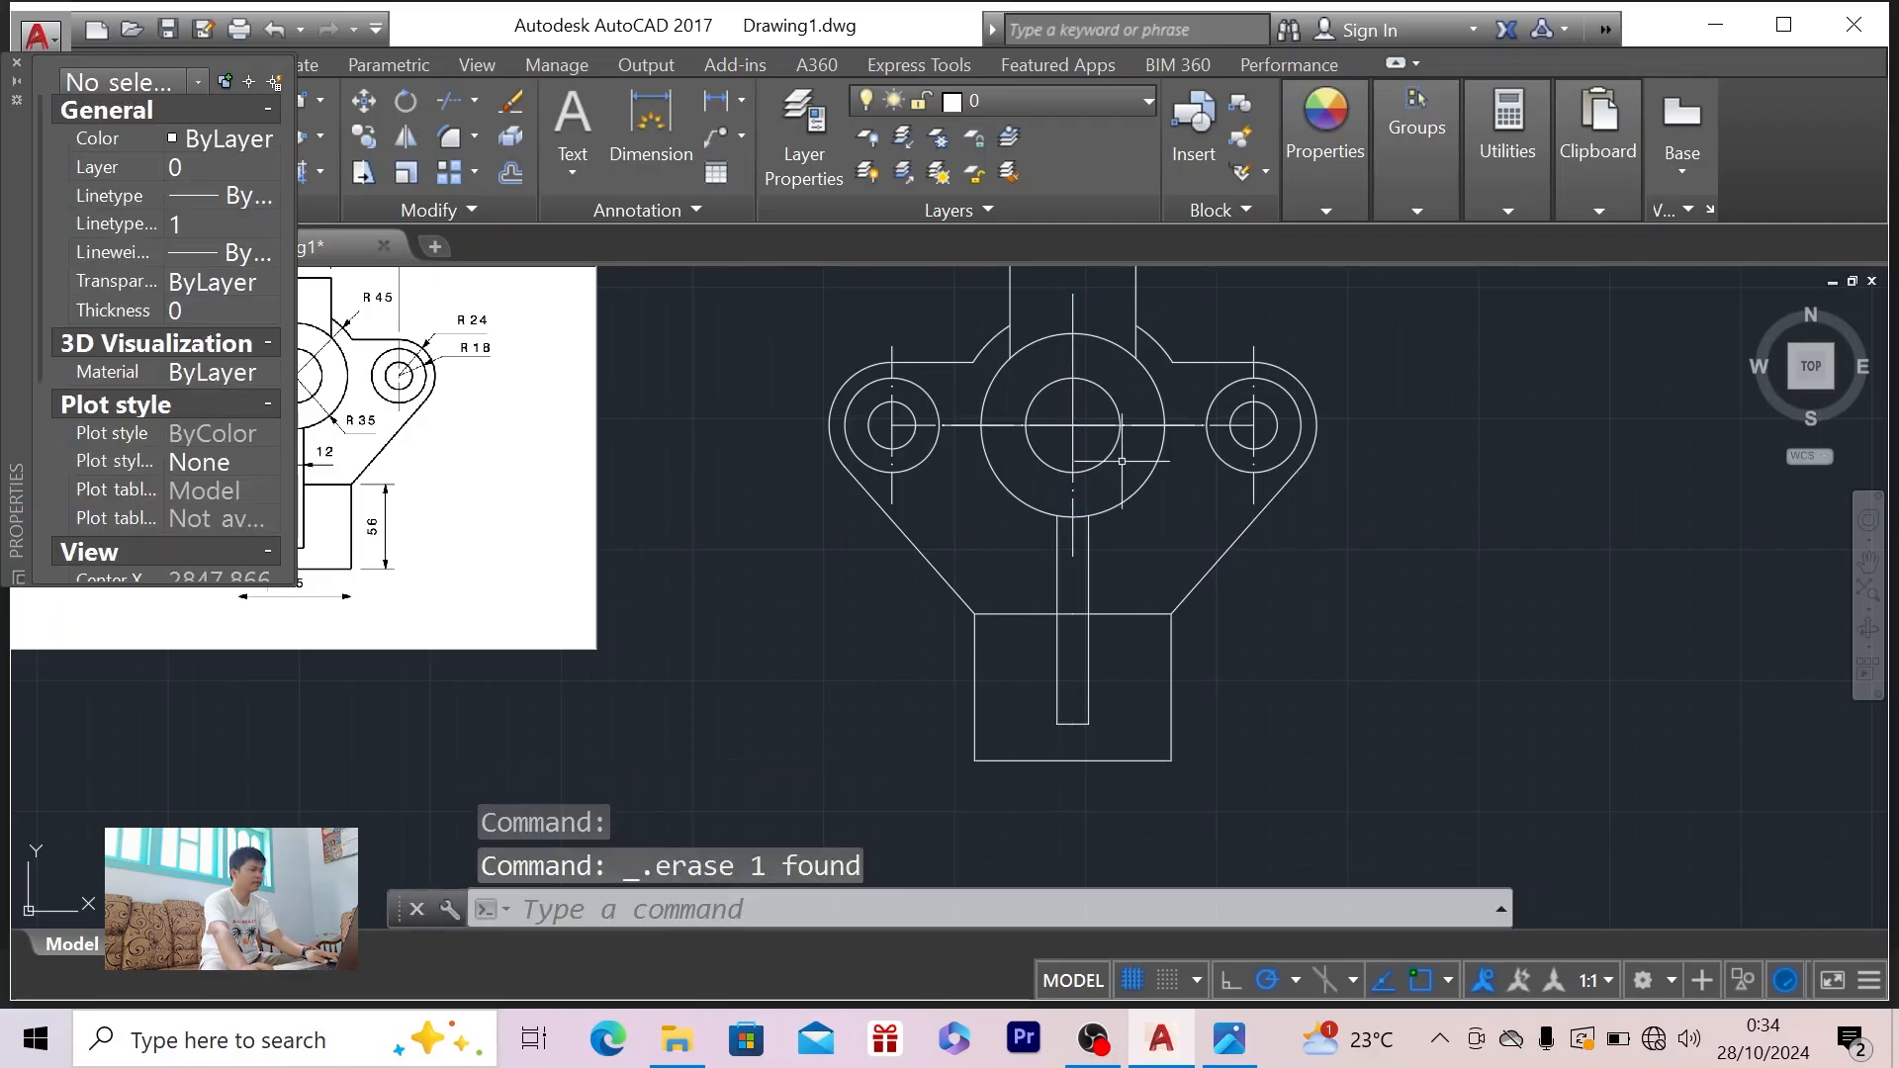
pyautogui.click(1074, 354)
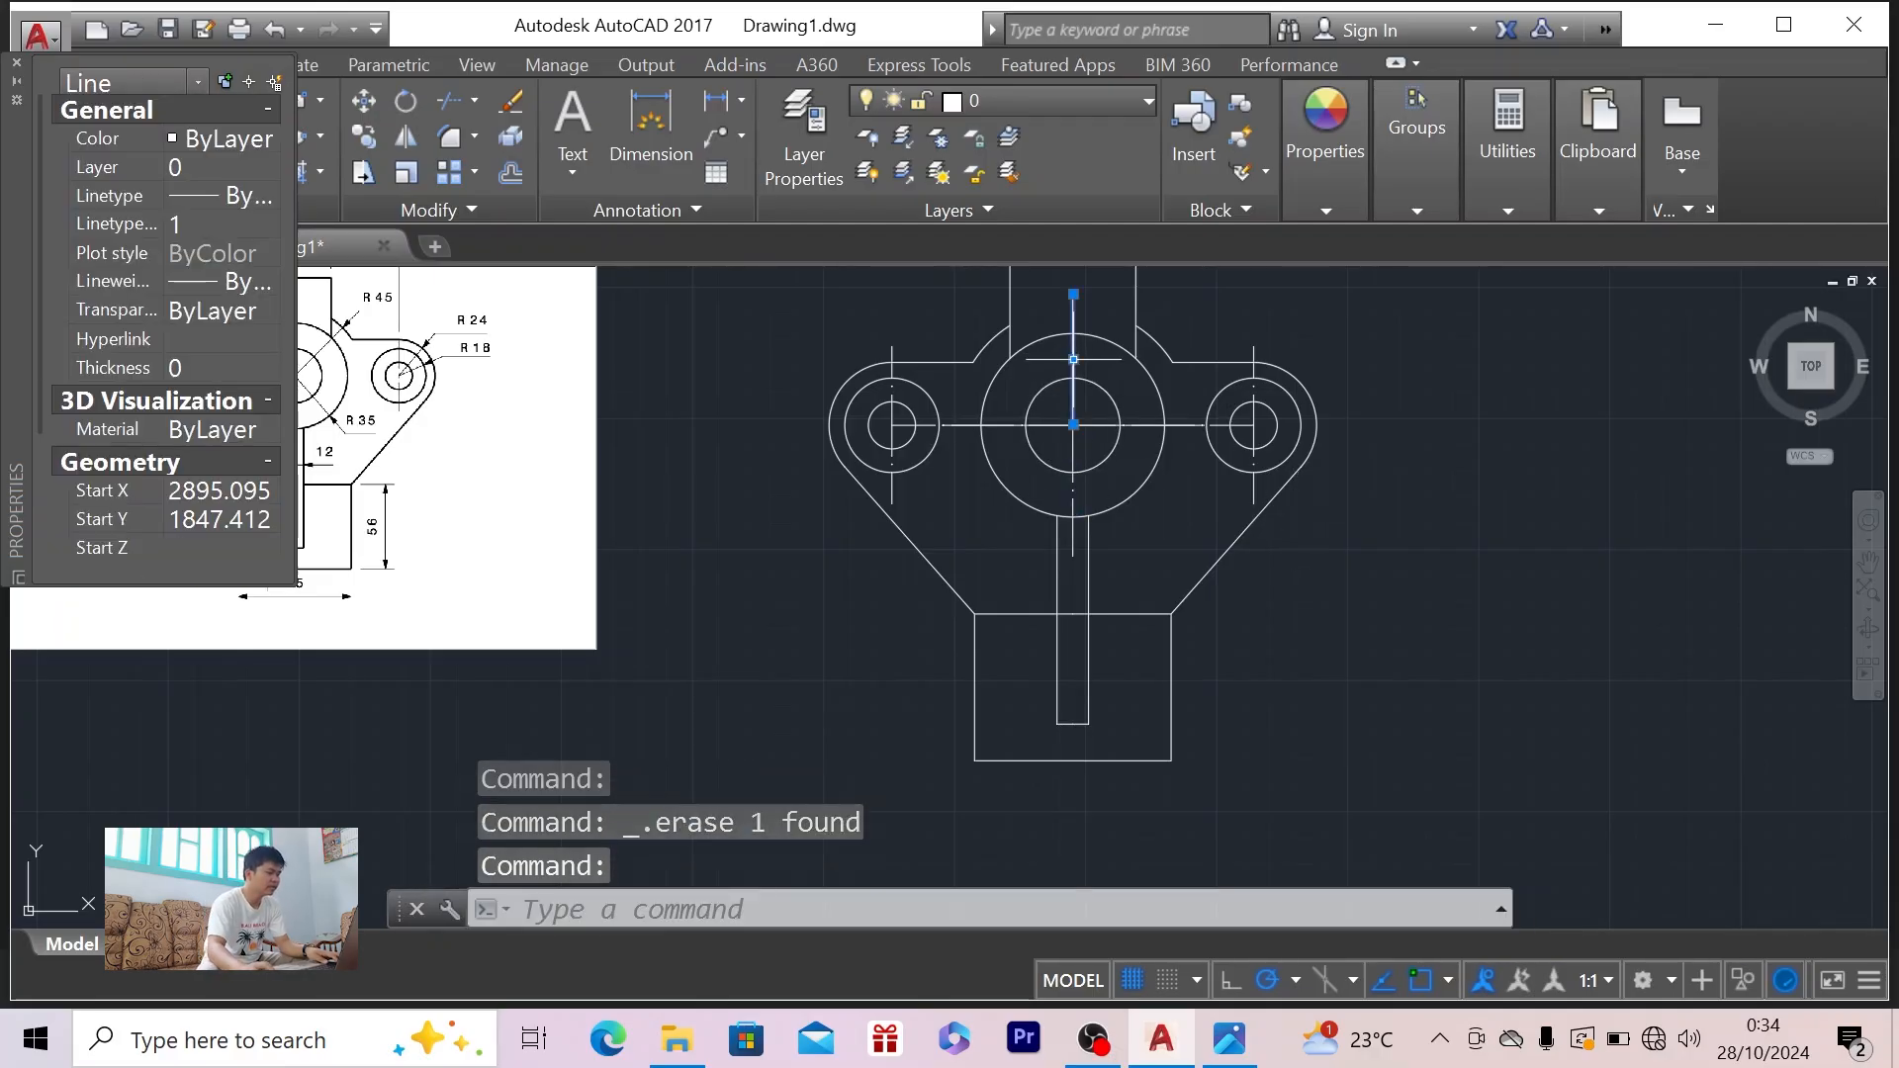
pyautogui.click(217, 195)
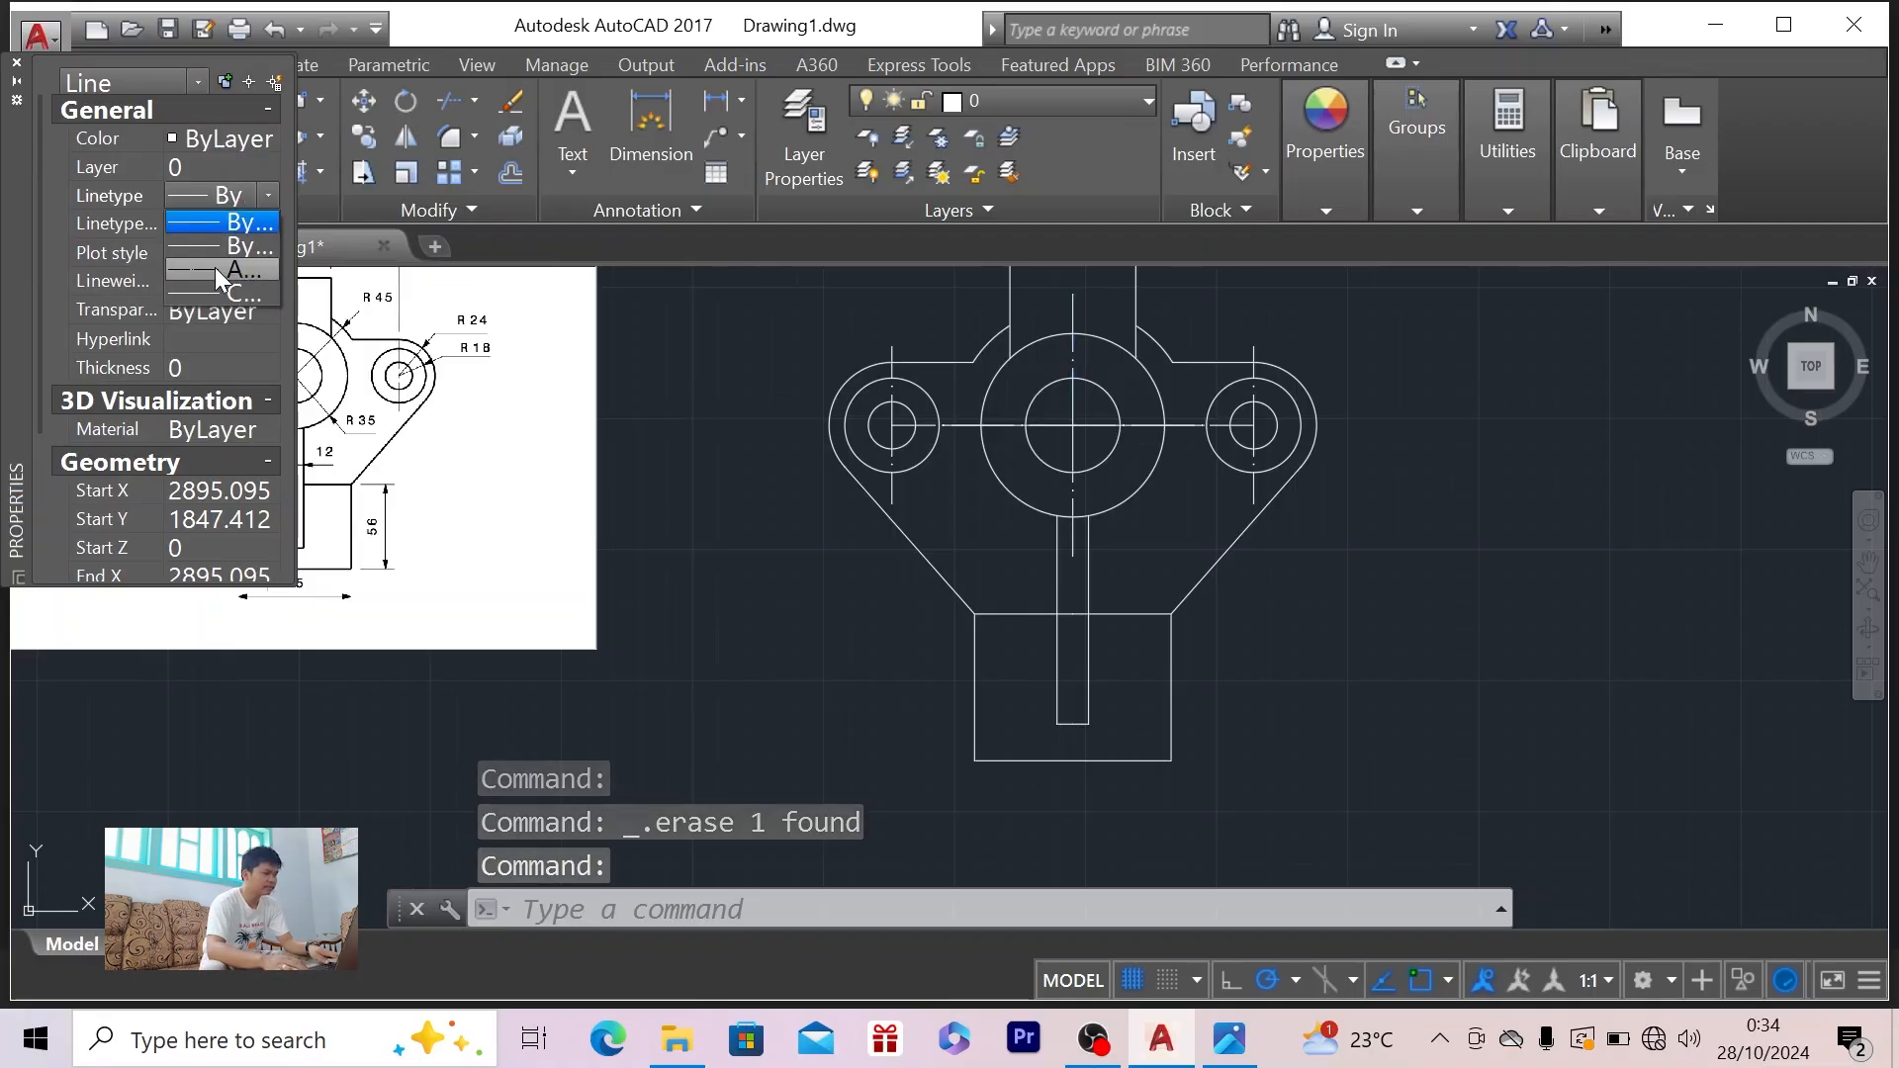
pyautogui.click(215, 267)
pyautogui.press('Escape')
pyautogui.press('Escape')
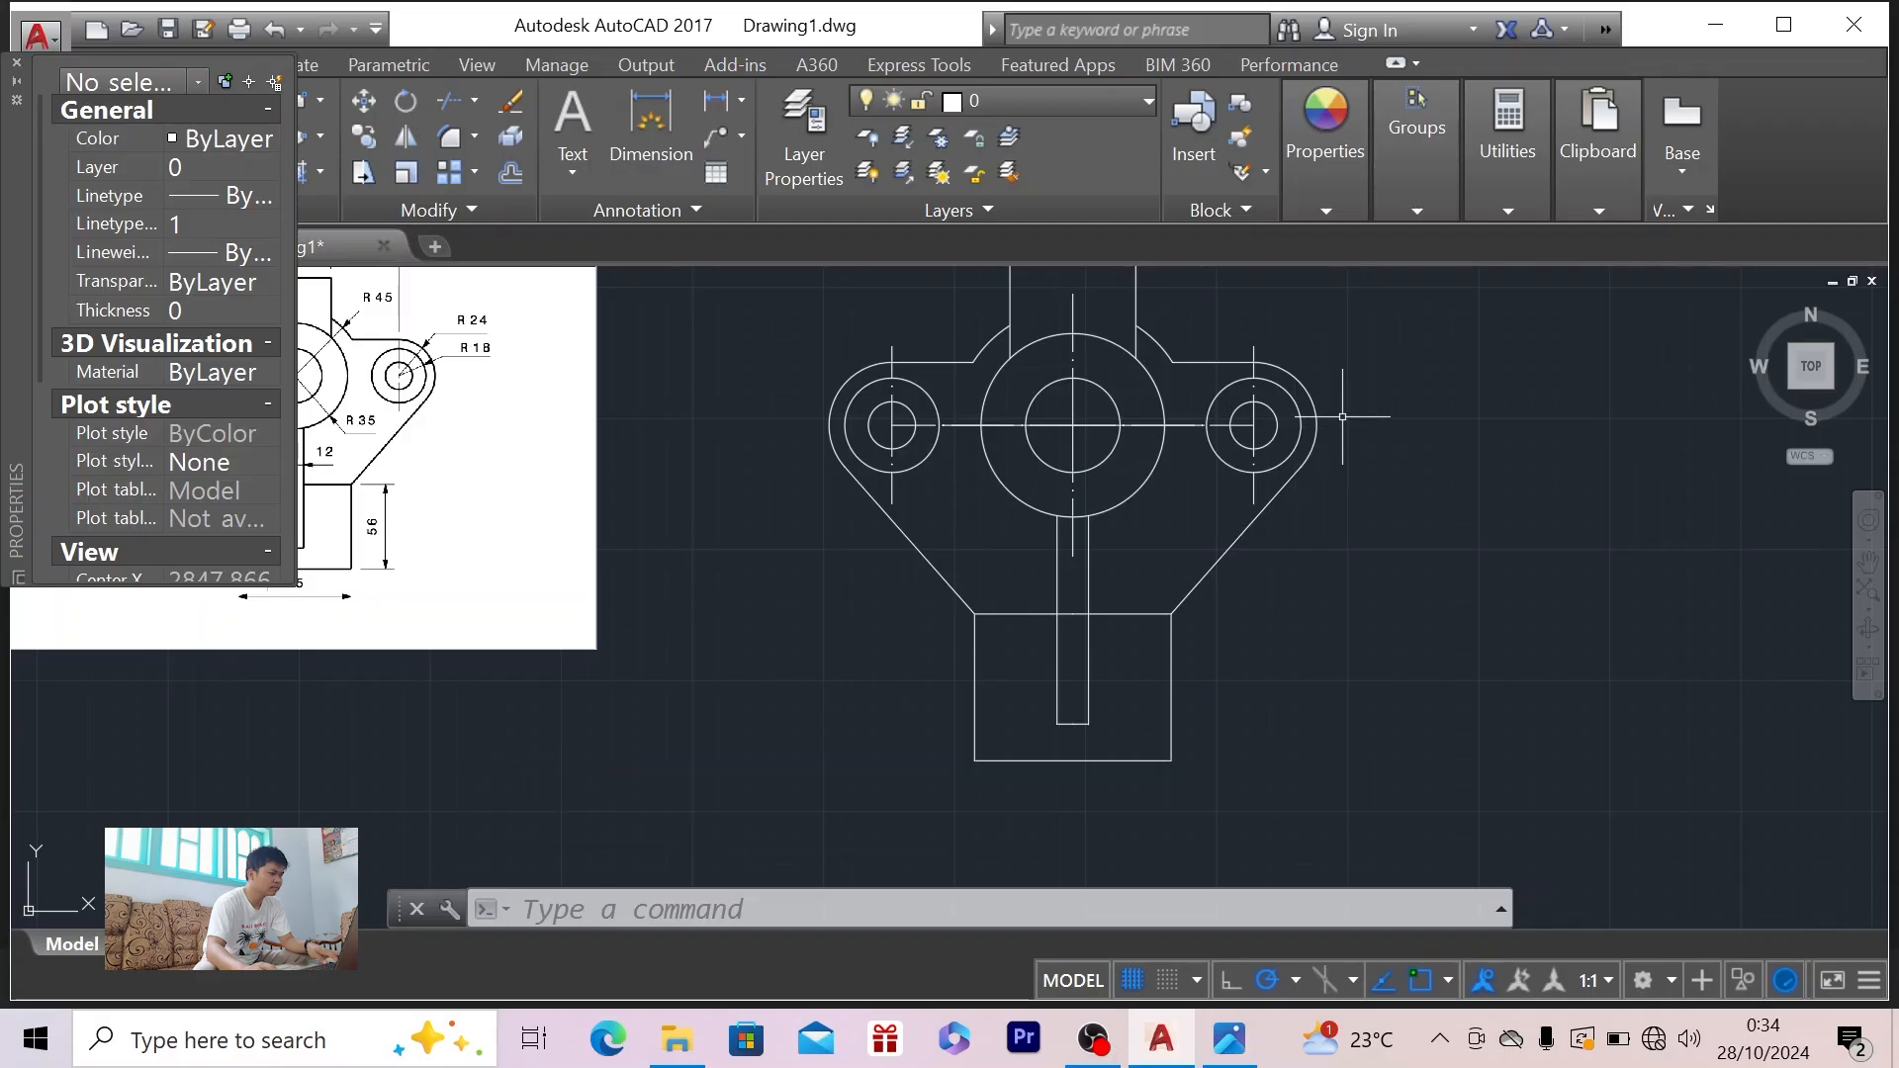
# - Inspect the bracket's centre lines up close and review the upper dimensions in reference image 1.PNG
pyautogui.scroll(-1, 1345, 417)
pyautogui.scroll(2, 1272, 309)
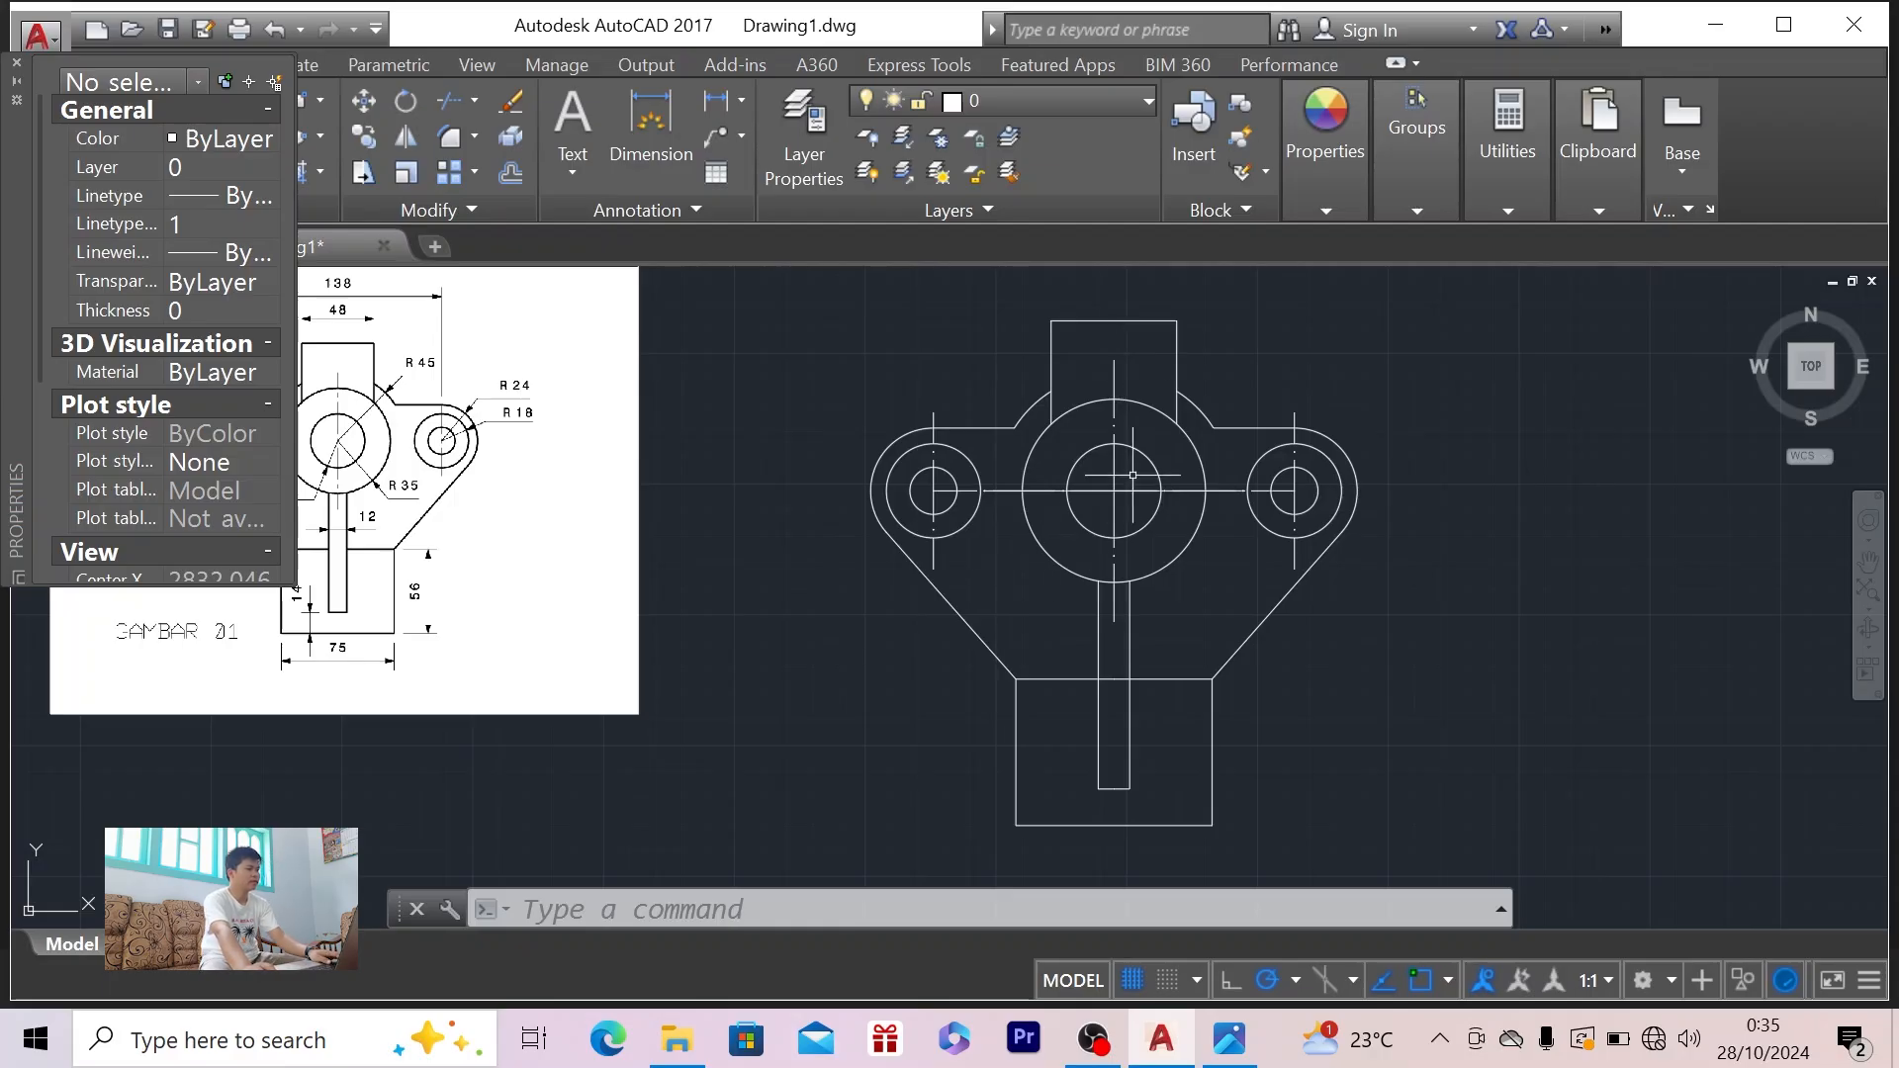
pyautogui.scroll(3, 1073, 490)
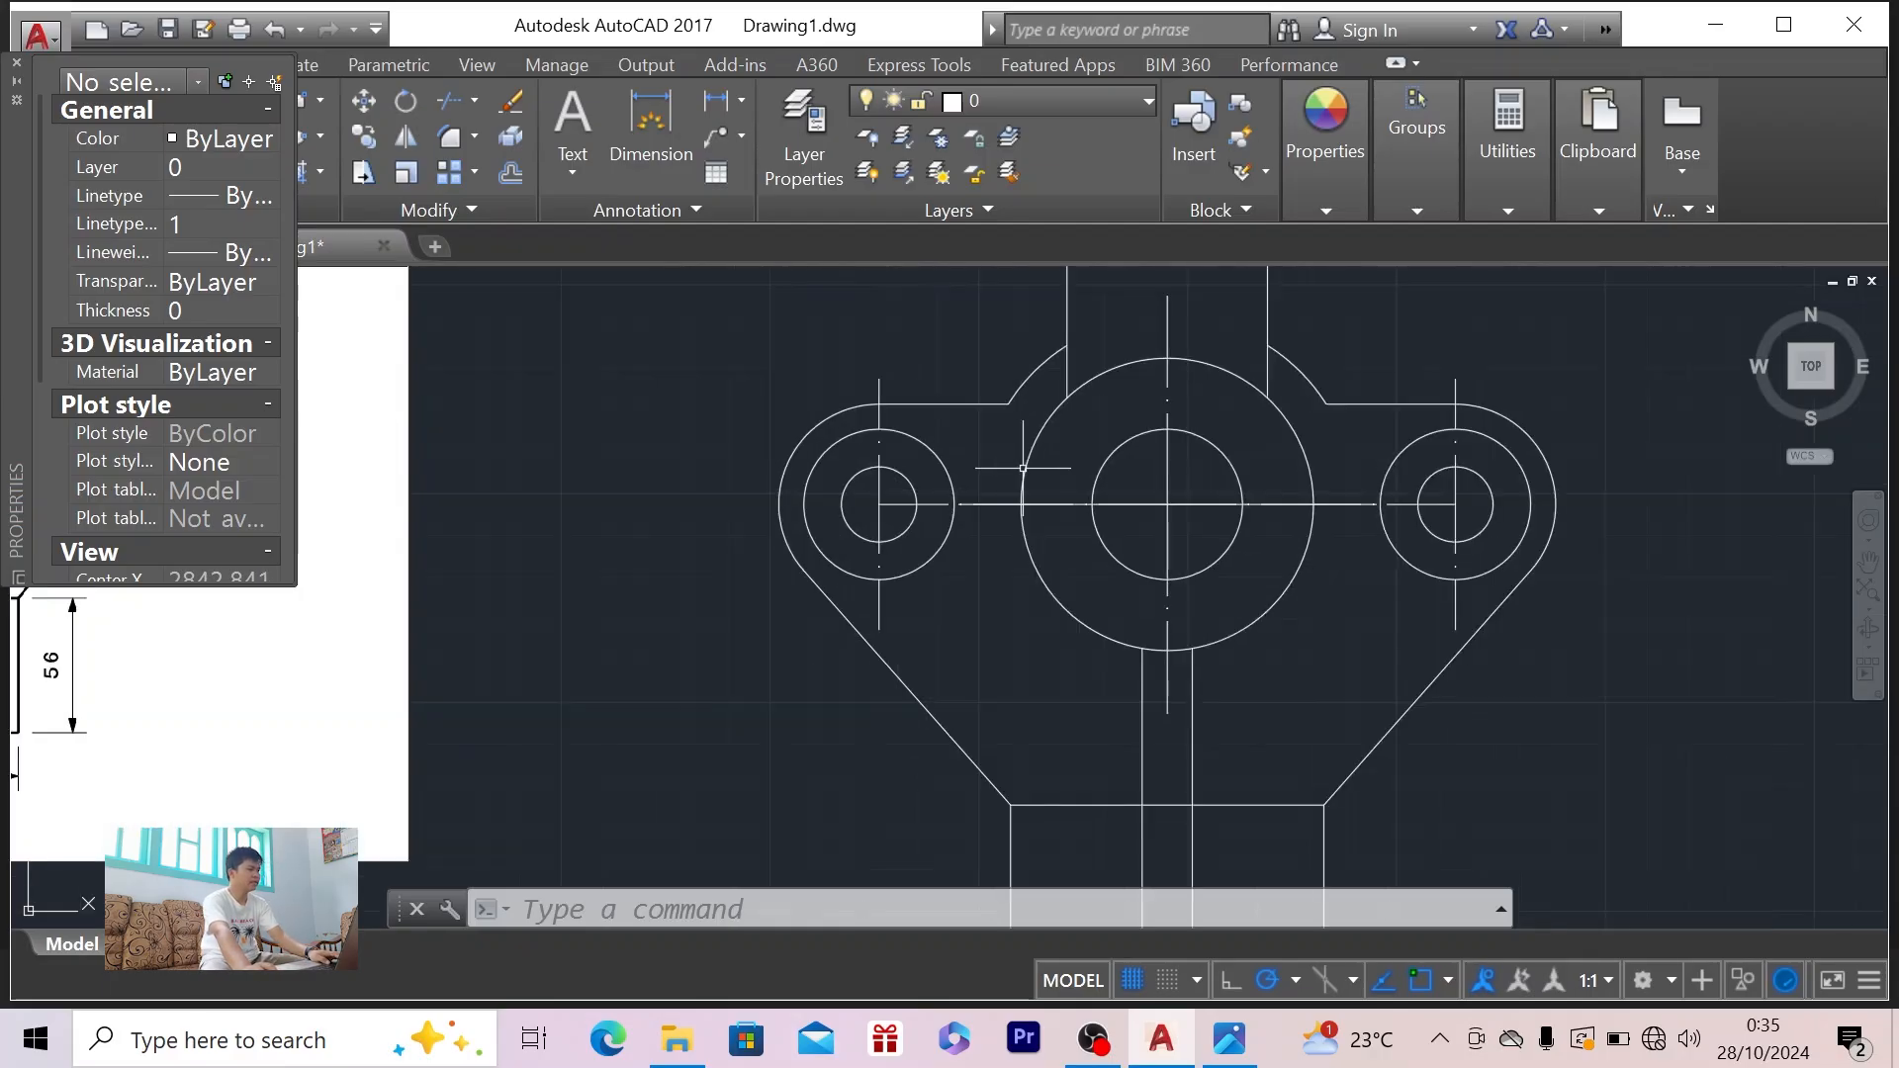
pyautogui.scroll(-1, 1009, 465)
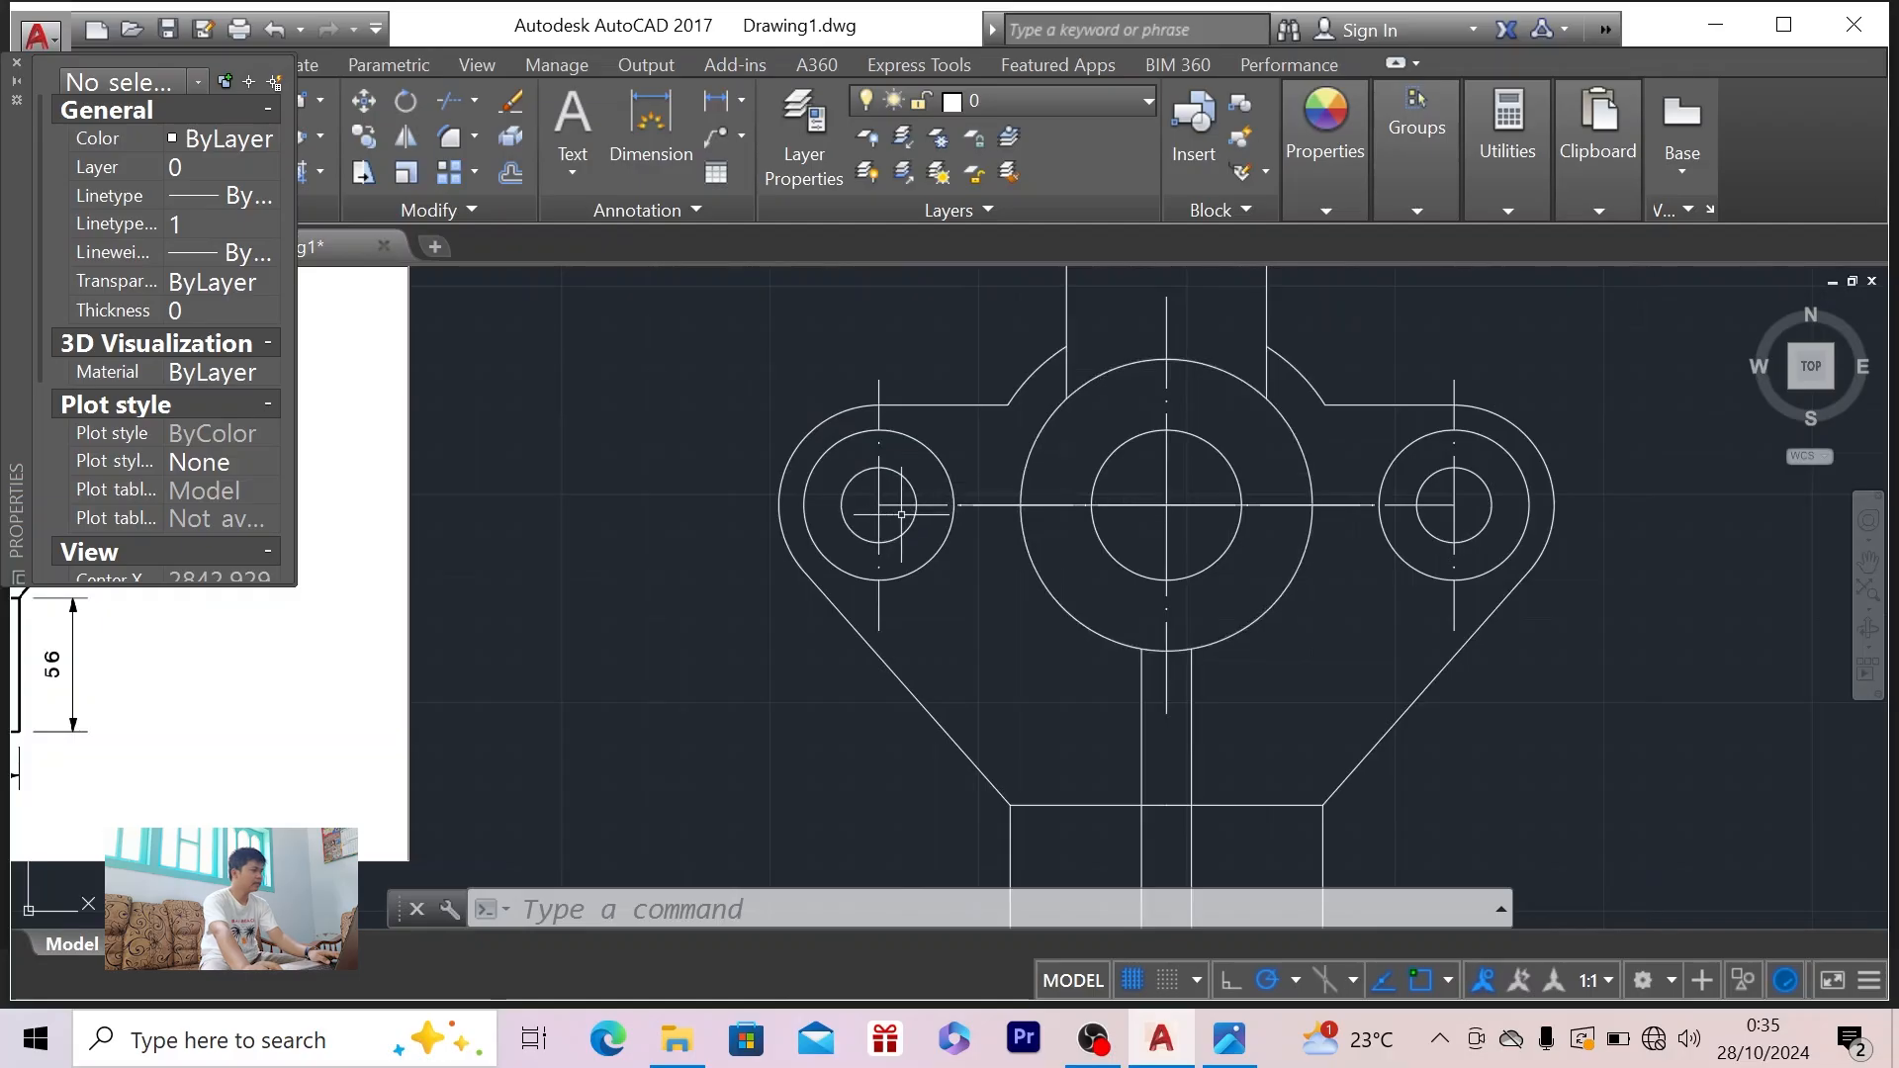
pyautogui.scroll(-2, 1269, 473)
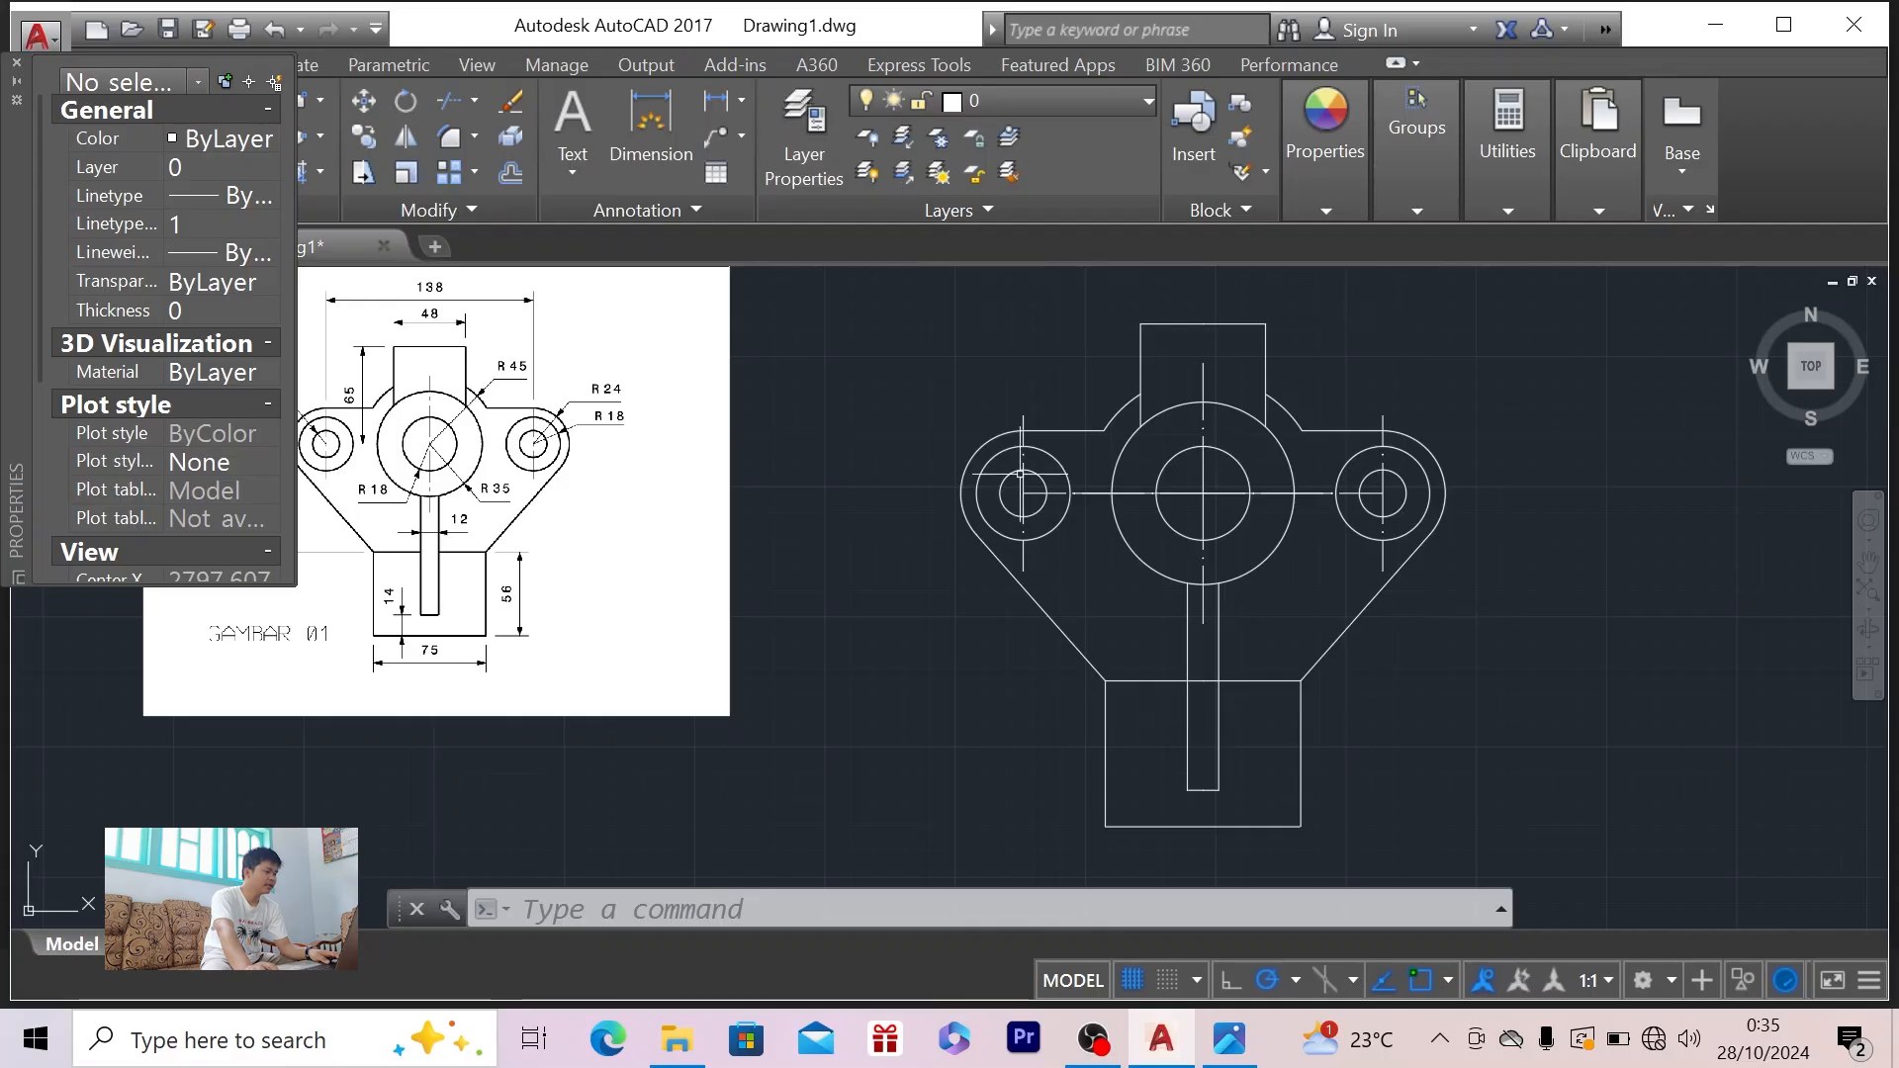
pyautogui.hotkey('alt', 'Tab')
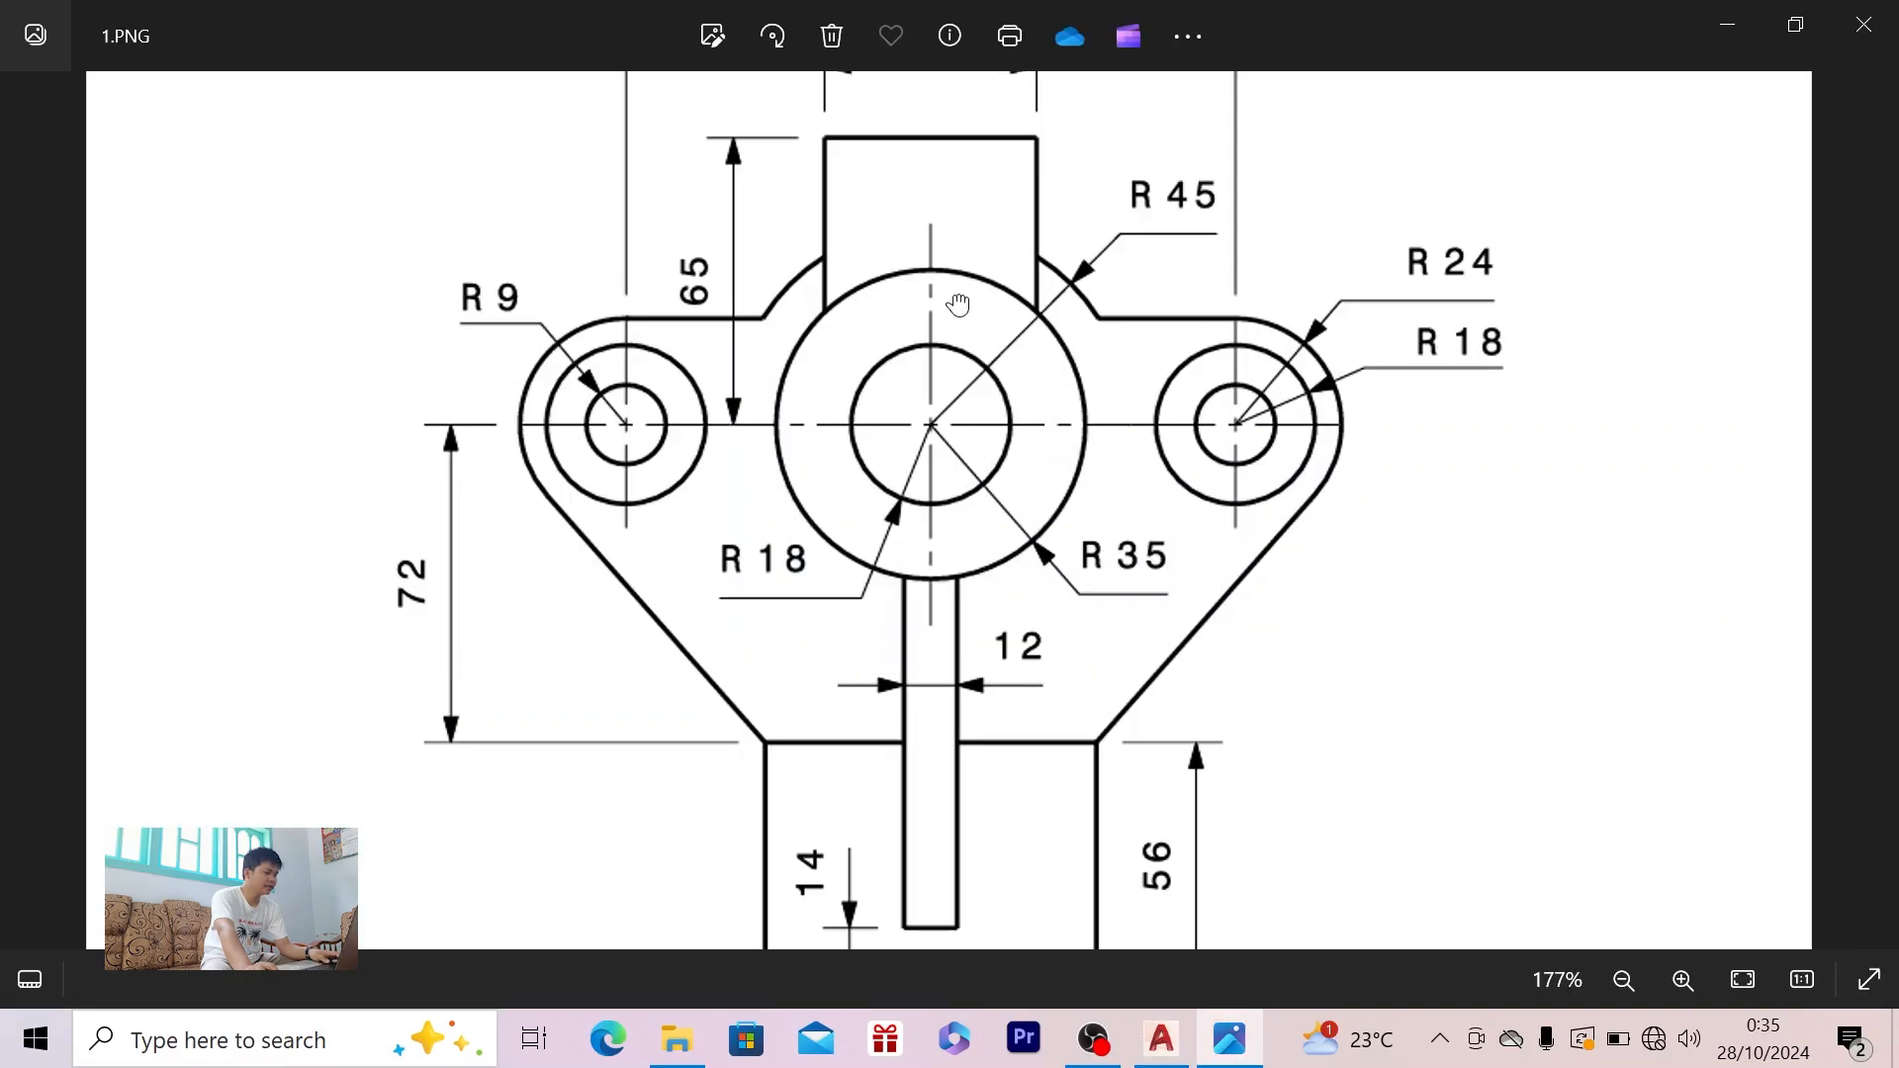
pyautogui.moveTo(957, 303)
pyautogui.mouseDown()
pyautogui.moveTo(959, 433)
pyautogui.moveTo(975, 483)
pyautogui.moveTo(983, 382)
pyautogui.moveTo(988, 517)
pyautogui.moveTo(962, 489)
pyautogui.mouseUp()
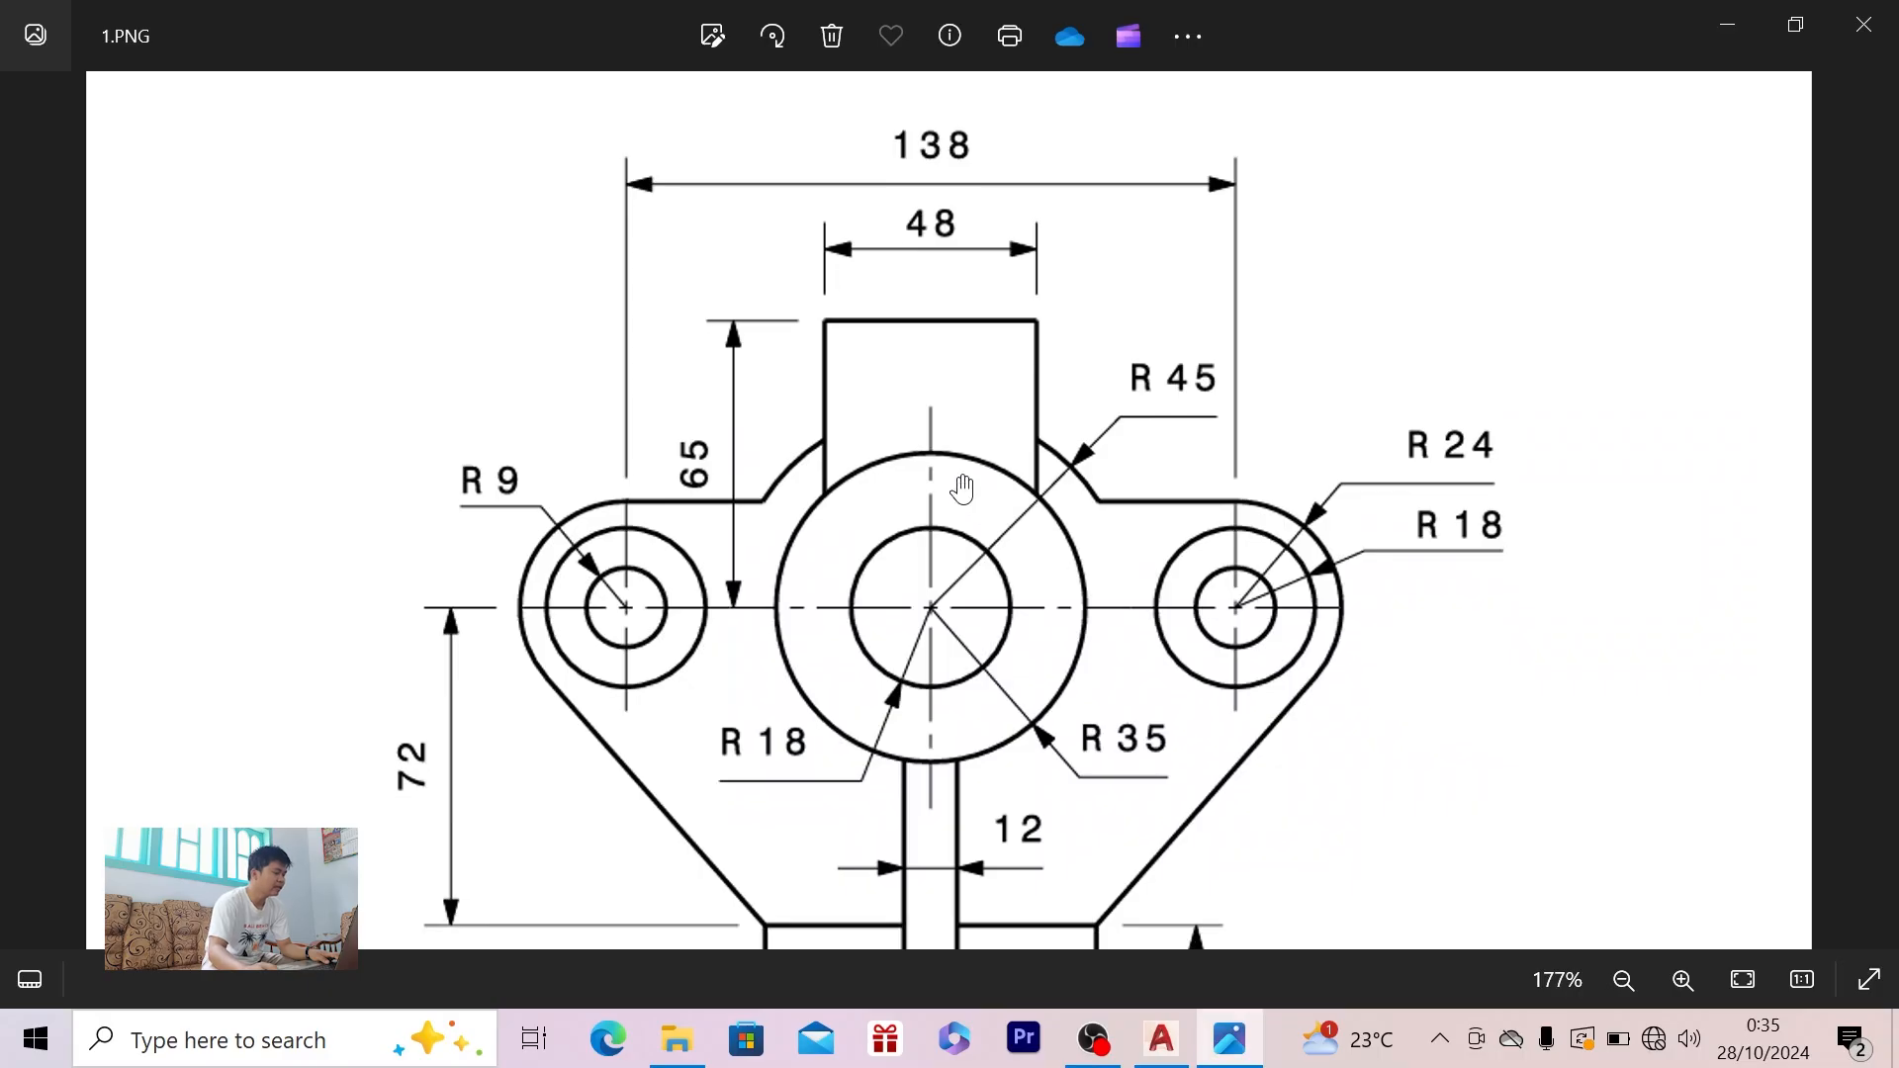
pyautogui.hotkey('alt', 'Tab')
# - Dimension the top block's width between its two upper corners, placing the dimension line above the block
pyautogui.click(648, 118)
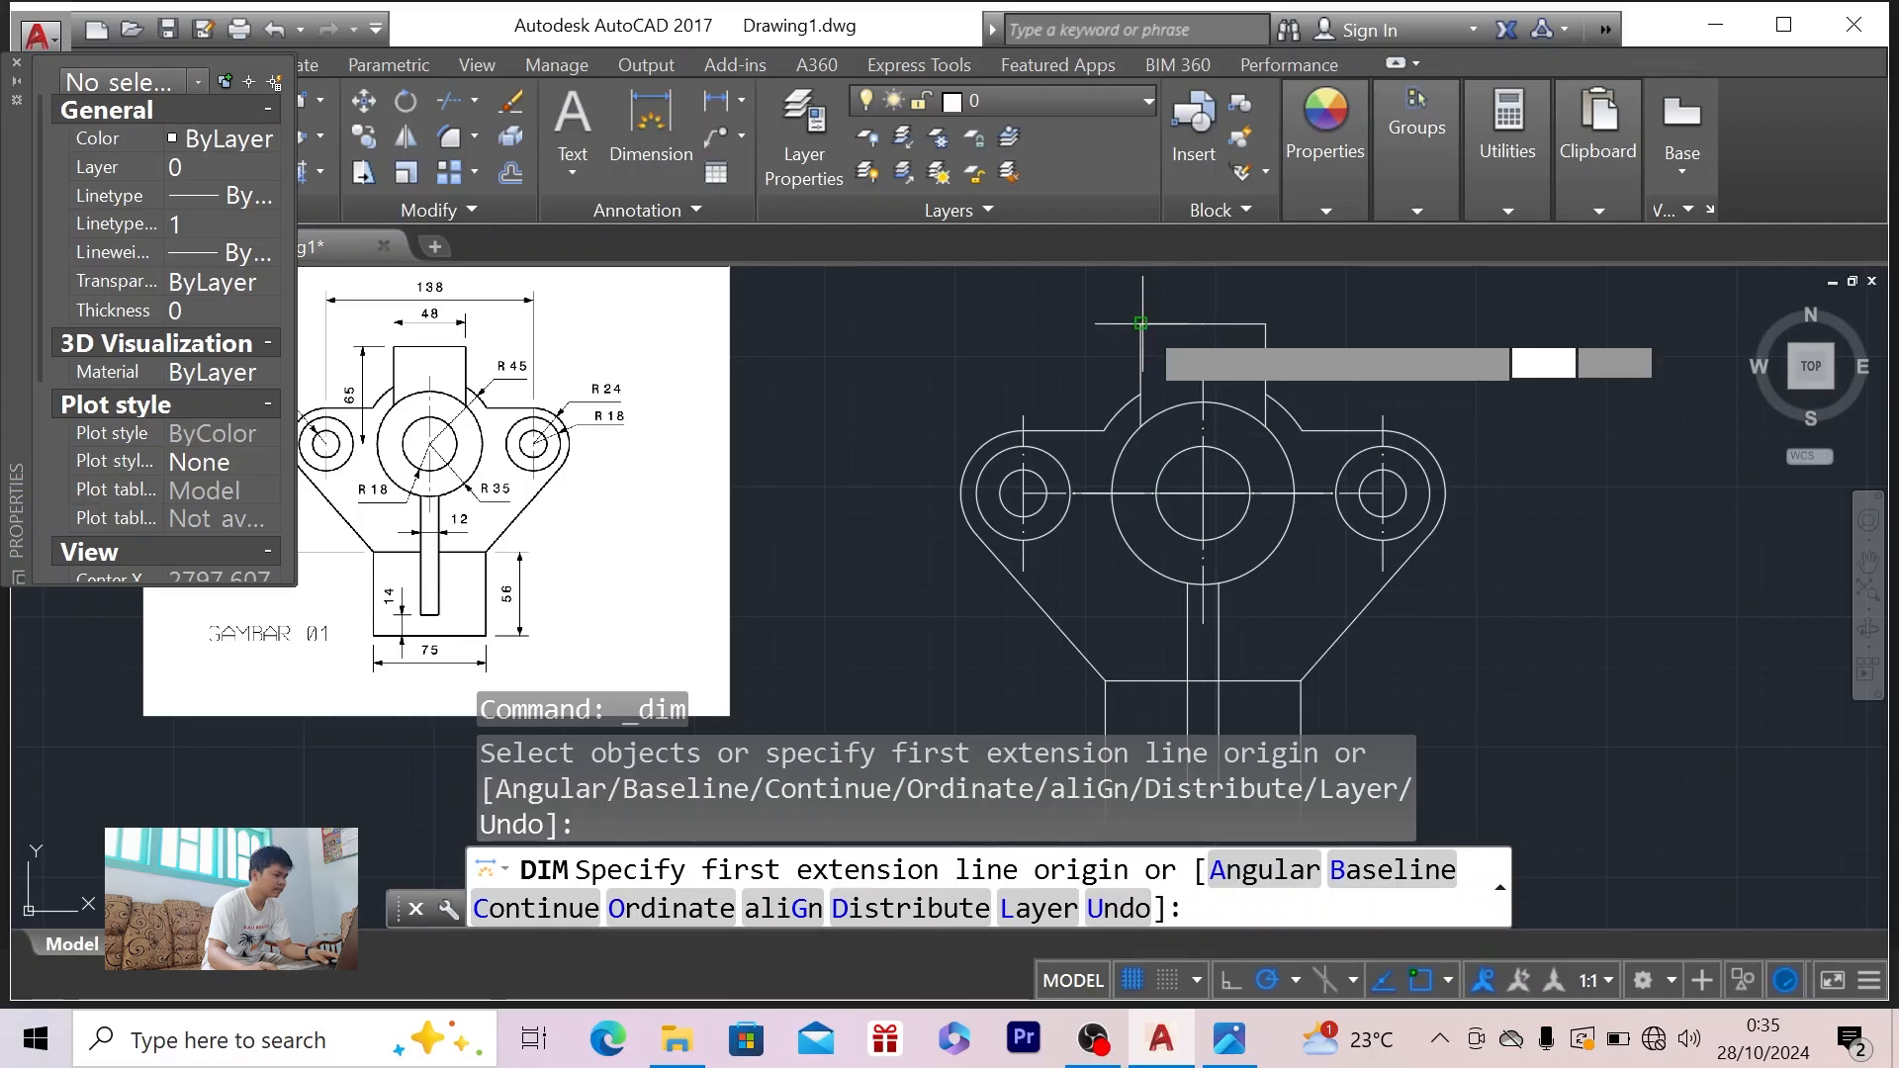
pyautogui.click(1140, 322)
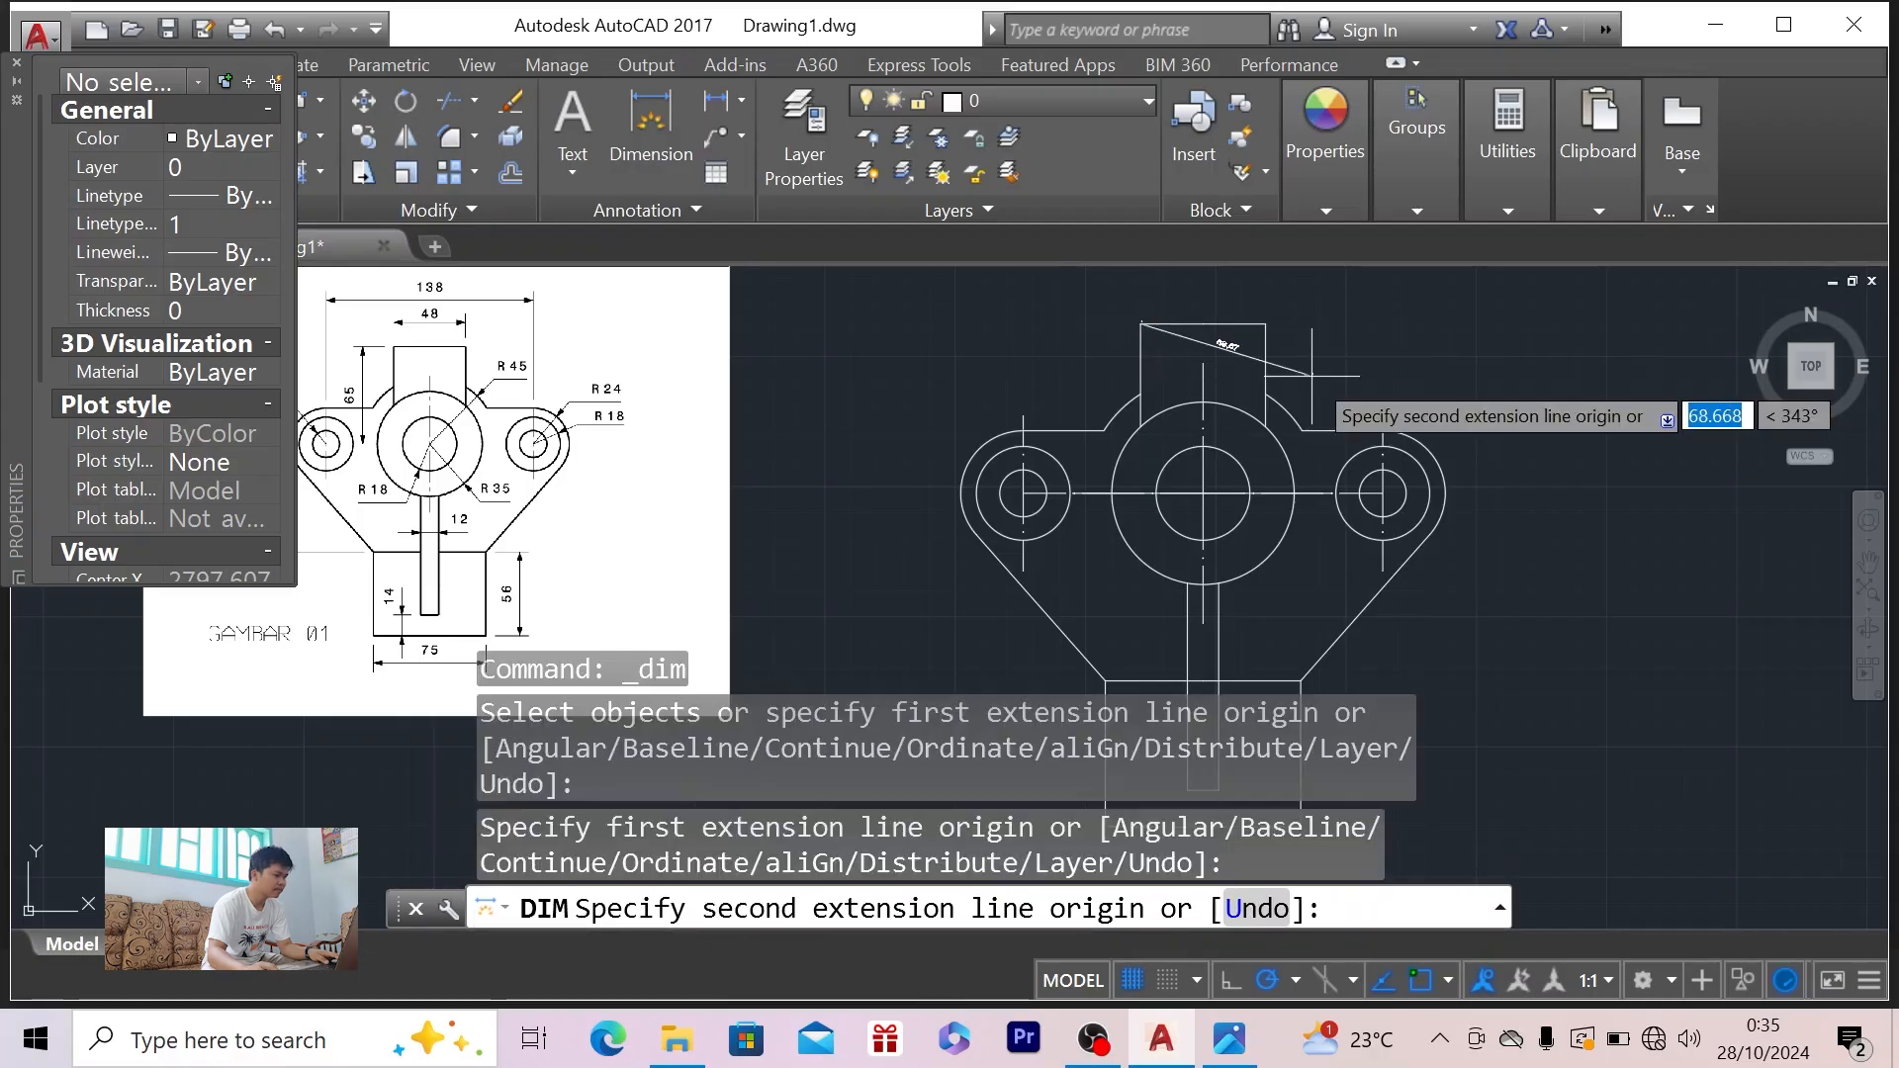
pyautogui.click(1265, 323)
pyautogui.scroll(2, 1175, 299)
pyautogui.scroll(2, 1217, 348)
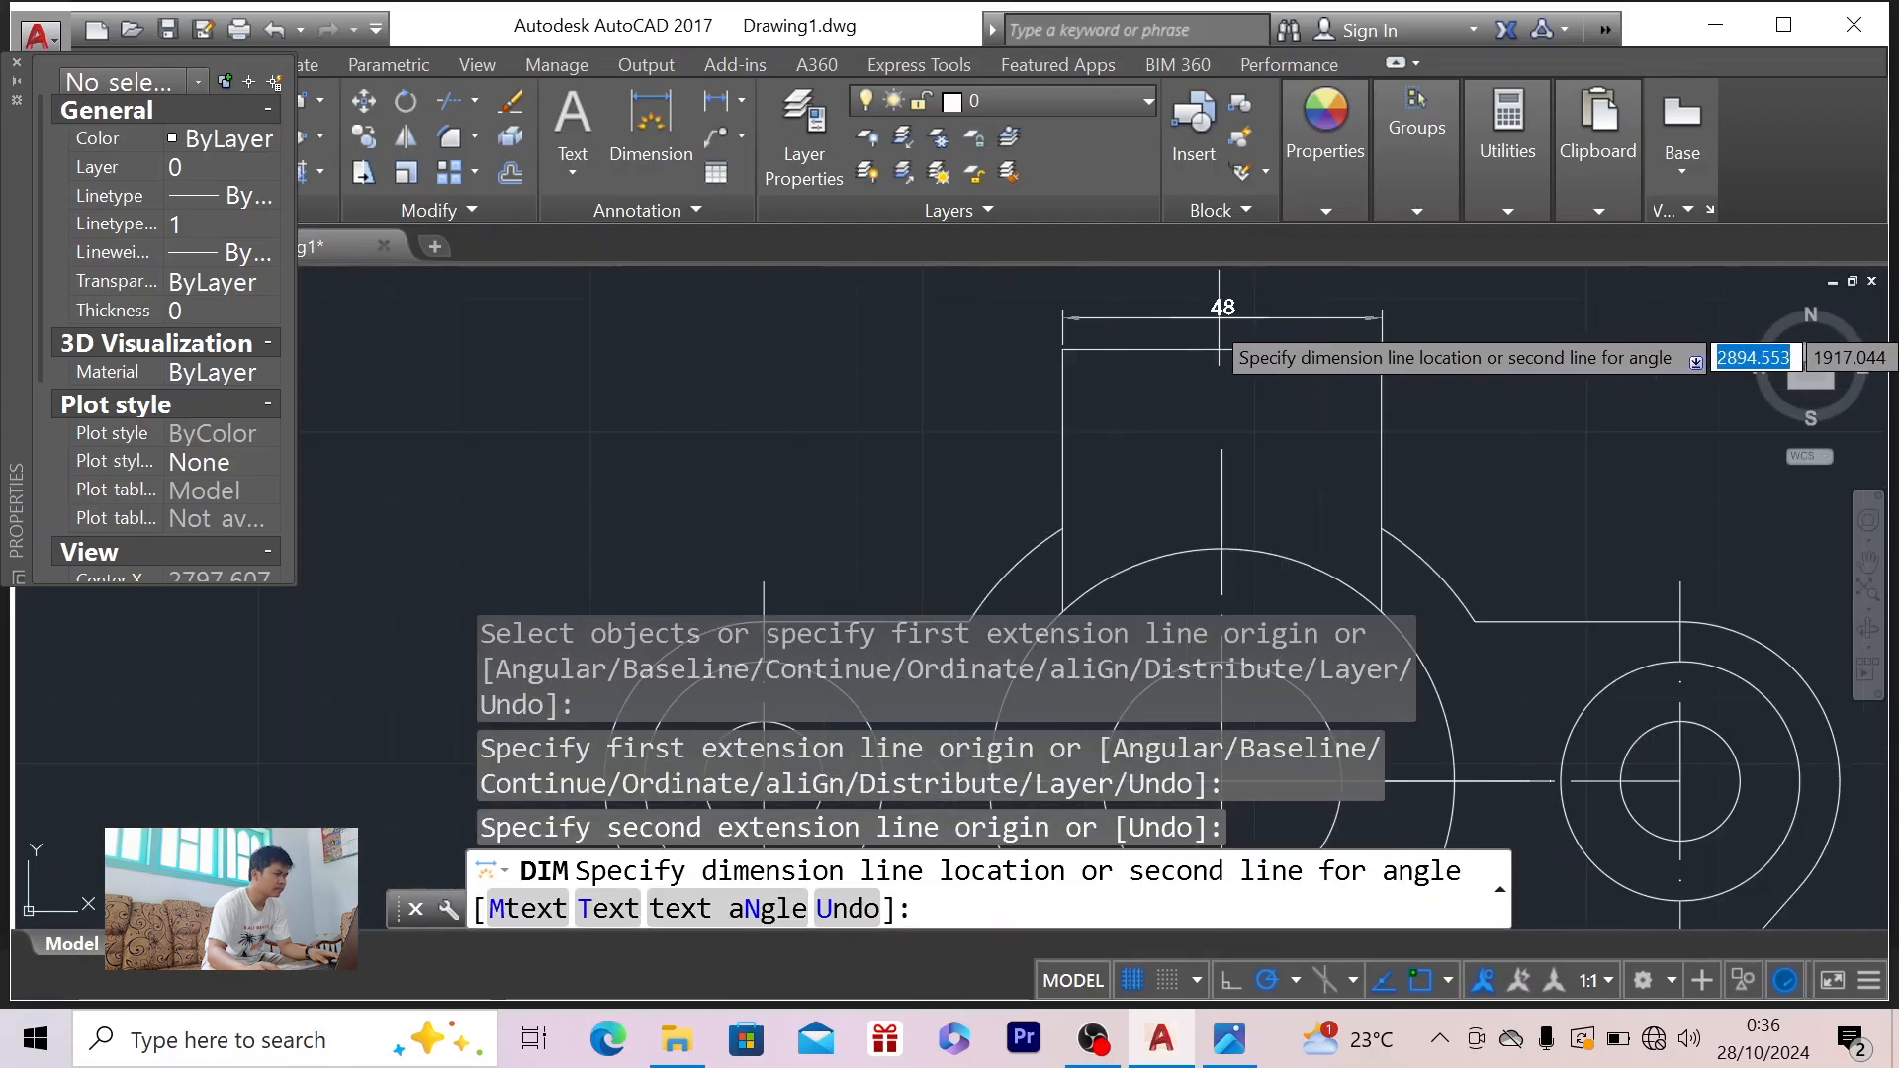
pyautogui.scroll(-4, 1221, 337)
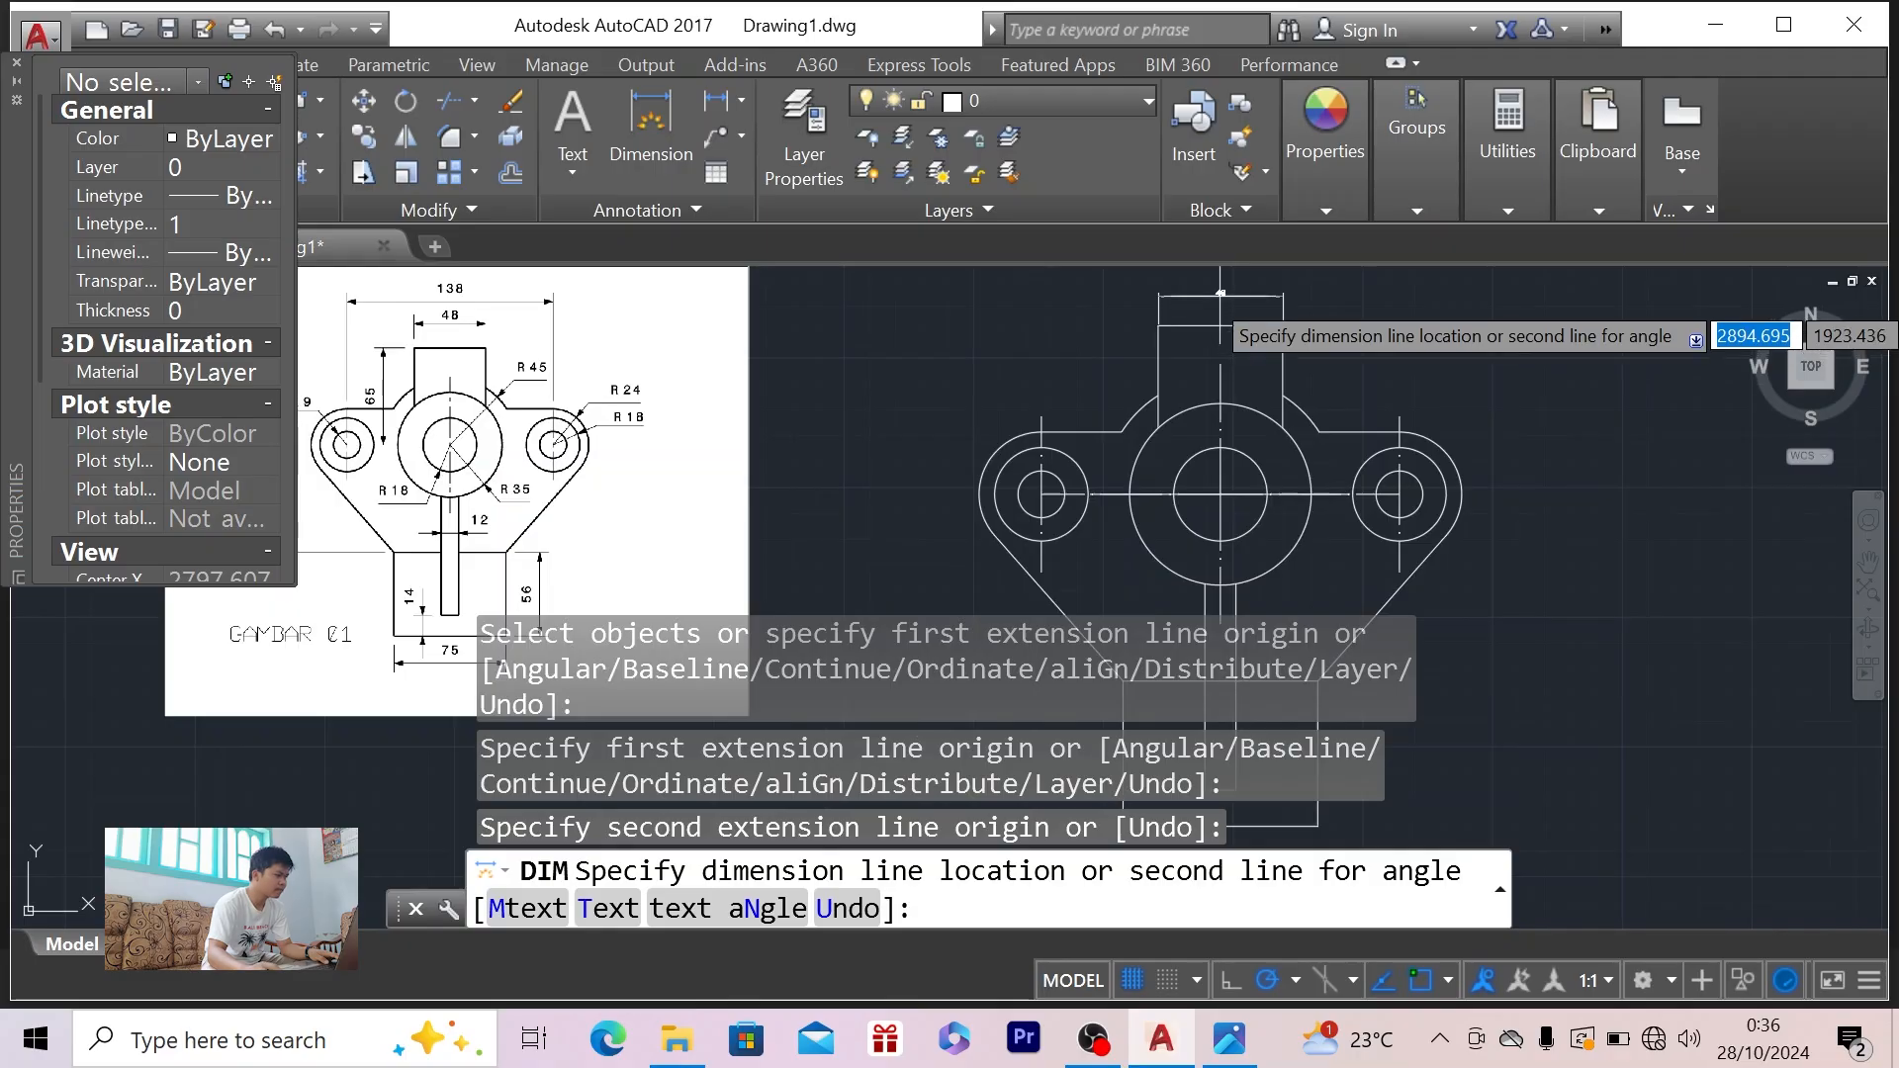
pyautogui.press('Return')
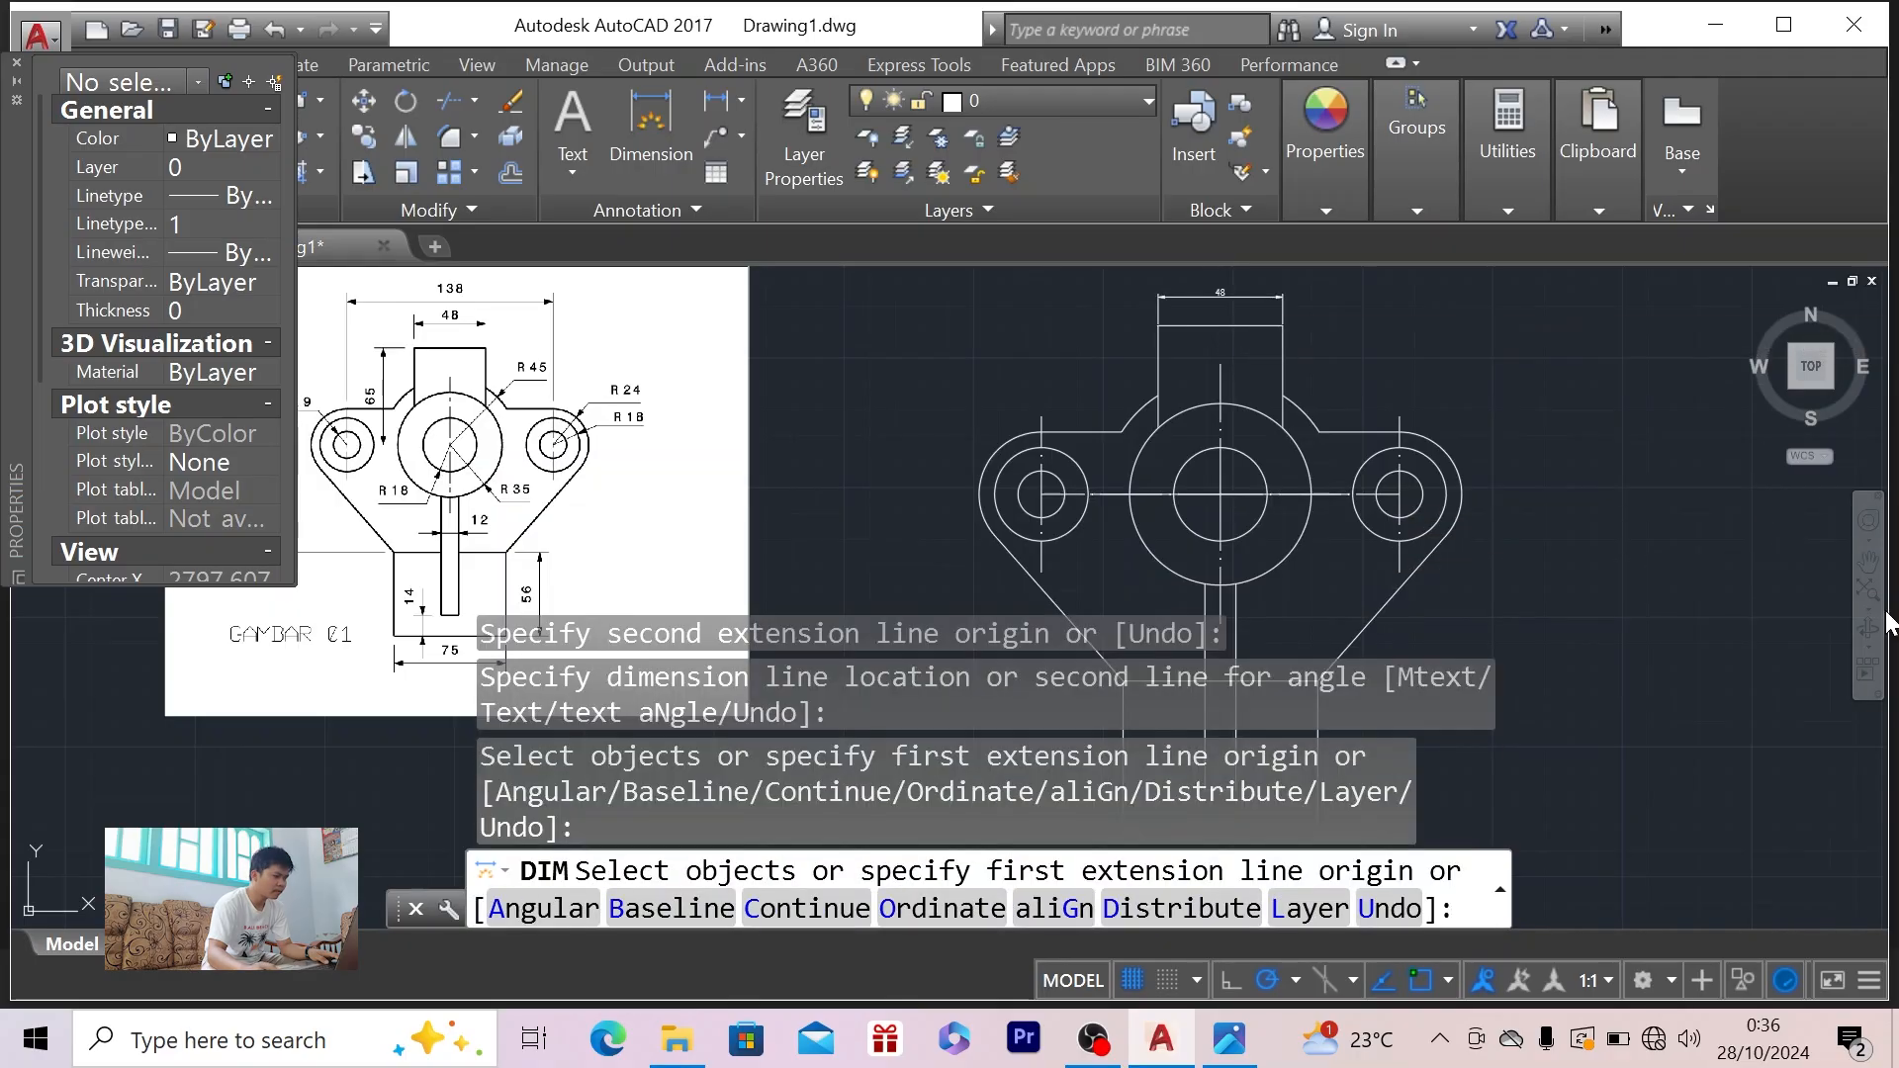
pyautogui.click(1866, 562)
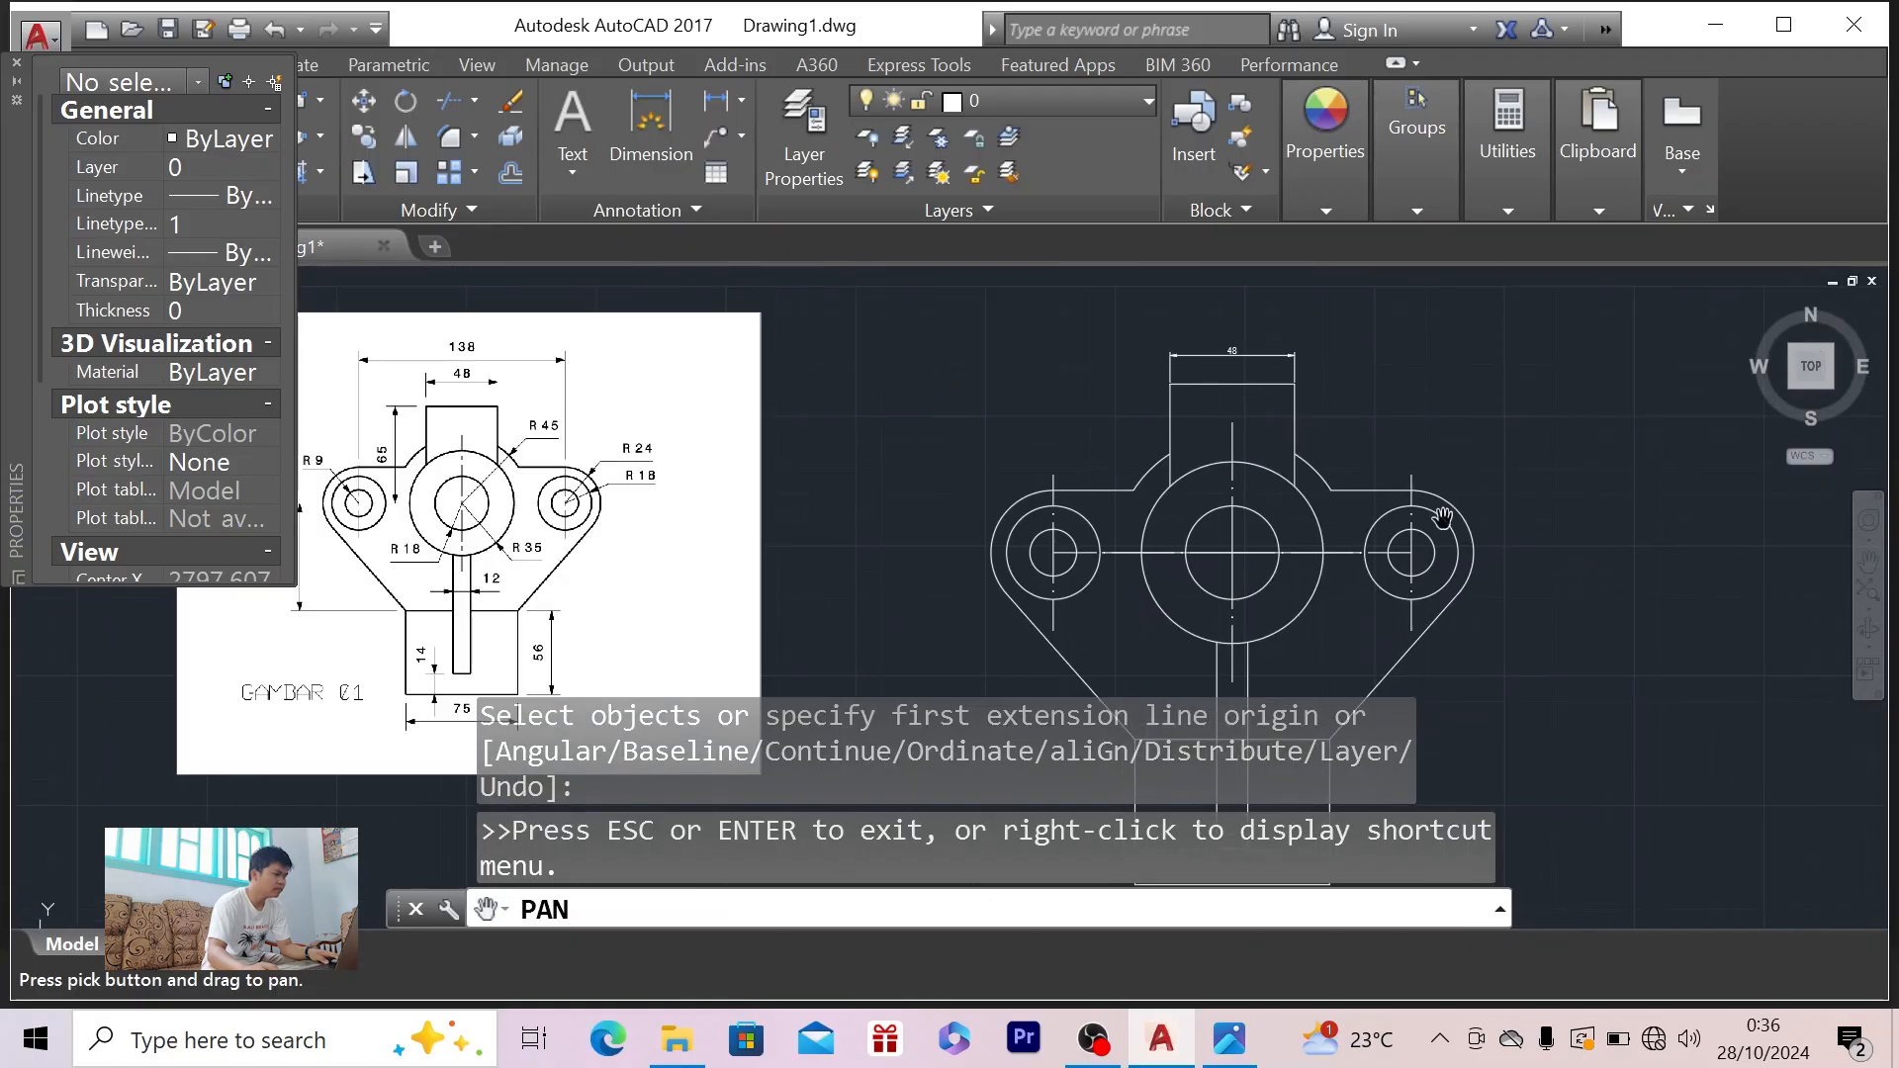
pyautogui.scroll(2, 1235, 328)
pyautogui.scroll(2, 1240, 381)
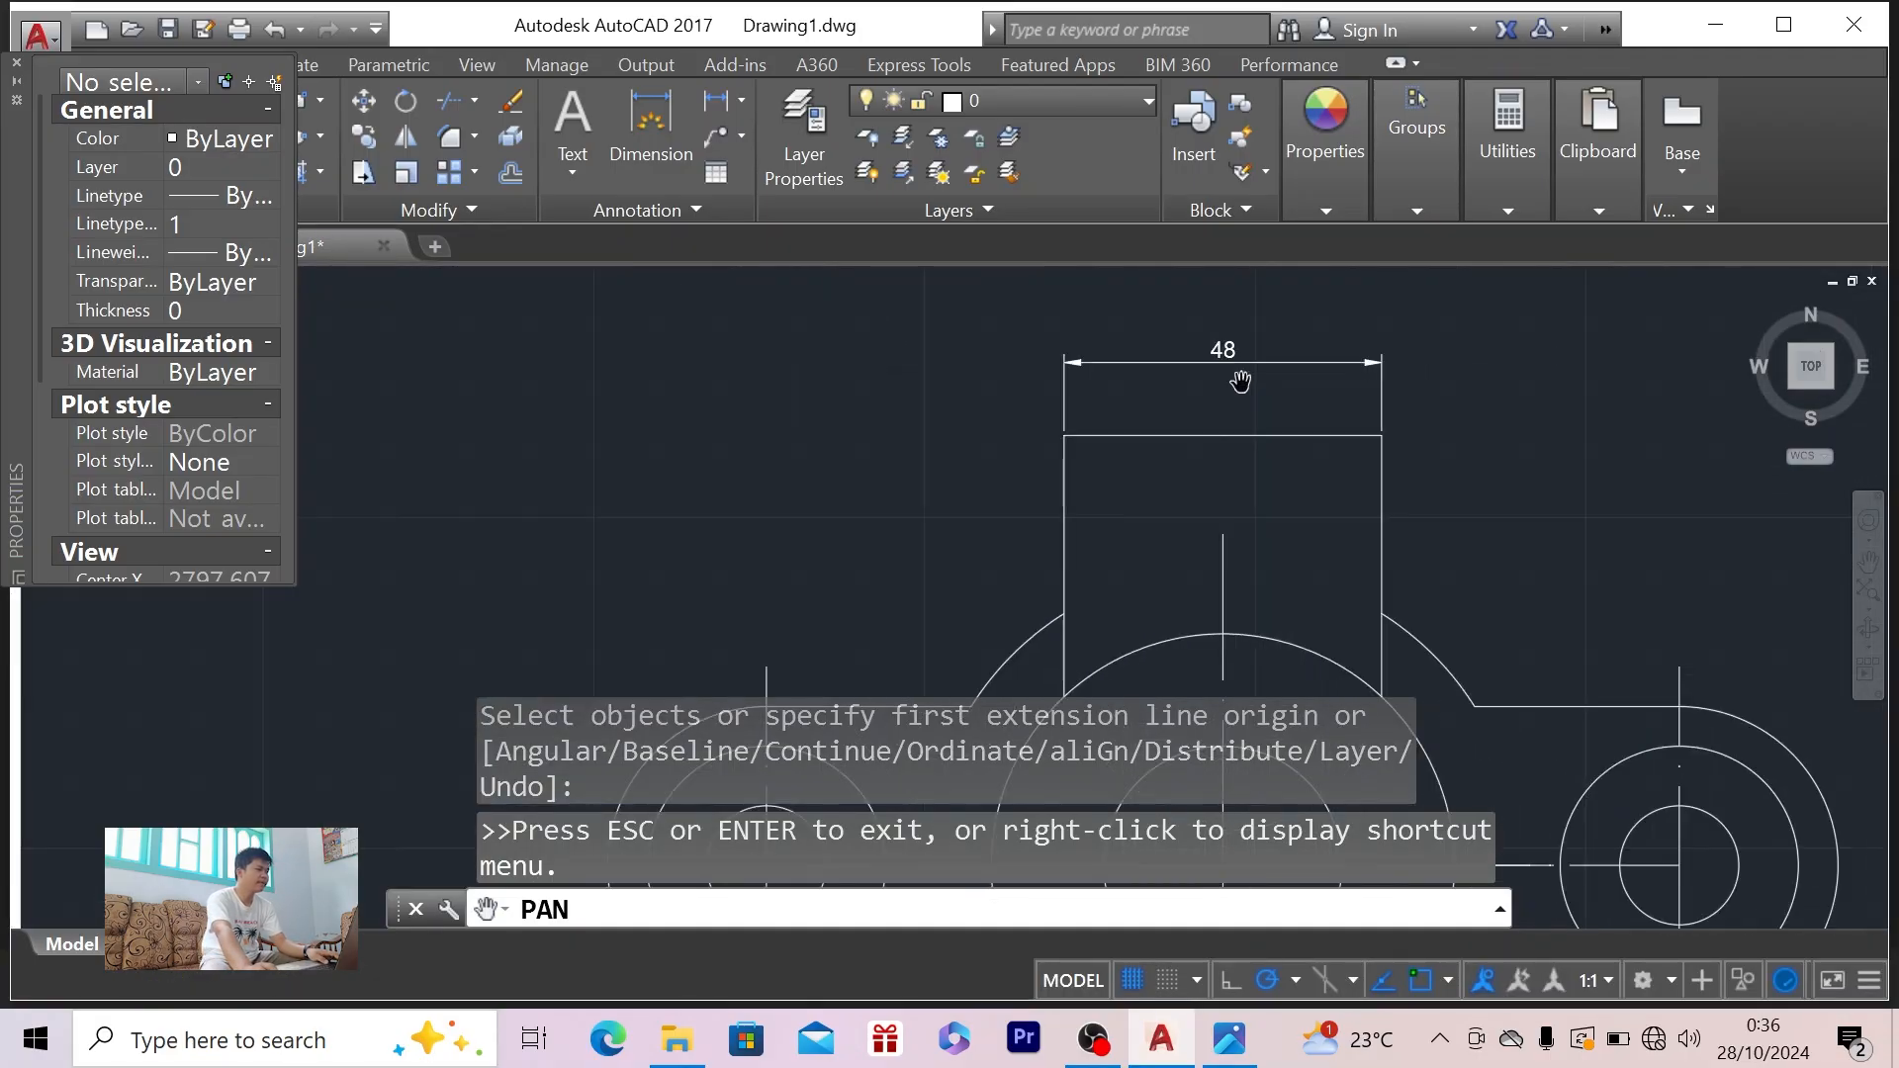
# - Dimension the horizontal distance between the left and right hole centres, placing the dimension line above the top block's width dimension
pyautogui.press('Escape')
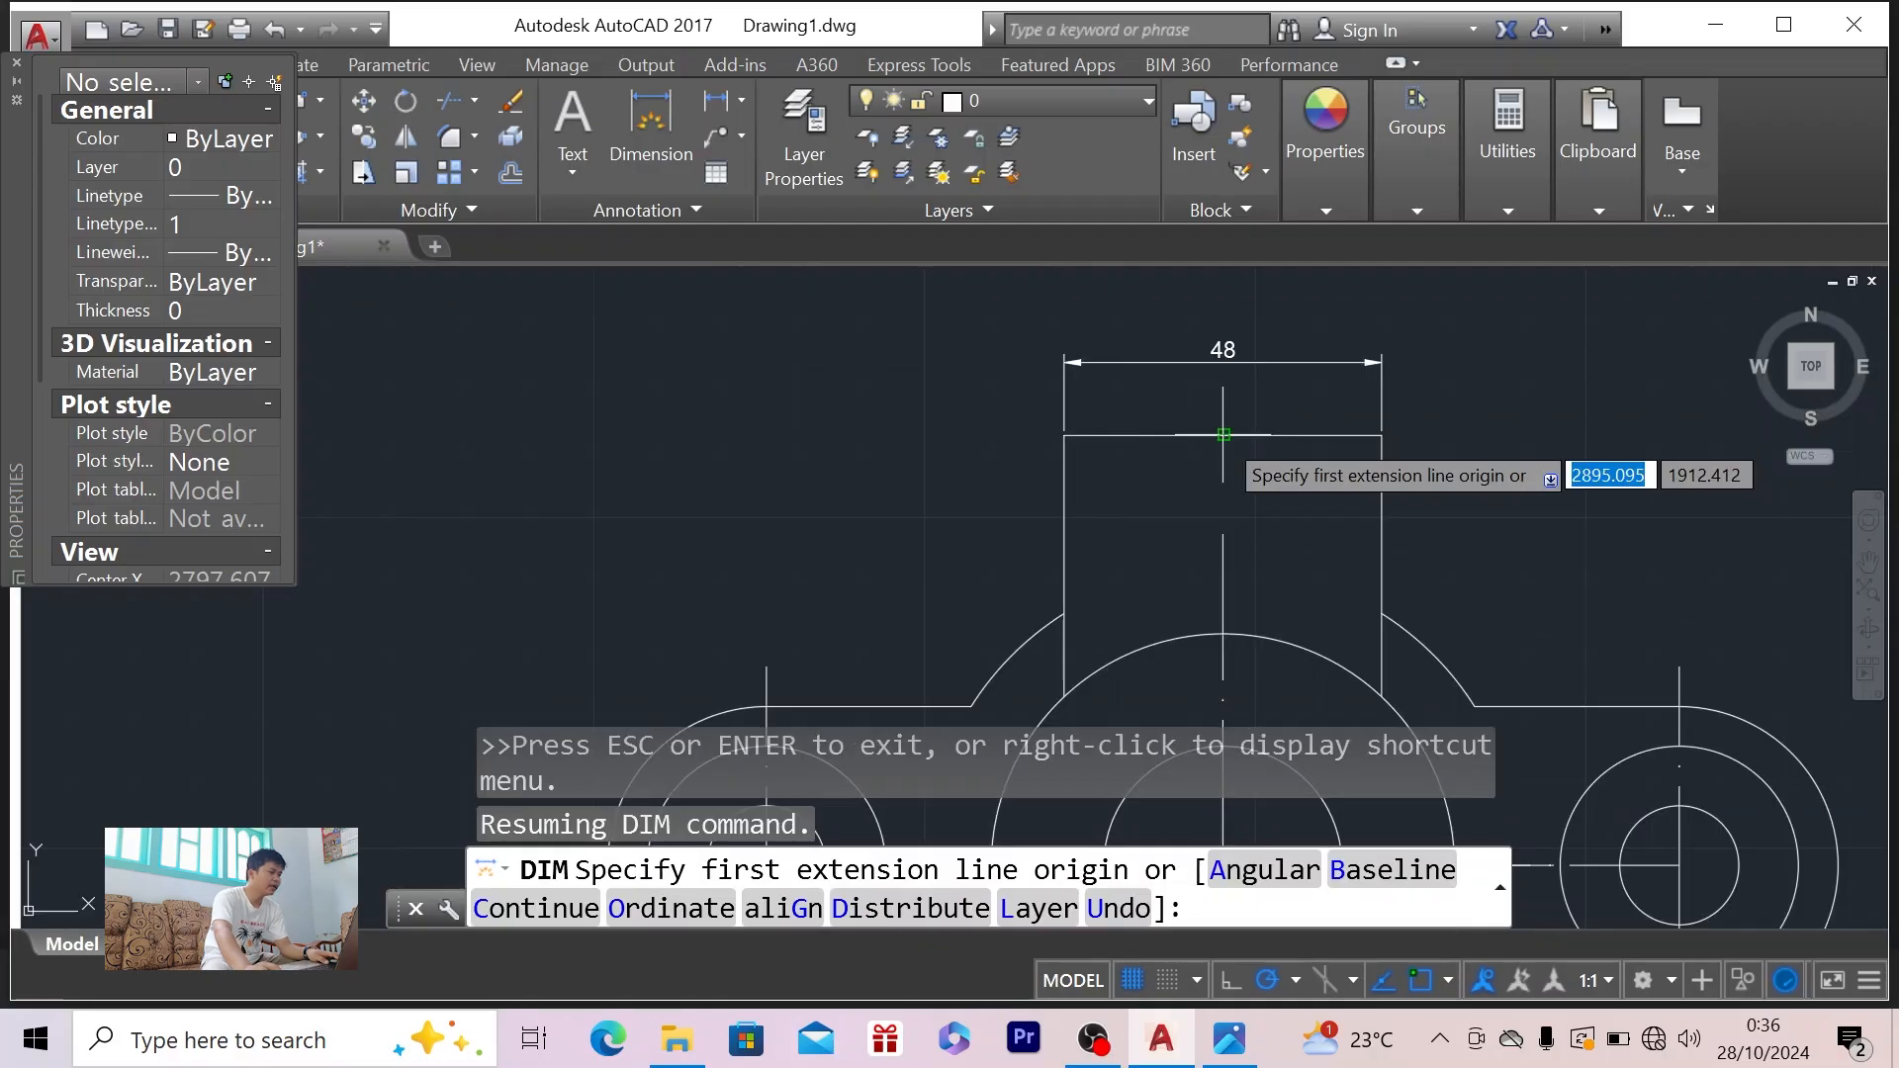
pyautogui.hotkey('alt', 'Tab')
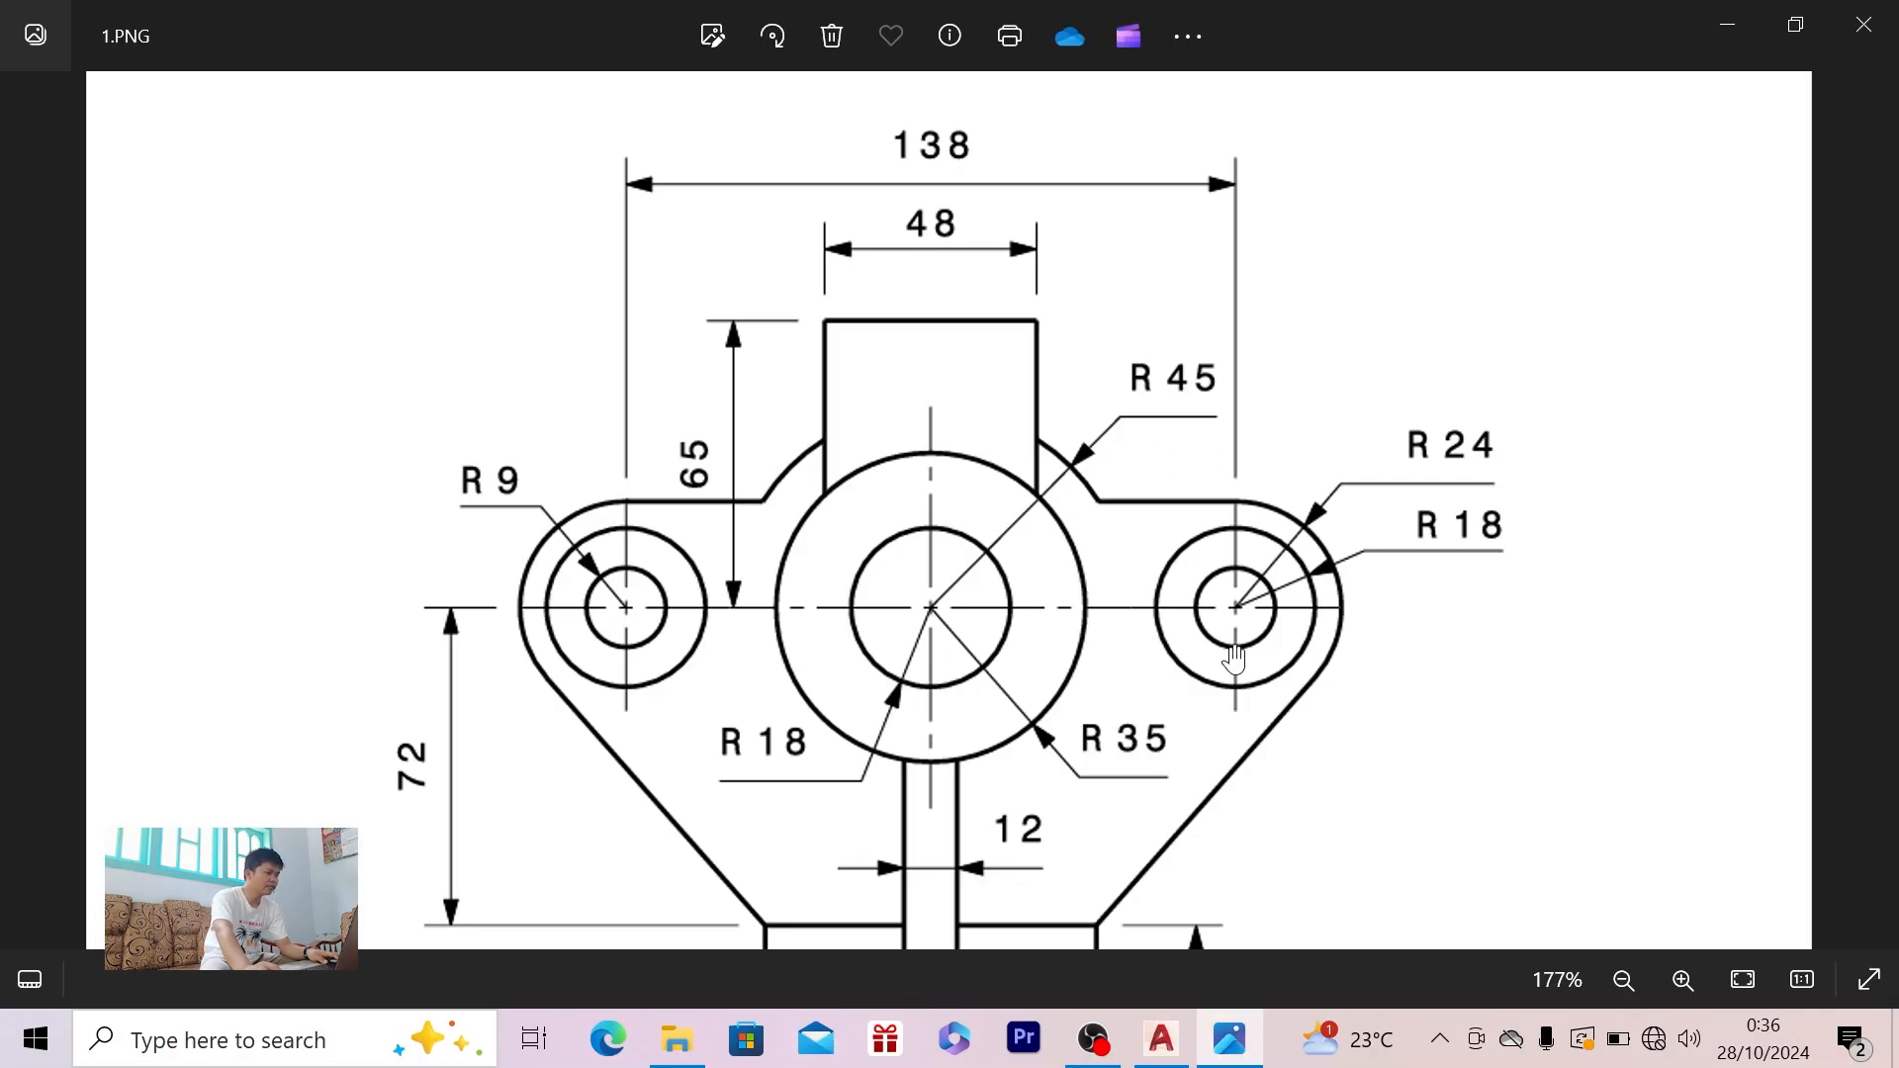
pyautogui.hotkey('alt', 'Tab')
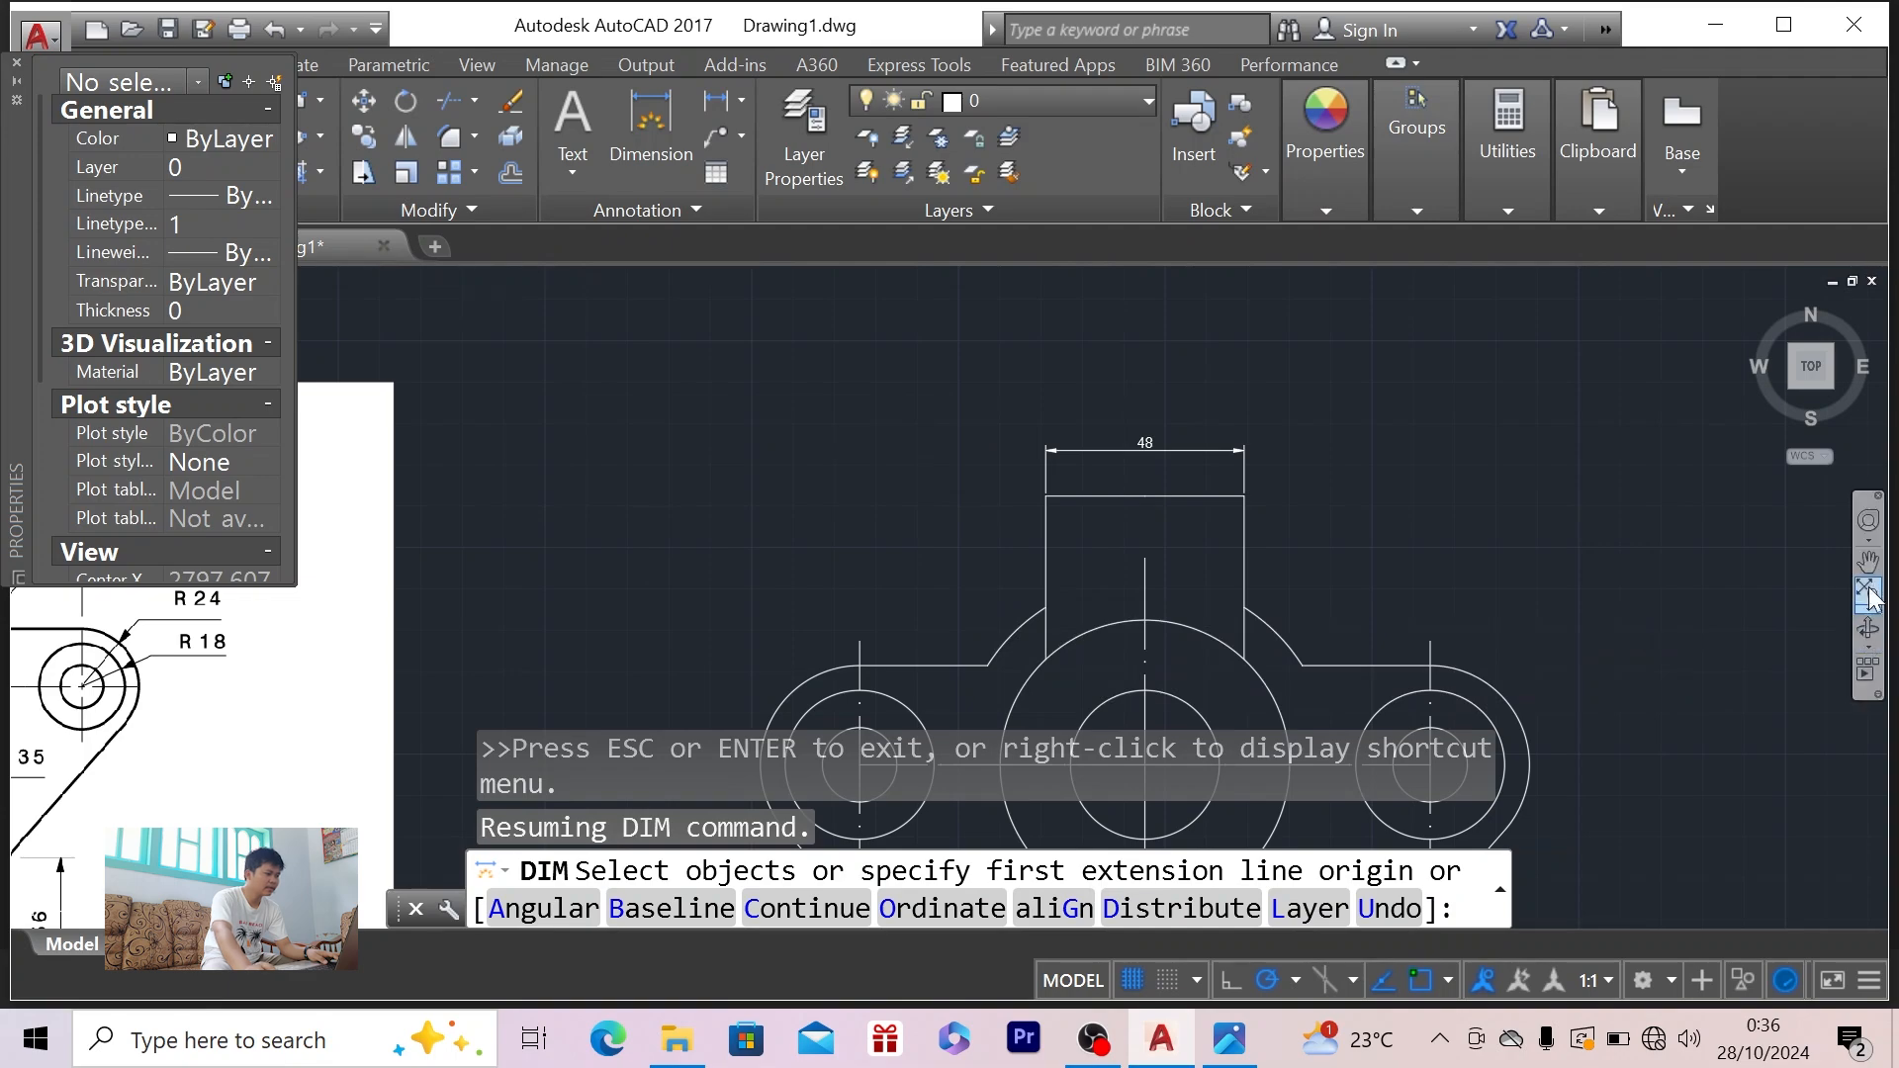
pyautogui.click(1868, 628)
pyautogui.moveTo(1750, 577); pyautogui.dragTo(1720, 458)
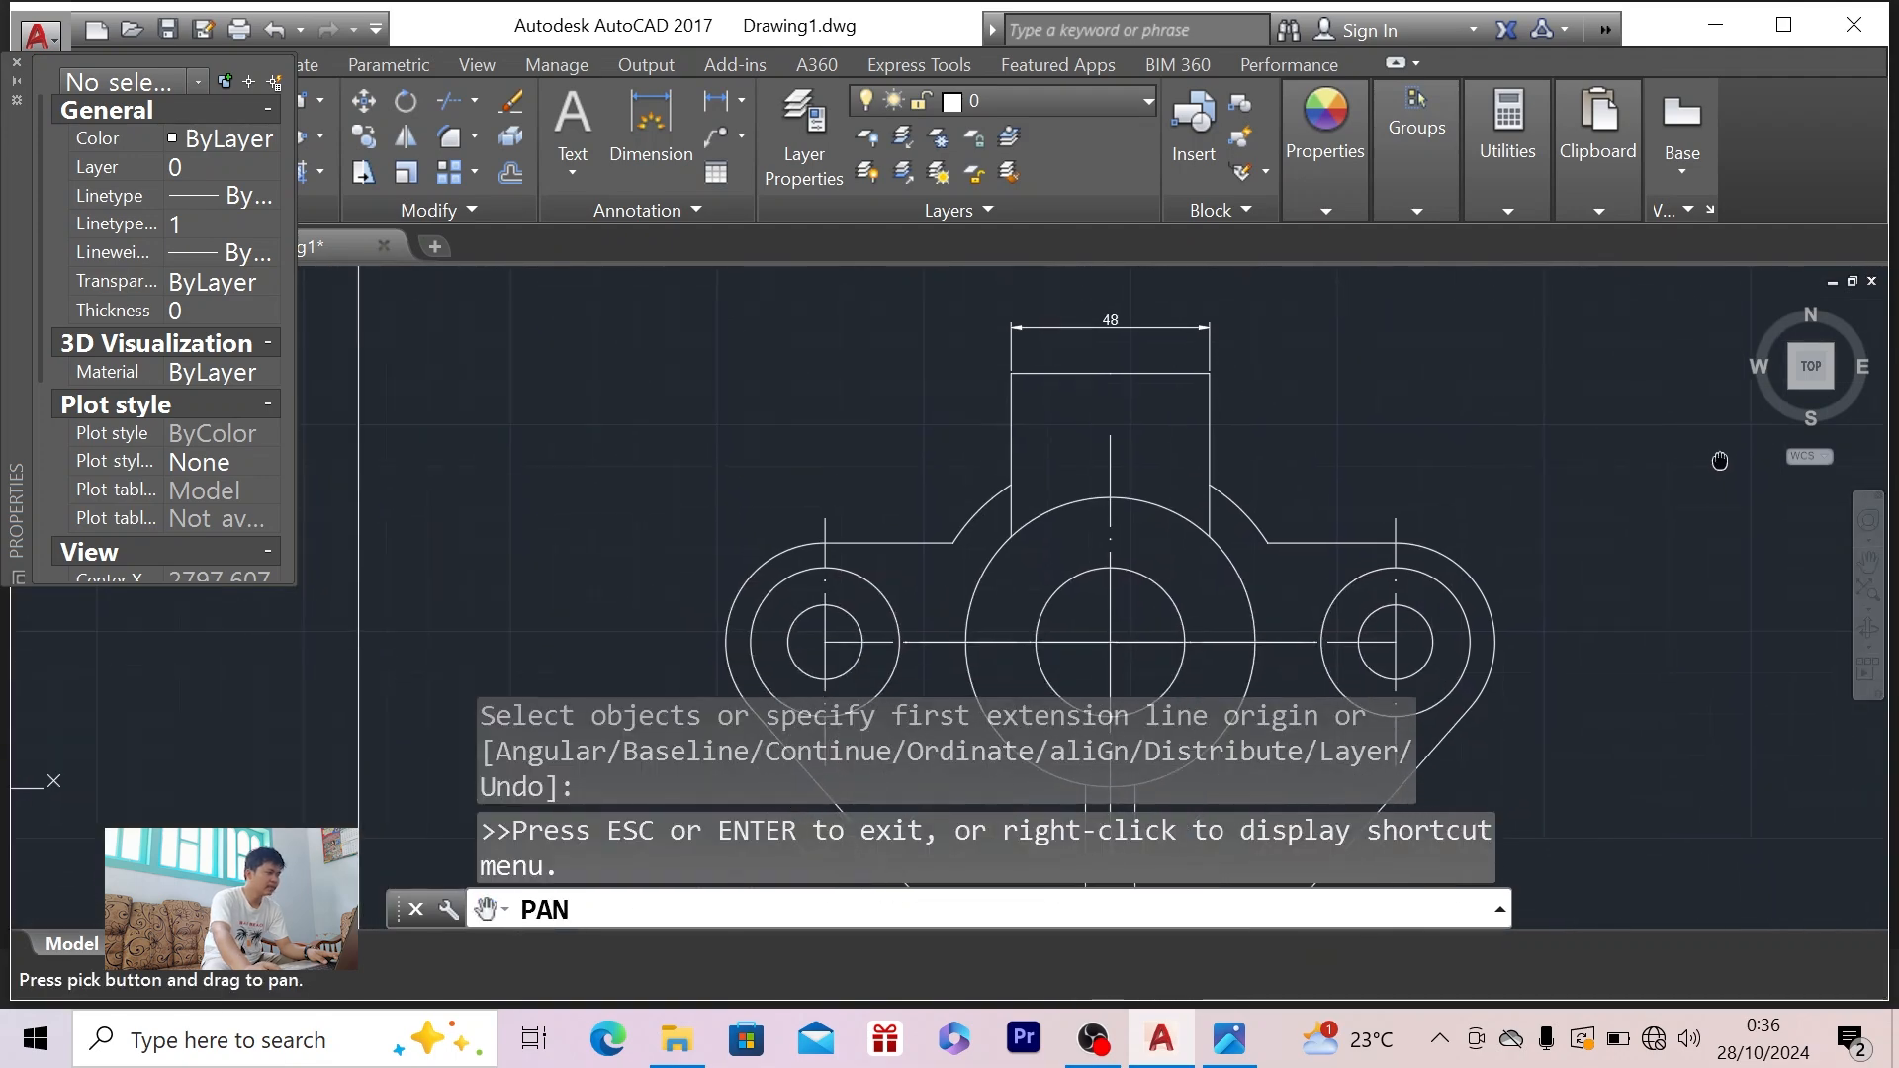
pyautogui.press('Escape')
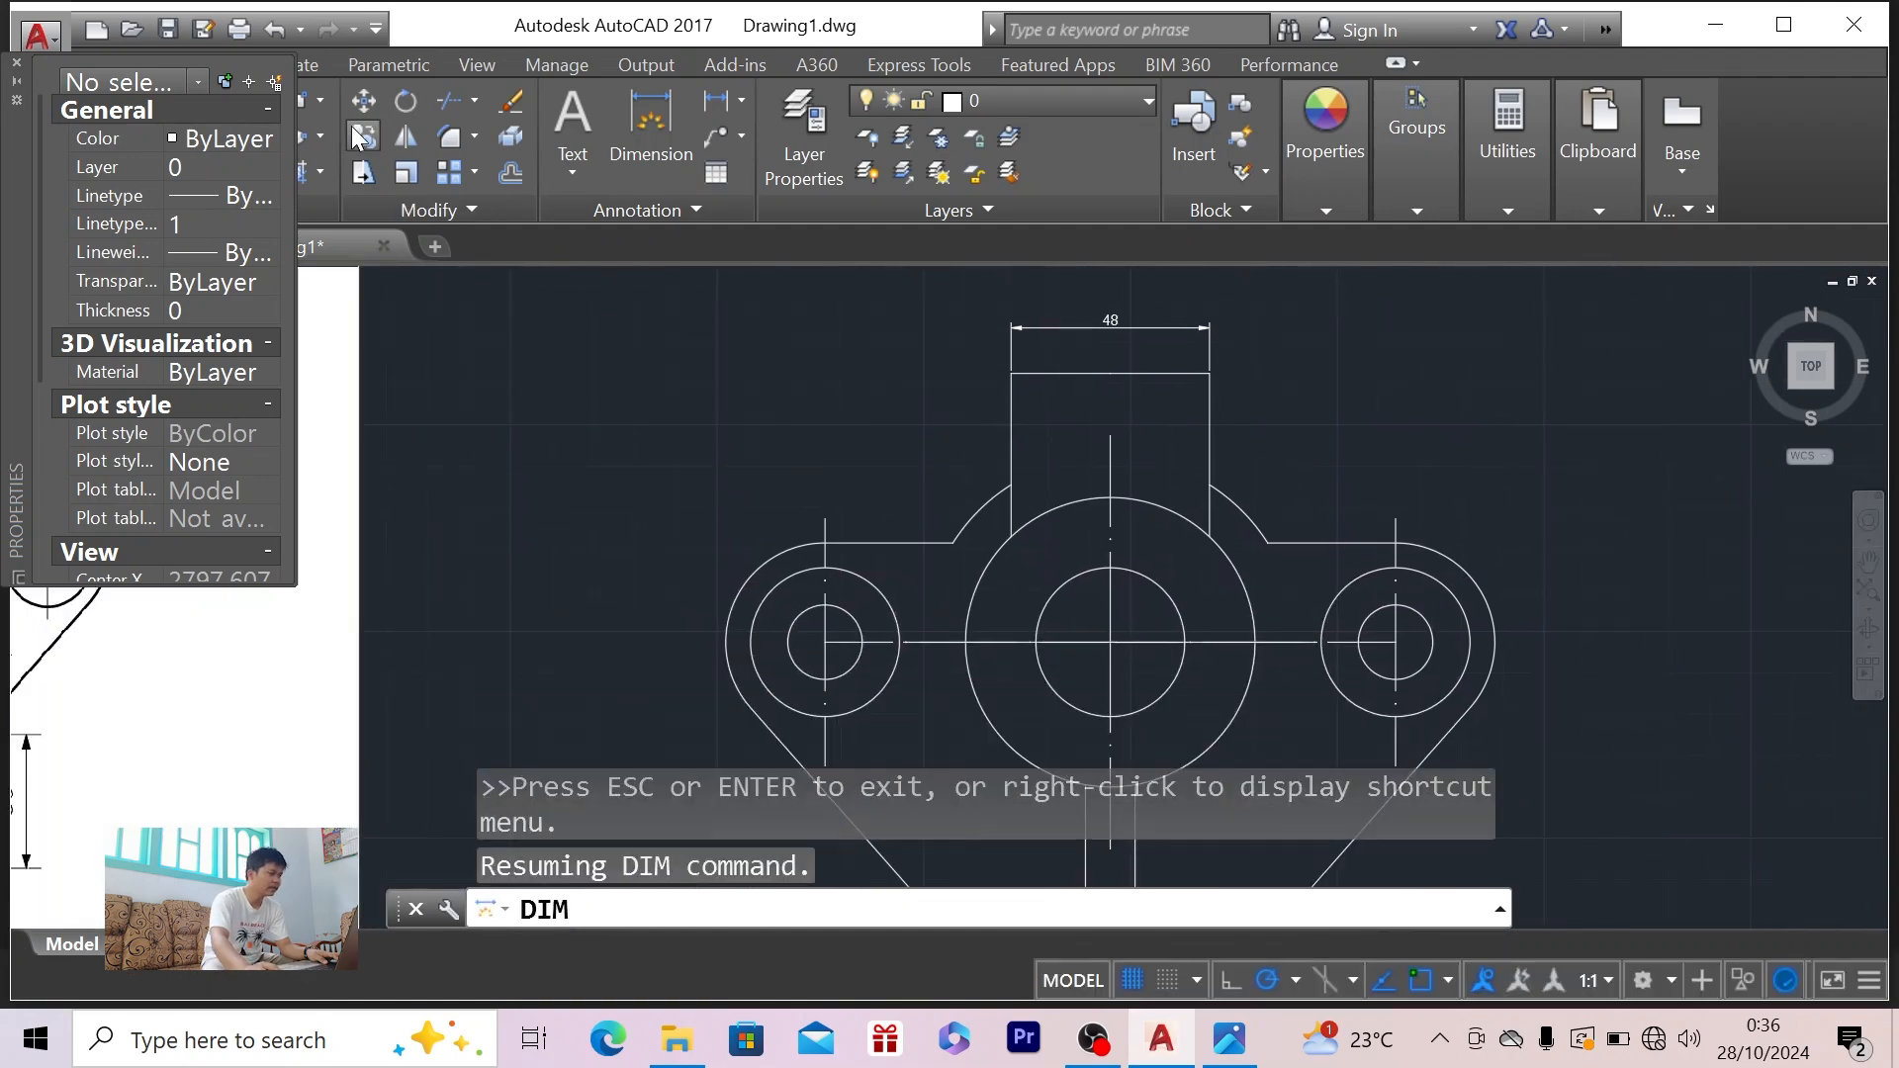
pyautogui.click(16, 65)
pyautogui.click(660, 115)
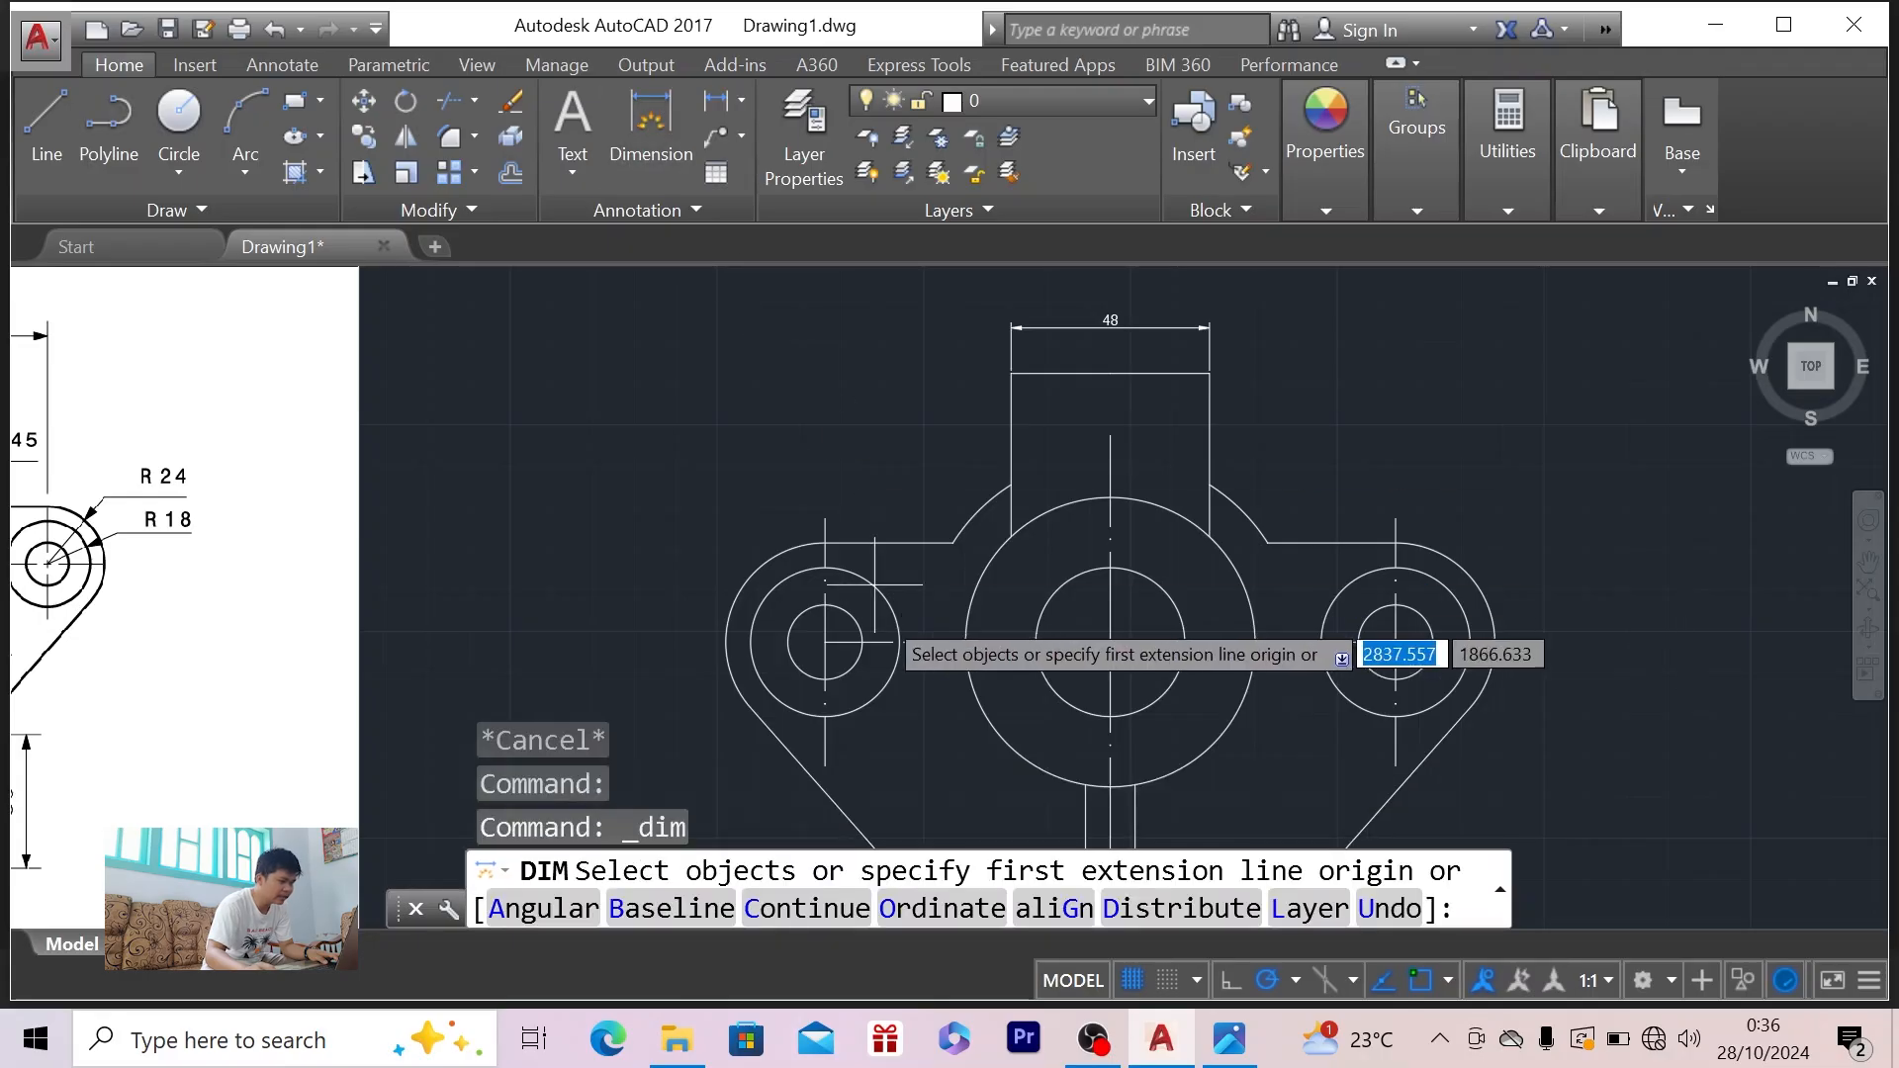
pyautogui.press('Return')
pyautogui.click(825, 641)
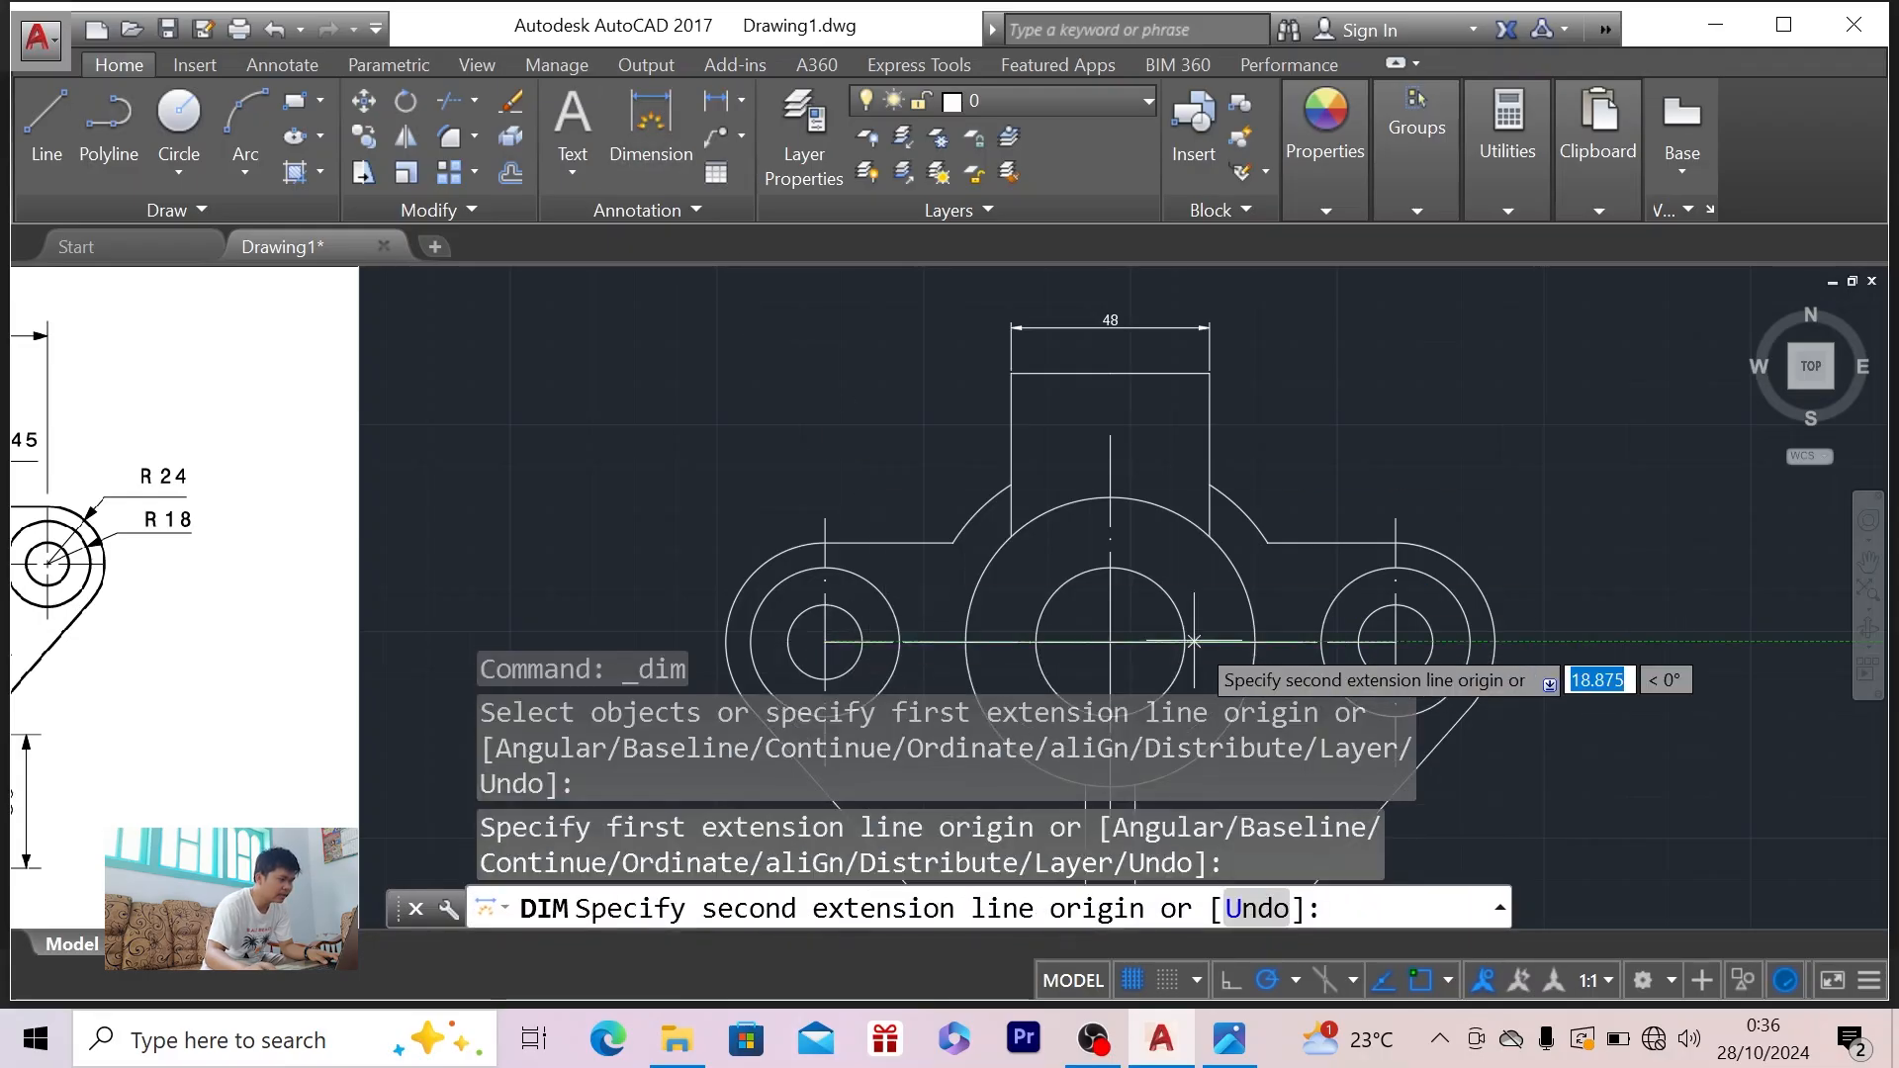
pyautogui.click(1395, 640)
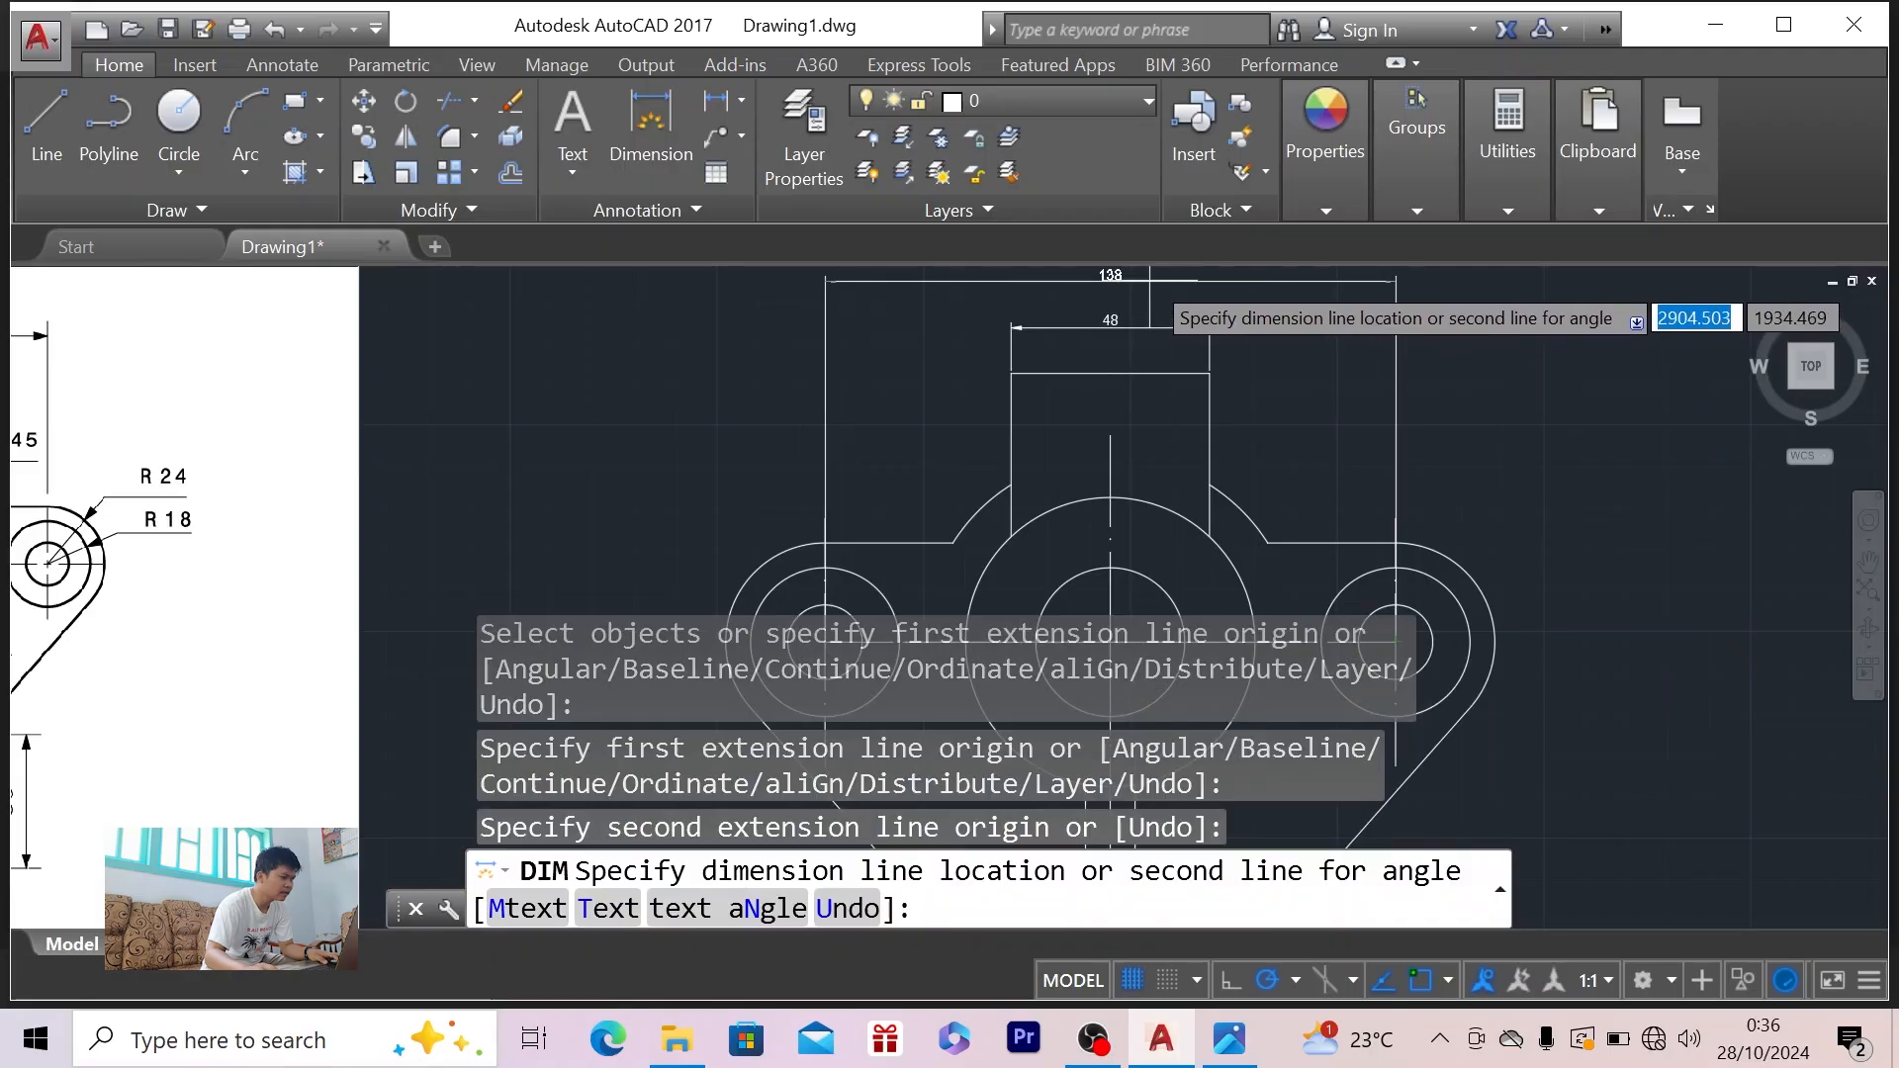
pyautogui.click(1149, 268)
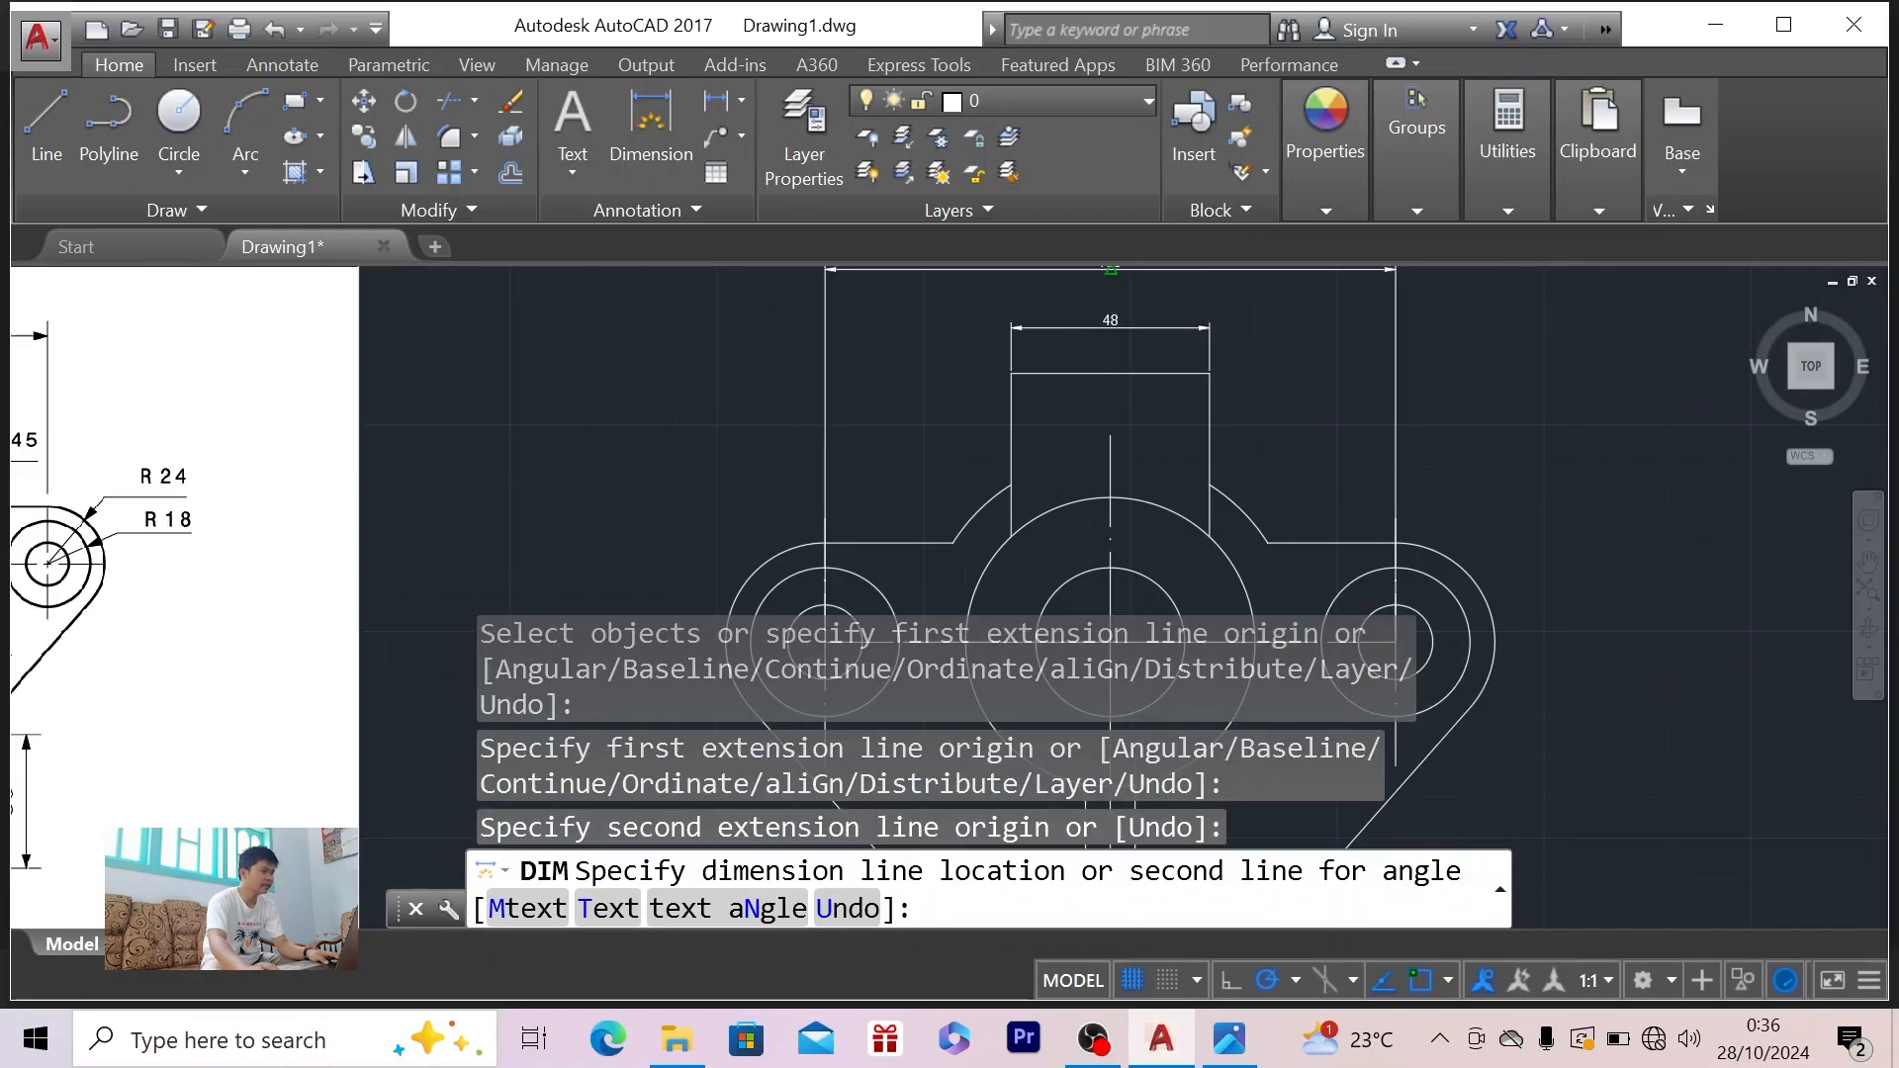
pyautogui.press('Escape')
# - Dimension the vertical distance from the central circle's centre to the top block's upper edge, placing the dimension line left of the block
pyautogui.click(1867, 562)
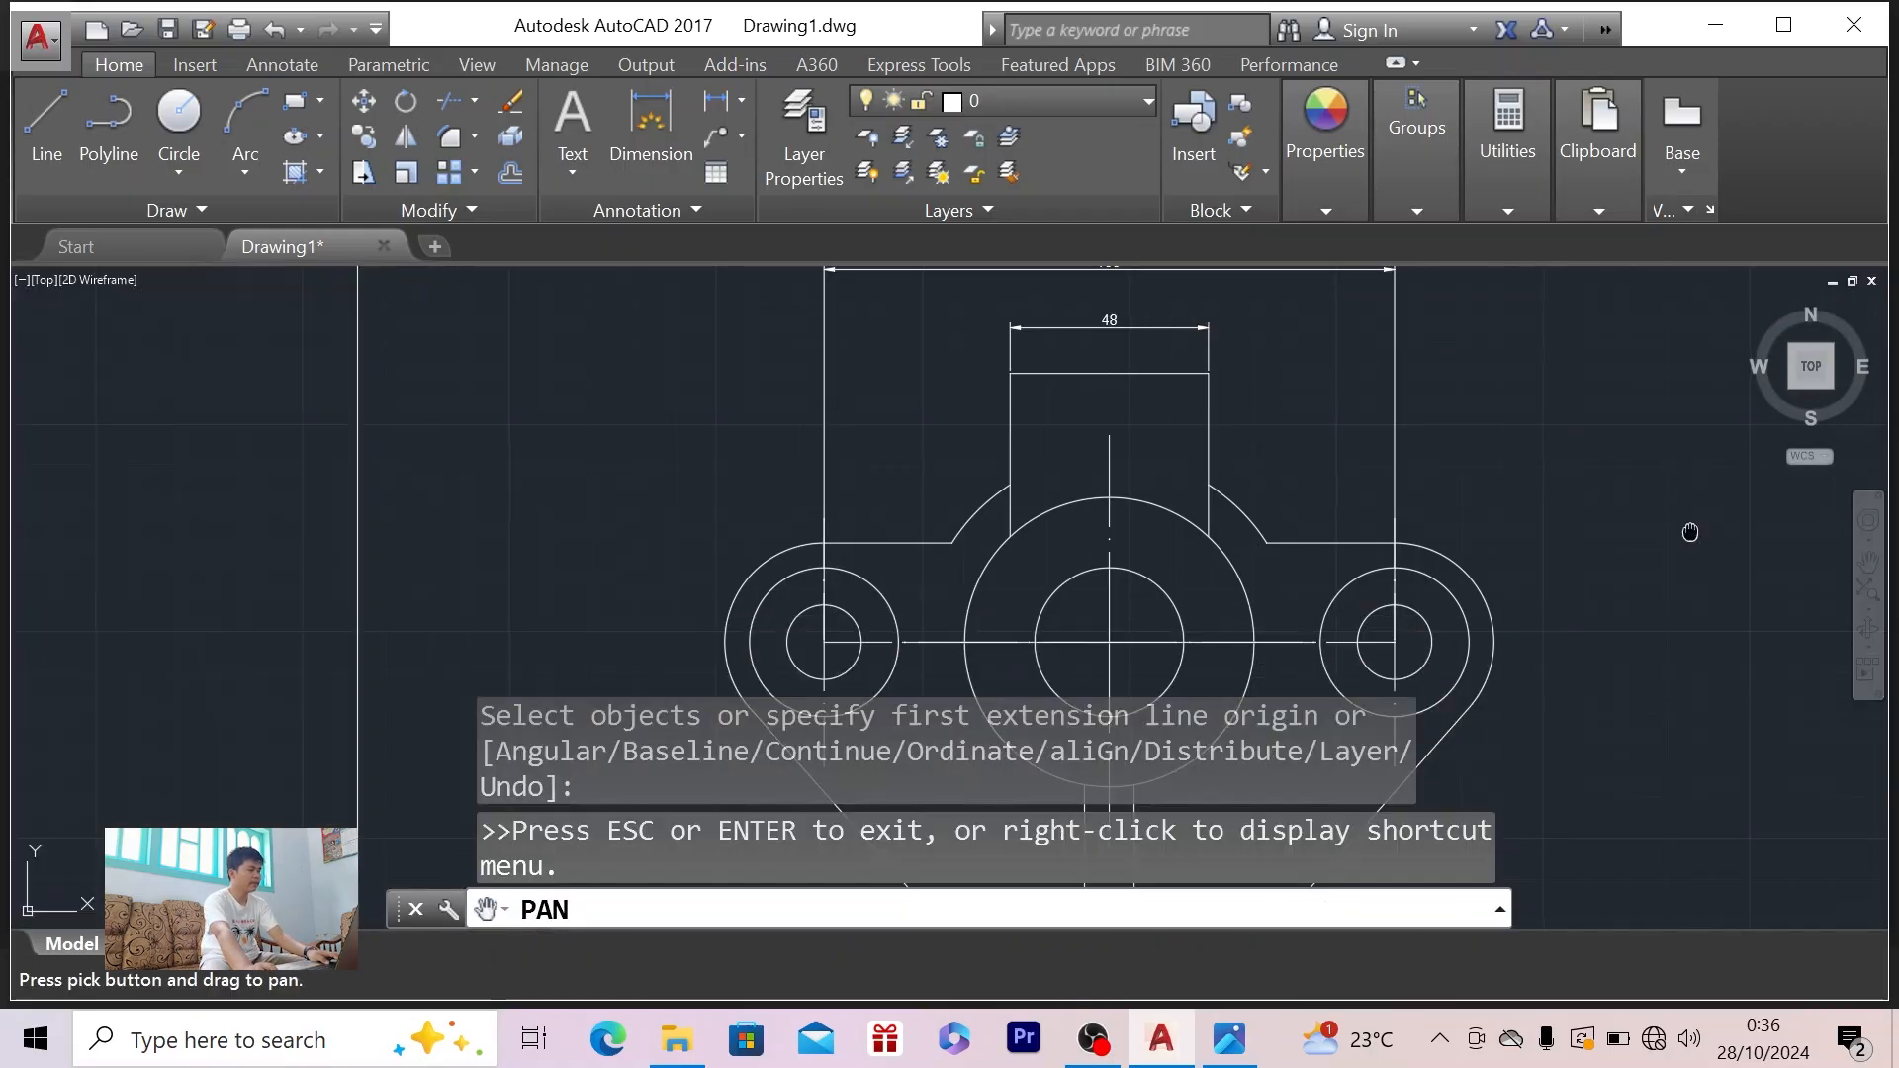
pyautogui.moveTo(1538, 496); pyautogui.dragTo(1546, 562)
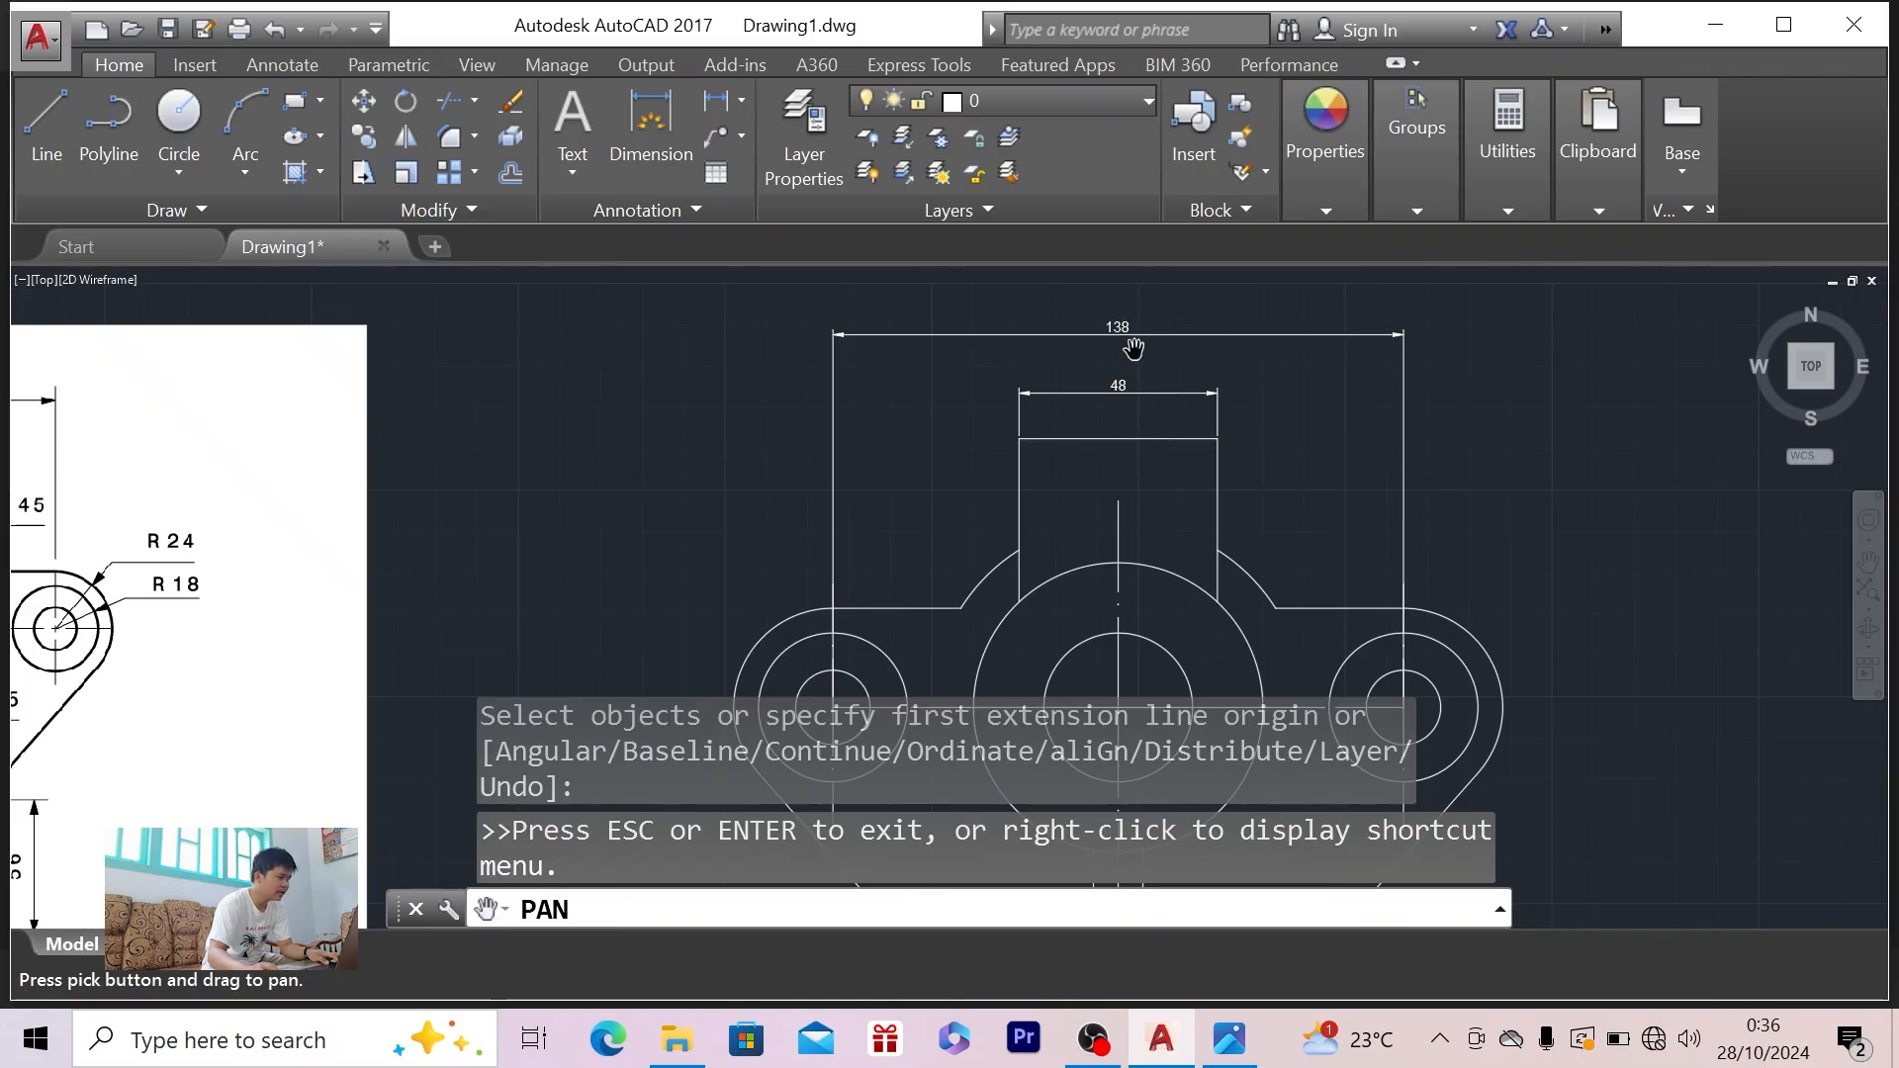
pyautogui.press('Escape')
pyautogui.hotkey('alt', 'Tab')
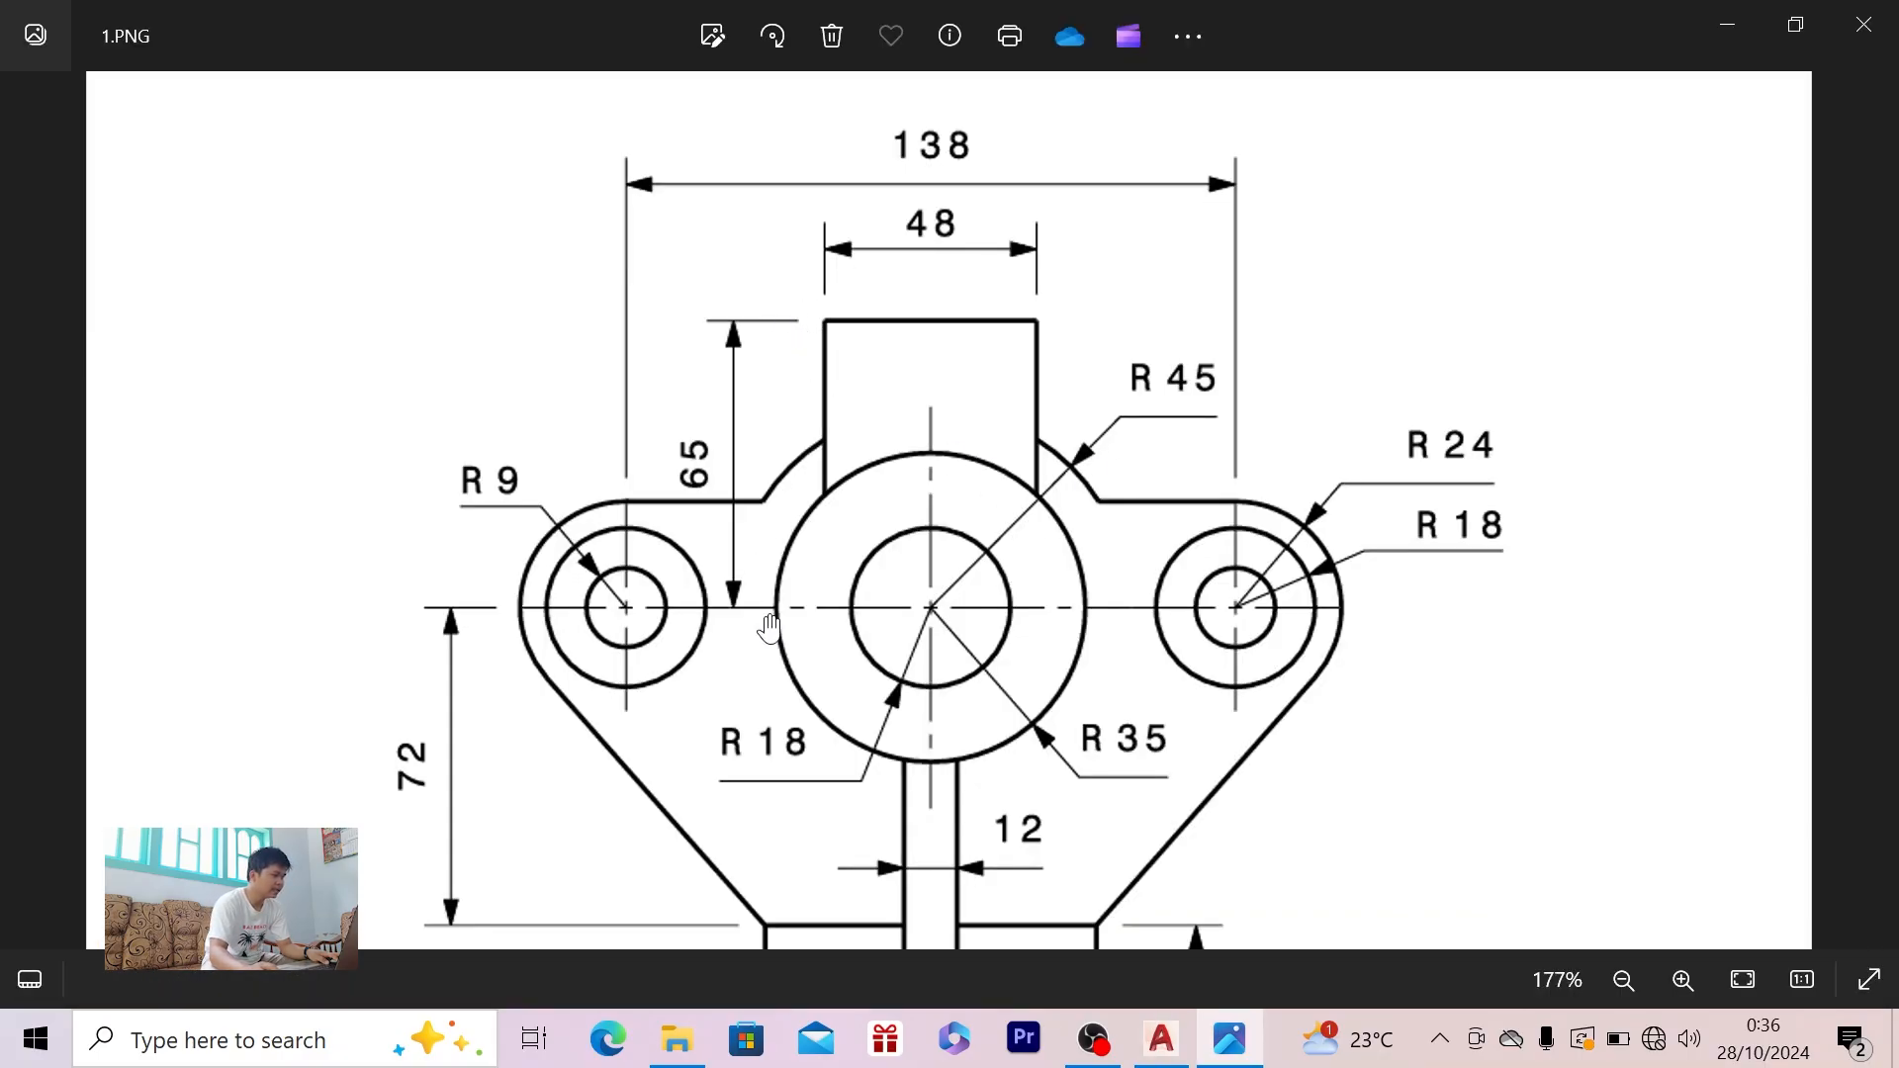
pyautogui.hotkey('alt', 'Tab')
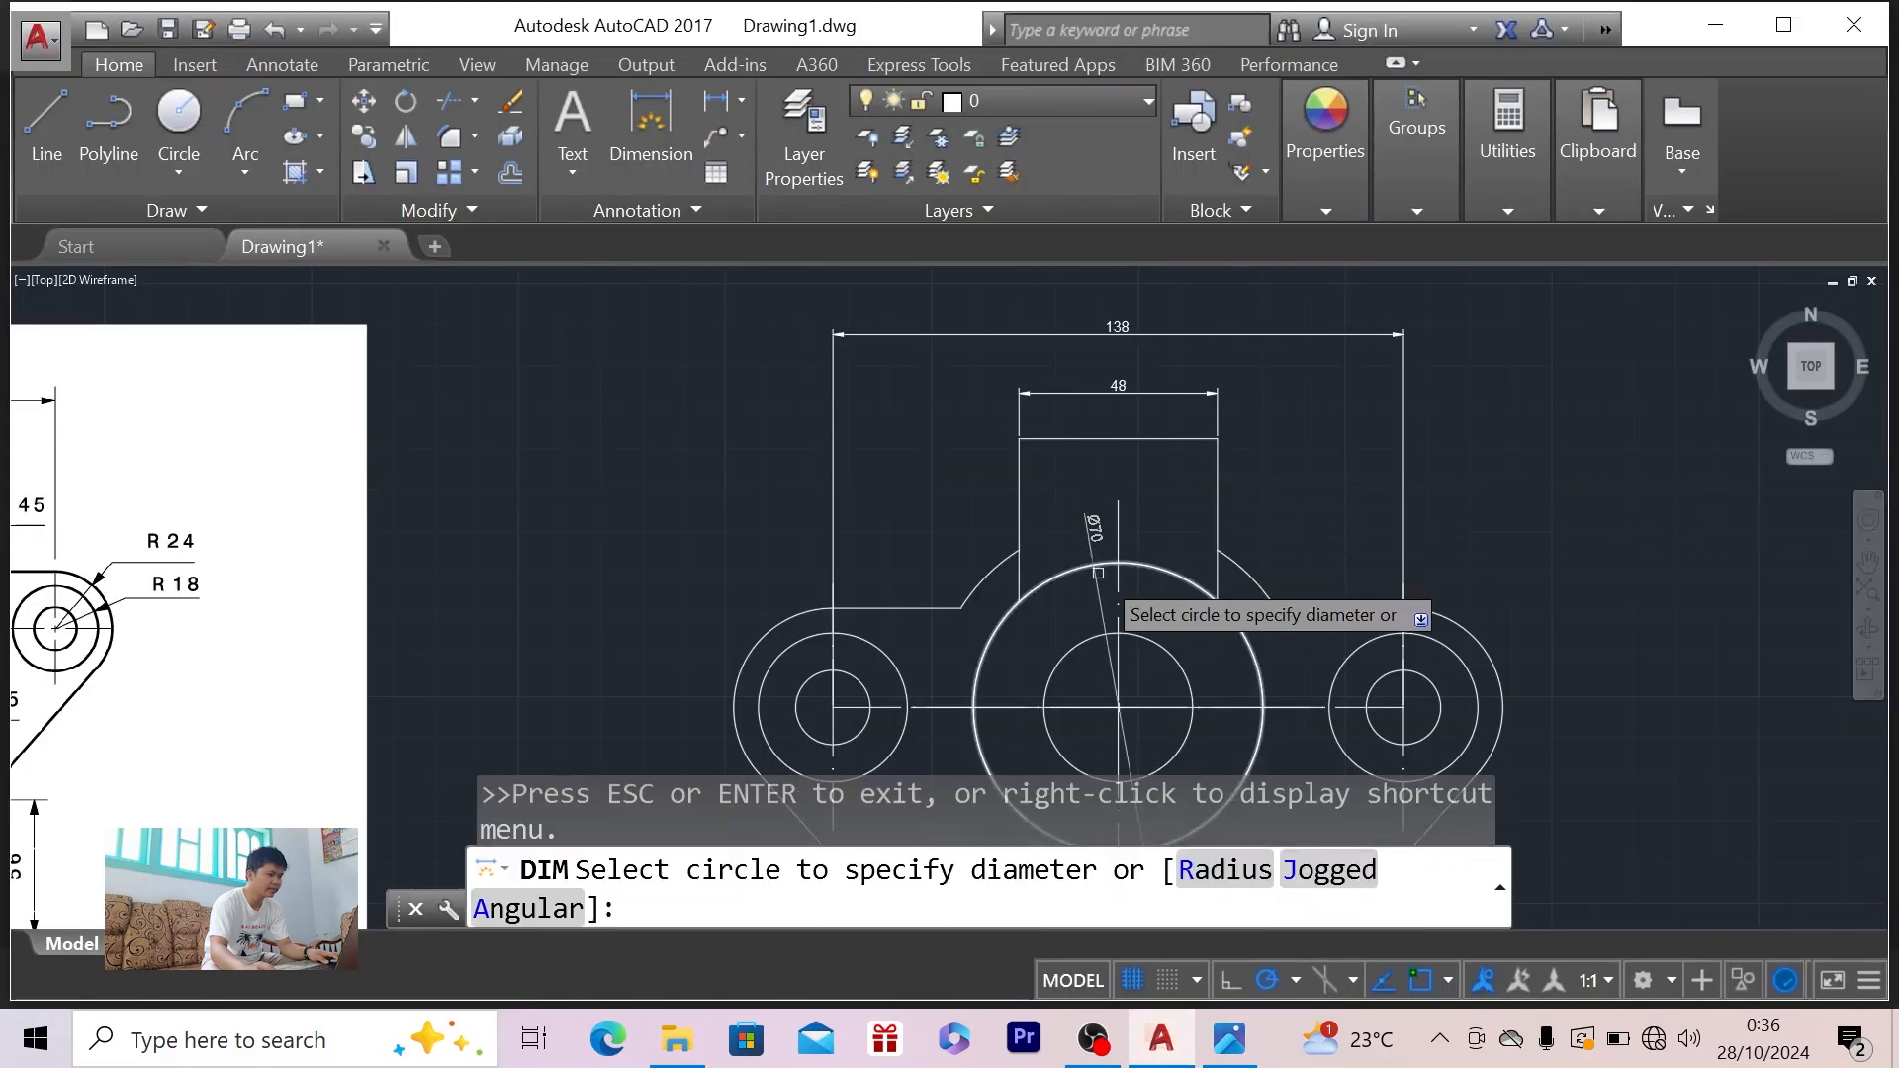
pyautogui.click(640, 119)
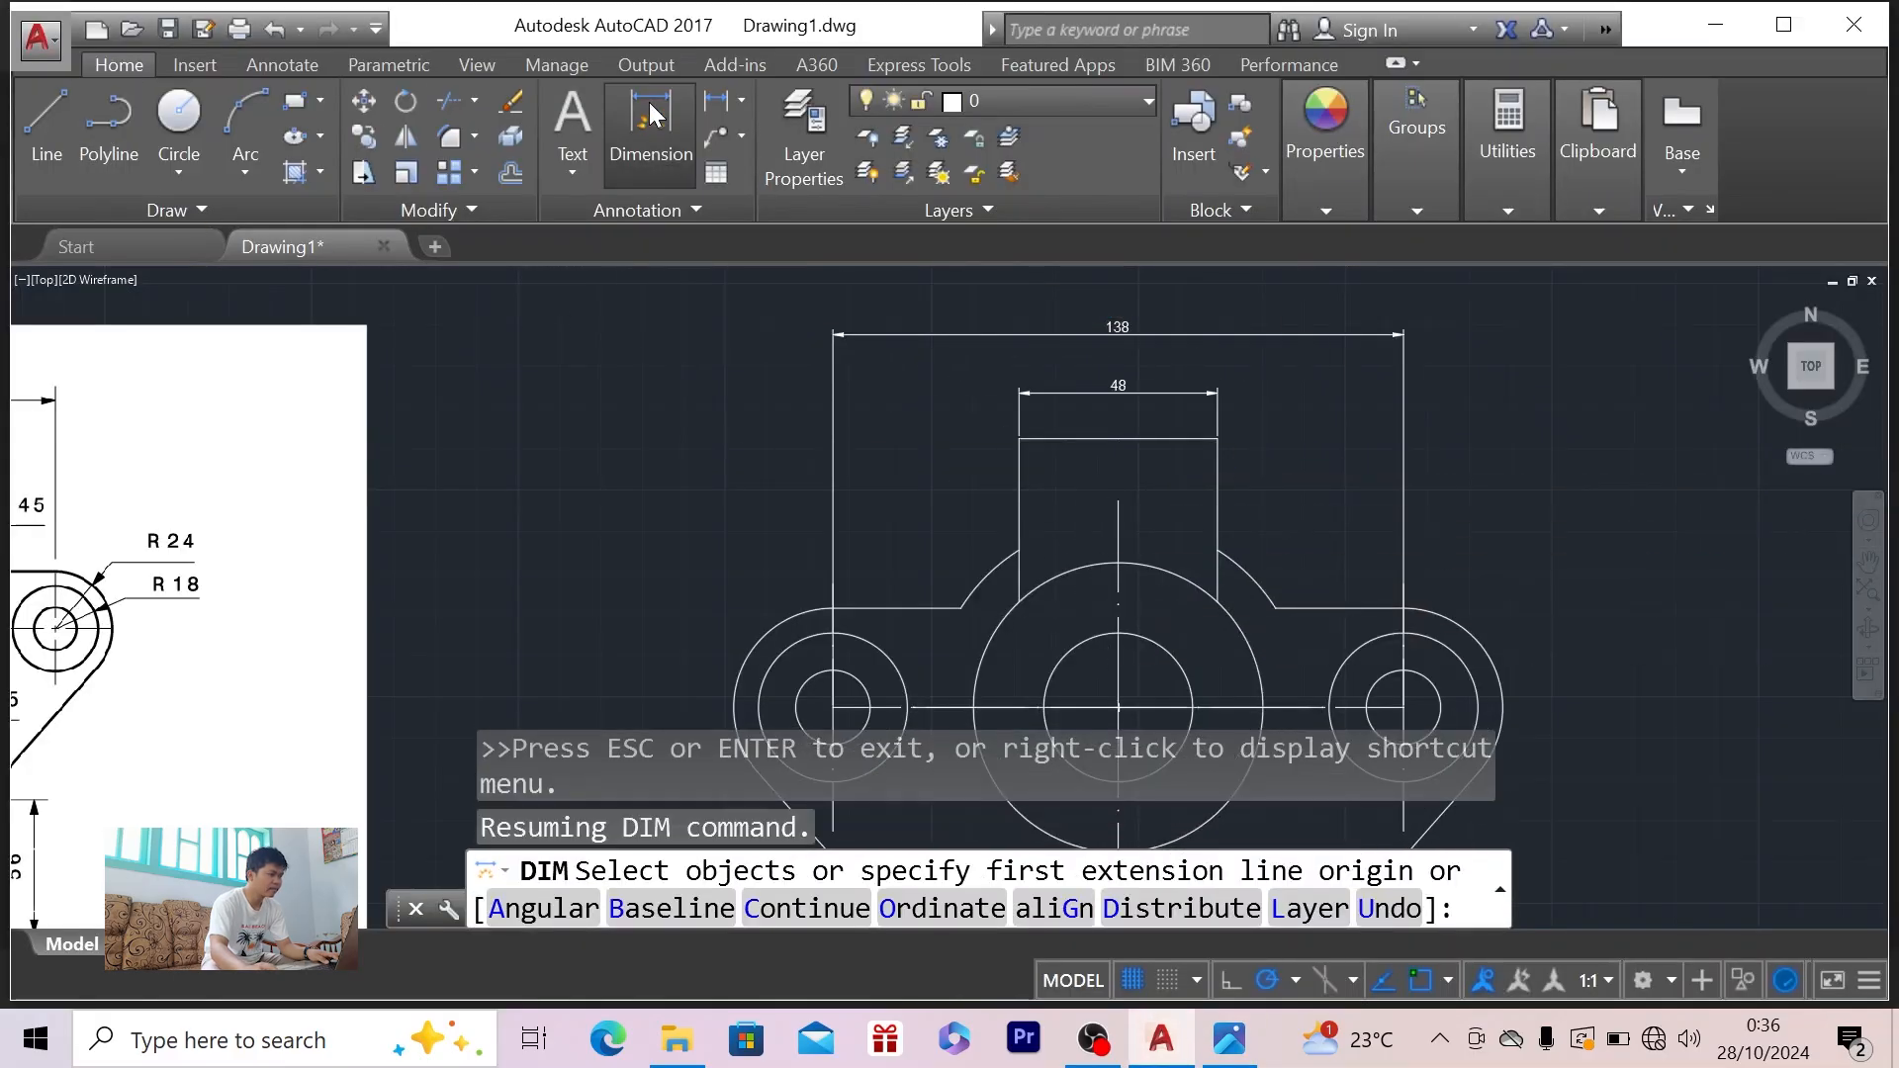
pyautogui.press('Return')
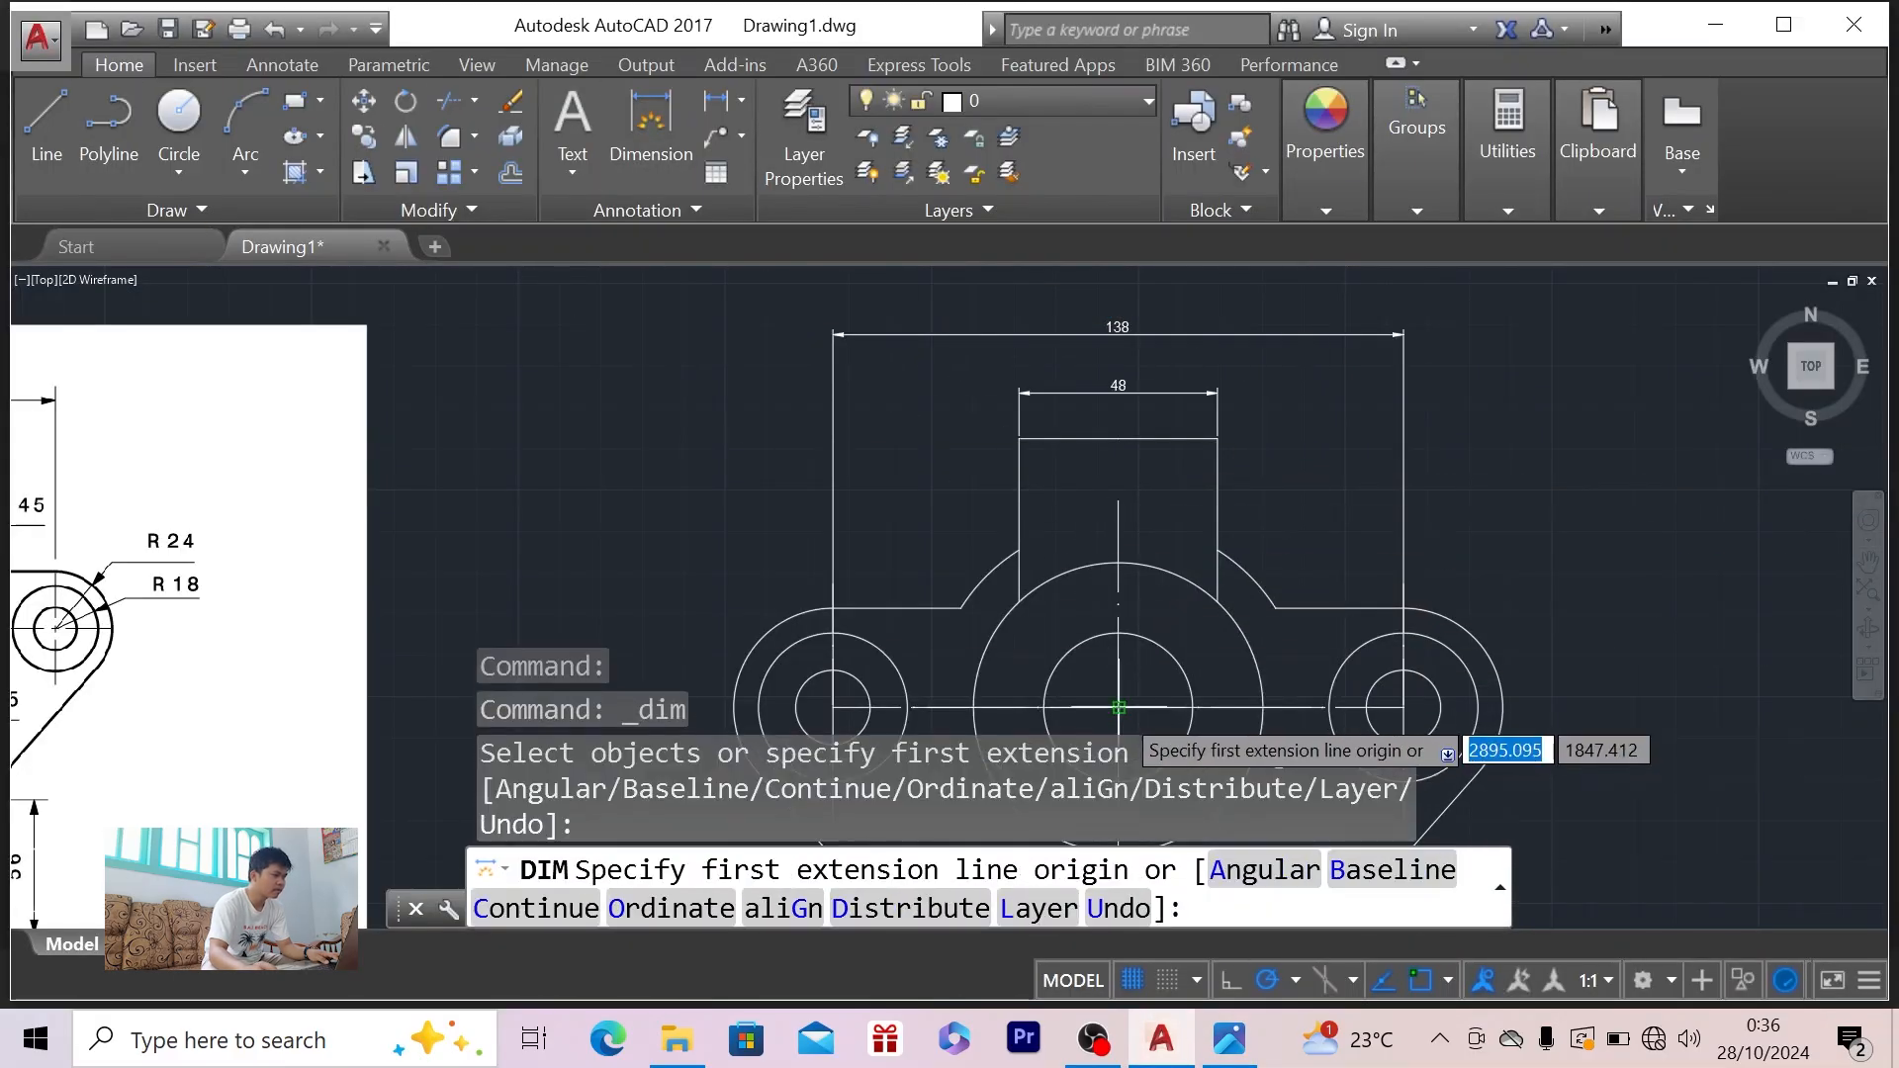
pyautogui.click(1119, 709)
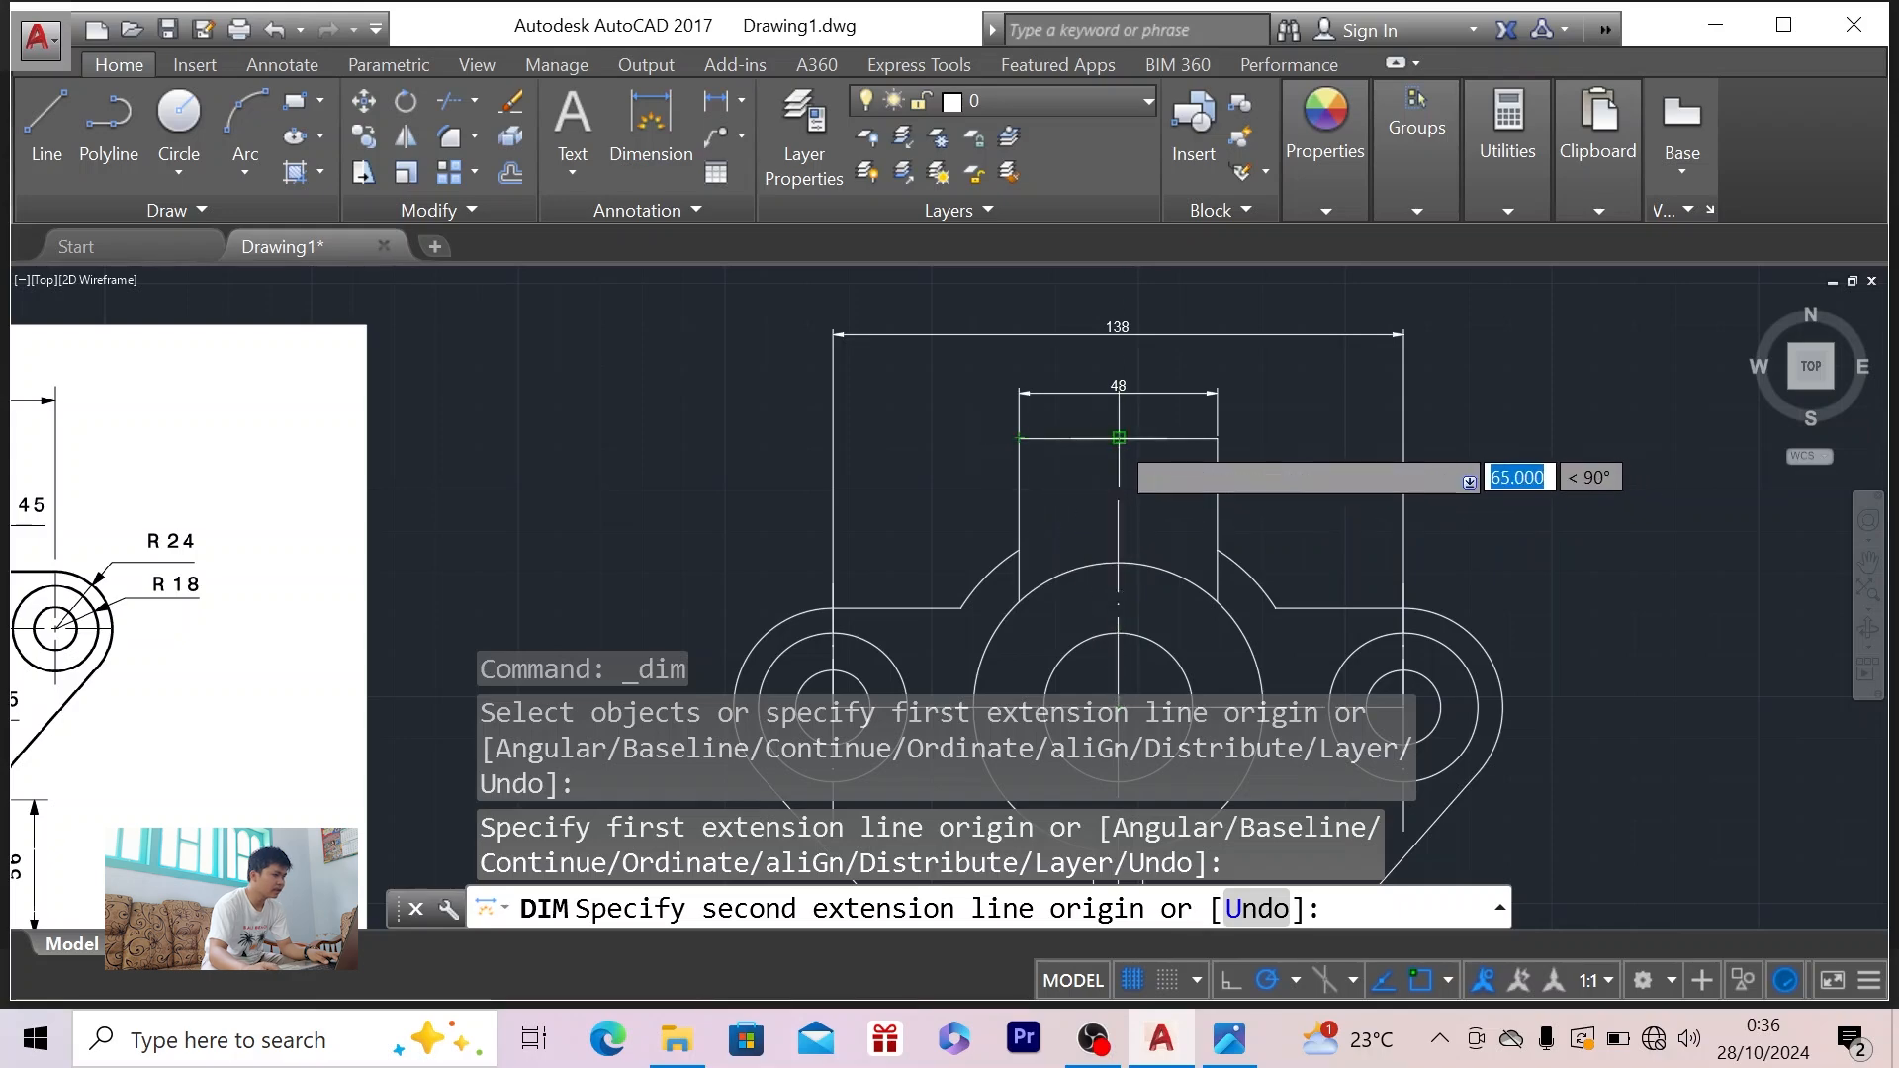
pyautogui.click(1119, 437)
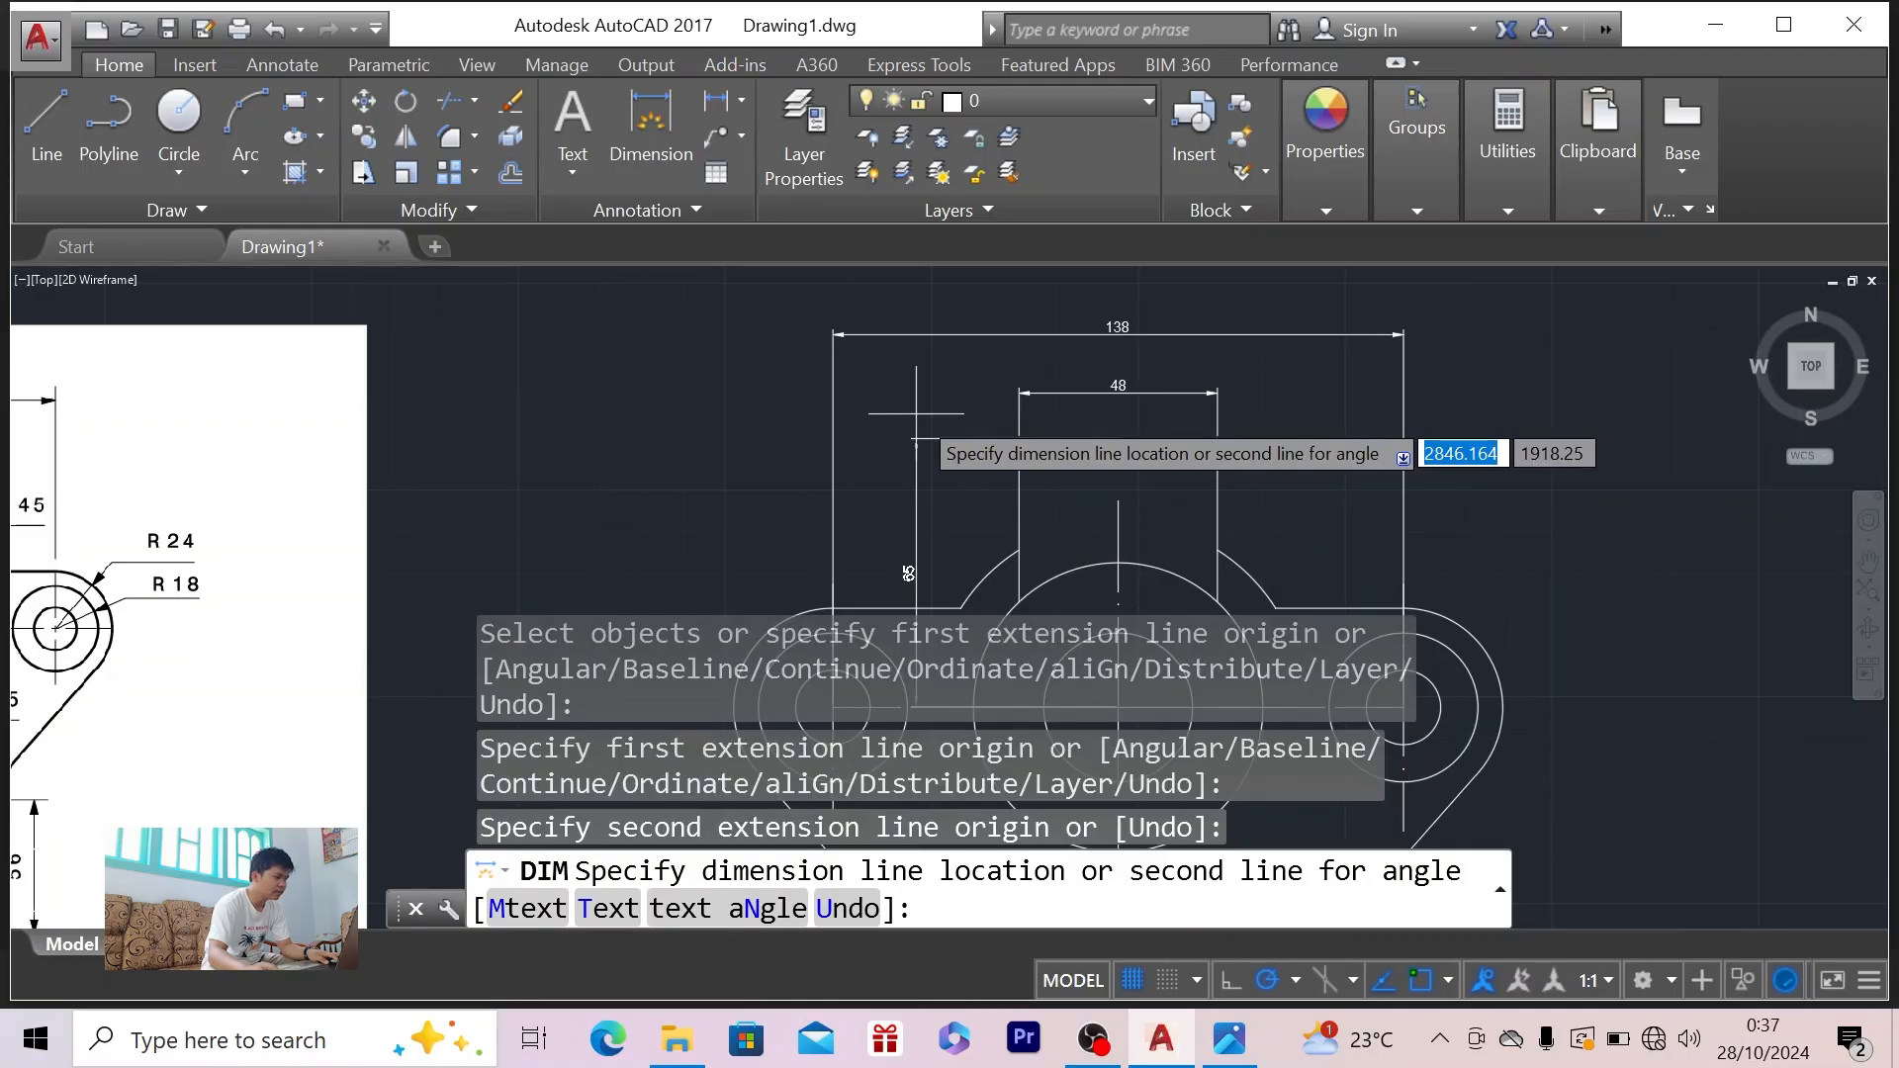
pyautogui.click(916, 414)
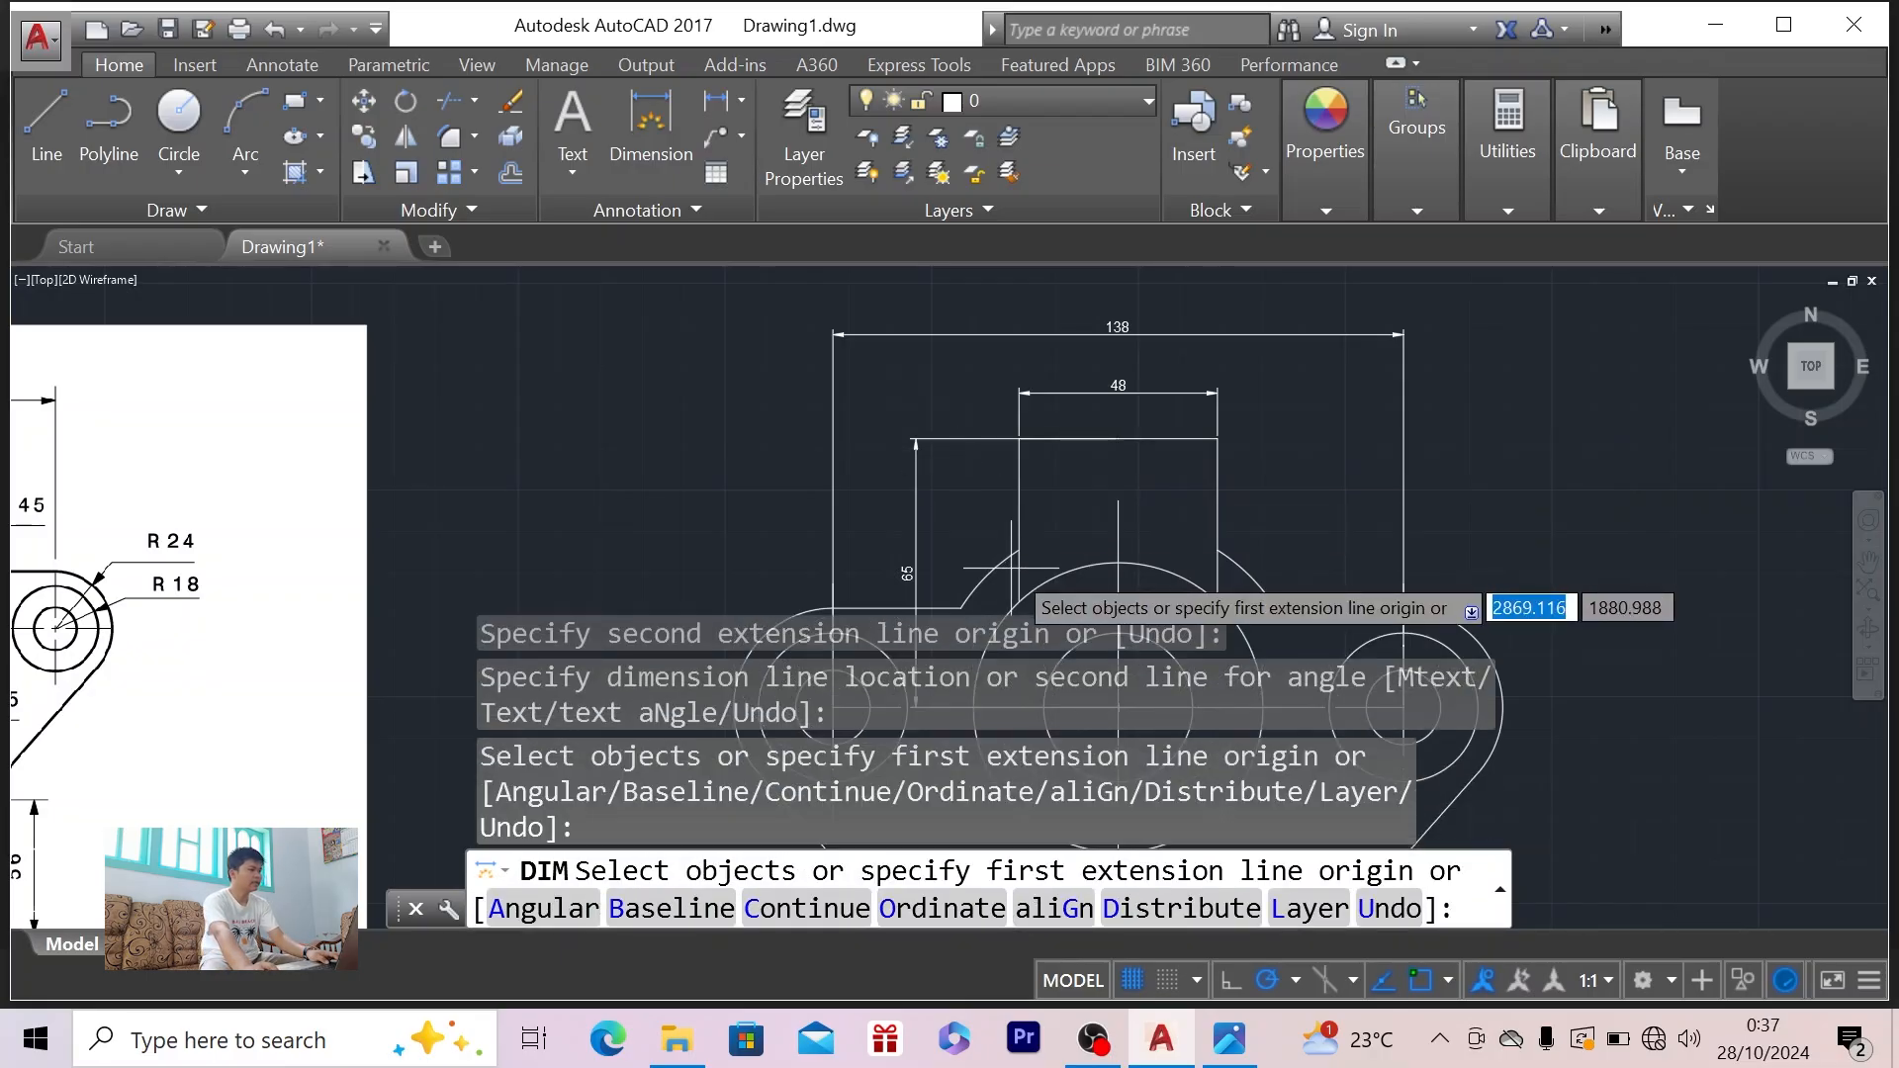
pyautogui.press('Return')
# - Add a radius dimension to the inner central circle, placing its text outside the outer circle to the lower right
pyautogui.hotkey('alt', 'Tab')
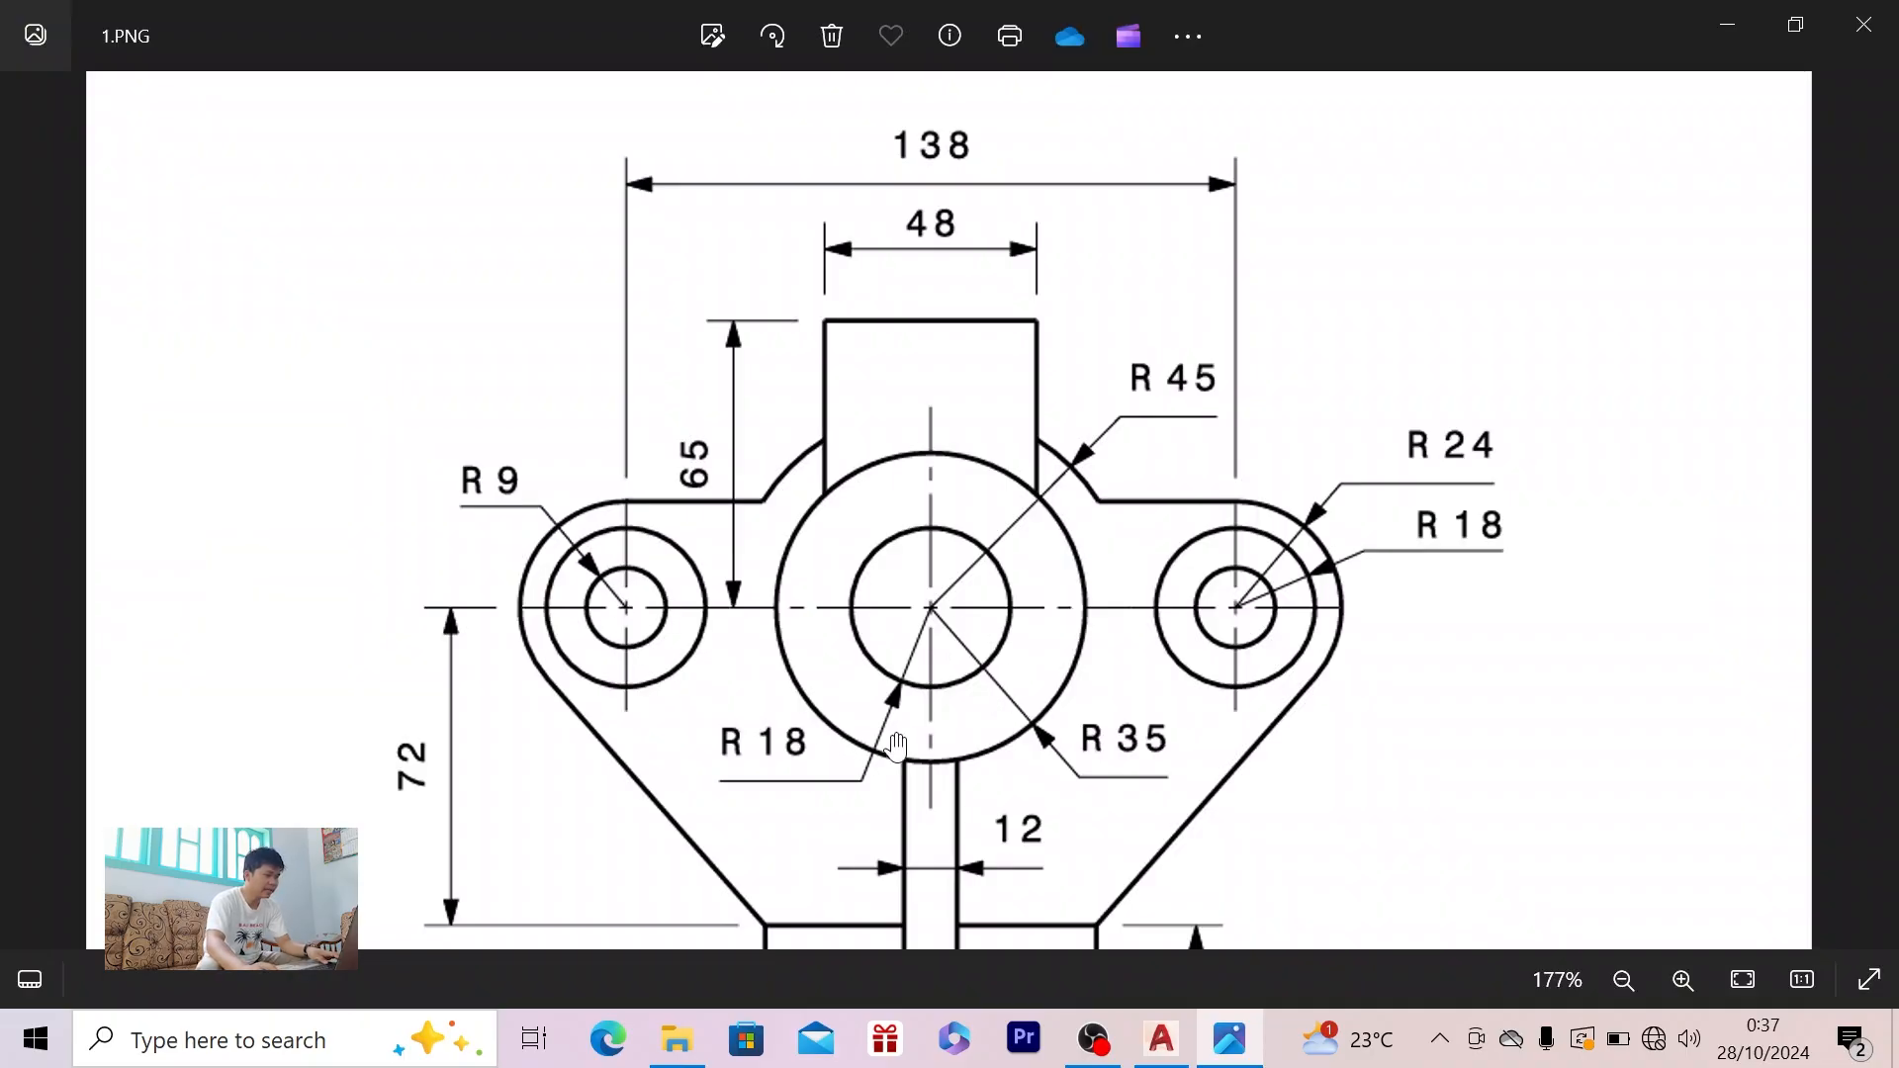
pyautogui.hotkey('alt', 'Tab')
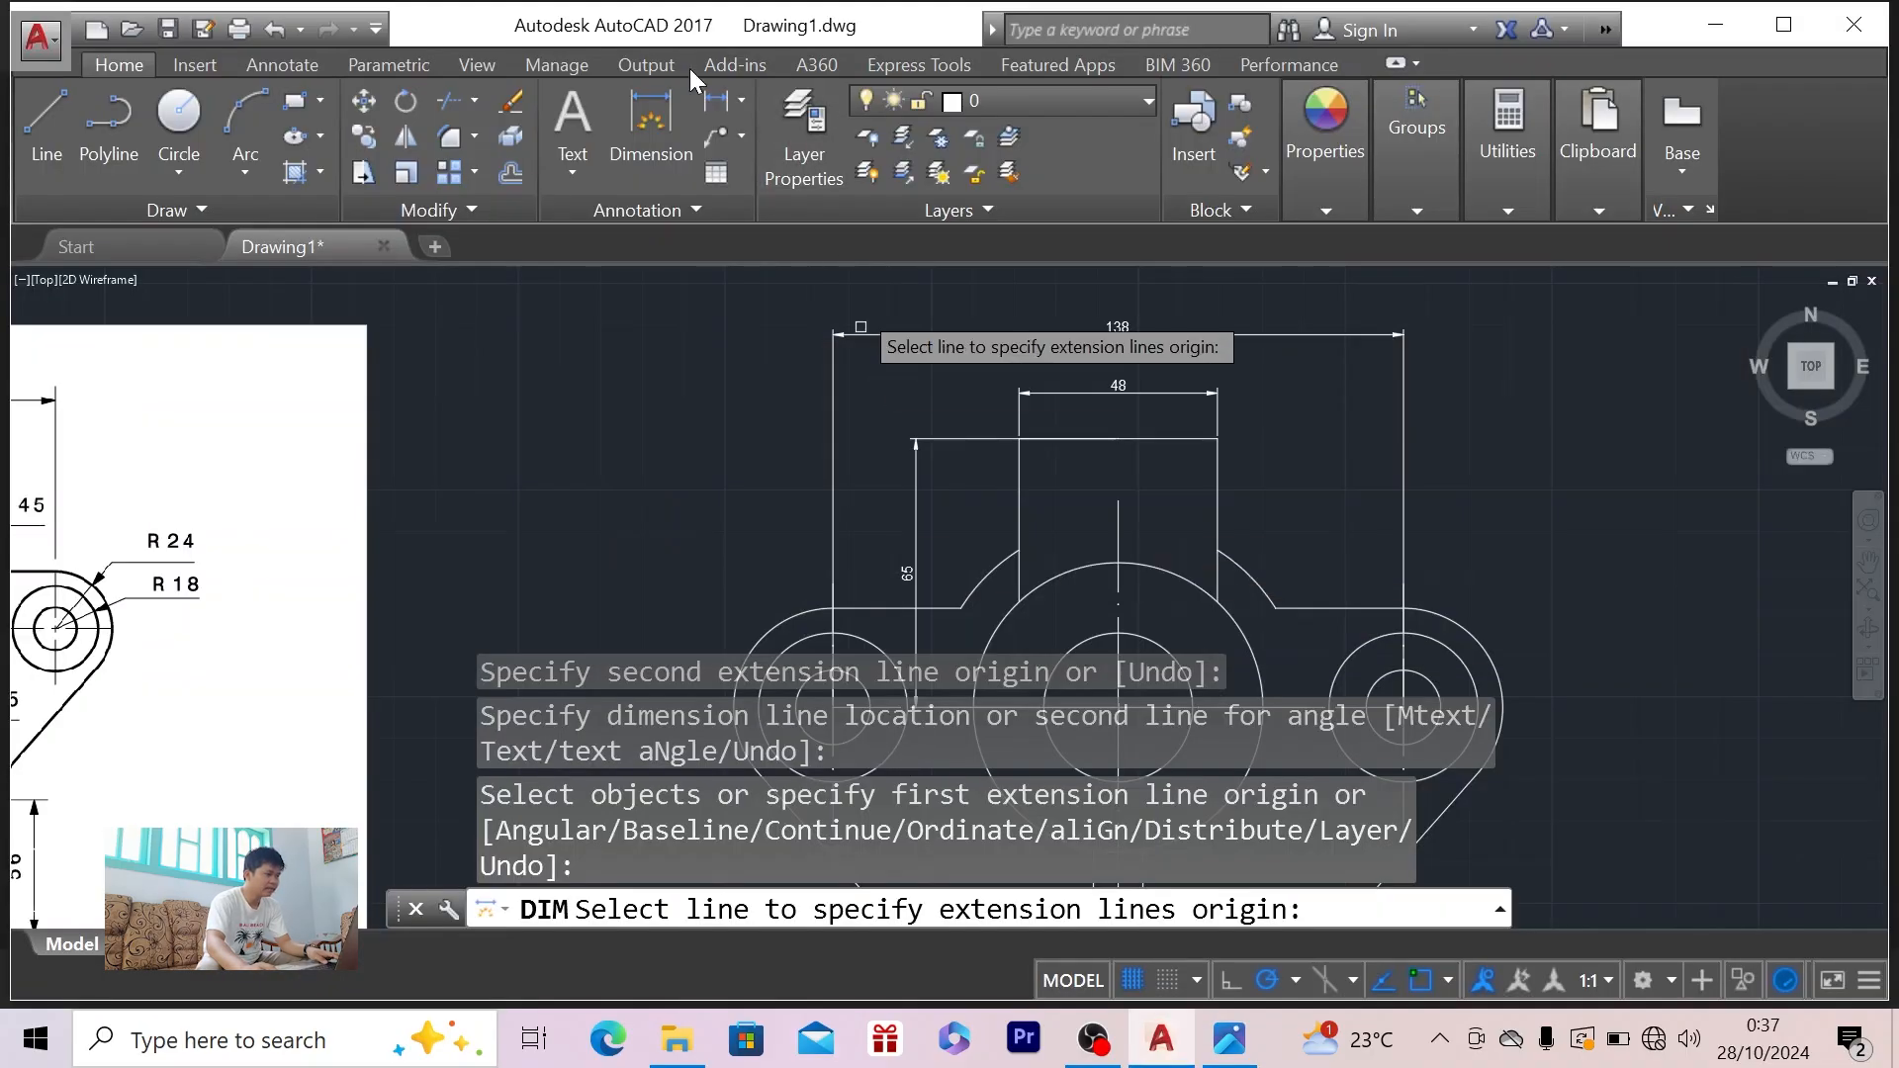
pyautogui.click(742, 102)
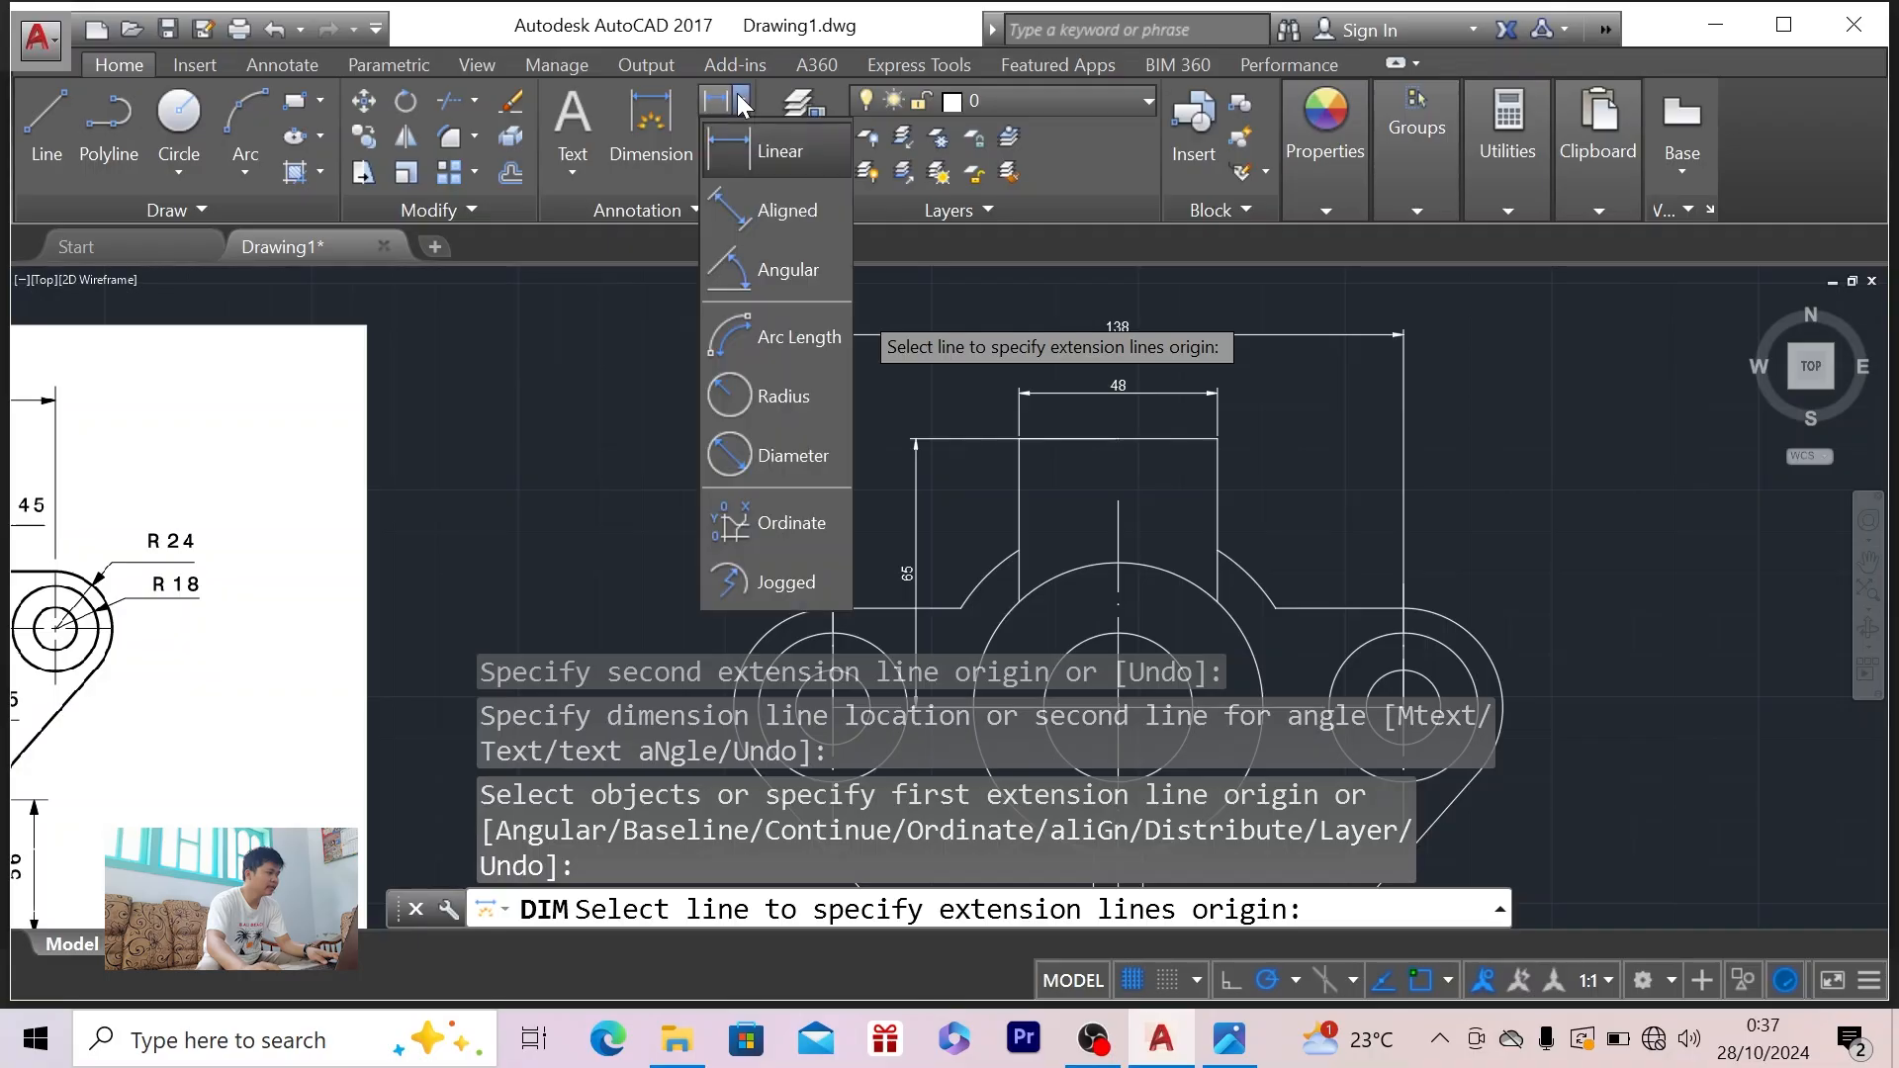
pyautogui.click(782, 396)
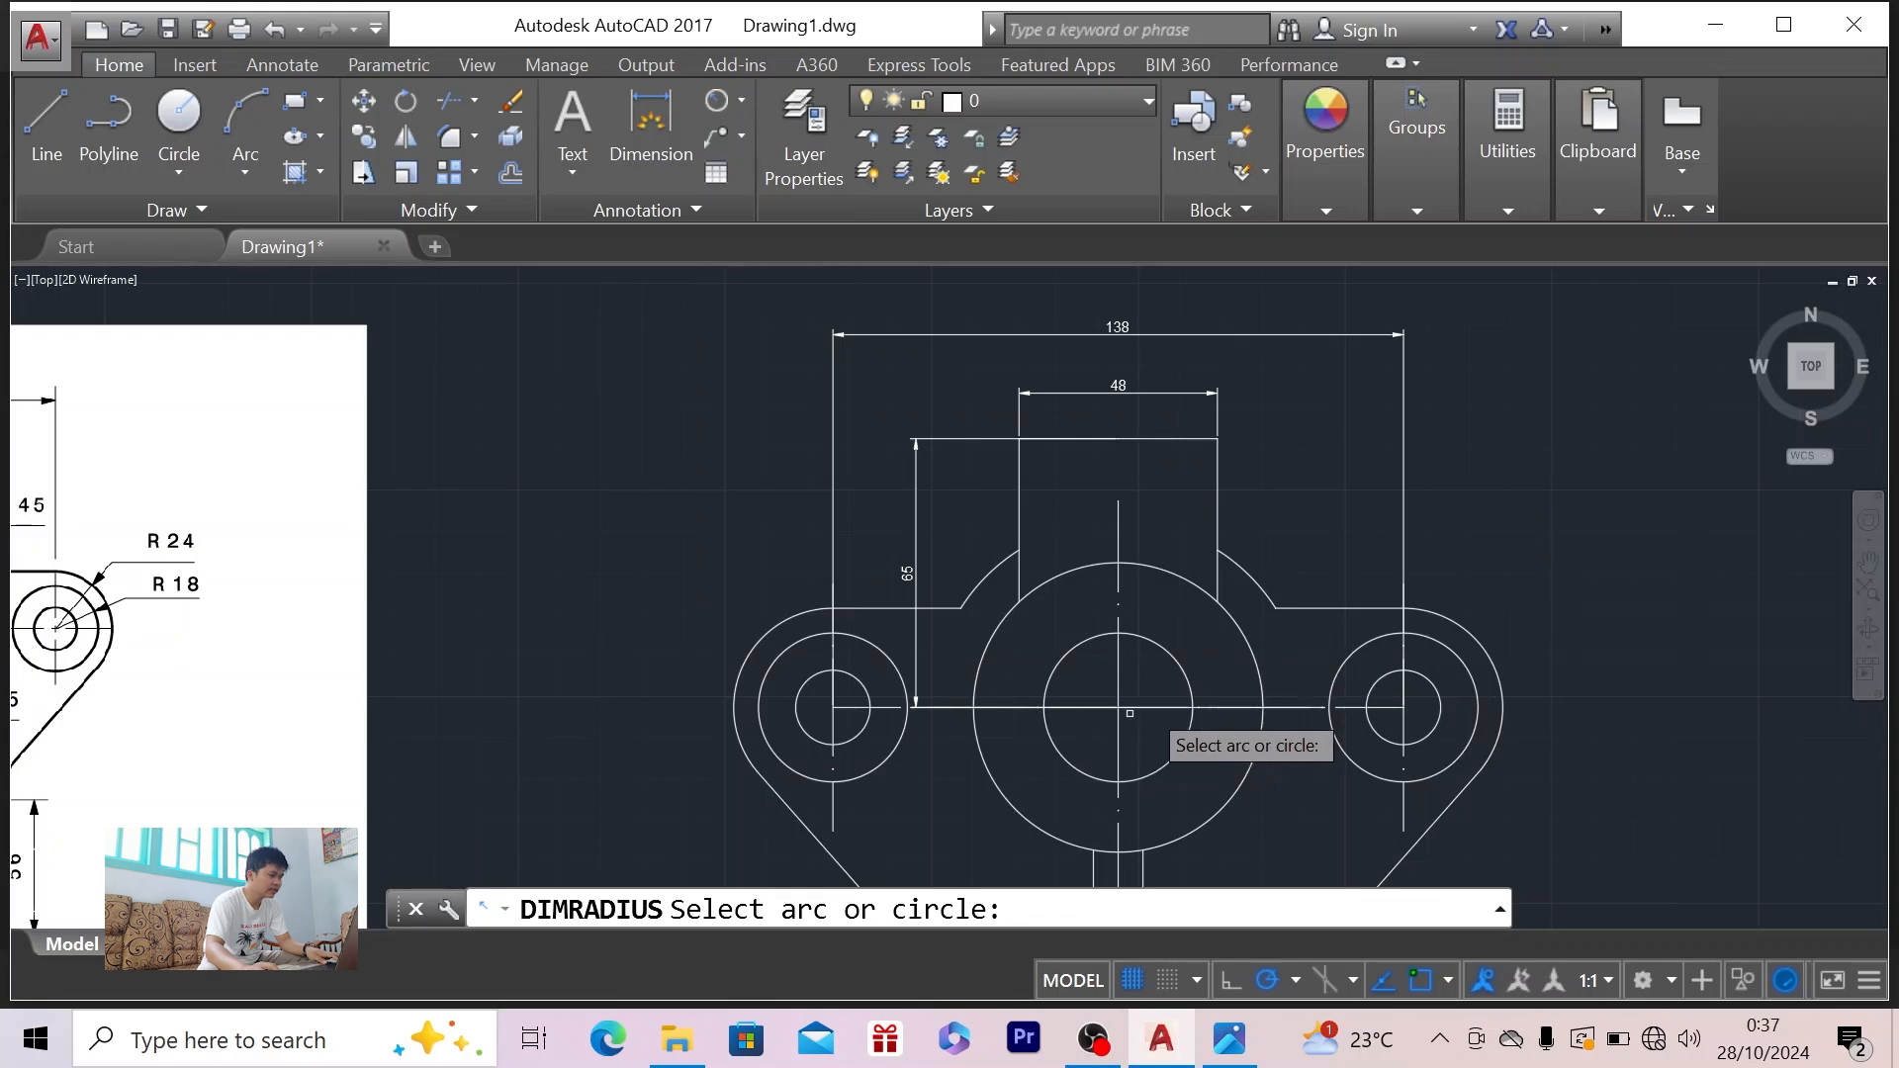
pyautogui.click(1174, 660)
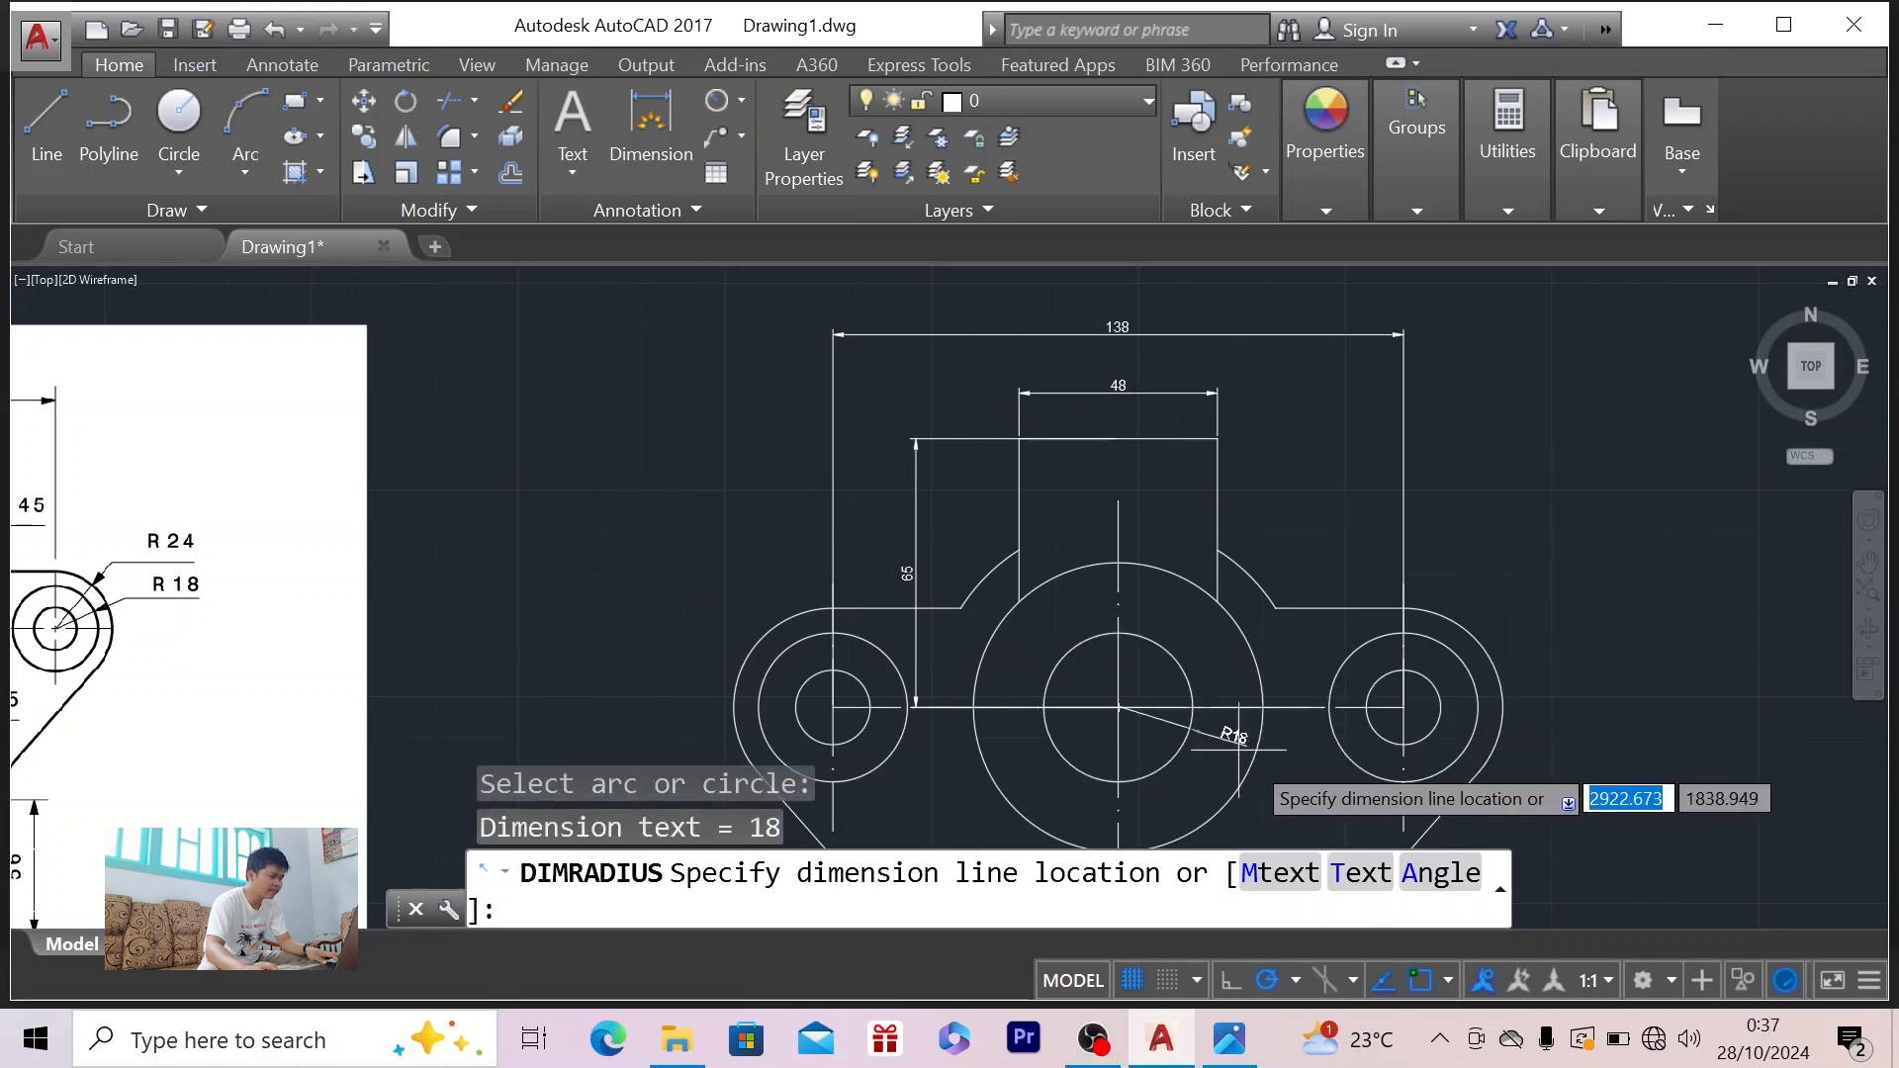
pyautogui.click(1287, 787)
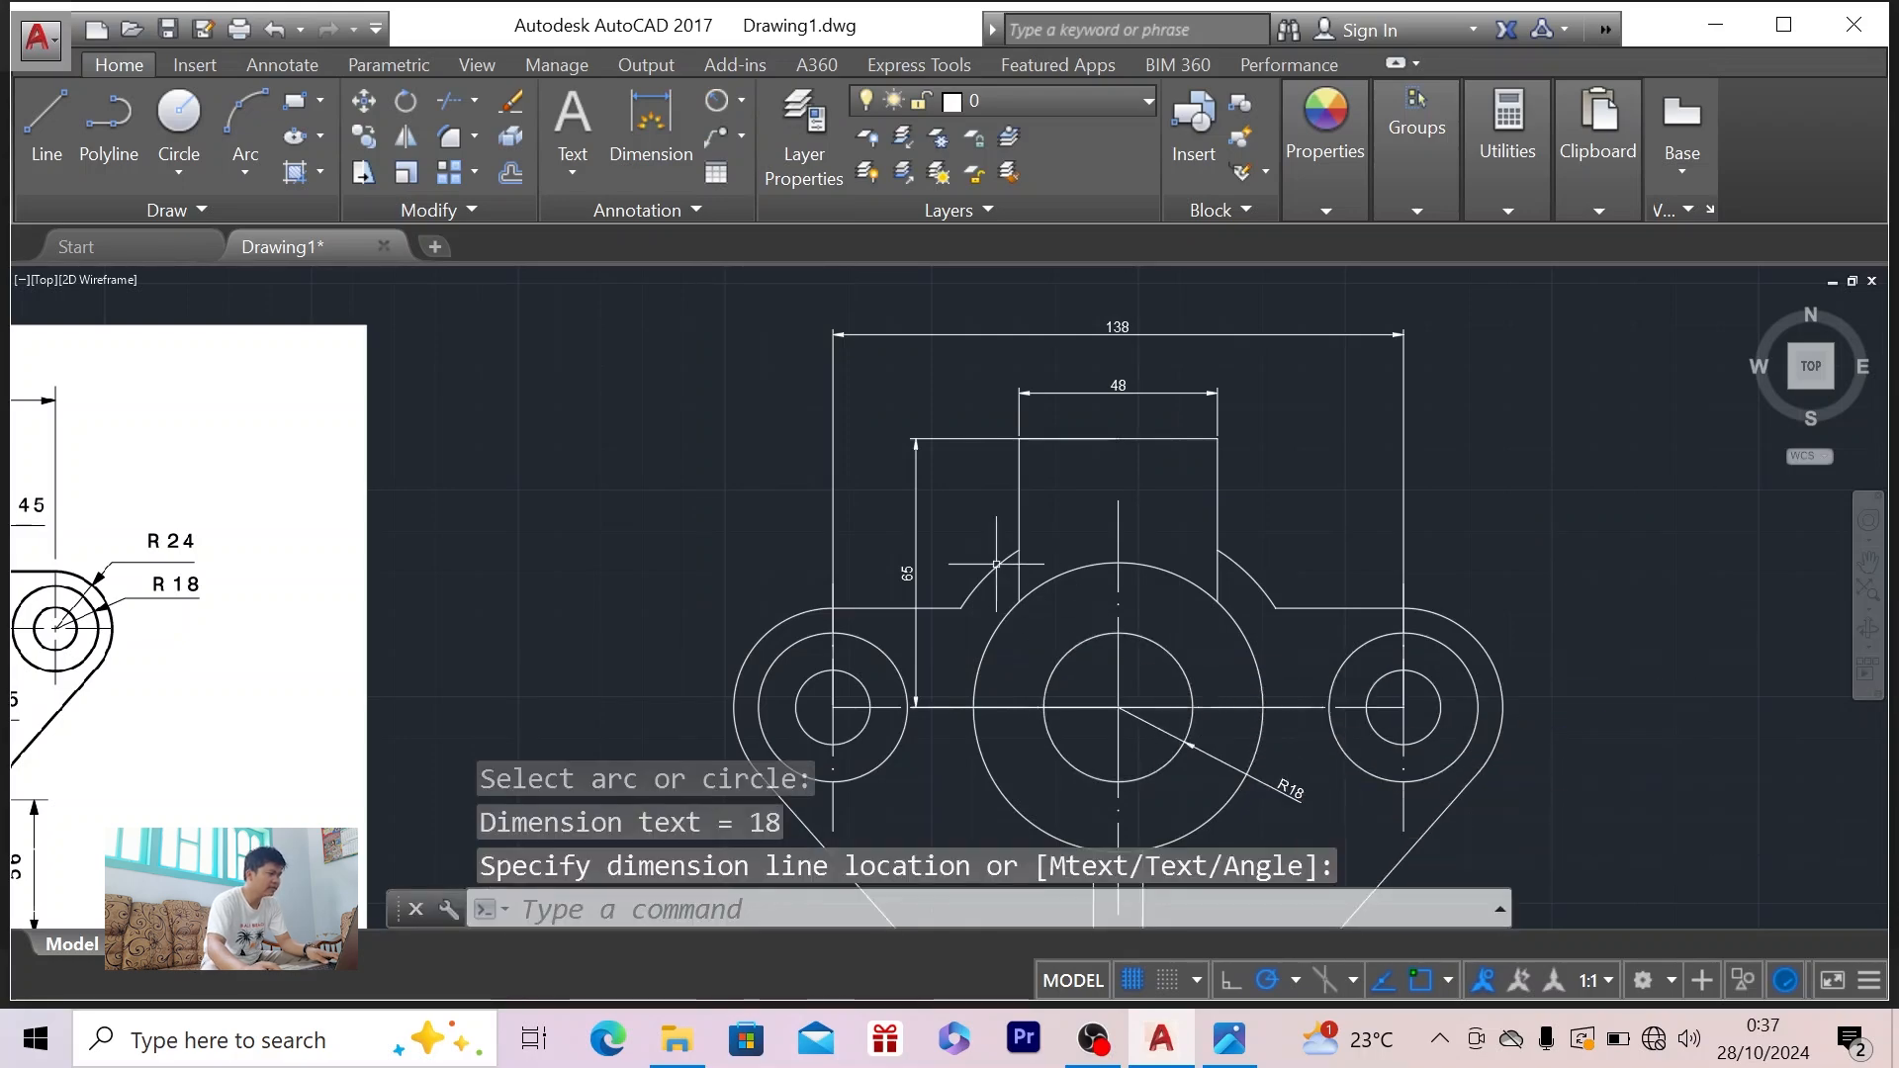
# - Add a radius dimension to the outer central circle, placing its text just outside the circle to the lower left
pyautogui.click(717, 100)
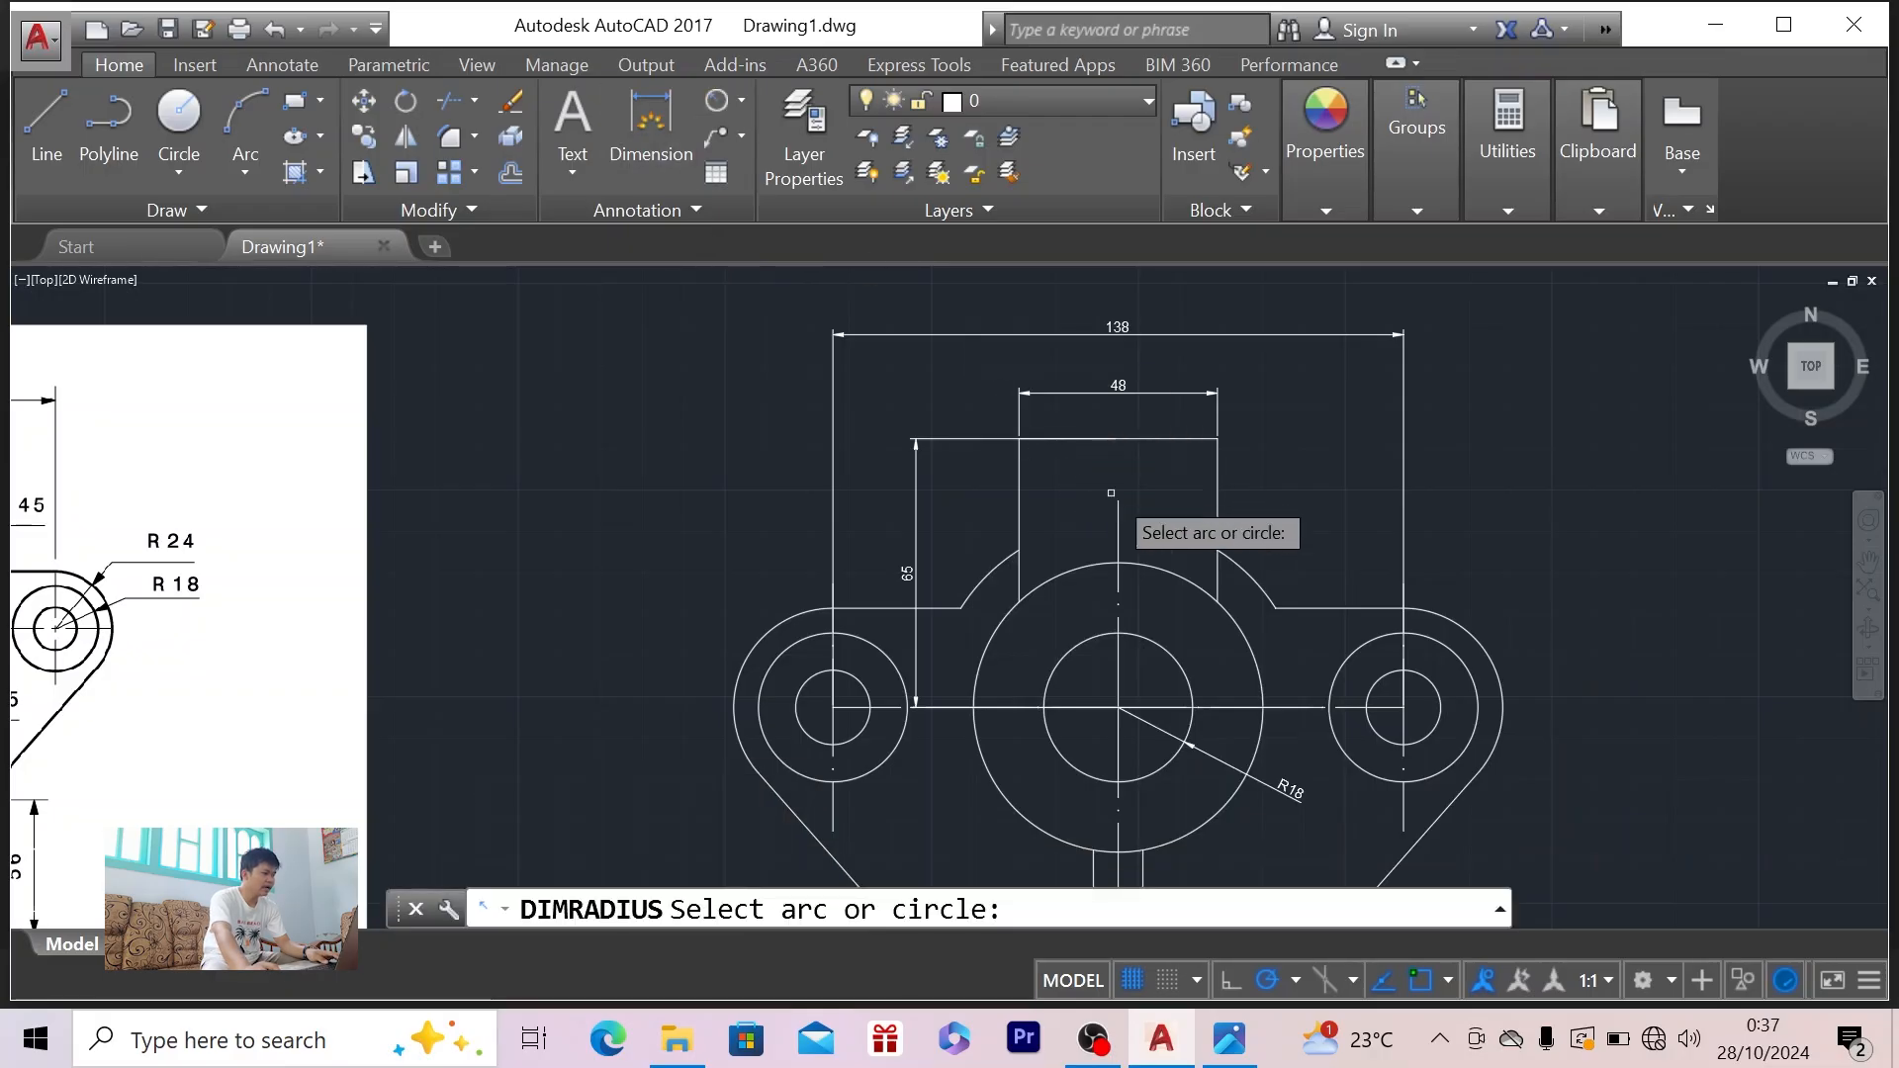
pyautogui.hotkey('alt', 'Tab')
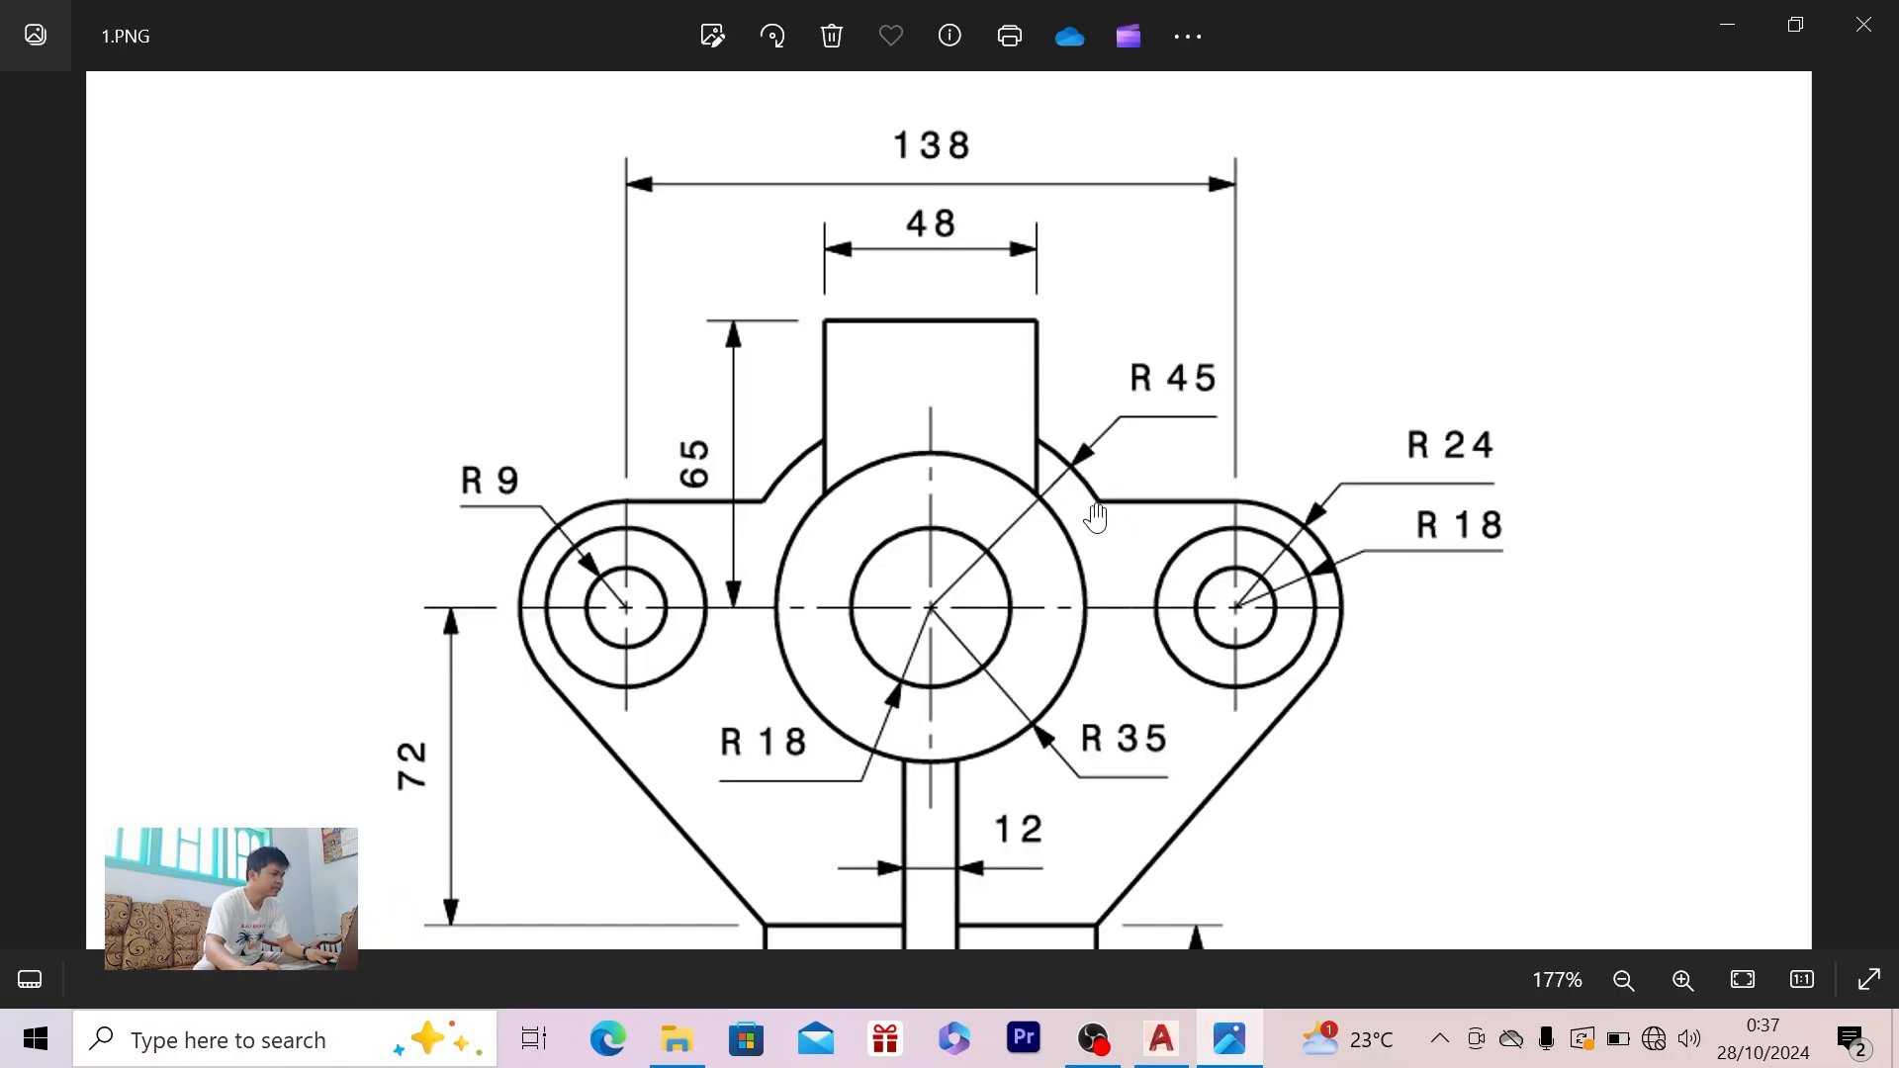
pyautogui.hotkey('alt', 'Tab')
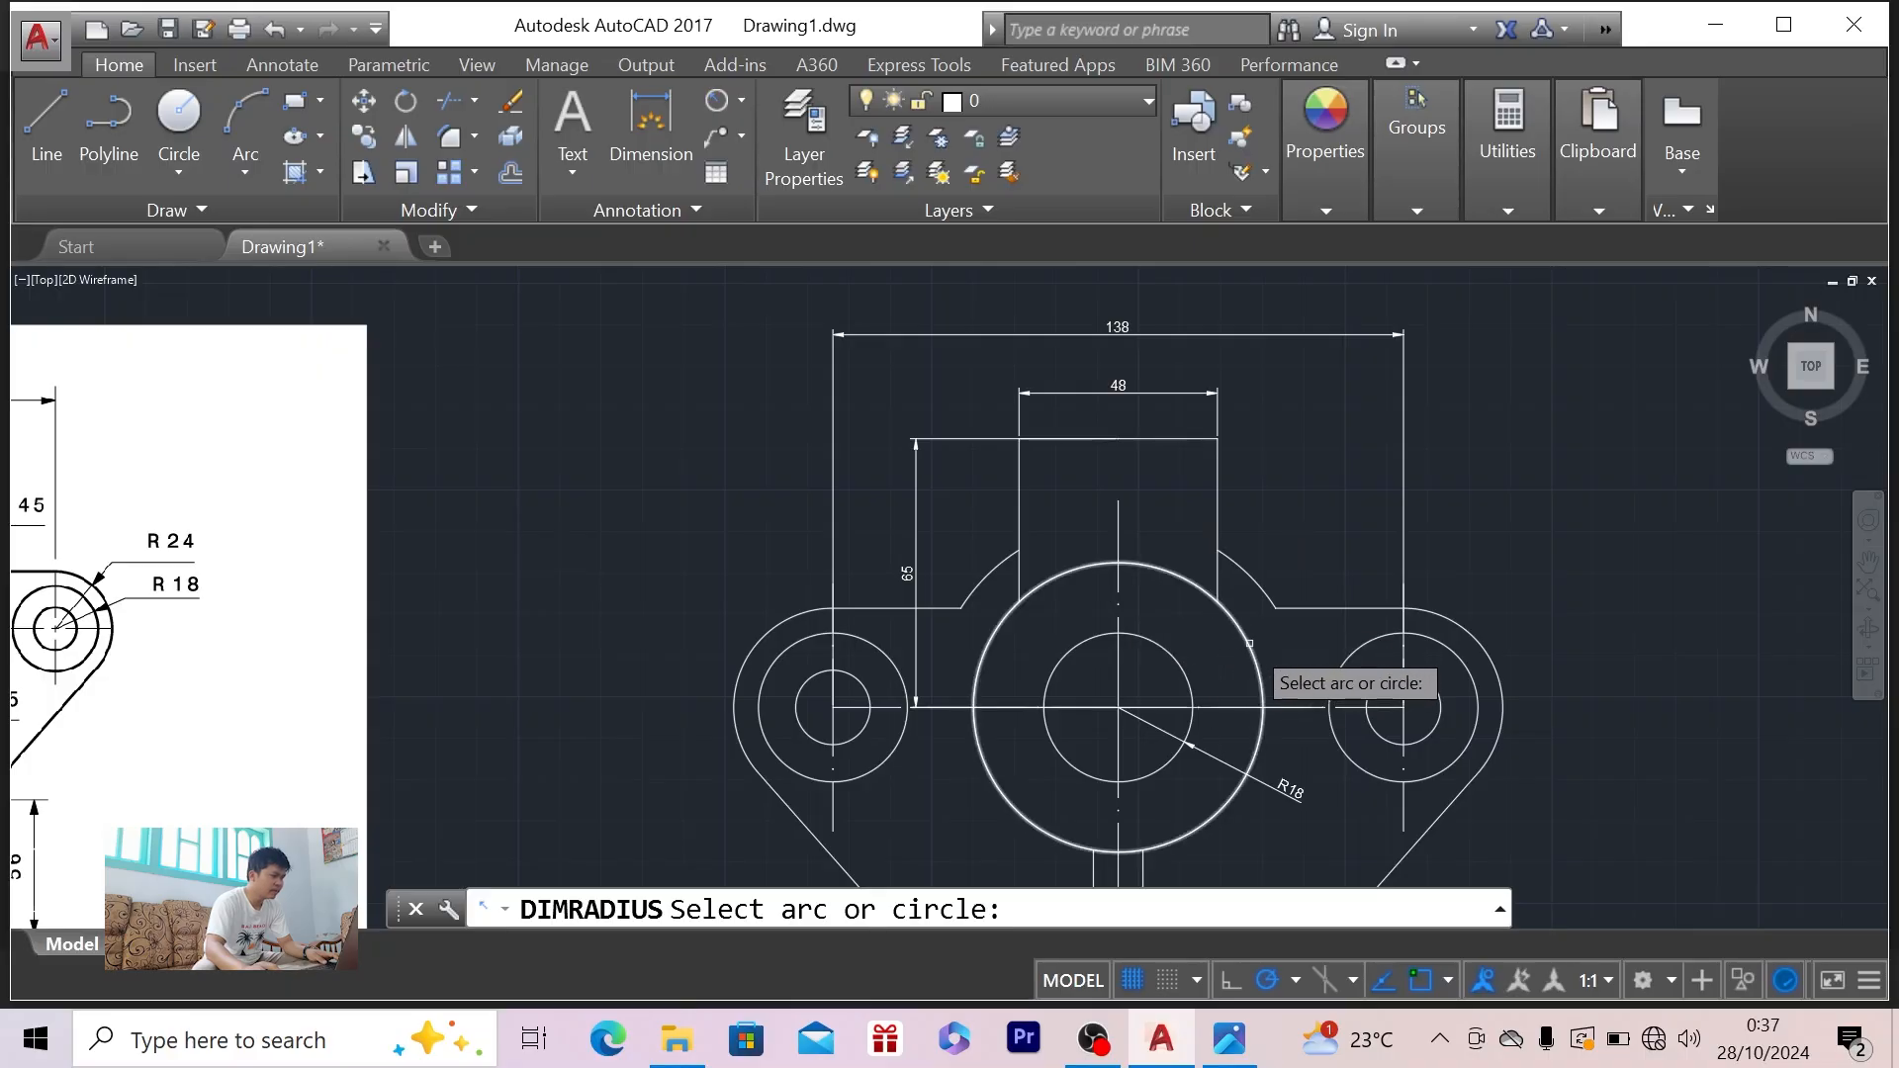
pyautogui.click(1248, 644)
pyautogui.click(971, 783)
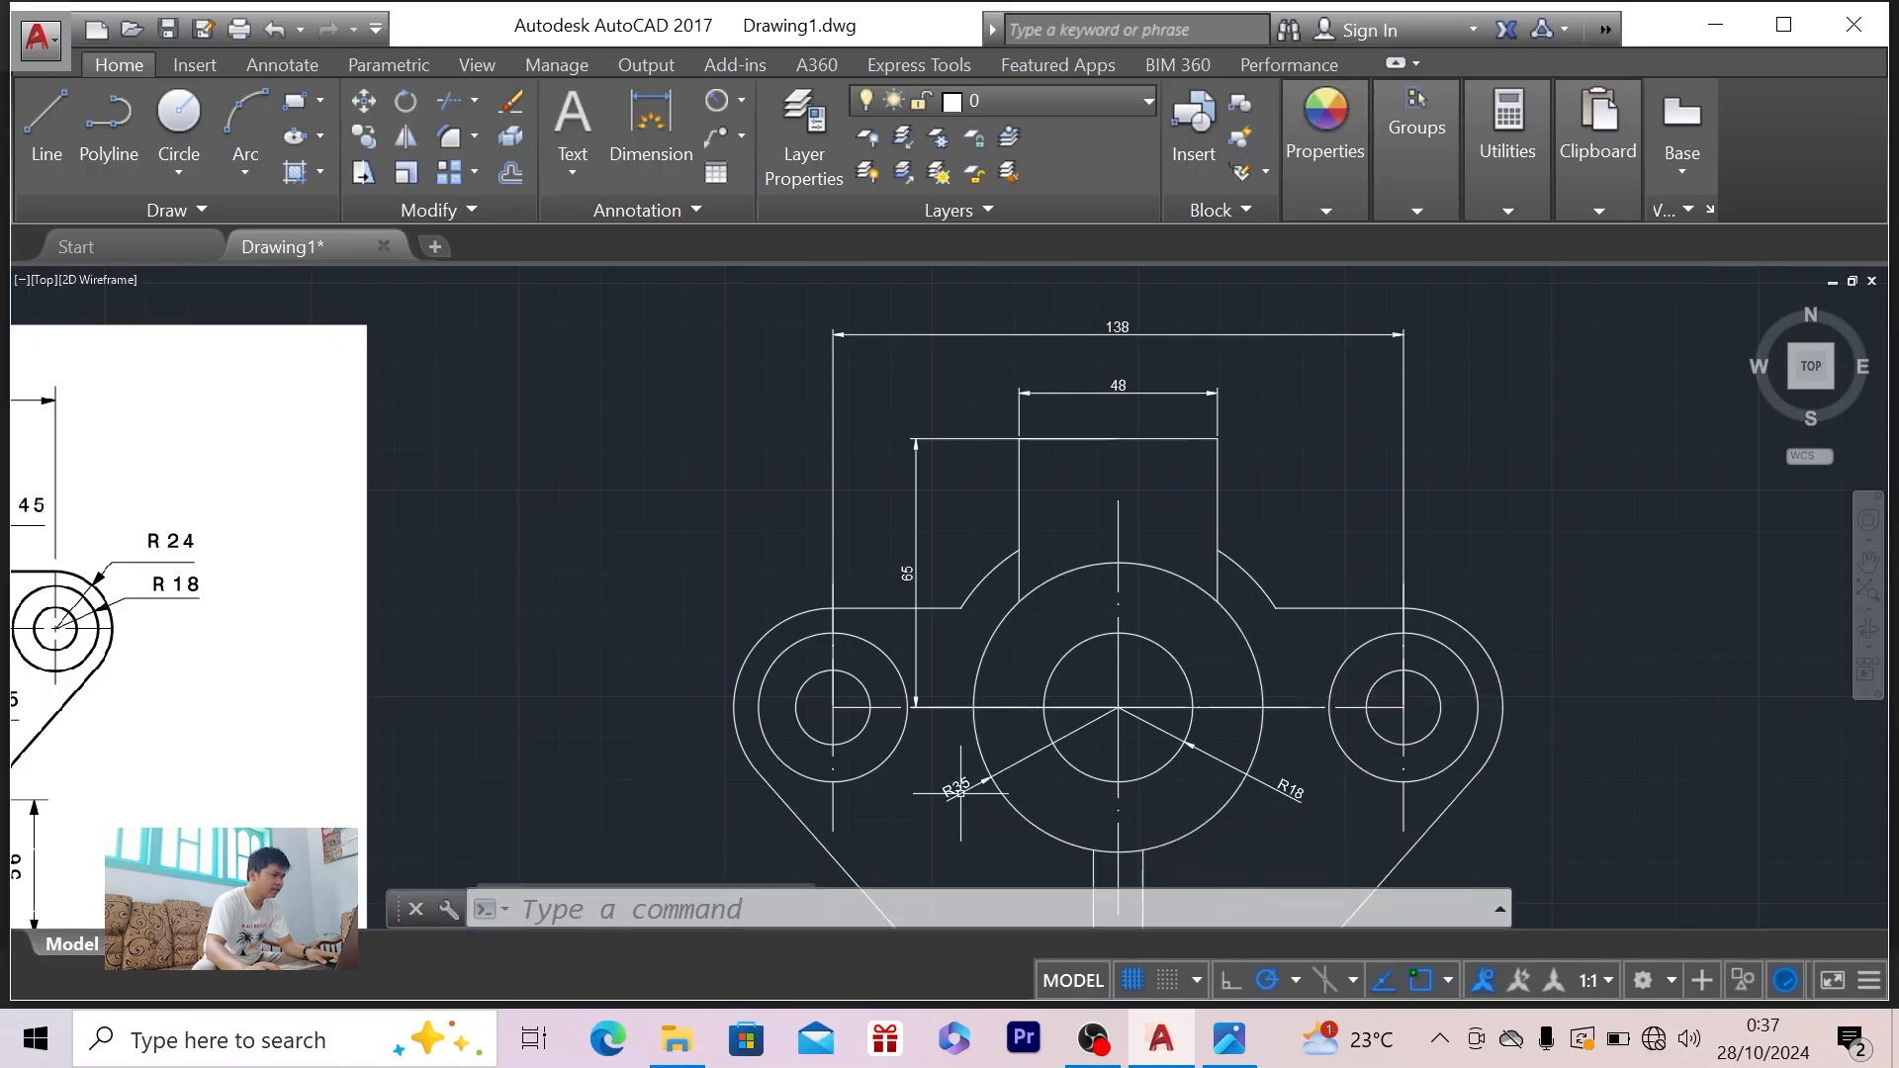
# - Add a radius dimension to the shoulder arc right of the top block, placing its text outside the arc to the upper right
pyautogui.press('space')
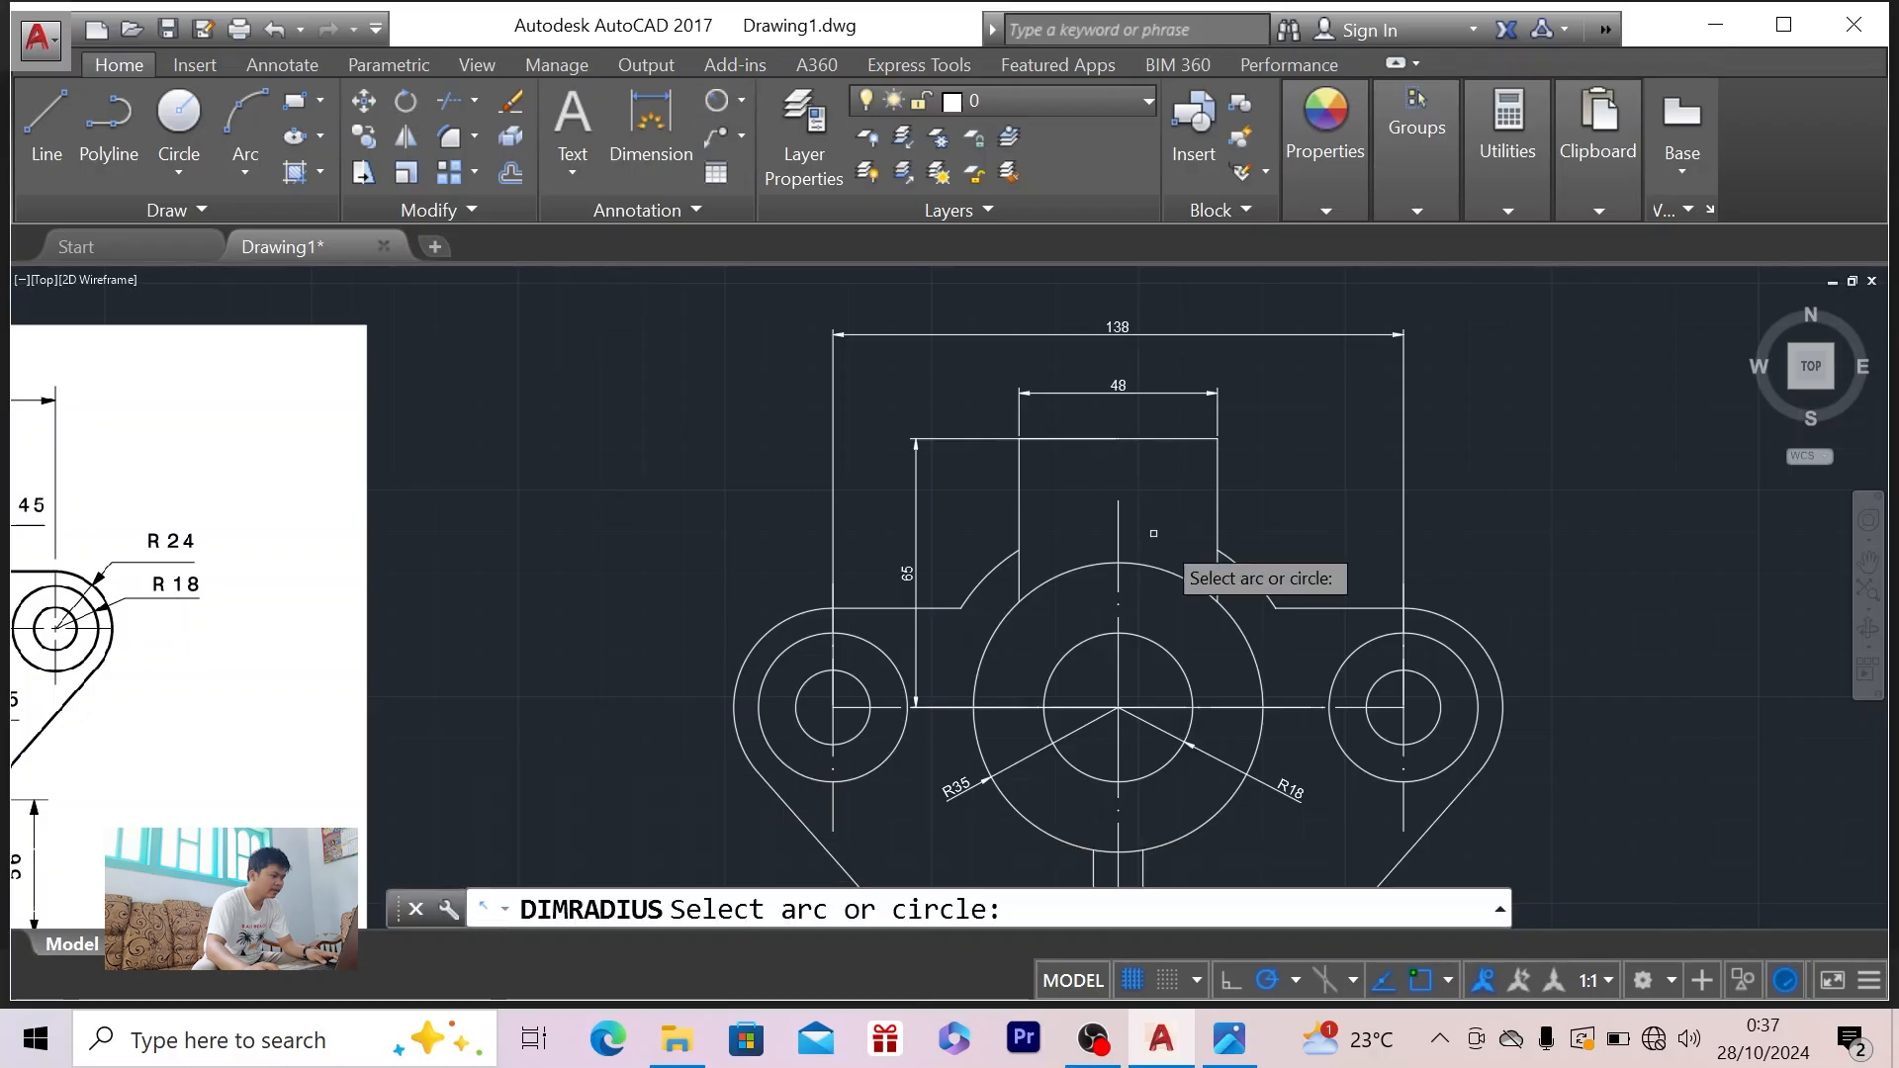
pyautogui.click(1242, 570)
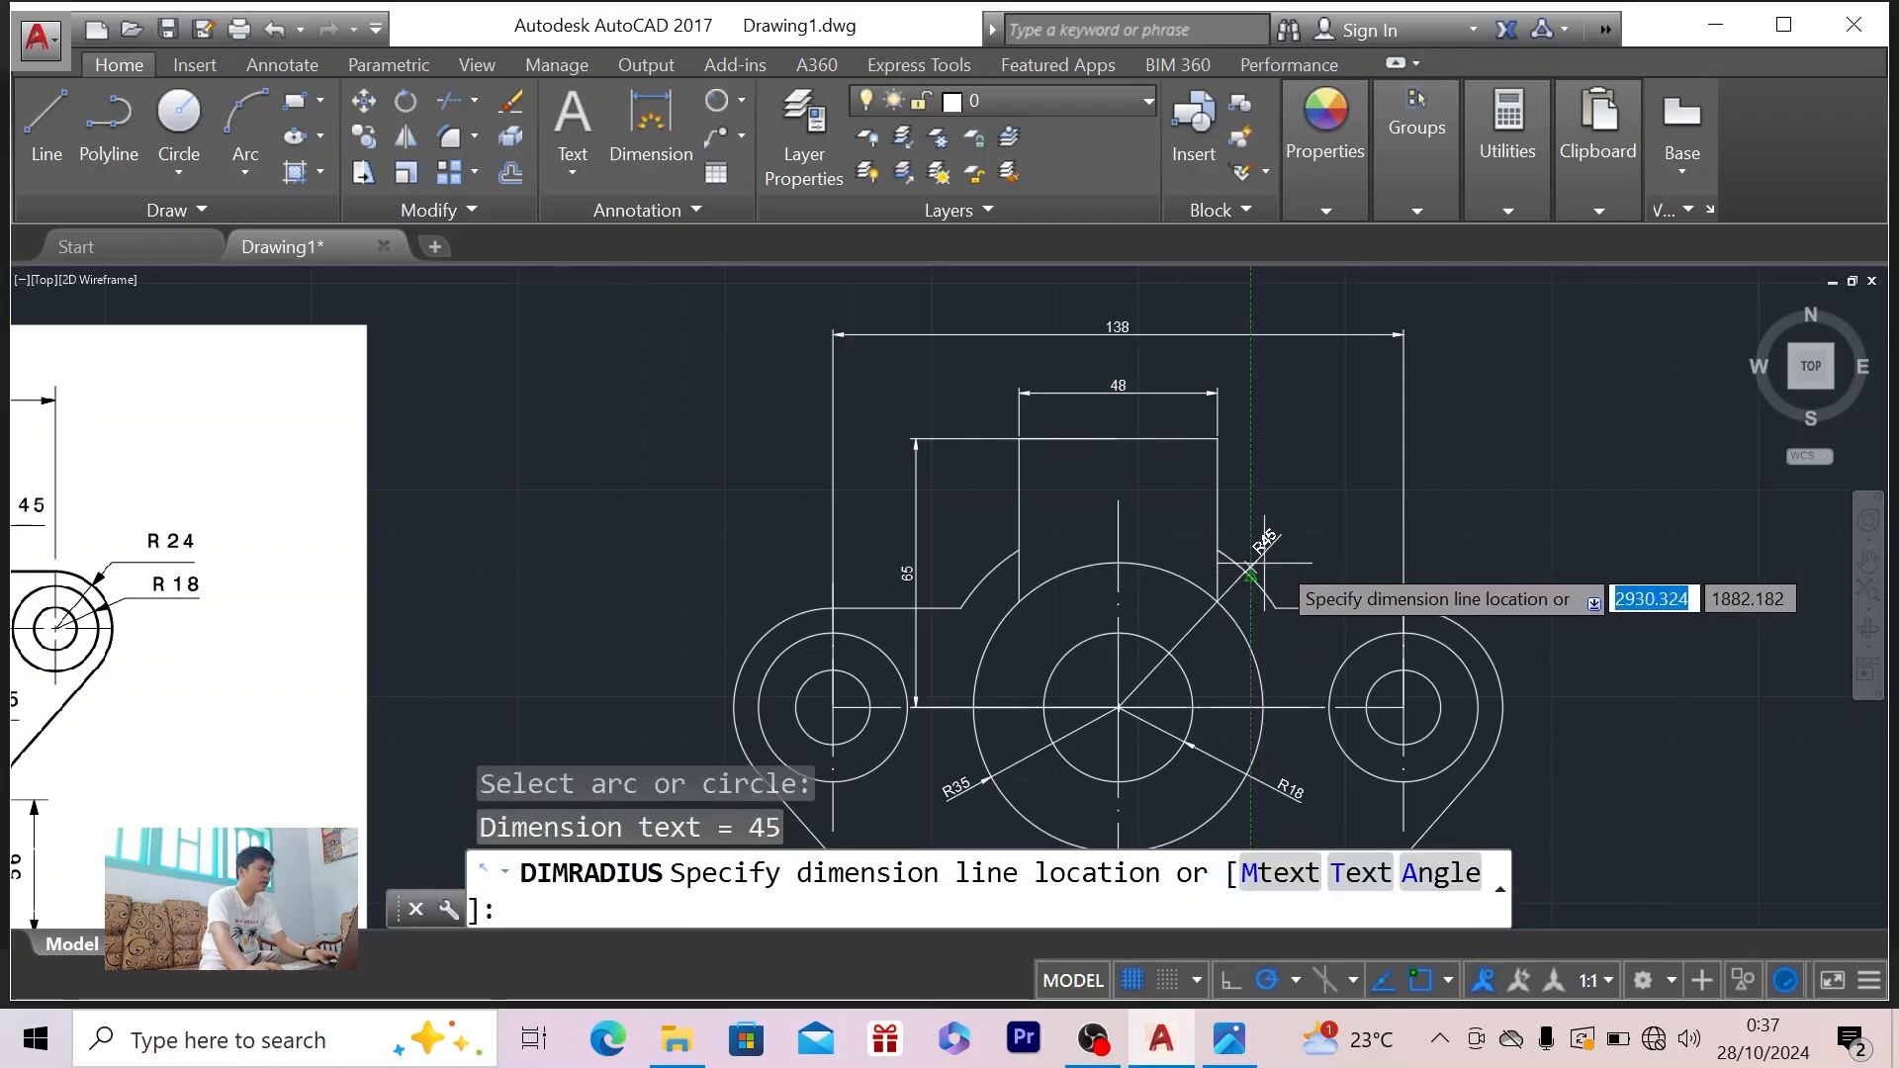
pyautogui.click(1309, 556)
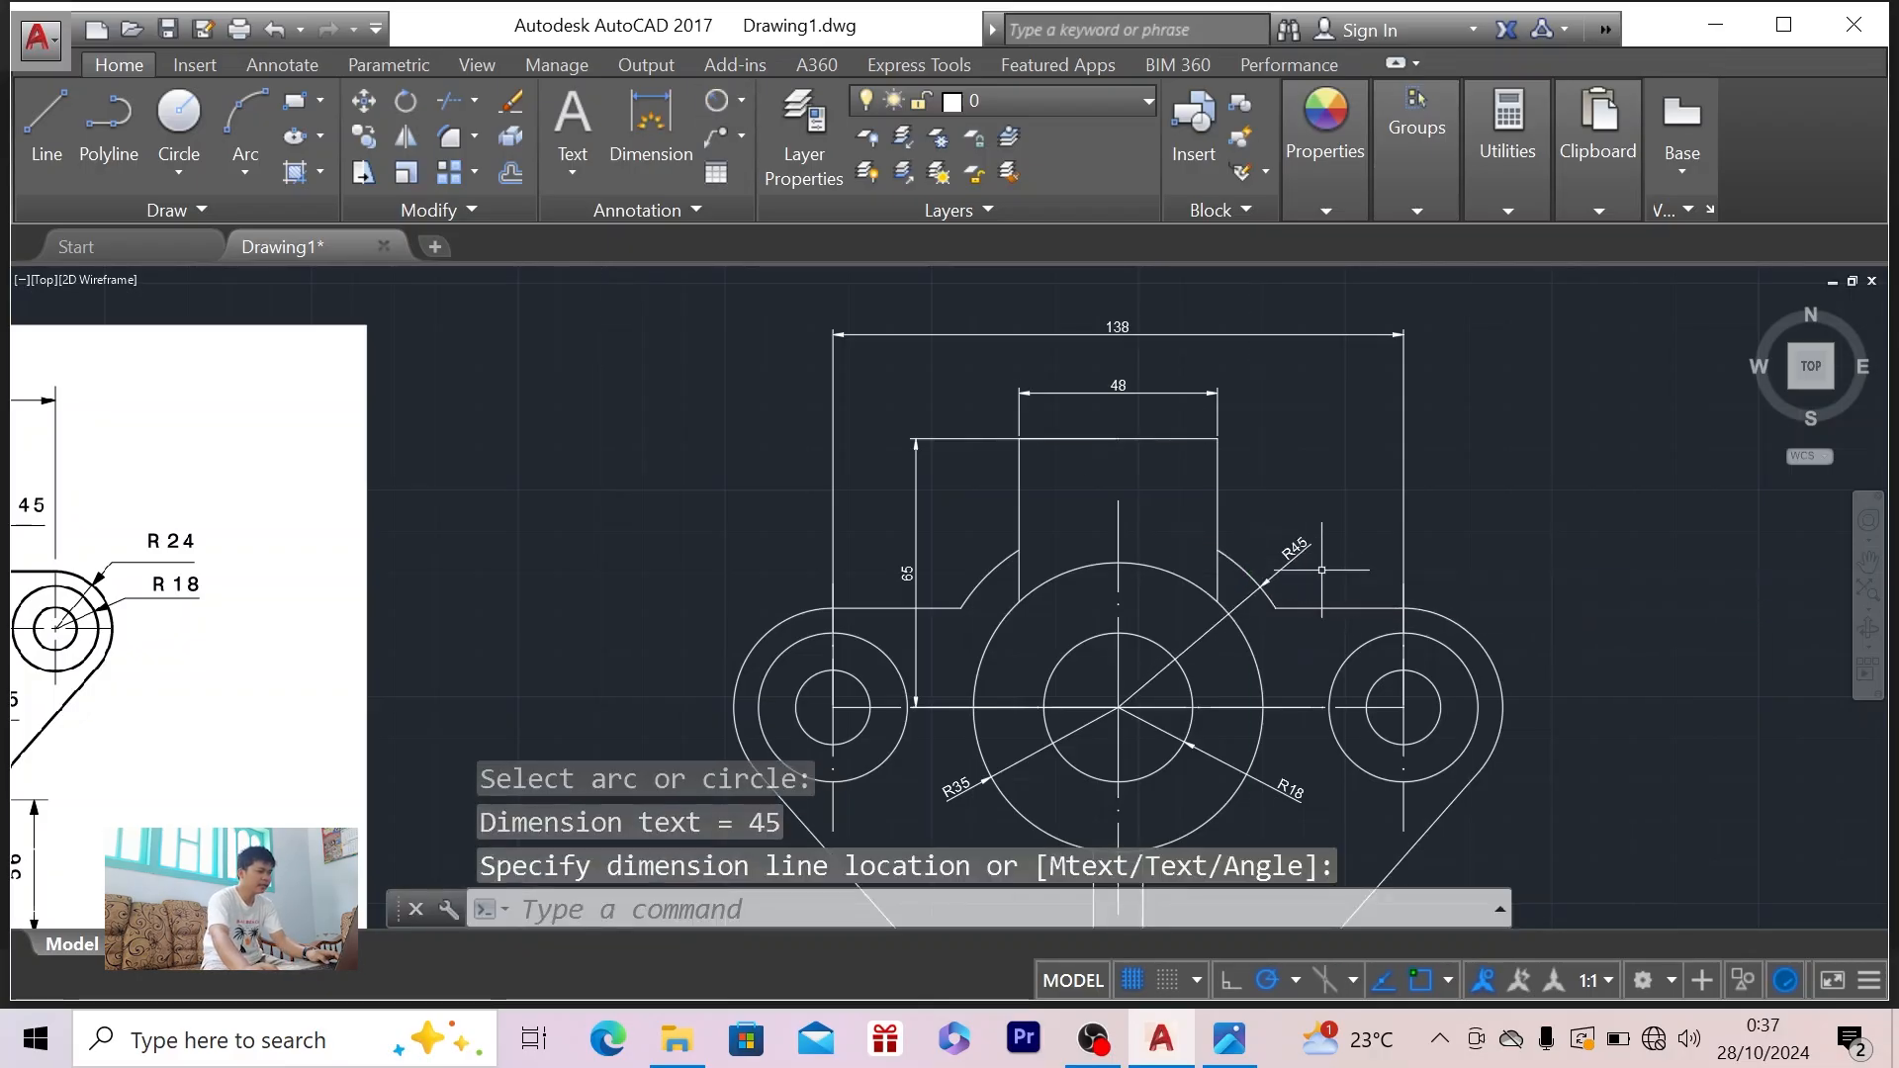
pyautogui.press('Escape')
# - Add a radius dimension to the inner circle of the left lobe, placing its text outside the lobe to the upper left
pyautogui.hotkey('alt', 'Tab')
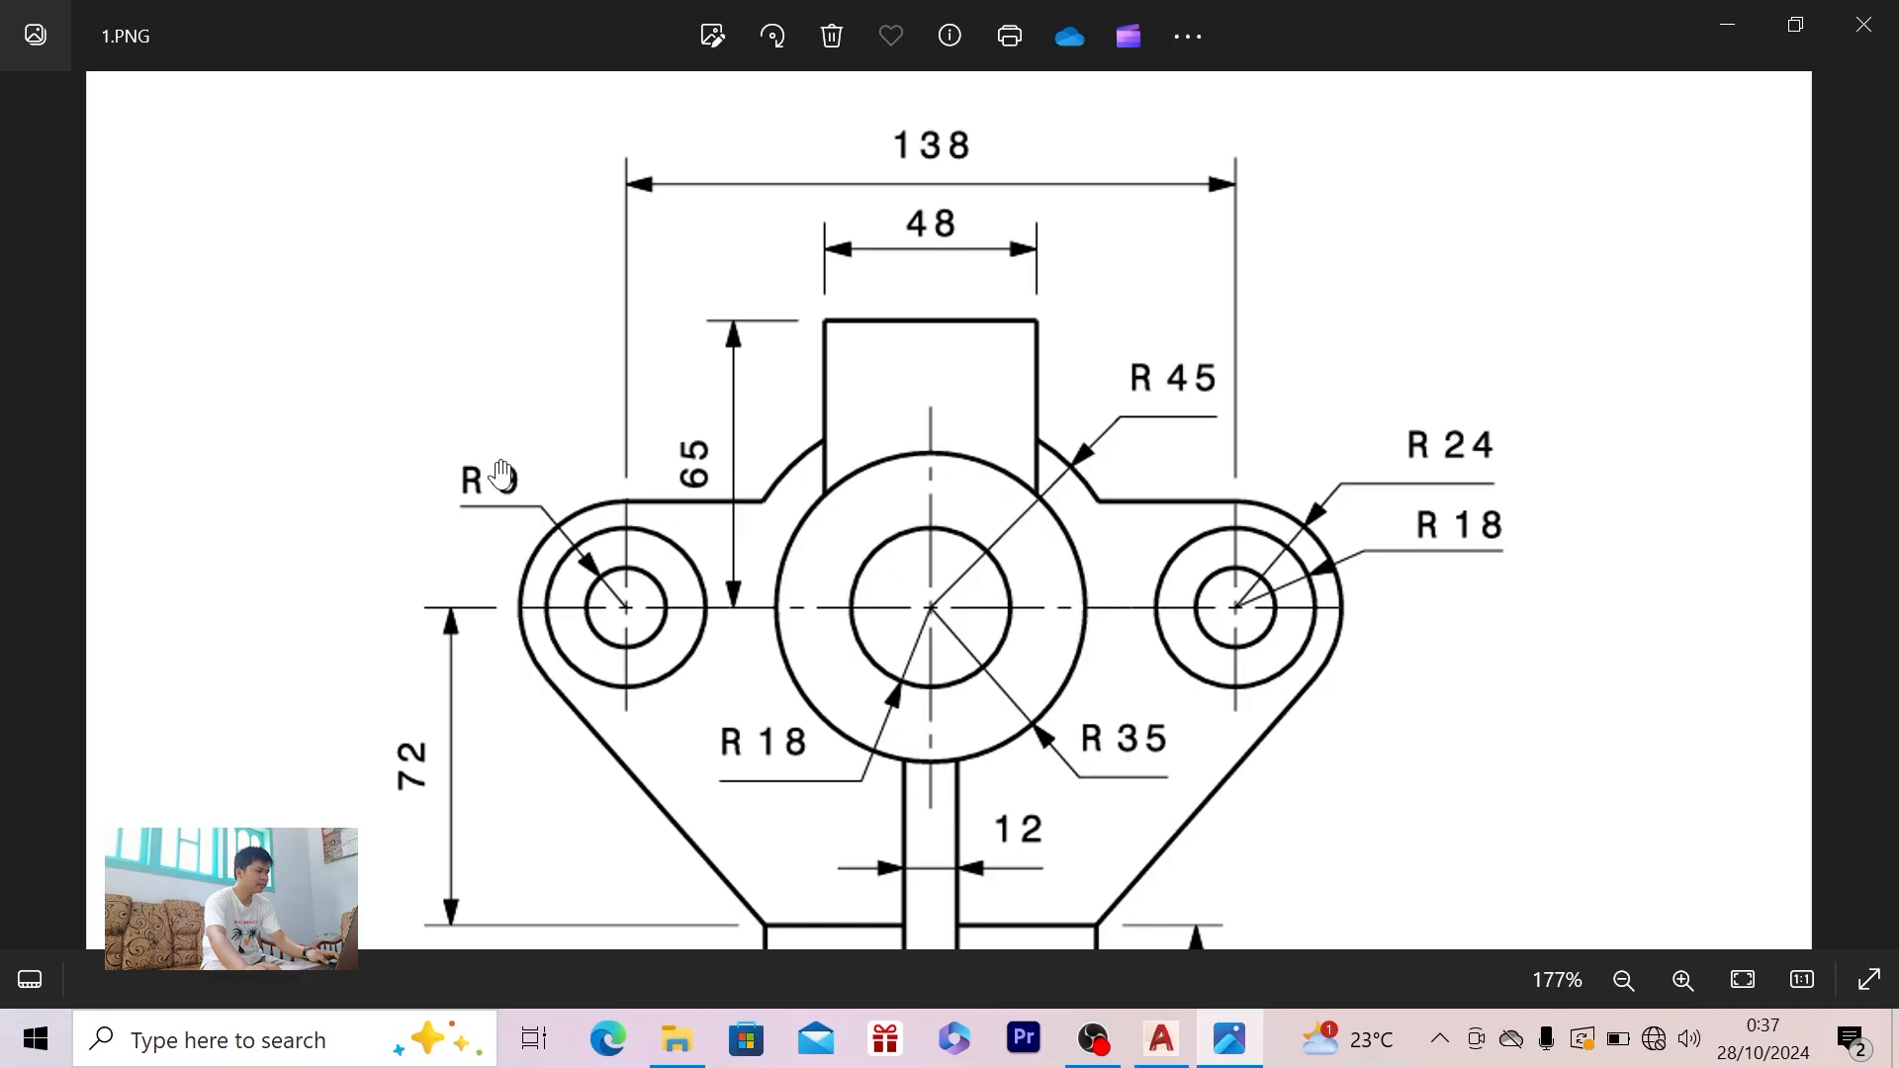
pyautogui.hotkey('alt', 'Tab')
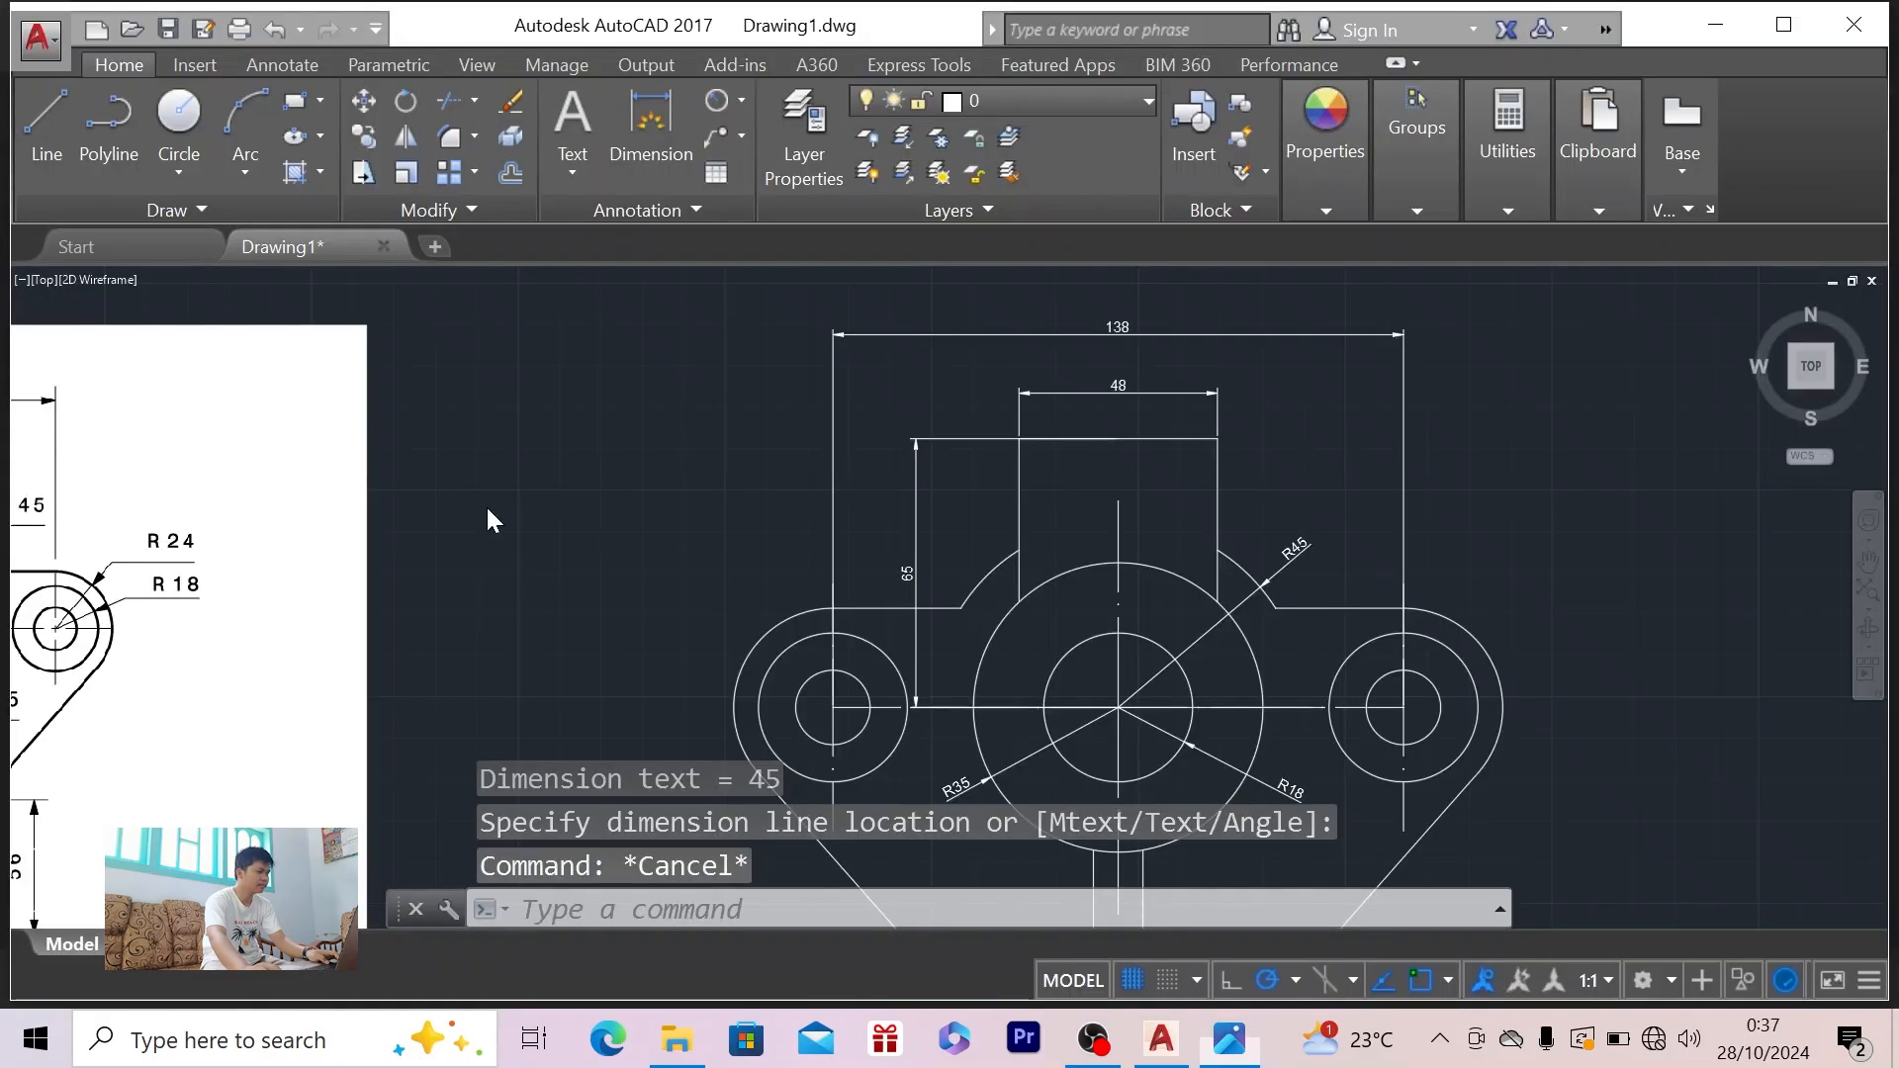
pyautogui.click(708, 99)
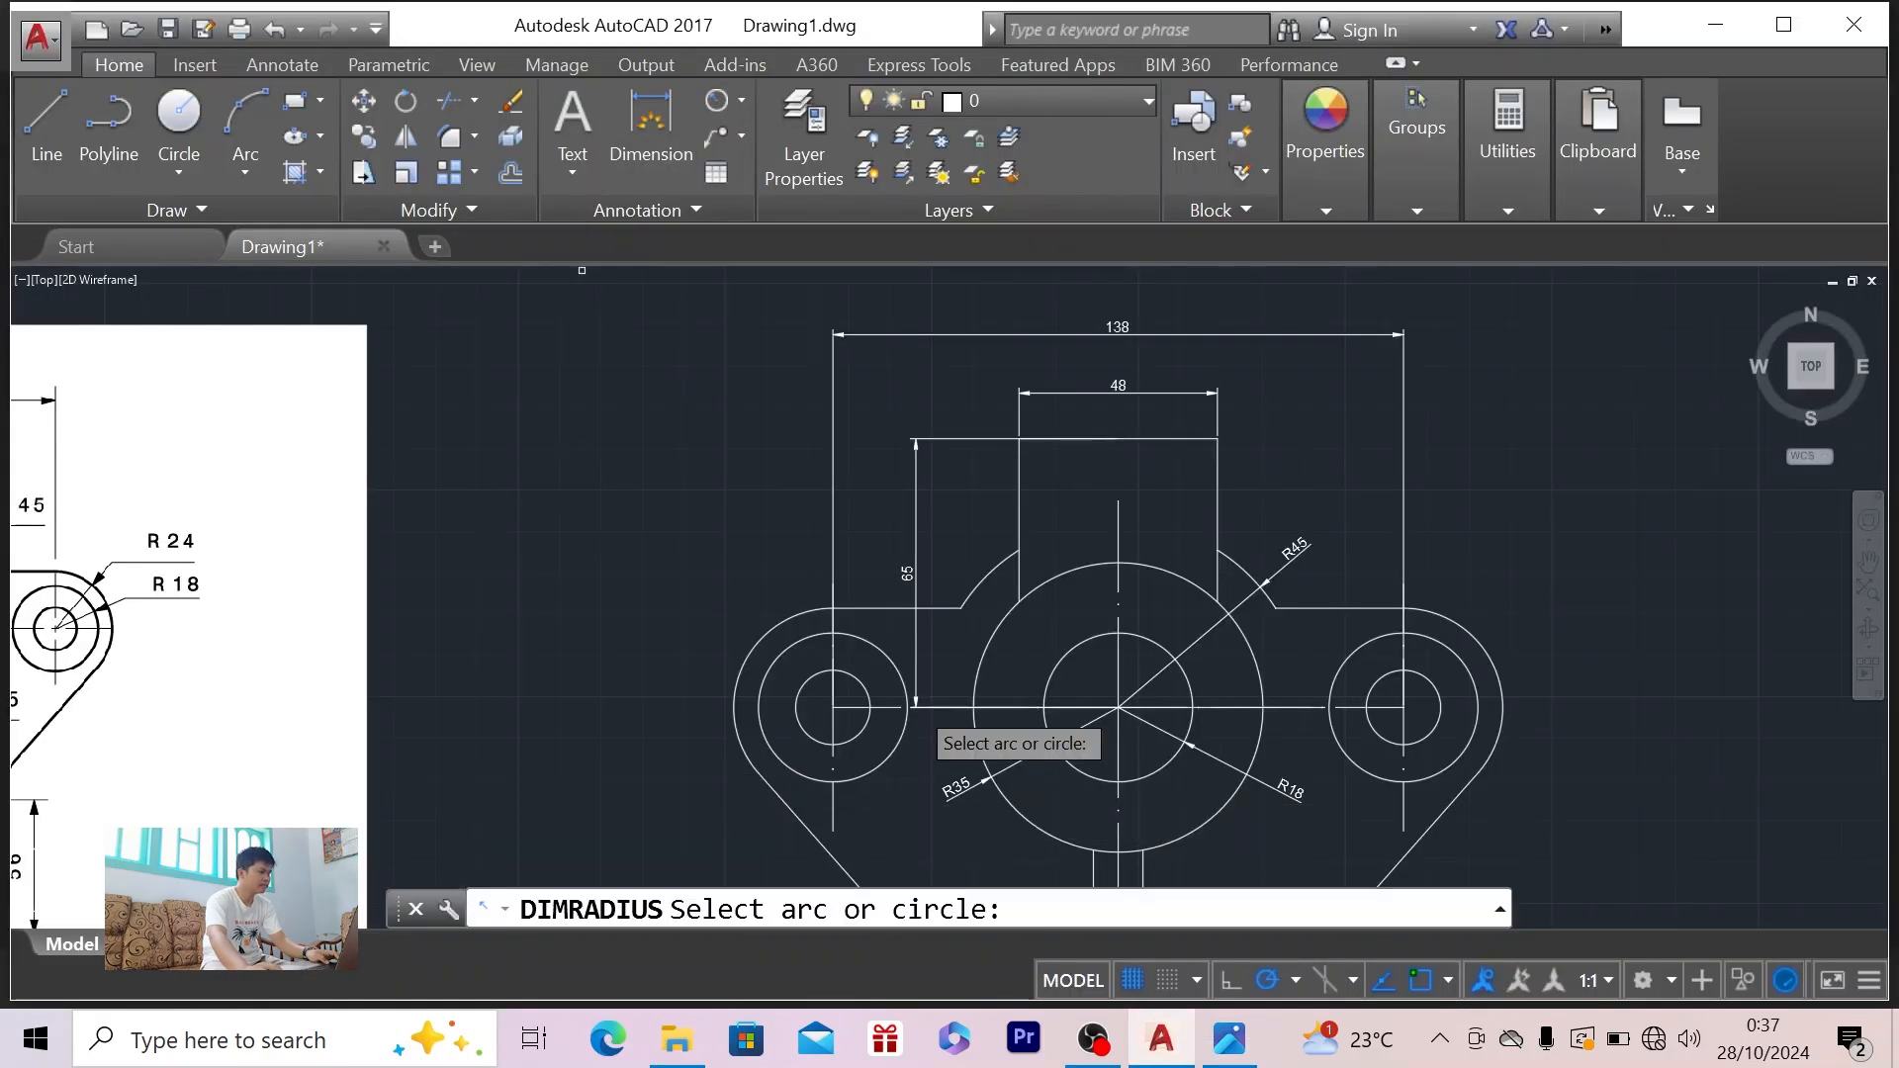
pyautogui.click(798, 694)
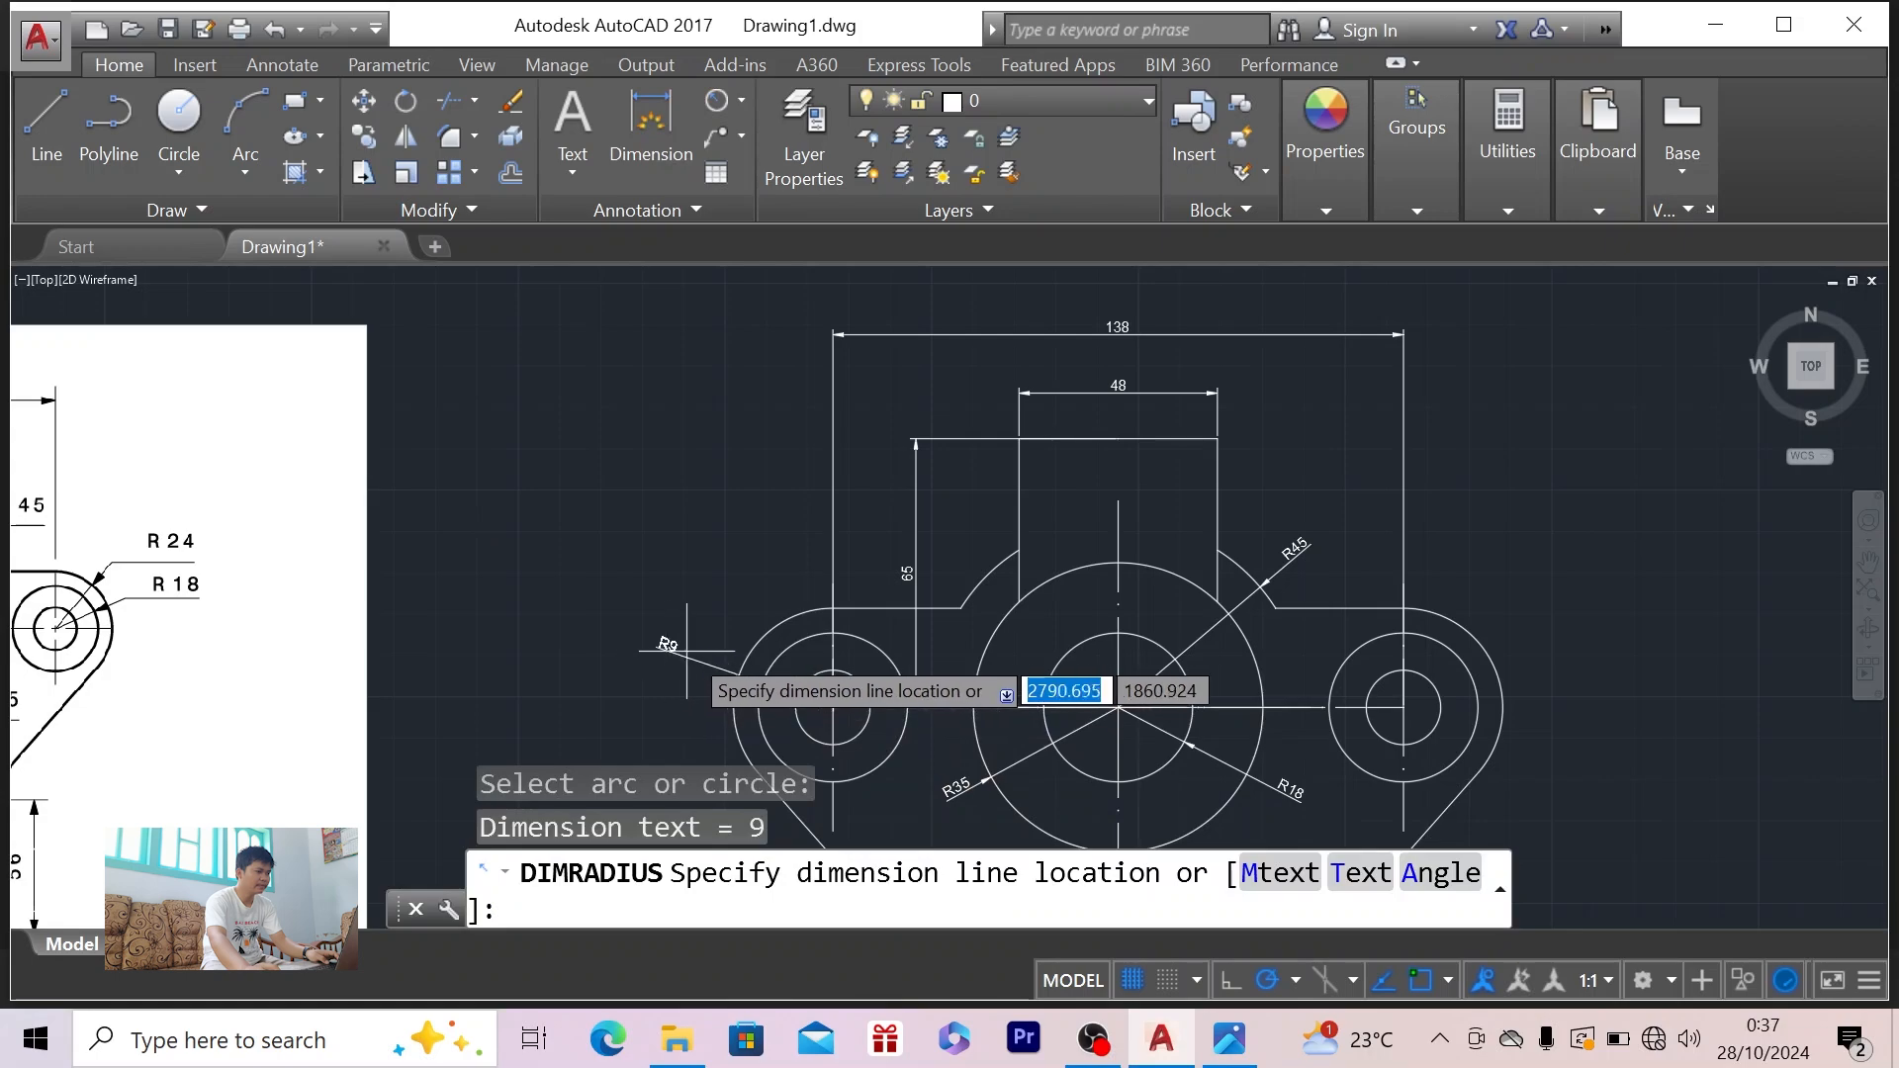
pyautogui.click(702, 651)
# - Add a radius dimension to the outer circle of the right lobe, placing its text outside the lobe to the upper right
pyautogui.click(709, 101)
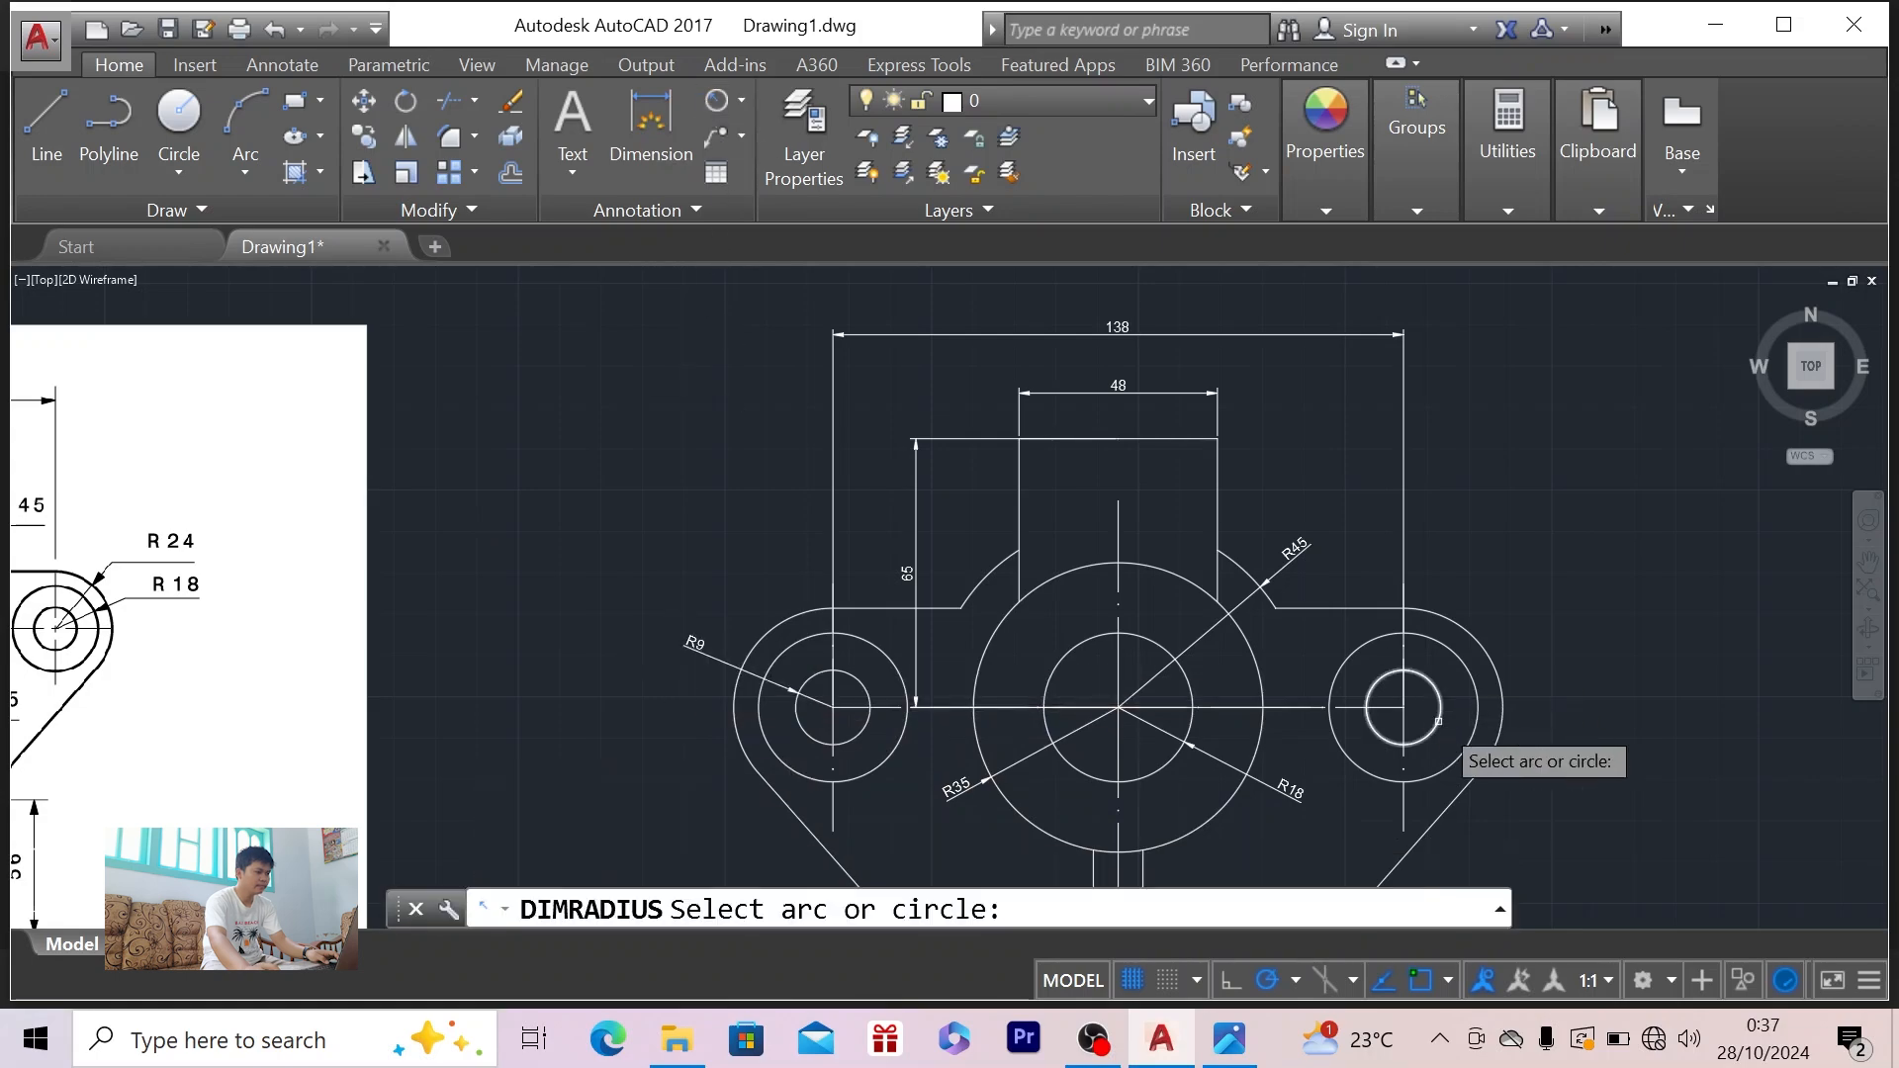
pyautogui.click(1471, 678)
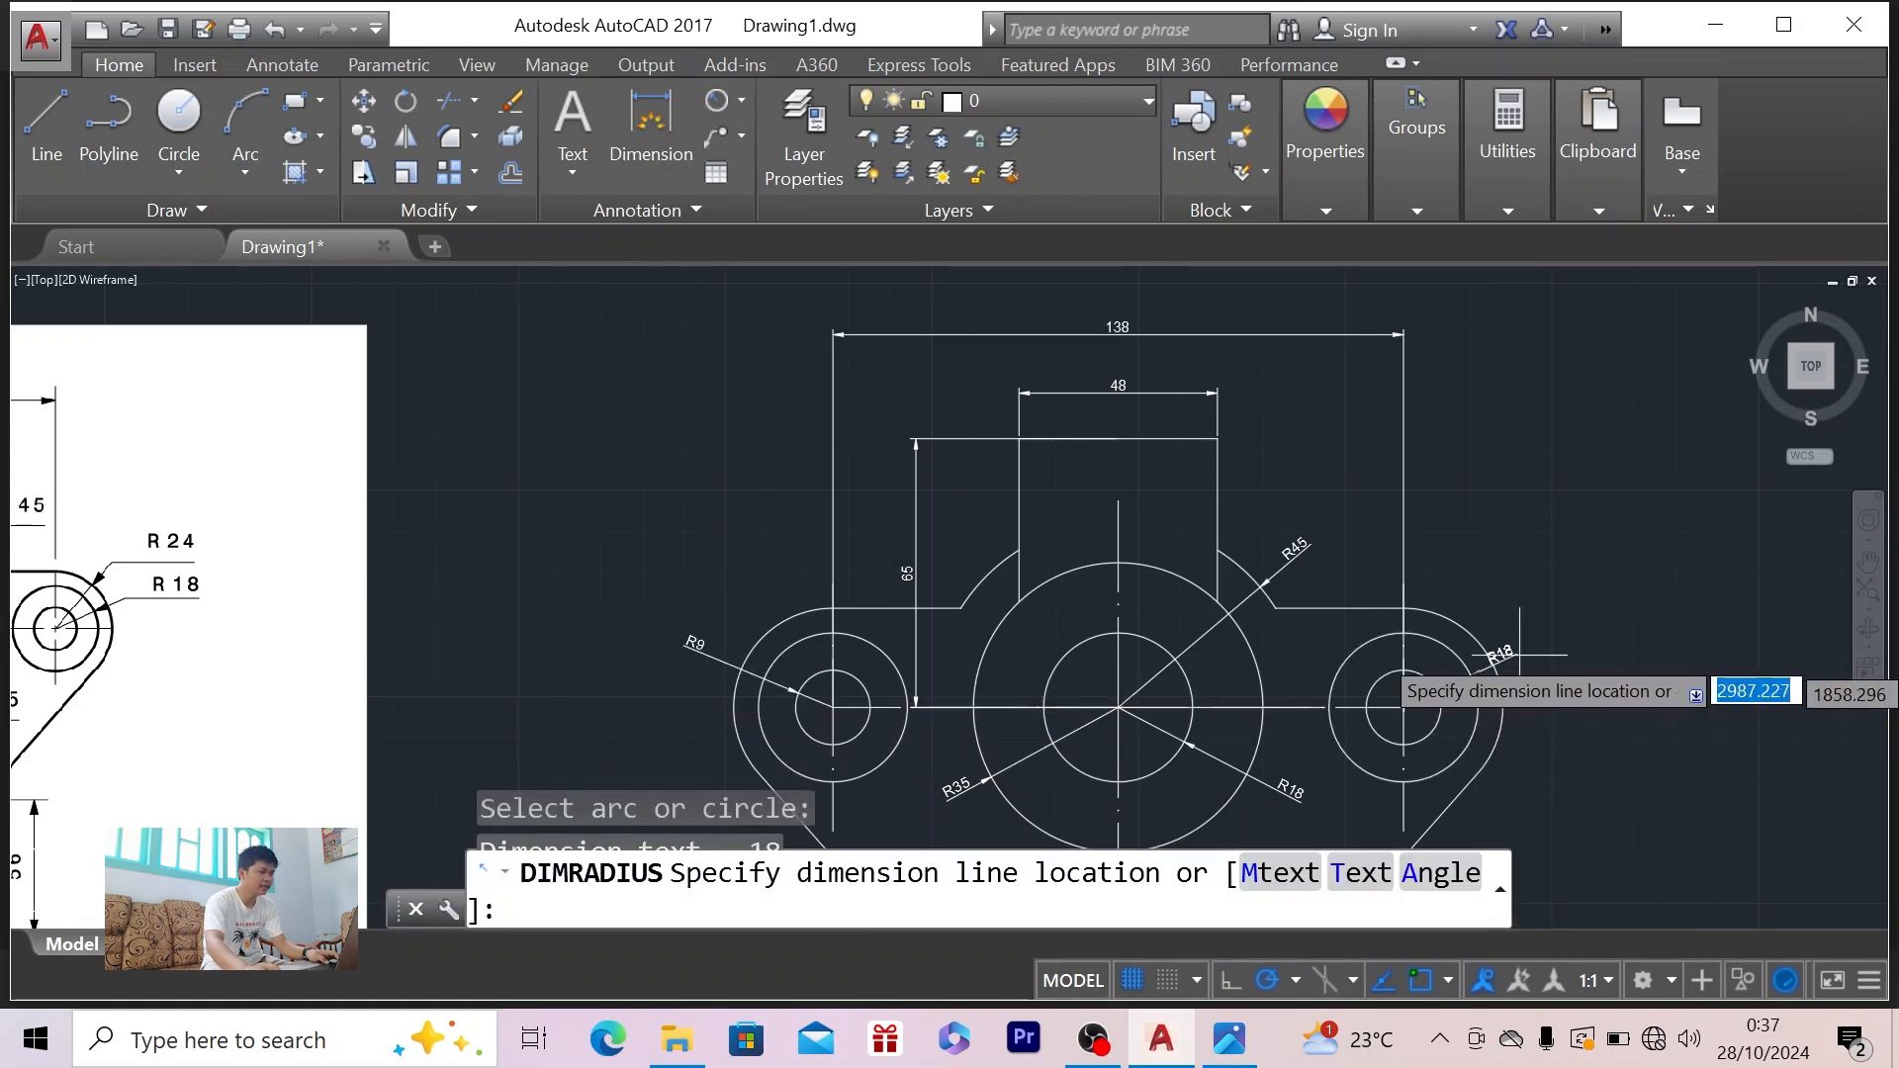
pyautogui.hotkey('alt', 'Tab')
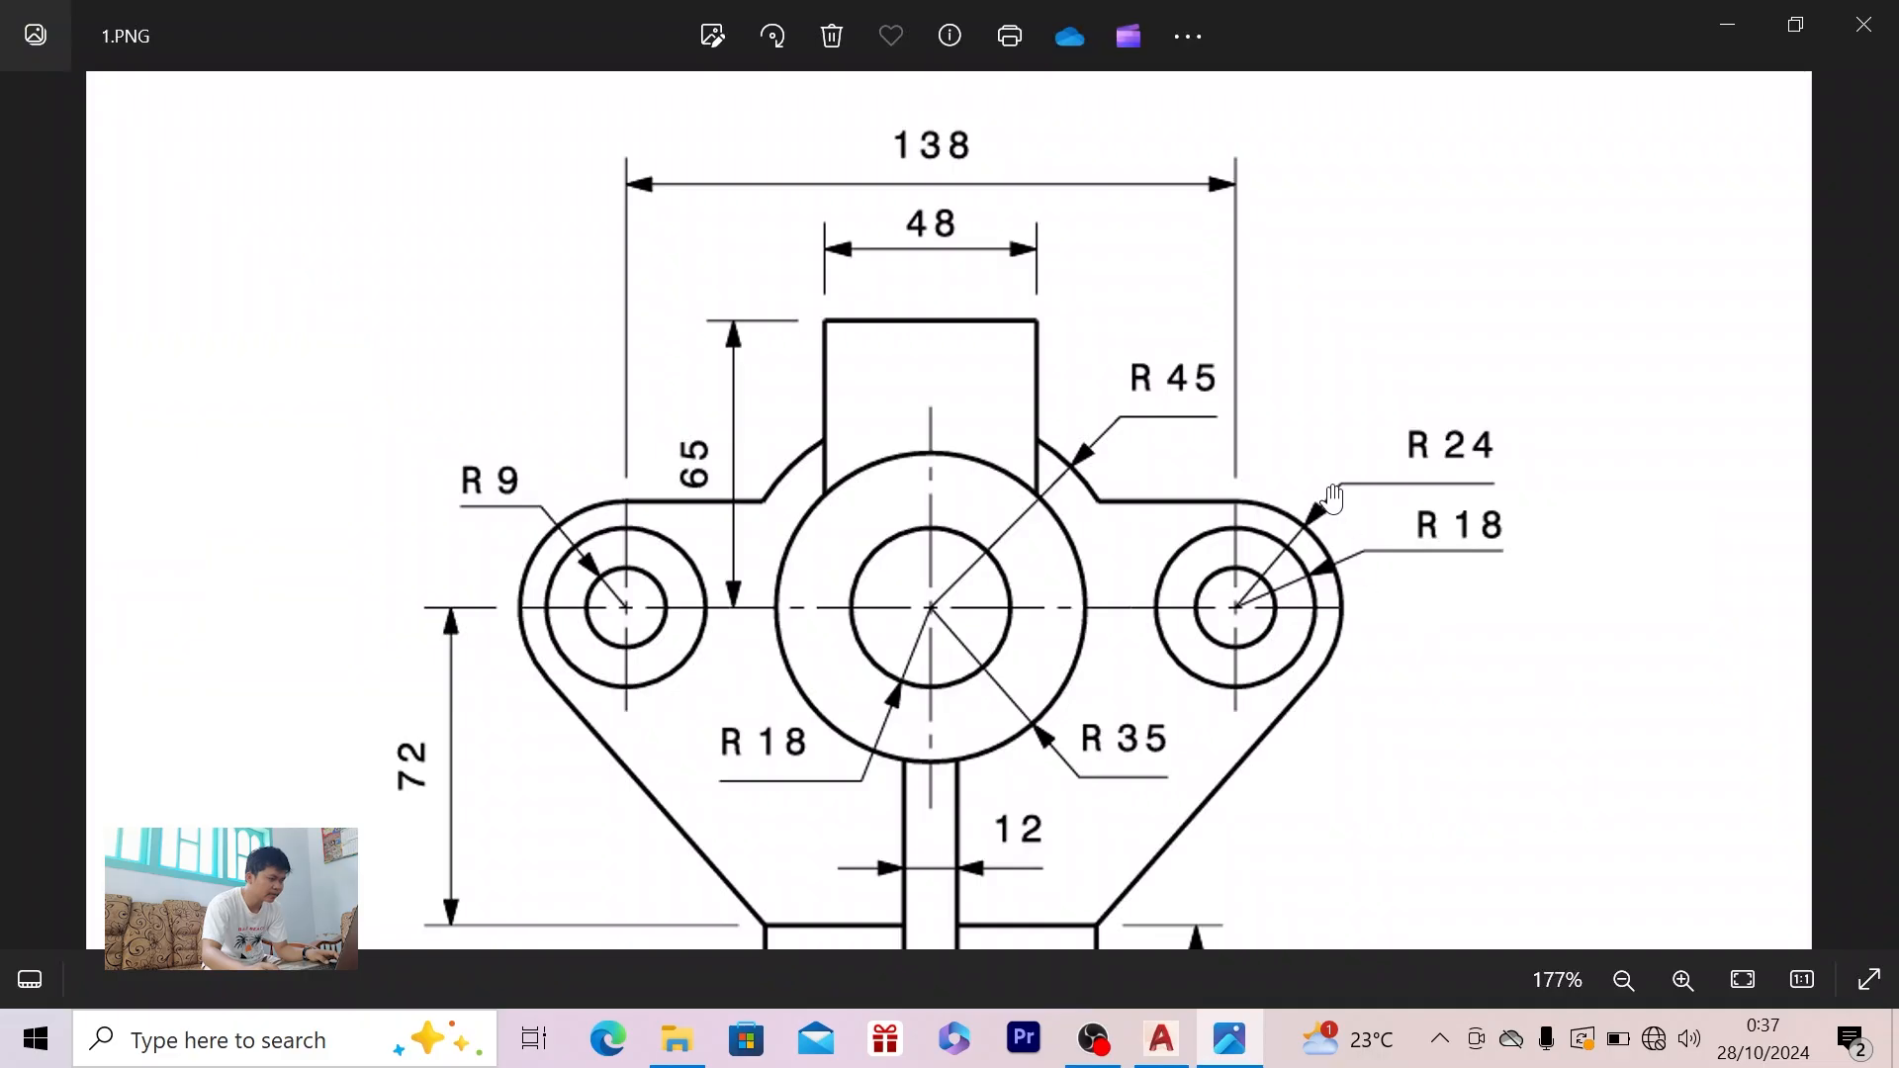
pyautogui.hotkey('alt', 'Tab')
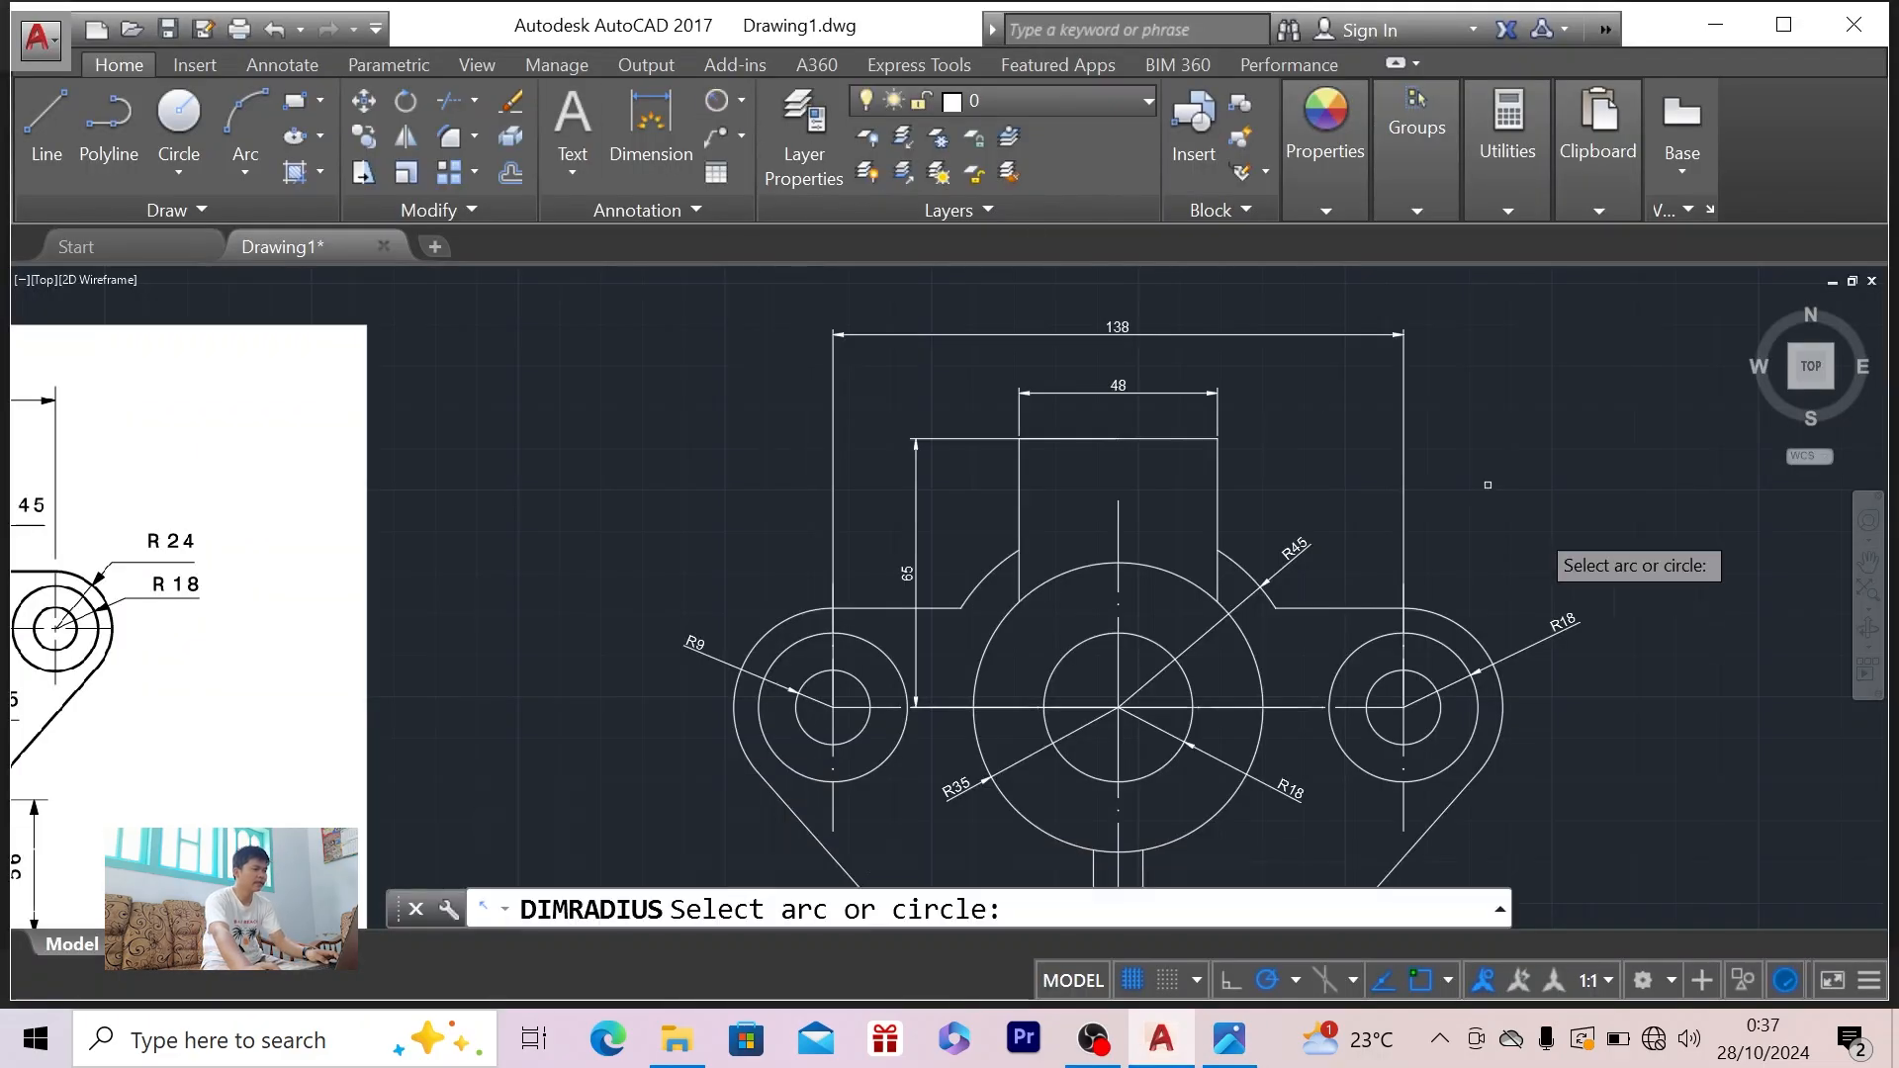
pyautogui.click(1572, 623)
# - Add a radius dimension to the right lobe's outline arc, placing its text above the arc, steeper than the neighbouring radius dimension
pyautogui.press('space')
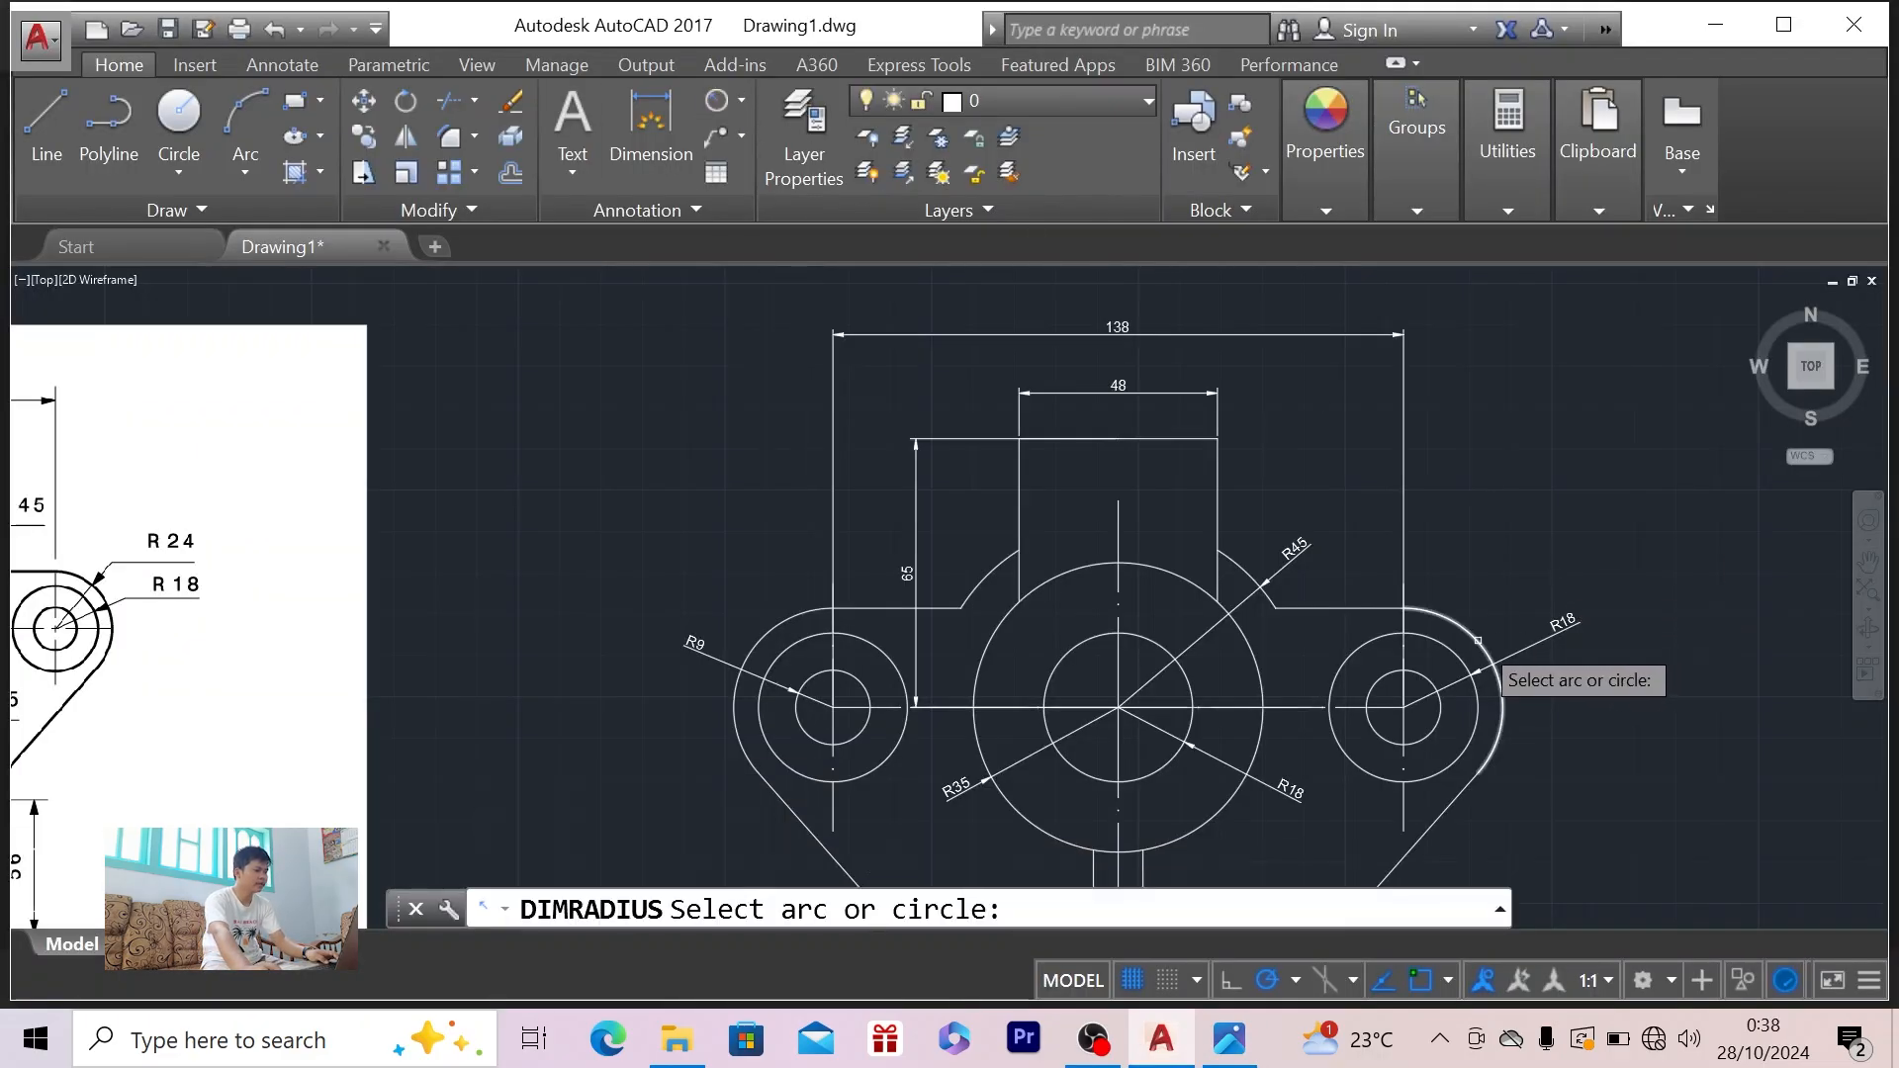
pyautogui.click(1477, 641)
pyautogui.click(1498, 577)
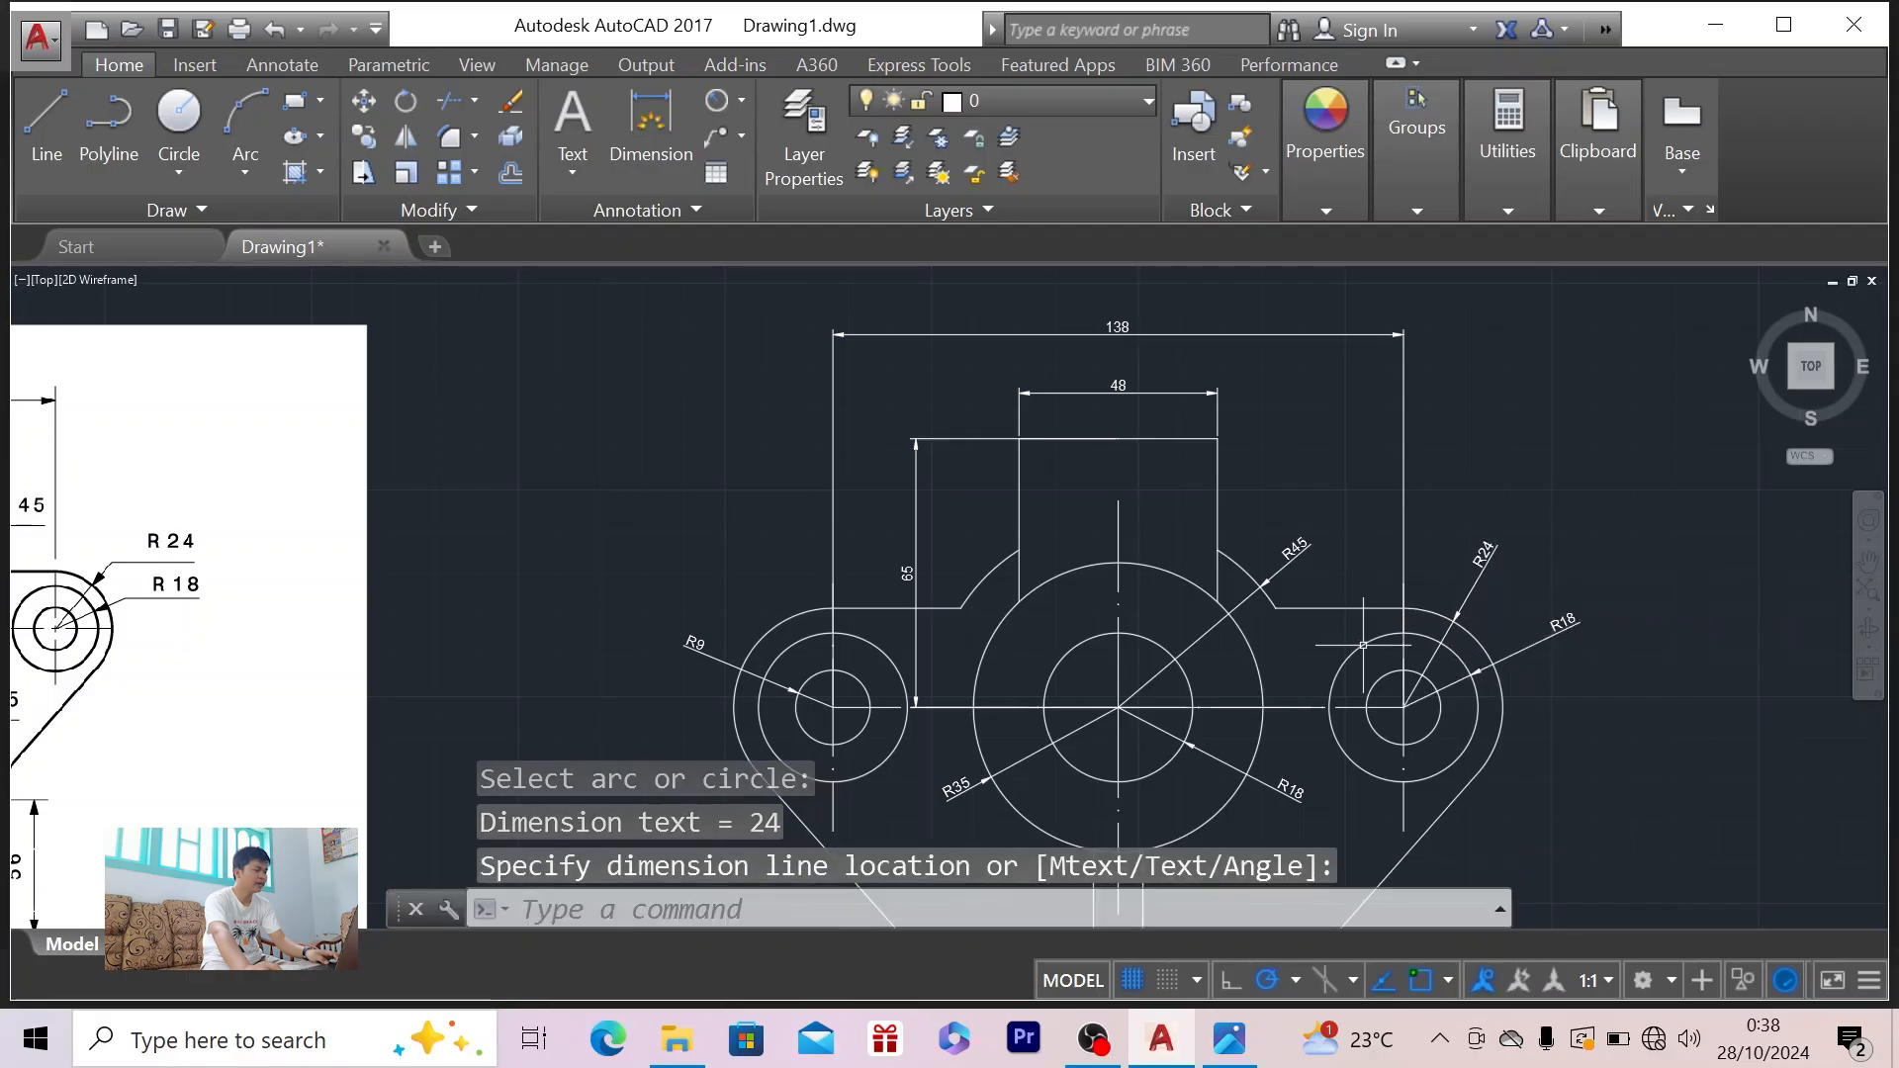
pyautogui.hotkey('alt', 'Tab')
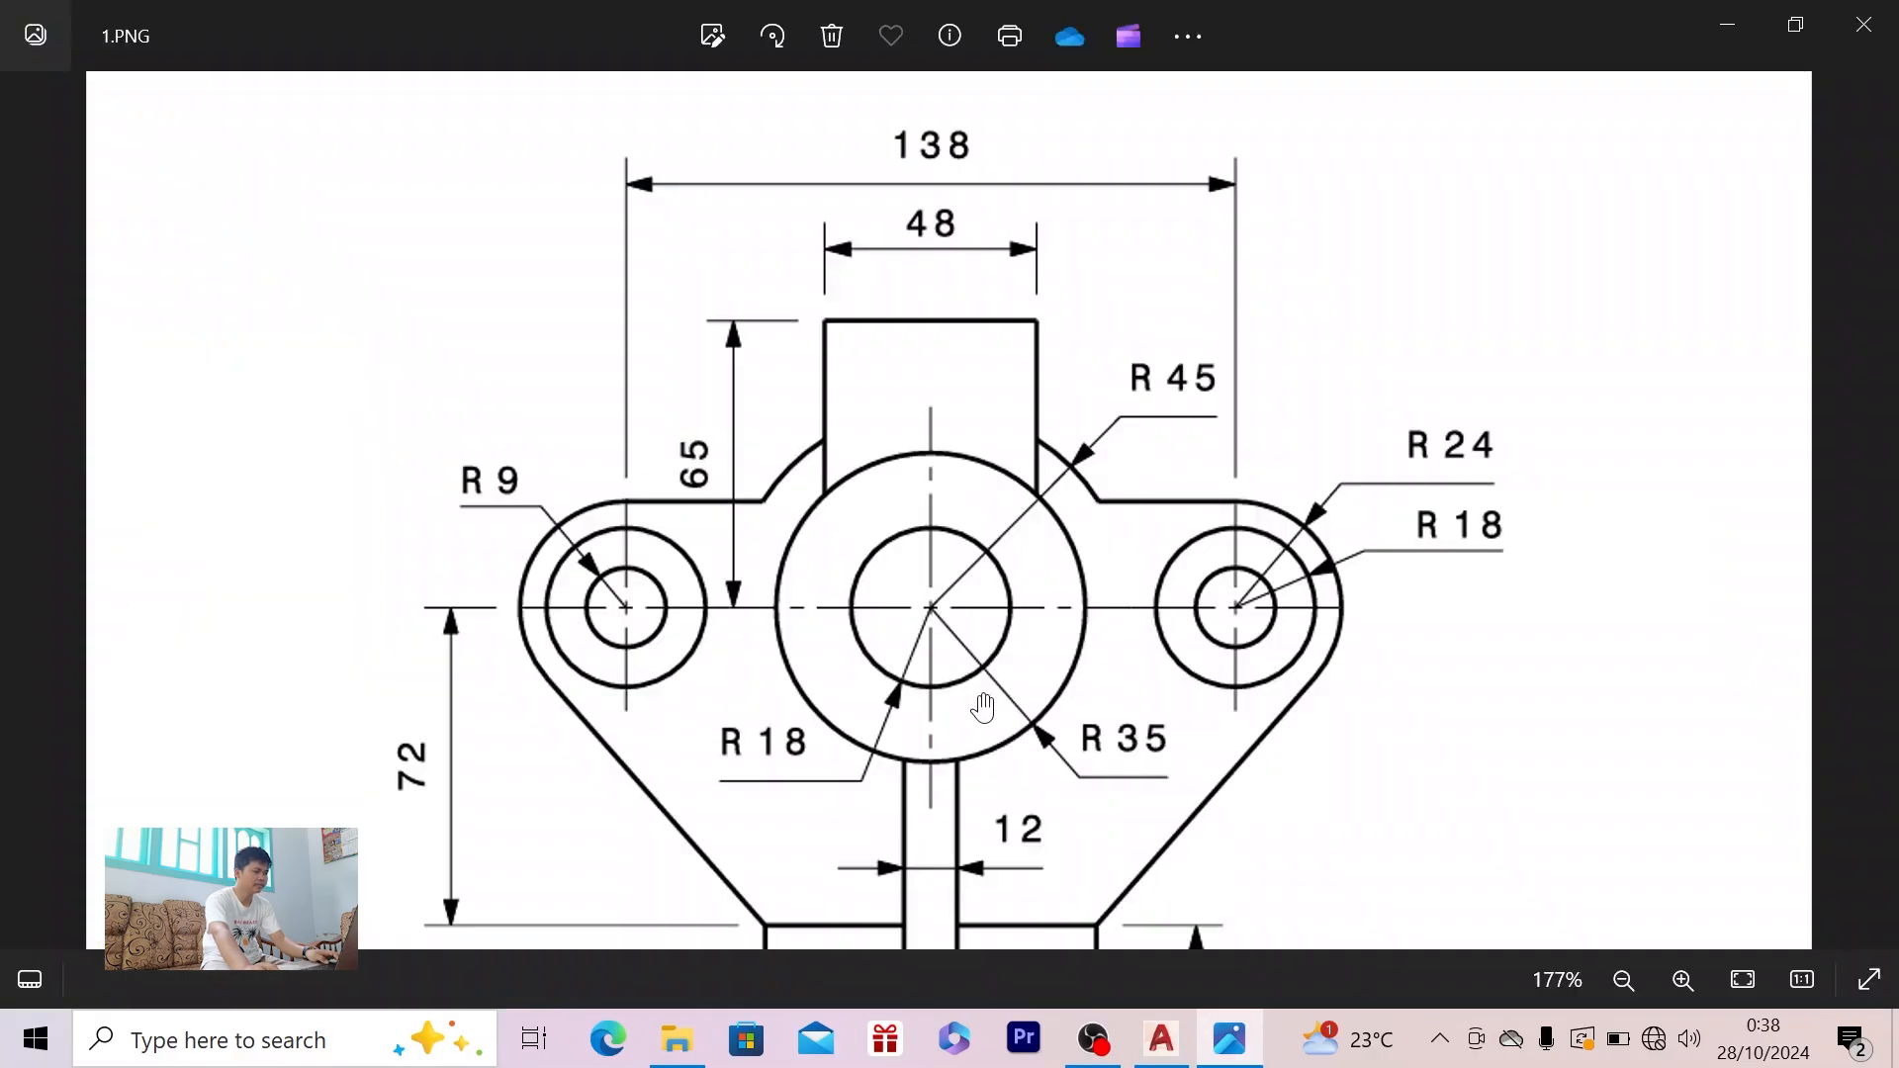
pyautogui.scroll(-3, 982, 706)
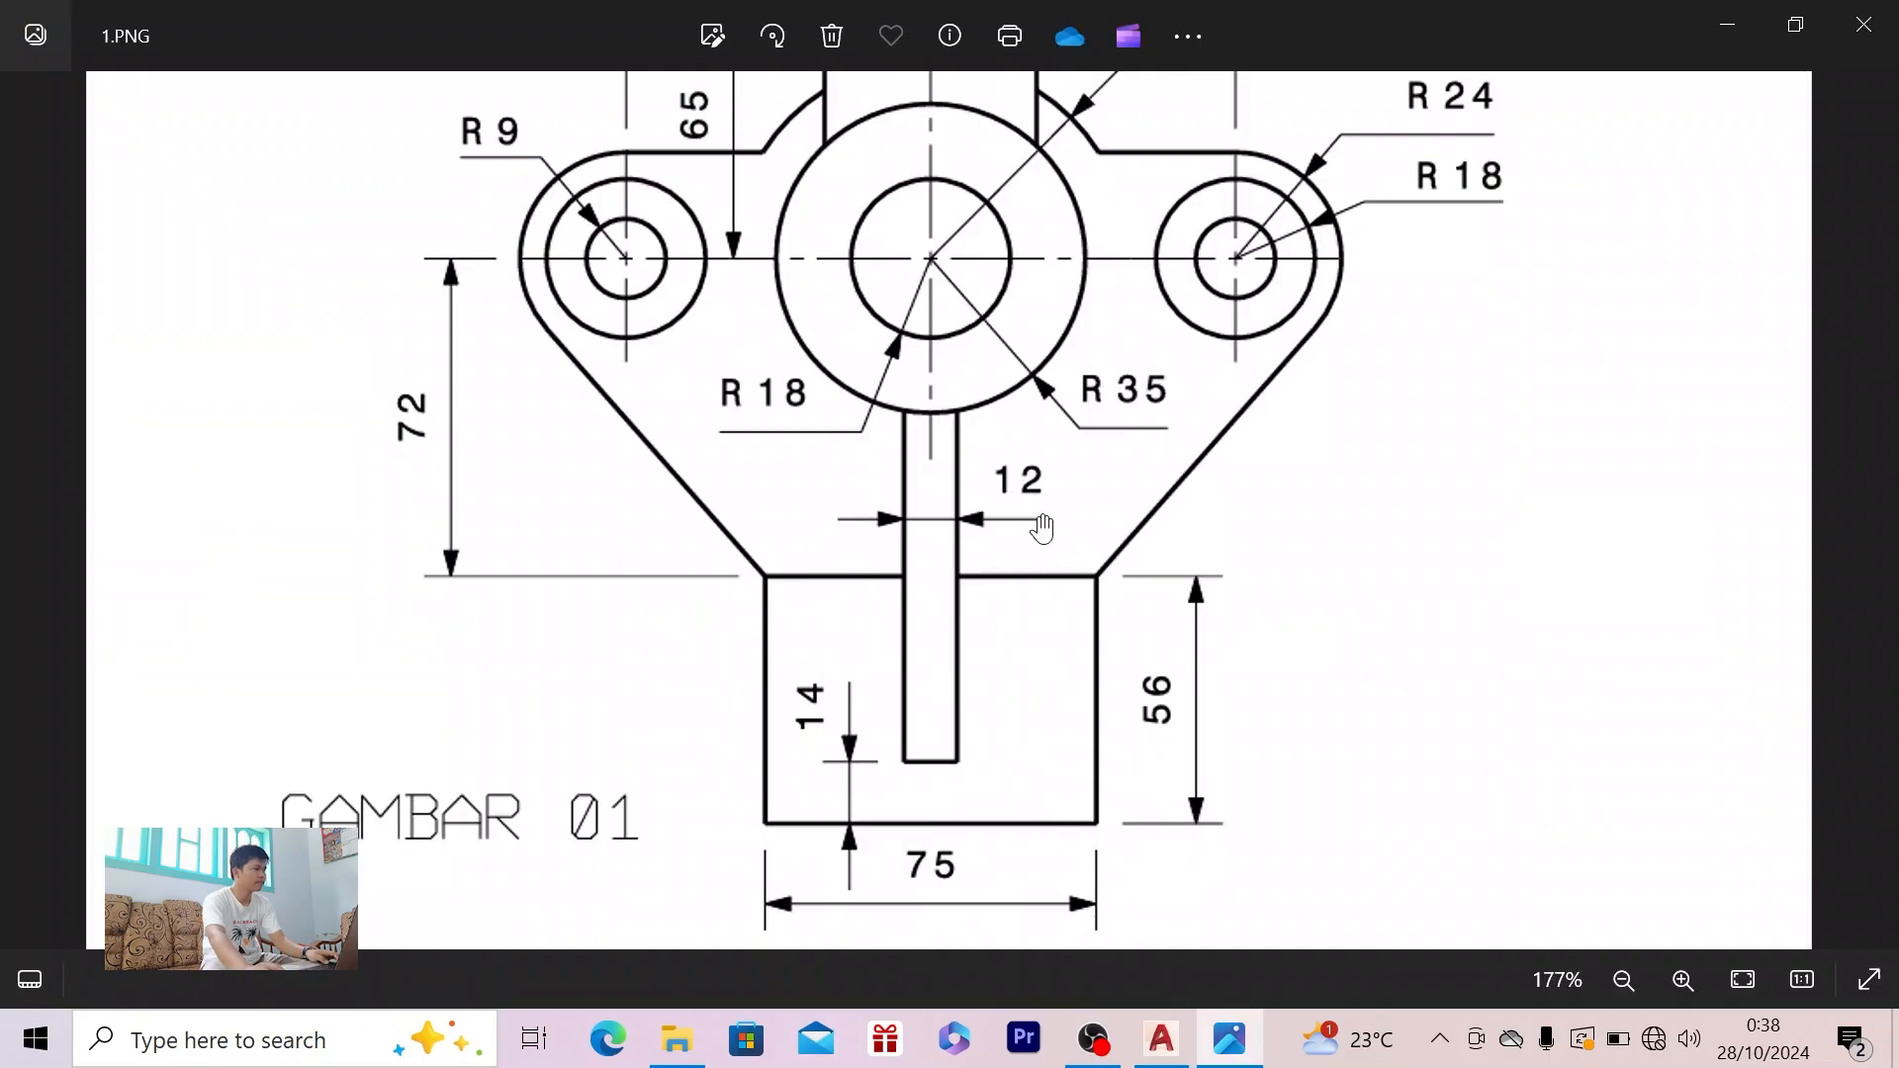
pyautogui.hotkey('alt', 'Tab')
pyautogui.click(650, 117)
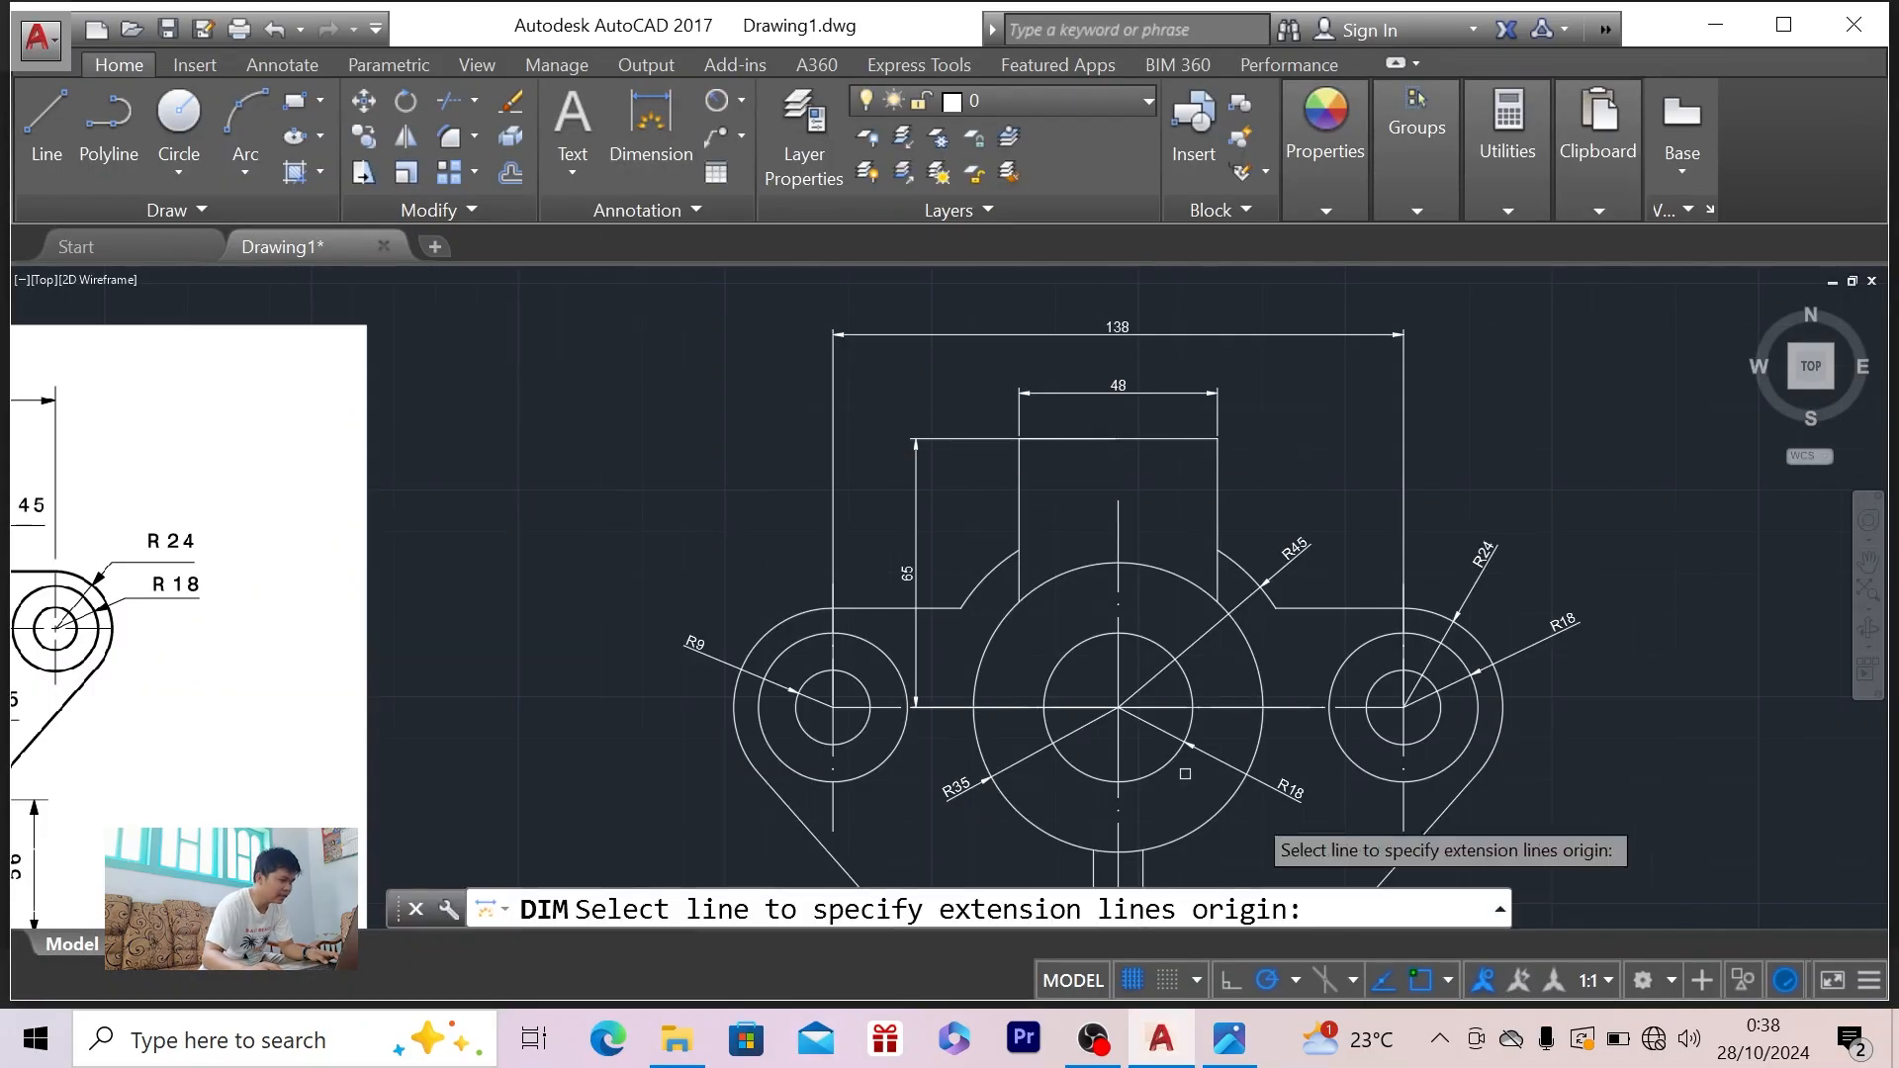
pyautogui.click(1867, 562)
pyautogui.moveTo(1677, 639); pyautogui.dragTo(1618, 233)
pyautogui.click(645, 111)
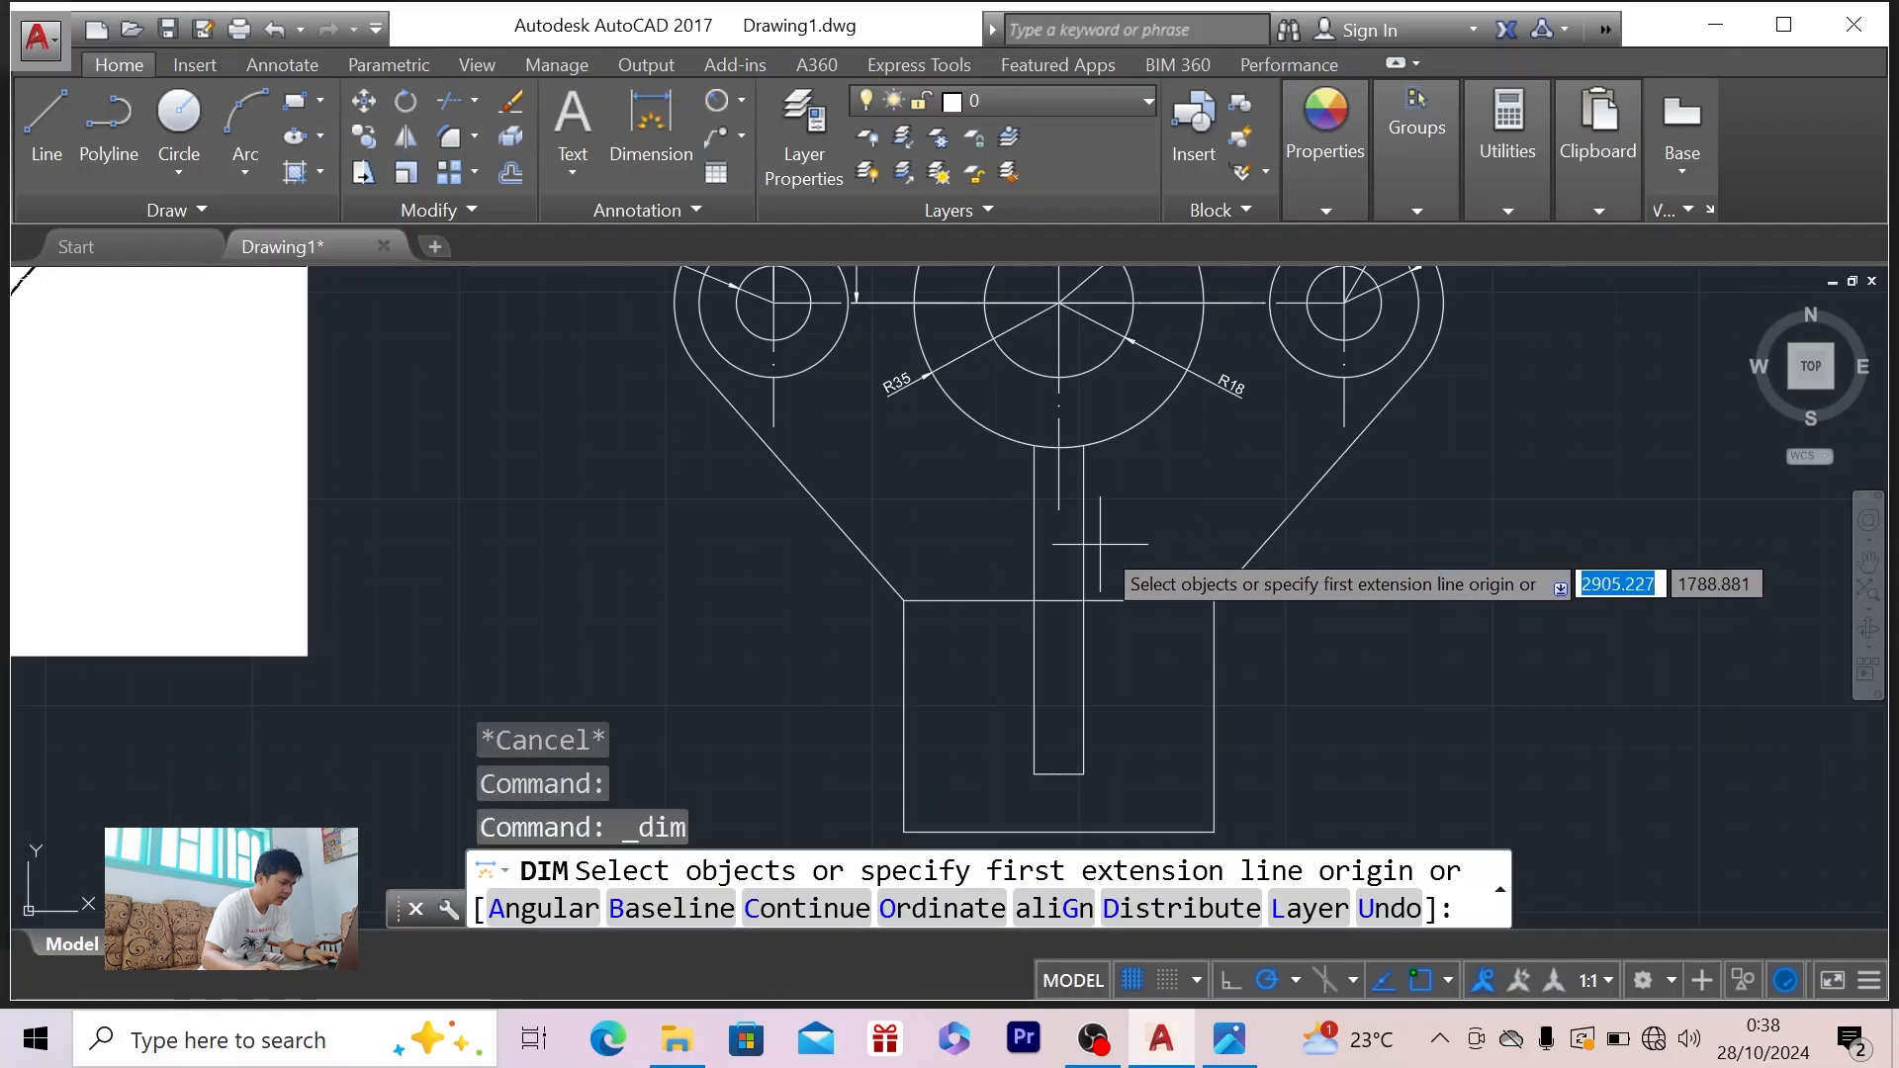
pyautogui.click(1084, 774)
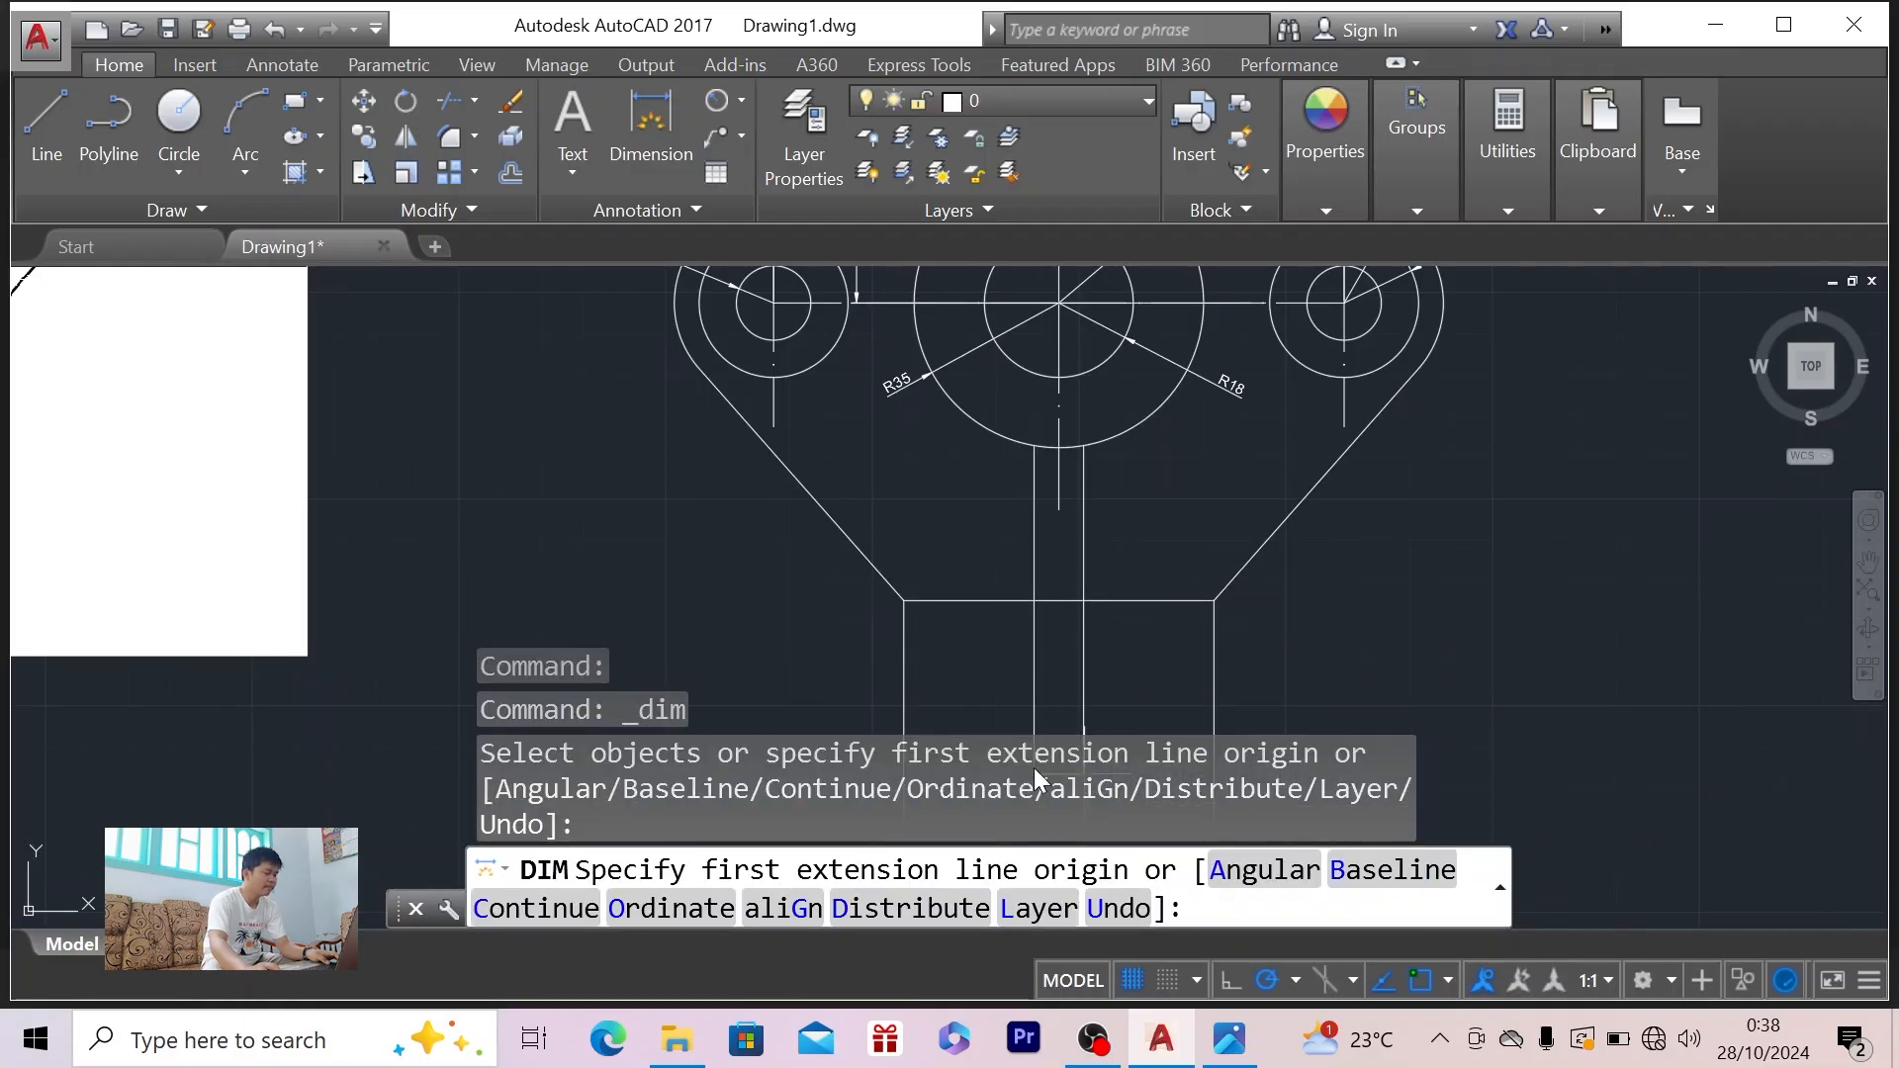
pyautogui.scroll(-3, 1039, 683)
pyautogui.scroll(-2, 1027, 774)
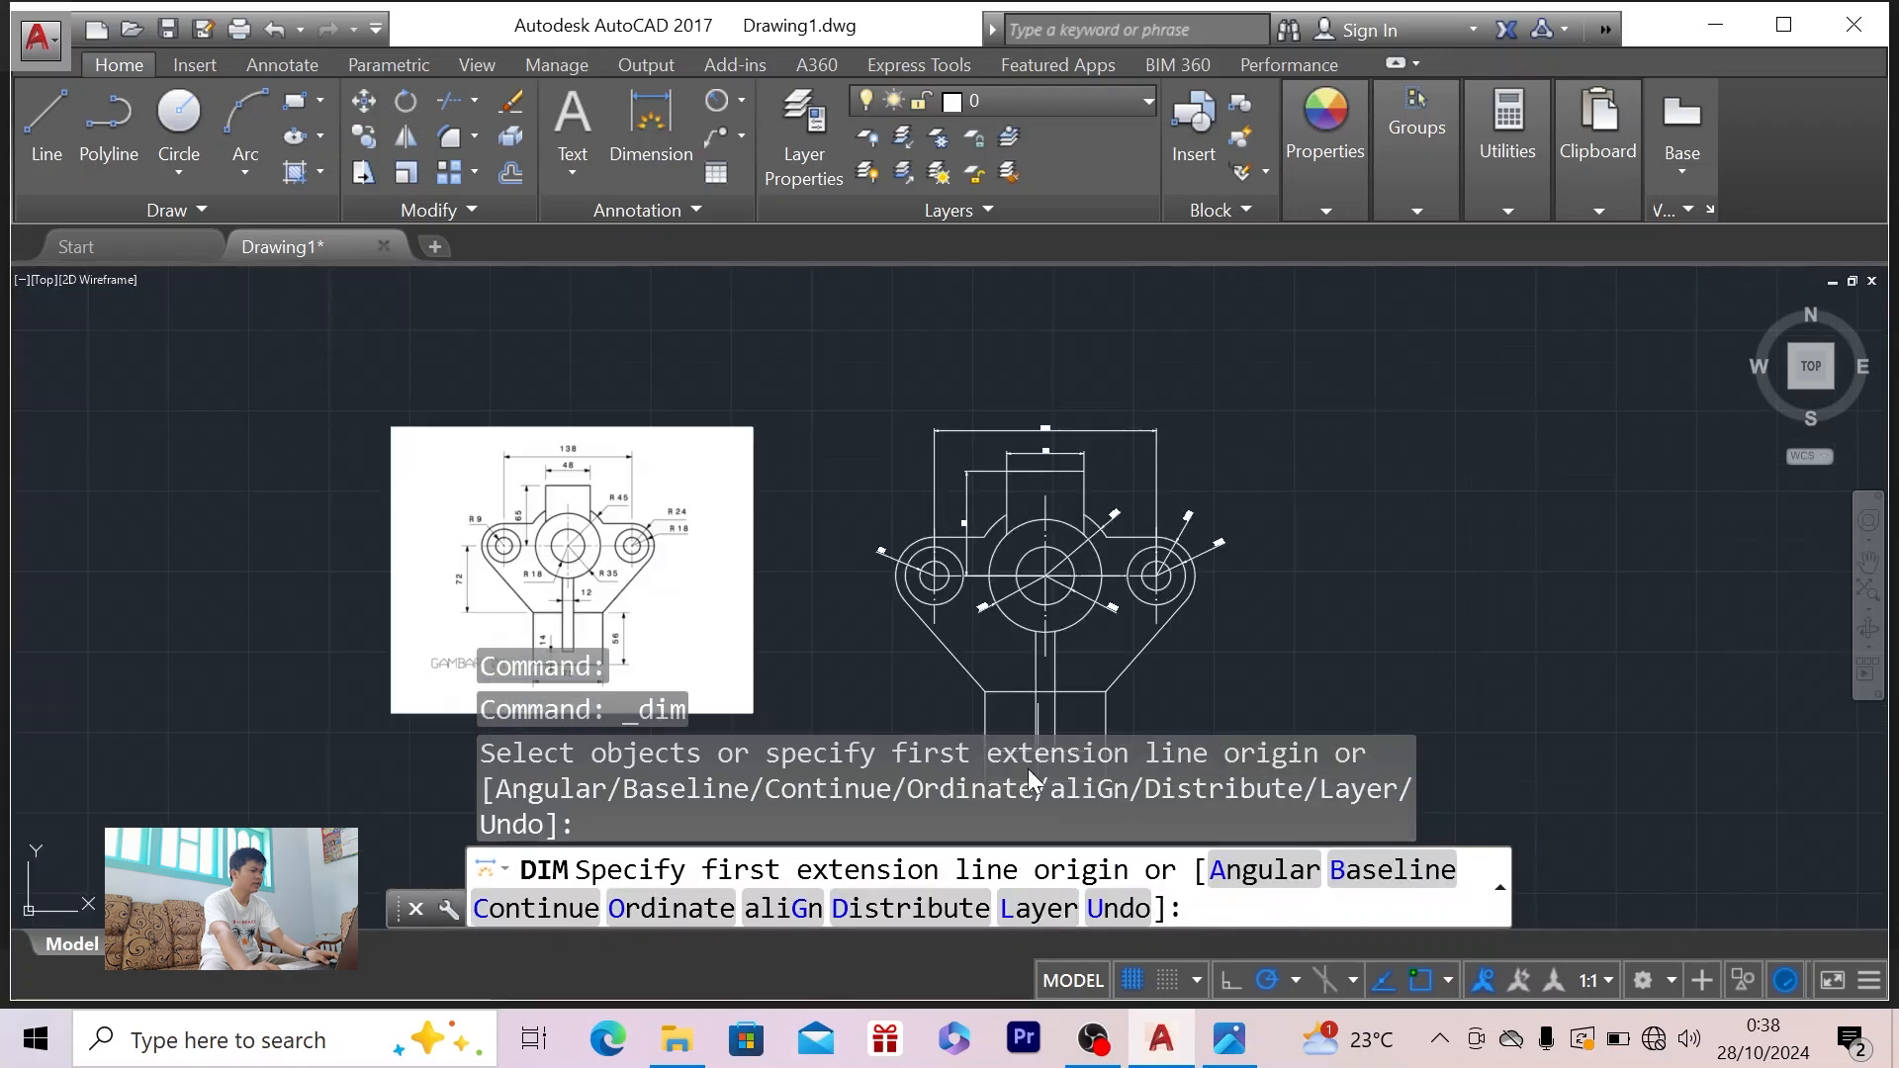
pyautogui.press('Escape')
# - Dimension the width of the narrow vertical slot between its two lower corners, placing the dimension line inside the slot
pyautogui.click(1869, 563)
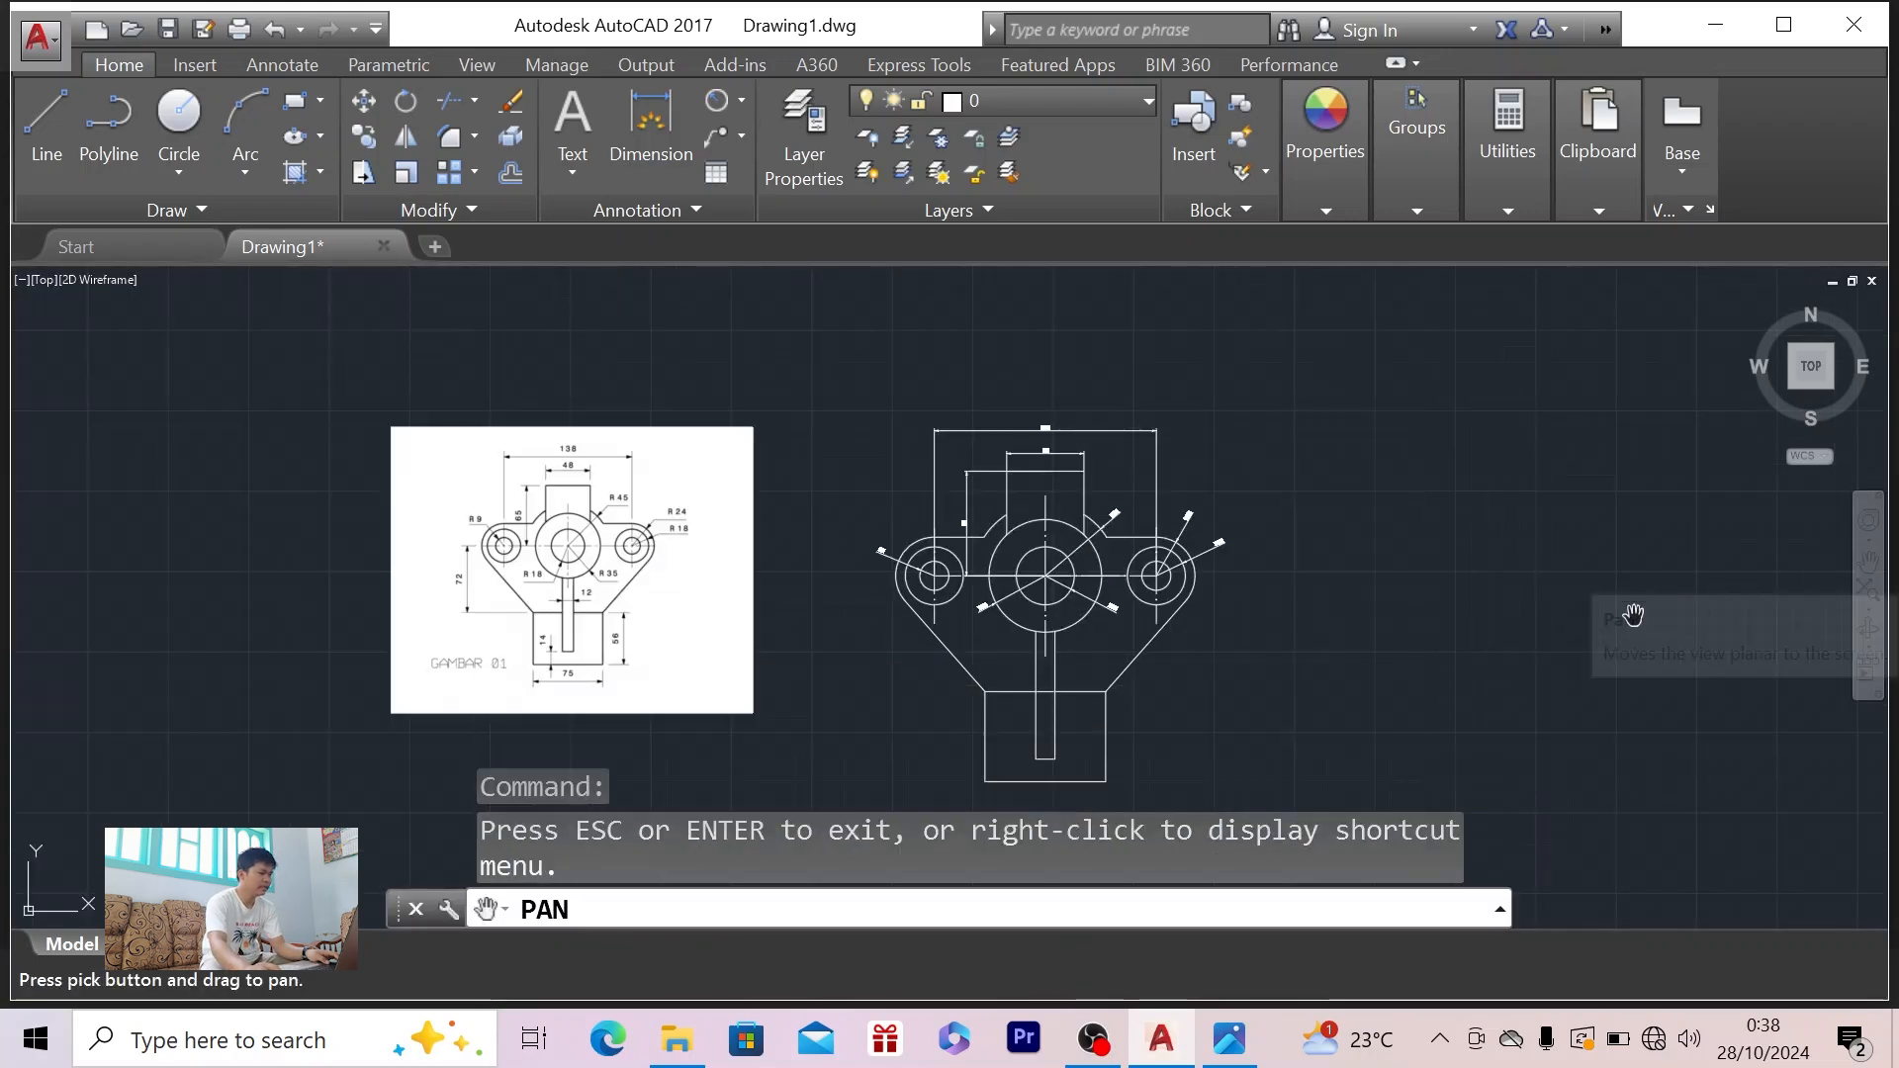
pyautogui.moveTo(1623, 623); pyautogui.dragTo(1576, 445)
pyautogui.press('Escape')
pyautogui.scroll(4, 1037, 561)
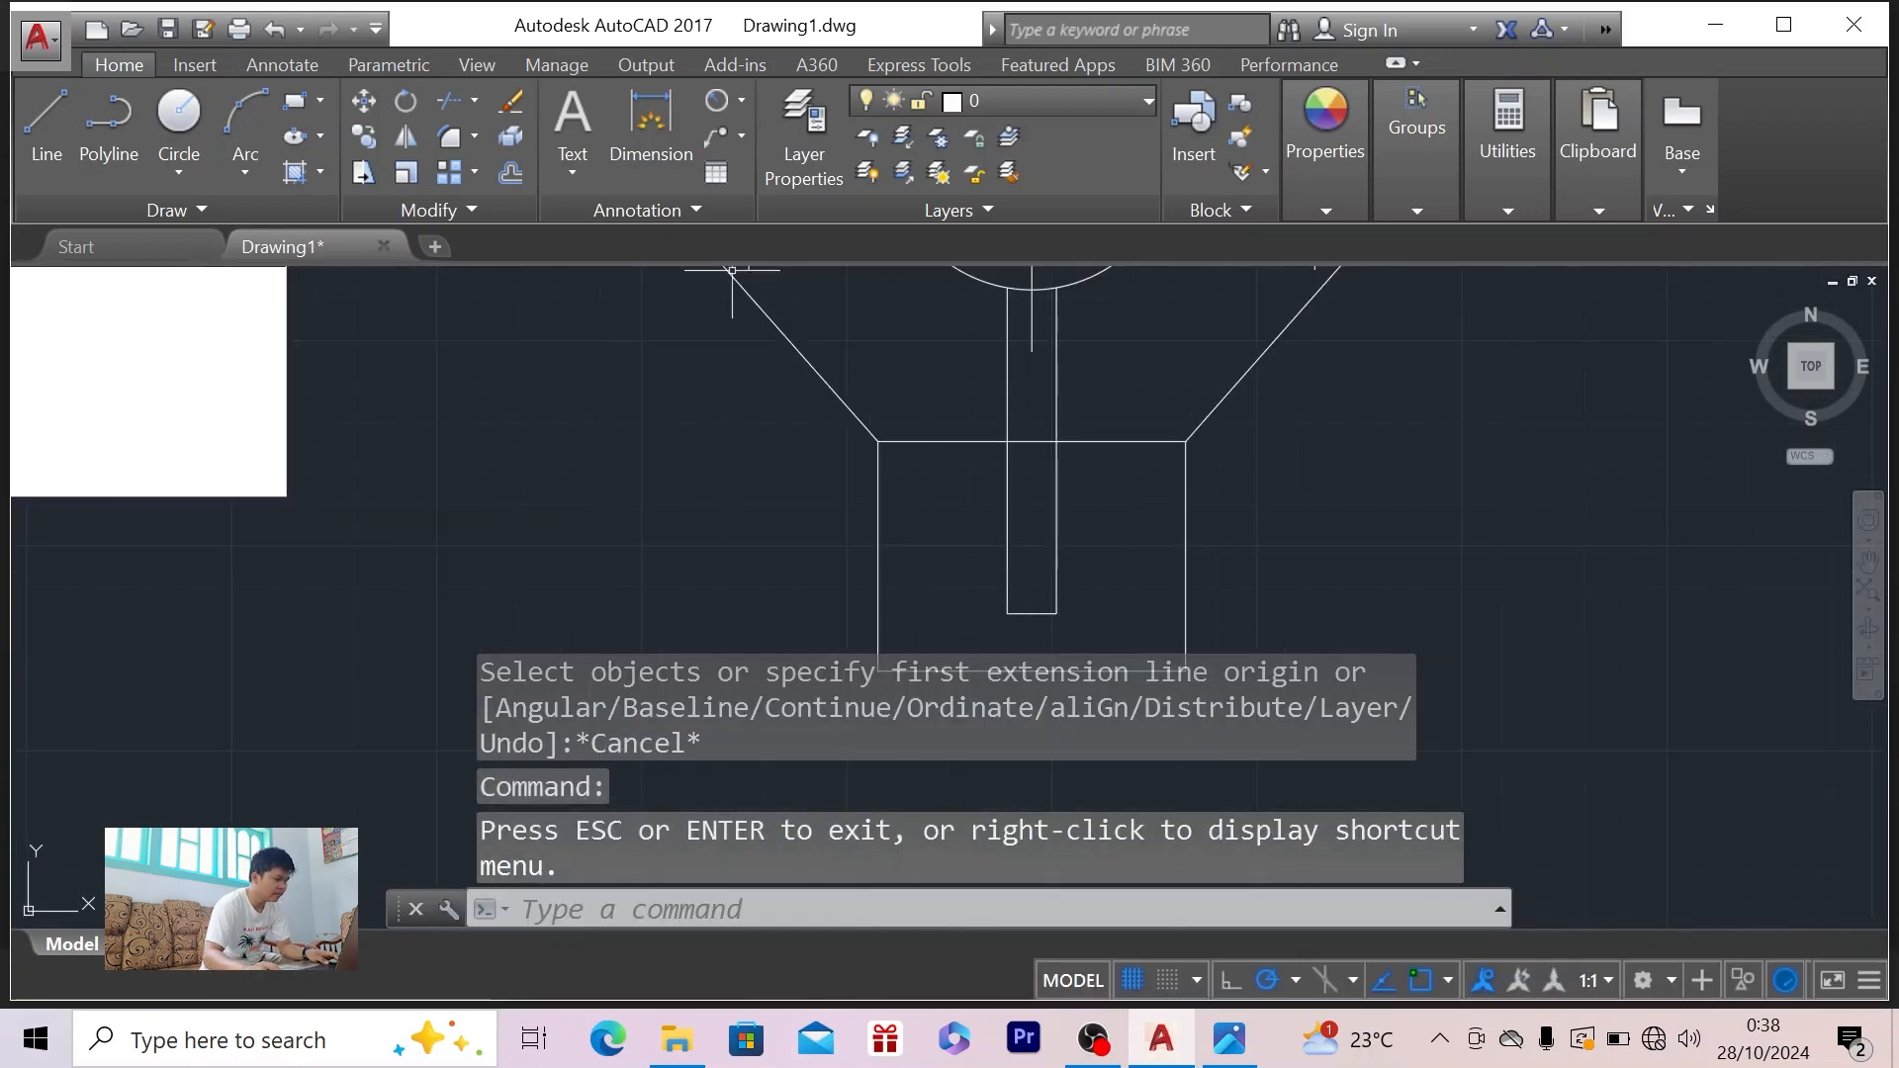
pyautogui.click(698, 127)
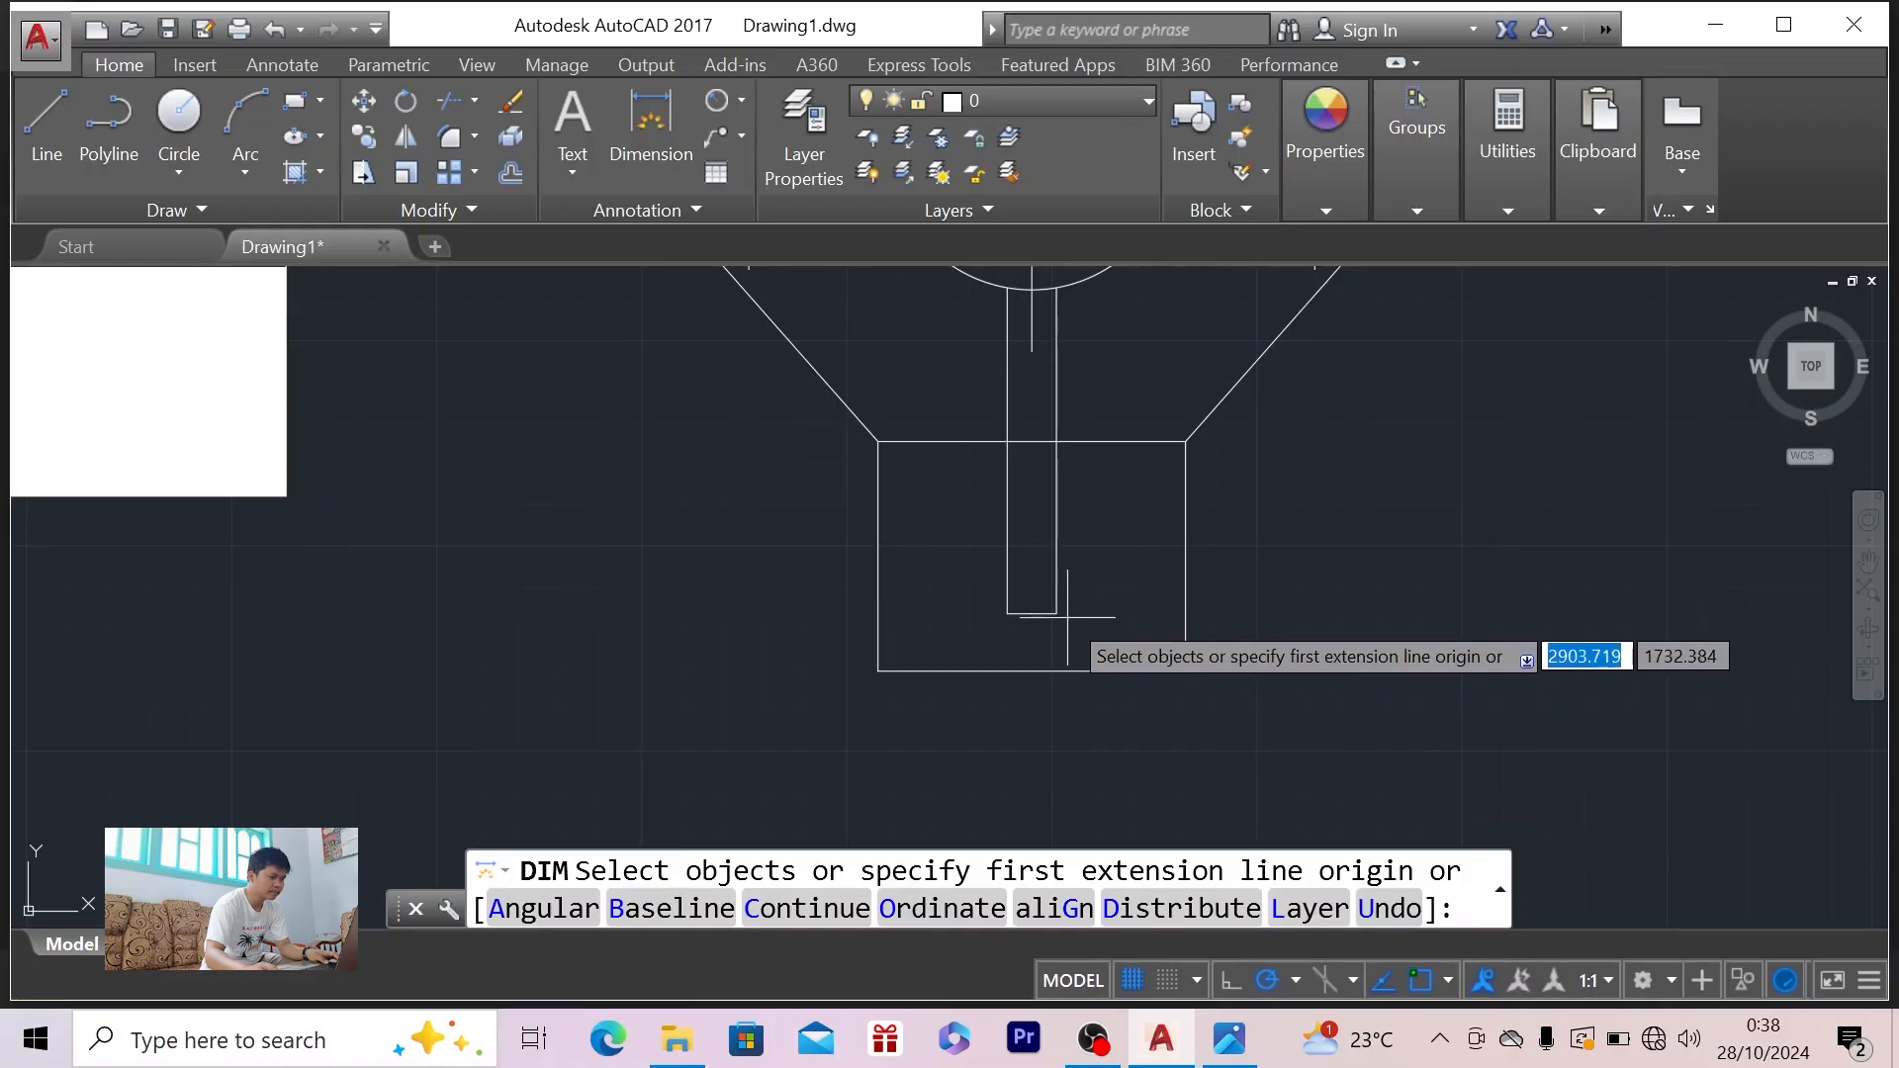
pyautogui.click(1007, 613)
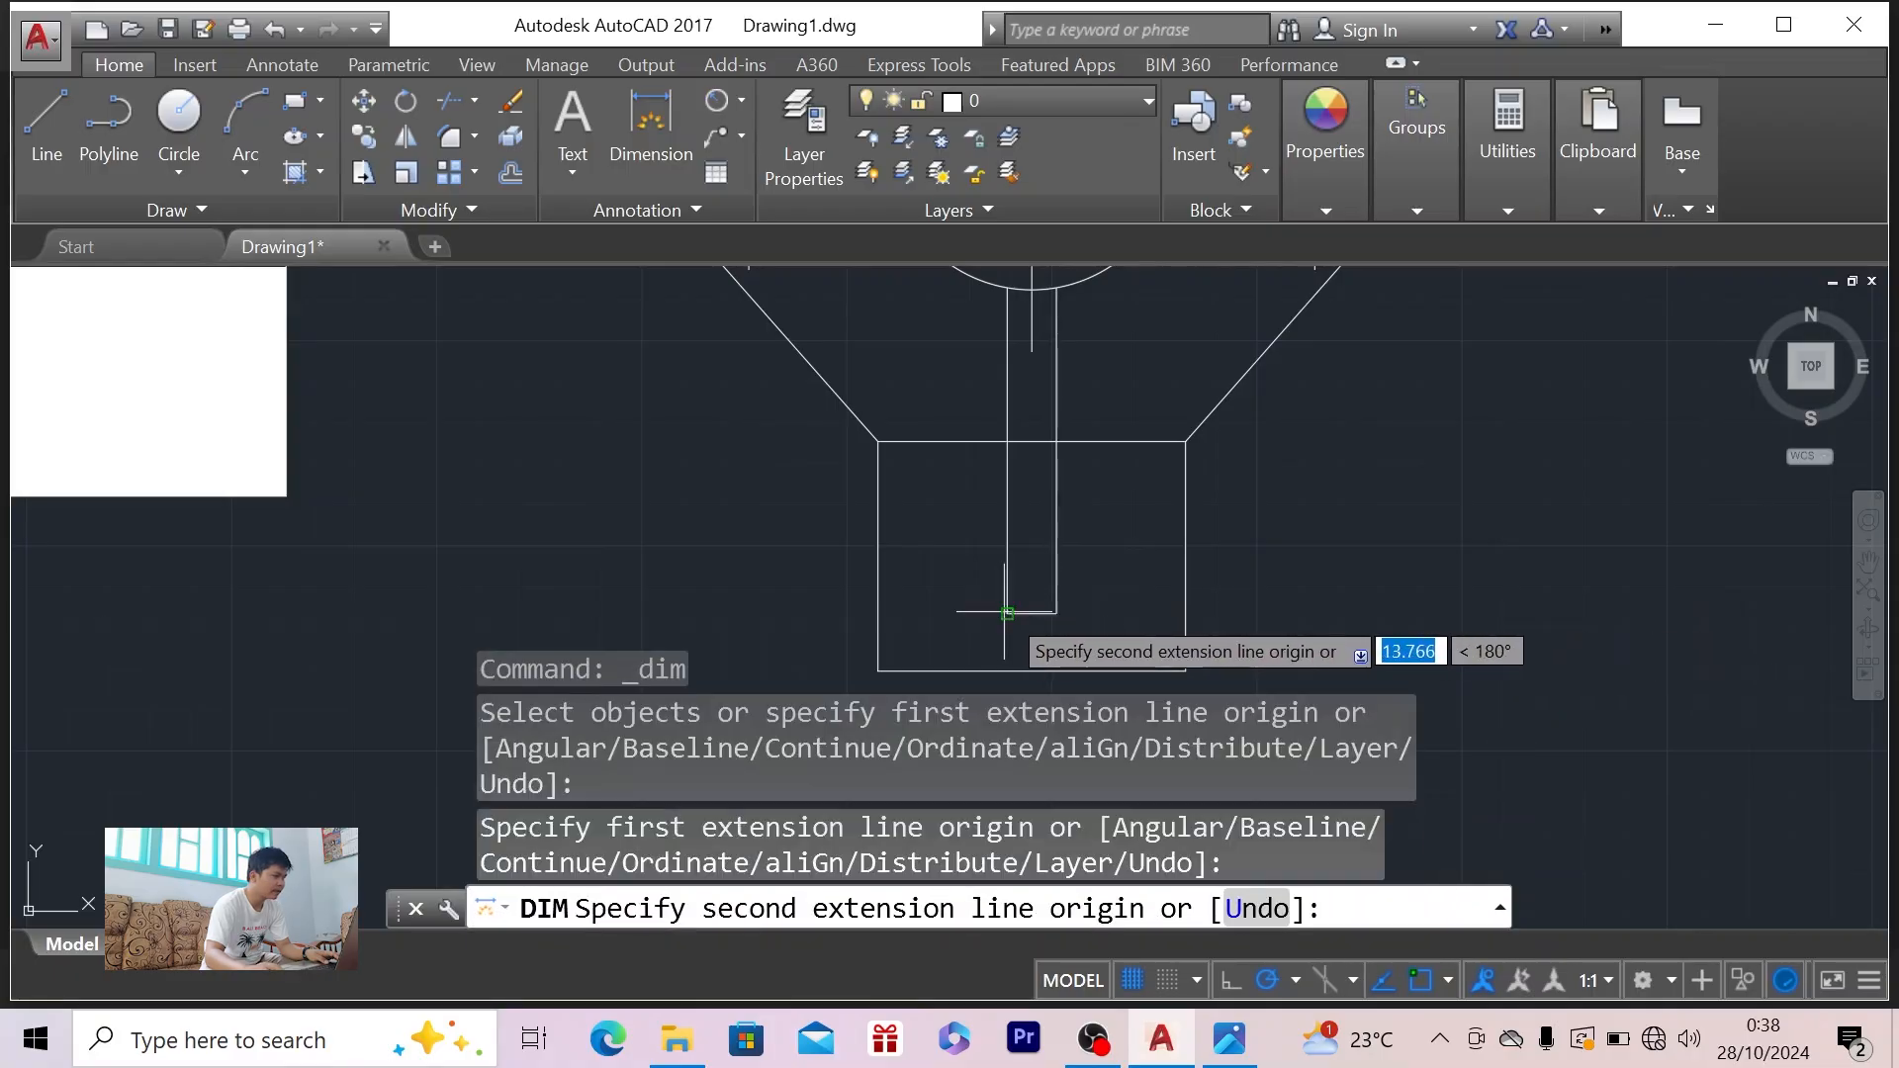
pyautogui.click(1006, 613)
# - Dimension the height of the bottom block along its right edge, placing the dimension line right of the block
pyautogui.hotkey('alt', 'Tab')
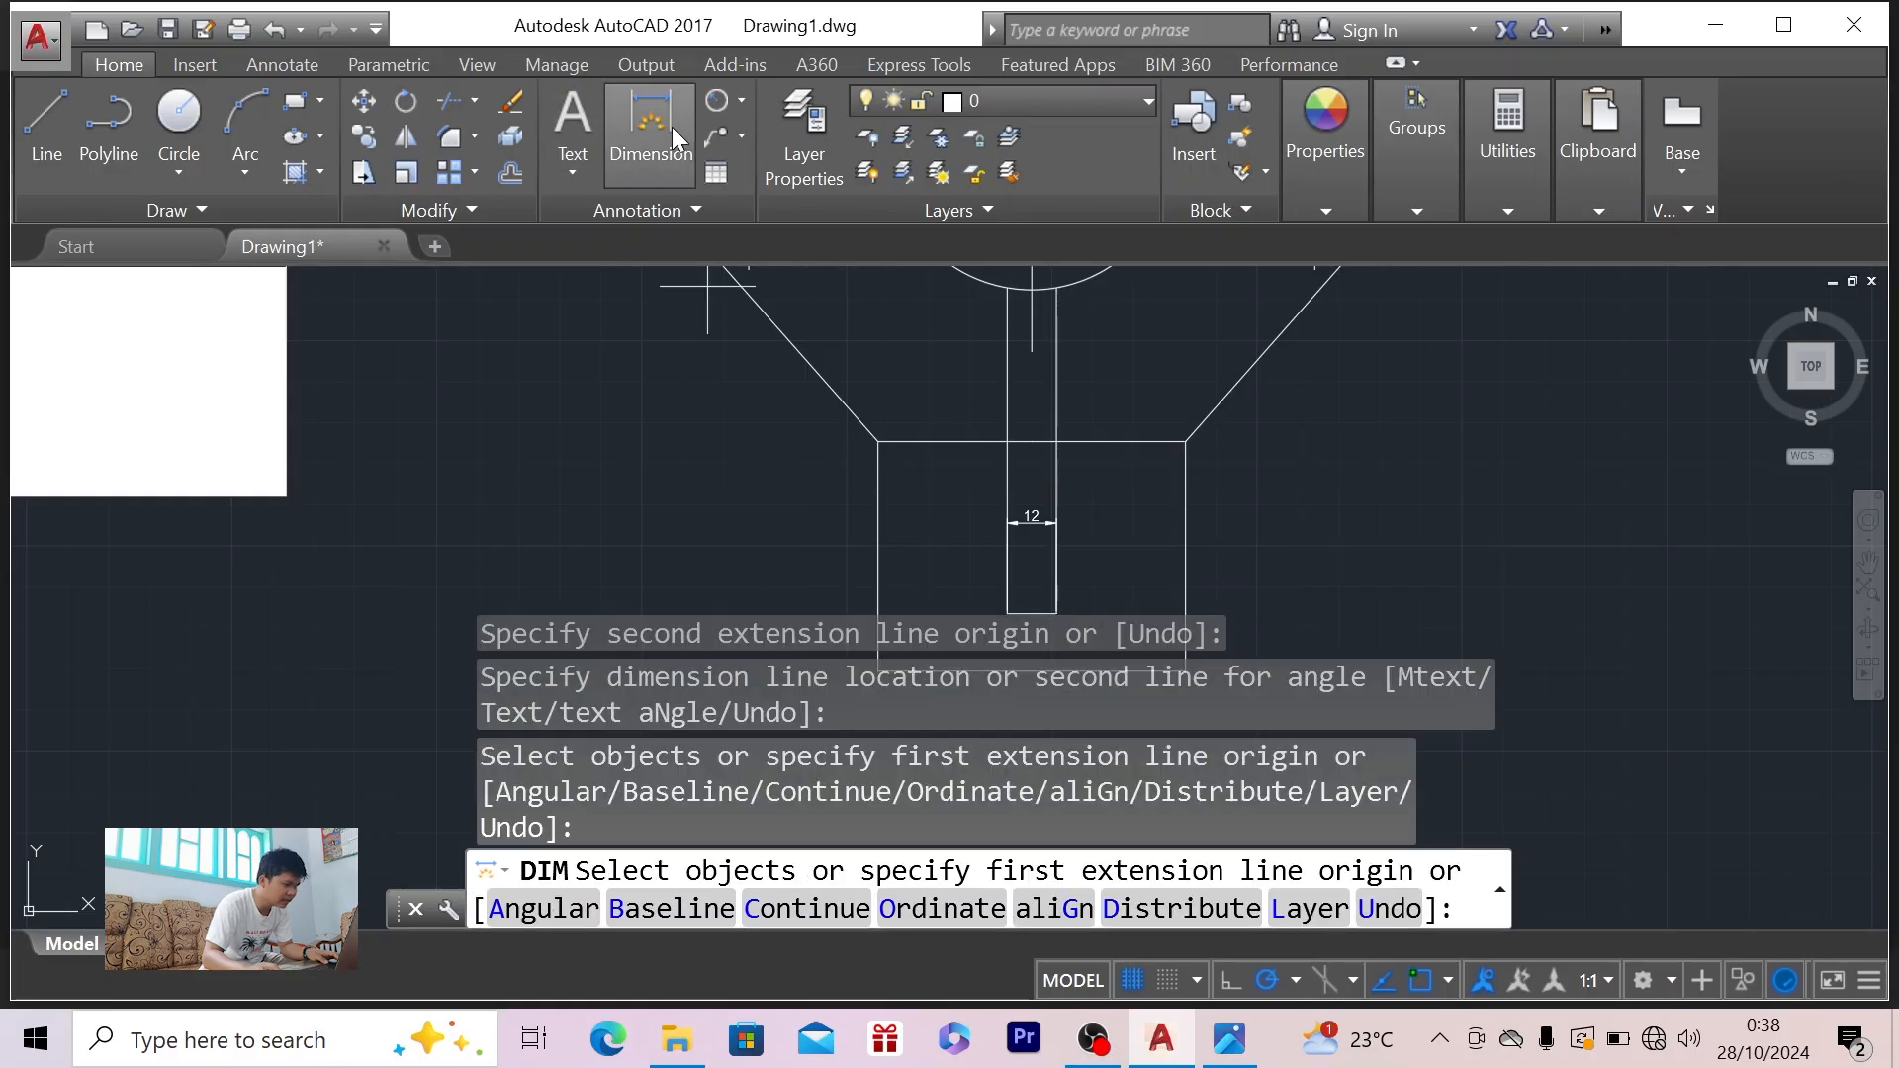
pyautogui.click(673, 131)
pyautogui.press('Return')
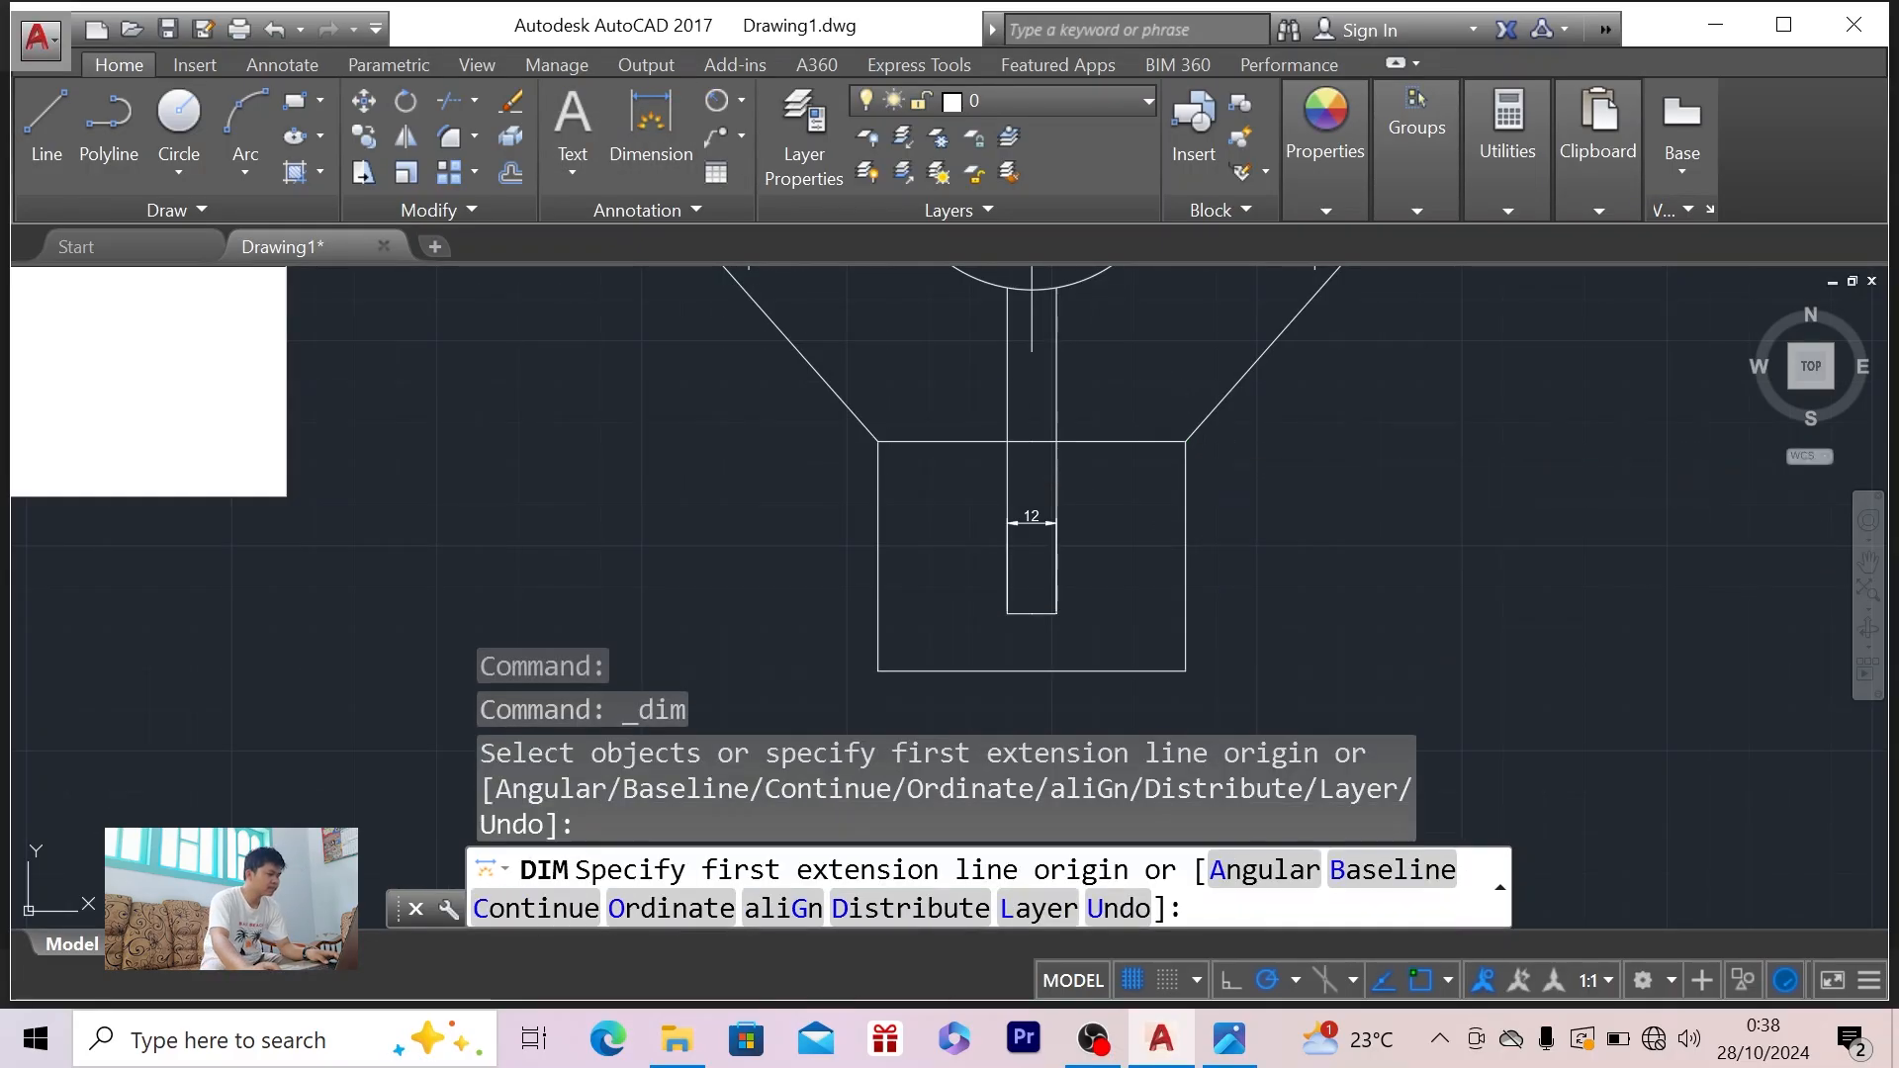
pyautogui.click(1186, 441)
pyautogui.click(1186, 671)
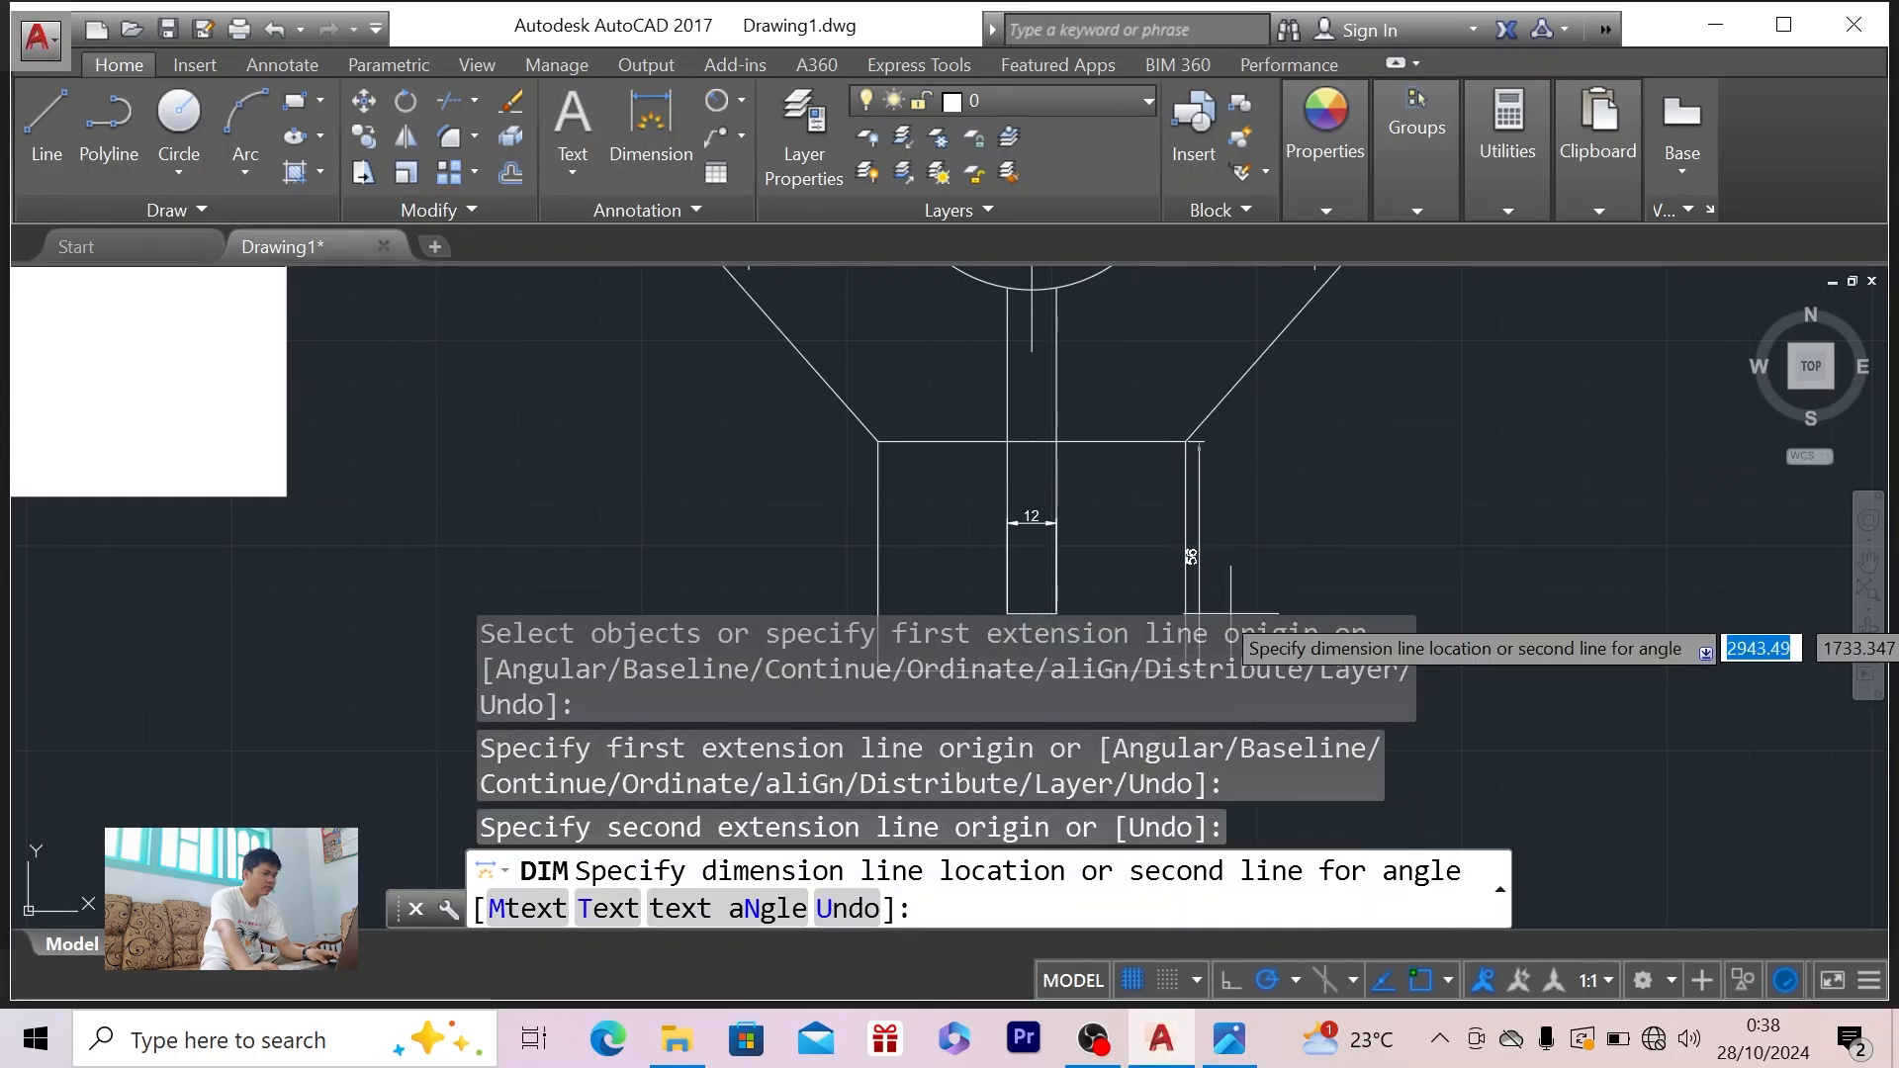
pyautogui.click(1270, 589)
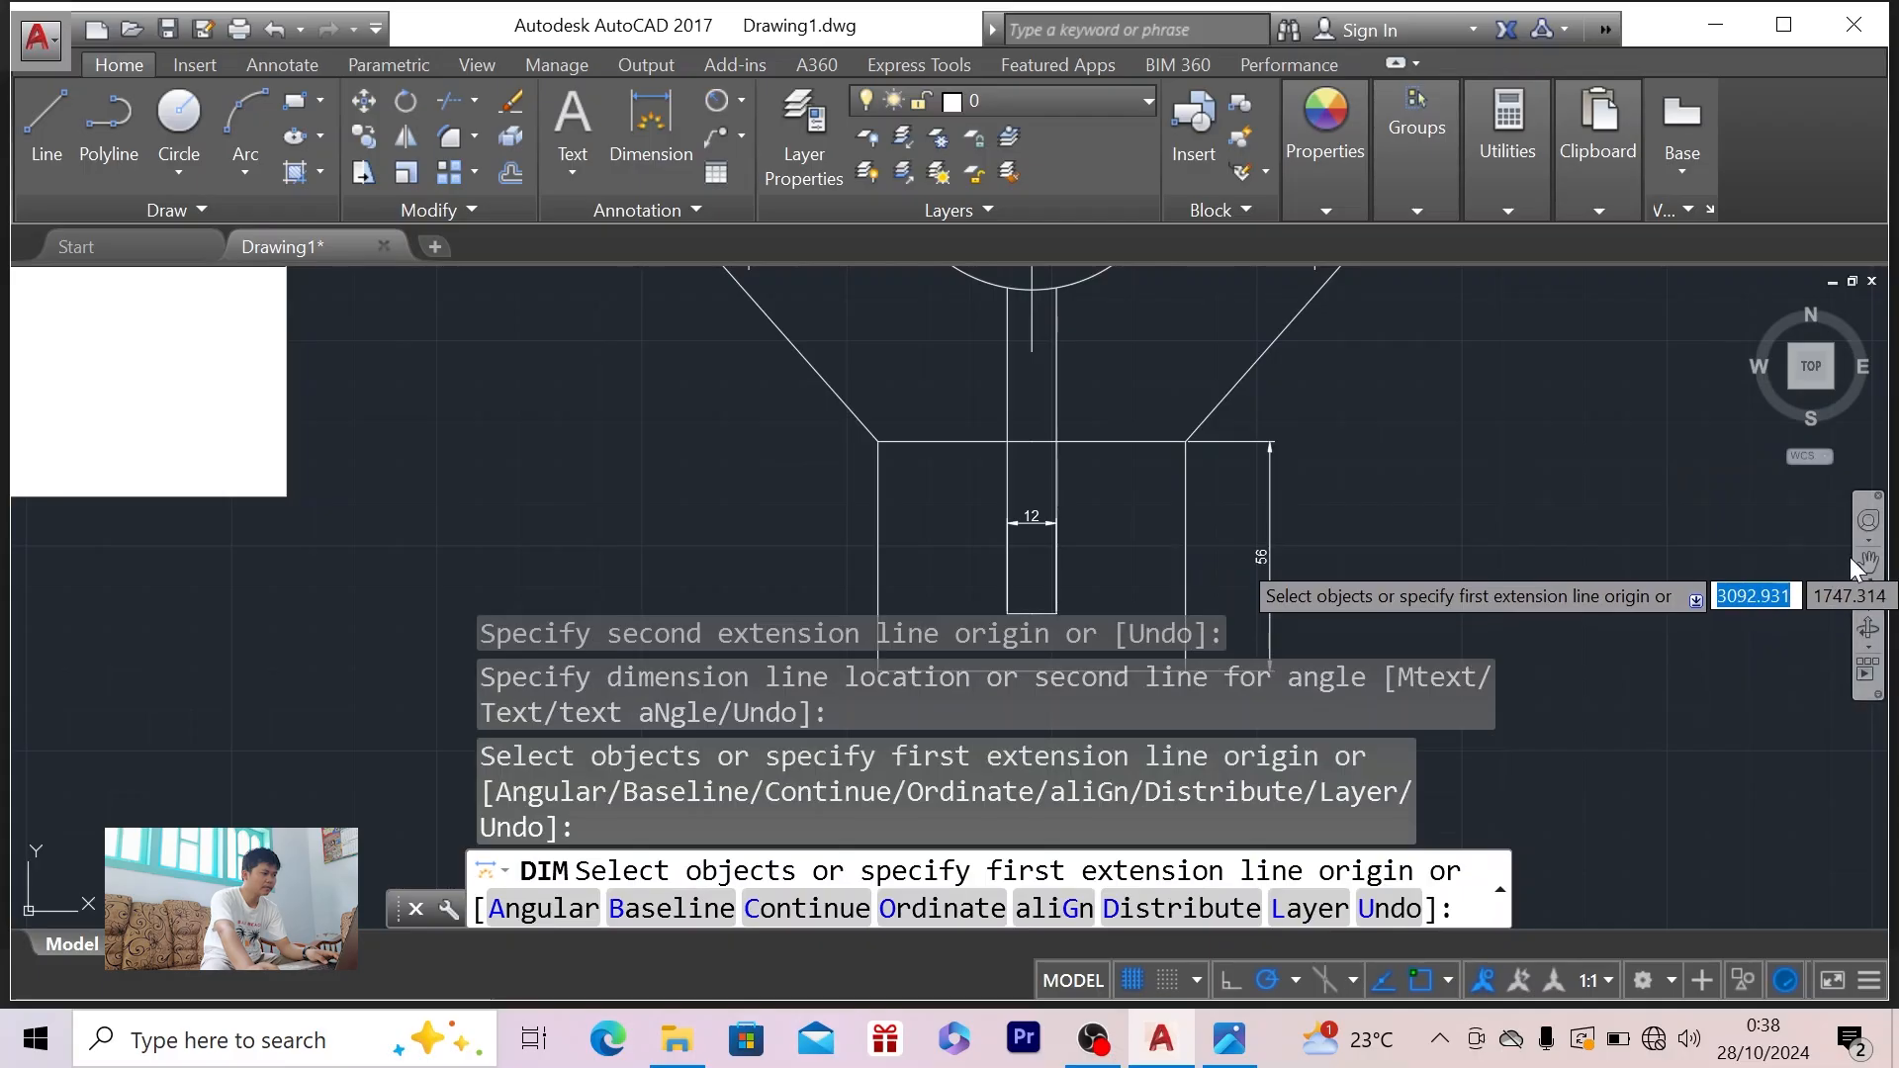
# - Dimension the width of the bottom block between its two lower corners, placing the dimension line below the block
pyautogui.click(1866, 565)
pyautogui.moveTo(1433, 509); pyautogui.dragTo(1514, 317)
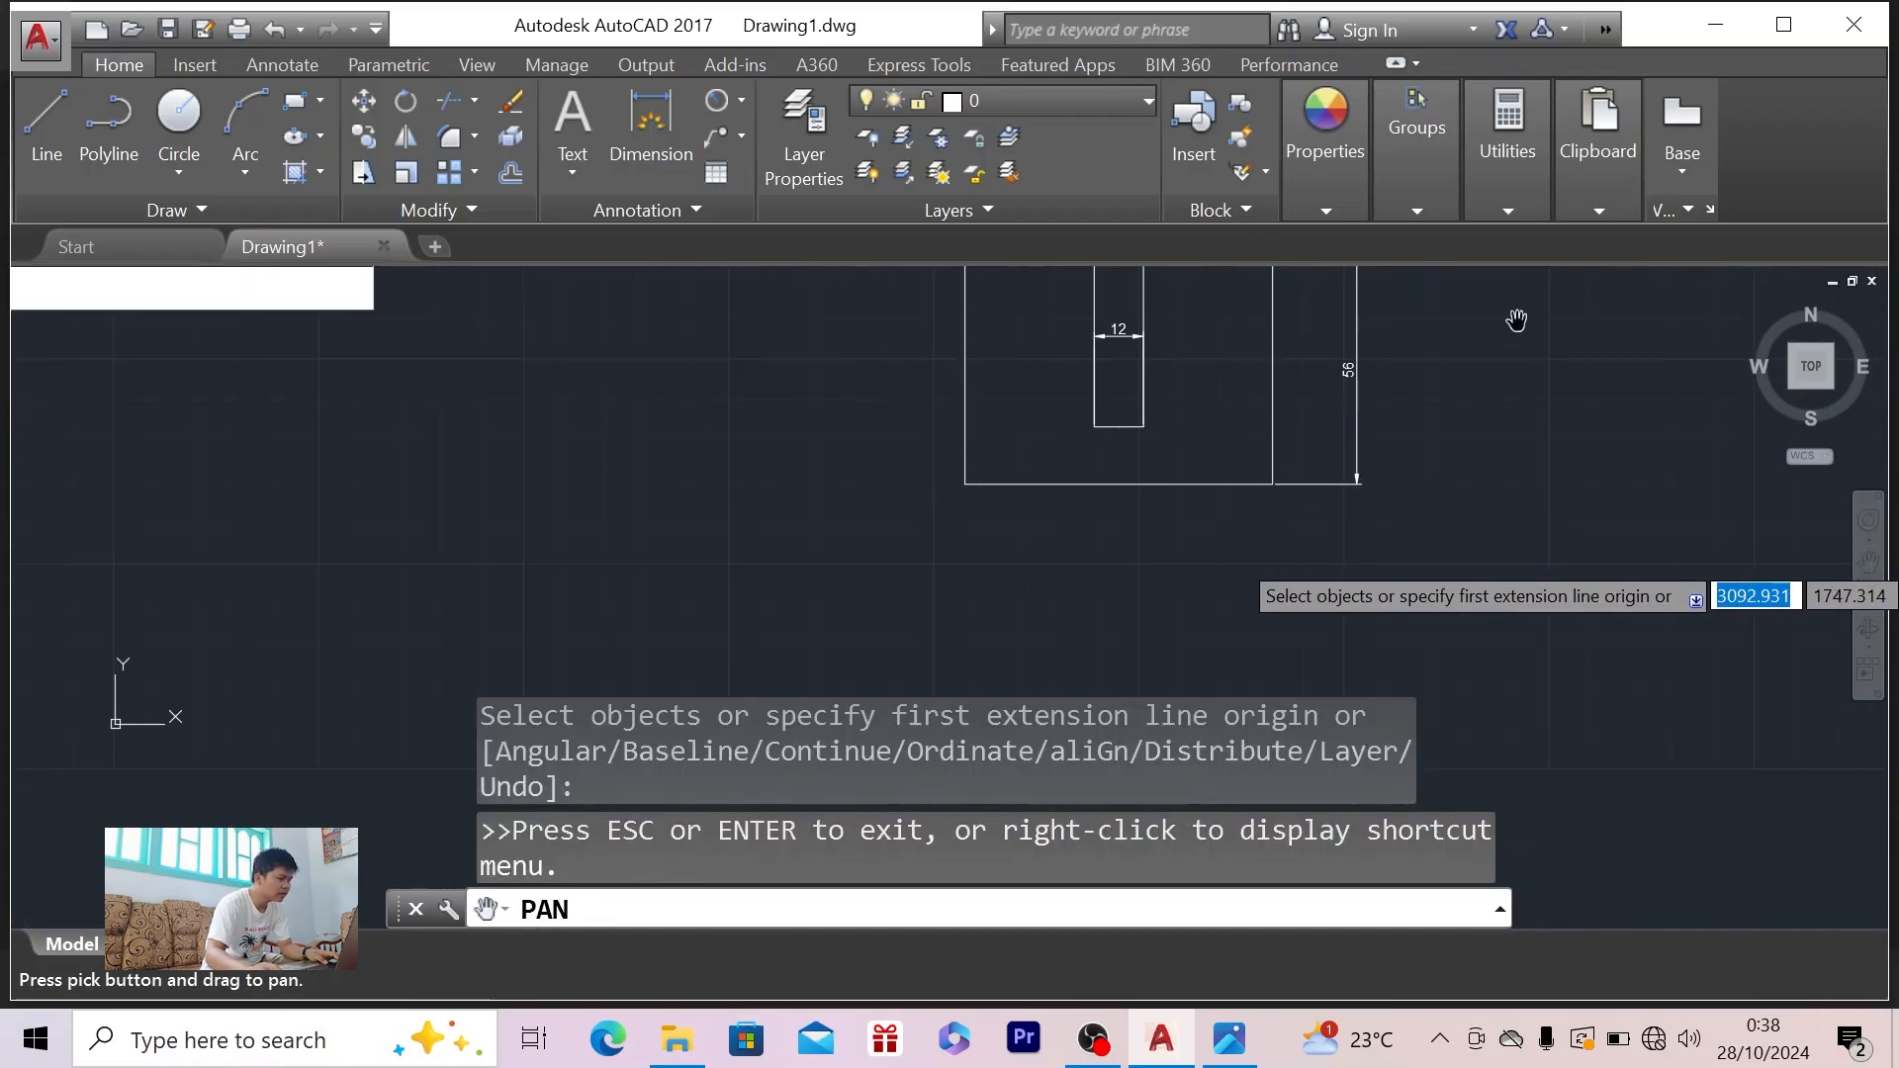
pyautogui.press('Escape')
pyautogui.click(651, 128)
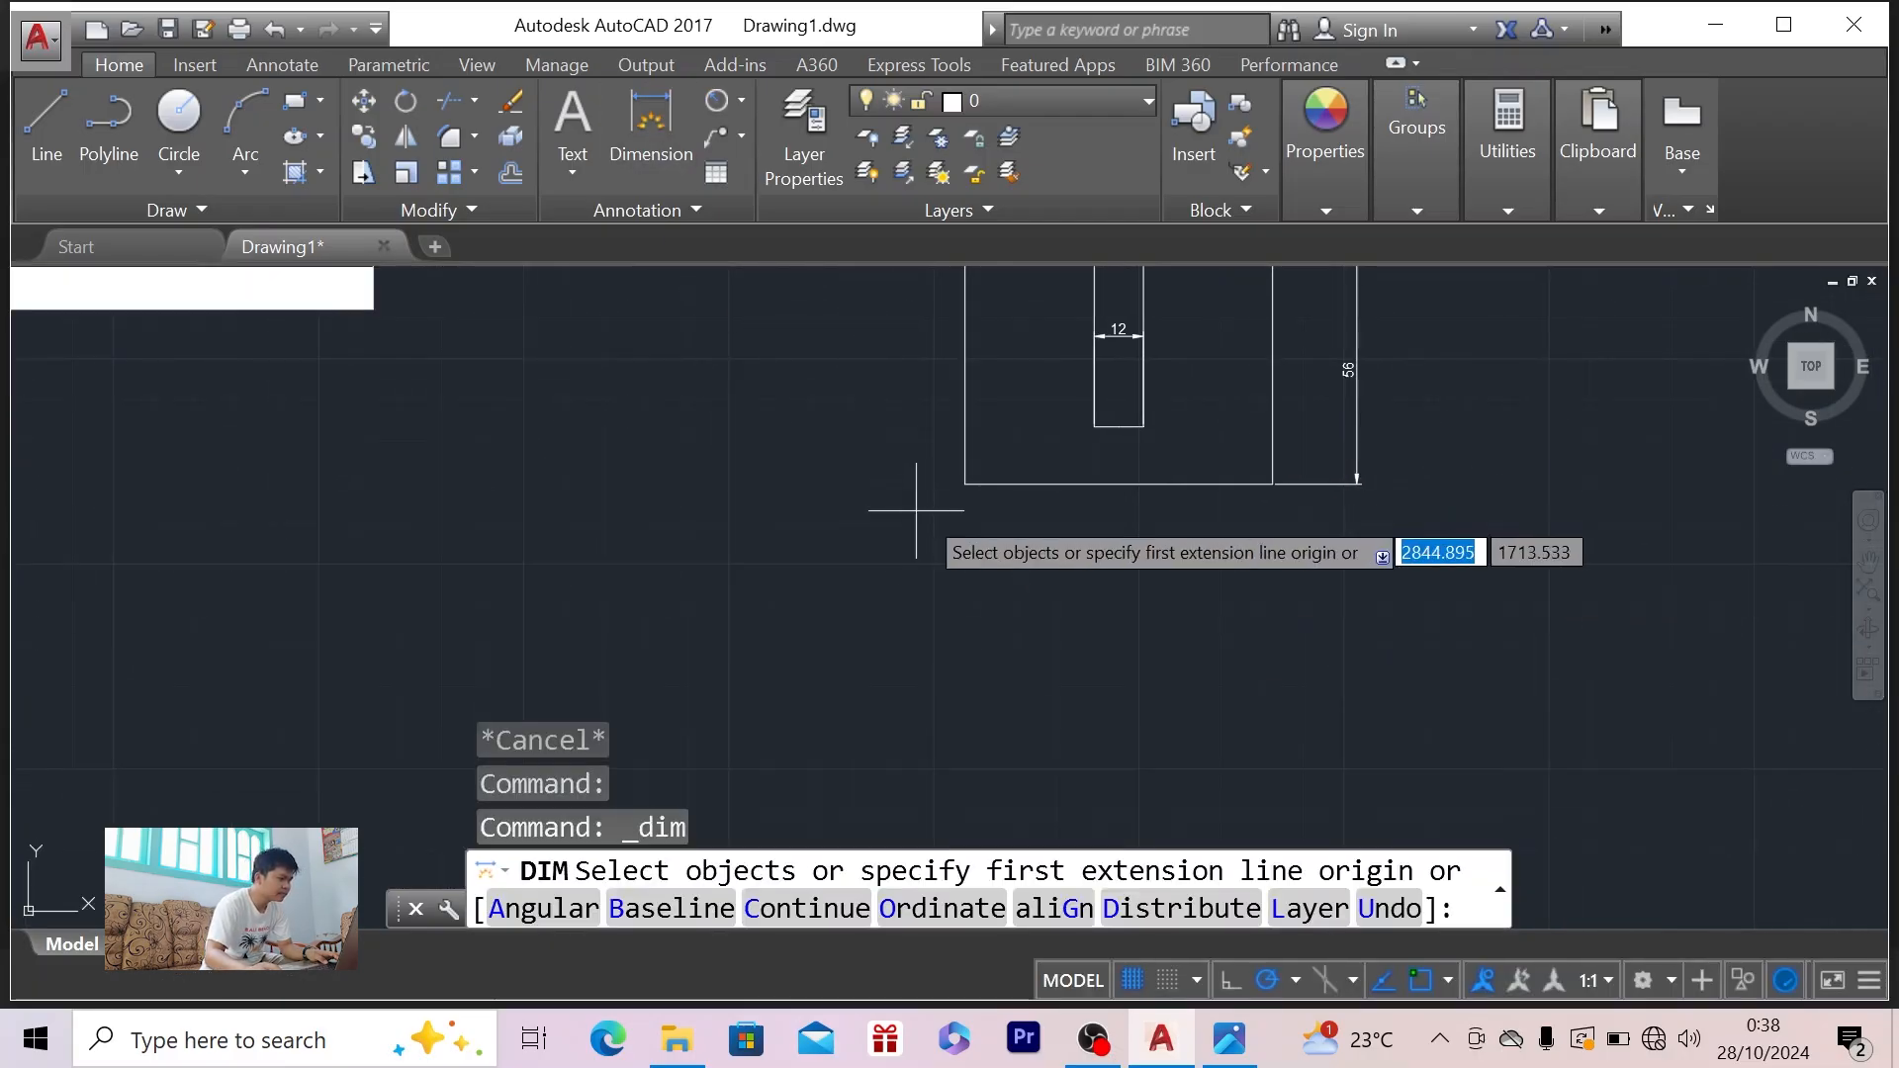
pyautogui.click(966, 484)
pyautogui.click(966, 483)
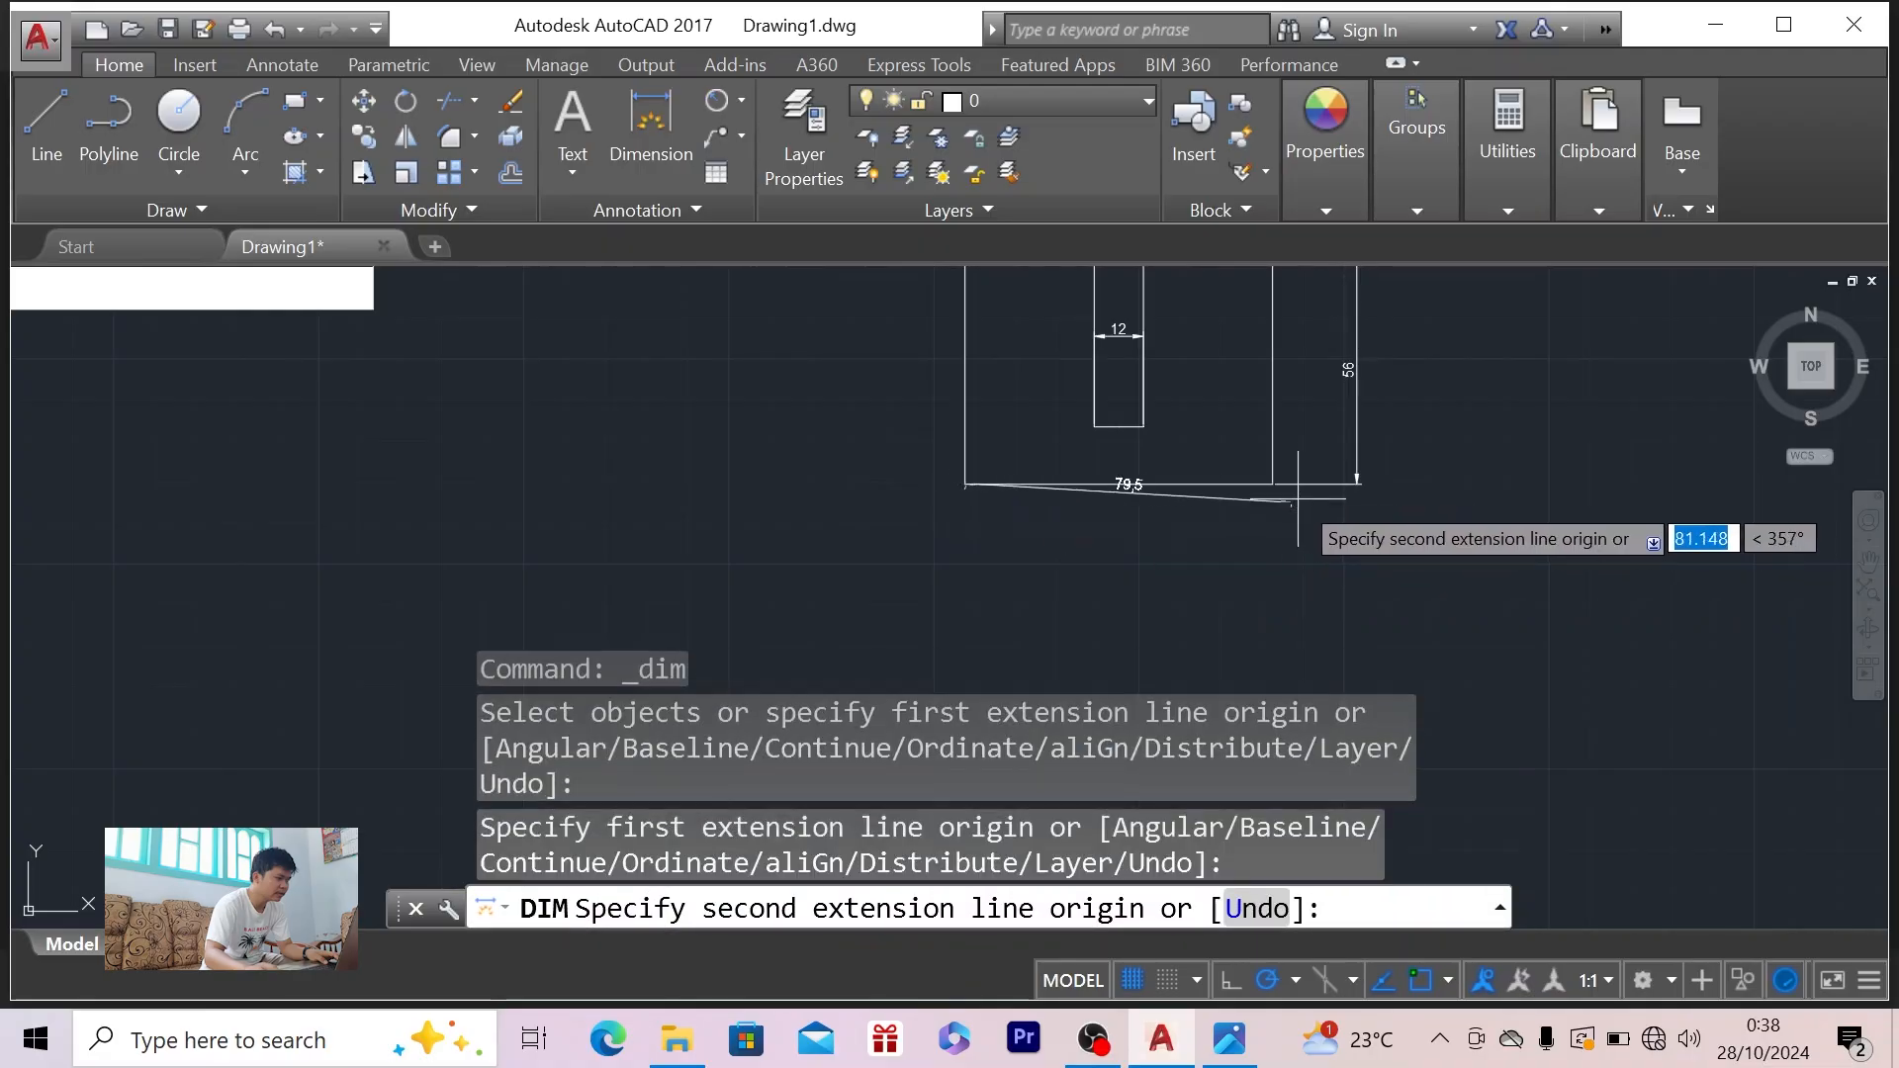
pyautogui.click(1273, 484)
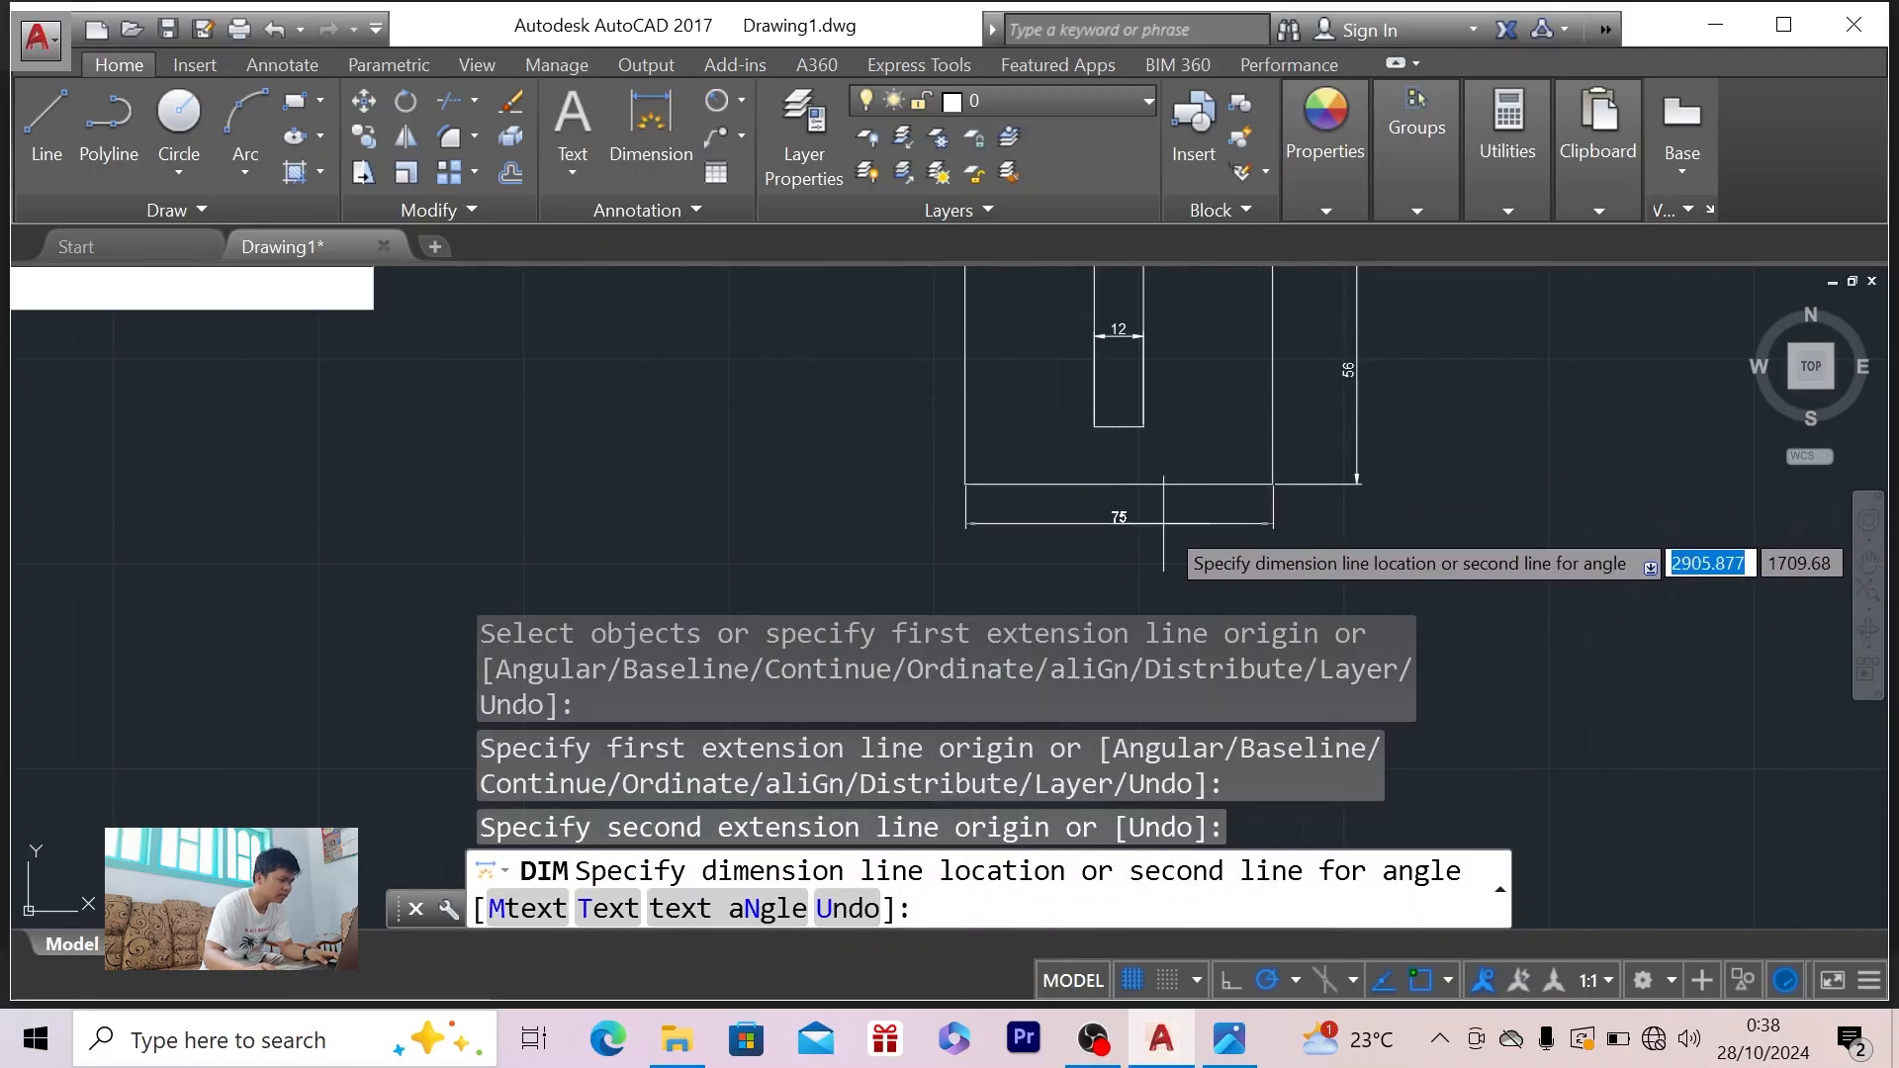
pyautogui.click(1156, 539)
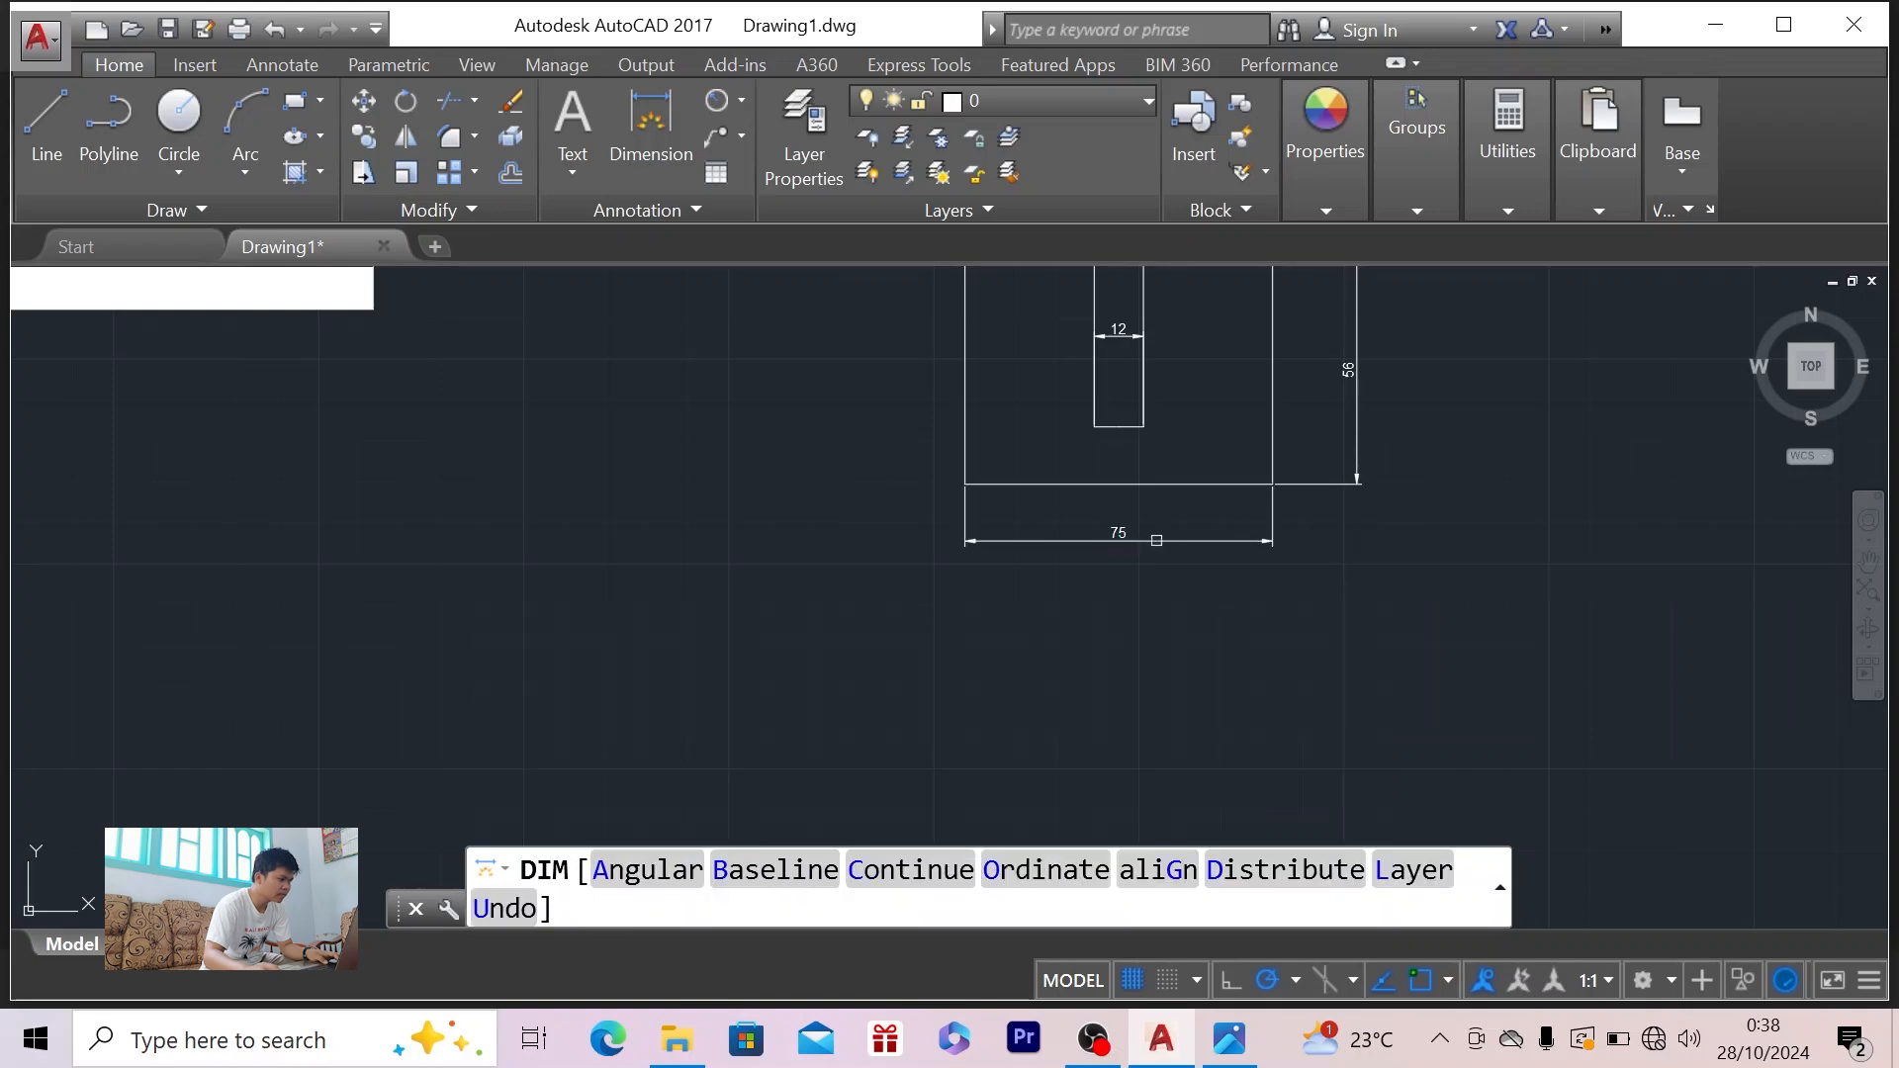
# - Dimension the vertical gap between the slot's lower edge and the bottom block's lower edge, placing the dimension line left of the slot
pyautogui.scroll(-2, 1177, 381)
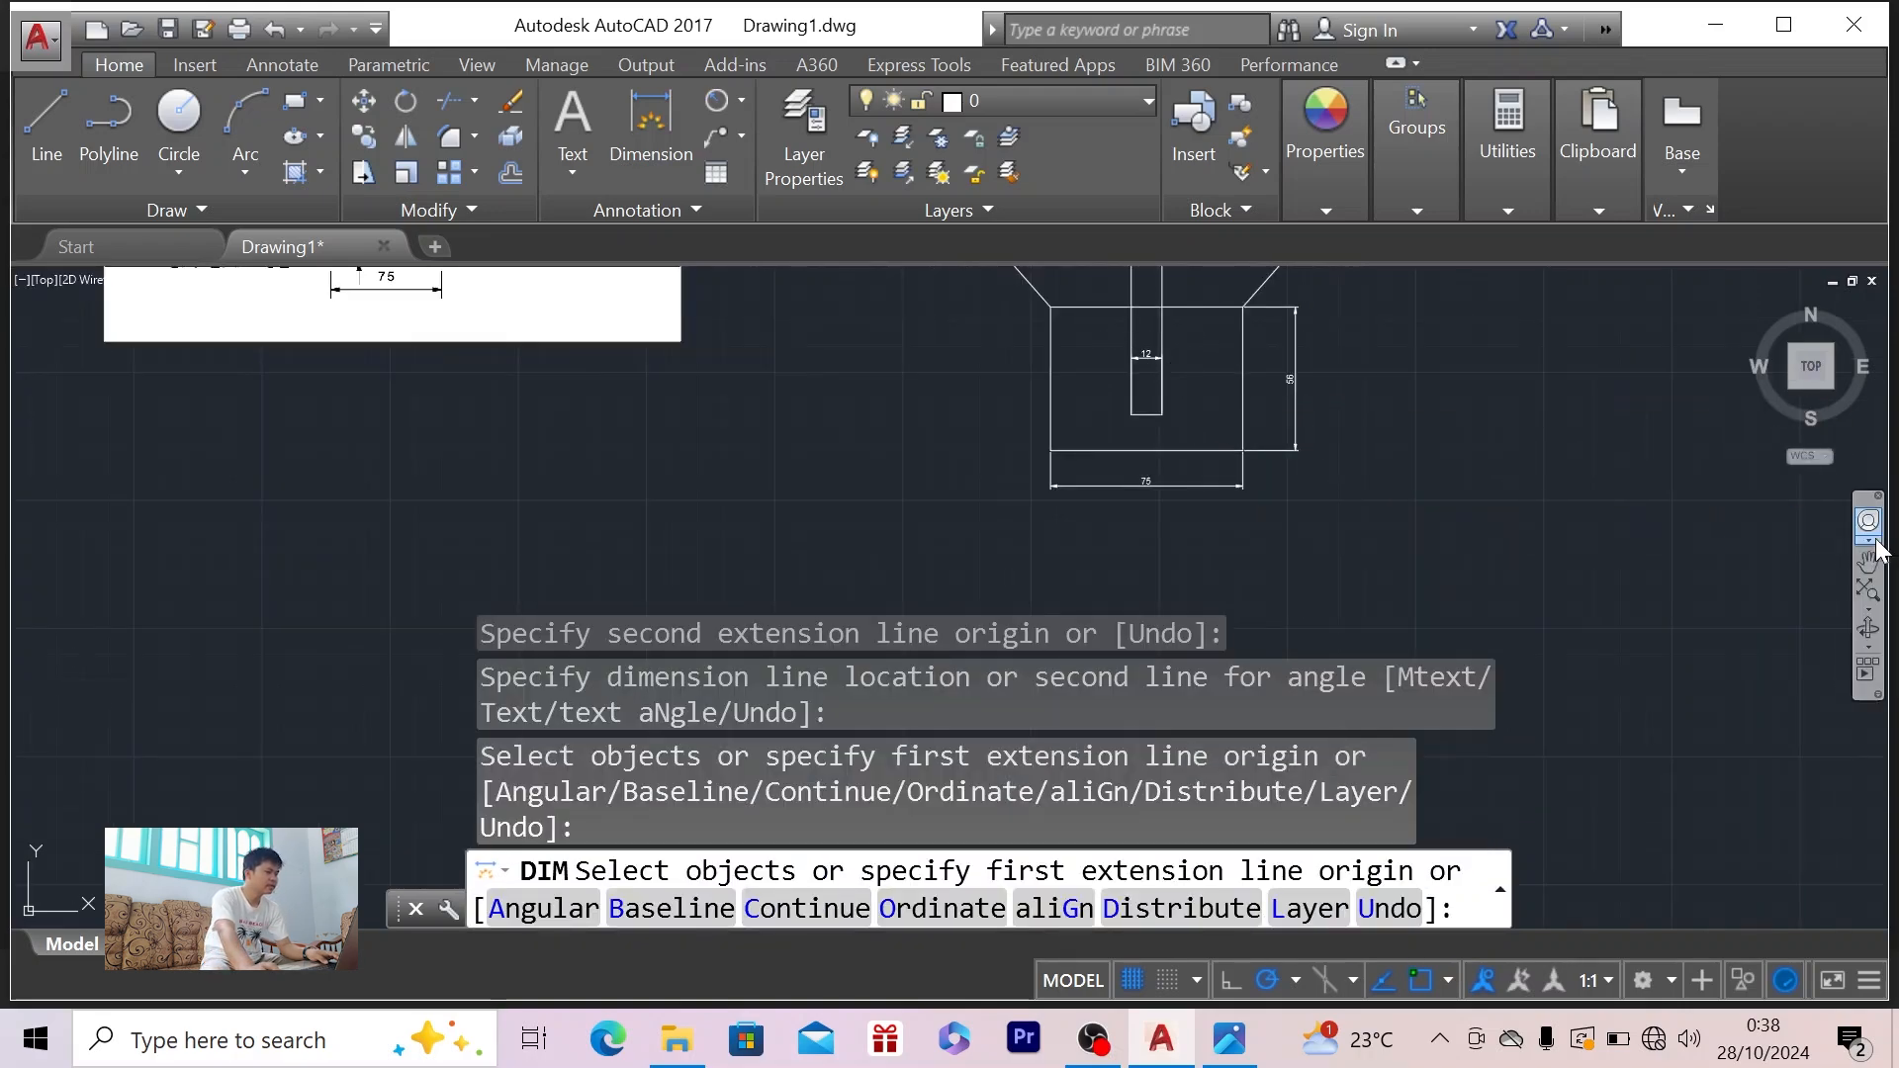
pyautogui.scroll(2, 1147, 370)
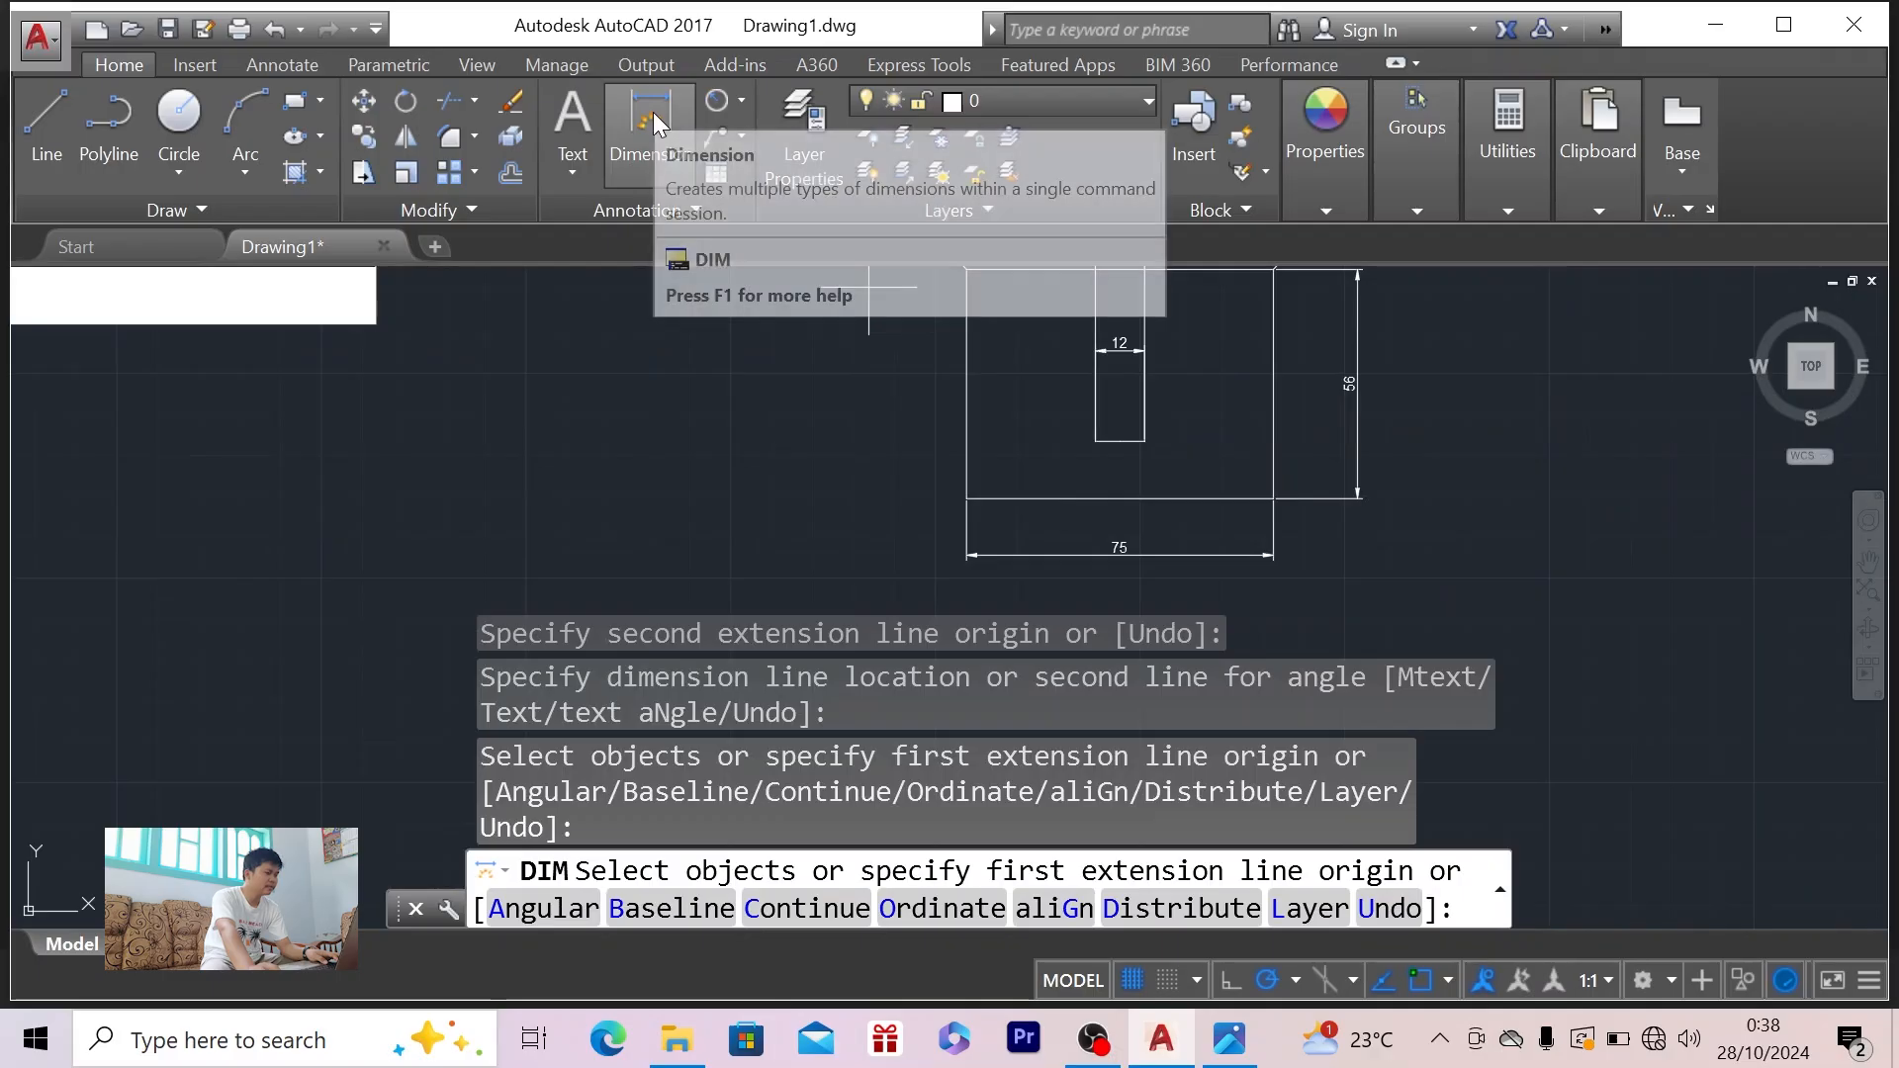
pyautogui.hotkey('alt', 'Tab')
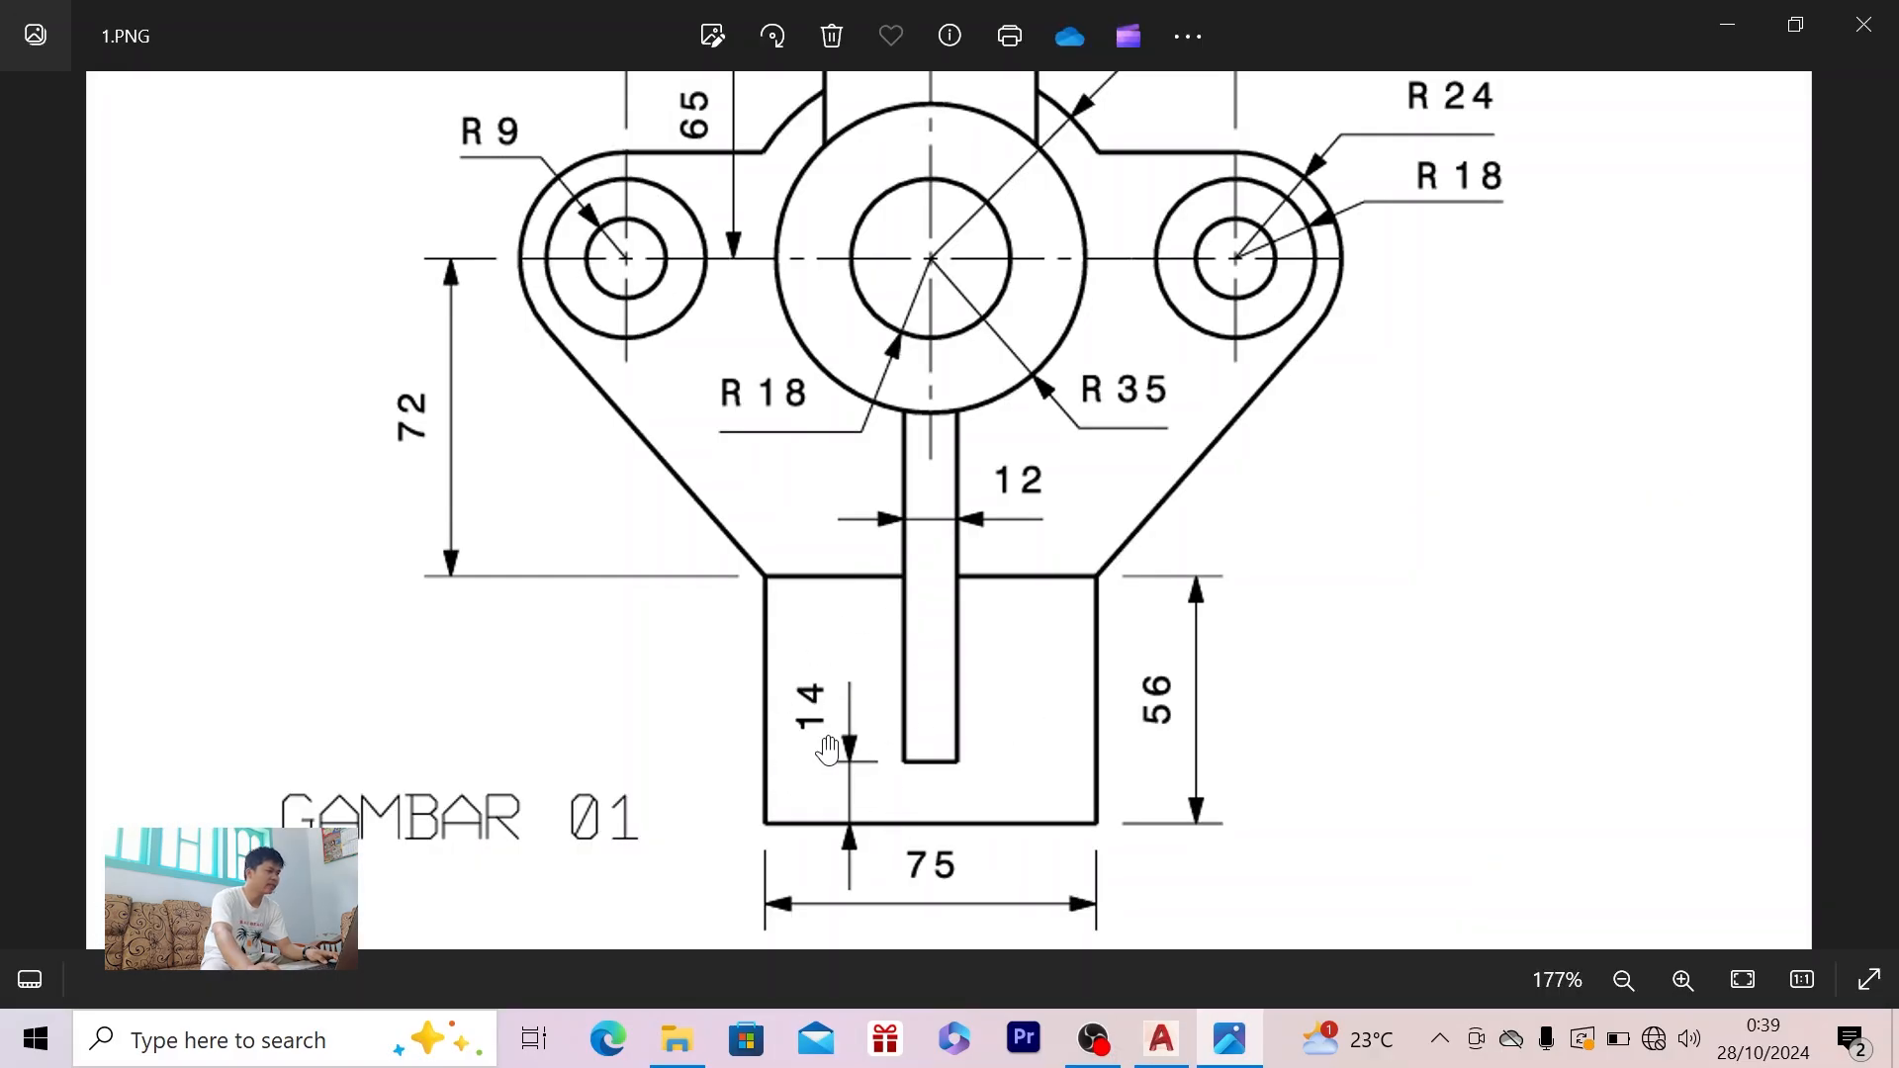
pyautogui.hotkey('alt', 'Tab')
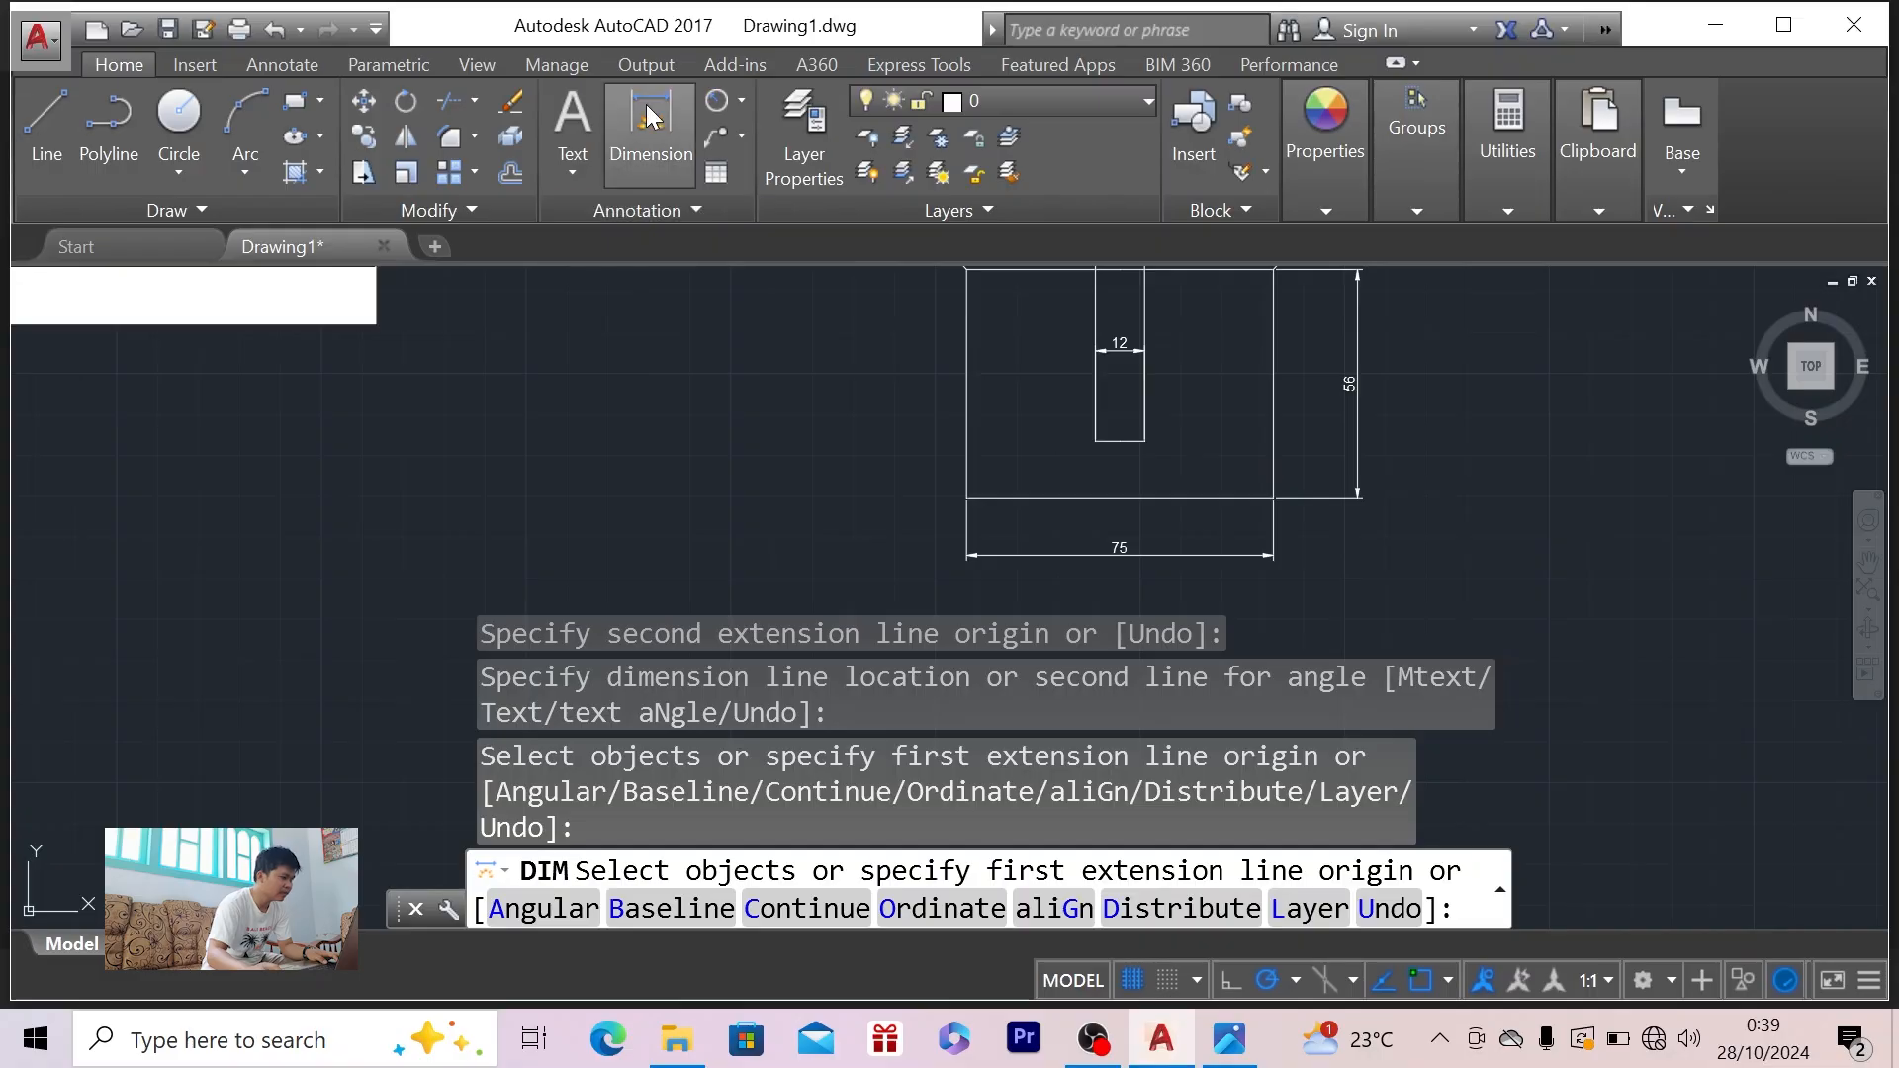
pyautogui.click(628, 148)
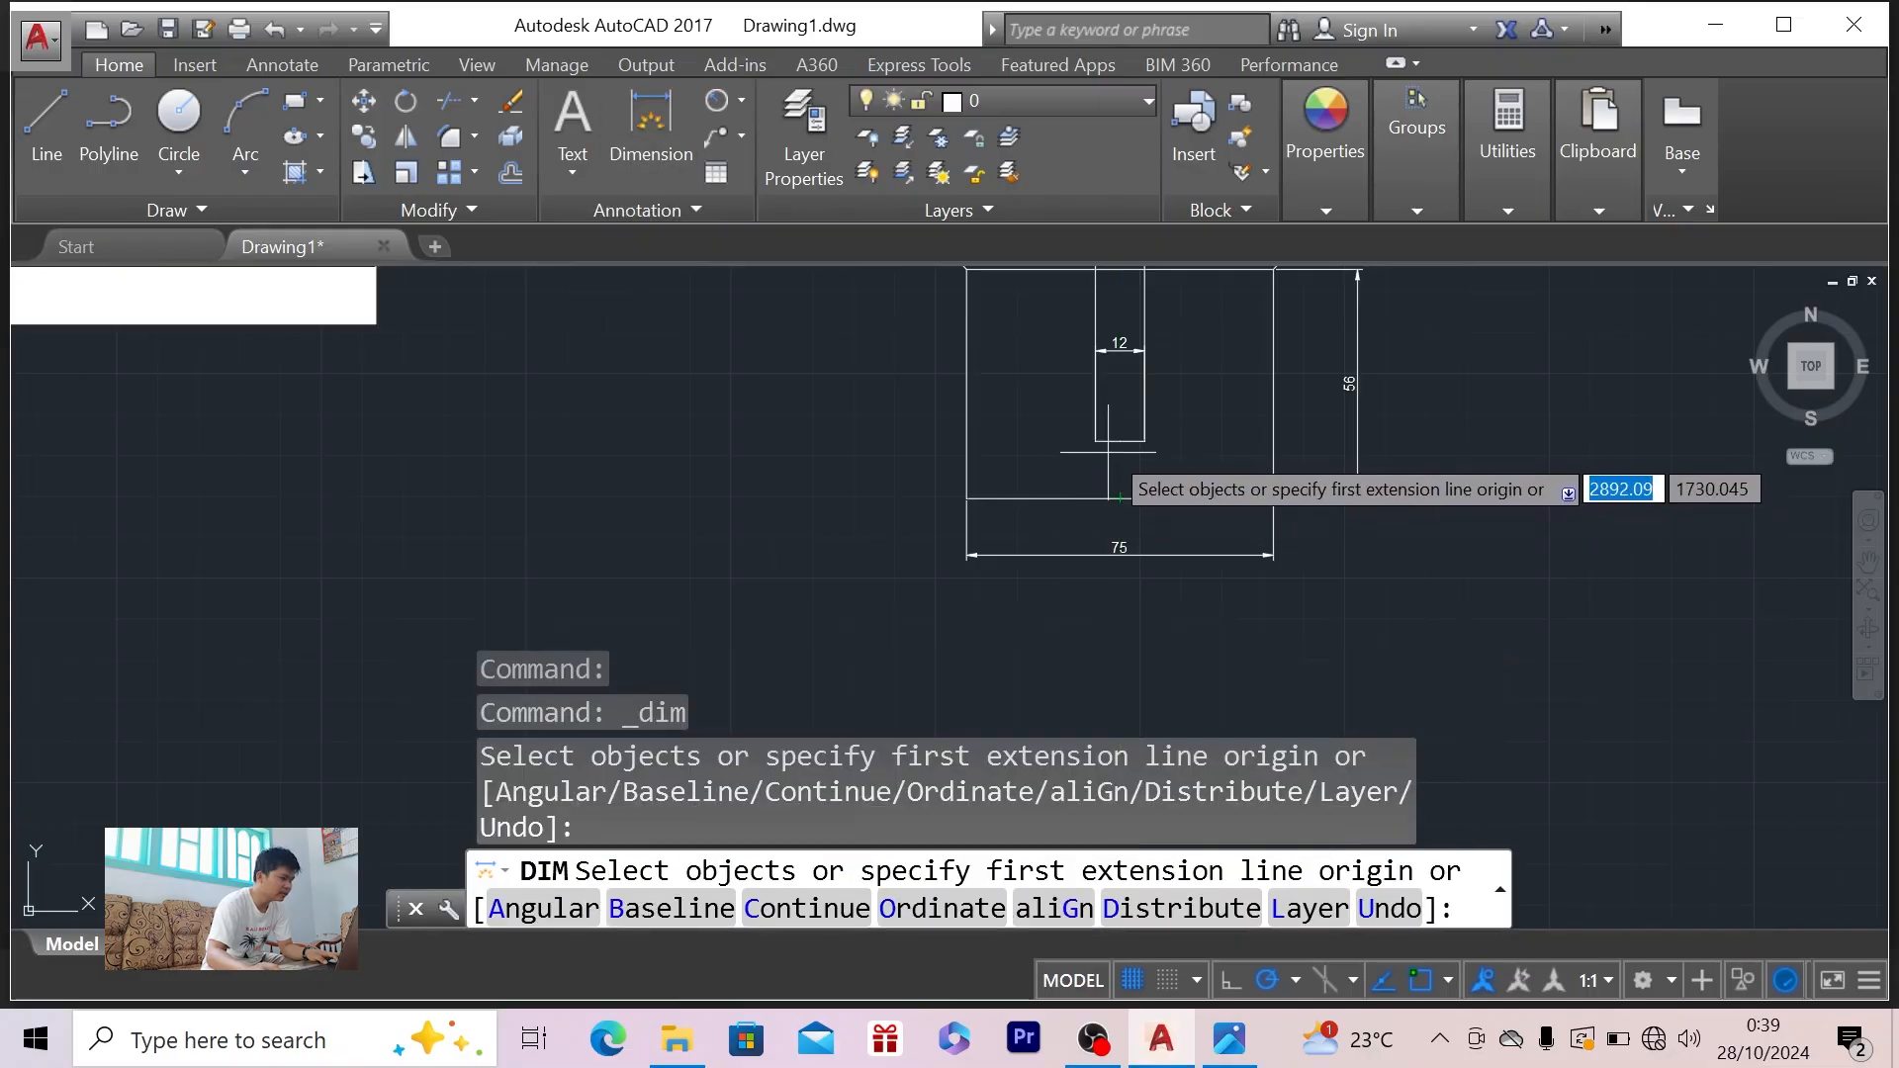
pyautogui.click(1119, 441)
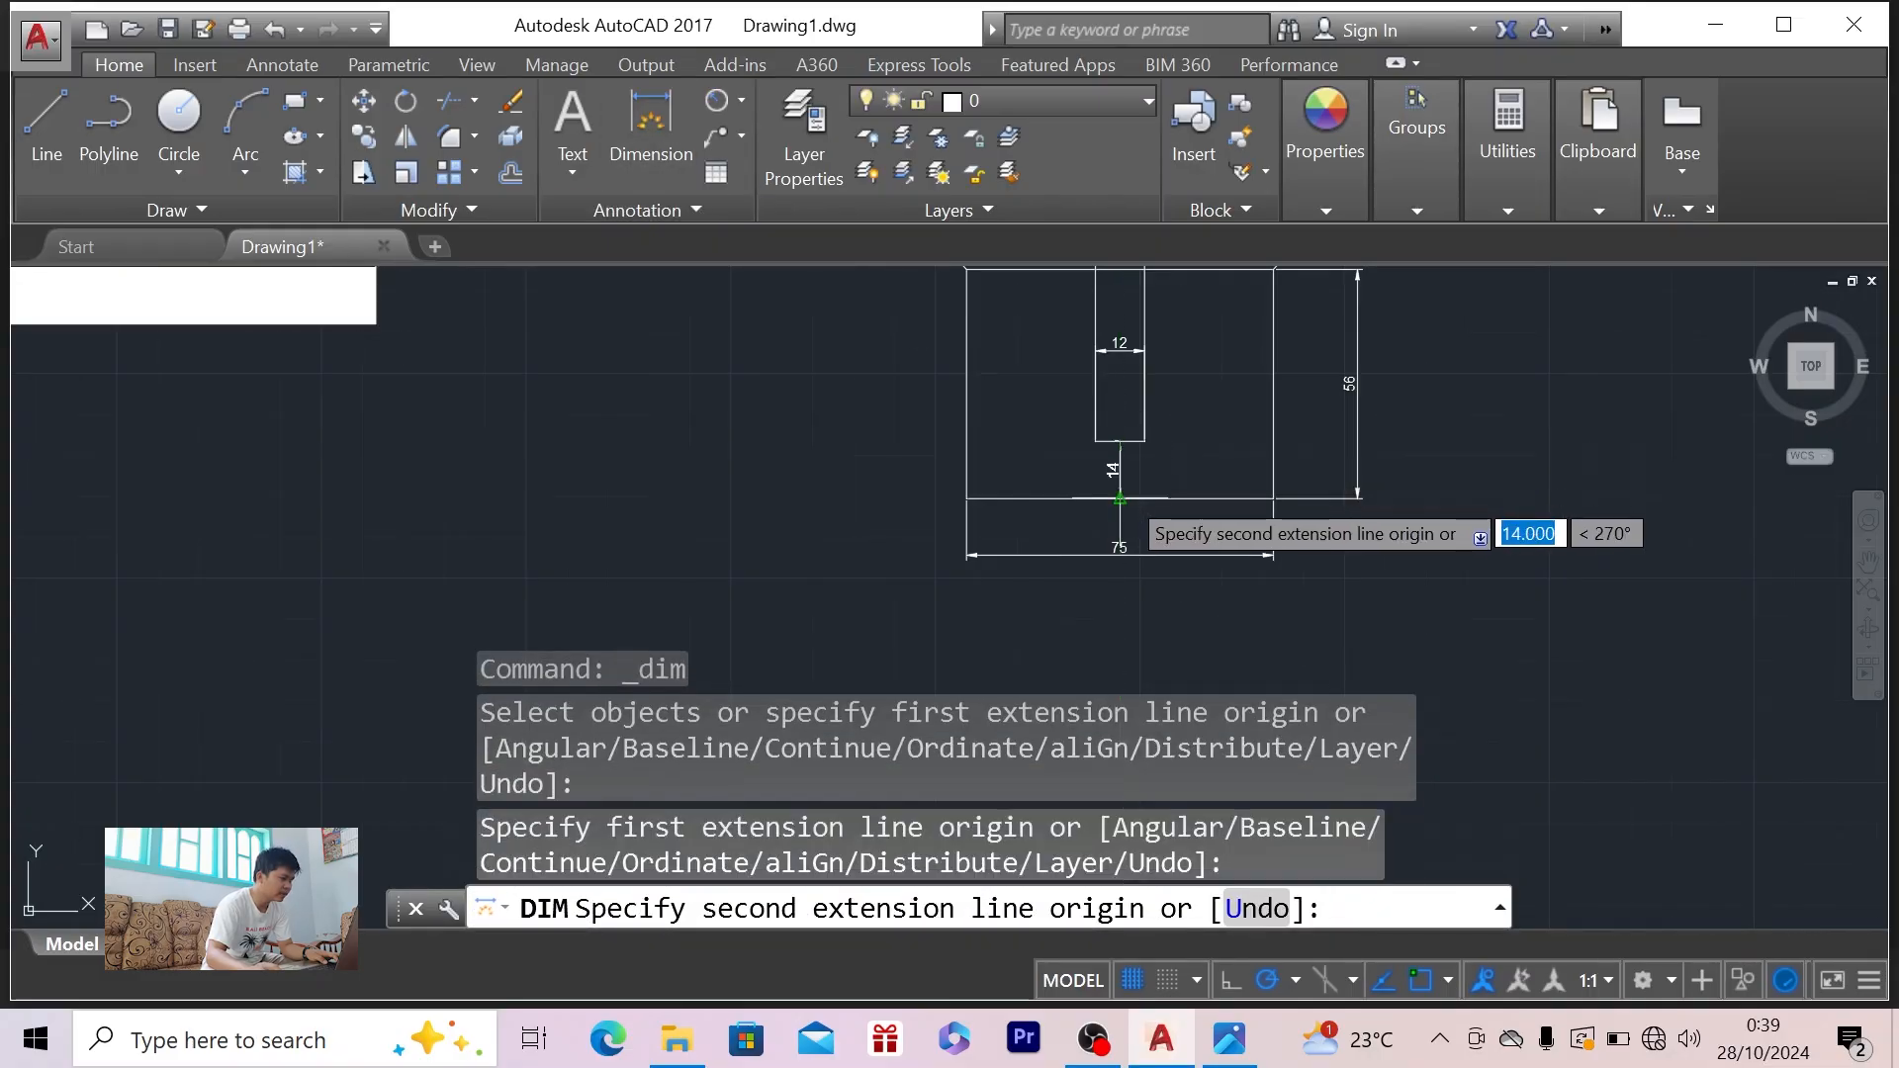
pyautogui.click(1119, 499)
pyautogui.click(1066, 471)
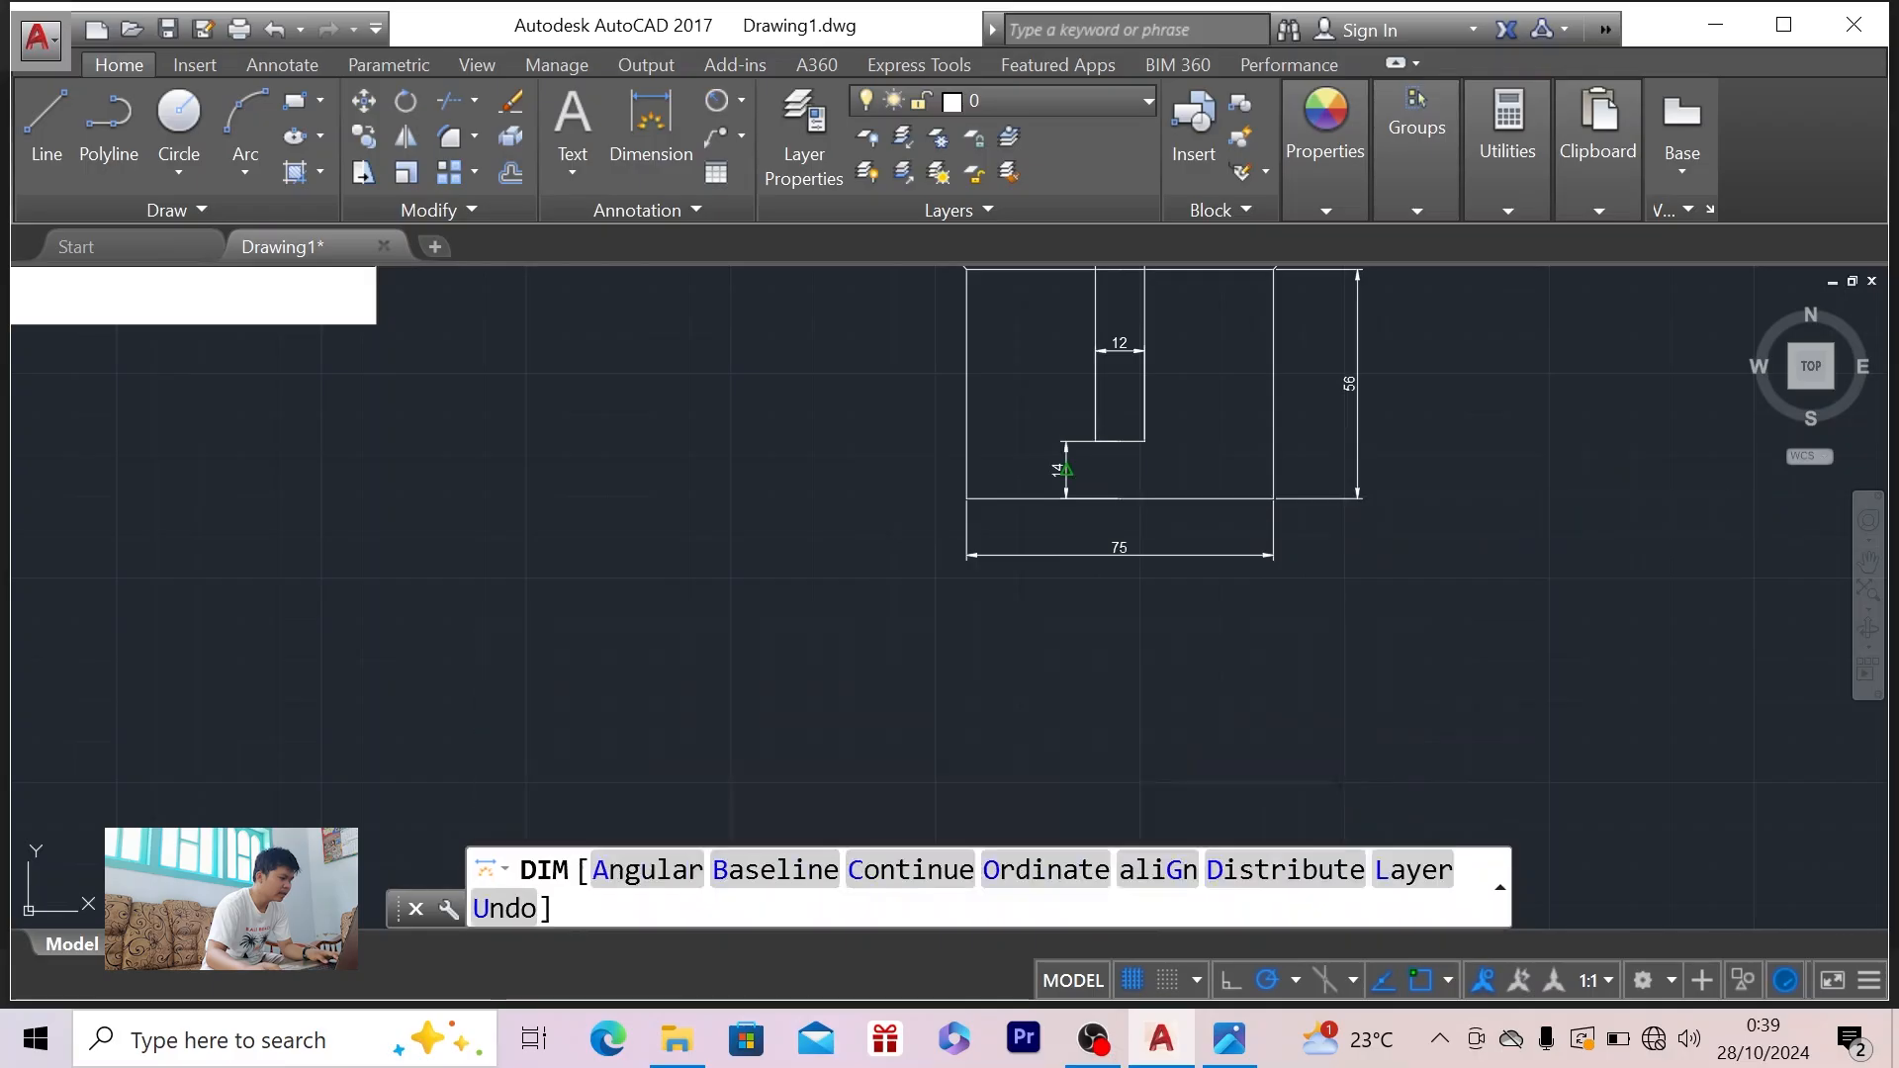
pyautogui.press('Escape')
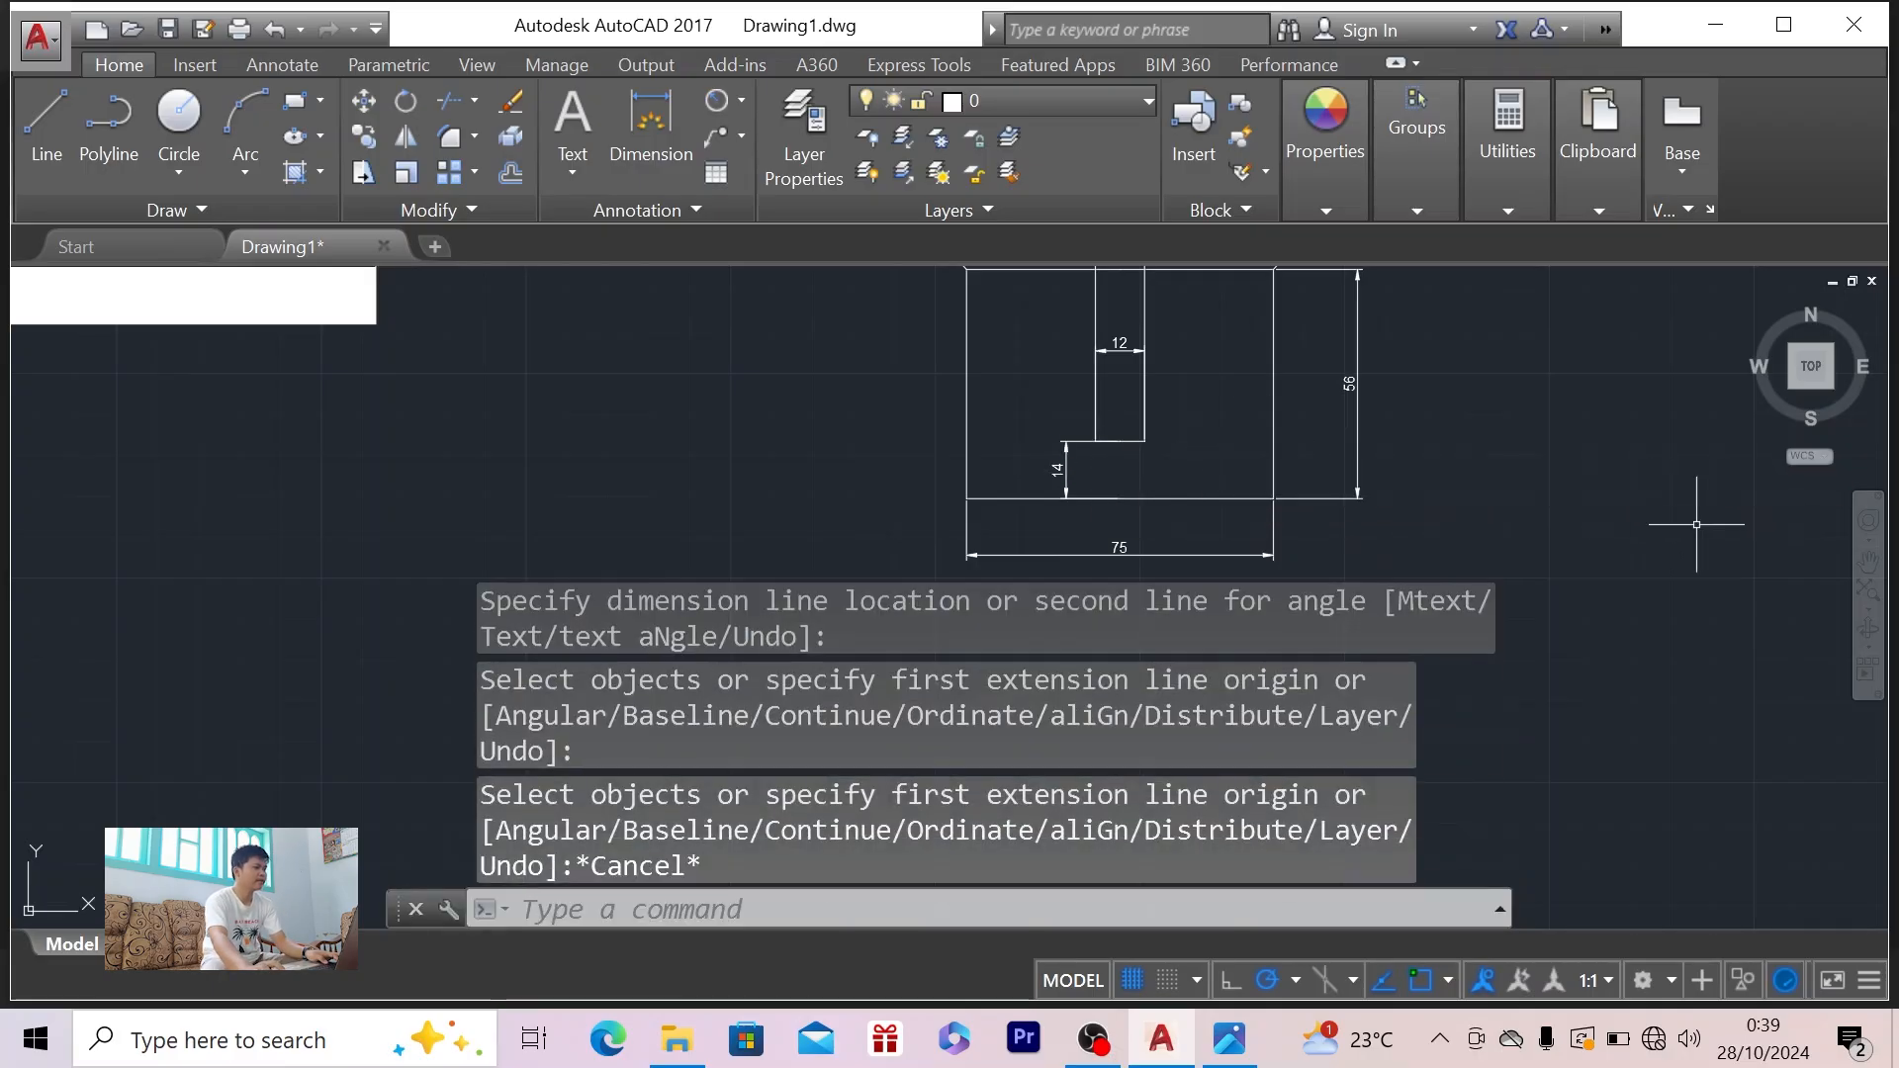
# - Examine the whole dimensioned bracket against the reference picture, including the radius dimensions around the central circles and both lobes
pyautogui.click(1868, 562)
pyautogui.moveTo(1339, 428); pyautogui.dragTo(1390, 495)
pyautogui.scroll(-5, 1389, 495)
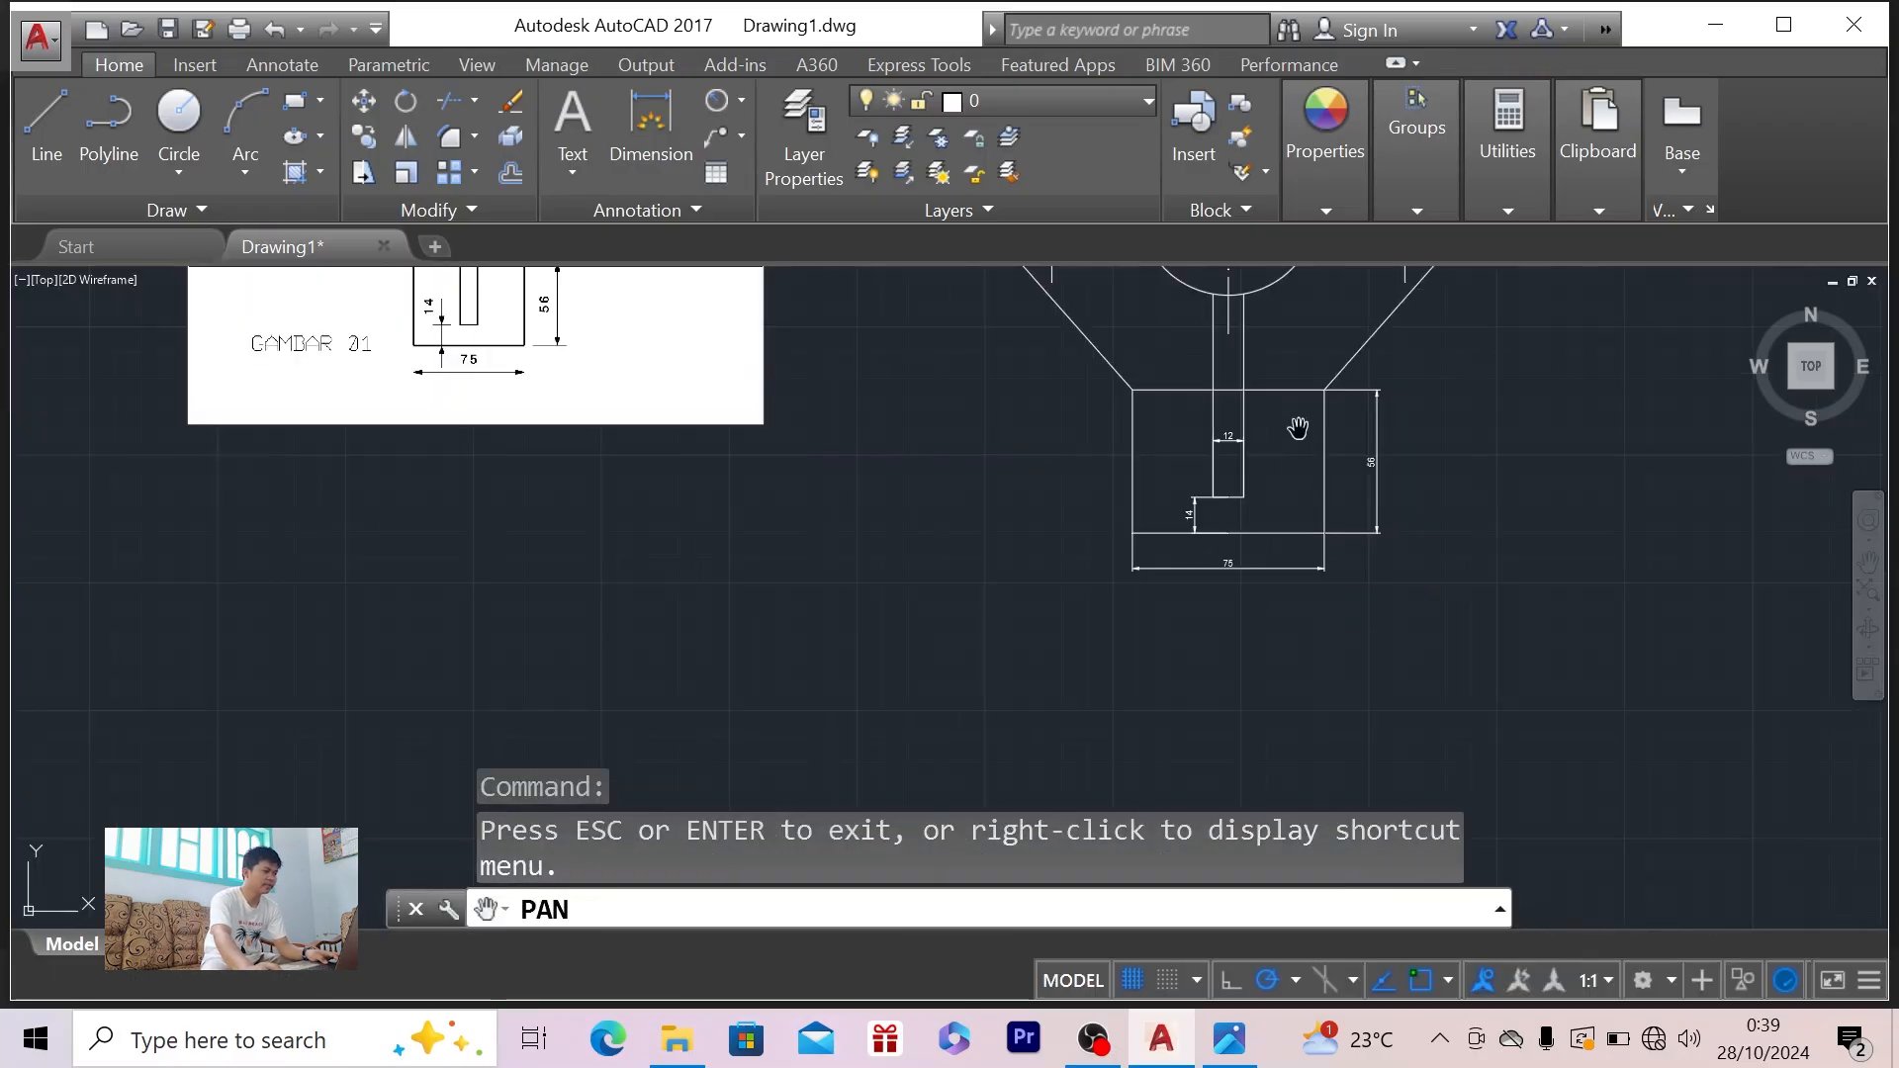
pyautogui.moveTo(1275, 442); pyautogui.dragTo(1222, 513)
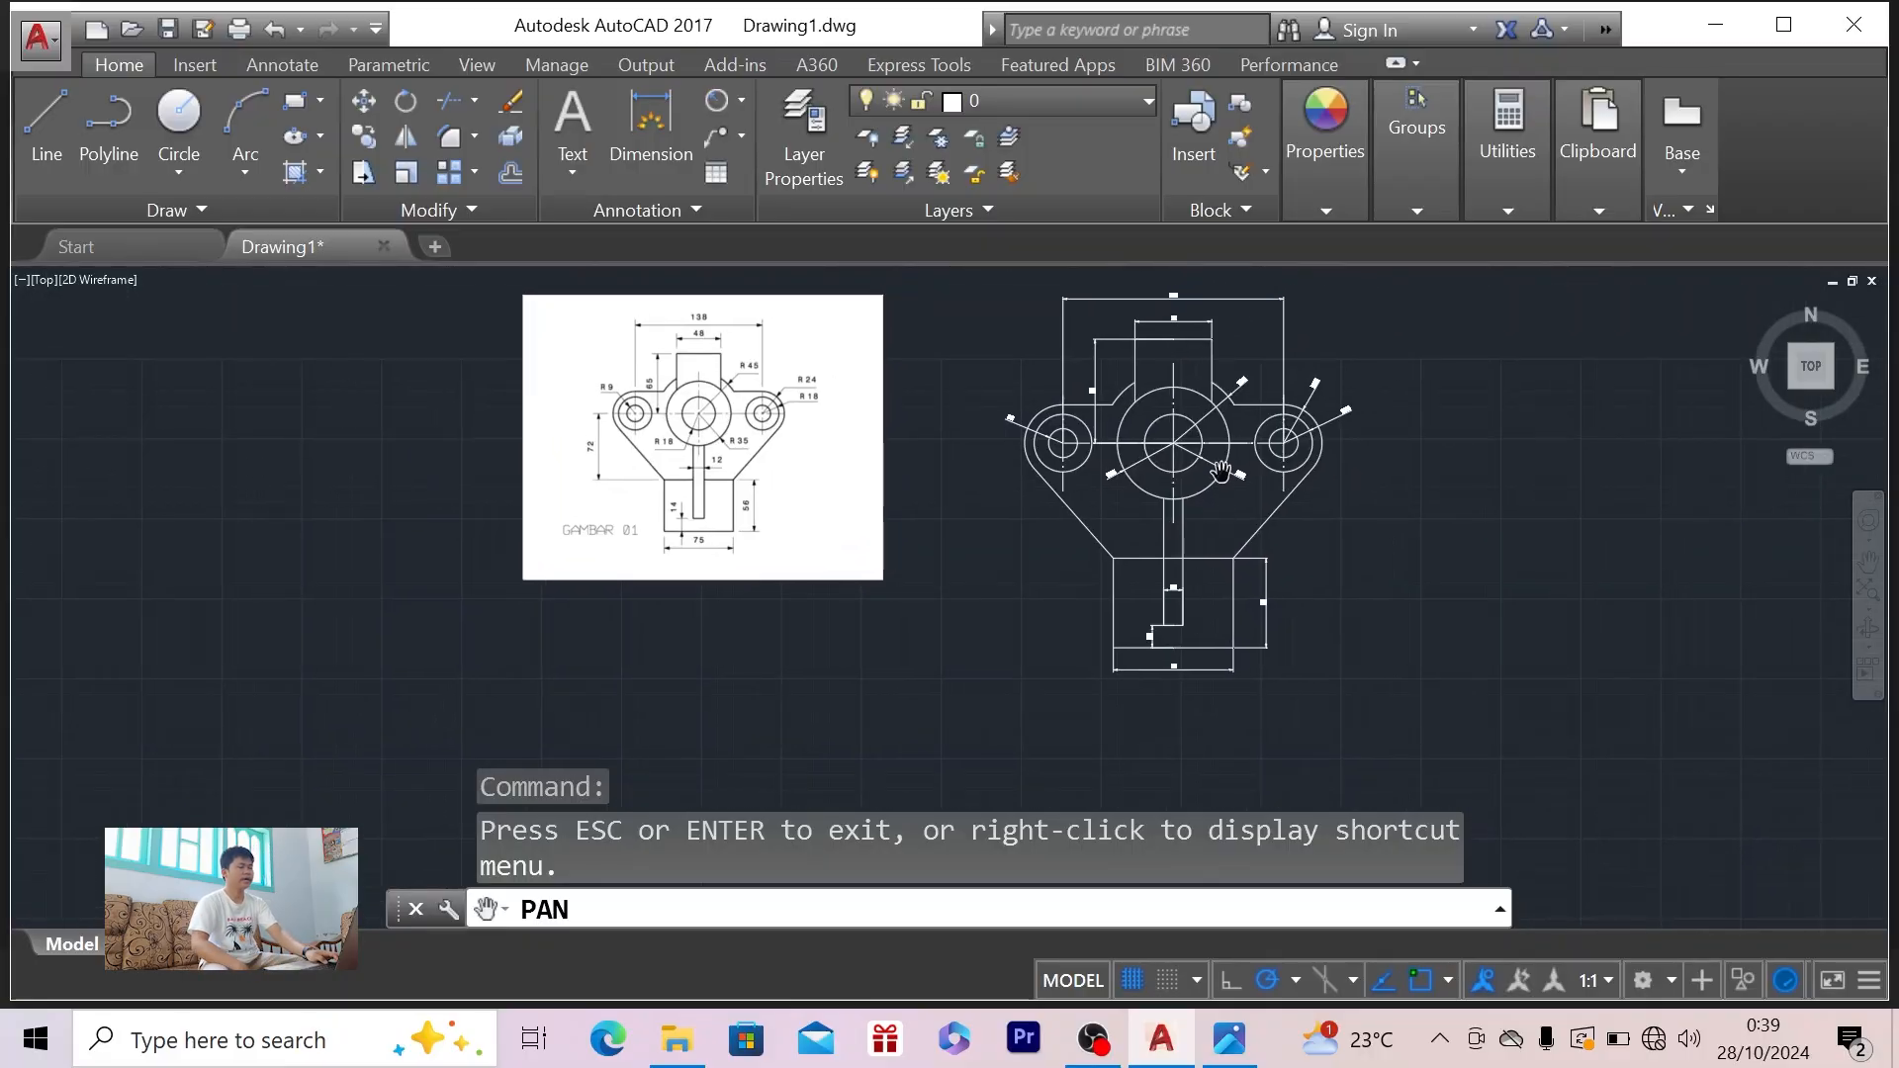
pyautogui.scroll(2, 1221, 470)
pyautogui.moveTo(1221, 471); pyautogui.dragTo(1199, 547)
pyautogui.scroll(4, 1199, 547)
pyautogui.scroll(-2, 1199, 547)
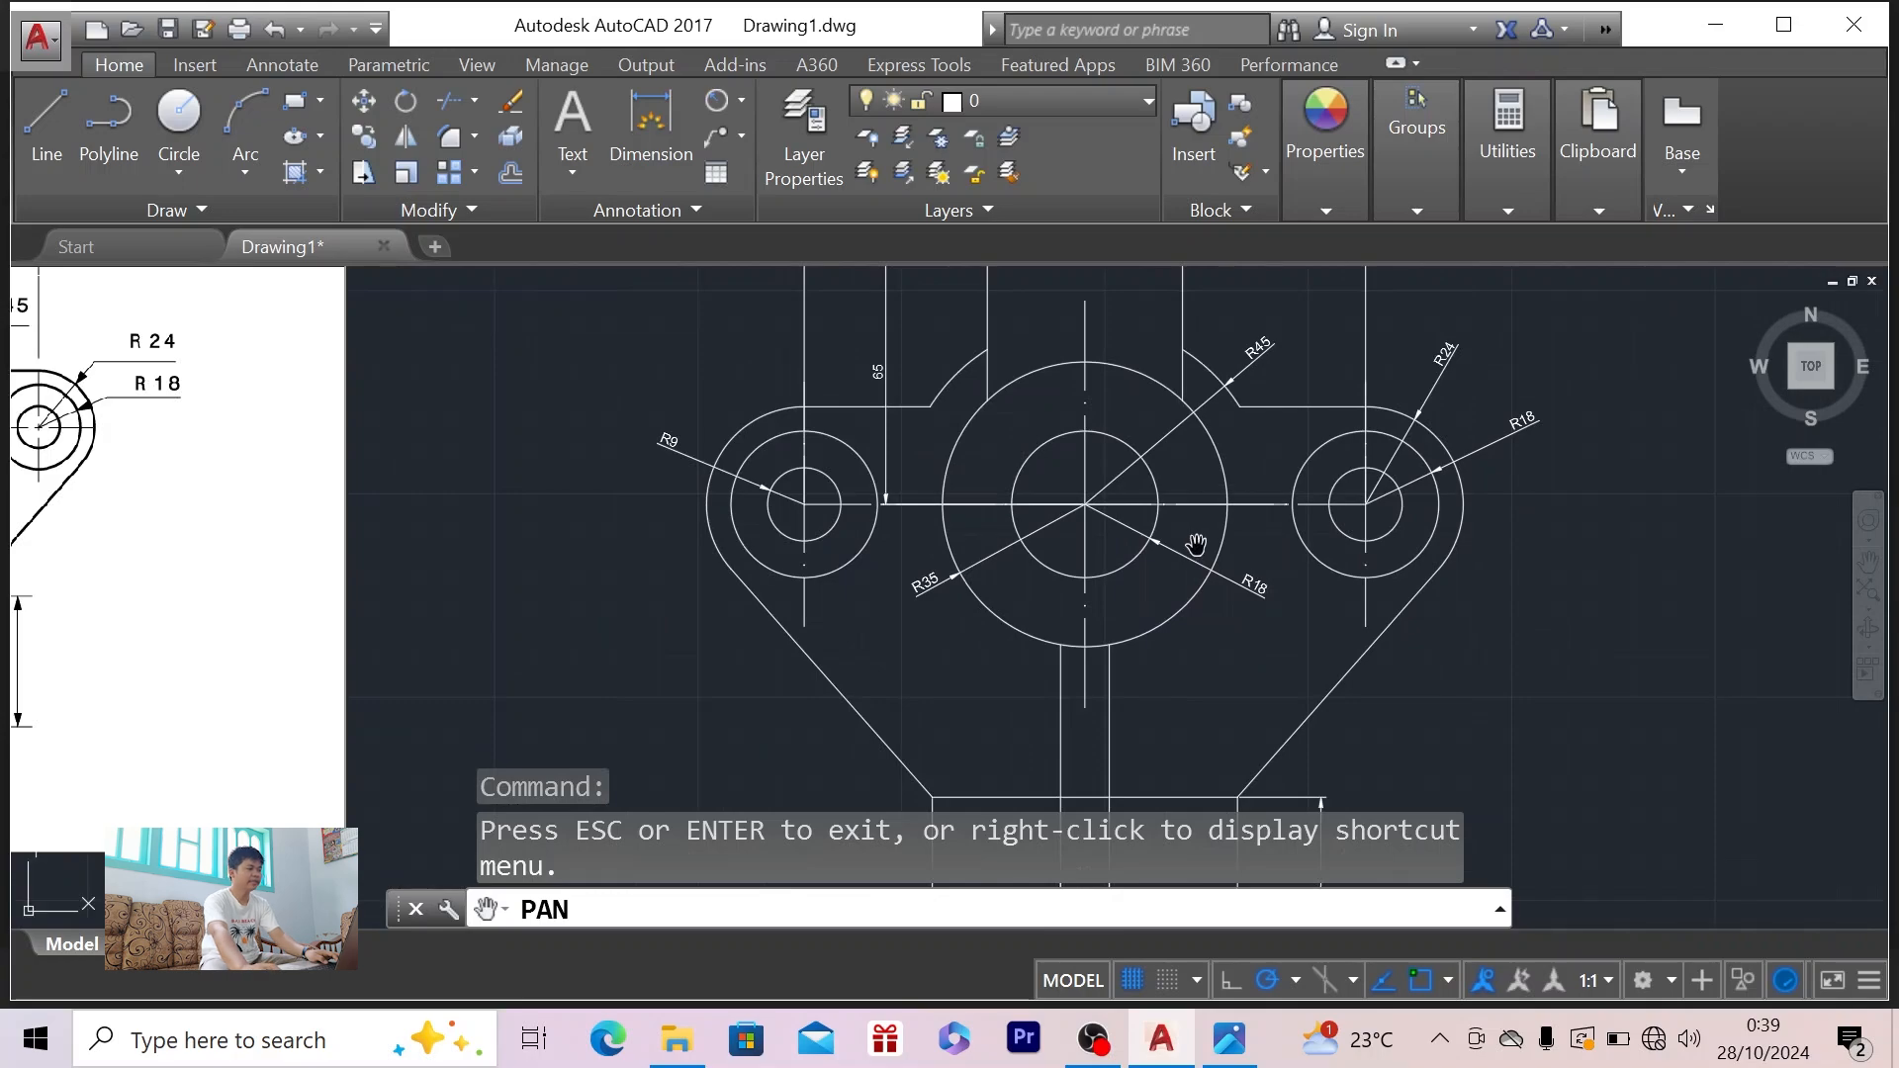
pyautogui.scroll(-2, 1197, 545)
pyautogui.moveTo(1195, 566)
pyautogui.mouseDown()
pyautogui.moveTo(1203, 516)
pyautogui.moveTo(1190, 576)
pyautogui.moveTo(1190, 539)
pyautogui.mouseUp()
# - Switch to the Photos viewer and browse the reference exercise drawings from 1.PNG through 11.jpg
pyautogui.hotkey('alt', 'Tab')
pyautogui.hotkey('alt', 'Tab')
pyautogui.hotkey('alt', 'Tab')
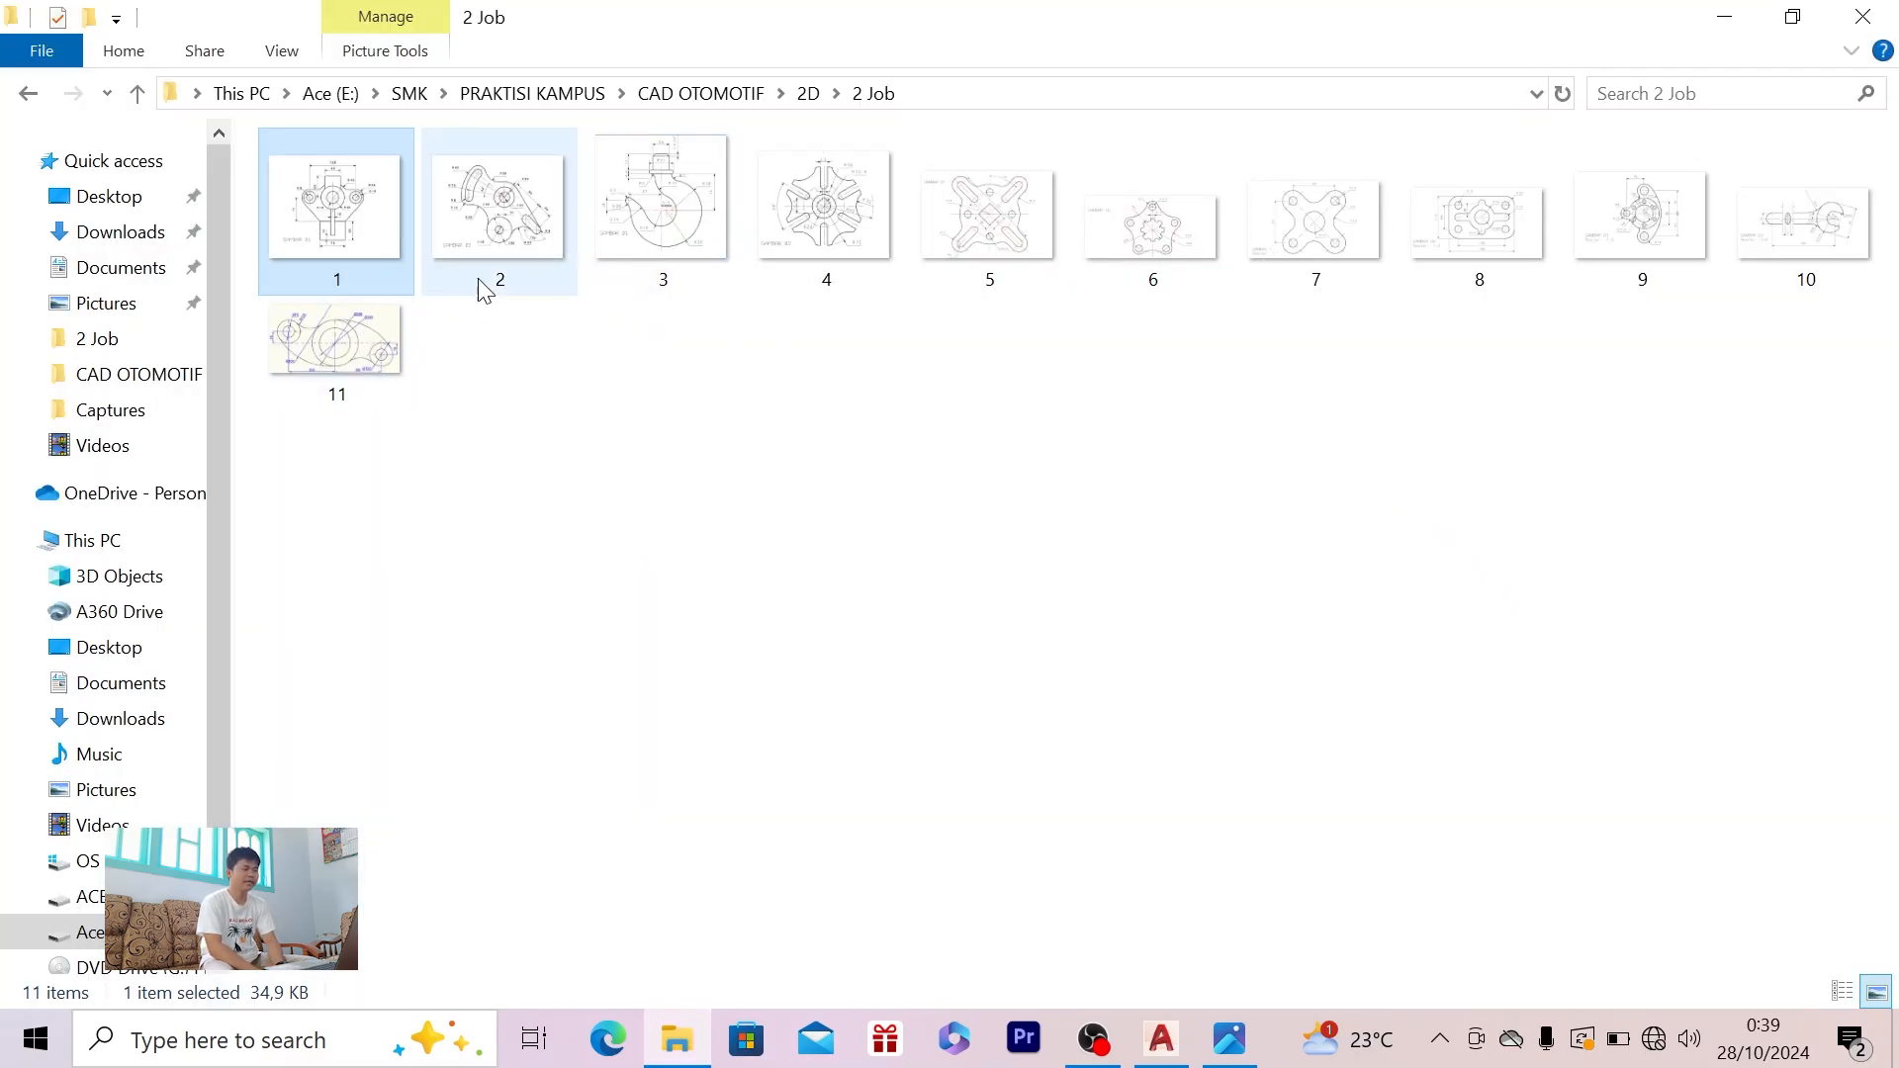
pyautogui.hotkey('alt', 'Tab')
pyautogui.hotkey('alt', 'Tab')
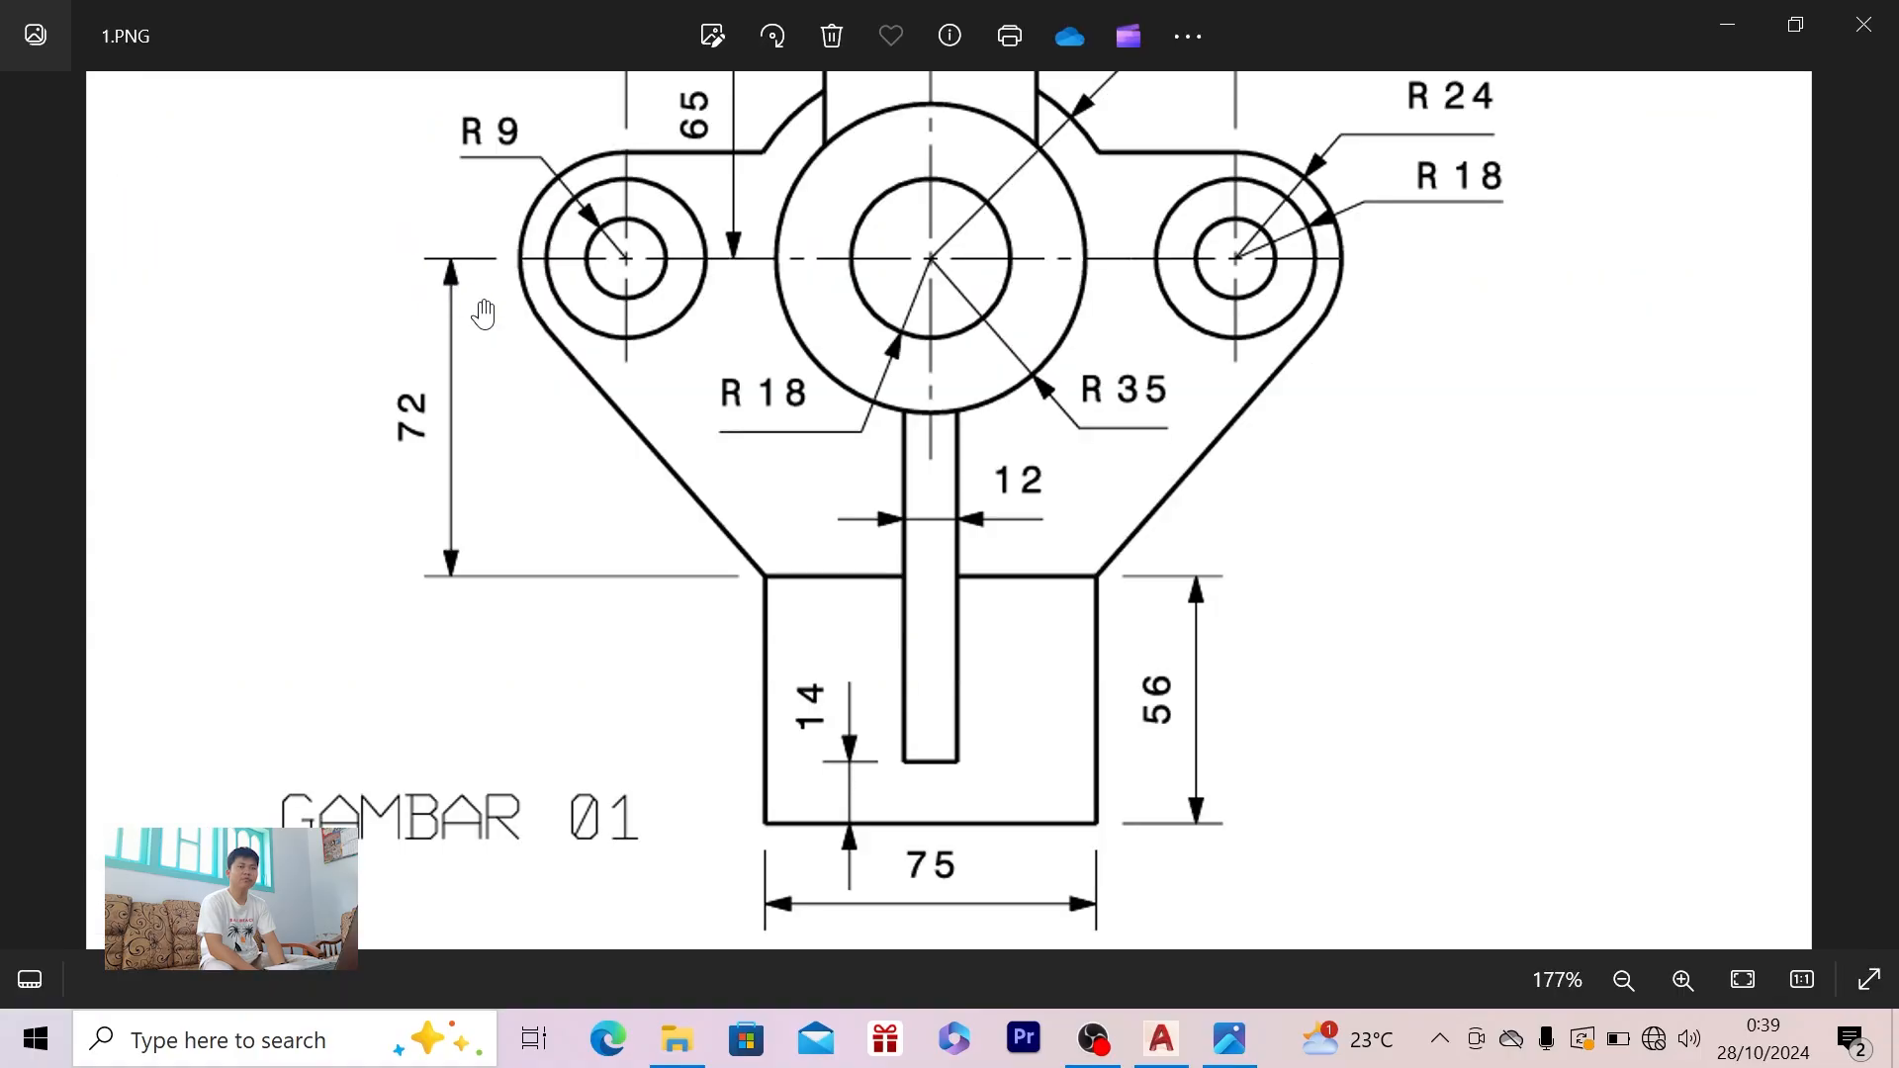
pyautogui.scroll(-3, 851, 442)
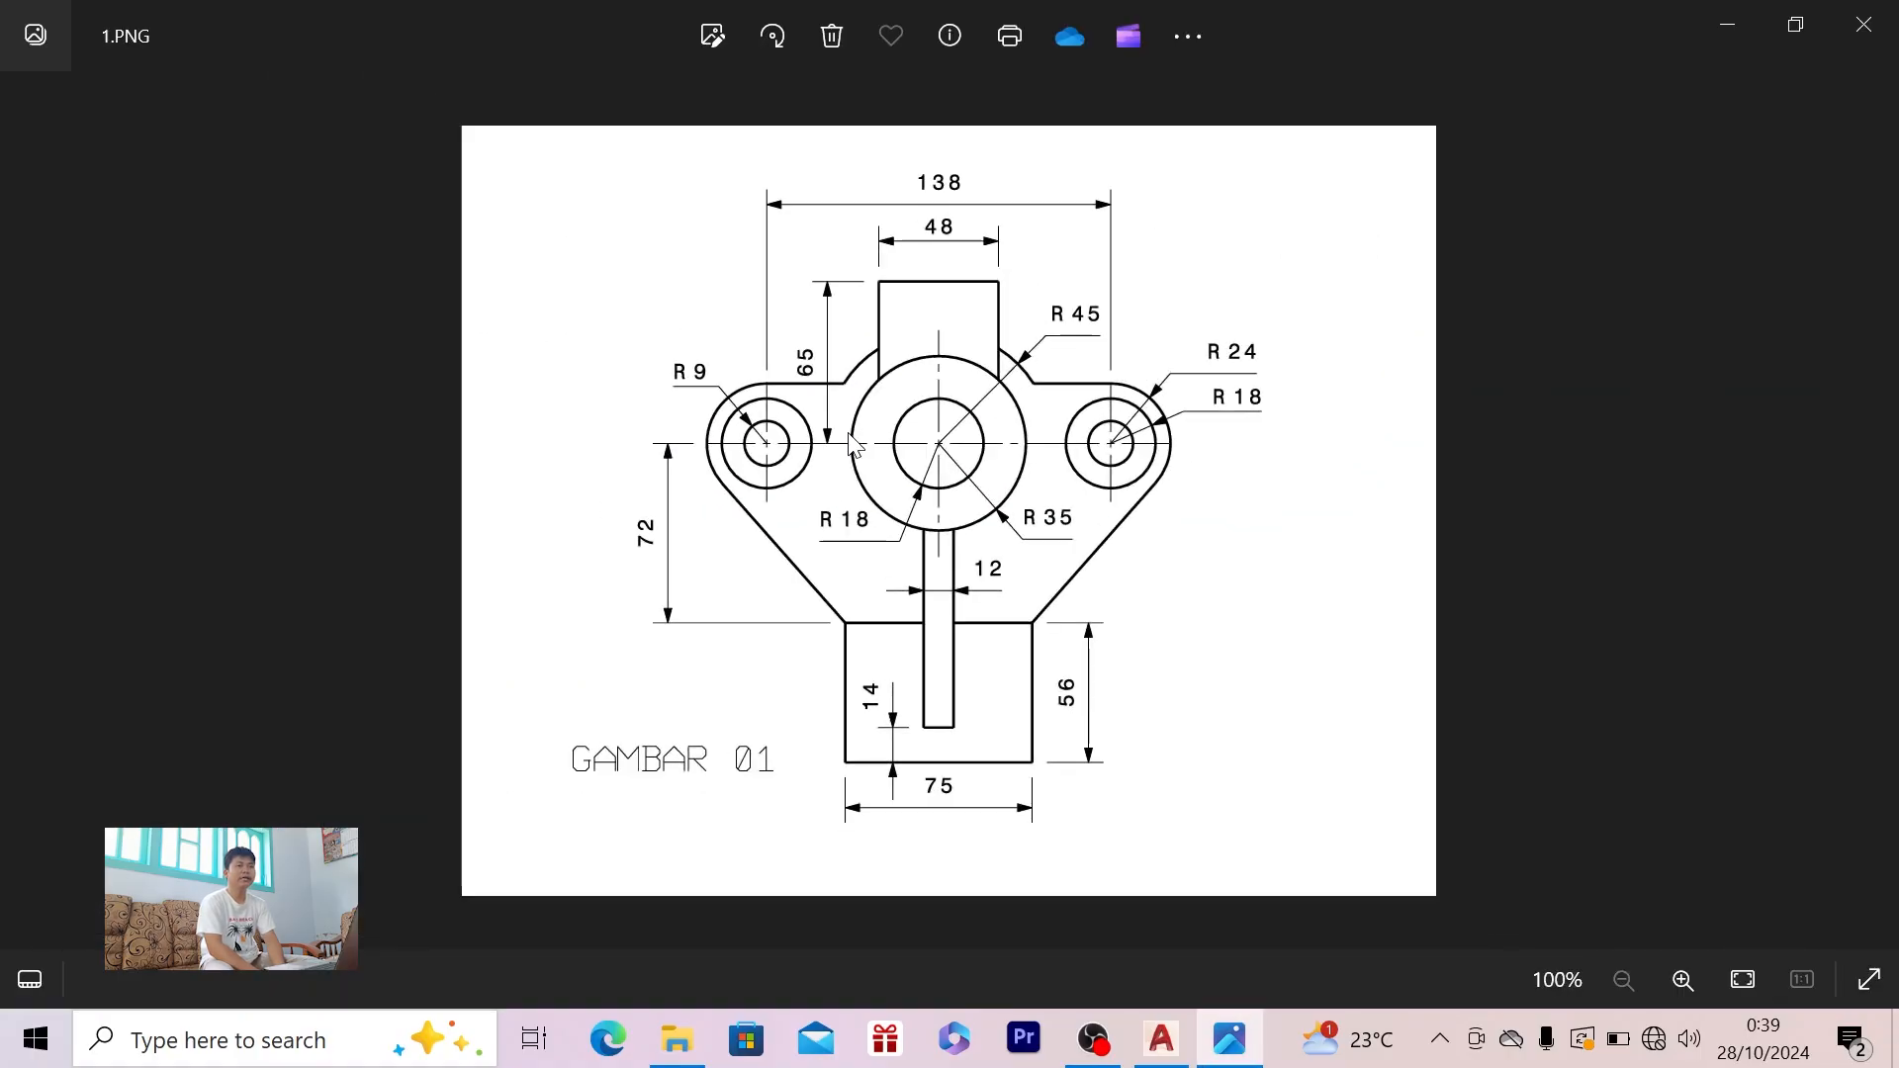
pyautogui.press('Right')
pyautogui.press('Right')
pyautogui.press('Right')
pyautogui.press('Right')
pyautogui.press('Right')
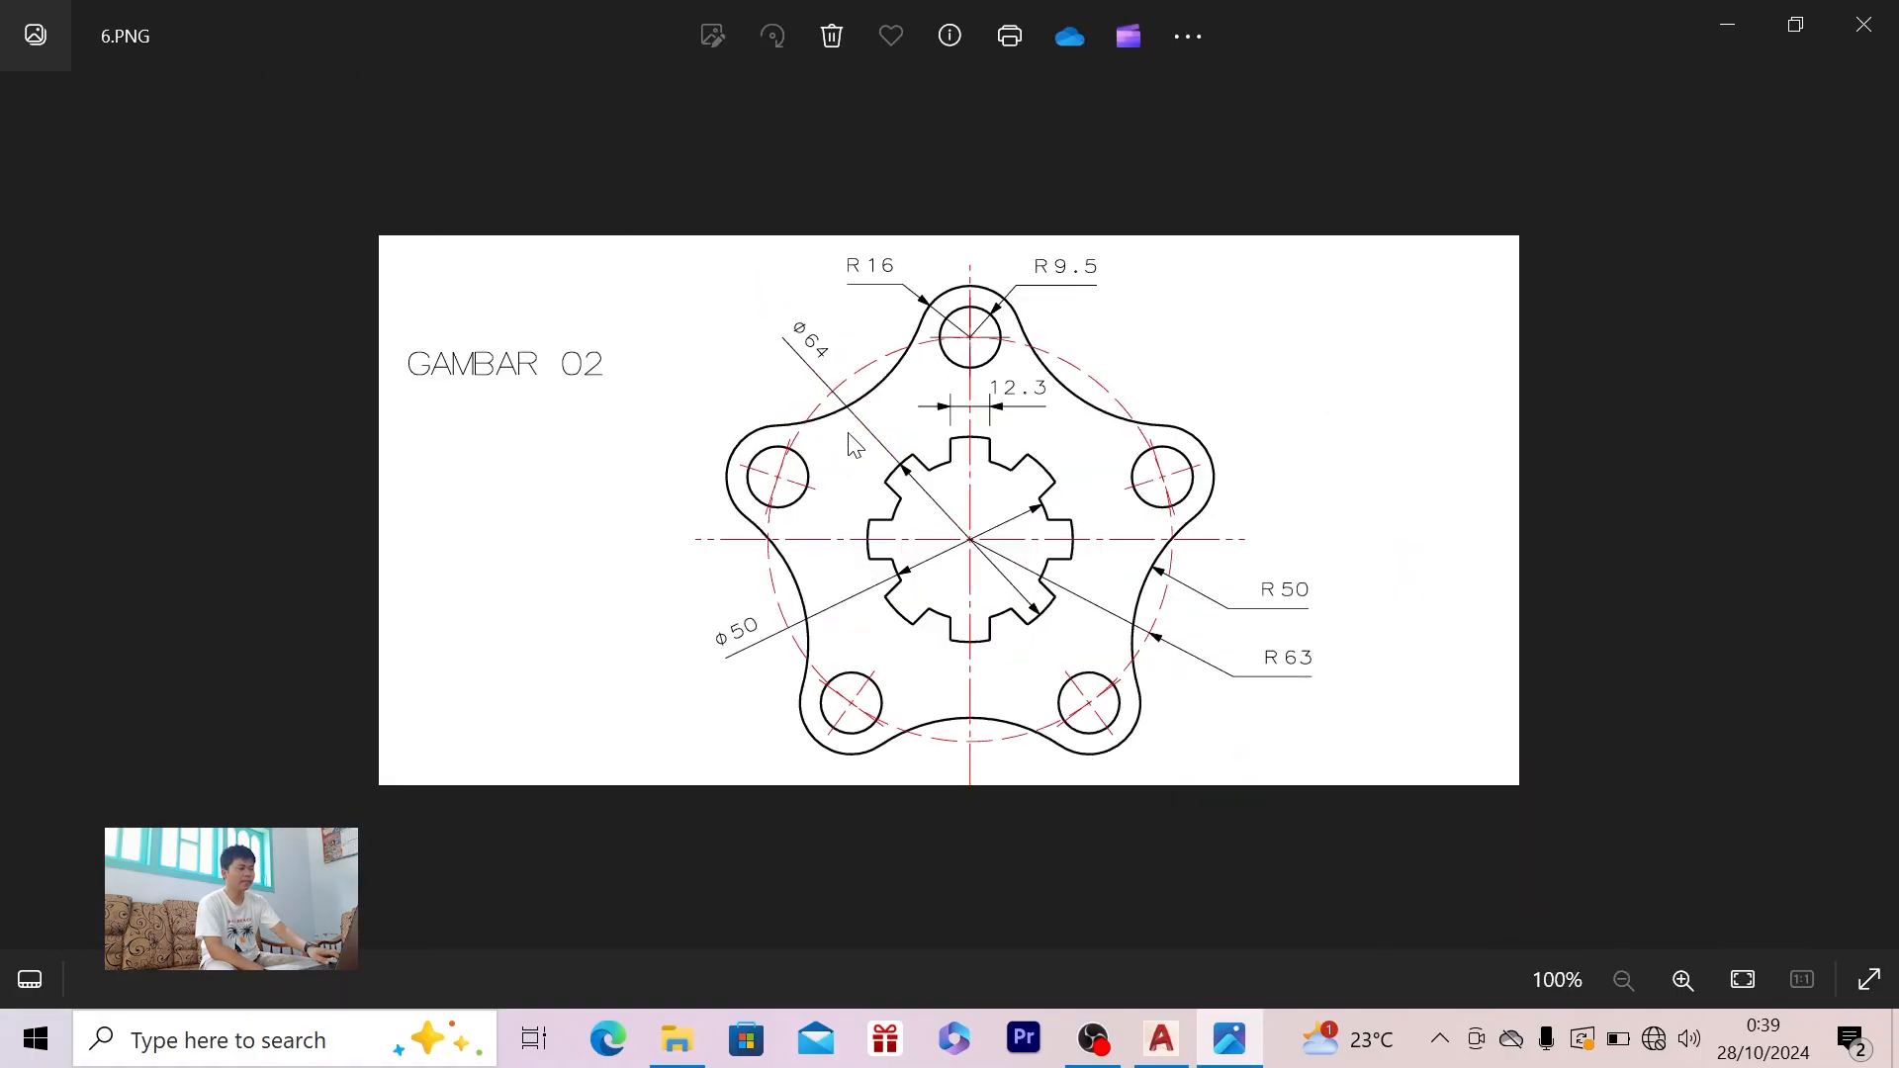
pyautogui.press('Right')
pyautogui.press('Right')
pyautogui.press('Right')
pyautogui.press('Right')
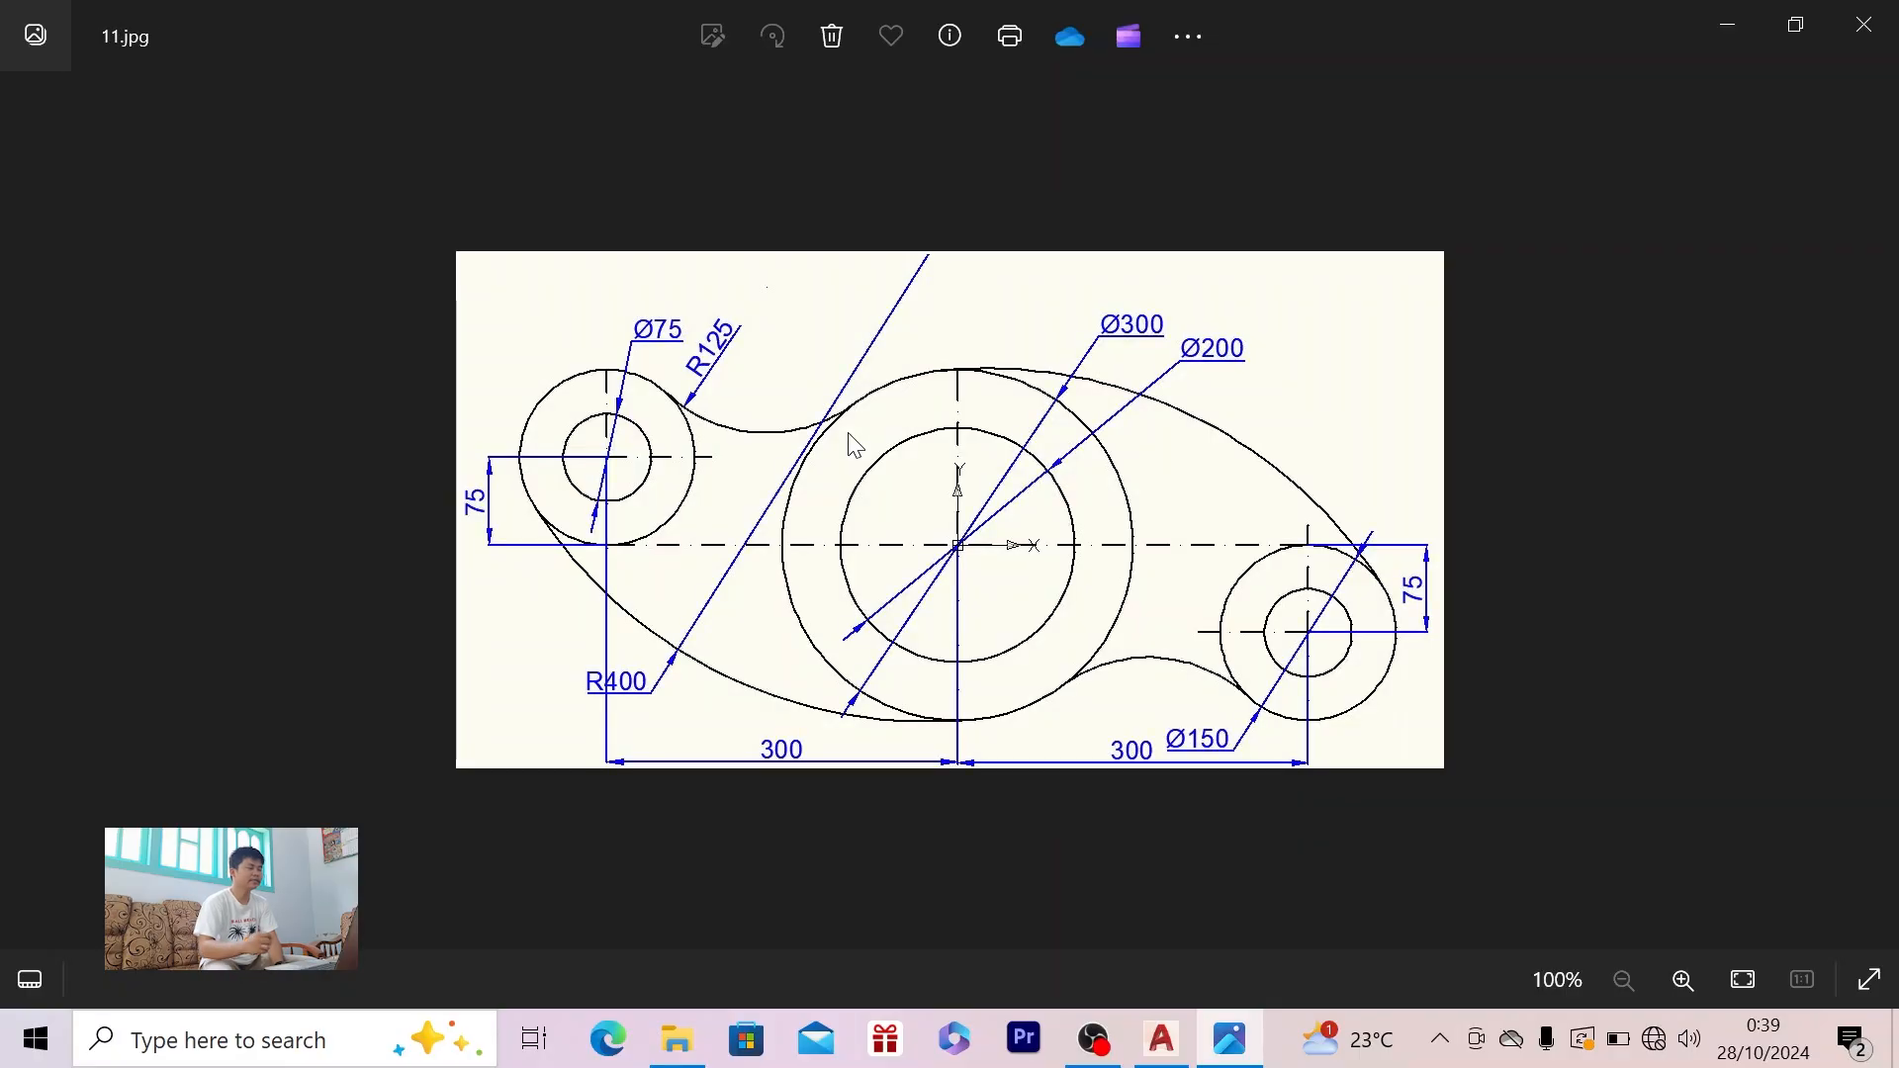
pyautogui.press('Left')
pyautogui.press('Left')
pyautogui.press('Left')
pyautogui.press('Left')
pyautogui.press('Left')
pyautogui.press('Left')
pyautogui.press('Left')
pyautogui.press('Left')
pyautogui.press('Left')
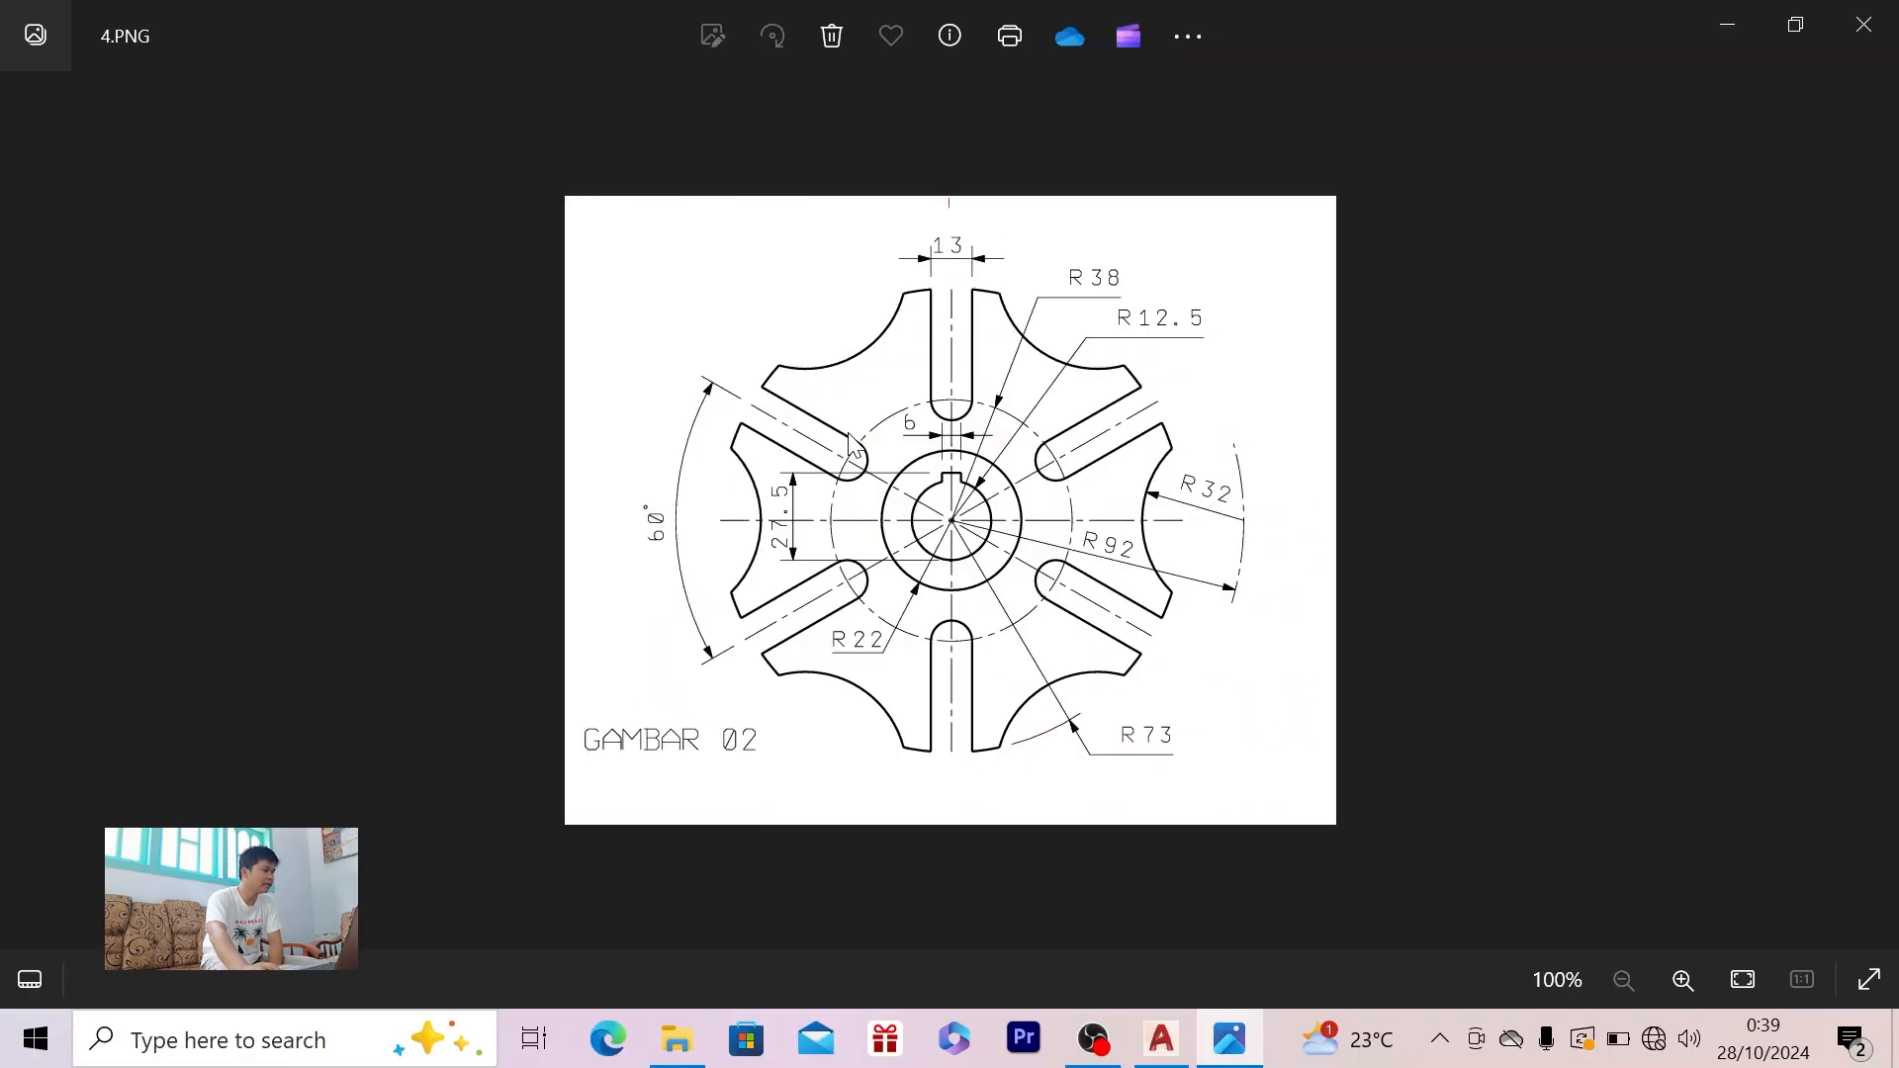
pyautogui.press('Right')
pyautogui.press('Right')
pyautogui.press('Right')
pyautogui.press('Right')
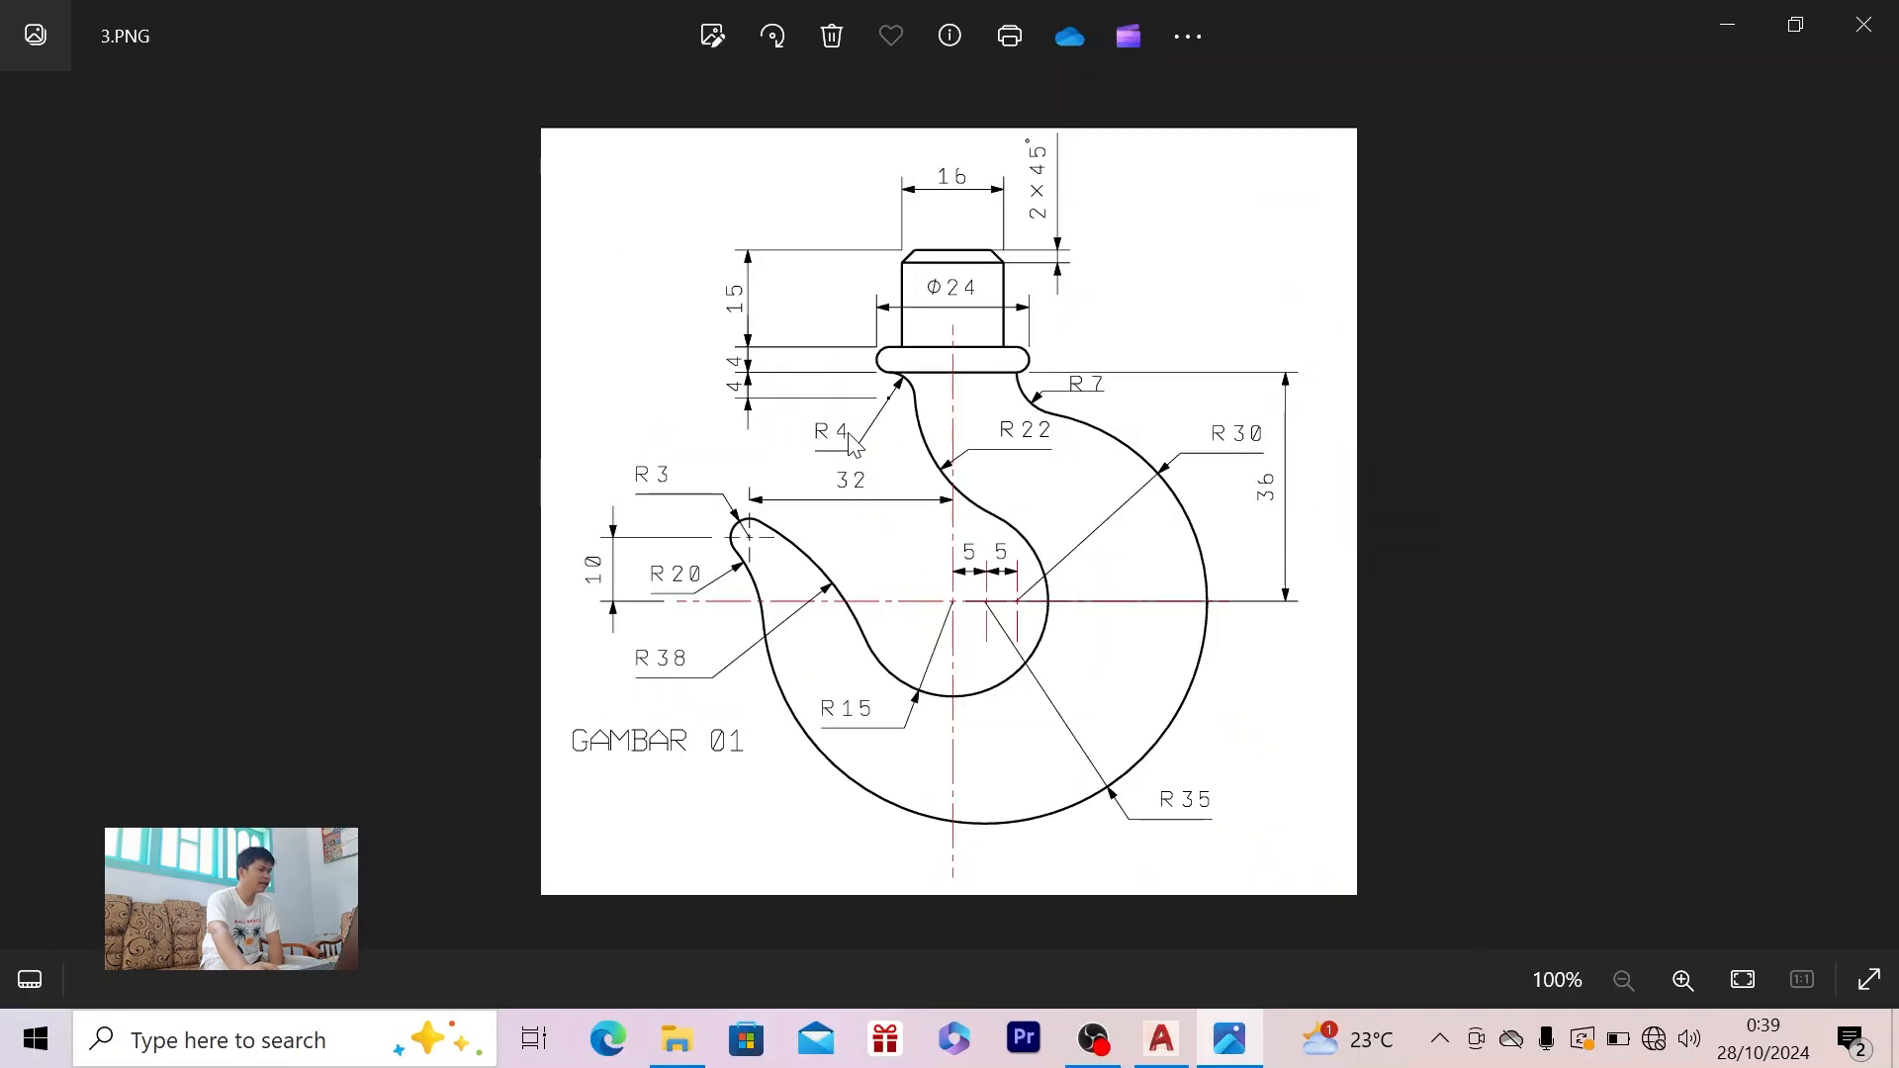
pyautogui.press('Right')
pyautogui.press('Right')
pyautogui.press('Right')
pyautogui.press('Right')
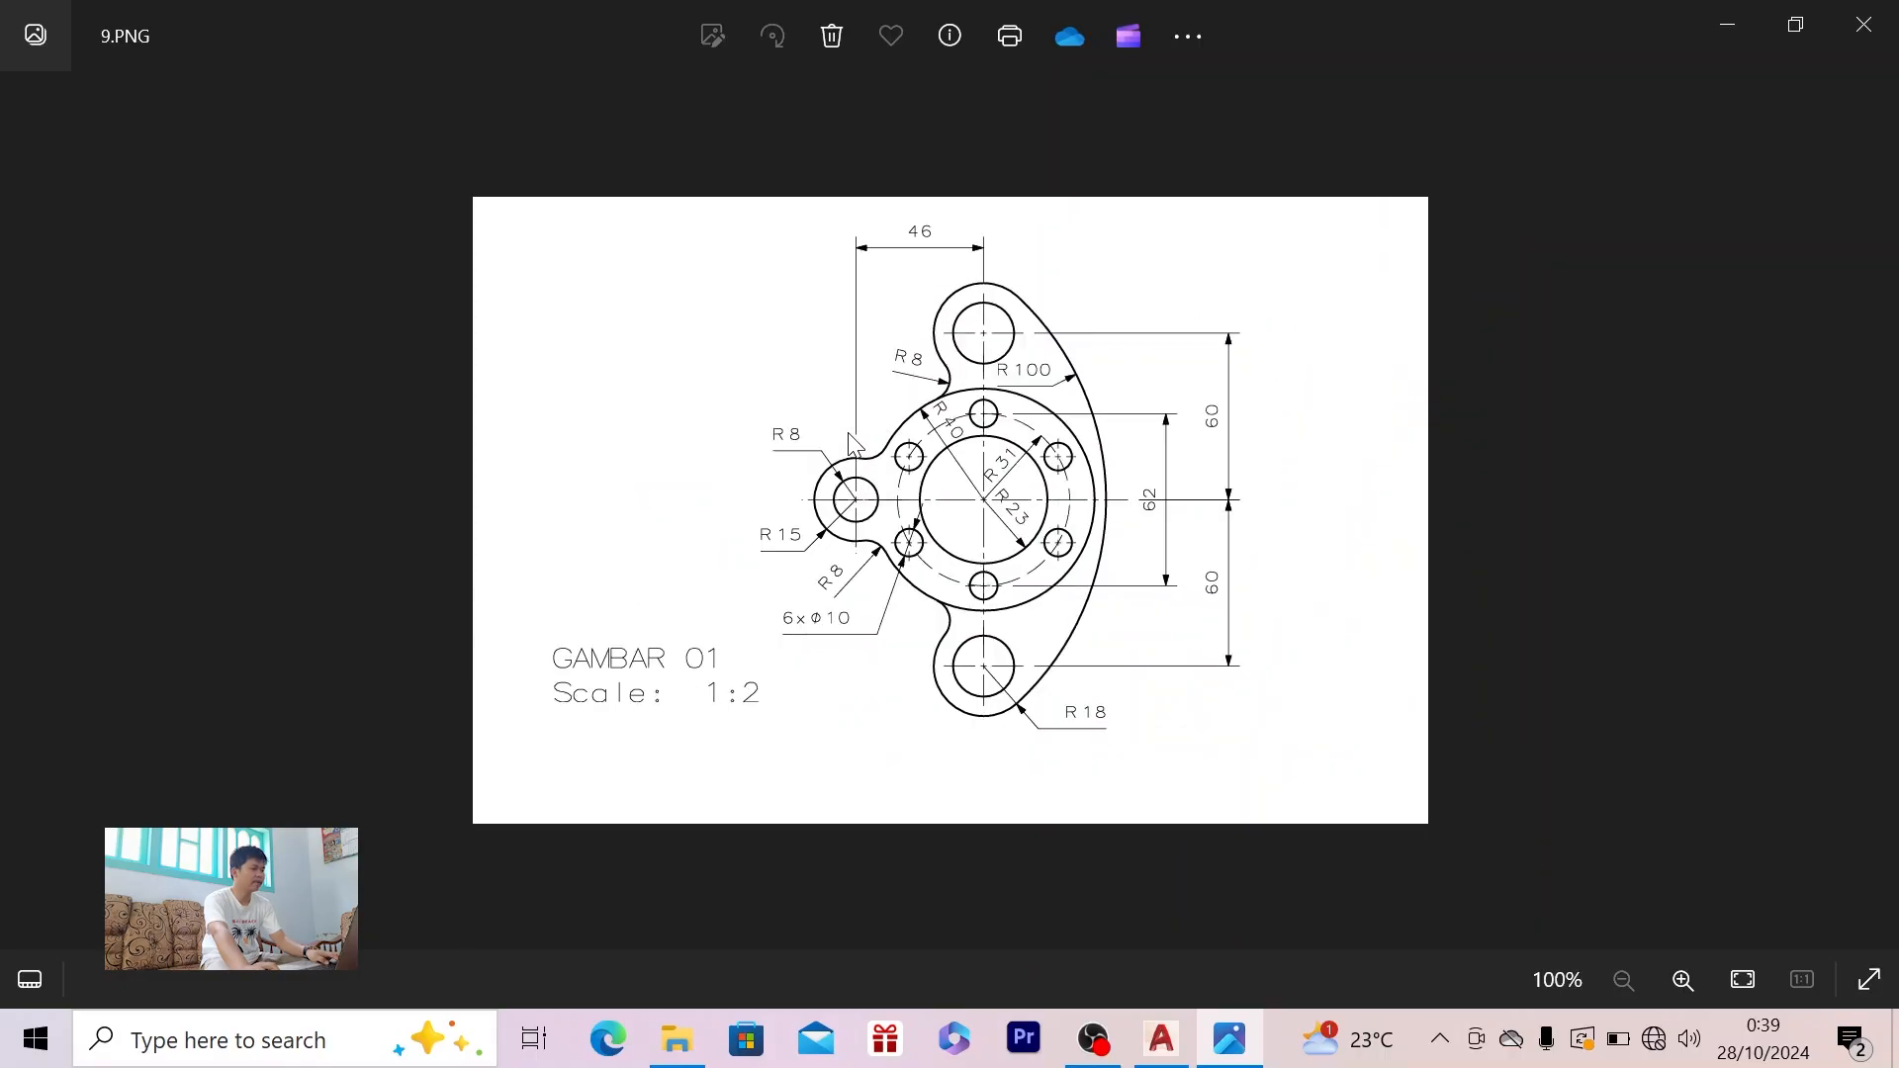
pyautogui.press('Right')
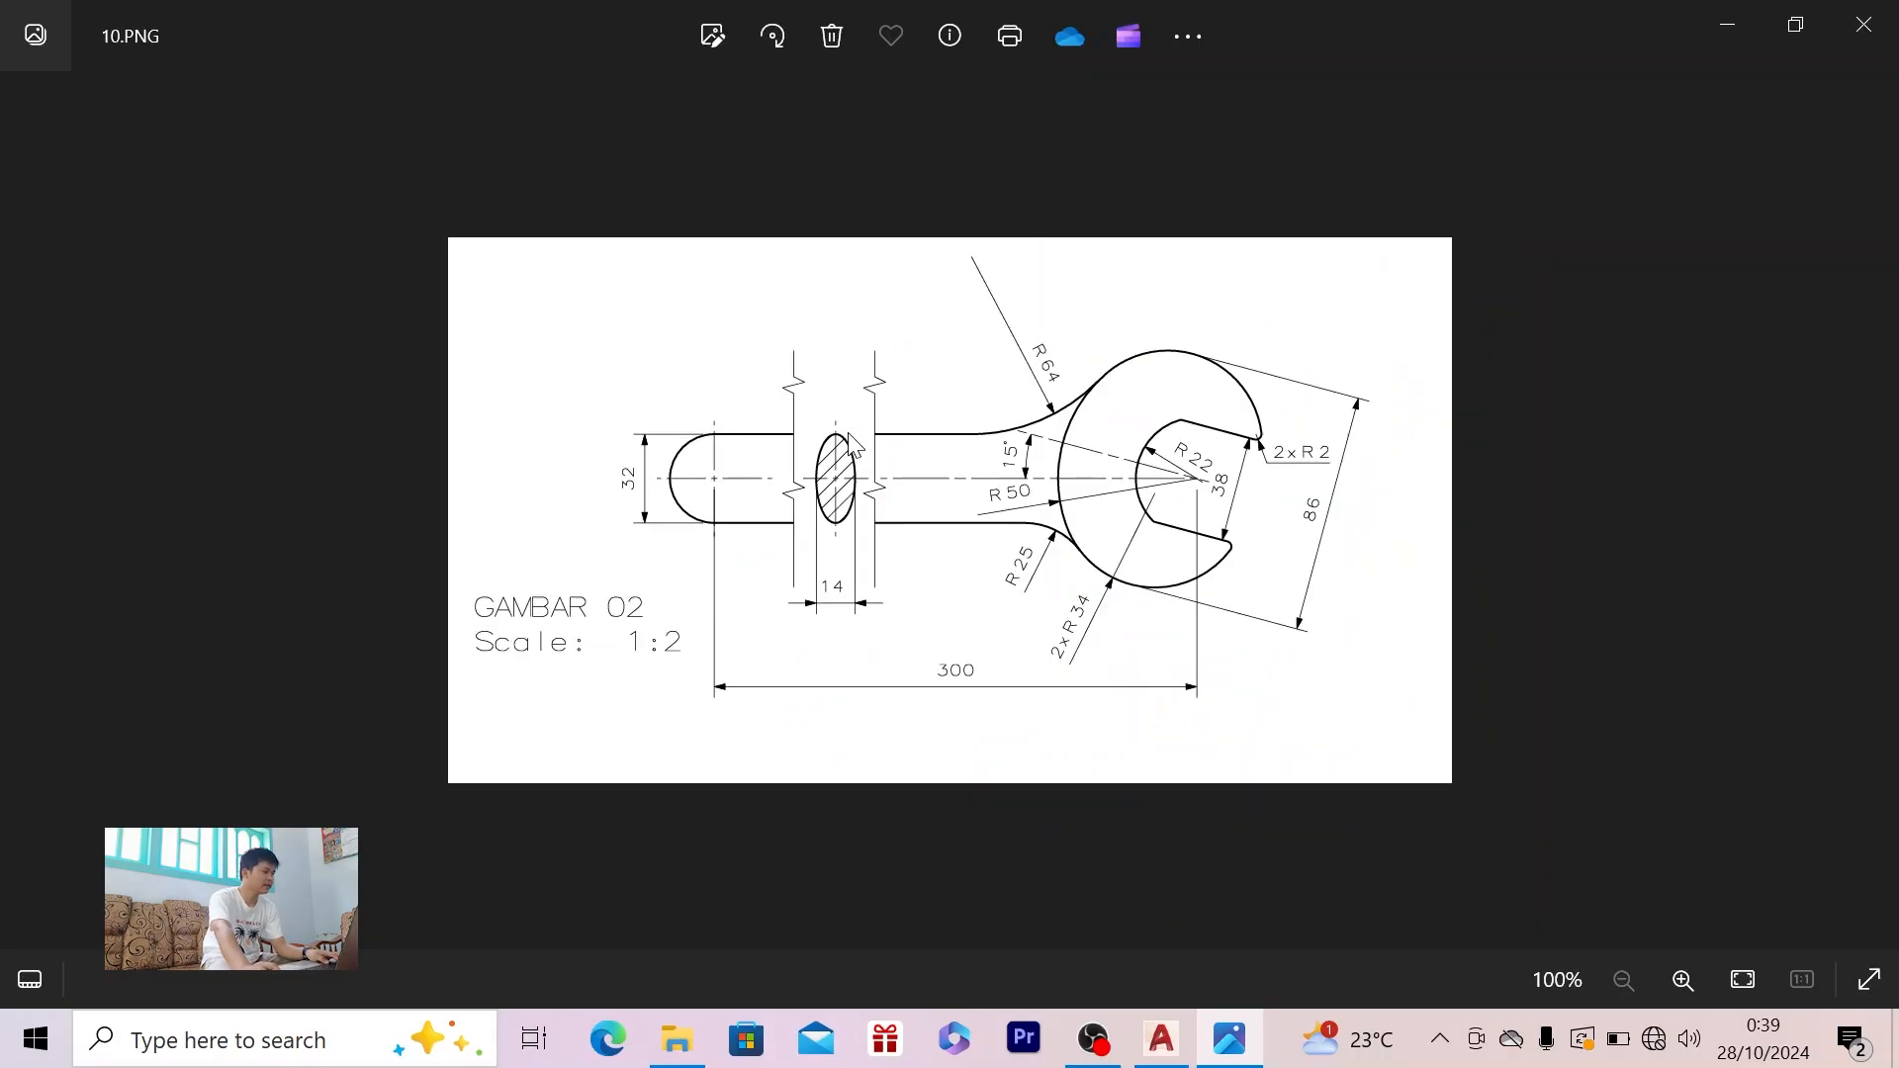
pyautogui.press('Right')
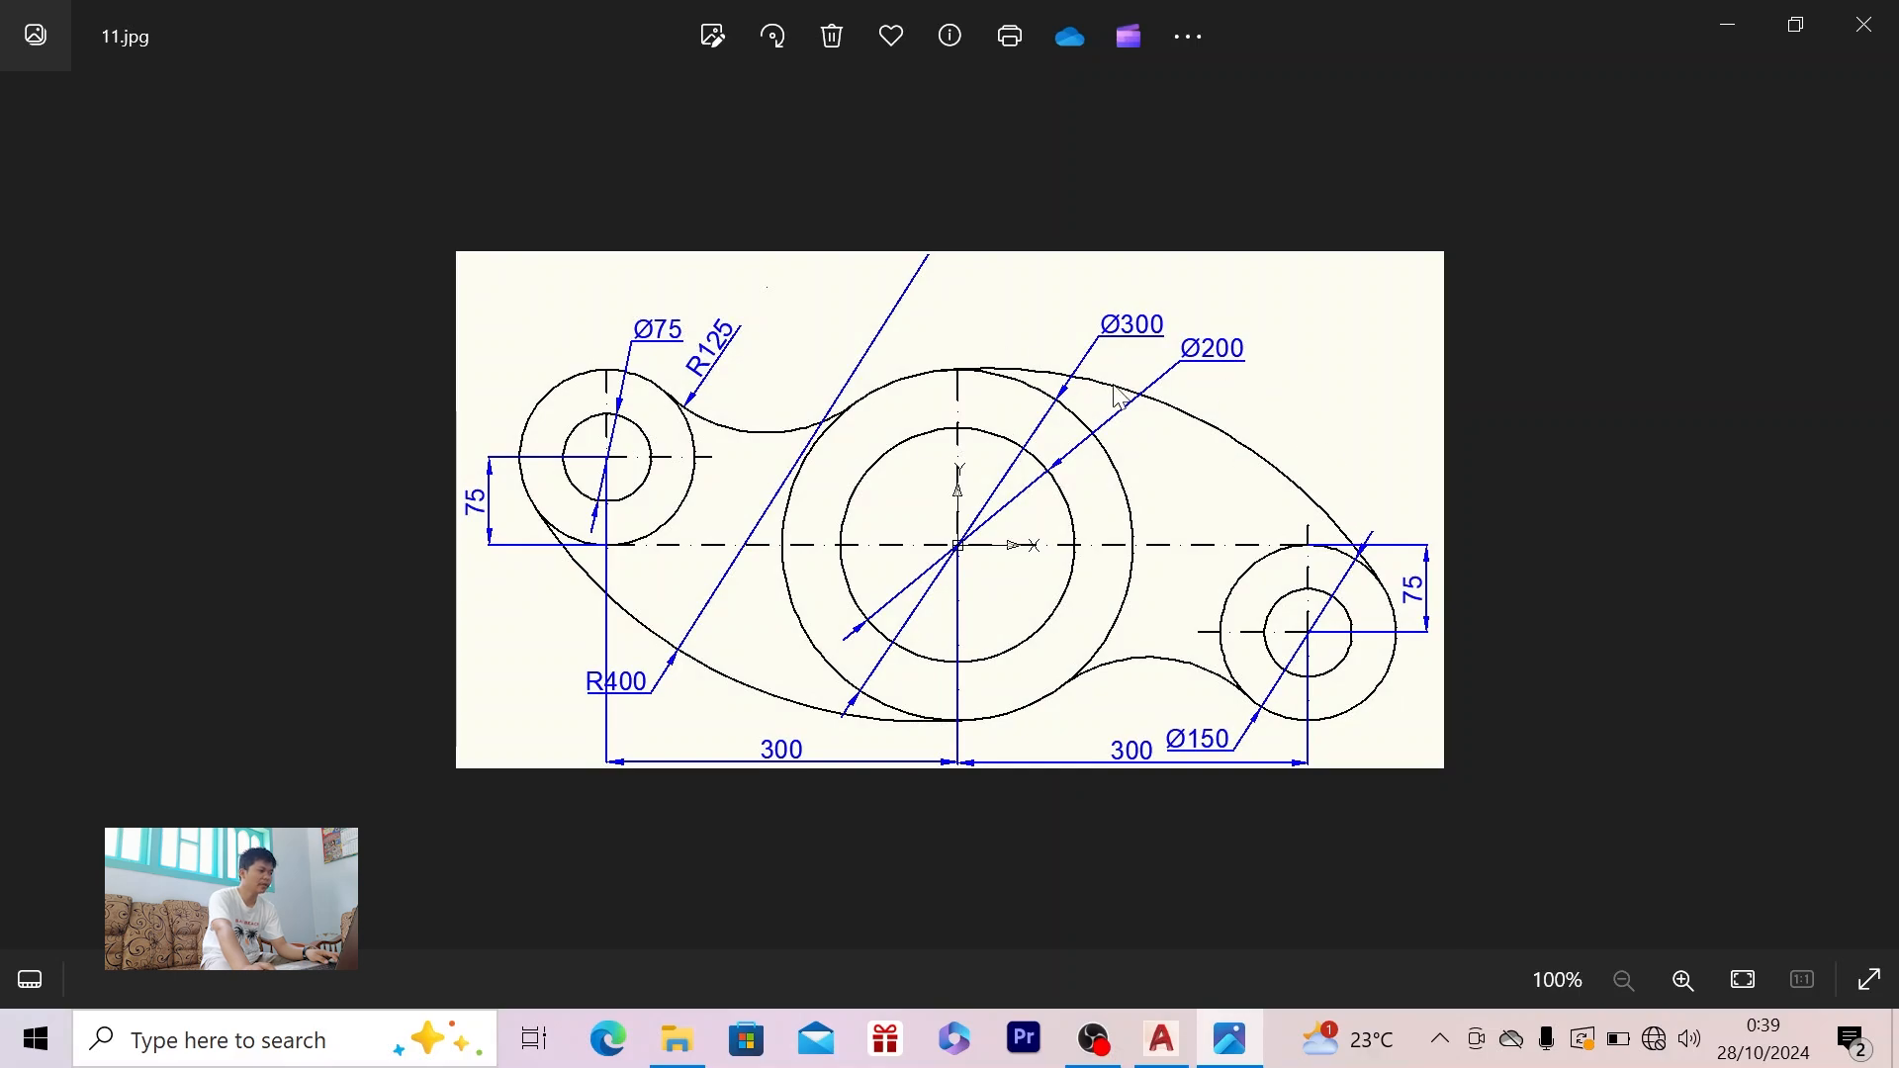
# - Switch back to AutoCAD and compare the complete dimensioned bracket with the GAMBAR 01 reference beside it
pyautogui.hotkey('alt', 'Tab')
pyautogui.click(1357, 555)
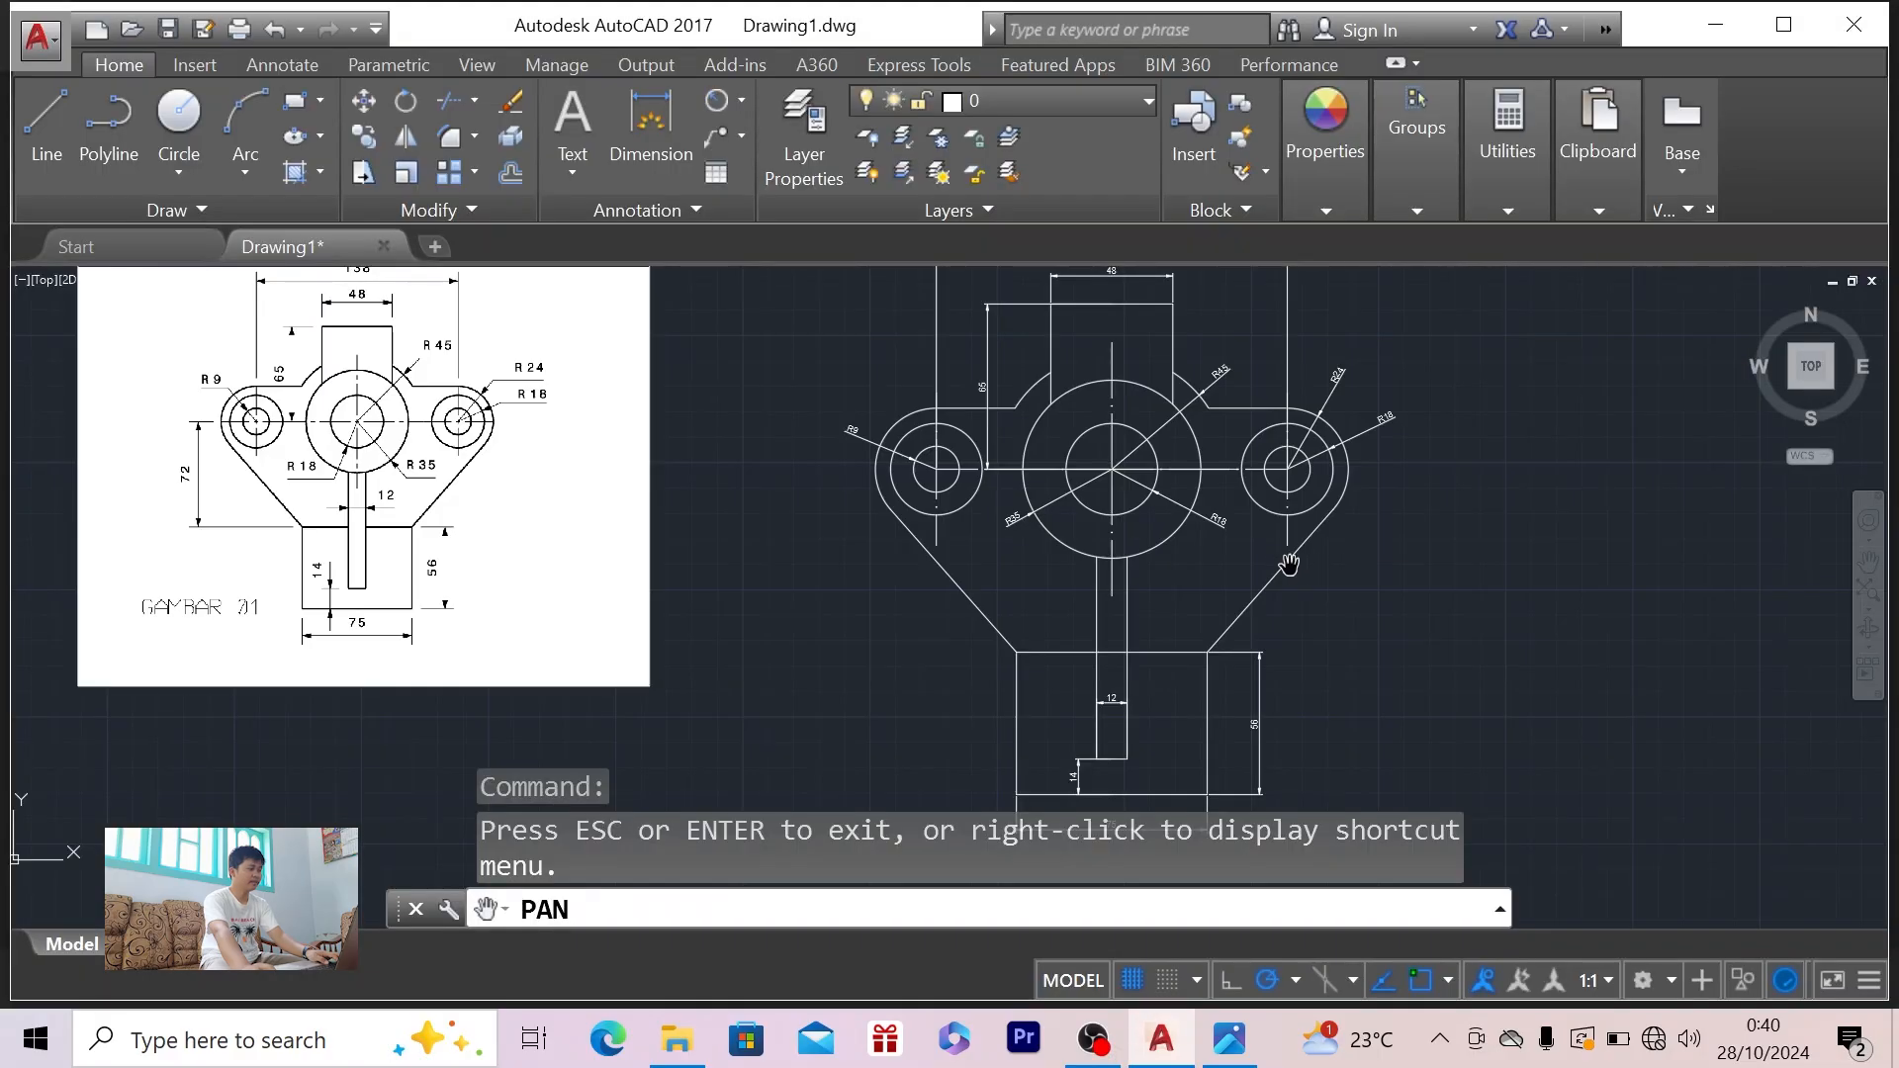
pyautogui.moveTo(1346, 585); pyautogui.dragTo(1230, 581)
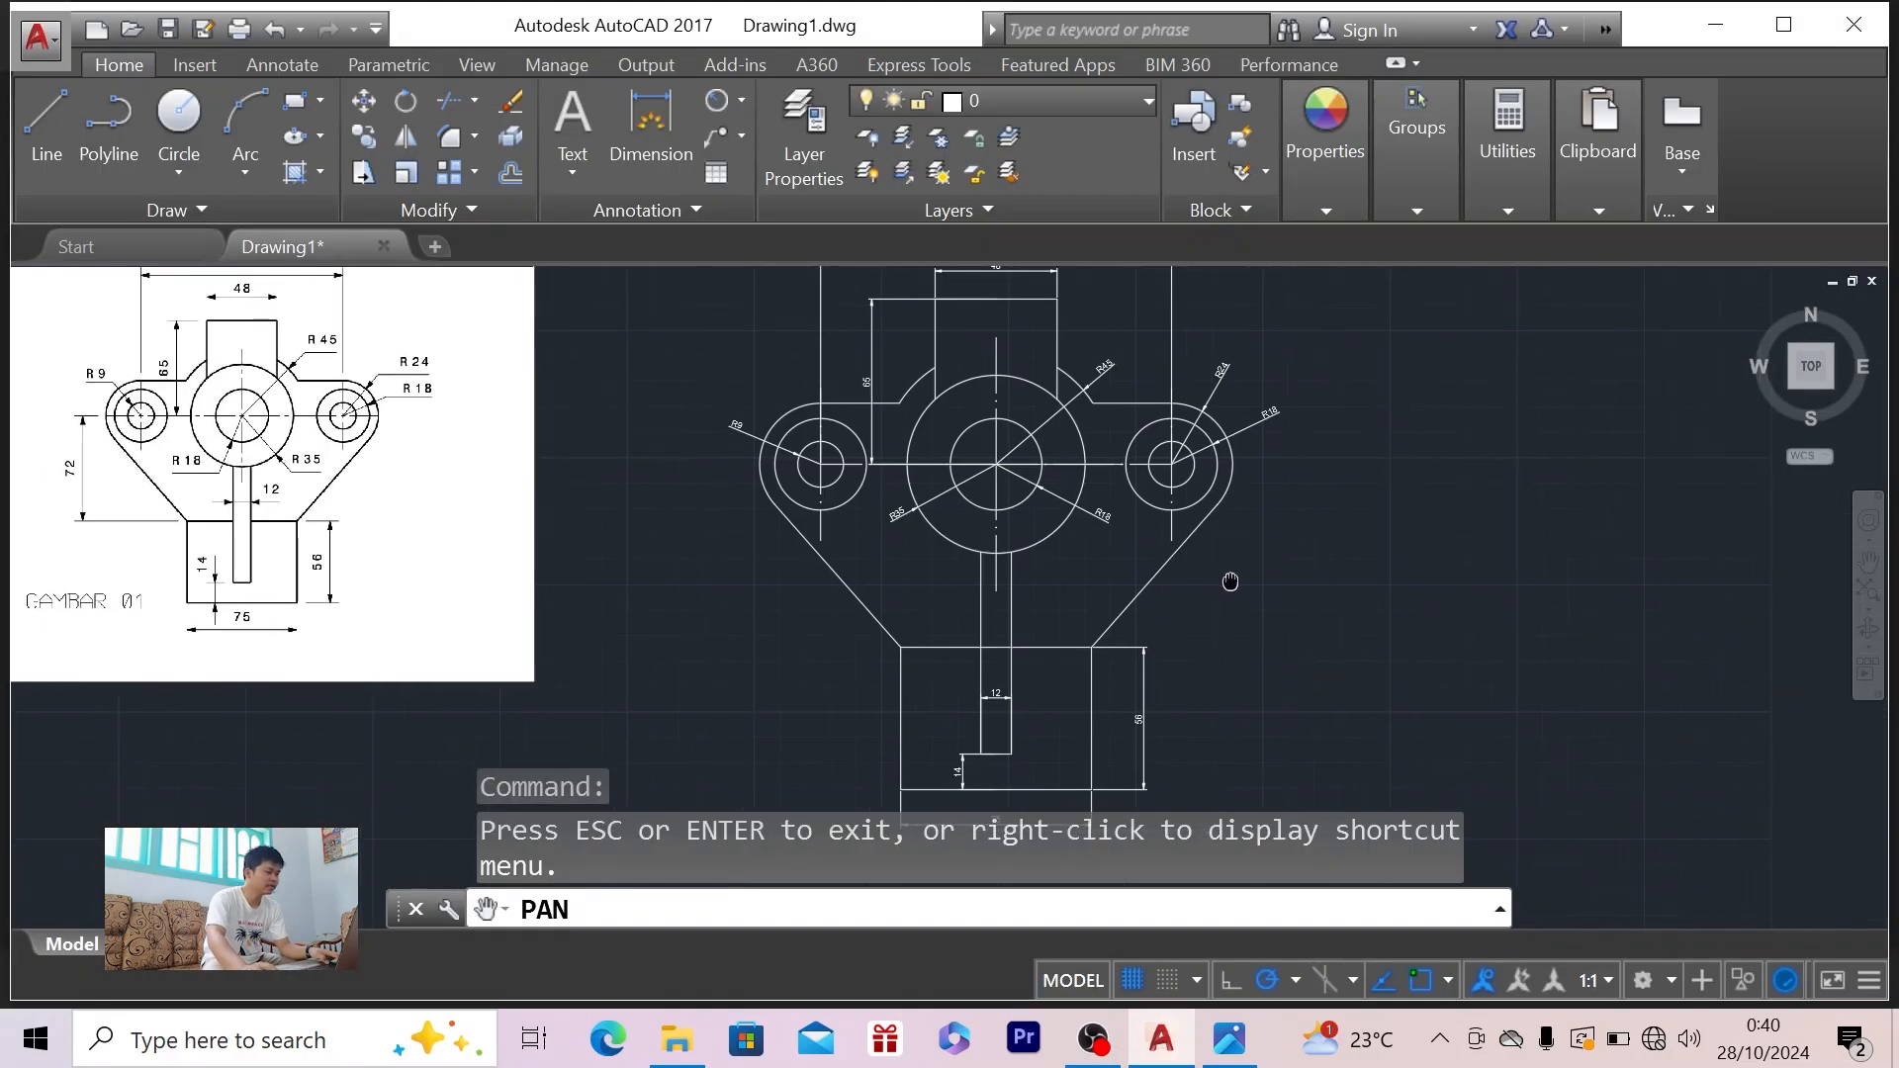
pyautogui.scroll(-2, 1215, 545)
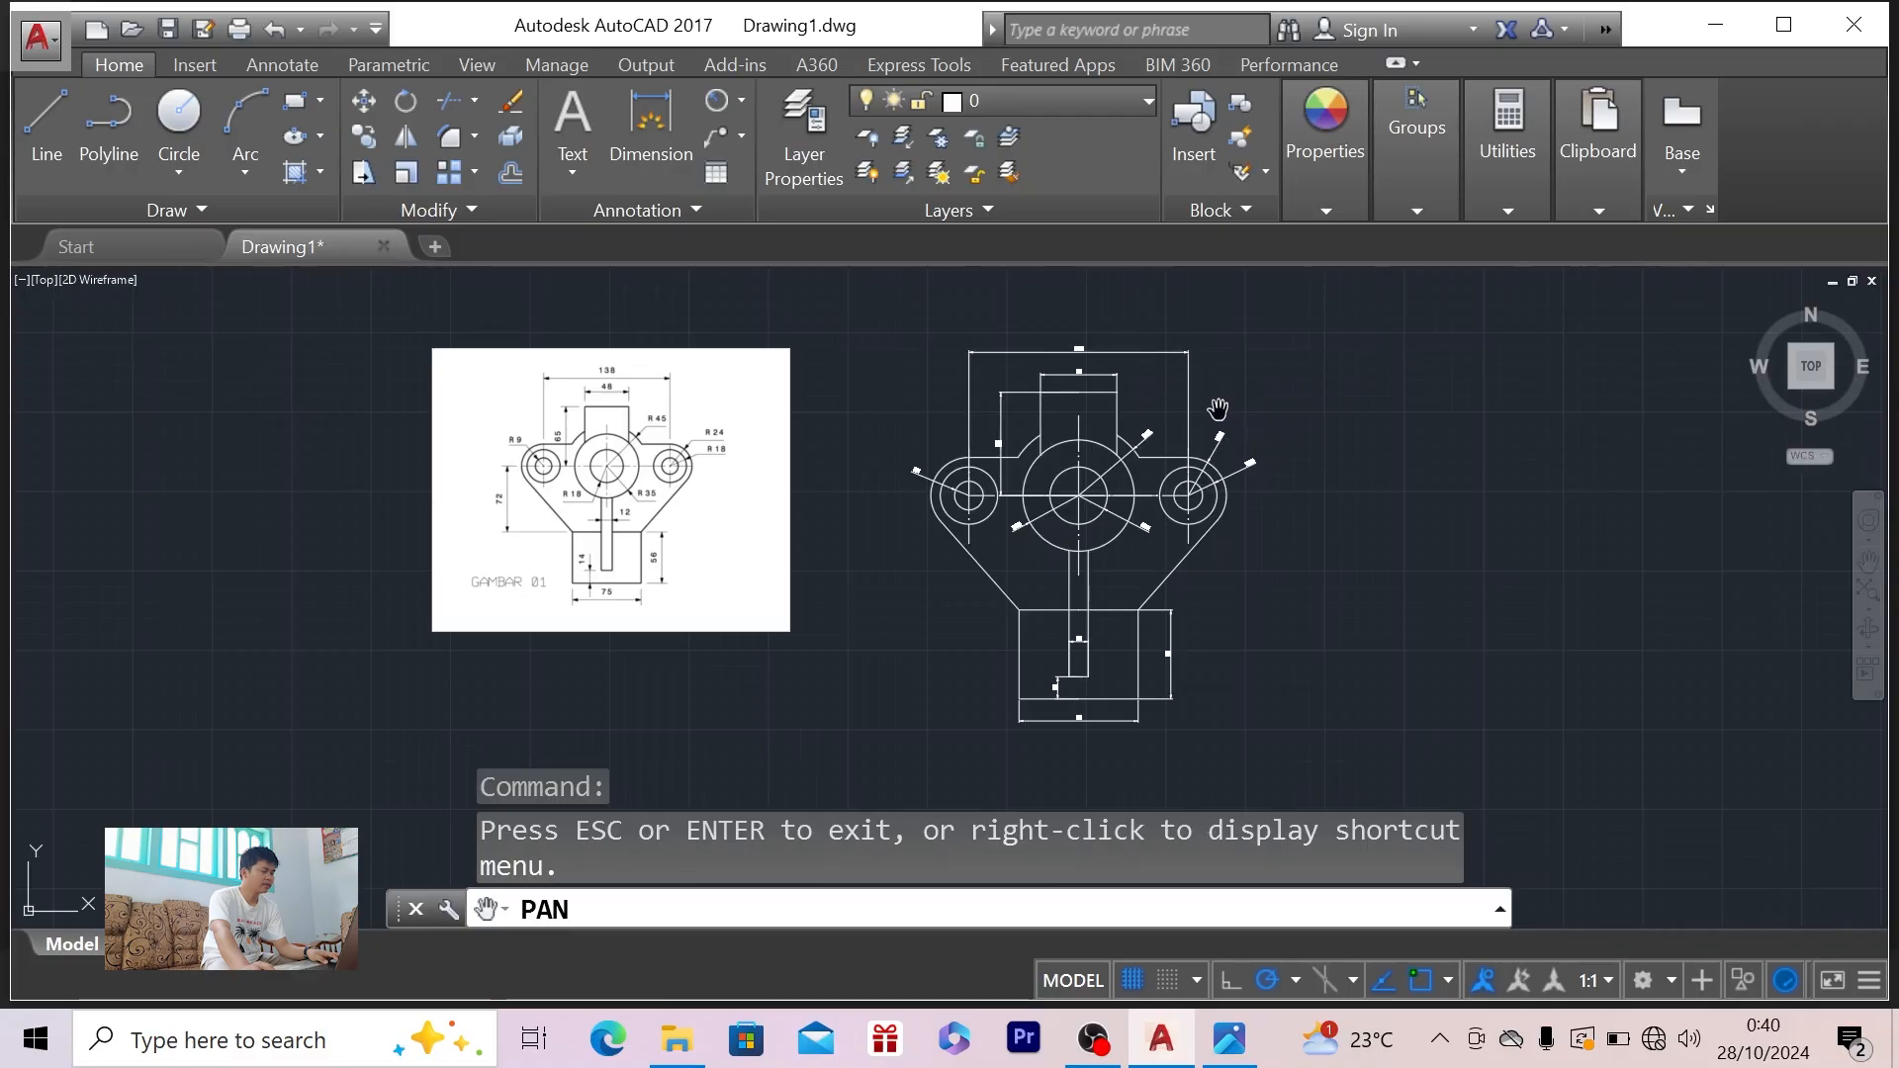
pyautogui.scroll(2, 1217, 408)
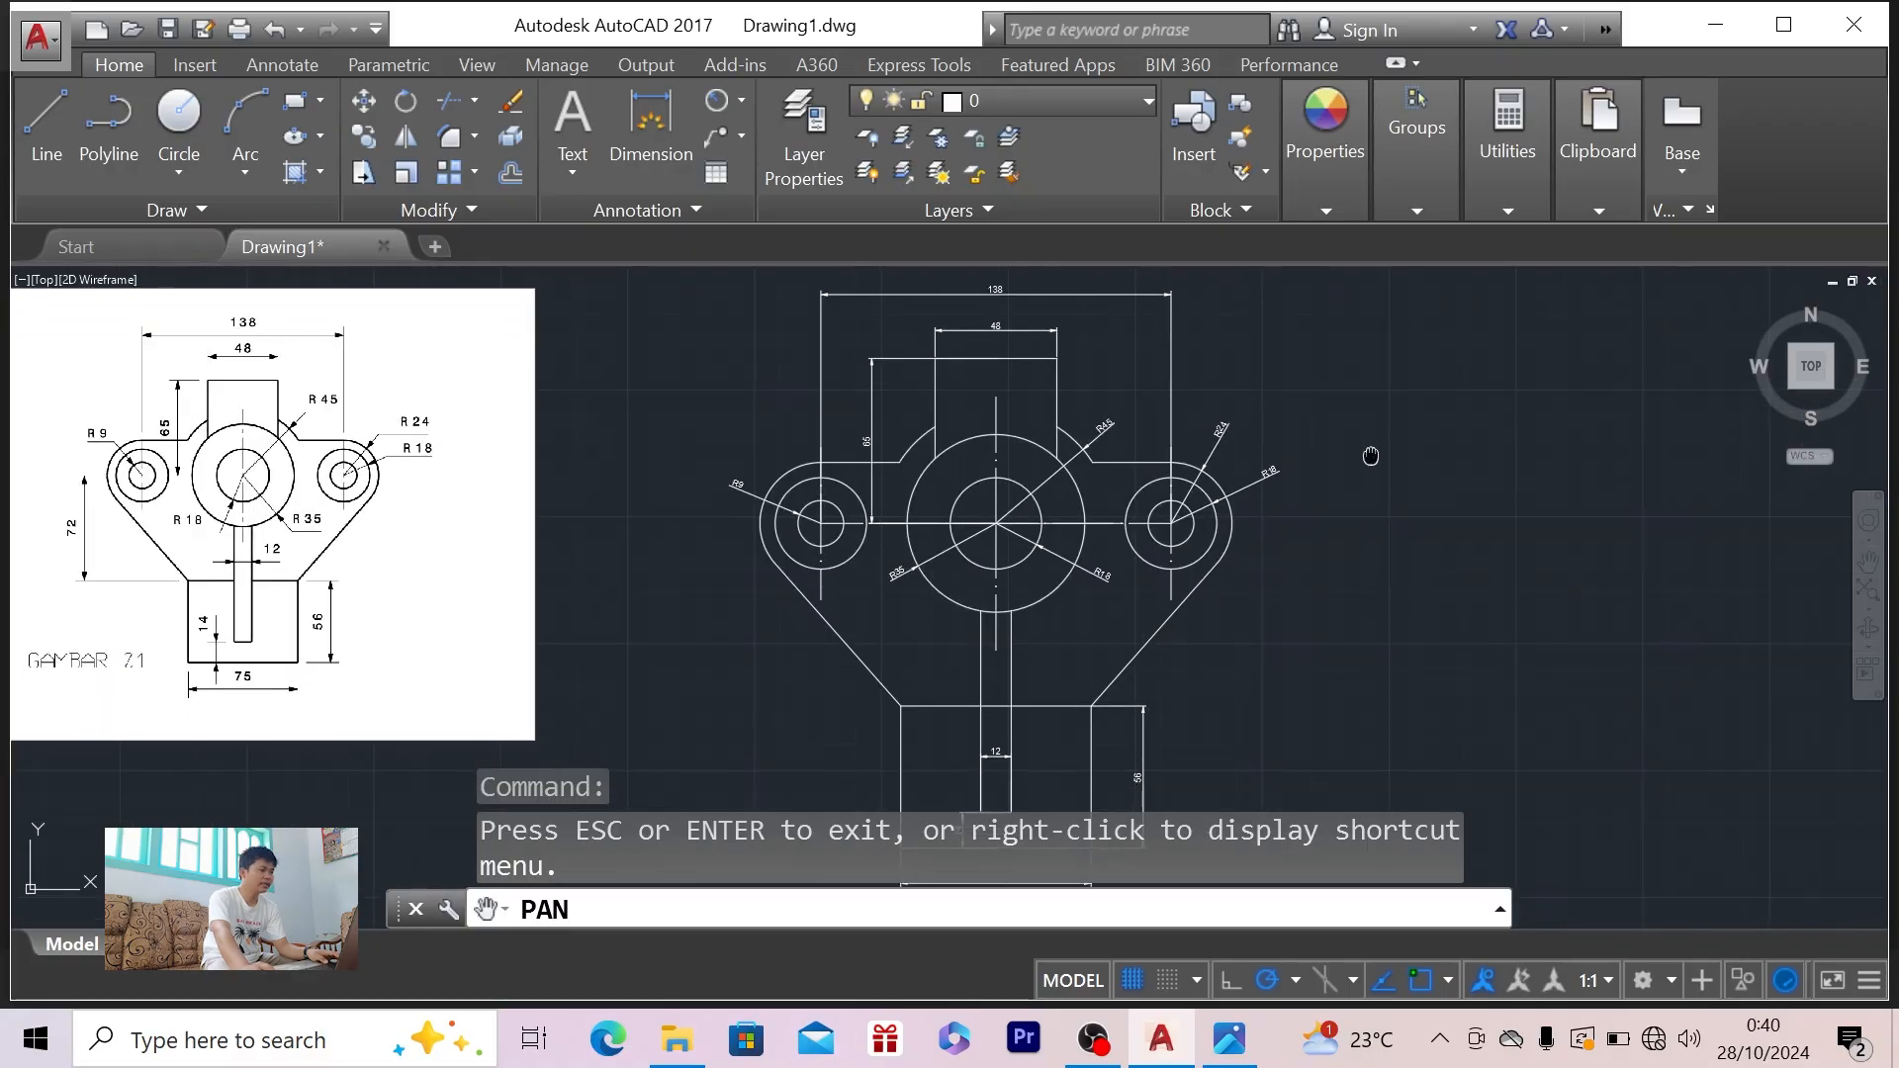
pyautogui.scroll(-2, 1345, 494)
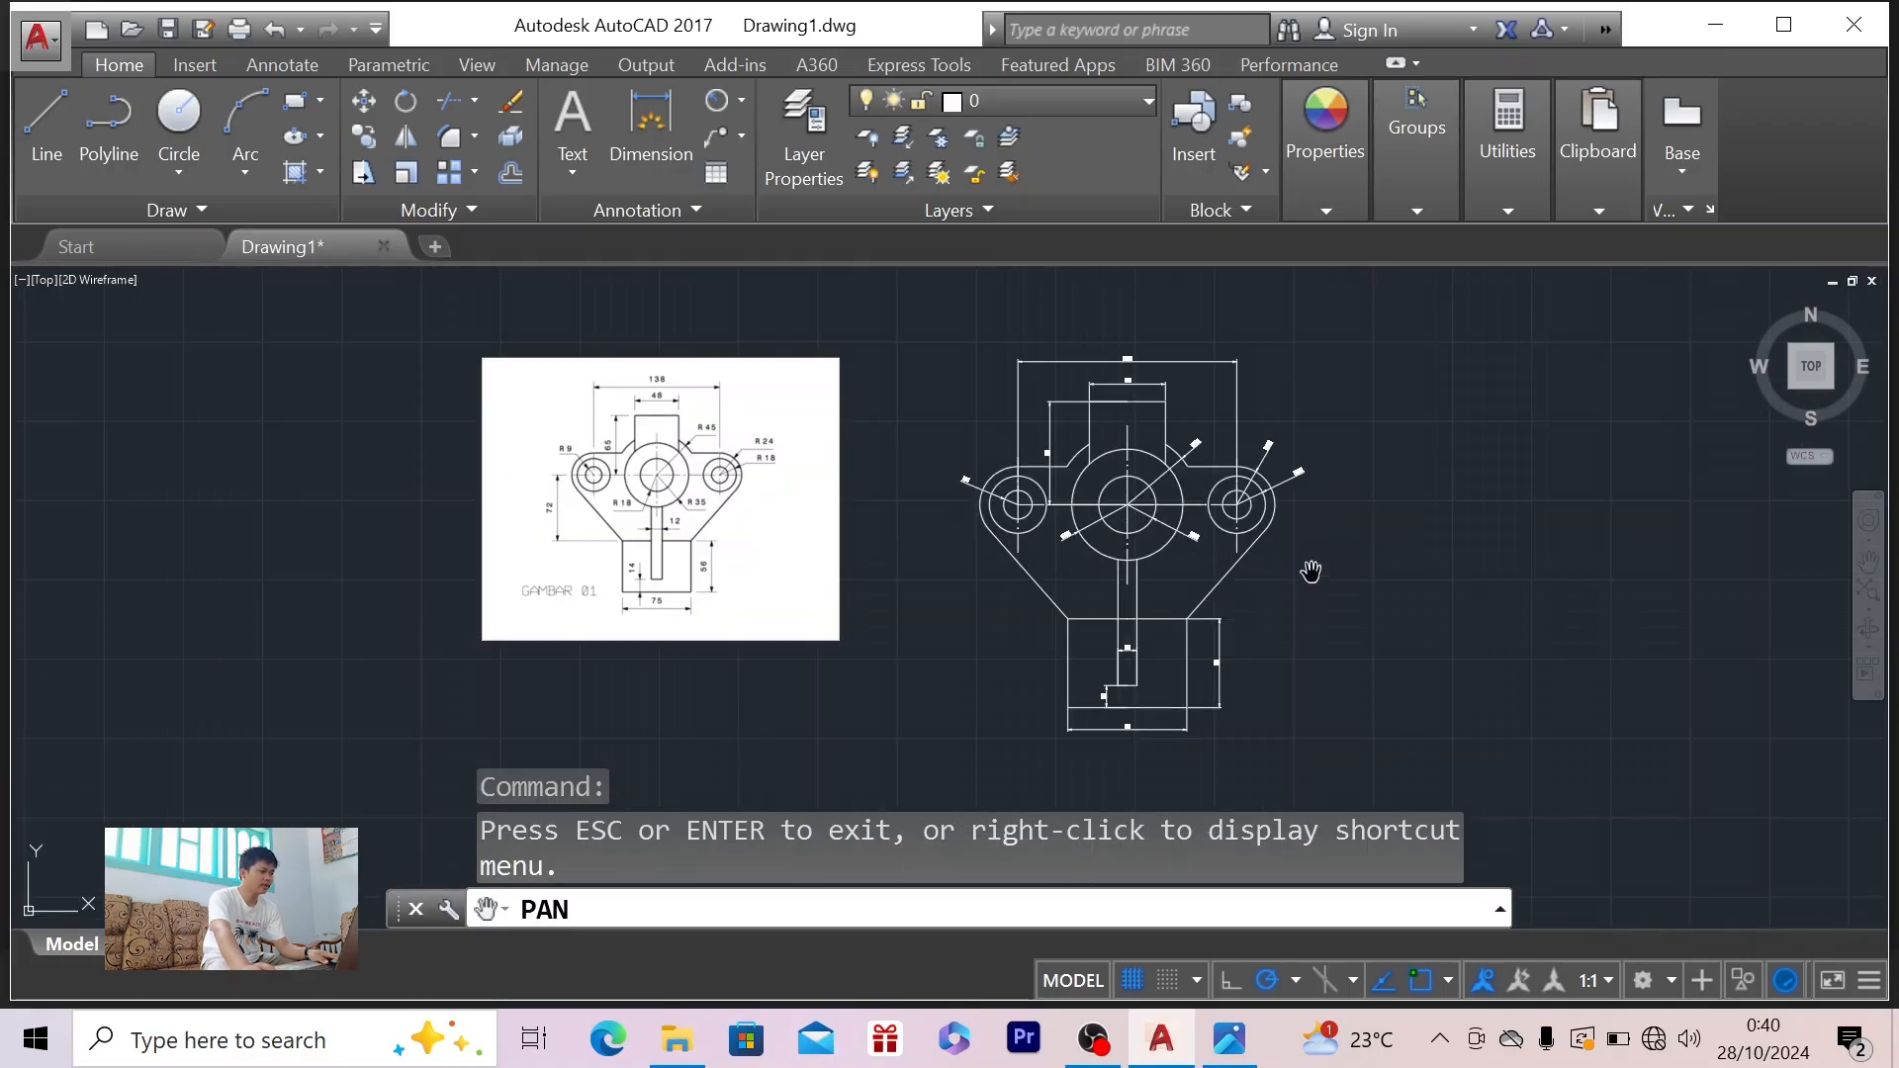
pyautogui.press('Escape')
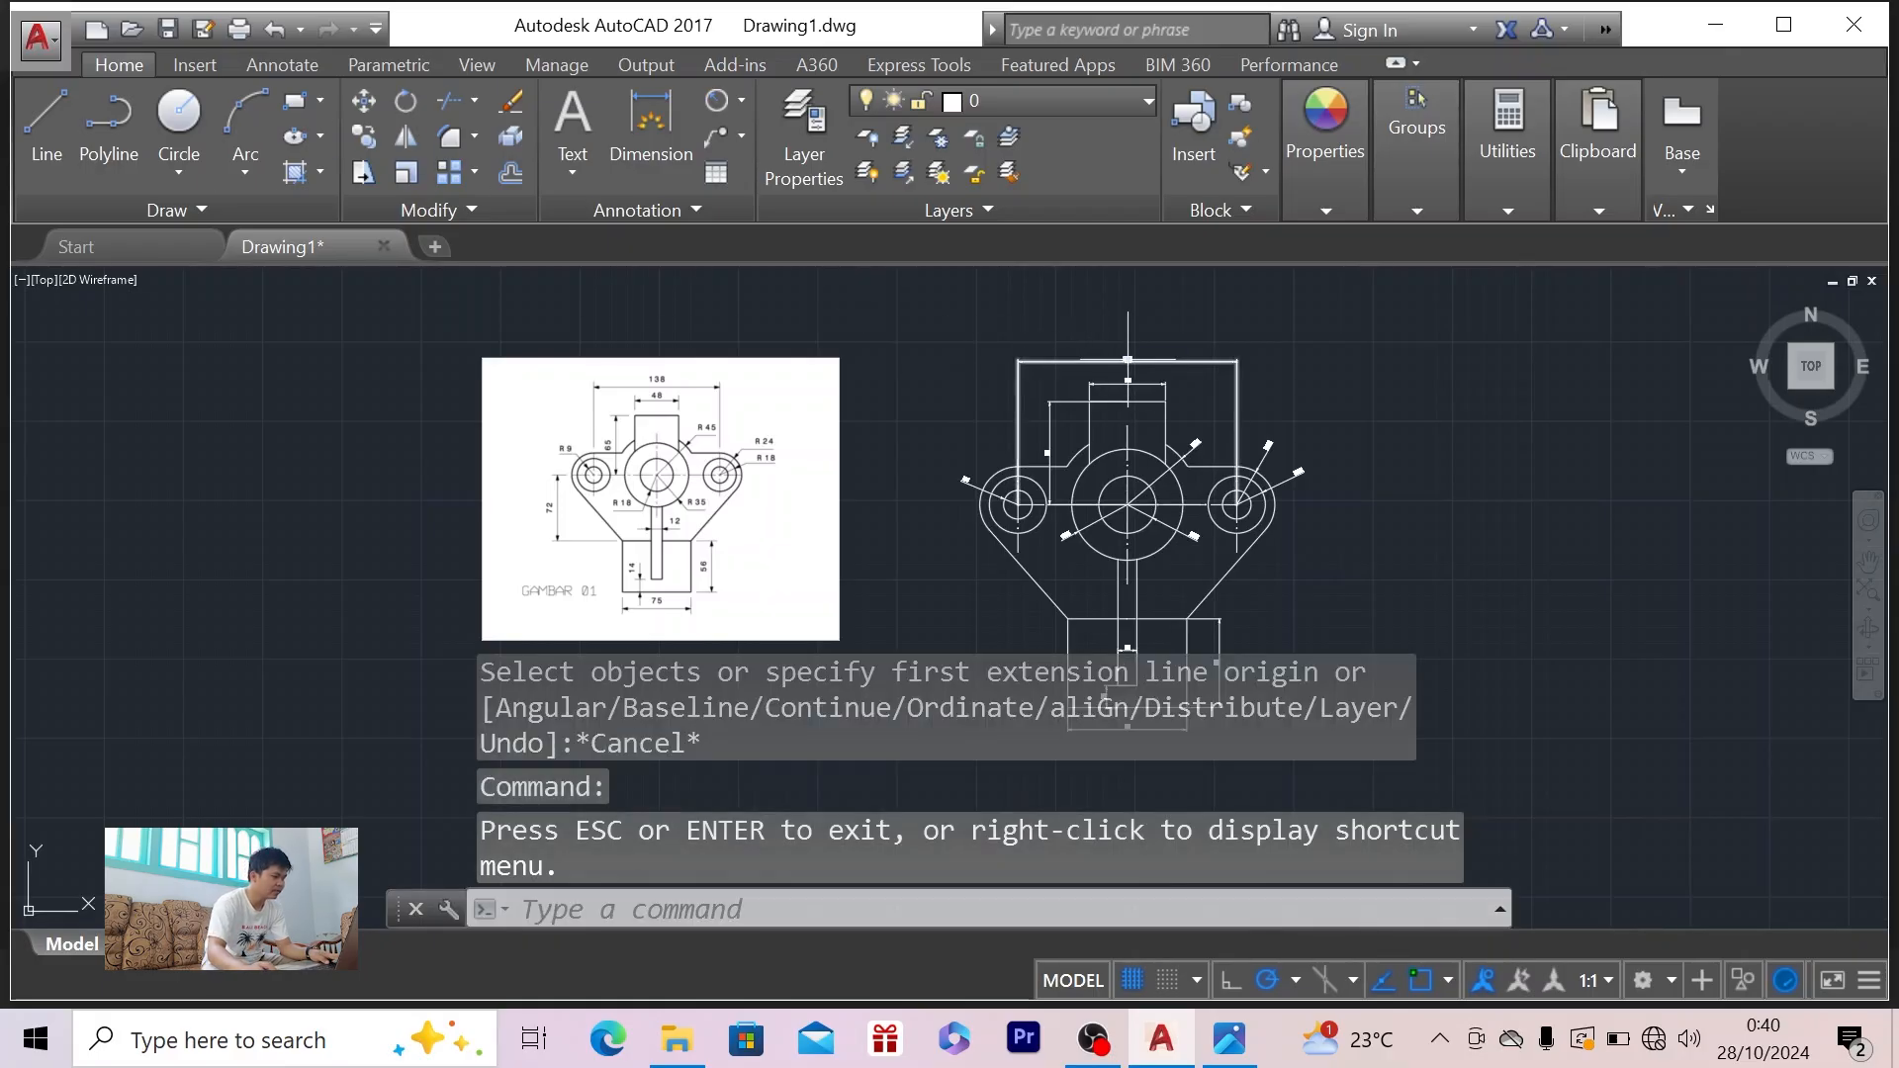
# - Open the object properties for the two upper width dimensions and the four radius dimensions right of centre, and clear the selection
pyautogui.click(1127, 358)
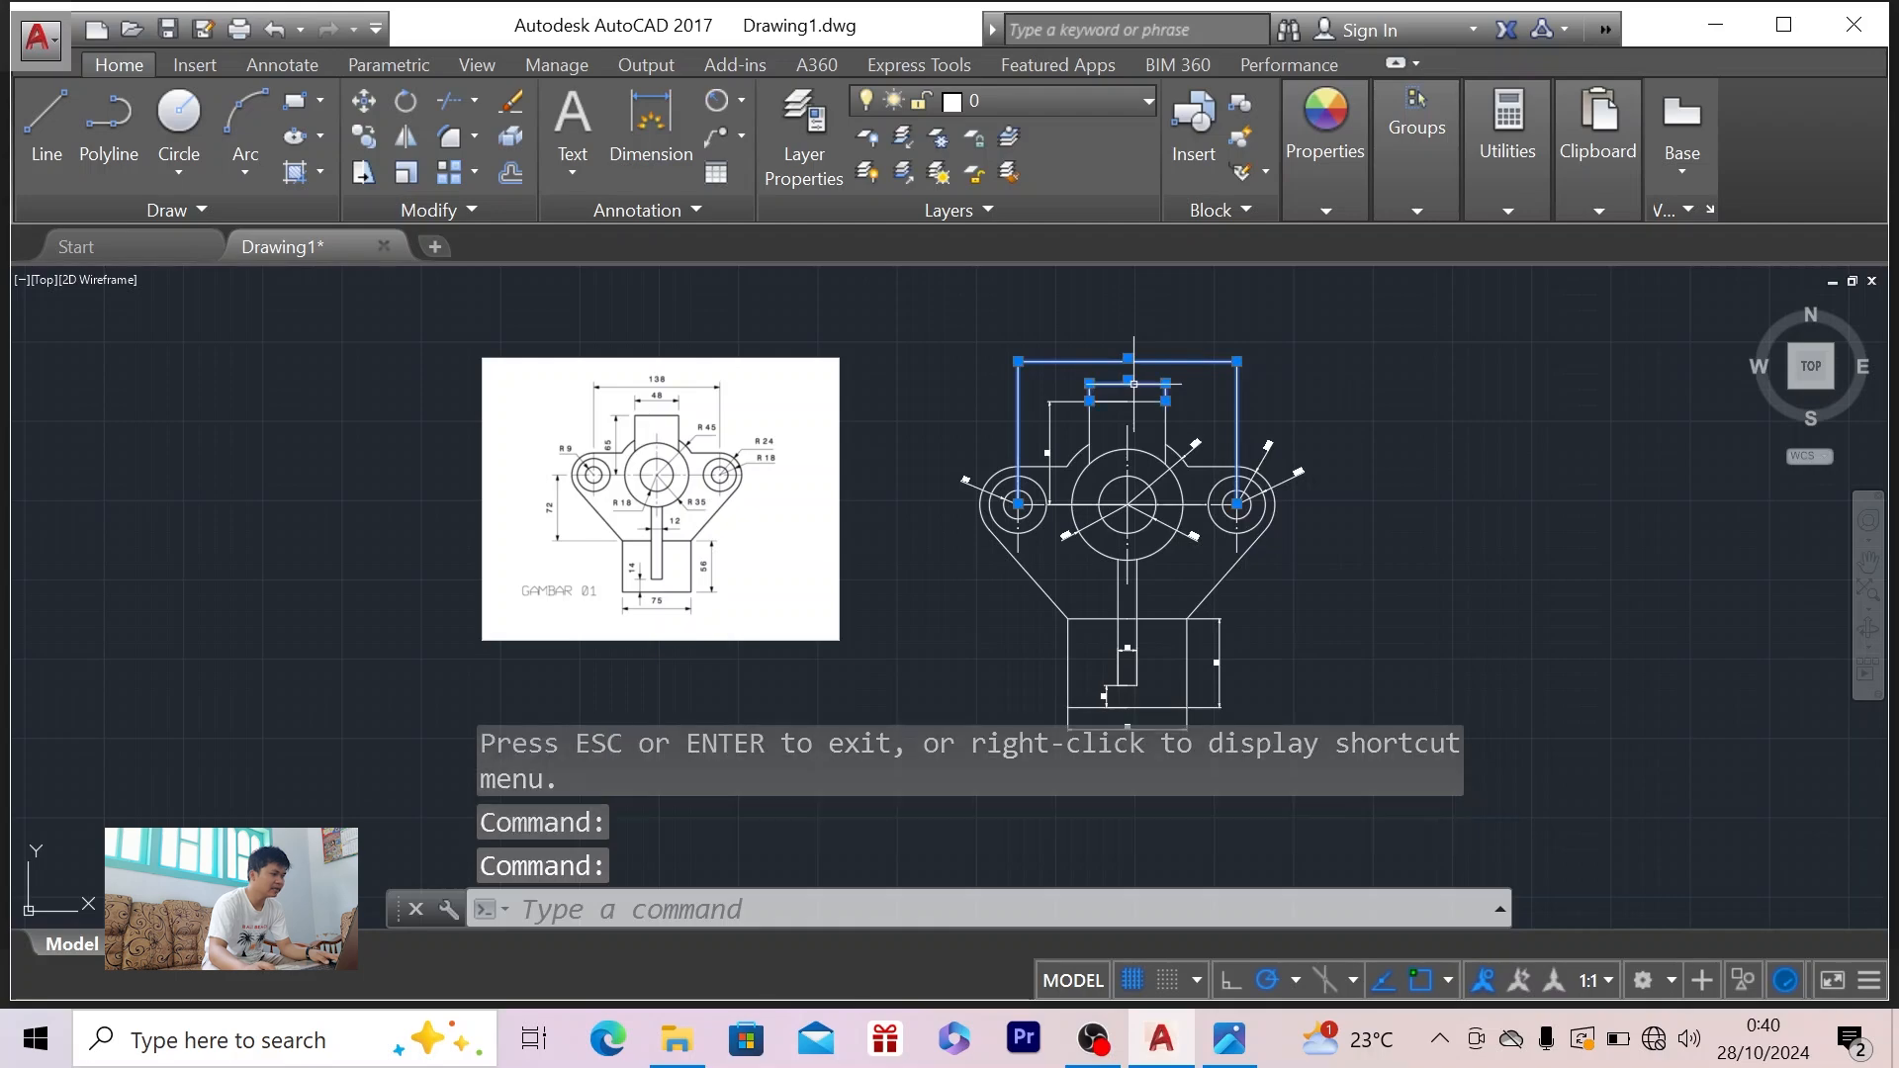
pyautogui.click(1276, 483)
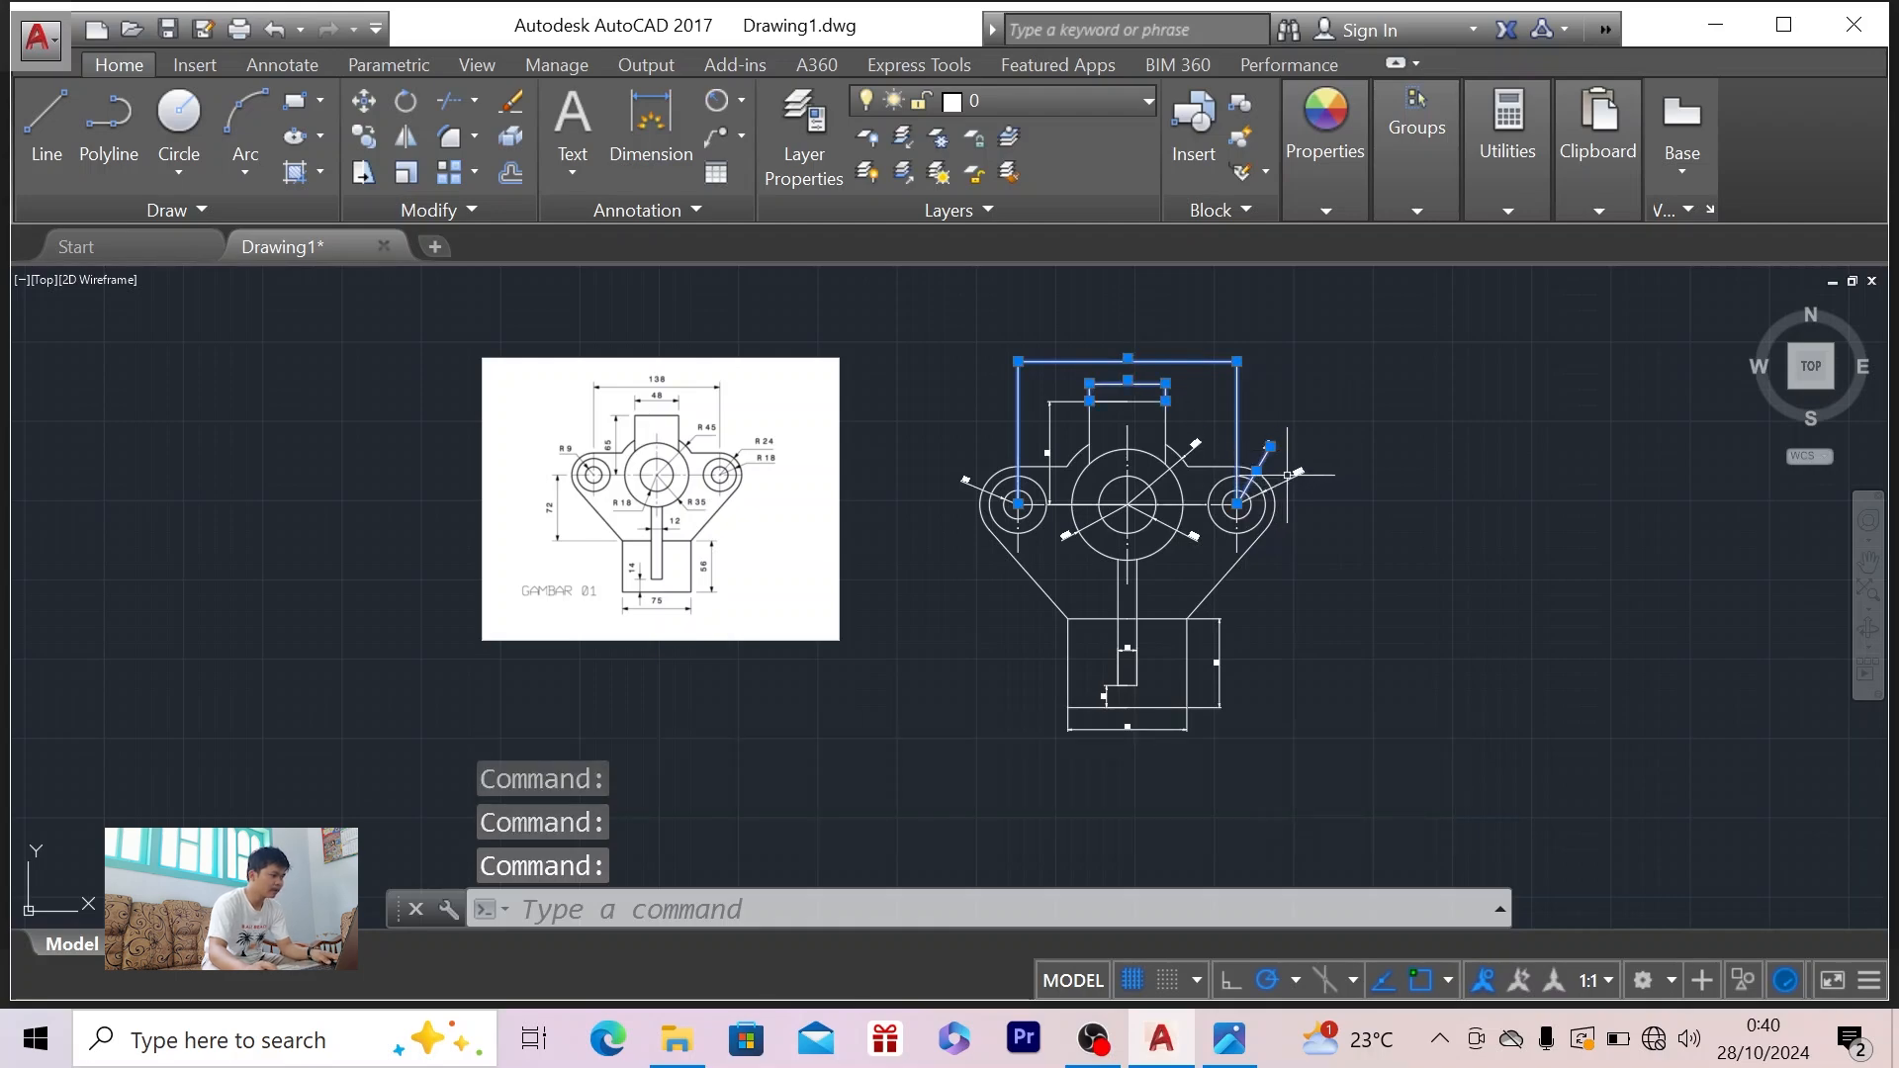
pyautogui.click(1287, 475)
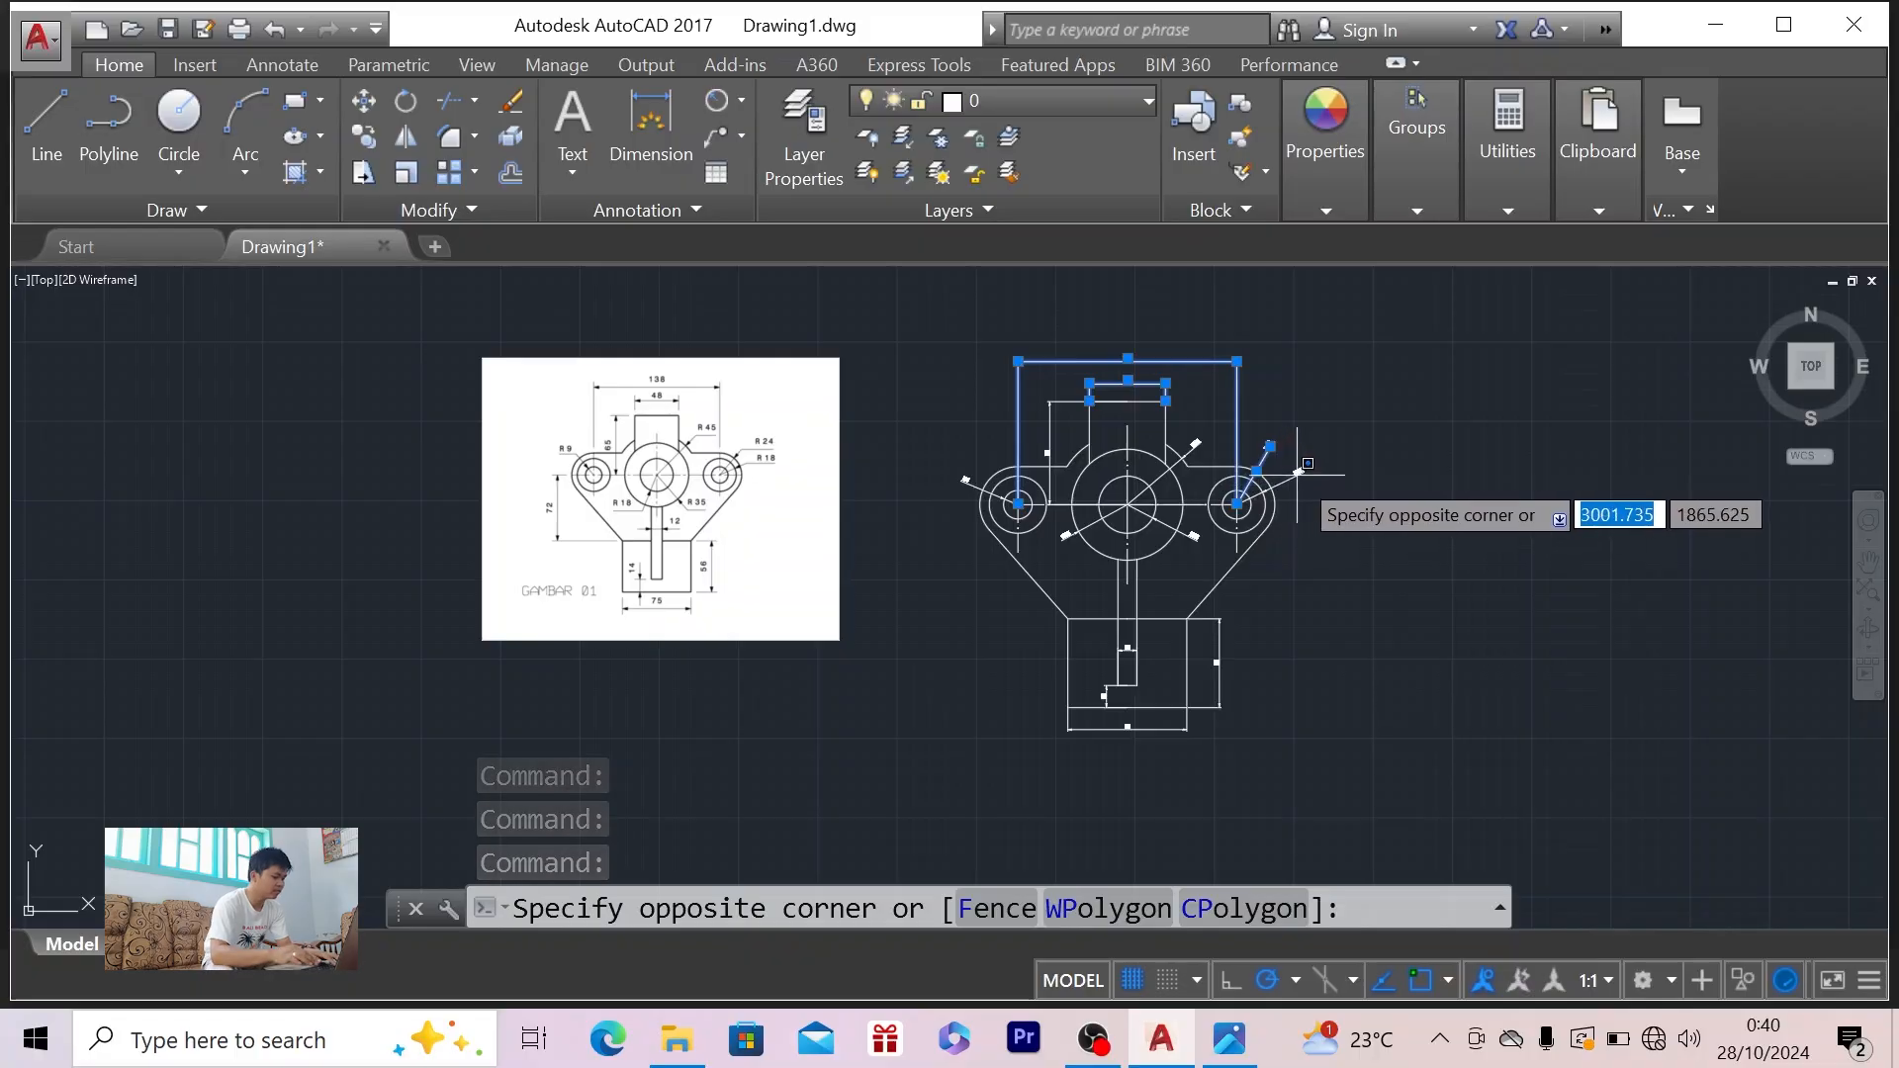
pyautogui.click(1296, 474)
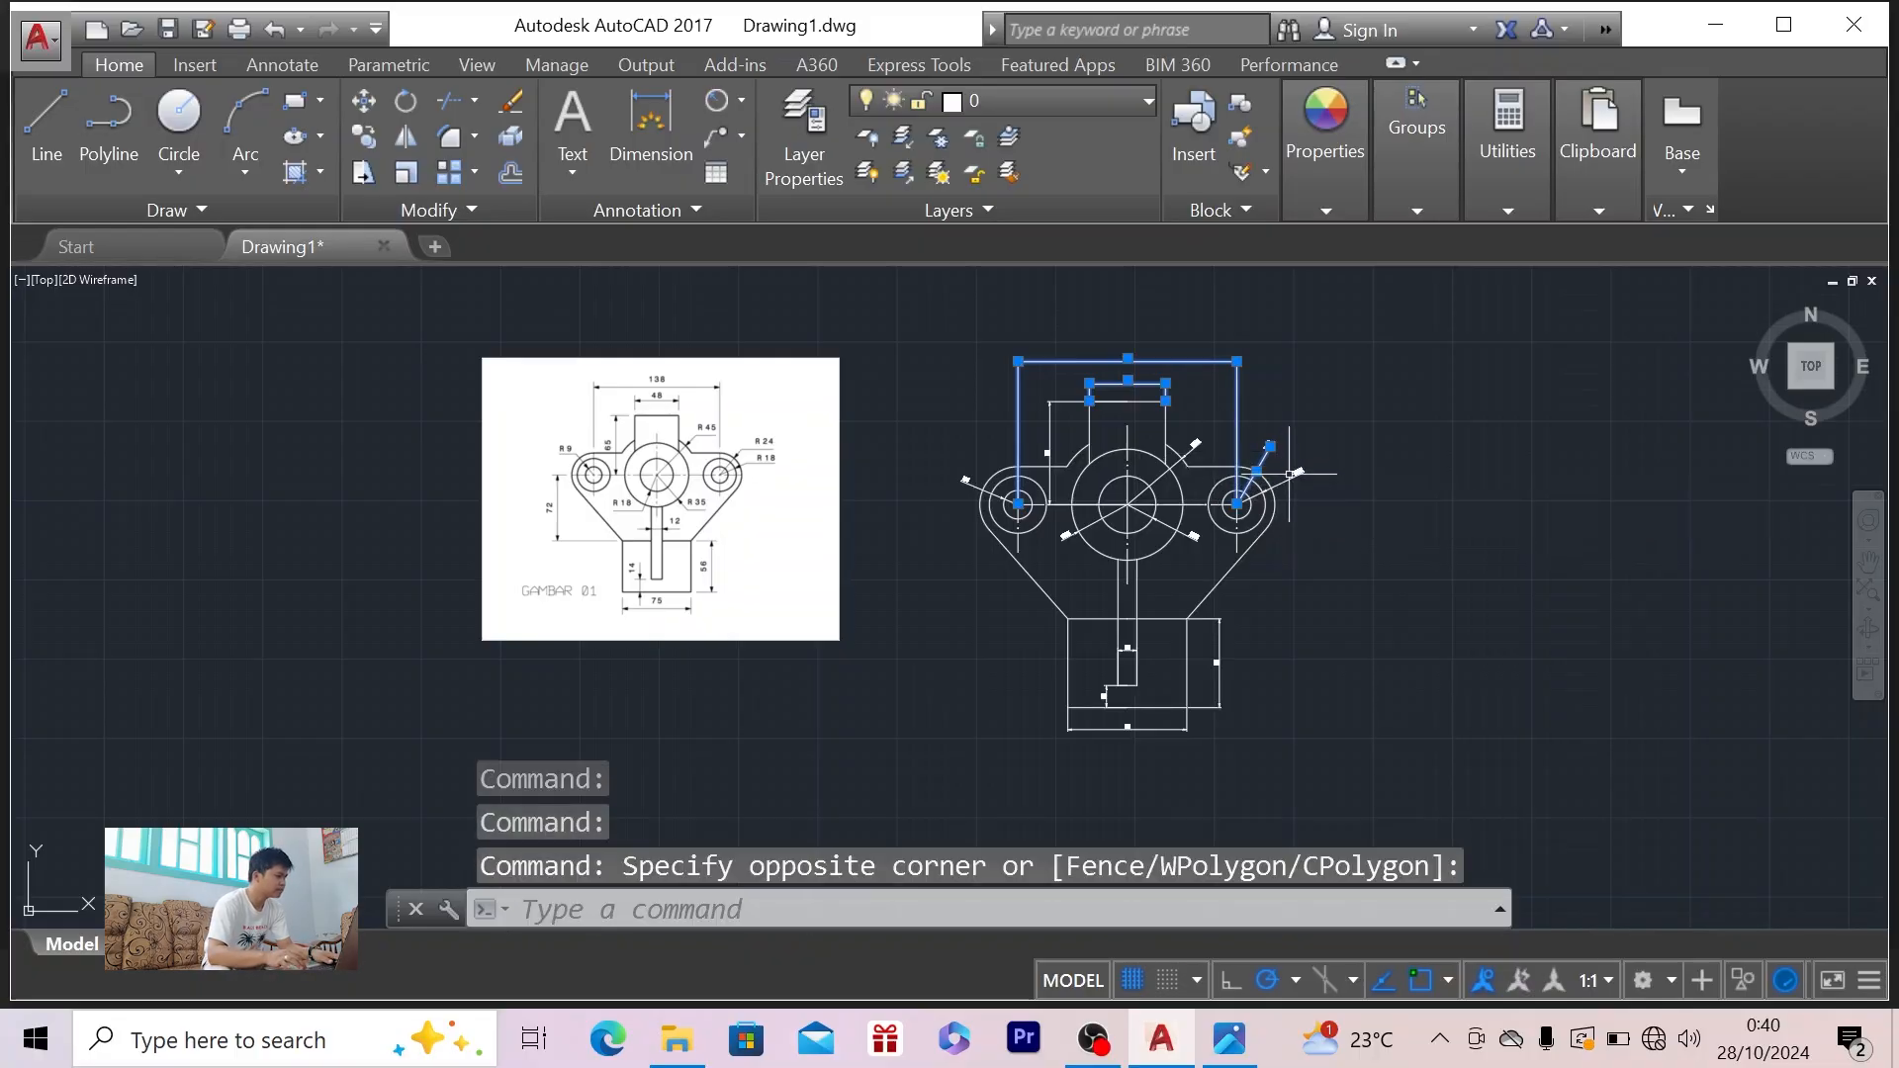
pyautogui.click(1288, 474)
pyautogui.click(1196, 449)
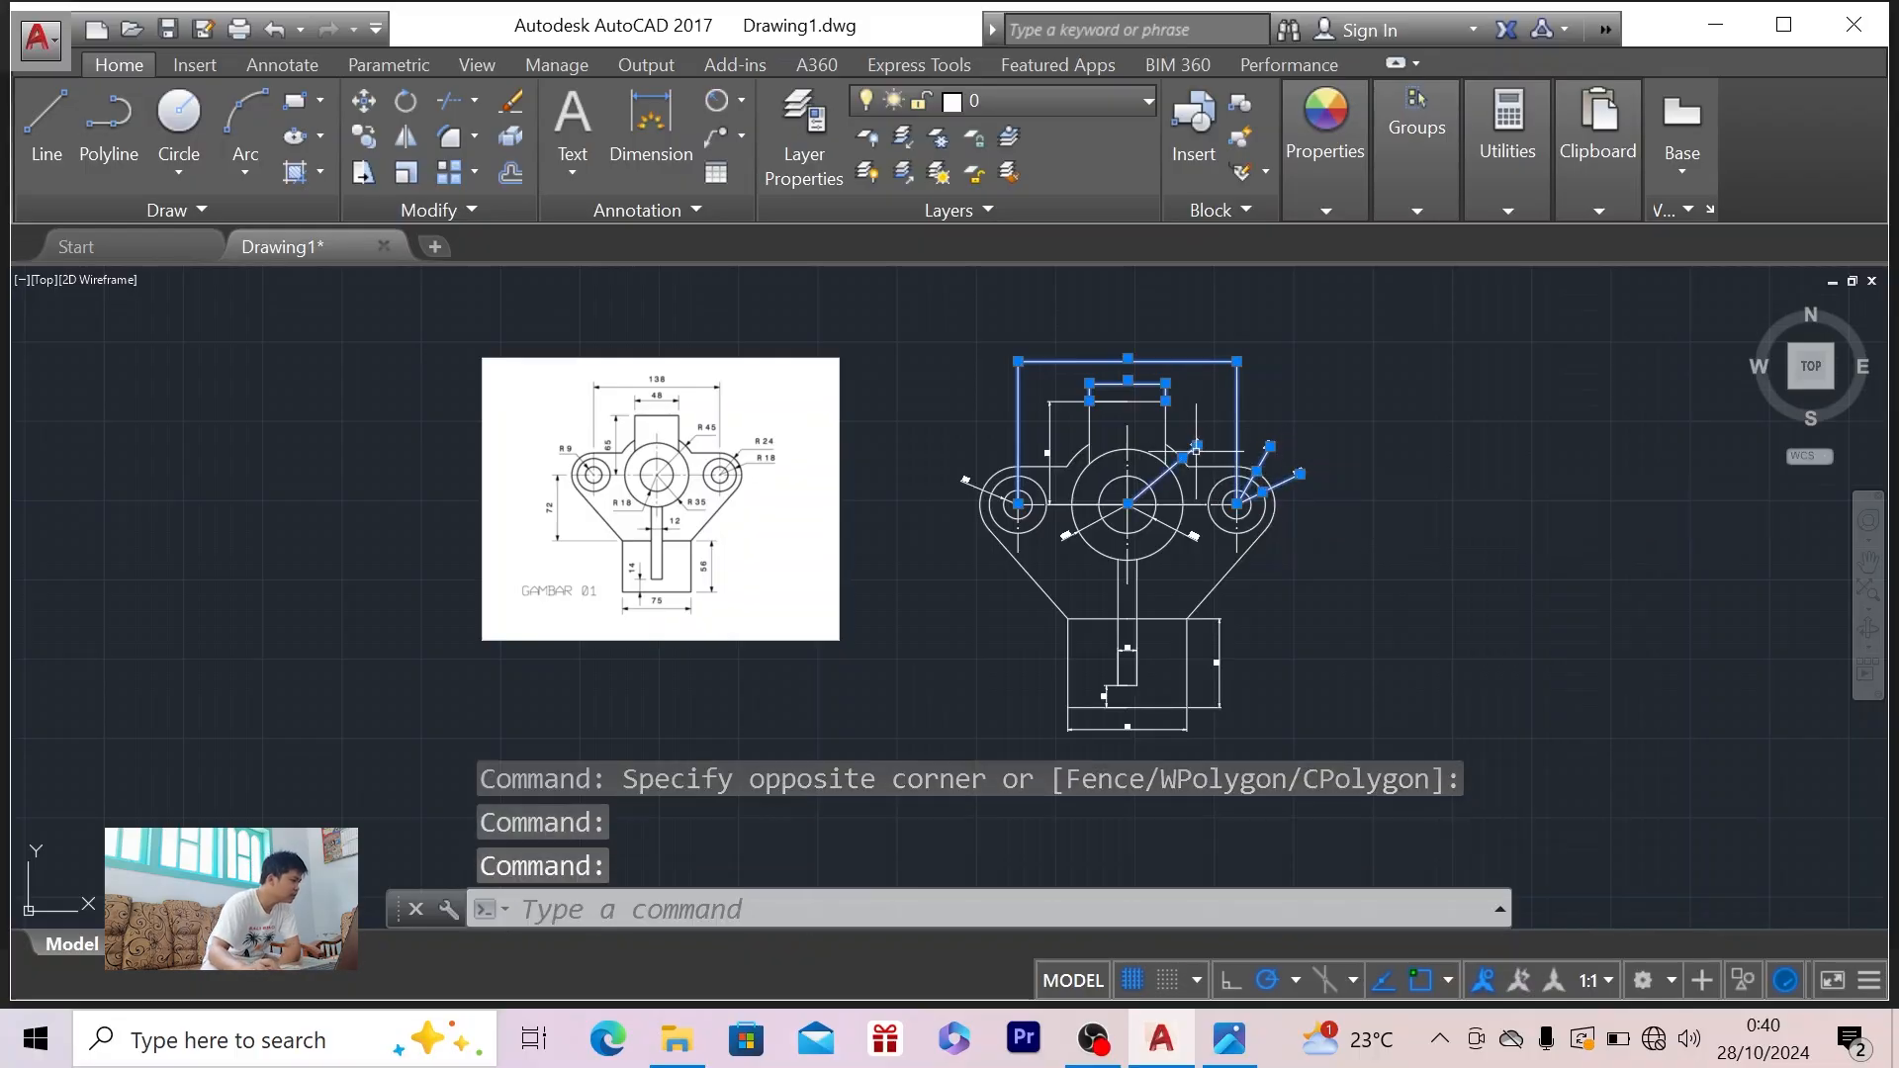
pyautogui.click(1172, 526)
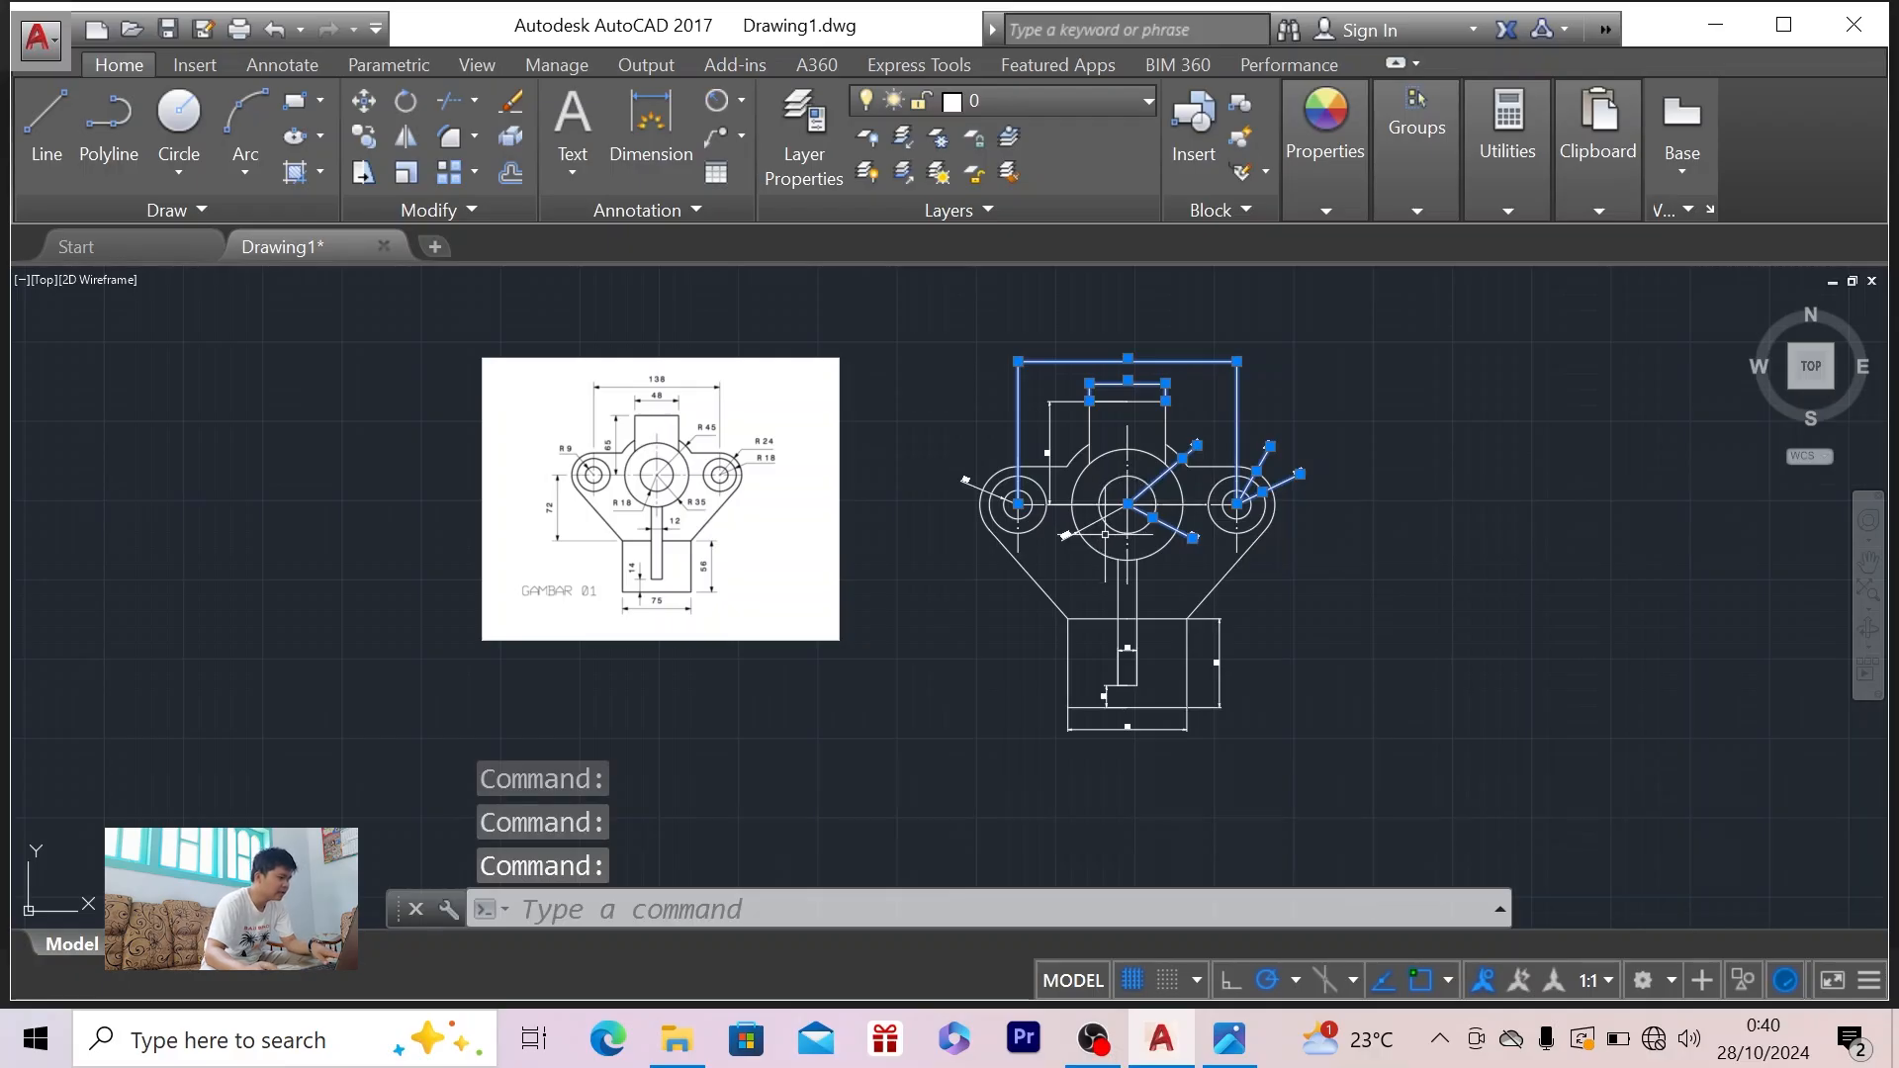
pyautogui.write('PROPERTIES')
pyautogui.press('Return')
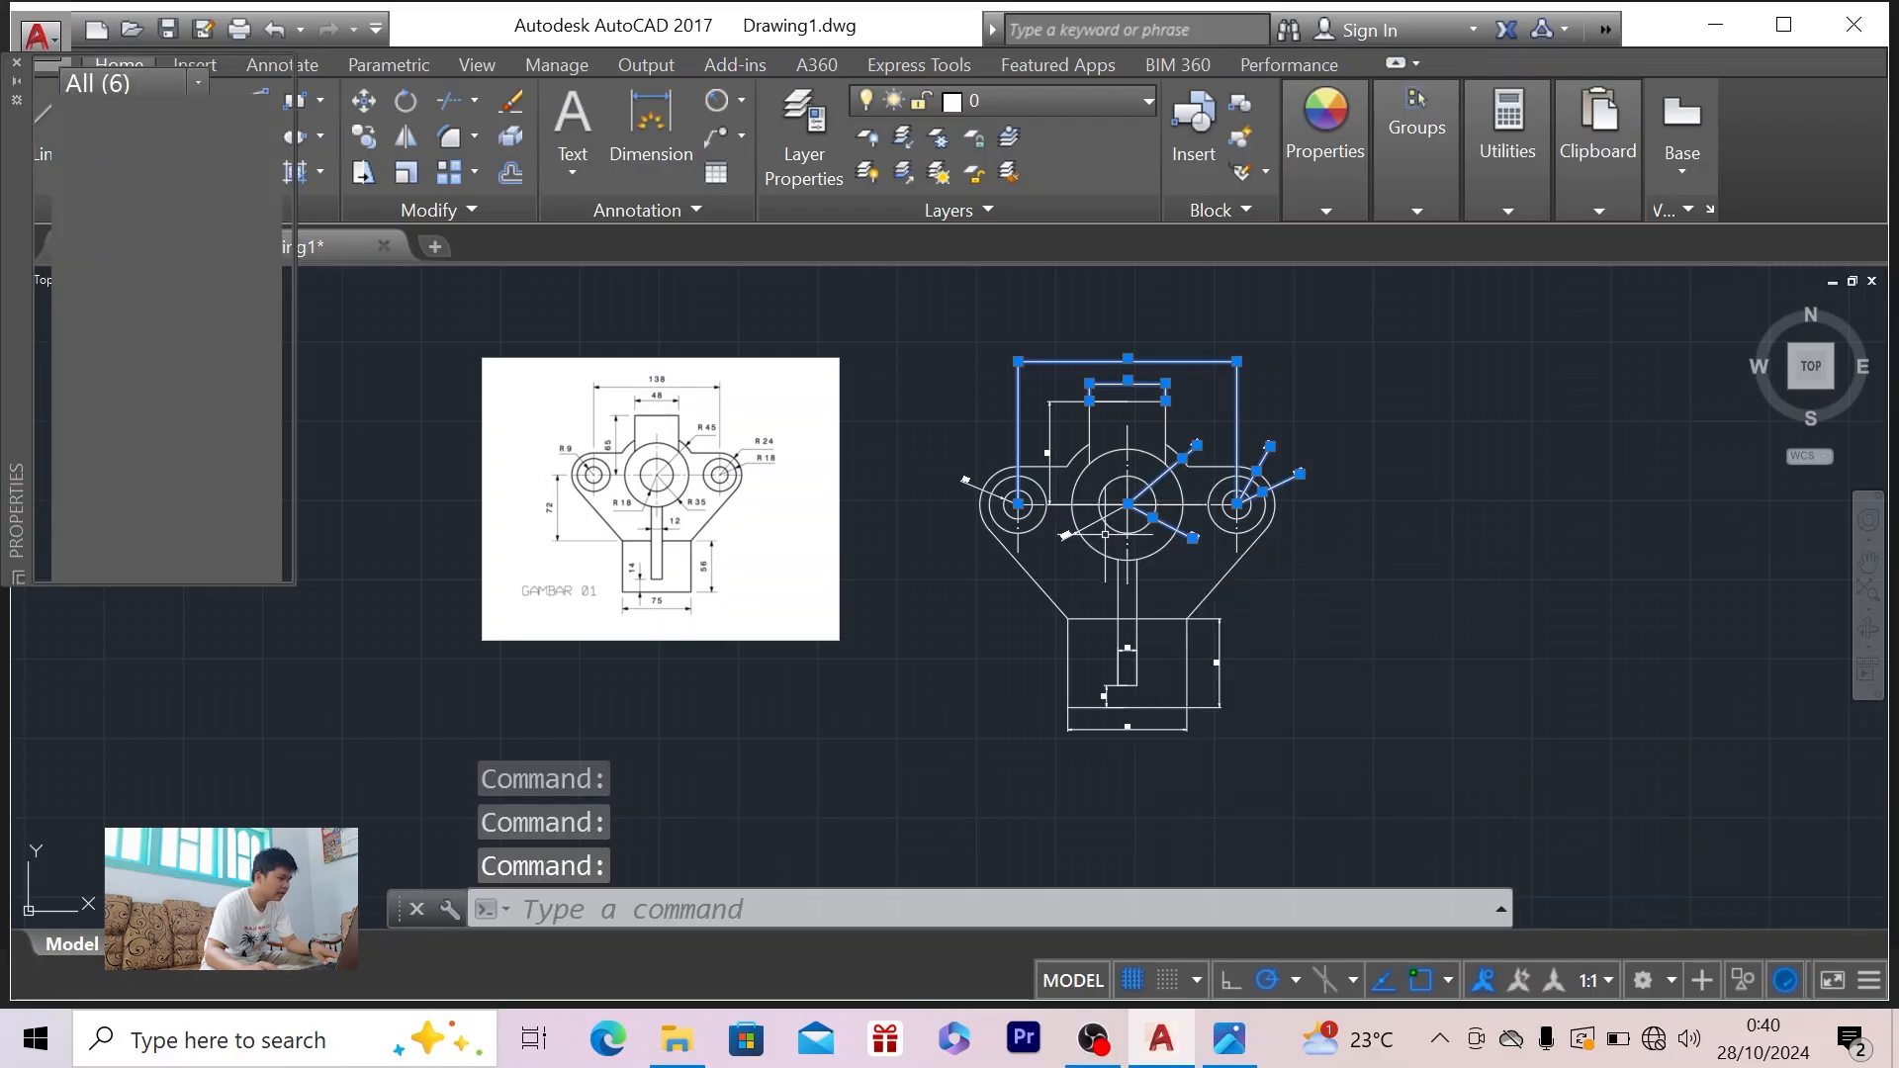
pyautogui.press('Escape')
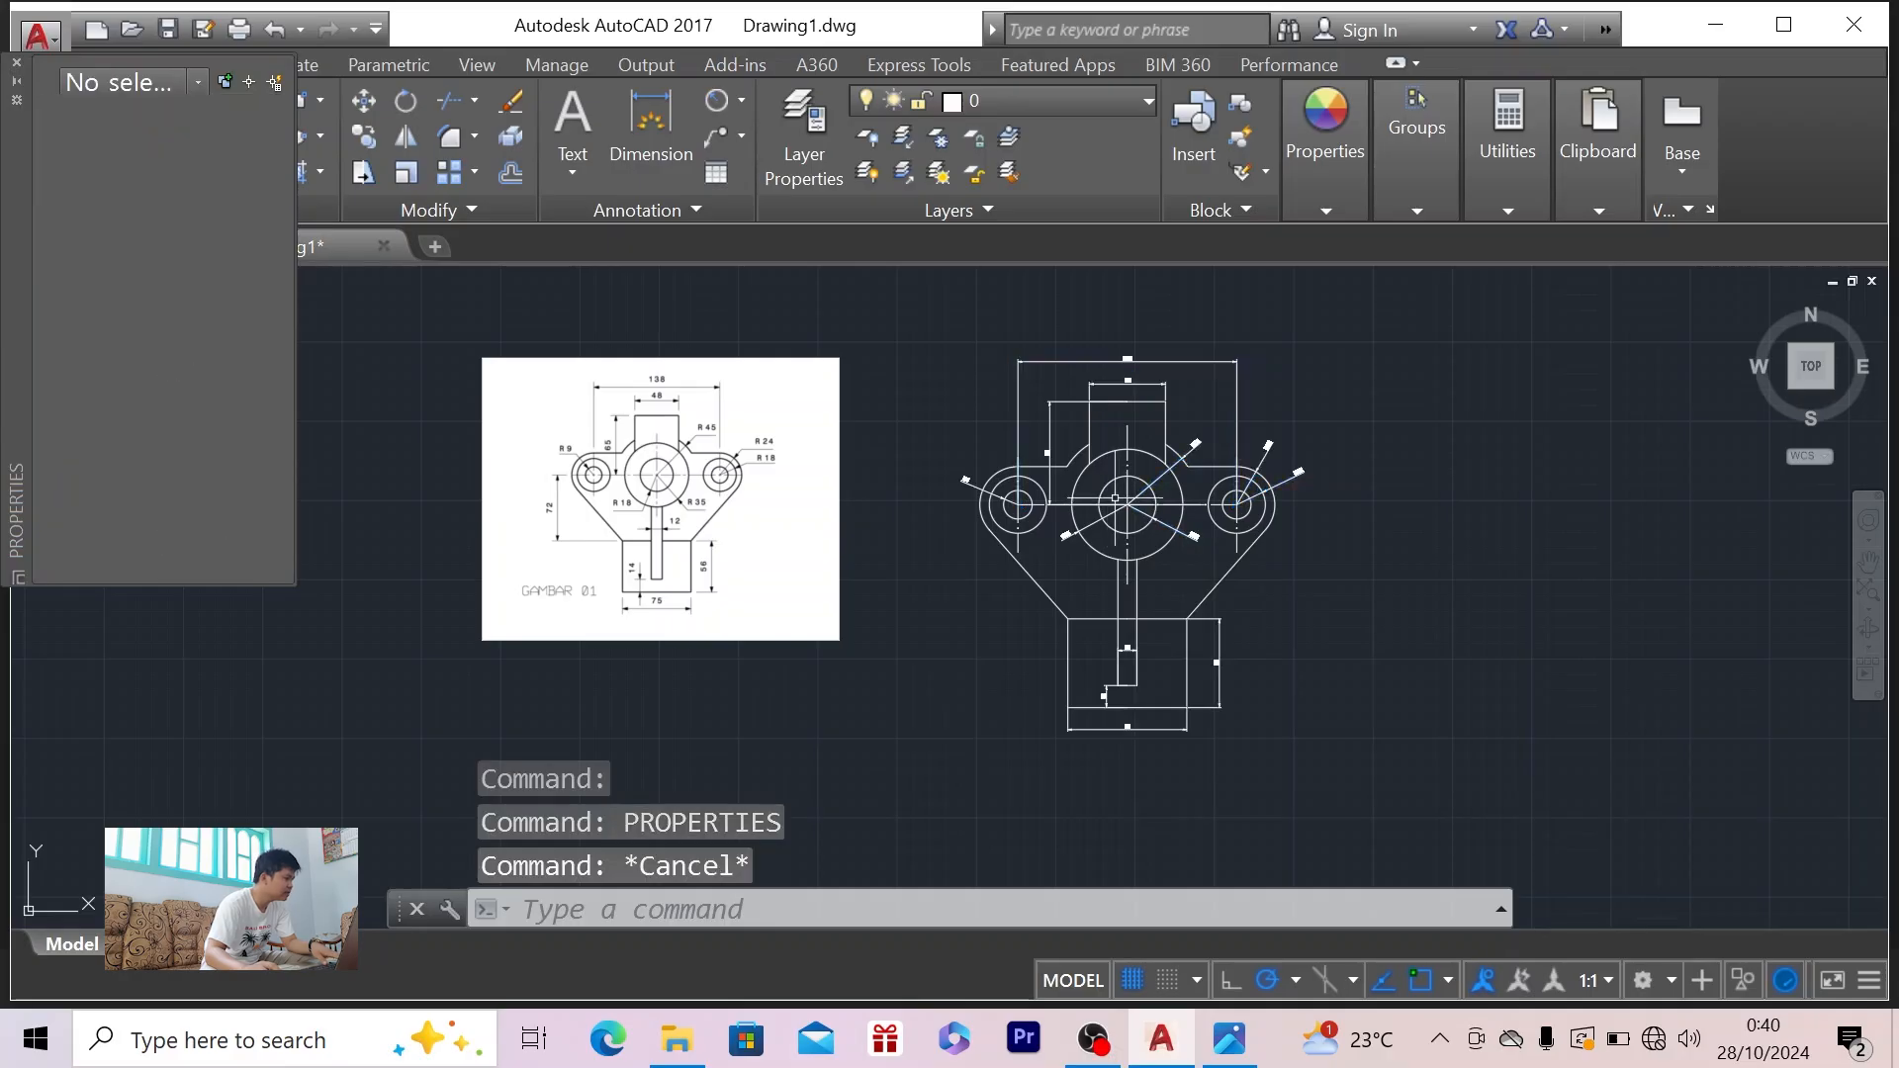
# - Select all thirteen dimensions of the bracket and display their text properties
pyautogui.click(1127, 360)
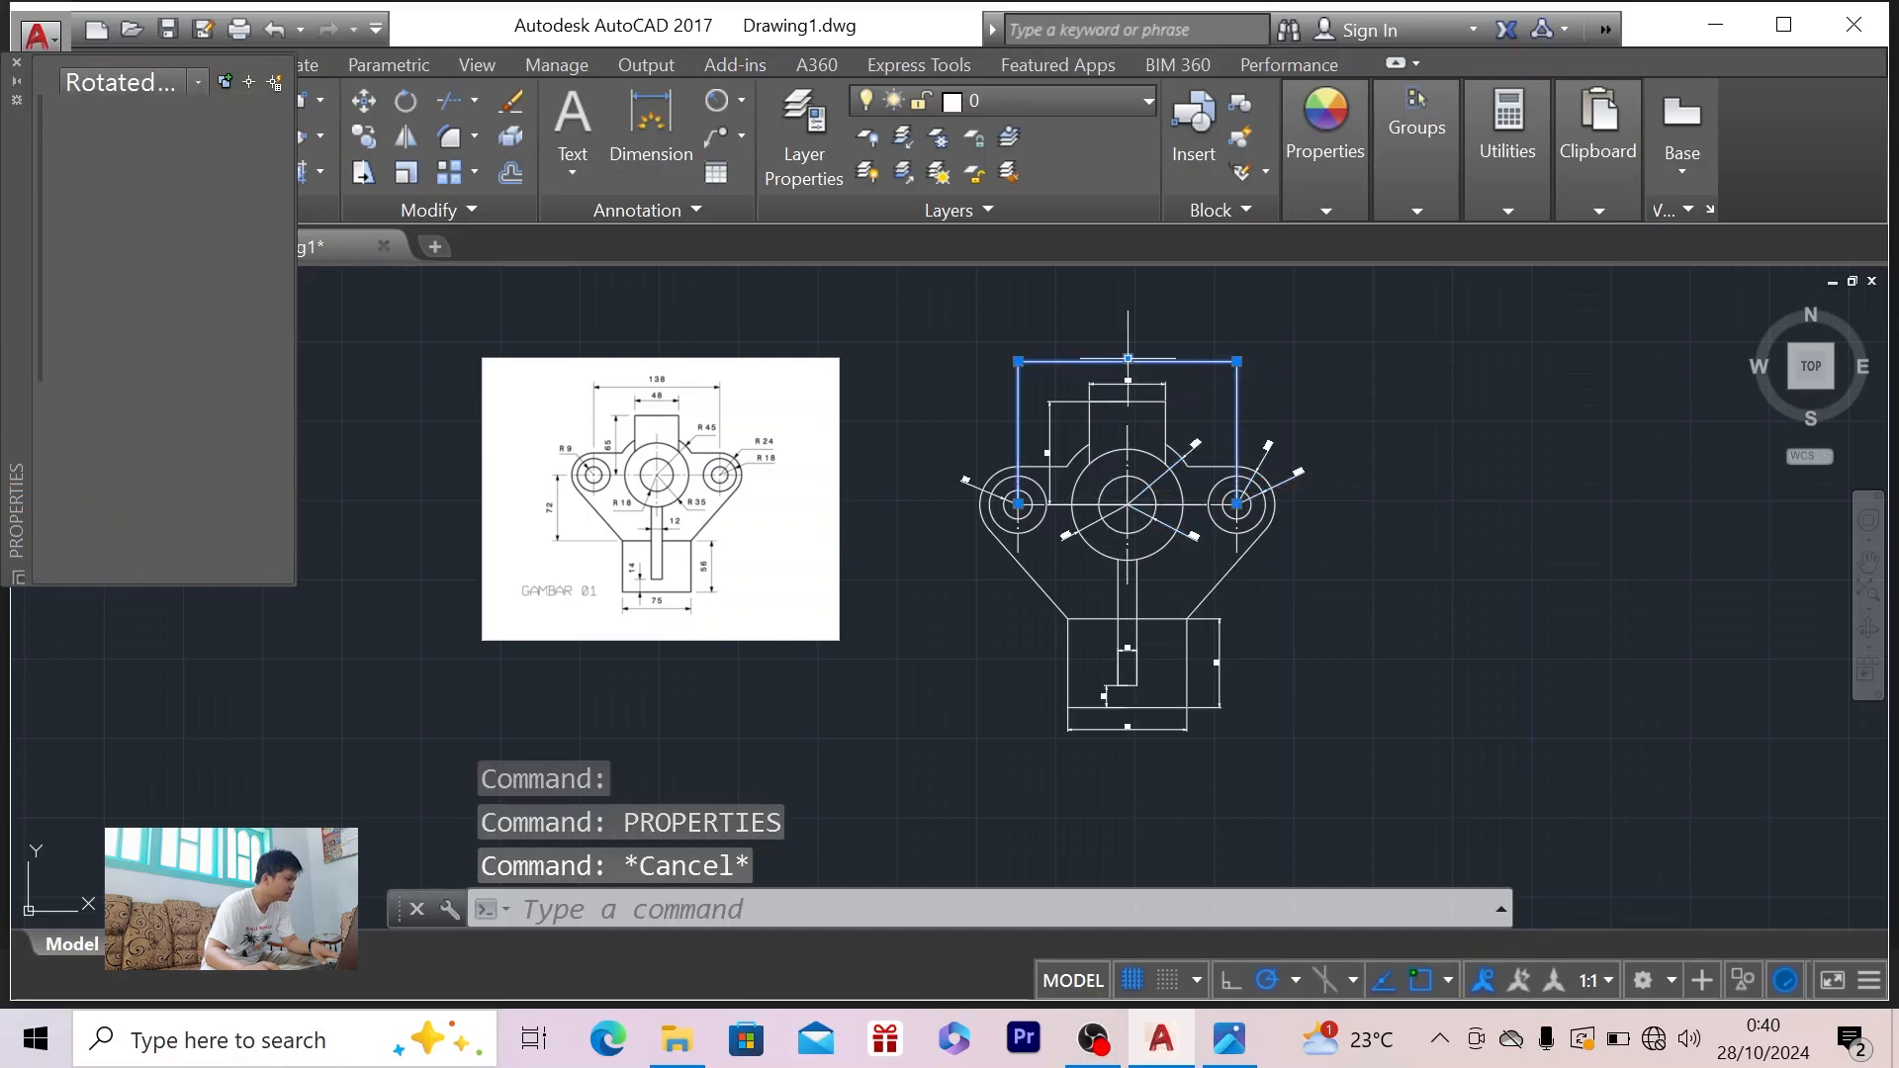
pyautogui.click(1127, 380)
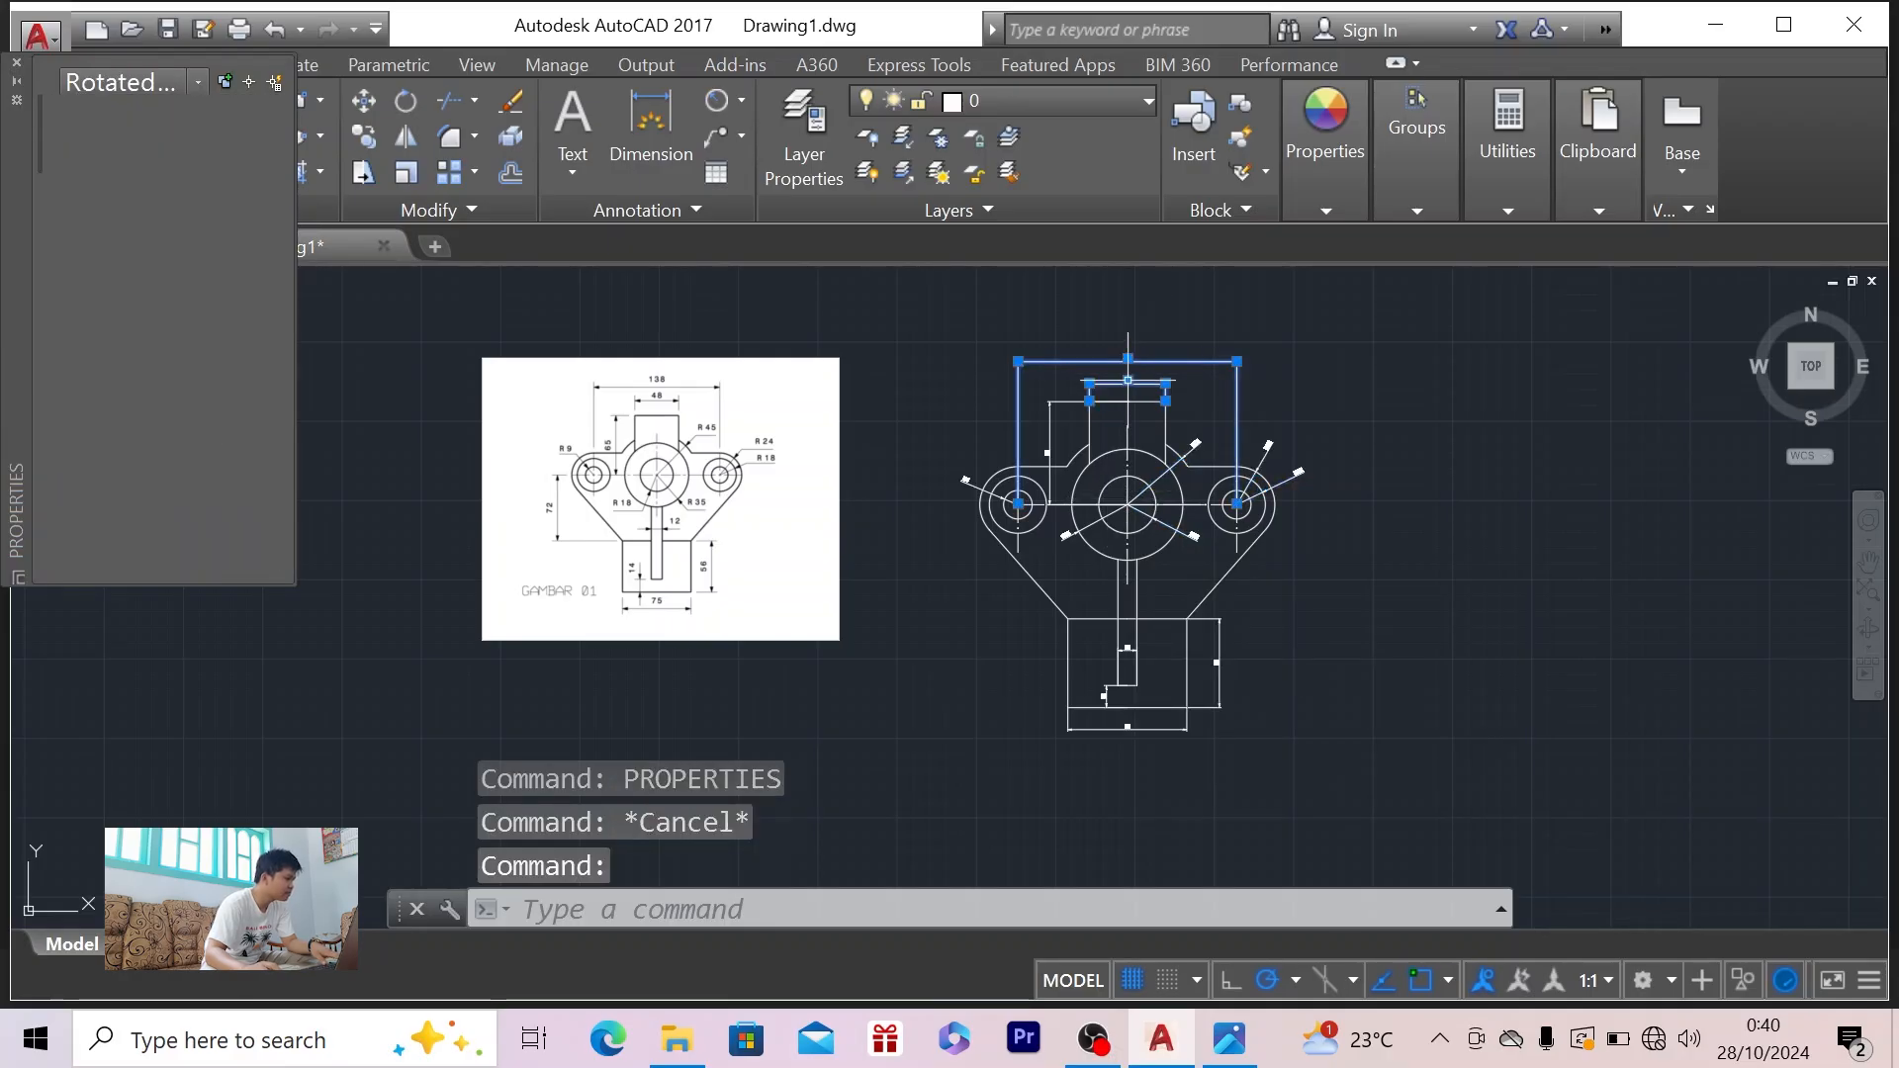
pyautogui.click(1048, 451)
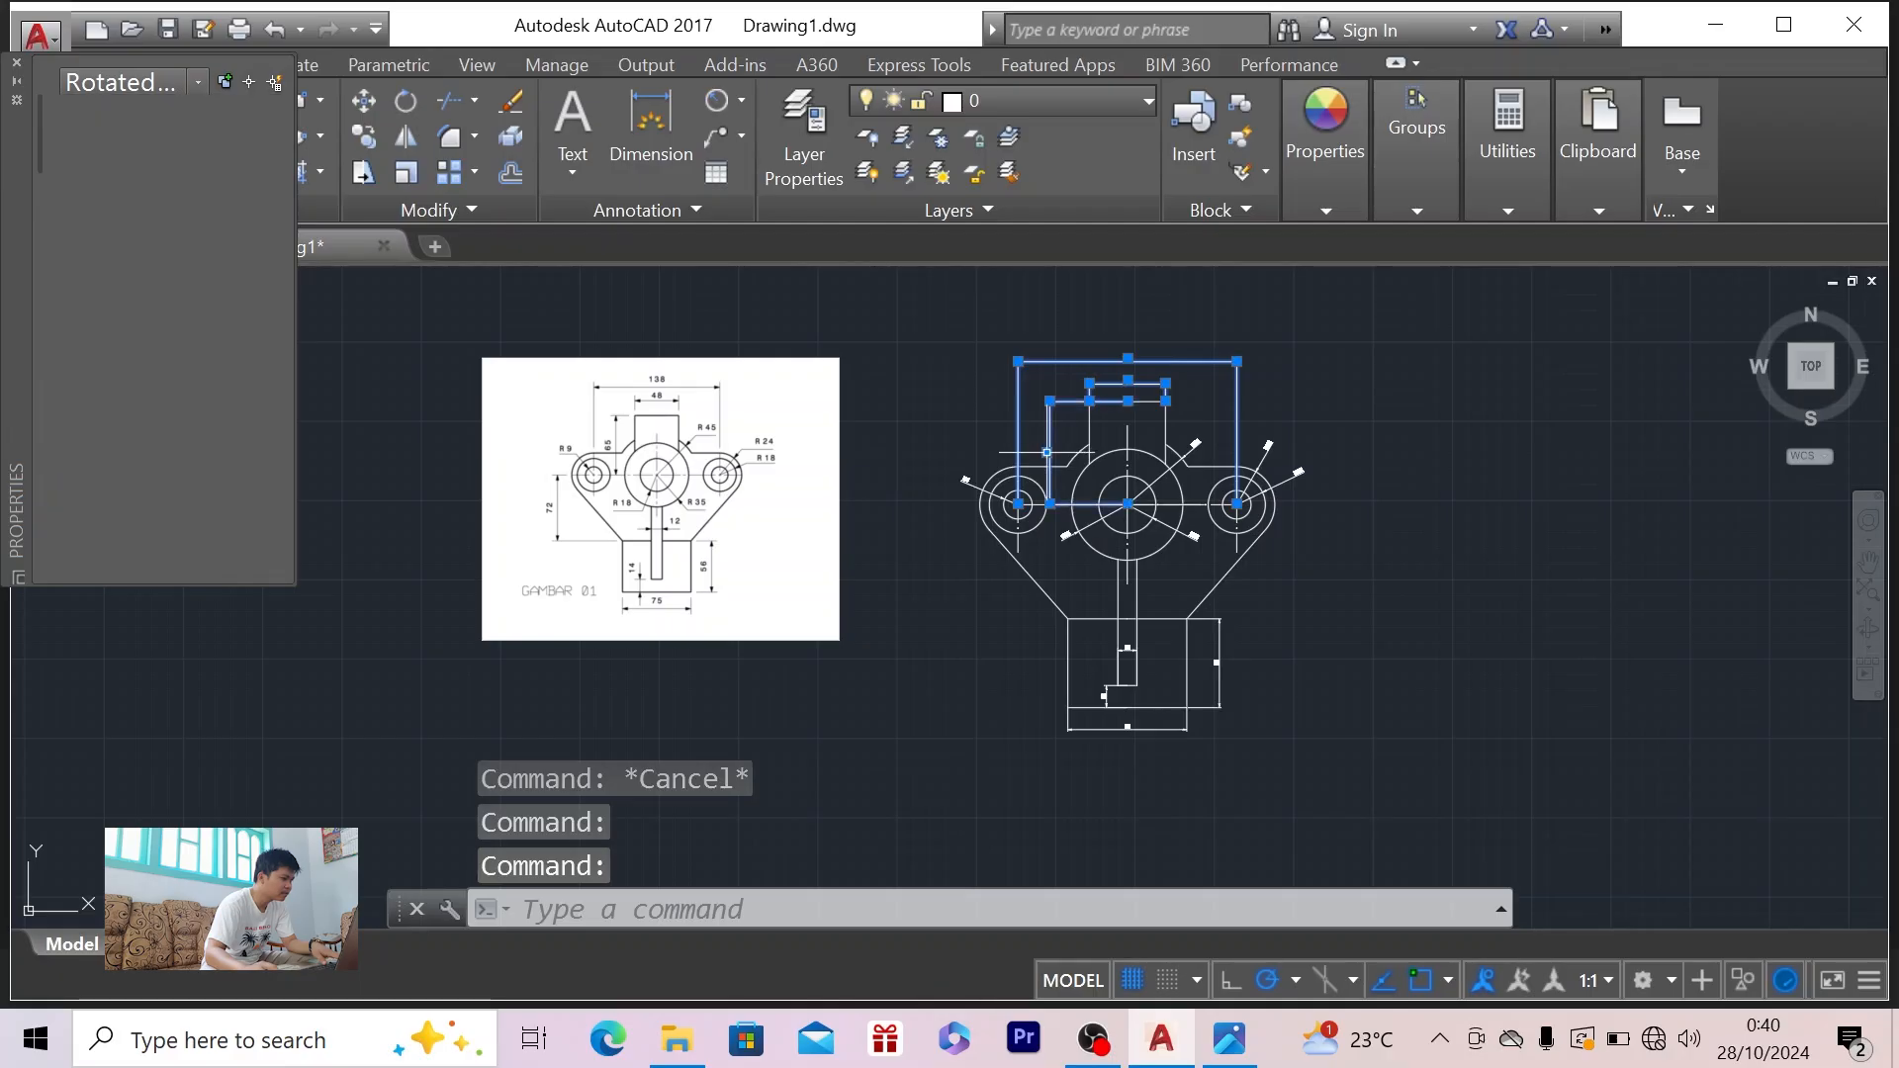
pyautogui.click(967, 480)
pyautogui.click(1065, 534)
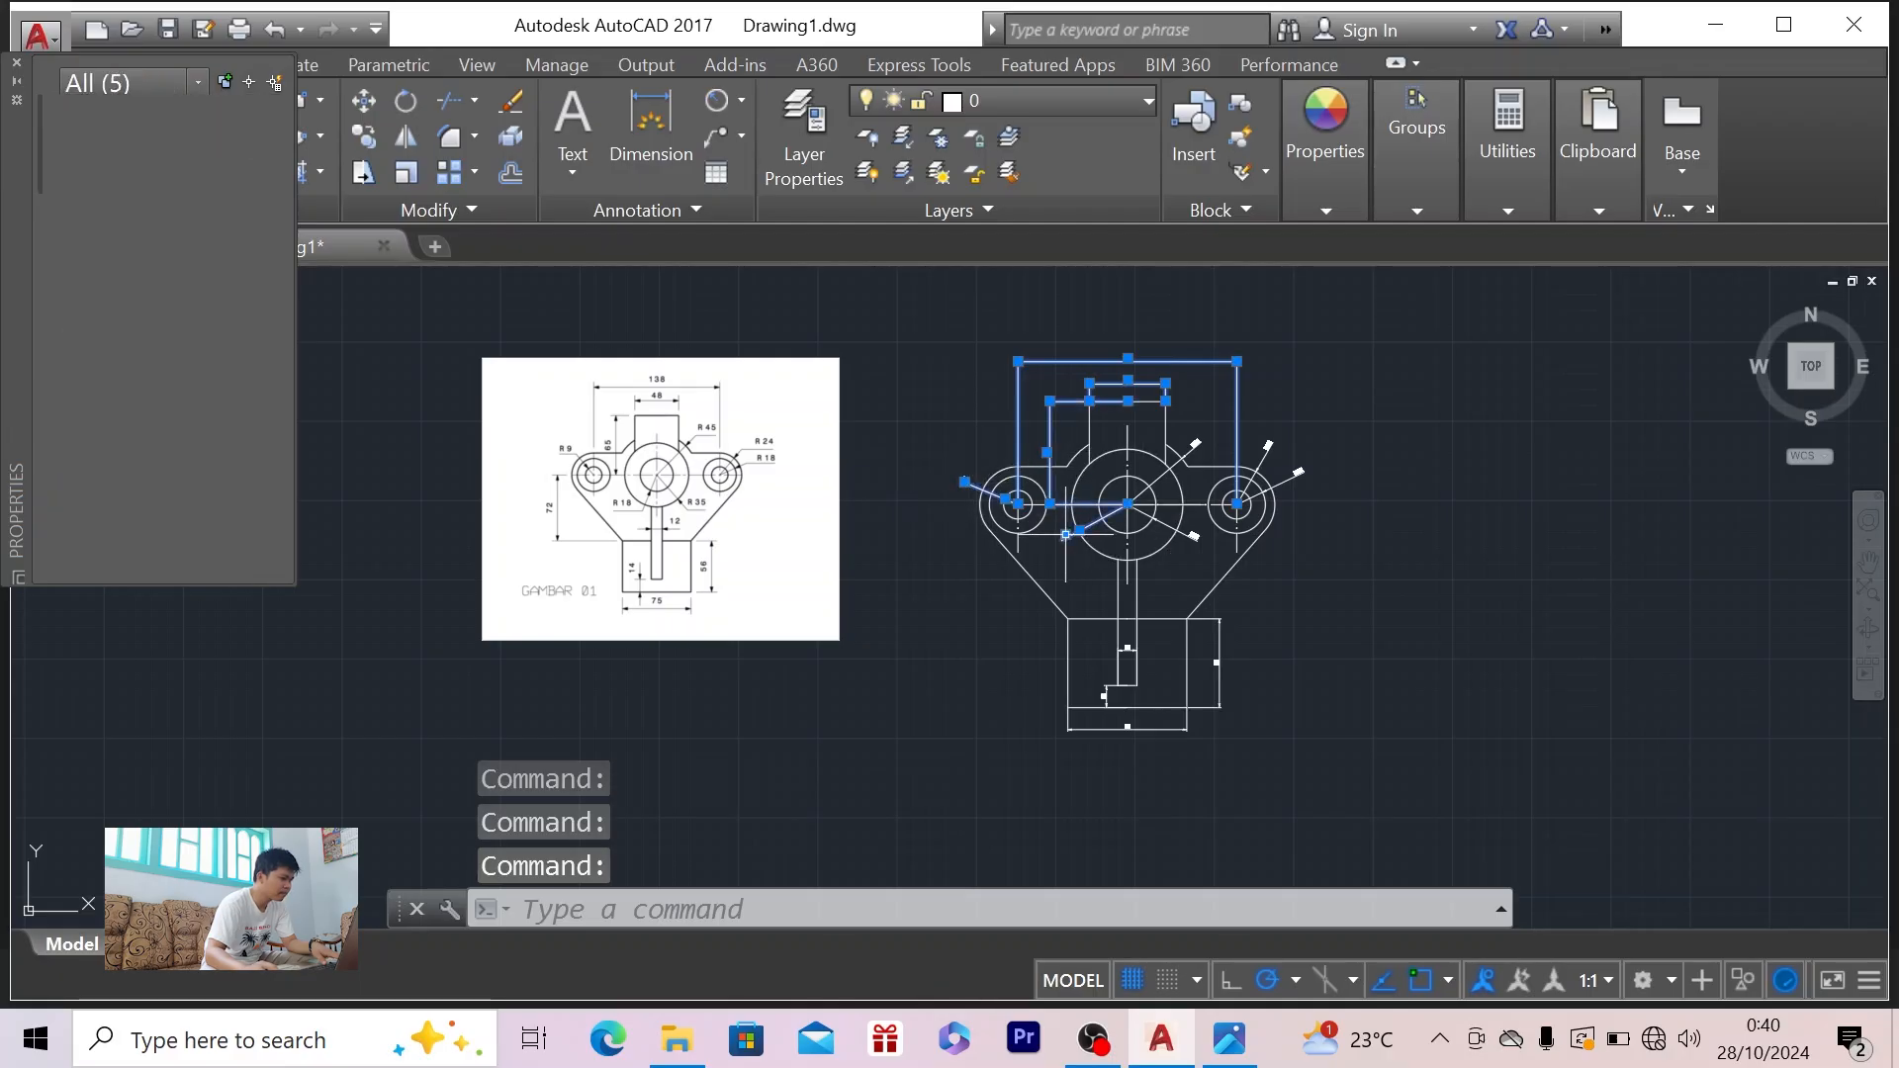
pyautogui.click(1110, 687)
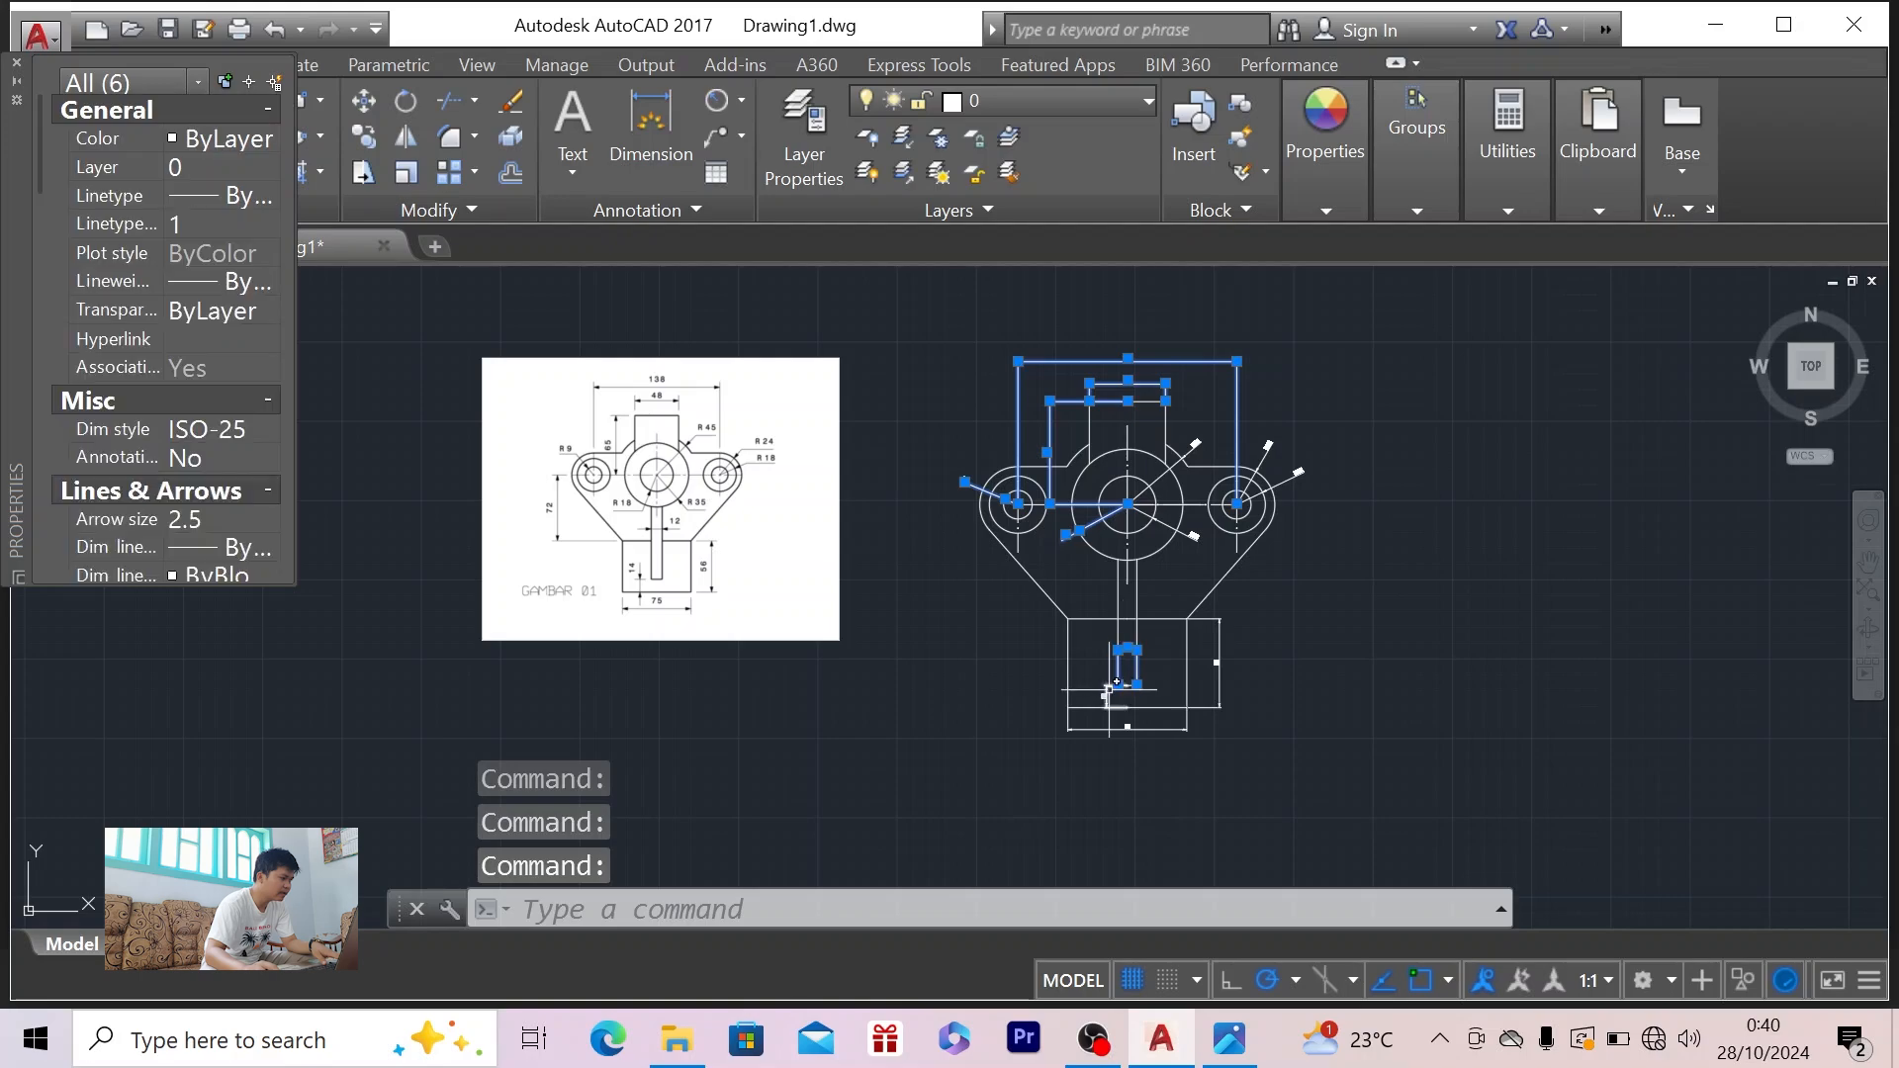
pyautogui.click(1107, 685)
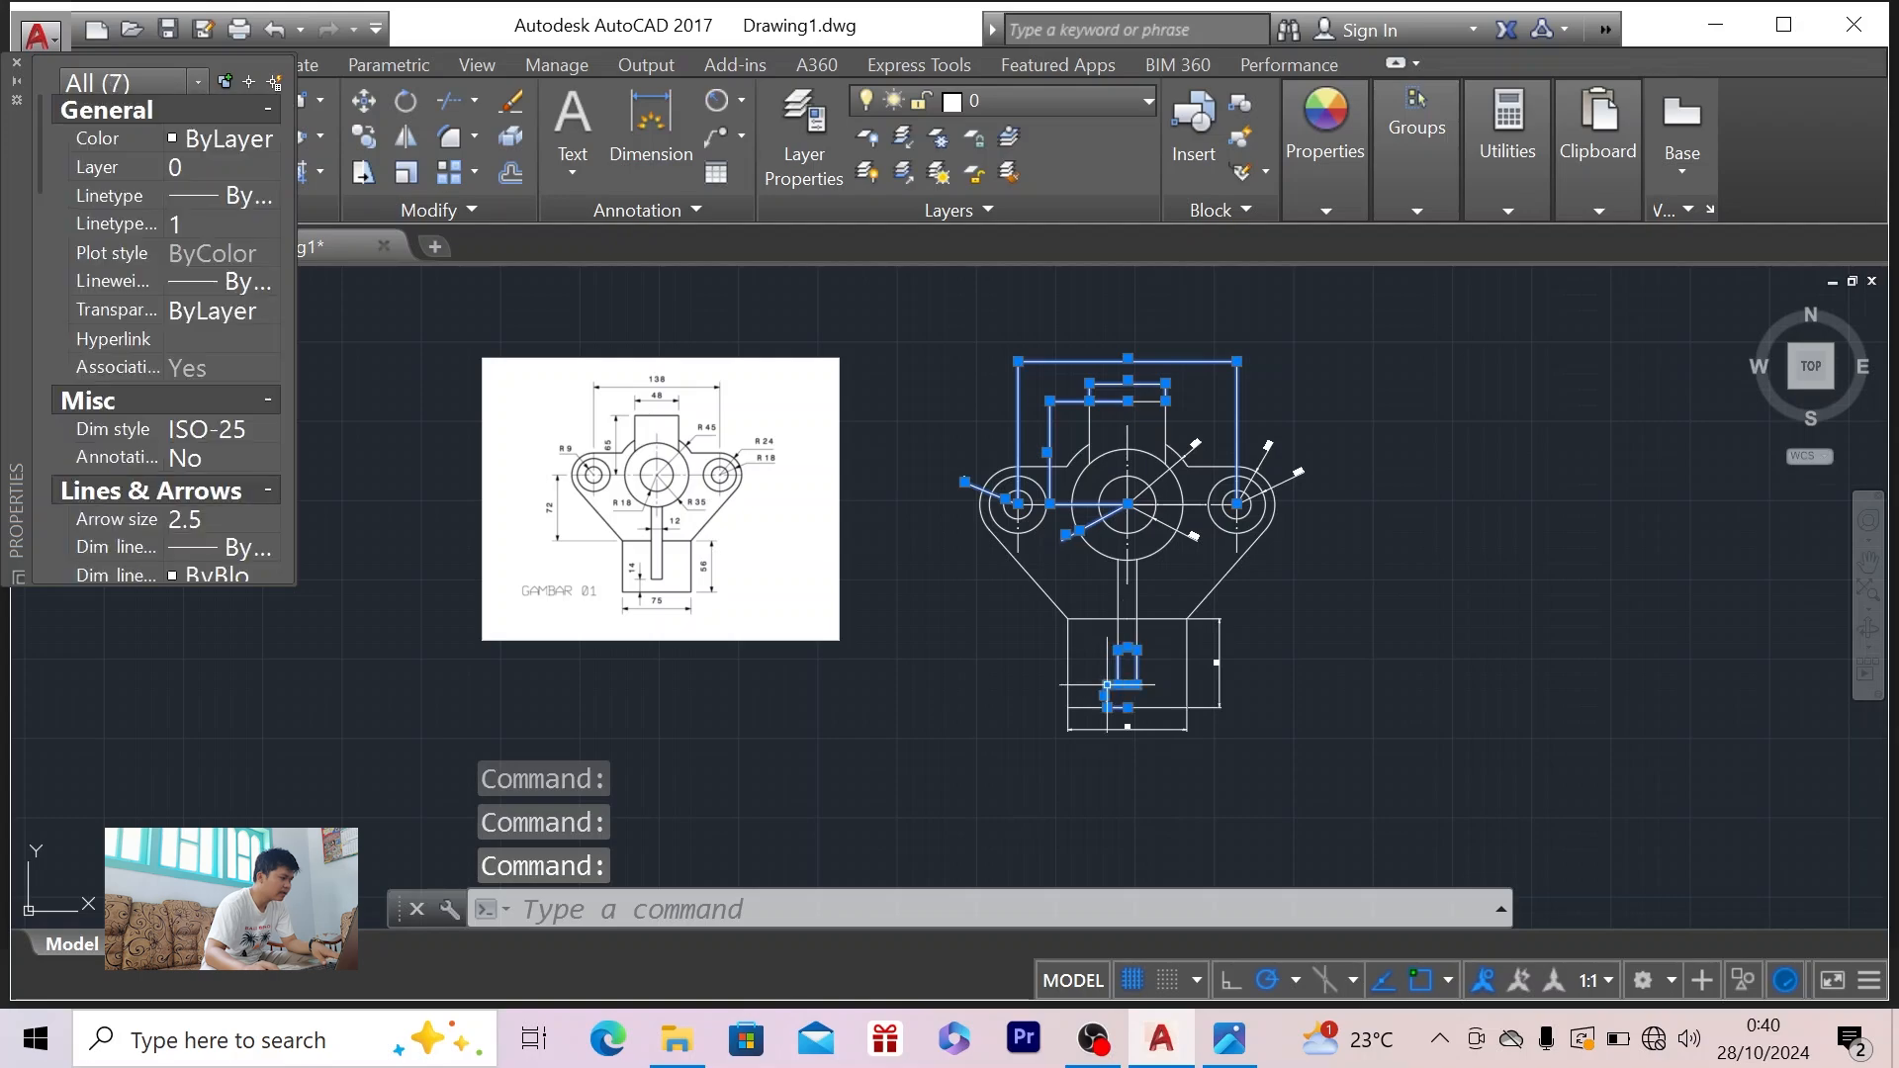
pyautogui.click(1129, 731)
pyautogui.click(1218, 664)
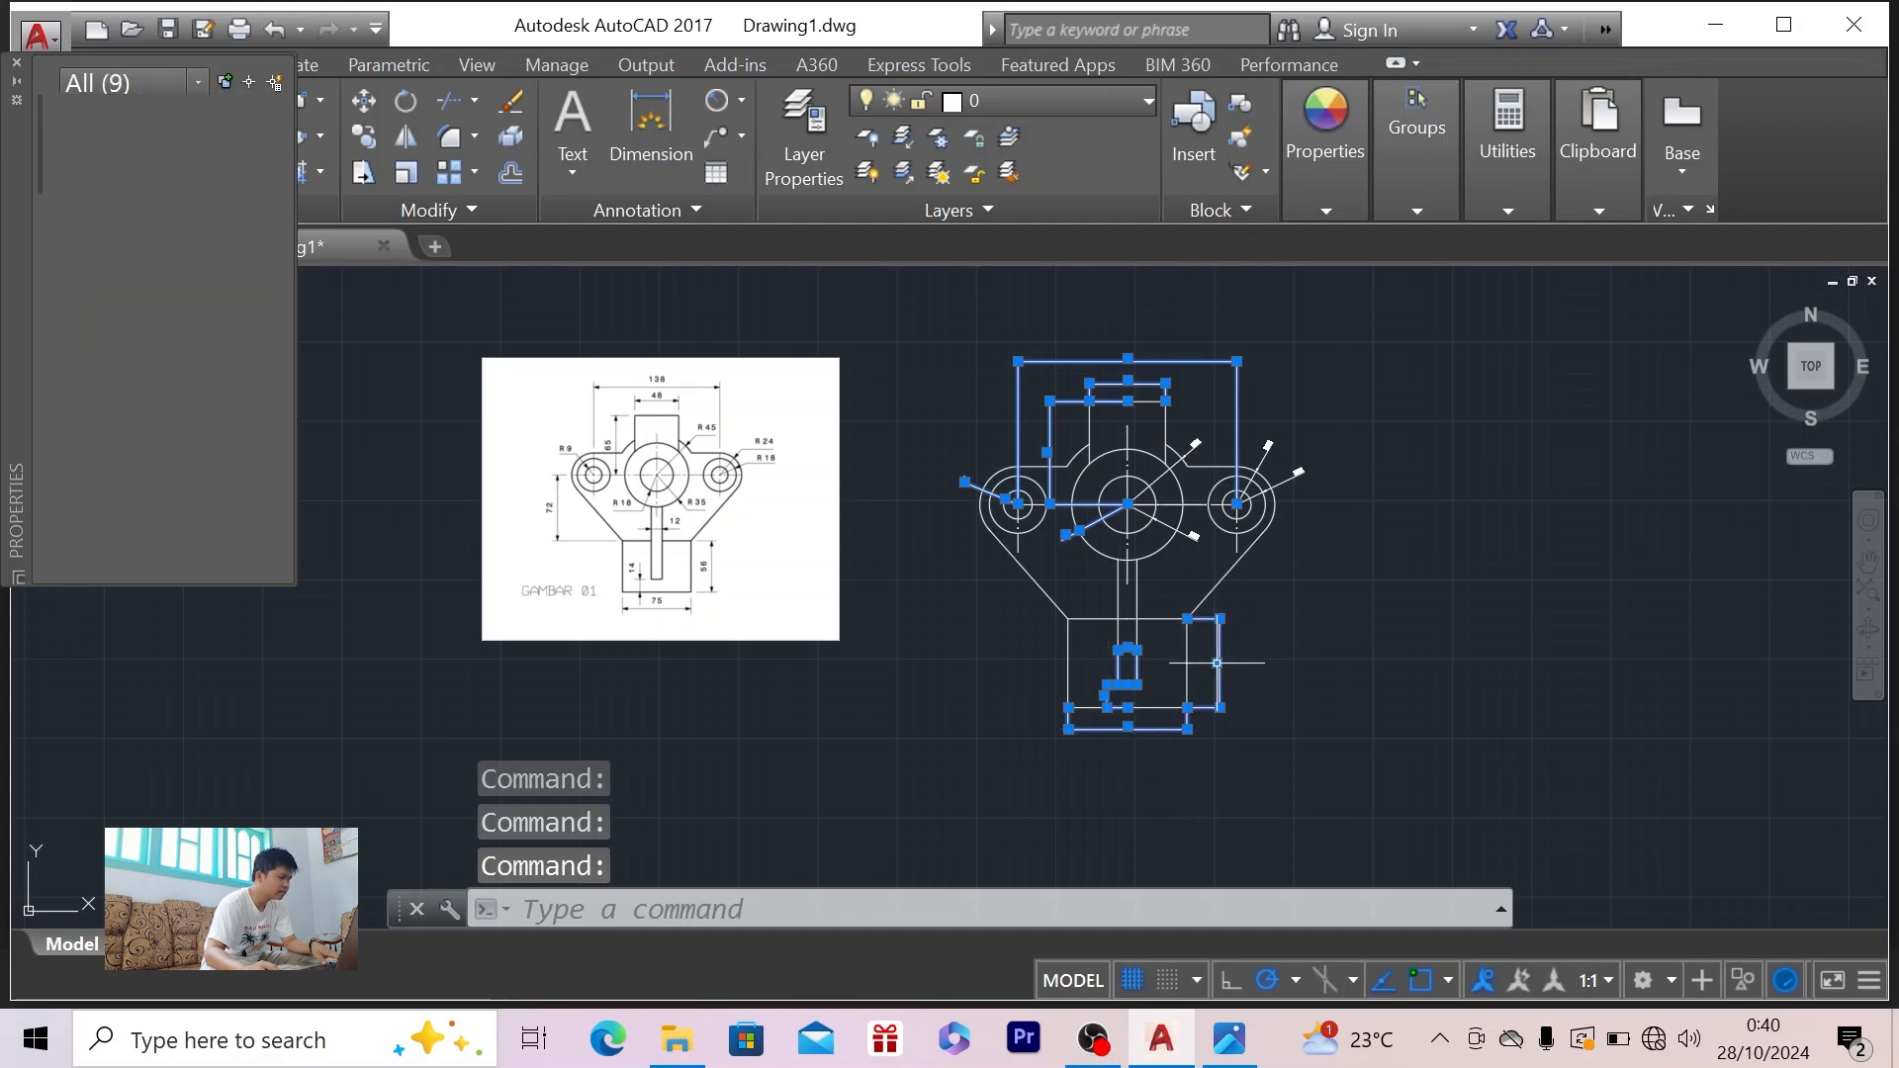
pyautogui.click(1196, 537)
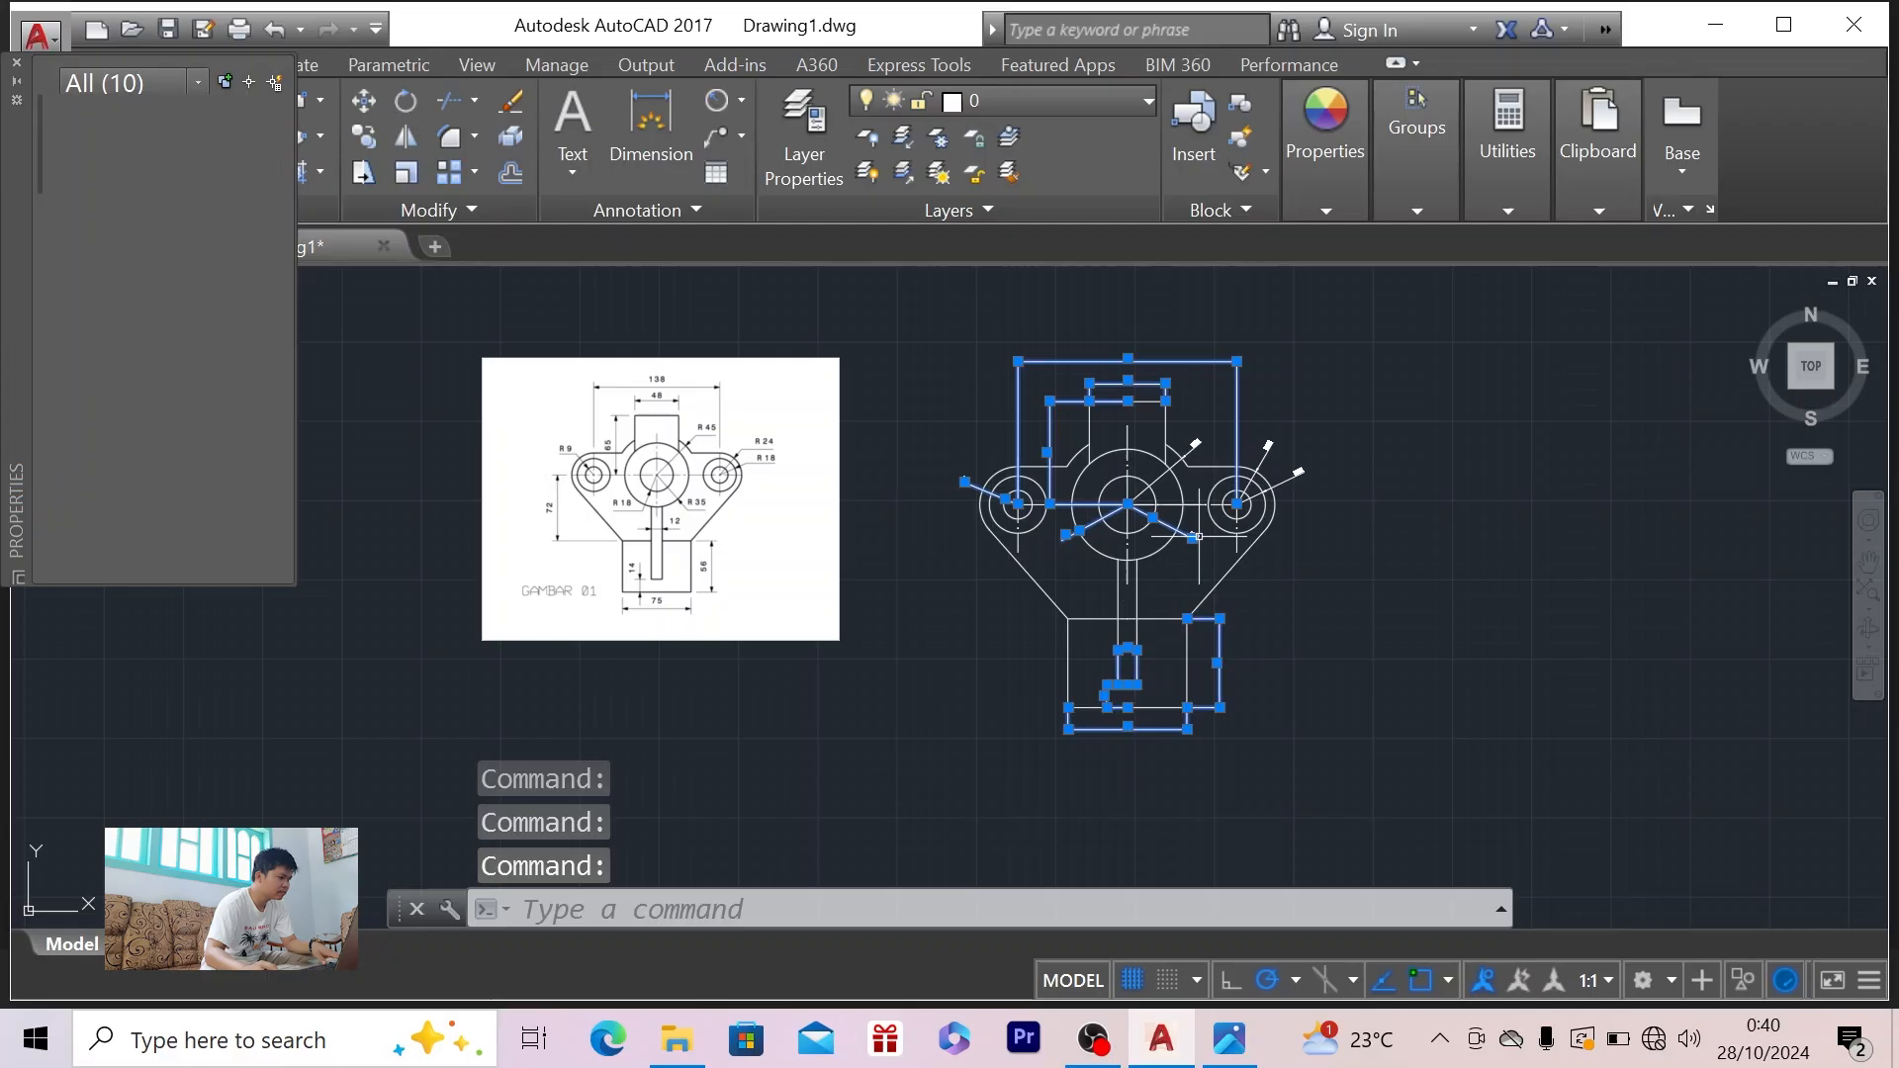
pyautogui.click(1197, 443)
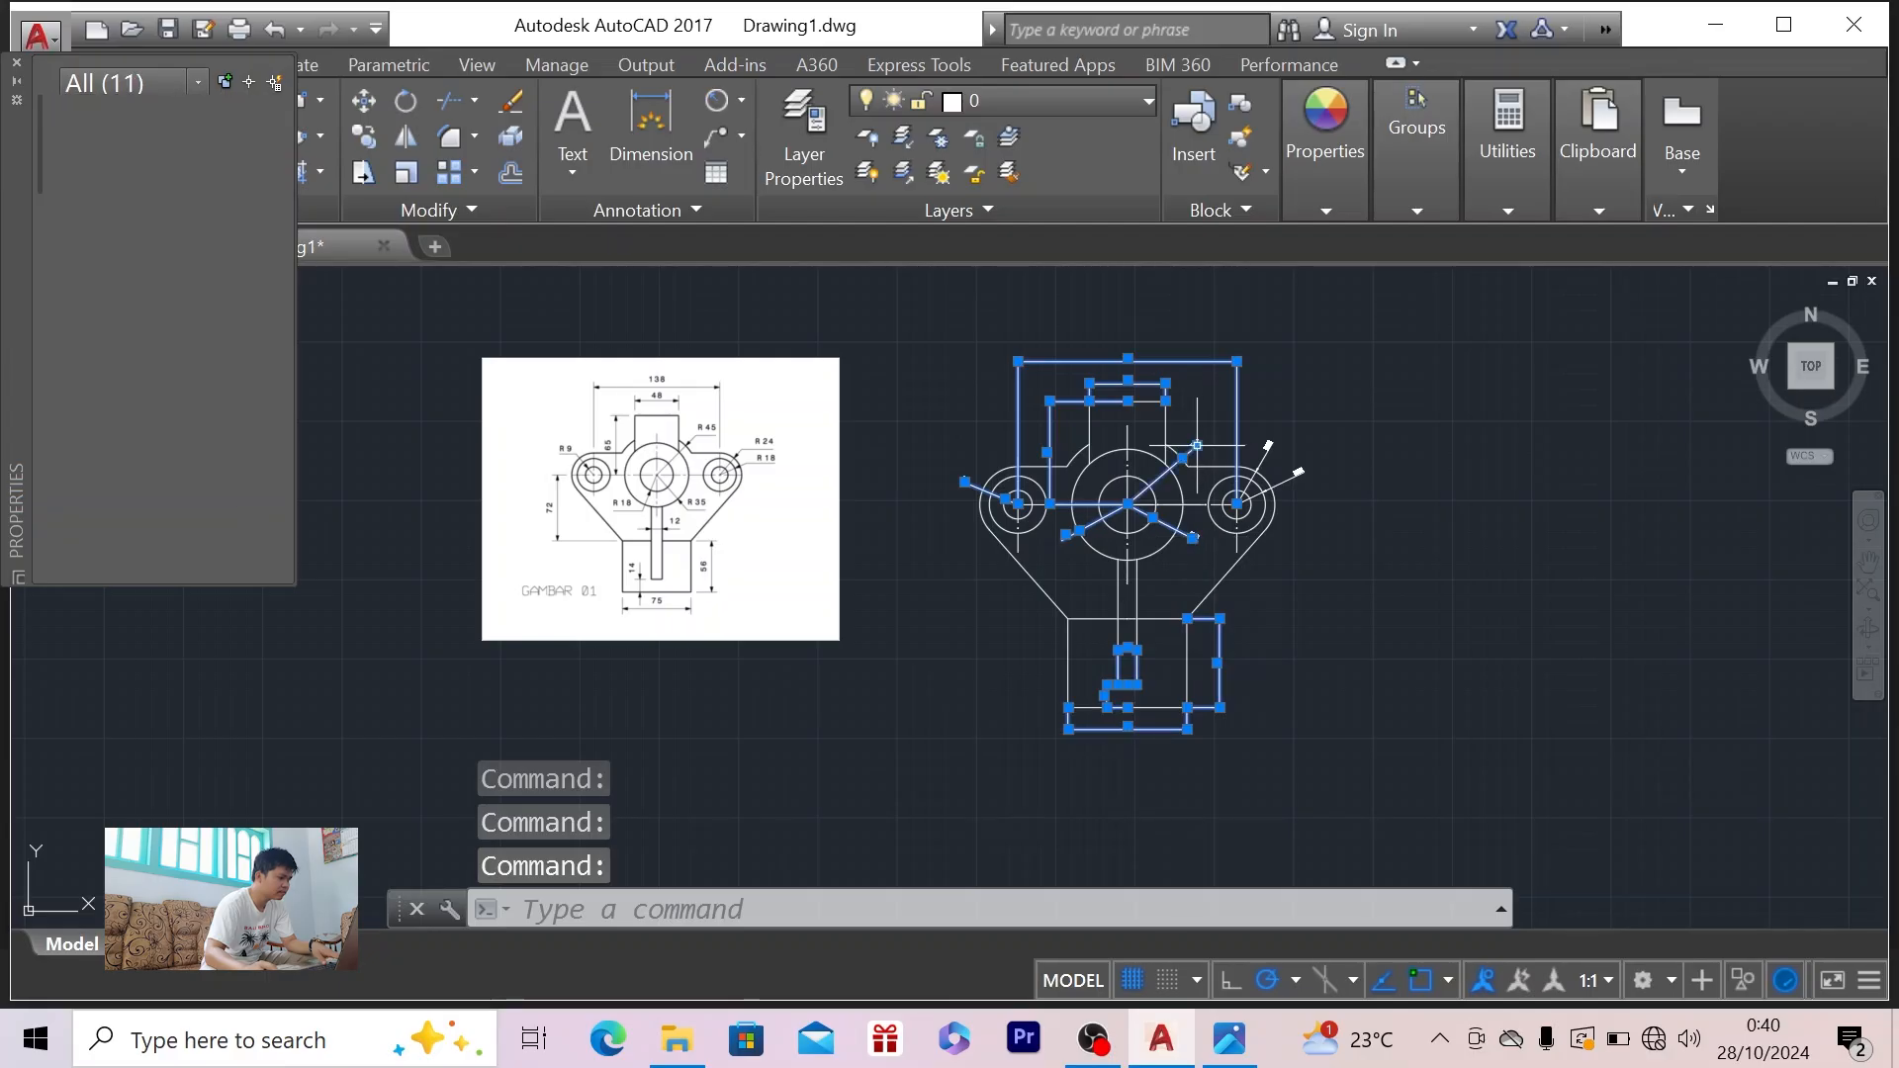
pyautogui.click(1269, 445)
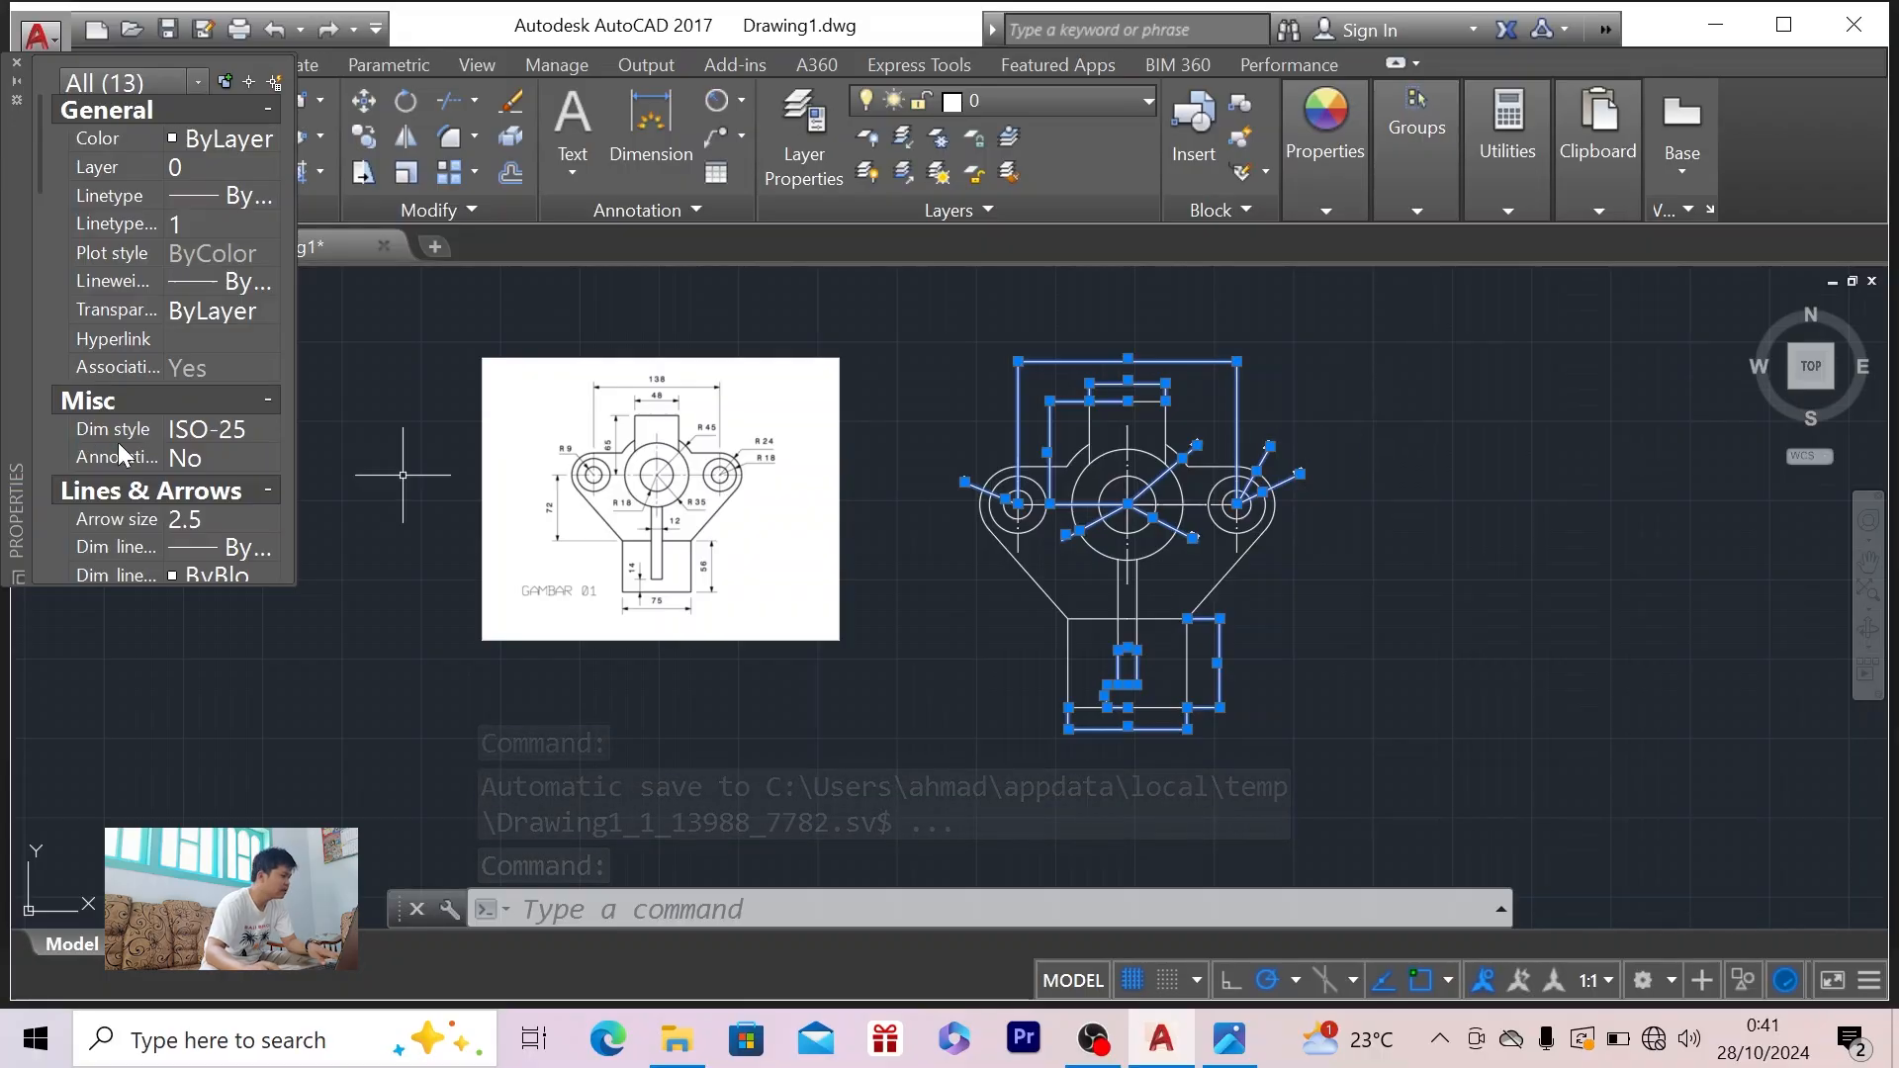
pyautogui.scroll(-2, 85, 300)
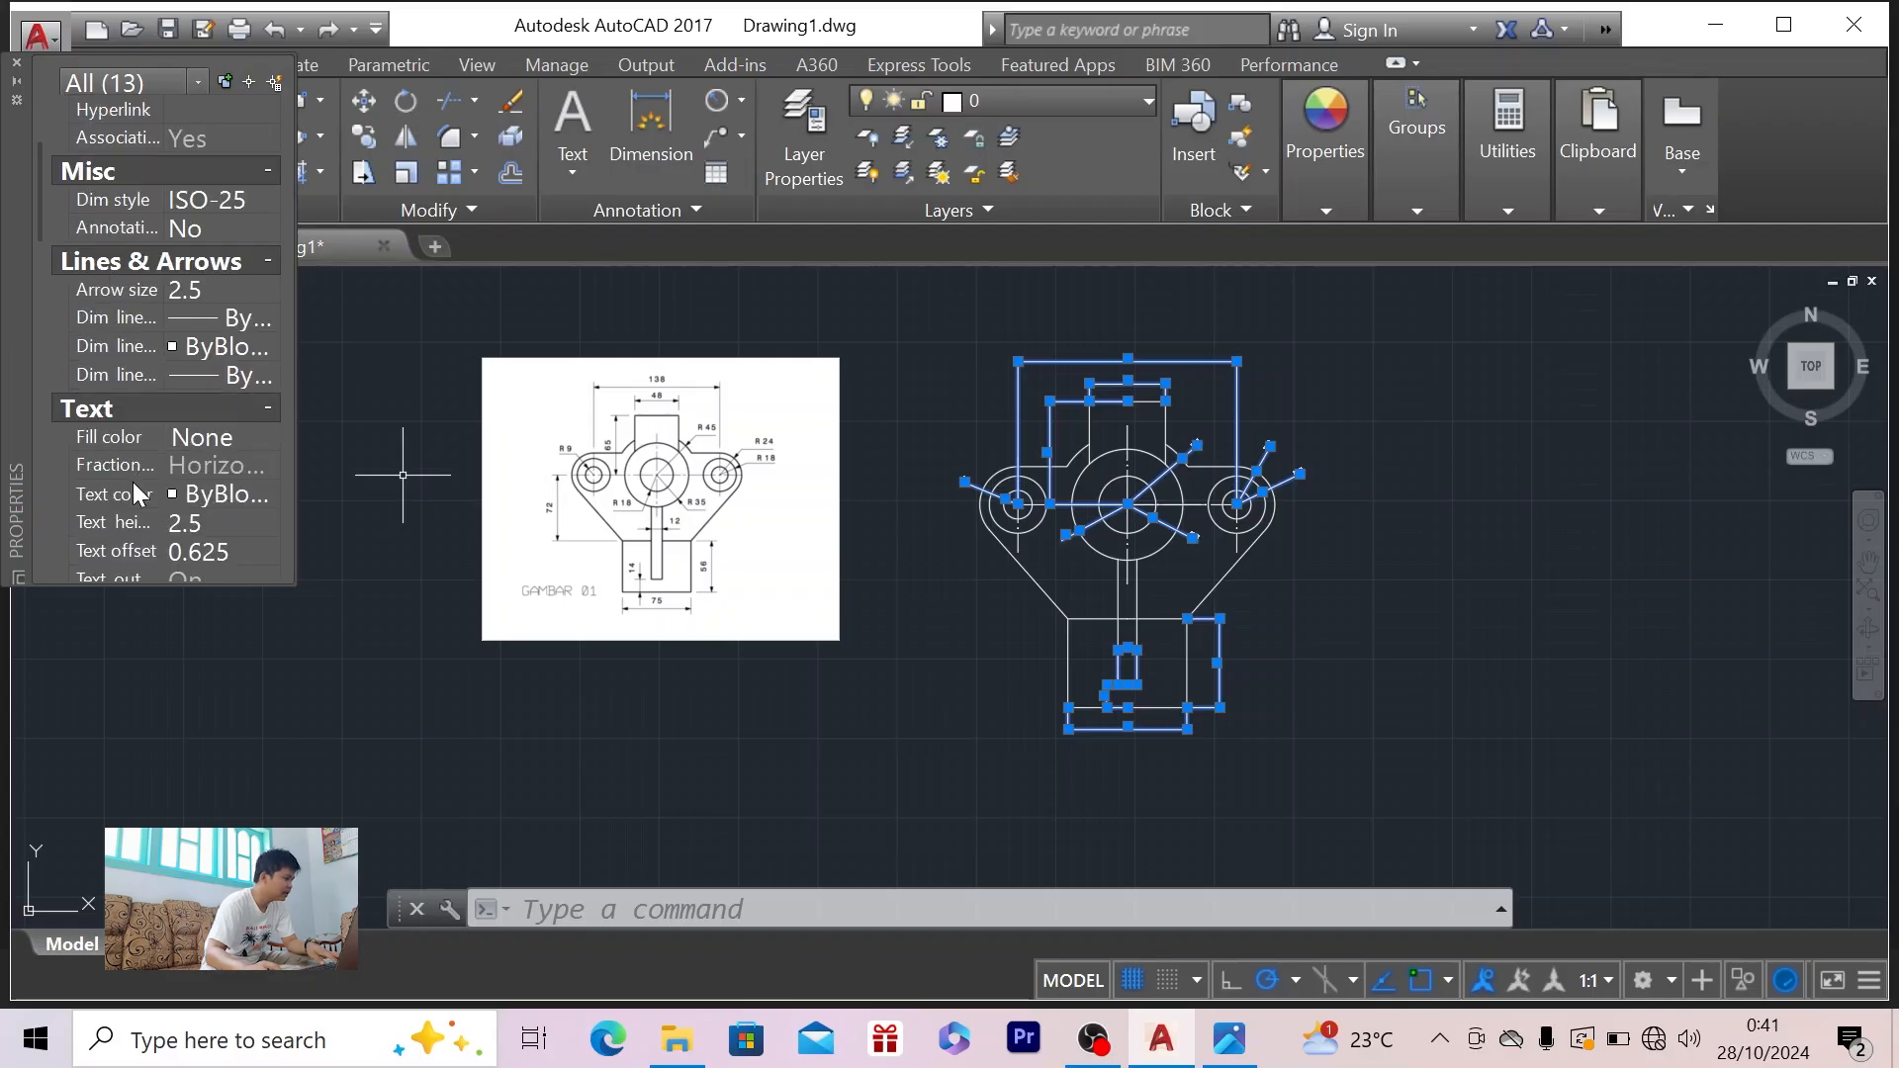
pyautogui.scroll(-1, 135, 485)
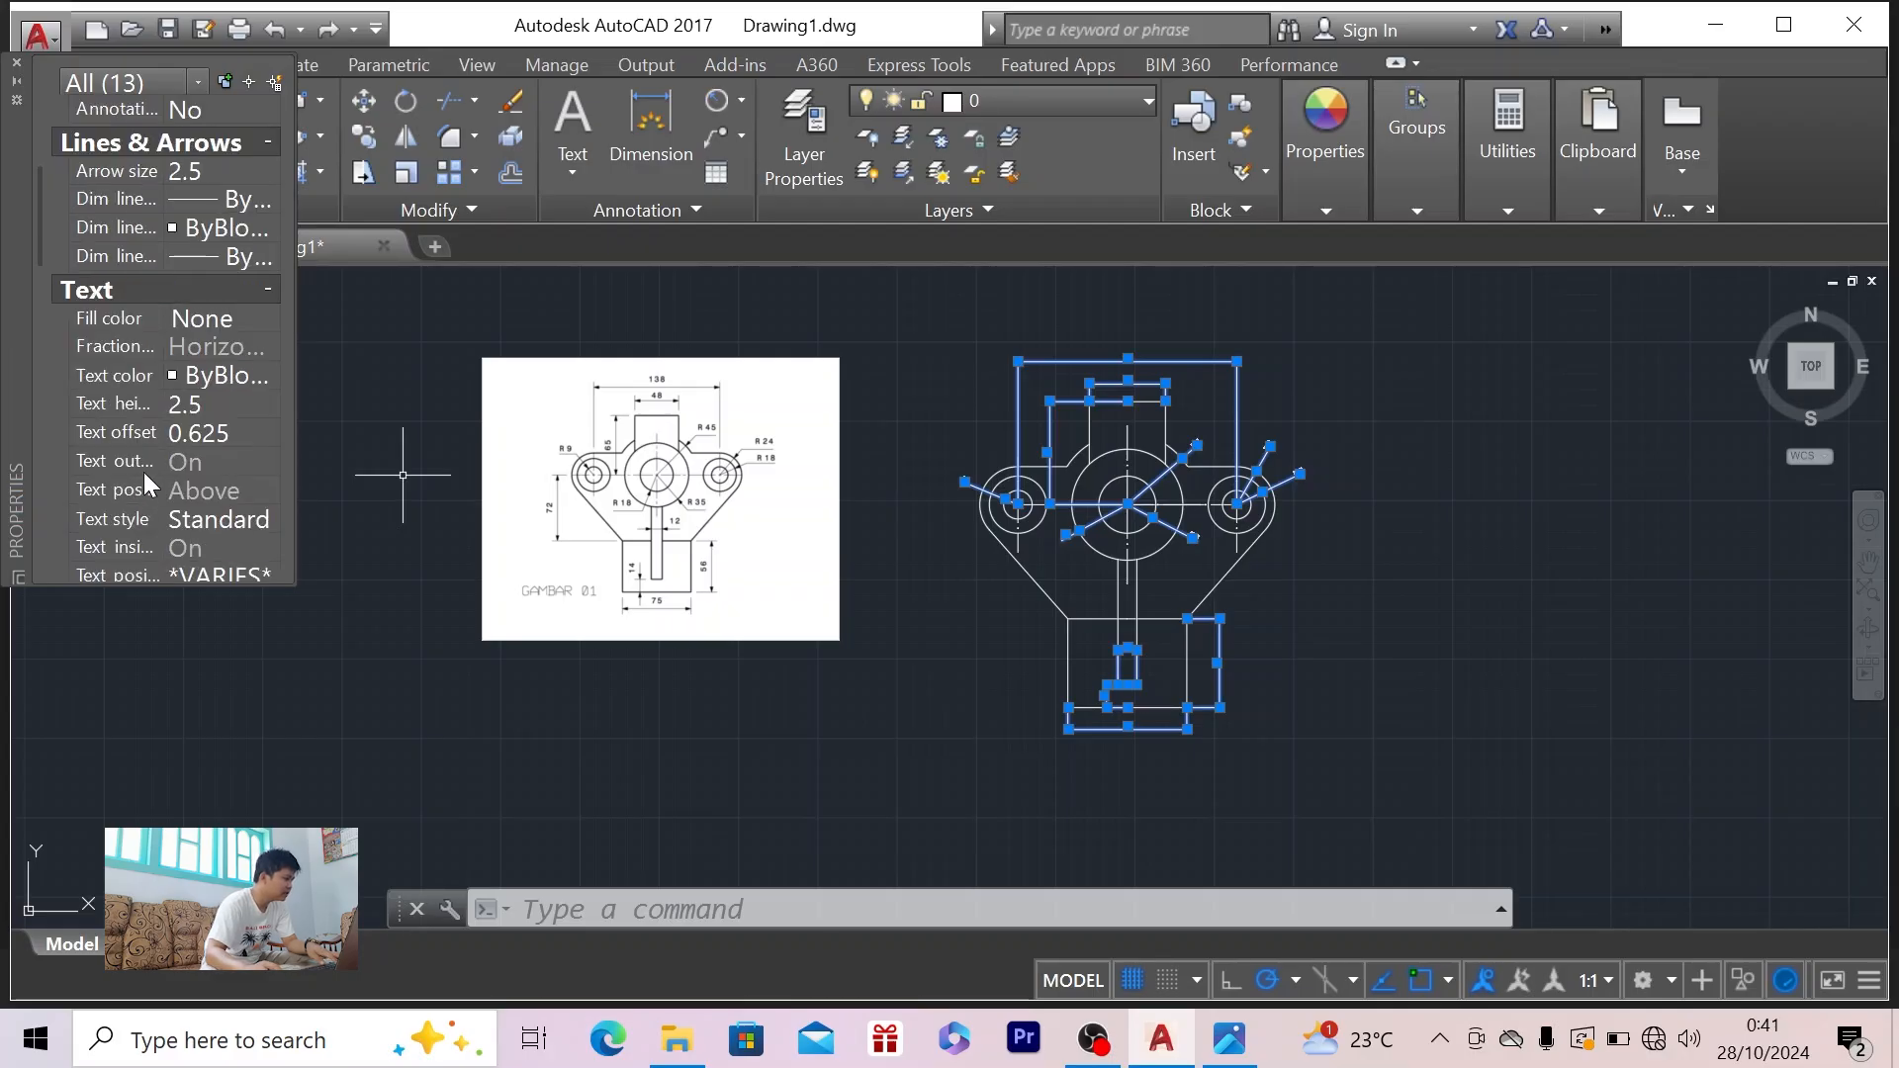
# - Try text heights of 10 and 5 for the selected dimensions
pyautogui.click(188, 412)
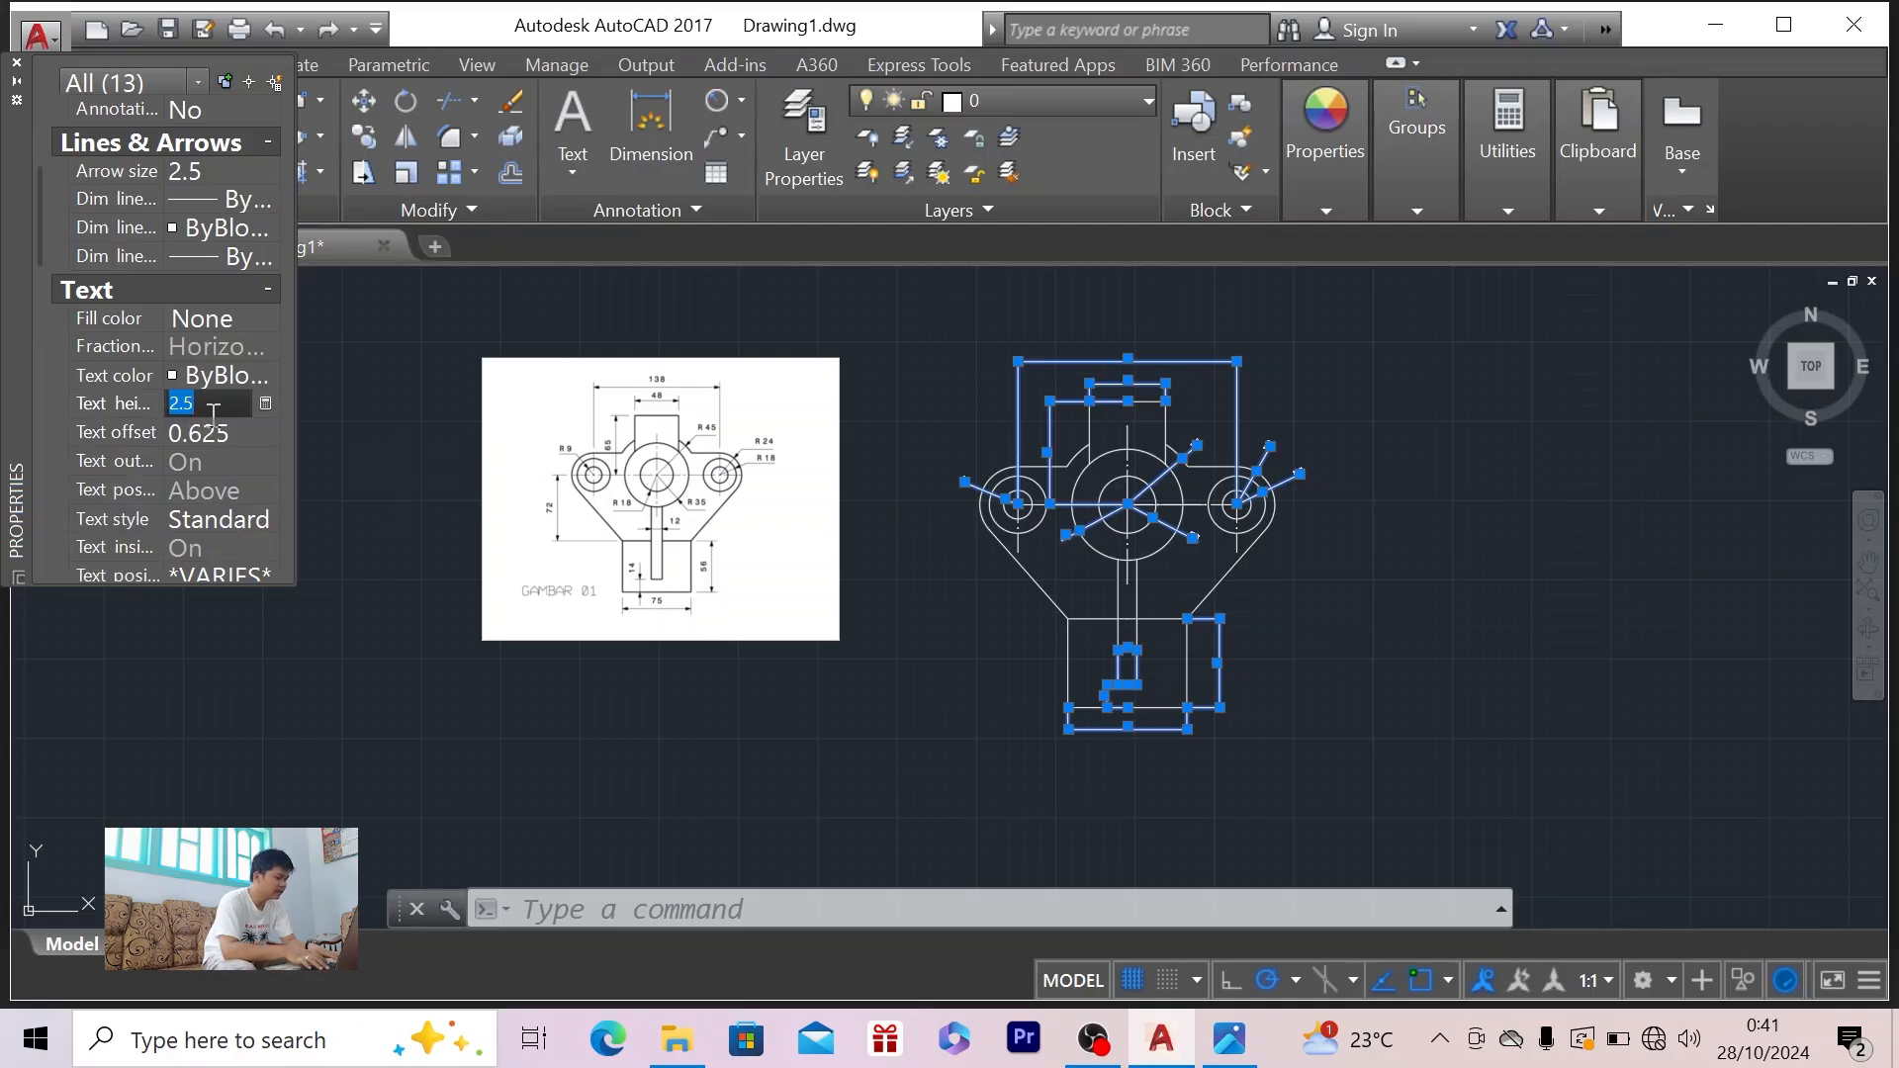
pyautogui.write('10')
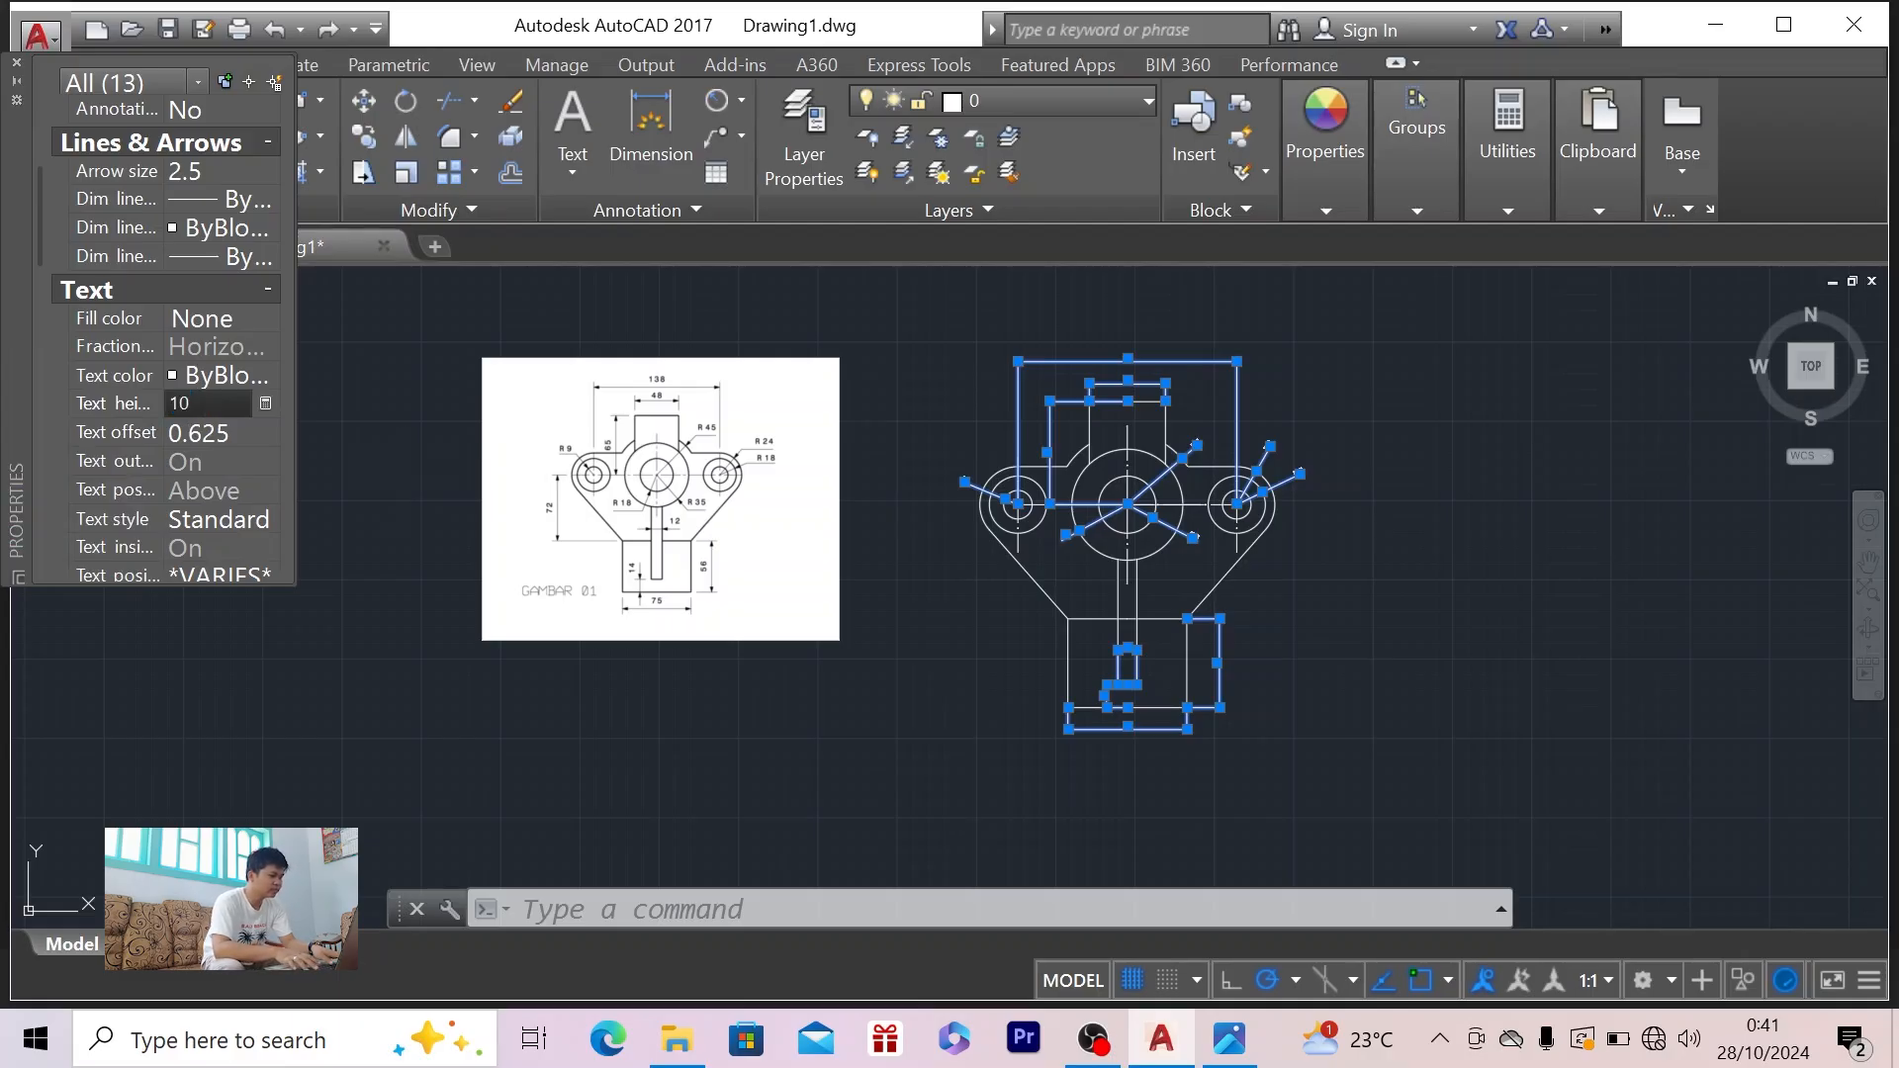
pyautogui.click(211, 423)
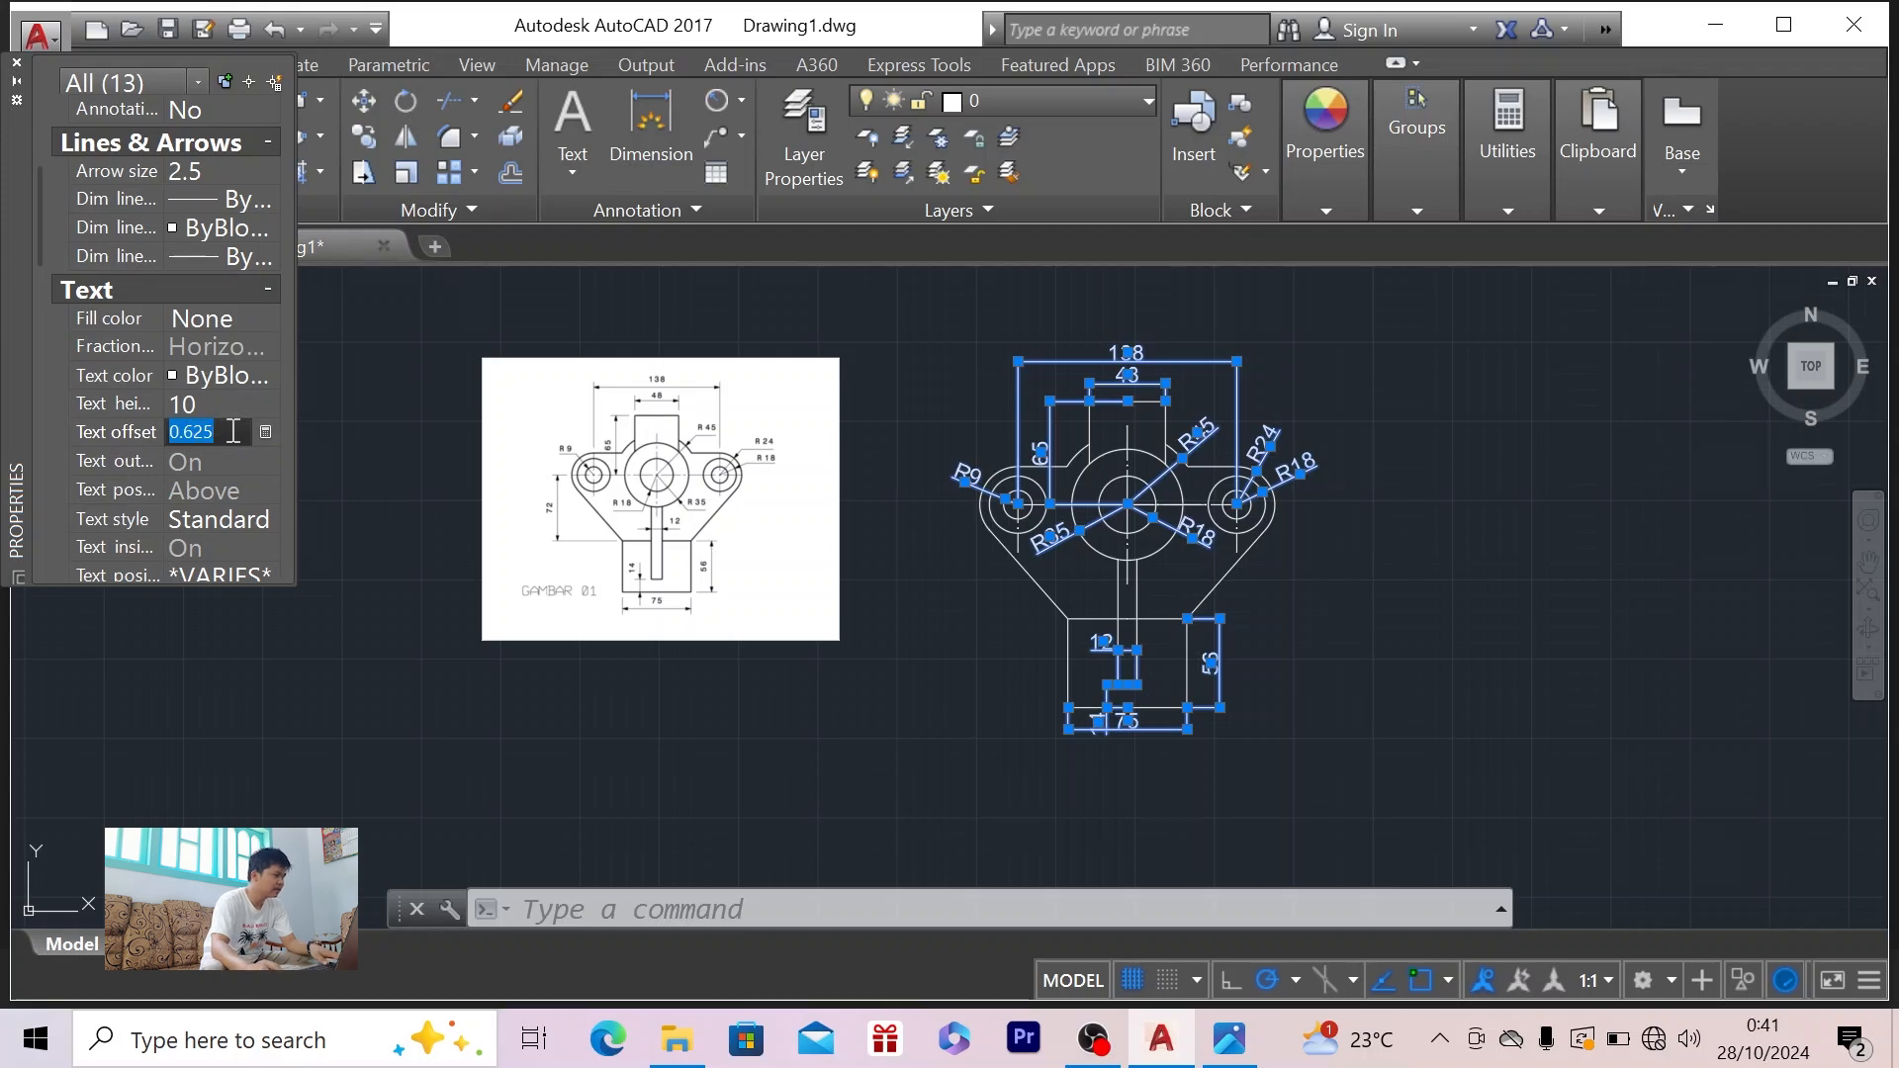
pyautogui.click(188, 405)
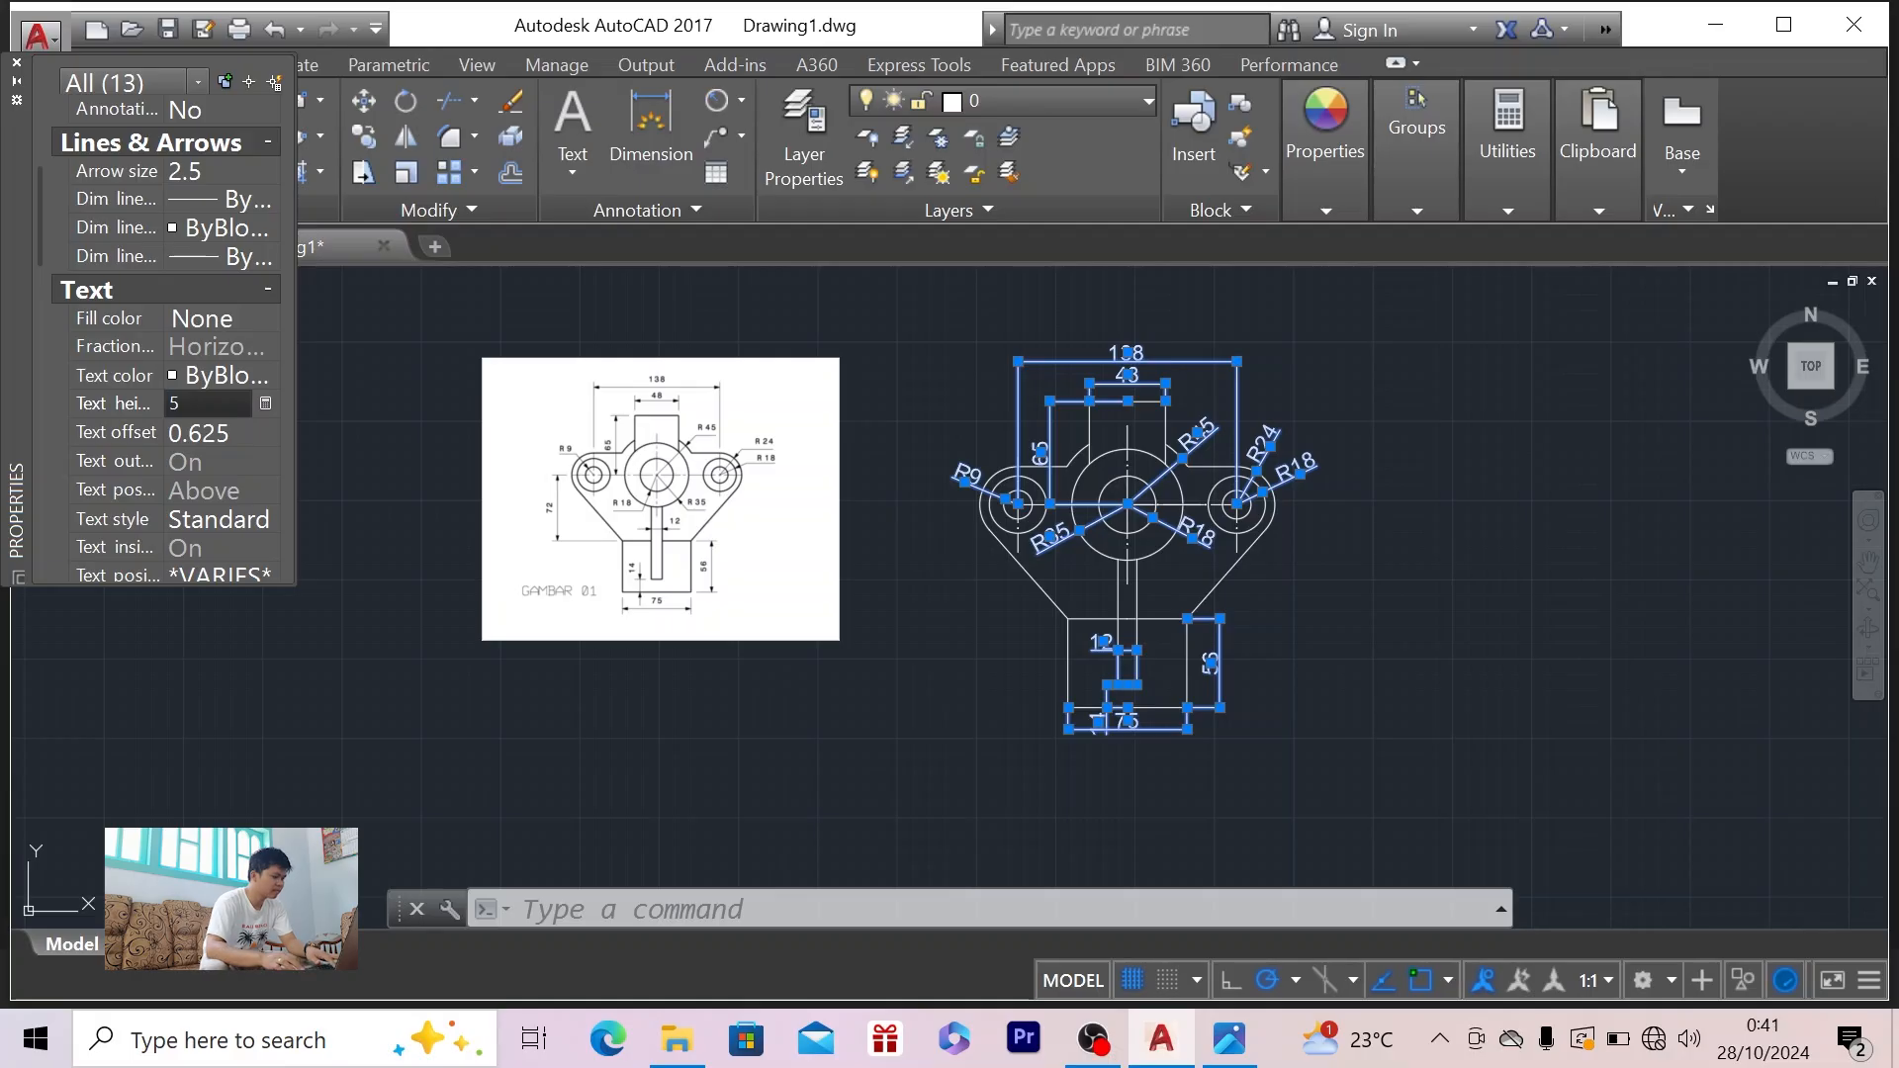
pyautogui.click(203, 427)
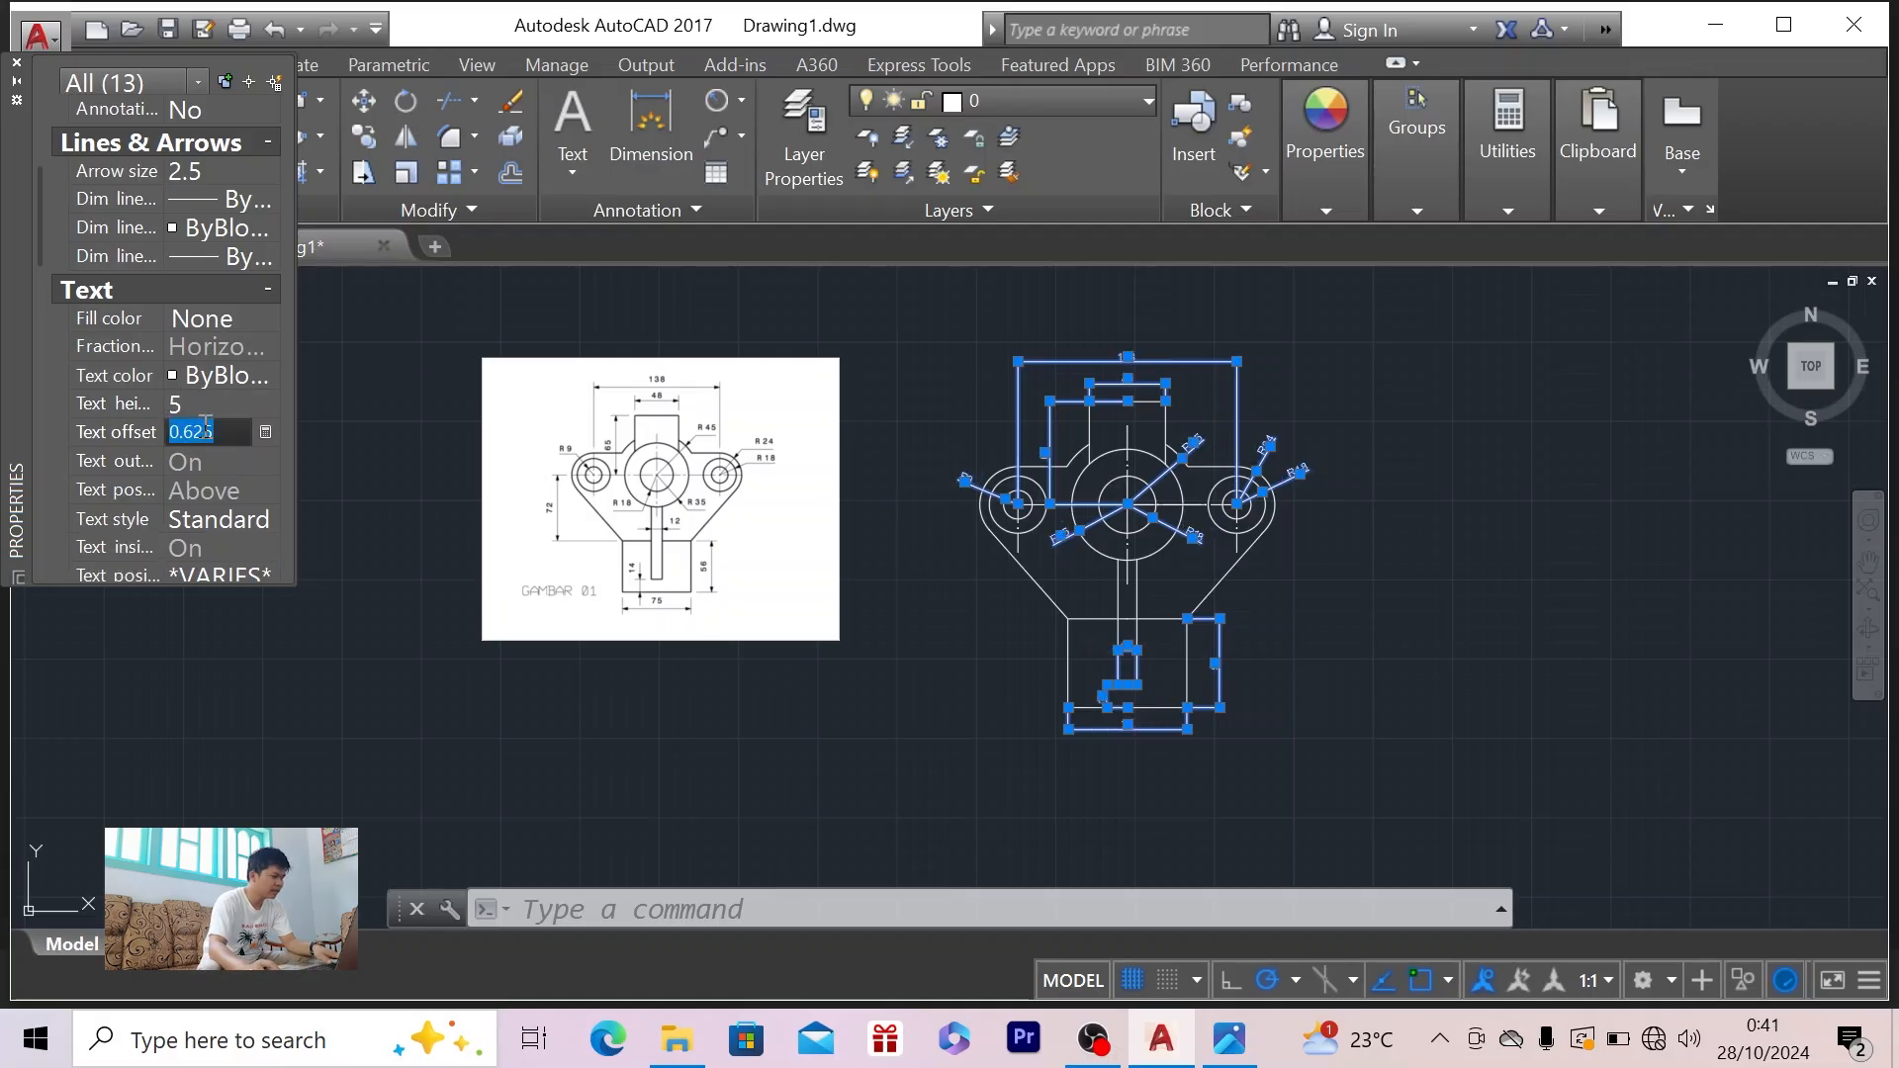
# - Set the text height of all selected dimensions to 7 and clear the selection
pyautogui.click(186, 405)
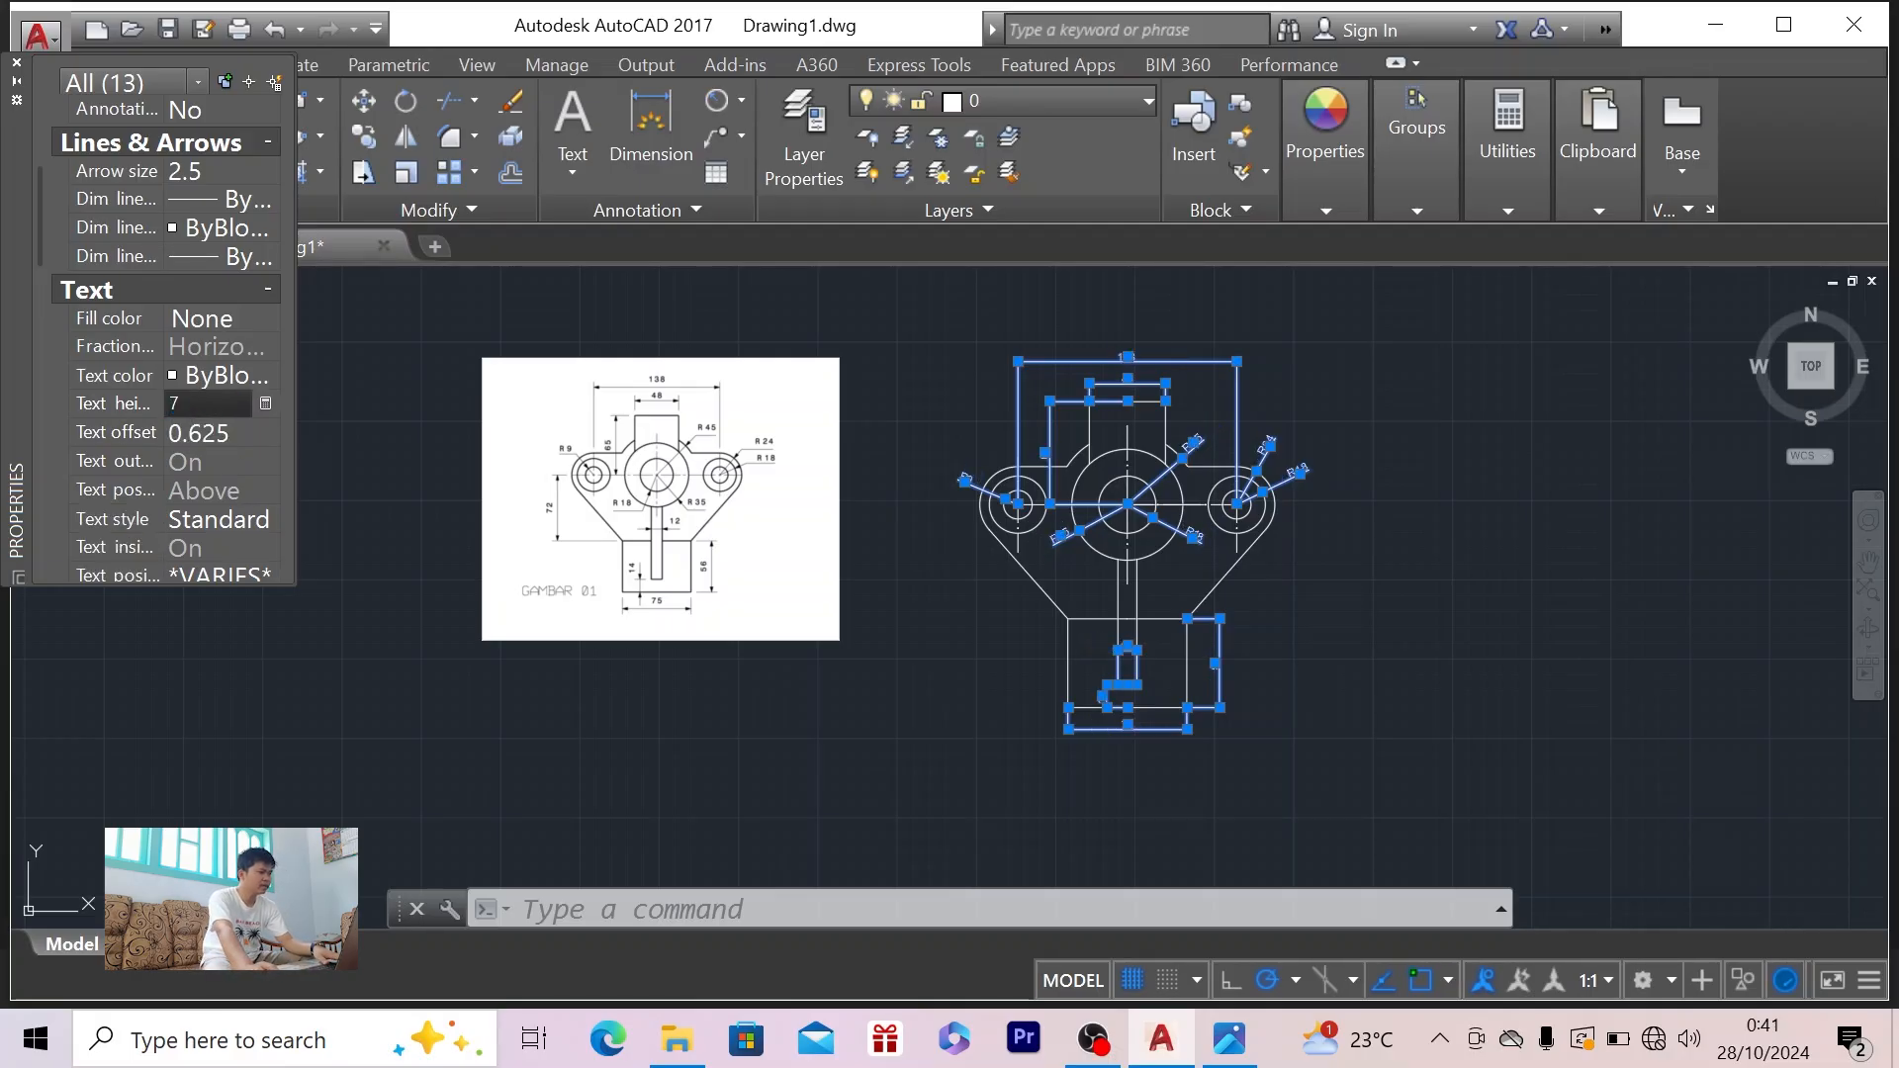
pyautogui.write('7')
pyautogui.click(202, 432)
pyautogui.press('Escape')
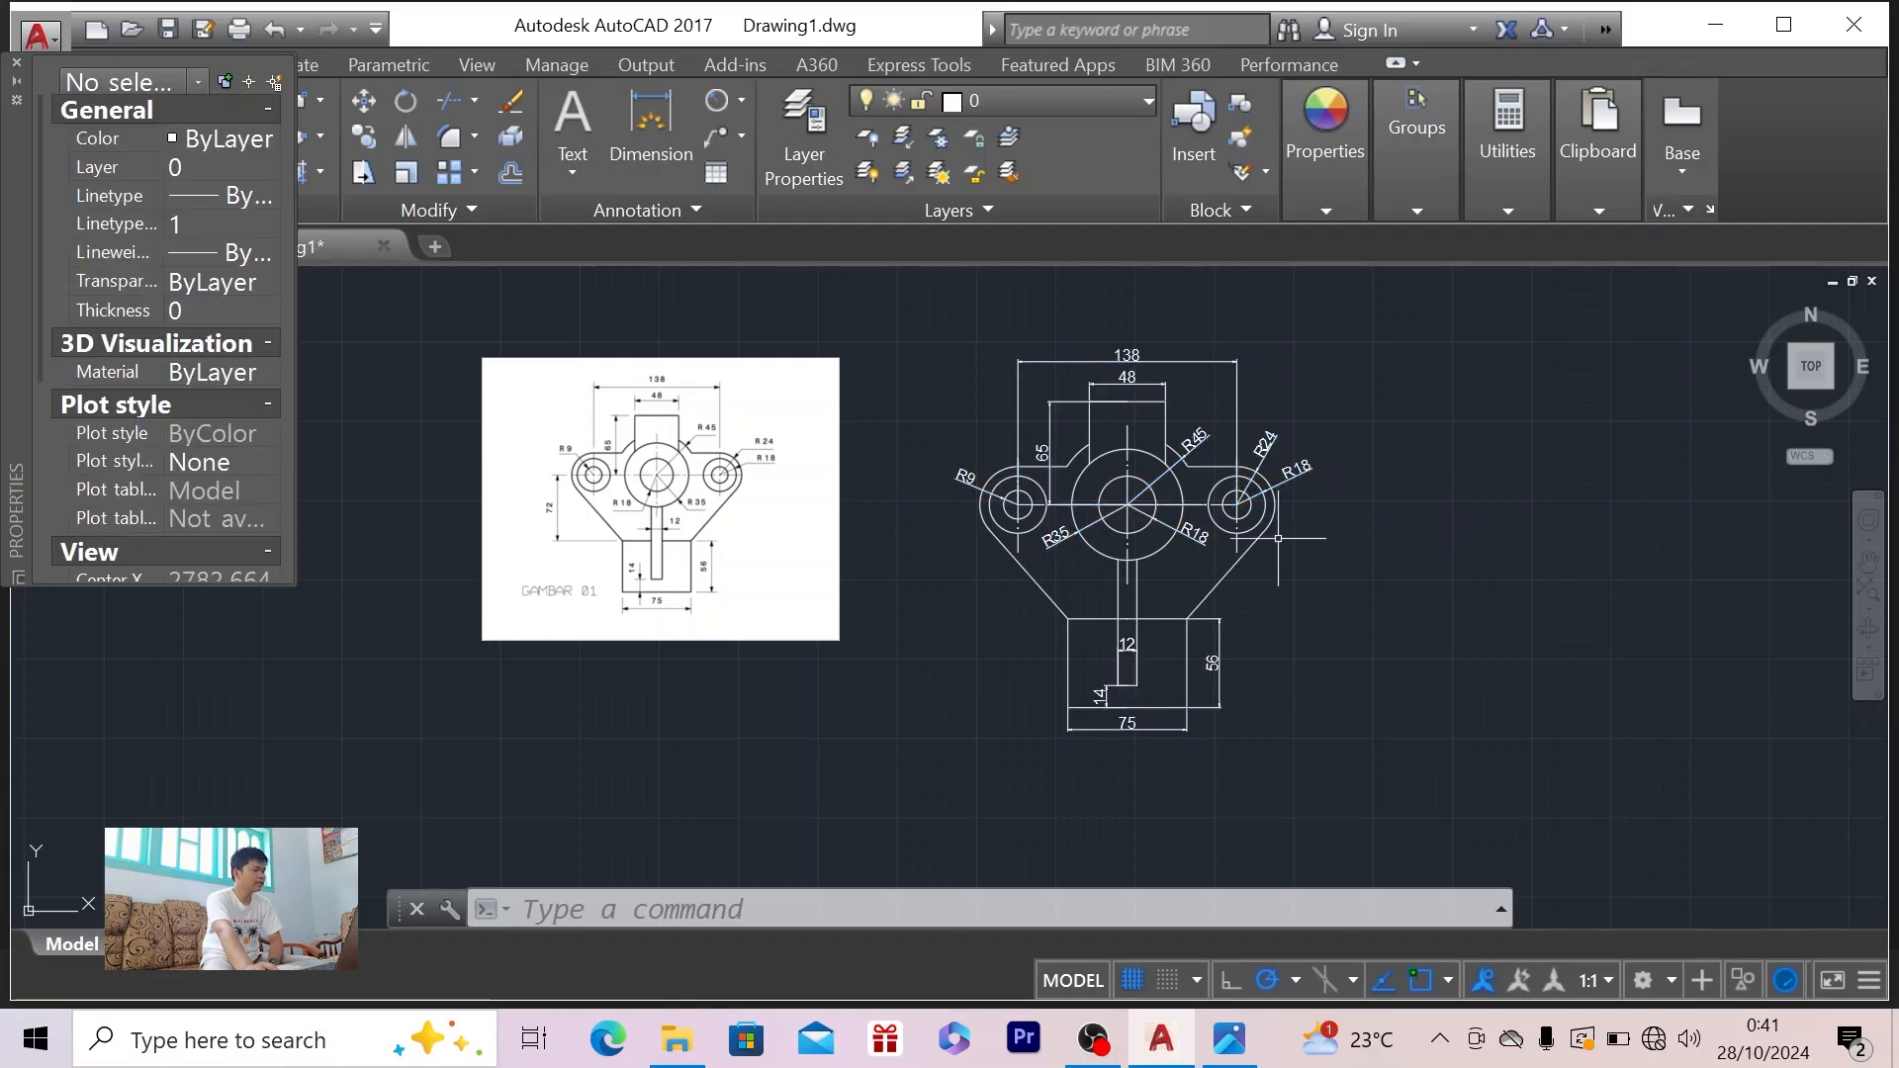
# - Compare the dimensioned bracket with reference picture 1.PNG in Photos, return to AutoCAD, and close the object properties
pyautogui.scroll(2, 1280, 539)
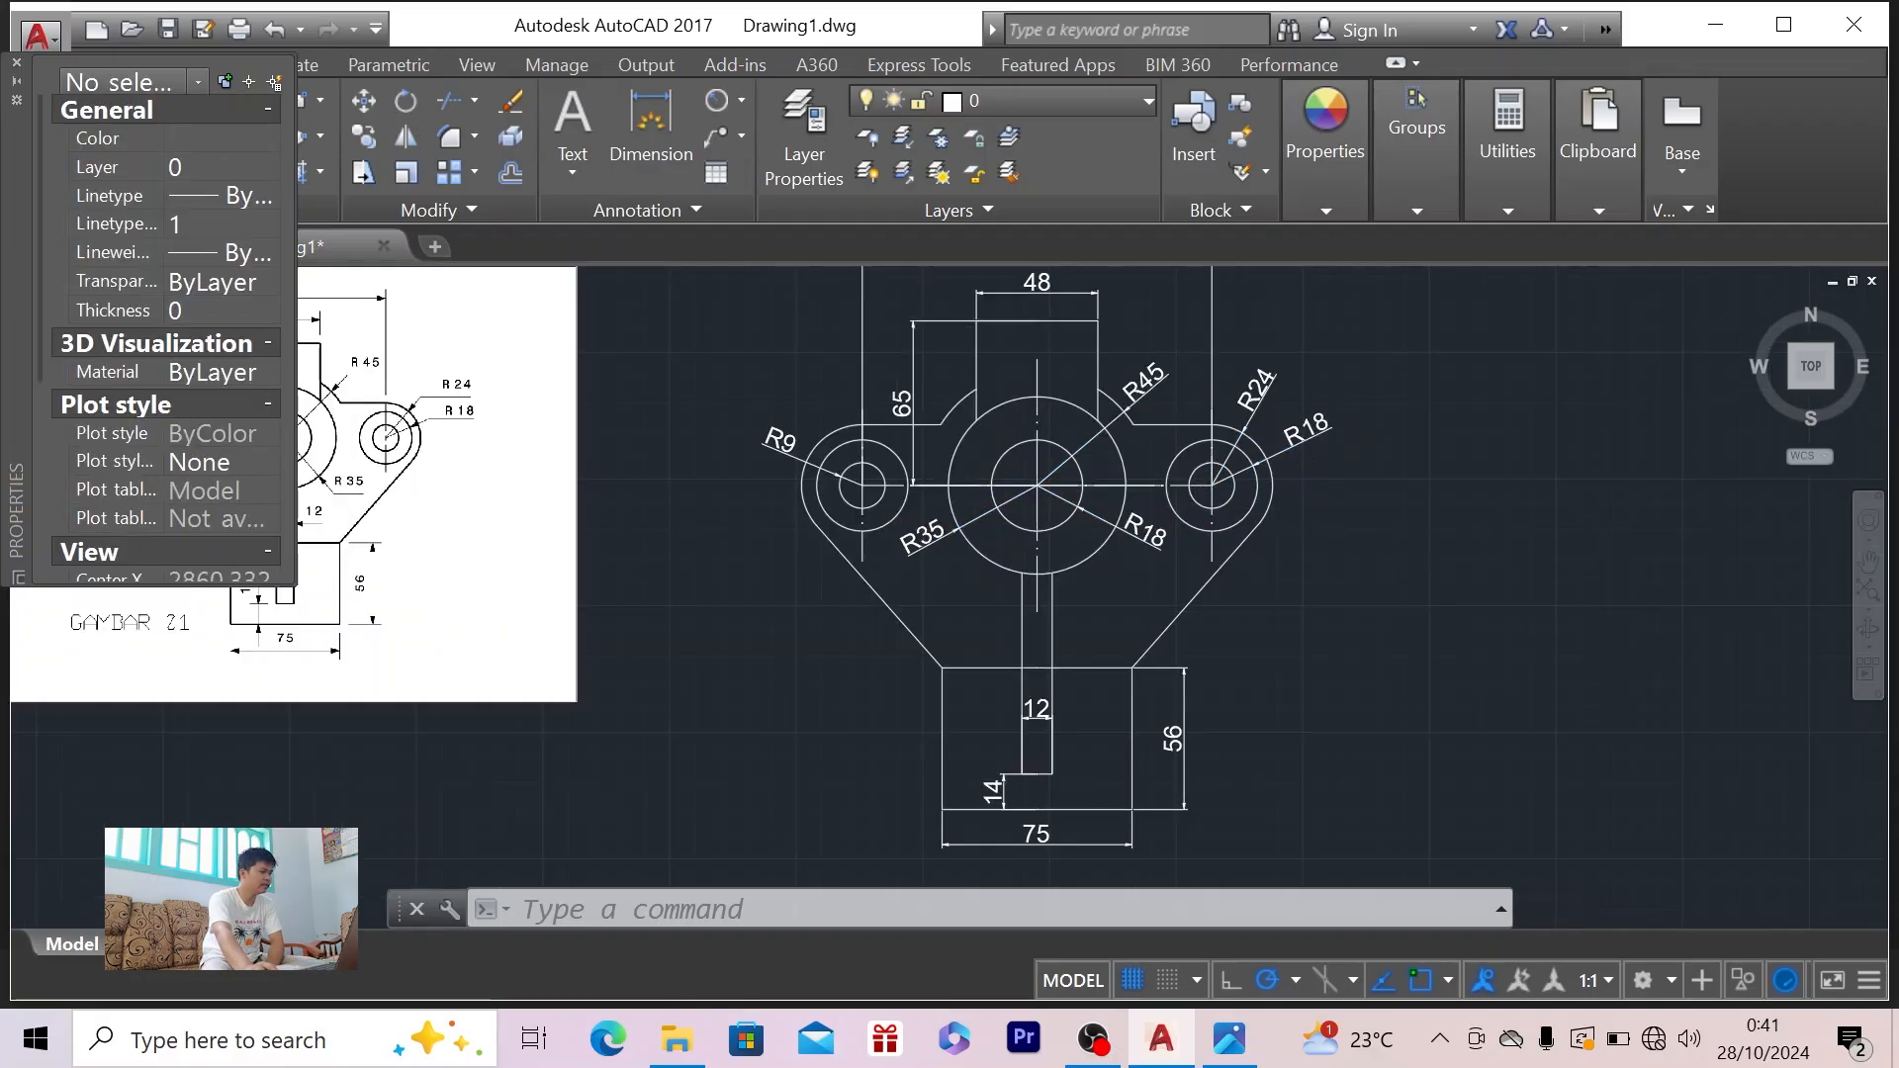
pyautogui.scroll(-2, 1389, 544)
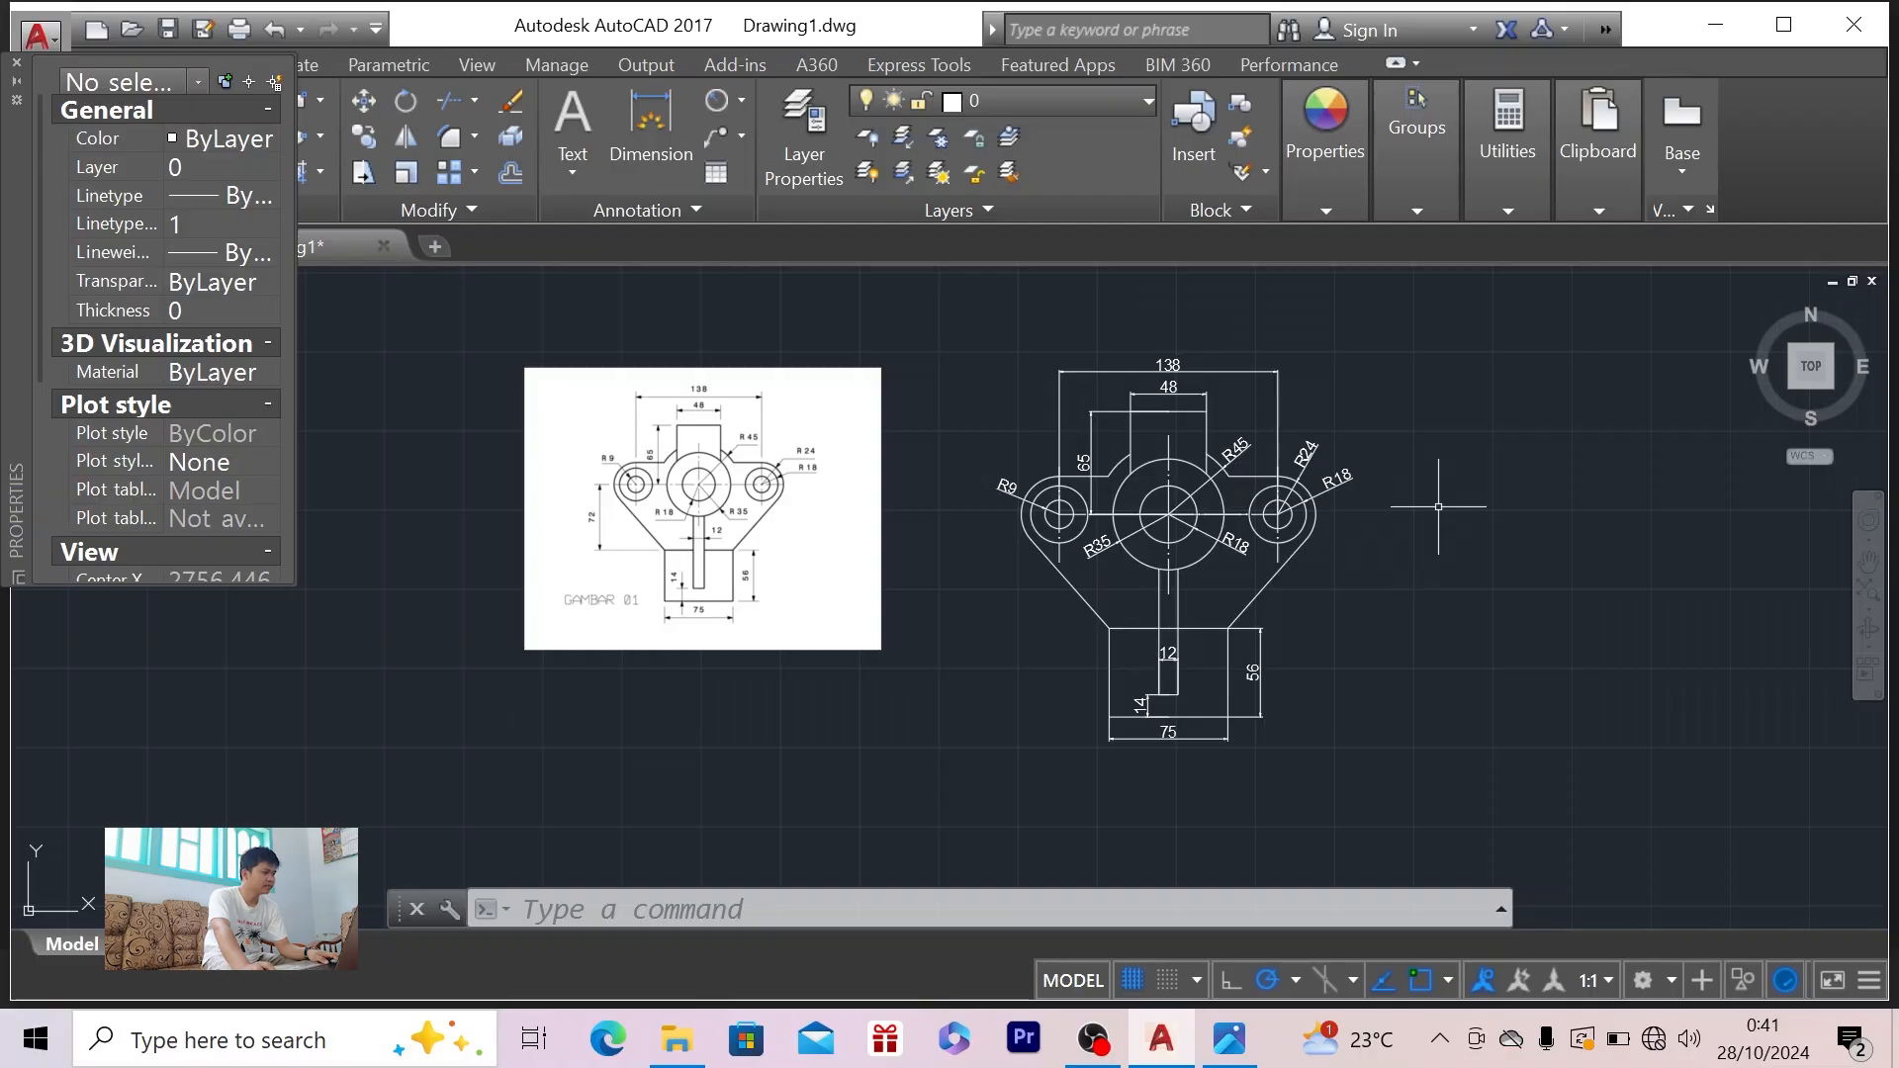
pyautogui.hotkey('alt', 'Tab')
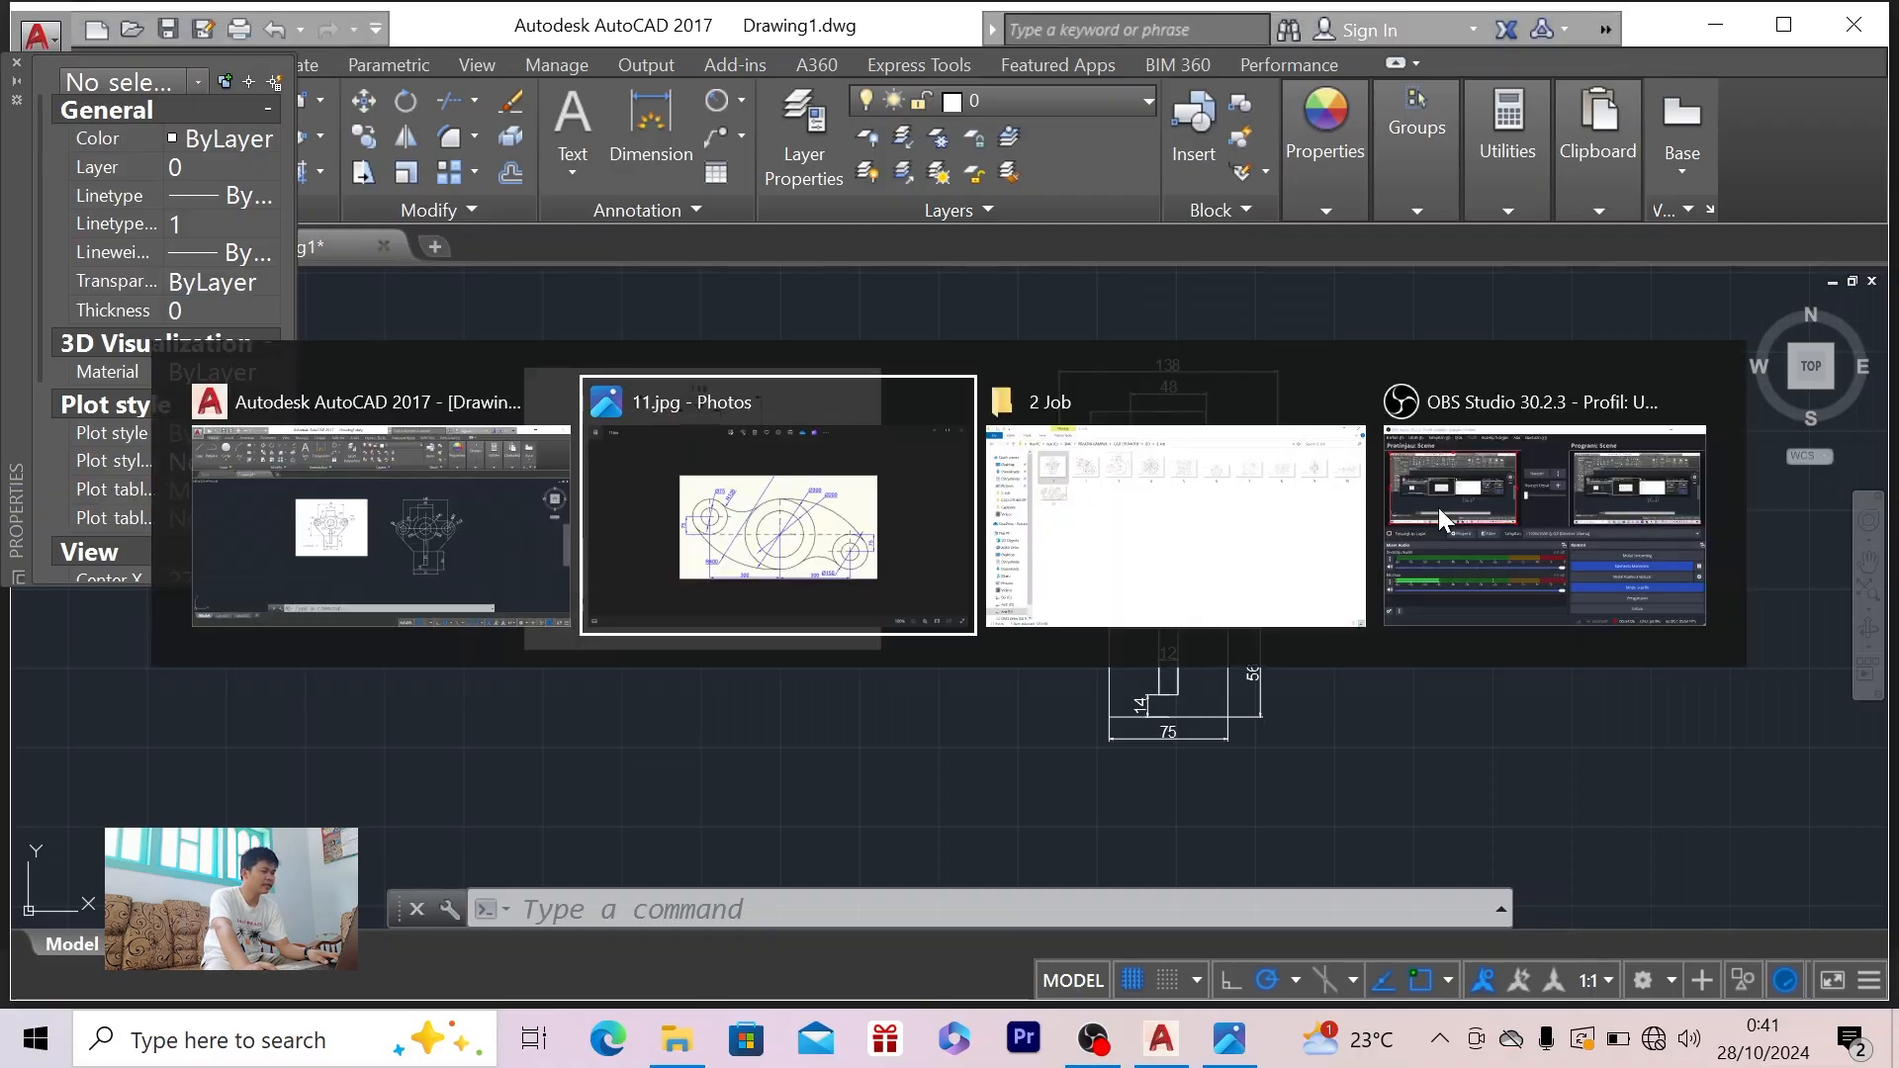
pyautogui.scroll(5, 1442, 520)
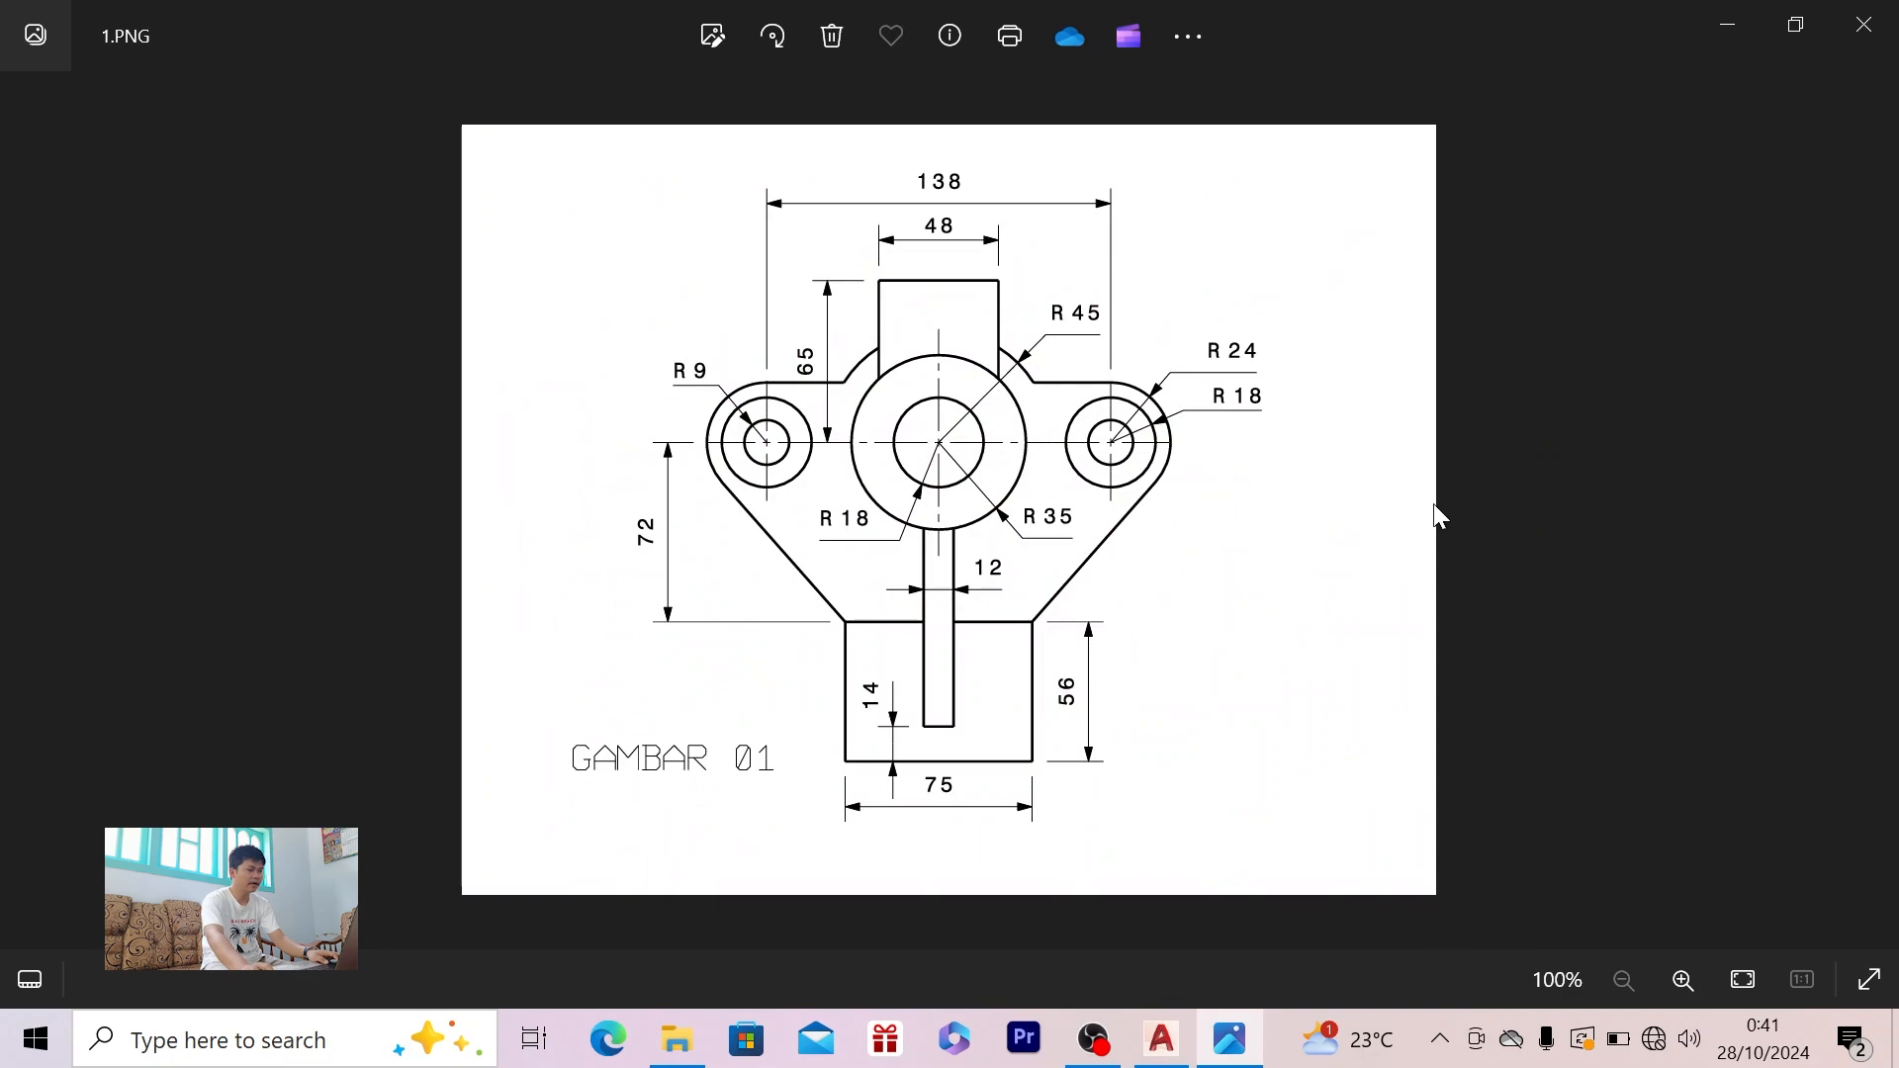
pyautogui.hotkey('alt', 'Tab')
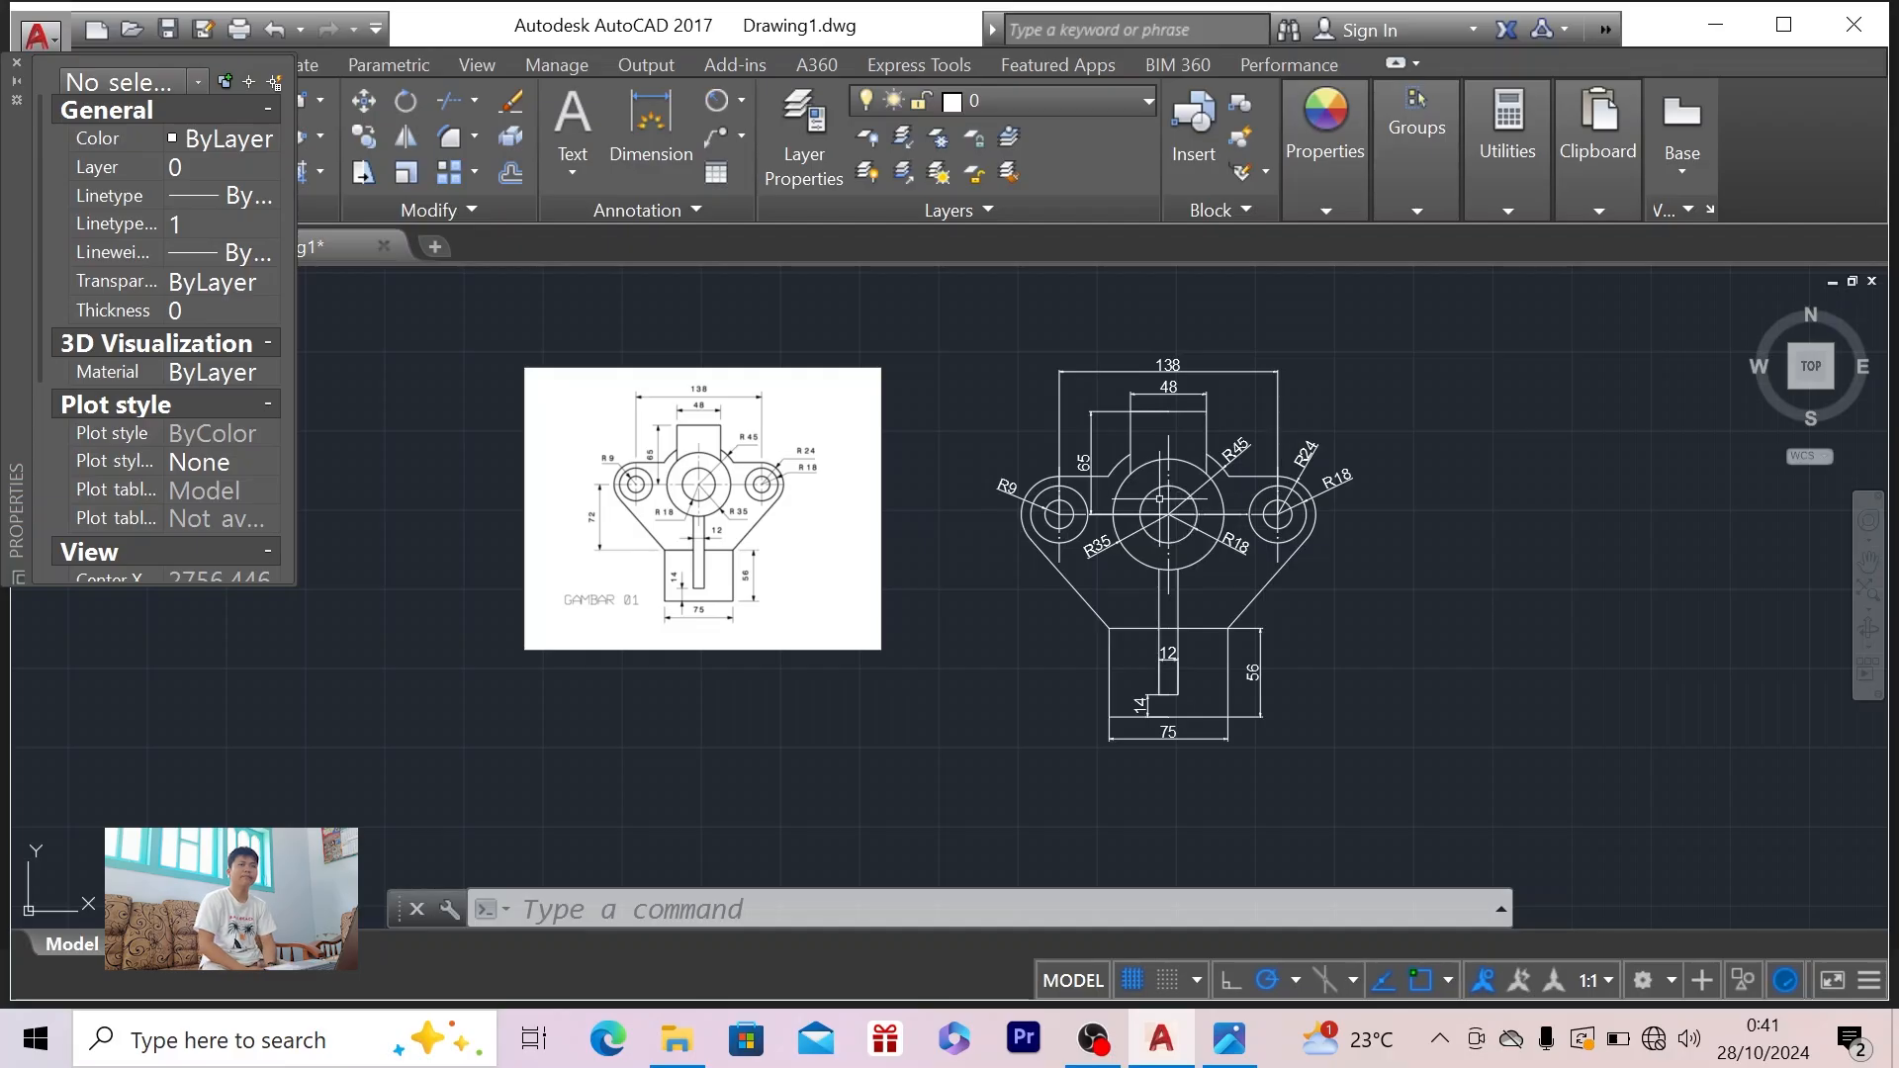
pyautogui.click(16, 62)
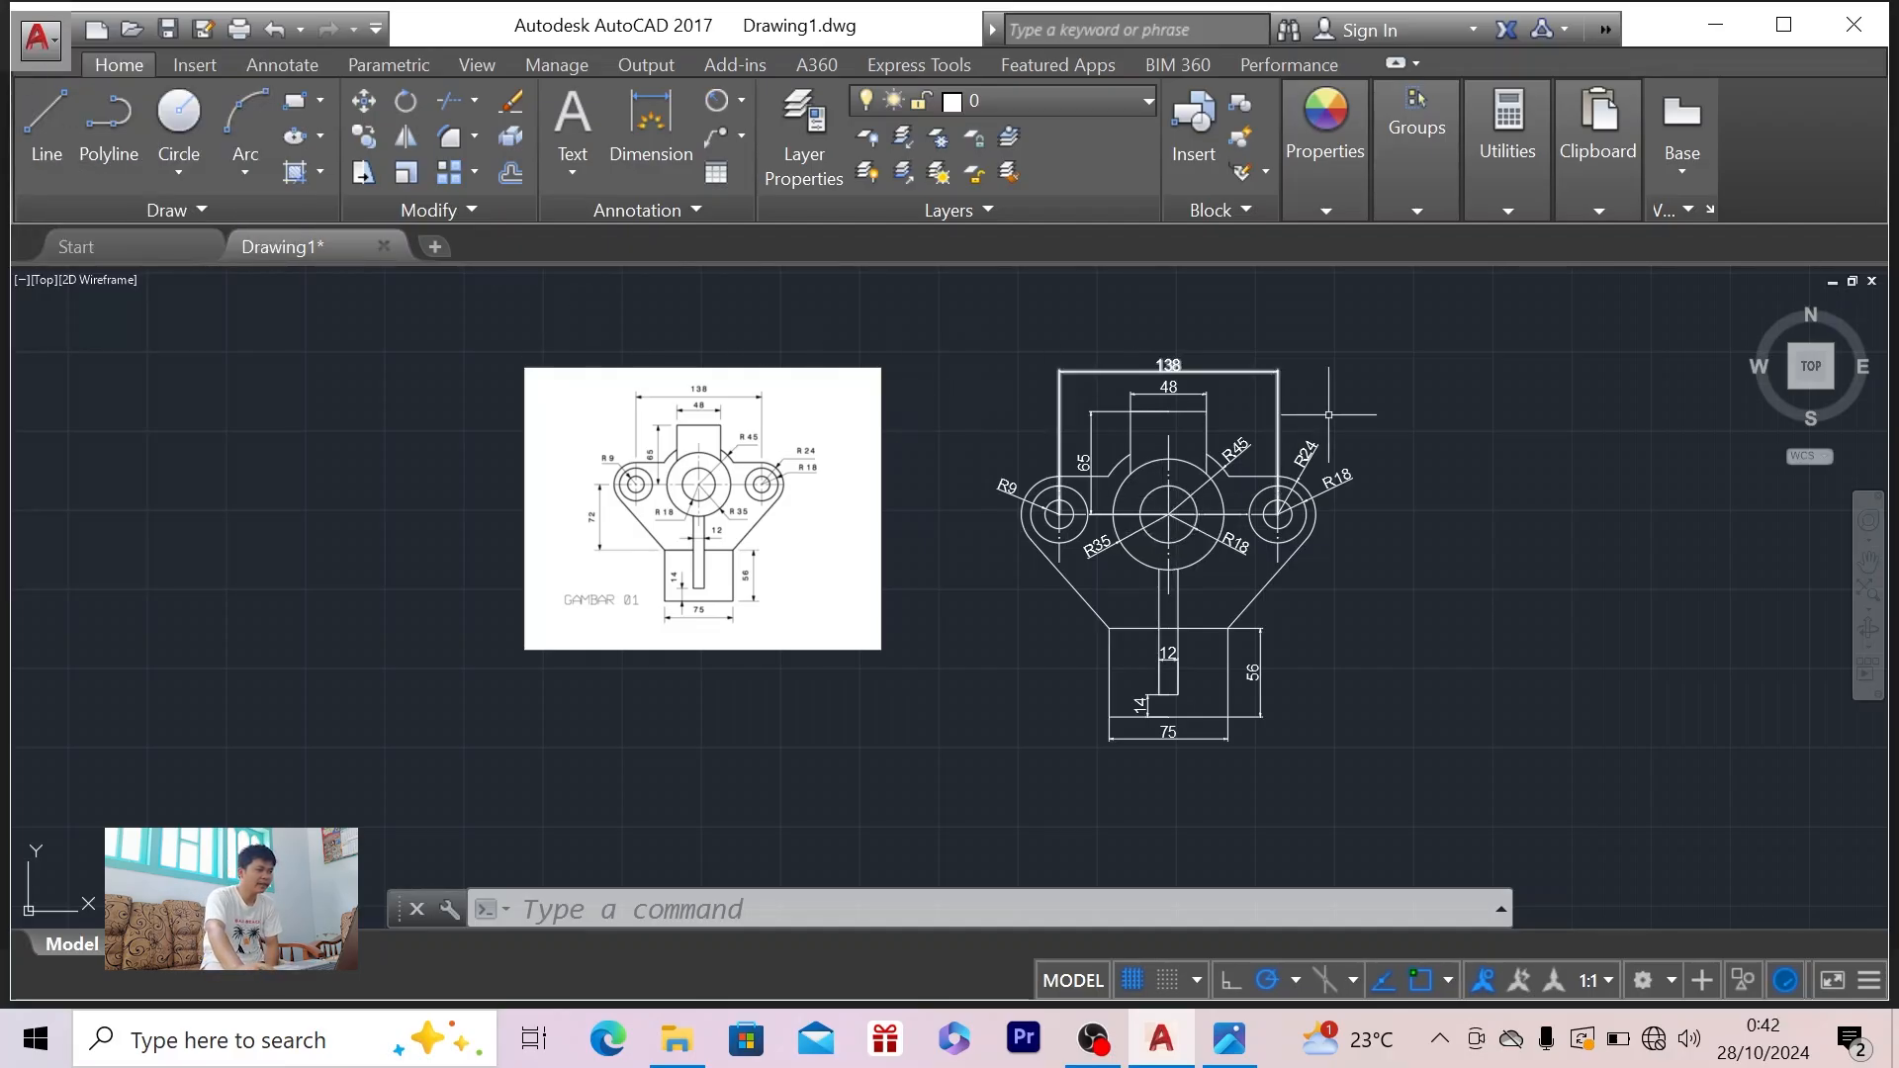
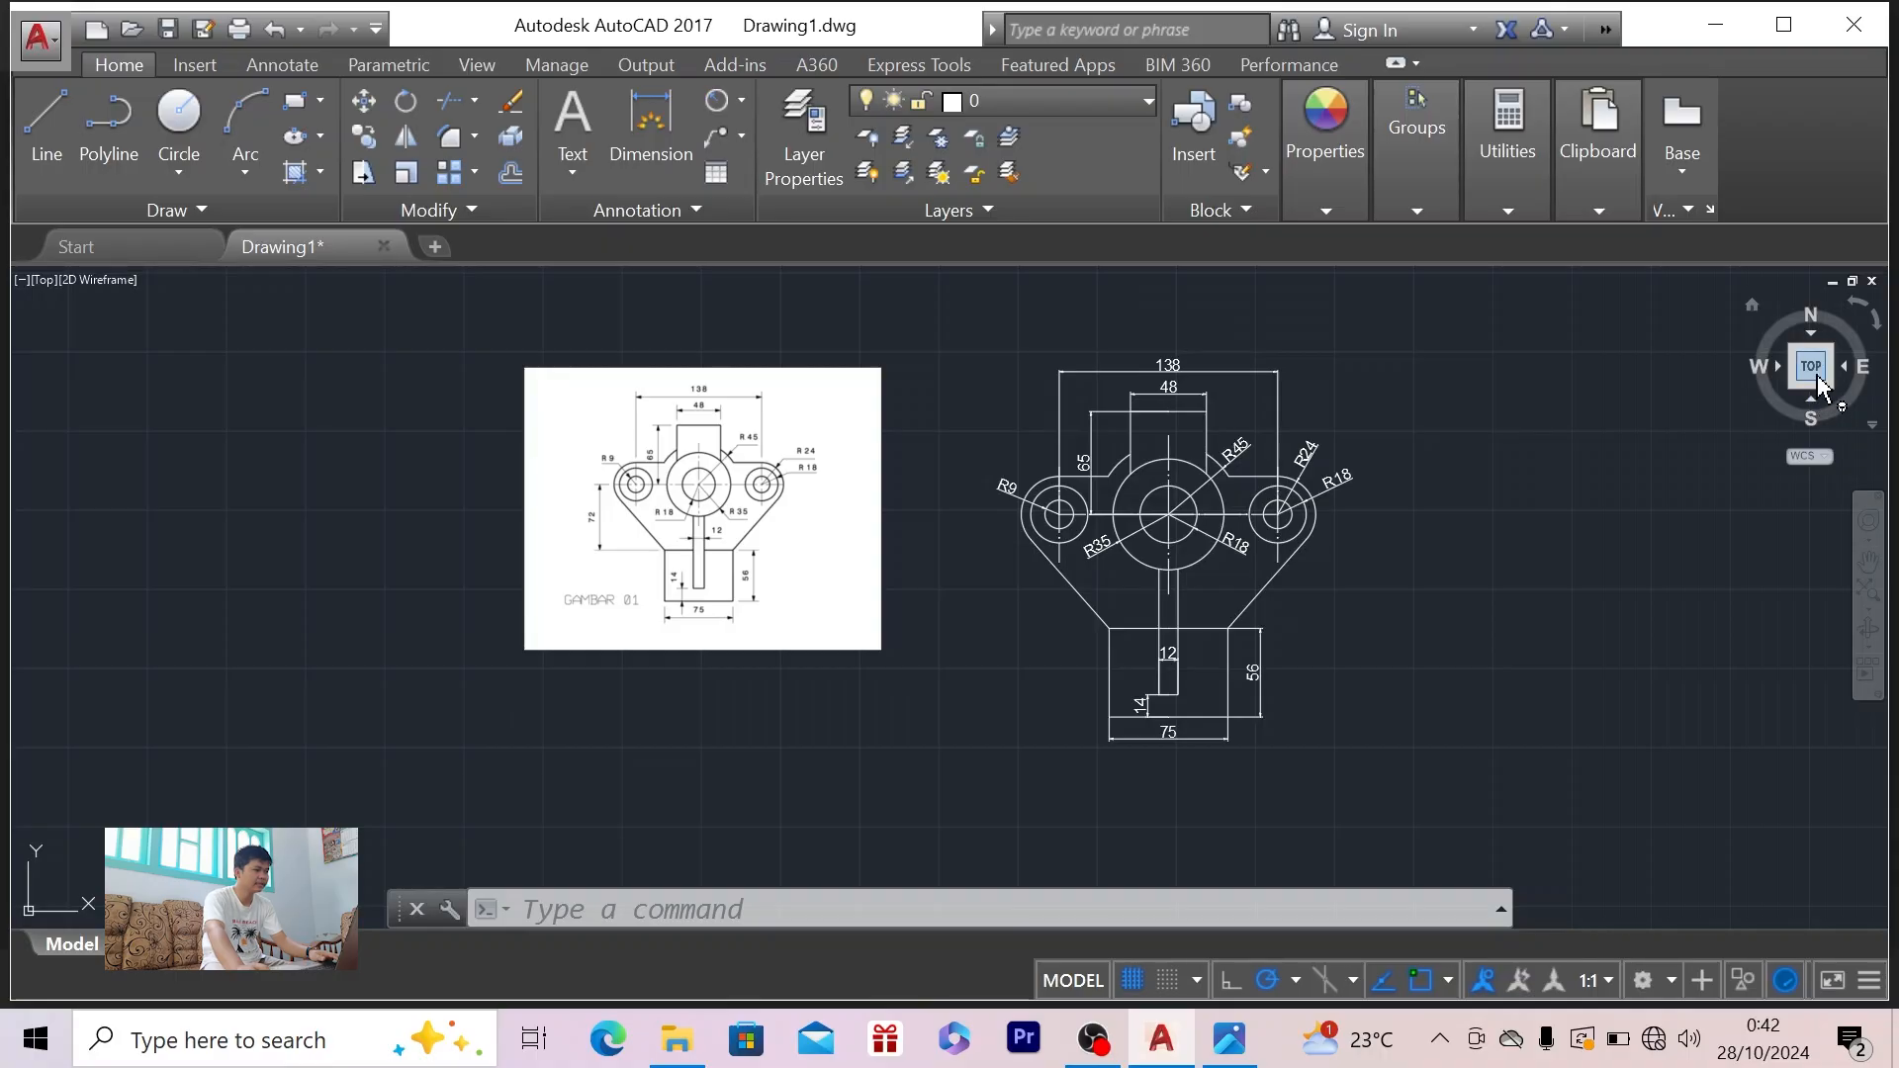
# - Rotate the top view of the drawing in quarter turns and view it from the back and the bottom
pyautogui.click(1861, 303)
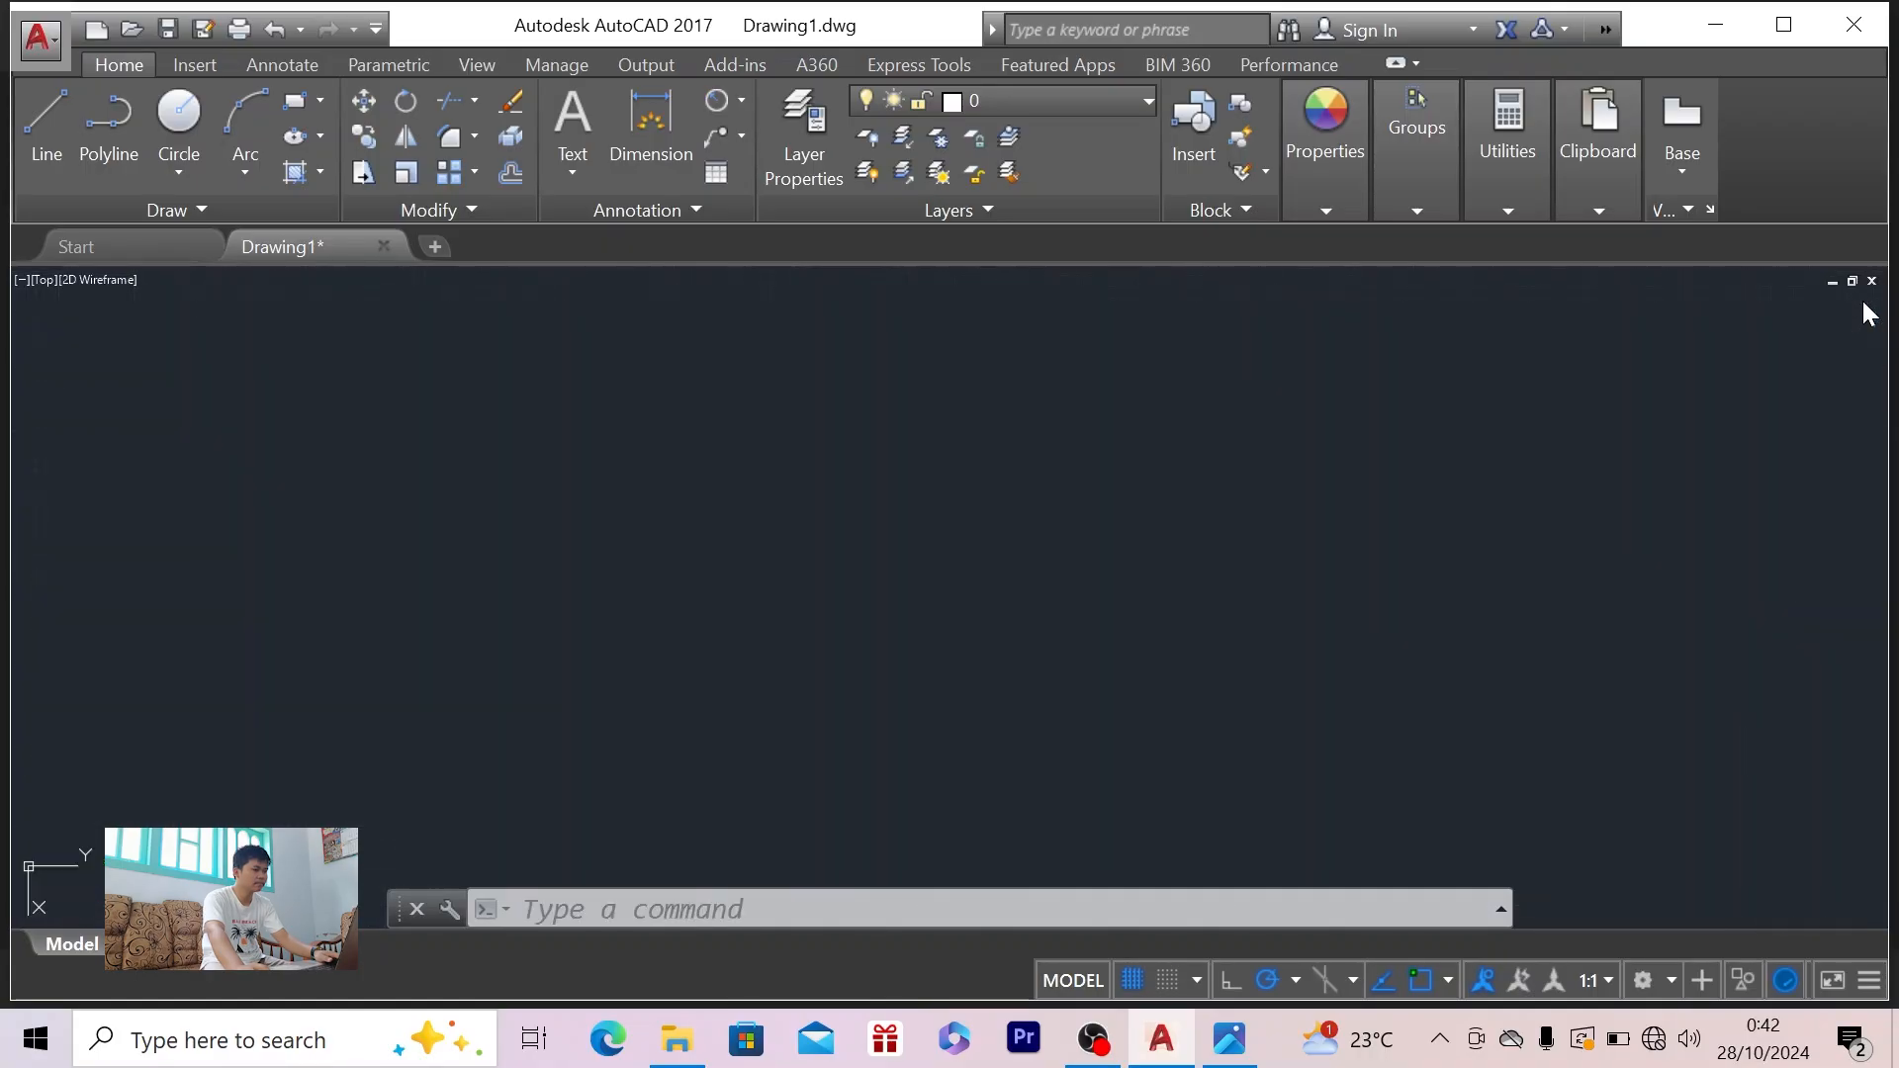
pyautogui.click(1862, 305)
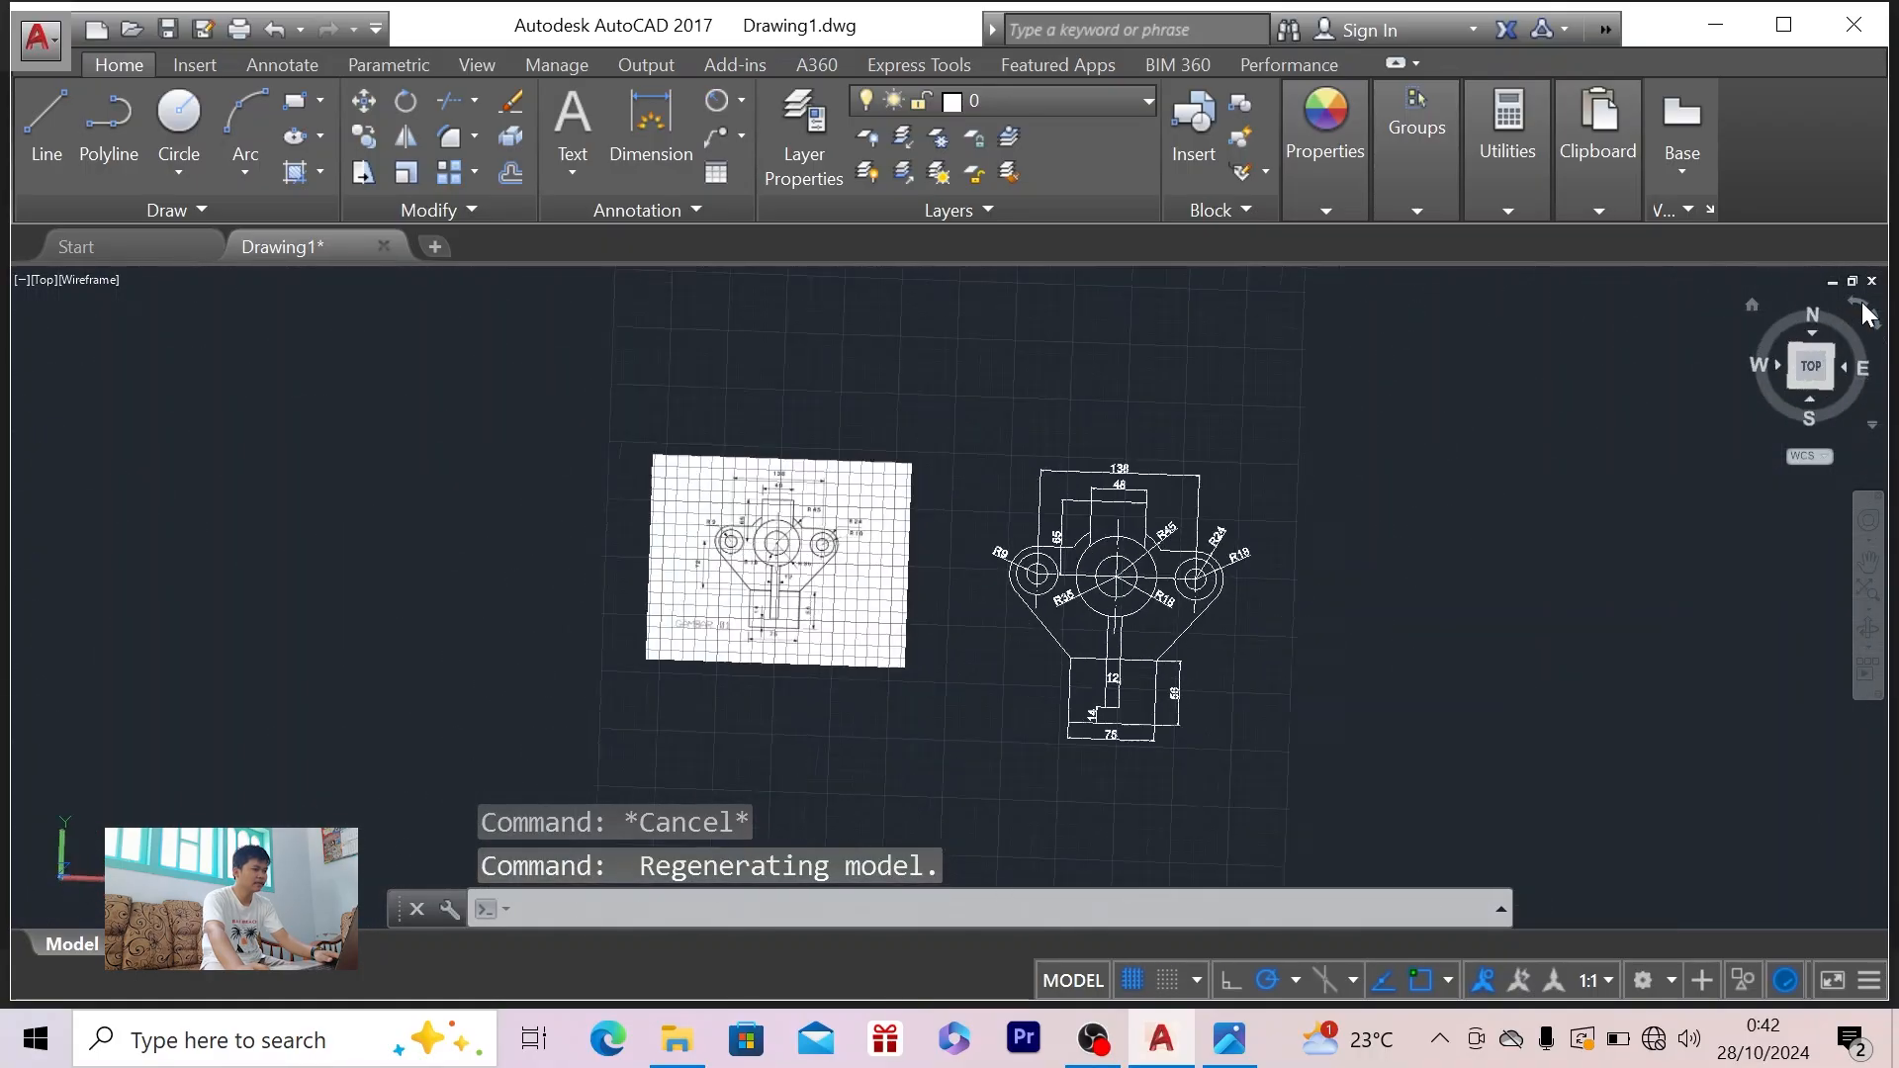
pyautogui.click(1861, 305)
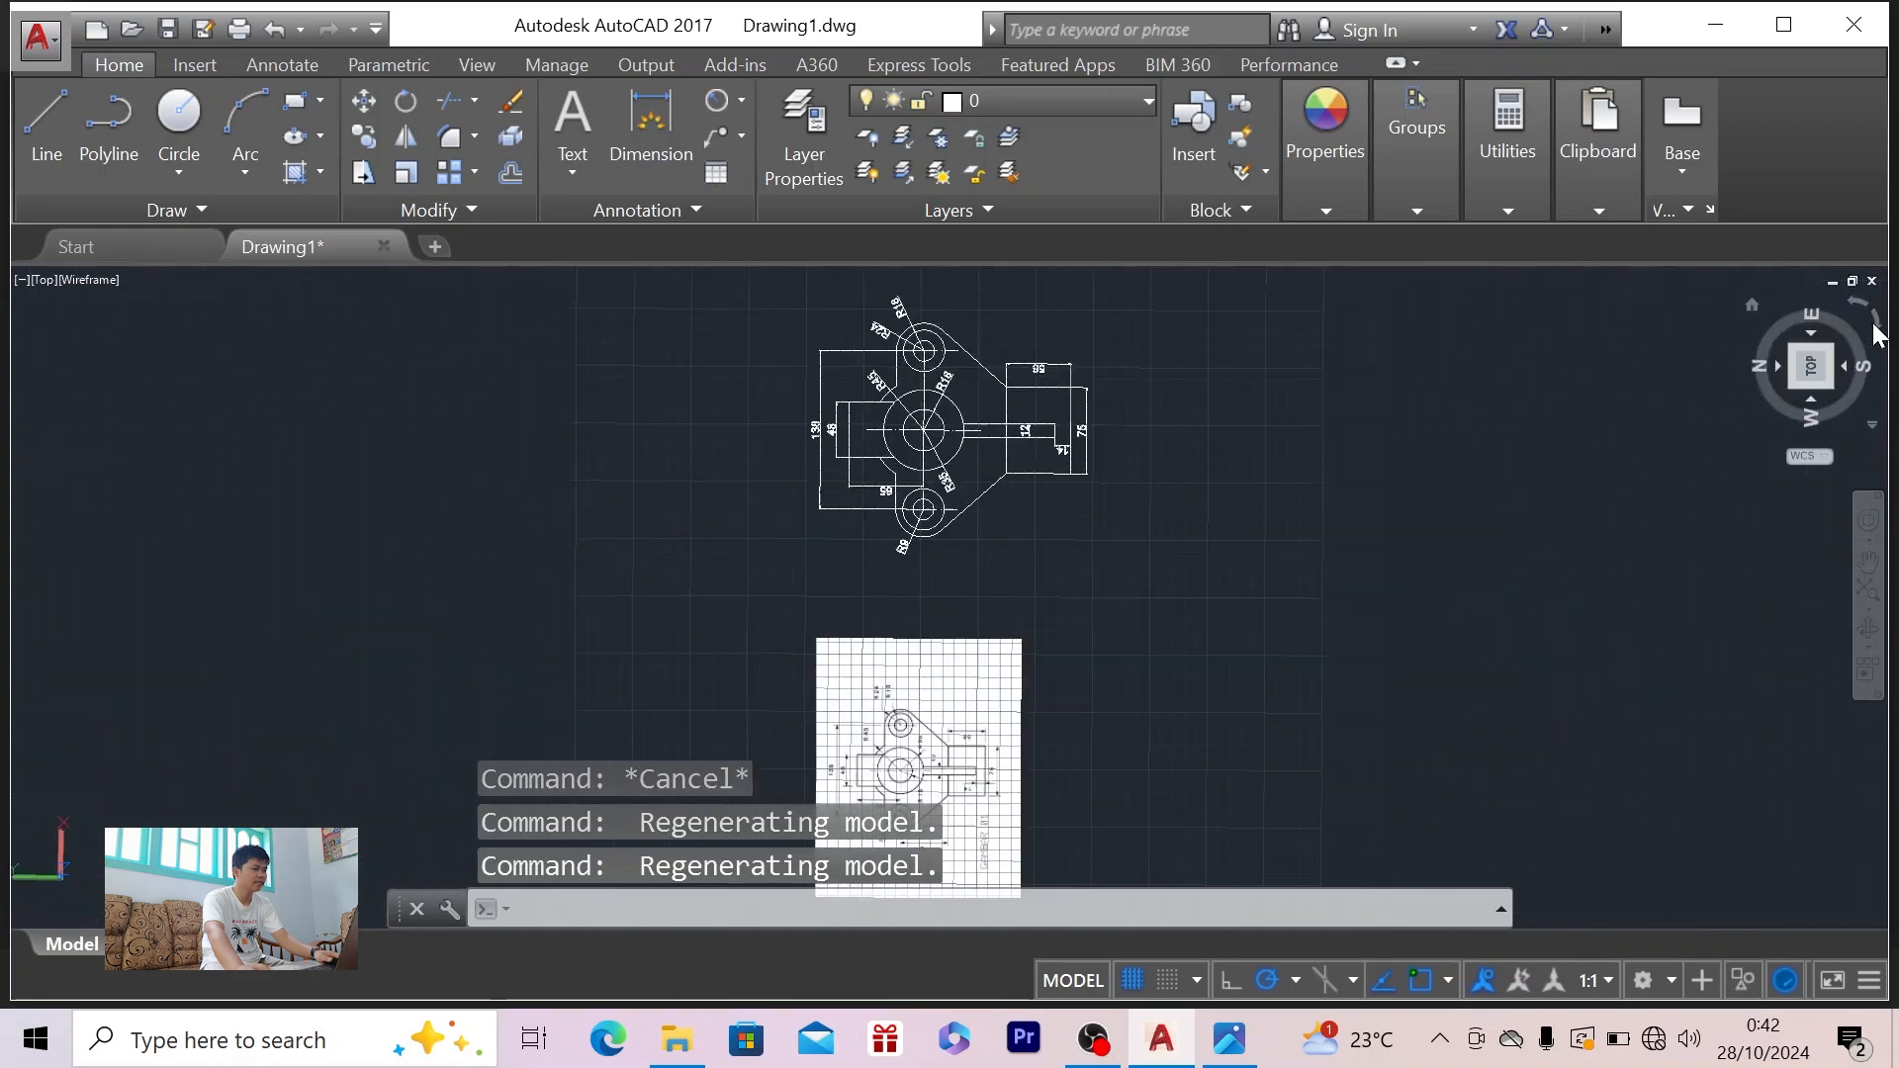
pyautogui.click(1812, 337)
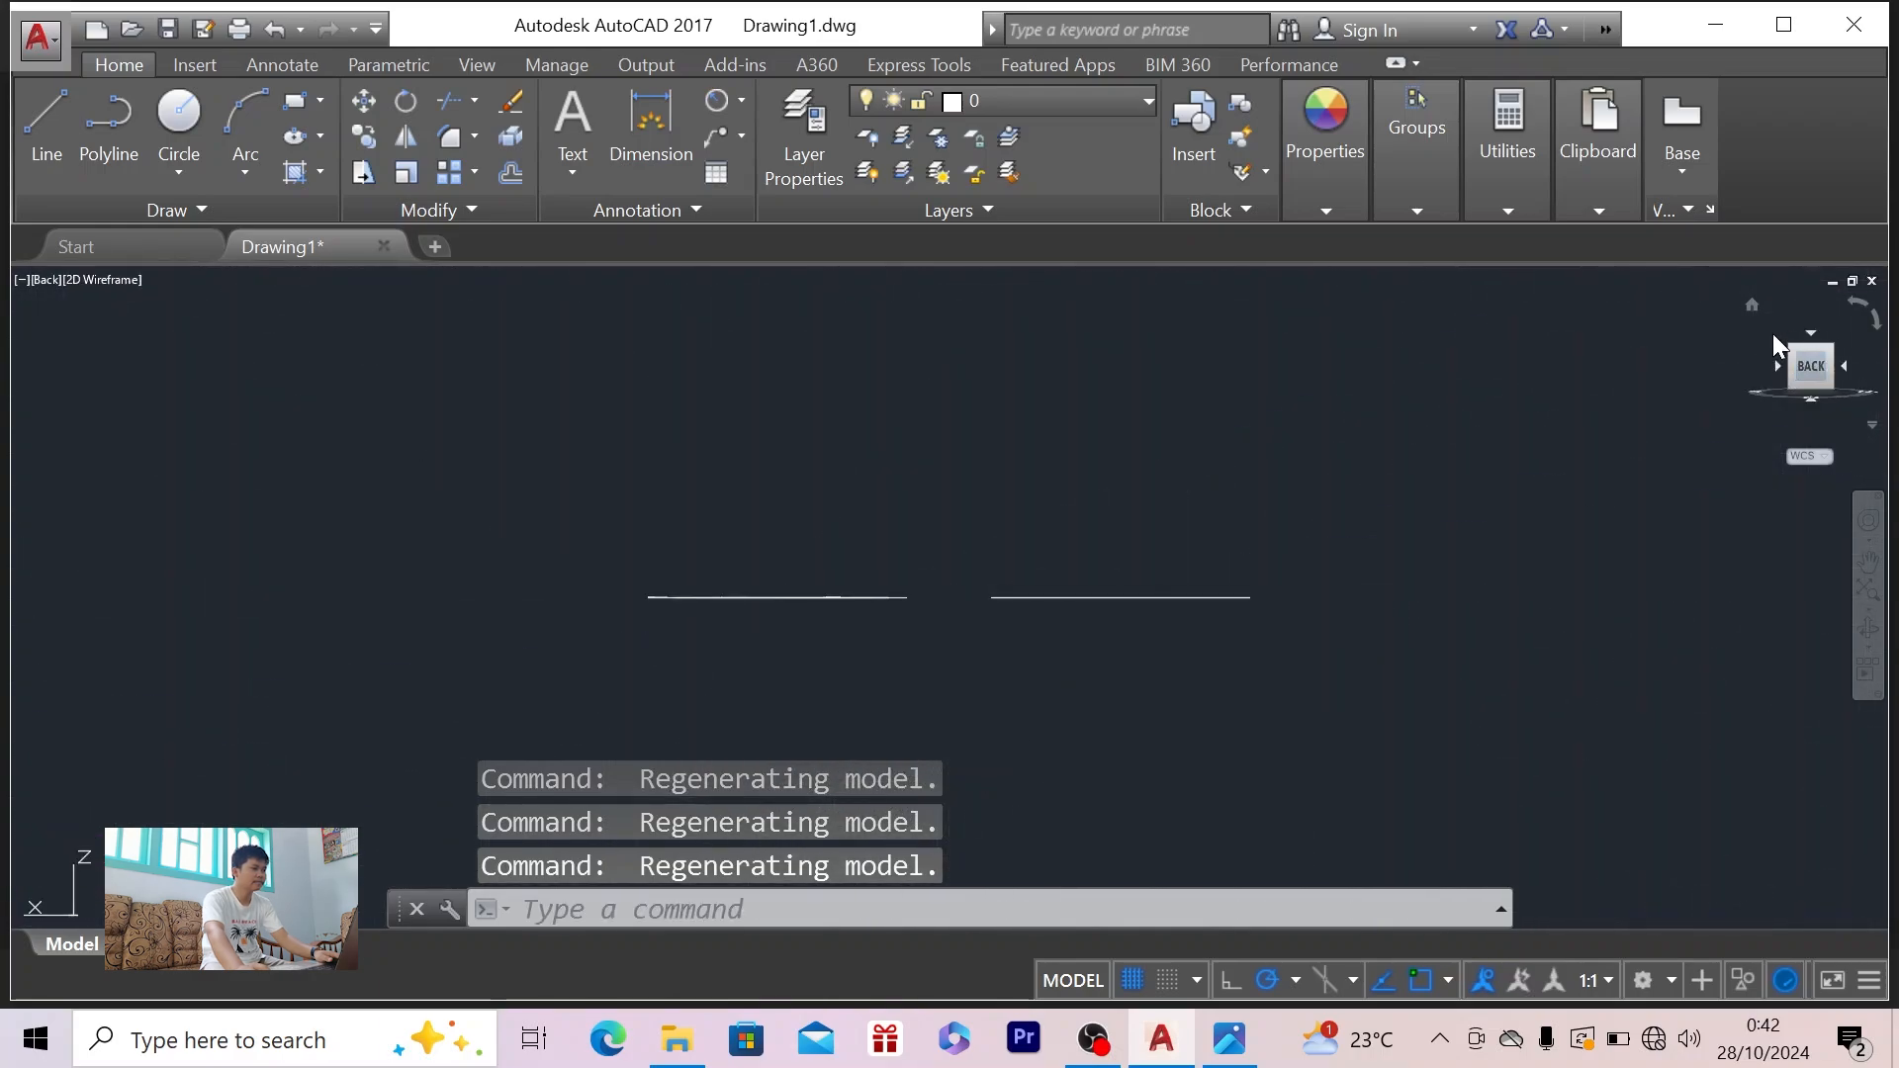
pyautogui.click(1806, 399)
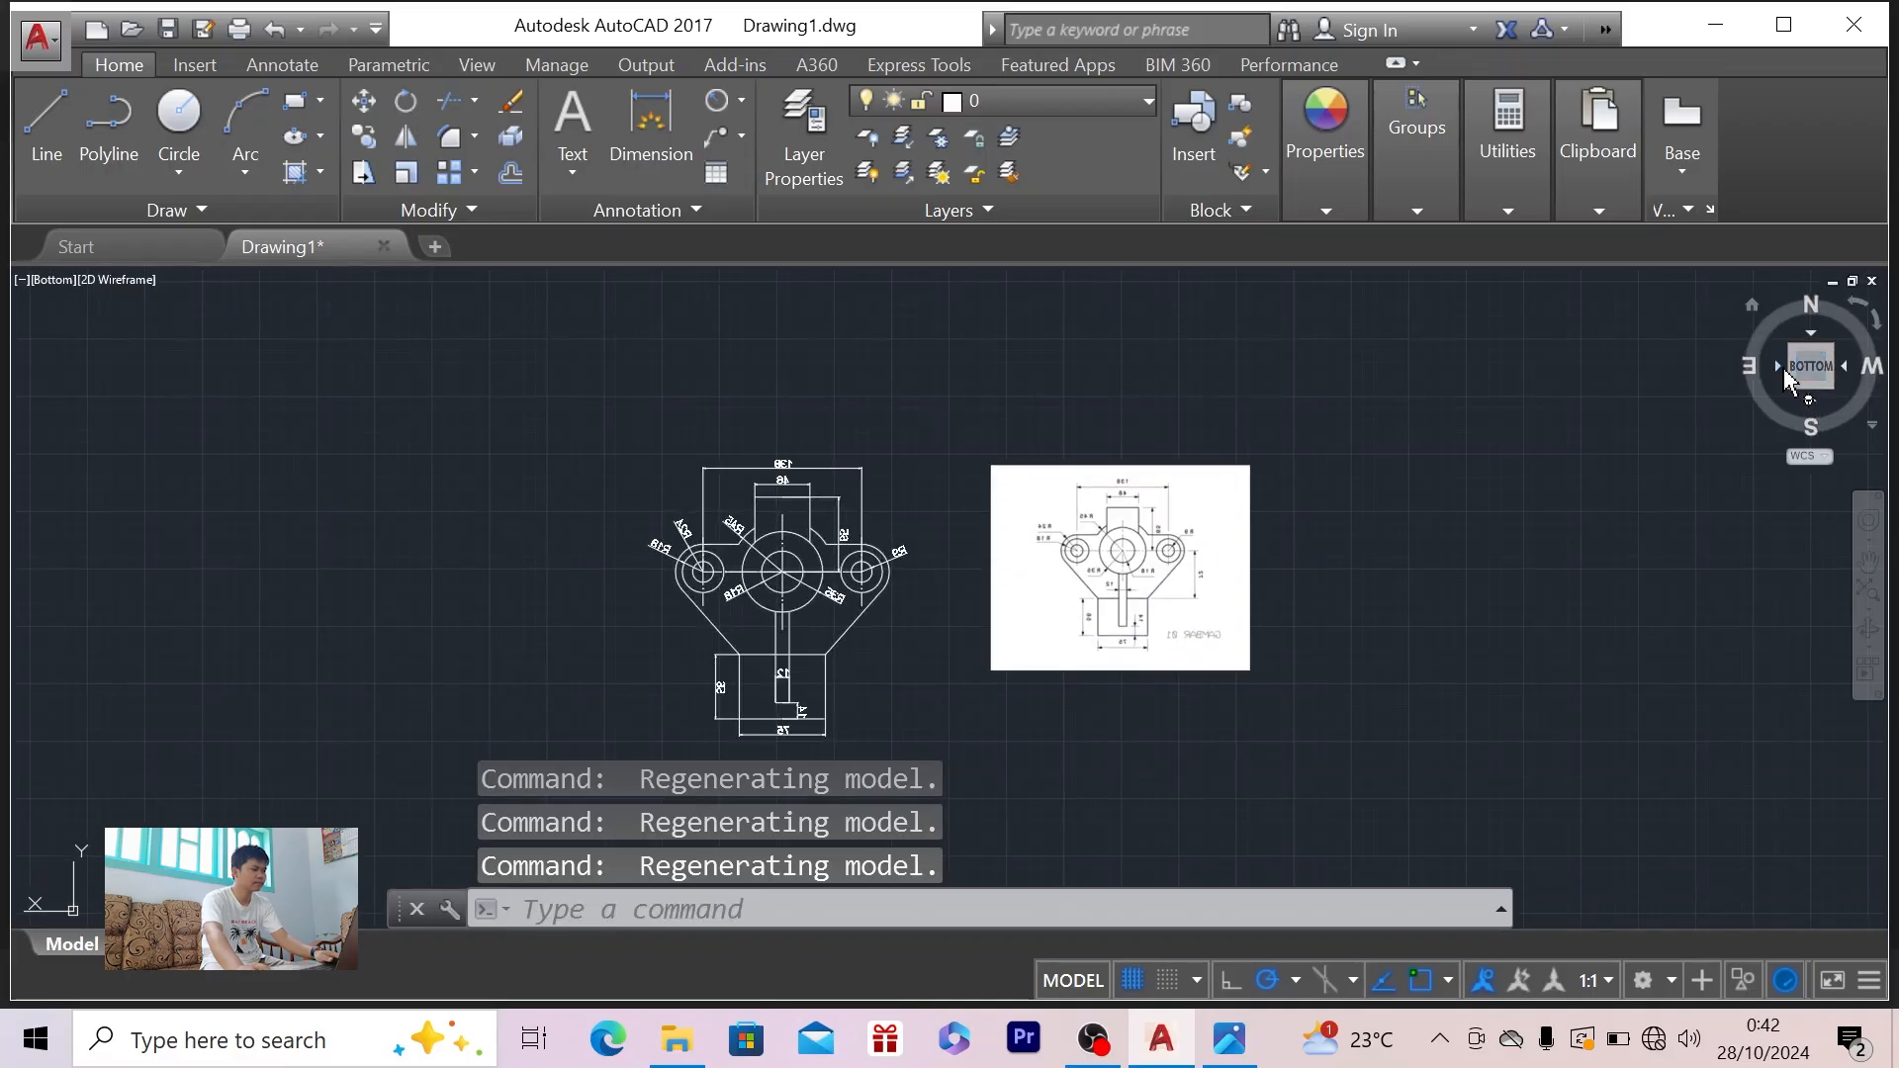
pyautogui.click(1780, 366)
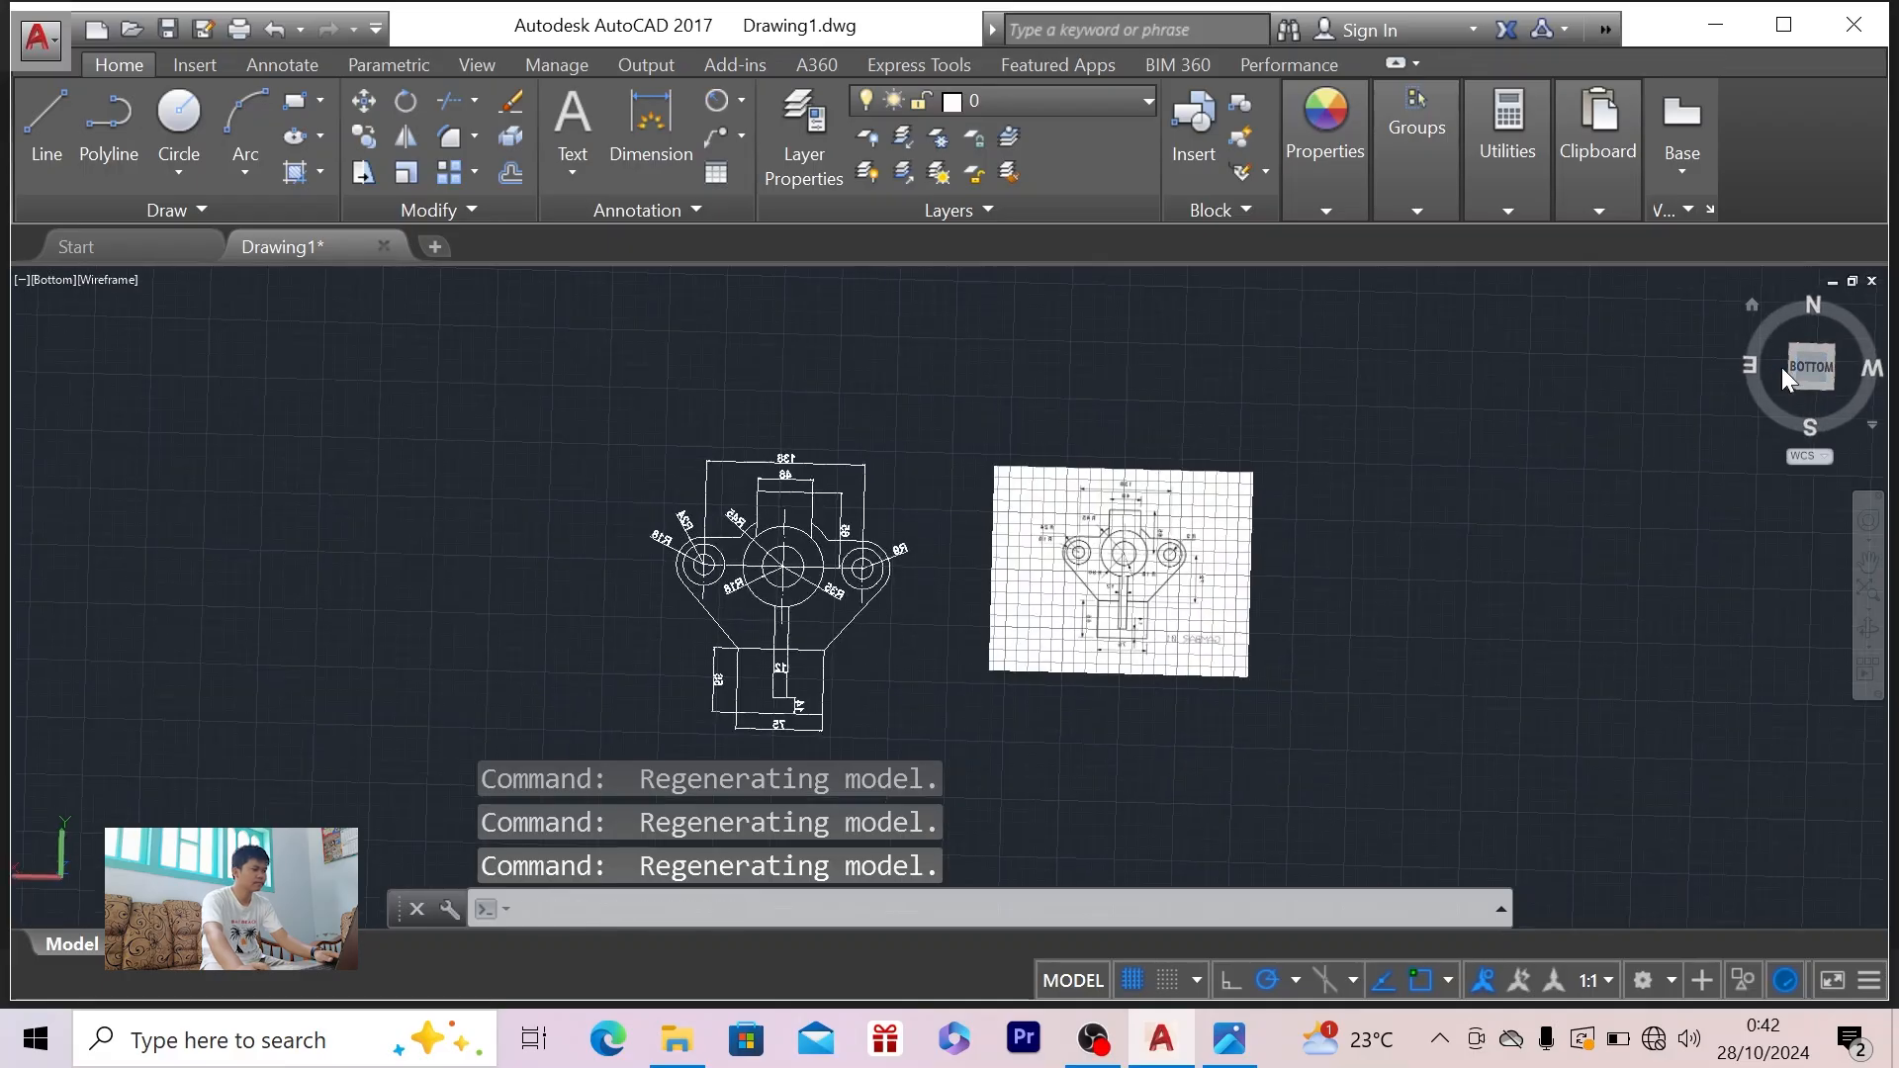
# - Compare the isometric home view with the top view of the drawing, ending in the isometric home view
pyautogui.click(1751, 307)
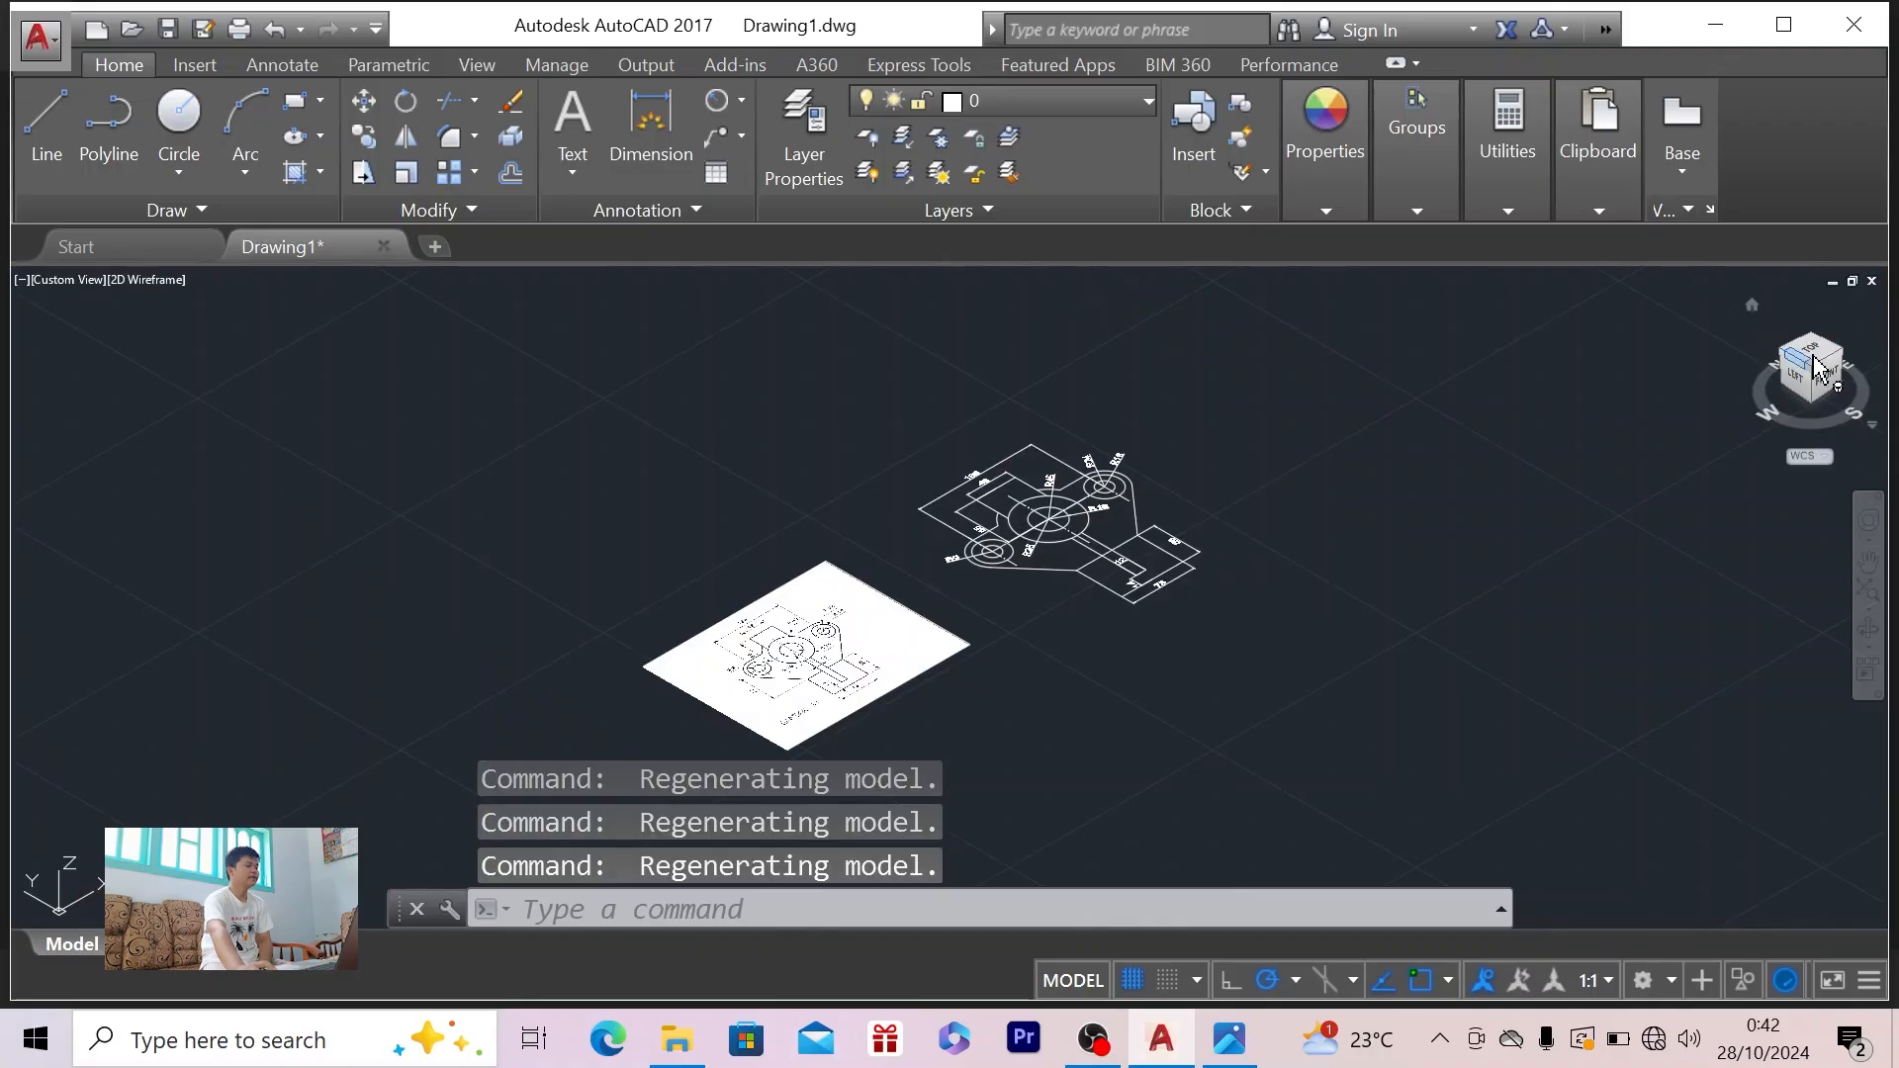
pyautogui.click(1812, 351)
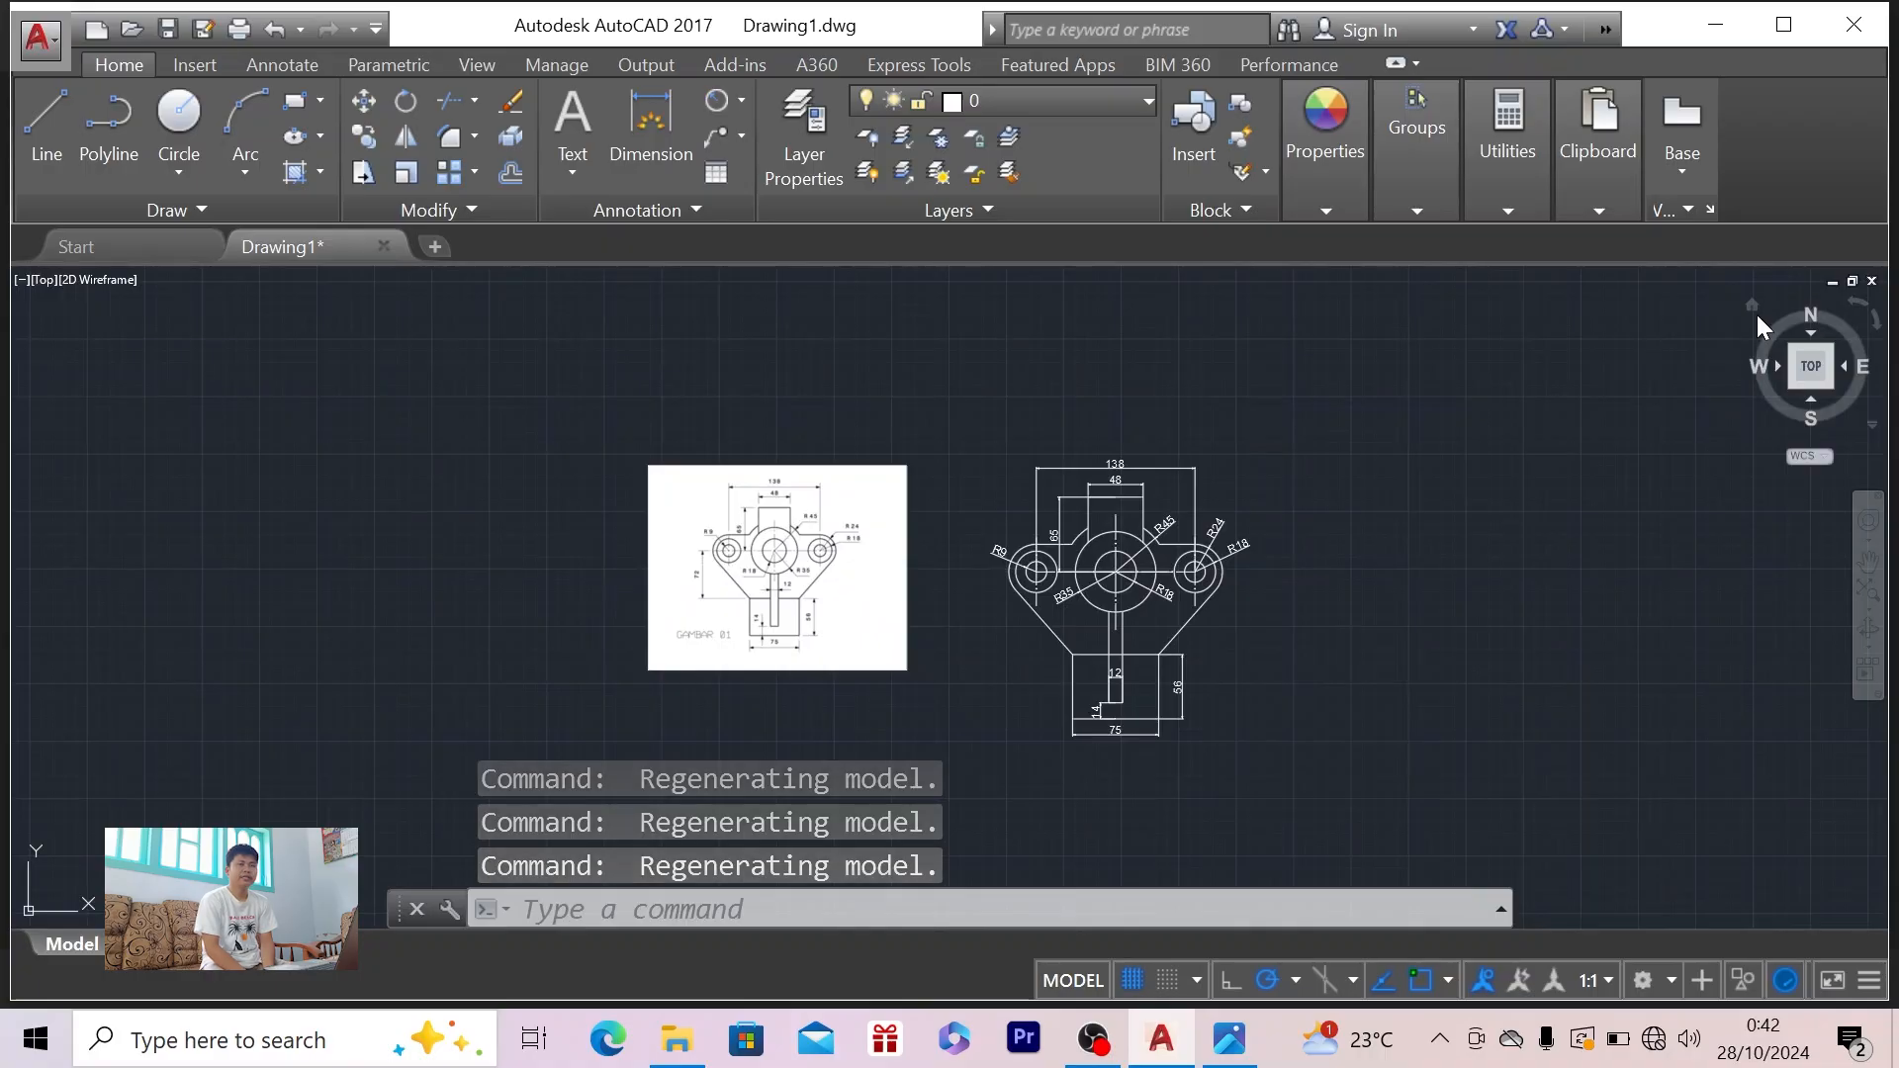
pyautogui.click(1750, 307)
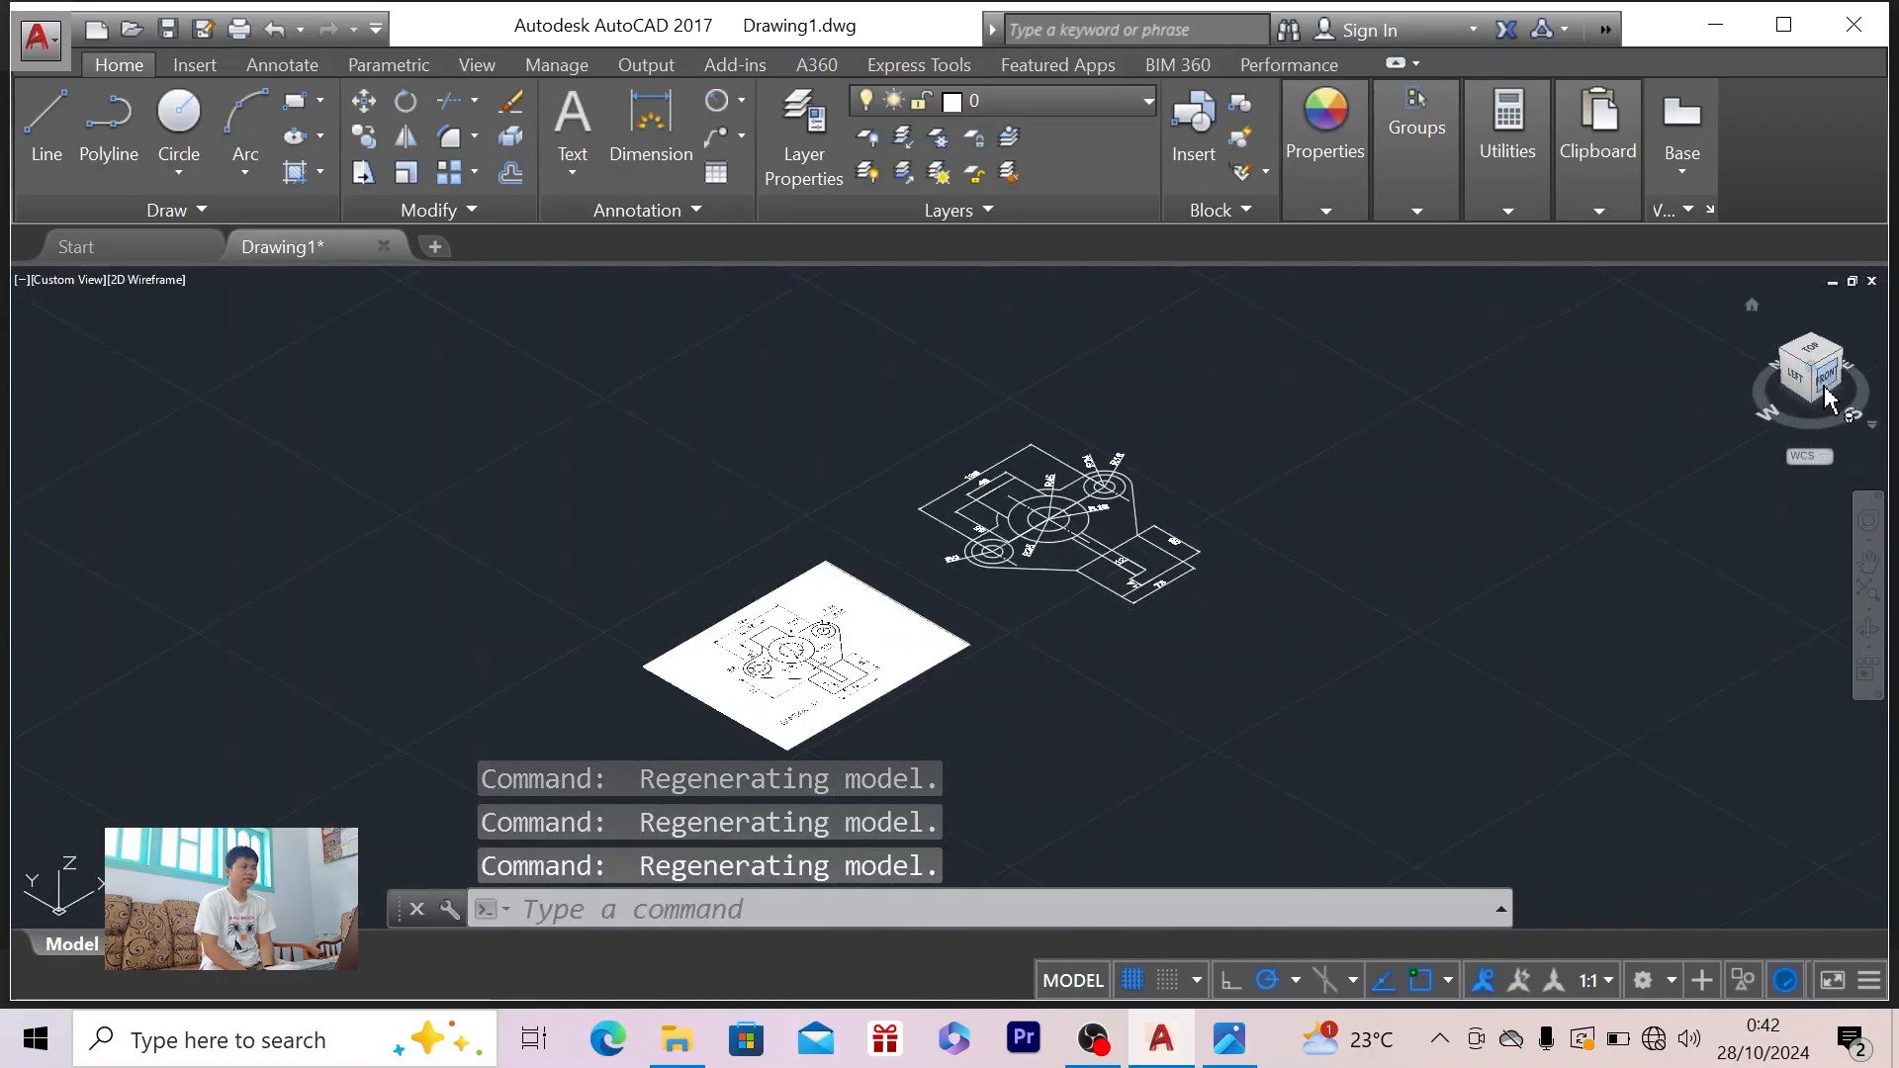
# - Return to the top view and move the whole dimensioned bracket from its centre about 105 units at 27°, away from the reference image
pyautogui.click(1809, 351)
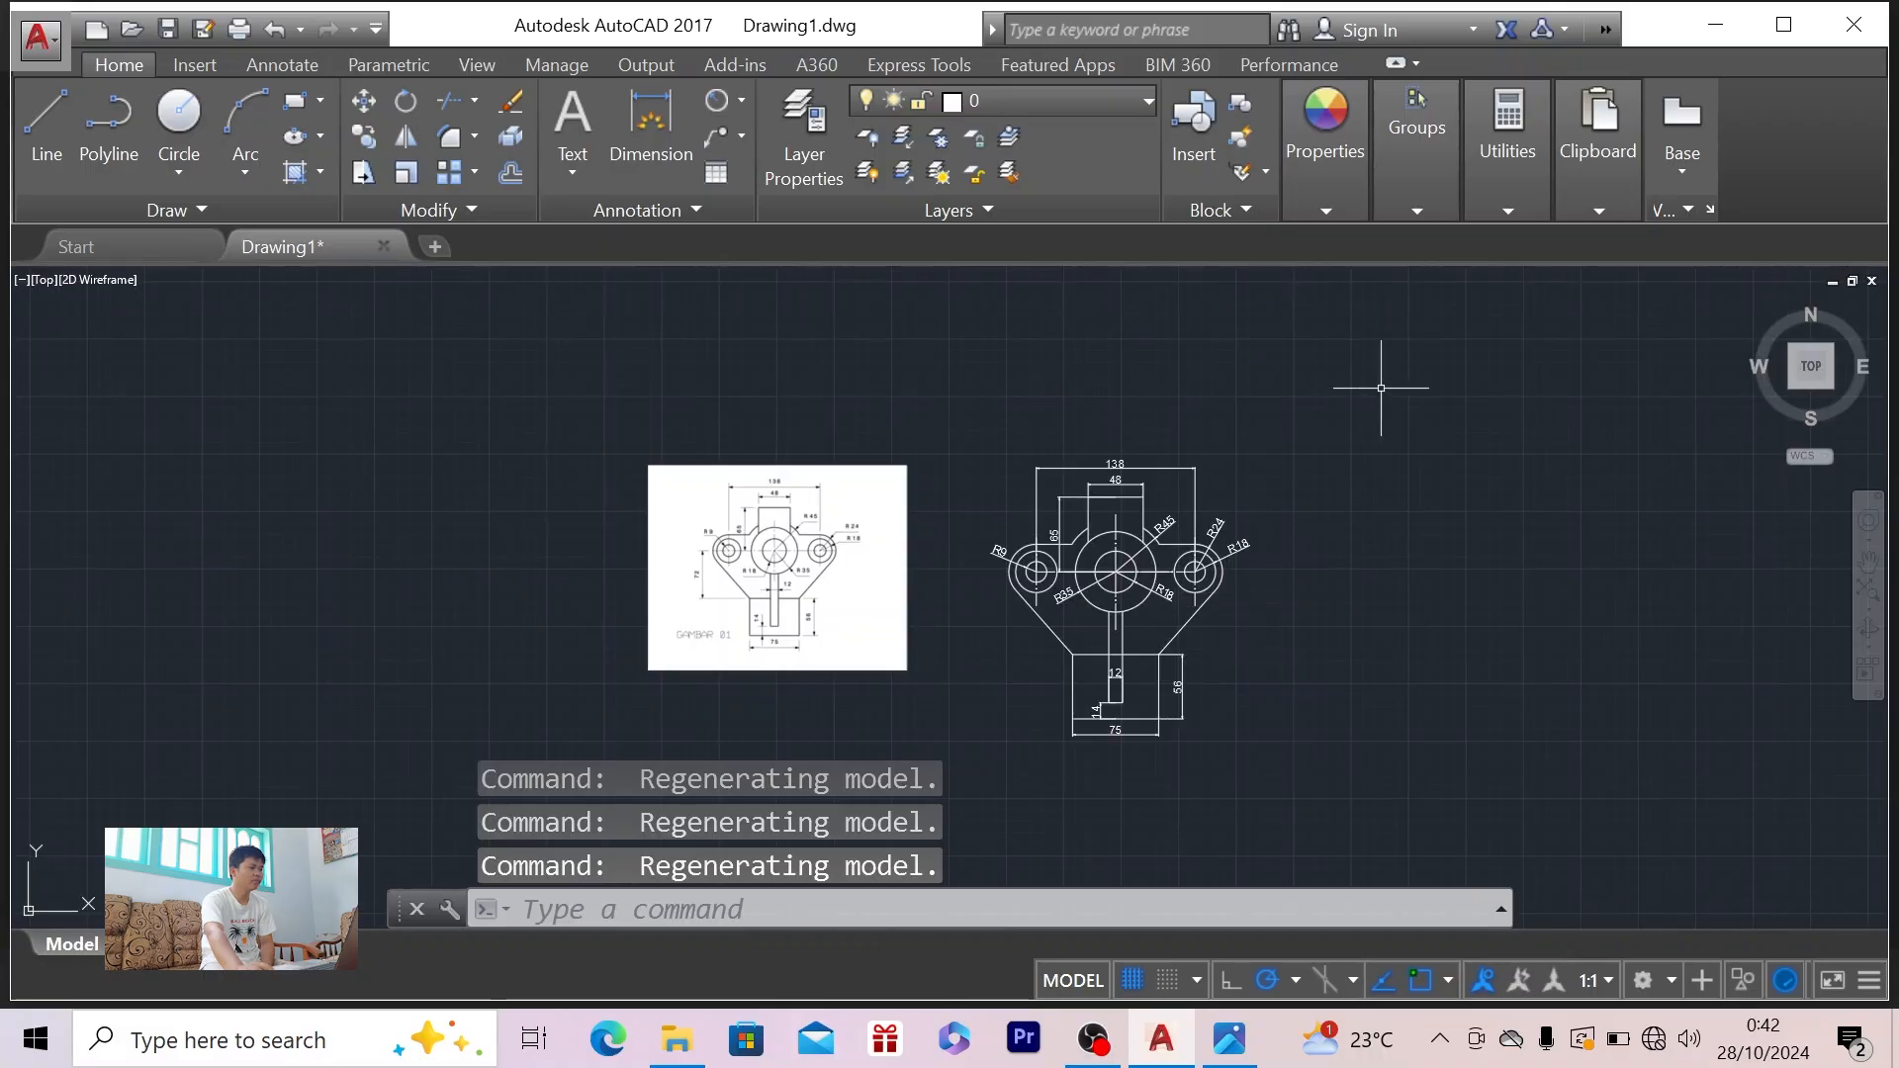
pyautogui.click(1301, 431)
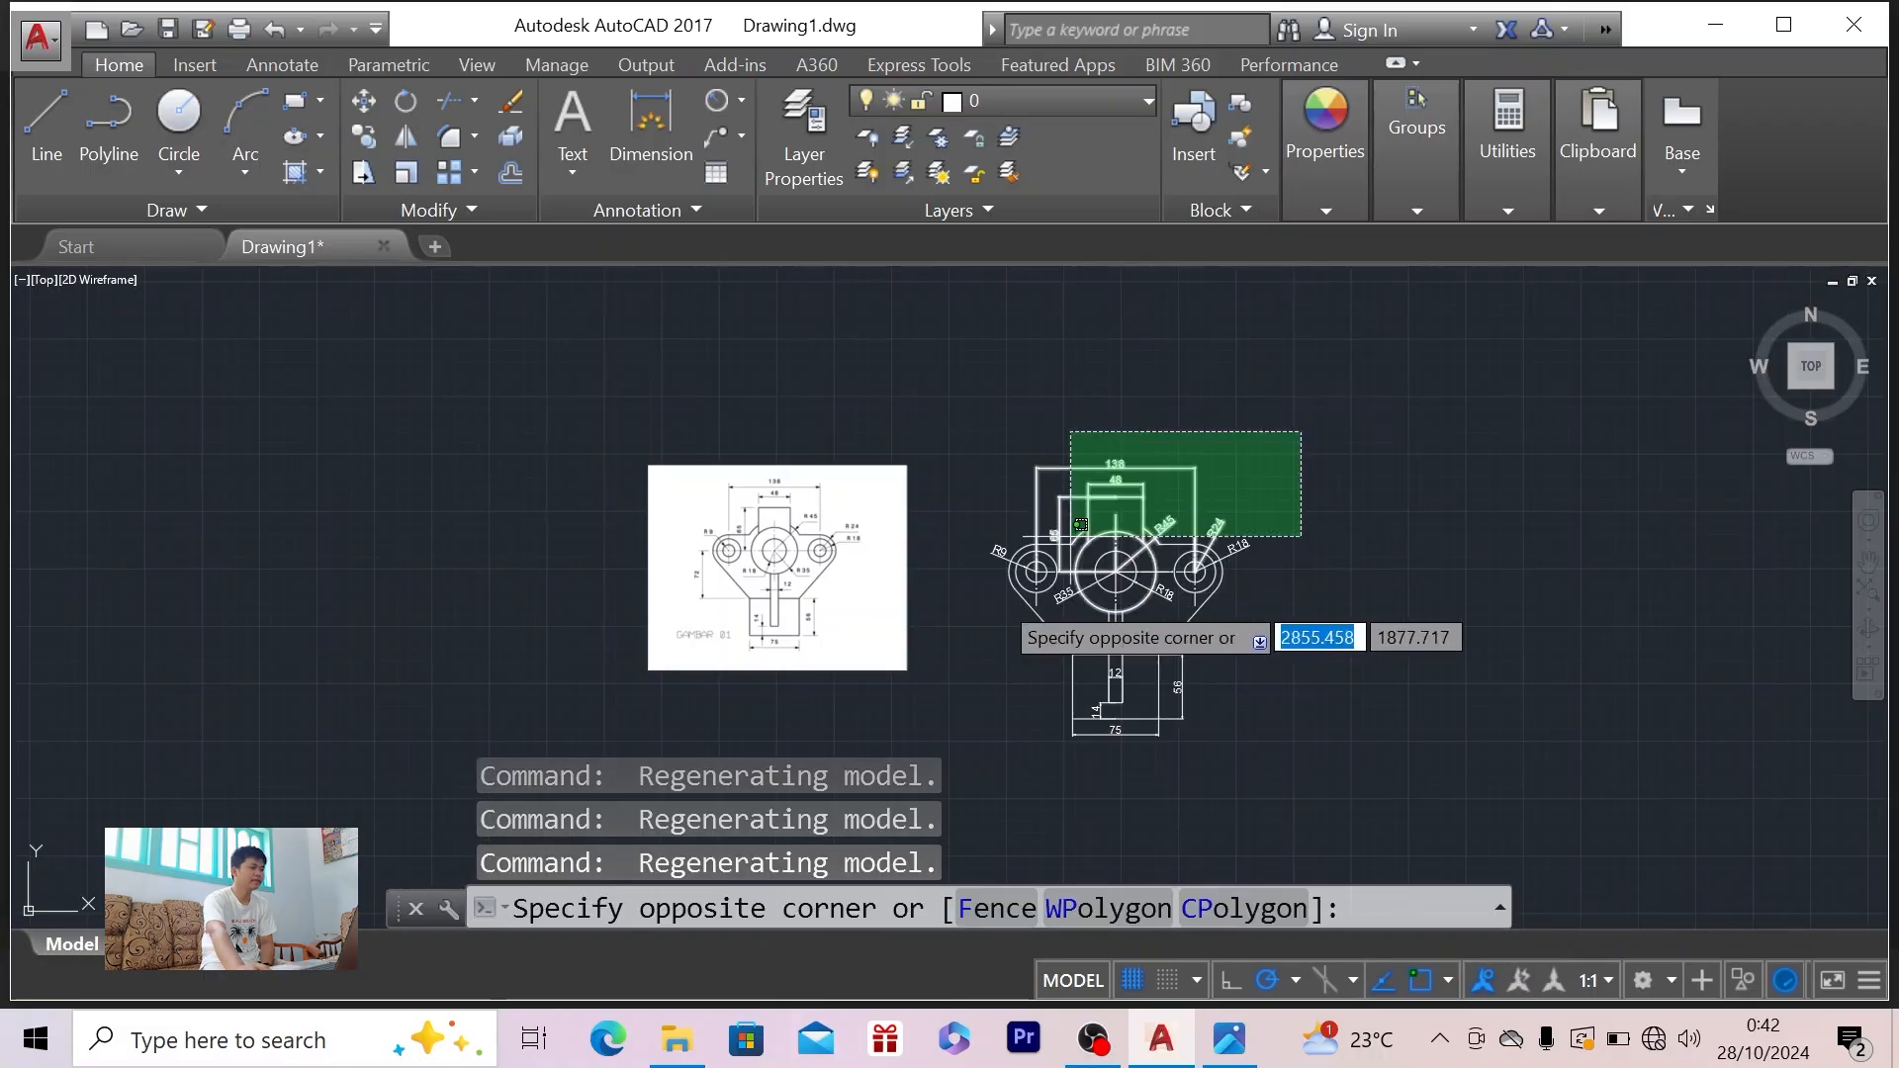
pyautogui.click(985, 744)
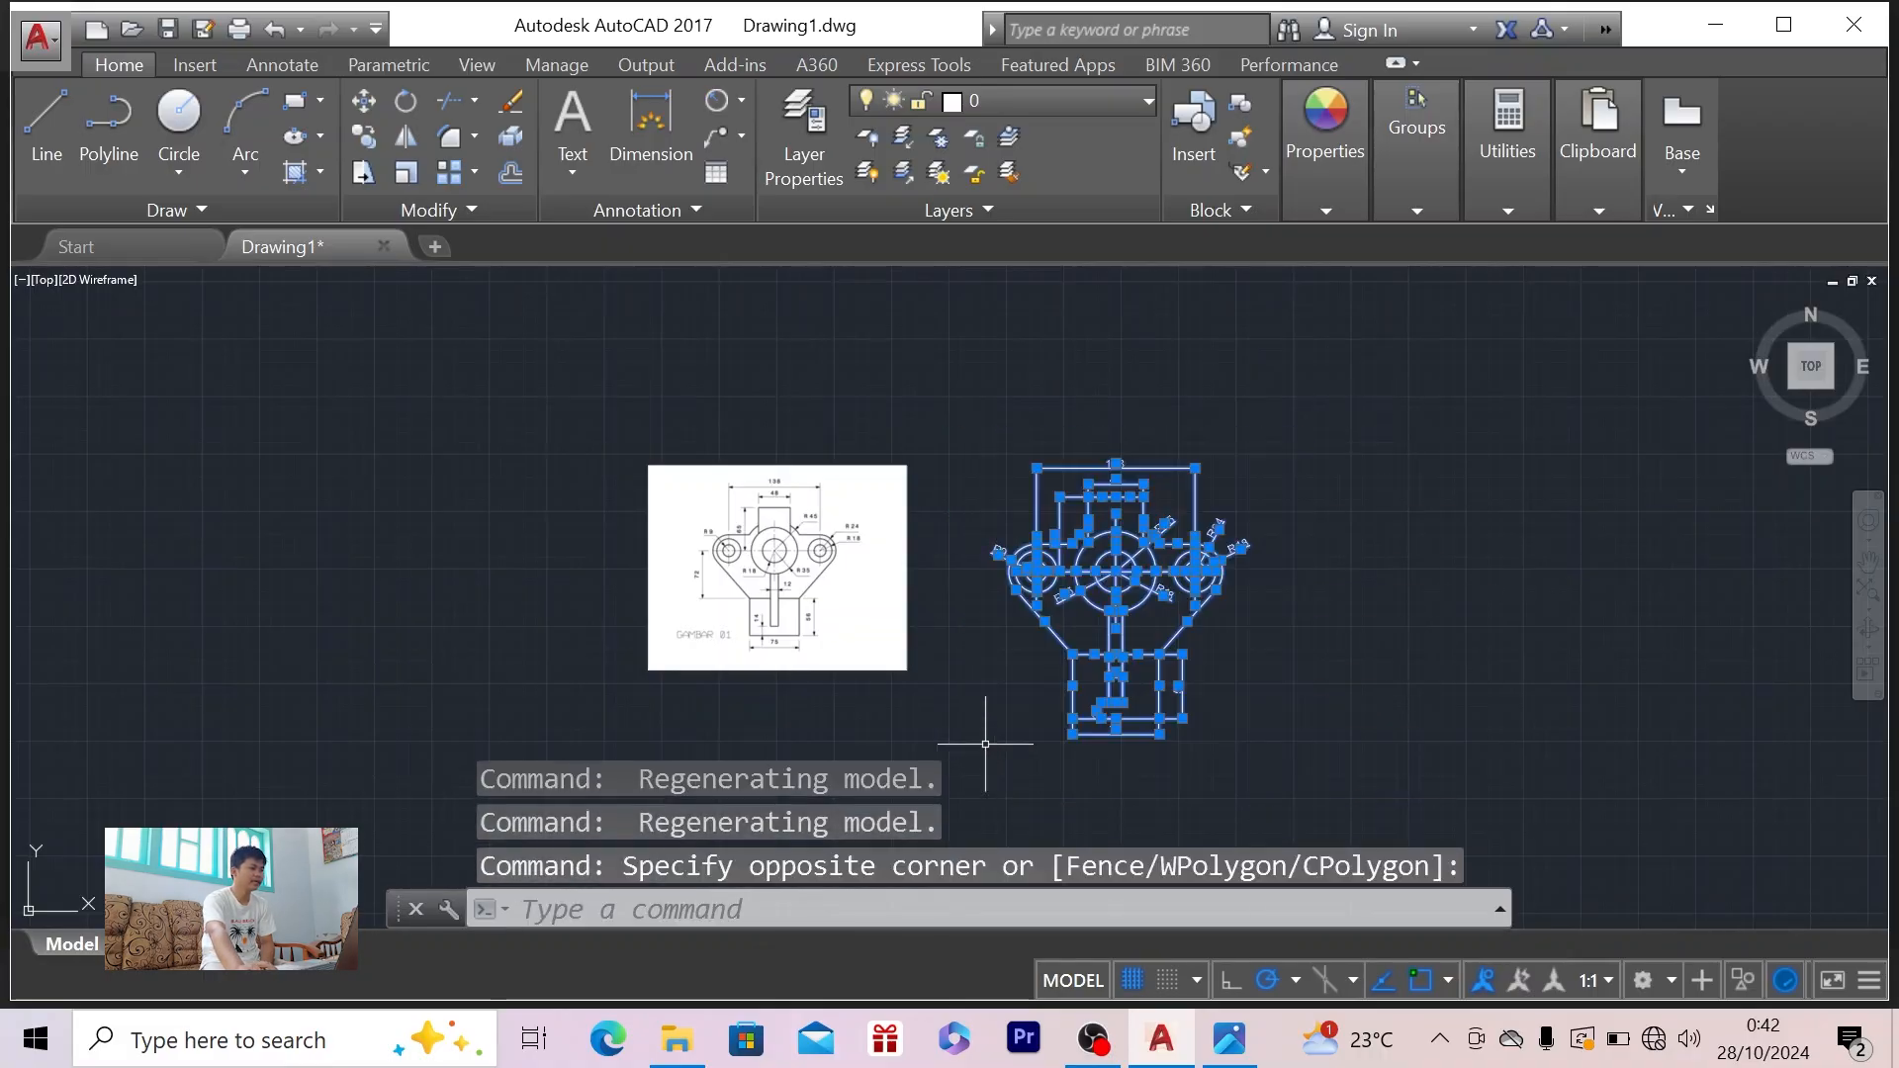
pyautogui.click(374, 102)
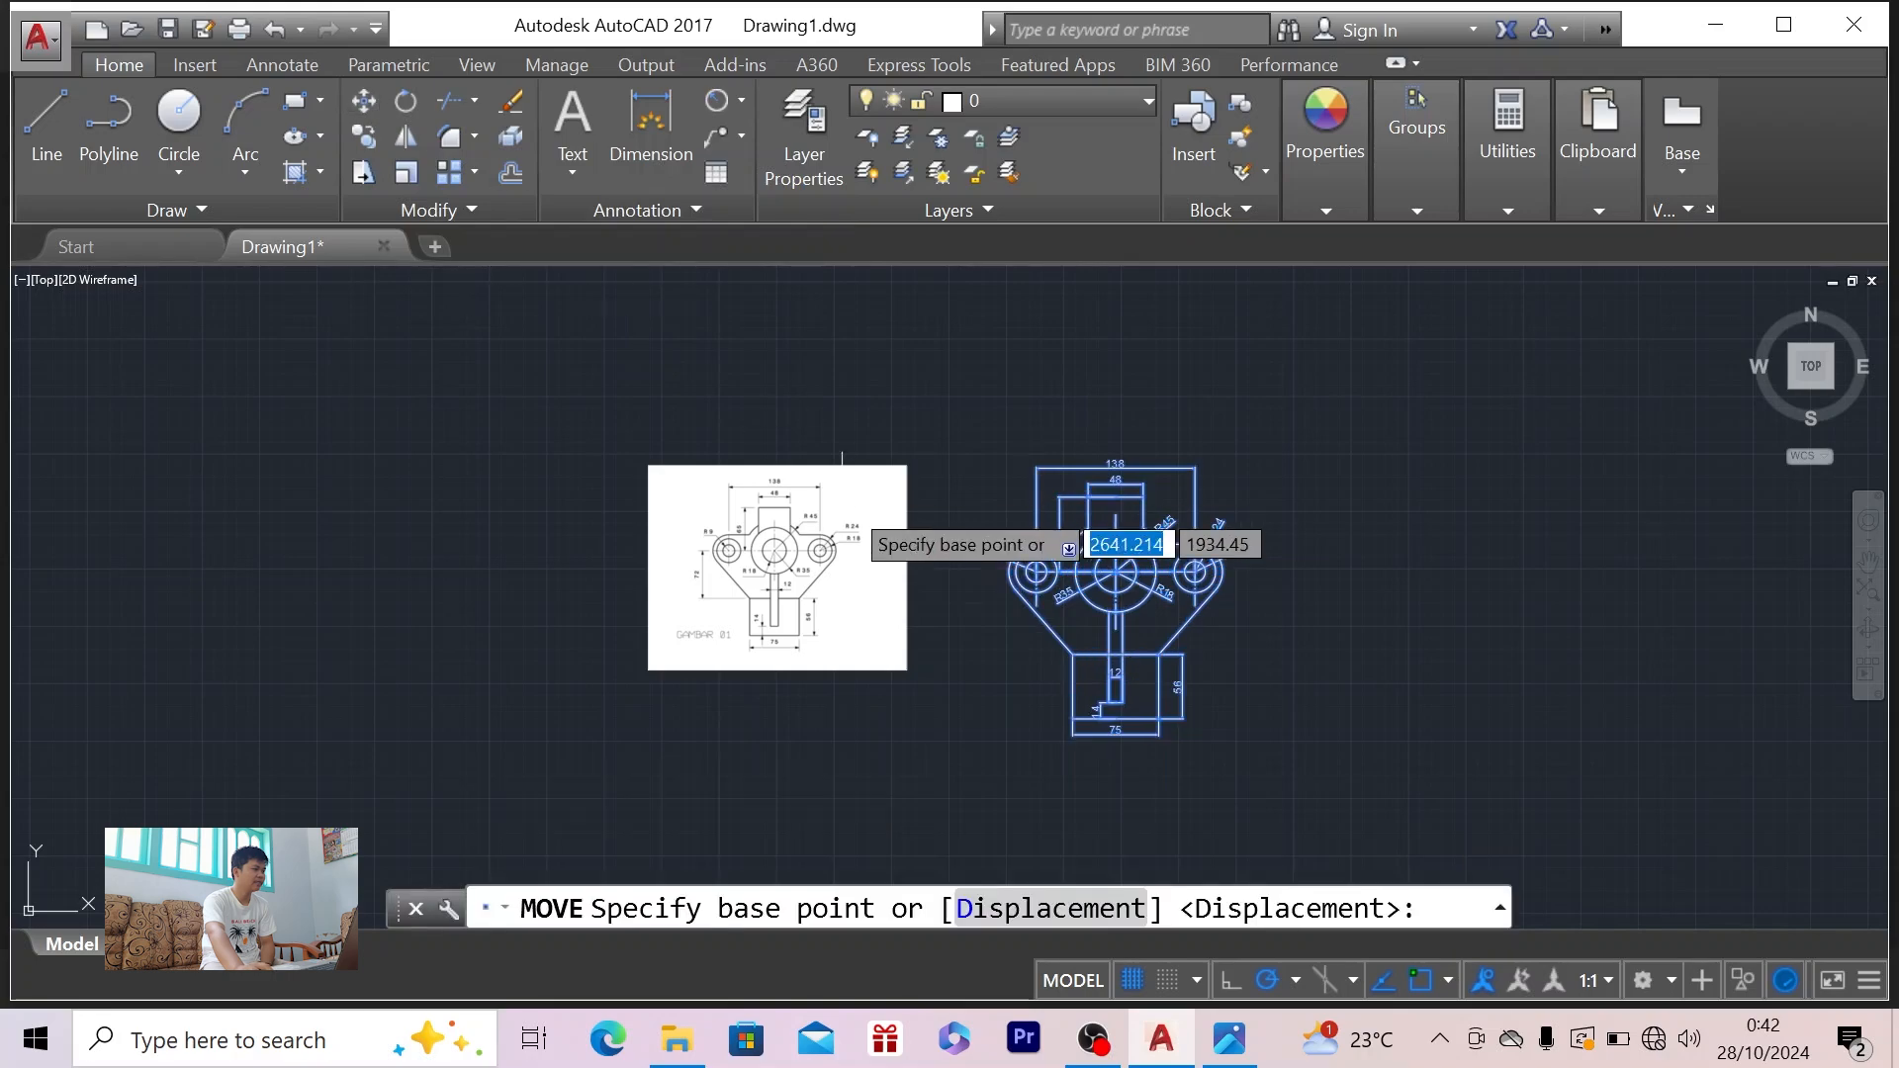
pyautogui.click(1116, 571)
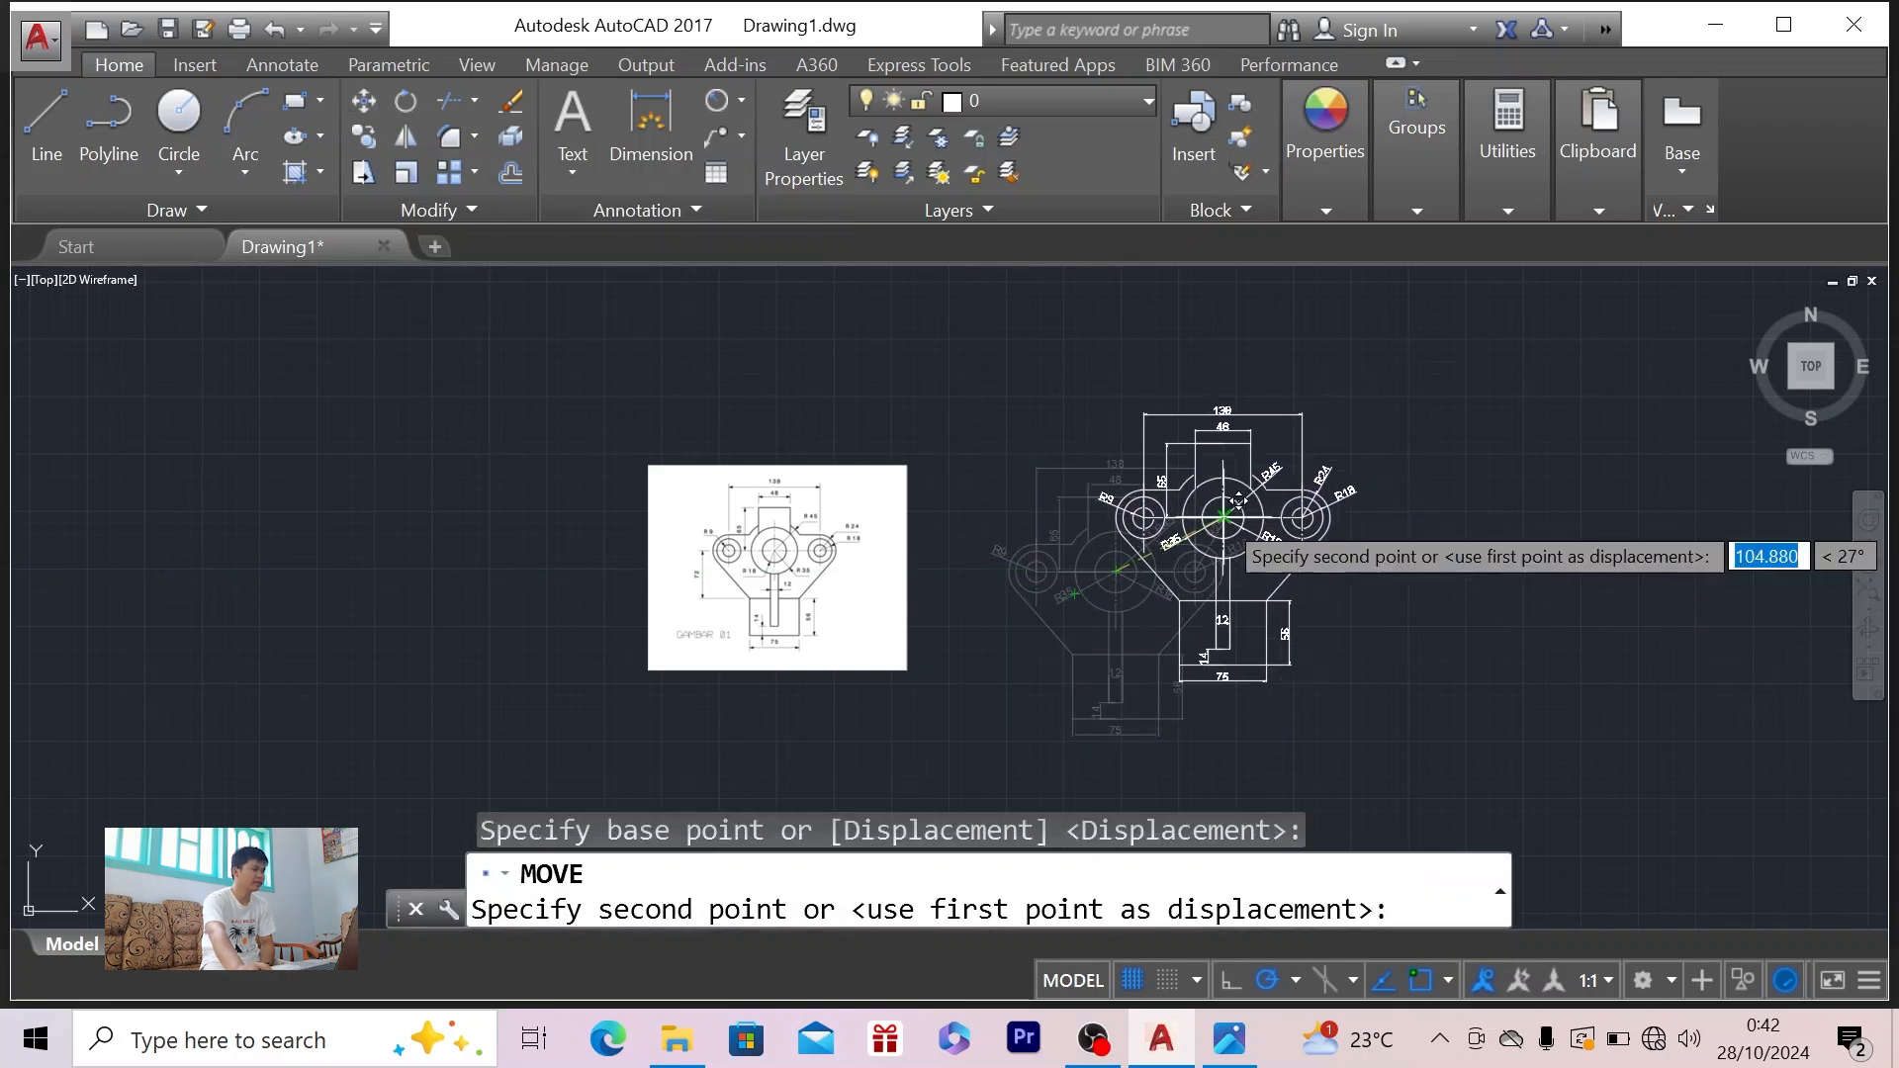
pyautogui.click(1223, 515)
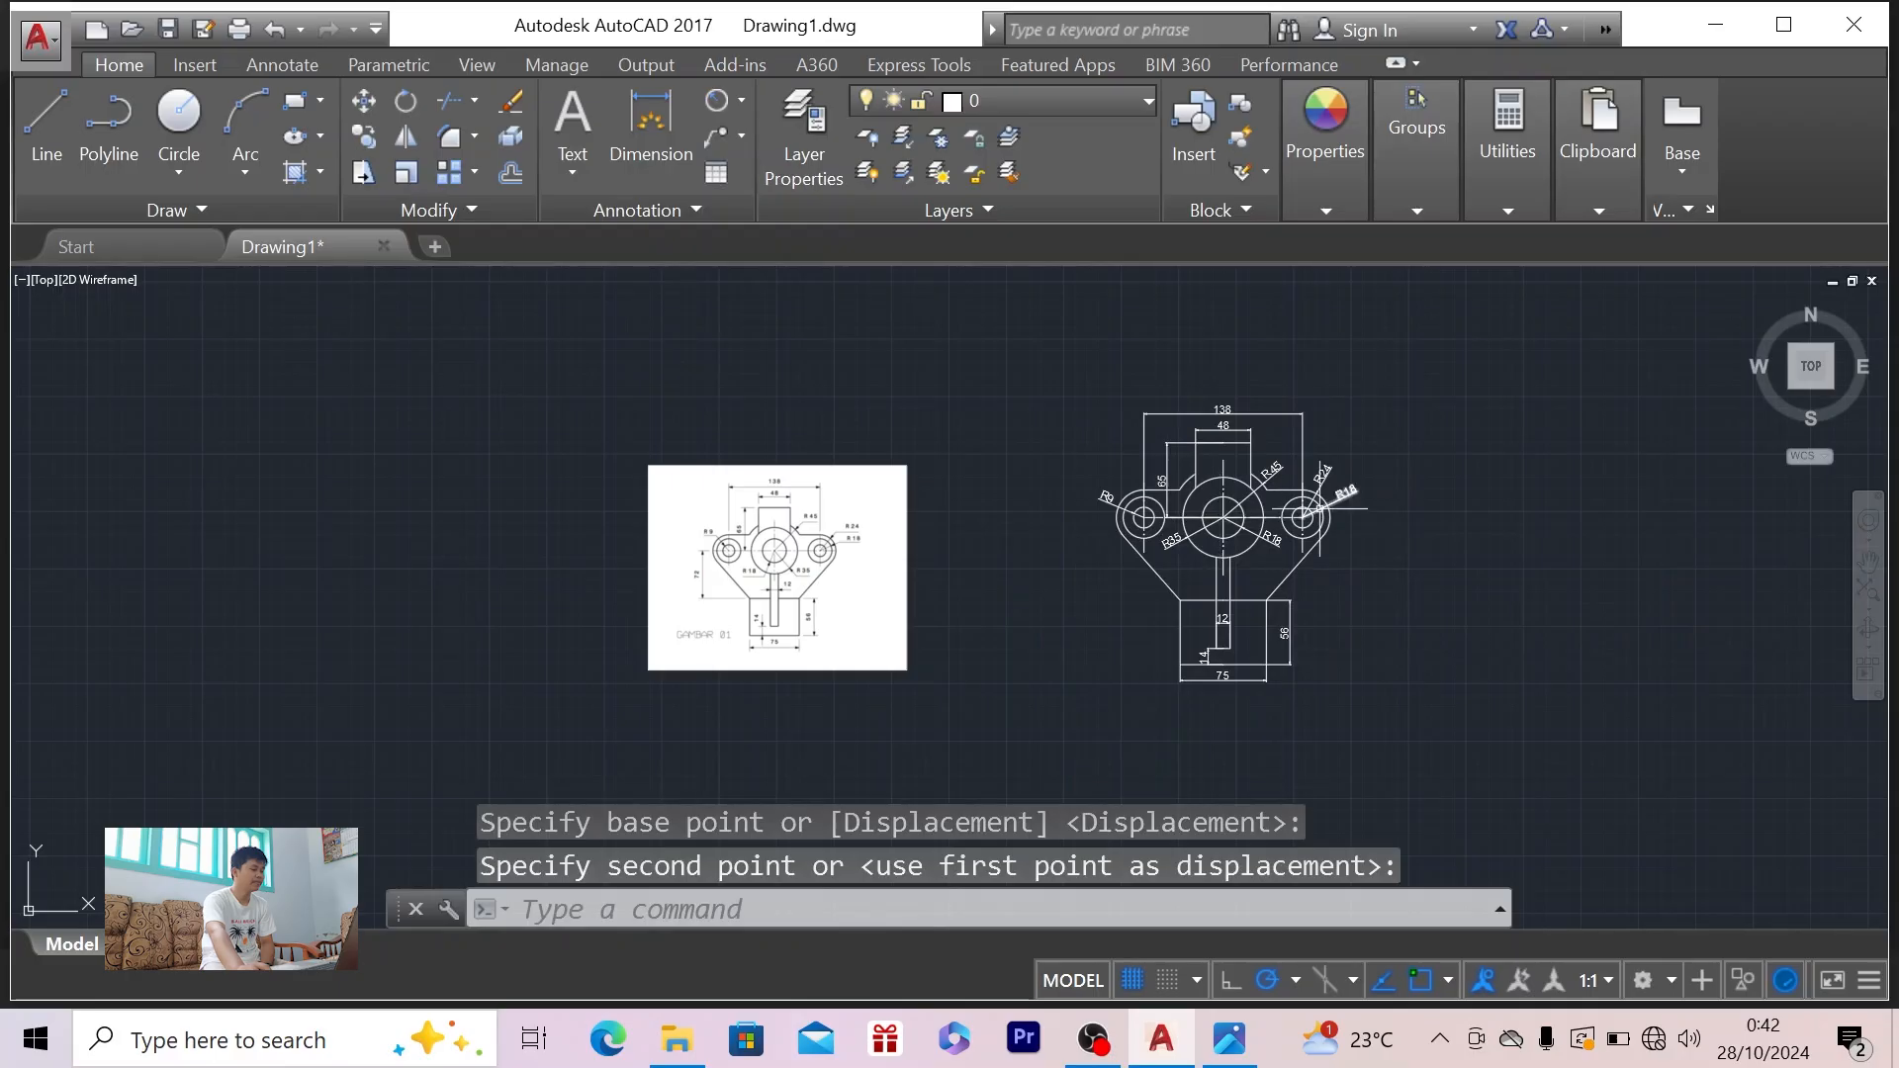